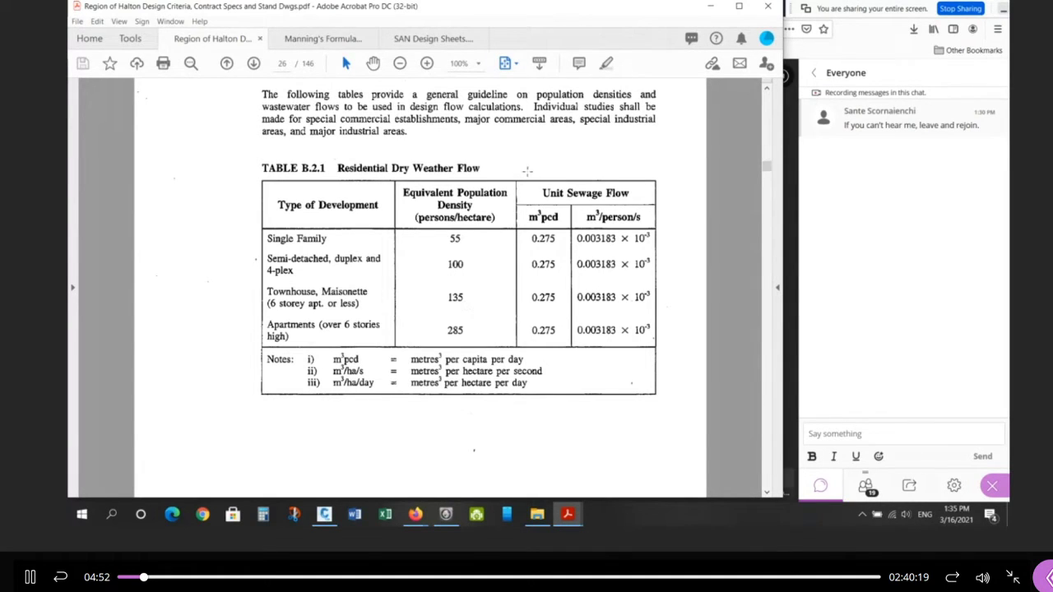
Highlight the Unit Sewage Flow columns of Table B.2.1, including the m³/person/s values, and clear the selection.
left_click_drag(517, 165, 658, 347)
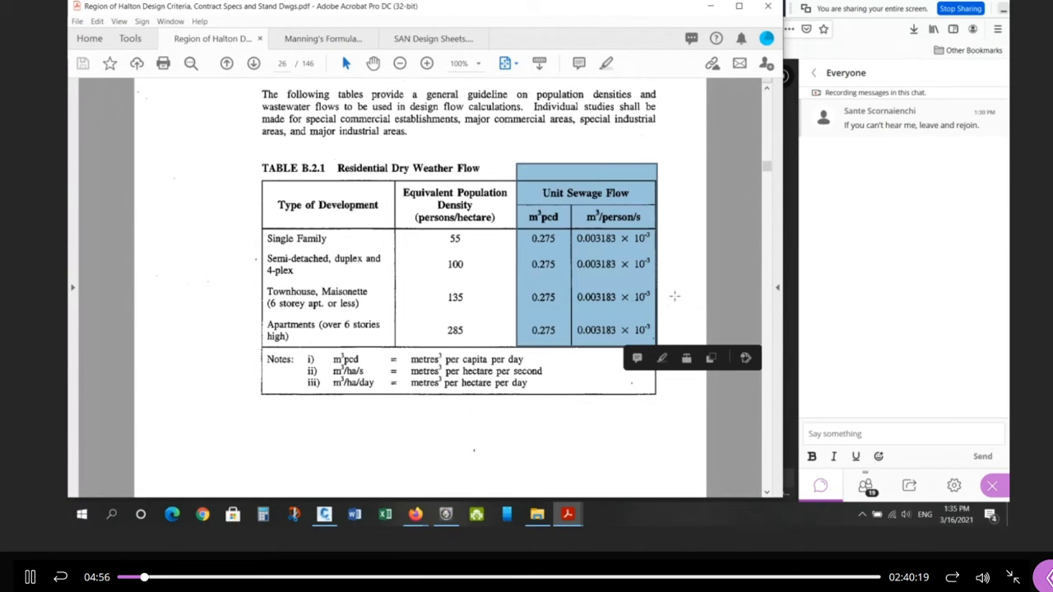
left_click(724, 186)
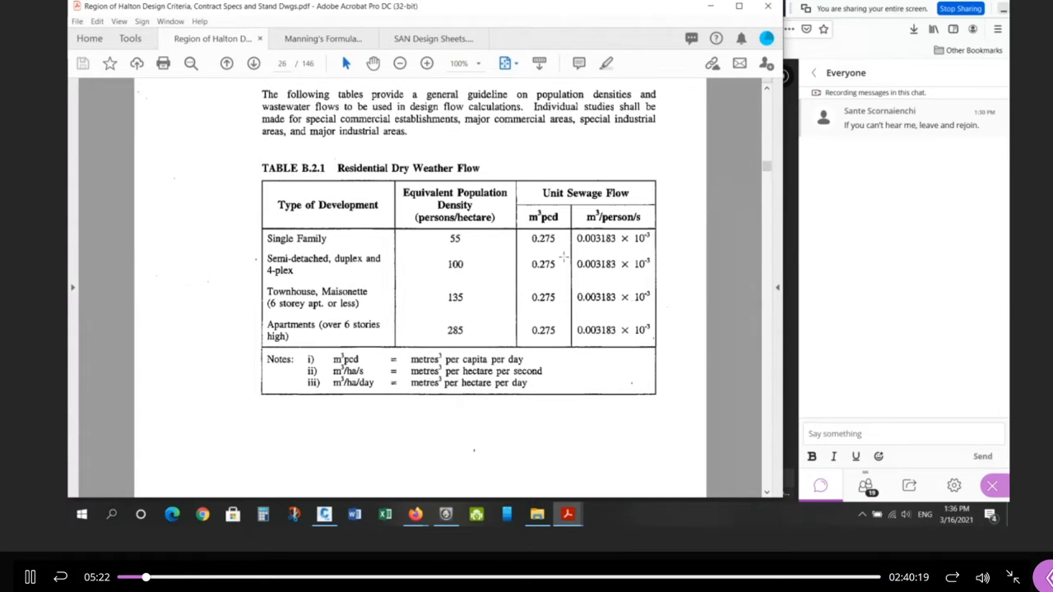
left_click_drag(673, 357, 570, 224)
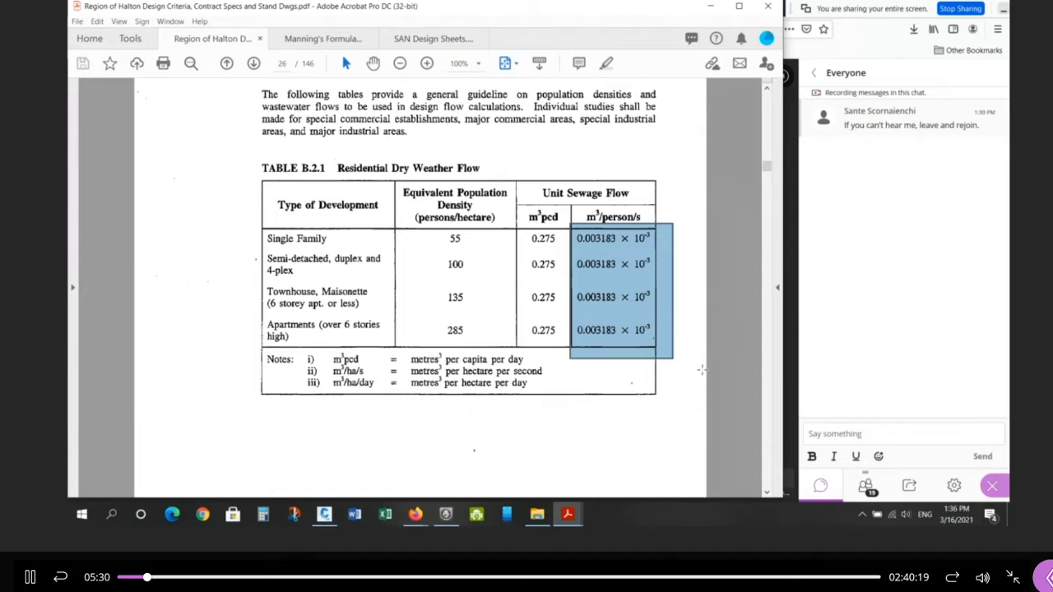
left_click(732, 313)
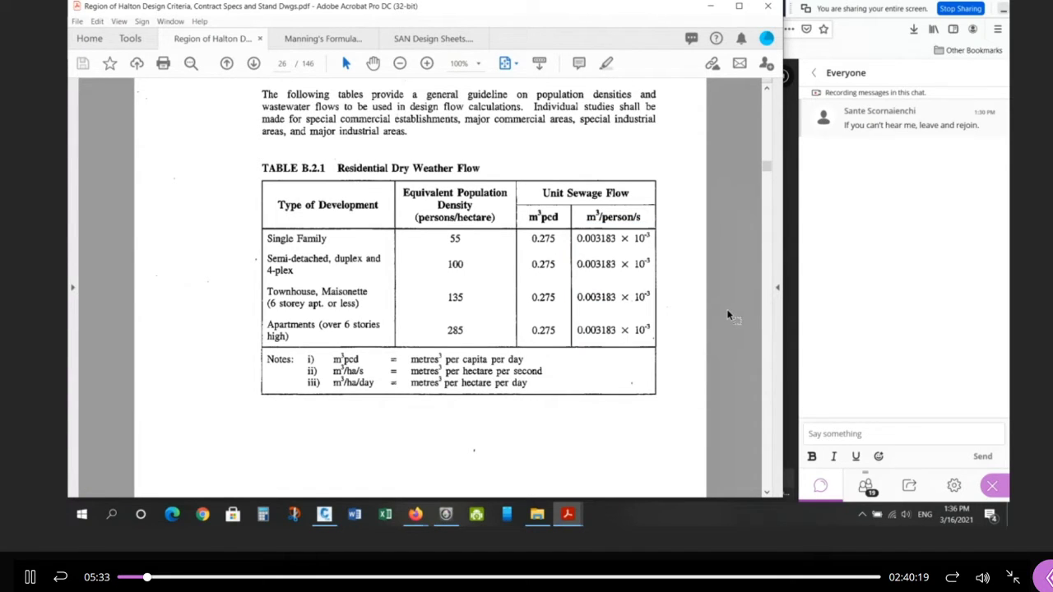
Review Table B.2.2 with the commercial, industrial and community dry weather flows.
scroll(727, 315, "down", 10)
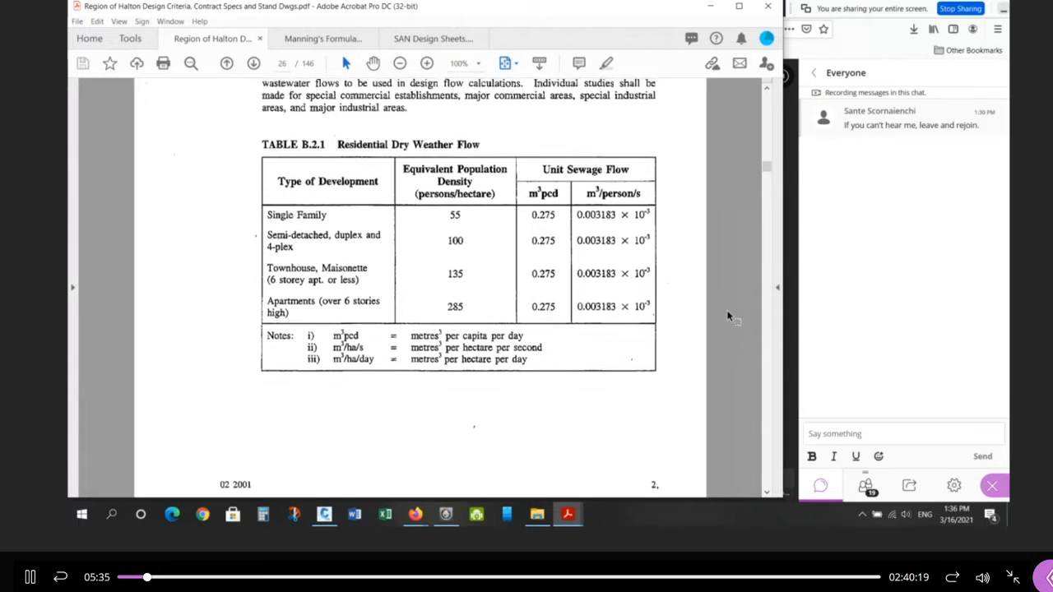
scroll(727, 306, "down", 1)
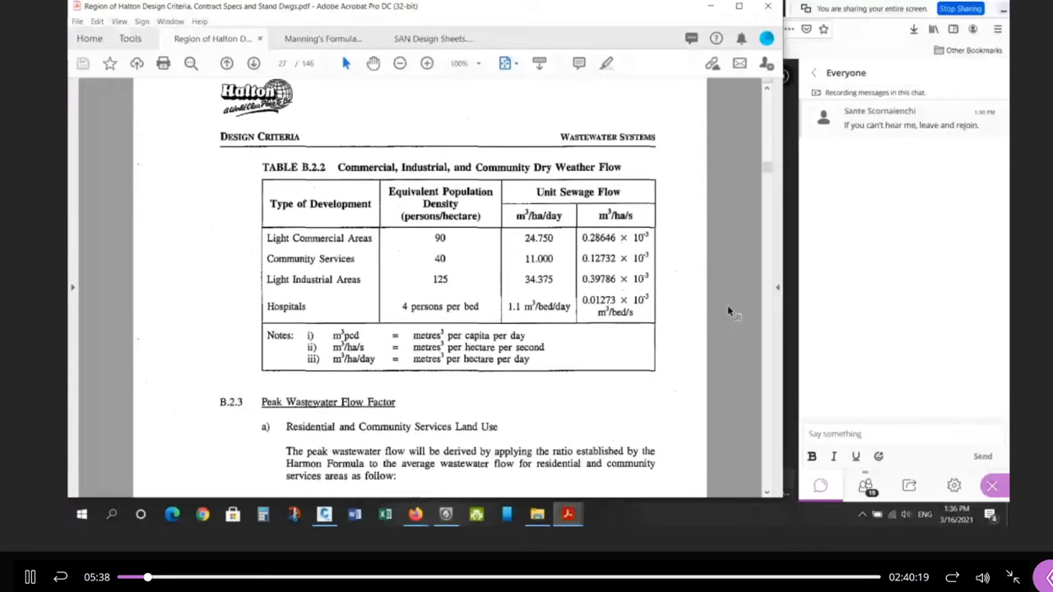
scroll(728, 305, "down", 1)
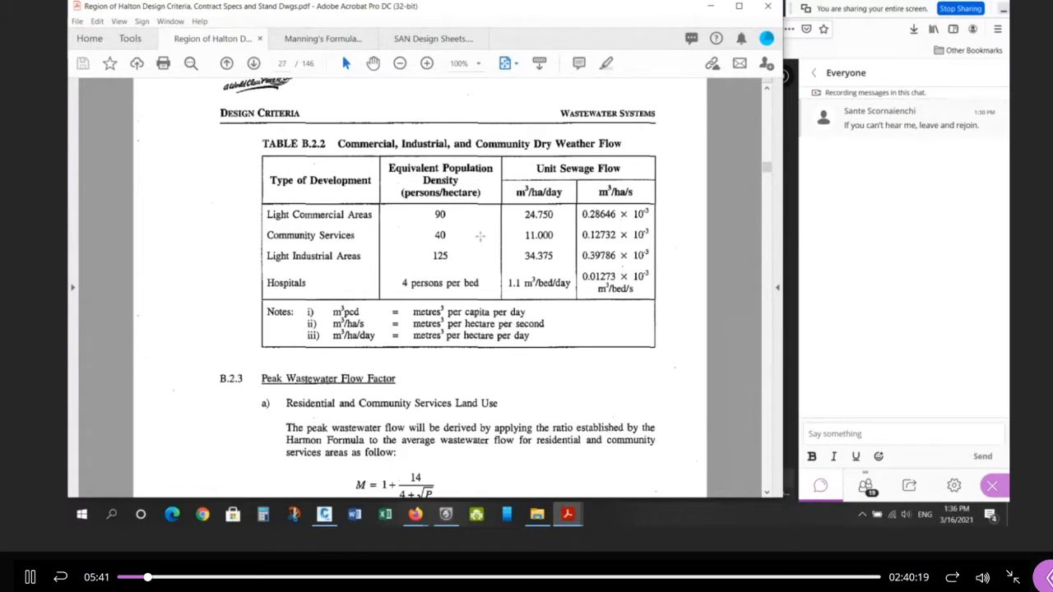
scroll(441, 260, "down", 1)
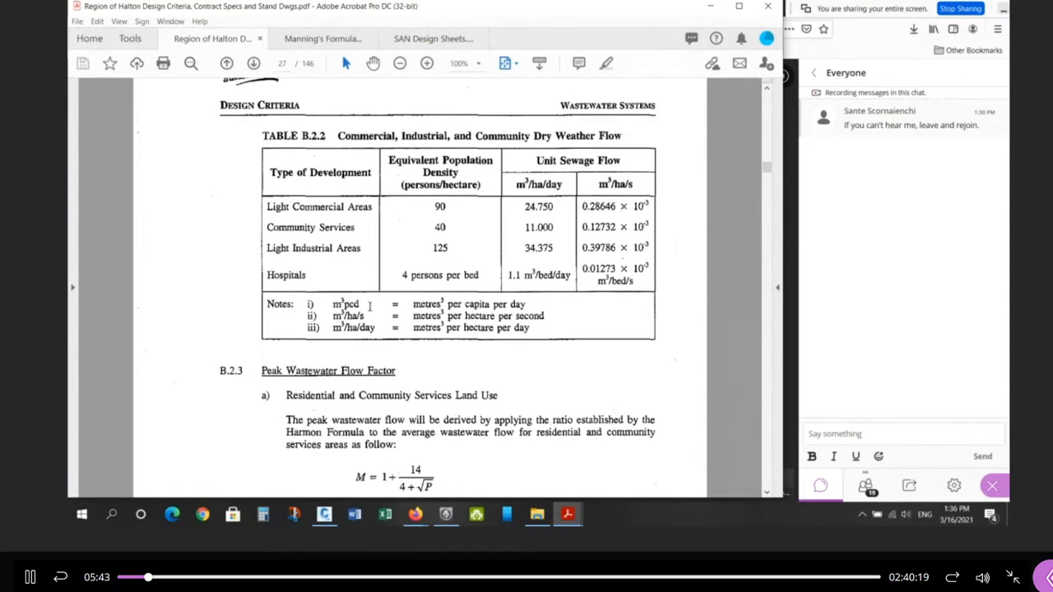
scroll(469, 252, "down", 1)
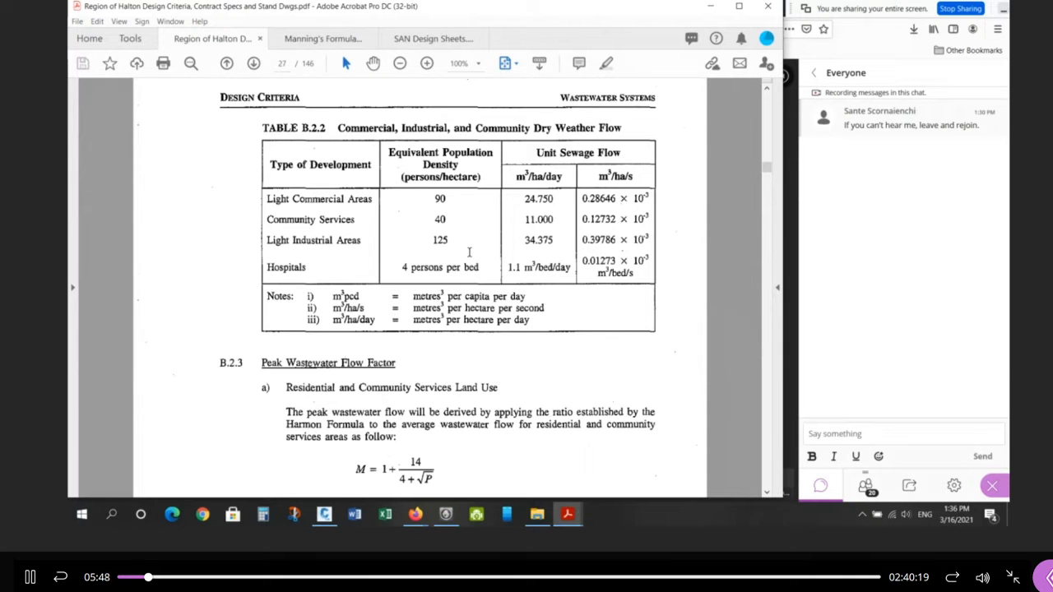
scroll(469, 252, "down", 3)
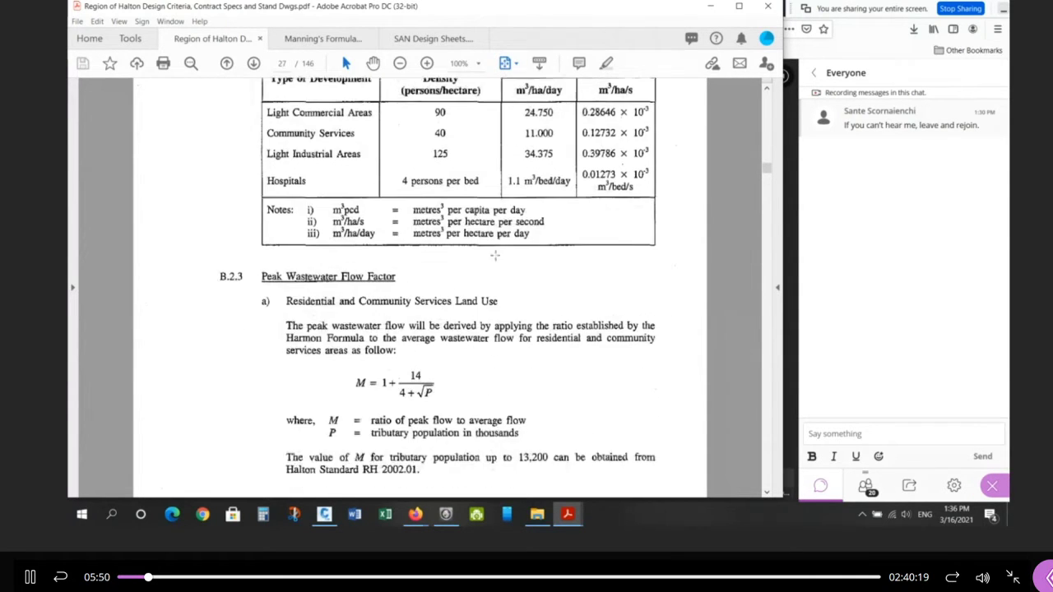
Highlight the commercial/industrial heading and the residential/community services heading in turn under B.2.3 Peak Wastewater Flow Factor.
scroll(497, 255, "down", 2)
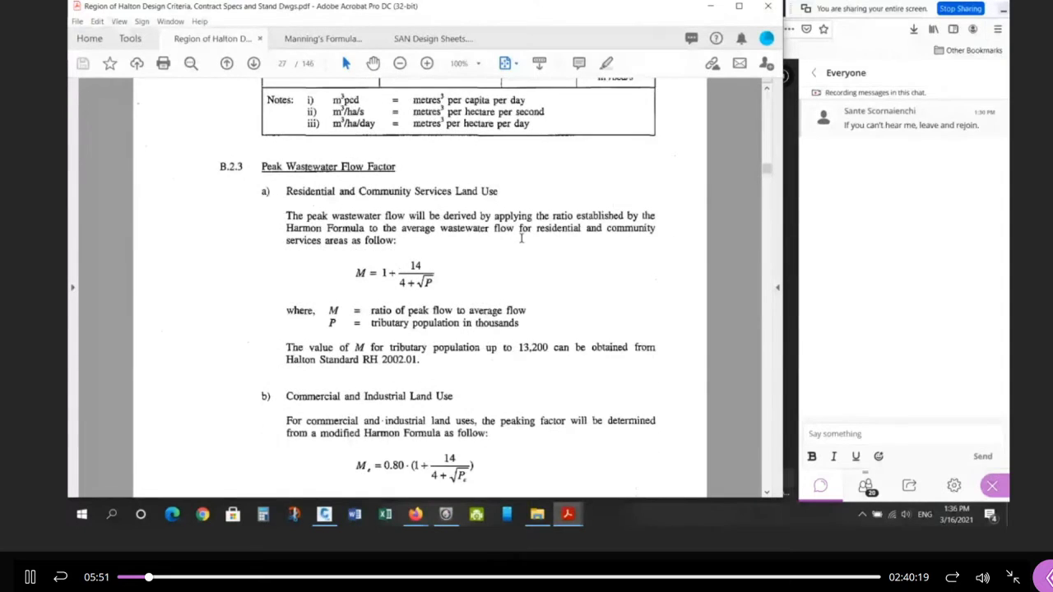
scroll(521, 238, "down", 1)
left_click_drag(286, 373, 475, 373)
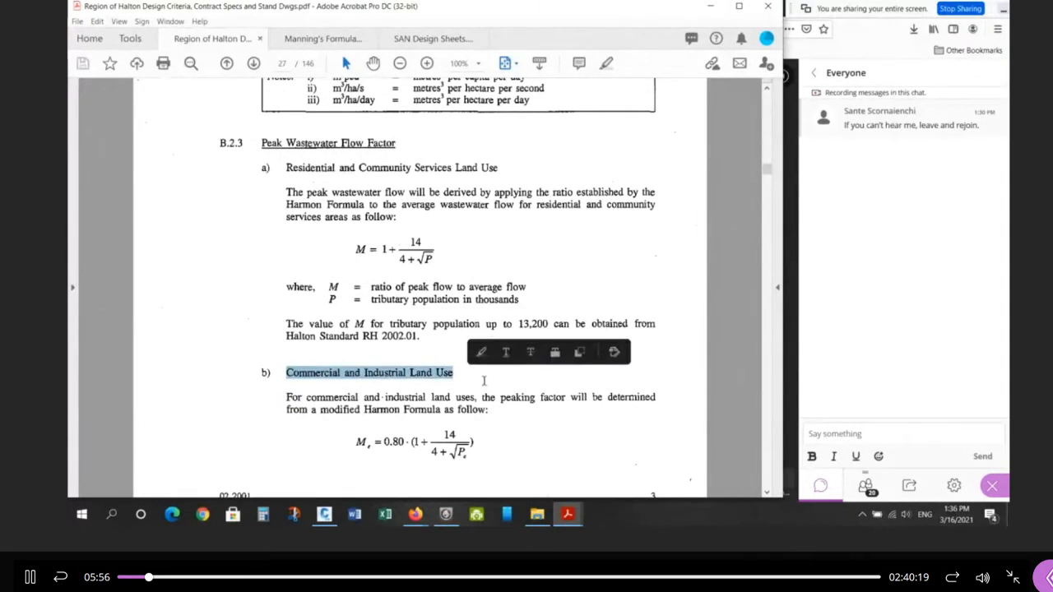
left_click(483, 380)
left_click_drag(286, 167, 498, 169)
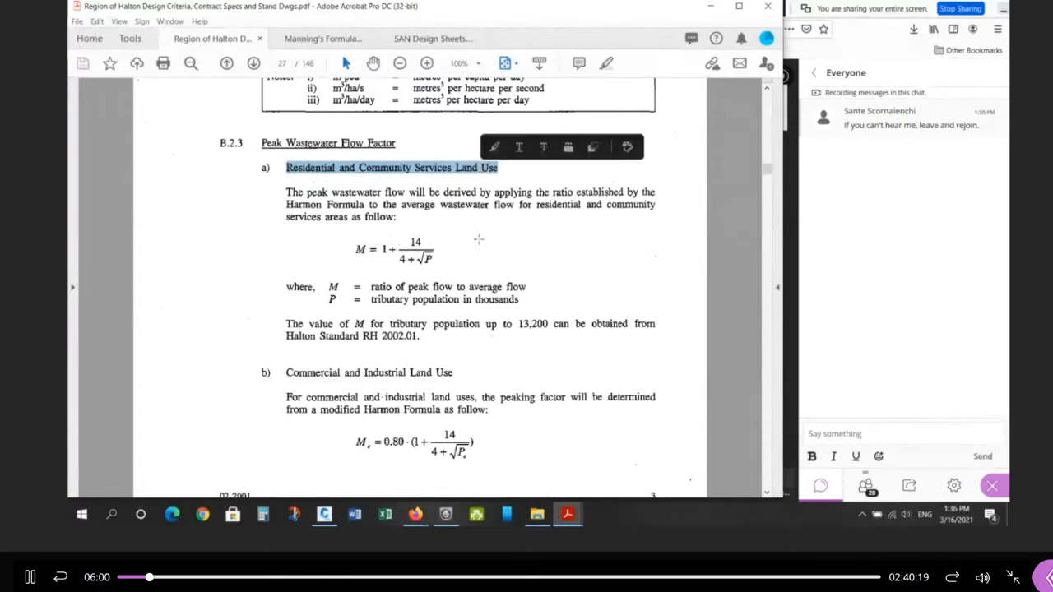
left_click(454, 245)
Highlight the residential Harmon Formula for M and its population variable P, and clear the selection.
left_click_drag(457, 230, 331, 278)
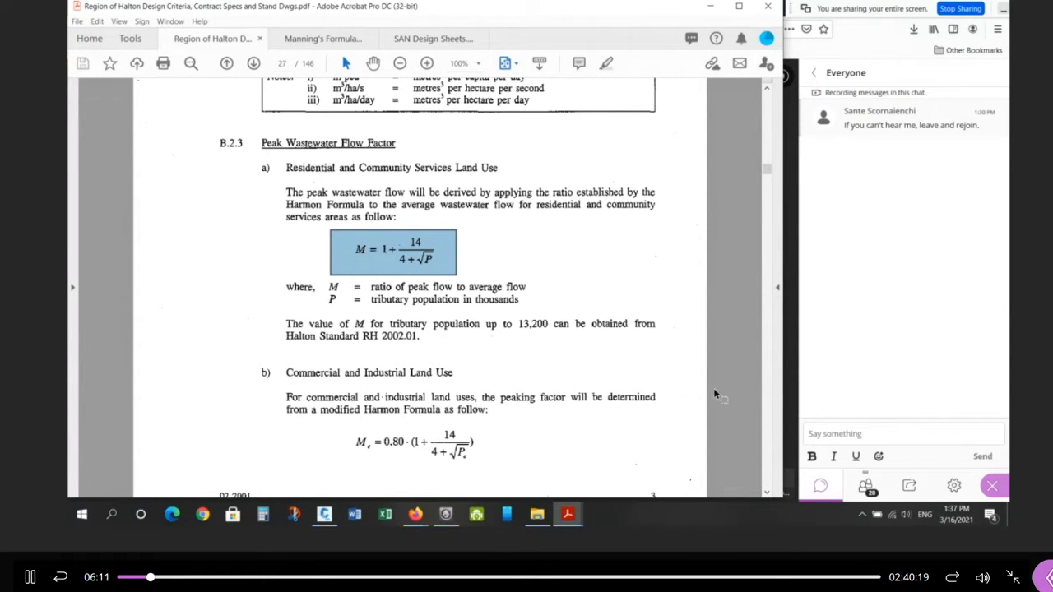
left_click(482, 254)
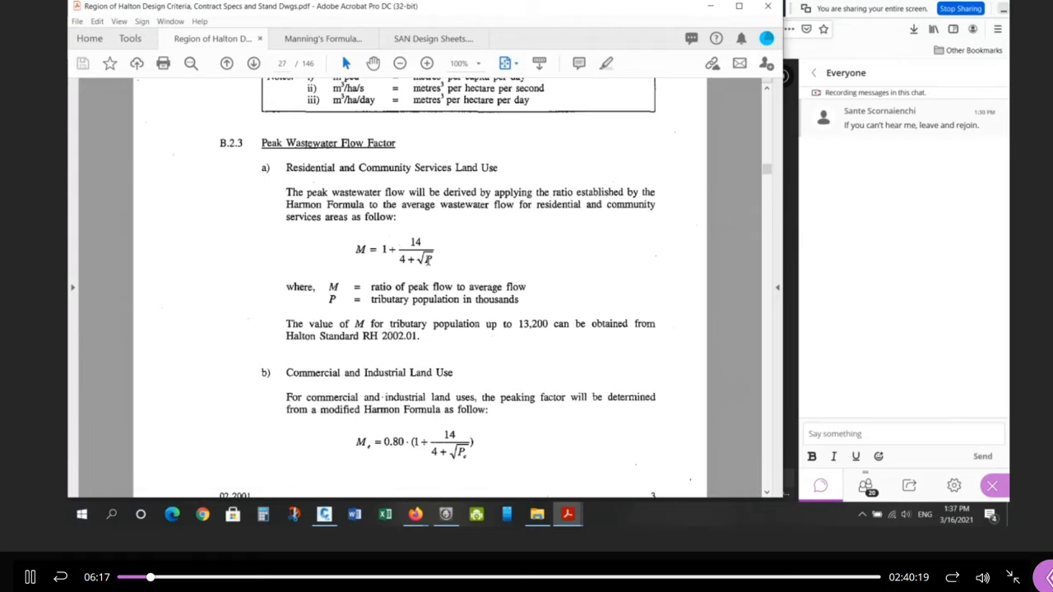
double_click(426, 259)
double_click(525, 282)
left_click(715, 262)
Go to section B.2.4 Infiltration Allowance and highlight the value 0.286.
scroll(429, 280, "down", 1)
scroll(429, 279, "down", 10)
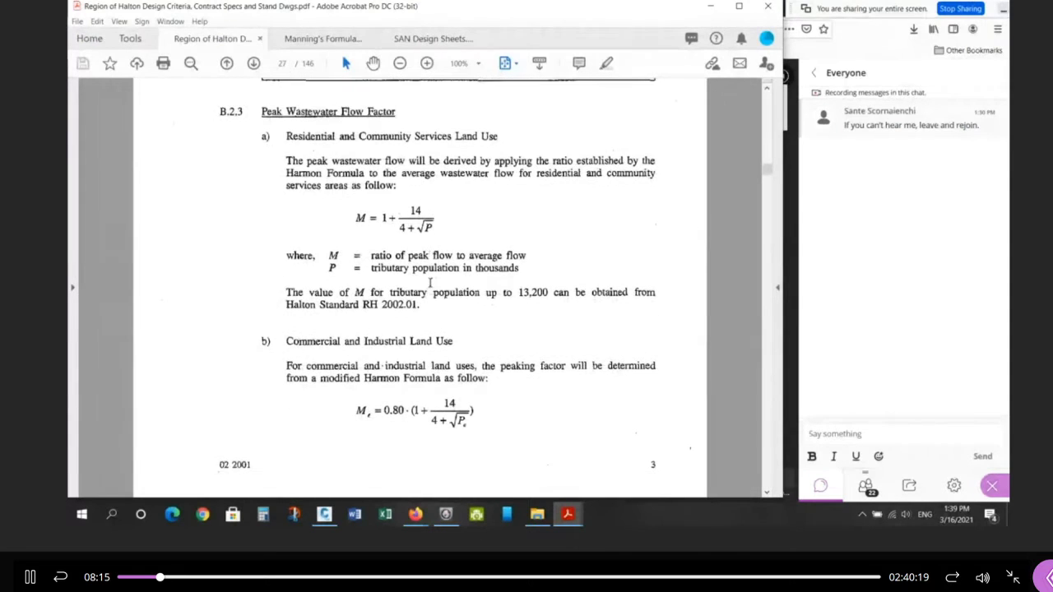
scroll(422, 269, "down", 3)
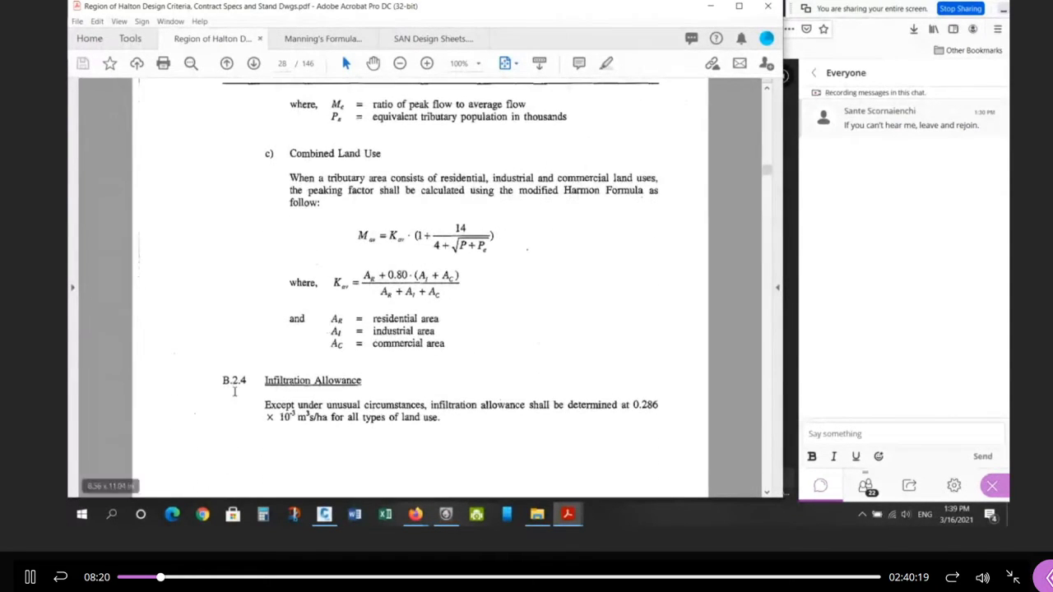
scroll(575, 404, "down", 1)
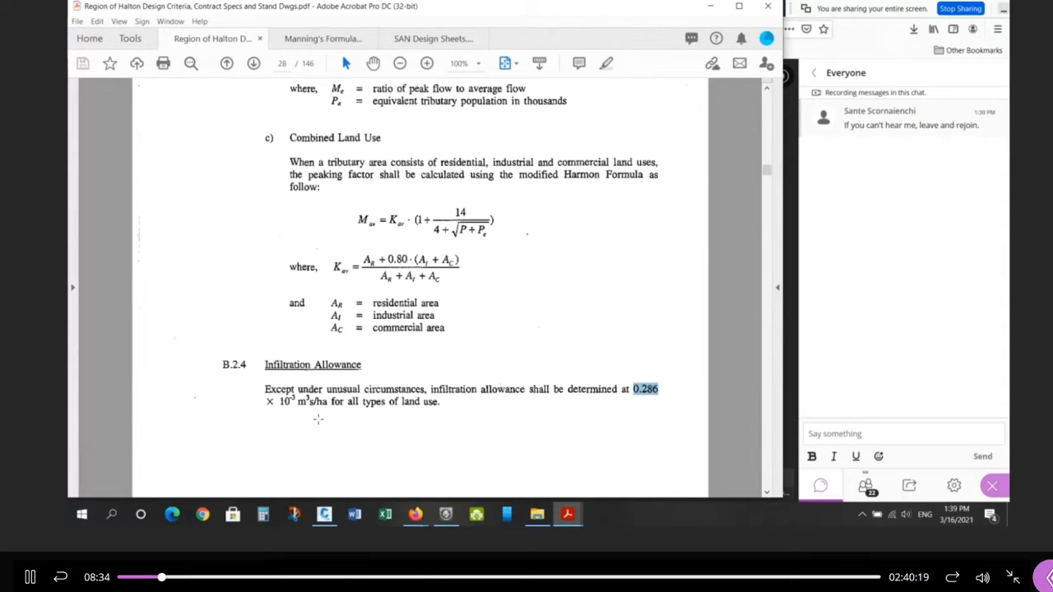
Show the handwritten sanitary design flow formula in IP Camera Viewer and return to the Region of Halton design criteria PDF.
left_click(456, 517)
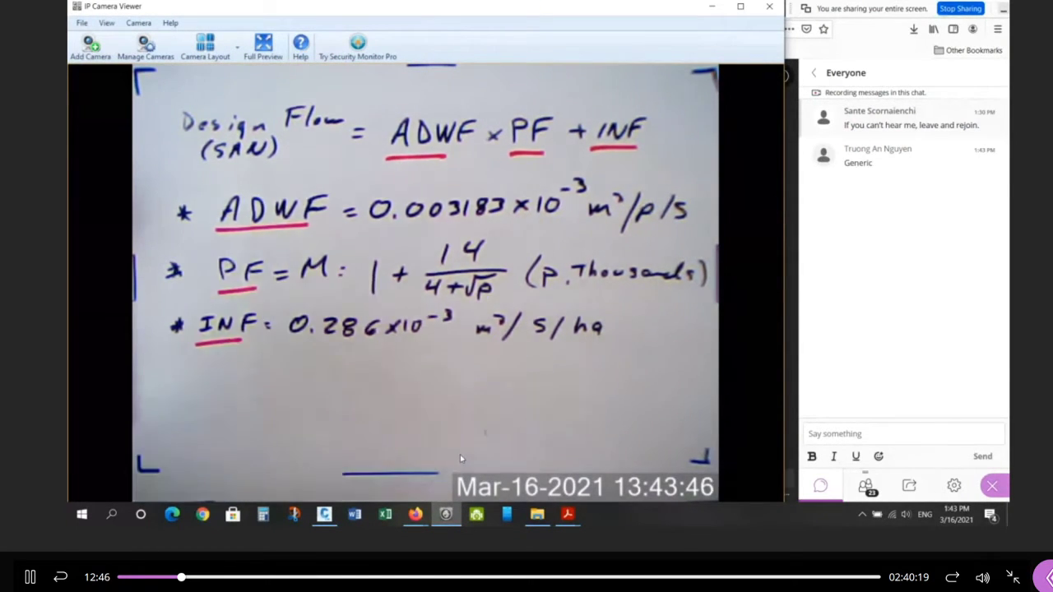
mouse_move(567, 515)
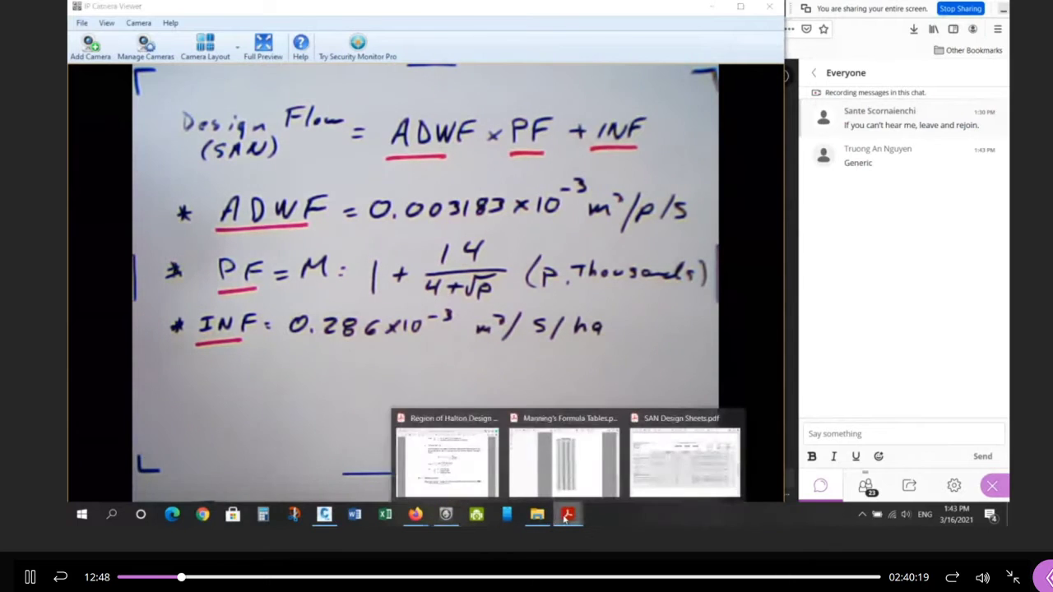
left_click(467, 475)
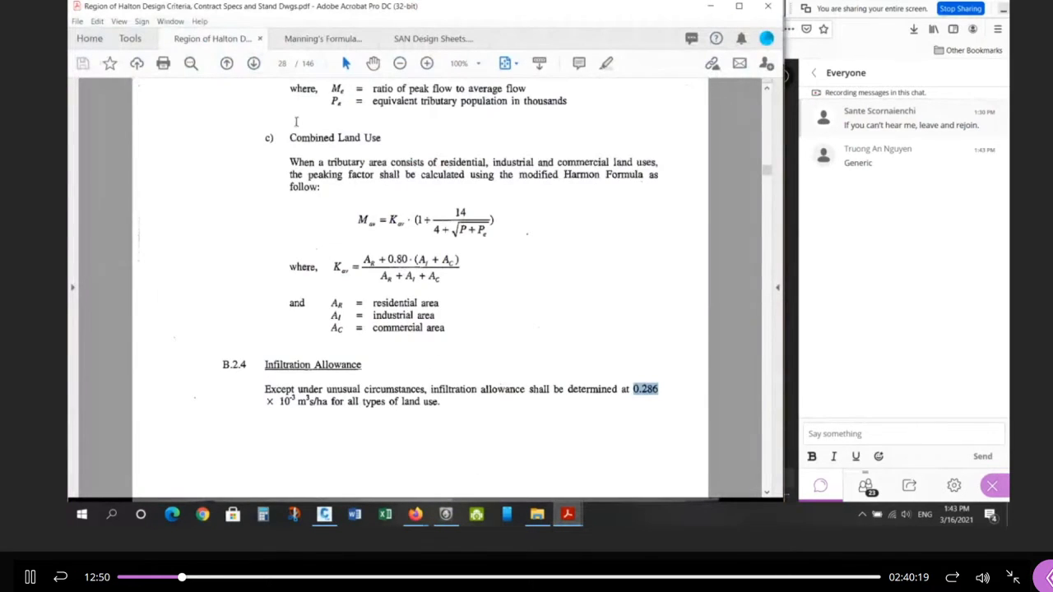
scroll(342, 229, "up", 1)
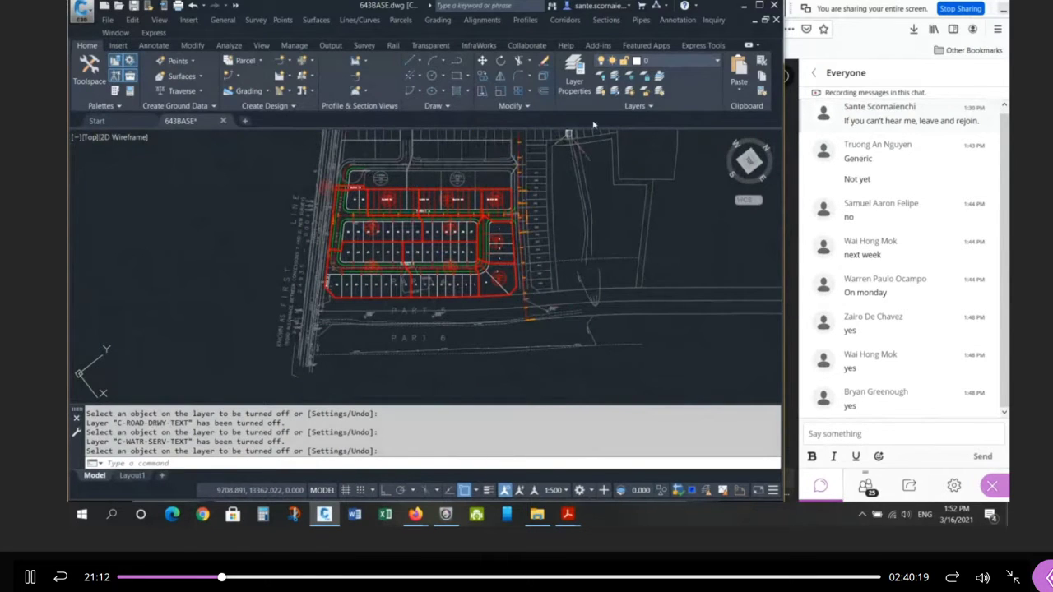
Isolate the SAN-DR-EX layer in the 643BASE drawing by picking an object on it.
left_click(616, 76)
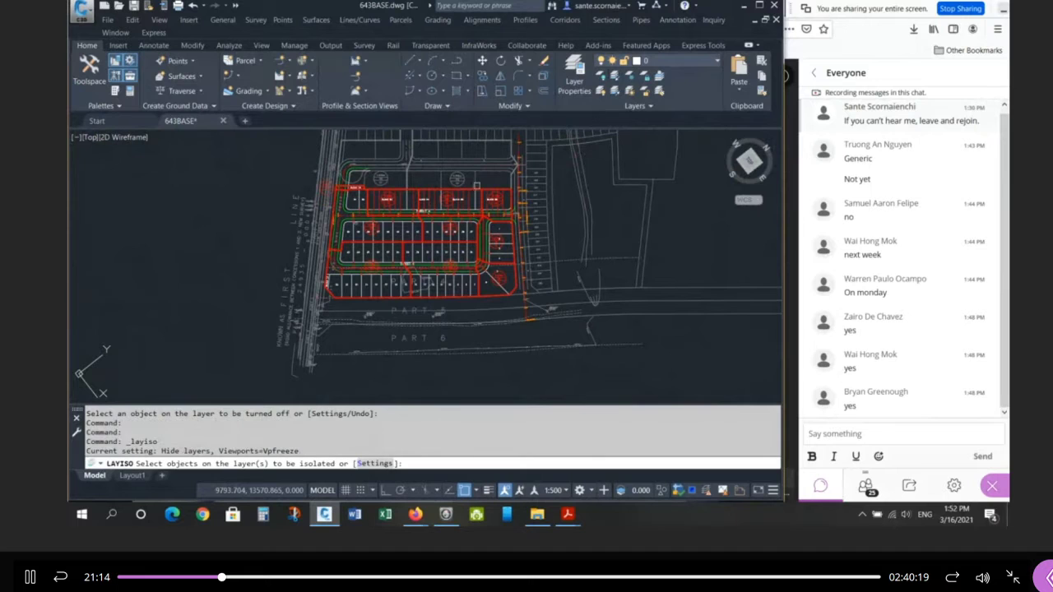
left_click(463, 182)
key("Return")
scroll(371, 280, "down", 2)
scroll(391, 196, "up", 2)
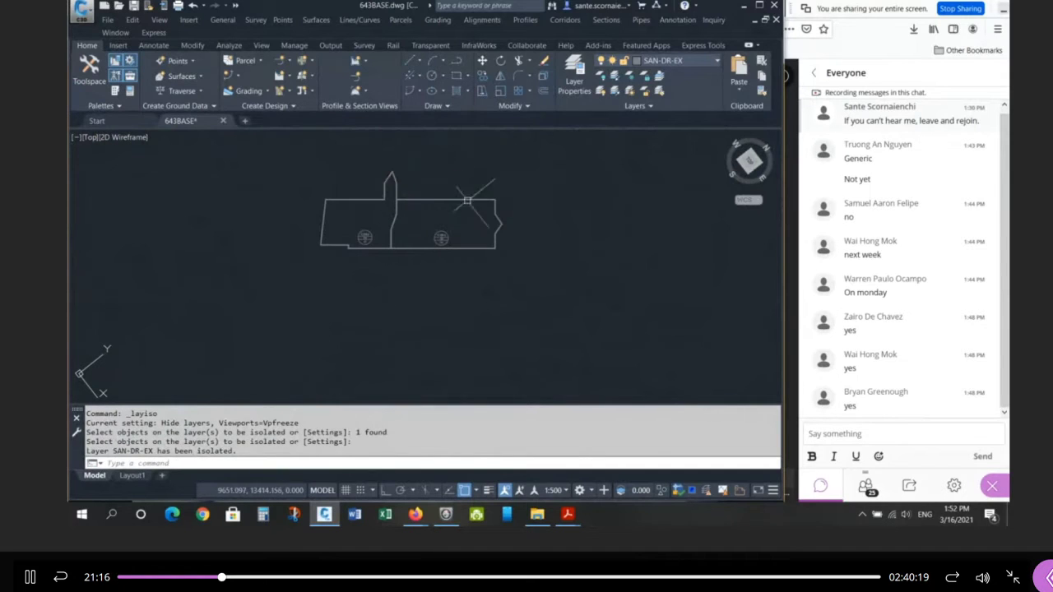
Undo the zoom and the layer isolation in the 643BASE drawing.
type("u")
key("Return")
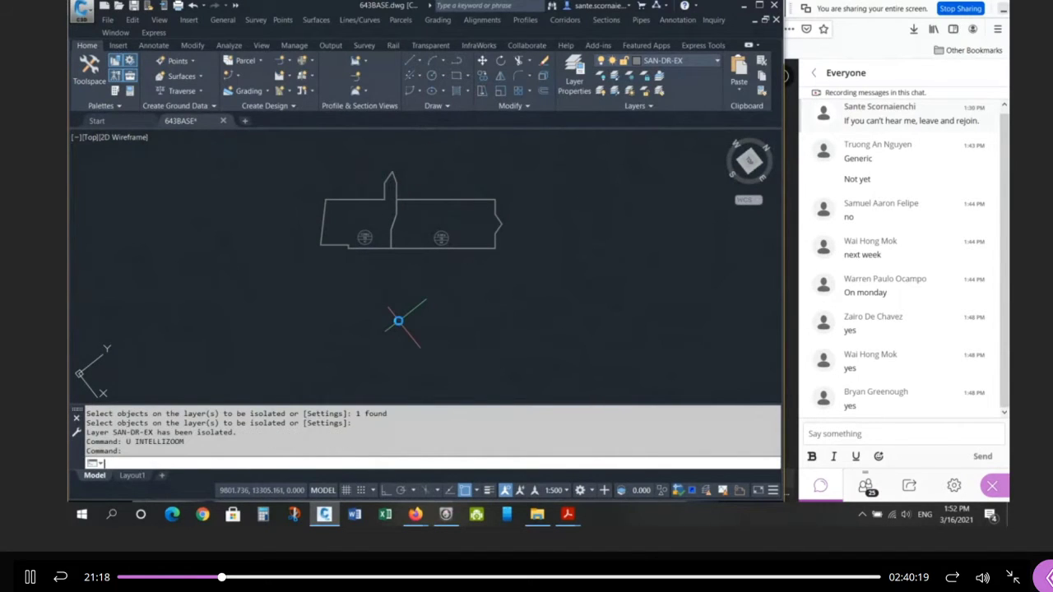
type("u")
key("Return")
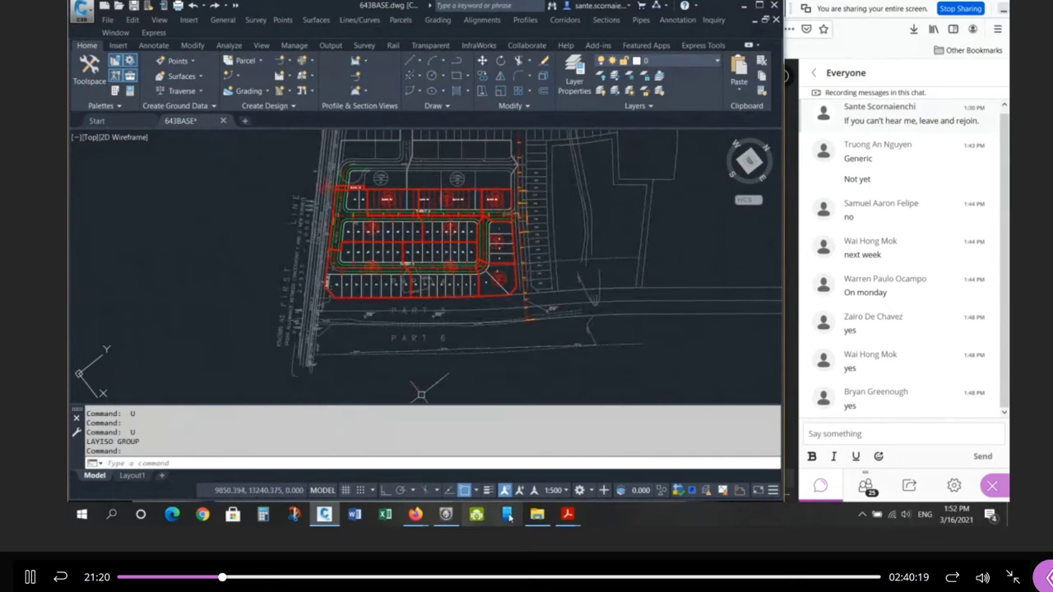
Open Sanitary Areas.pdf from the MN Files folder inside SENECA\MED643-2020-1 using File Explorer.
left_click(538, 516)
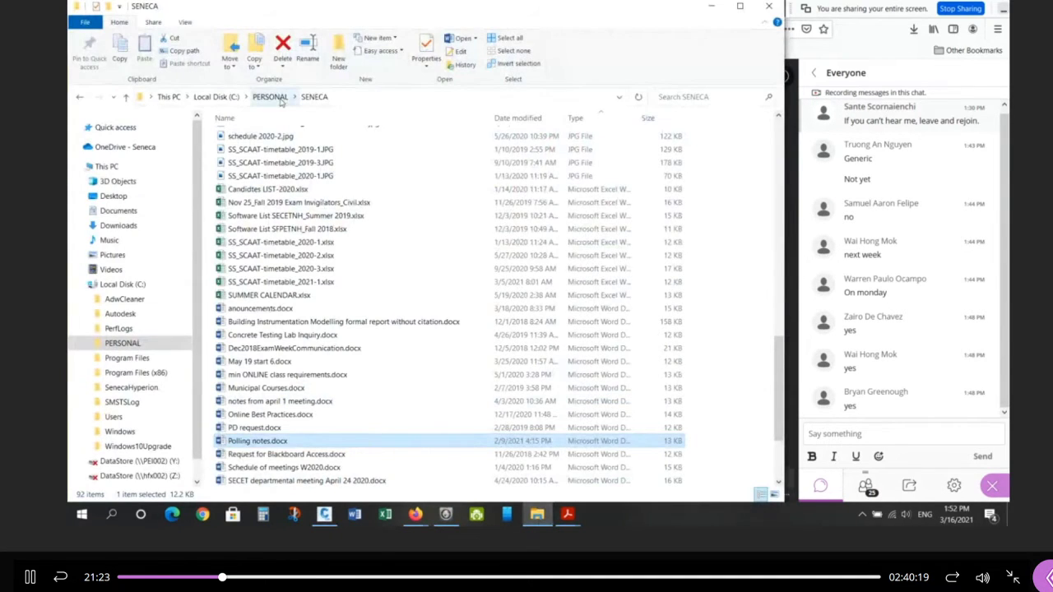
left_click(311, 97)
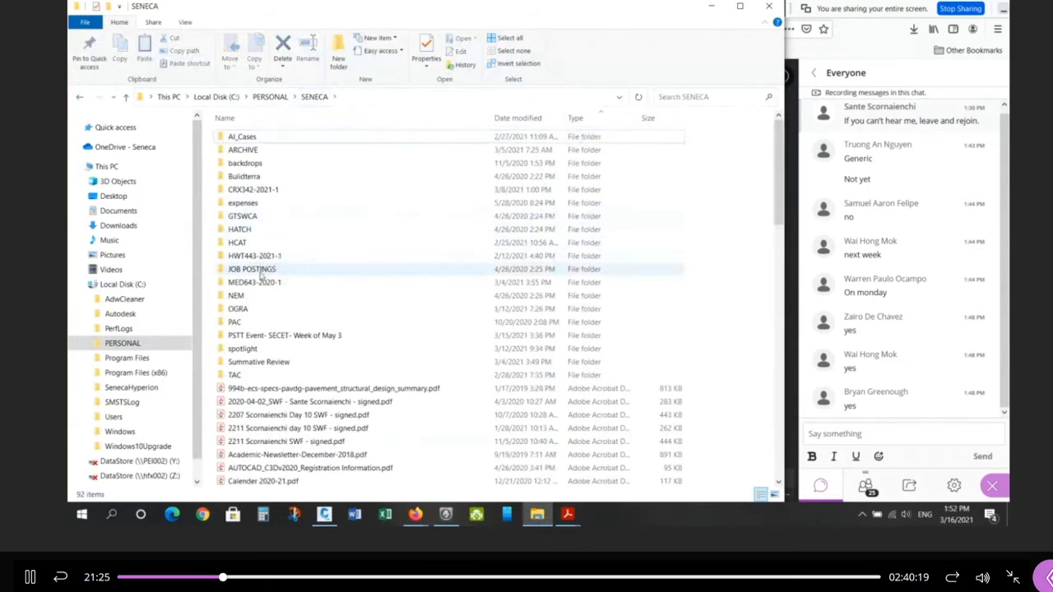
double_click(260, 273)
double_click(262, 162)
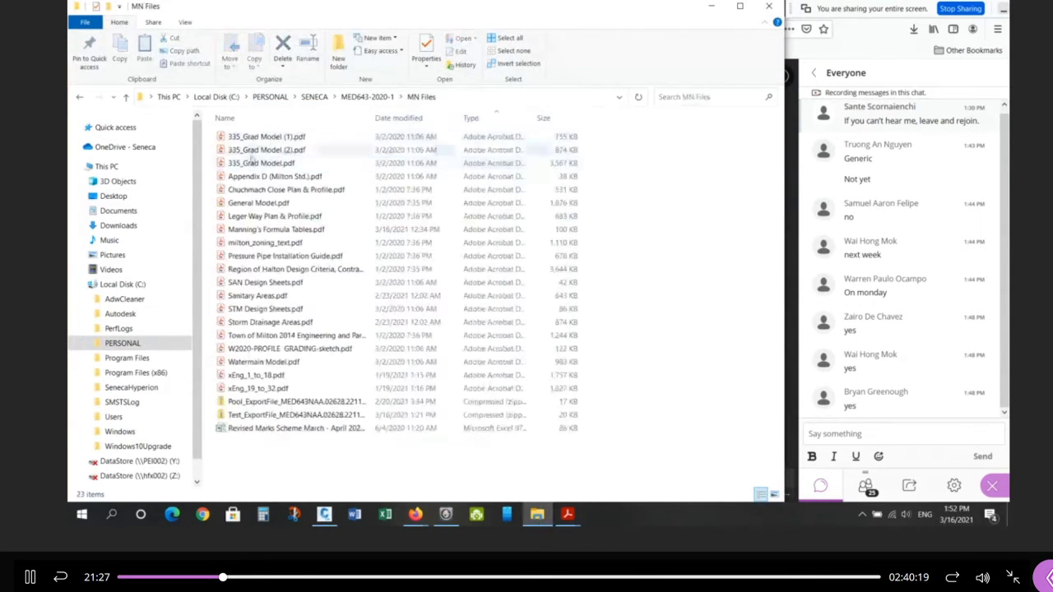
double_click(288, 296)
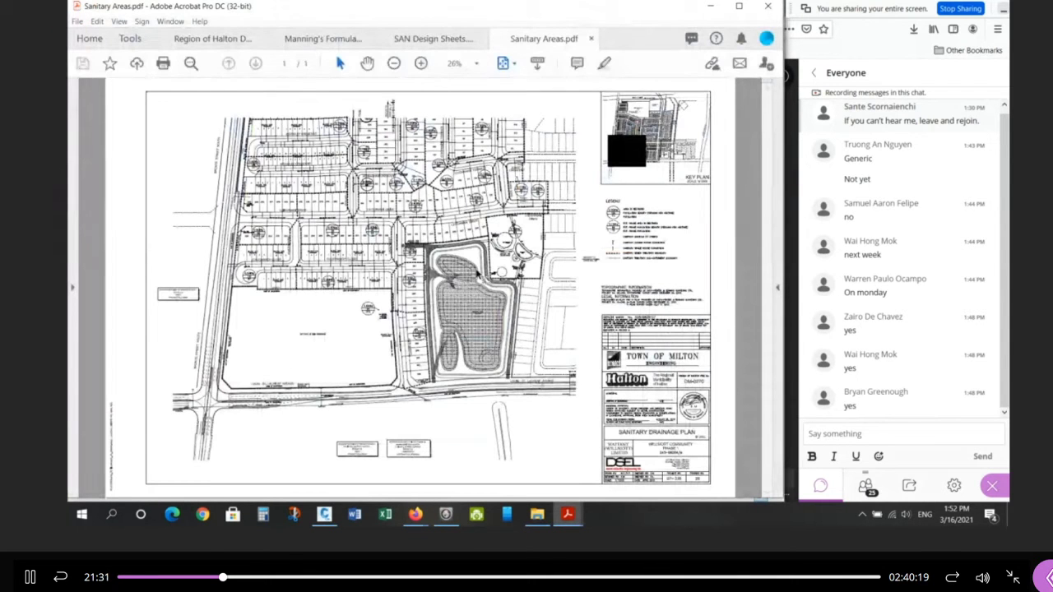
Examine the sanitary drainage areas and manholes along Chuchmach Close, around MH 57A, on the drainage plan.
scroll(224, 282, "up", 2, "ctrl")
scroll(224, 282, "up", 3, "ctrl")
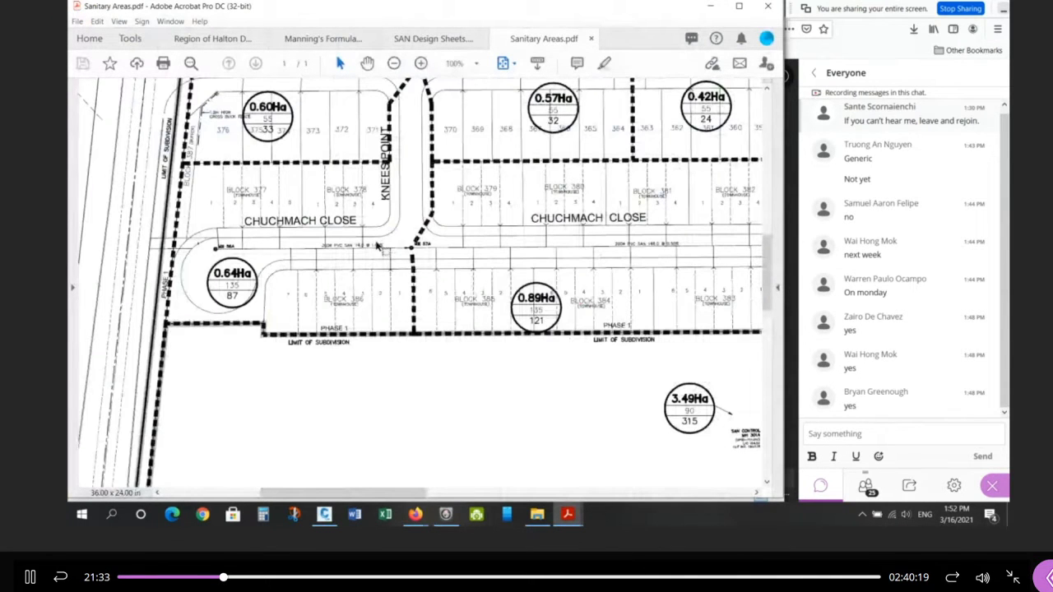
scroll(224, 264, "up", 2, "ctrl")
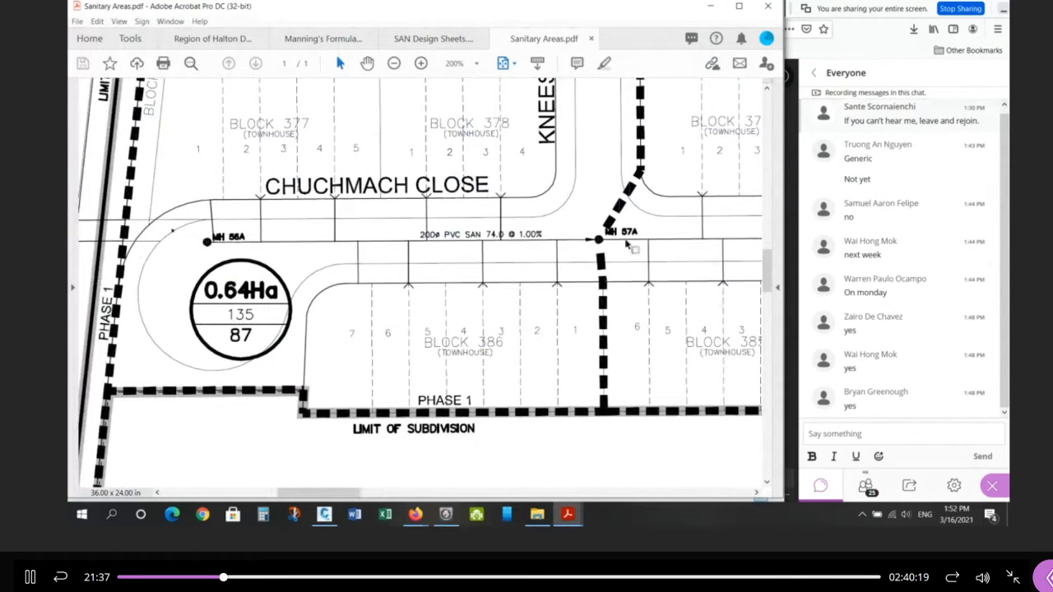
scroll(268, 232, "down", 2, "ctrl")
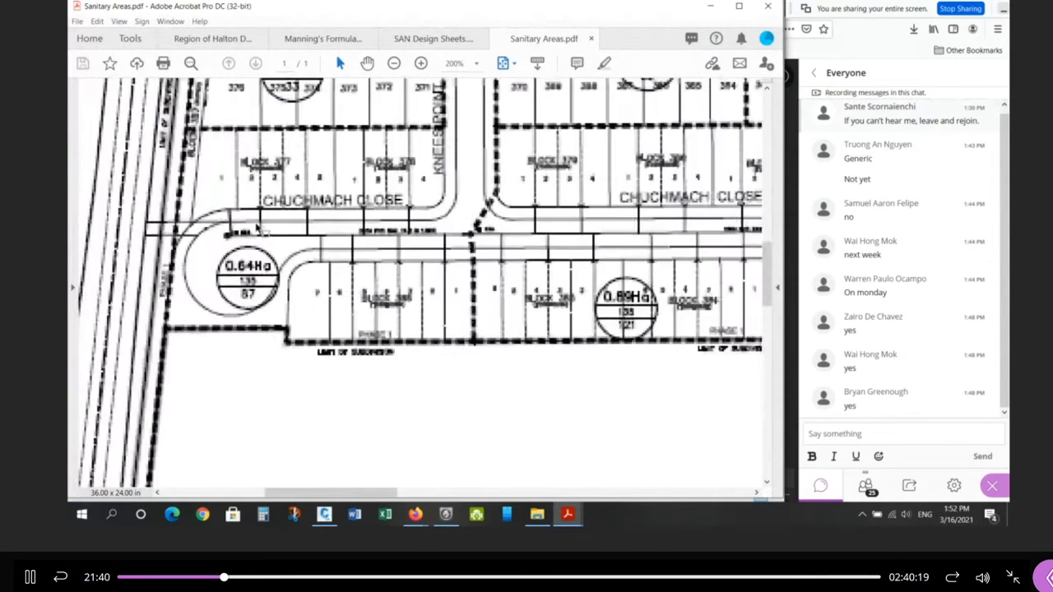
scroll(257, 228, "down", 1, "ctrl")
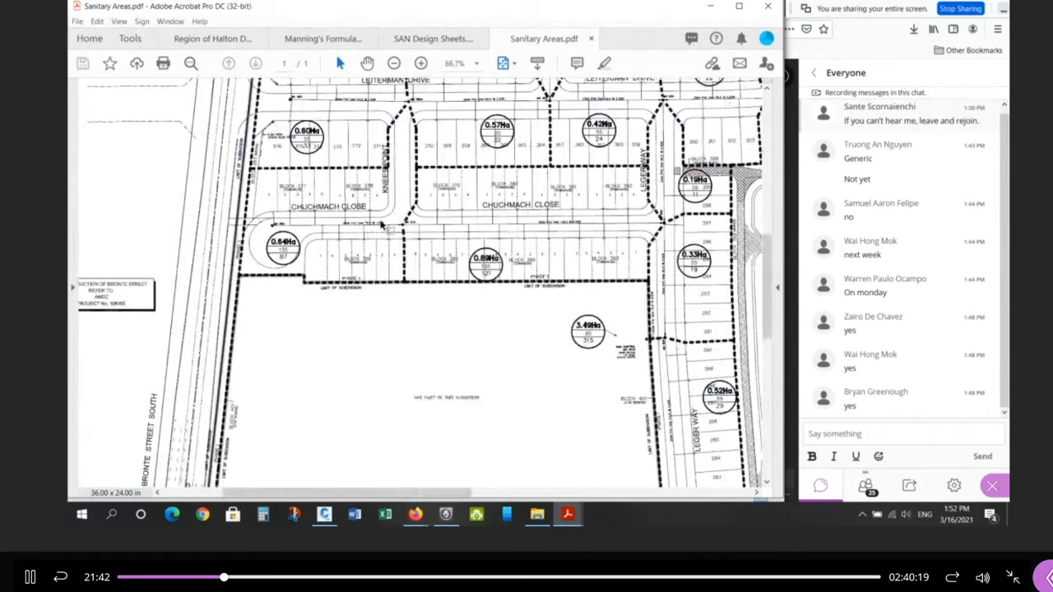
scroll(381, 224, "up", 2, "ctrl")
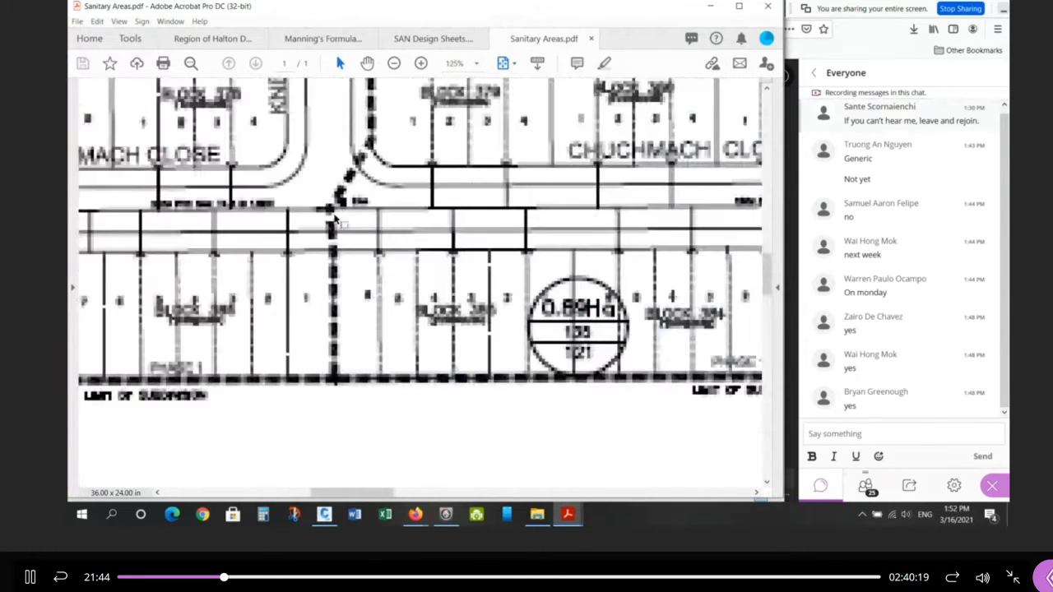
Examine the sanitary pipe and MH 58A at the Leger Way end of Chuchmach Close on the drainage plan.
scroll(265, 227, "down", 3, "ctrl")
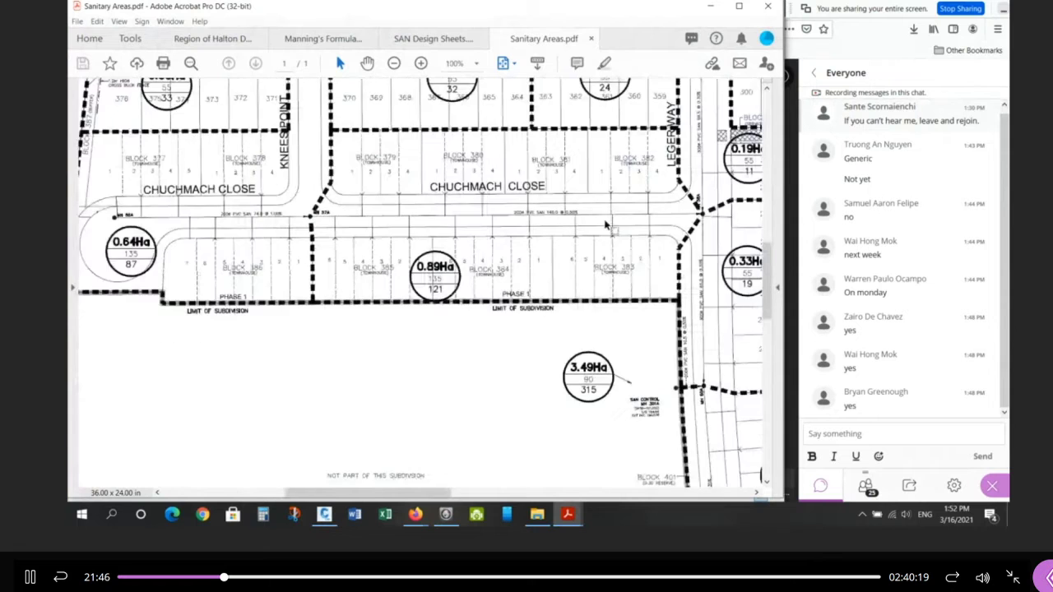
scroll(687, 181, "up", 4, "ctrl")
scroll(683, 181, "up", 3, "ctrl")
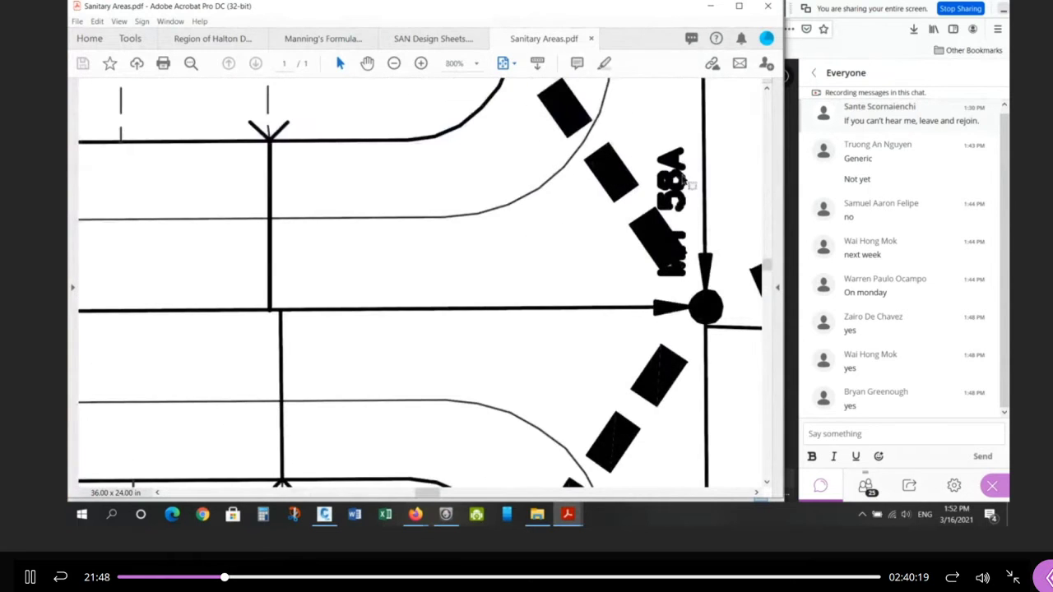
scroll(682, 182, "down", 4, "ctrl")
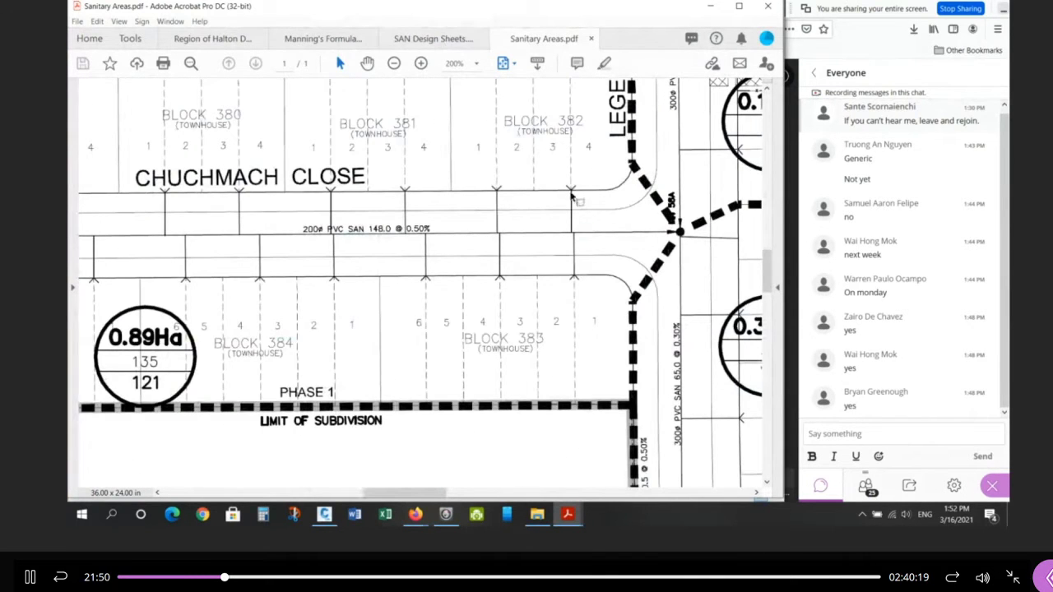
Highlight the manhole numbers and lengths of pipes 56A–57A and 57A–58A in SAN Design Sheets.pdf.
left_click(448, 39)
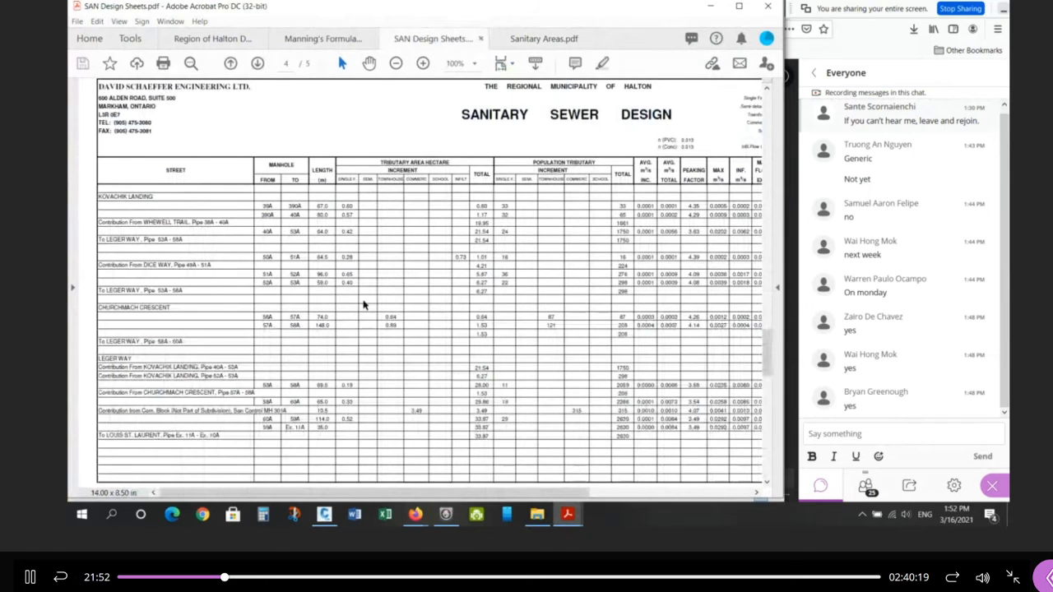
scroll(364, 305, "up", 2, "ctrl")
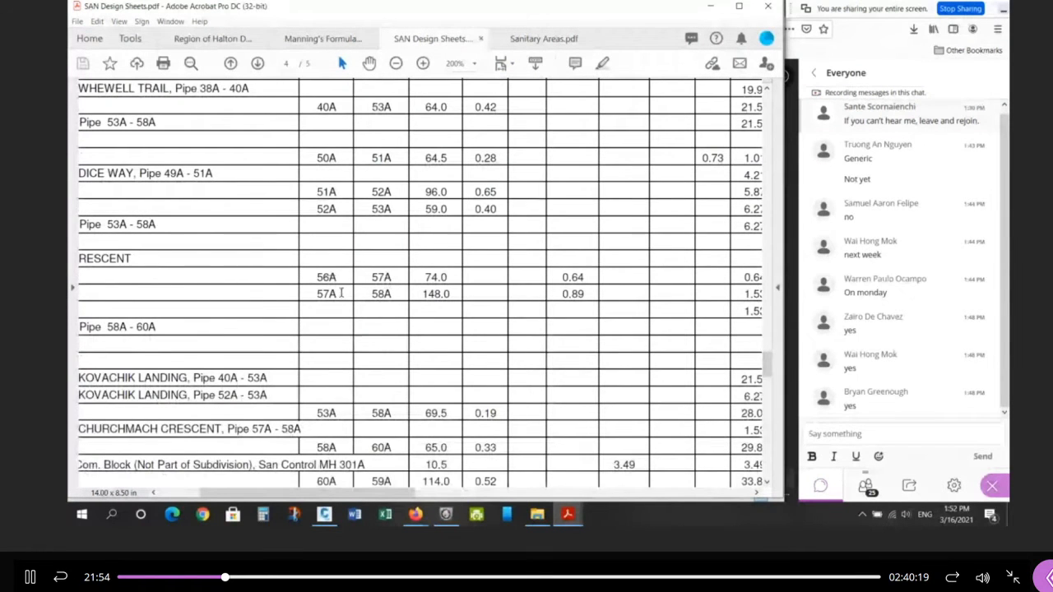
left_click(603, 65)
mouse_move(317, 277)
left_mouse_down()
mouse_move(338, 278)
mouse_move(341, 295)
mouse_move(392, 278)
mouse_move(395, 295)
mouse_move(449, 279)
mouse_move(450, 294)
left_mouse_up()
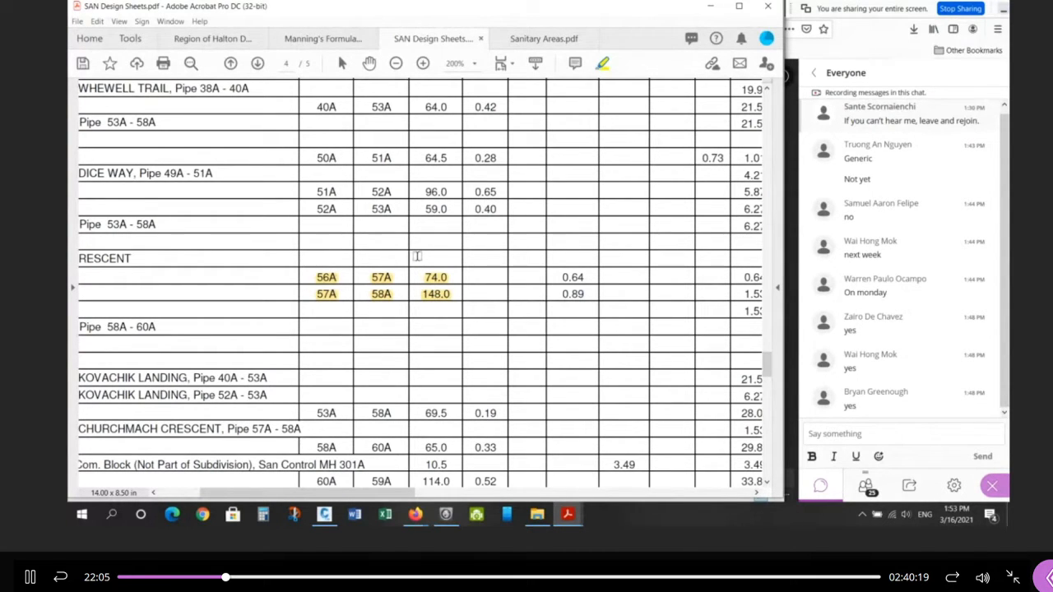
scroll(420, 256, "up", 3)
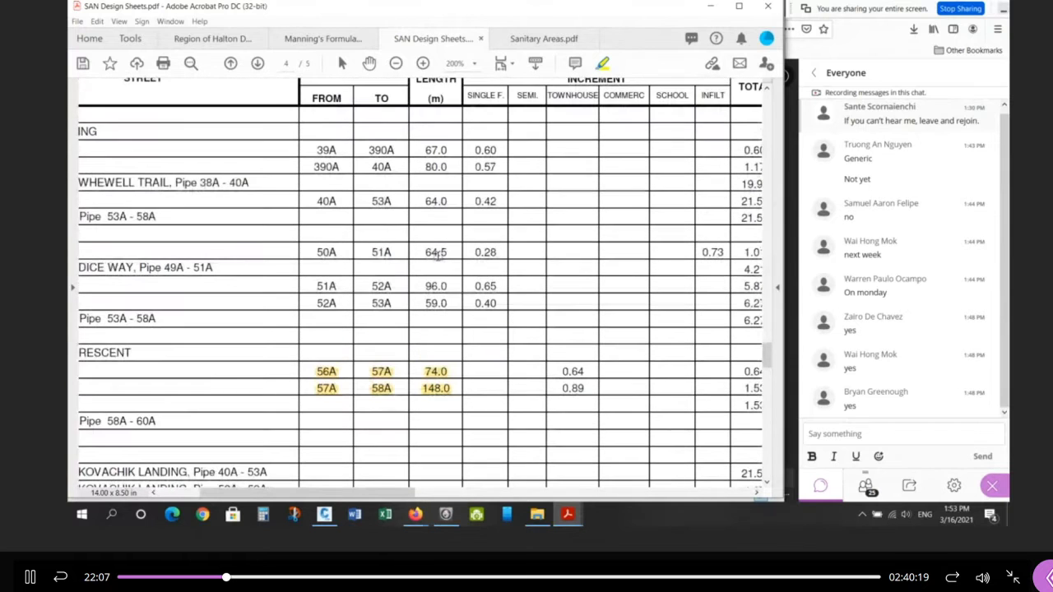
scroll(437, 169, "up", 1)
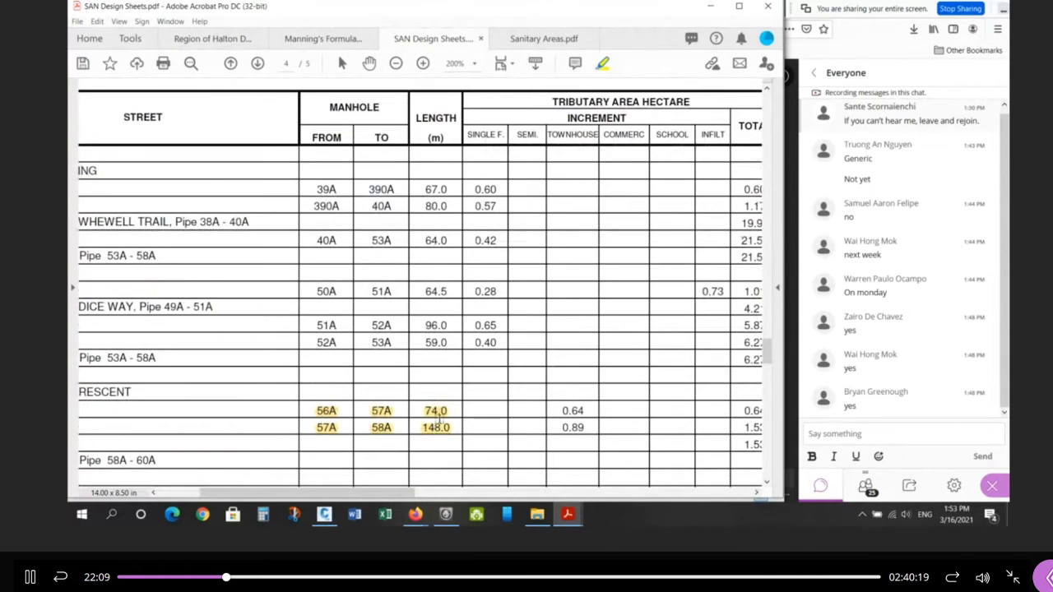
scroll(436, 420, "down", 1)
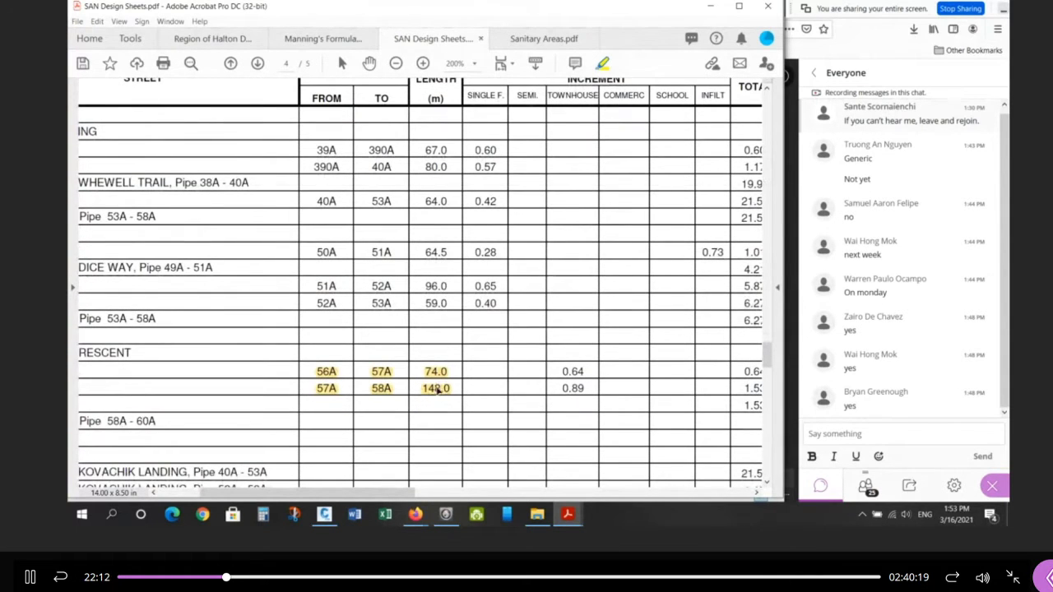
Switch to the 643BASE drawing and list the existing sanitary line between MH56A and MH57A to read its length.
left_click(710, 5)
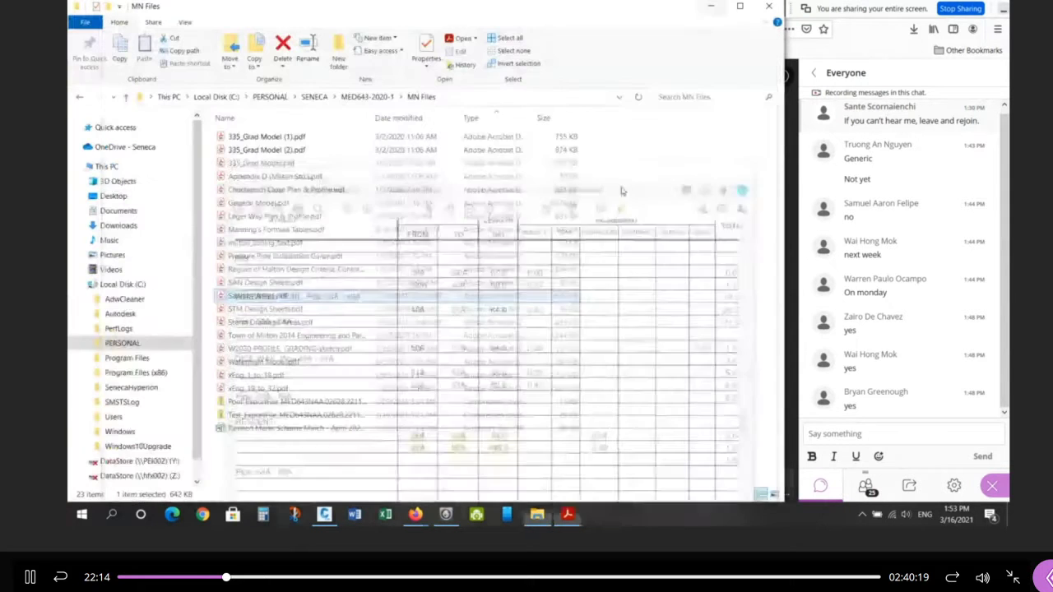
left_click(711, 6)
scroll(487, 221, "up", 5)
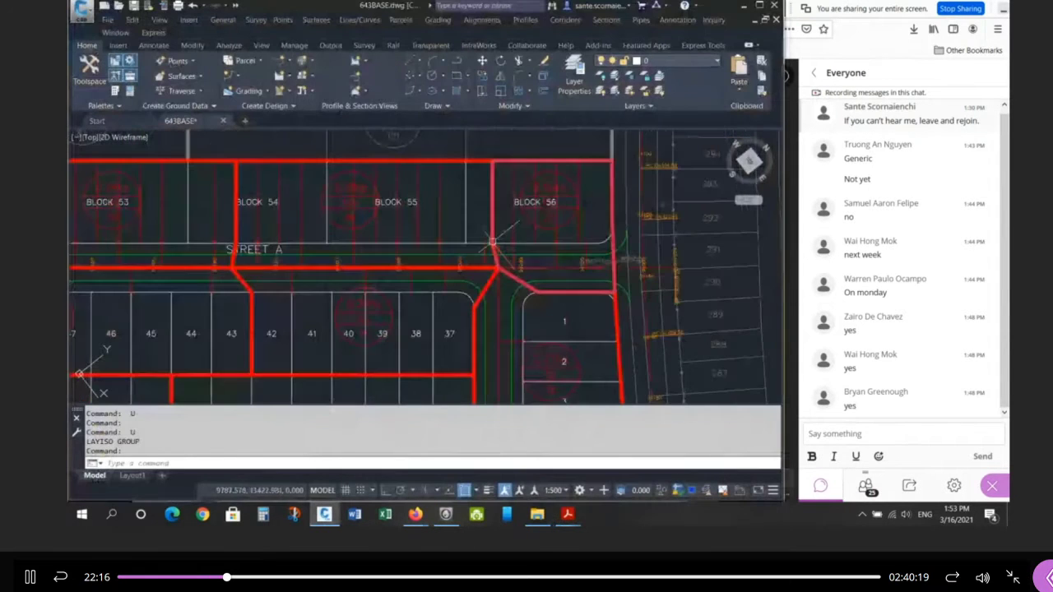
type("li")
key("Return")
scroll(502, 327, "down", 4)
scroll(456, 310, "up", 5)
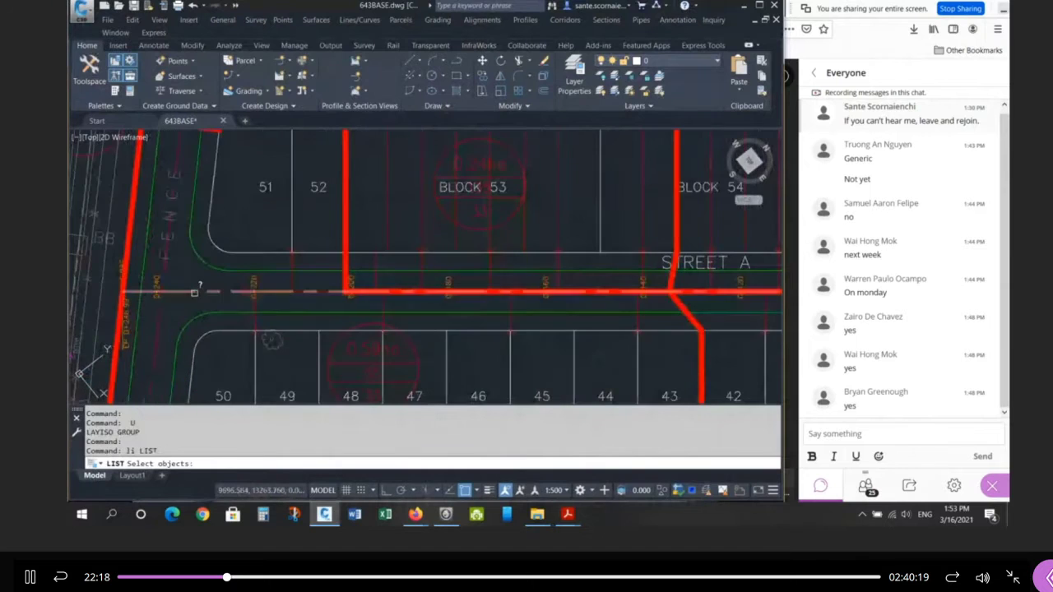
scroll(312, 304, "down", 4)
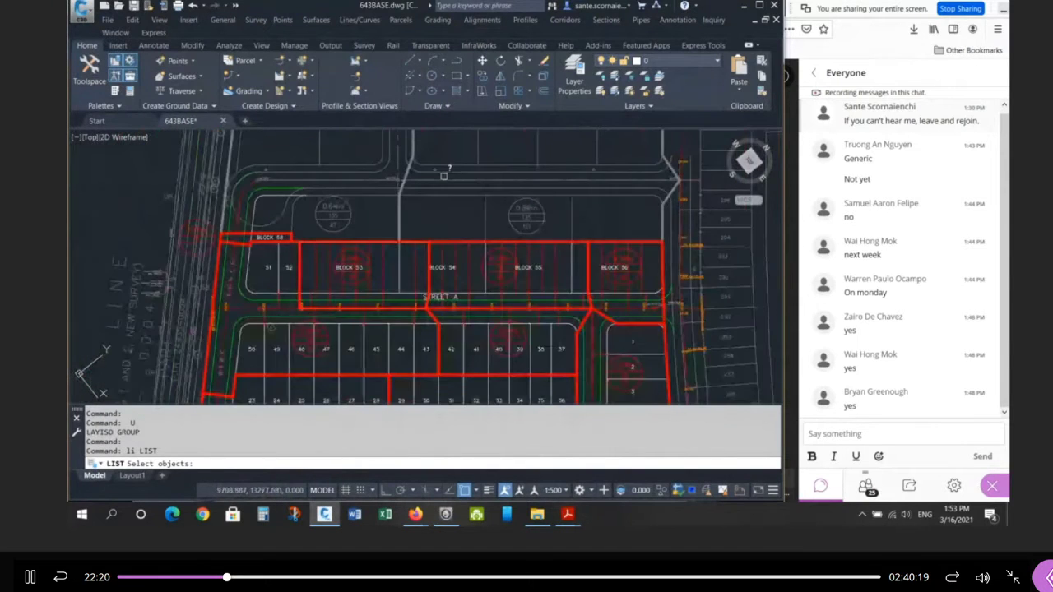
scroll(444, 176, "up", 4)
left_click(280, 178)
key("Return")
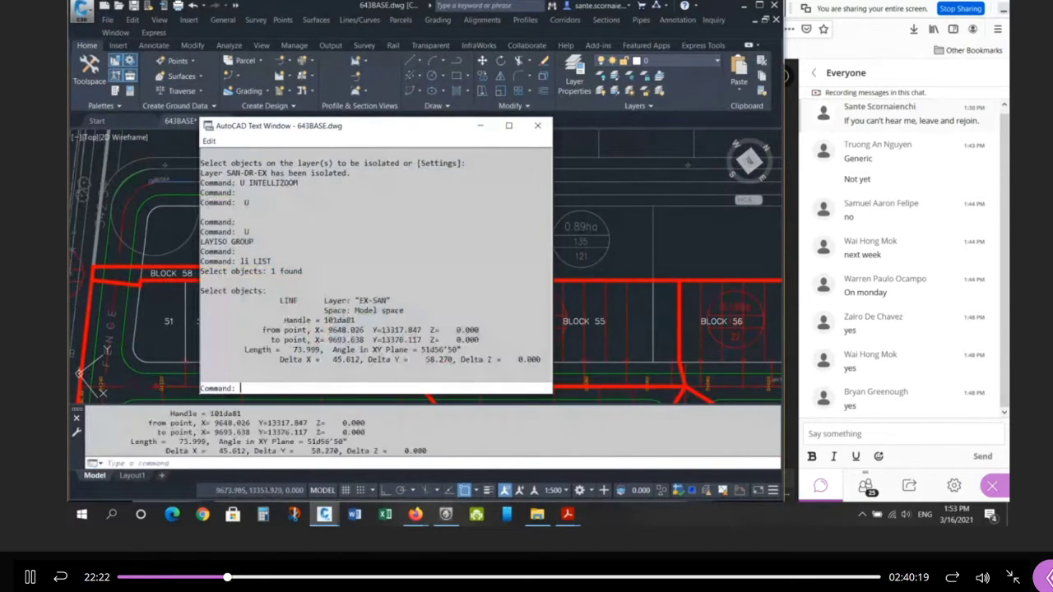
left_click_drag(296, 350, 321, 350)
key("Escape")
List the properties of the existing sanitary line from MH57A to MH58A, removing the other selected lines from the selection.
key("Return")
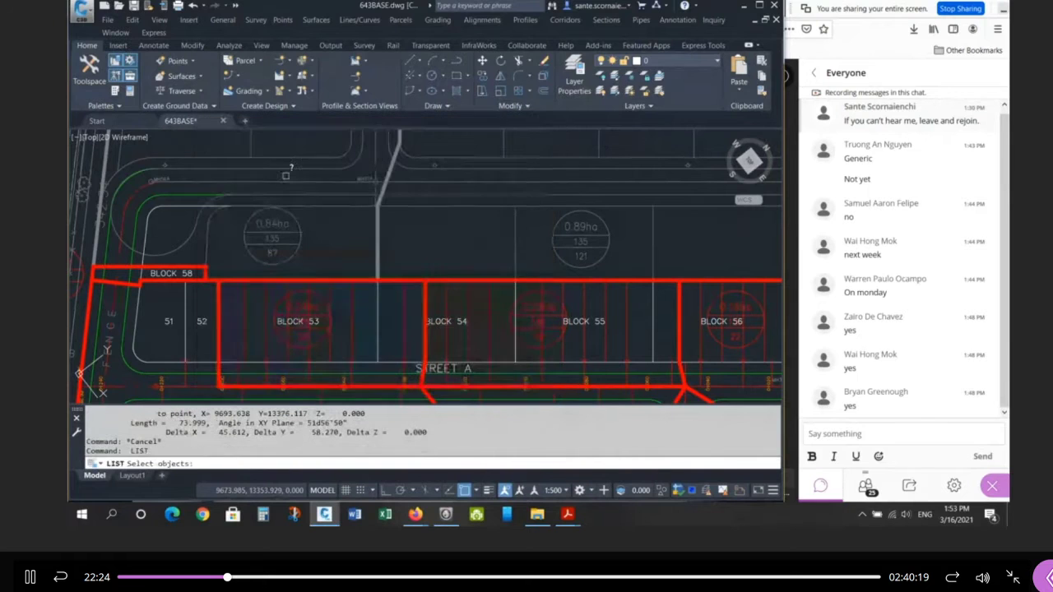
scroll(401, 170, "up", 3)
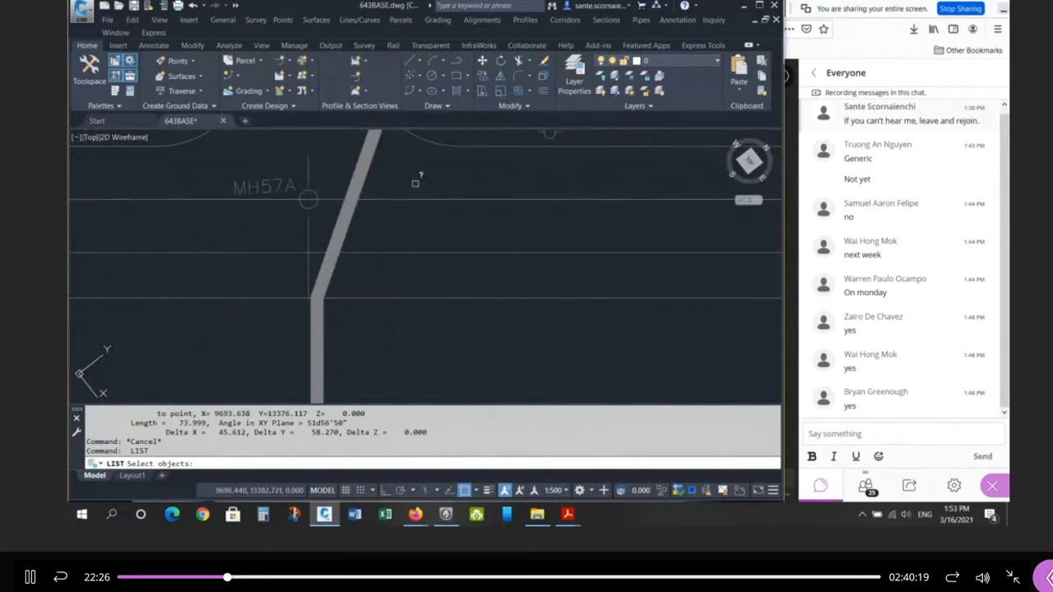
left_click(400, 173)
left_click(402, 216)
type("r")
key("Return")
left_click(399, 220)
left_click(206, 204)
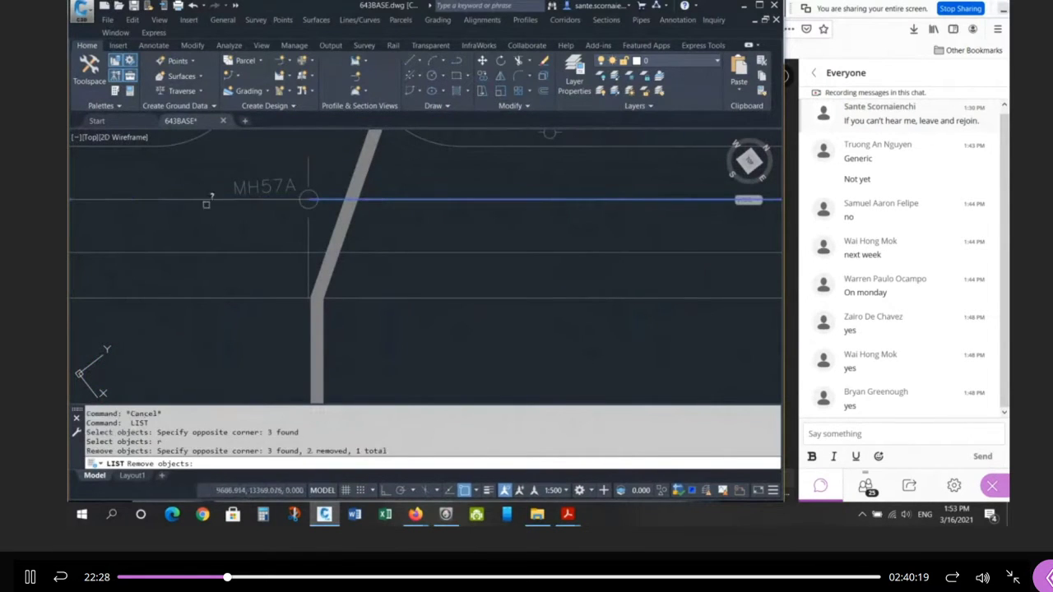
key("Return")
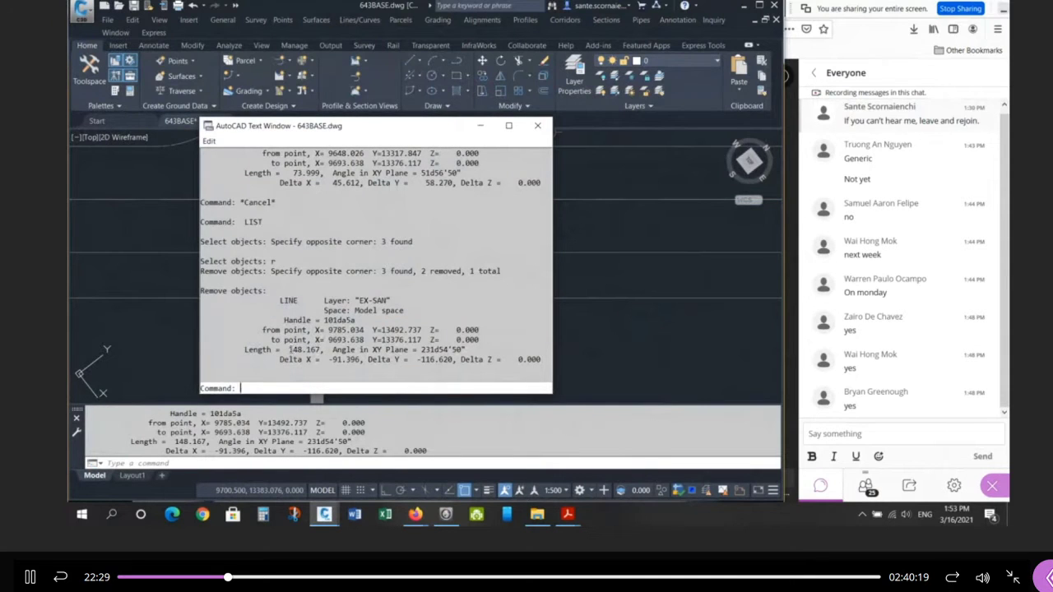
key("Return")
key("Escape")
key("Escape")
Send the lines overlapping the sanitary pipe at MH58A to the back with DRAWORDER.
scroll(322, 214, "down", 5)
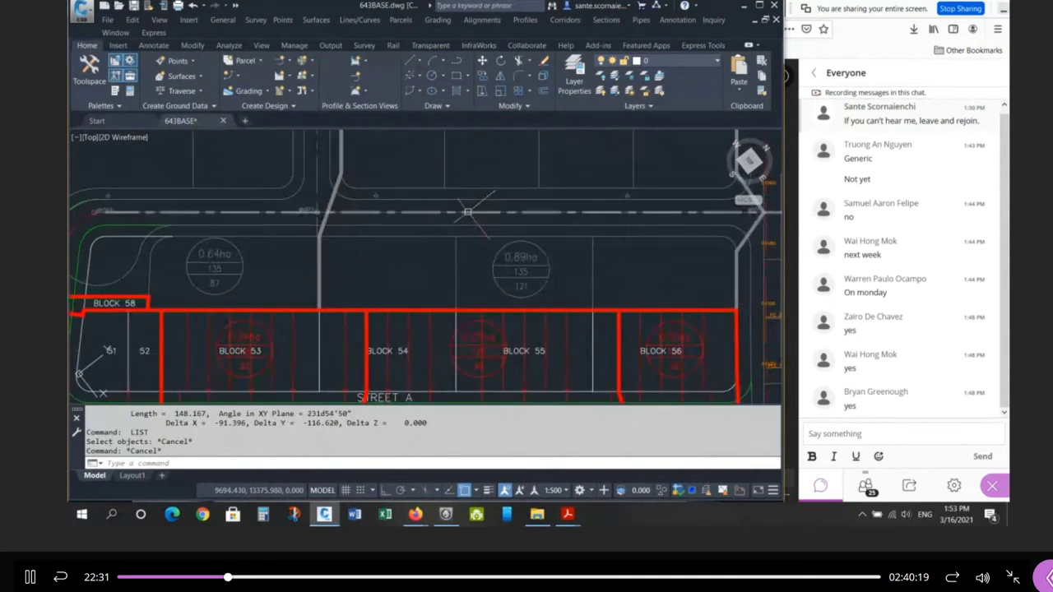
key("Escape")
key("Escape")
scroll(422, 227, "down", 2)
scroll(576, 221, "up", 5)
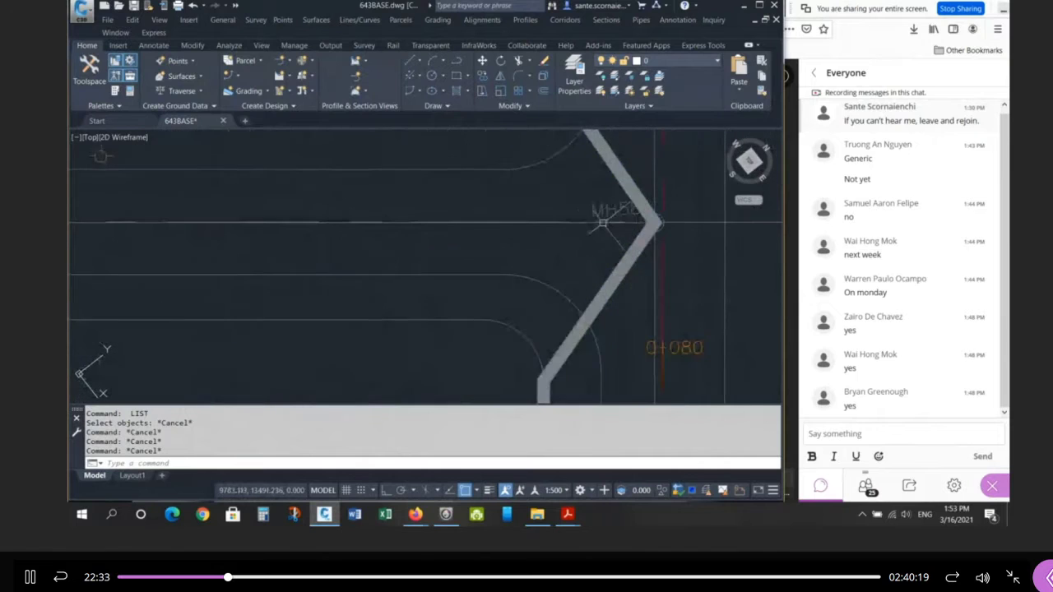
key("Escape")
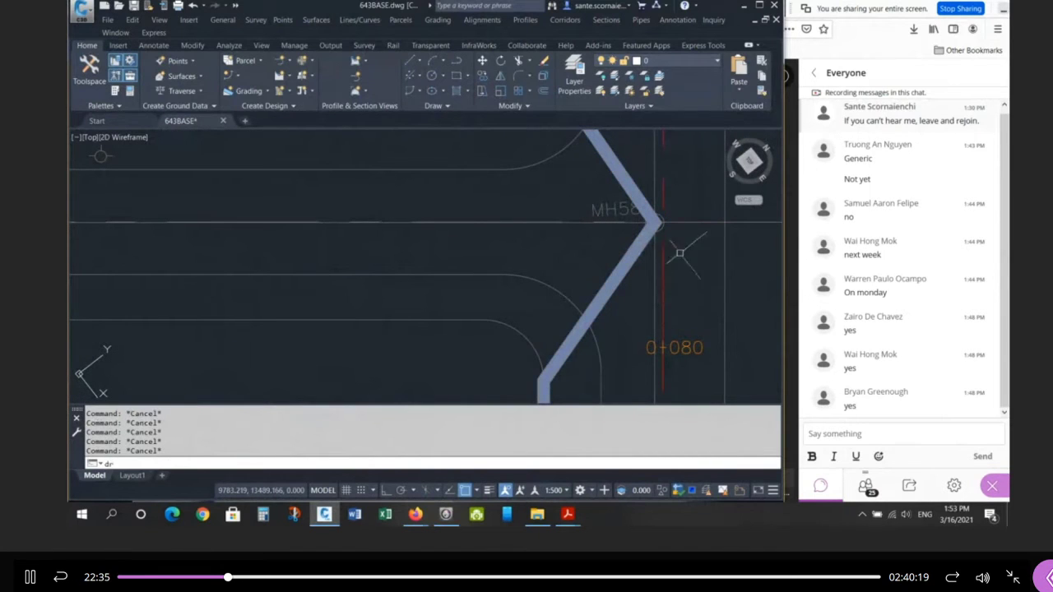
type("dr")
key("Return")
left_click(691, 221)
left_click(706, 235)
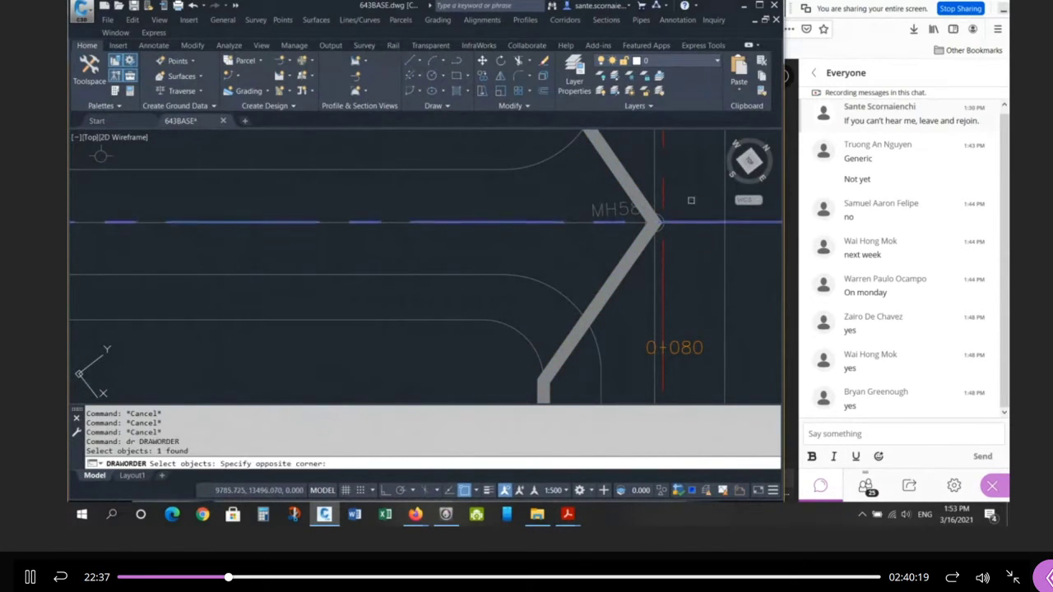
left_click(691, 201)
key("Return")
key("Return")
Select the existing sanitary line ending at MH58A directly and list its length again.
left_click(578, 223)
scroll(698, 216, "down", 4)
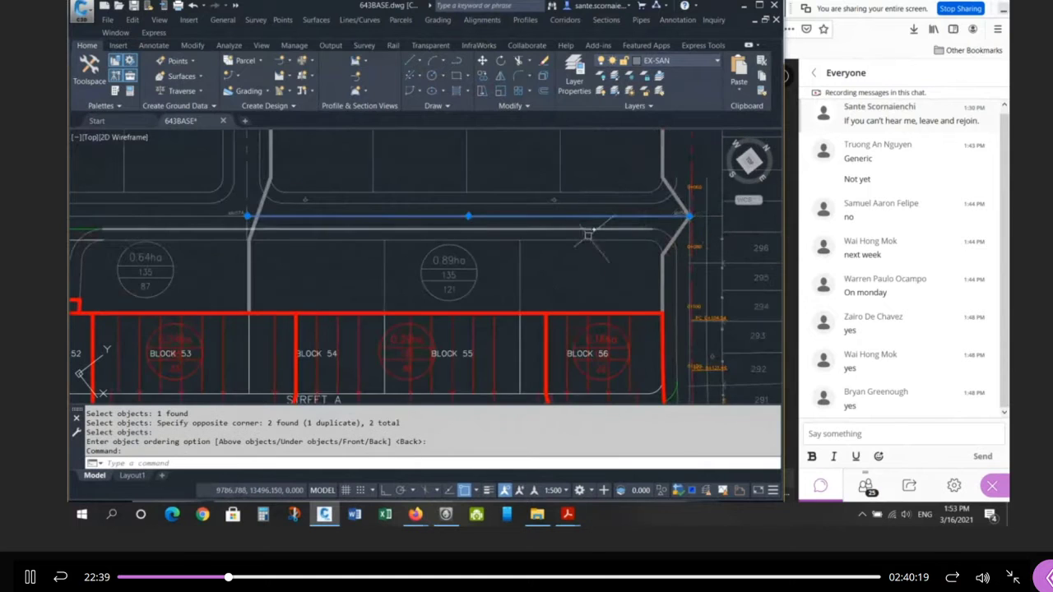
type("li")
key("Return")
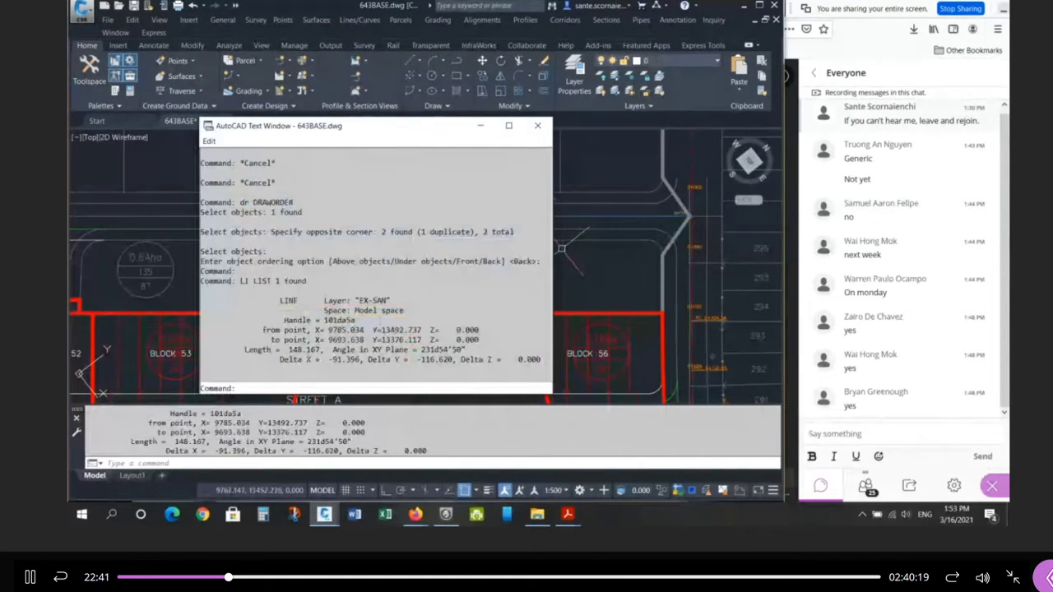
key("Escape")
key("Return")
key("Escape")
key("Escape")
key("F2")
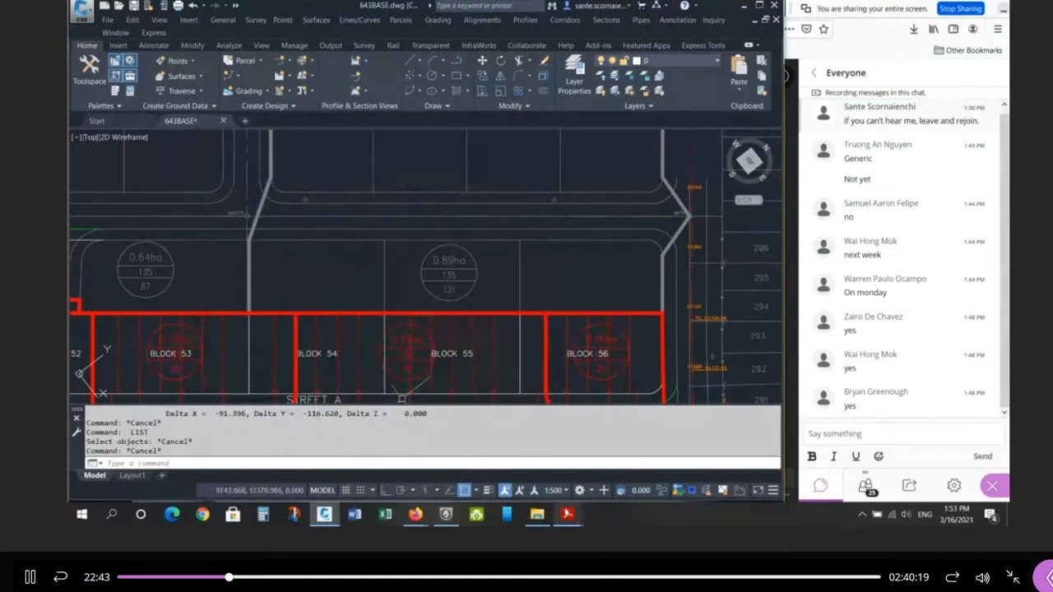
Switch to Sanitary Areas.pdf and check the pipe label along Chuchmach Close between MH 57A and MH 58A.
left_click(571, 513)
left_click(753, 457)
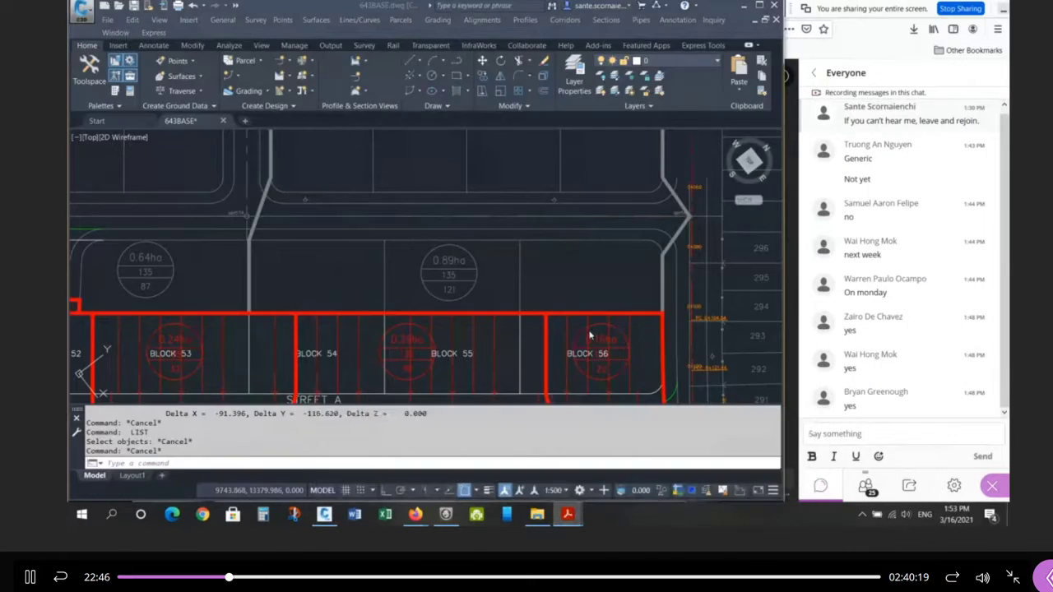
scroll(383, 239, "down", 1)
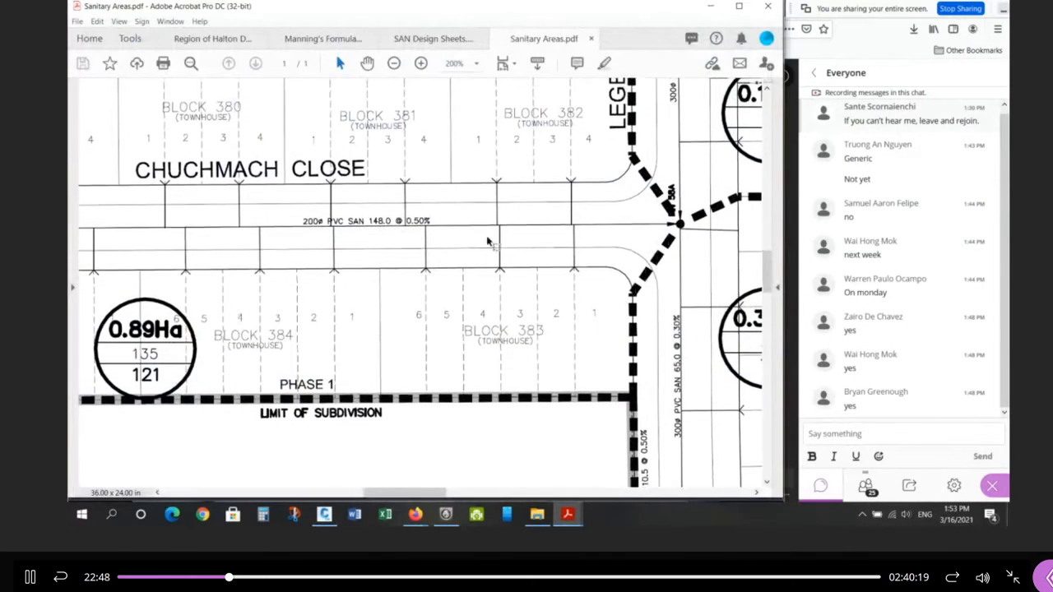
key("super")
key("super")
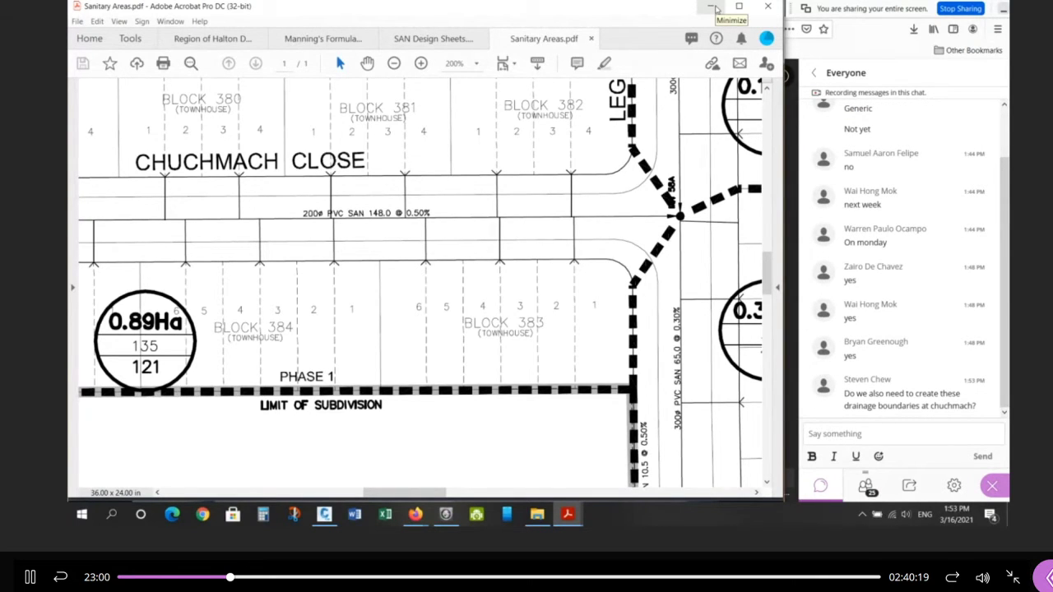
List the length of the MH56A–MH57A sanitary line in the 643BASE drawing and compare it with the entry in SAN Design Sheets.pdf.
left_click(712, 6)
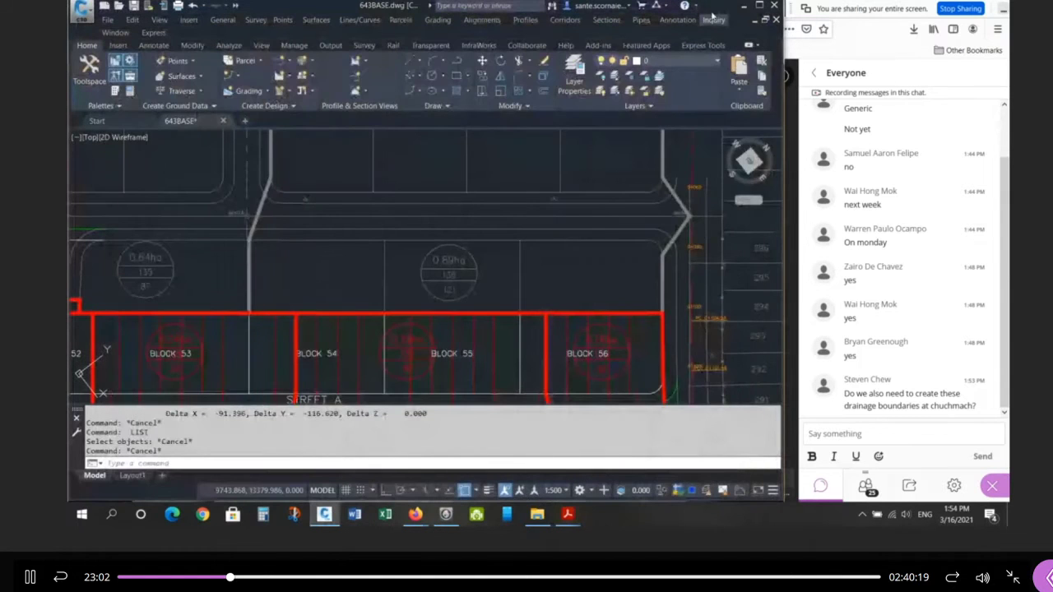
scroll(740, 214, "down", 2)
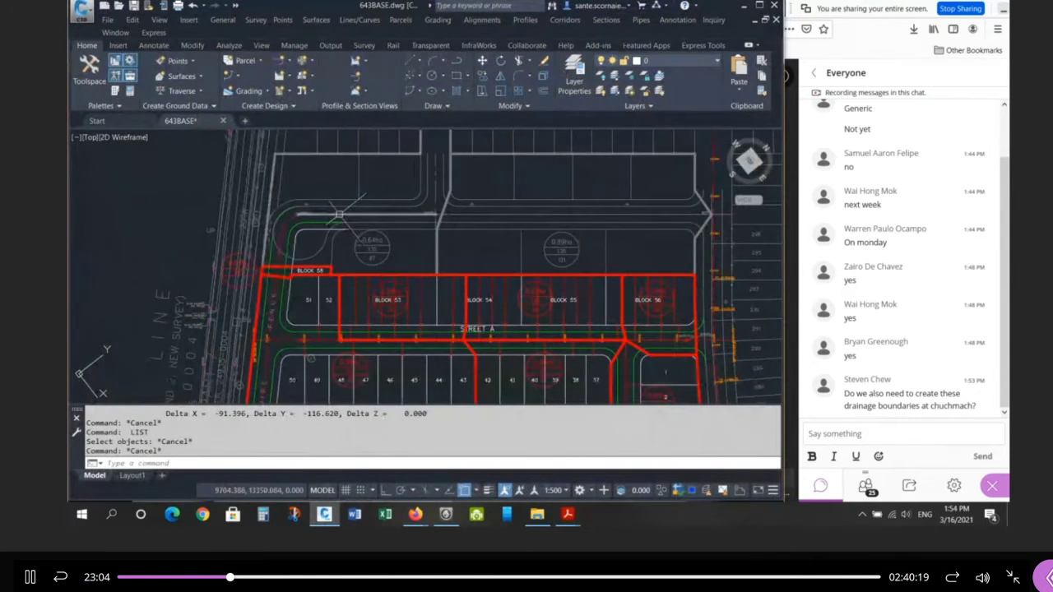
mouse_move(496, 215)
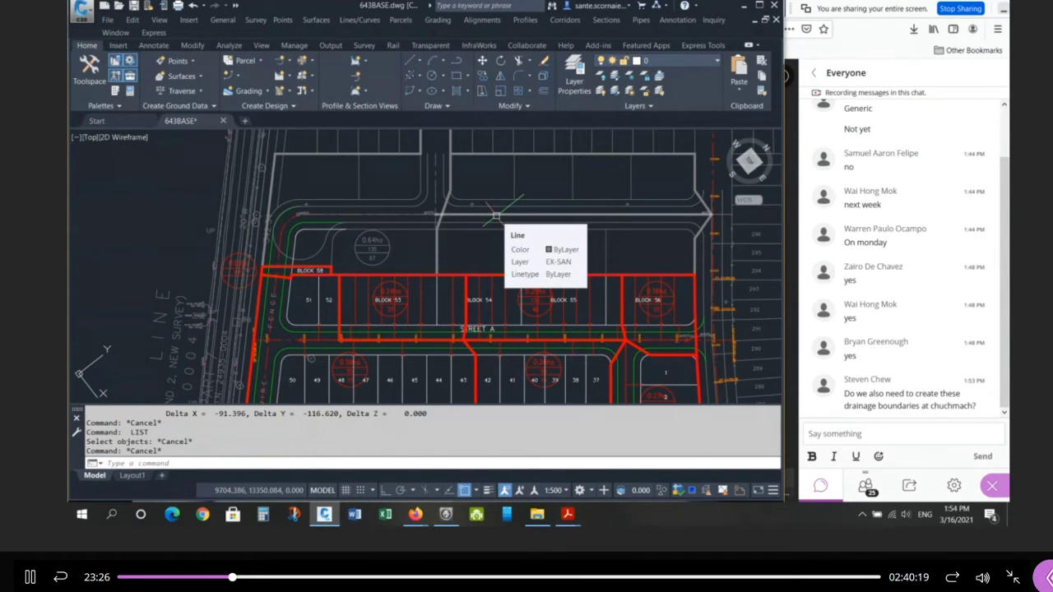
type("LI")
key("Return")
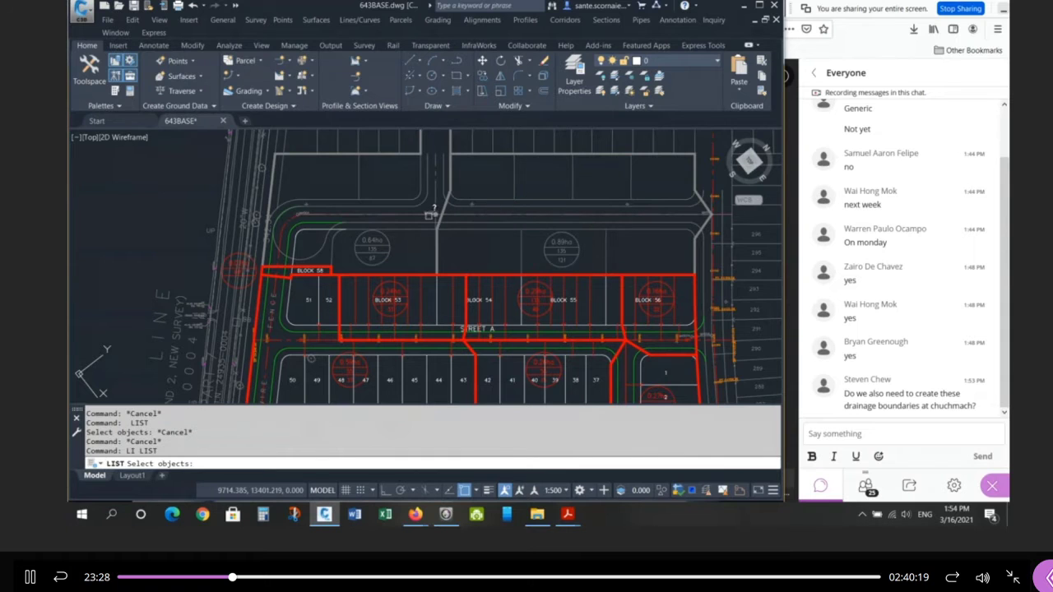
left_click(421, 215)
key("Return")
left_click_drag(292, 350, 322, 350)
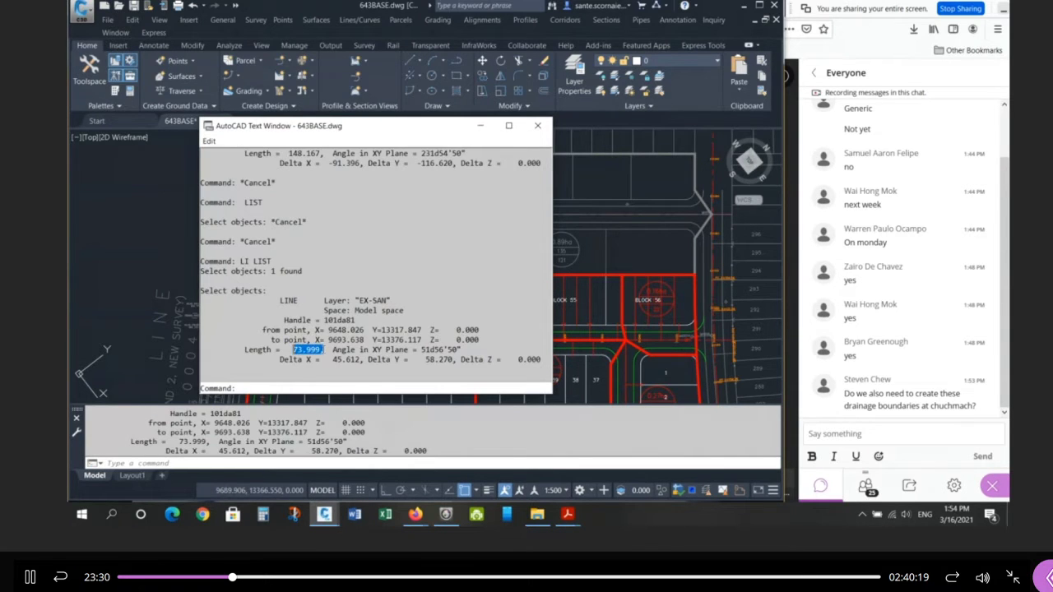
key("Escape")
key("Return")
key("Escape")
key("Escape")
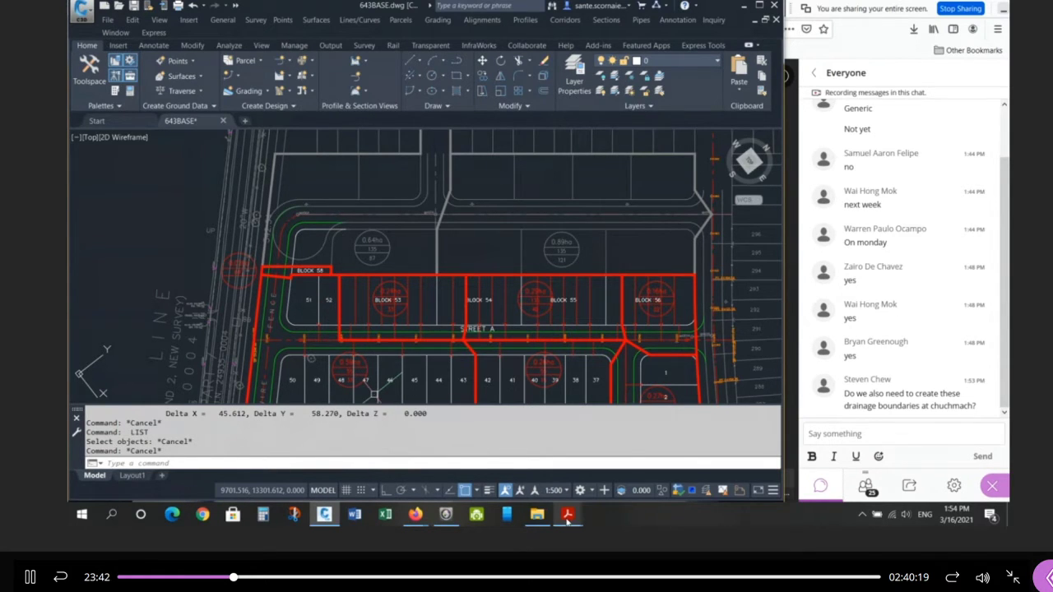
mouse_move(568, 516)
left_click(623, 475)
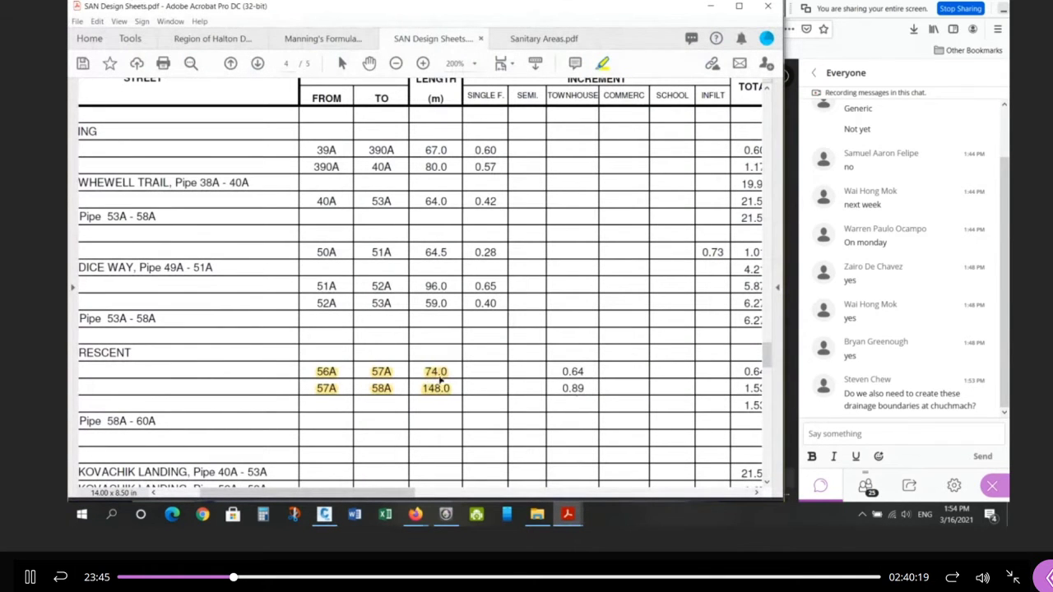
Highlight the townhouse tributary areas 0.64 and 0.89 in the 56A–57A and 57A–58A rows of the design sheet.
scroll(346, 344, "down", 1)
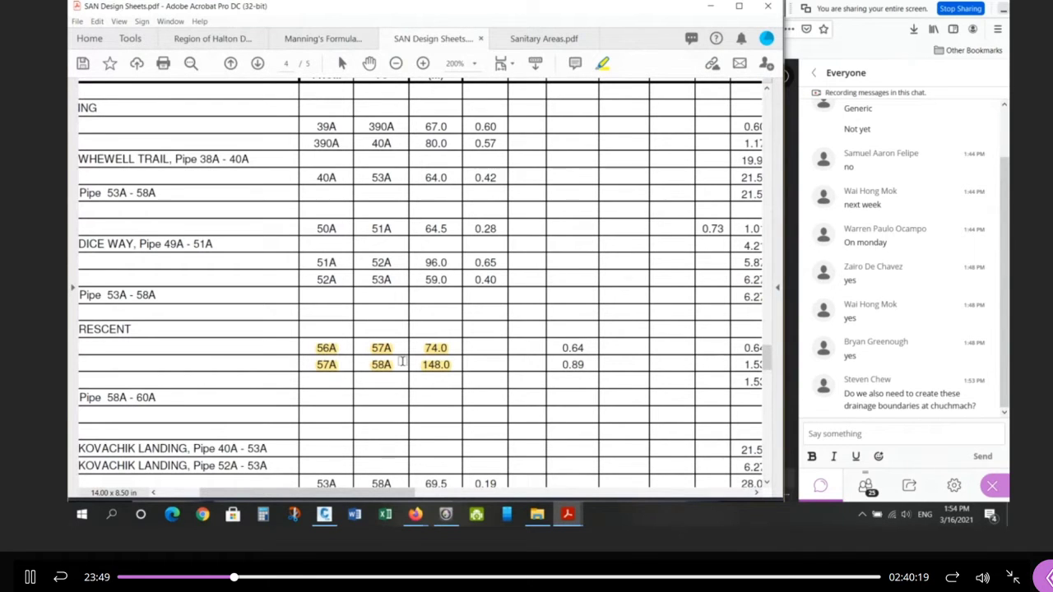
scroll(269, 299, "down", 2, "ctrl")
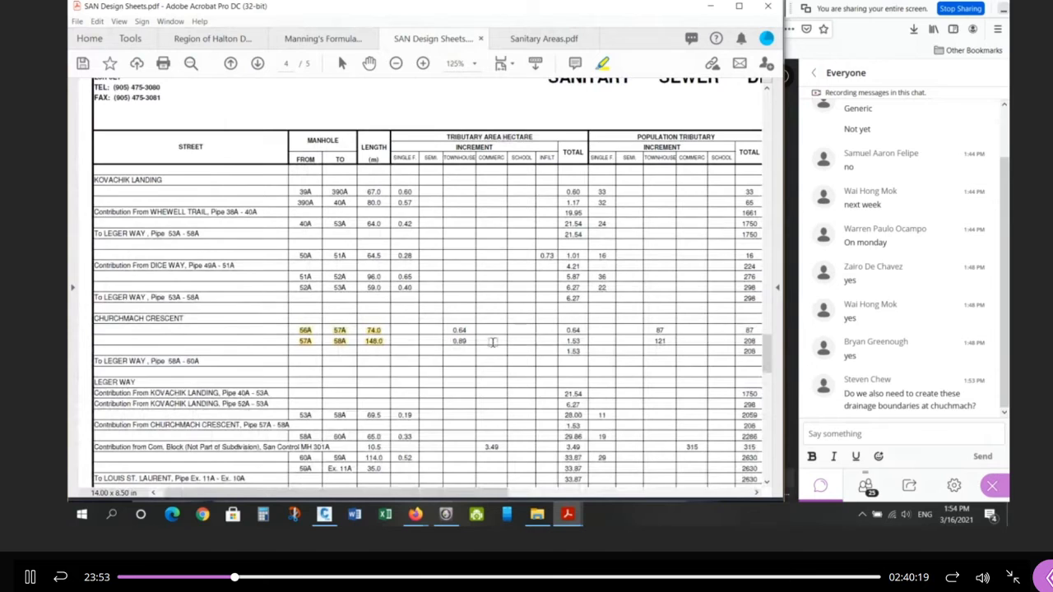
scroll(493, 343, "up", 2, "ctrl")
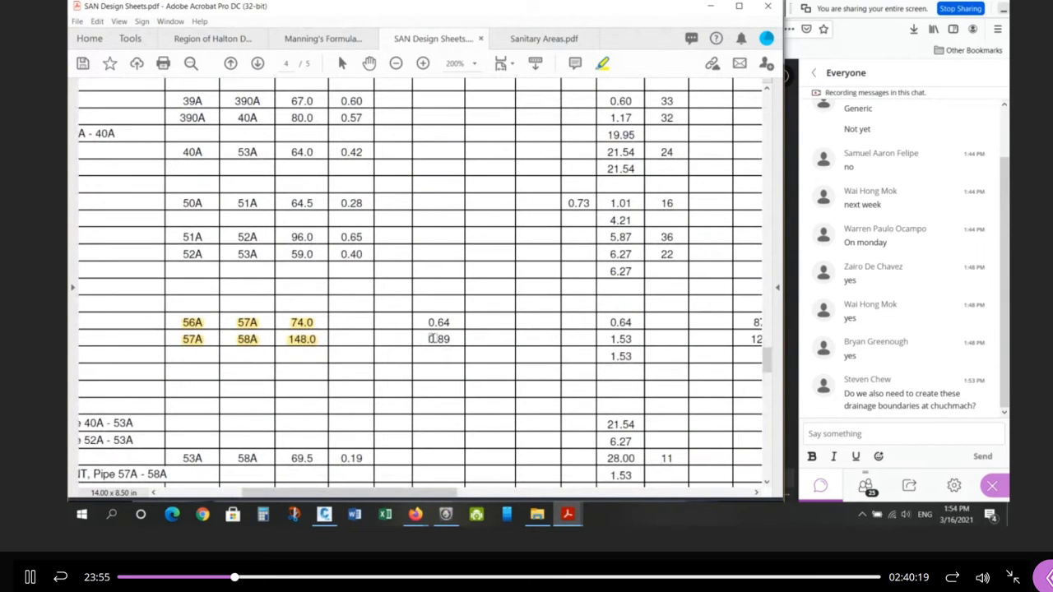
double_click(449, 325)
double_click(445, 342)
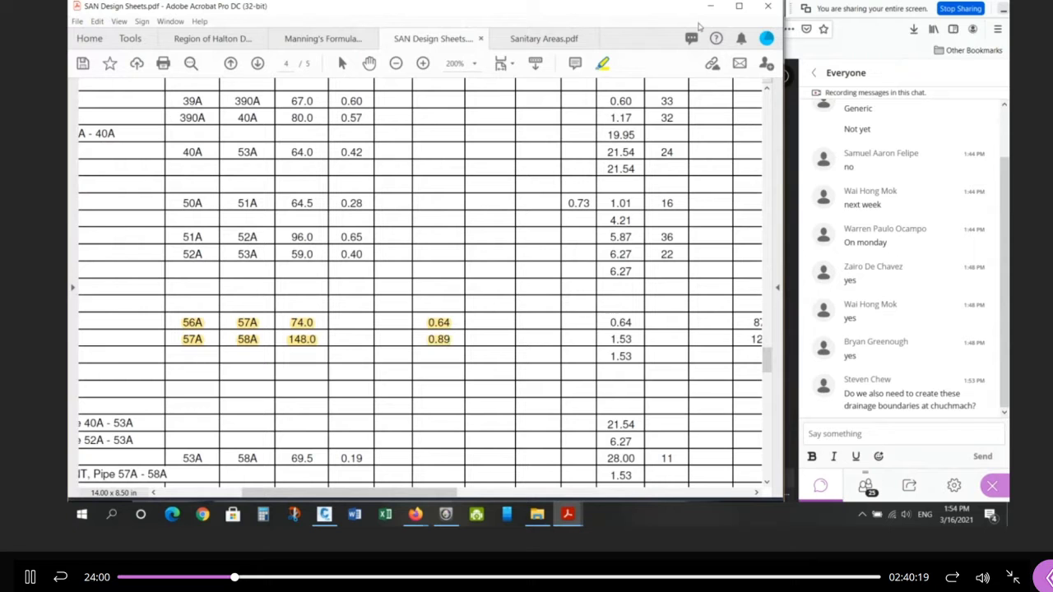
Switch to Sanitary Areas.pdf and check the area and population circles for both drainage areas along Chuchmach Close.
left_click(543, 39)
scroll(499, 221, "down", 3, "ctrl")
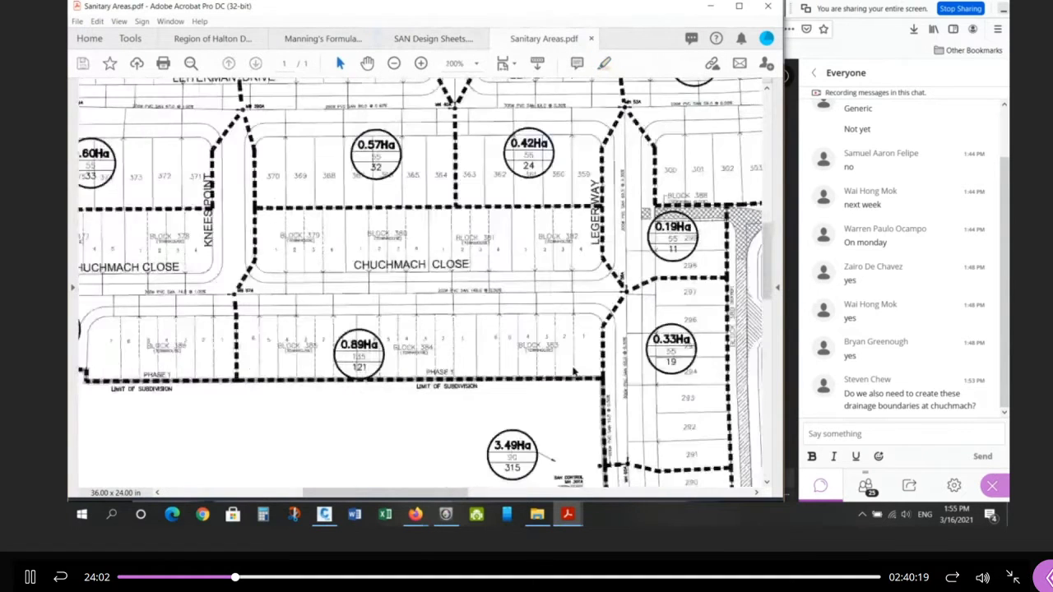
scroll(574, 372, "down", 2, "ctrl")
scroll(226, 365, "up", 3, "ctrl")
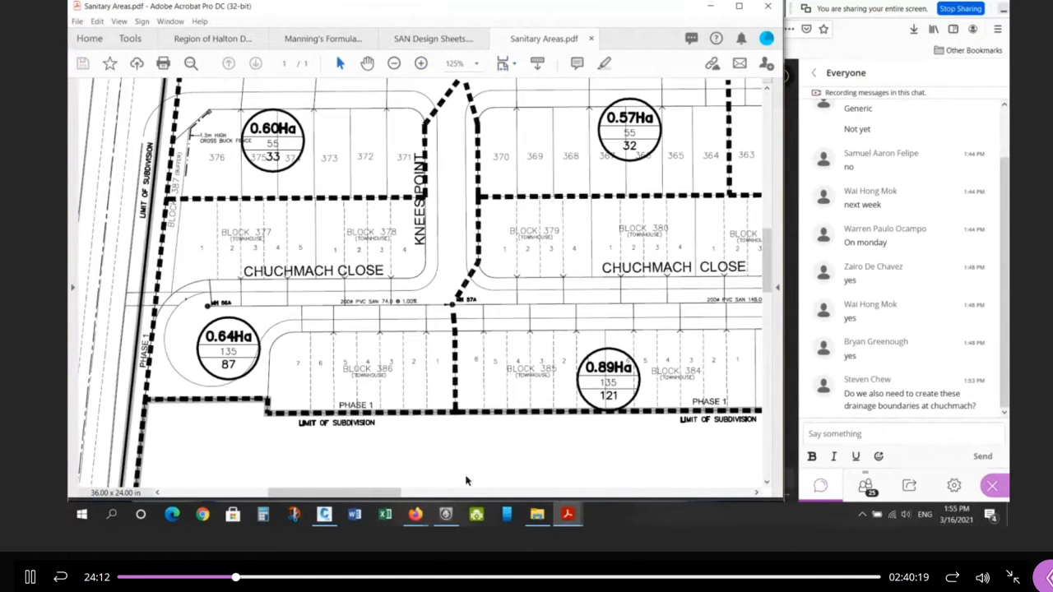
Highlight the townhouse populations 87 and 121 for pipes 56A–57A and 57A–58A in SAN Design Sheets.pdf, removing the stray markup and its comment.
left_click(401, 41)
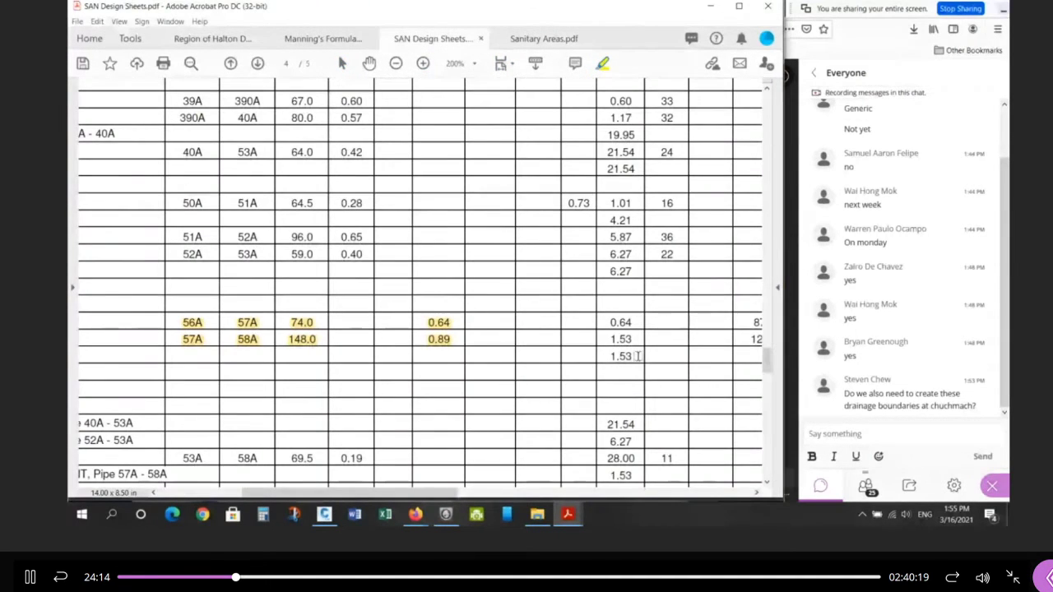
scroll(639, 356, "down", 1, "ctrl")
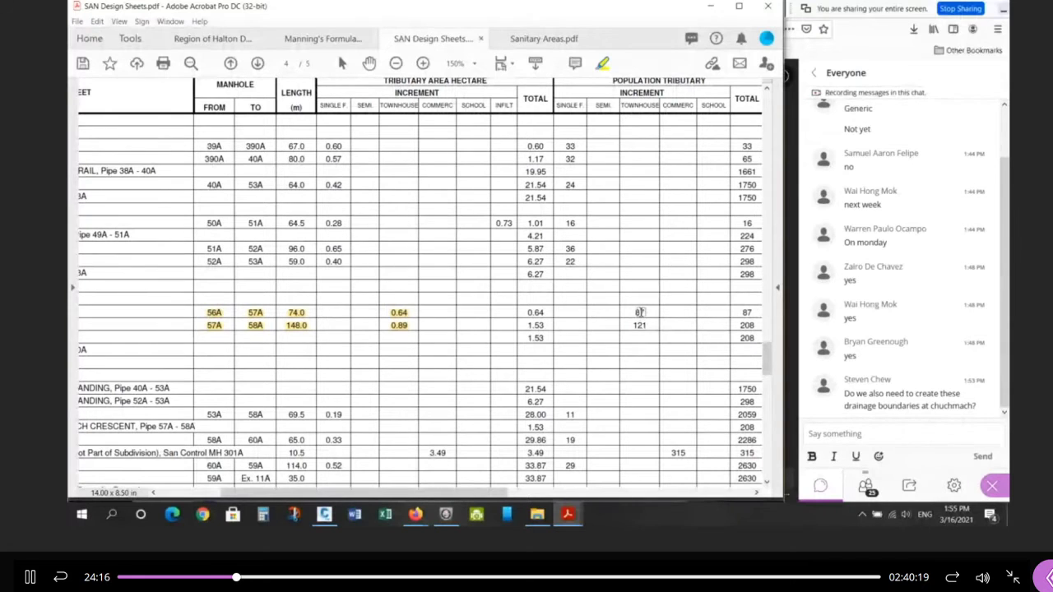
double_click(640, 313)
double_click(641, 326)
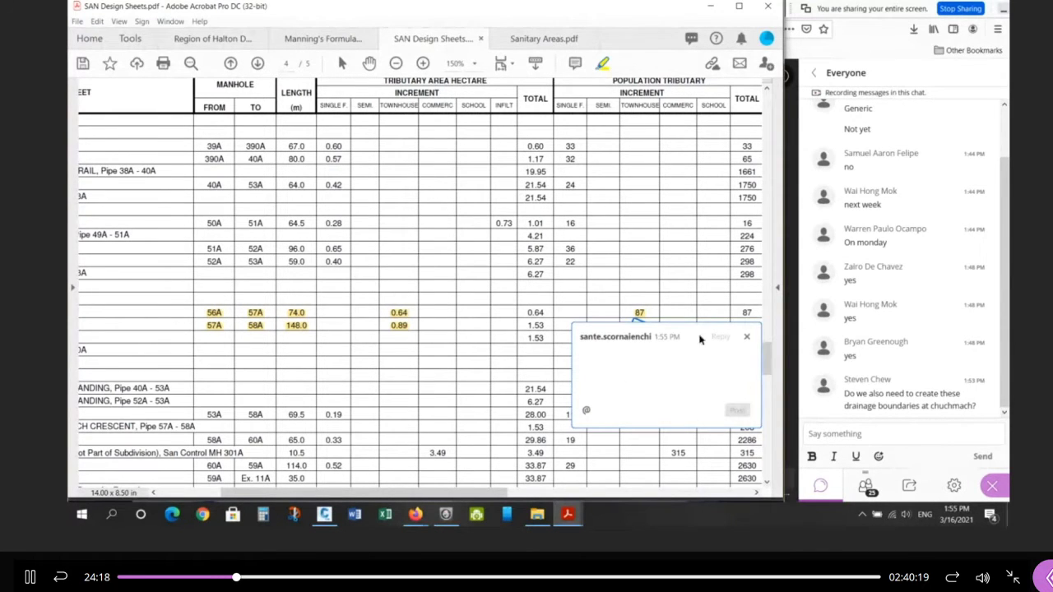
left_click(667, 280)
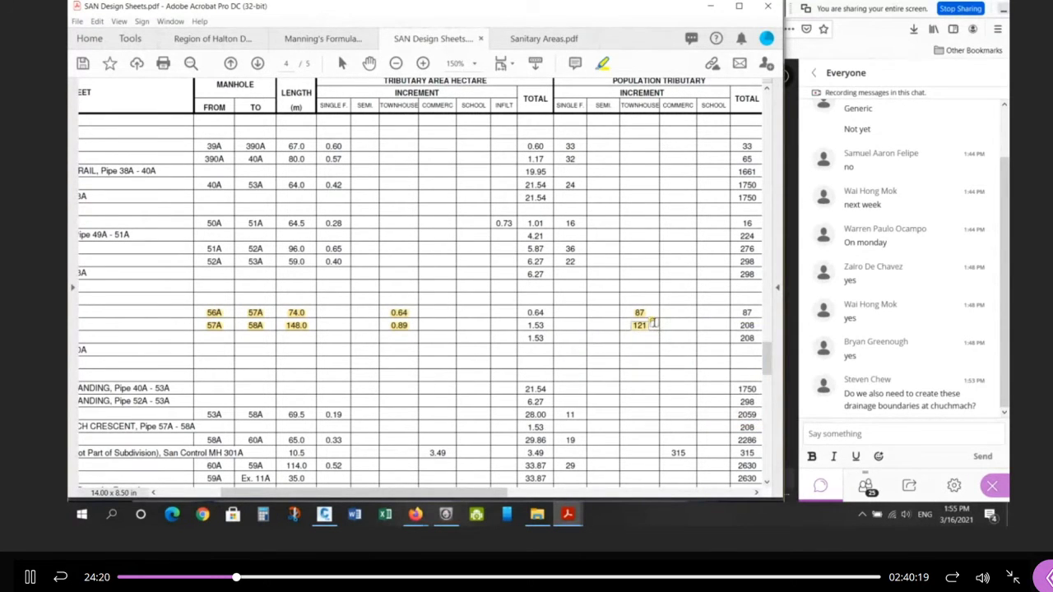
double_click(635, 325)
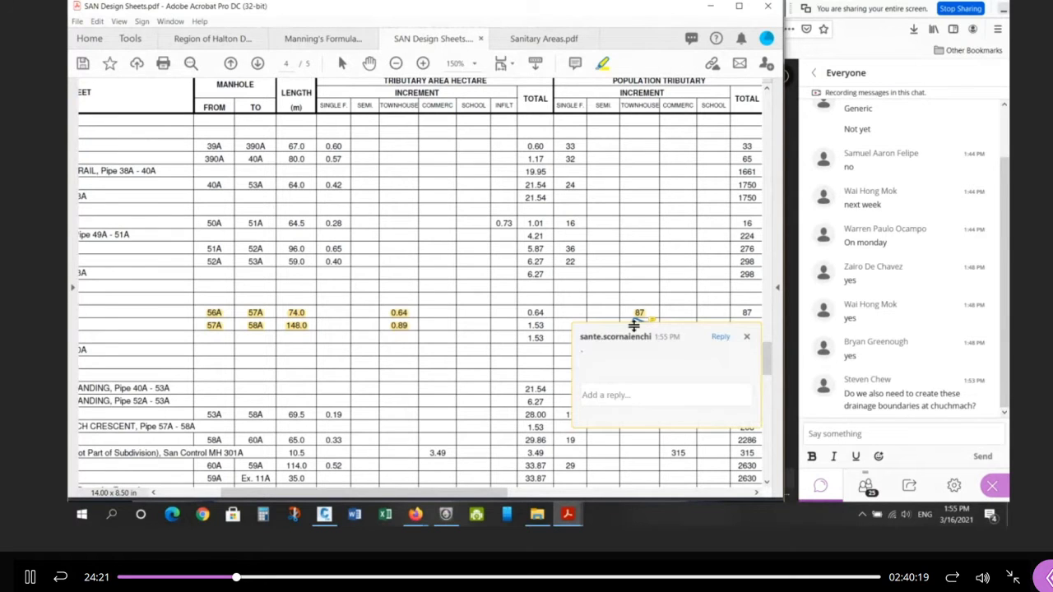
key("Delete")
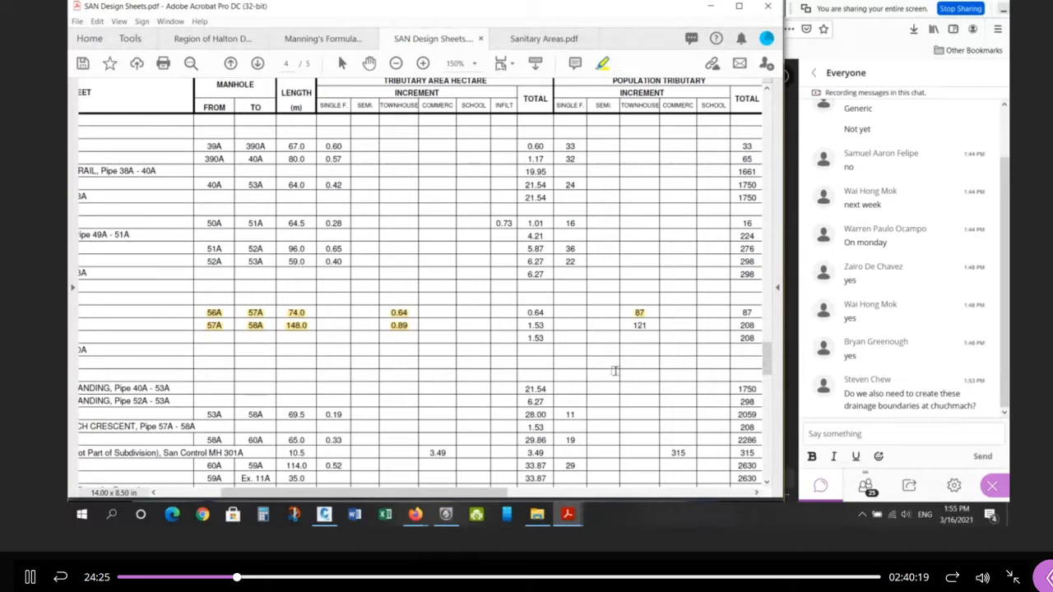
mouse_move(648, 325)
left_mouse_down()
mouse_move(610, 322)
mouse_move(630, 327)
left_mouse_up()
scroll(339, 115, "up", 1)
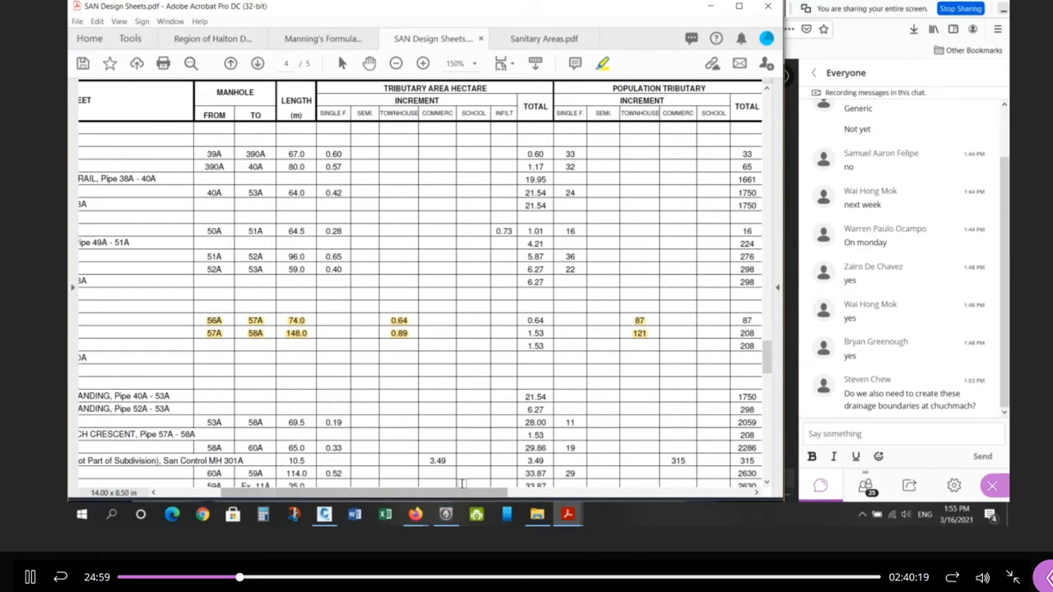
Compare the 56A–57A area and population entries, including the population total, with the drainage circle in Sanitary Areas.pdf.
left_click_drag(448, 495, 498, 496)
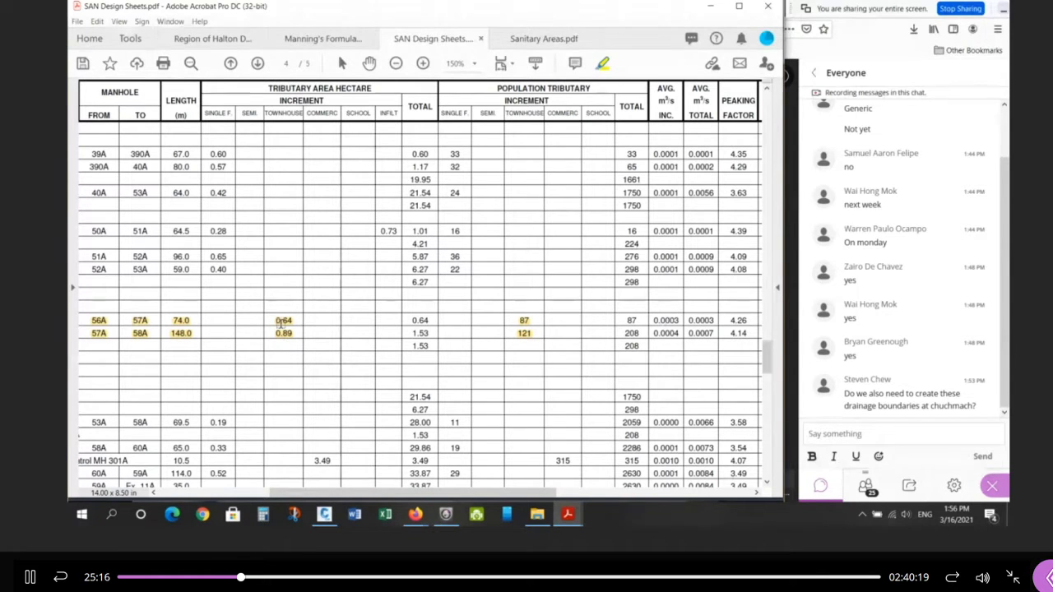
left_click(543, 38)
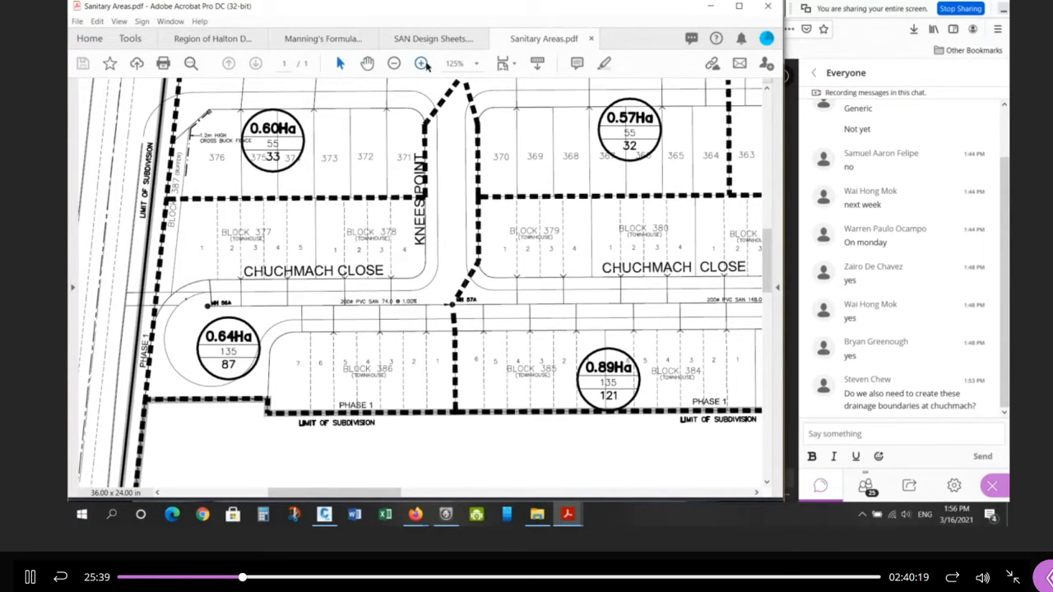
left_click(434, 39)
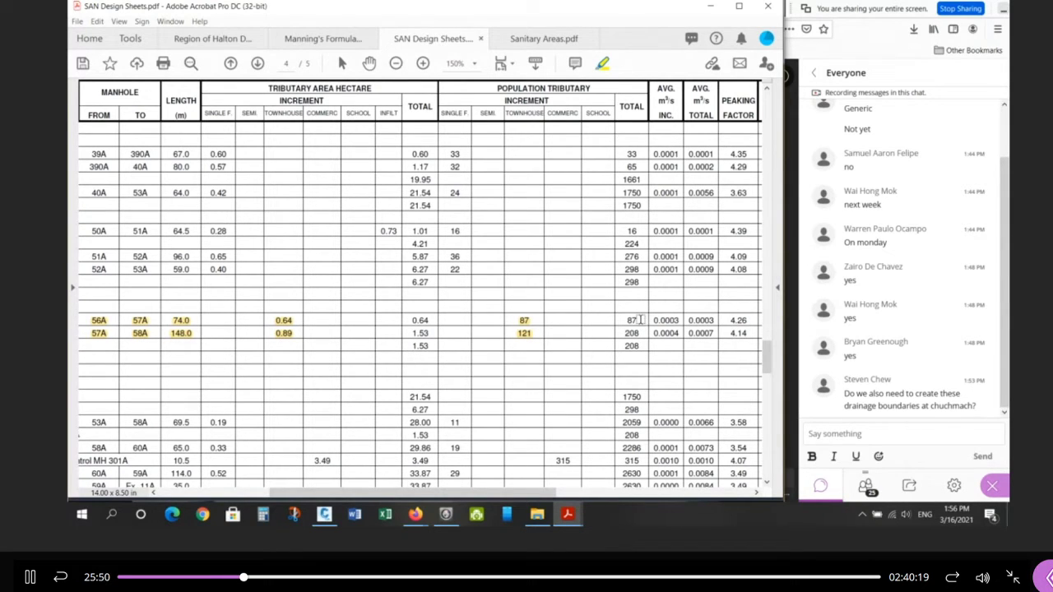
left_click_drag(640, 320, 625, 320)
left_click(628, 320)
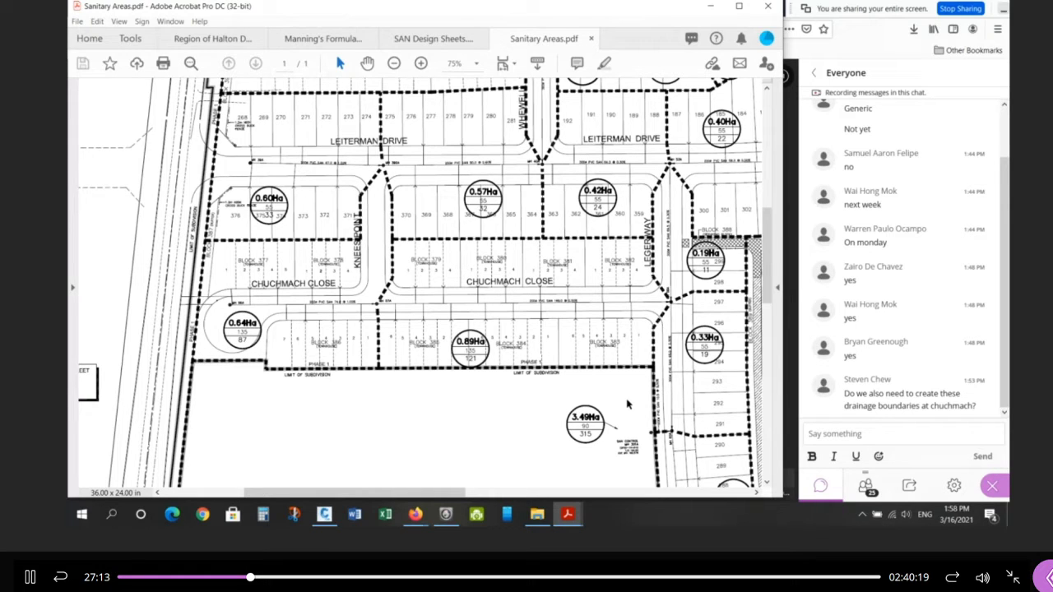
Trace the MH56A–MH57A and MH57A–MH58A pipes and the areas draining to them along Chuchmach Close in Sanitary Areas.pdf.
left_click(414, 41)
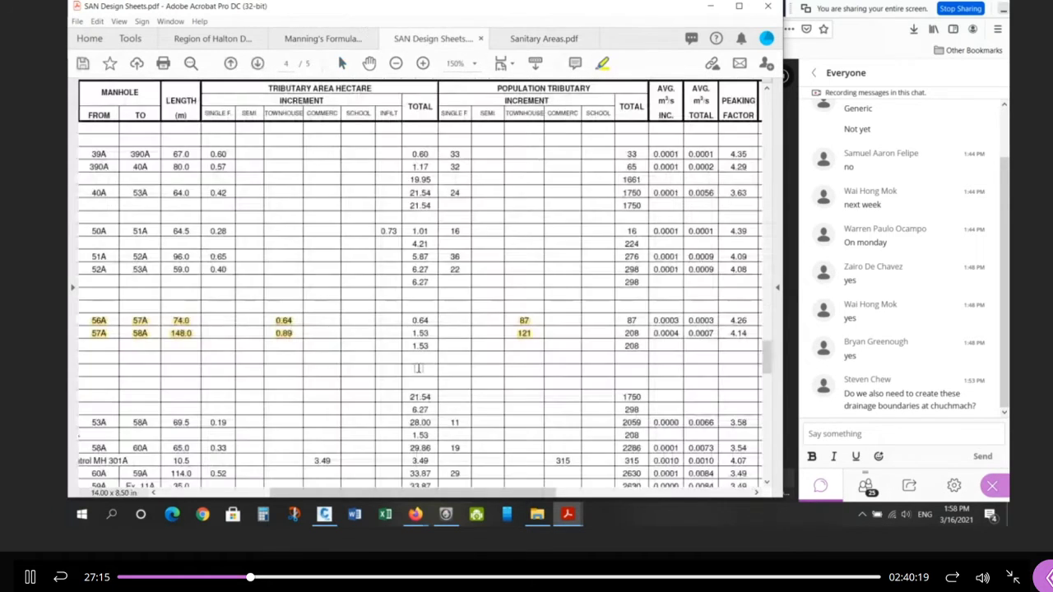
left_click(538, 41)
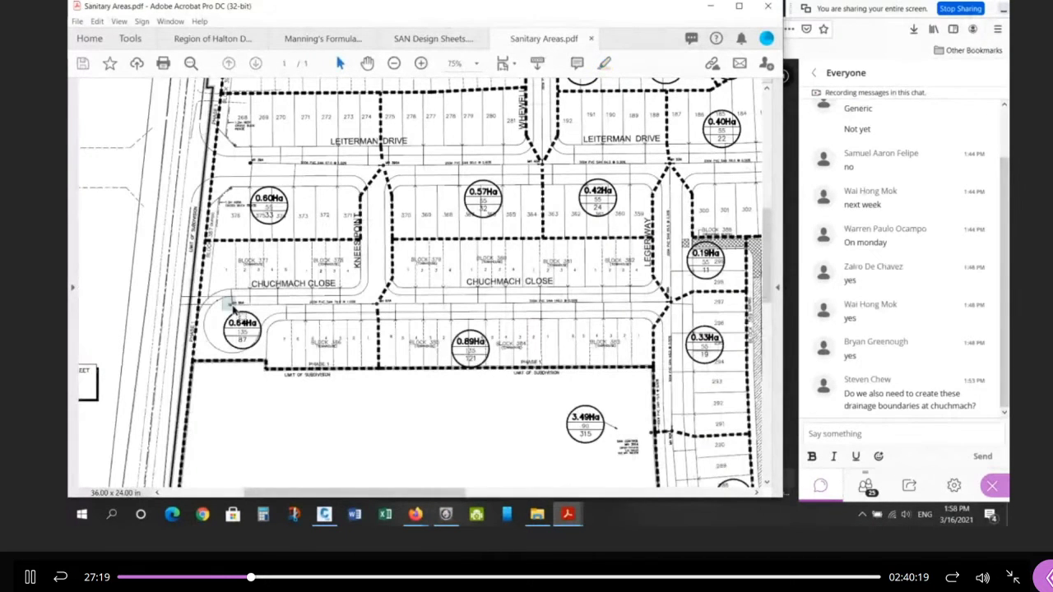
left_click_drag(220, 294, 375, 311)
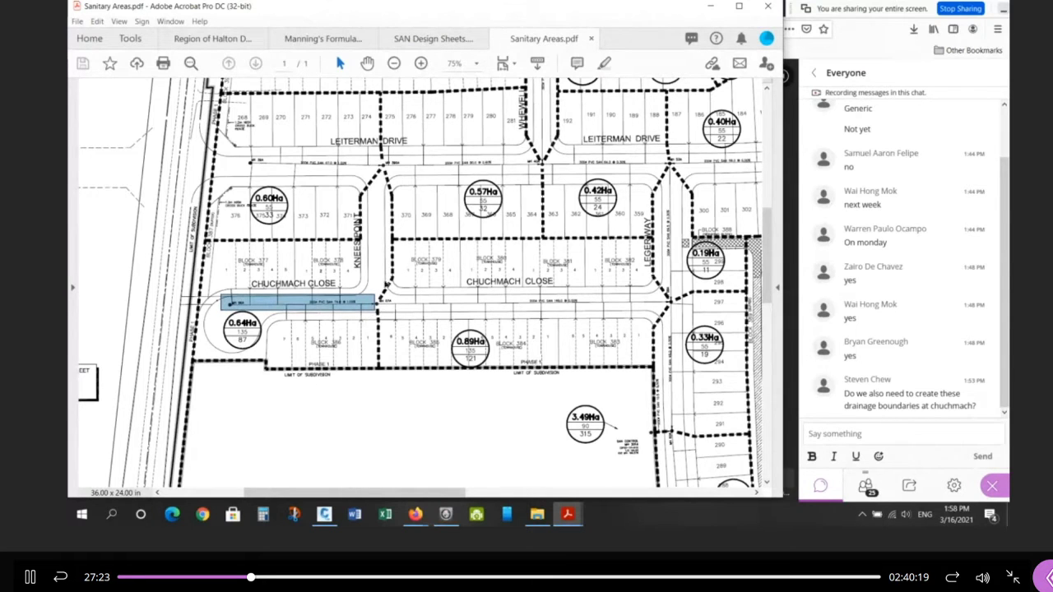
left_click(248, 319)
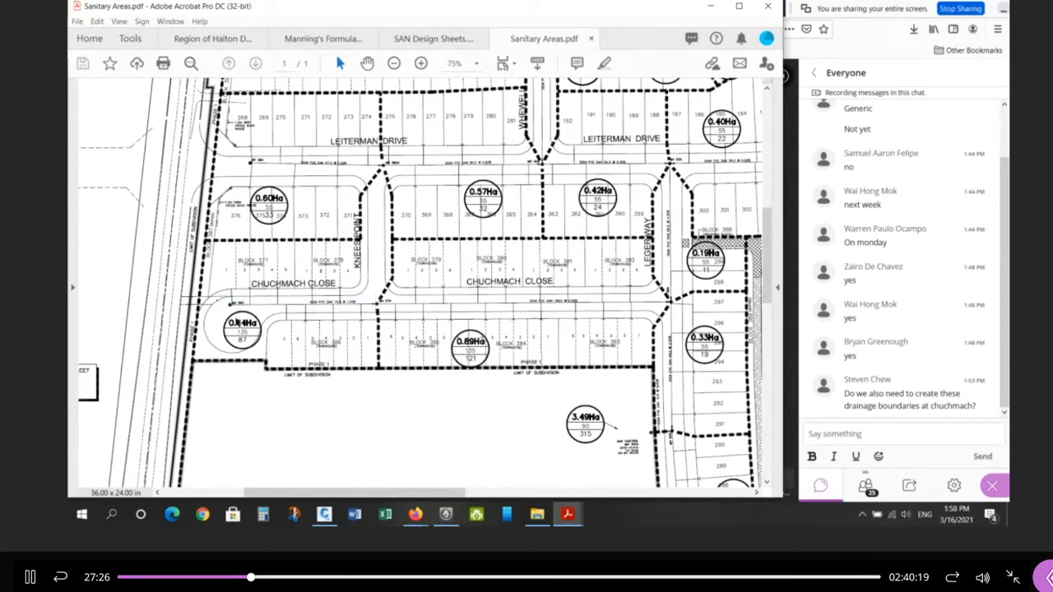
left_click_drag(225, 303, 663, 306)
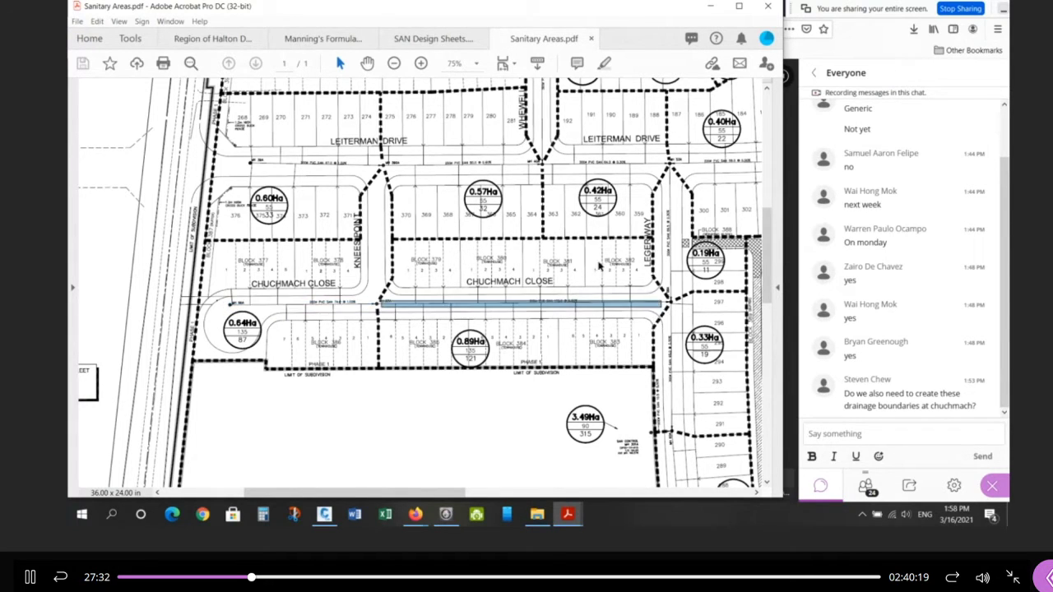
left_click_drag(661, 241, 390, 375)
left_click_drag(384, 180, 365, 356)
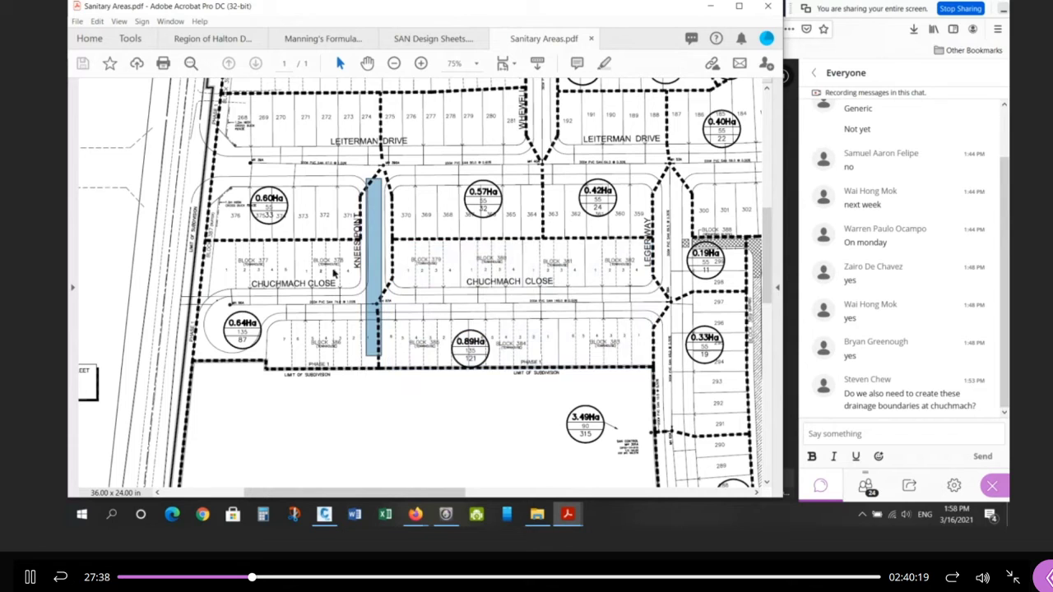
left_click_drag(363, 240, 225, 375)
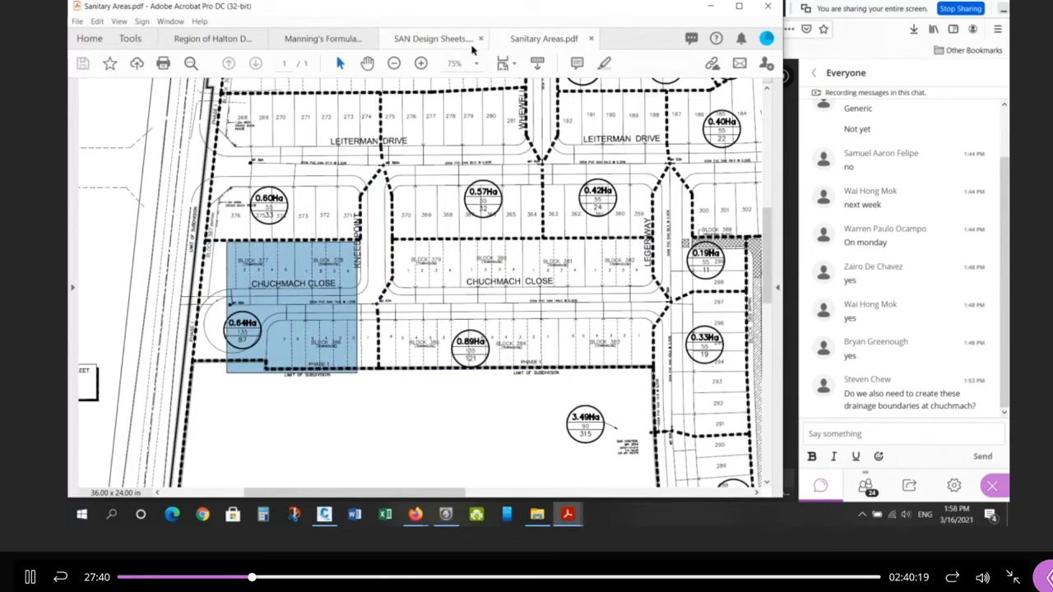
Return to SAN Design Sheets.pdf and examine the cumulative population total in the 57A–58A row.
left_click(433, 38)
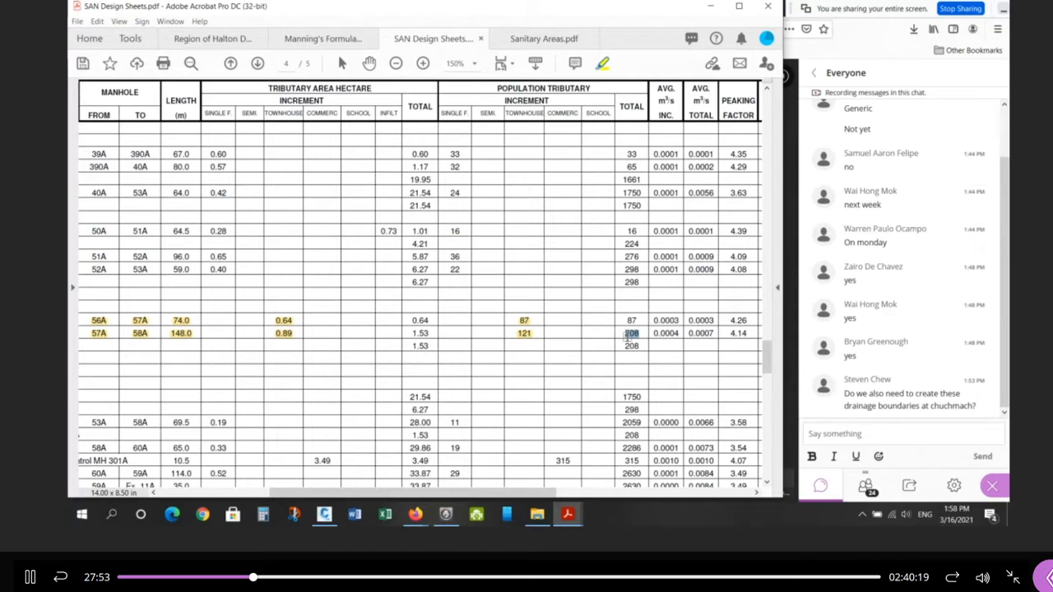
left_click_drag(627, 338, 635, 335)
key("Delete")
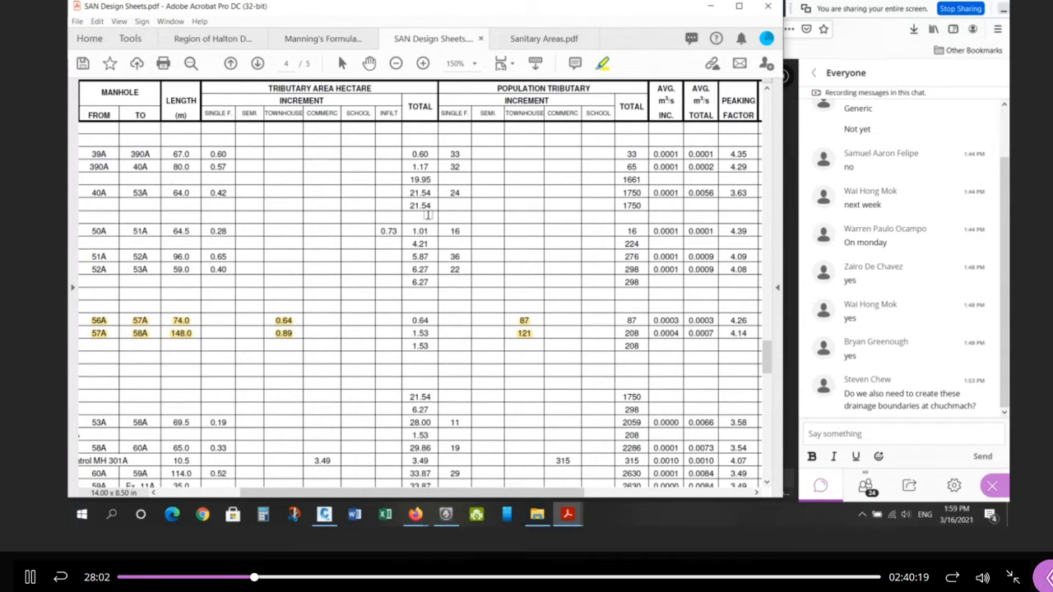
scroll(425, 219, "down", 1, "ctrl")
scroll(430, 219, "down", 1, "ctrl")
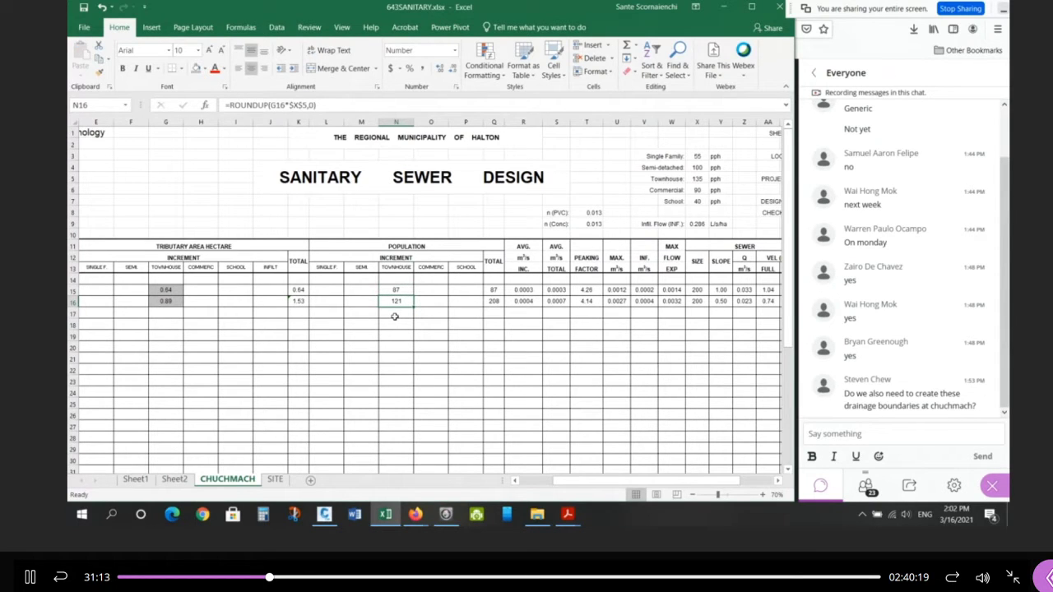
Inspect the ROUNDUP formulas behind the townhouse populations in cells N16 and N15 and leave them unedited.
double_click(398, 302)
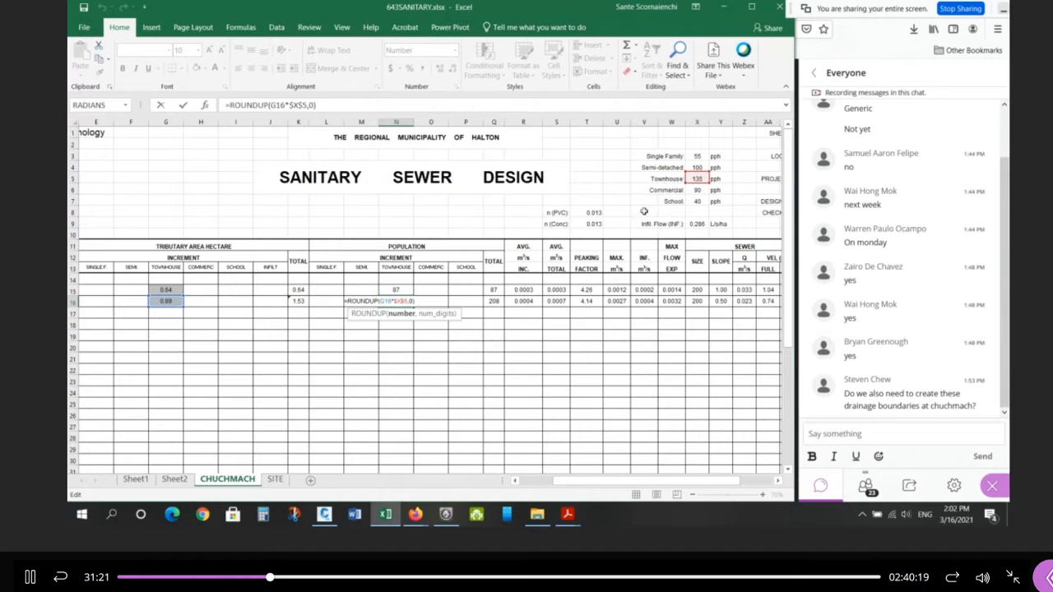
key("ctrl+Return")
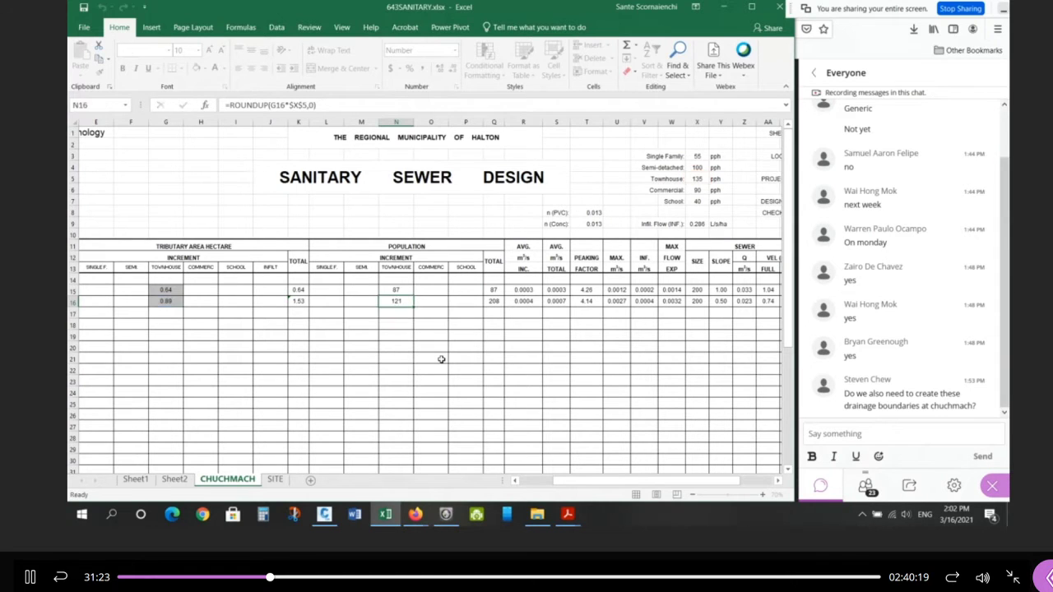
left_click(402, 290)
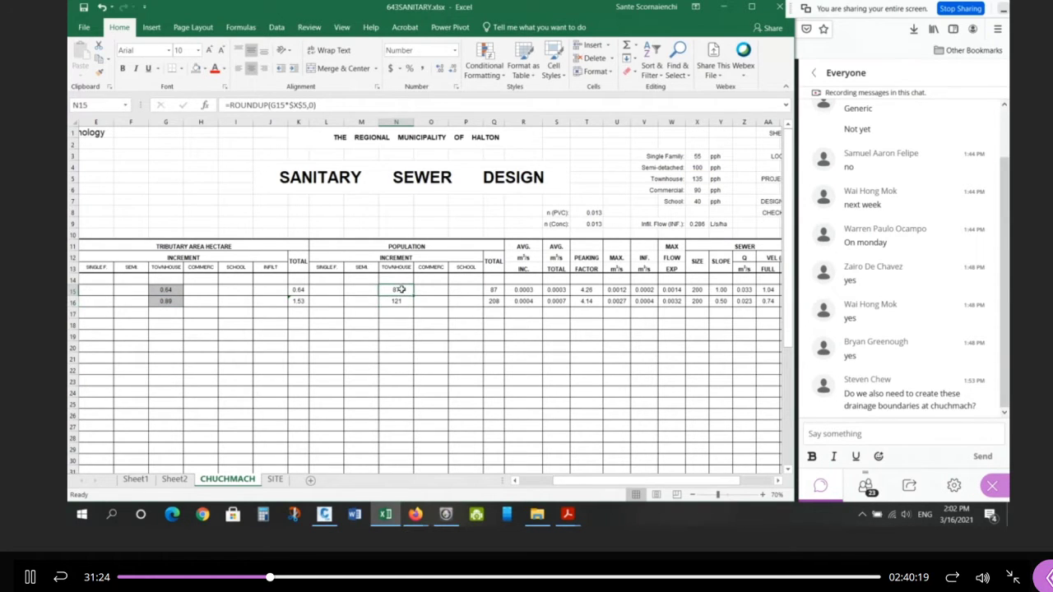
left_click(291, 106)
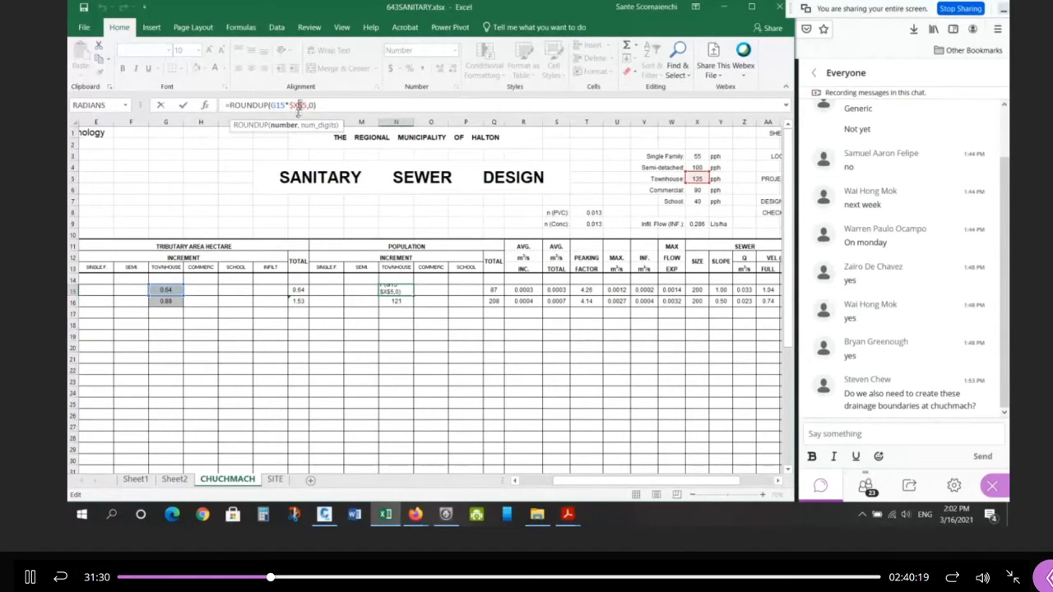
key("Escape")
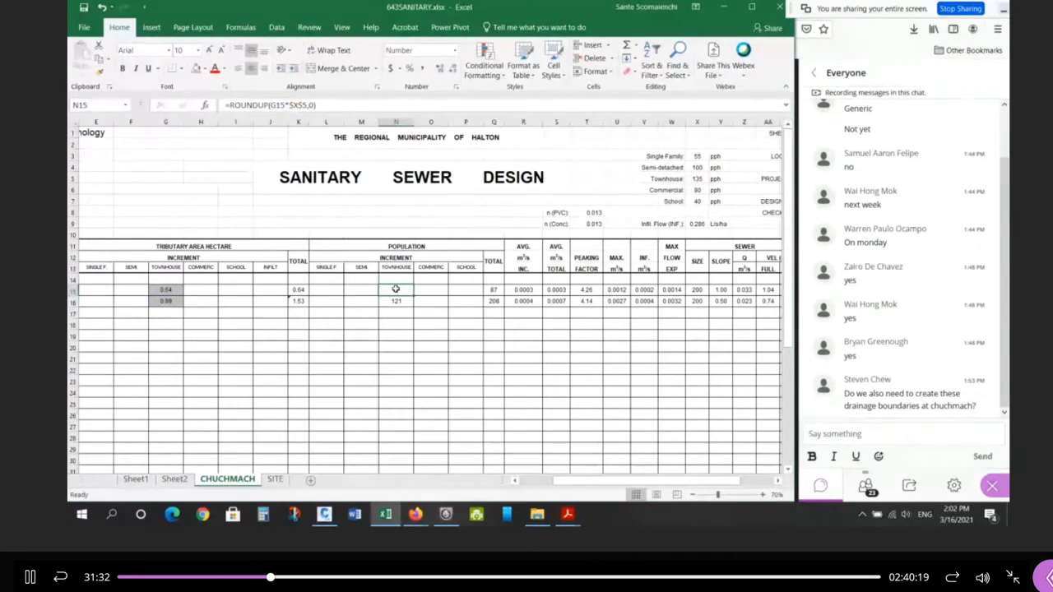
Copy the townhouse population formula from N15 to N24 and examine its absolute reference to the townhouse density cell.
key("ctrl+c")
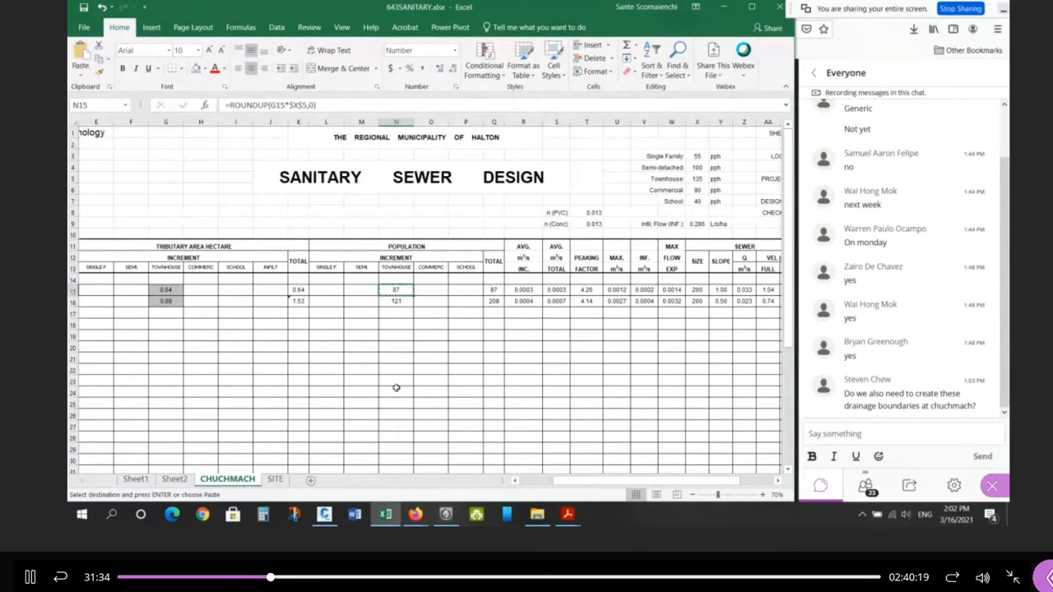
left_click(396, 390)
key("ctrl+v")
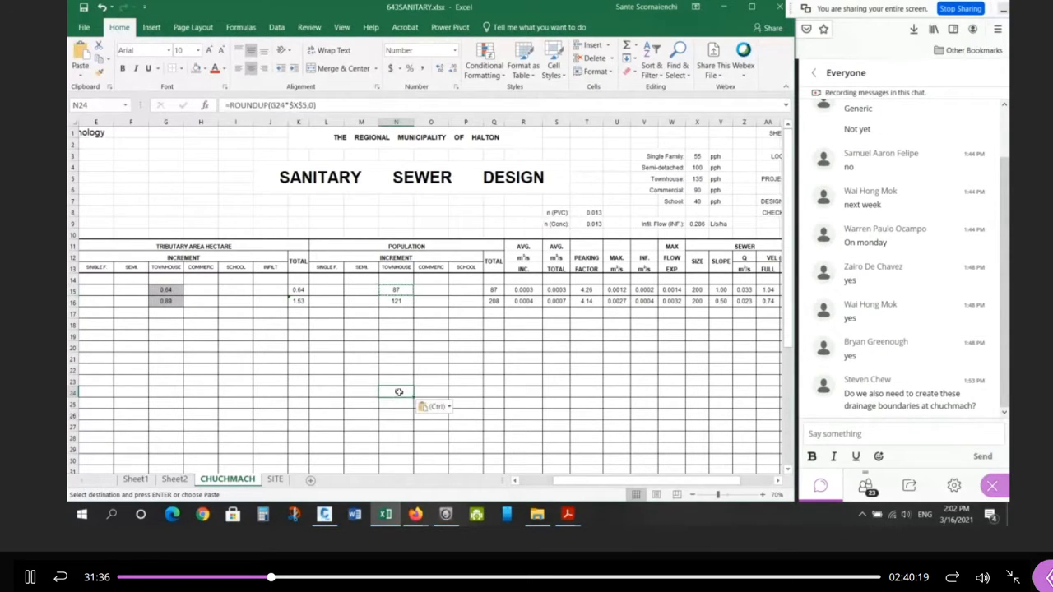
double_click(398, 393)
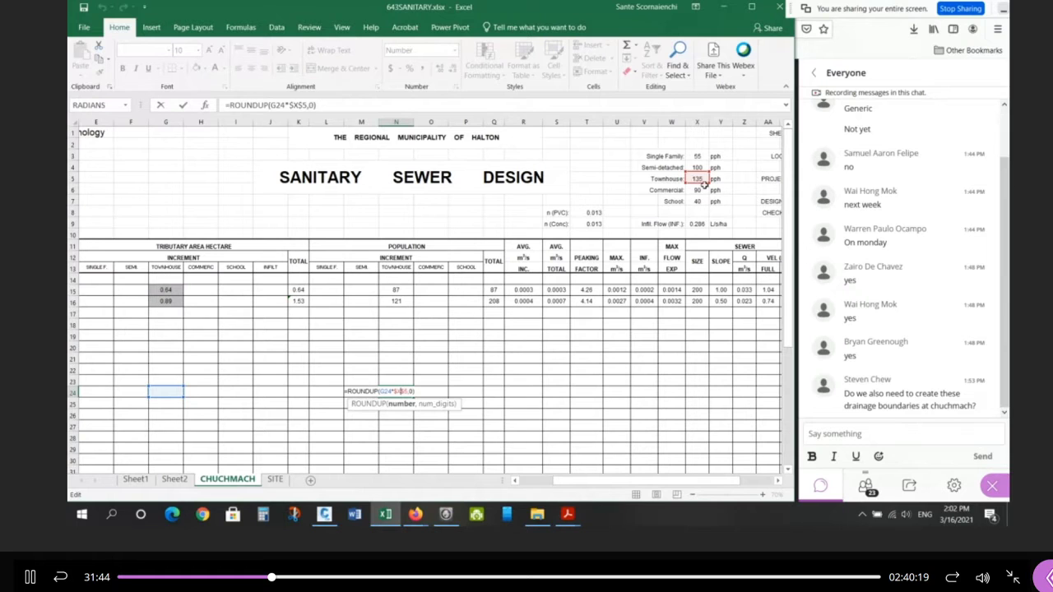
left_click(289, 104)
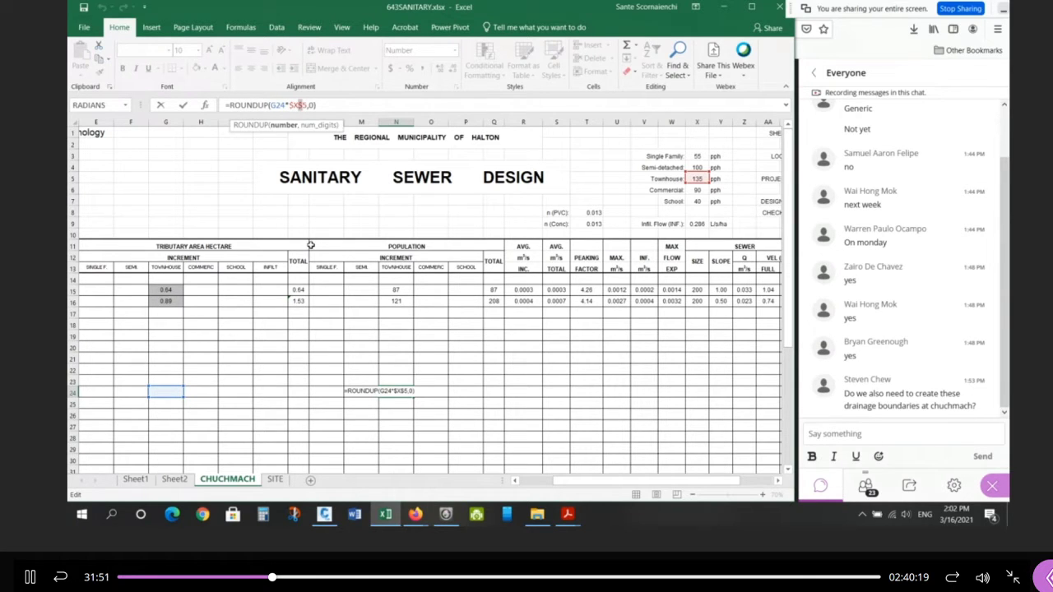
key("Return")
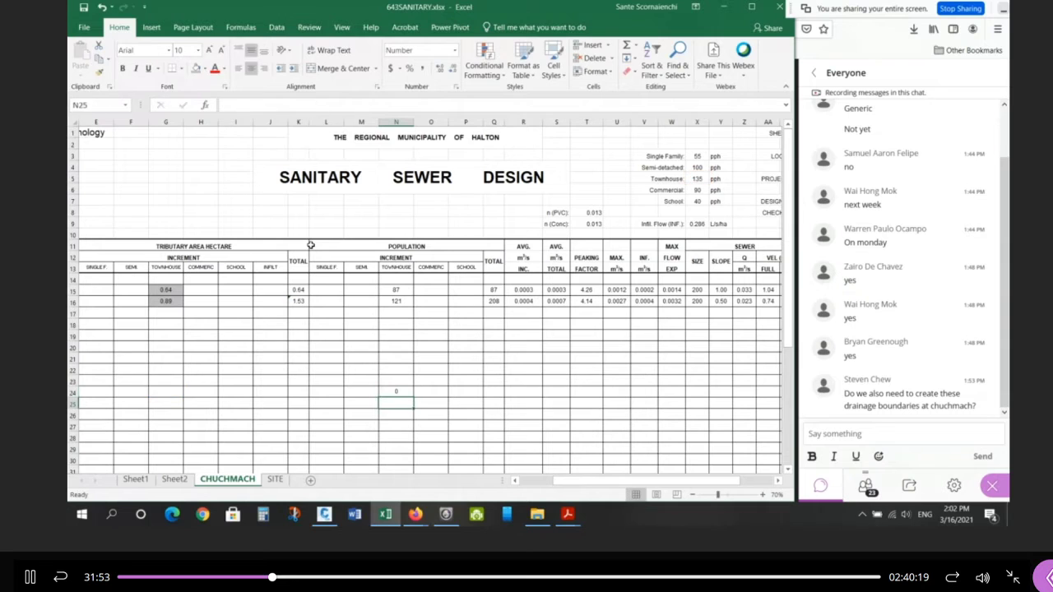
Replace the absolute density reference in N24 with a relative one so the formula reads =ROUNDUP(G24*X5,0).
left_click(396, 393)
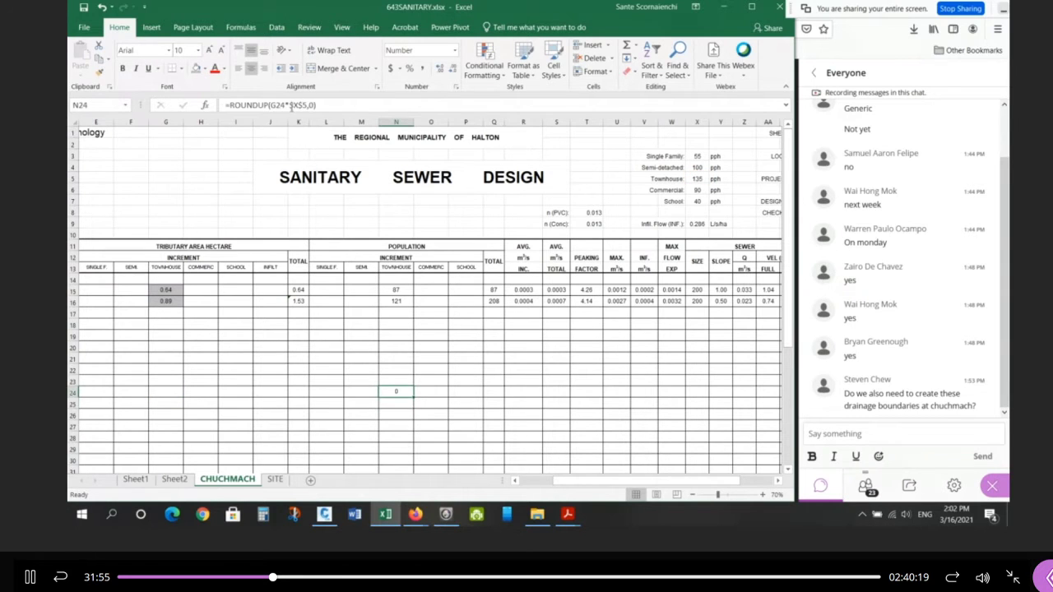
left_click(290, 105)
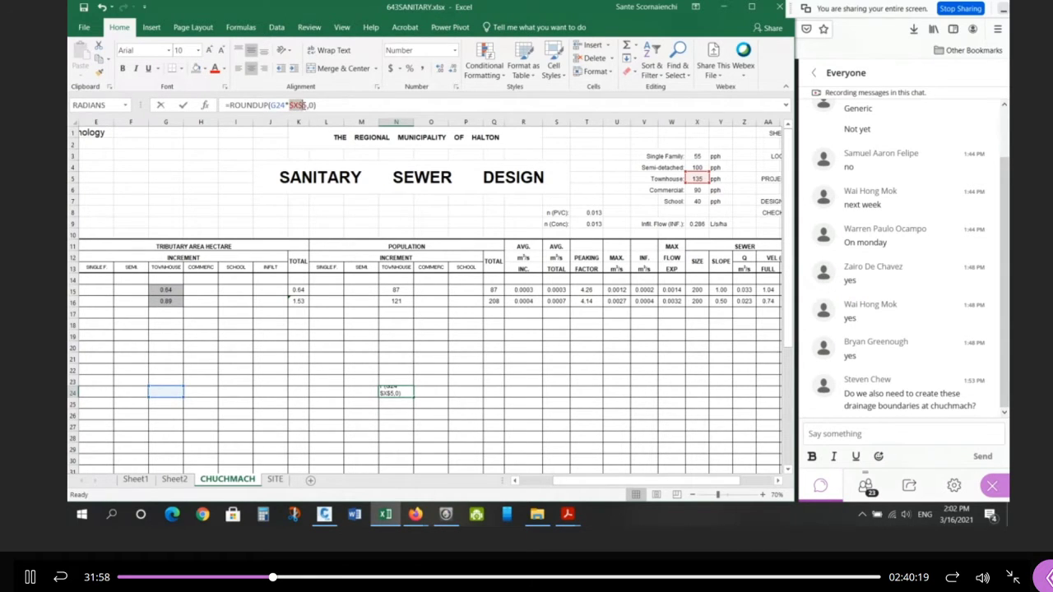
left_click(703, 178)
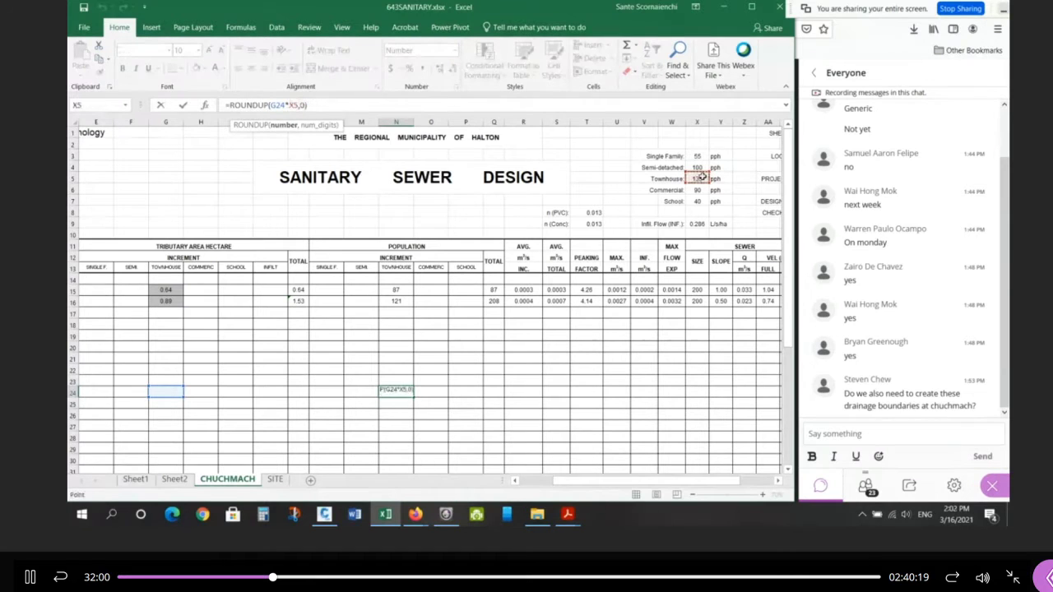
key("Return")
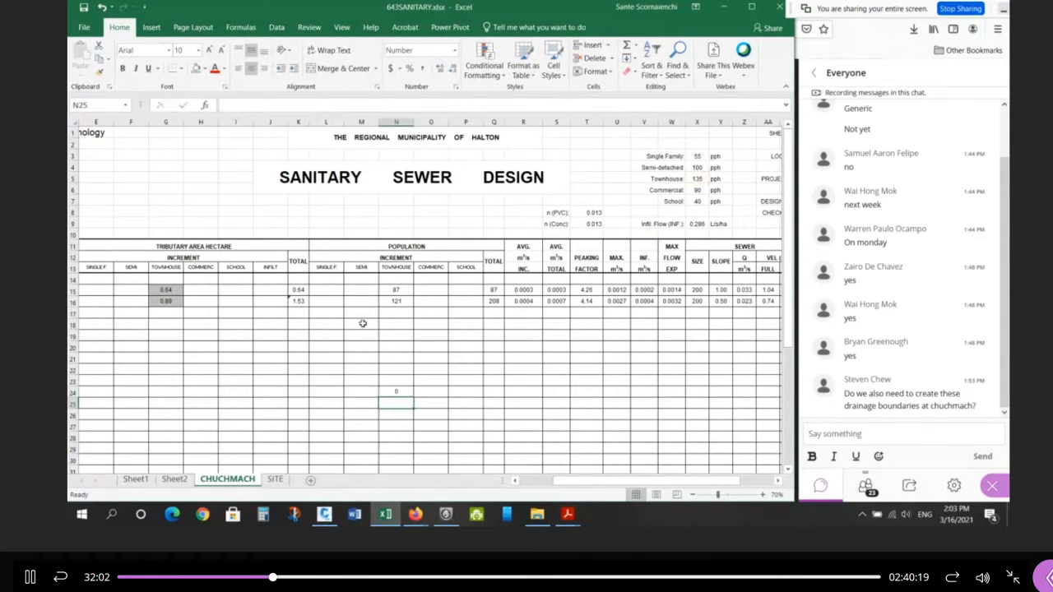
Copy the relative-reference formula from N24 to N27.
left_click(395, 392)
key("ctrl+c")
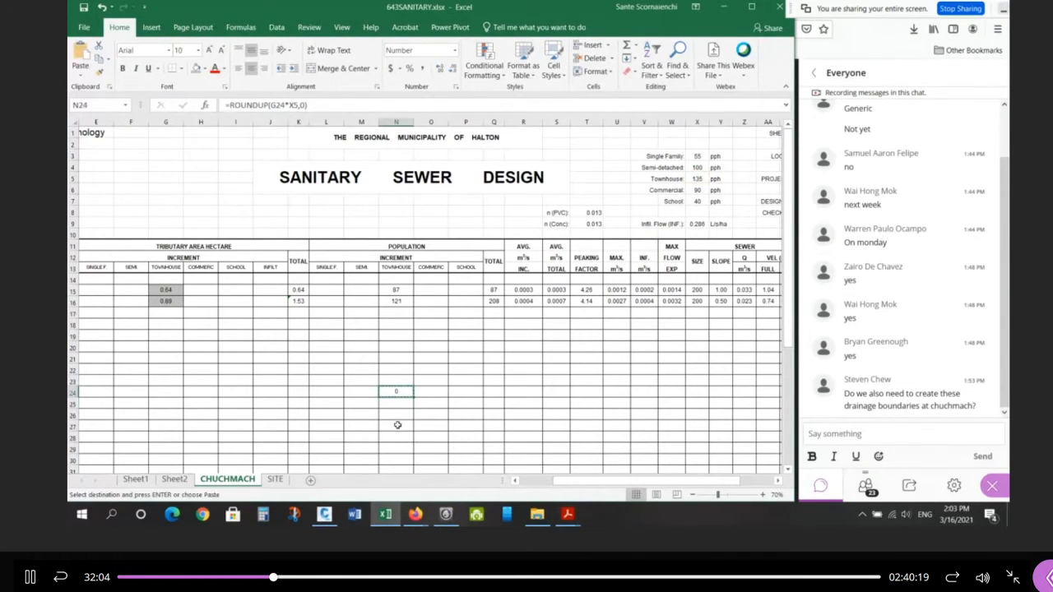
left_click(394, 427)
key("ctrl+v")
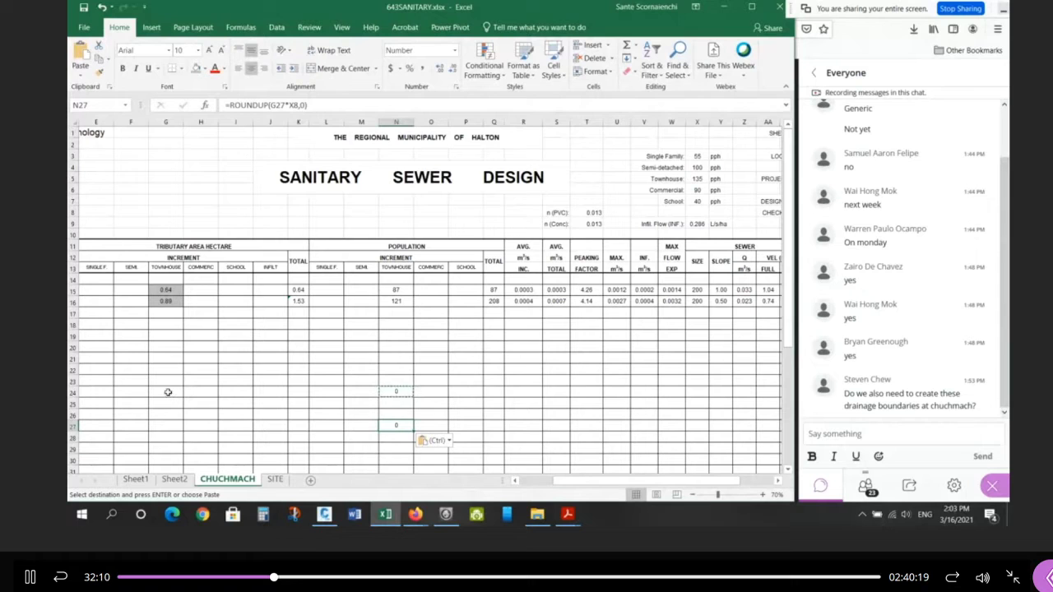
Redirect the density reference in N27 to X5 and clear the trial formulas from N24:N27.
double_click(403, 426)
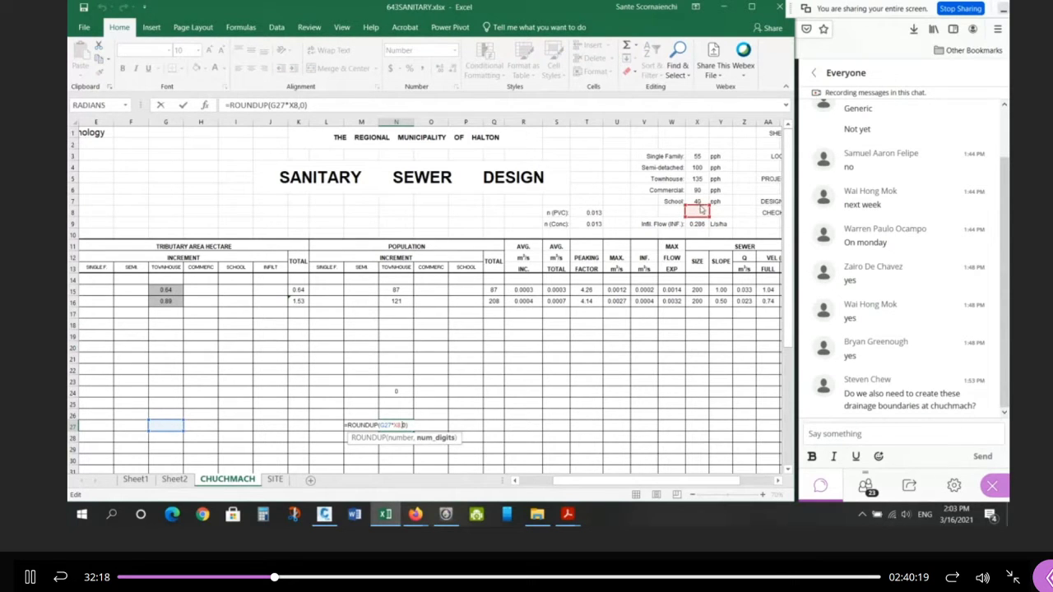
left_click_drag(702, 210, 699, 180)
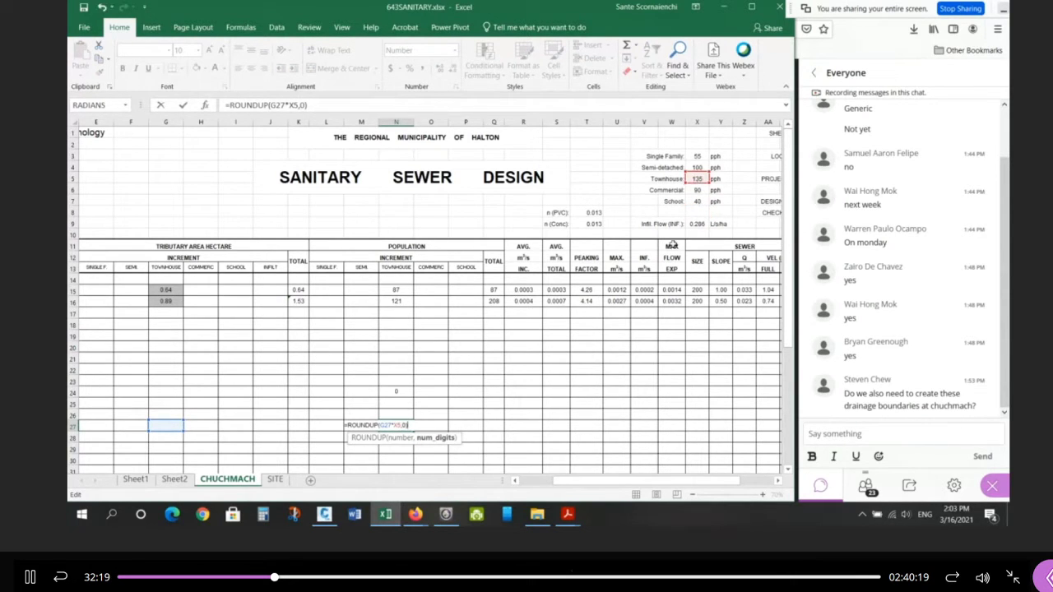
key("Return")
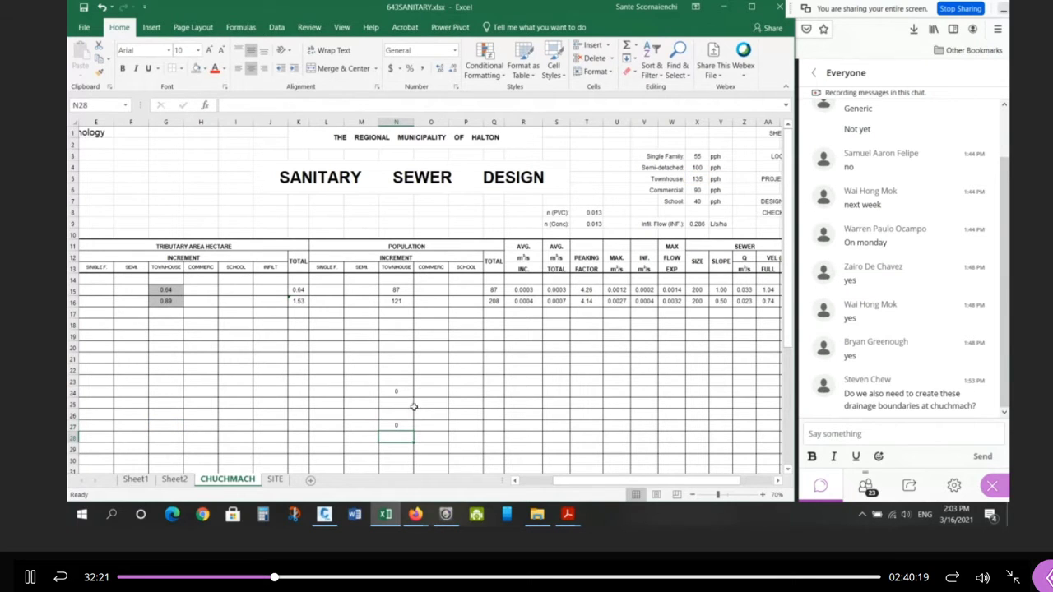
left_click_drag(395, 392, 393, 426)
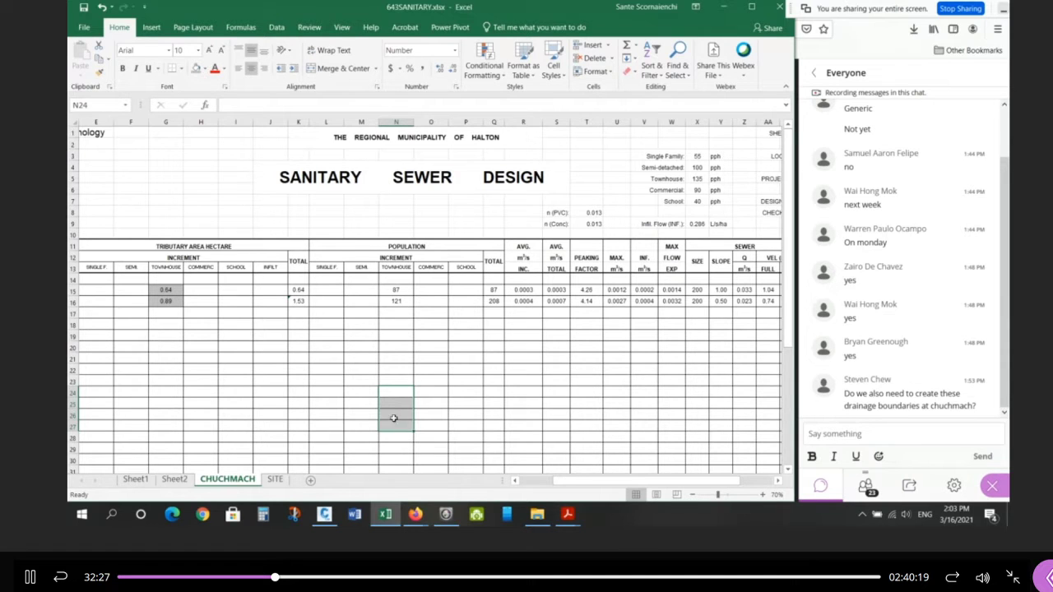
Check the density cells X5 and X3 and inspect the absolute $X$5 reference in the N16 formula, leaving it unedited.
left_click(701, 179)
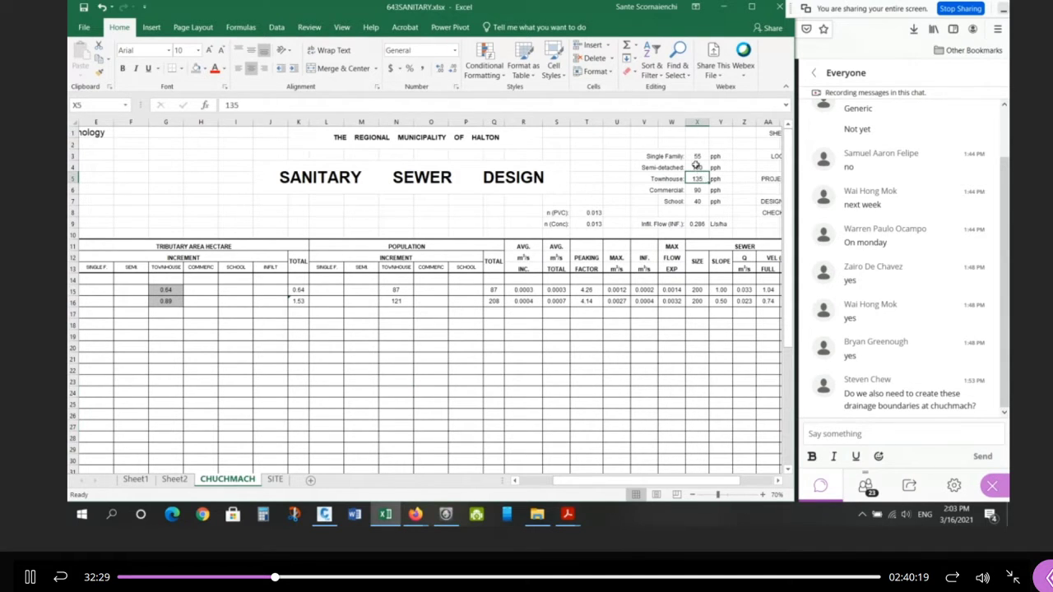
left_click(696, 156)
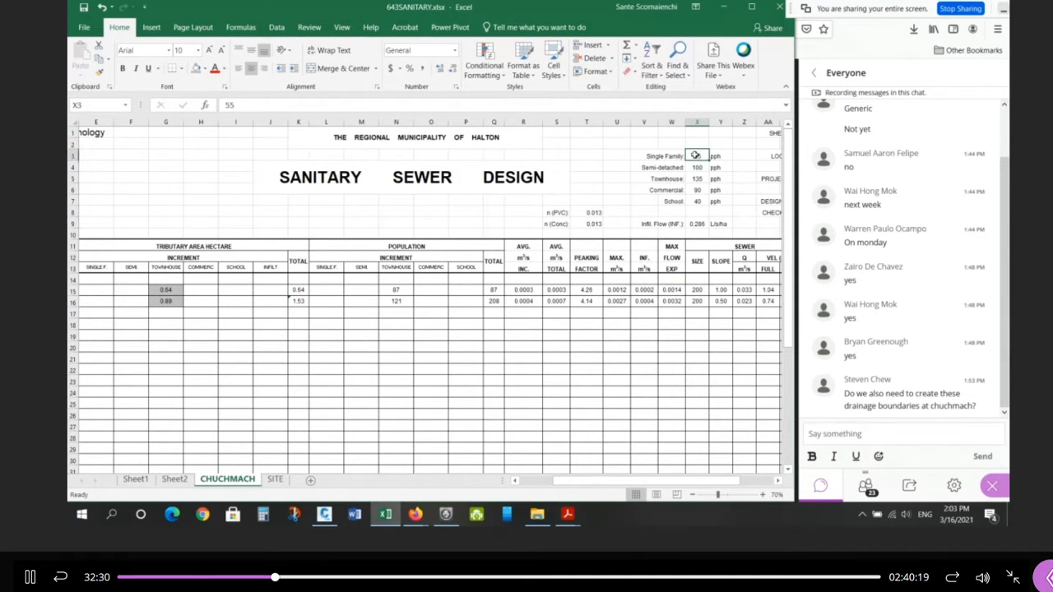
left_click(395, 302)
left_click(289, 104)
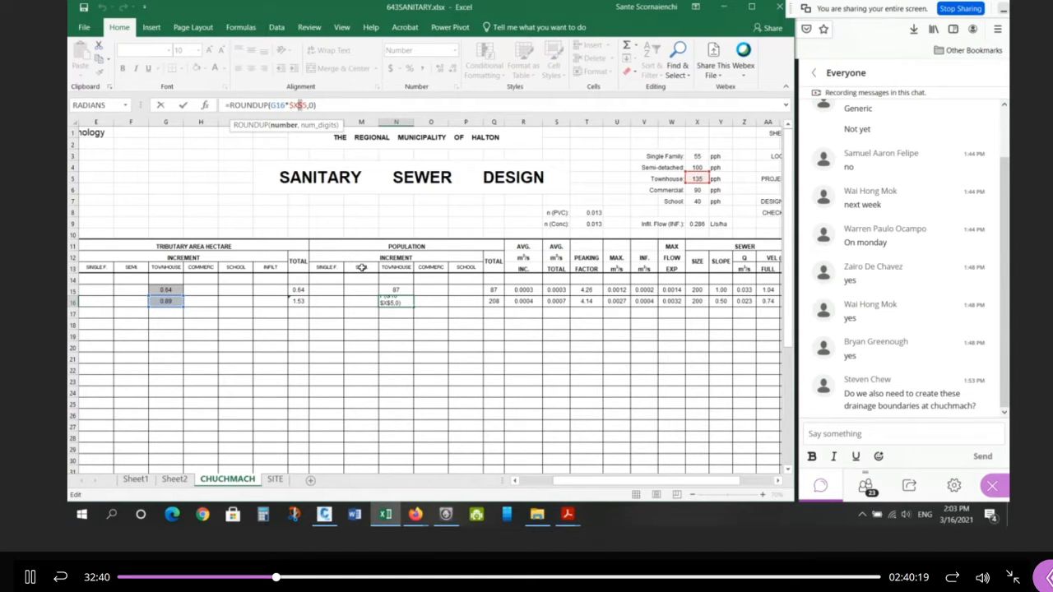
left_click(393, 301)
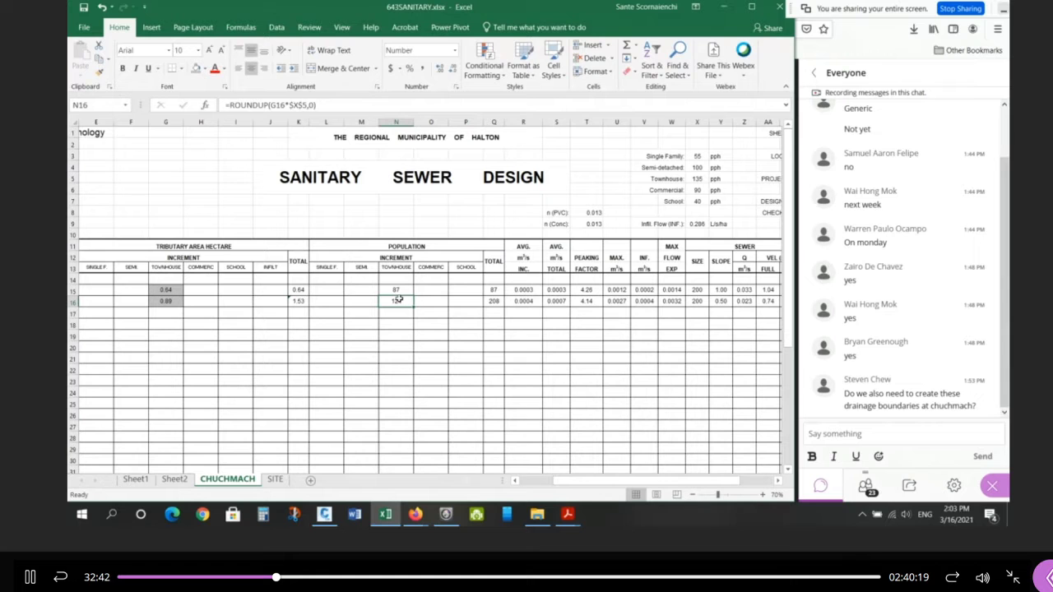
Copy the N16 population formula down to N17:N27 and inspect the references in N17, N20 and N24.
key("ctrl+c")
left_click_drag(401, 304, 399, 434)
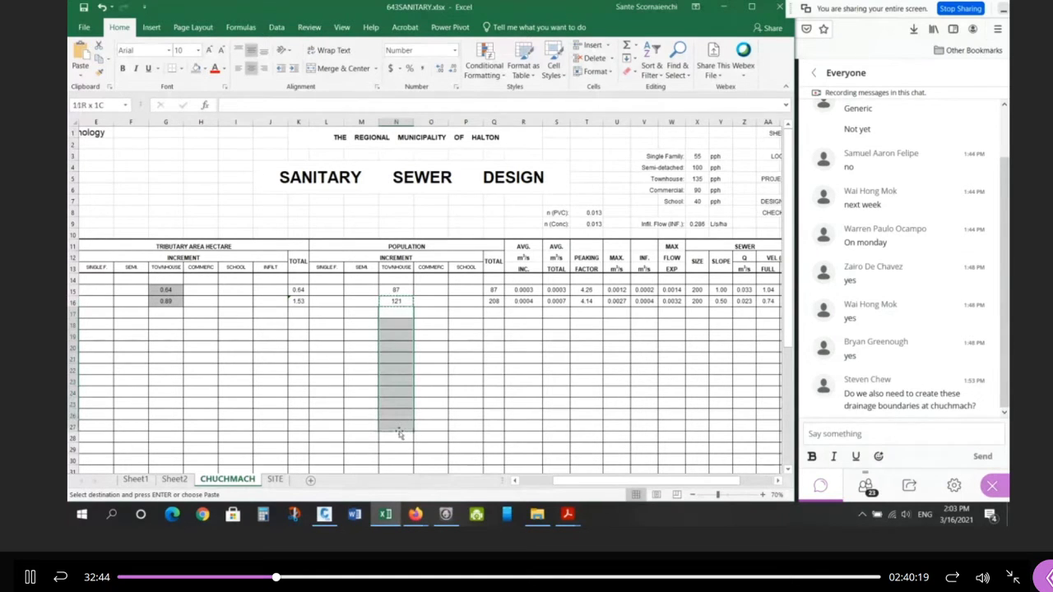
key("Return")
key("F2")
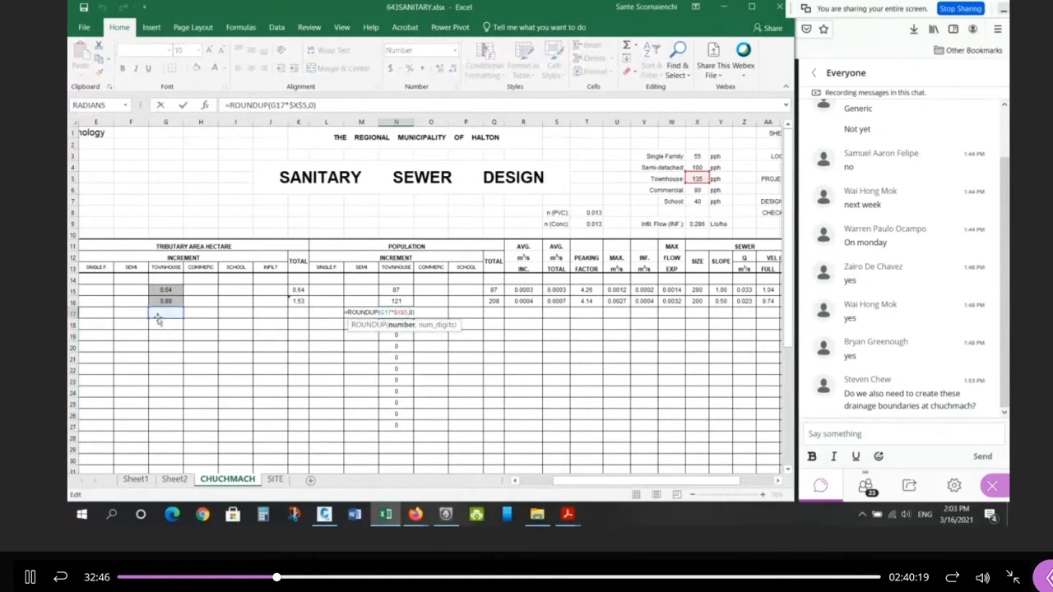
double_click(397, 346)
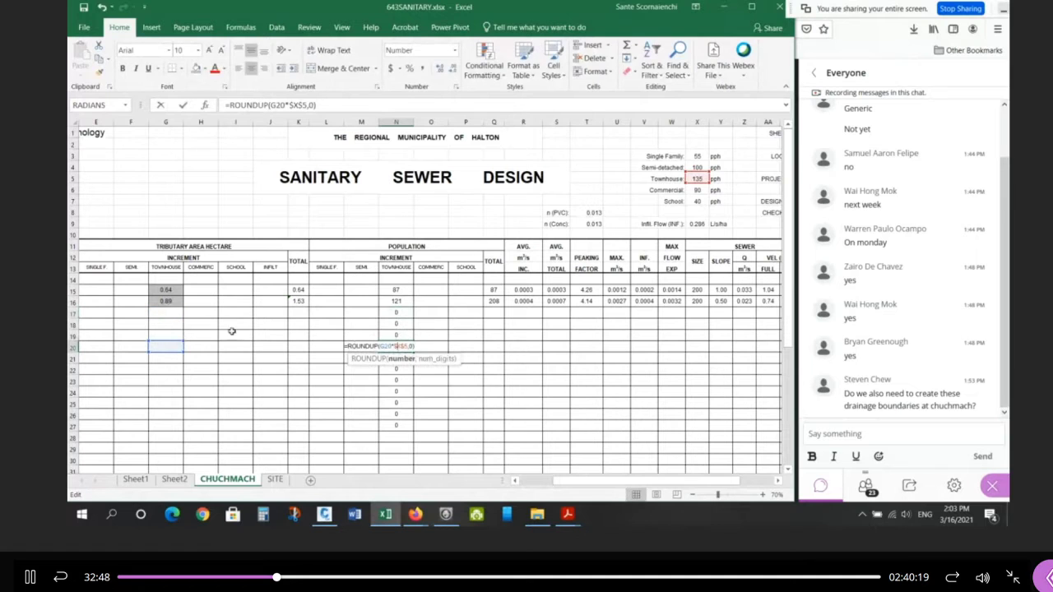
left_click(400, 395)
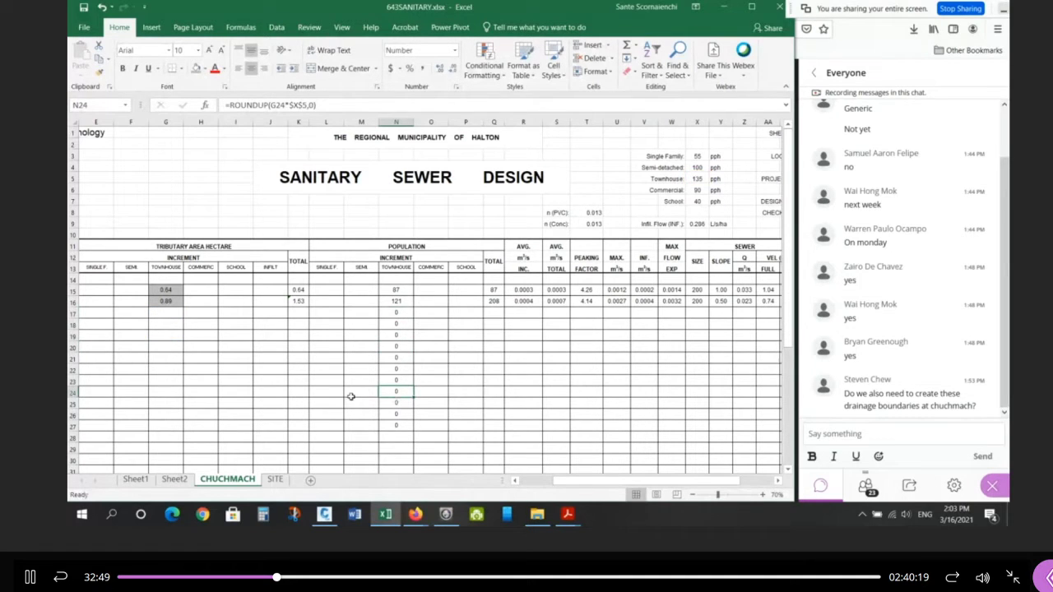
double_click(398, 392)
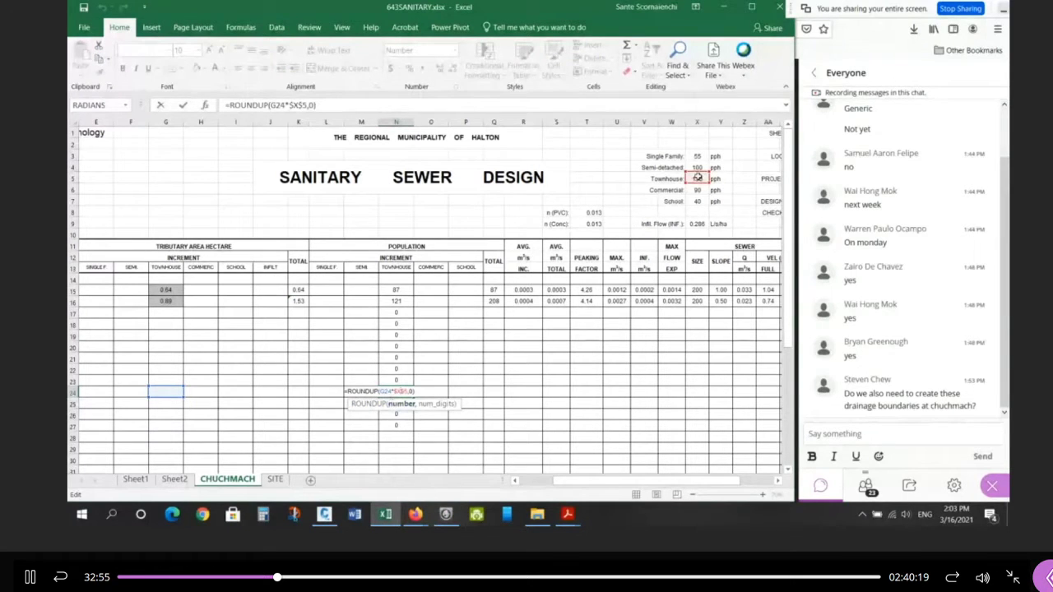
left_click(396, 314)
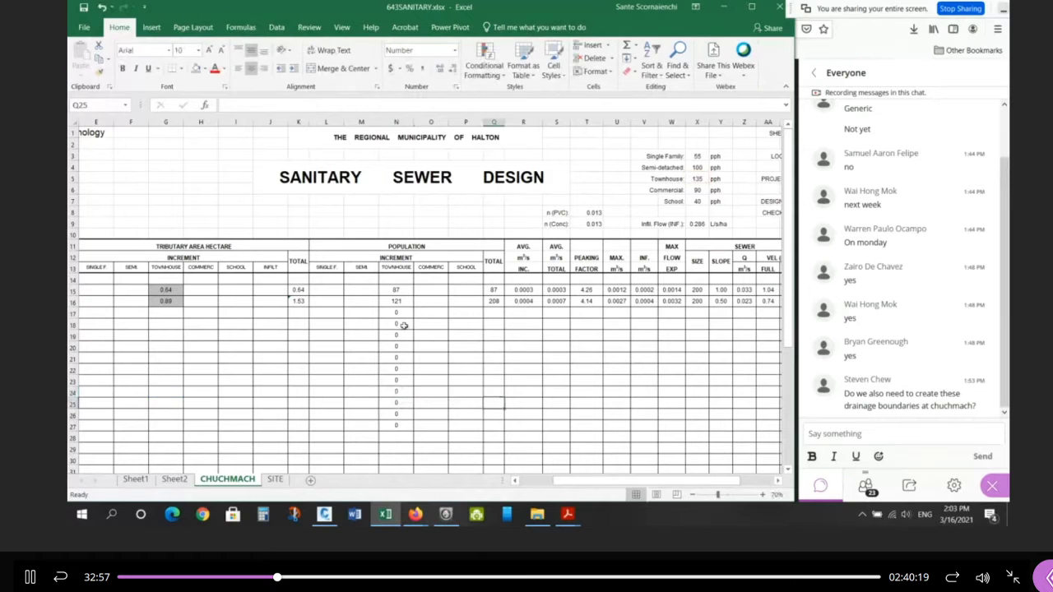
Clear the trial population formulas from N17:N27 and select the townhouse density cell X5.
left_click_drag(395, 311, 386, 425)
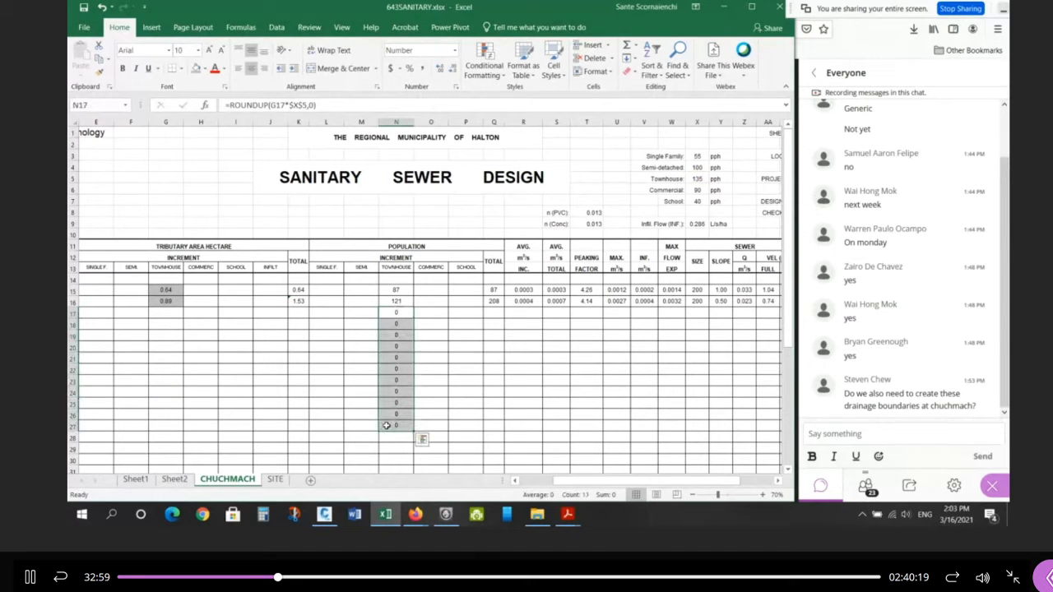
key("Delete")
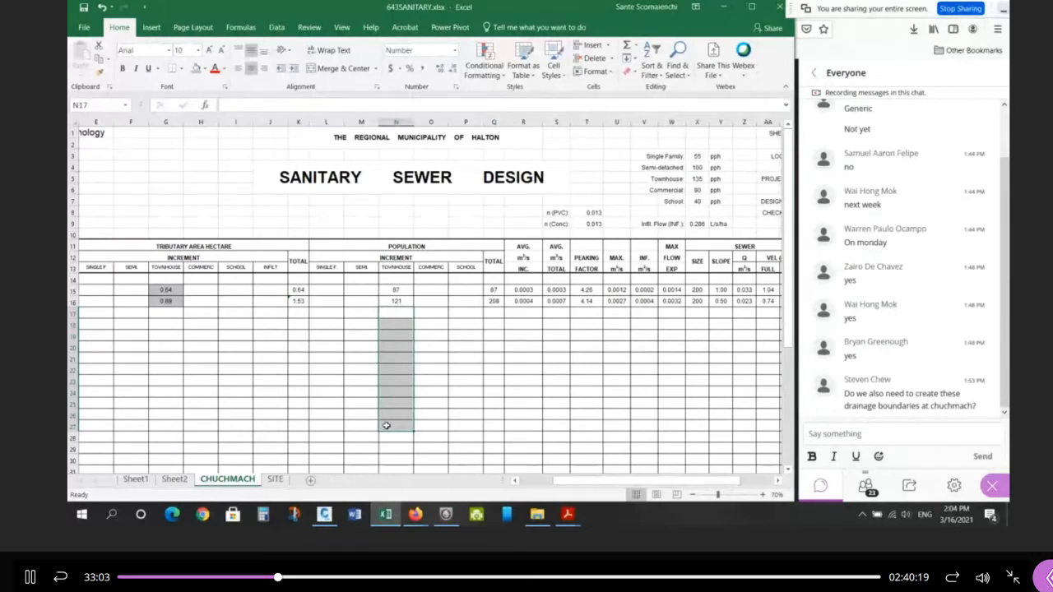
left_click(692, 179)
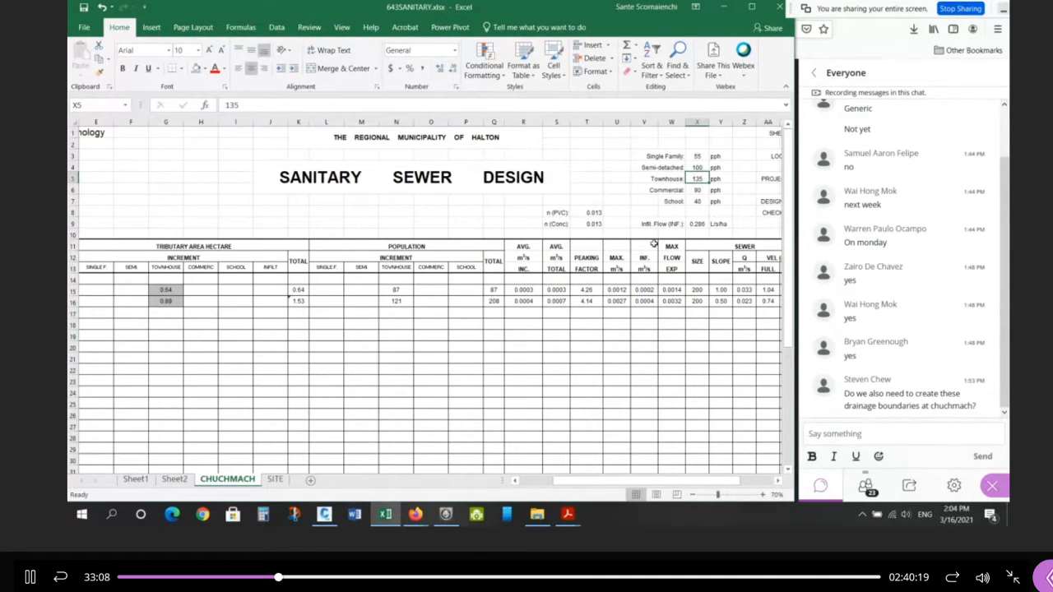
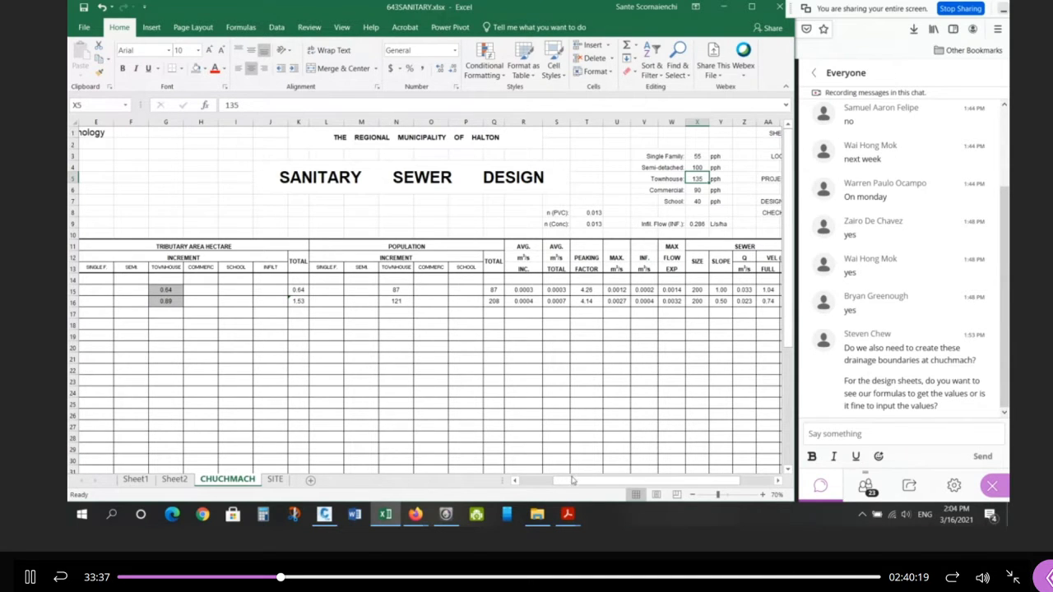
Shade the pipe size and slope cells X15:Y16 grey, like the manhole, length and area input cells.
left_click_drag(574, 482, 545, 489)
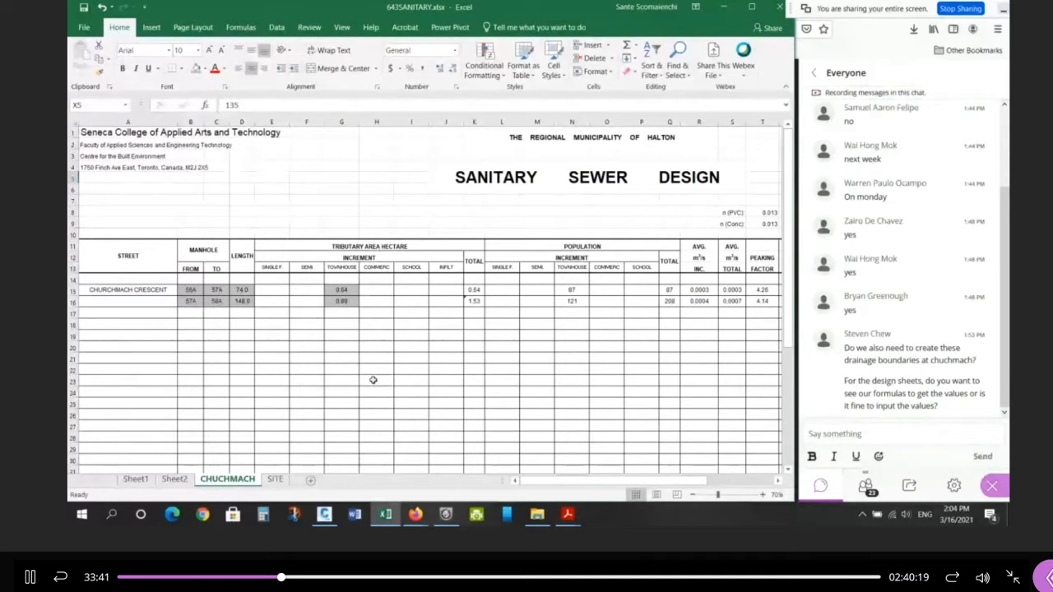
left_click_drag(677, 493, 734, 488)
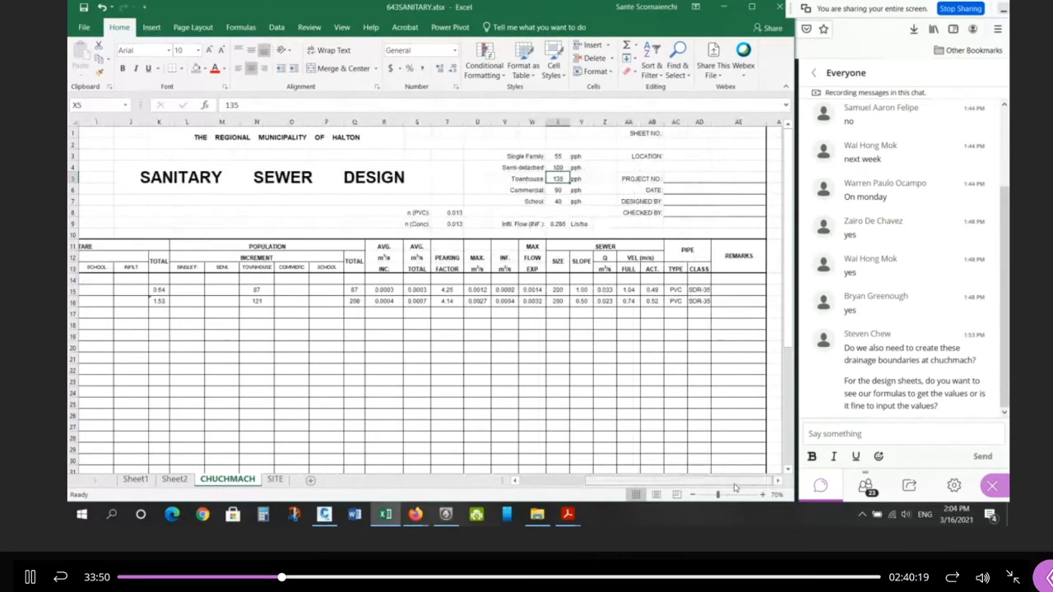
left_click_drag(558, 290, 583, 301)
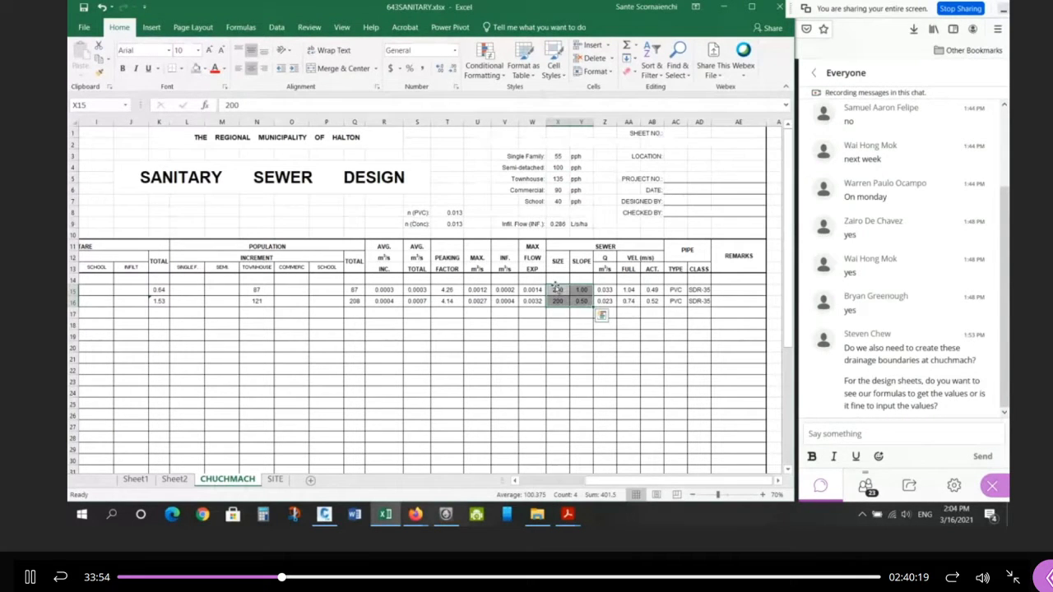
key("Tab")
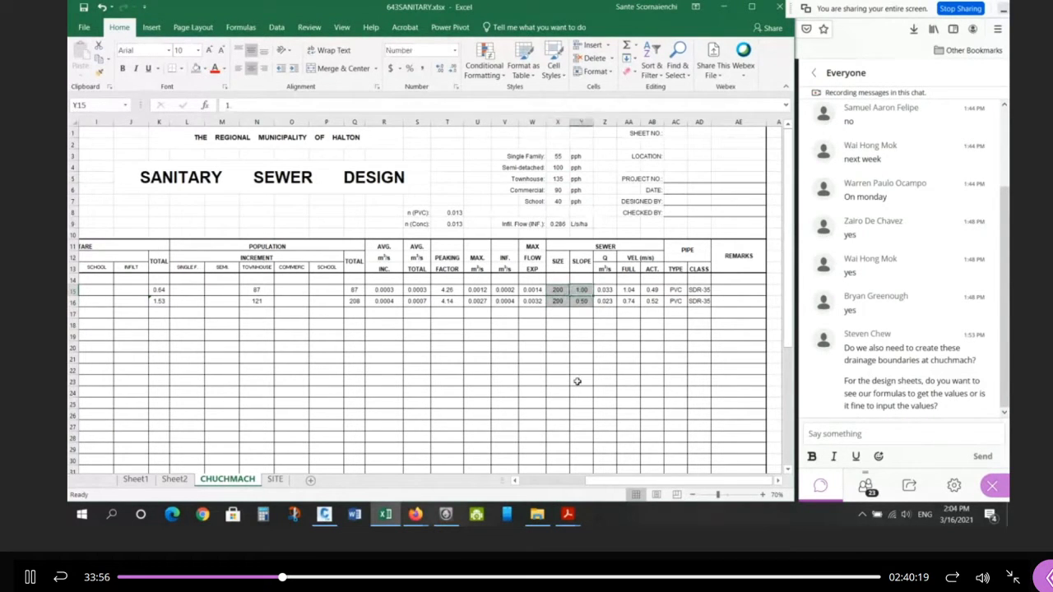
Inspect the row 15 formulas for sewer capacity in Z15, full velocity in AA15 and actual velocity in AB15.
left_click(608, 290)
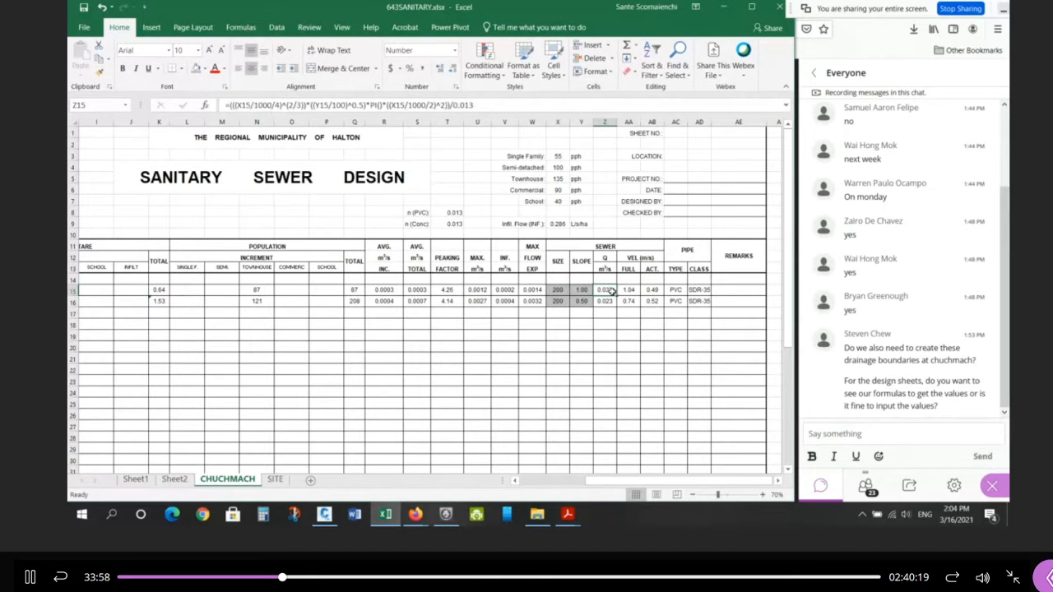
left_click(628, 291)
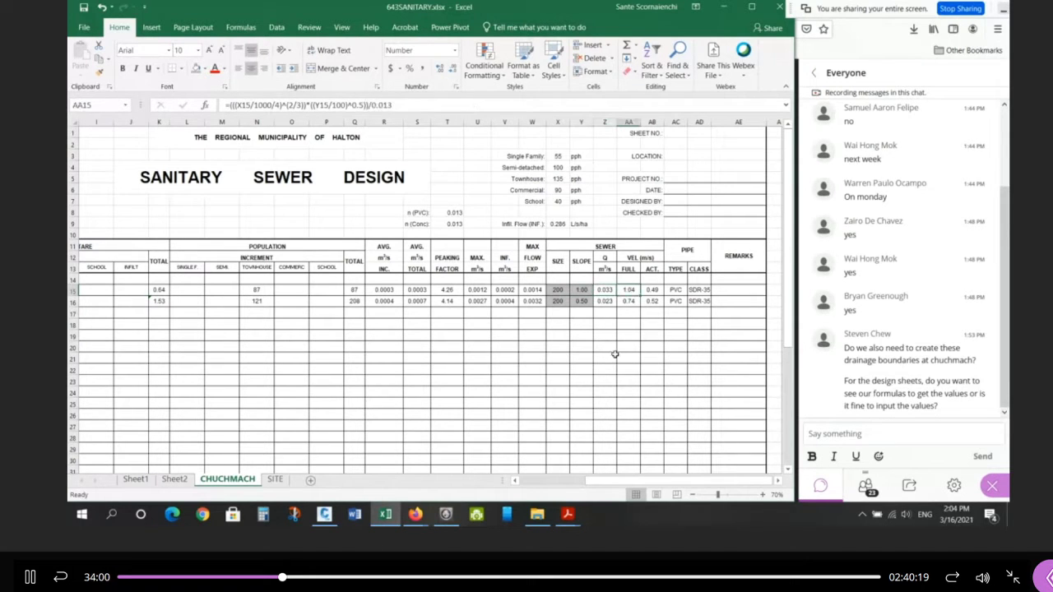
left_click(657, 290)
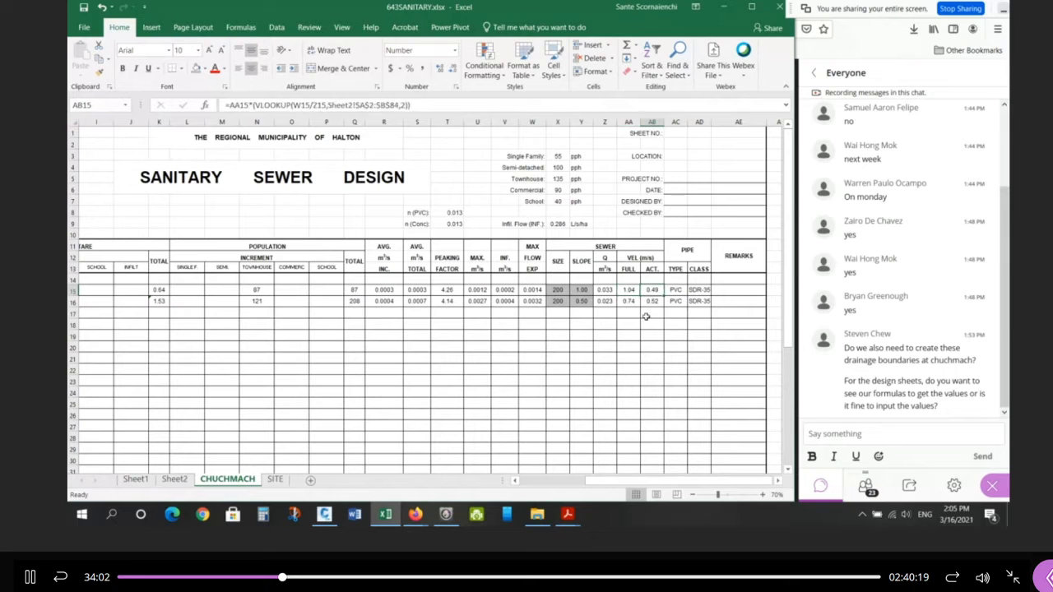
Shade the actual velocity cells AB15:AB16 yellow.
left_click_drag(651, 290, 652, 301)
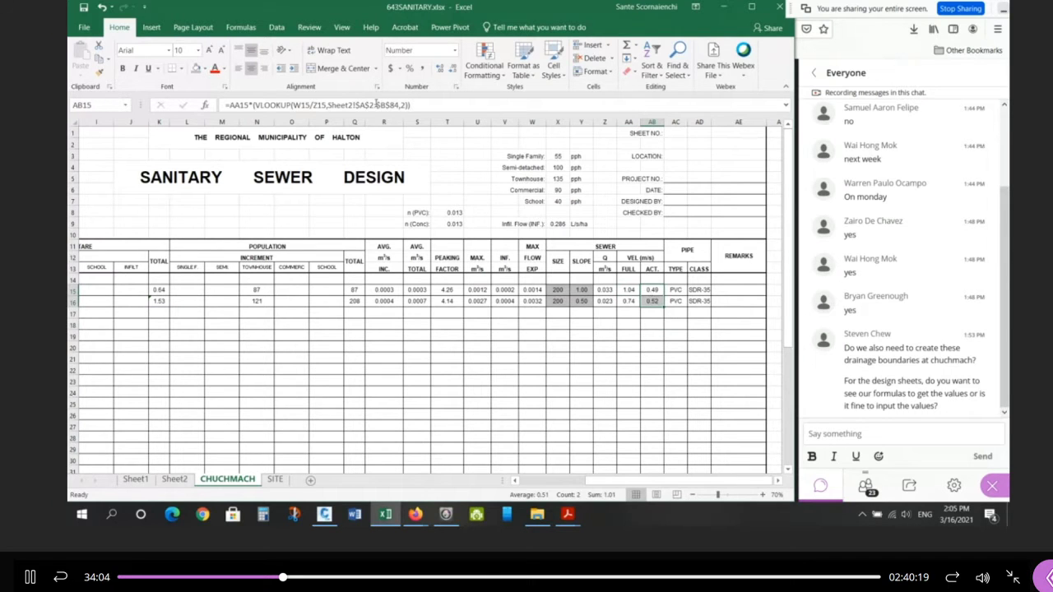
left_click(204, 69)
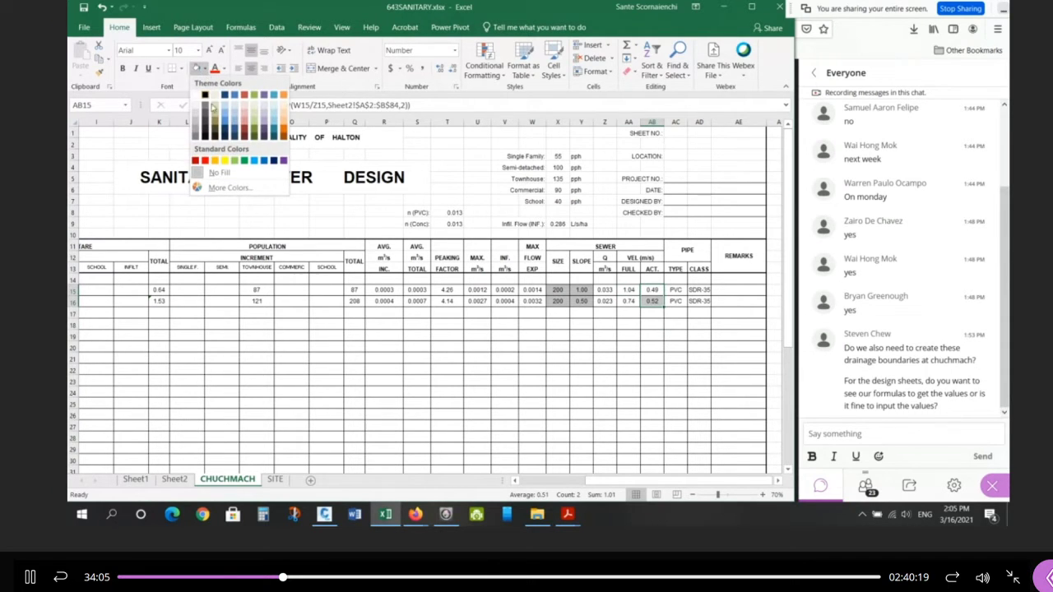
left_click(228, 158)
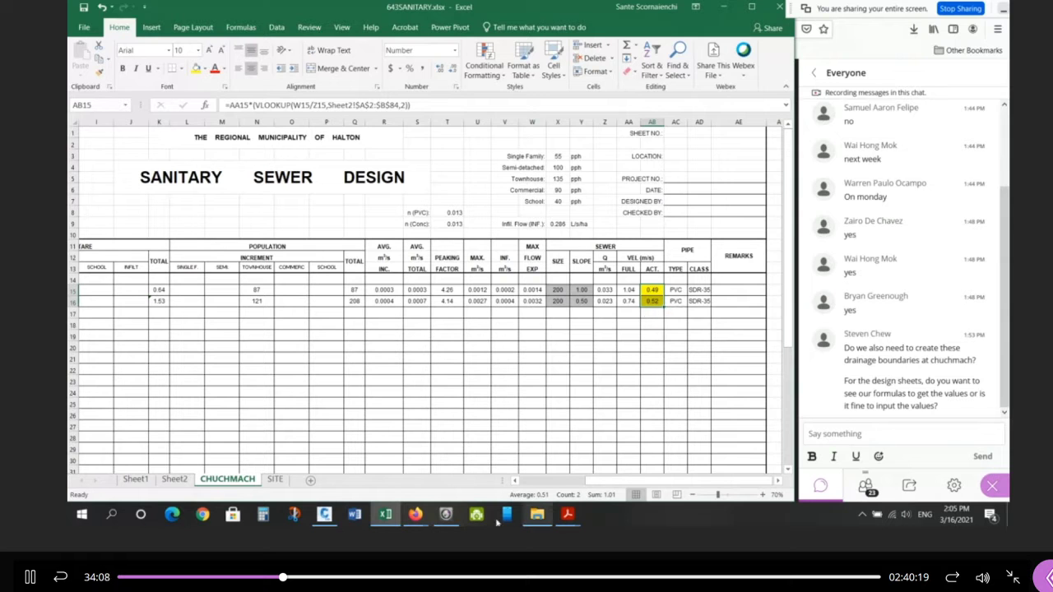
Switch to Manning's Formula Tables.pdf in Acrobat and examine the Proportional Depth Chart on page 3.
mouse_move(567, 515)
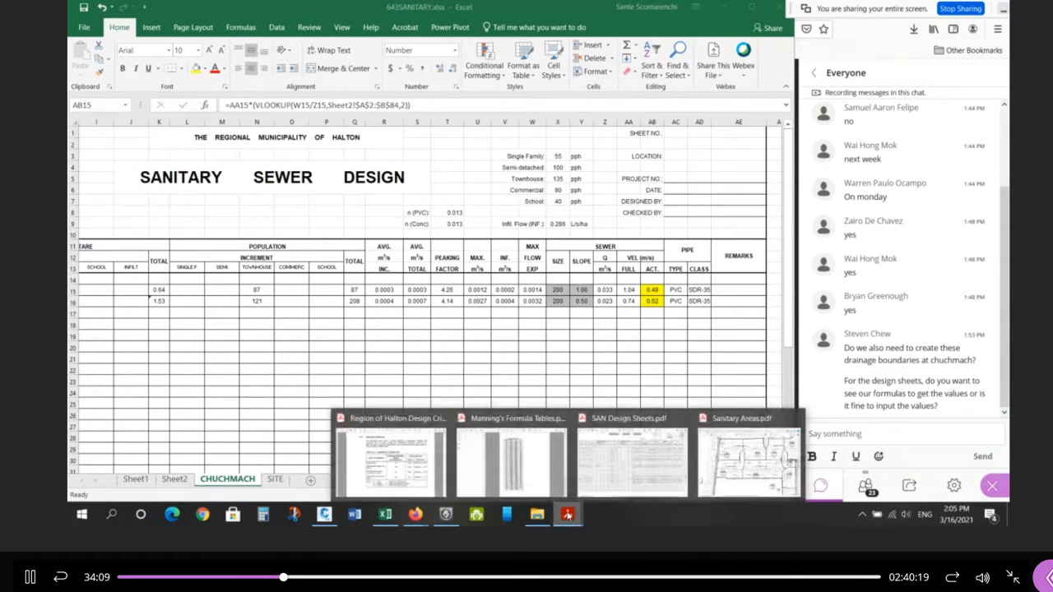
left_click(505, 467)
left_click_drag(353, 105, 516, 465)
left_click(553, 357)
left_click(398, 139)
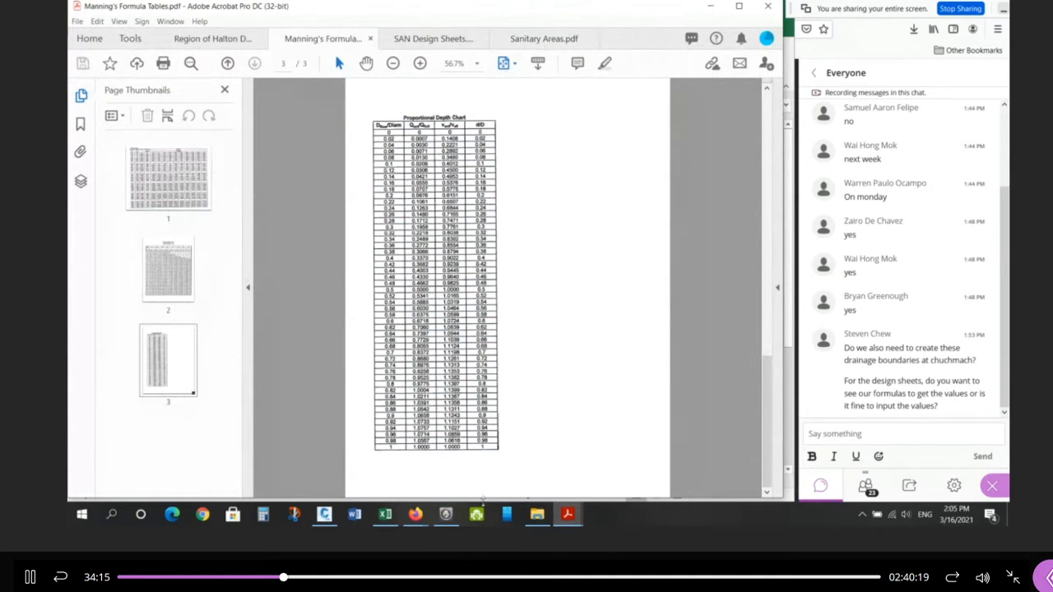
Return to the Excel design sheet and inspect the VLOOKUP formulas for actual velocity in AB15 and AB16.
left_click(385, 515)
left_click(632, 312)
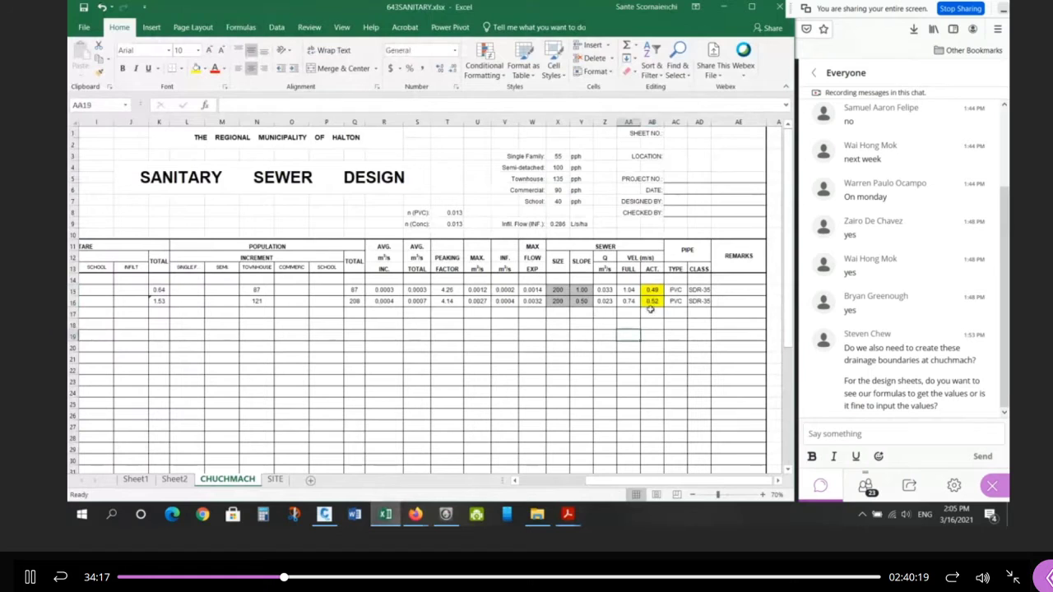
left_click(651, 291)
left_click(651, 302)
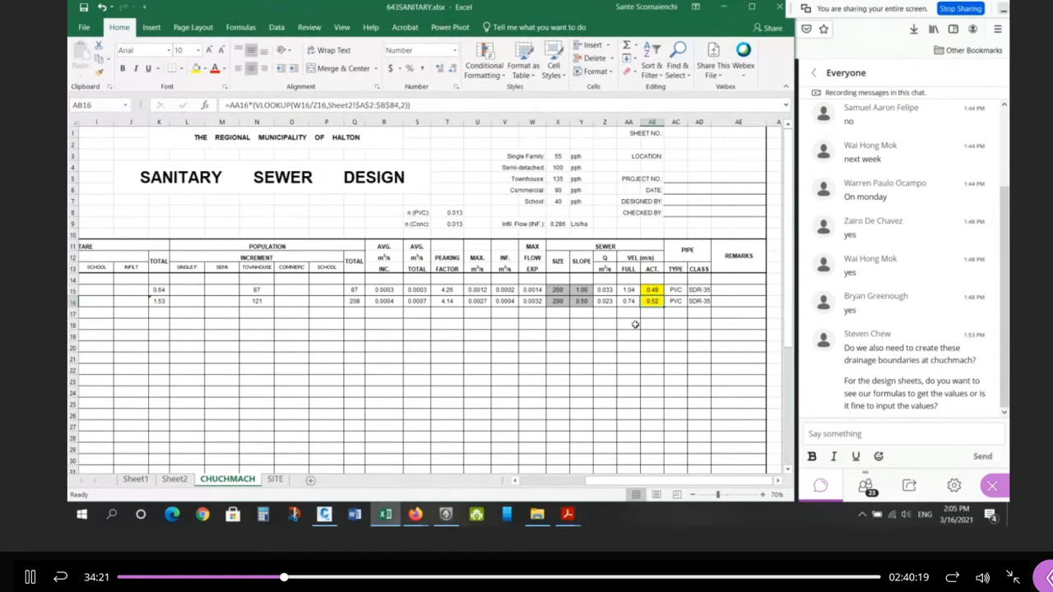
Shade the pipe type and class cells AC15:AD16 grey, like the other input cells.
left_click_drag(676, 290, 699, 301)
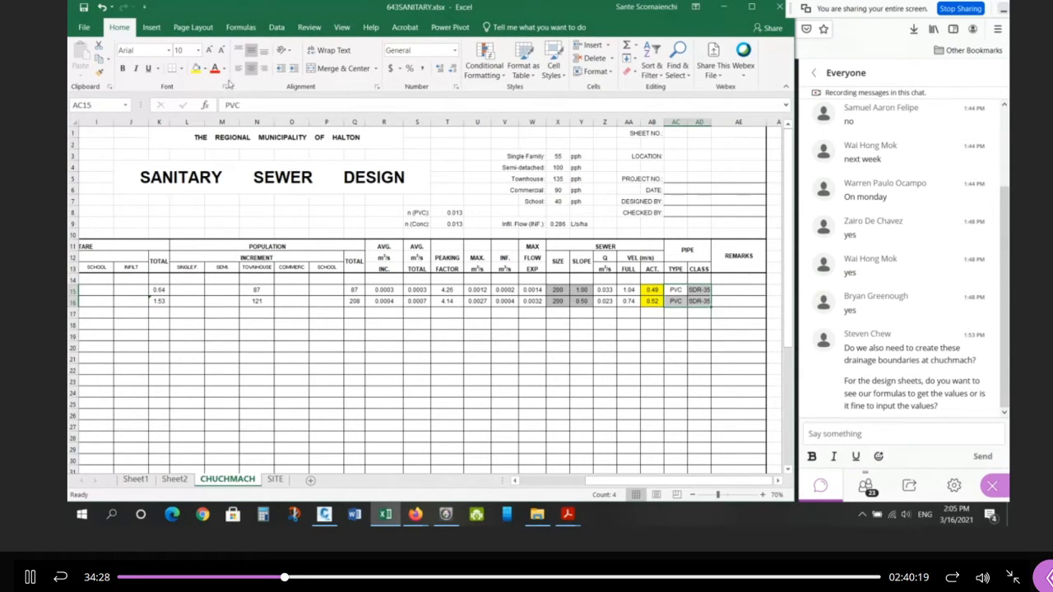
left_click(205, 69)
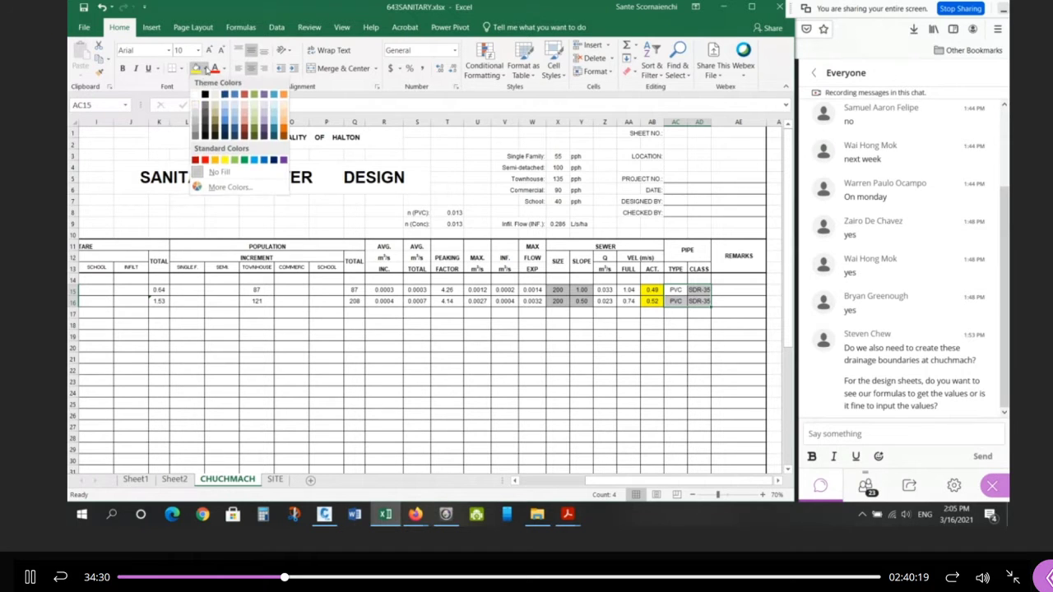
left_click(507, 369)
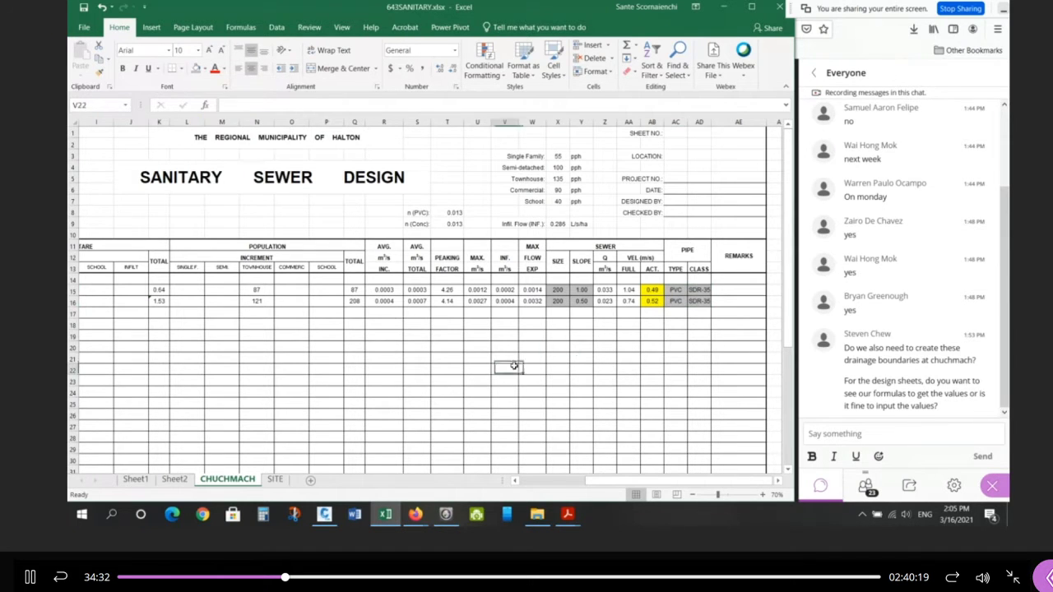
Review the townhouse populations N15:N16, then inspect the total area formulas in K15 and K16, leaving them unedited.
left_click_drag(666, 489, 632, 484)
left_click(447, 293)
left_click_drag(448, 293, 449, 314)
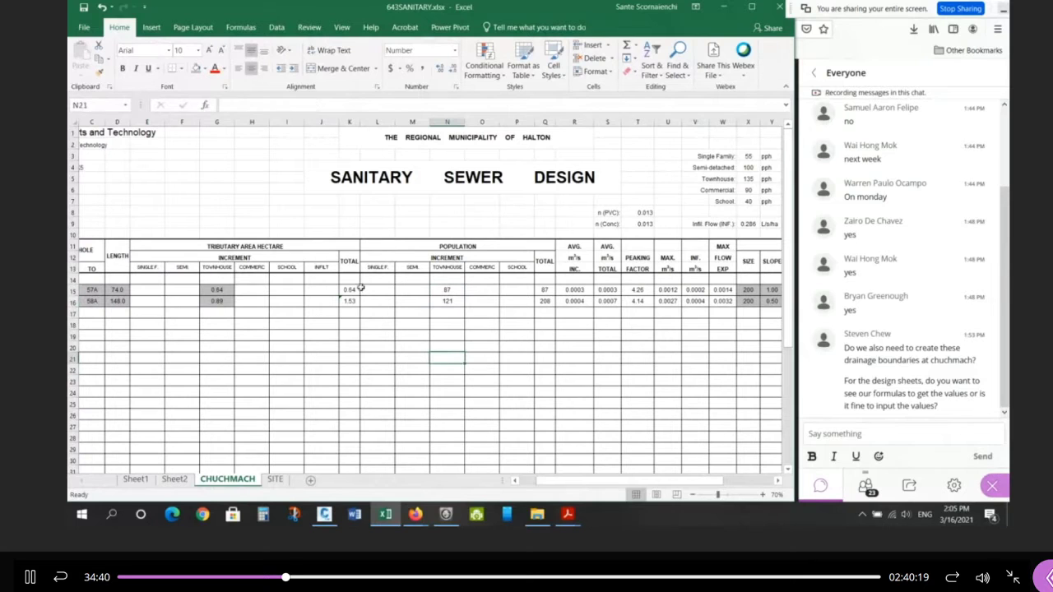
double_click(349, 289)
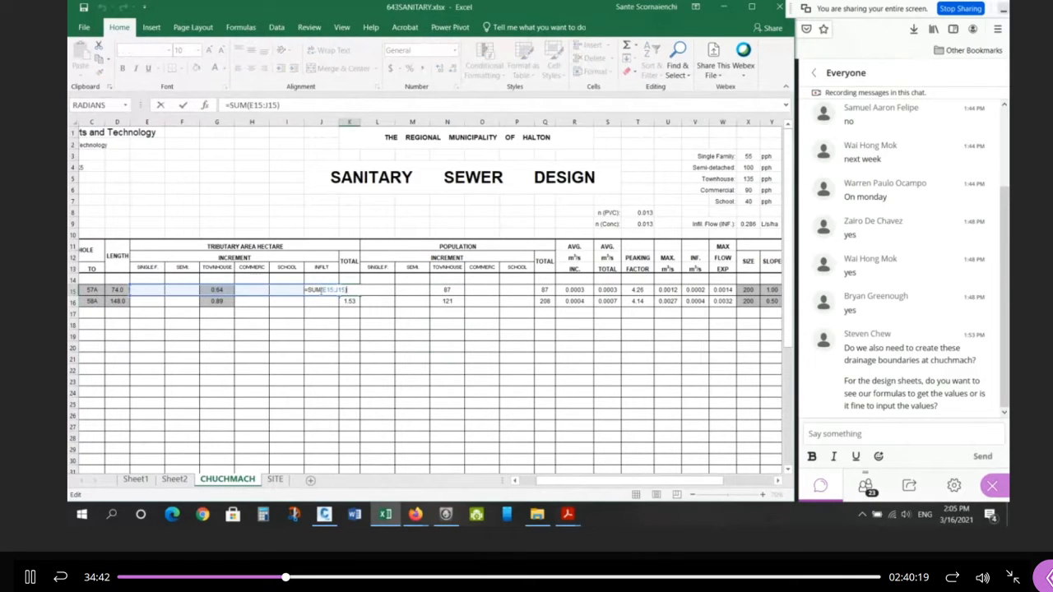
key("Return")
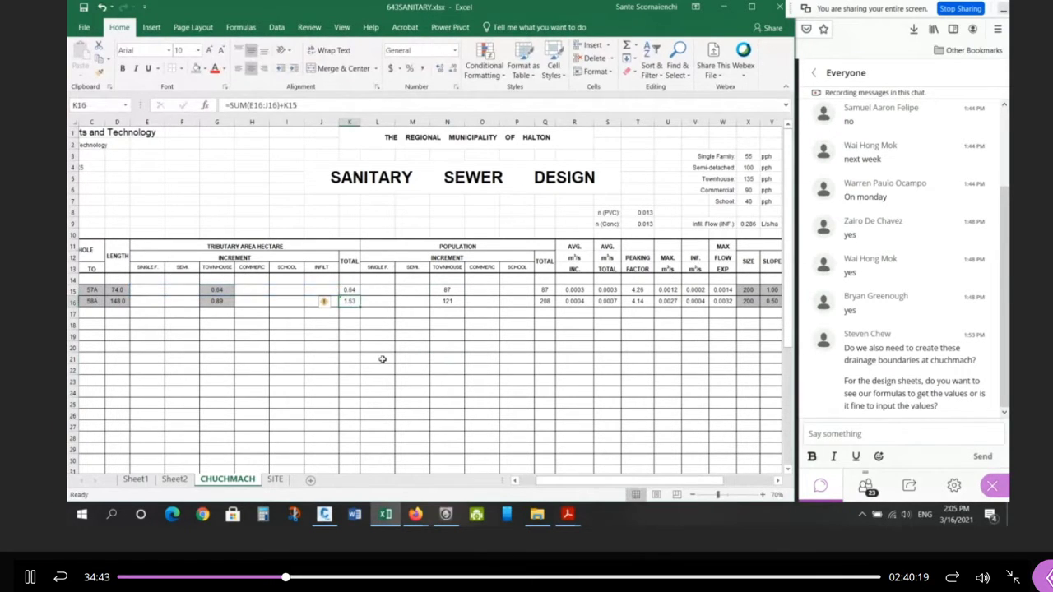
double_click(349, 302)
key("Return")
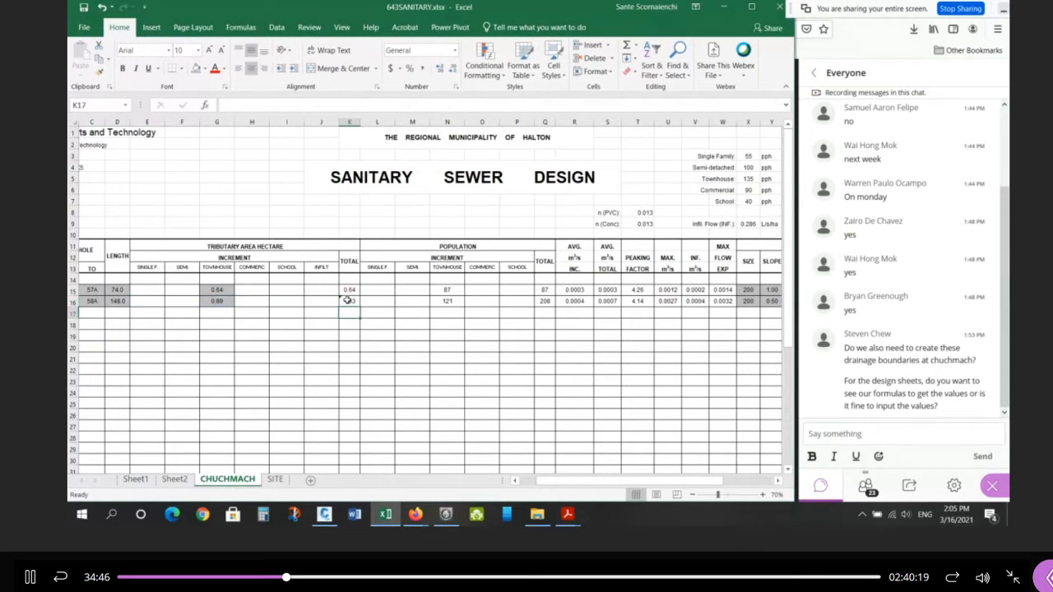
Examine how K16 adds the previous total K15 to its row sum, comparing it with area G15 and the K15 formula.
left_click(347, 300)
double_click(347, 301)
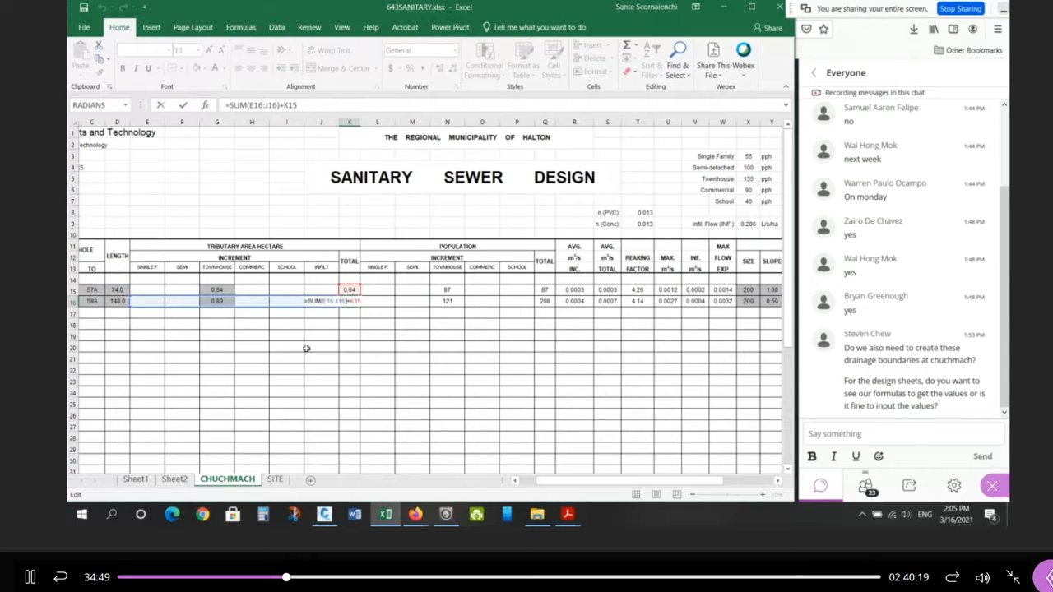
key("Return")
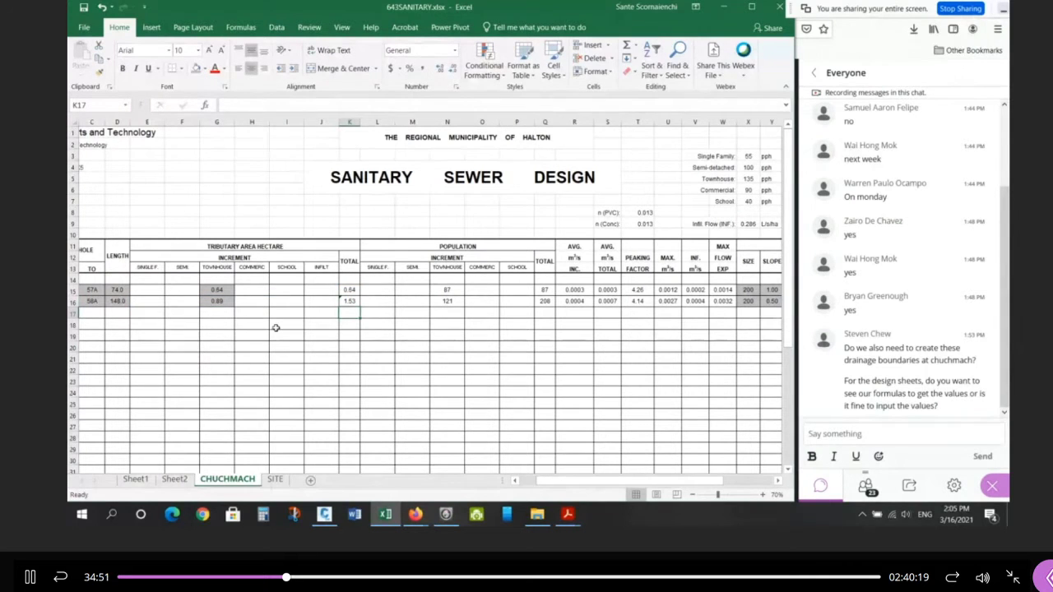
left_click(220, 290)
left_click(350, 301)
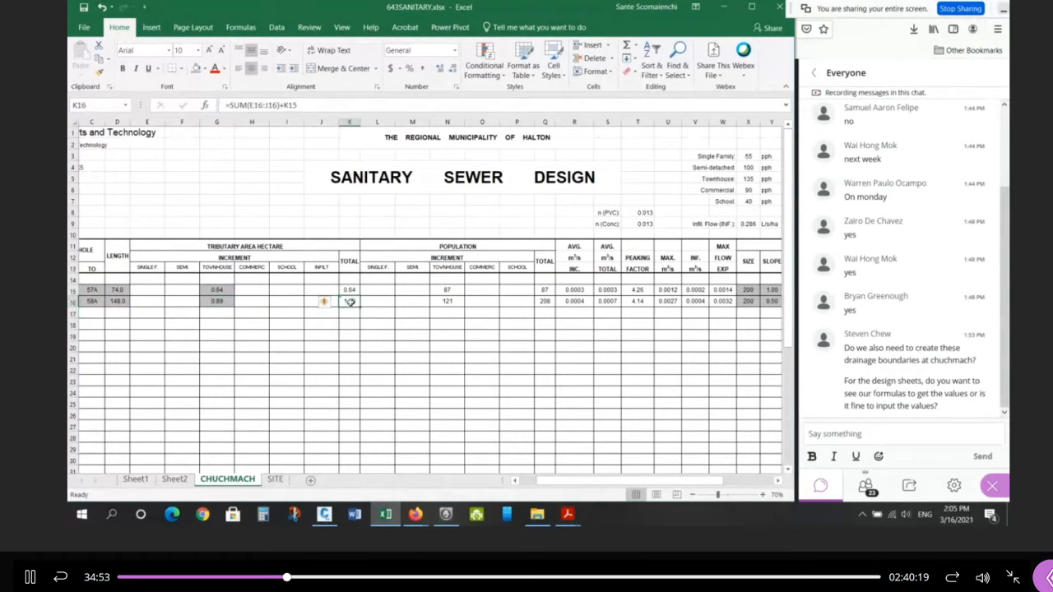
left_click(351, 289)
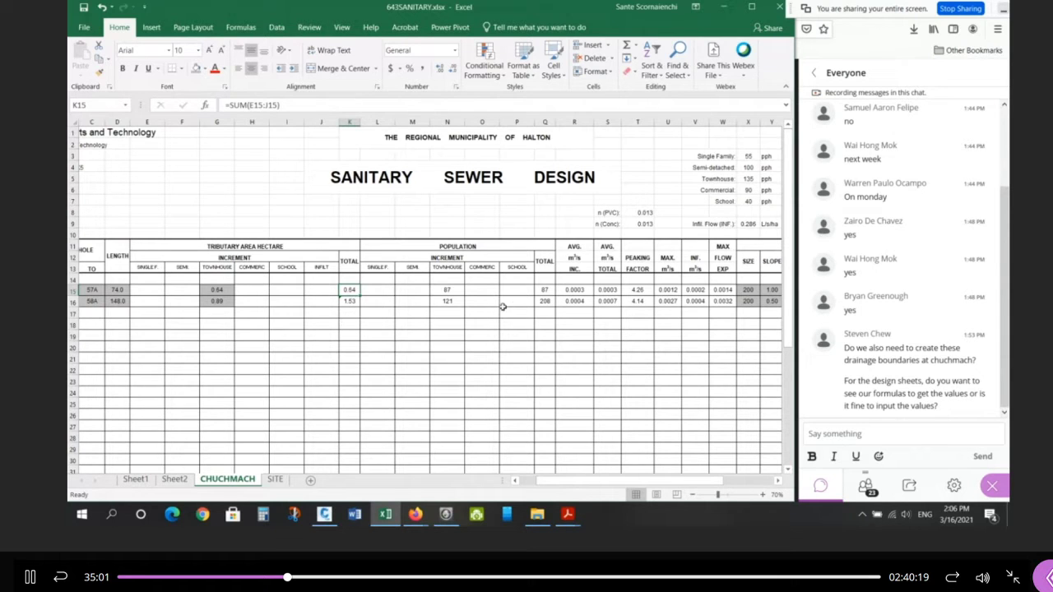
Inspect the total population formulas in Q15 and Q16, including the Q15 reference, without editing them.
left_click(543, 291)
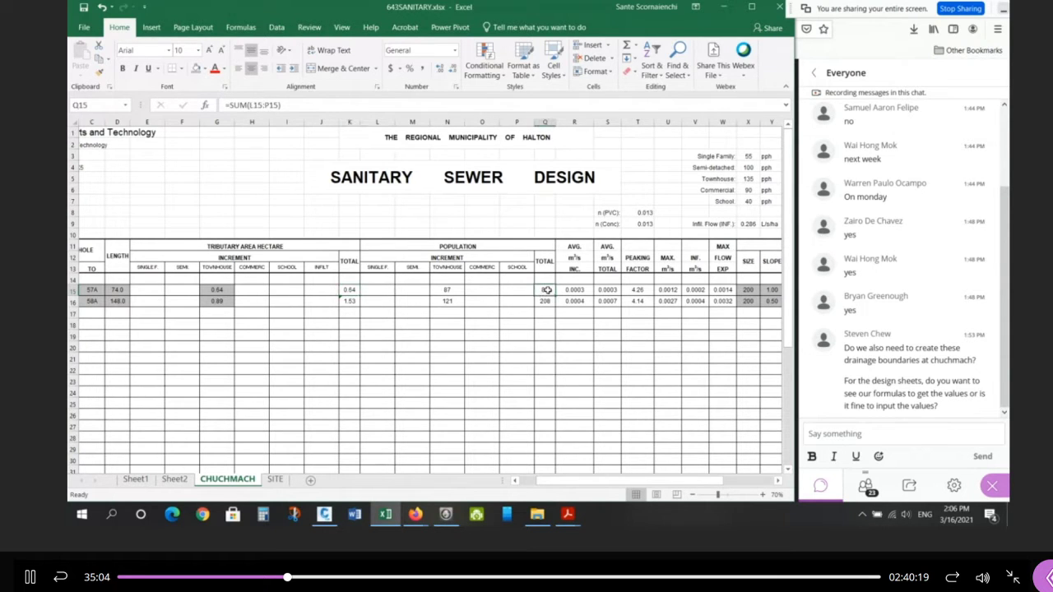
double_click(548, 289)
key("Return")
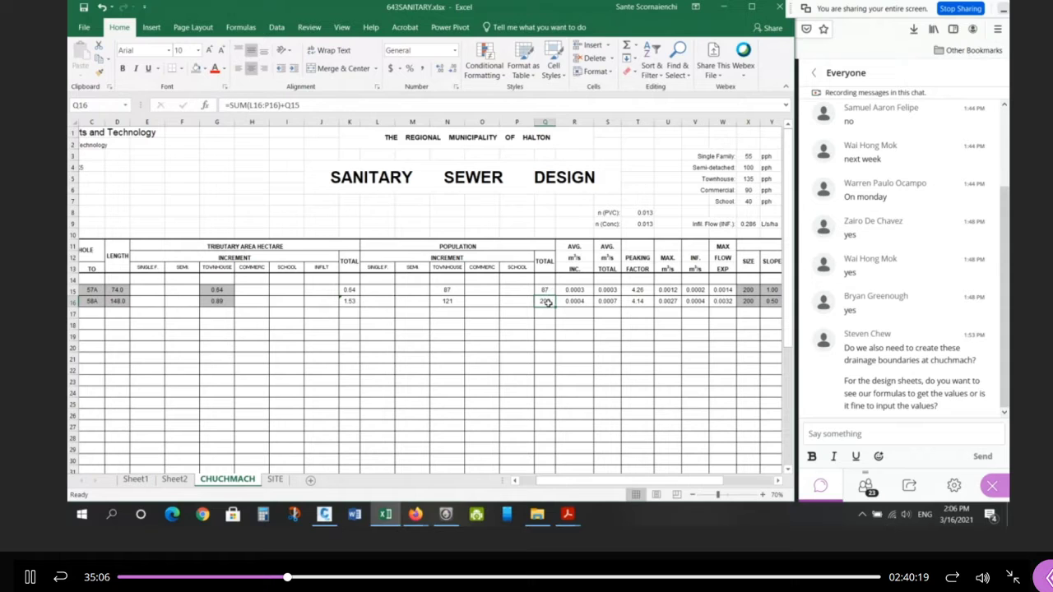
double_click(547, 302)
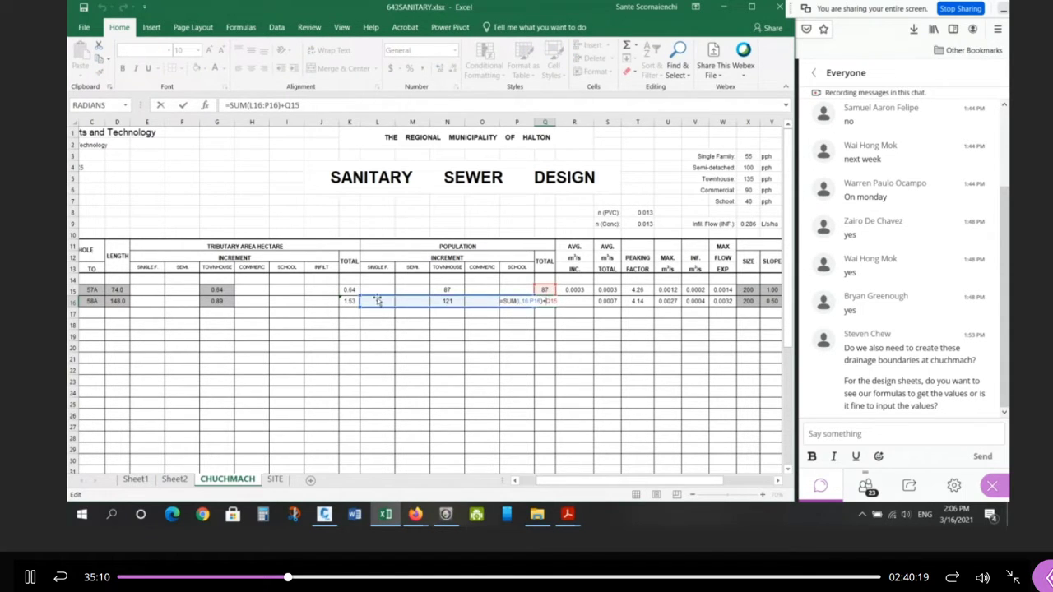
key("Return")
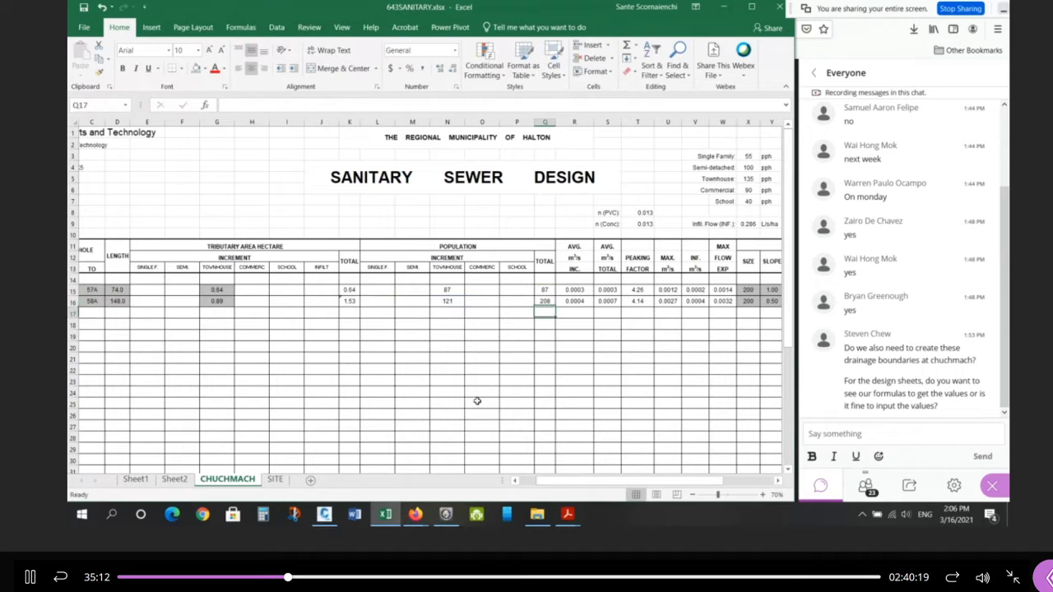
left_click(547, 301)
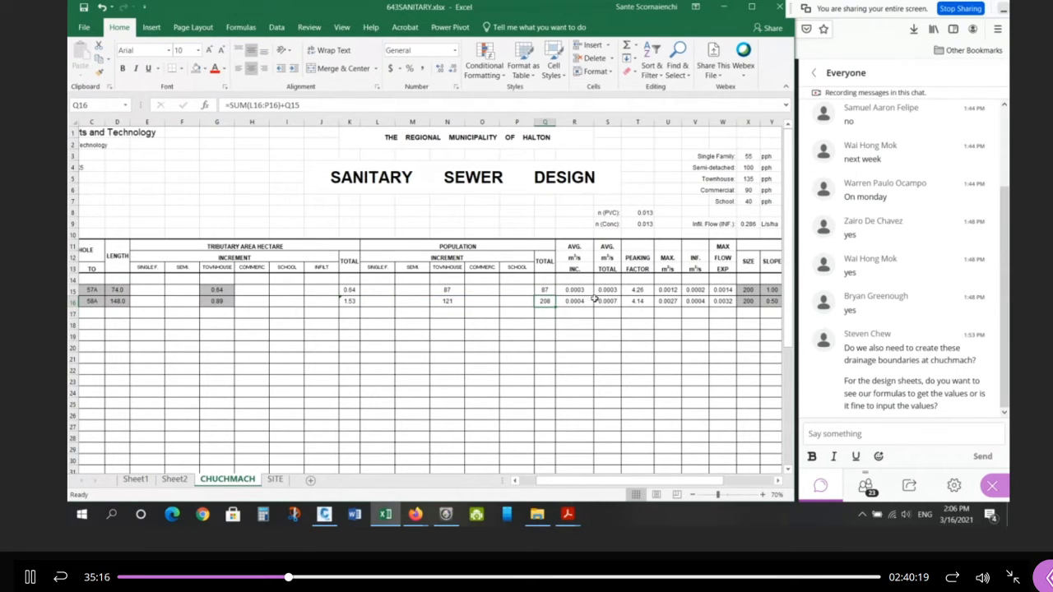
Review the average incremental flow header R11:R13 and highlight the constant 0.000003183 in the R15 formula.
left_click_drag(713, 482, 765, 481)
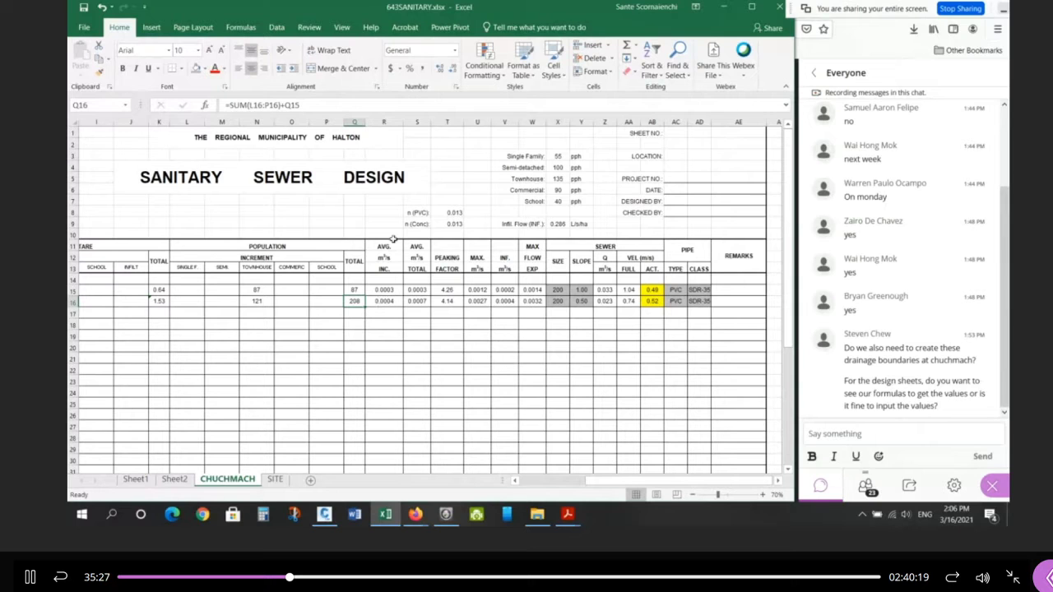
left_click_drag(386, 246, 388, 265)
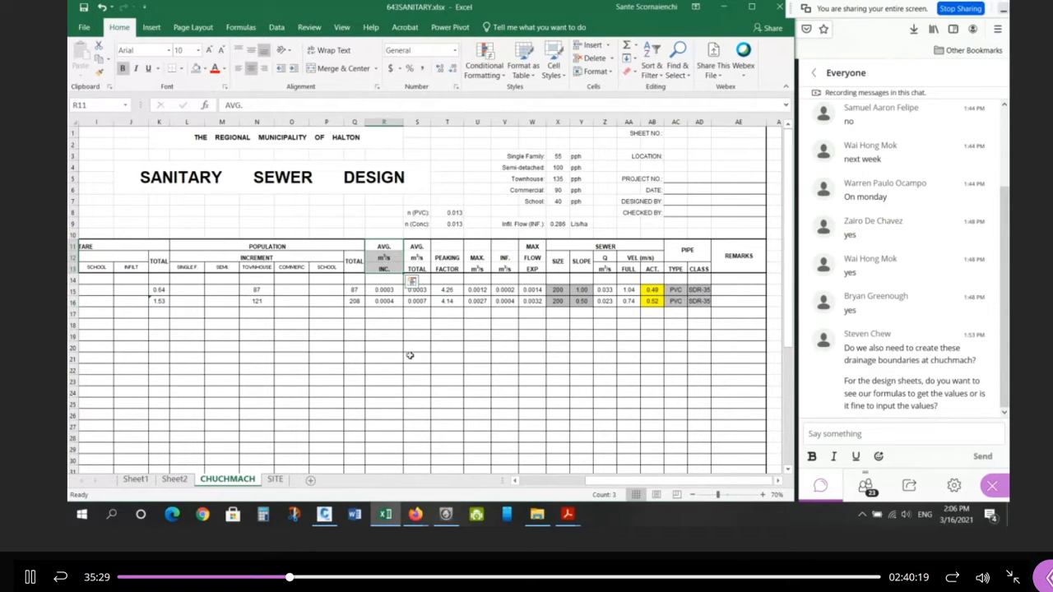
left_click(392, 288)
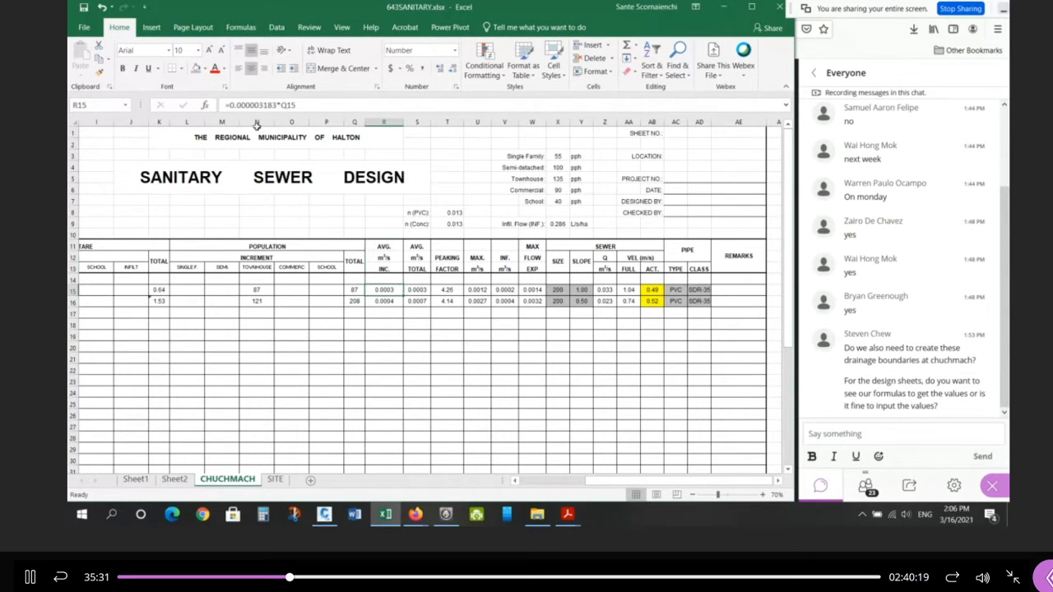
left_click(231, 104)
left_click_drag(231, 104, 278, 105)
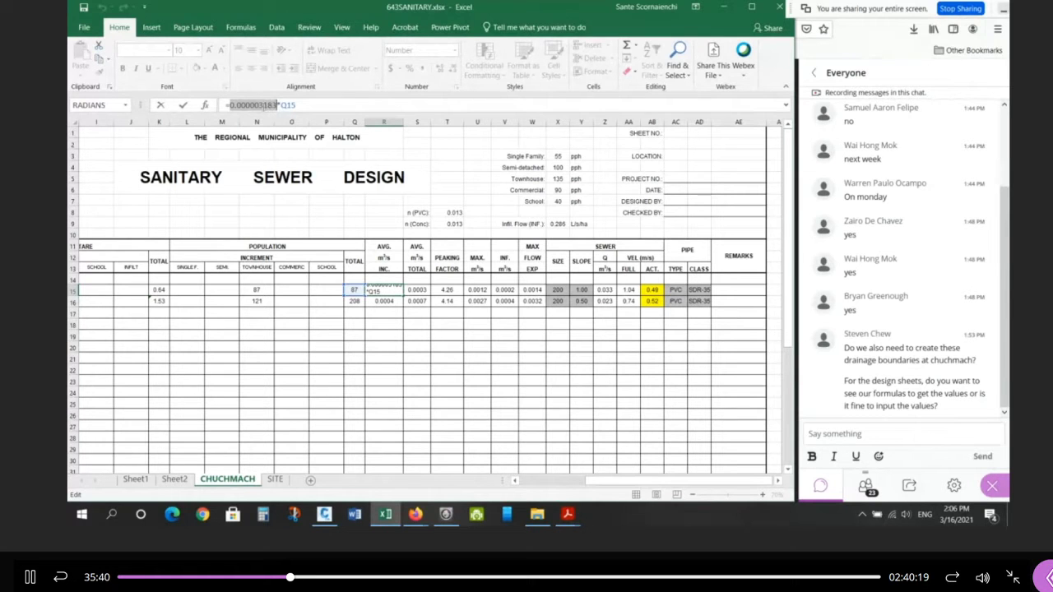
Check the unit sewage flow per person in Table B.2.1 of the Region of Halton design criteria PDF, then return to the Excel sheet.
left_click(567, 516)
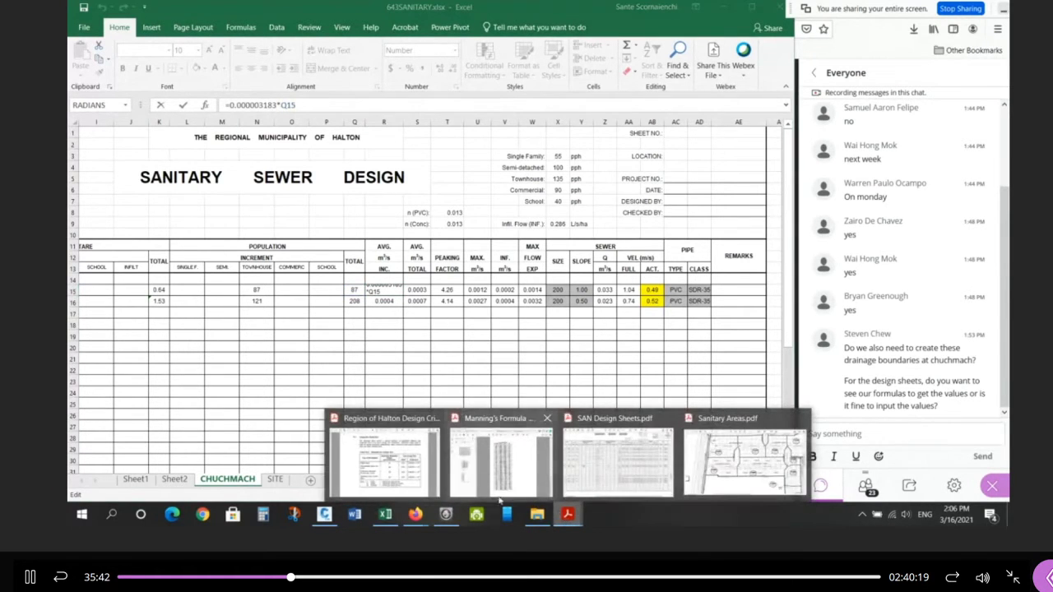
left_click(389, 461)
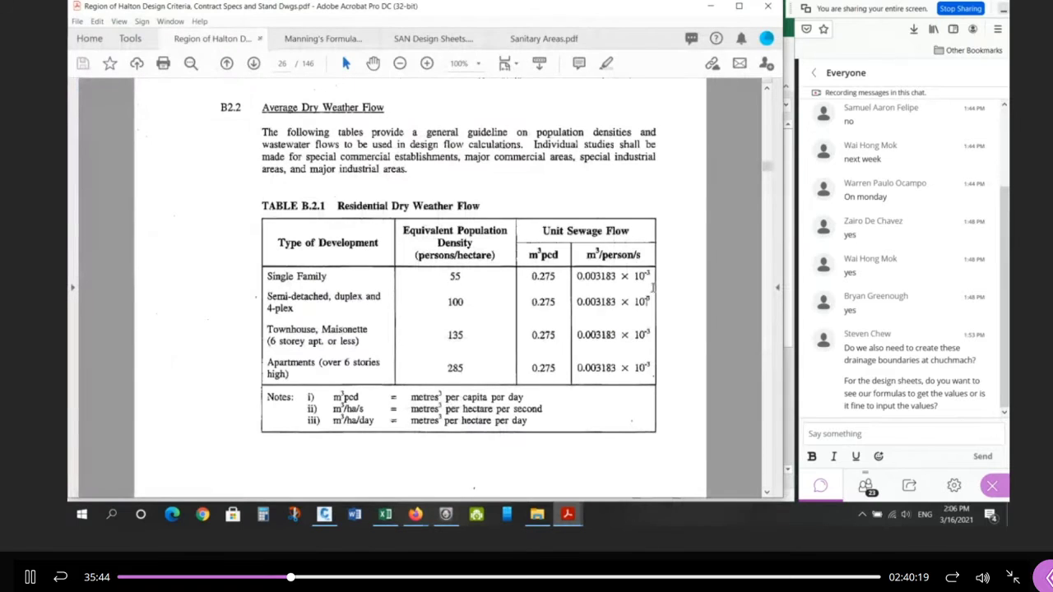
mouse_move(653, 287)
left_mouse_down()
mouse_move(599, 273)
mouse_move(652, 278)
left_mouse_up()
left_click(614, 287)
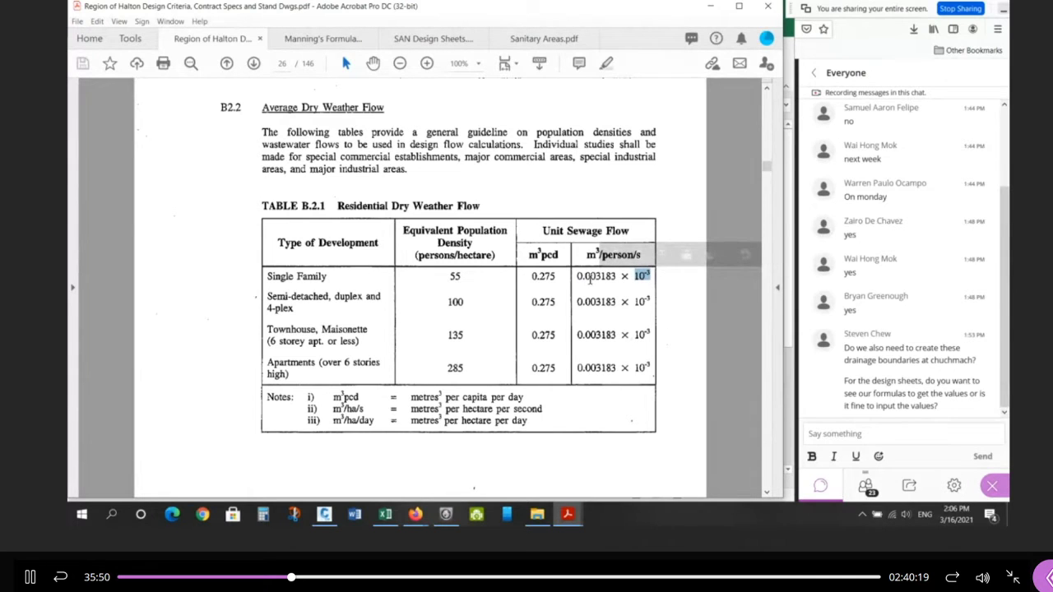
left_click(591, 278)
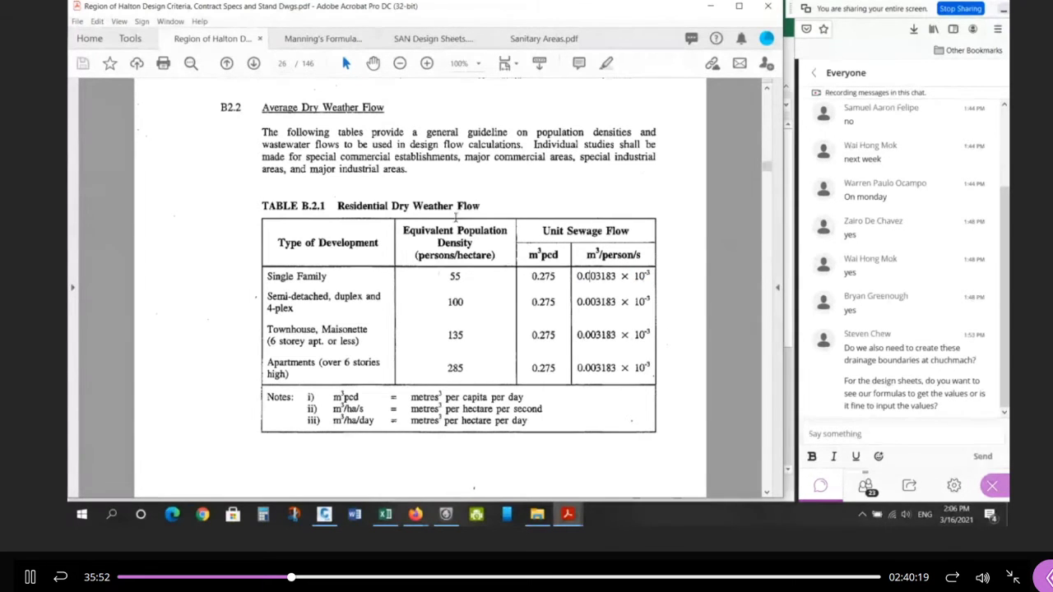
left_click(384, 521)
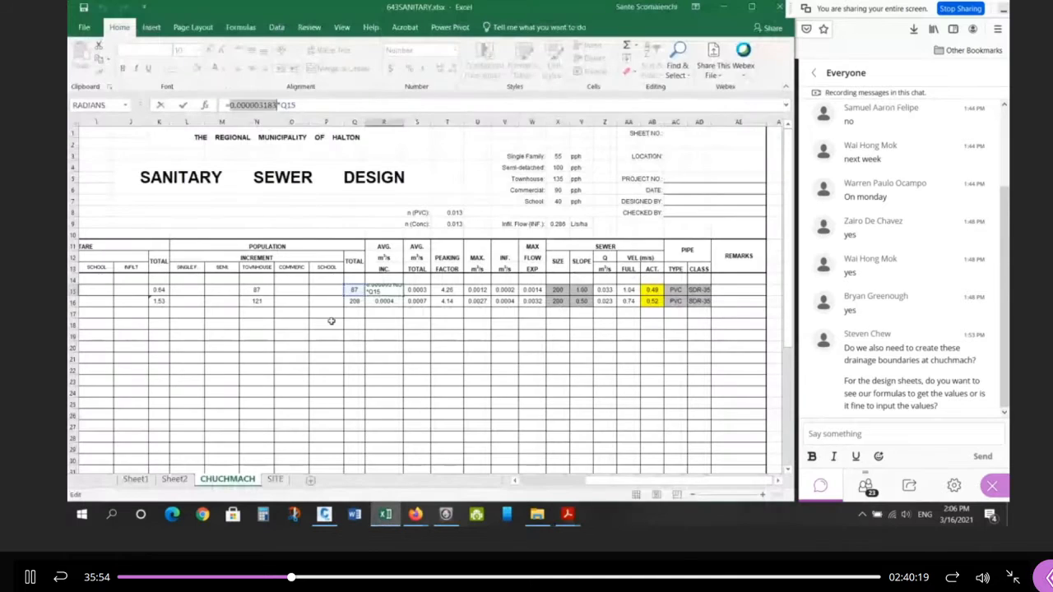
Compare the average incremental flow formula in R15 with the total population formula in Q15.
left_click(393, 290)
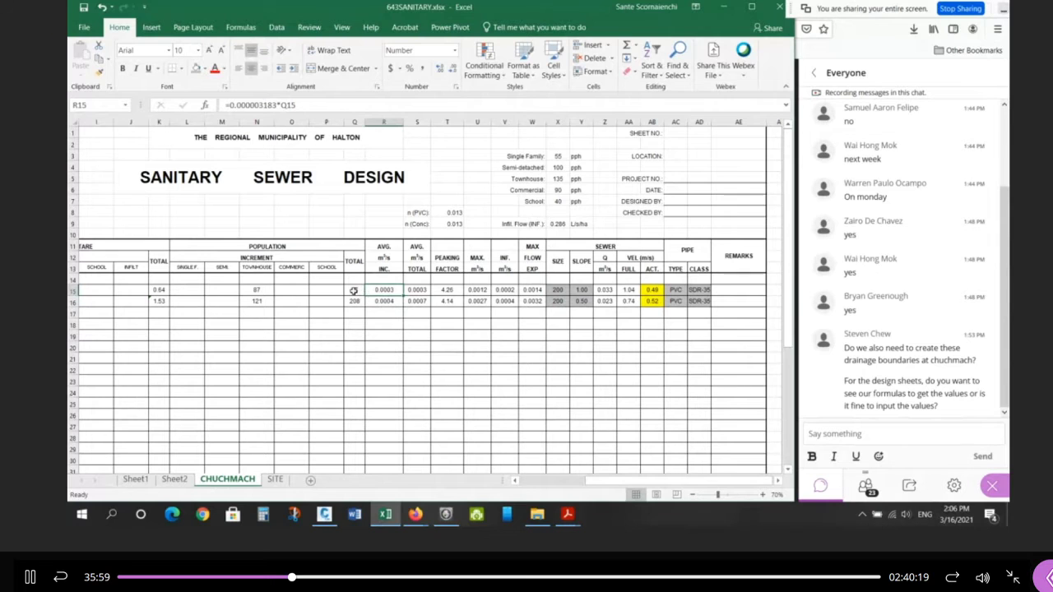
left_click(355, 291)
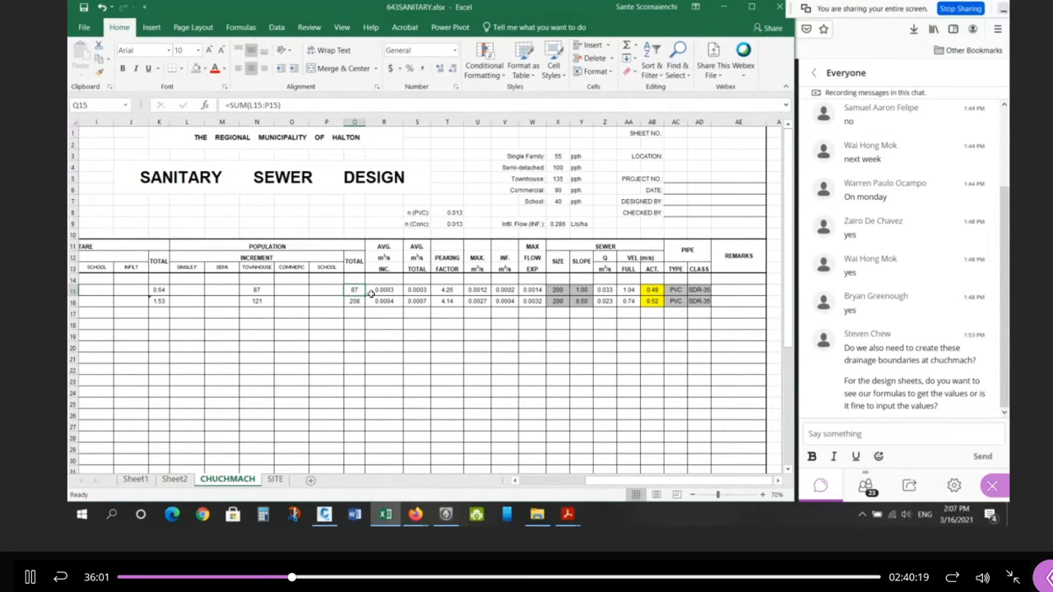
left_click(386, 292)
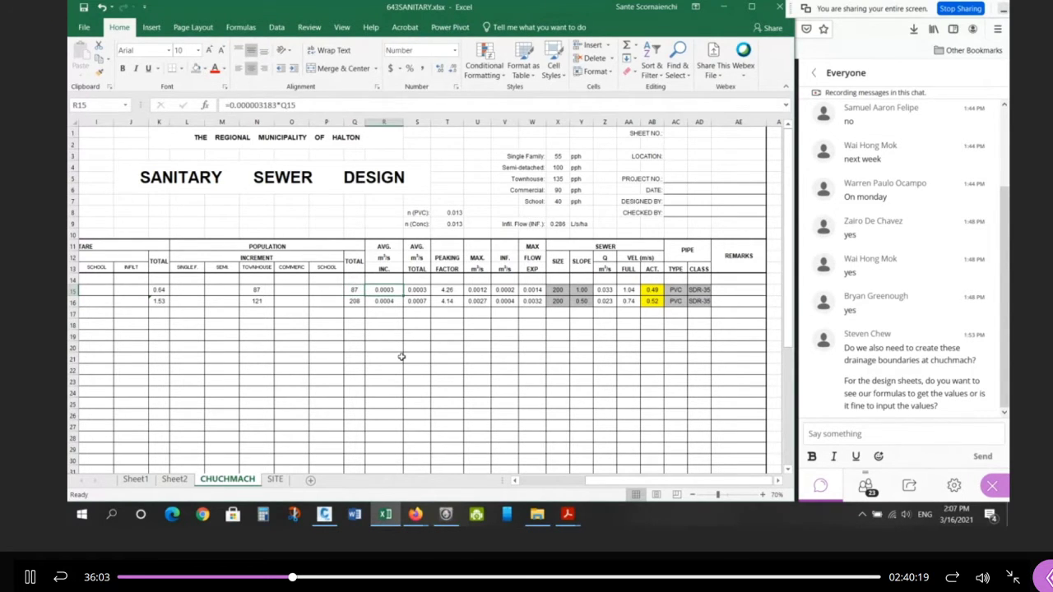
left_click(353, 290)
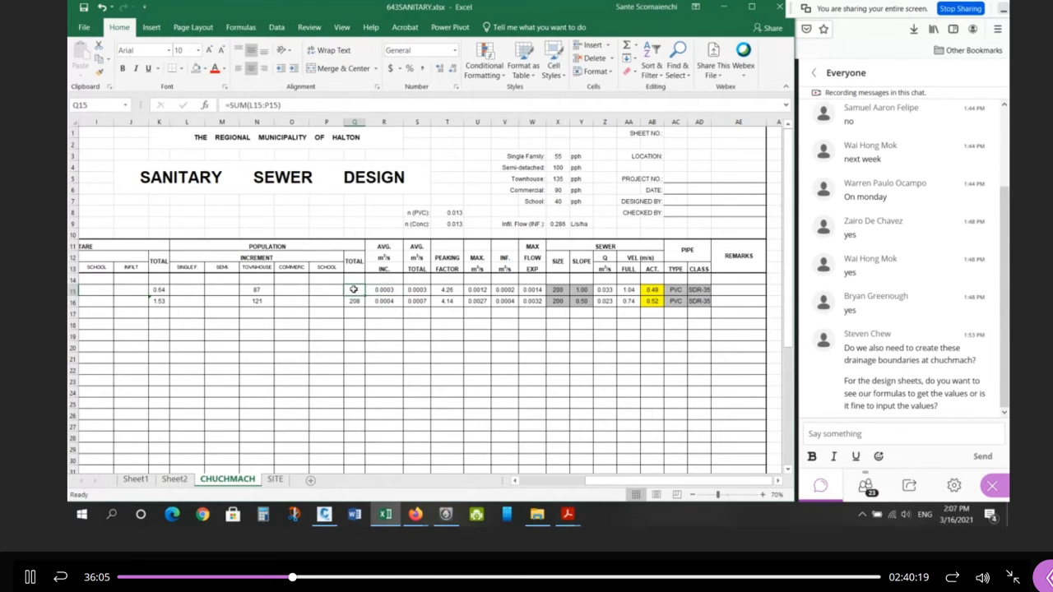
left_click(393, 293)
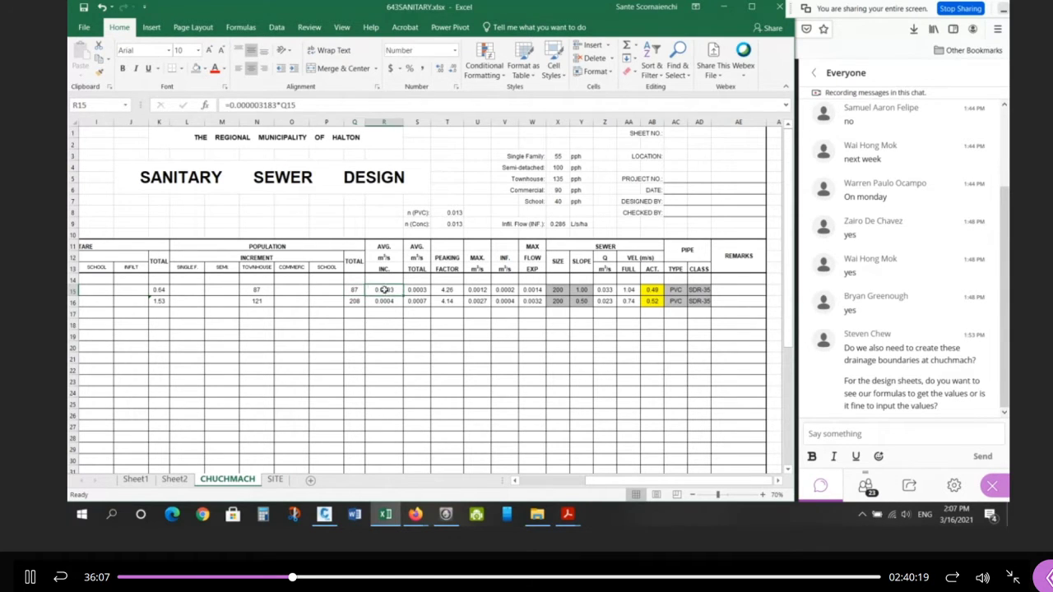
Highlight the constant 0.000003183 and the Q15 reference in the R15 formula, then leave the formula unedited.
left_click(264, 104)
left_click_drag(263, 105, 234, 105)
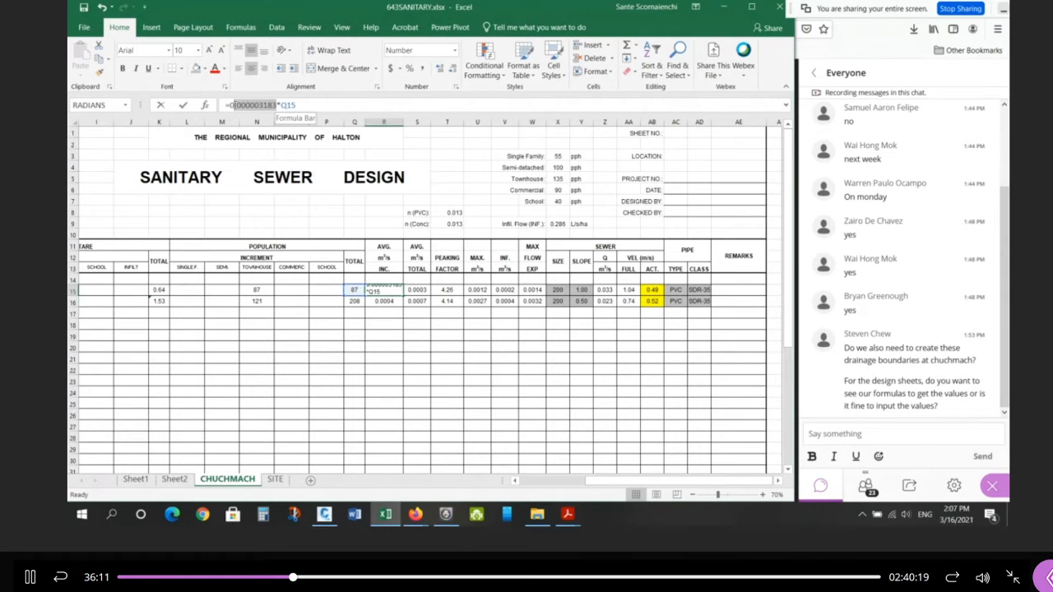
double_click(288, 105)
left_click(431, 380)
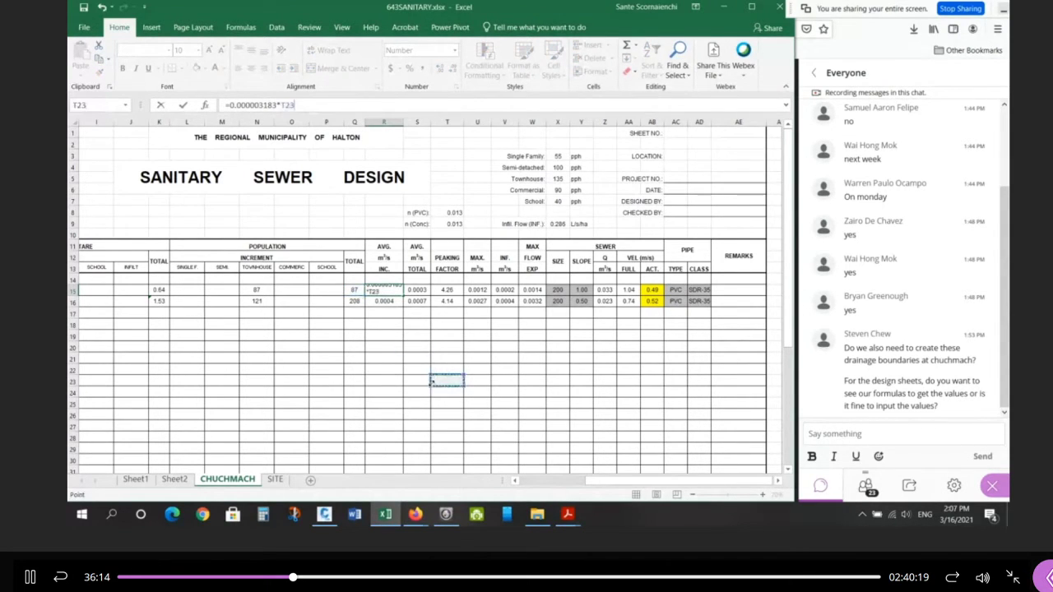
key("Escape")
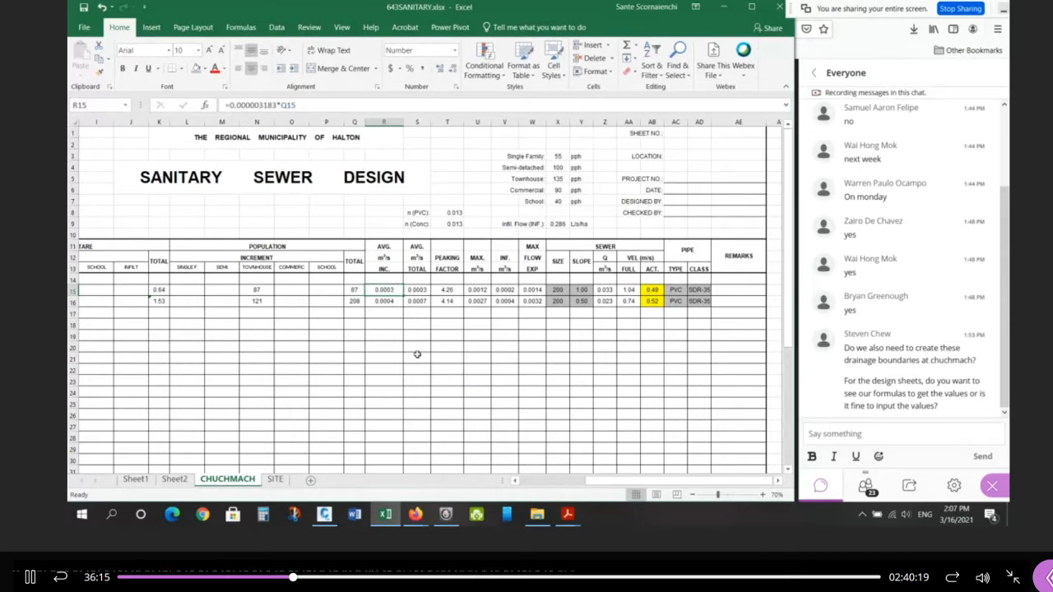
Trace the R16 incremental flow formula against total Q16 and townhouse population N16, highlighting its constant without editing it.
left_click(386, 302)
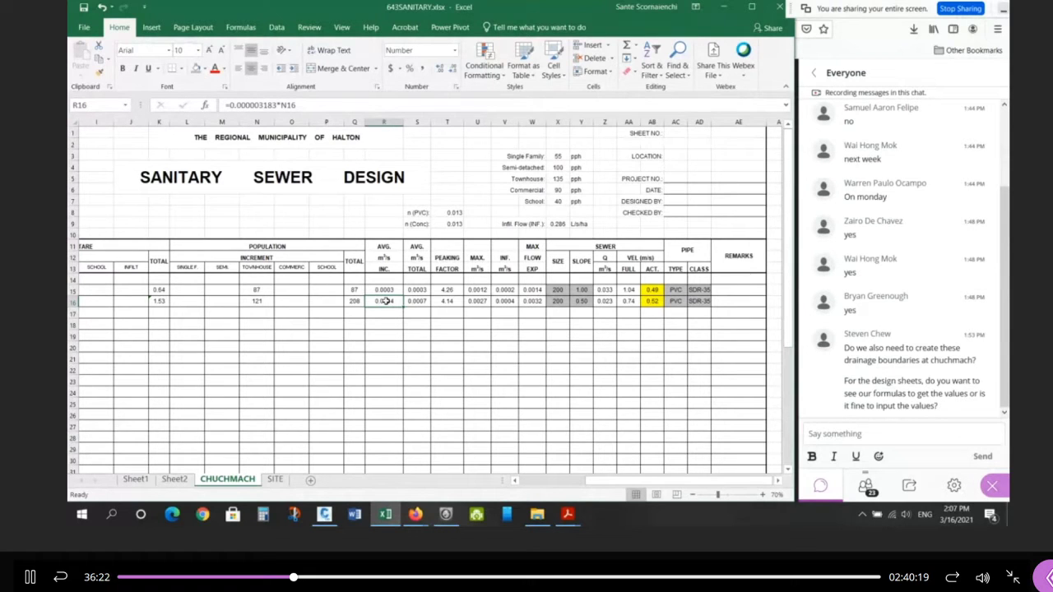
left_click(355, 301)
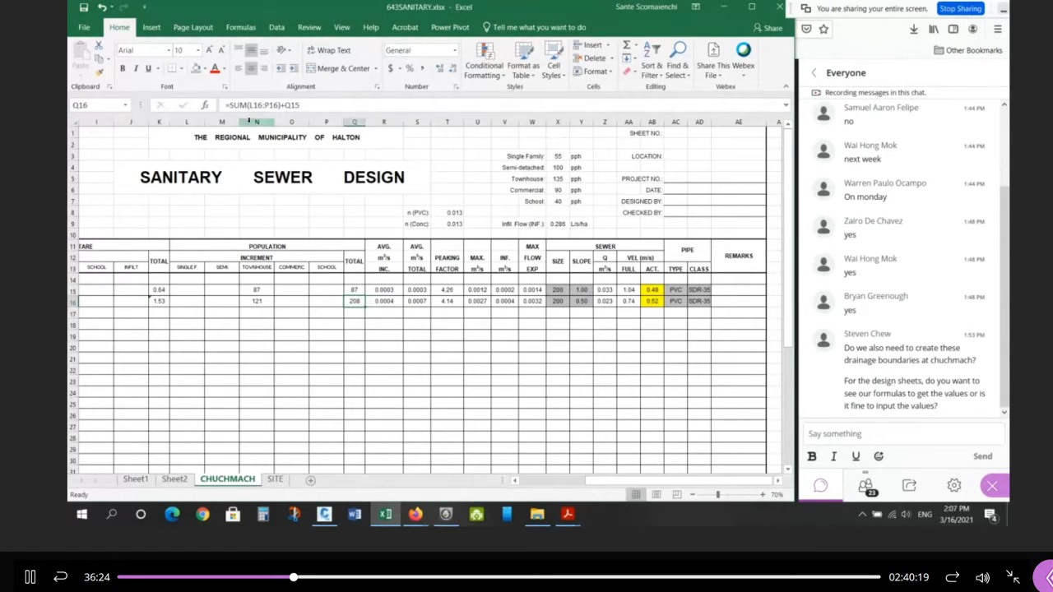
left_click(383, 302)
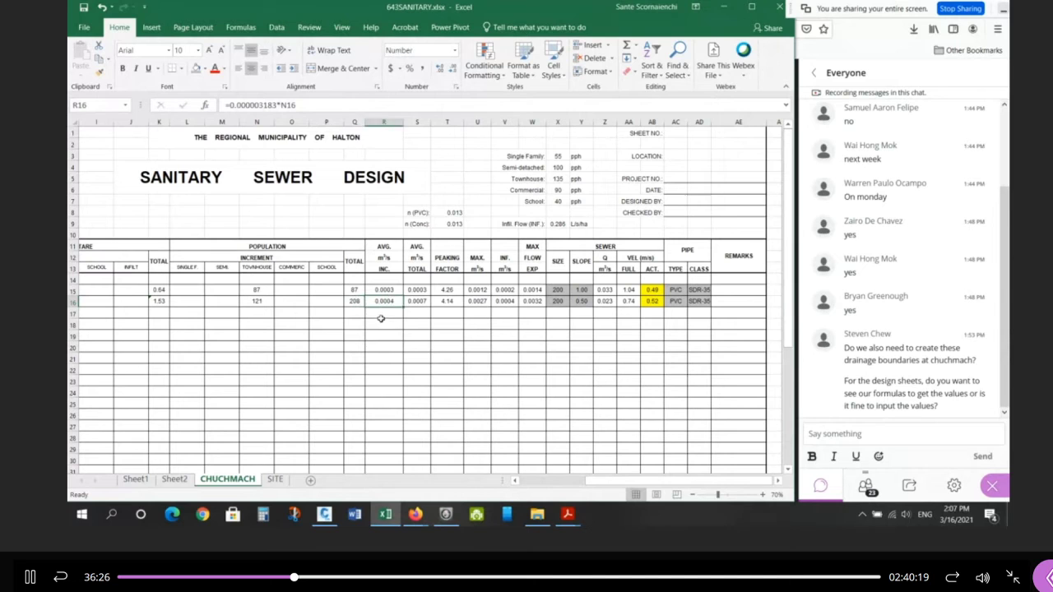
key("Left")
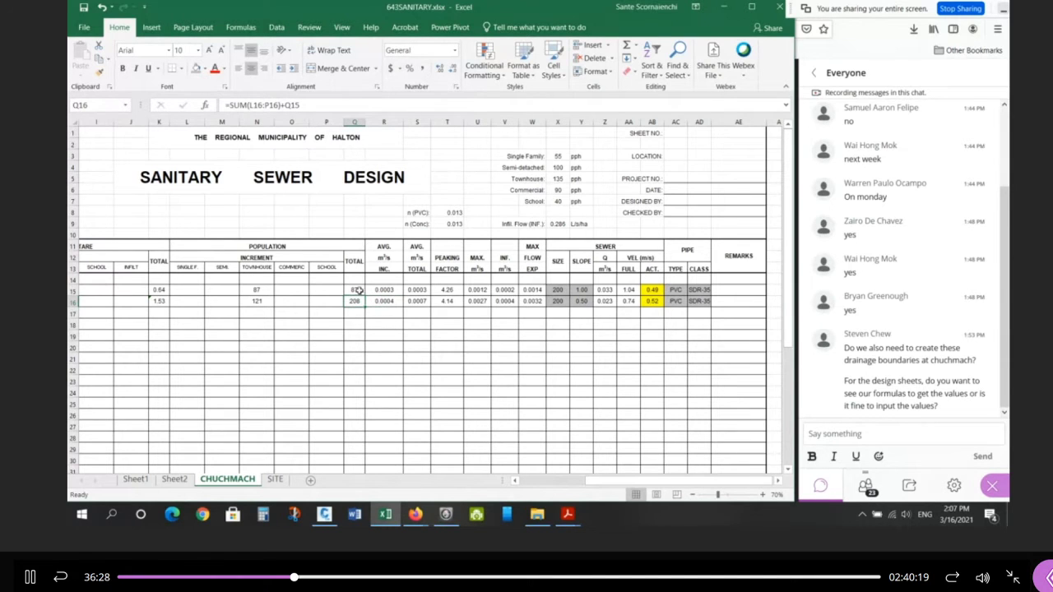
left_click(267, 301)
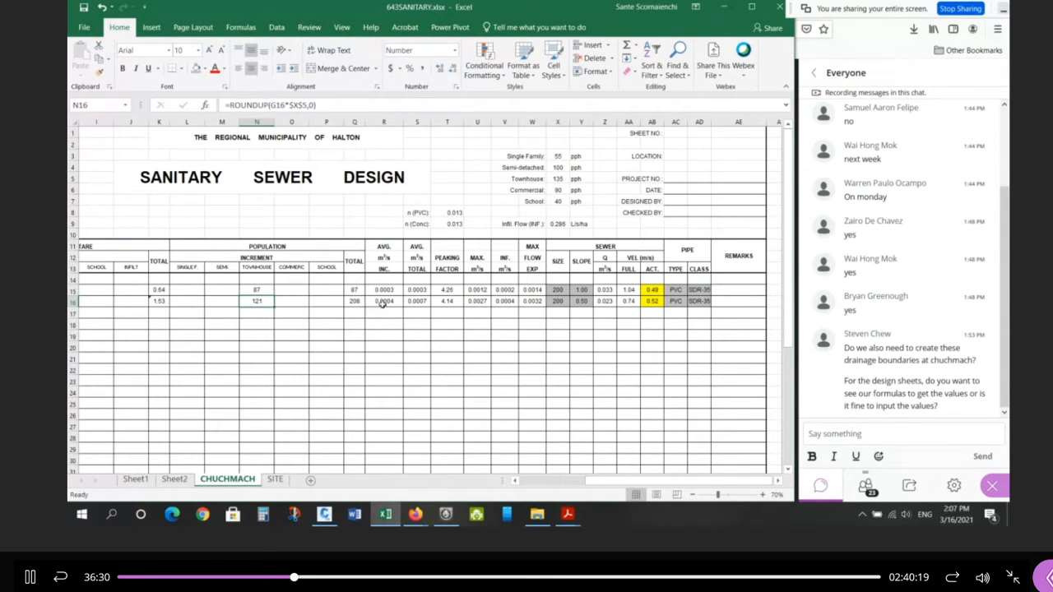
left_click(383, 302)
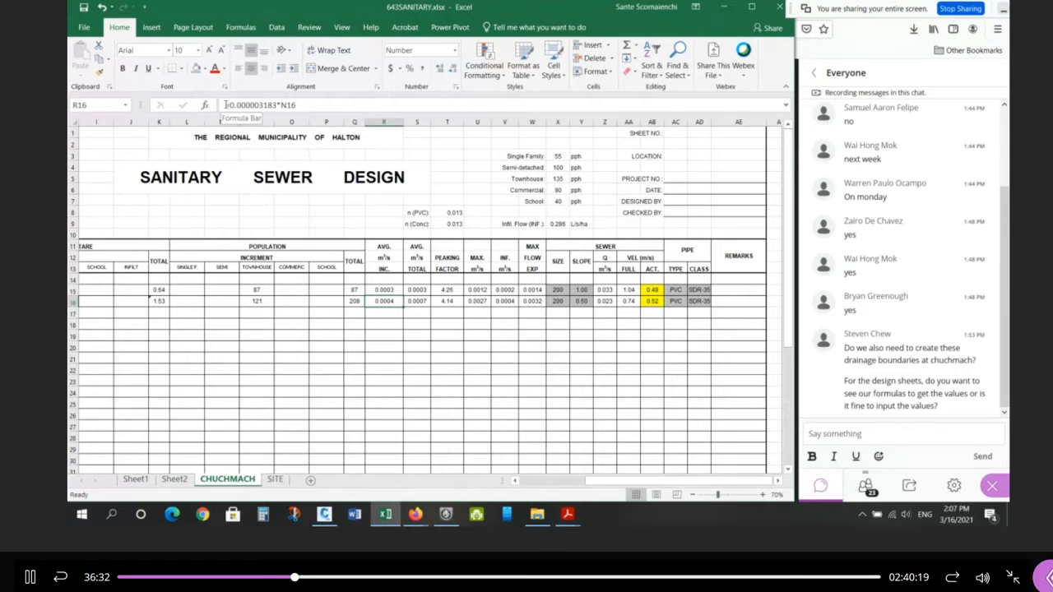
left_click_drag(227, 105, 272, 107)
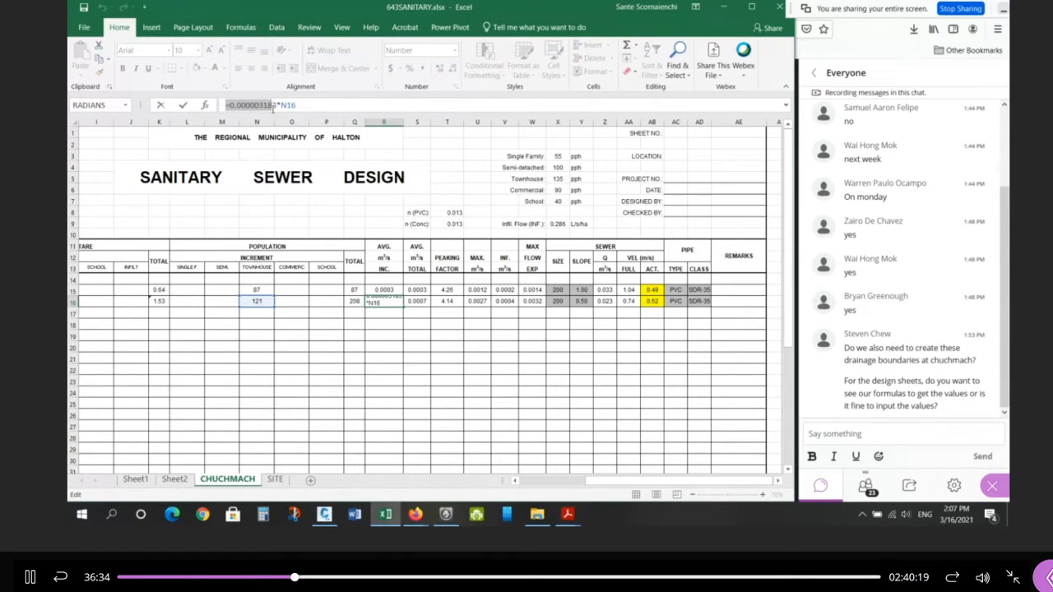
key("Escape")
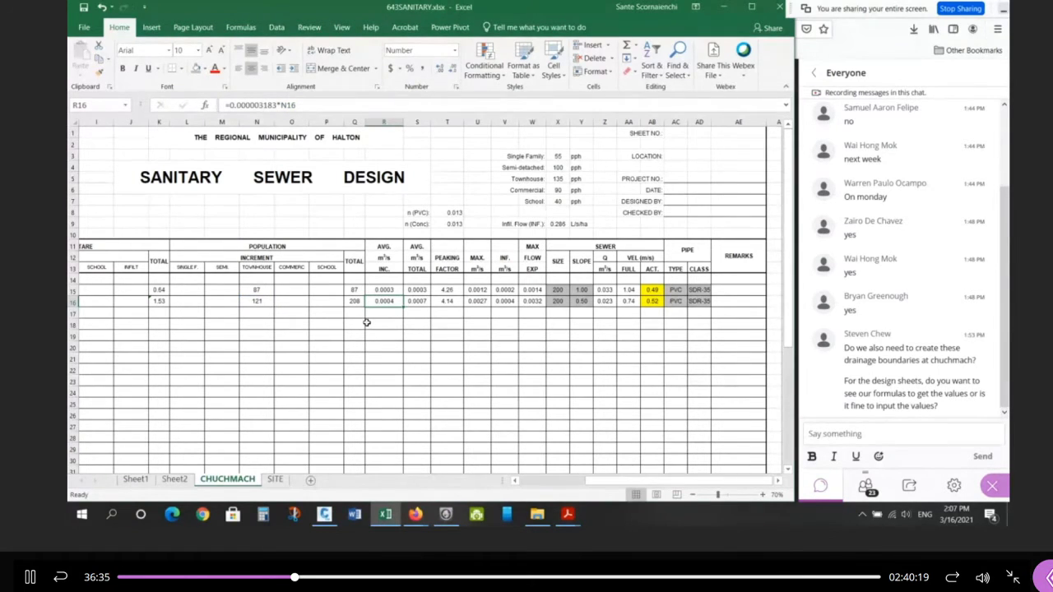
Recheck the population reference in the R16 formula against total Q16, and select the incremental flows R15:R16 for comparison.
double_click(393, 302)
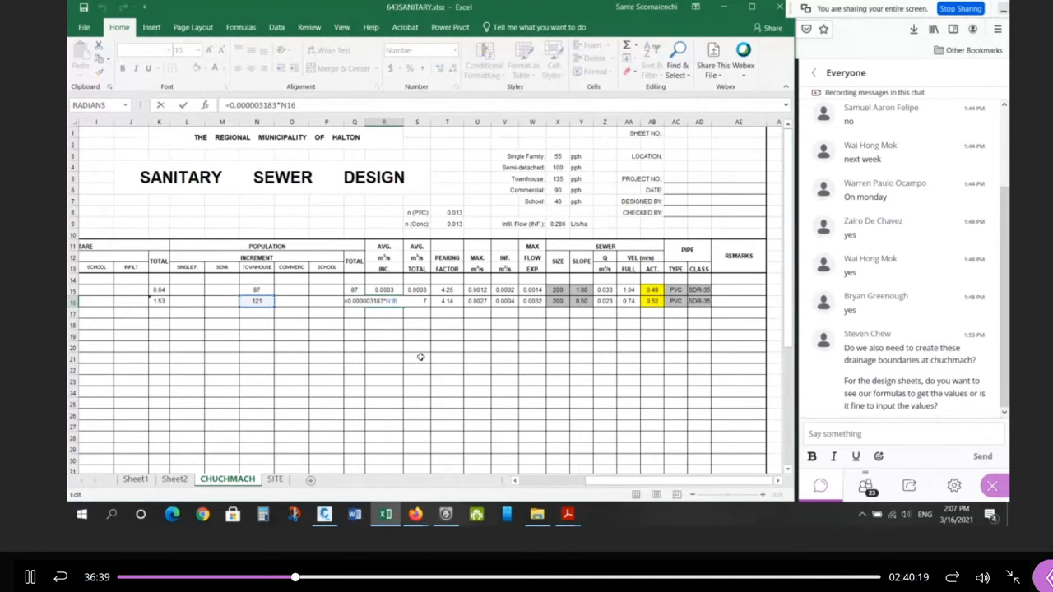
key("Return")
left_click(355, 301)
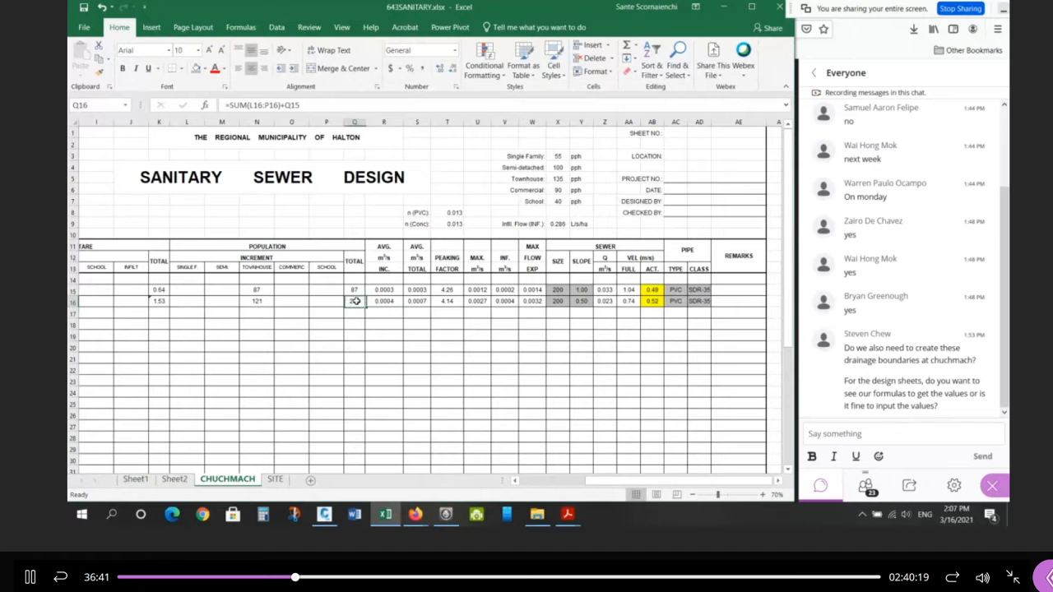
left_click(376, 303)
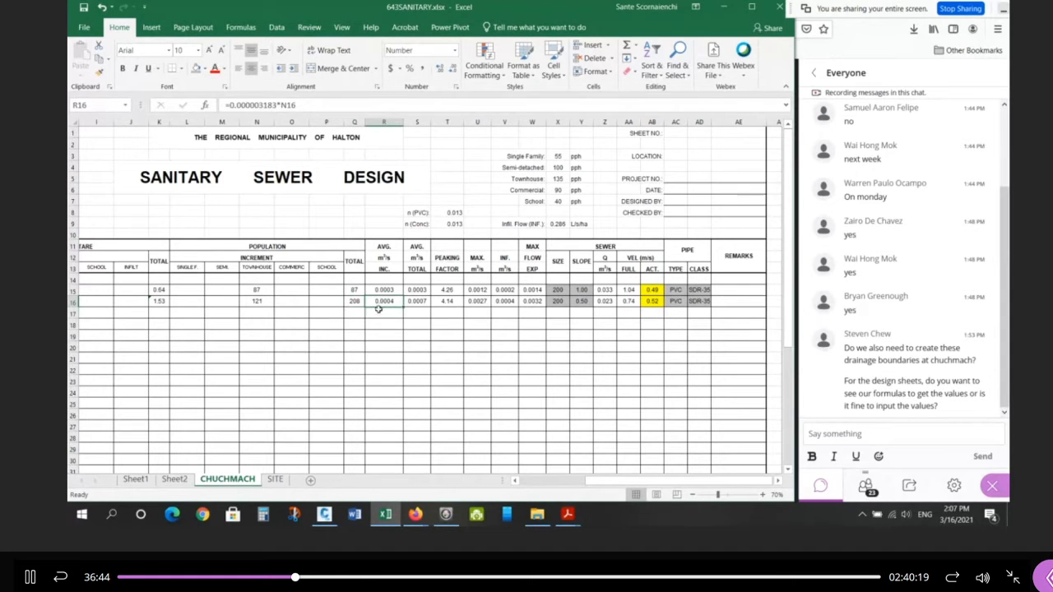
left_click_drag(390, 291, 393, 304)
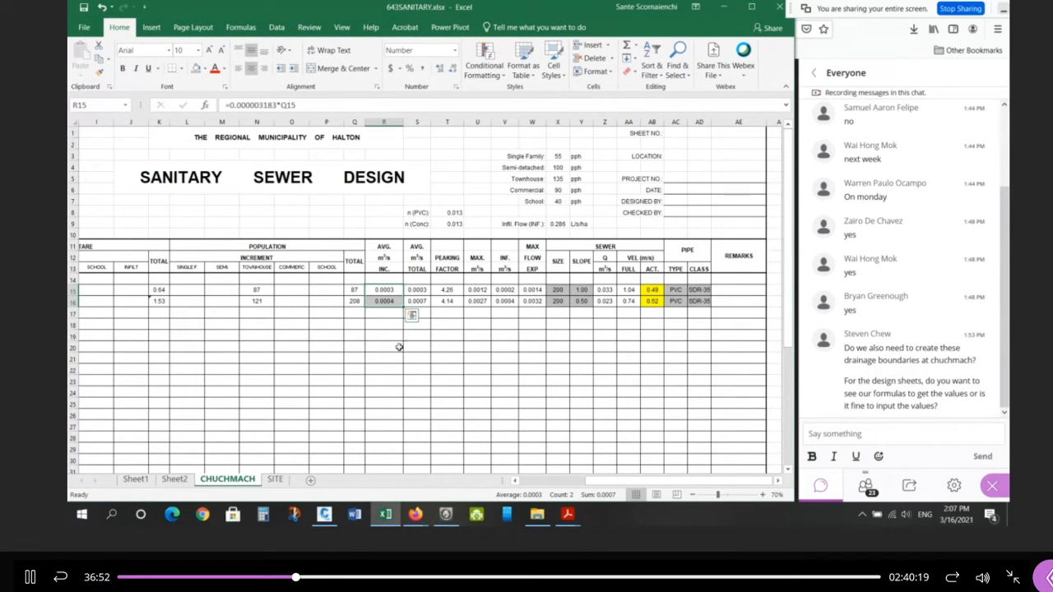
left_click(434, 346)
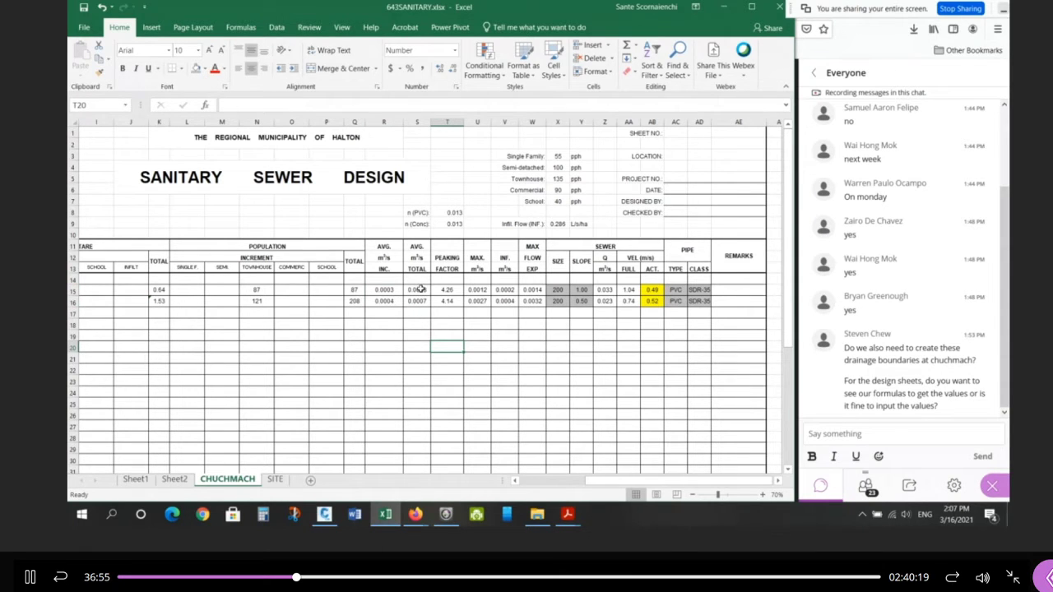
Inspect the average total flow formulas in S15 and S16 against the incremental flows in R15 and R16.
left_click(420, 289)
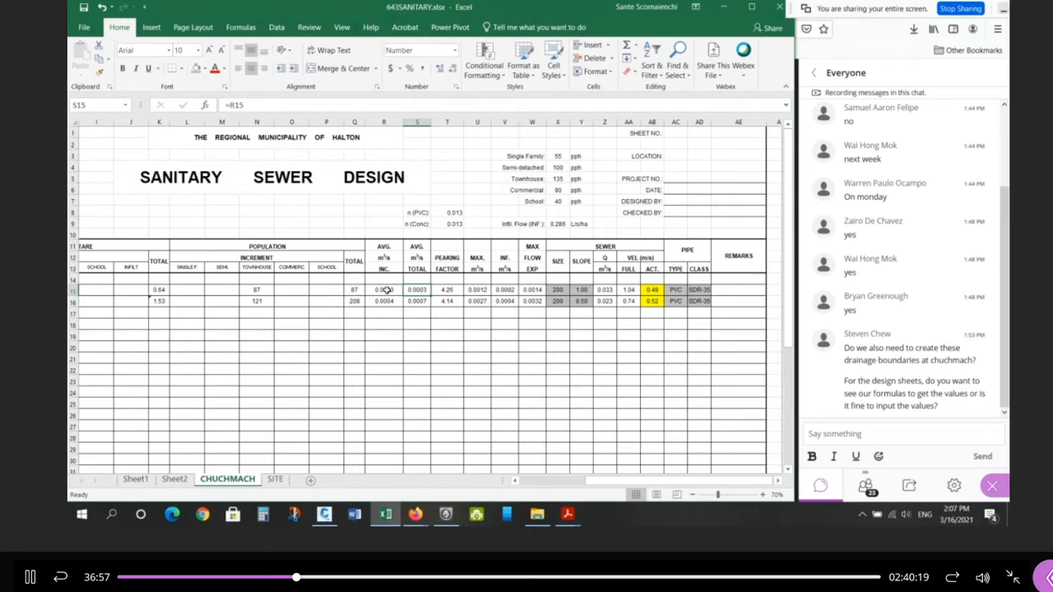
left_click(386, 290)
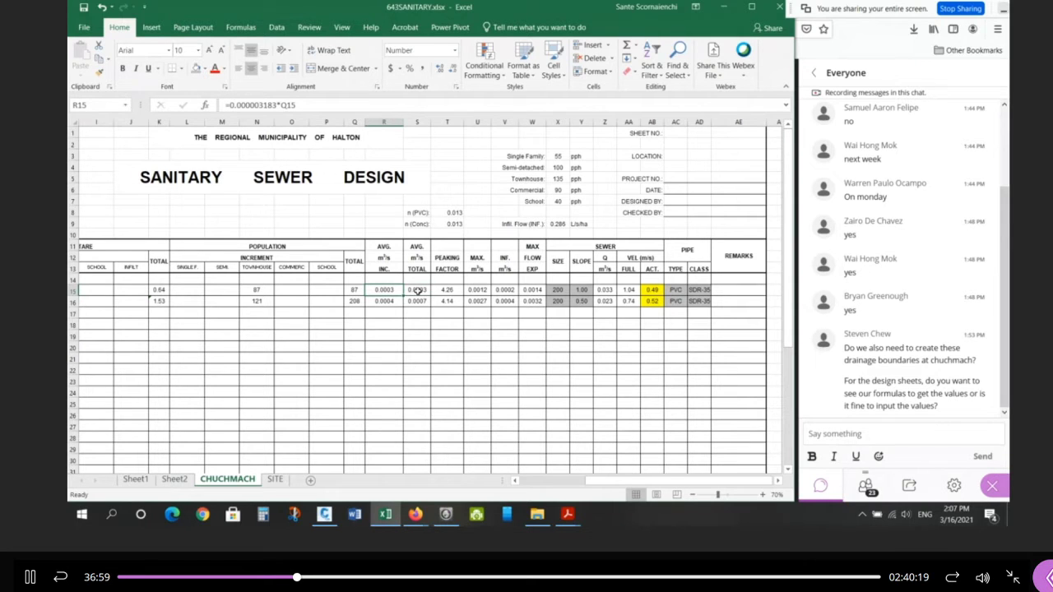
left_click(408, 289)
left_click(392, 302)
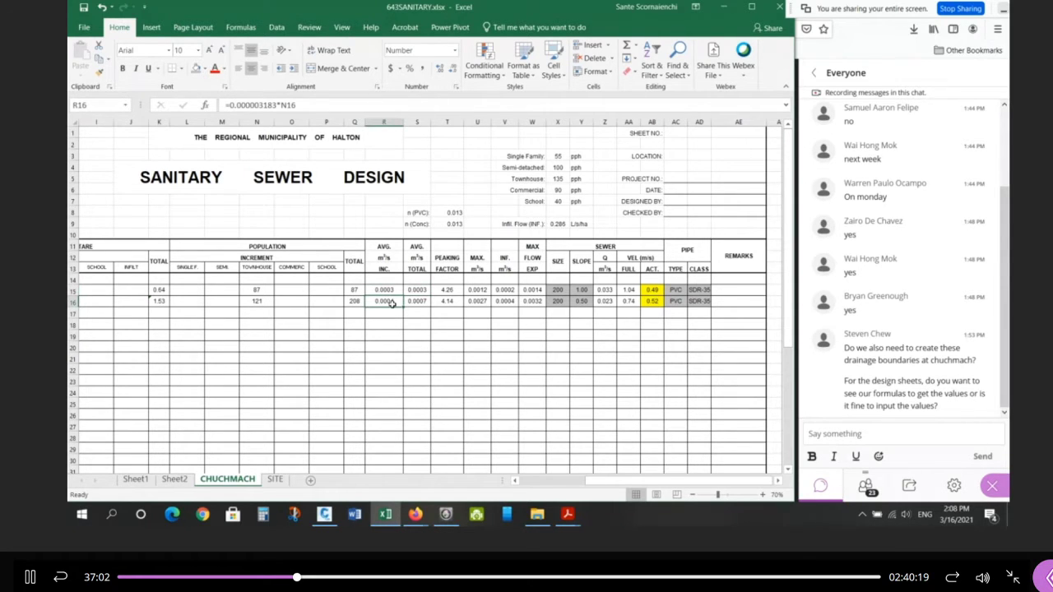
left_click(416, 301)
type("=R16+S15")
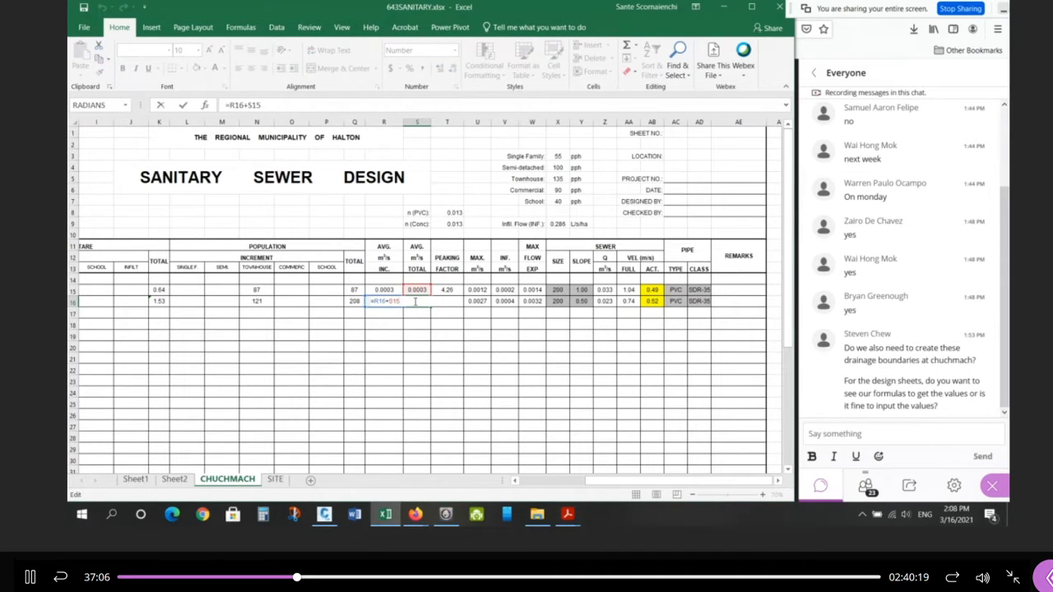
key("Return")
left_click(416, 290)
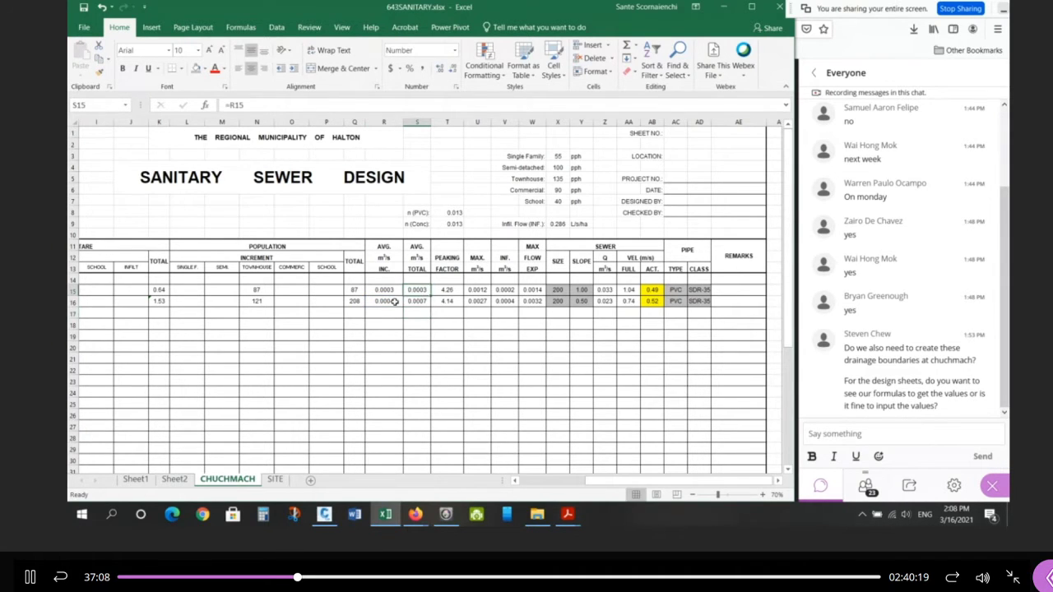
Check the average flow values for the highlighted rows in SAN Design Sheets.pdf, then return to the Excel sheet.
left_click(395, 302)
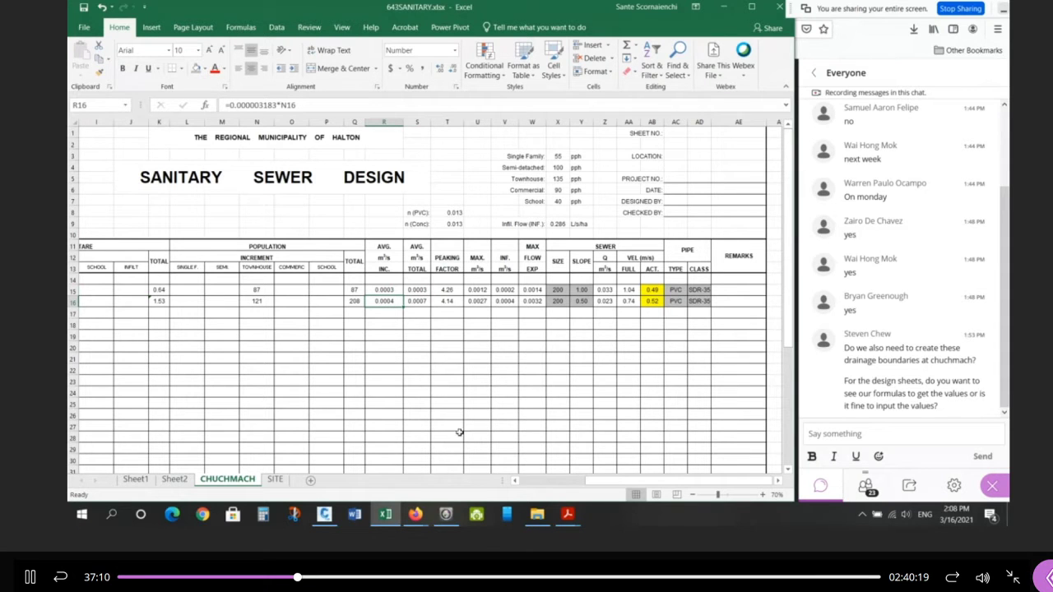
mouse_move(574, 515)
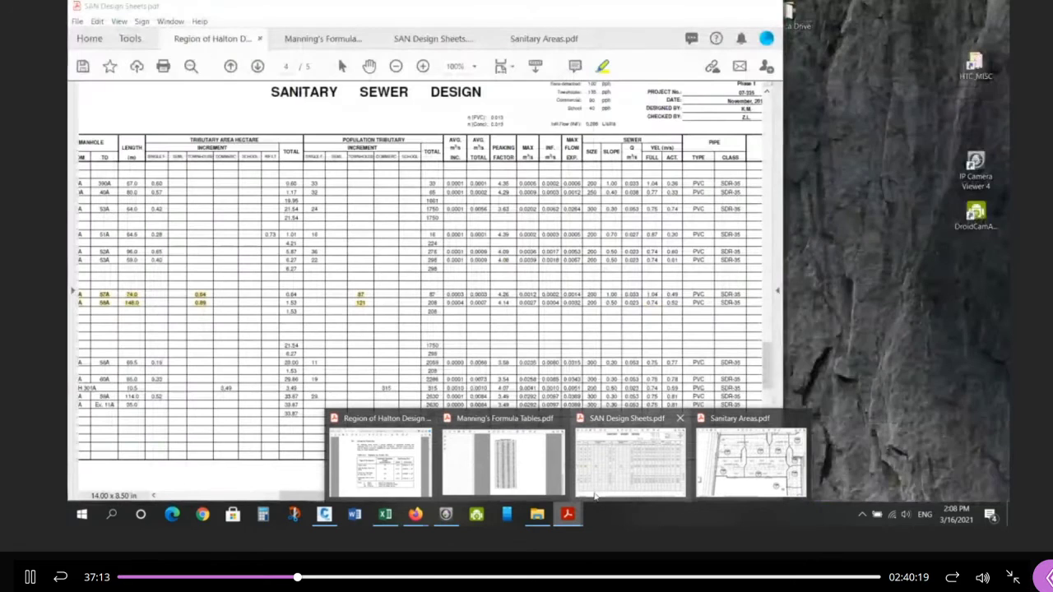
left_click(599, 494)
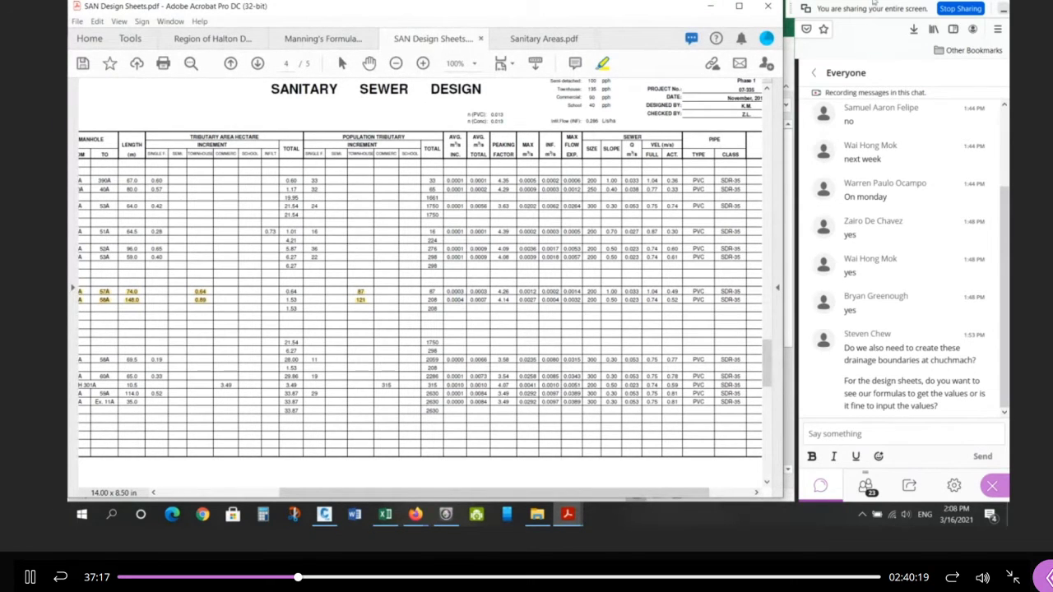
left_click(700, 8)
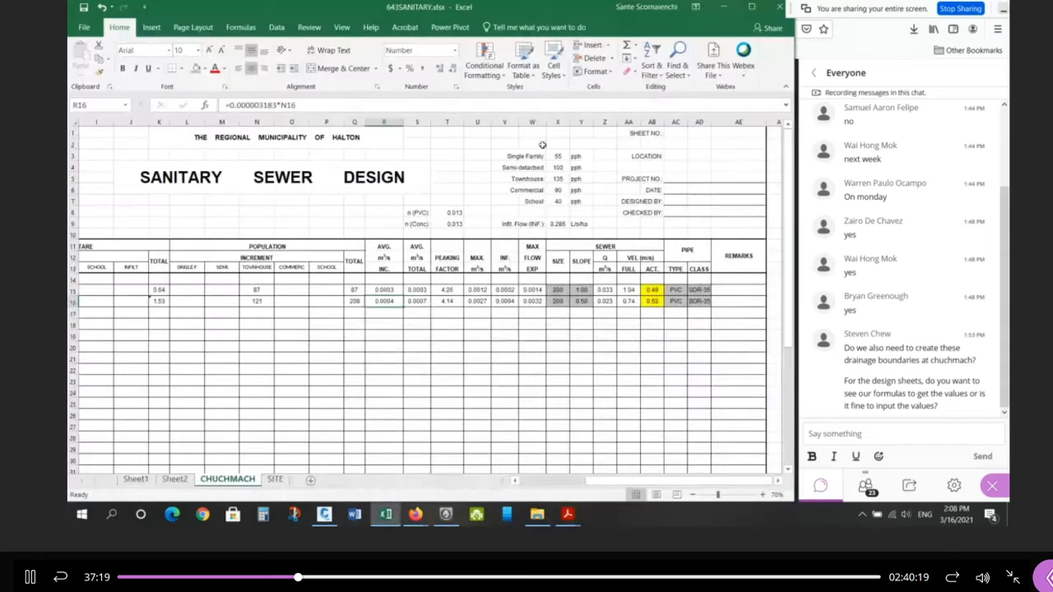
Review the N16 reference in the R16 flow formula and the townhouse population formula in N16.
double_click(391, 302)
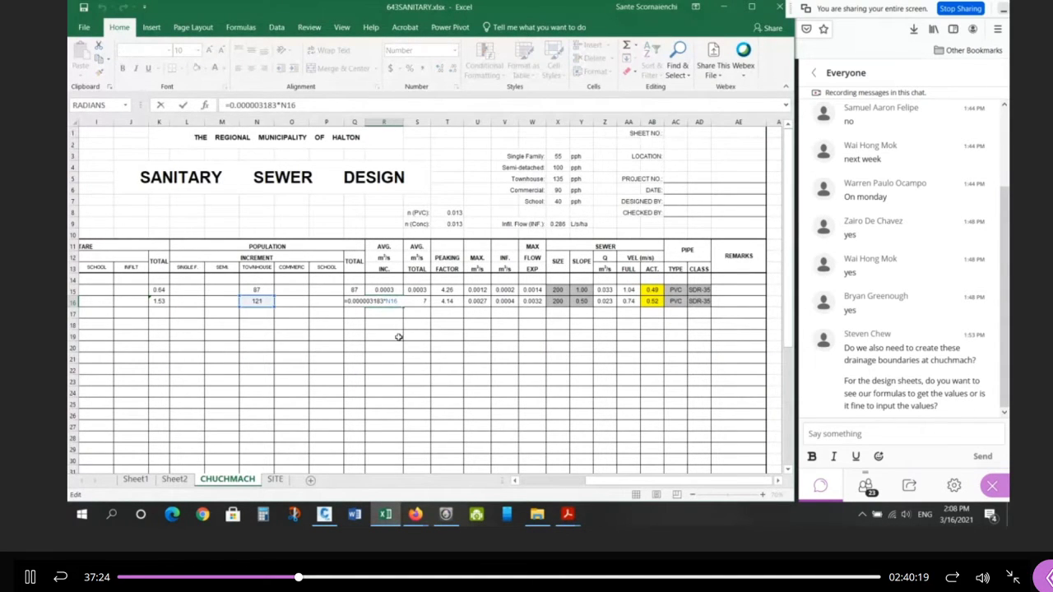
key("Return")
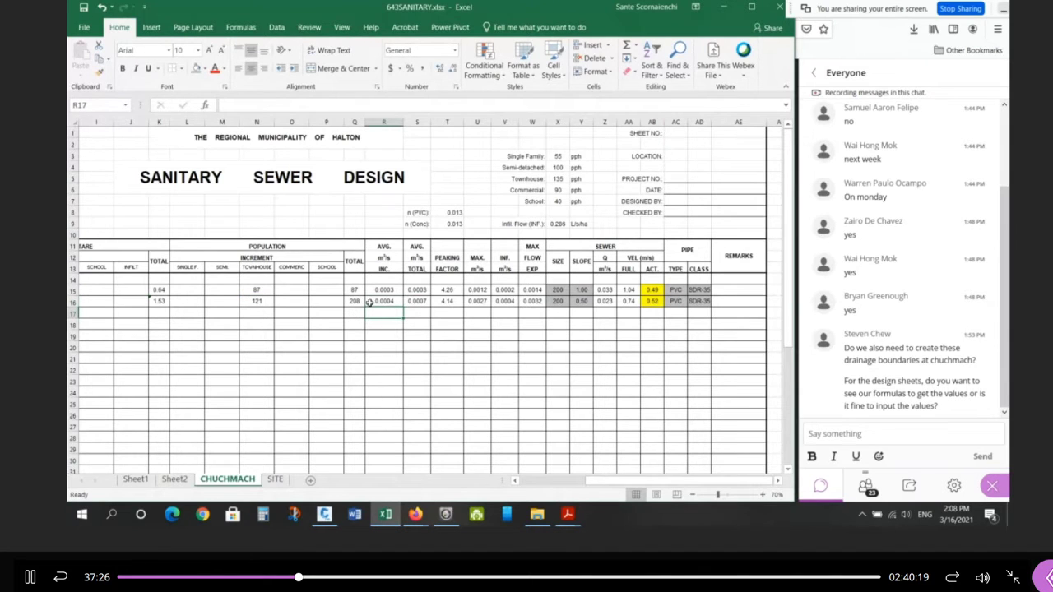
left_click(257, 299)
left_click(391, 301)
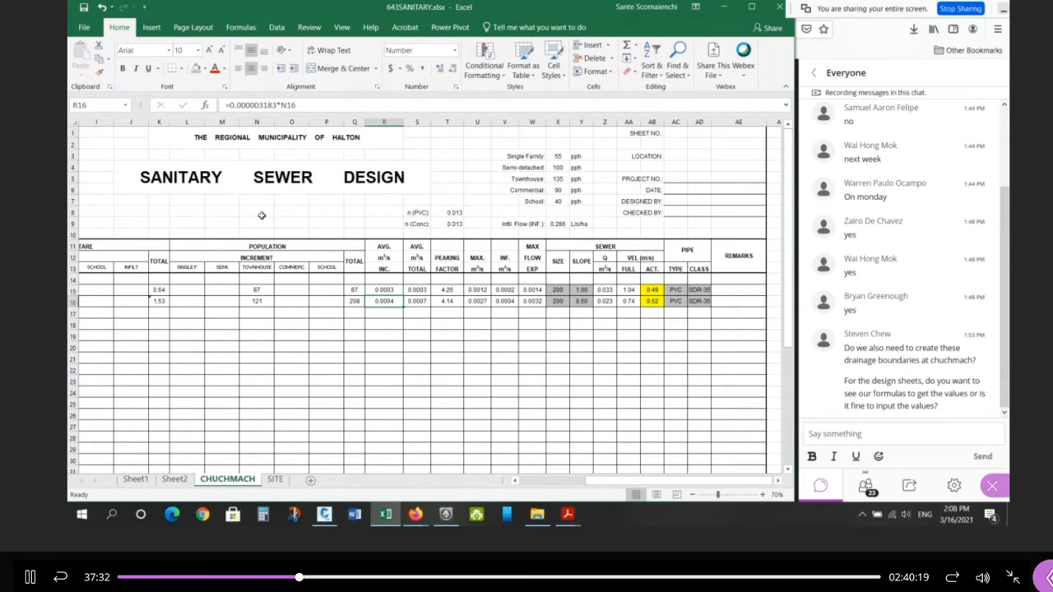
left_click(261, 301)
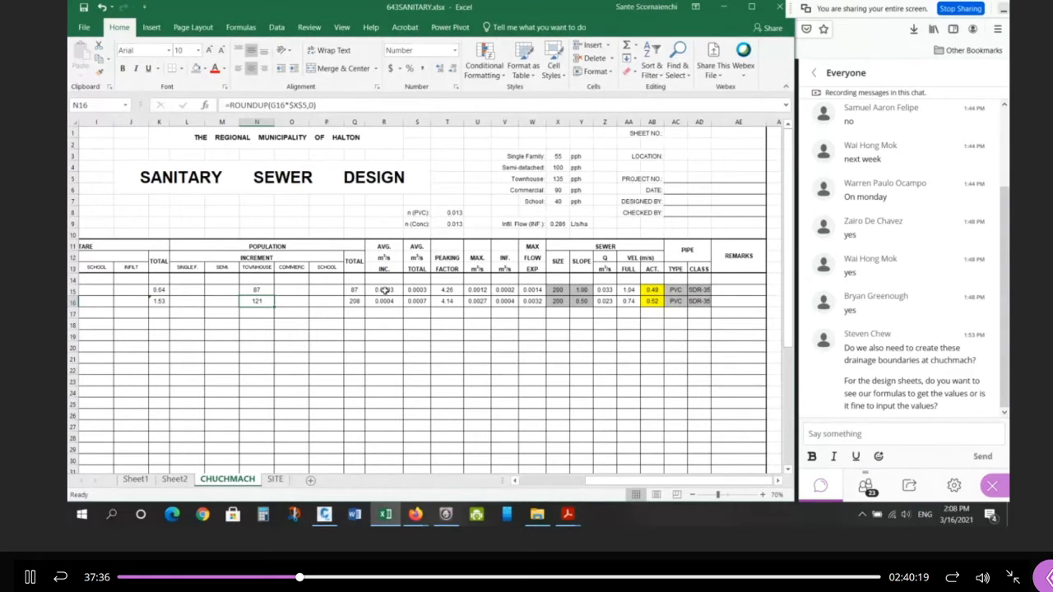
left_click(384, 290)
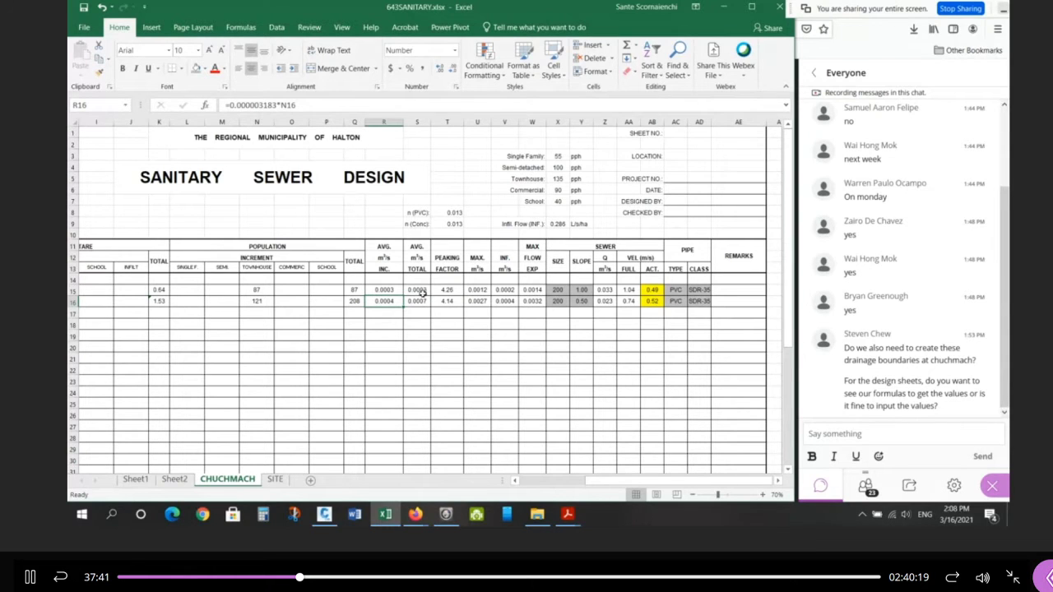
Trace the average total flow formula in S16 back to incremental flow R16 and the preceding total S15.
left_click(394, 289)
left_click(393, 300)
left_click(417, 301)
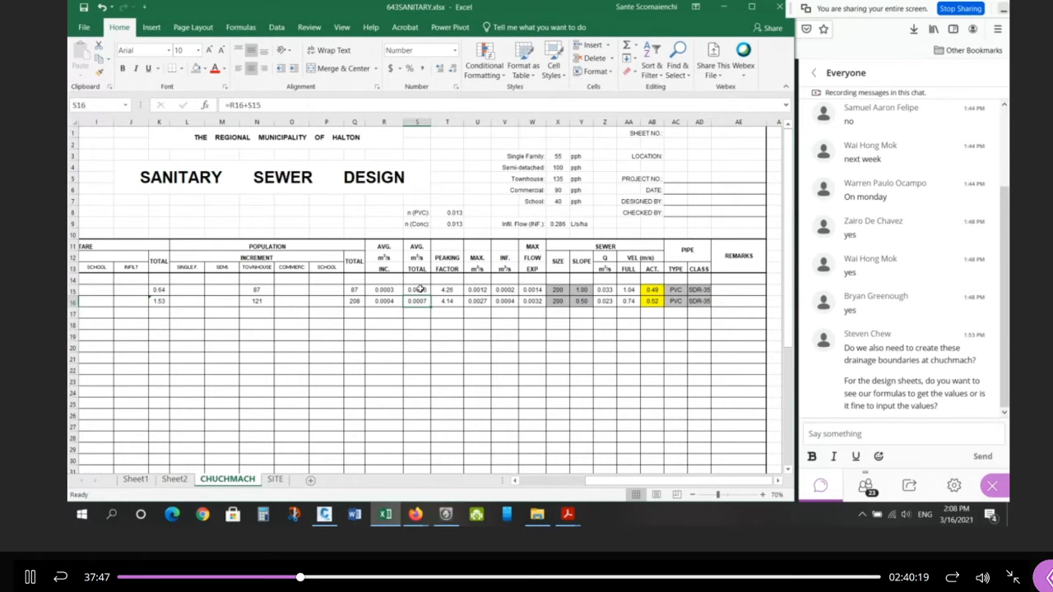
left_click(390, 302)
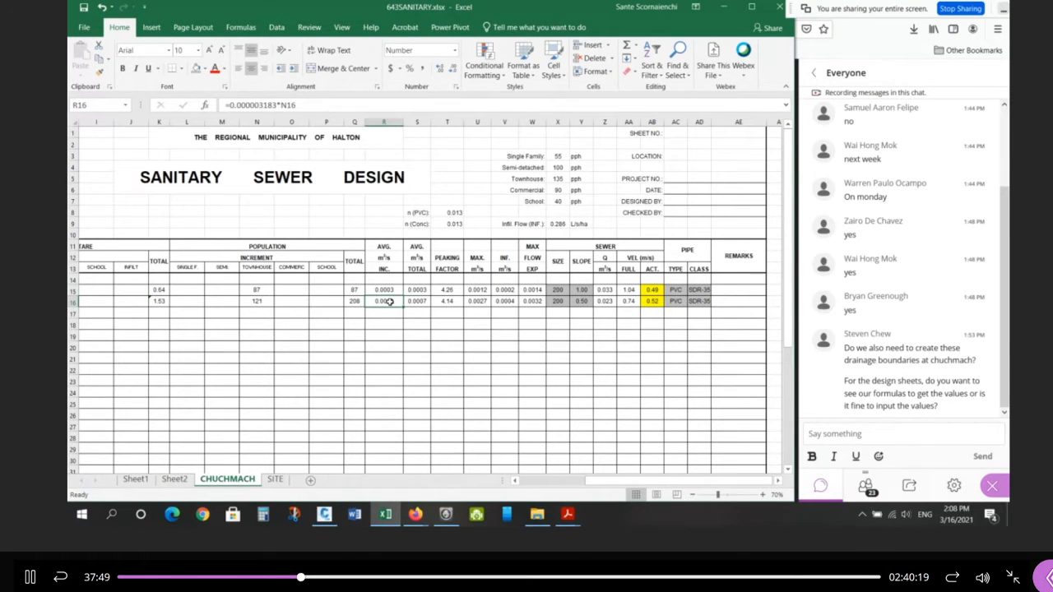
left_click(418, 302)
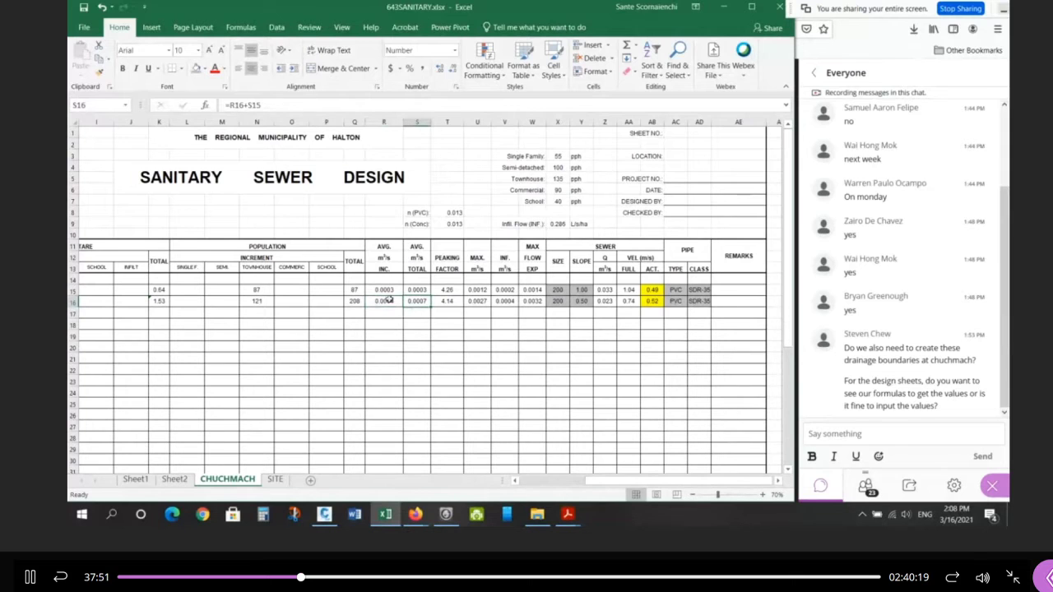
double_click(413, 302)
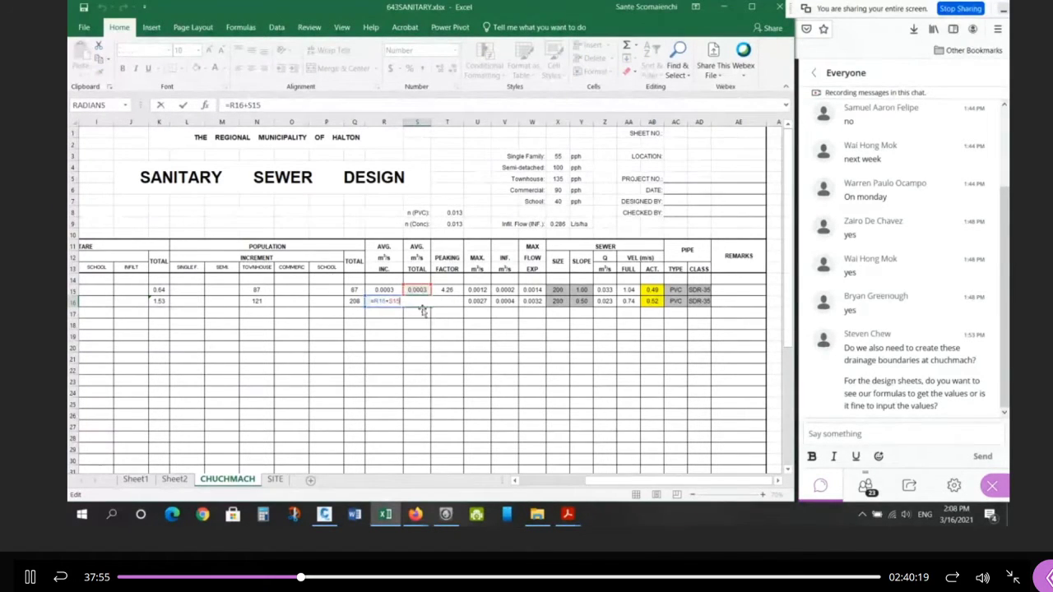
key("Return")
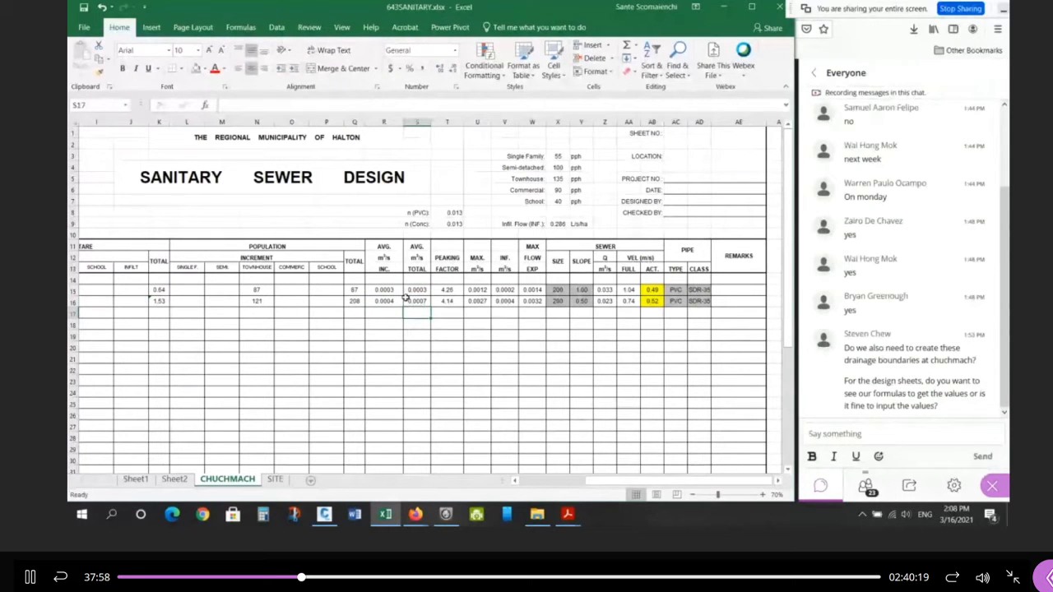
left_click(393, 301)
left_click(414, 301)
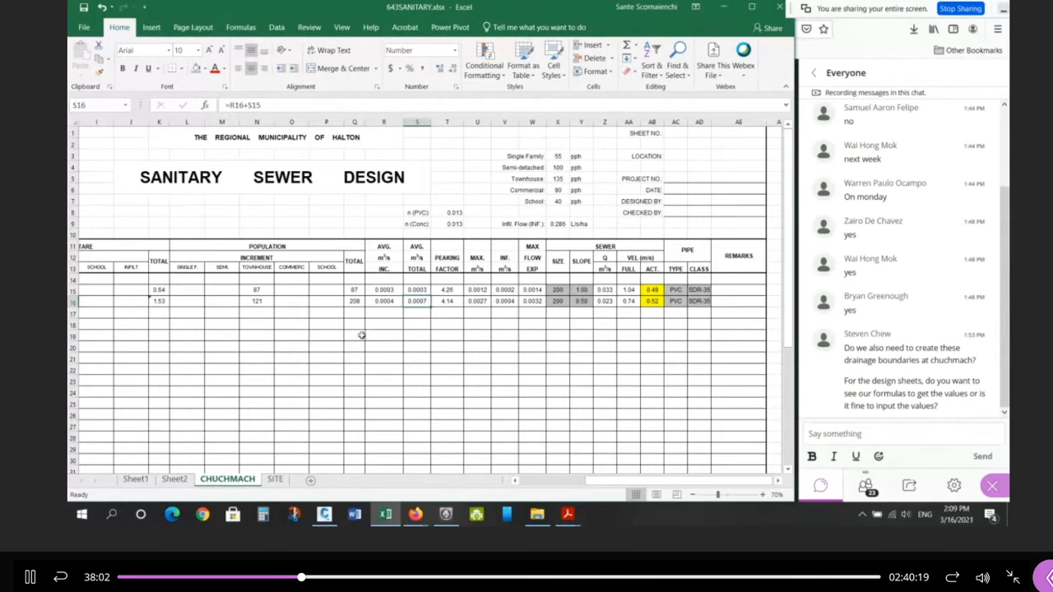
Compare the incremental flow formulas in R15 and R16 with the S16 total, examining the reference used in R16.
scroll(354, 327, "up", 2, "ctrl")
scroll(354, 326, "up", 1, "ctrl")
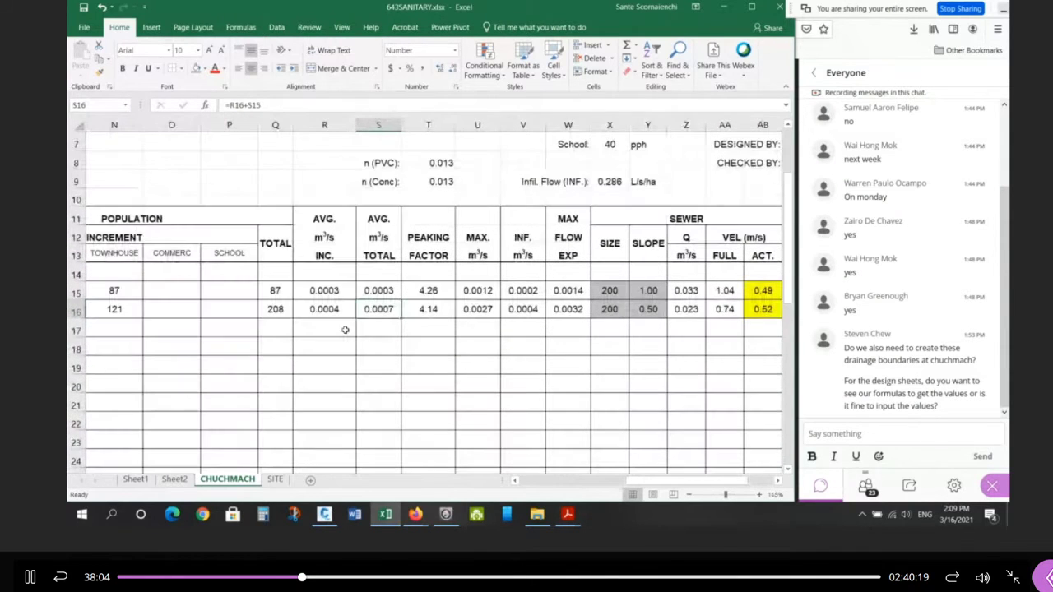
left_click(329, 292)
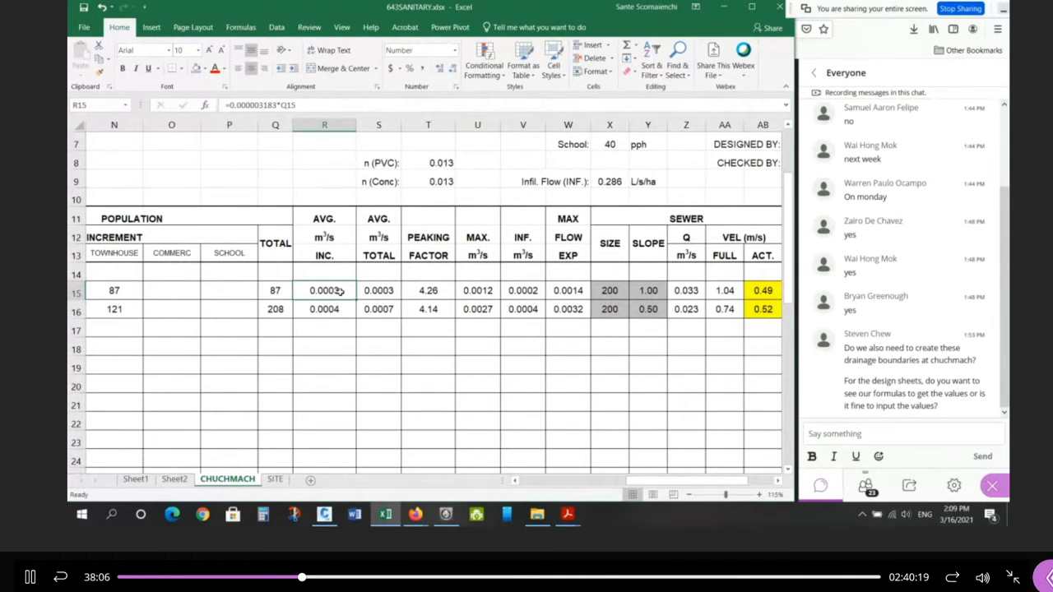
left_click(338, 310)
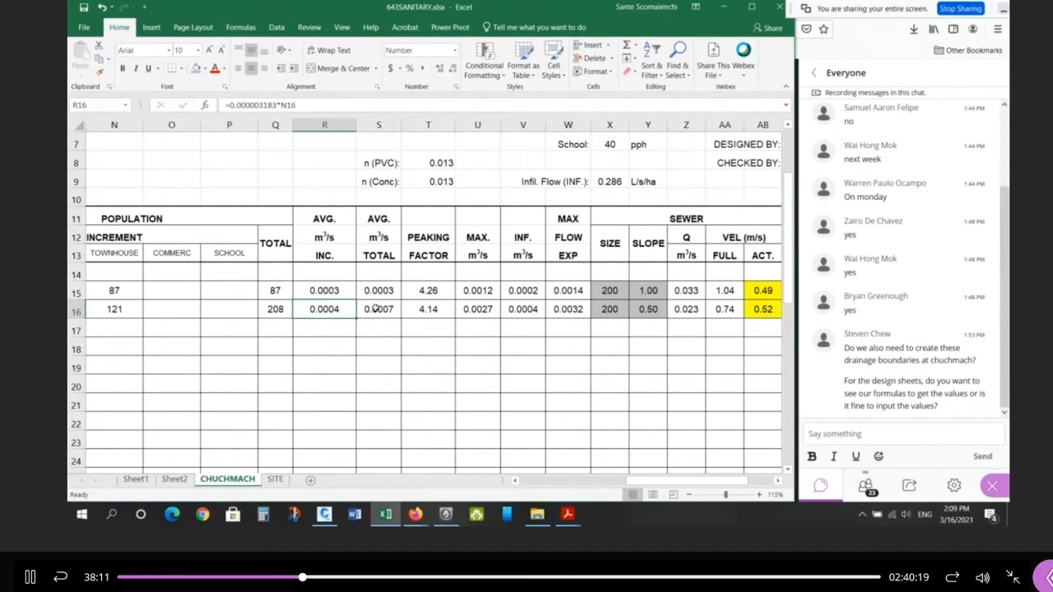
left_click(379, 309)
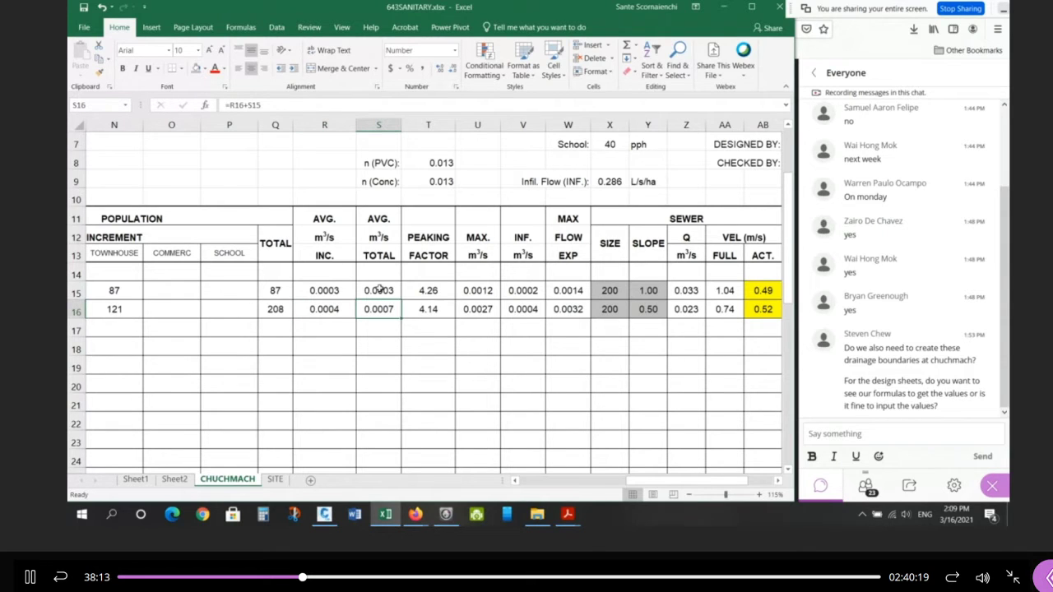
left_click(332, 308)
left_click(380, 309)
left_click(342, 308)
left_click_drag(275, 105, 230, 105)
key("Escape")
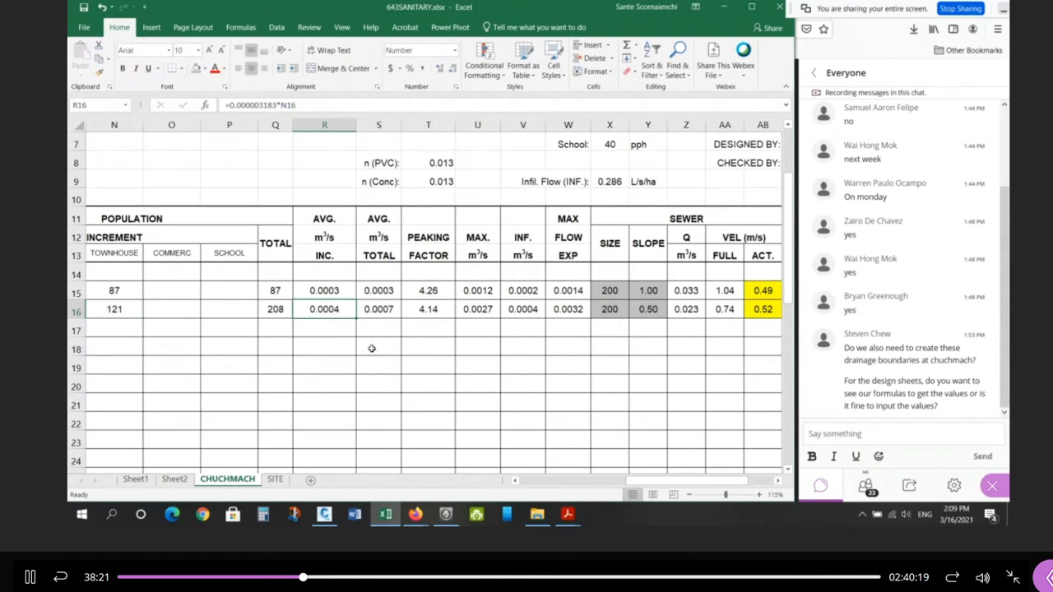
Copy the R16 flow formula into S19 as a check, referencing total population instead: =0.000003183*Q16.
left_click_drag(298, 105, 207, 104)
key("ctrl+c")
key("Return")
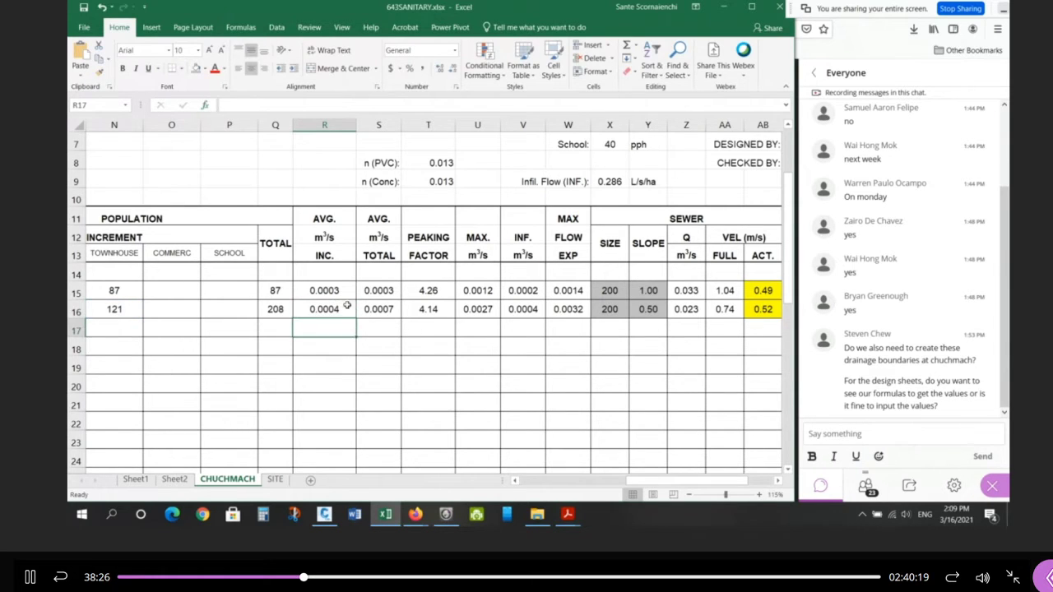
double_click(382, 368)
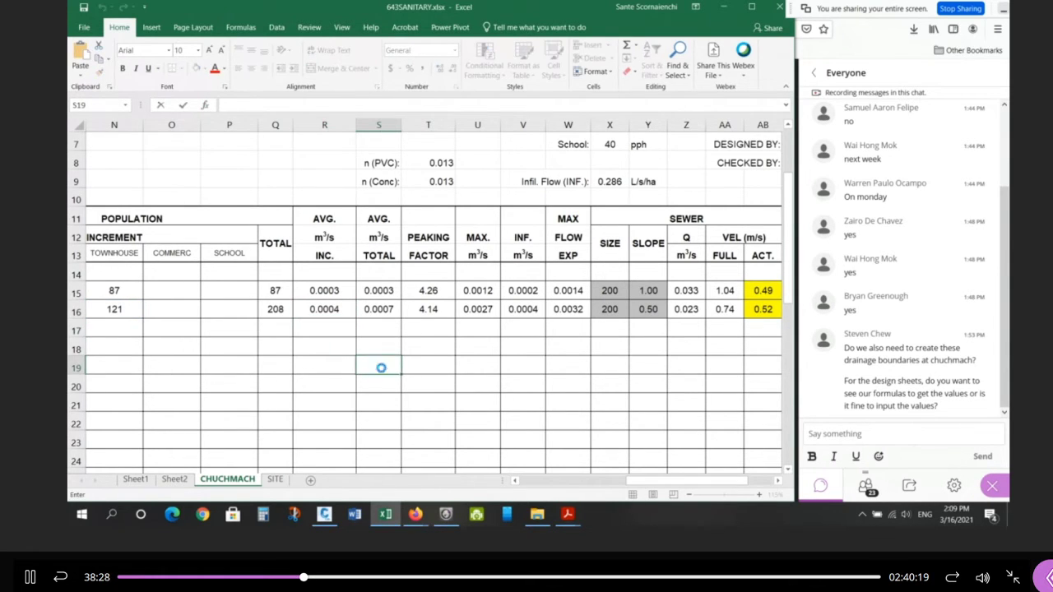
key("ctrl+v")
double_click(376, 364)
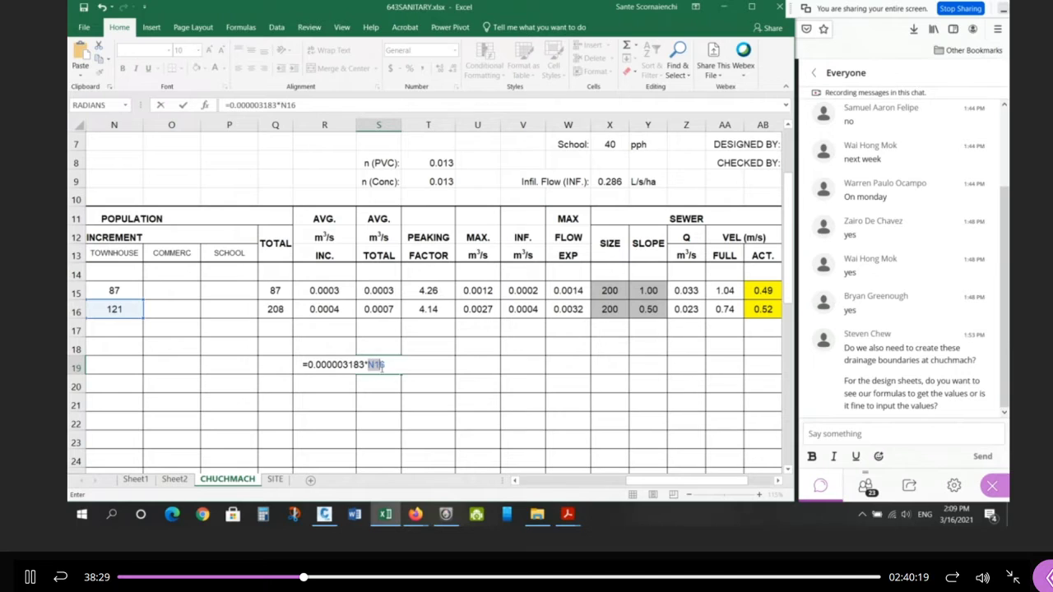
left_click(275, 309)
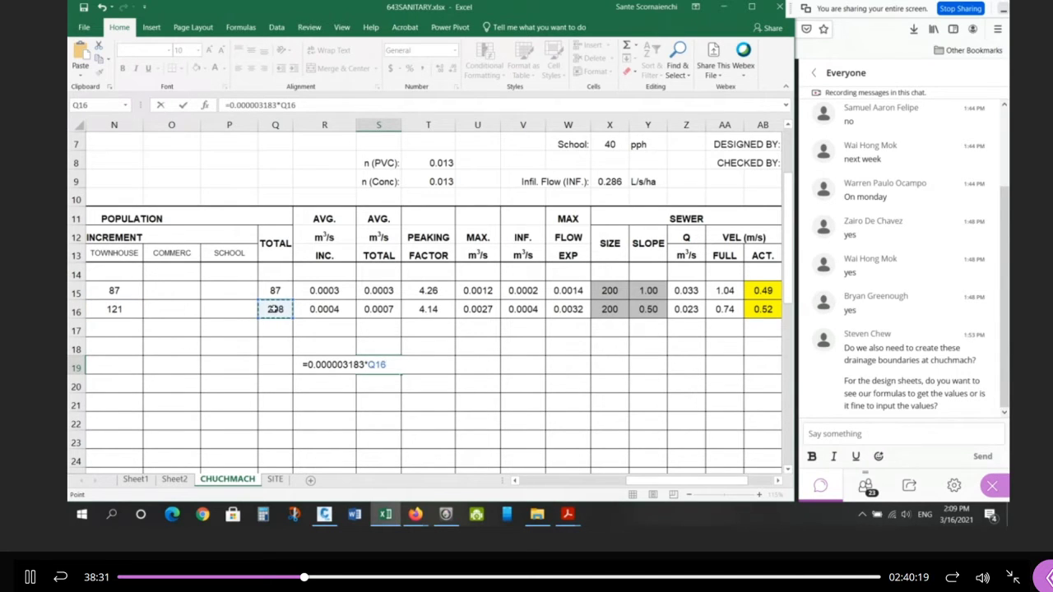
key("Return")
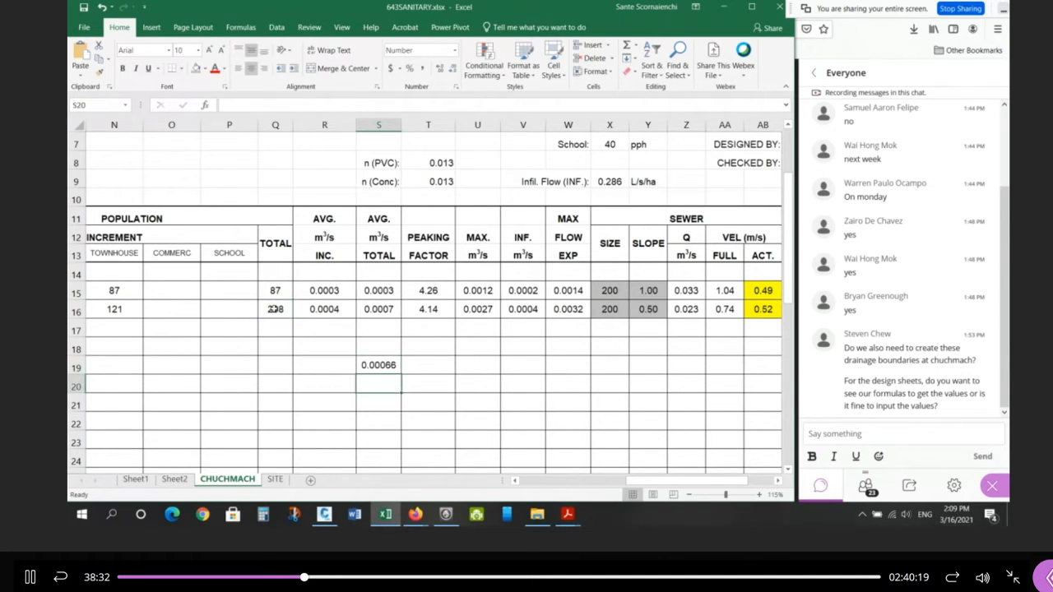
Adjust the S19 check value to show four decimal places and compare it with the S16 total flow.
left_click(383, 365)
left_click(441, 70)
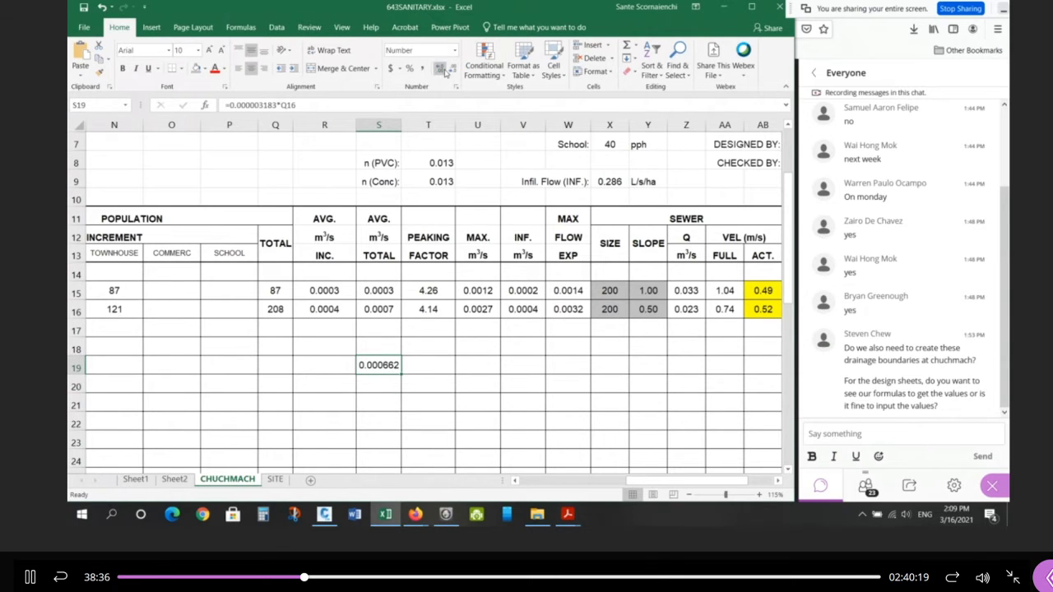
left_click(440, 70)
left_click(440, 70)
left_click(451, 70)
left_click(451, 70)
left_click(452, 70)
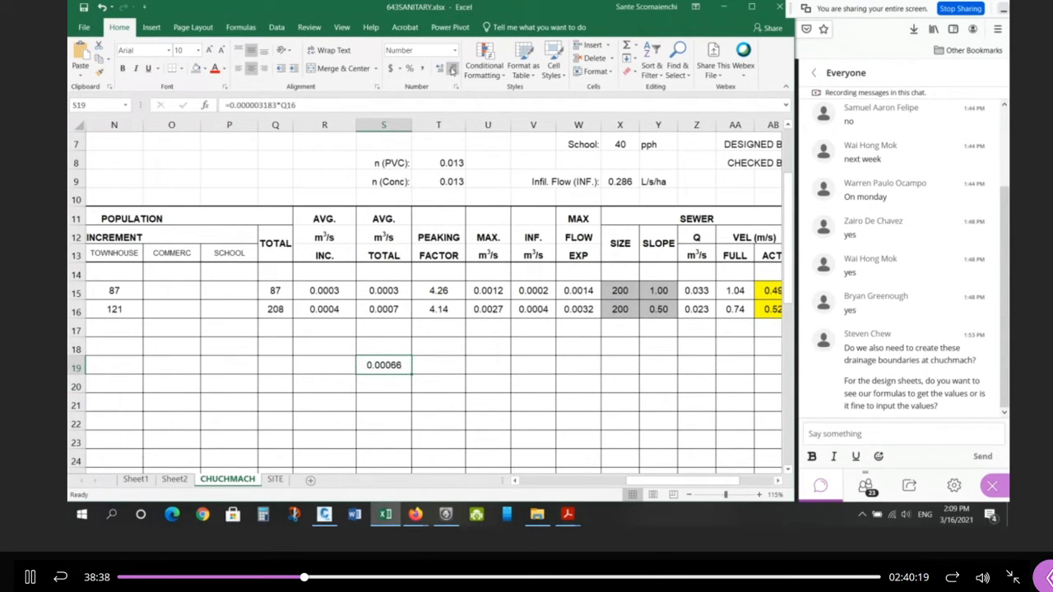
left_click(452, 70)
left_click(403, 307)
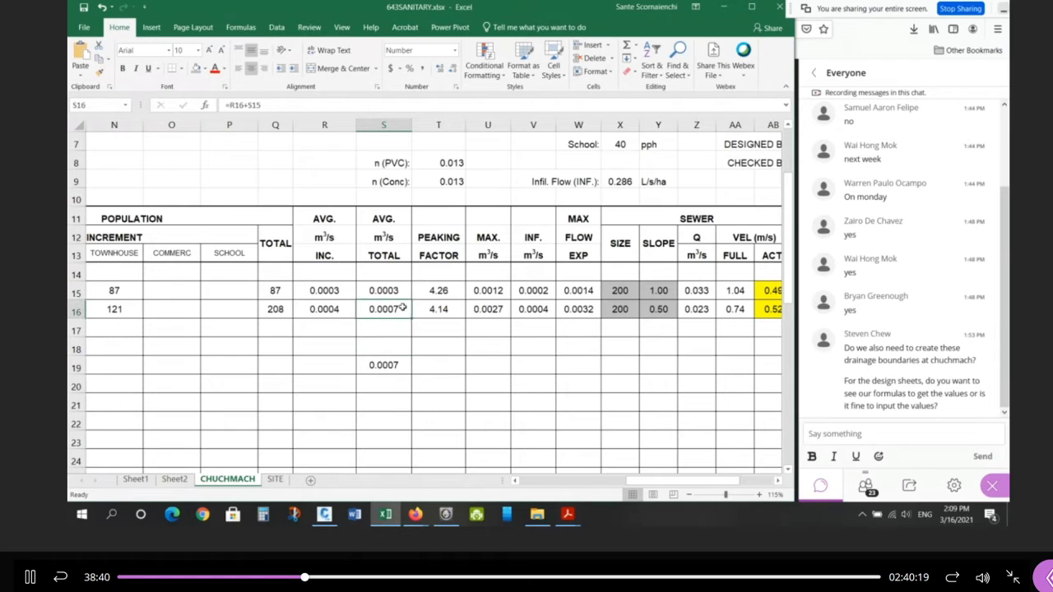
Review the townhouse populations N15:N16, incremental flows R15:R16 and total flows S15:S16 against the check value in S19.
left_click(126, 291)
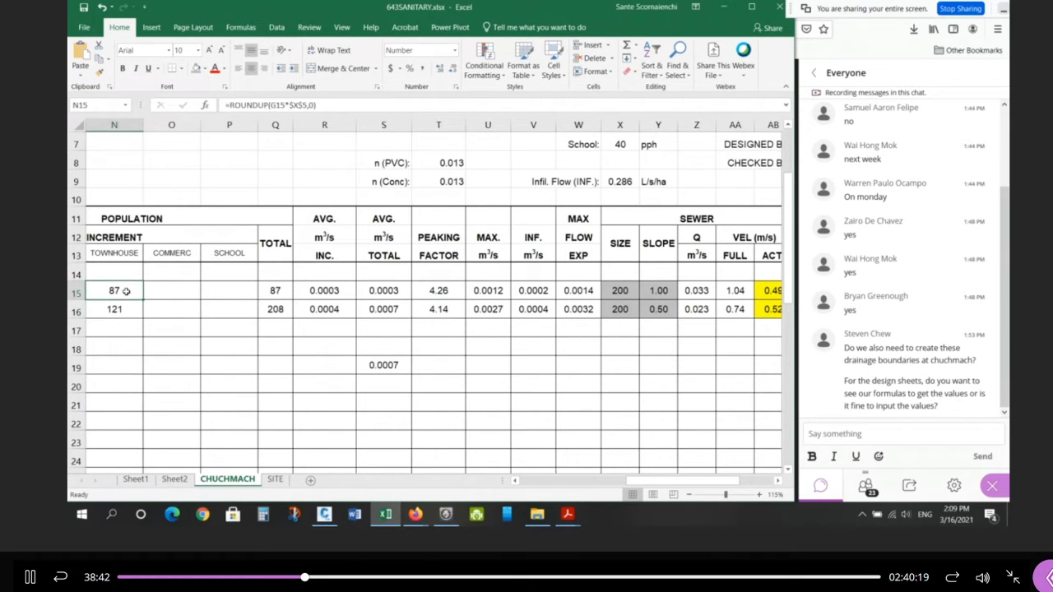
left_click(124, 309)
left_click(327, 292)
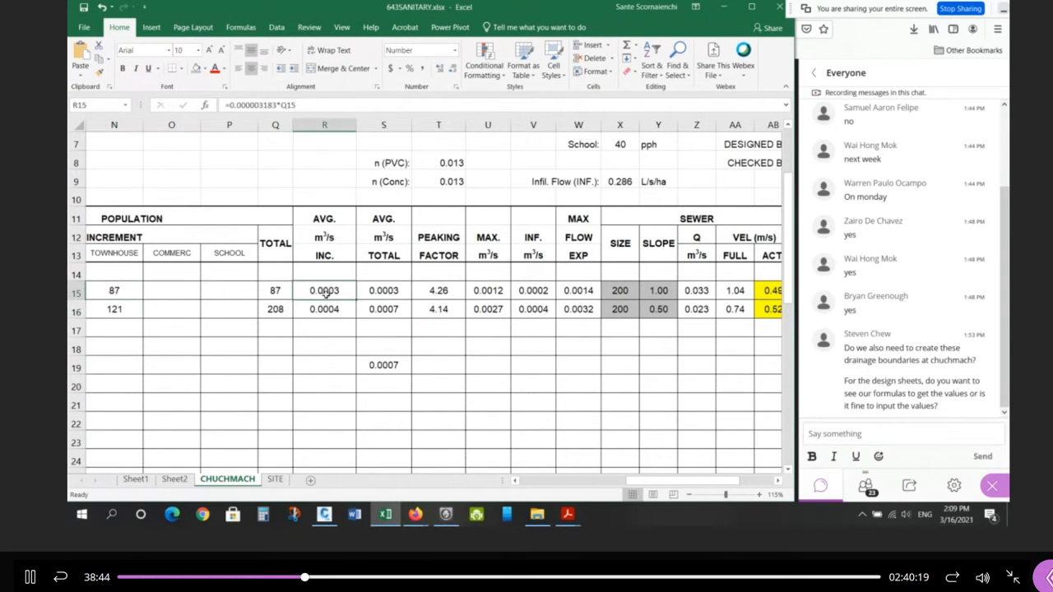
left_click(325, 311)
left_click(384, 290)
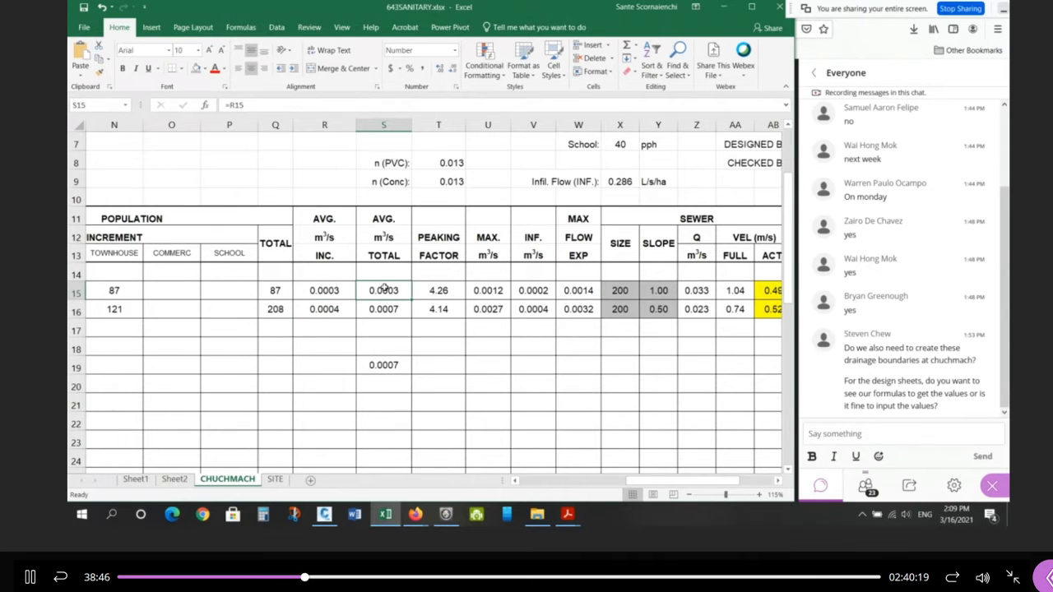
left_click(380, 310)
left_click(396, 365)
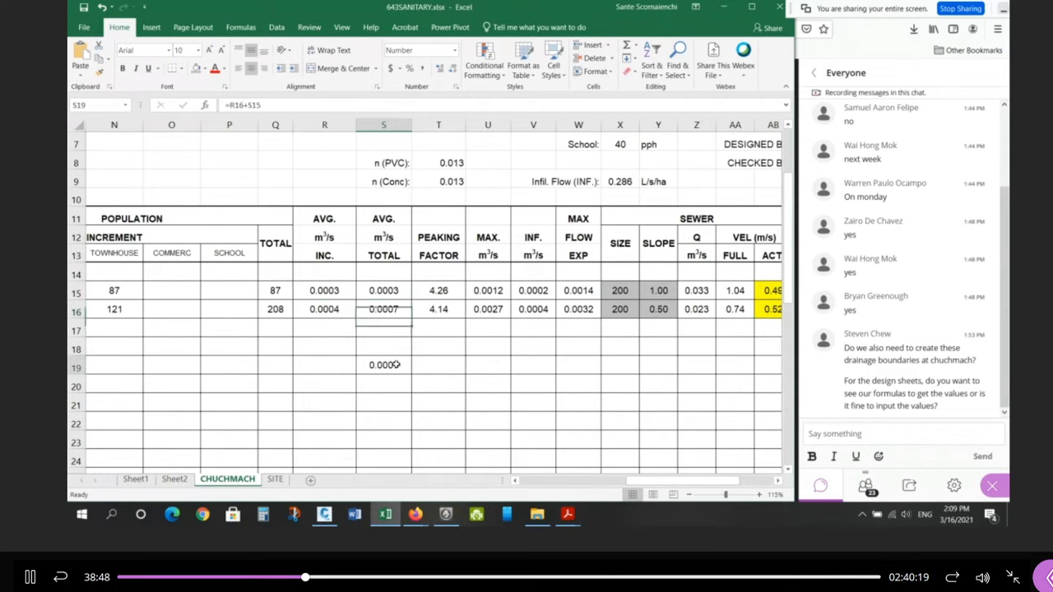
Recheck the total population formula in Q16 and clear the check formula from S19.
left_click(277, 307)
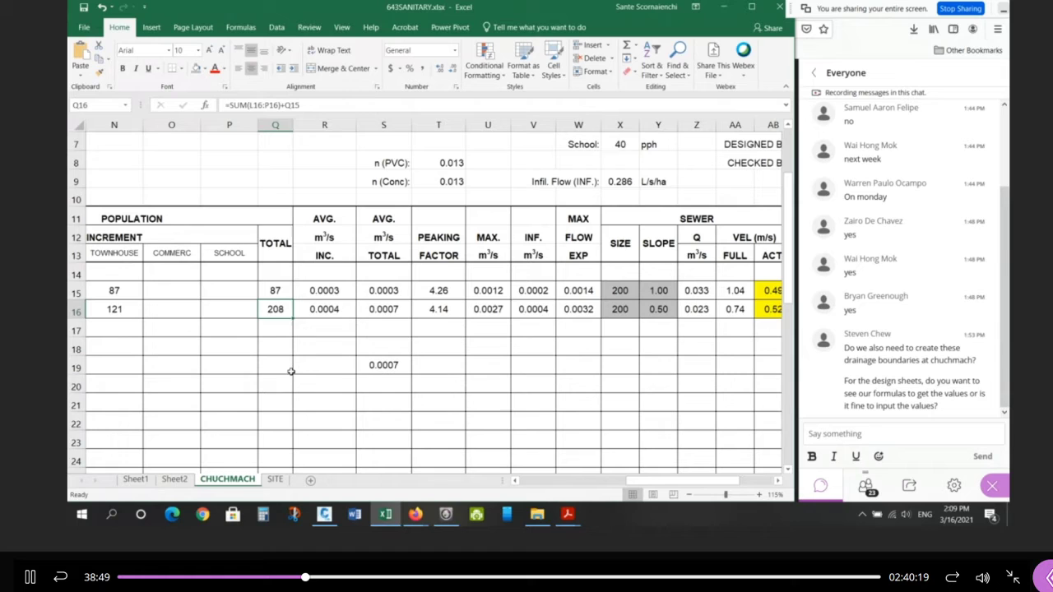
left_click(380, 365)
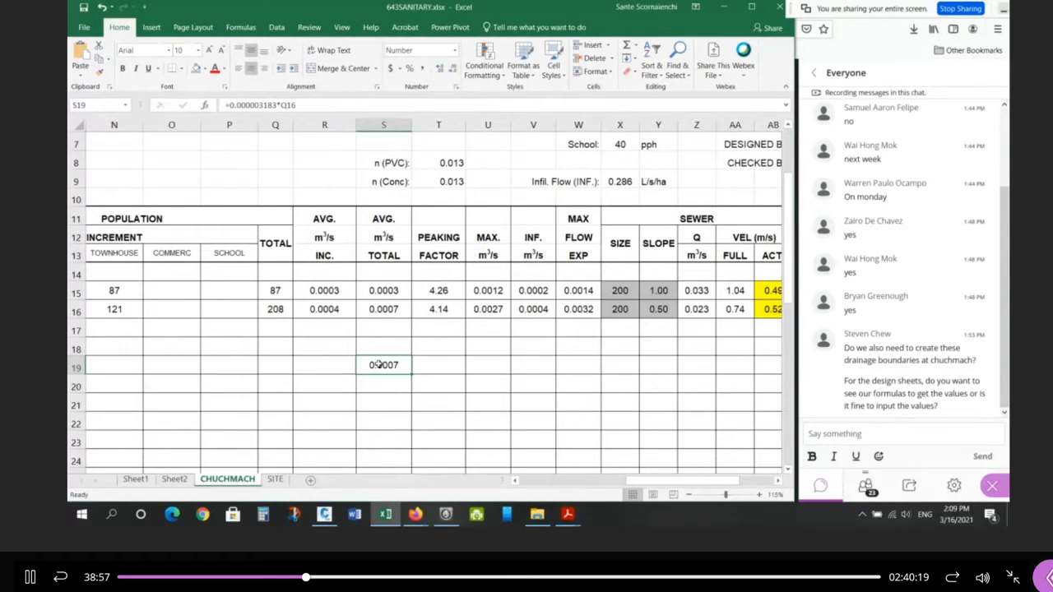
key("Delete")
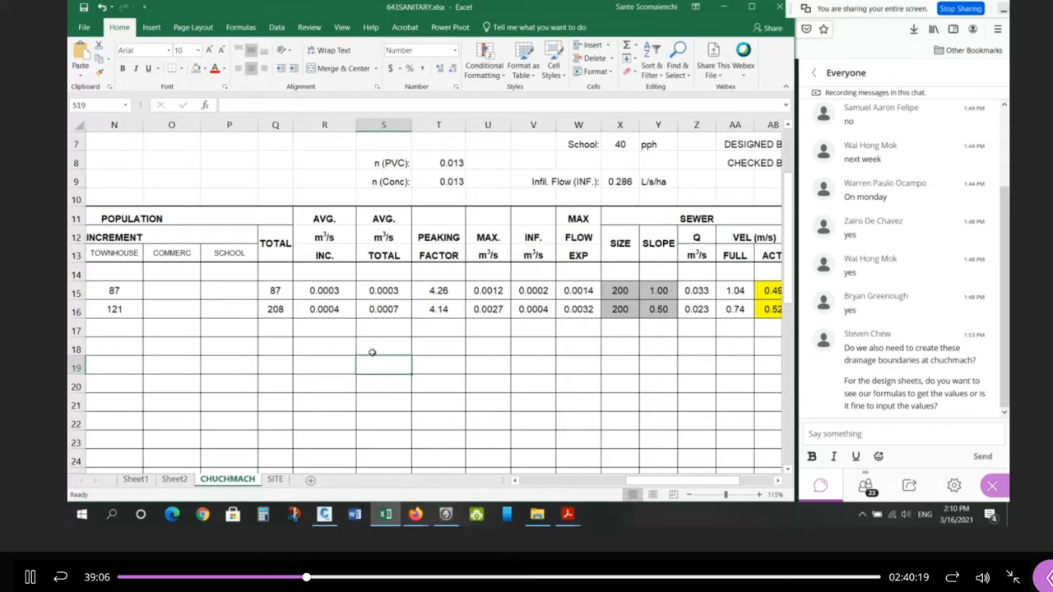
Highlight the average flows and inspect how the peaking factor formulas in T15 and T16 use total populations Q15 and Q16.
left_click_drag(327, 290, 394, 306)
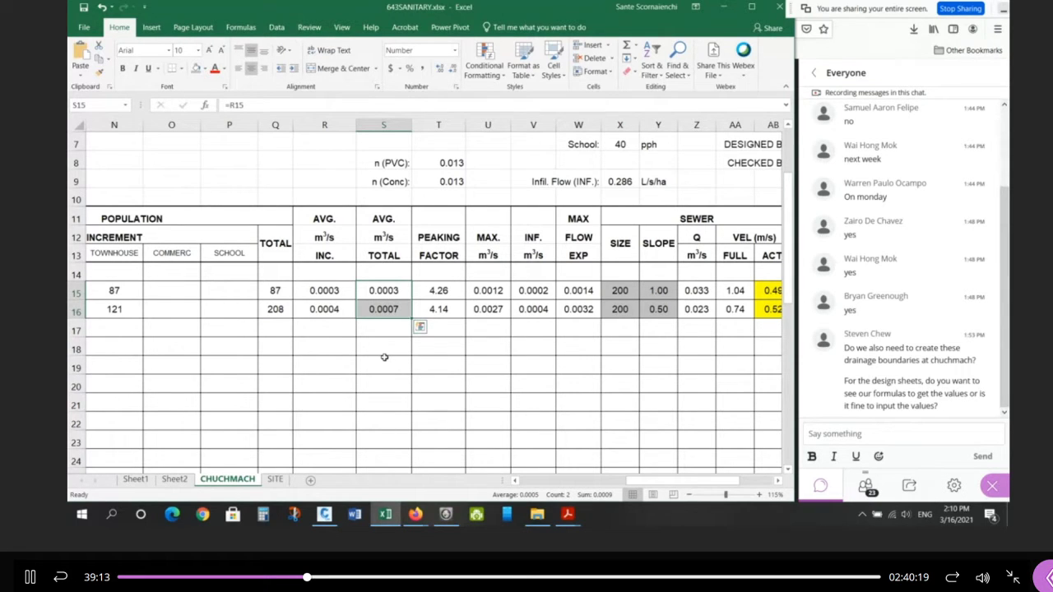
left_click(450, 294)
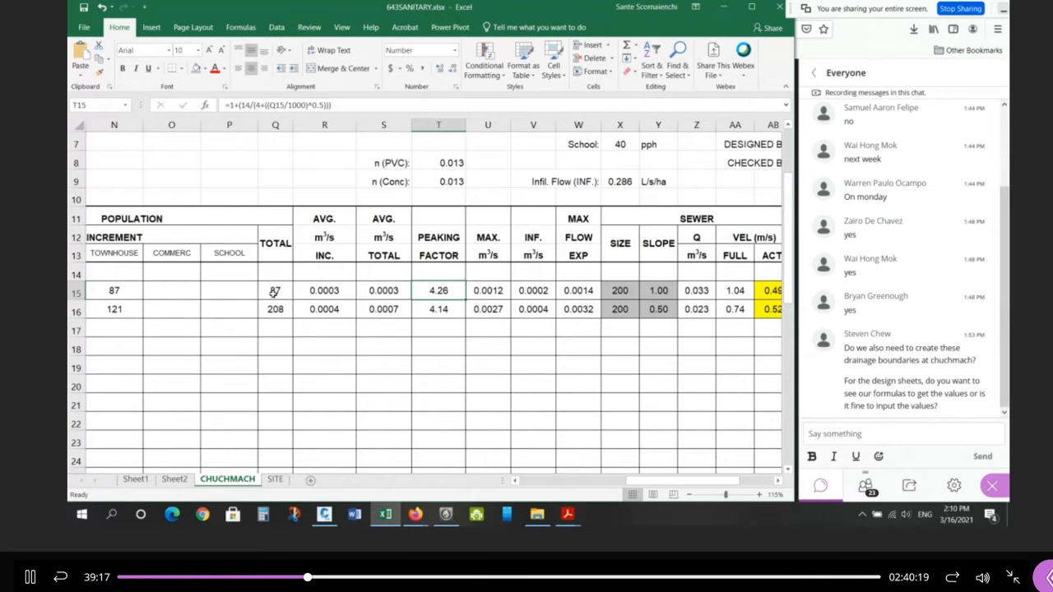
double_click(451, 290)
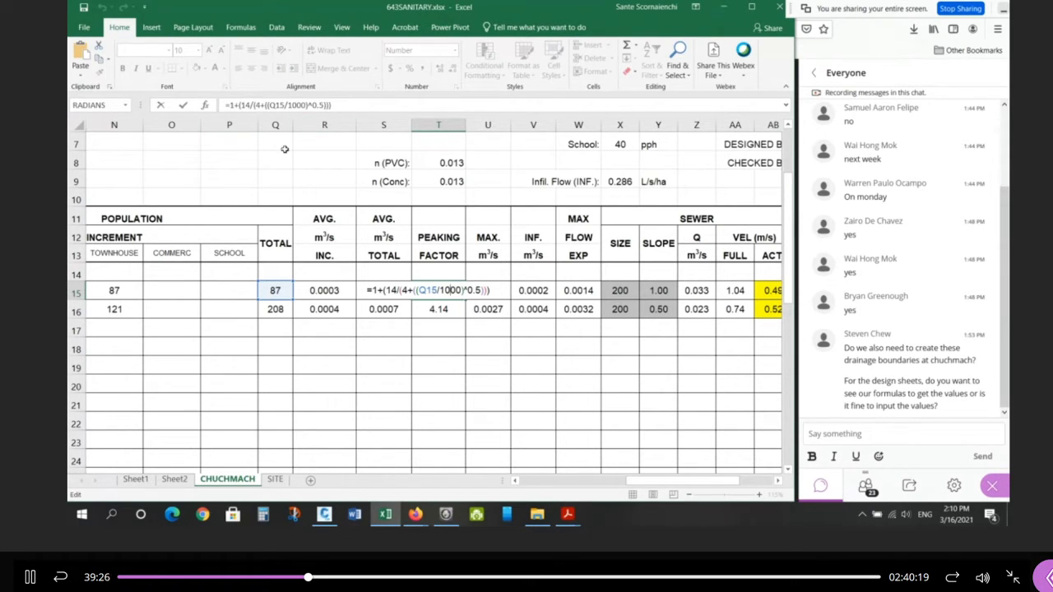
key("Return")
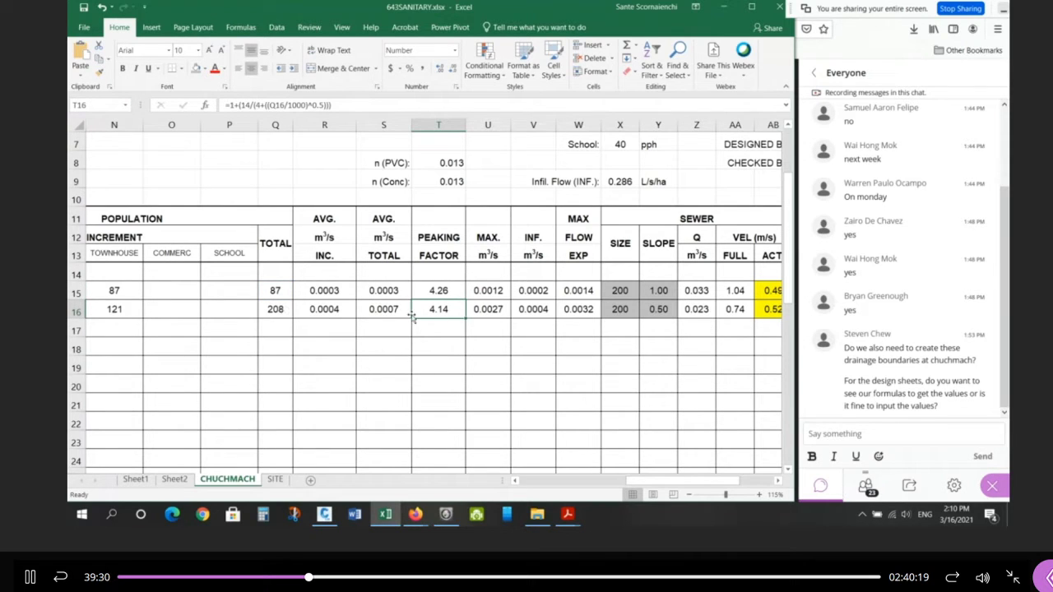
double_click(439, 311)
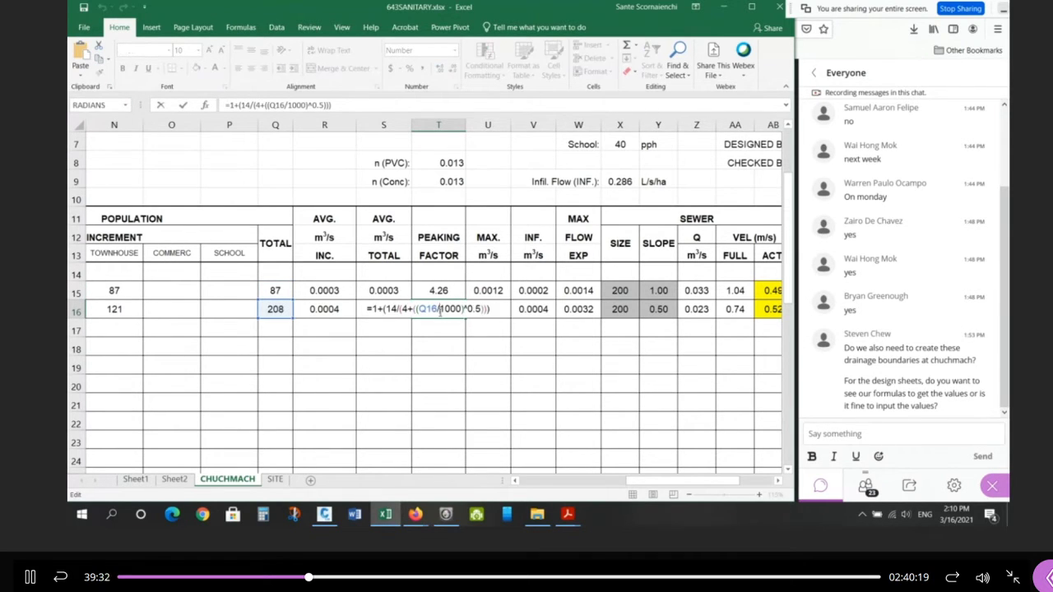
key("Return")
left_click(454, 295)
left_click(454, 309)
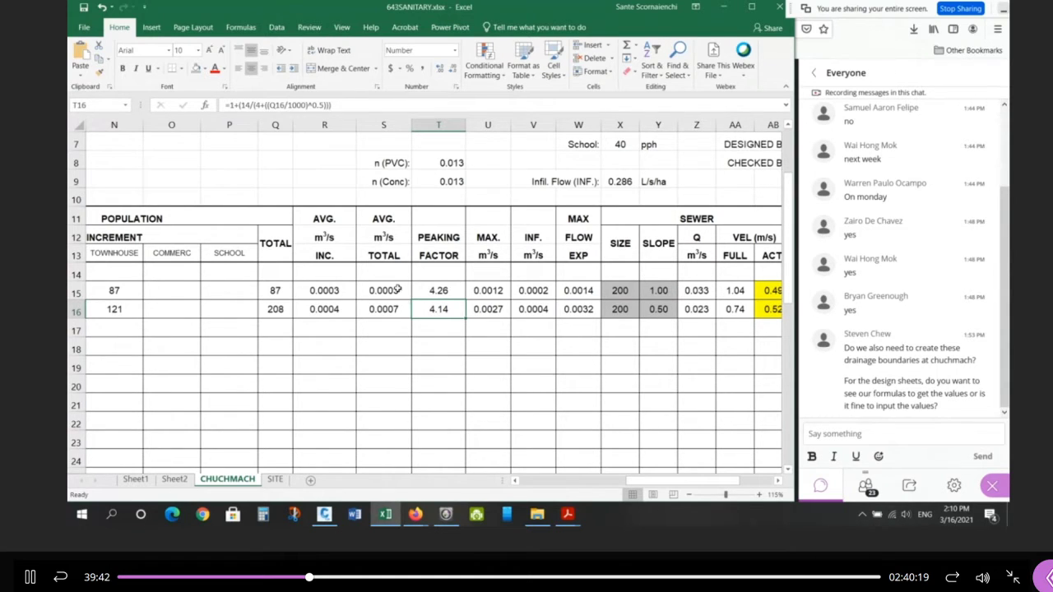
Examine the maximum flow formula in U15 against average total flow S15 and peaking factor T15.
left_click_drag(399, 290, 440, 307)
left_click(443, 286)
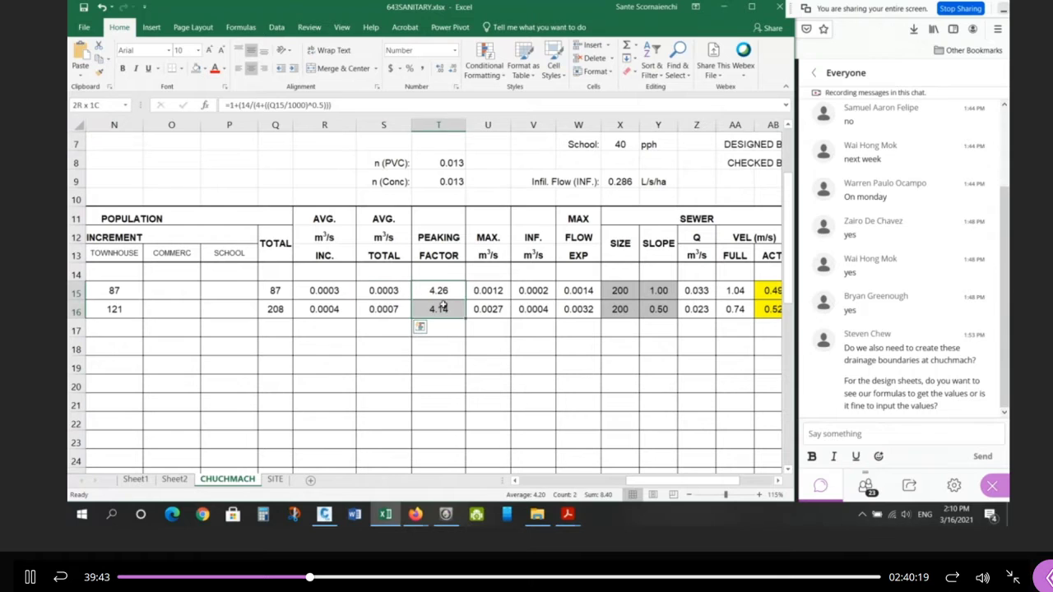
left_click(489, 346)
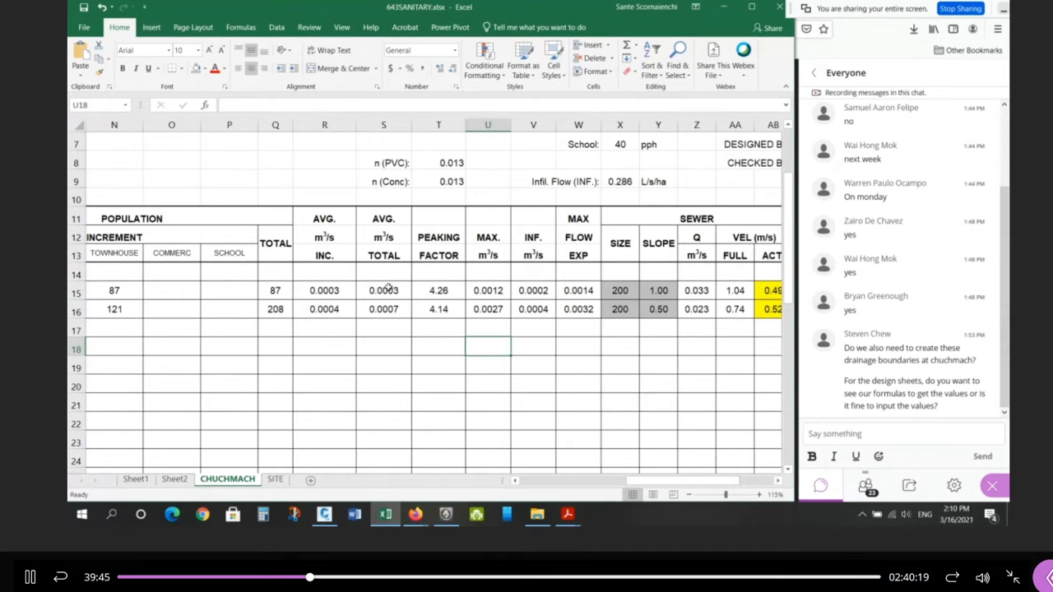
left_click(395, 289)
left_click(435, 291)
left_click(481, 291)
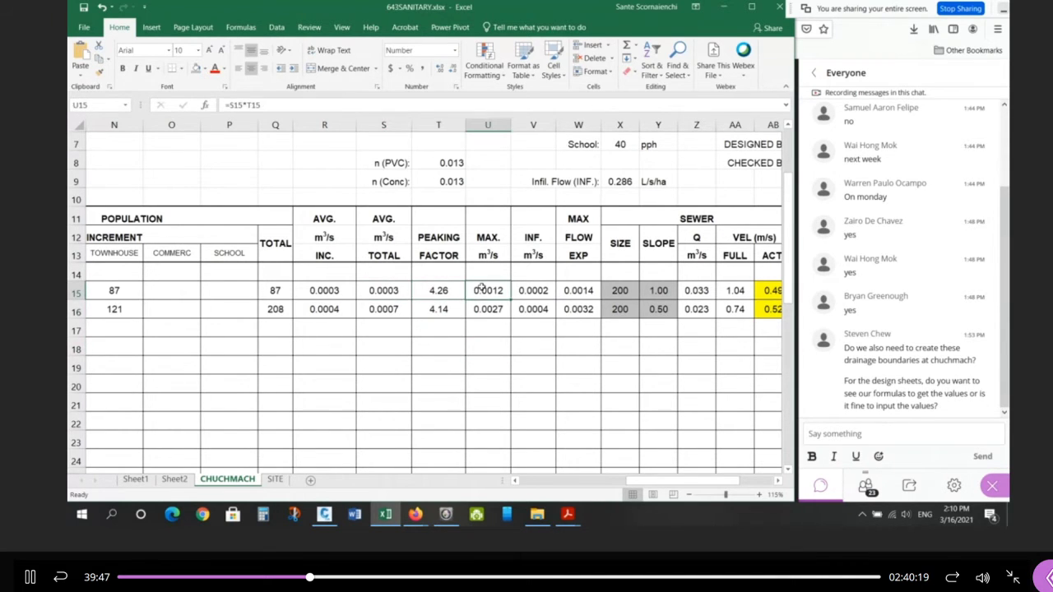
Examine the maximum flow formula in U16 against total flow S16 and peaking factor T16, and recheck U15.
left_click(393, 311)
left_click(420, 307)
left_click(472, 311)
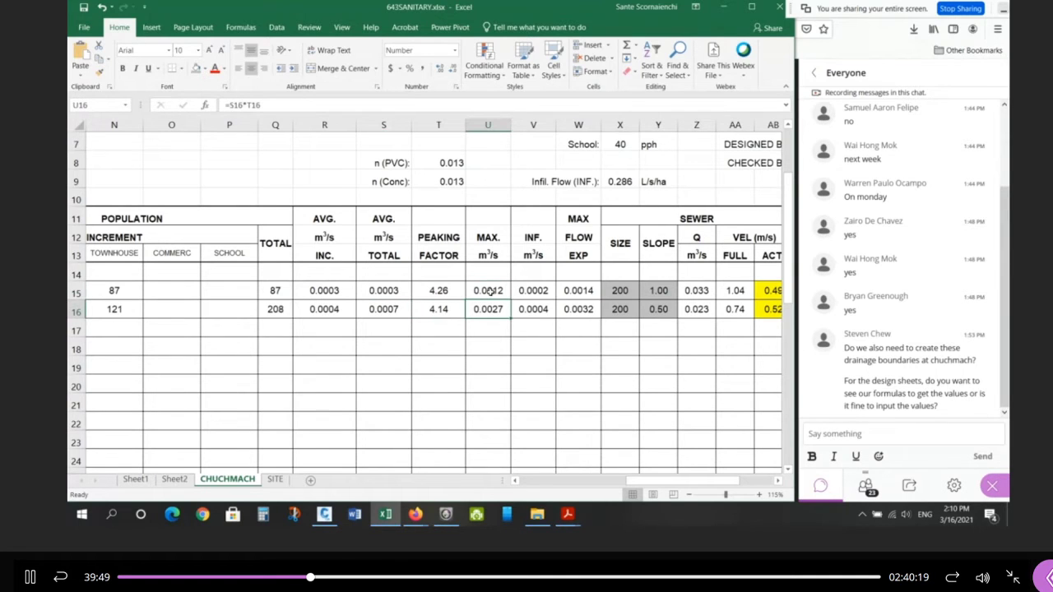
left_click(490, 292)
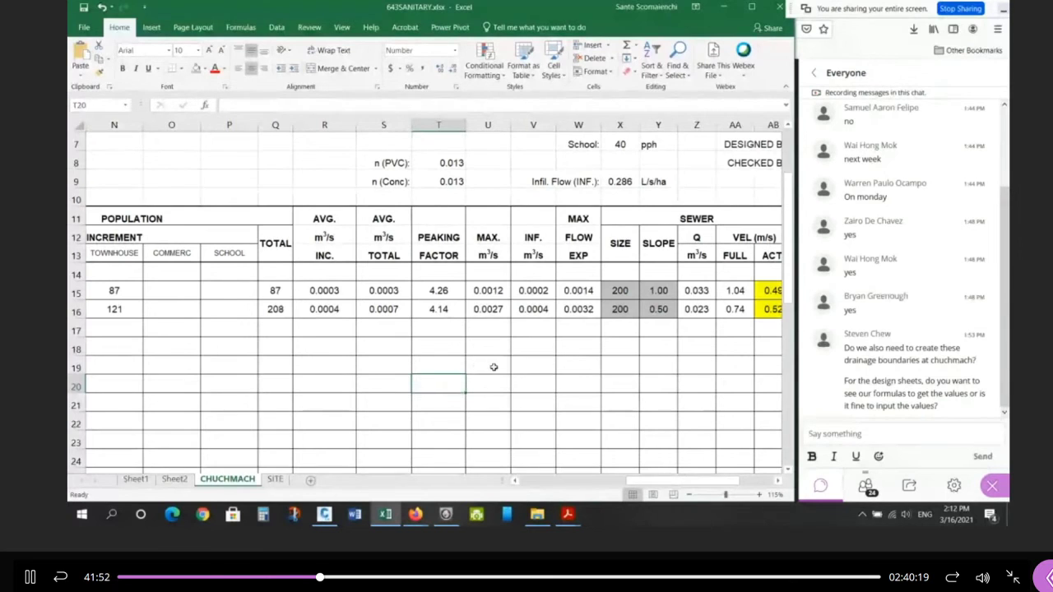
Highlight the area, population and flow columns up to MAX FLOW EXP, and compare them with the SEWER, PIPE and REMARKS columns.
scroll(578, 348, "down", 5, "ctrl")
scroll(580, 415, "up", 1)
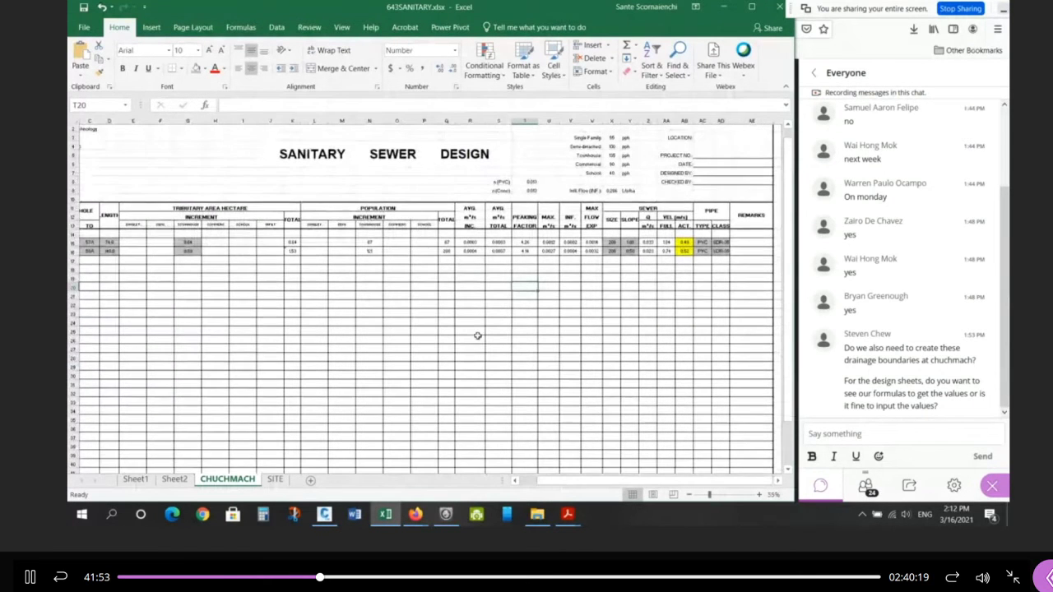
left_click(591, 221)
left_click_drag(591, 220, 106, 225)
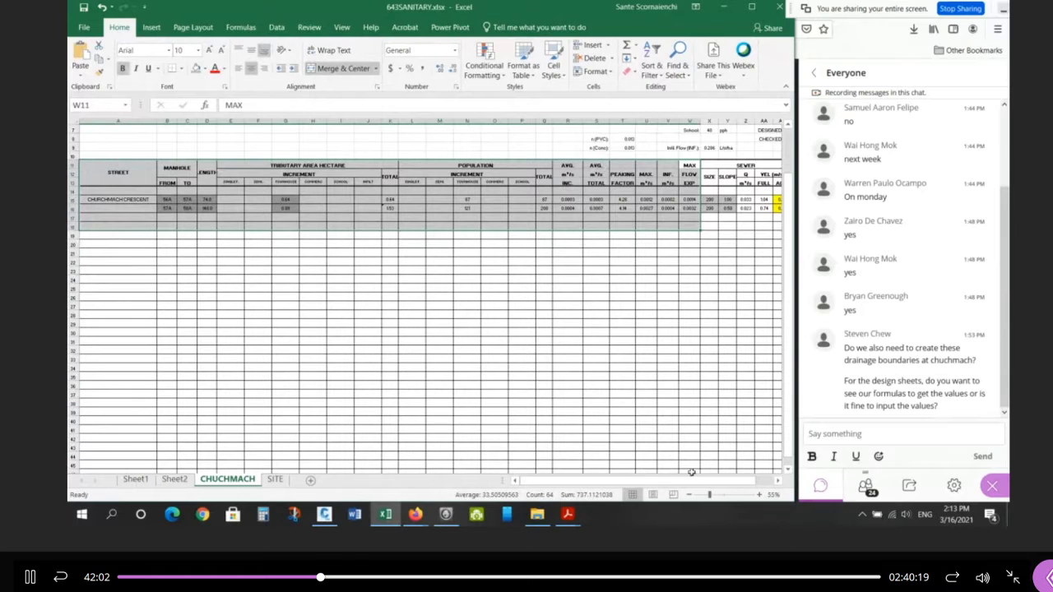
left_click_drag(693, 480, 743, 483)
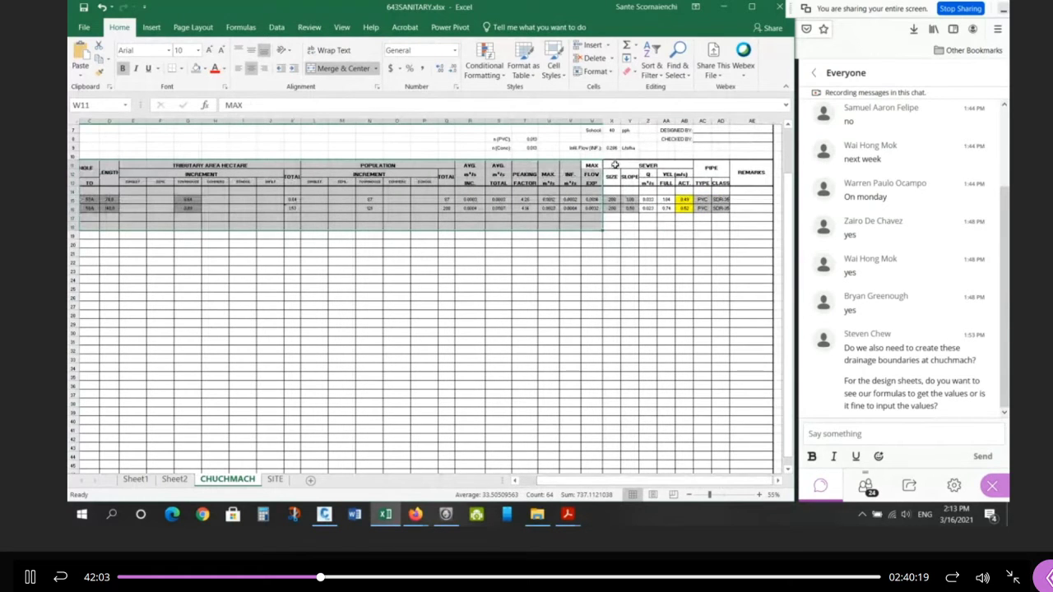
left_click_drag(616, 165, 742, 217)
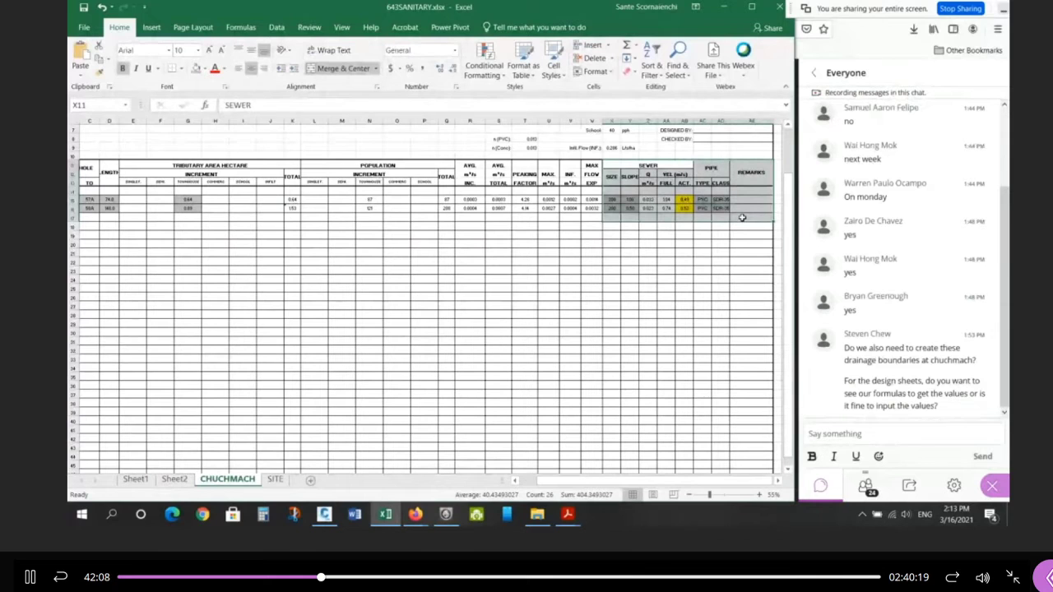
left_click(590, 166)
left_click_drag(590, 166, 336, 275)
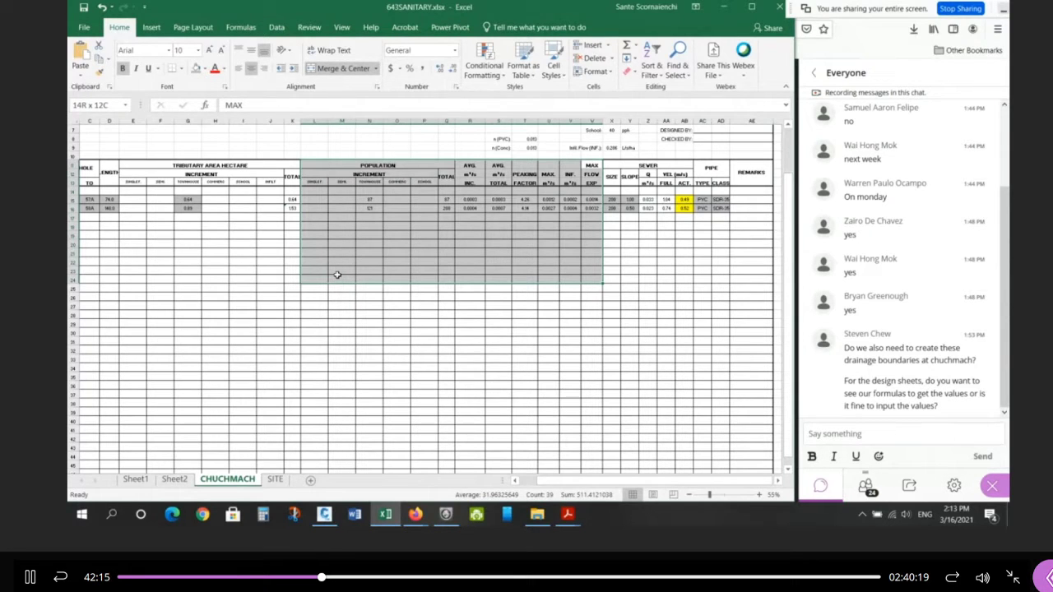
left_click_drag(336, 275, 337, 275)
left_click_drag(618, 165, 762, 224)
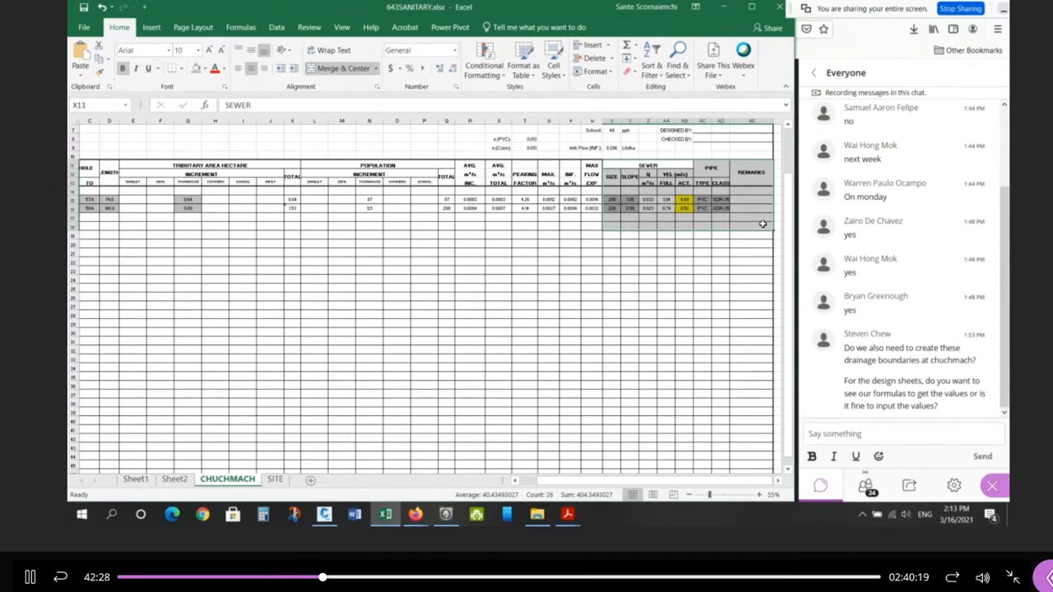
left_click(623, 309)
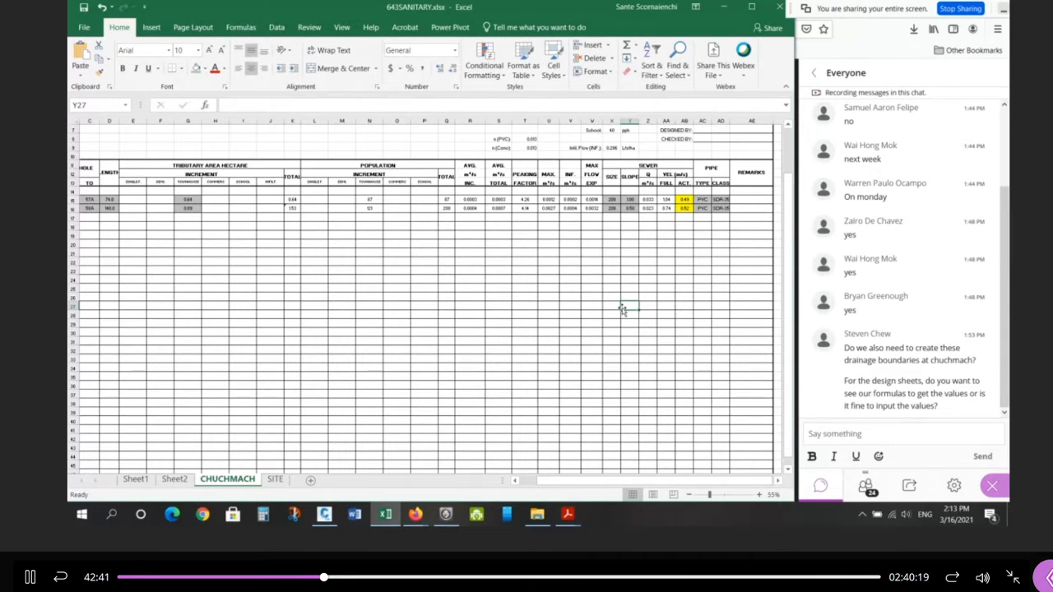
Inspect how the maximum expected flow formulas in W15 and W16 add maximum flow and infiltration.
scroll(669, 226, "up", 3, "ctrl")
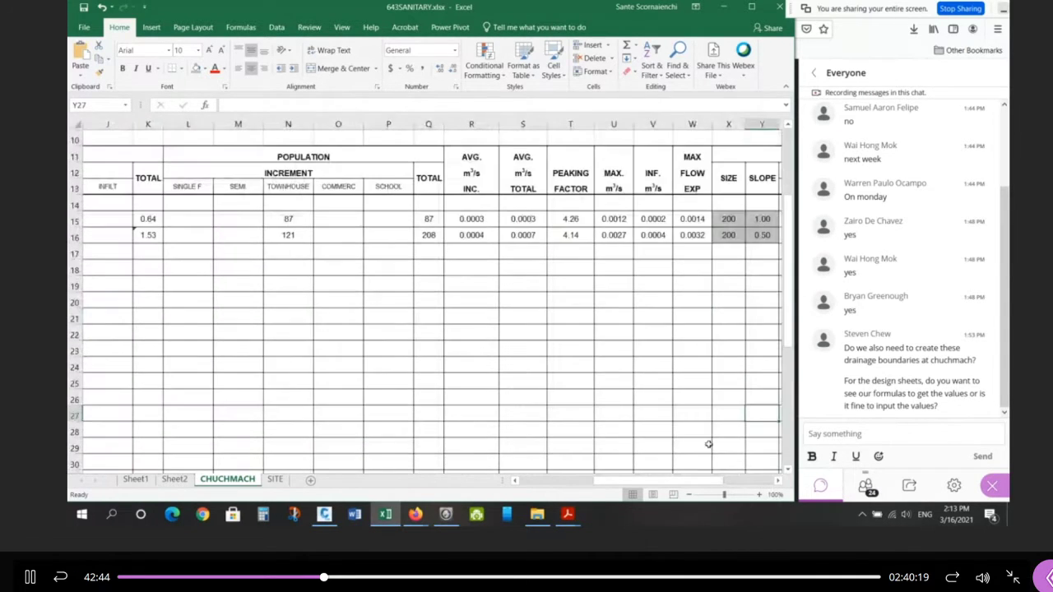
left_click_drag(678, 480, 725, 491)
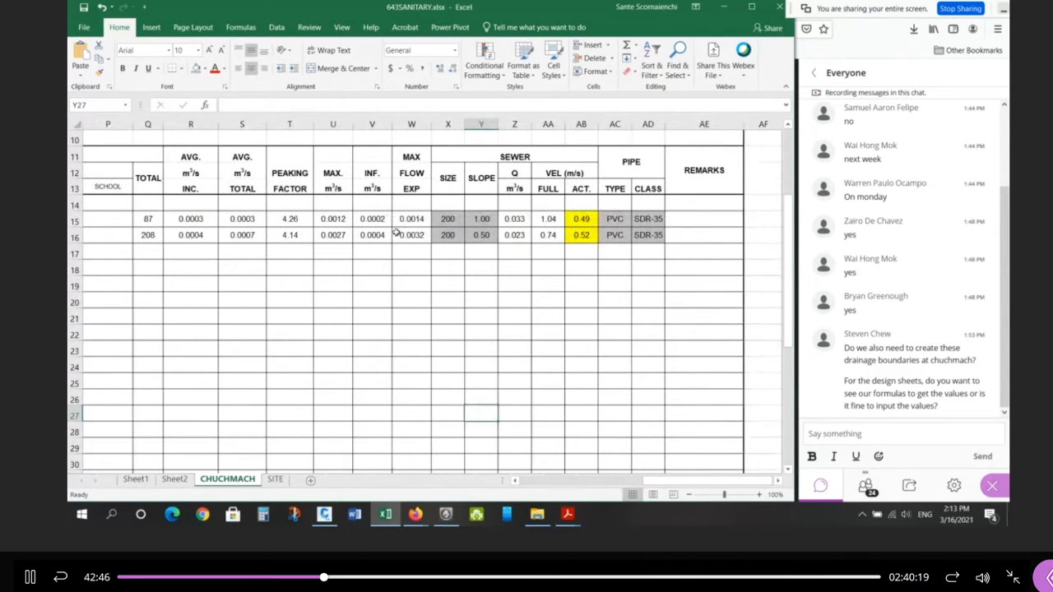
left_click(409, 218)
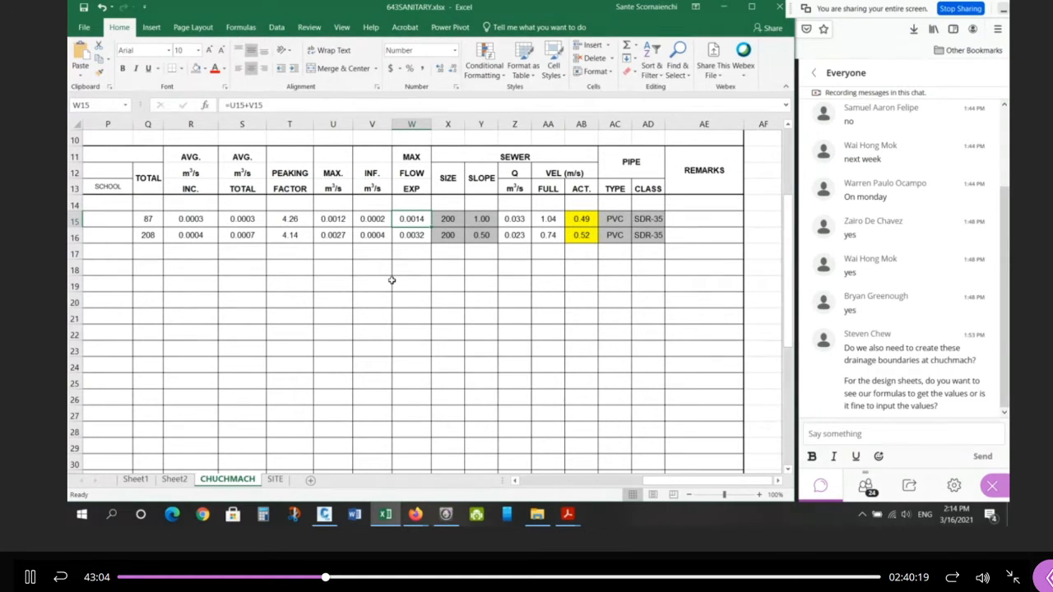
left_click(412, 236)
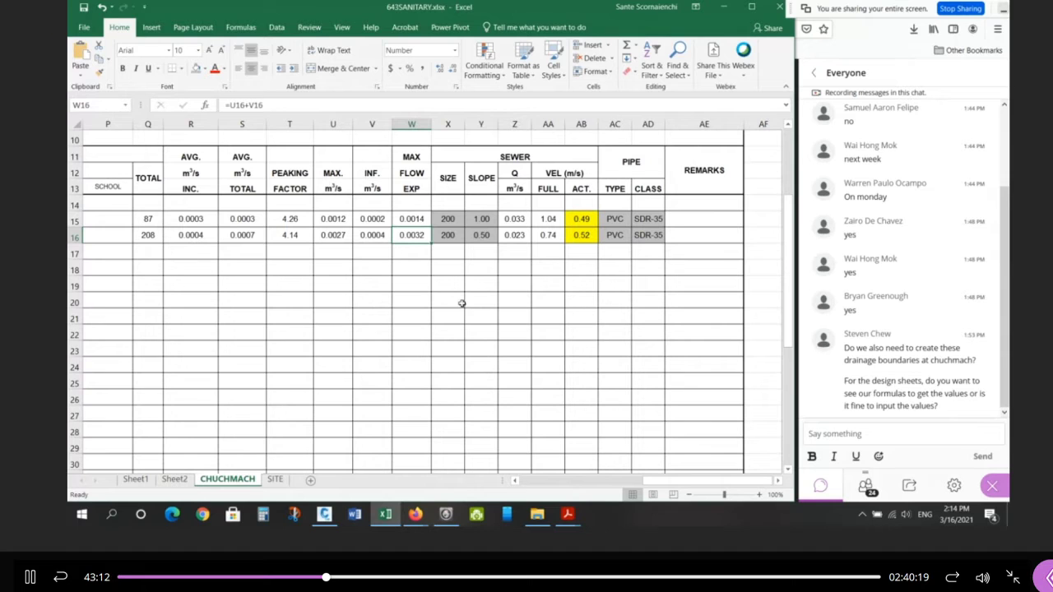
Review the manually entered pipe size in X15 and slopes in Y15 and Y16.
left_click(444, 218)
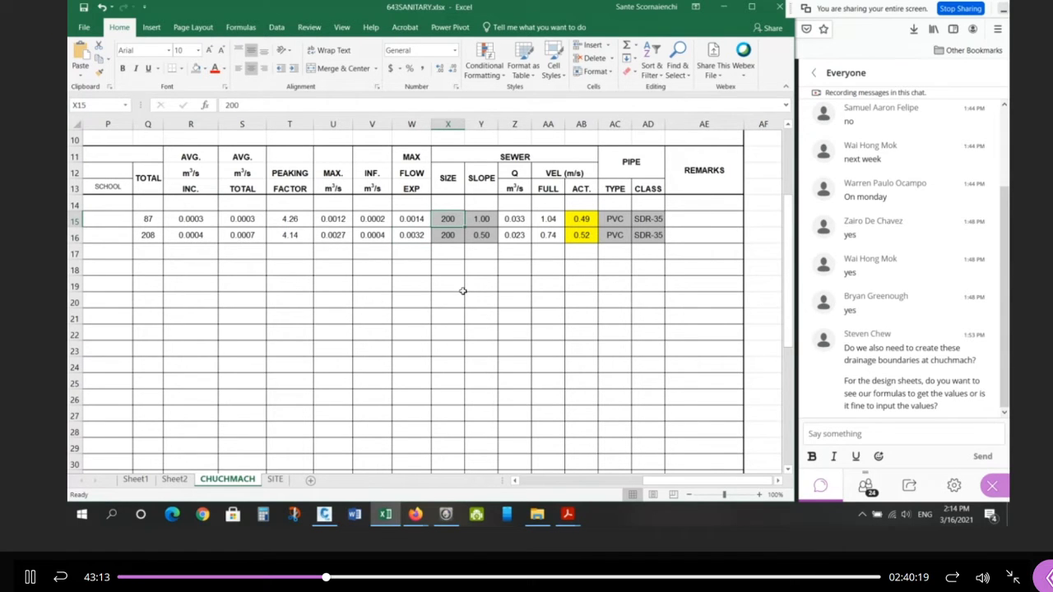
left_click(481, 219)
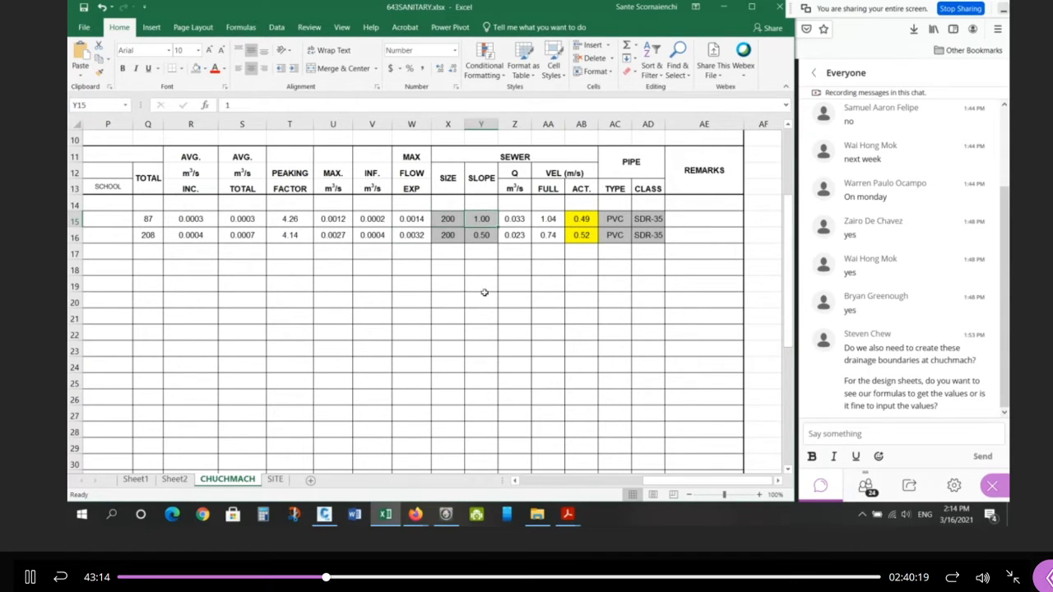
left_click(482, 236)
left_click_drag(451, 219, 484, 222)
Inspect the pipe capacity formula in Z15, the full-flow velocity formula in AA15 and the actual velocity VLOOKUP in AB15.
left_click(515, 219)
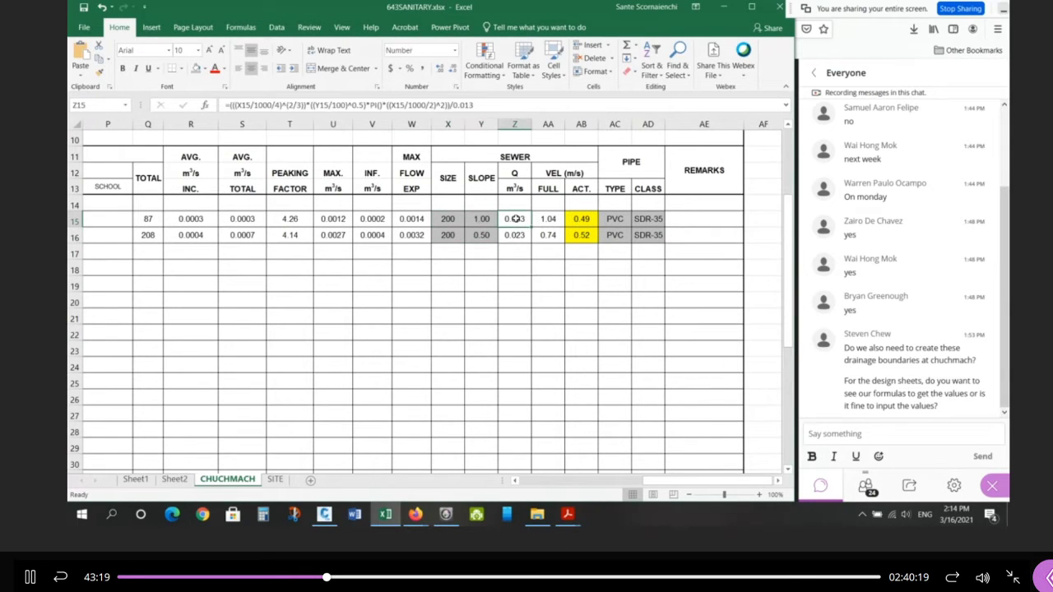
left_click(553, 219)
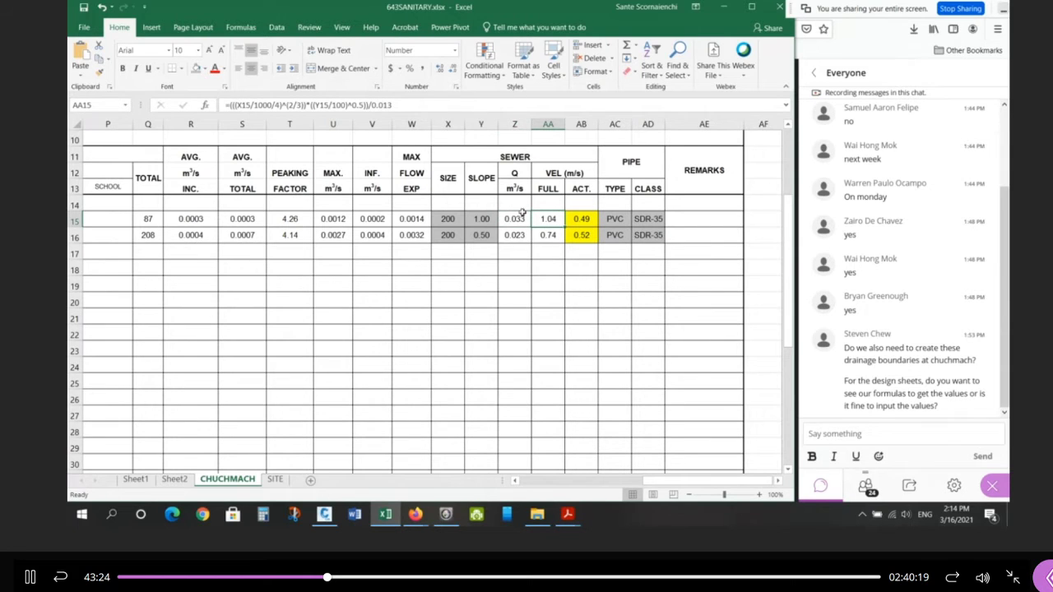
left_click(515, 218)
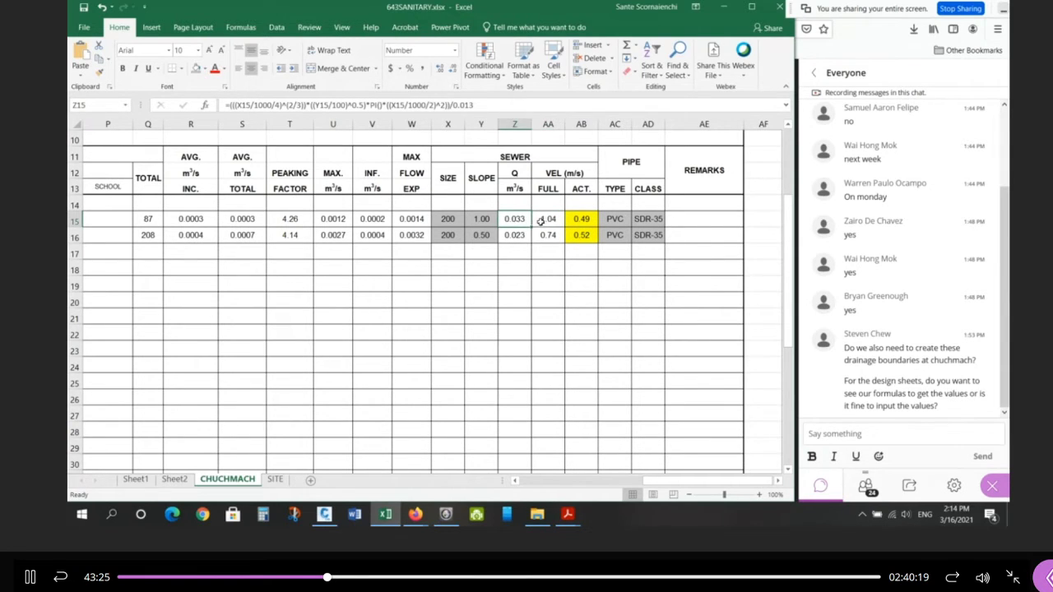
left_click(543, 220)
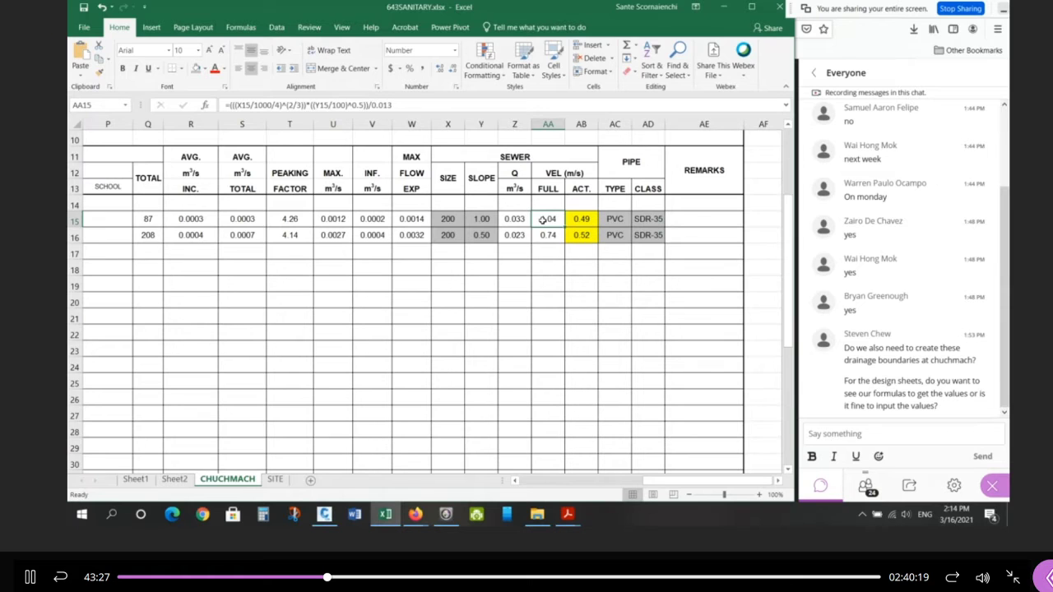
left_click(582, 220)
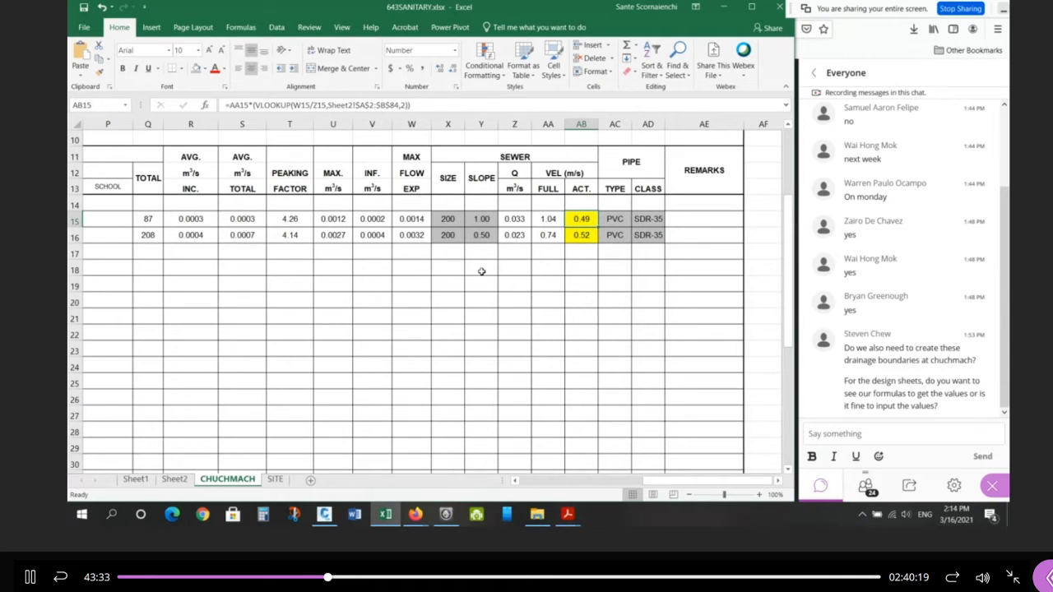
Compare the pipe capacity in Z15 with the maximum expected flow in W15, and return to the full-flow velocity in AA15.
left_click(520, 218)
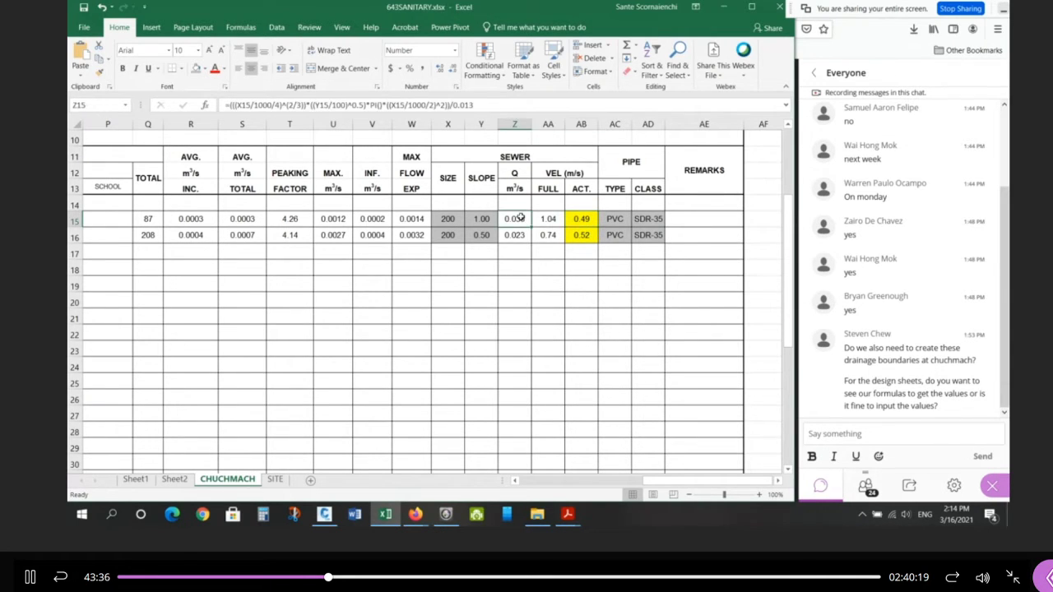
left_click(412, 218)
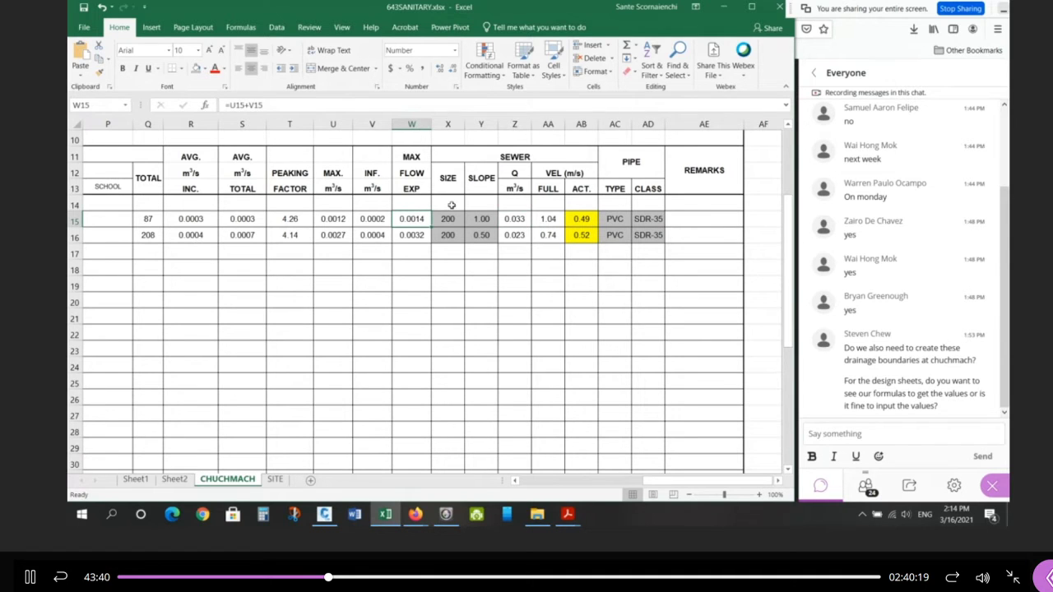
left_click(519, 217)
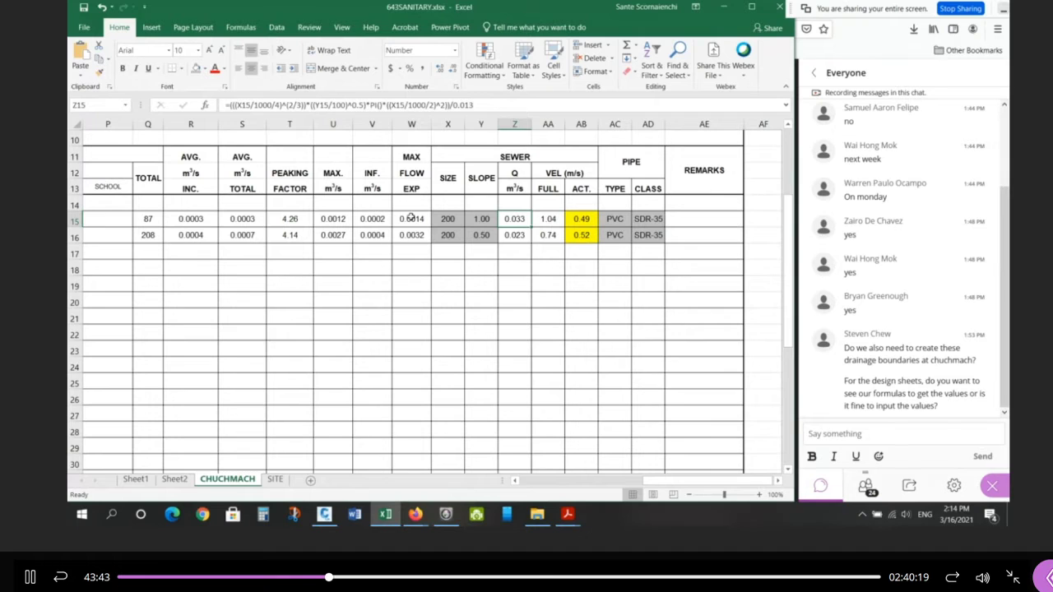
left_click(411, 218)
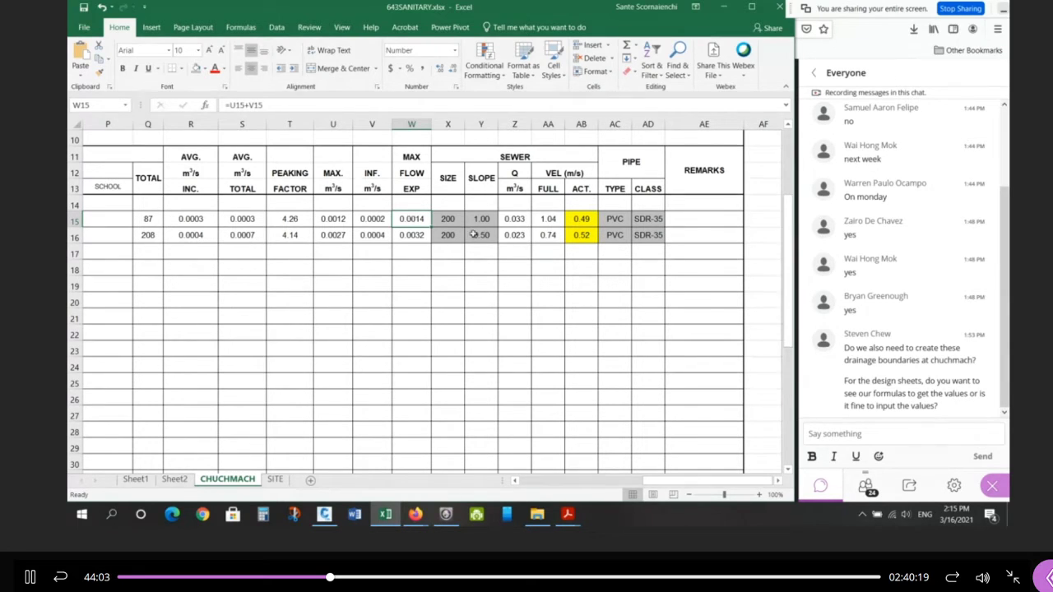
left_click(547, 219)
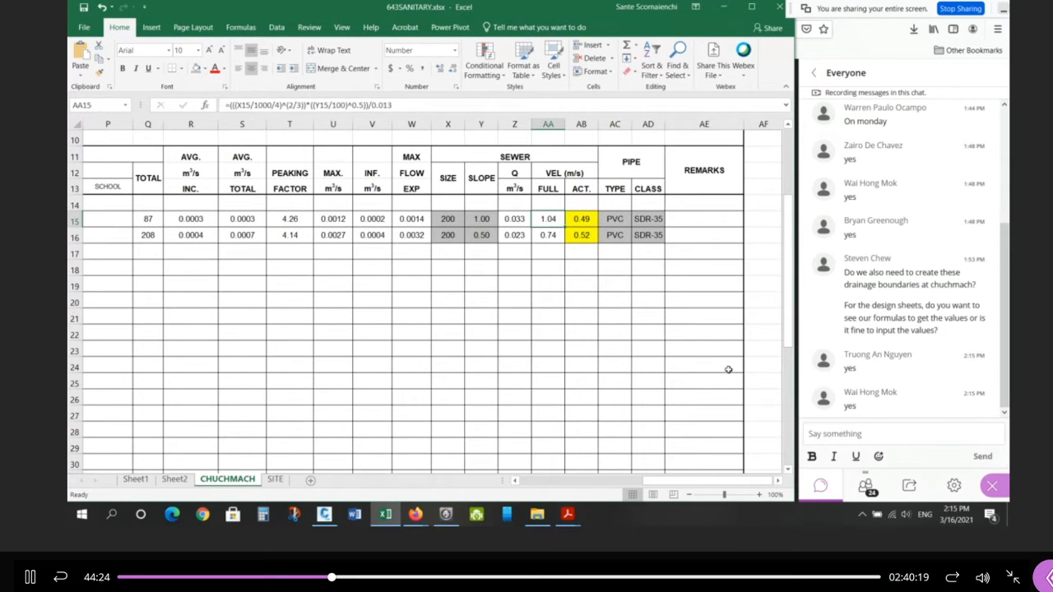
View the handwritten equations in IP Camera Viewer, and return to Excel to relate pipe size X15 to the velocity formula in AA15.
left_click(446, 514)
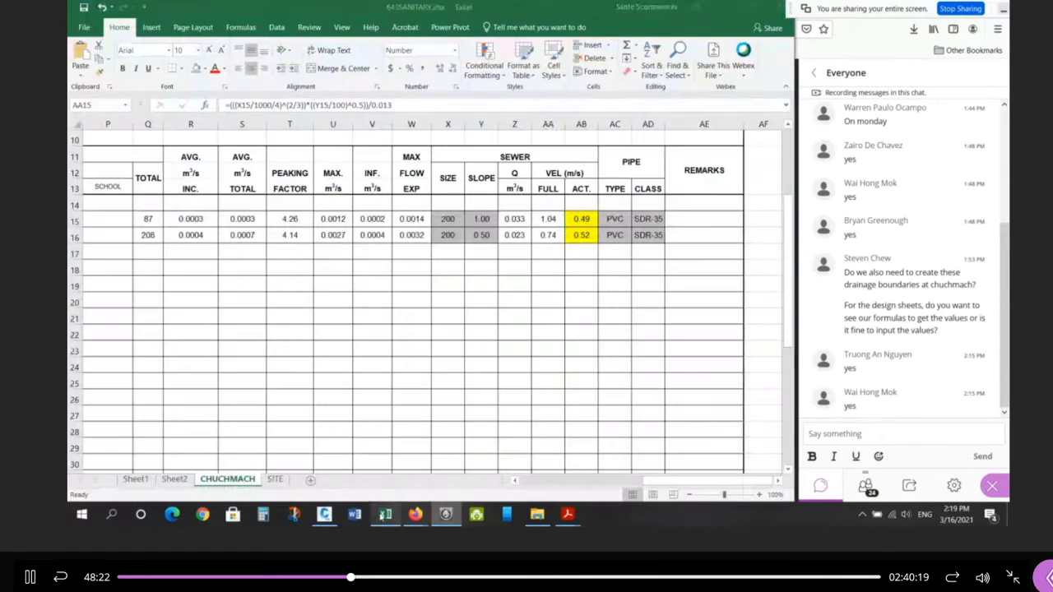
left_click(385, 514)
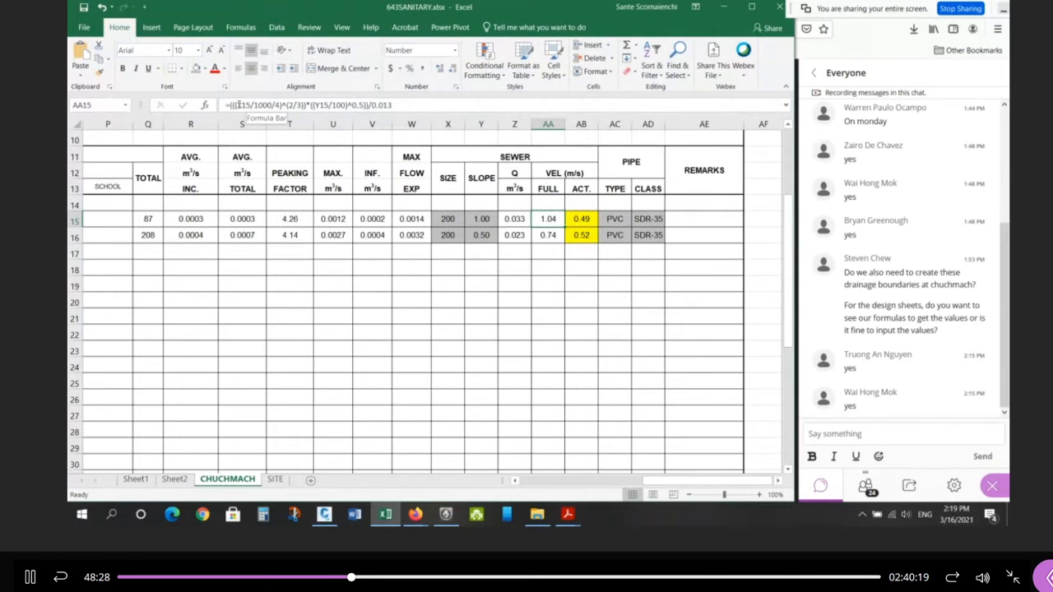
left_click(452, 218)
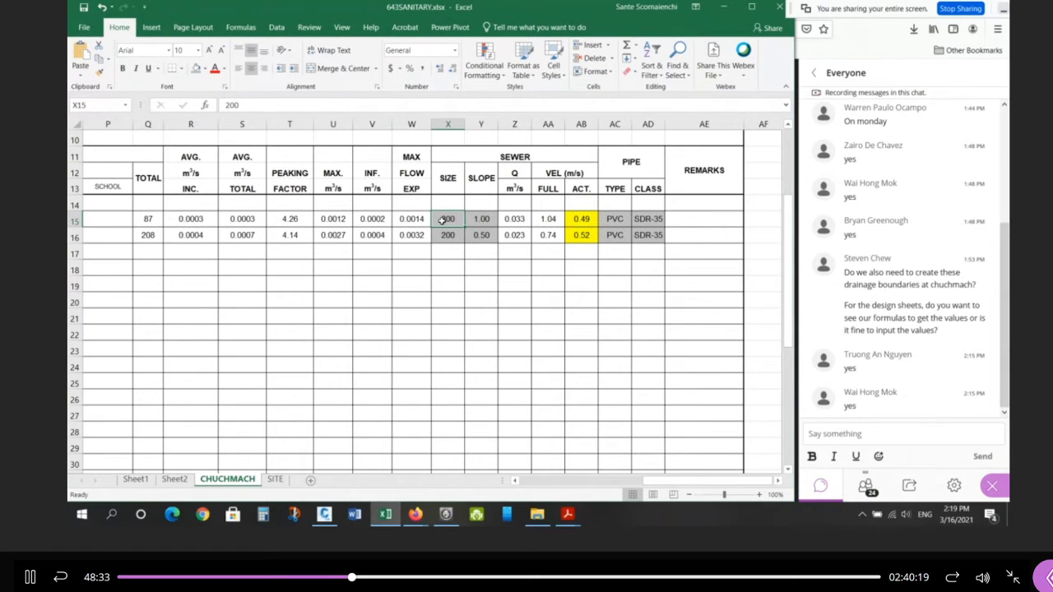
left_click(542, 218)
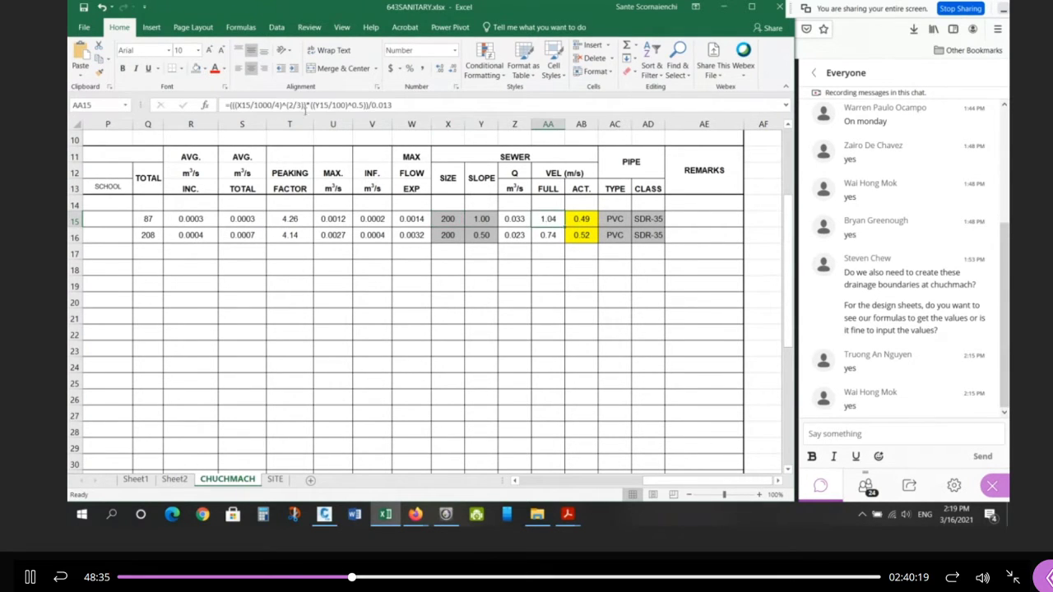
Examine the diameter part of the AA15 velocity formula: X15, the divisors 1000 and 4, and the 2/3 exponent.
left_click(254, 104)
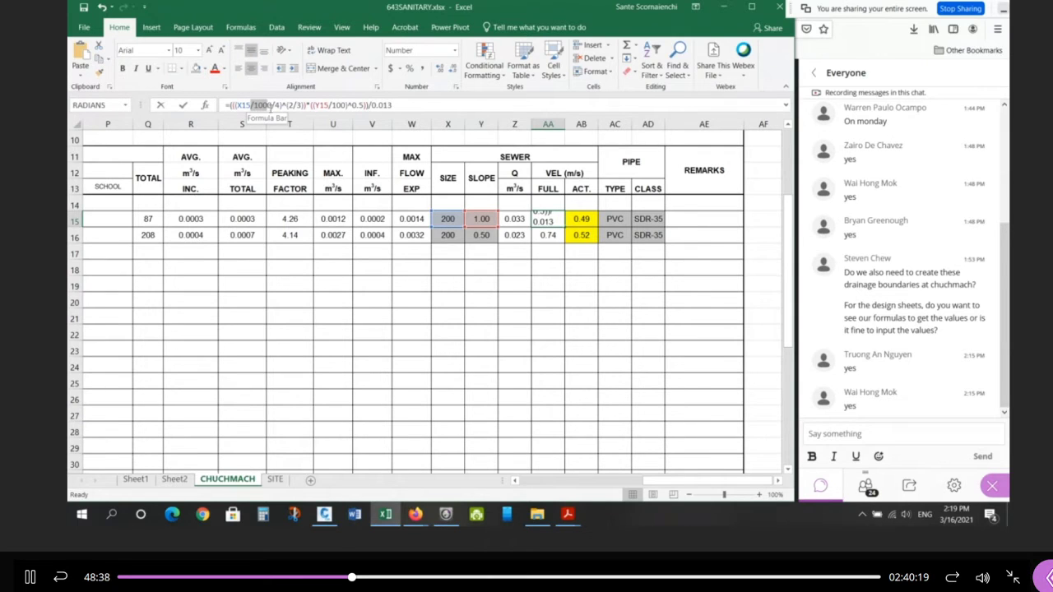
double_click(268, 105)
double_click(243, 105)
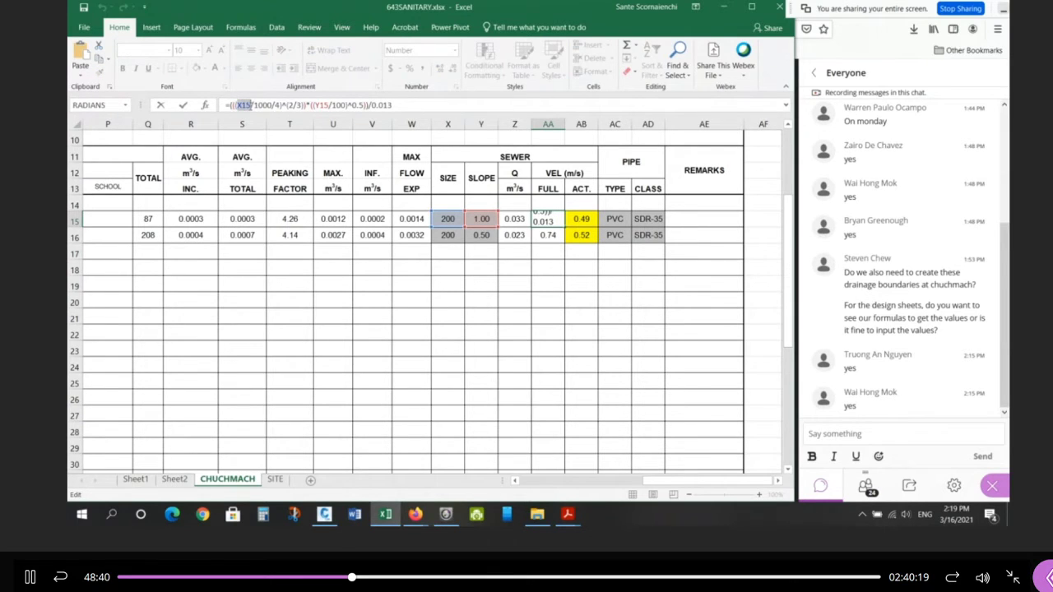
double_click(268, 104)
left_click(277, 104)
left_click_drag(286, 104, 298, 104)
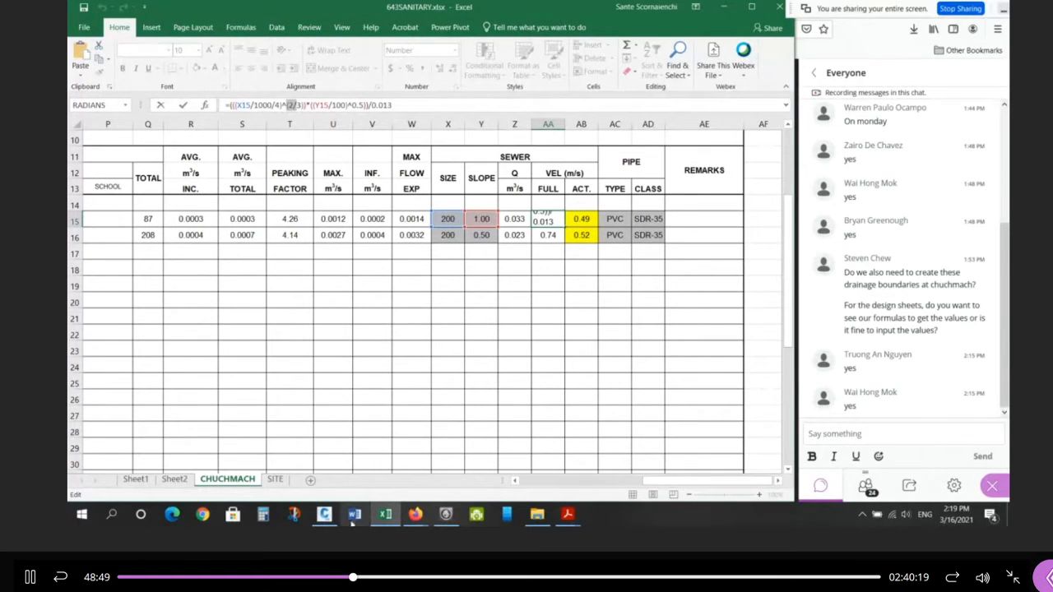
View the handwritten velocity equation in IP Camera Viewer, and return to Excel to examine Y15 and the divisor 100 in AA15's formula.
left_click(446, 514)
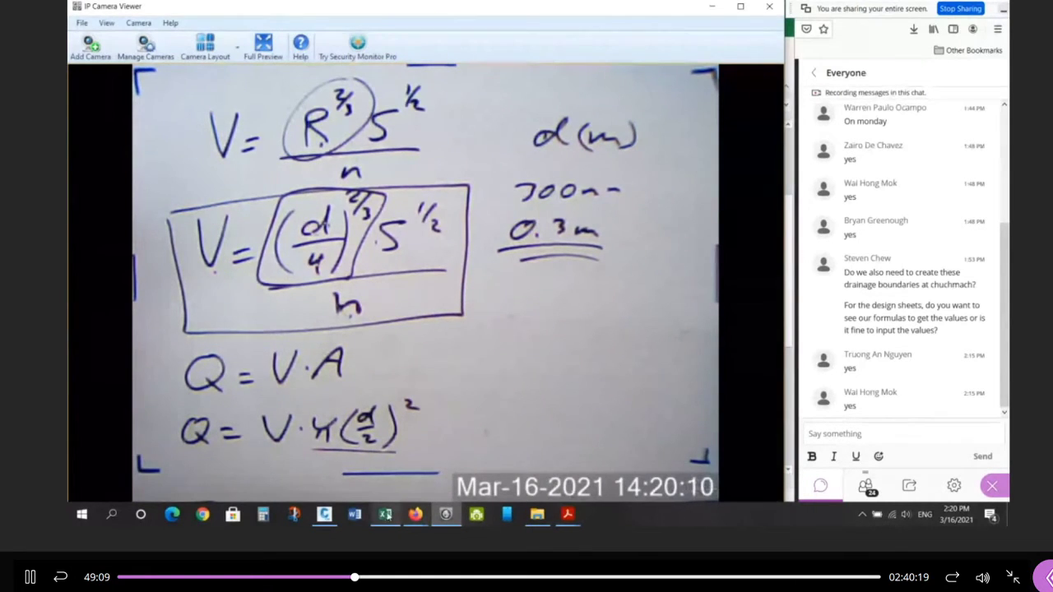
left_click(386, 514)
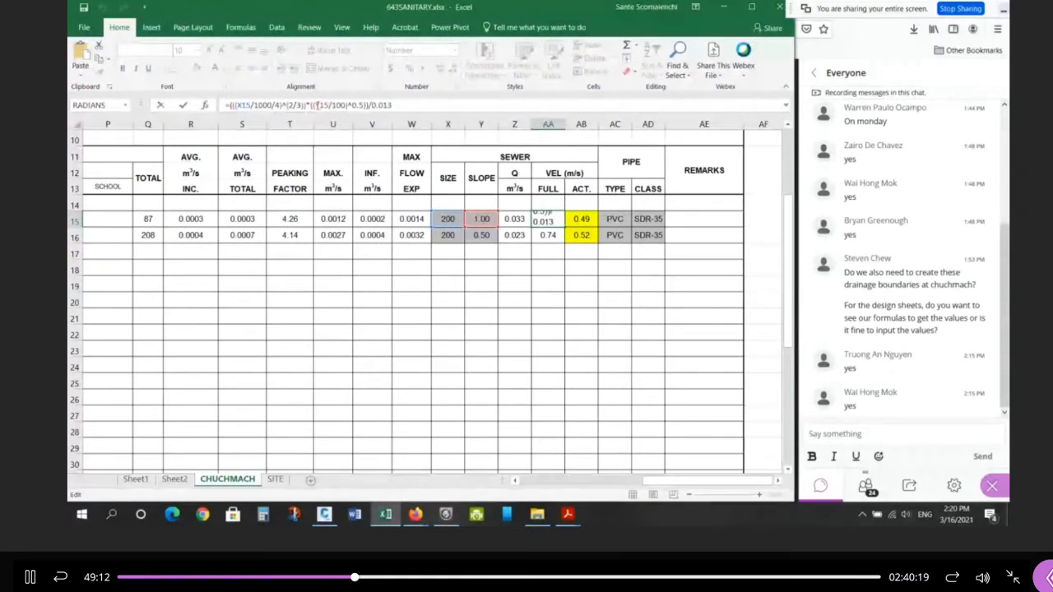
left_click_drag(315, 105, 325, 106)
left_click(333, 105)
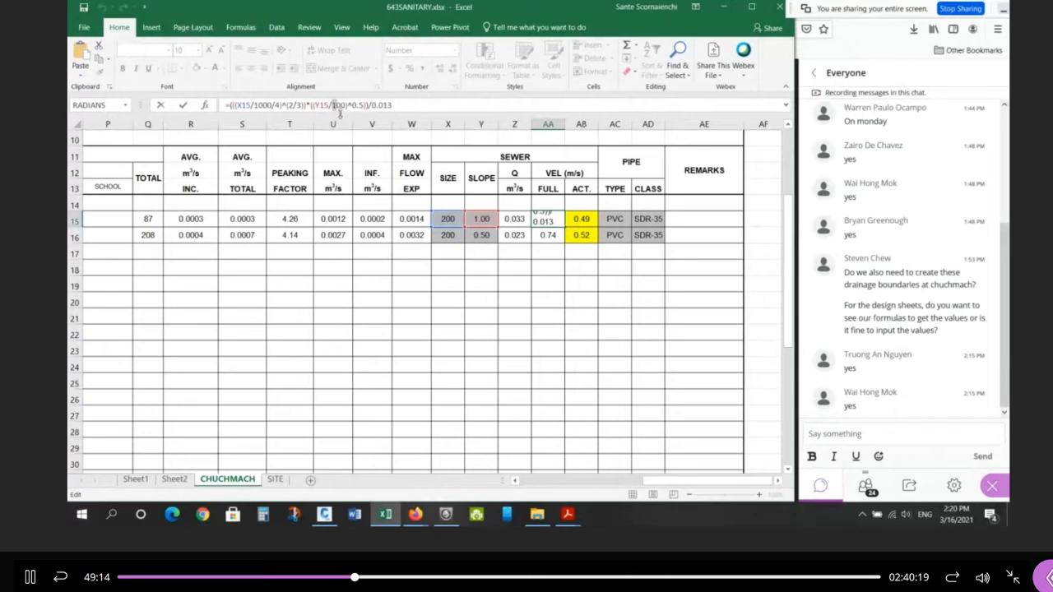
Check the entered slope in Y15 and pipe size in X15 that feed the full-flow velocity formula.
left_click(484, 219)
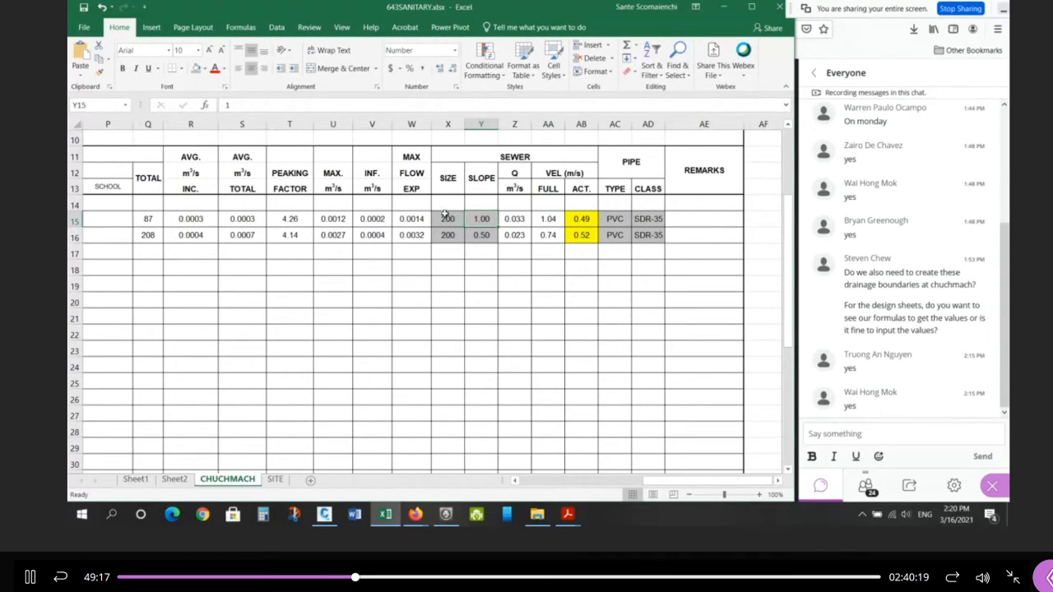
left_click(445, 218)
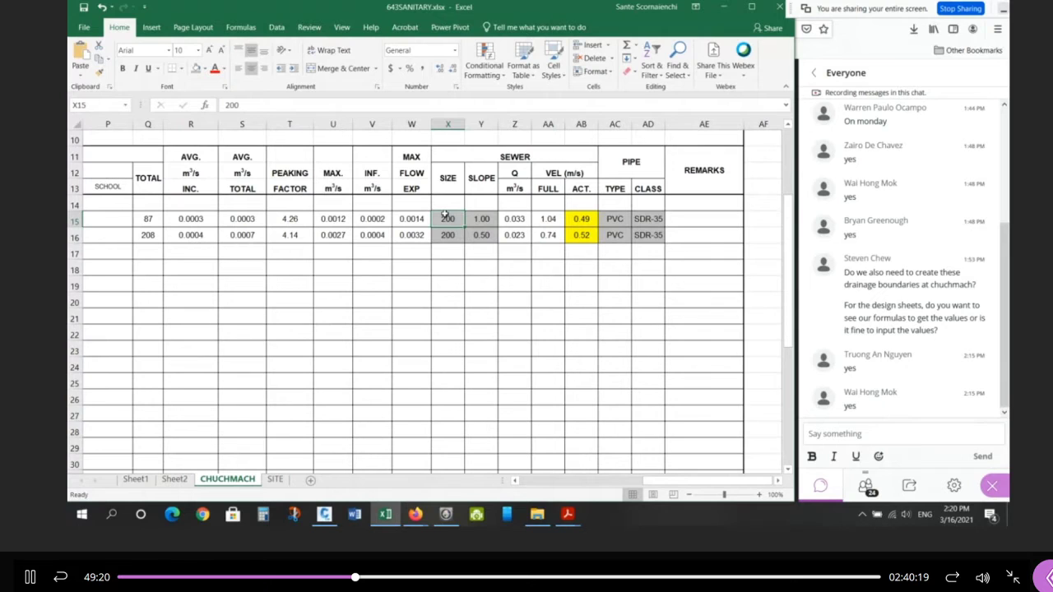
left_click(479, 219)
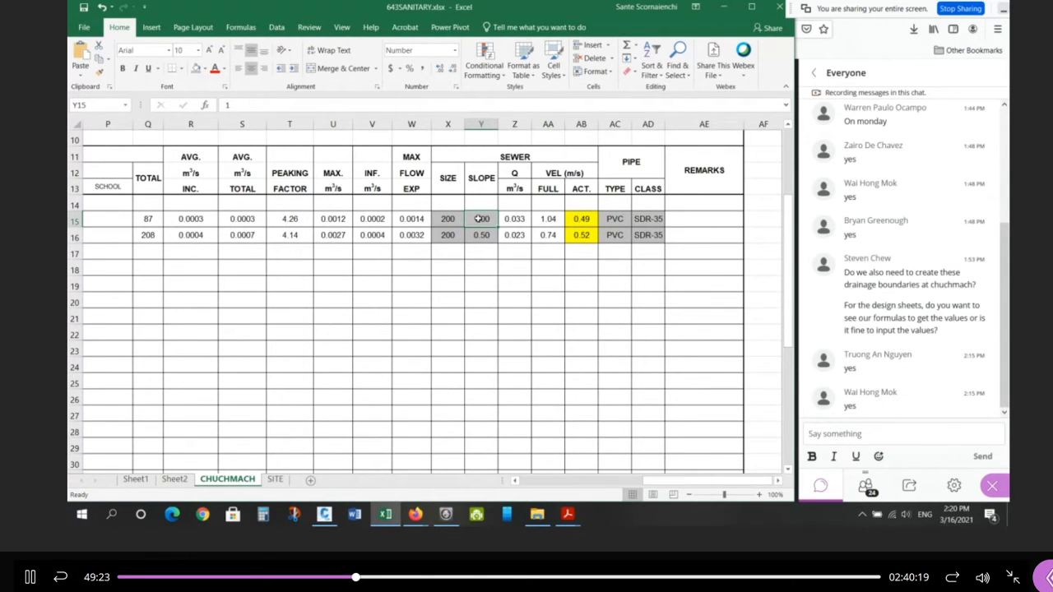
Examine the slope term's 0.5 exponent and the 0.013 roughness divisor in the AA15 velocity formula, leaving the formula unedited.
left_click(546, 219)
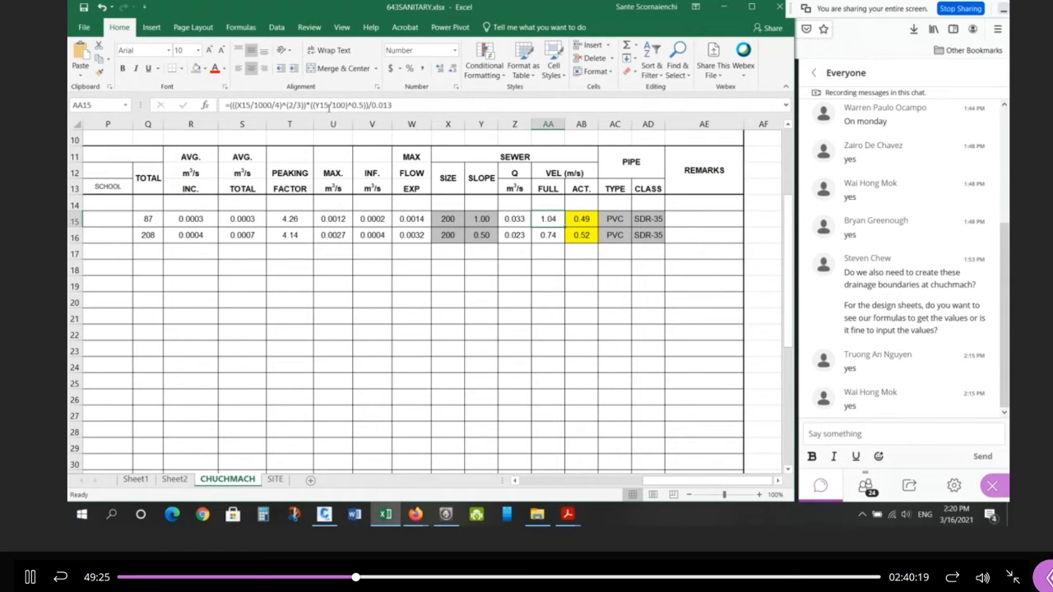
left_click_drag(329, 105, 357, 106)
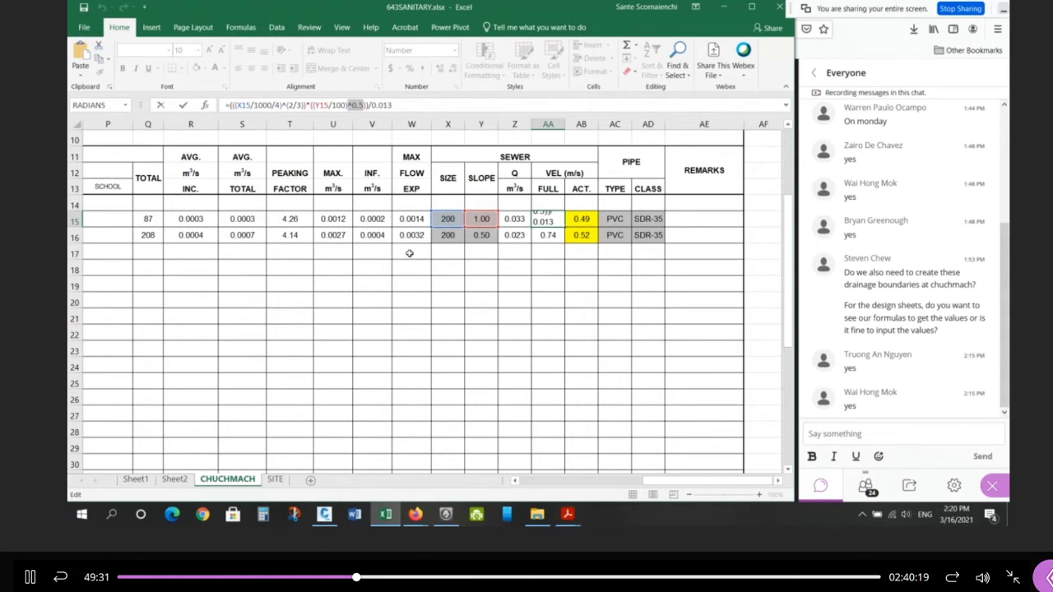
key("Escape")
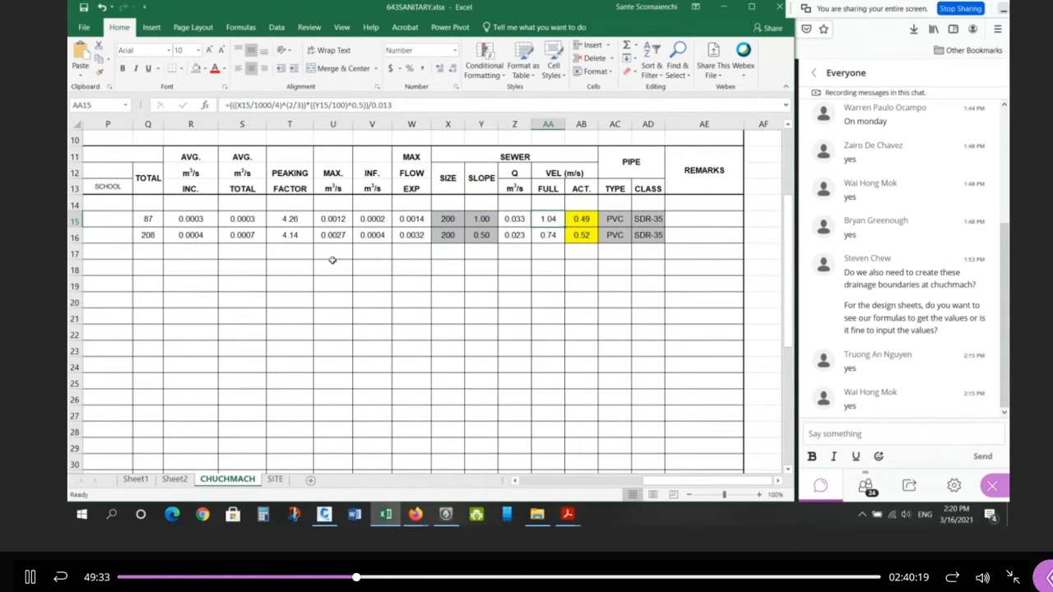
left_click_drag(373, 104, 393, 104)
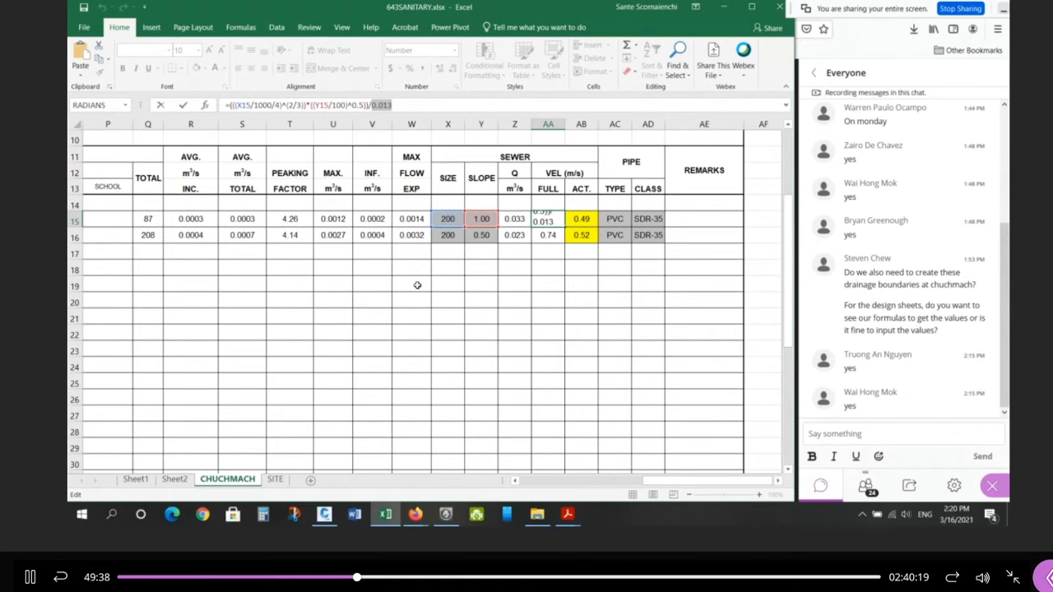
key("Escape")
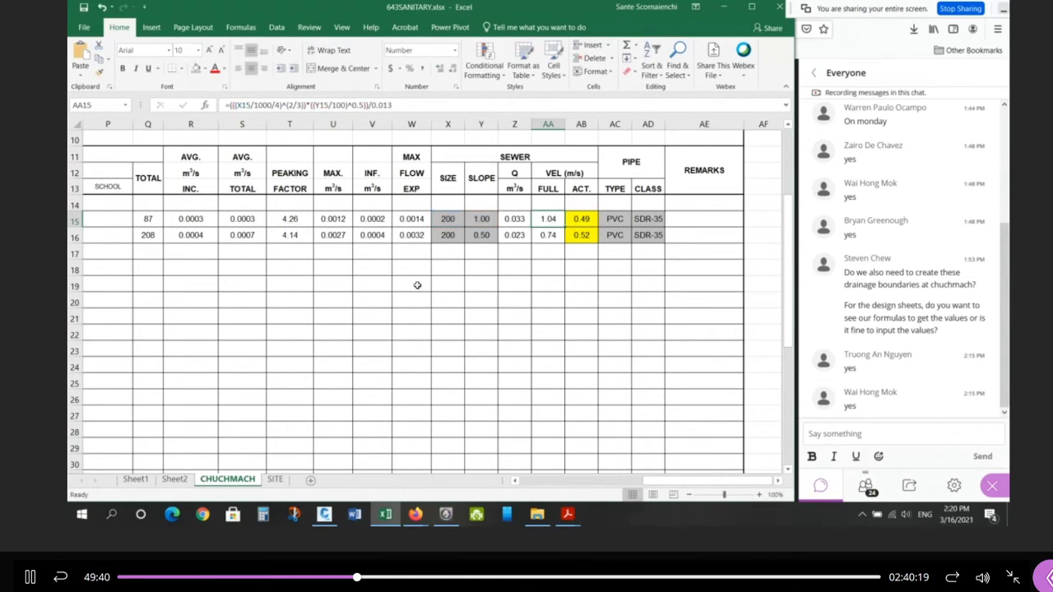
Compare the full-flow velocity formulas in AA16 and AA15 with the pipe capacity formula in Z15.
left_click(554, 235)
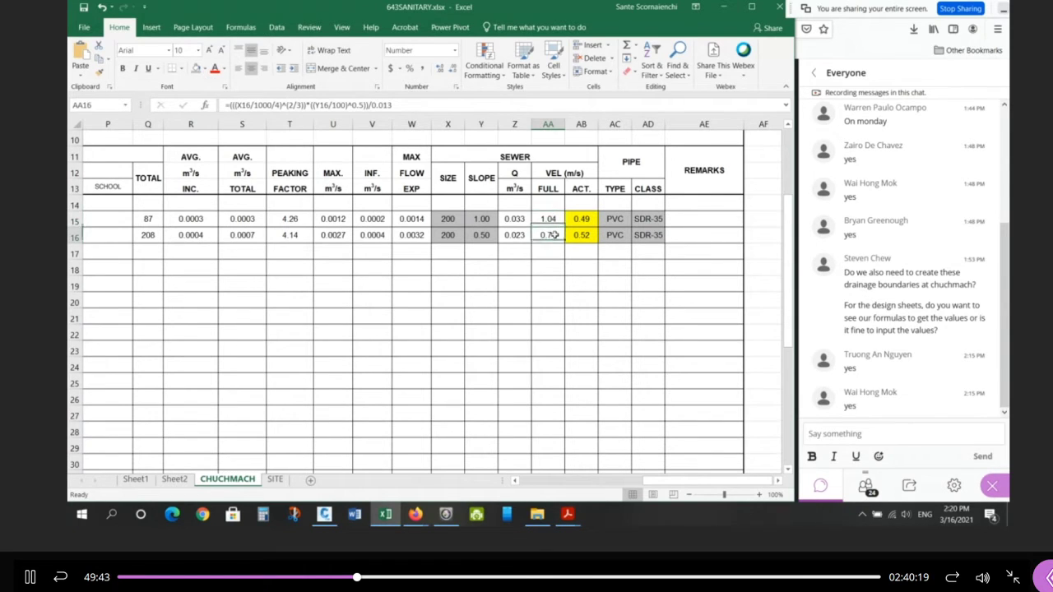
left_click(550, 219)
left_click(523, 219)
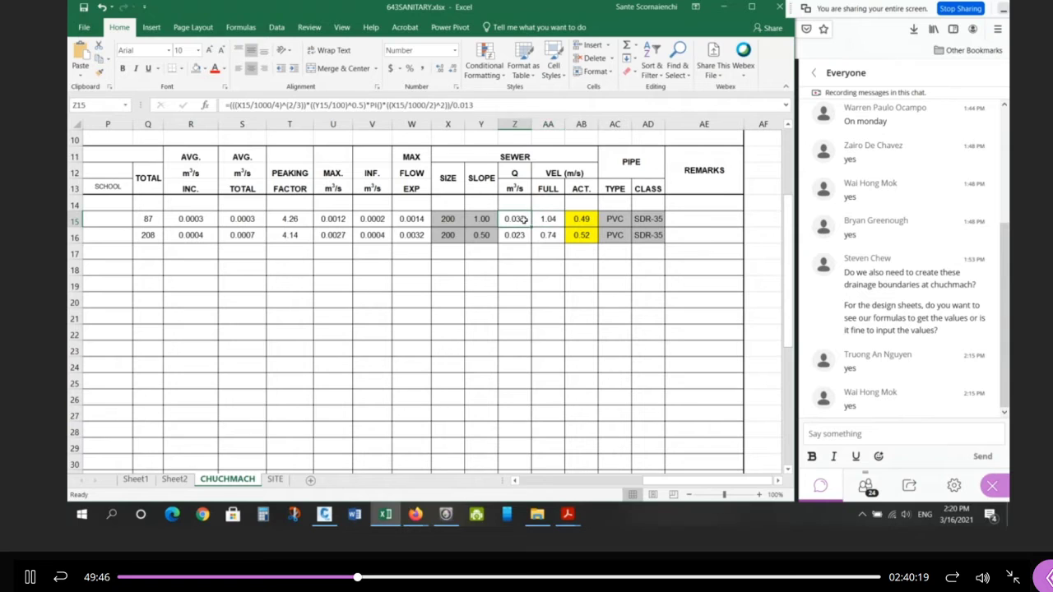
left_click(549, 219)
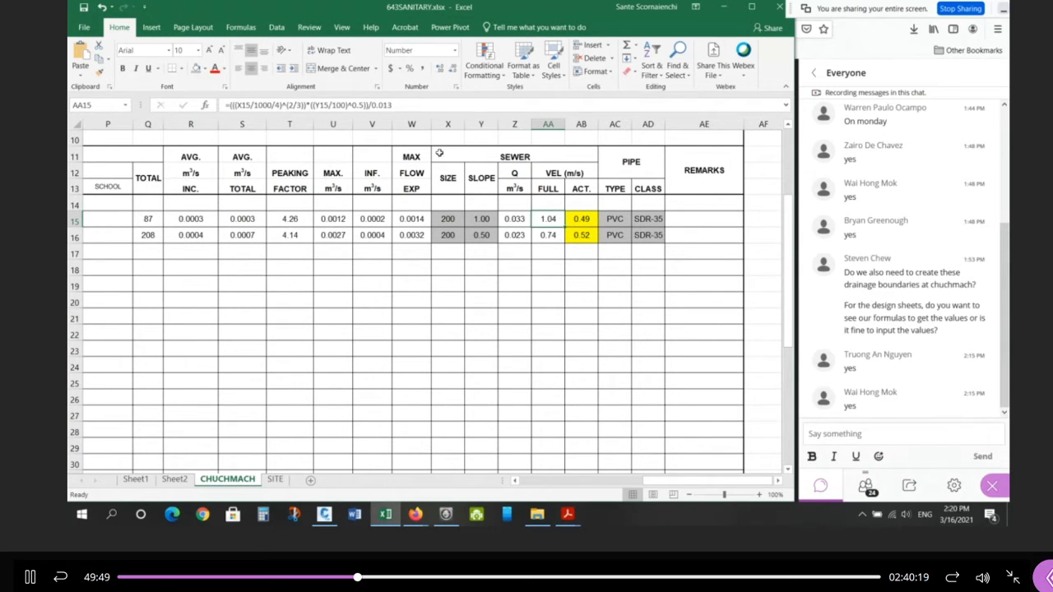
left_click(517, 219)
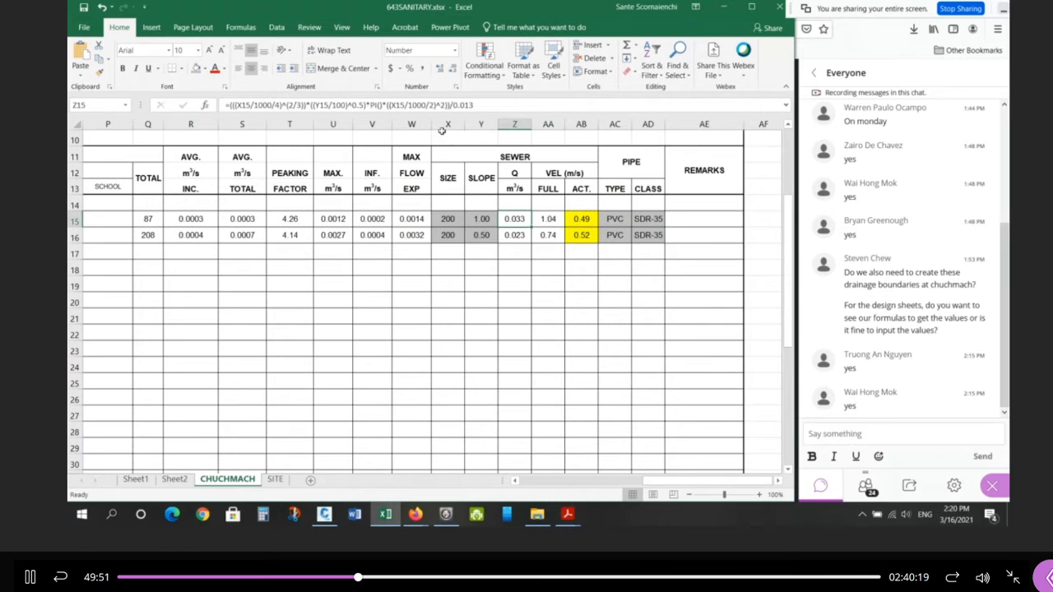
Examine the pipe area term PI()*((X15/1000/2)^2) in the Z15 capacity formula.
left_click(372, 106)
double_click(373, 105)
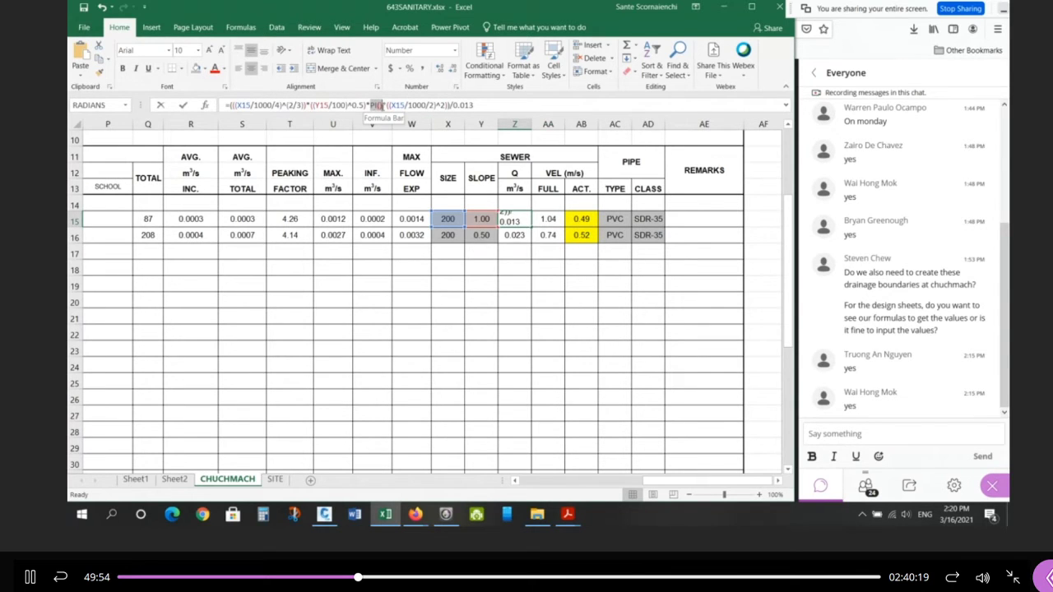
left_click_drag(380, 105, 428, 105)
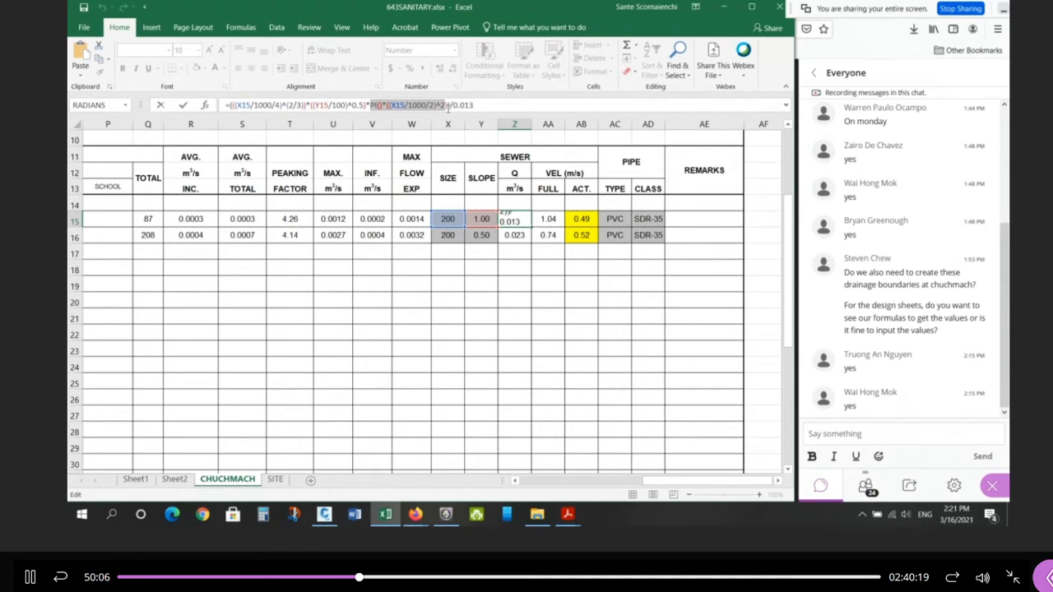
type(")")
key("ctrl+Return")
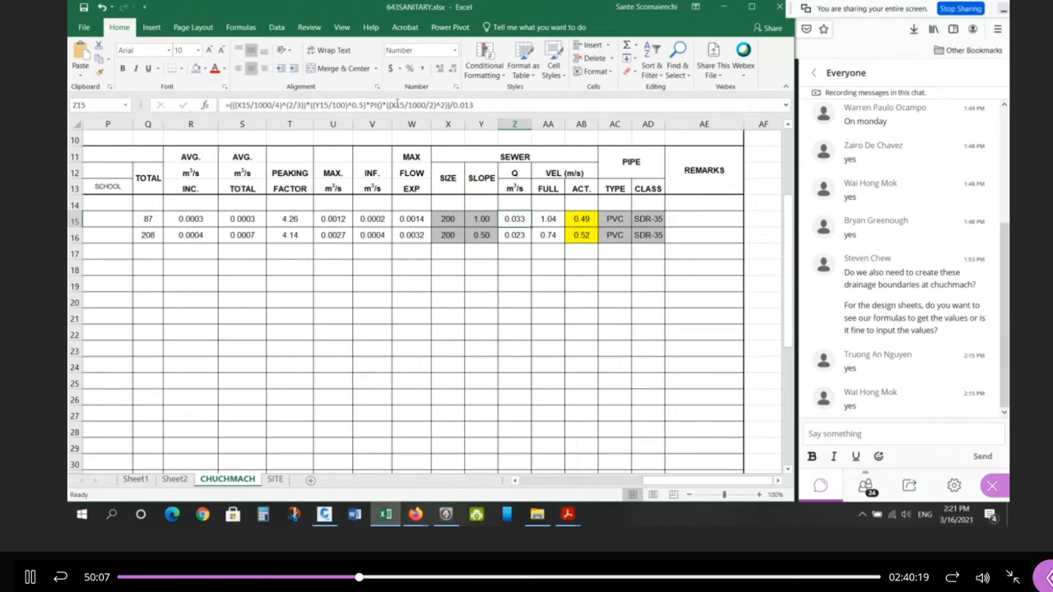
Inspect each part of Z15's area term: X15/1000, the divisor 2, the exponent 2 and the PI() function.
left_click(394, 105)
double_click(399, 106)
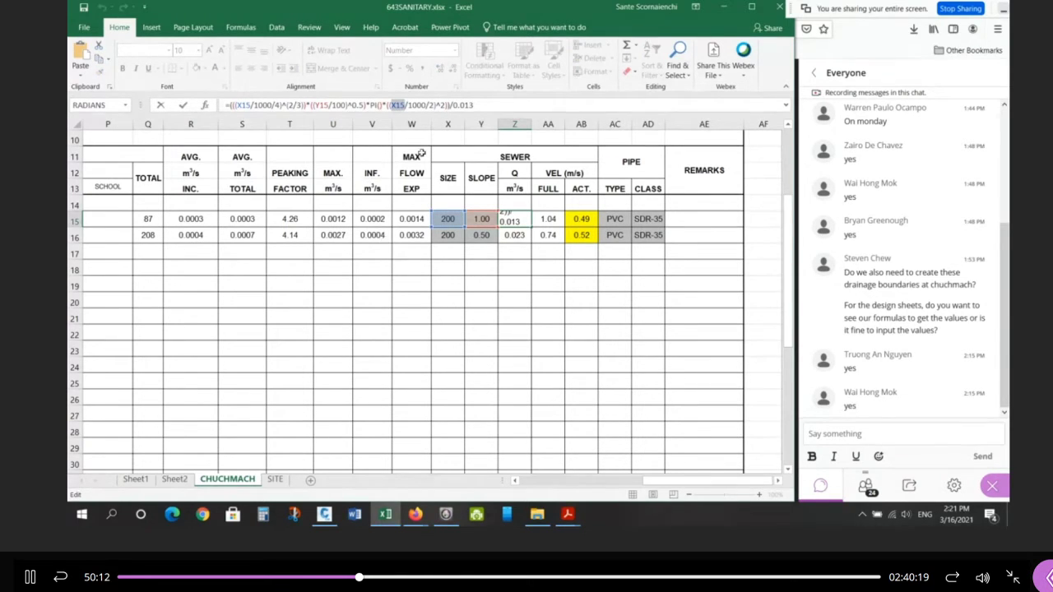
left_click_drag(391, 105, 427, 105)
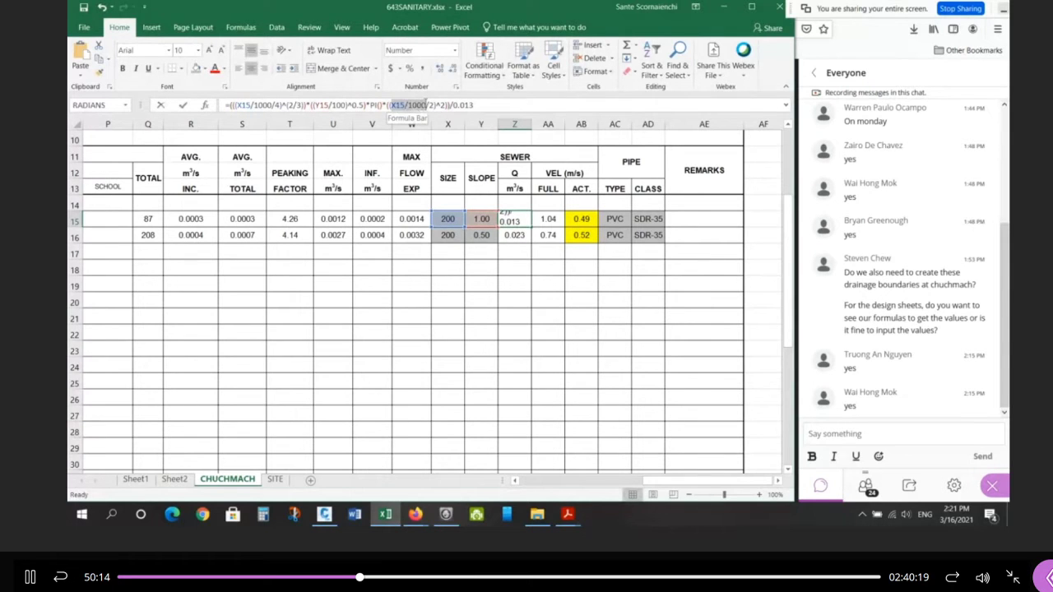
left_click(430, 105)
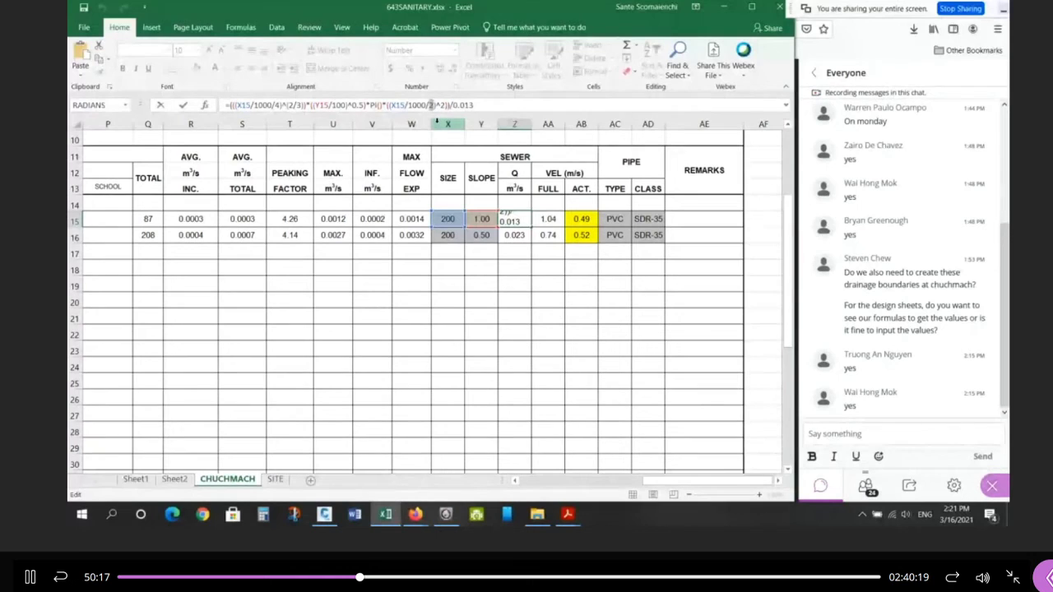
left_click_drag(441, 105, 447, 105)
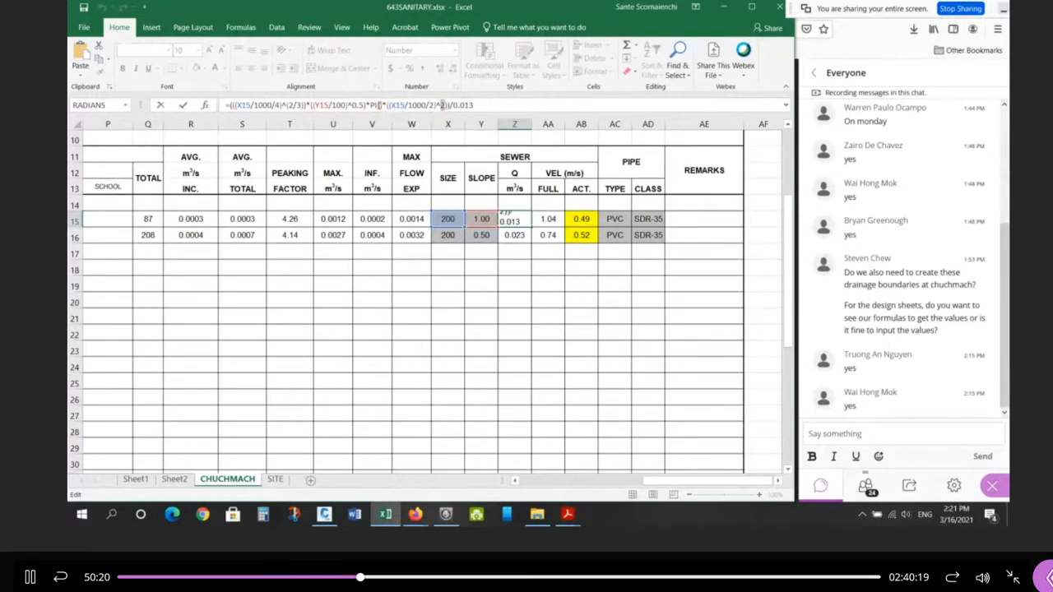
left_click_drag(370, 105, 383, 107)
key("Escape")
Demonstrate the pi function by entering =PI() in W20, inspect the formula, and clear the cell.
left_click(420, 302)
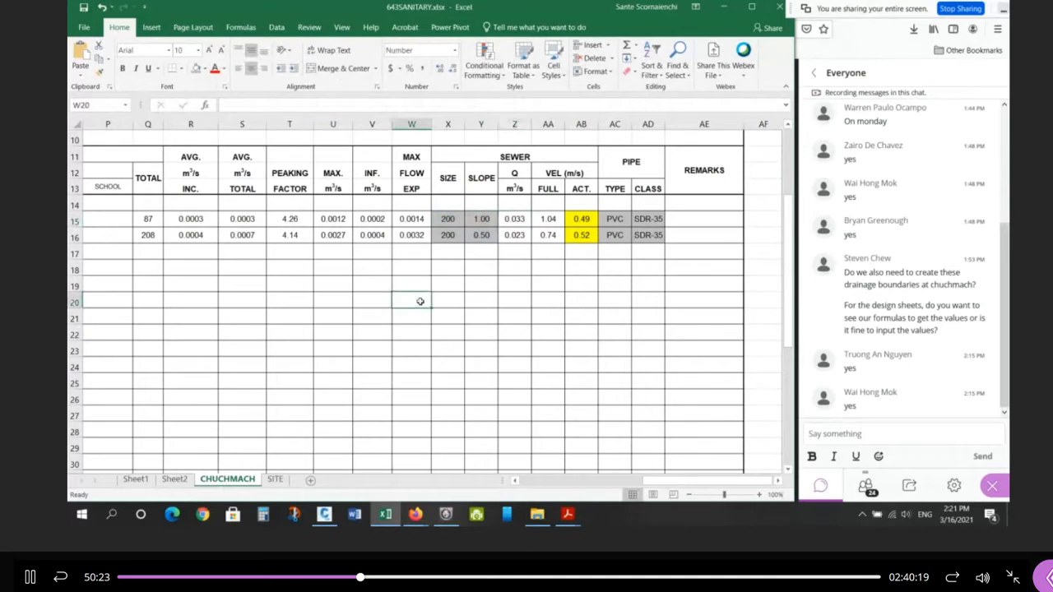
type("=P")
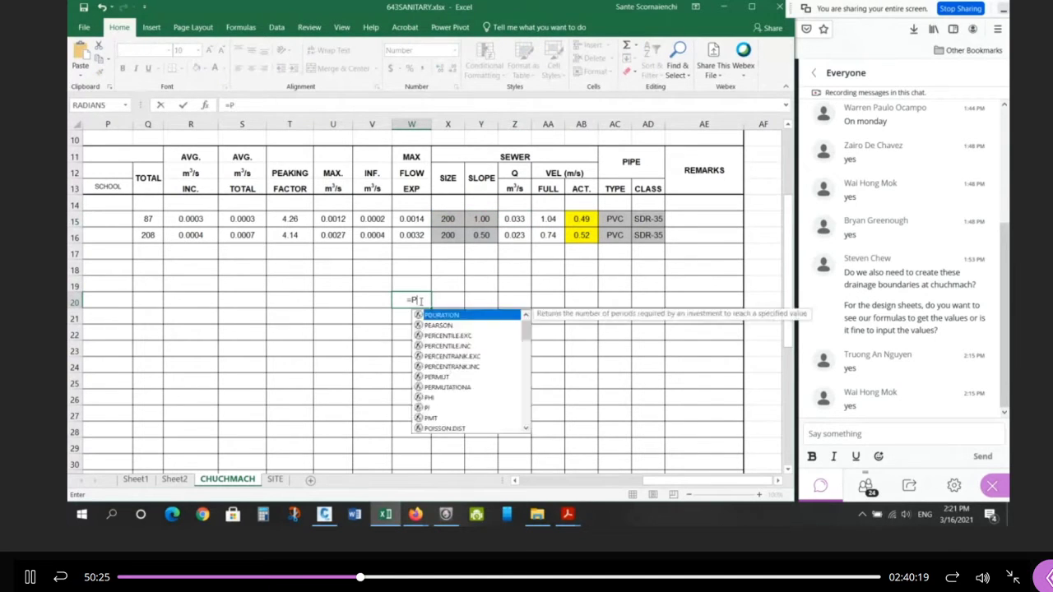
type("I()")
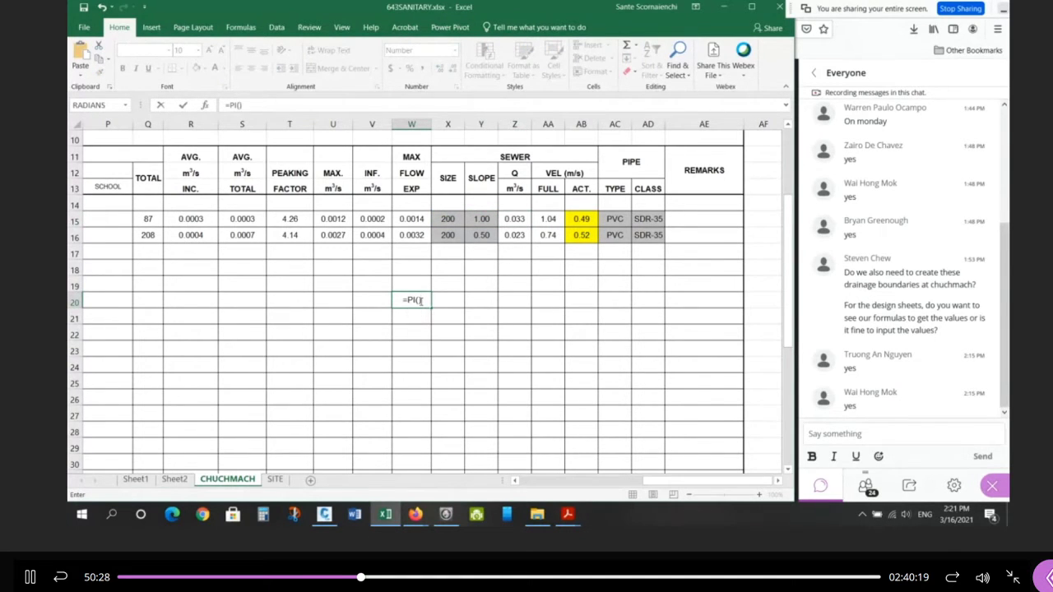
key("Return")
left_click(420, 300)
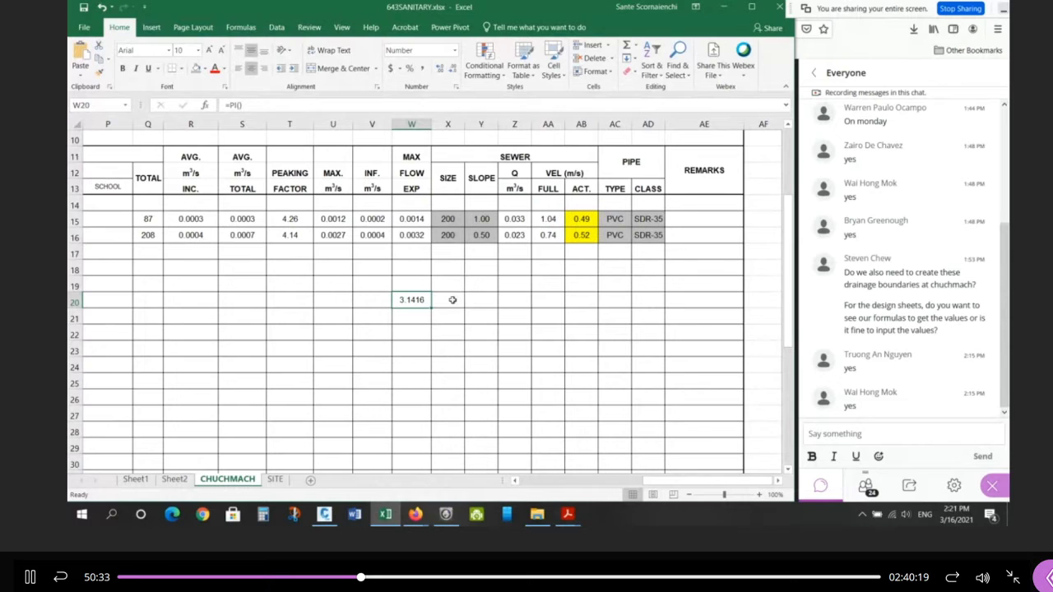
left_click(234, 105)
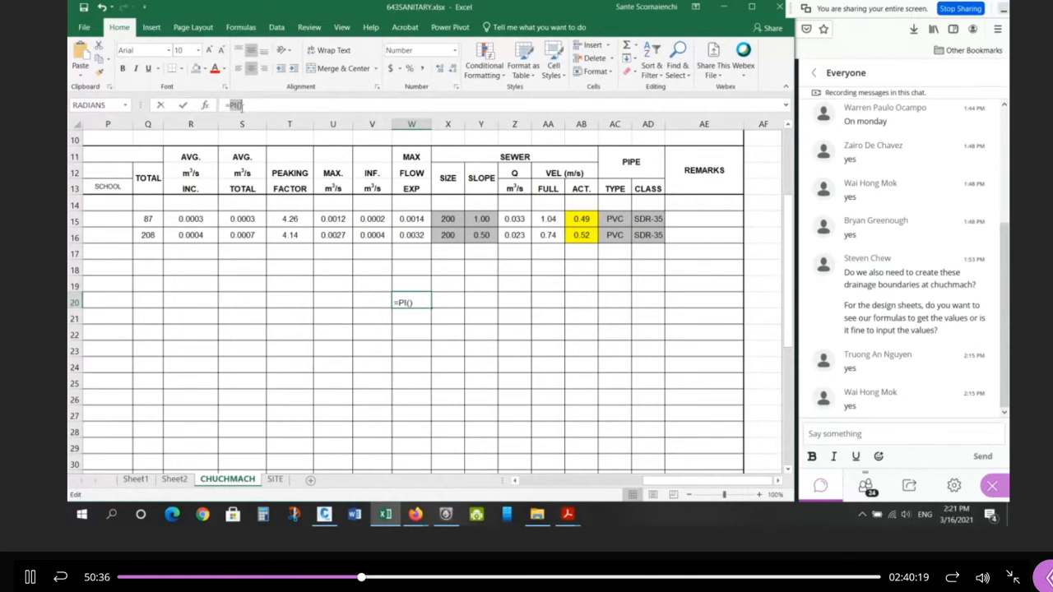
key("ctrl+Return")
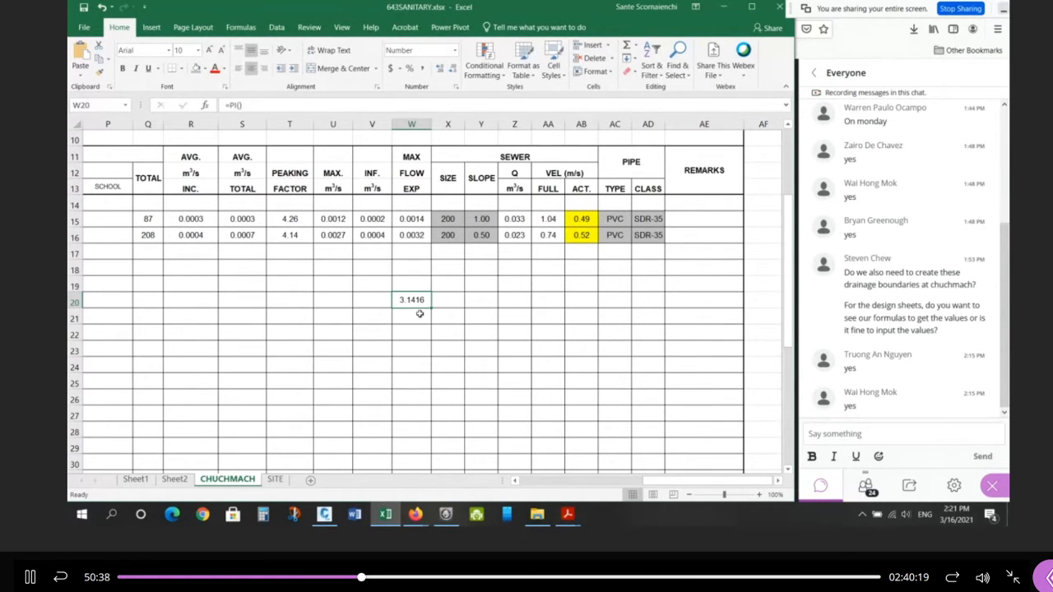
key("Delete")
Review the handwritten flow equations in IP Camera Viewer, and view the Capacity and Discharge Values table on page 2 of Manning's Formula Tables.pdf in Acrobat.
left_click(386, 515)
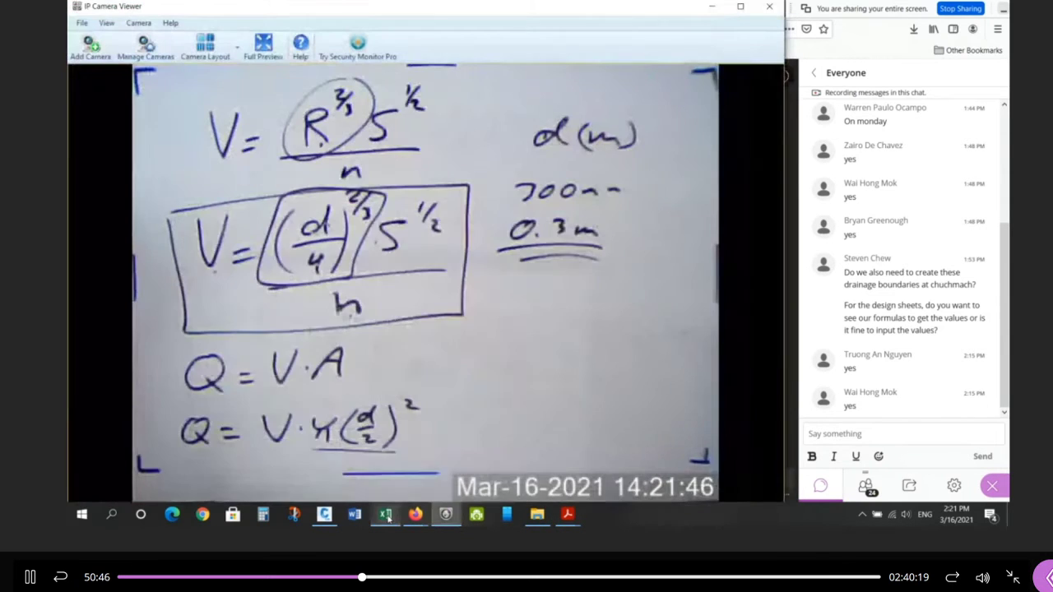
left_click(386, 515)
mouse_move(567, 515)
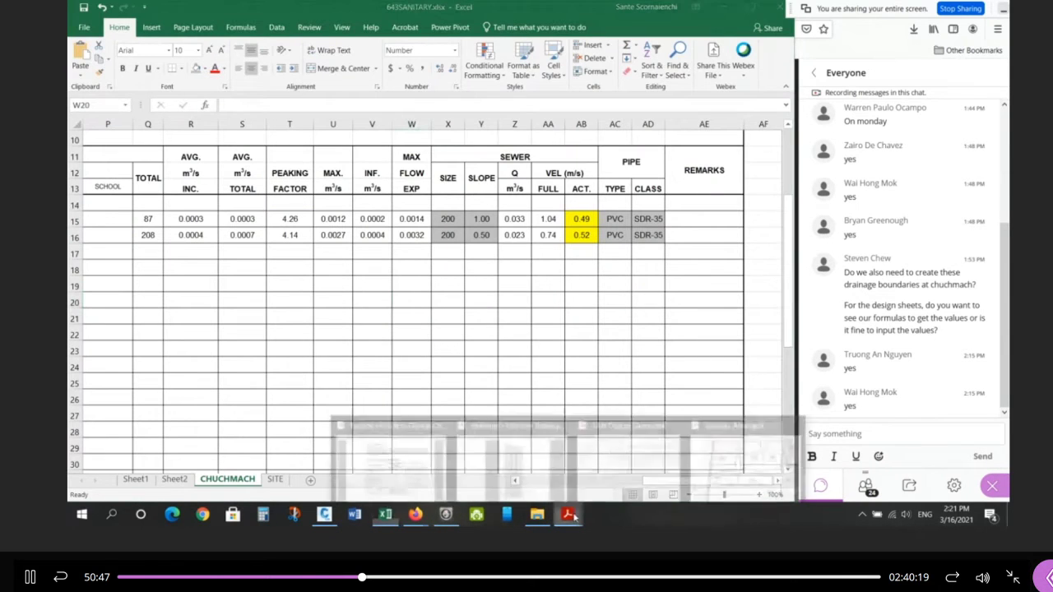
left_click(531, 474)
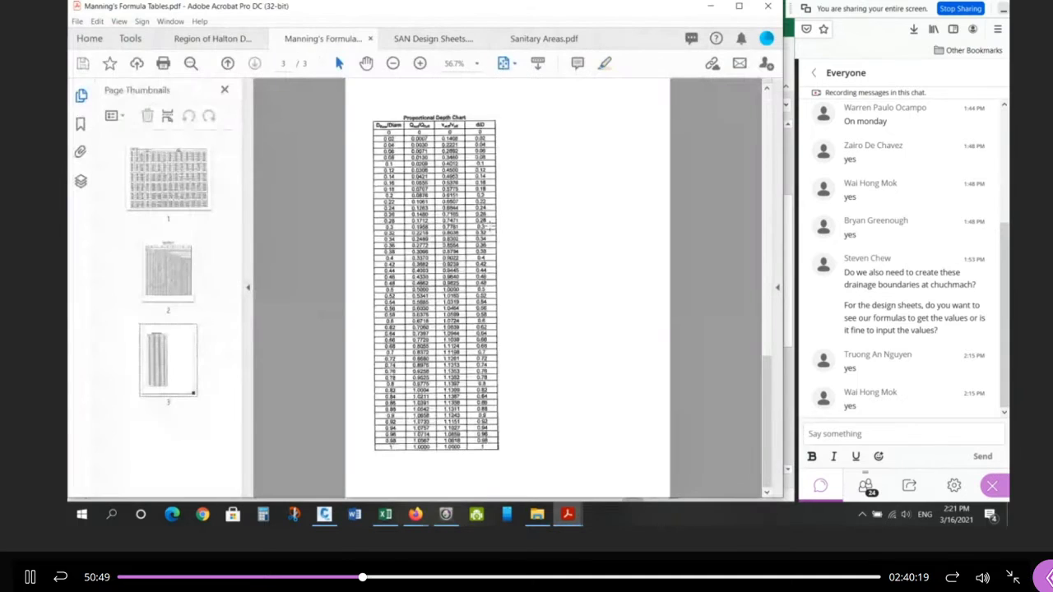
scroll(491, 227, "up", 1)
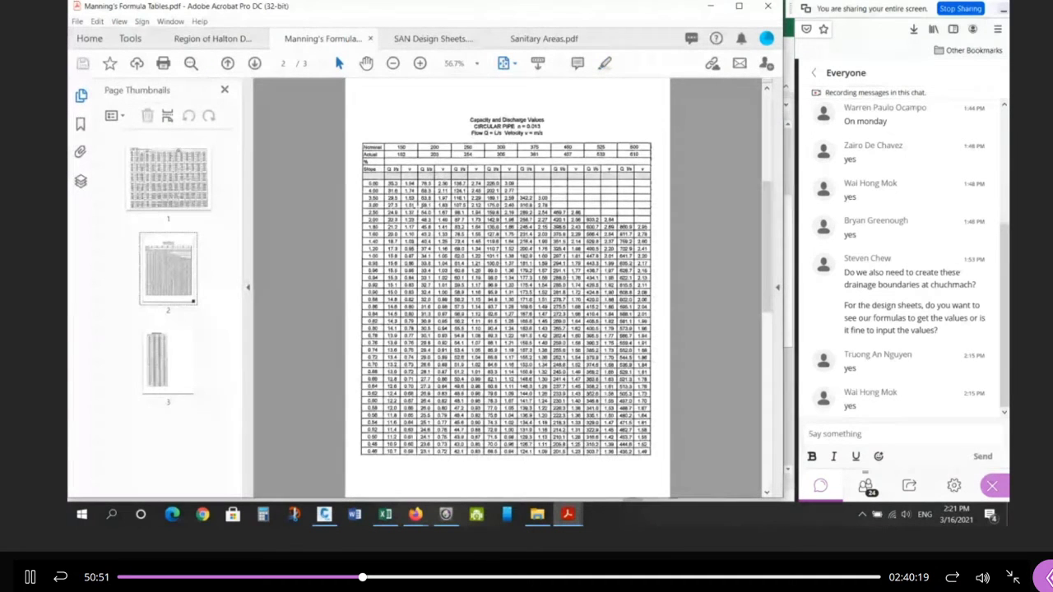
left_click(421, 64)
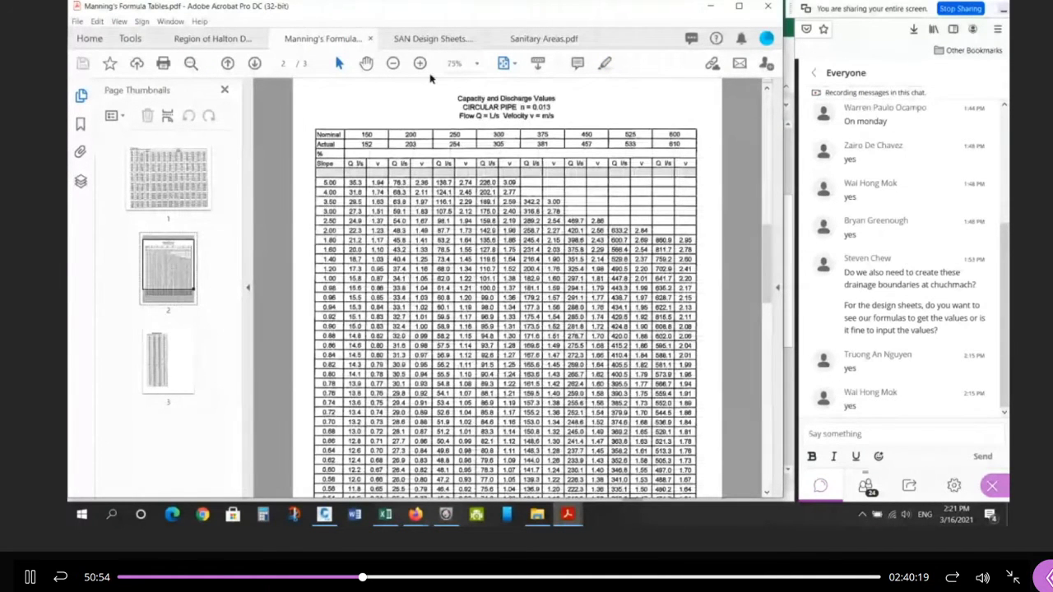
Return to the sanitary design sheet in Excel and check the pipe size in X15.
left_click(386, 515)
left_click(416, 277)
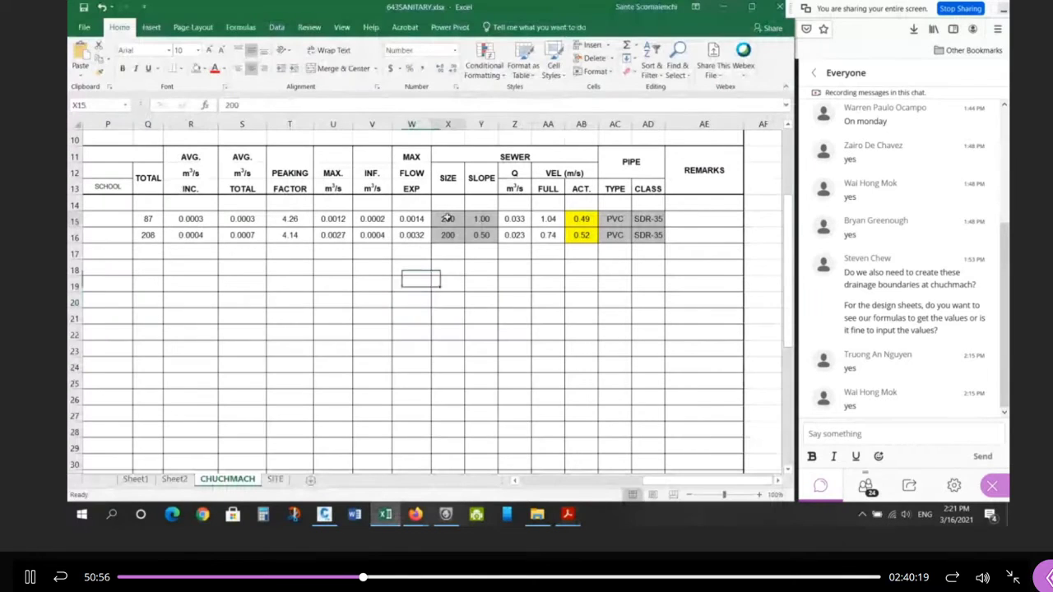
left_click(448, 219)
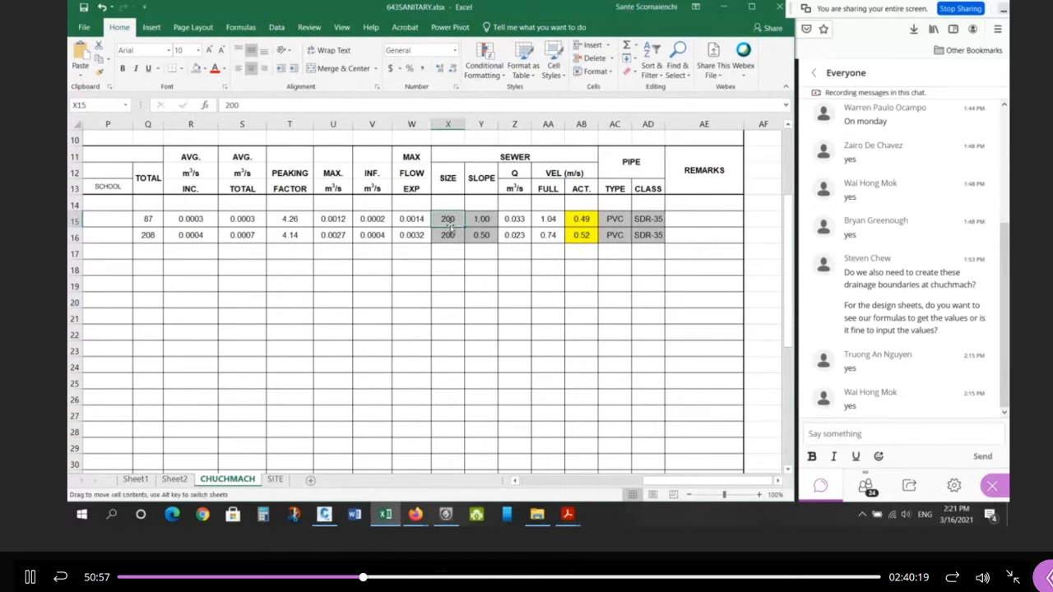
Review row 15's slope in Y15, the capacity and full-velocity formulas in Z15 and AA15, and the pipe size in X15.
left_click(491, 219)
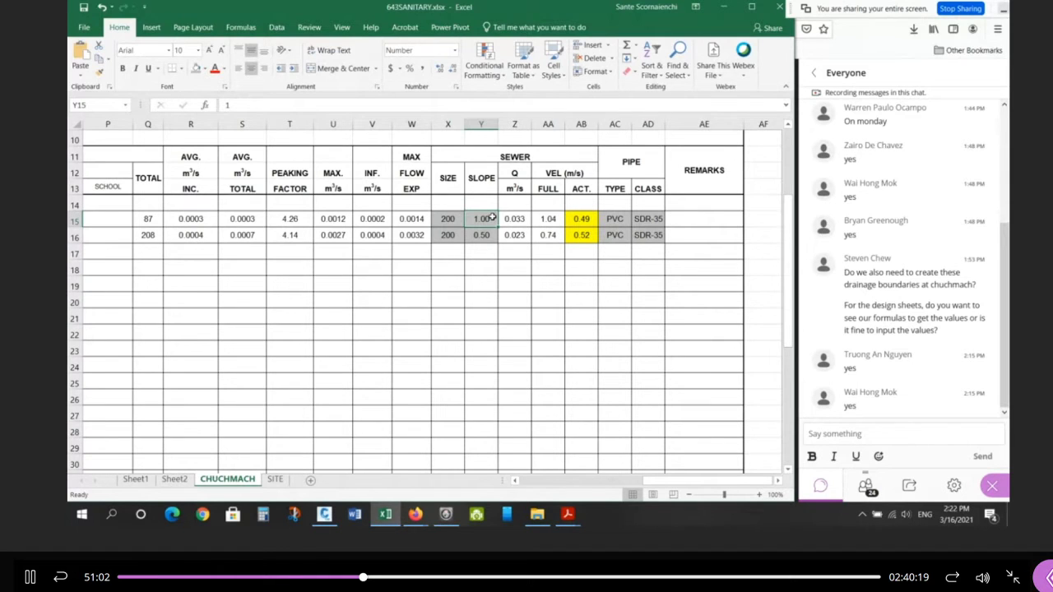
left_click(515, 219)
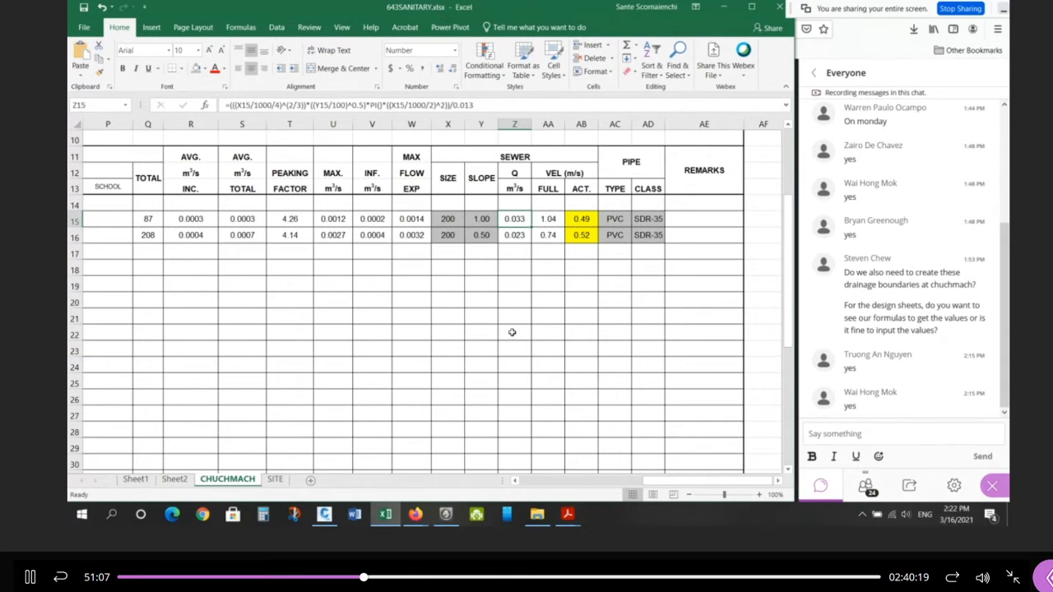
left_click(558, 221)
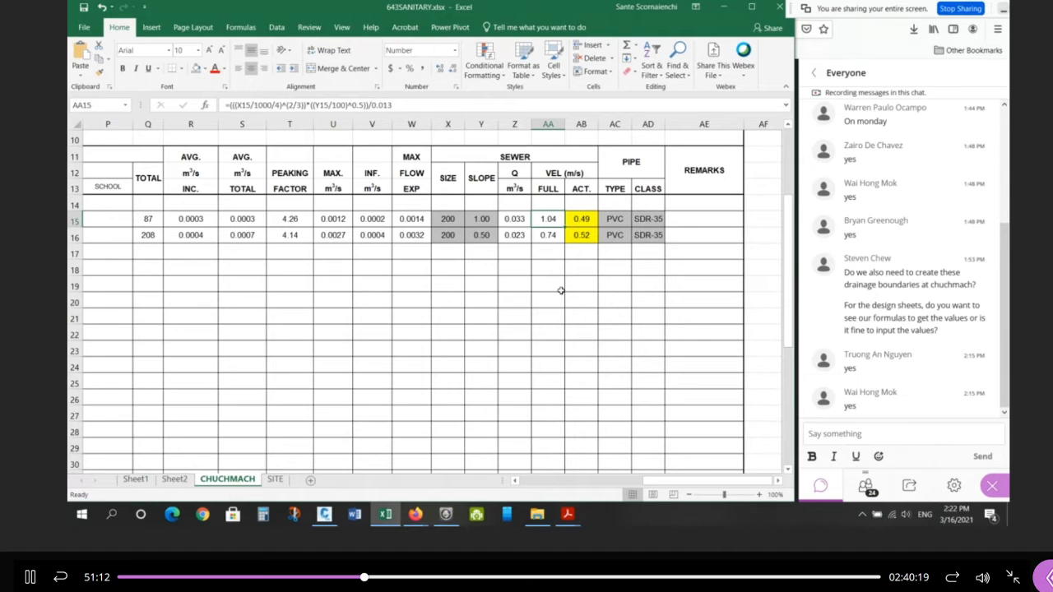
left_click(448, 219)
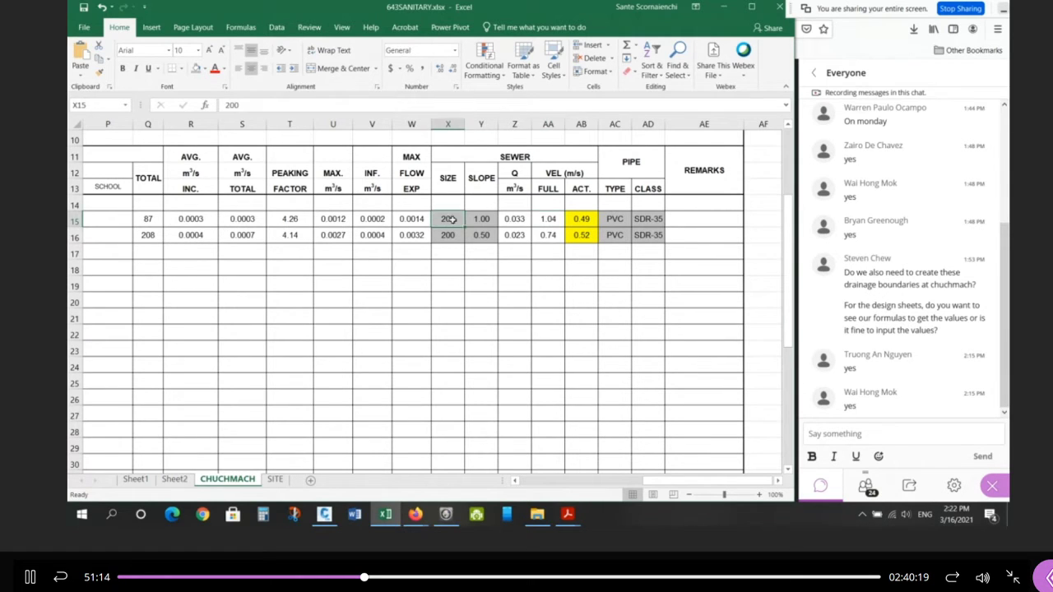
left_click(471, 219)
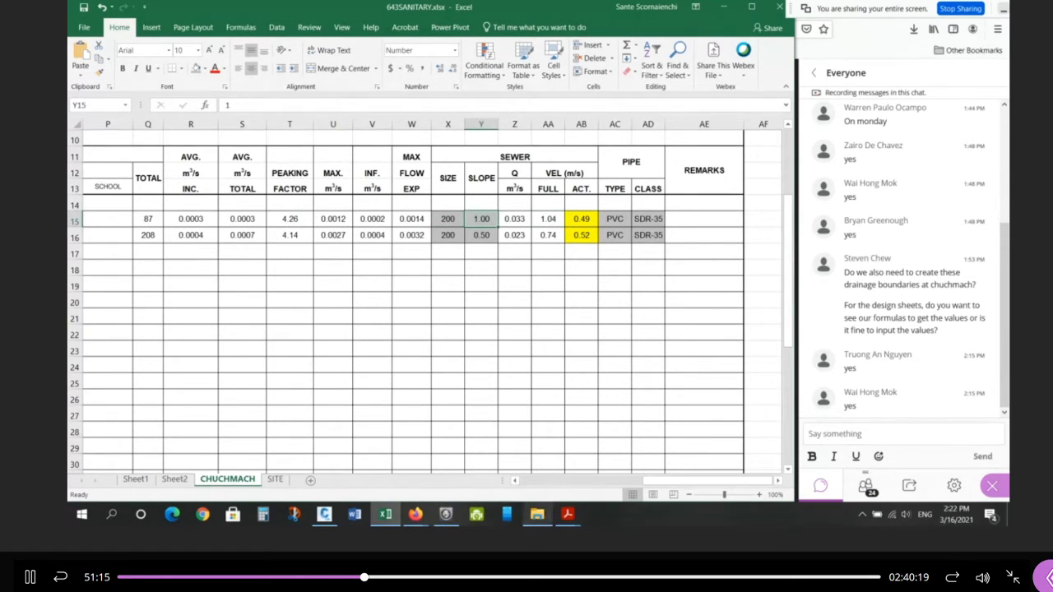
In Manning's Formula Tables.pdf in Acrobat, highlight the 200 mm pipe column, and highlight and enlarge its flow and velocity values at 1.00% slope.
mouse_move(567, 514)
left_click(486, 456)
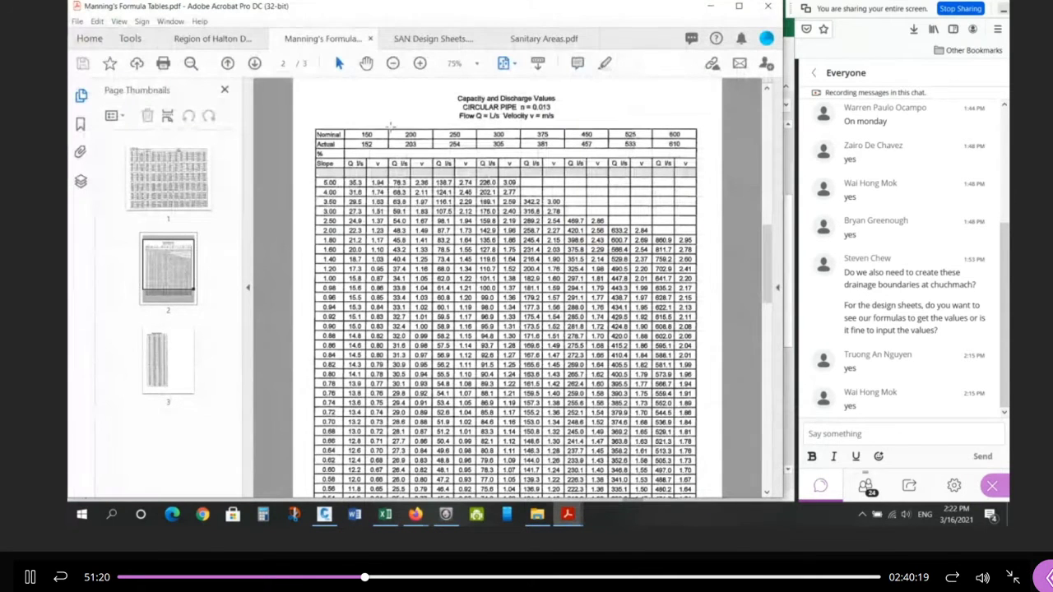
left_click_drag(391, 127, 436, 480)
scroll(437, 481, "down", 2)
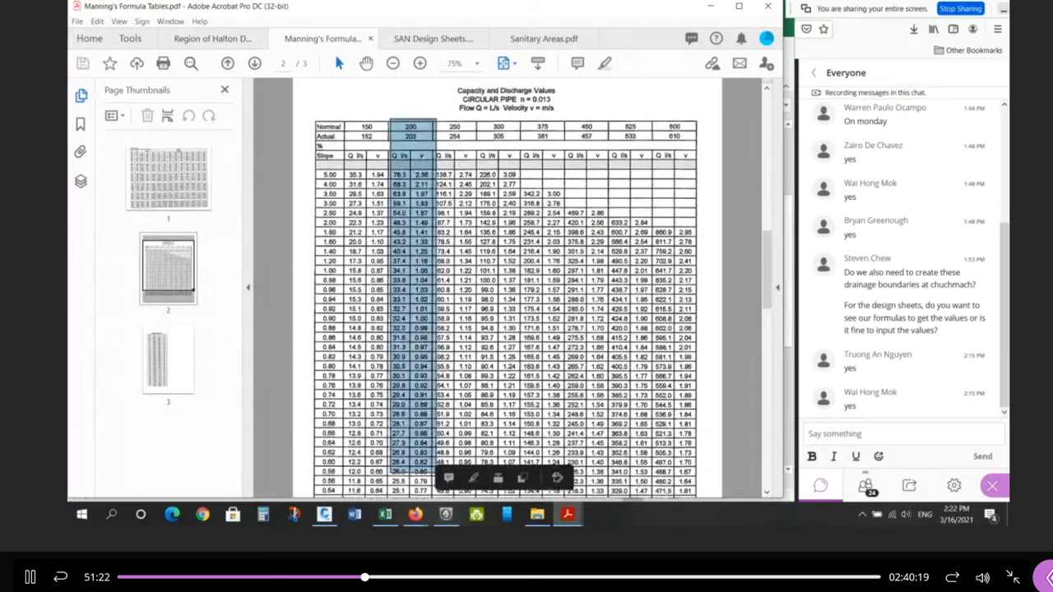
scroll(400, 307, "down", 3)
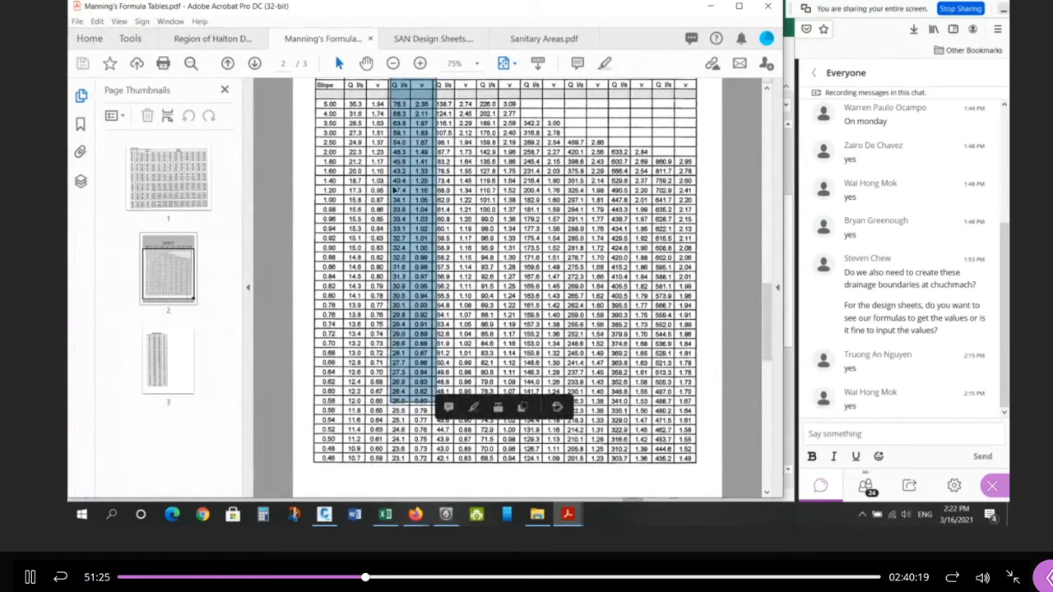
left_click(390, 197)
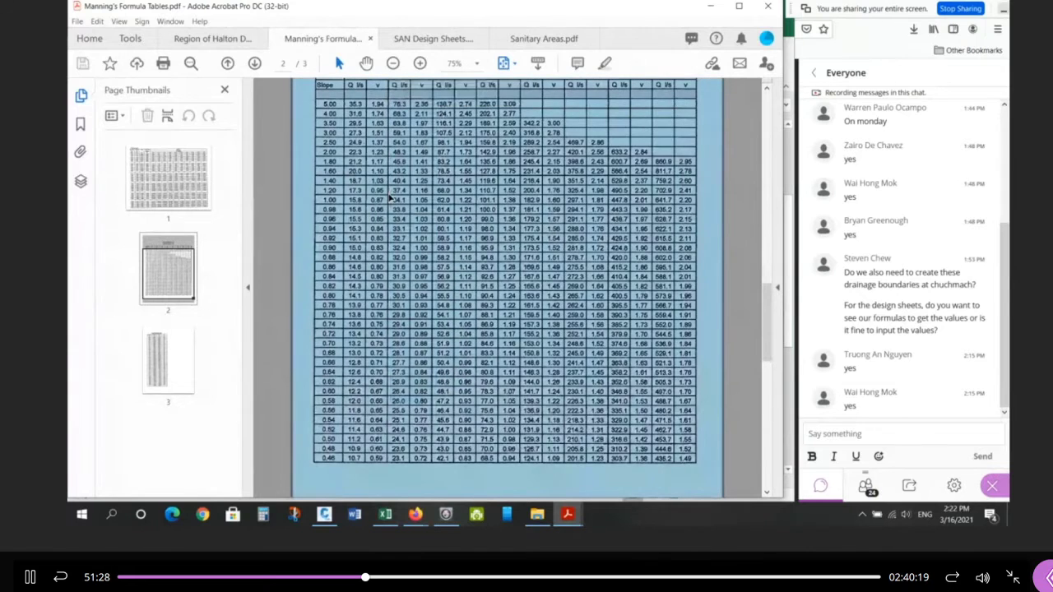
left_click_drag(390, 197, 434, 207)
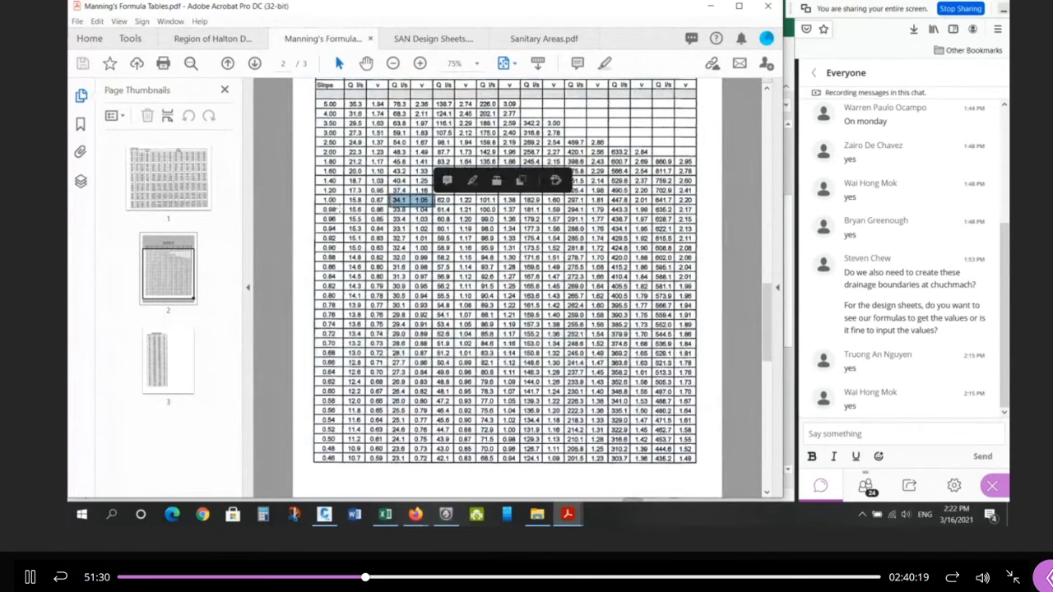
scroll(404, 256, "up", 2)
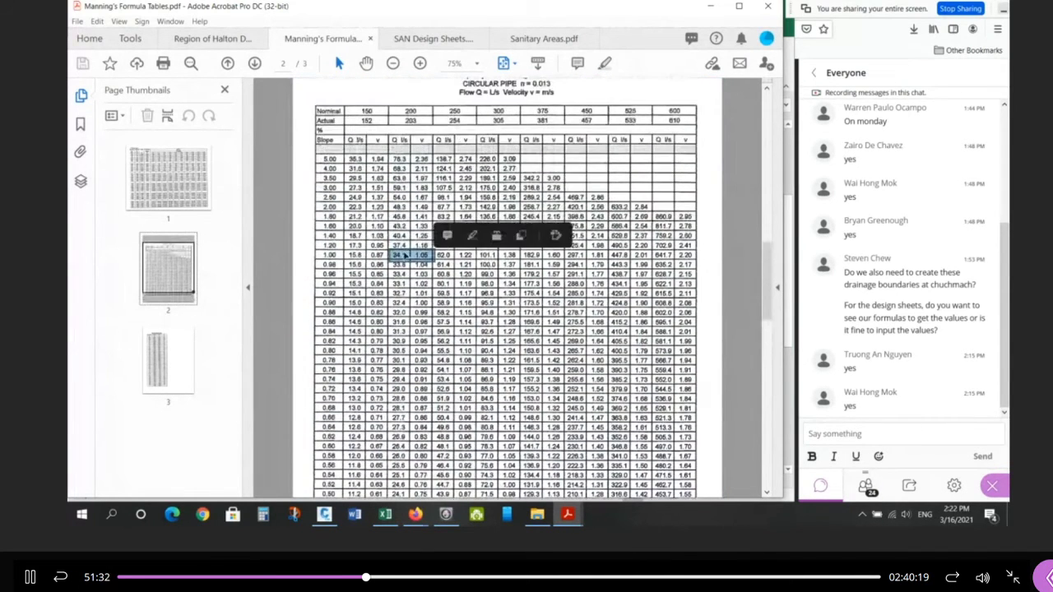
scroll(313, 218, "up", 1, "ctrl")
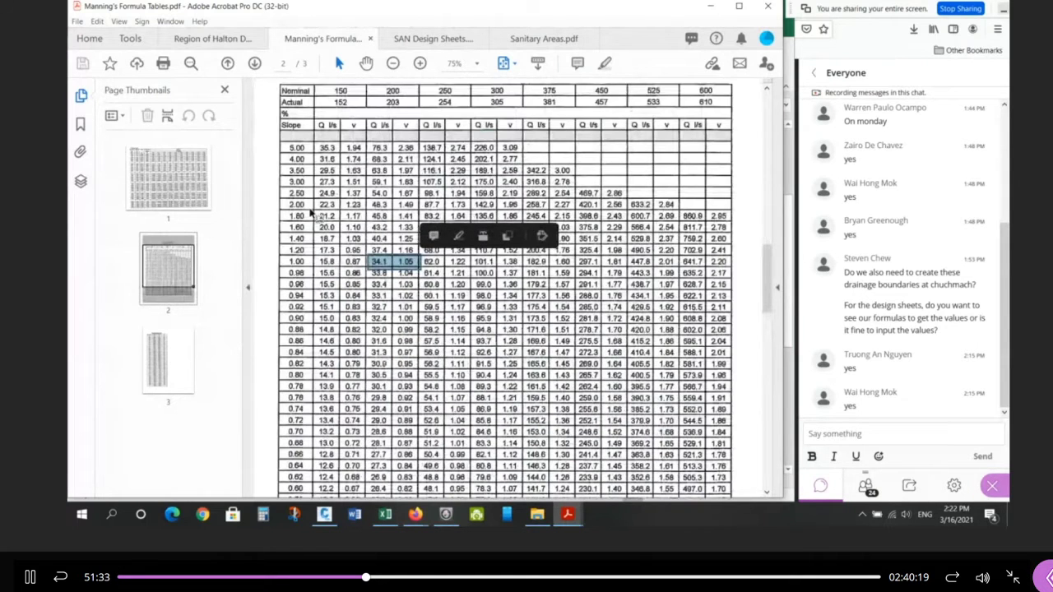
scroll(310, 212, "up", 3, "ctrl")
scroll(310, 212, "up", 1)
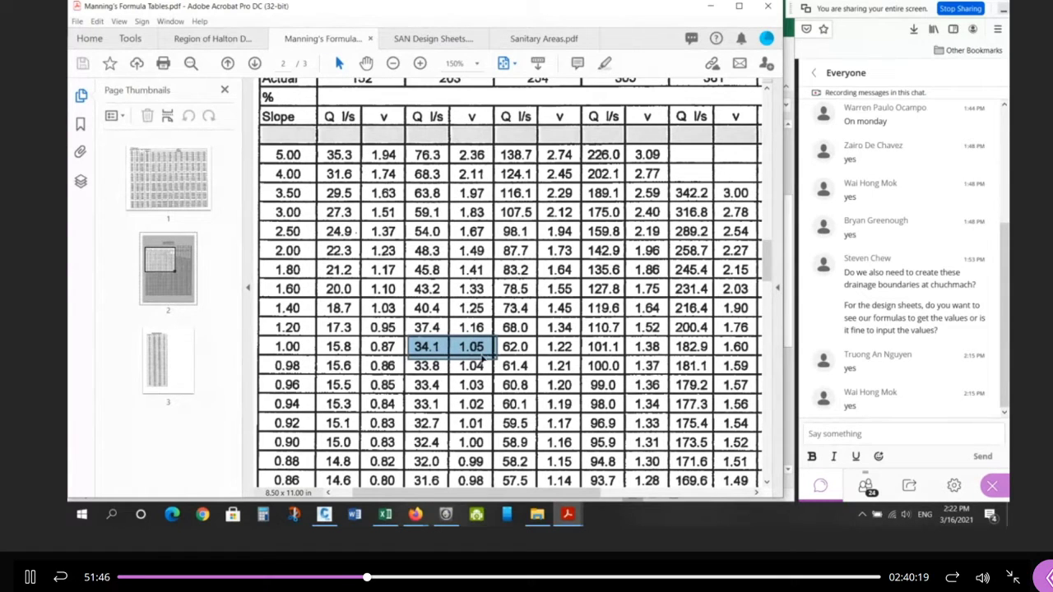
Compare the pipe size in X15 in Excel with the nominal and actual diameters in Manning's Formula Tables.pdf in Acrobat.
left_click(393, 514)
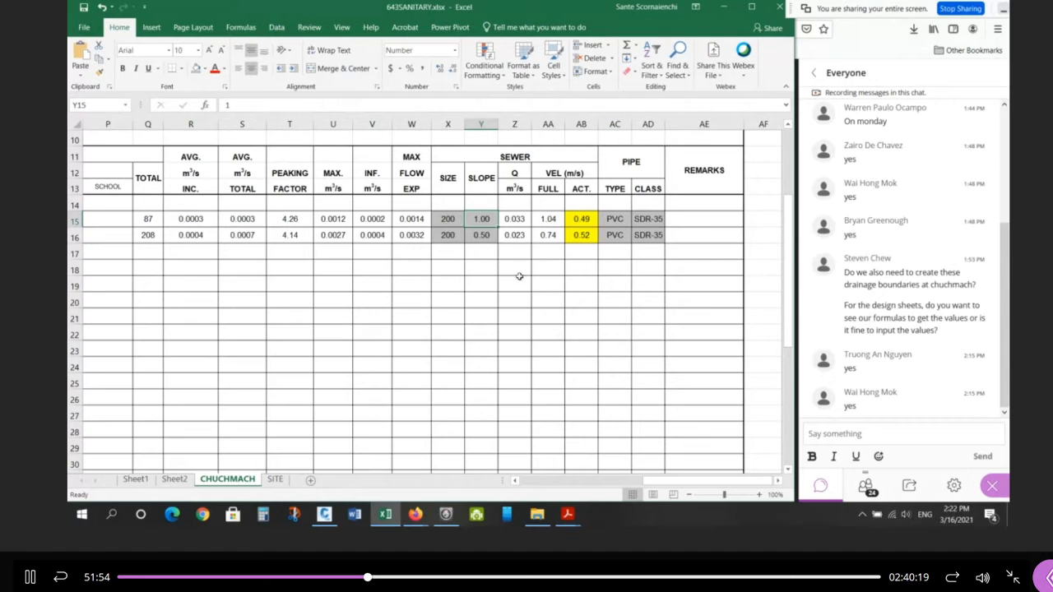
left_click(447, 219)
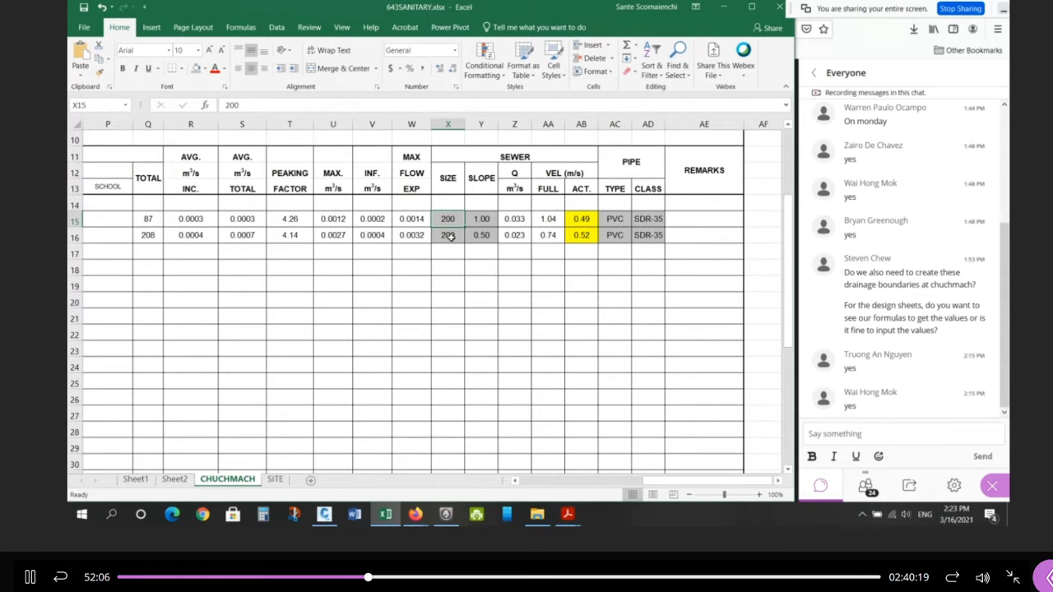
left_click(569, 515)
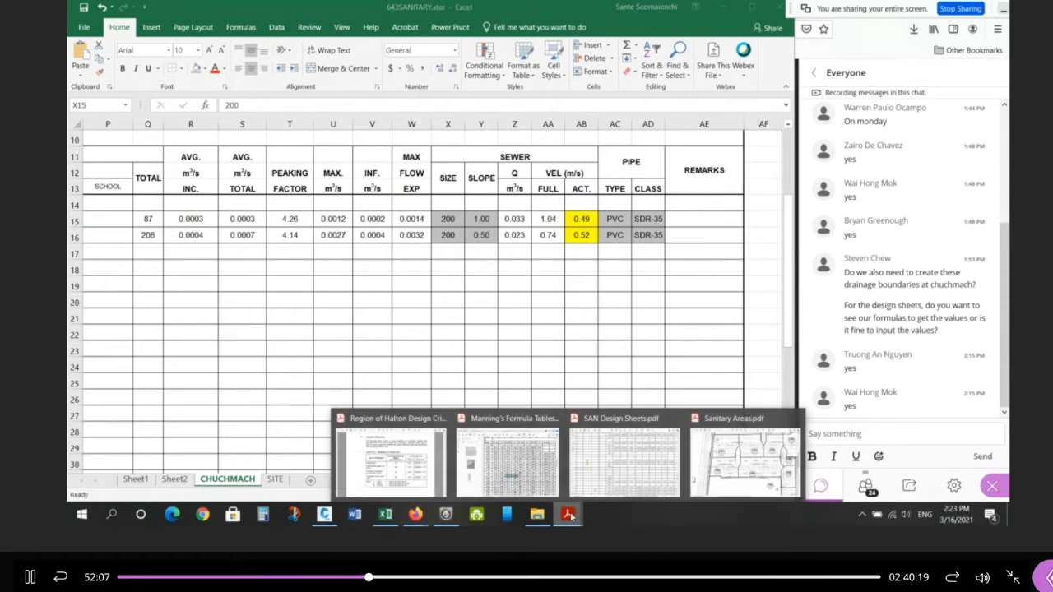
left_click(506, 457)
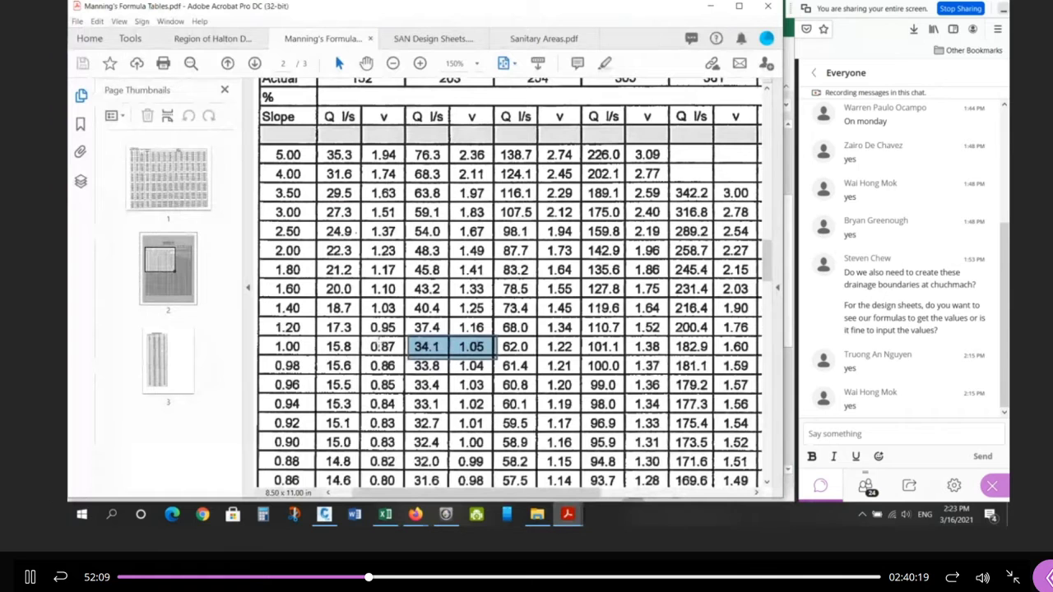
scroll(367, 326, "up", 2)
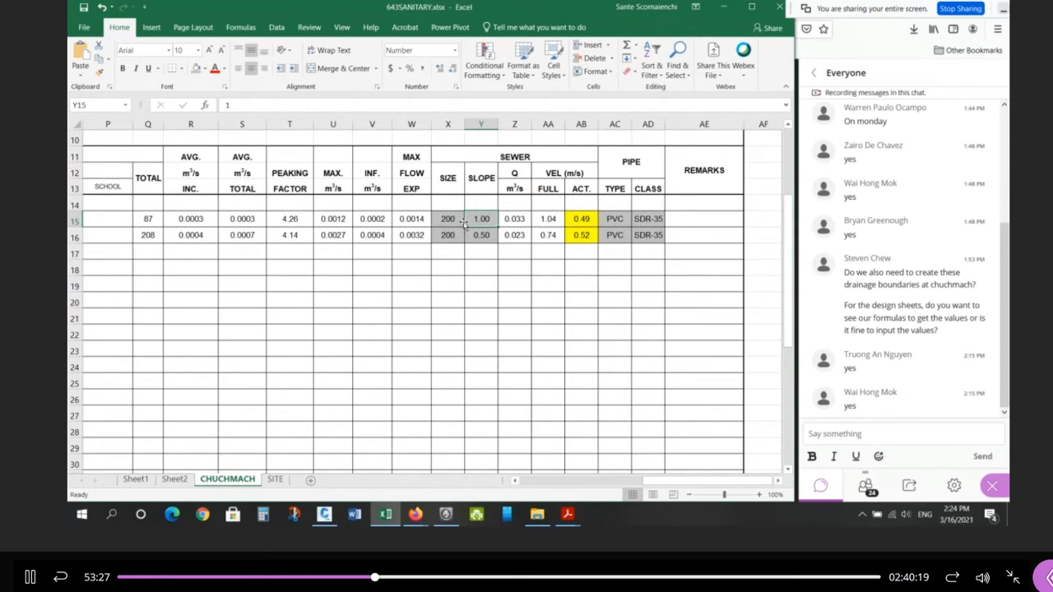
In the Excel design sheet, try a pipe size of 300 in X15 and a slope of 5 in Y15.
left_click(455, 220)
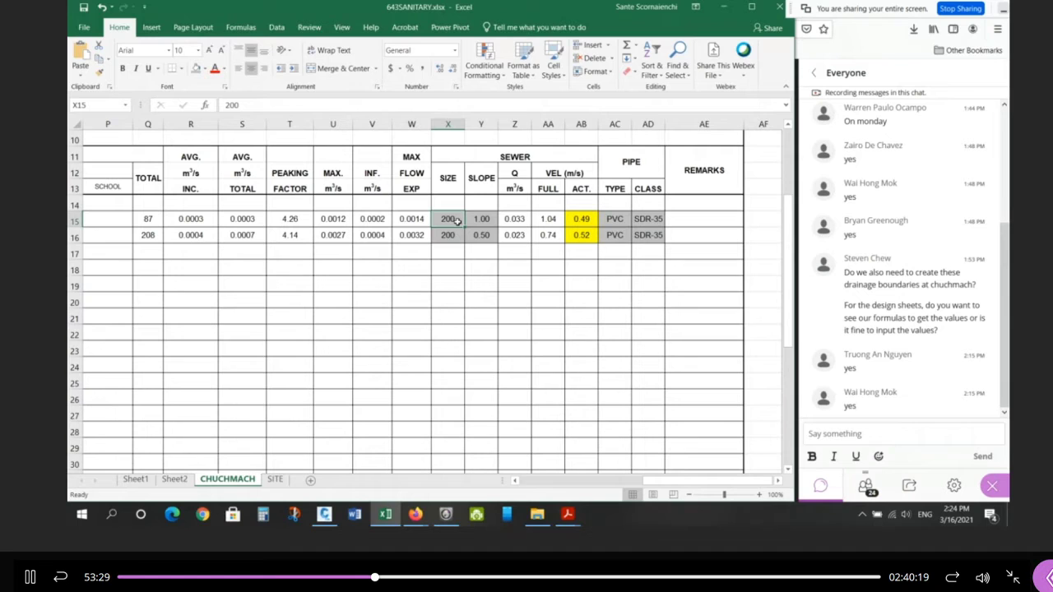
type("300")
key("Return")
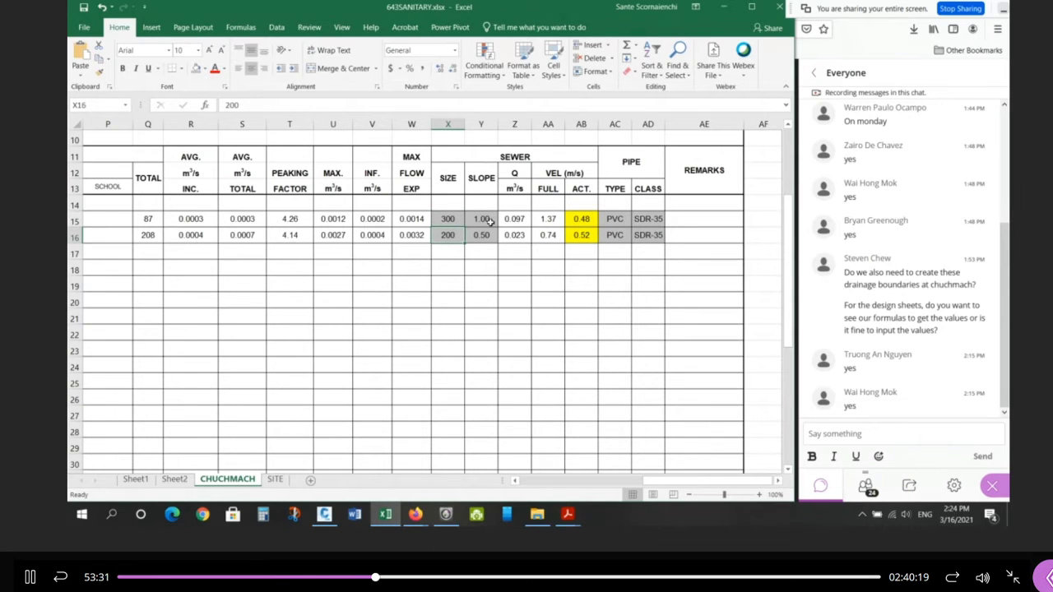
left_click(488, 221)
type("5")
key("Return")
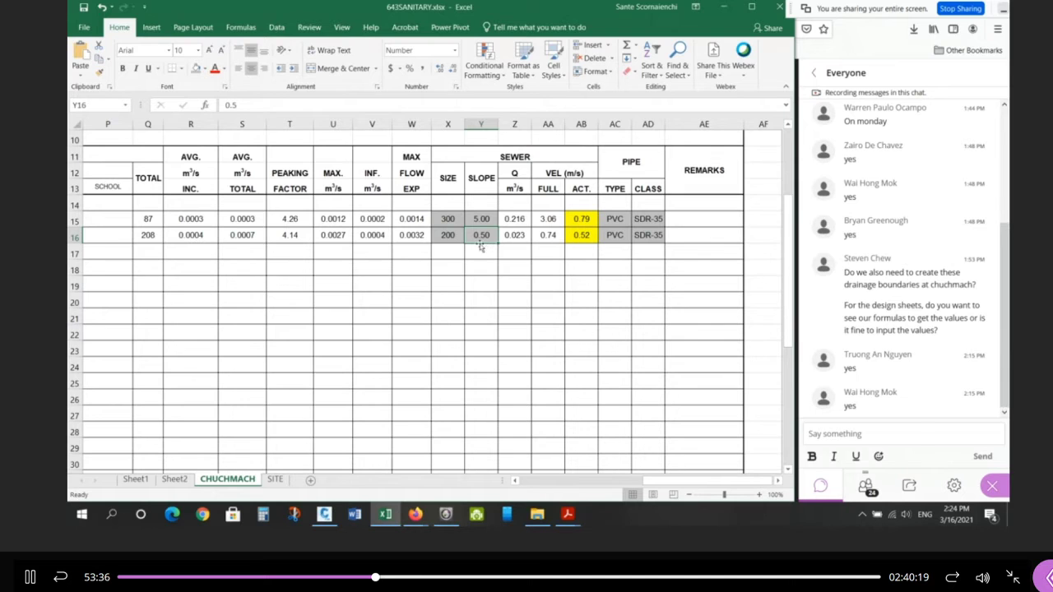
Restore the pipe size in X15 to 200 and the slope in Y15 to 1.
left_click(457, 222)
type("200")
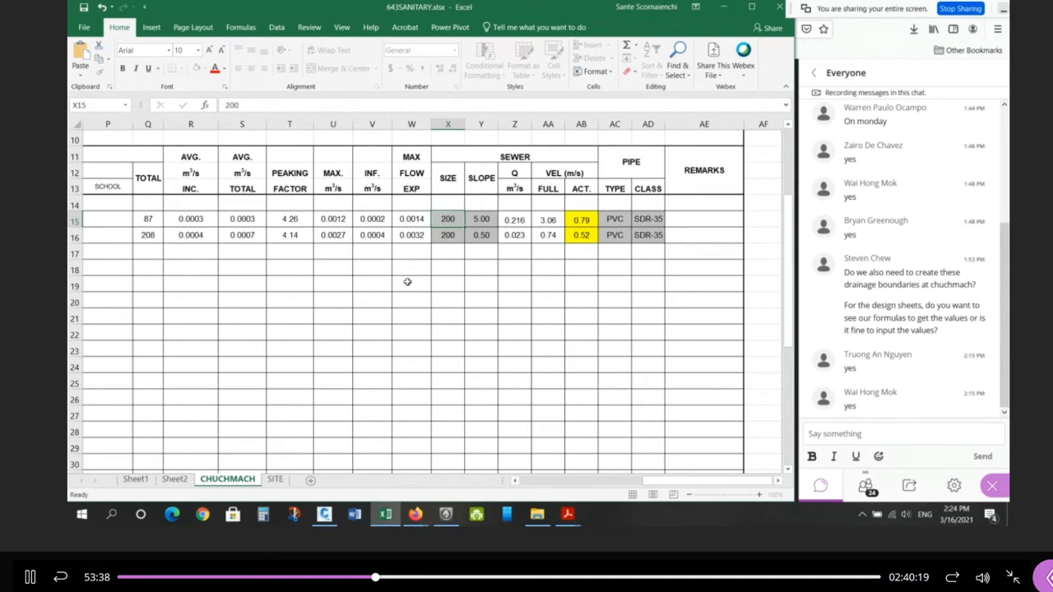
key("Return")
left_click(473, 218)
type("1")
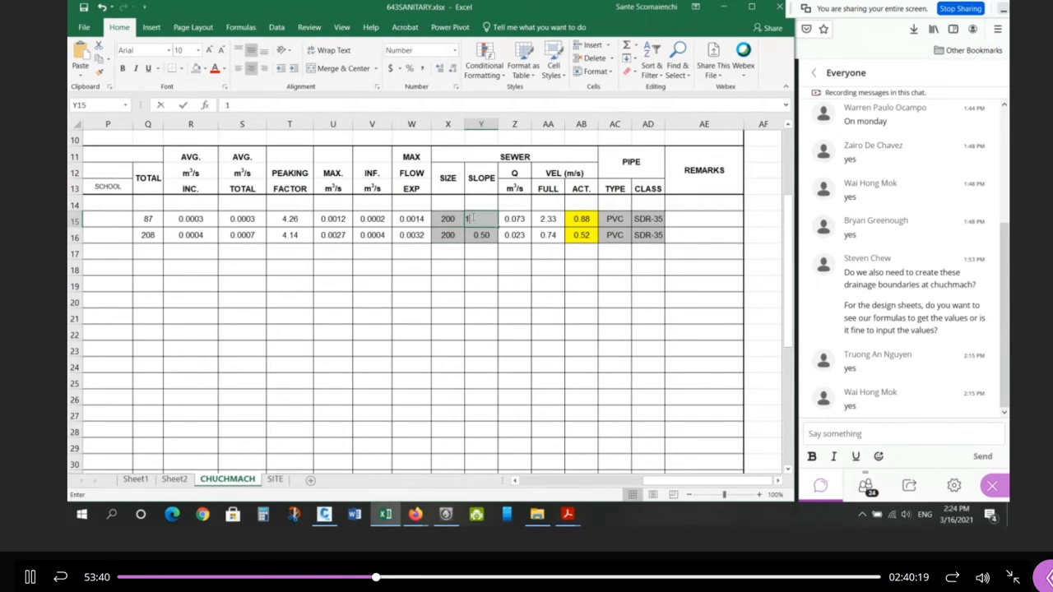
key("Return")
Select the sizes and slopes in X15:Y16, and examine both Chuchmach Close sewer pipe labels in Sanitary Areas.pdf in Acrobat.
left_click_drag(453, 216, 470, 234)
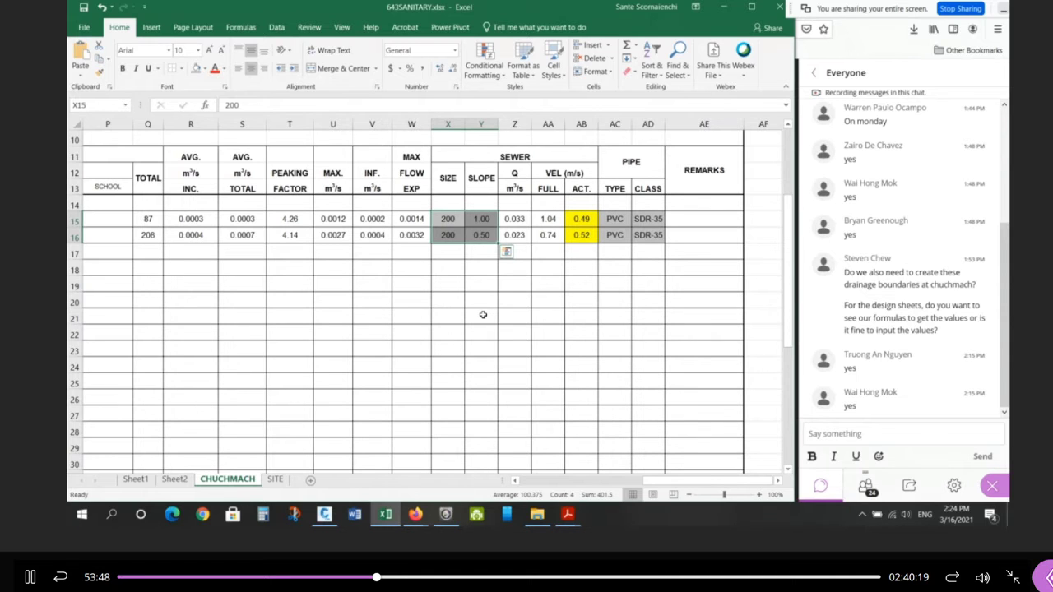
left_click(568, 514)
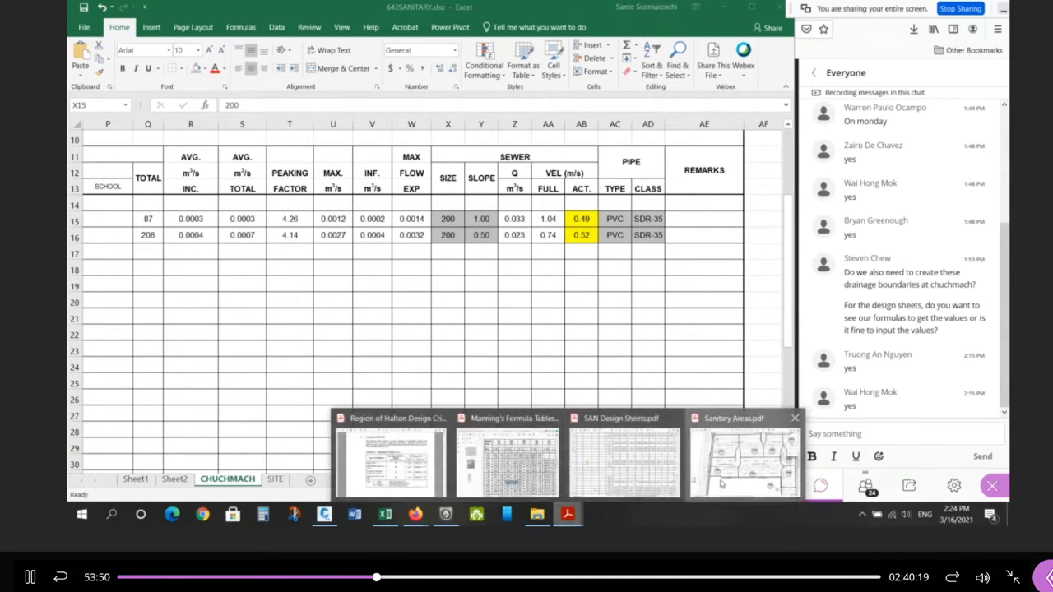
left_click(721, 484)
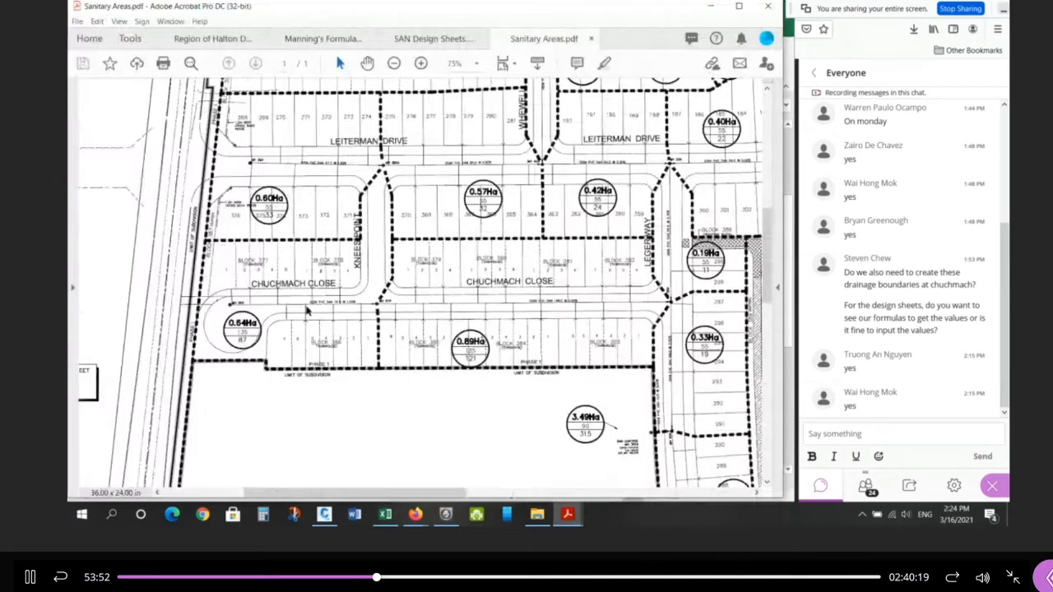
scroll(300, 324, "up", 3, "ctrl")
scroll(359, 305, "up", 1, "ctrl")
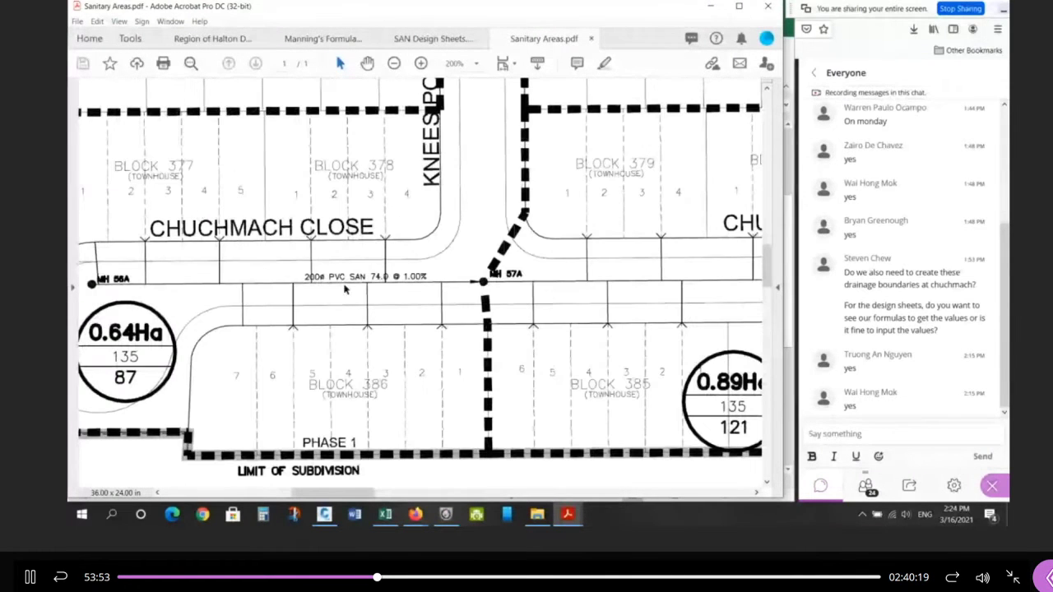
scroll(177, 199, "down", 3, "ctrl")
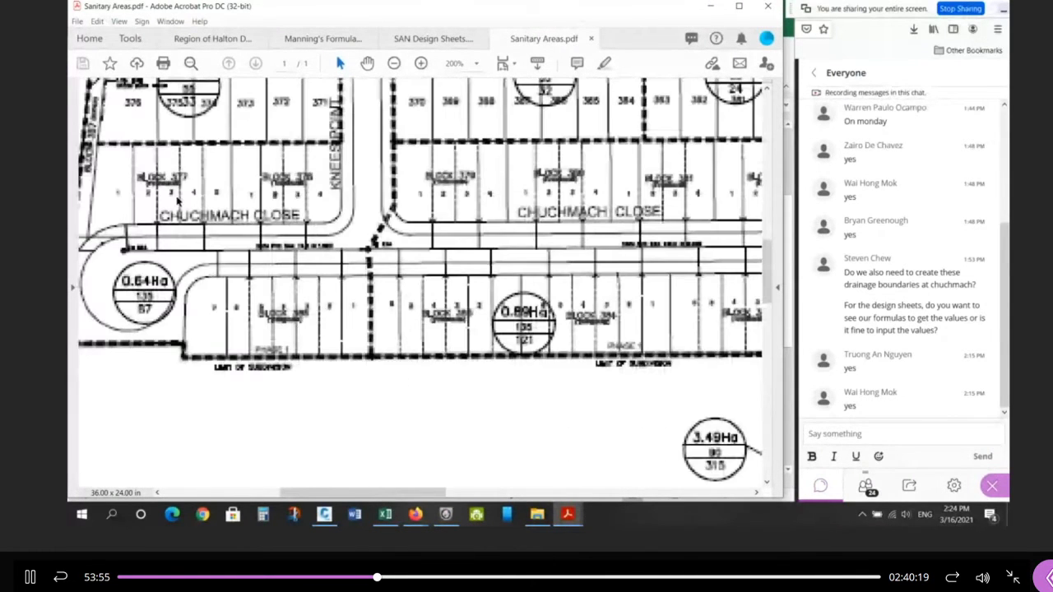
scroll(566, 245, "up", 3, "ctrl")
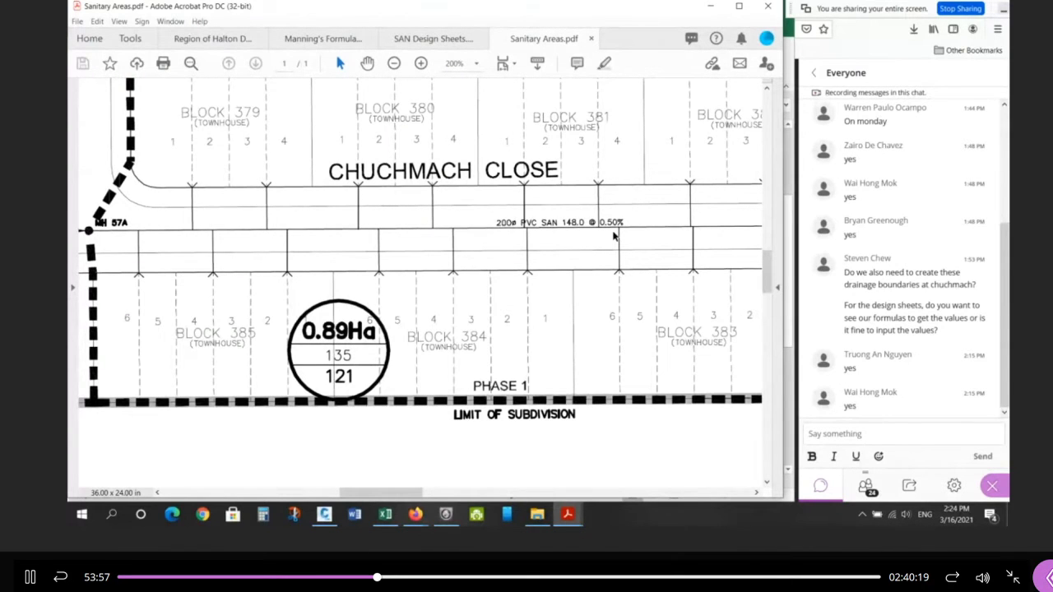
scroll(613, 236, "down", 2, "ctrl")
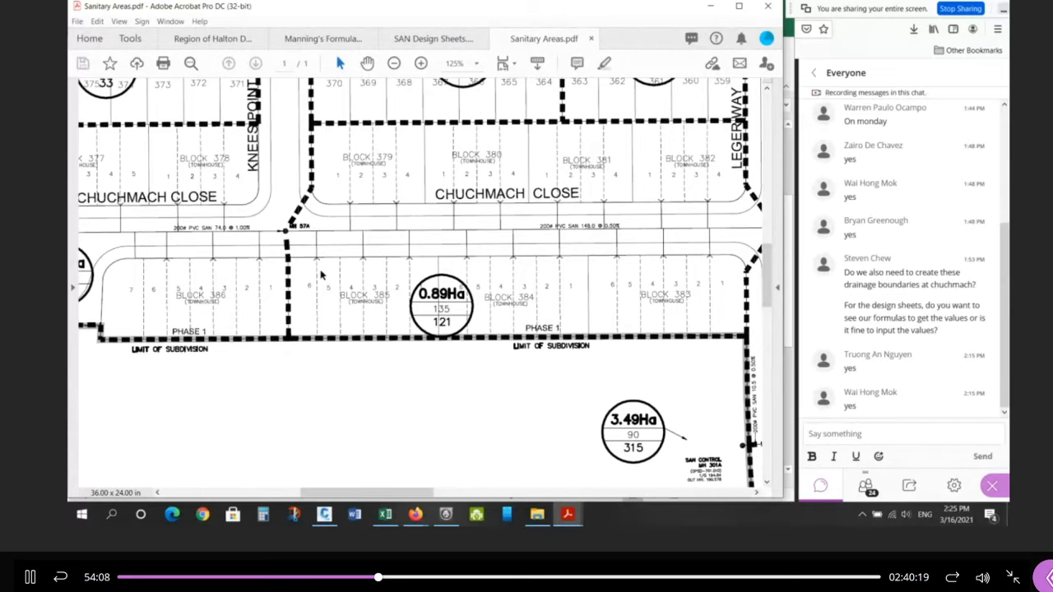
Return to the Excel design sheet and review the pipe sizes and slopes in X15:Y16.
left_click(385, 514)
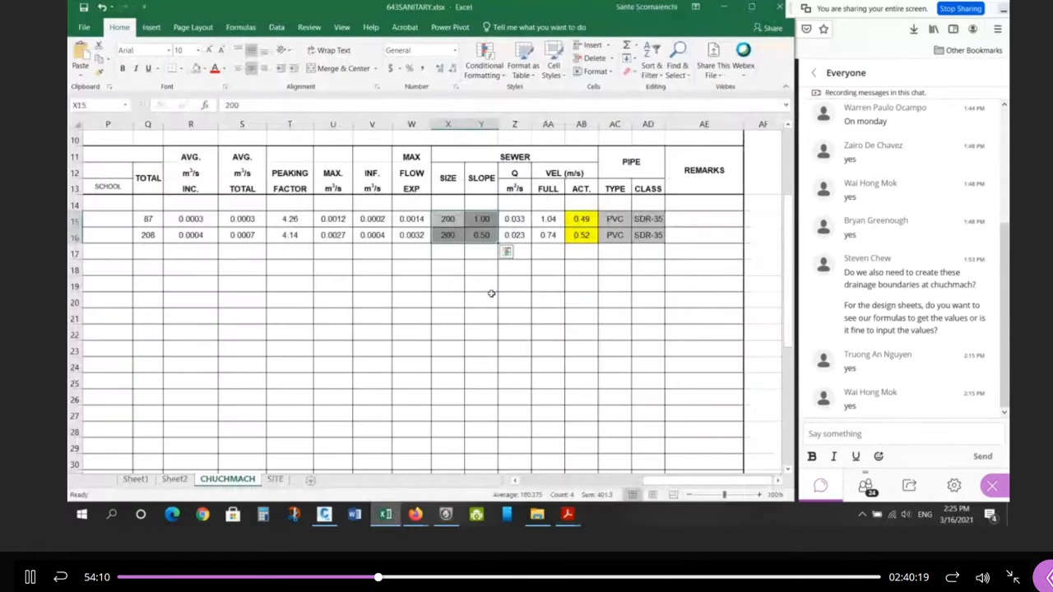
left_click_drag(454, 215, 478, 236)
left_click(486, 315)
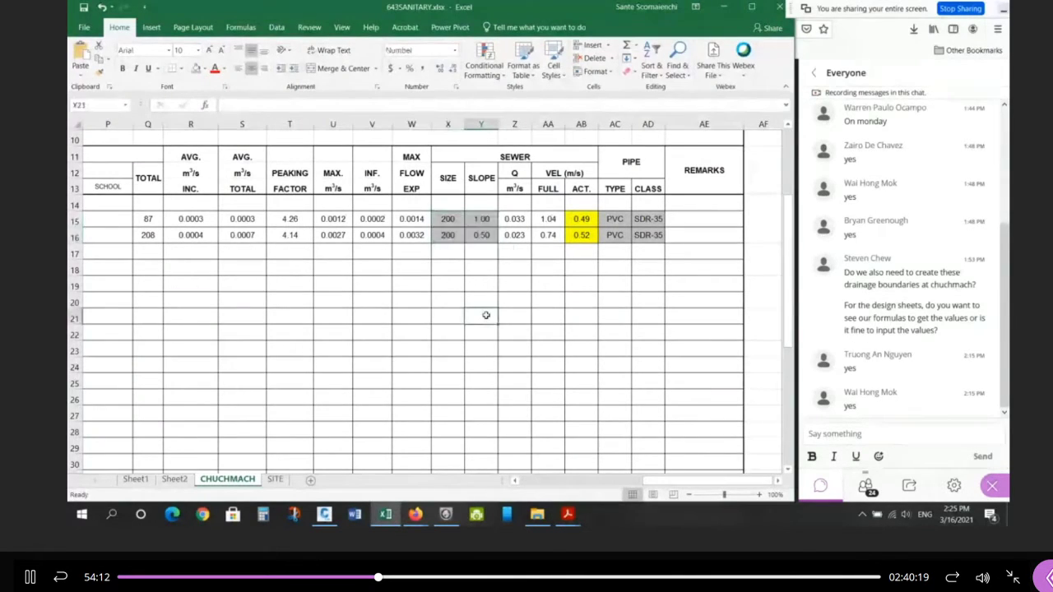
Enter =W15/Z15 in AF15 to divide the maximum flow by the pipe capacity, and format the result as a percentage.
left_click(775, 482)
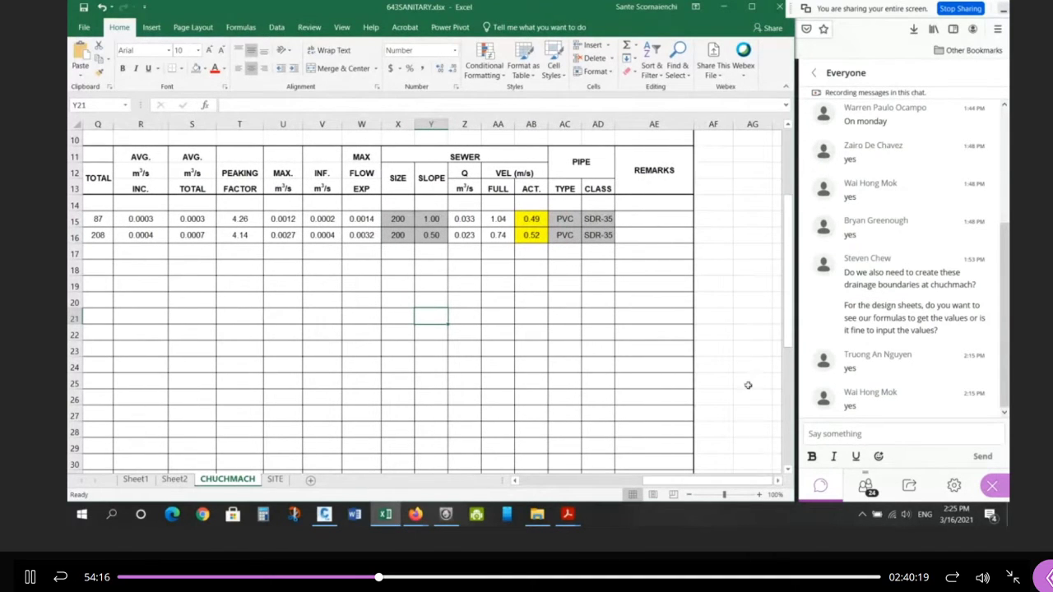
left_click(712, 219)
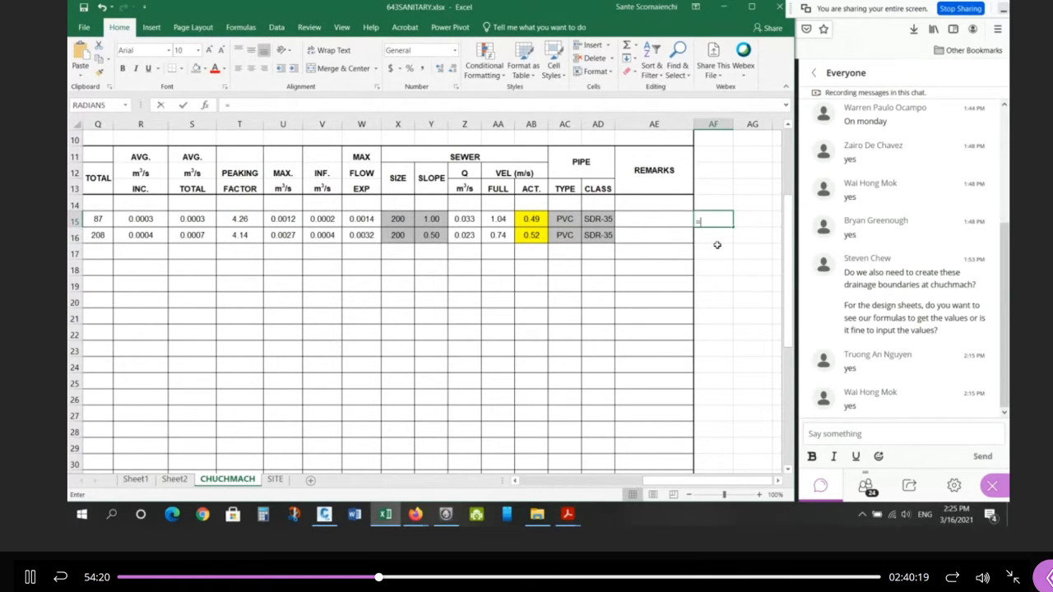
type("=")
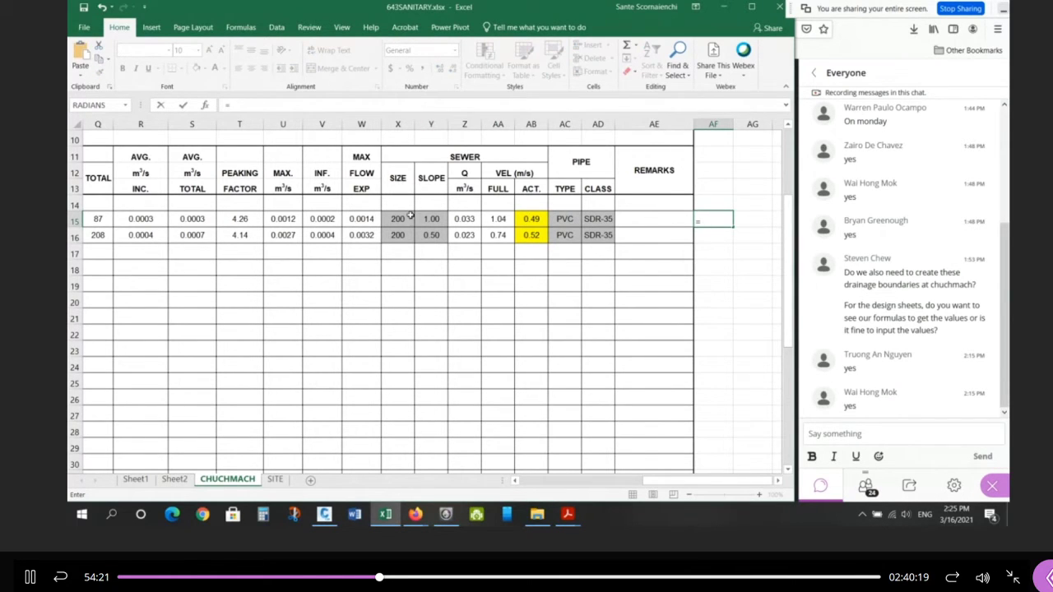
left_click(359, 219)
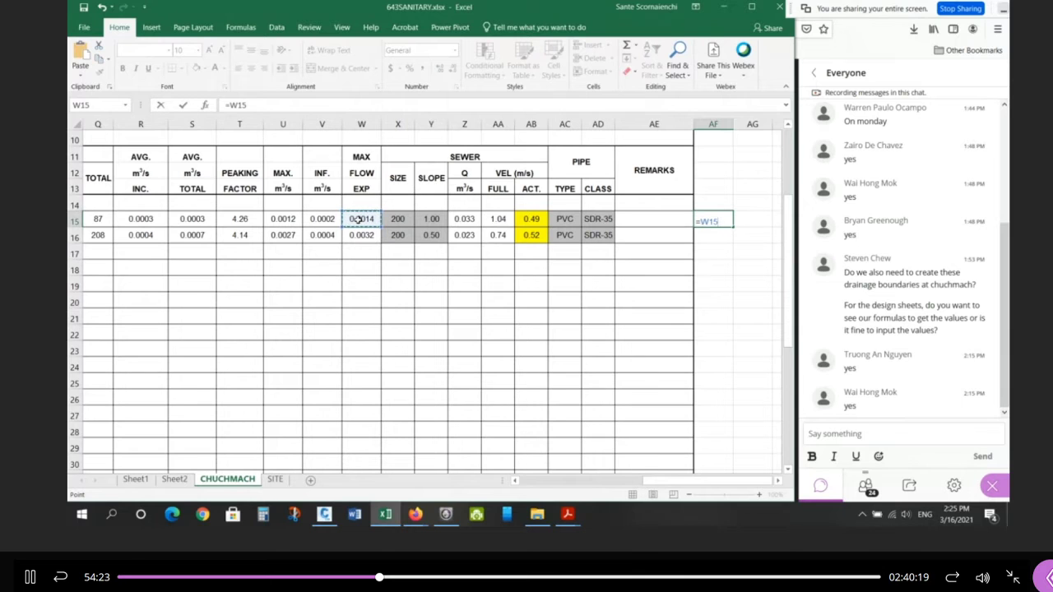
type("/")
left_click(466, 219)
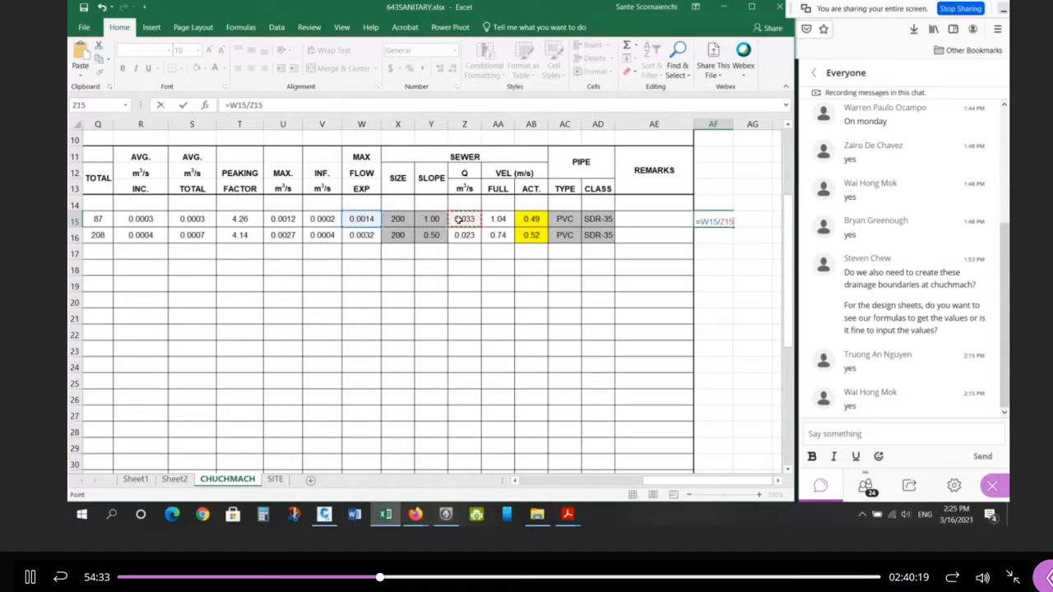
key("Return")
left_click(720, 221)
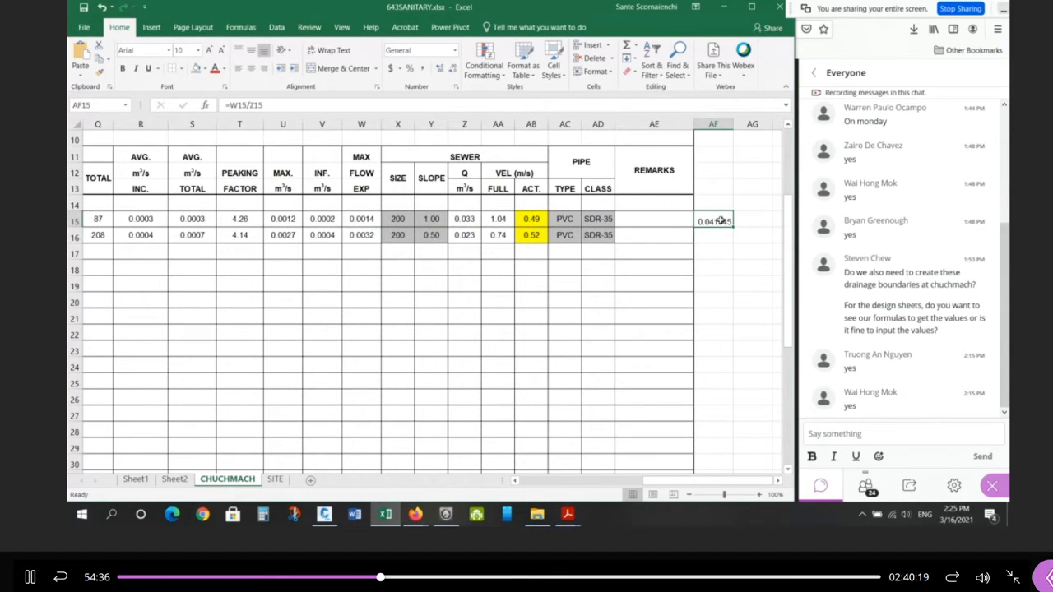
left_click(410, 70)
Review the size, slope and capacity formula in X15:Z15, and try pipe sizes of 100, 50 and 75 in X15.
left_click_drag(400, 220, 432, 221)
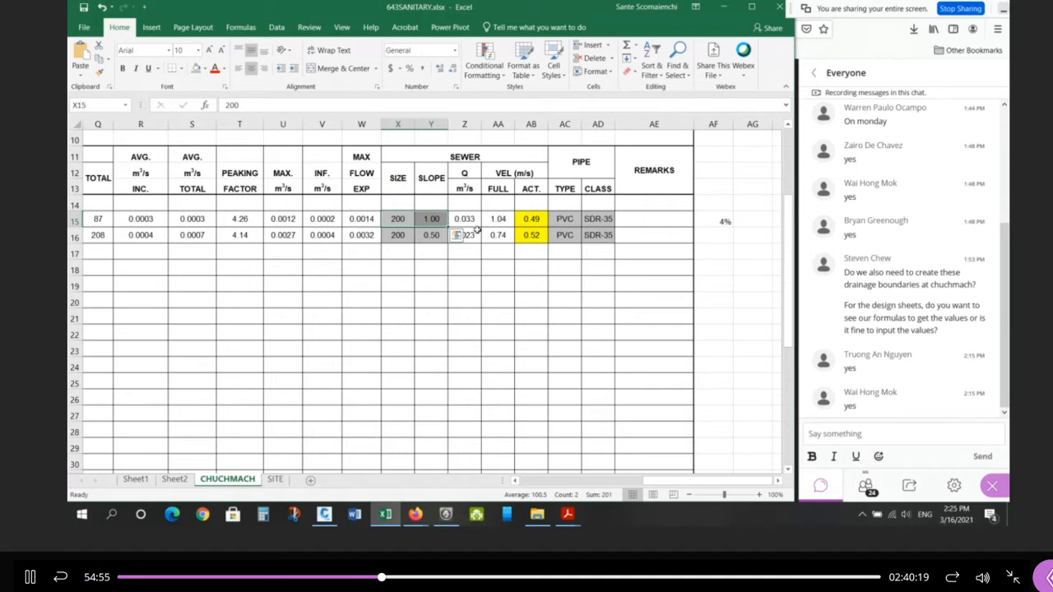
left_click(472, 223)
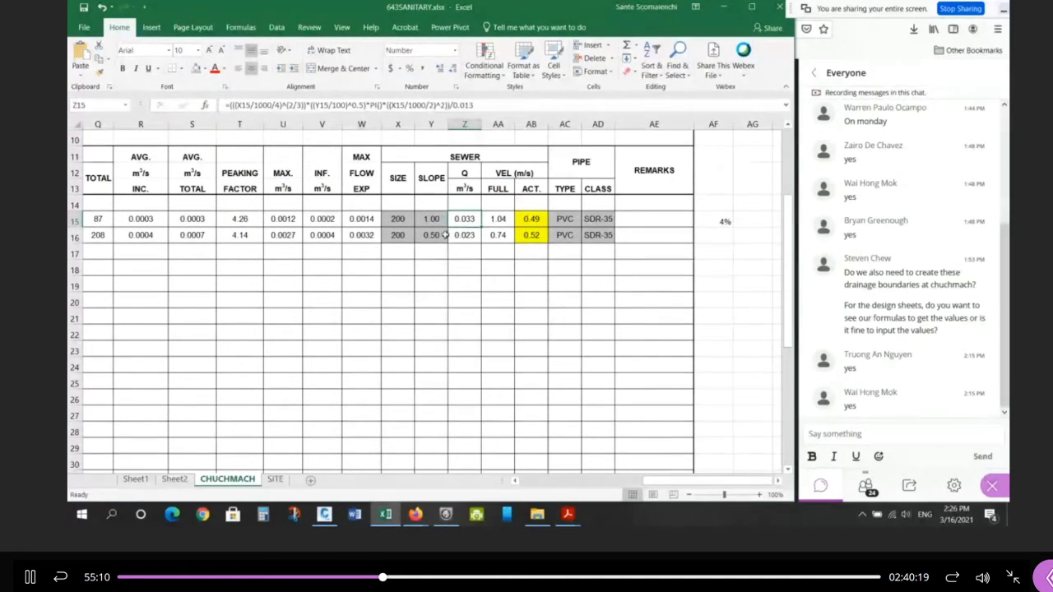
left_click(397, 219)
type("100")
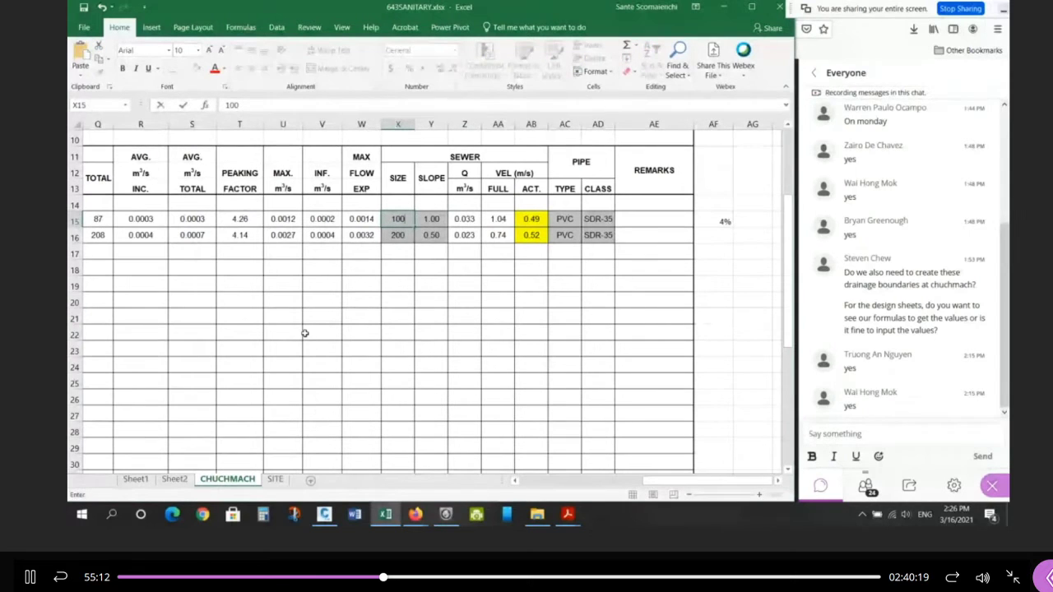
key("Return")
key("Up")
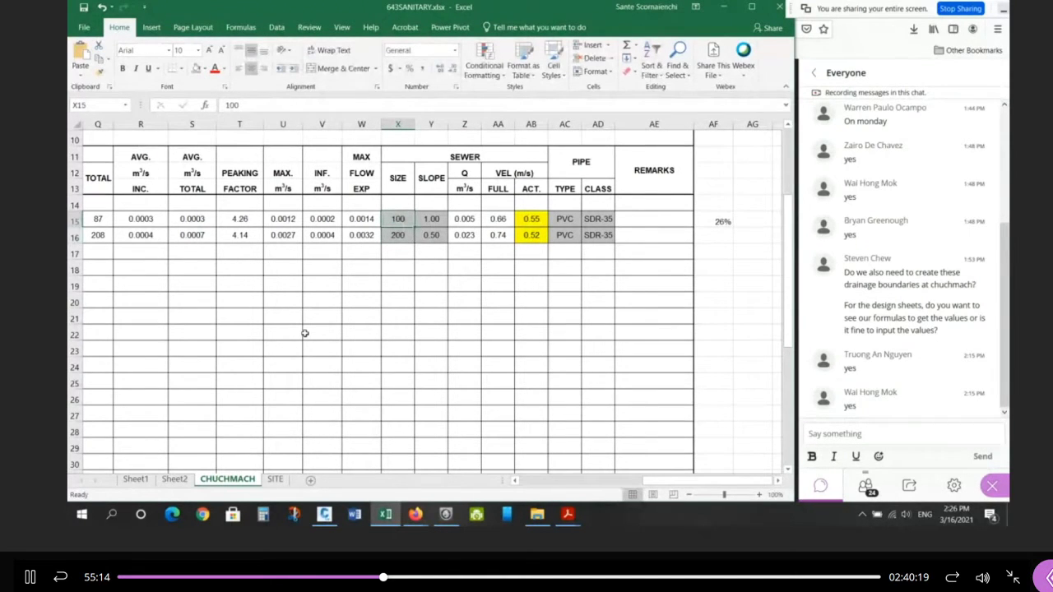
type("50")
key("Return")
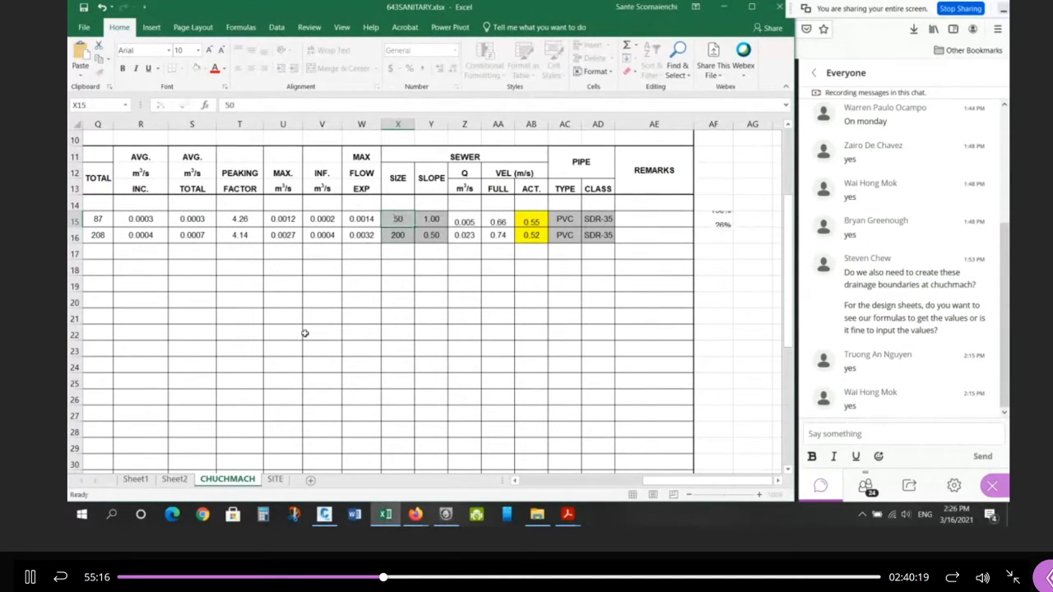
key("Up")
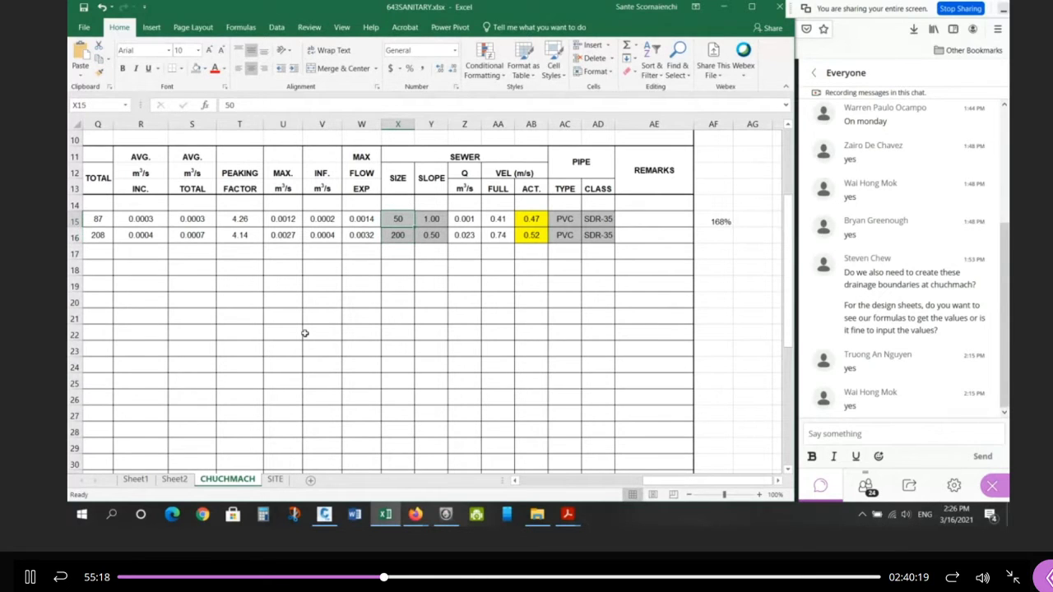
type("75")
key("Return")
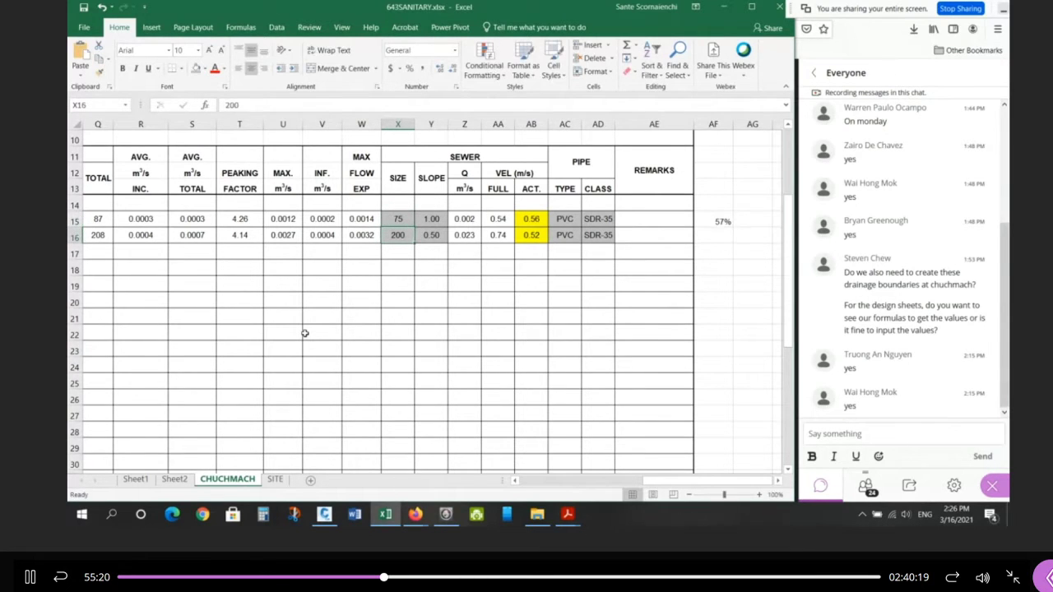
Restore the pipe size in X15 to 200 and check the flow-to-capacity percentage in AF15.
key("Up")
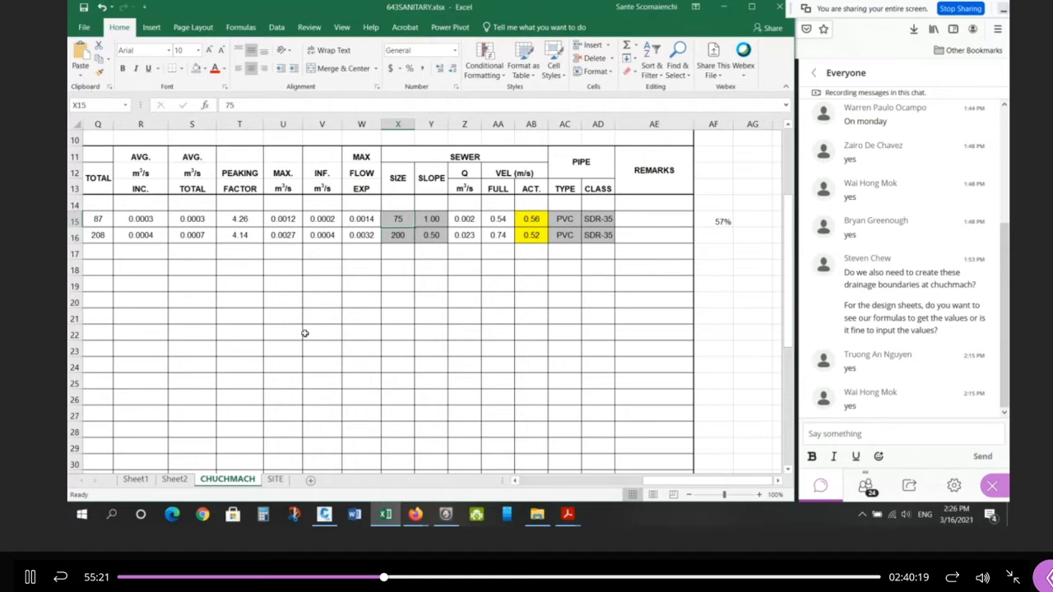
type("200")
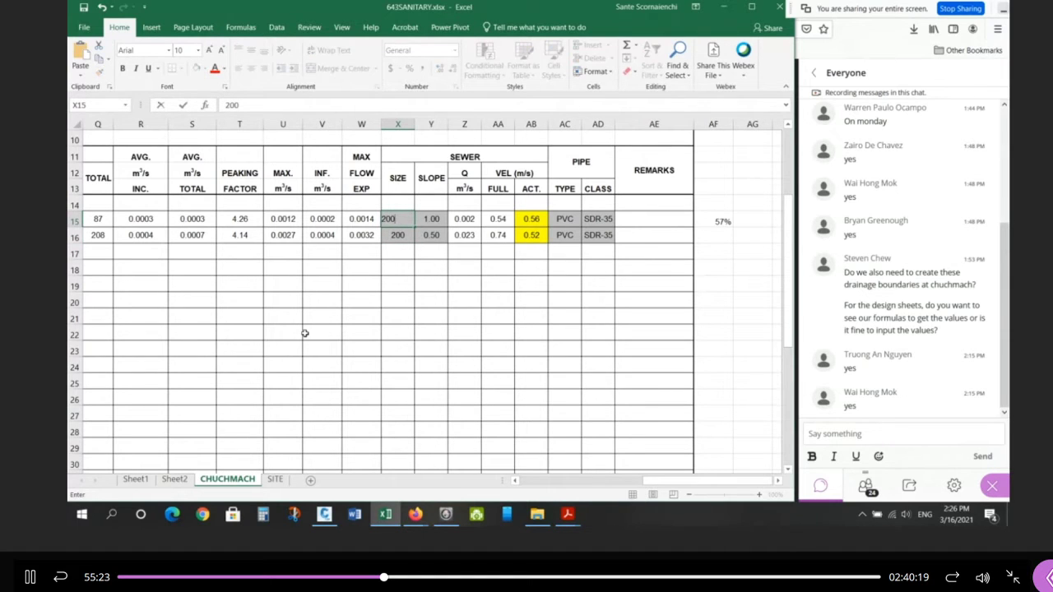
key("Return")
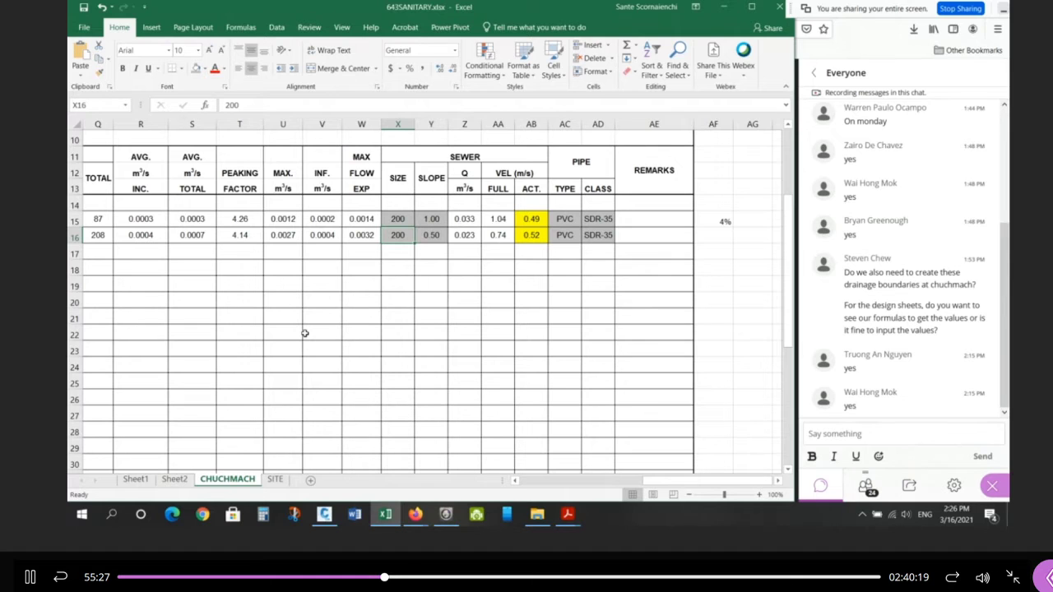
left_click(701, 218)
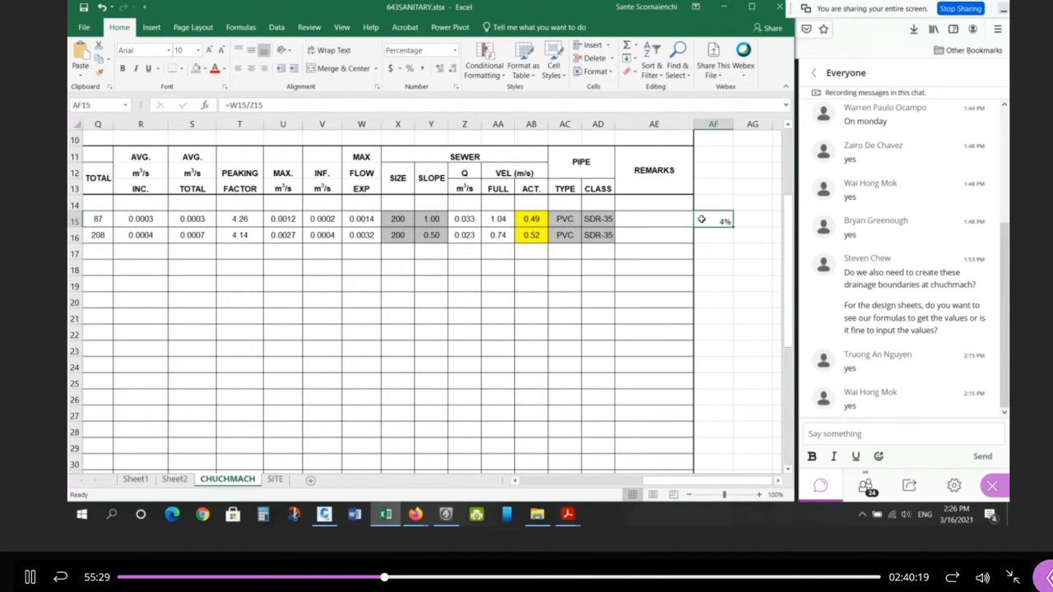
Copy the flow-to-capacity ratio formula from AF15 into AF16 and select both percentage cells.
key("ctrl+c")
left_click(713, 235)
key("ctrl+v")
key("Escape")
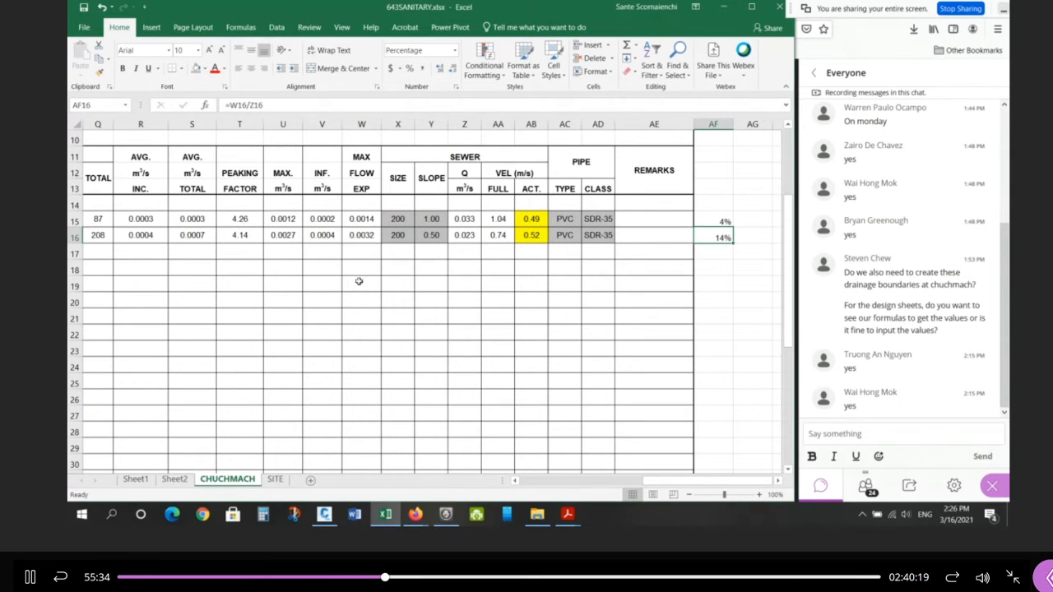
left_click_drag(725, 220, 722, 235)
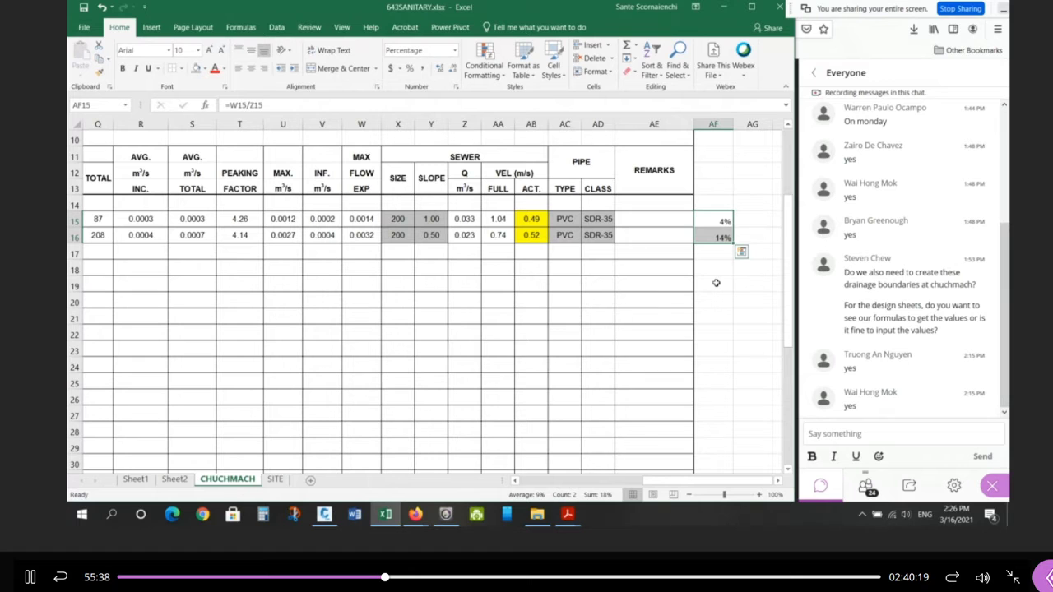
Switch to Sanitary Areas.pdf in Acrobat and examine the sanitary drainage areas along Chuchmach Close and Leger Way.
left_click(568, 515)
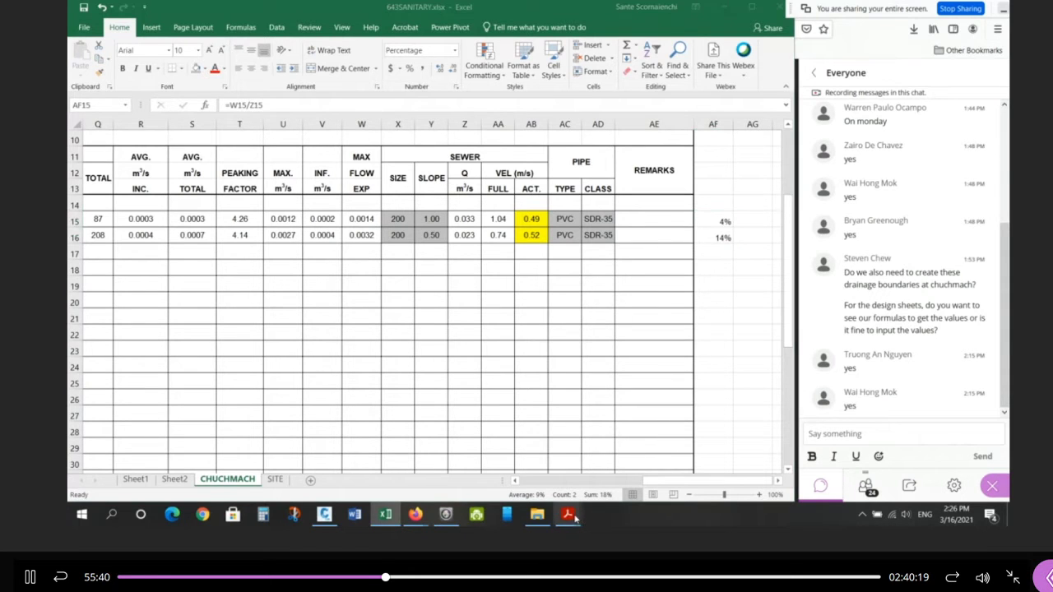
left_click(753, 461)
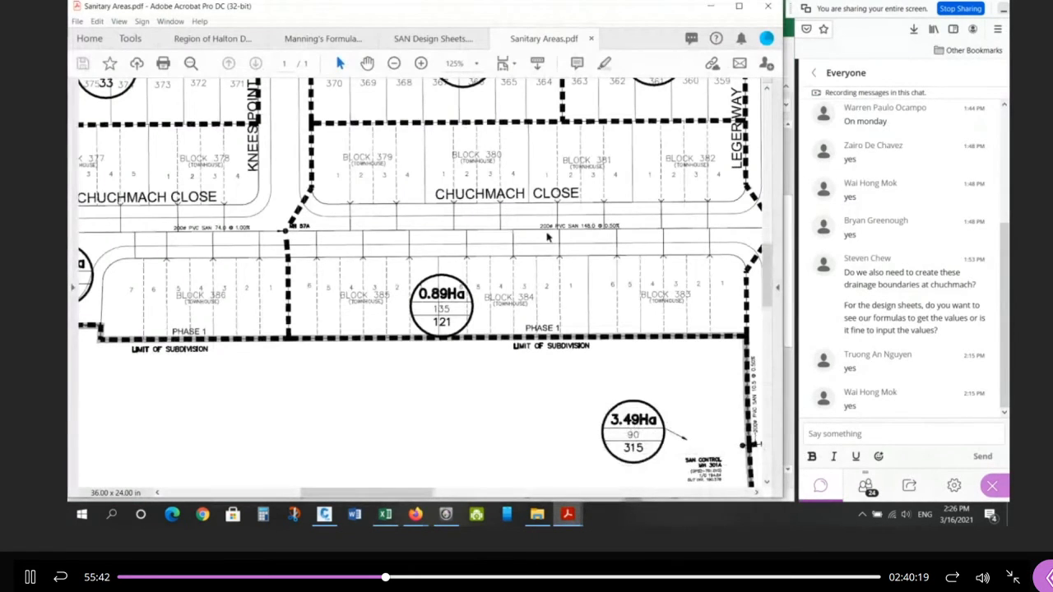
scroll(460, 201, "down", 4, "ctrl")
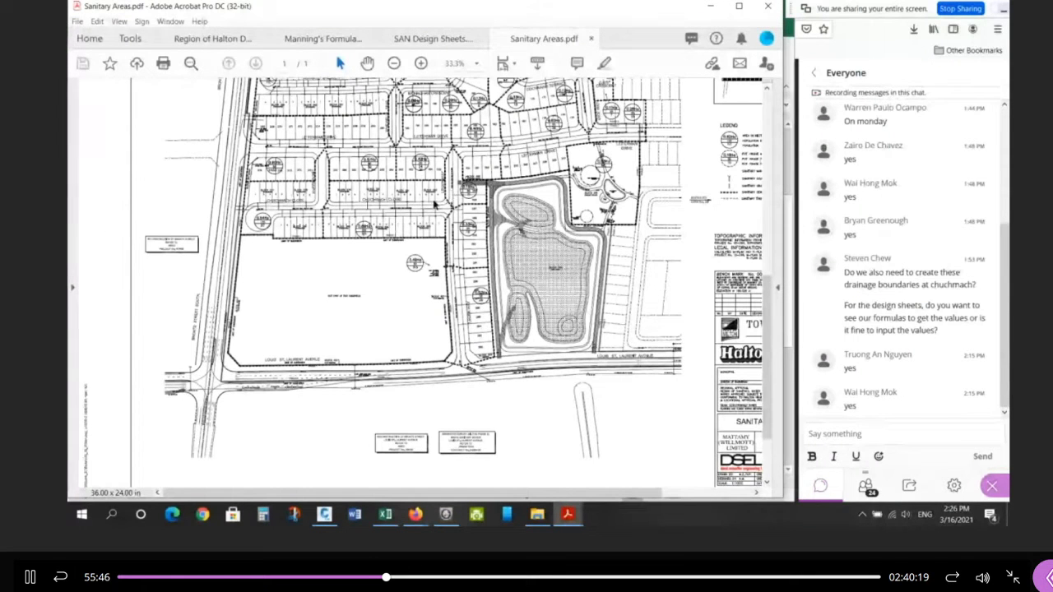
scroll(445, 157, "up", 1, "ctrl")
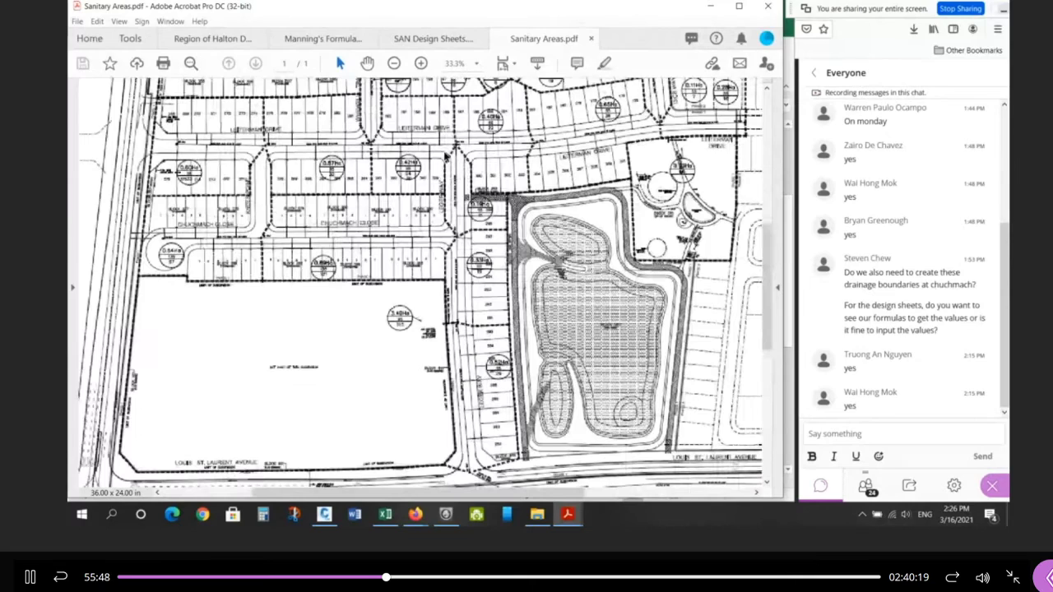
scroll(445, 157, "up", 5, "ctrl")
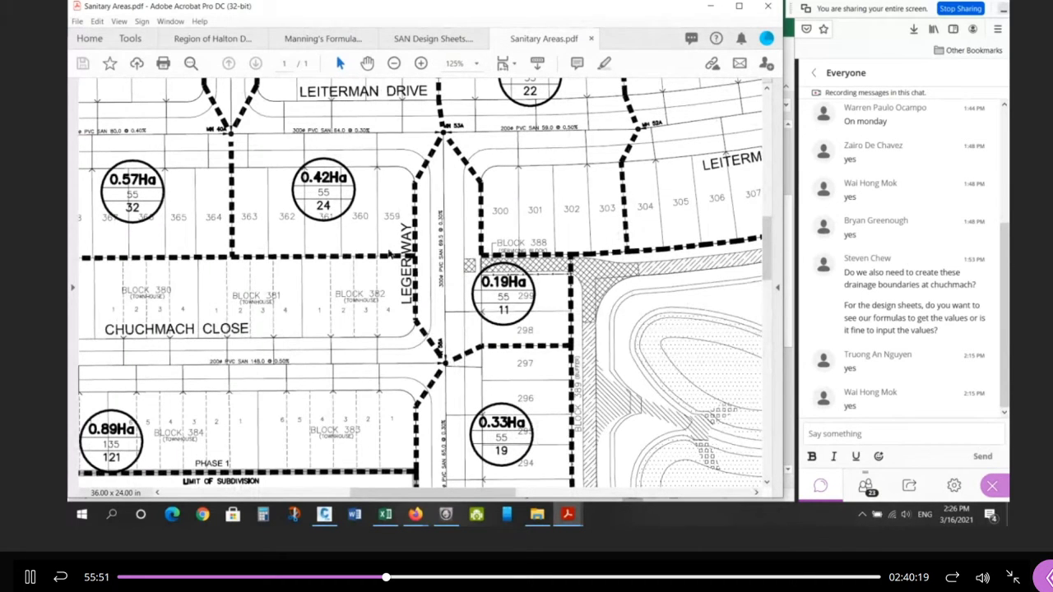
scroll(392, 255, "down", 1, "ctrl")
scroll(391, 255, "down", 5, "ctrl")
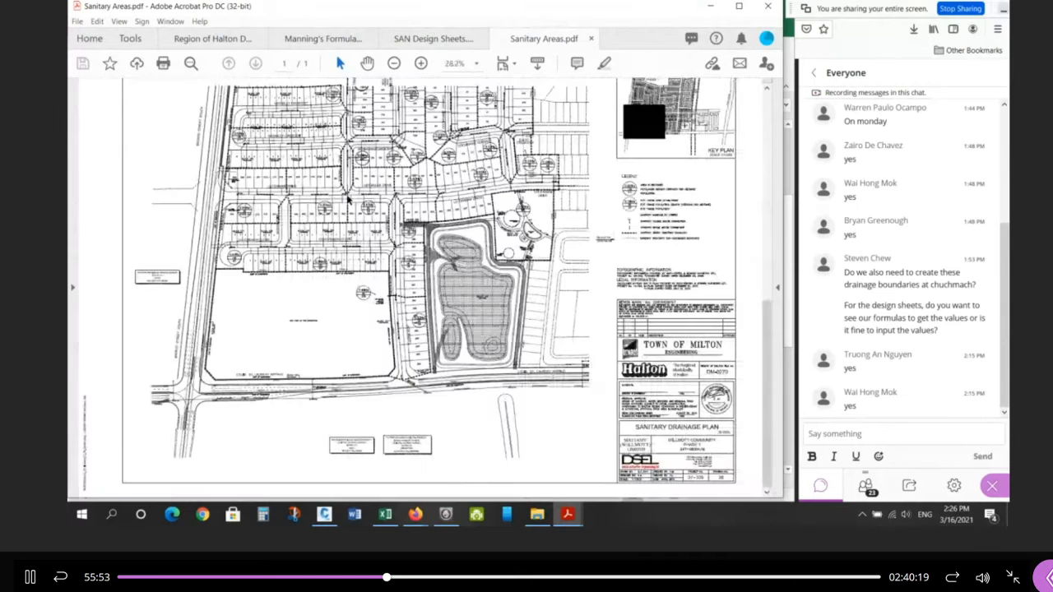
key("ctrl+0")
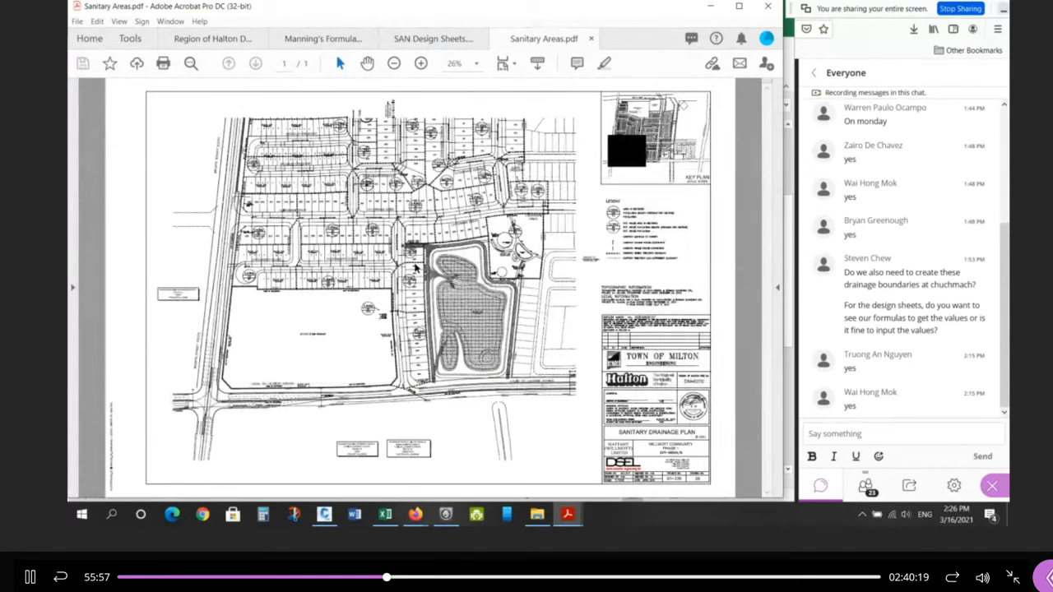
key("ctrl+equal")
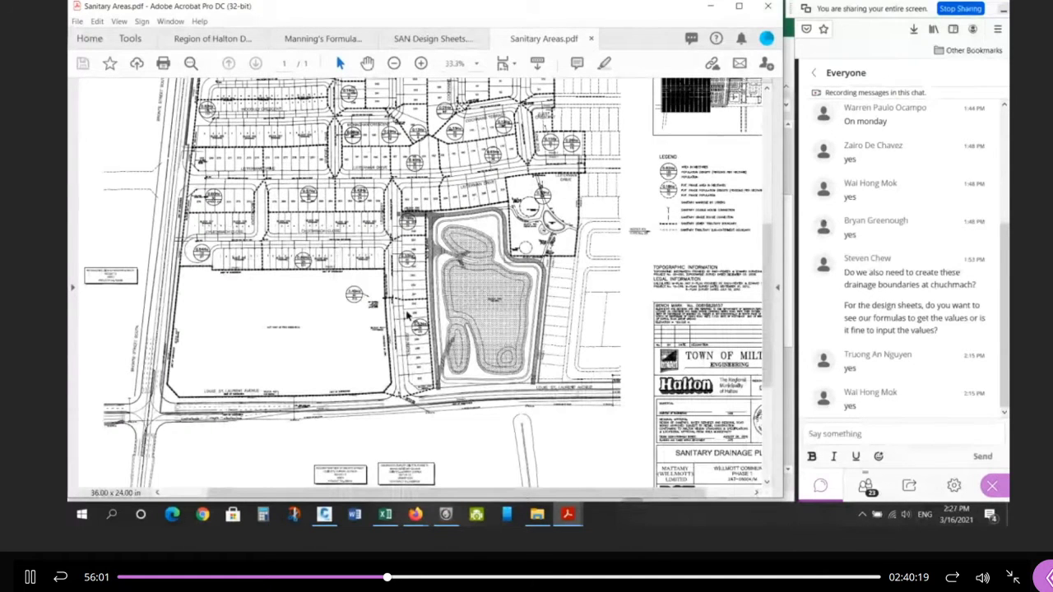
Examine the sewer size and slope label along Leger Way beside the 0.52 ha area on the drainage plan.
left_click_drag(406, 312, 398, 379)
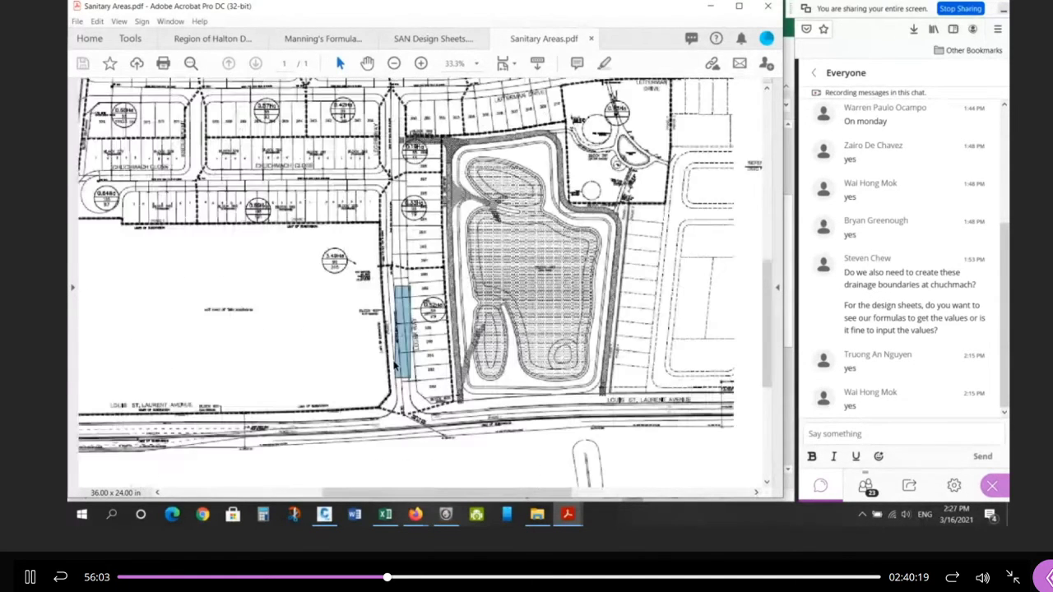
scroll(411, 330, "up", 1)
left_click(413, 332)
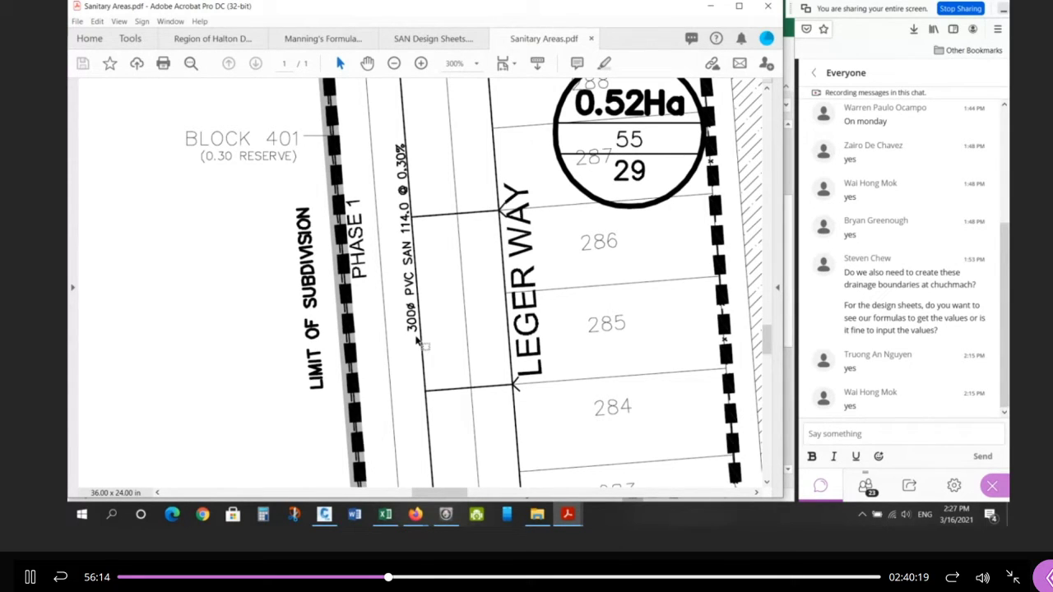
scroll(420, 350, "down", 2, "ctrl")
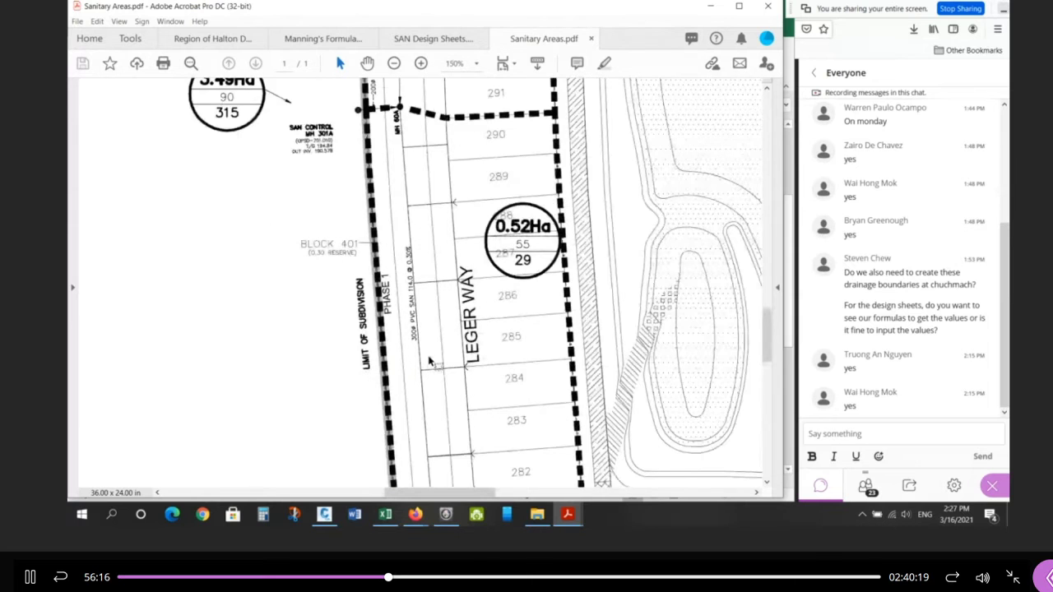
scroll(428, 362, "down", 3, "ctrl")
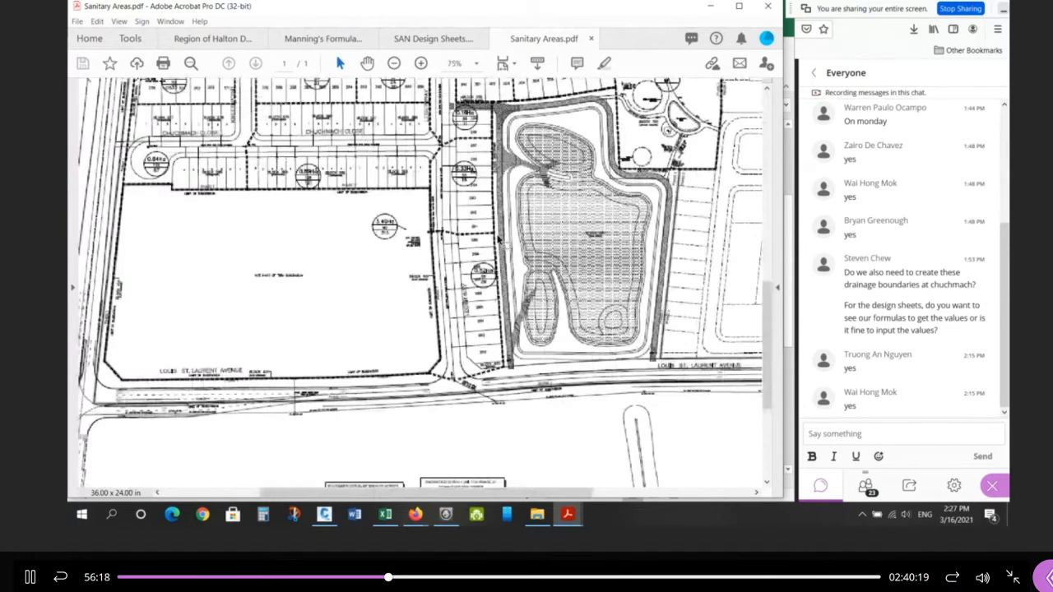
Highlight the 3.49 ha block beside Louis St. Laurent Avenue and inspect its 200 mm sewer connection to MH 60A.
left_click_drag(122, 185, 434, 384)
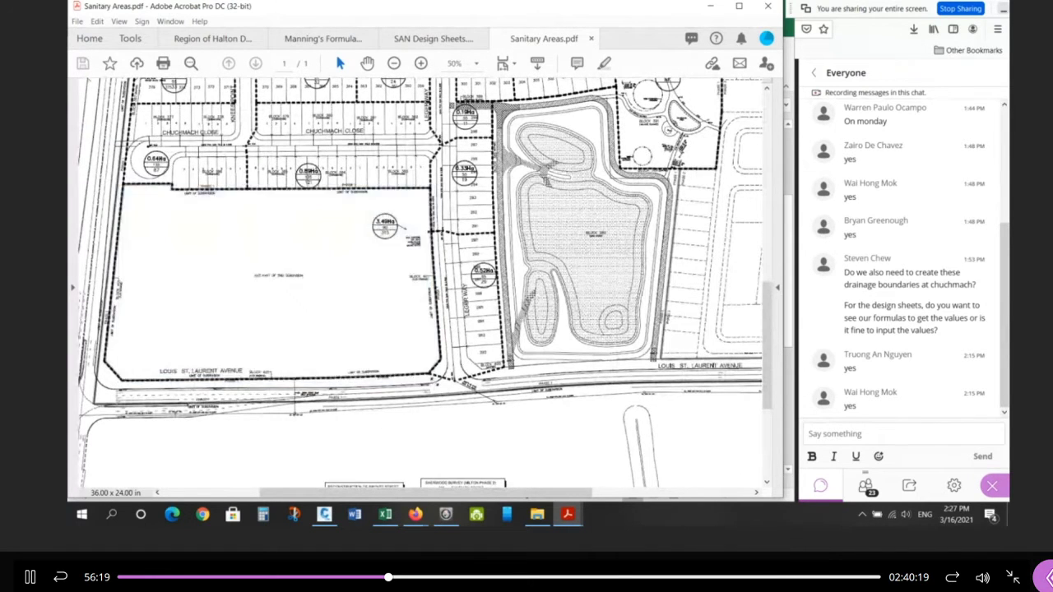
scroll(439, 233, "up", 4, "ctrl")
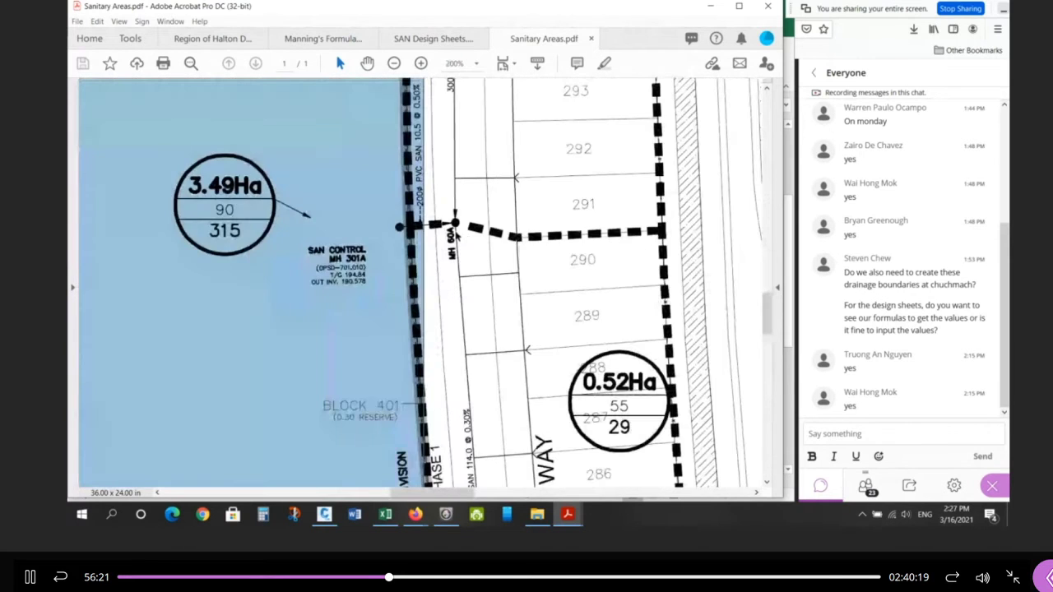
mouse_move(385, 208)
left_mouse_down()
mouse_move(460, 232)
mouse_move(420, 226)
left_mouse_up()
scroll(427, 217, "up", 1)
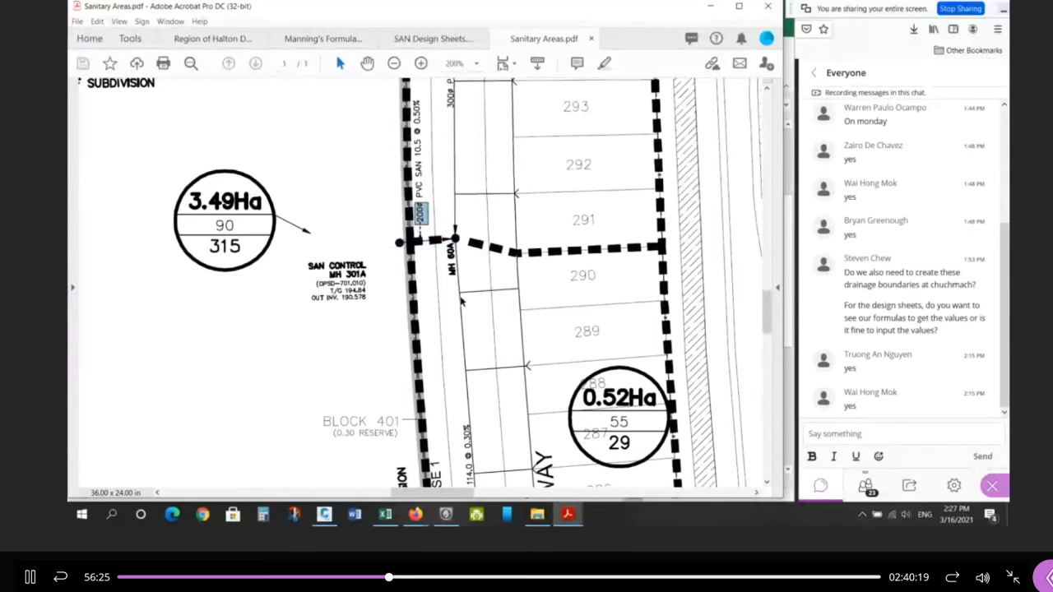
scroll(461, 302, "down", 5, "ctrl")
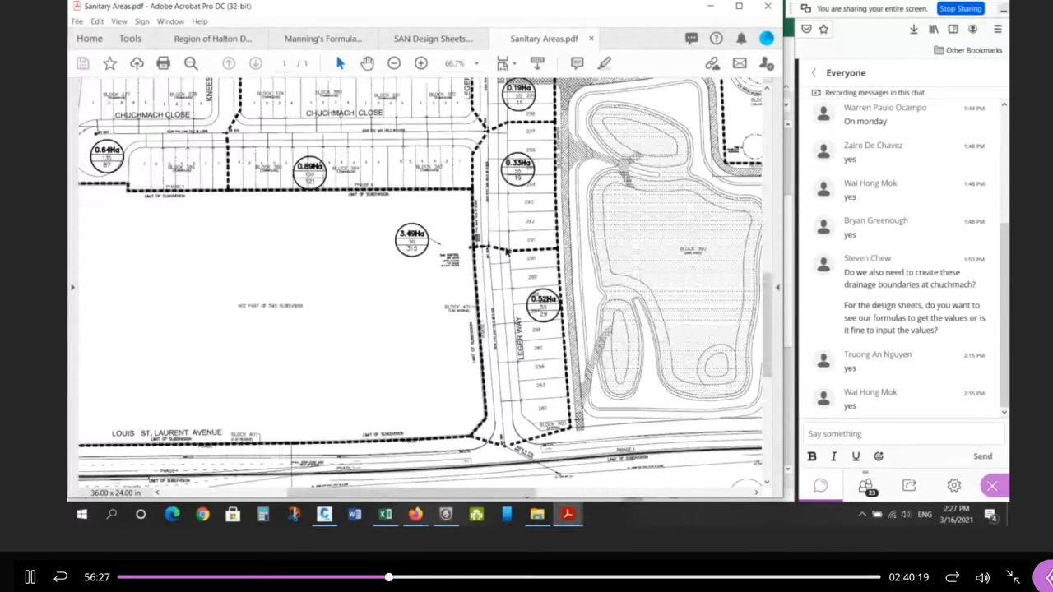
scroll(507, 251, "down", 1, "ctrl")
left_click_drag(466, 202, 160, 381)
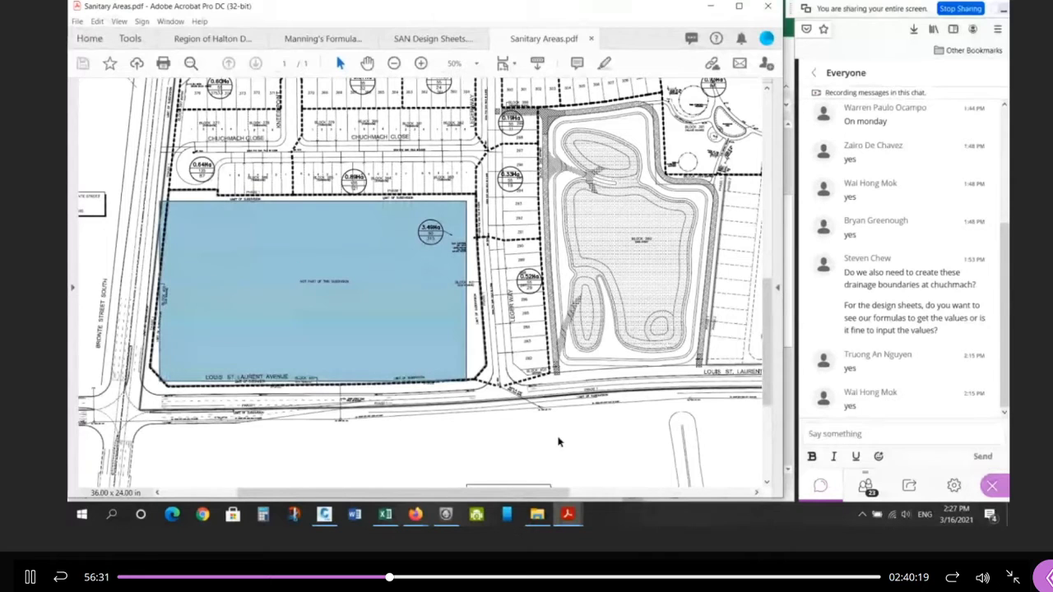
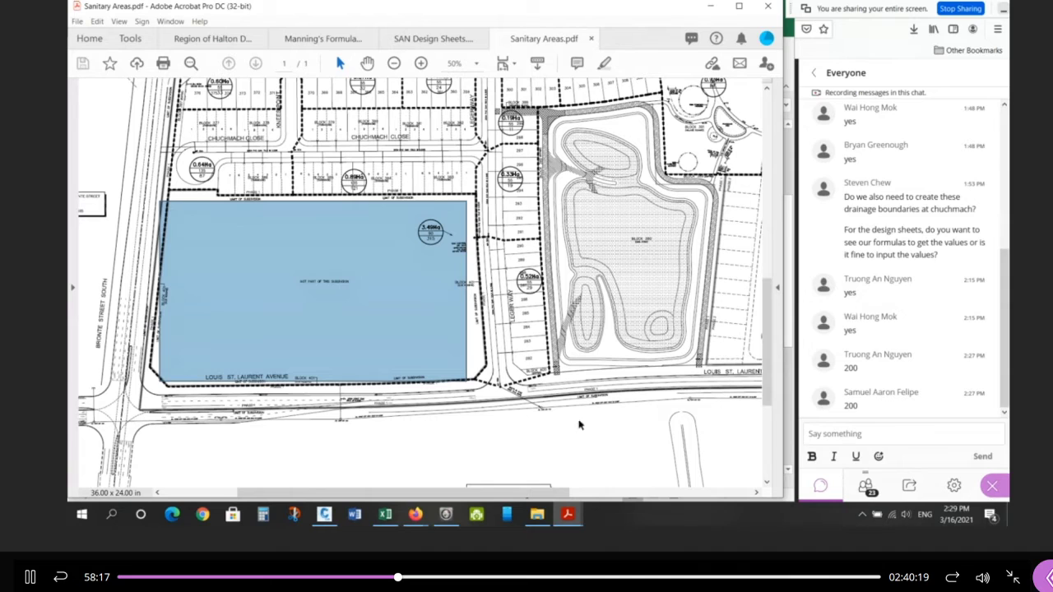
Highlight the 3.49 ha area label, the block's sewer outlet to Leger Way and the strip beside the 0.64 ha area.
left_click(566, 457)
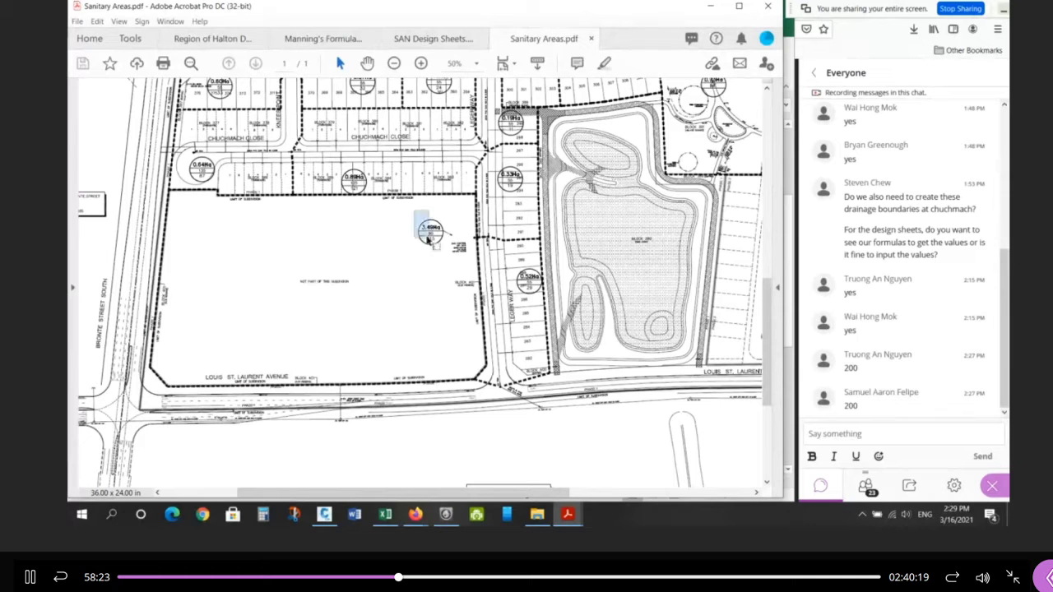
left_click(441, 252)
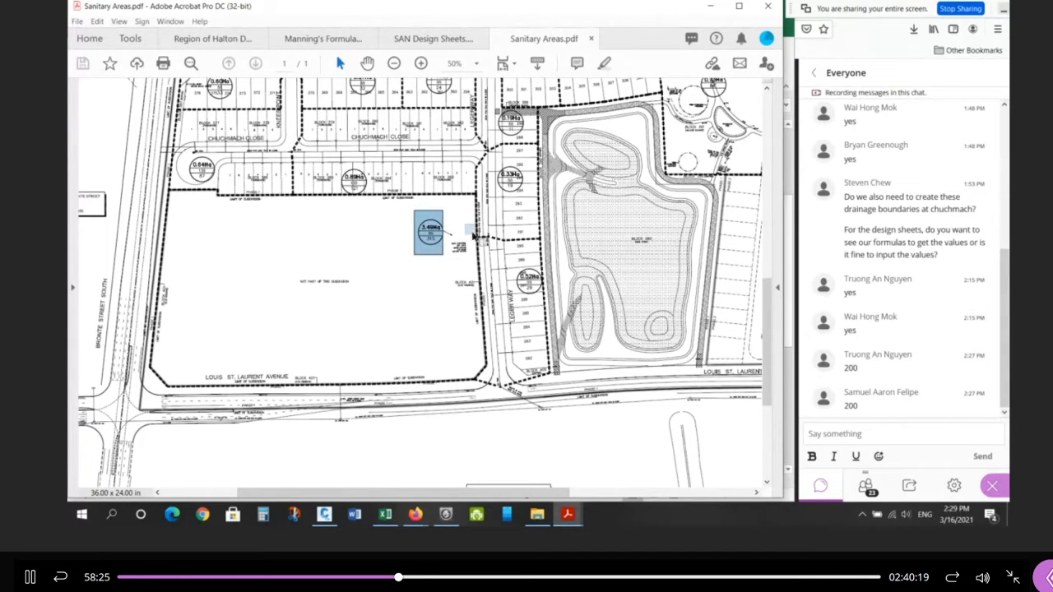
left_click(485, 239)
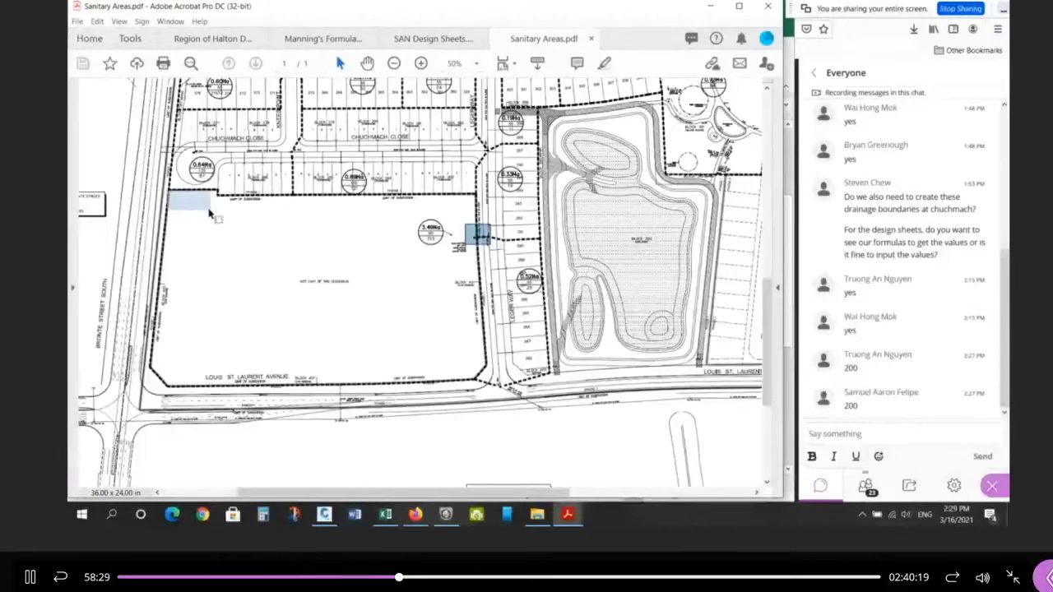
left_click(218, 206)
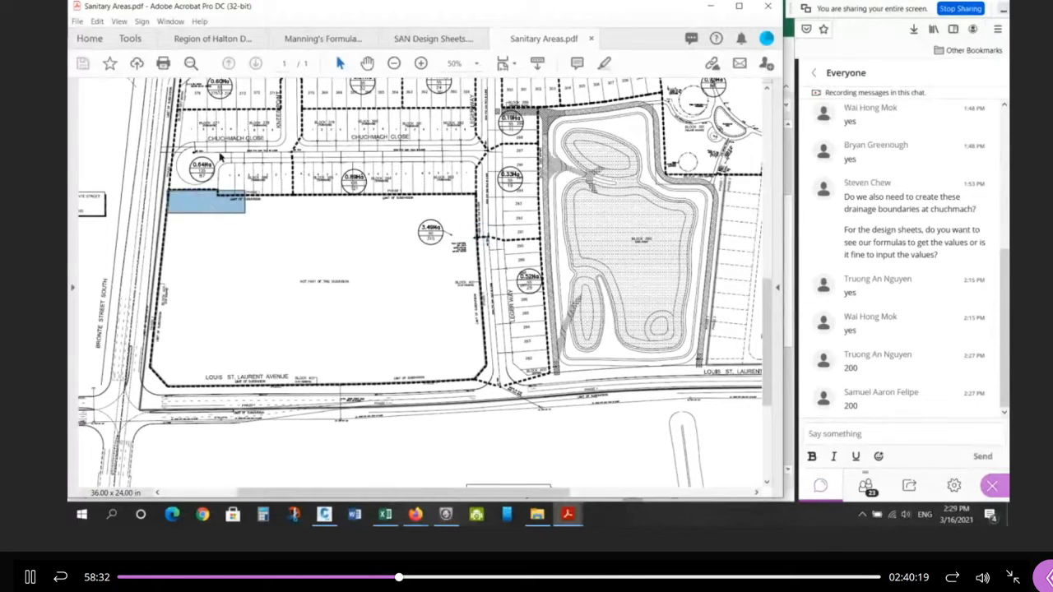
left_click(176, 227)
left_click(183, 214)
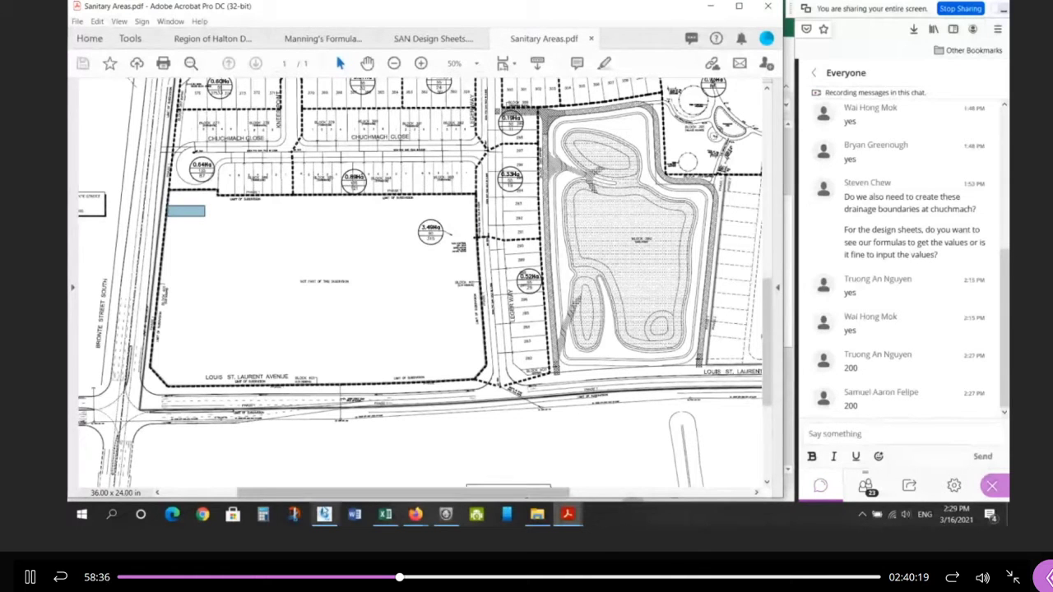
Switch to the 643BASE drawing in Civil 3D and inspect the drainage boundary around Block 58 within the subdivision.
key("alt+Tab")
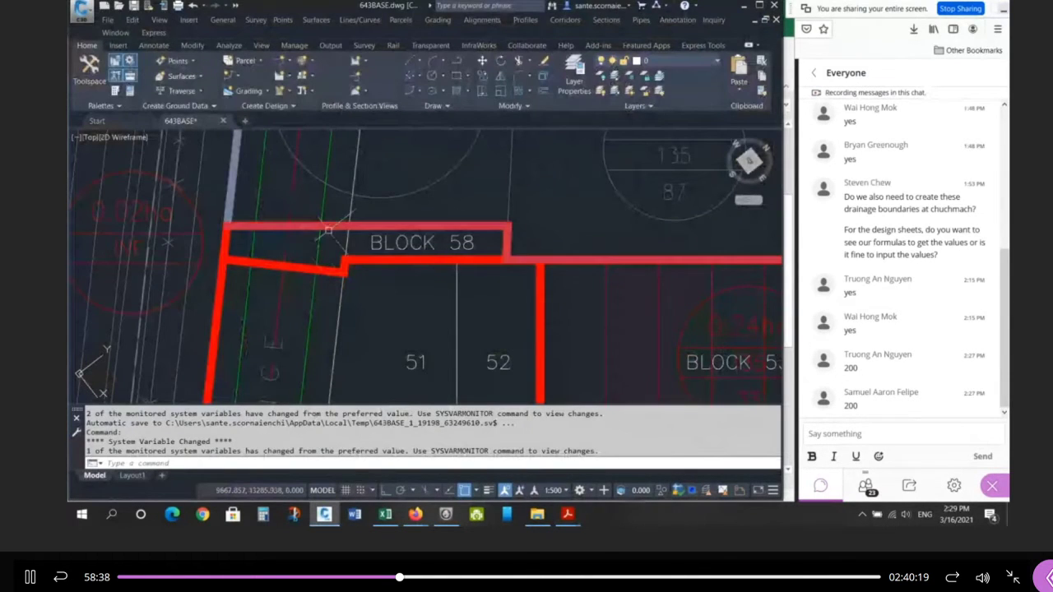
key("Escape")
key("Escape")
key("Escape")
key("Escape")
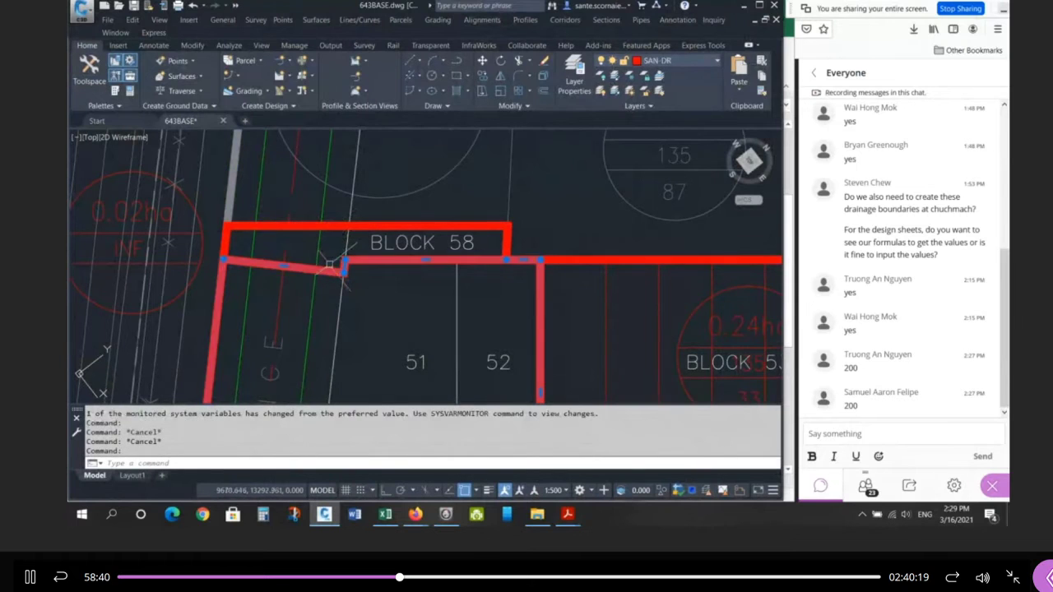
left_click(231, 243)
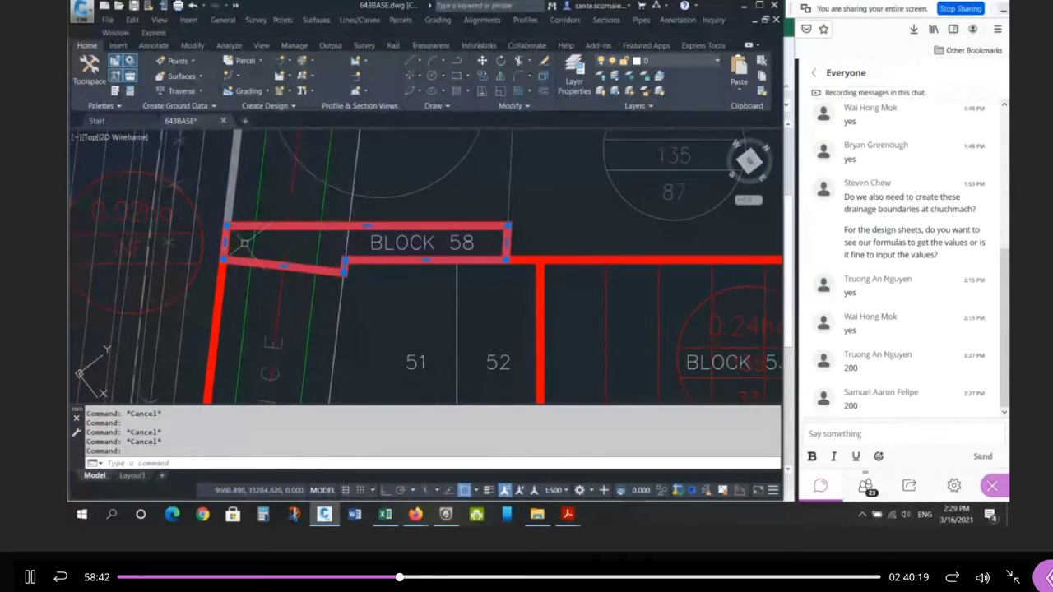
scroll(263, 241, "down", 3)
scroll(271, 239, "down", 3)
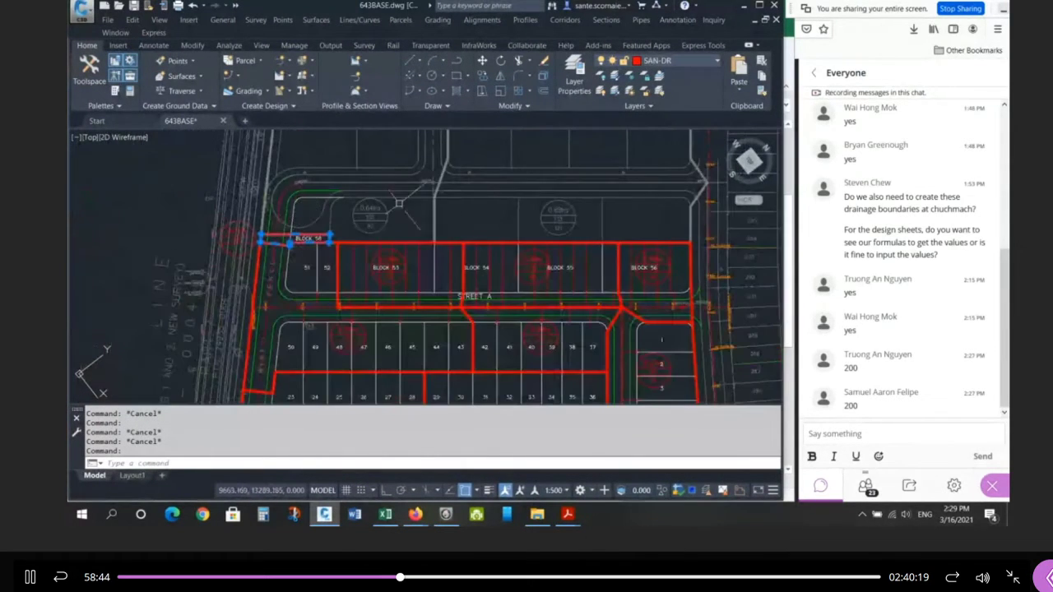
scroll(317, 198, "down", 3)
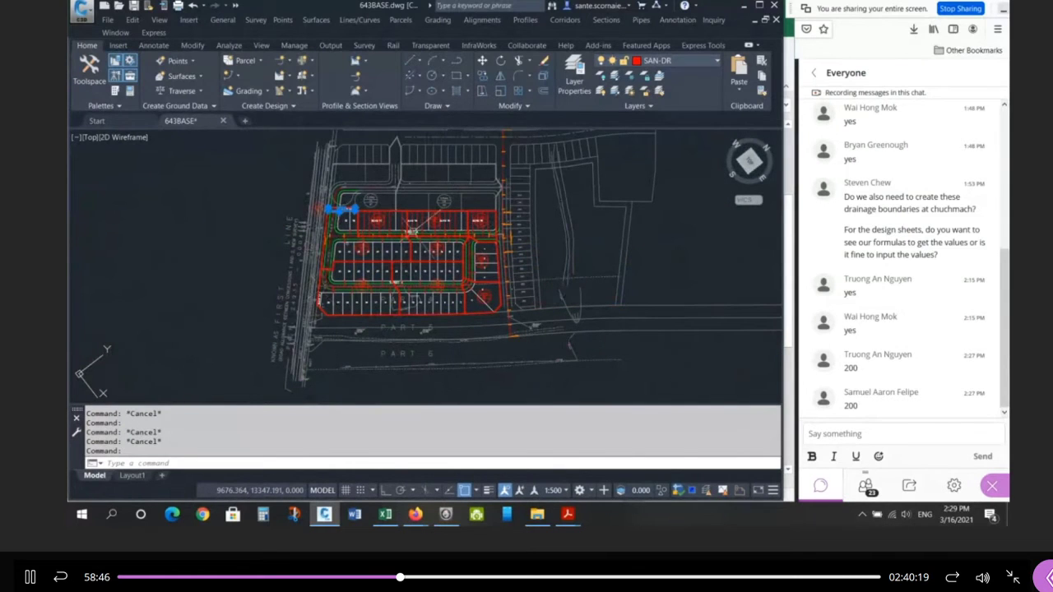
Inspect the sewer connection from MH301A at the end of Street A, then clear the selection.
scroll(503, 249, "up", 5)
scroll(489, 218, "up", 8)
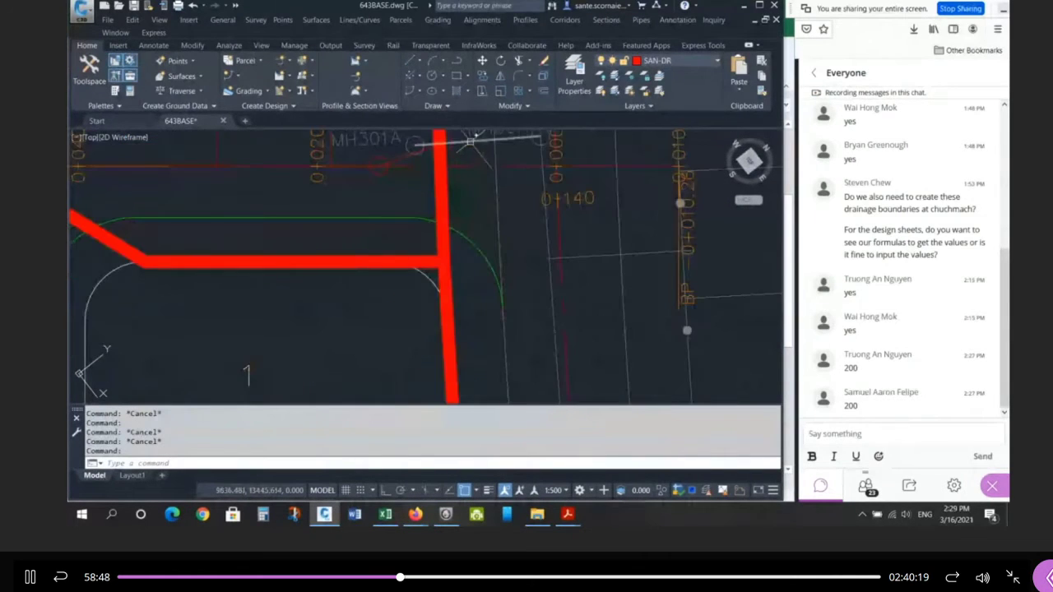
left_click(476, 138)
scroll(487, 254, "down", 6)
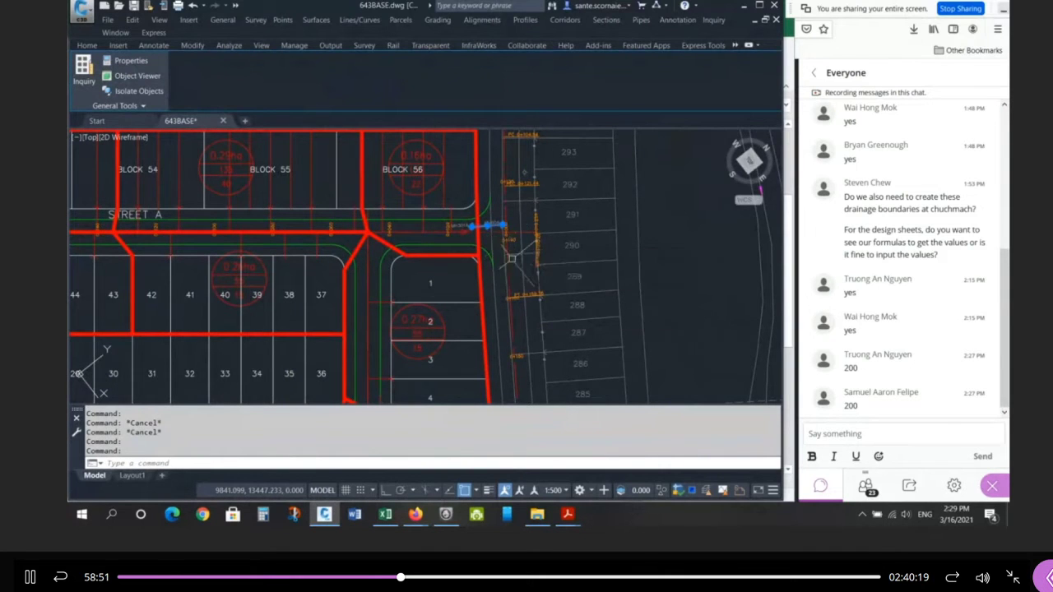
scroll(498, 245, "down", 7)
key("Escape")
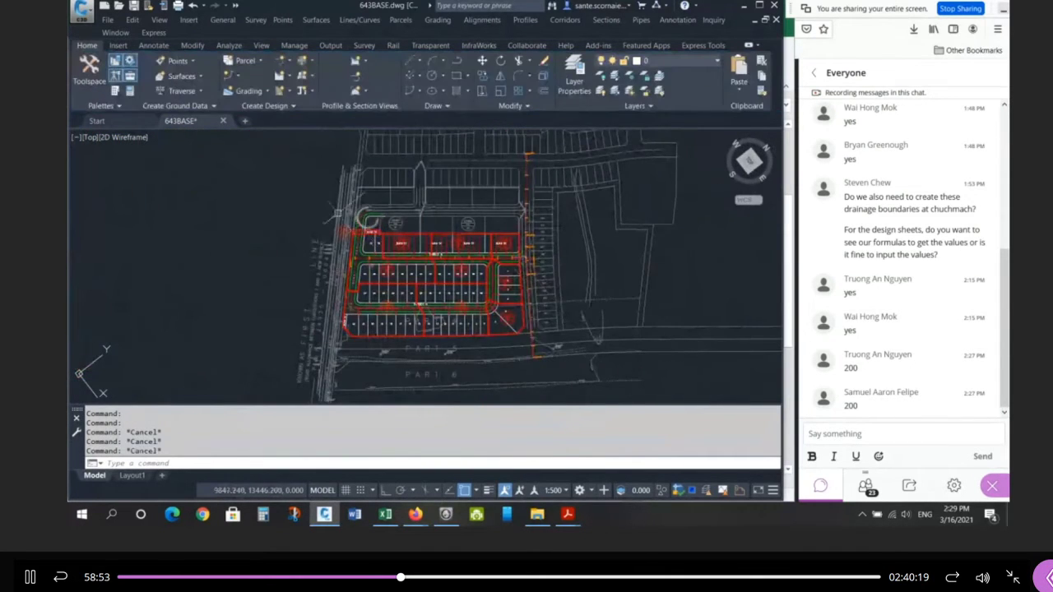
Select the Block 58 drainage boundary and view it against the neighbouring 0.64 ha area.
scroll(391, 287, "up", 8)
left_click(391, 287)
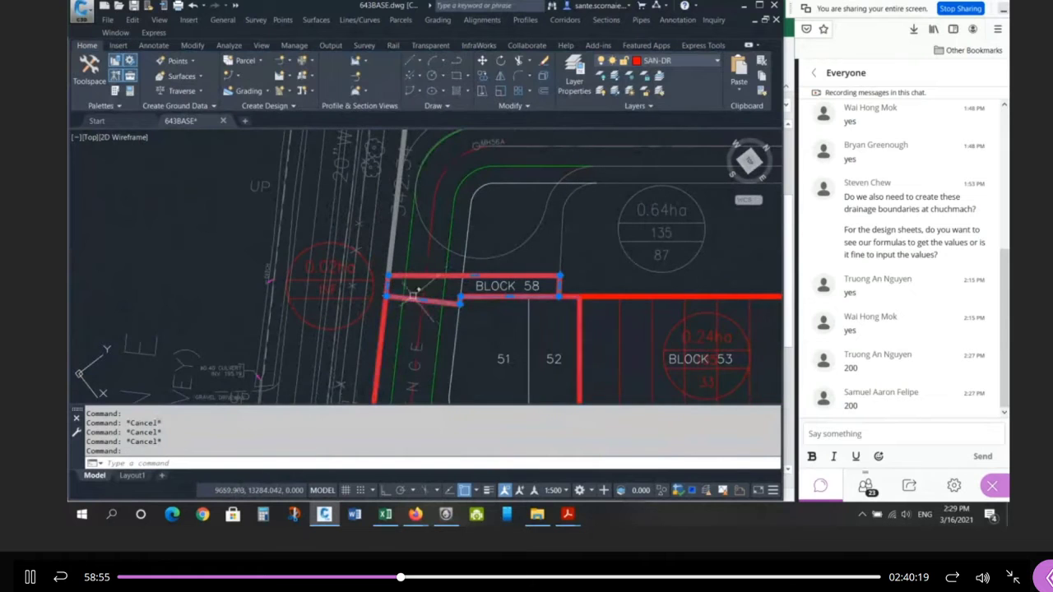
scroll(360, 271, "down", 4)
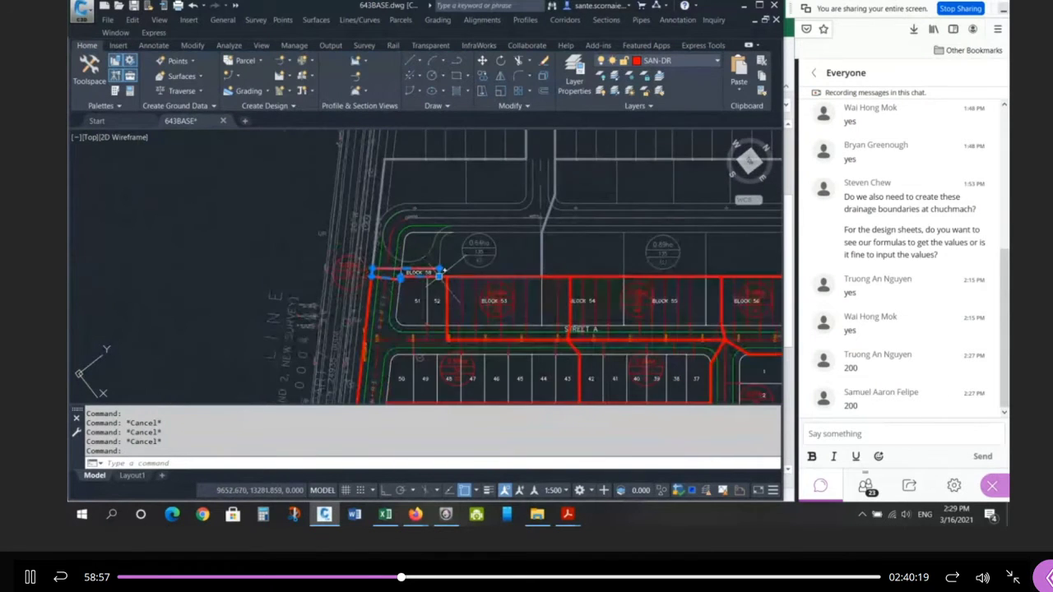
Inspect the selected Block 58 drainage boundary up close and clear the selection.
middle_click_drag(444, 281, 413, 278)
scroll(481, 281, "up", 2)
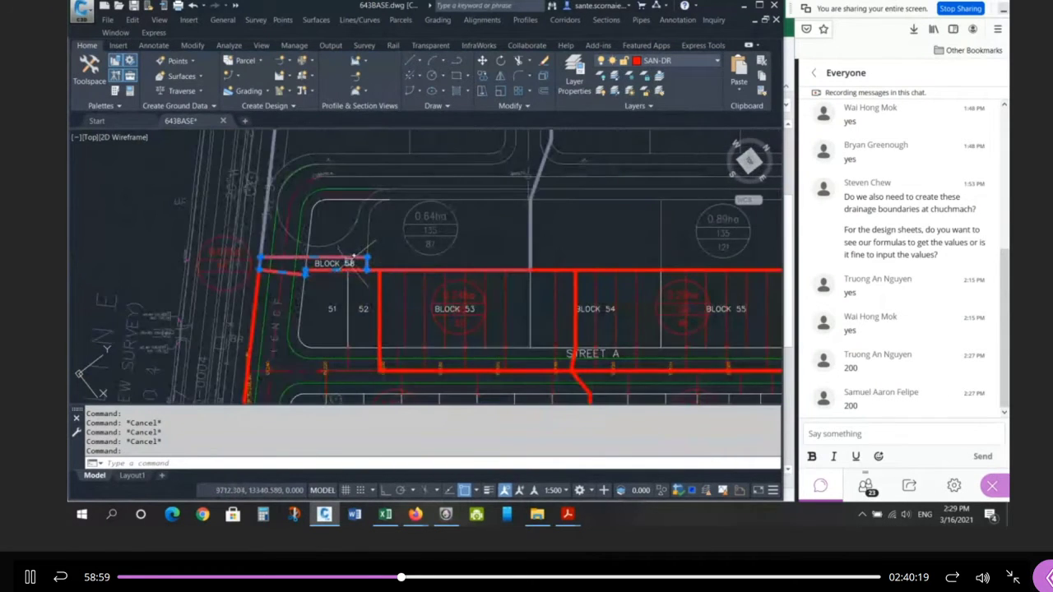
scroll(319, 231, "down", 2)
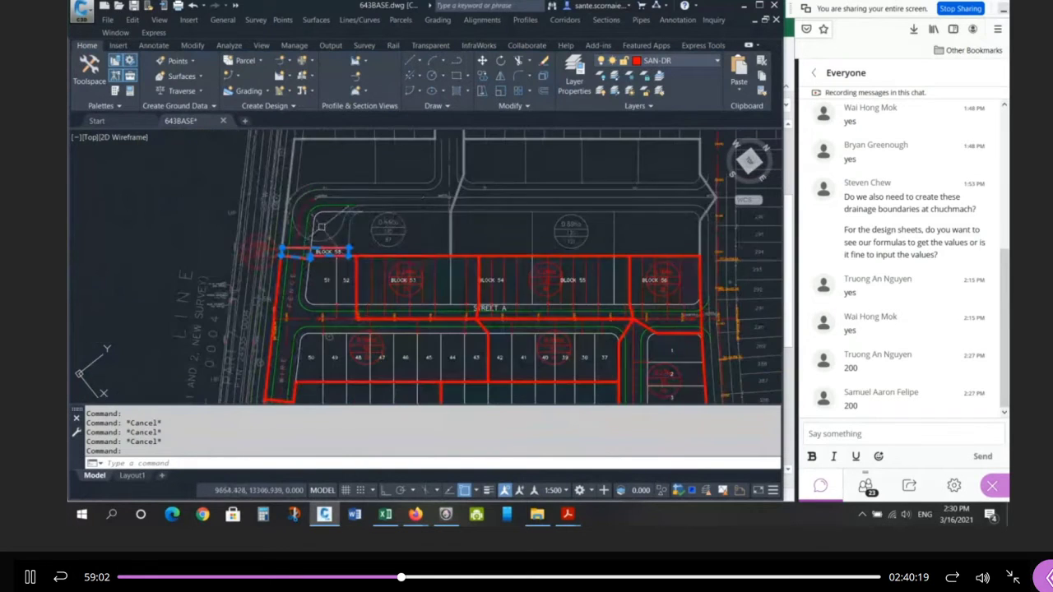
key("Escape")
key("Escape")
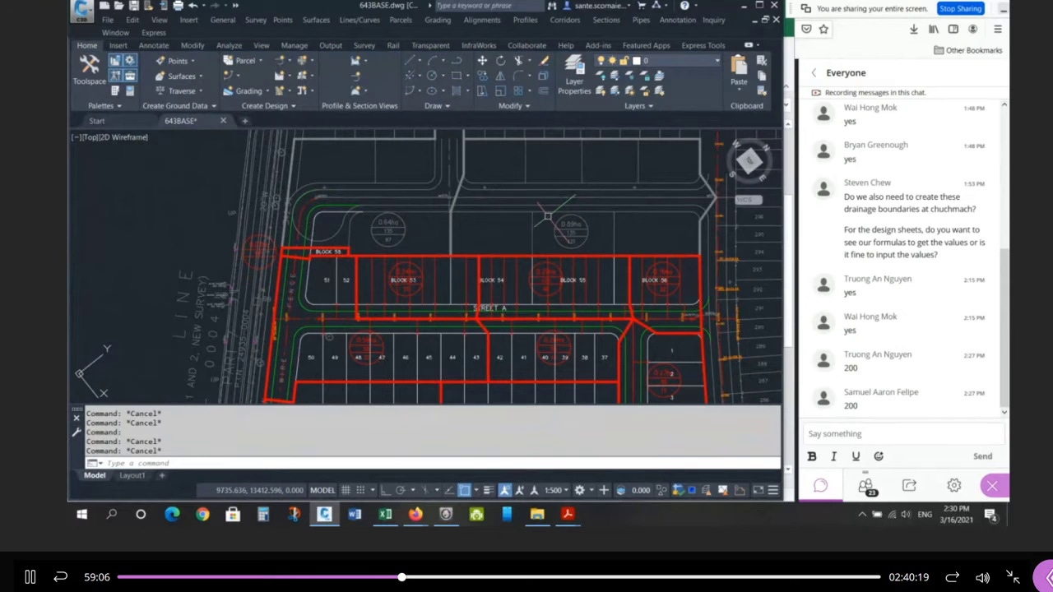
Examine the existing drainage polyline and the circular area label beside Block 58, and view them within the whole subdivision.
scroll(343, 241, "up", 2)
scroll(337, 240, "down", 1)
scroll(261, 260, "down", 1)
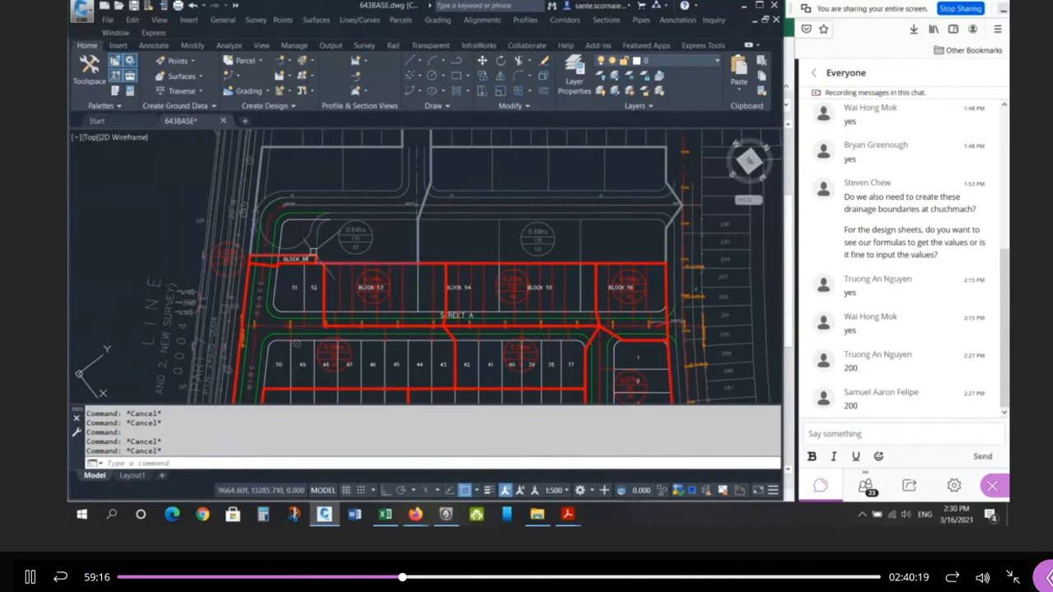
mouse_move(314, 251)
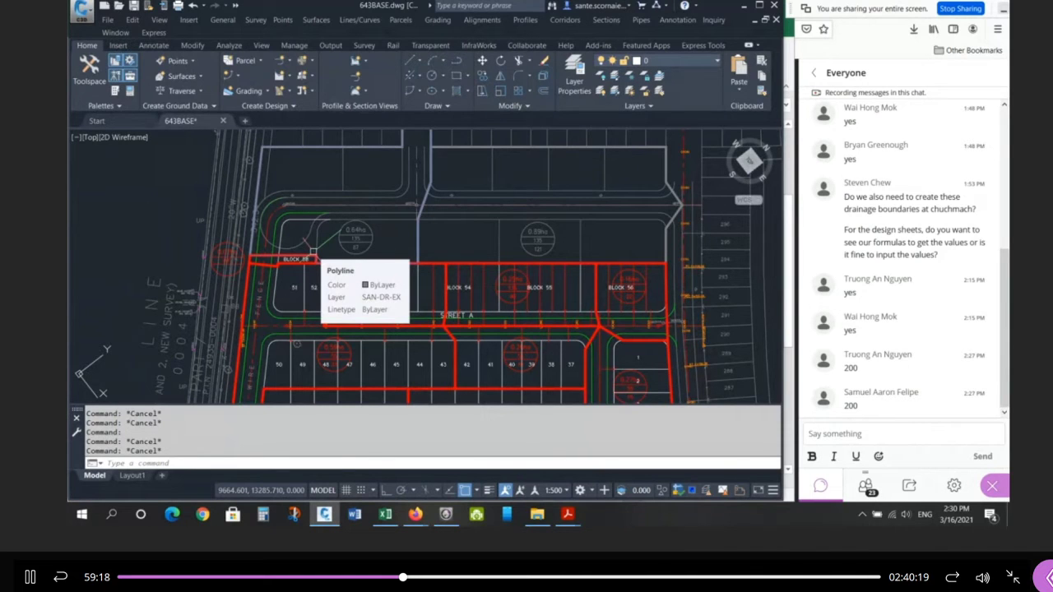
scroll(238, 261, "up", 5)
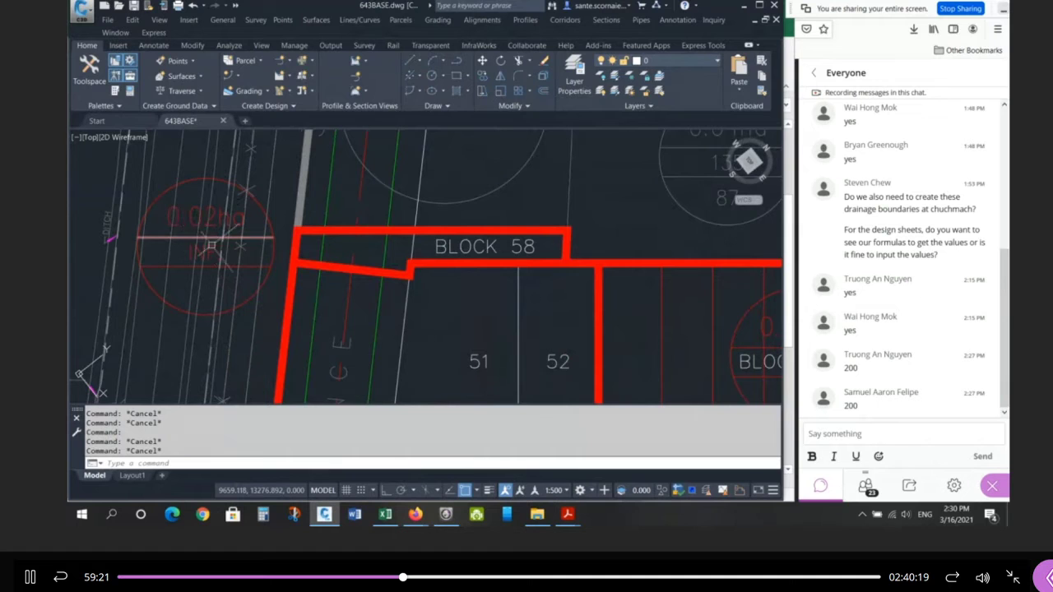
mouse_move(237, 262)
scroll(237, 261, "down", 8)
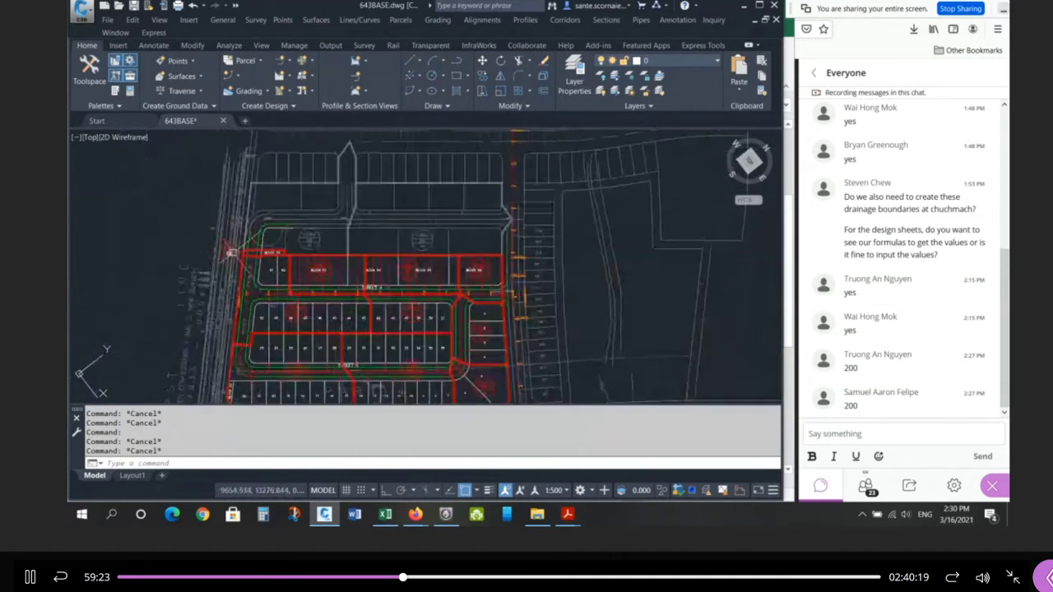
scroll(230, 253, "down", 2)
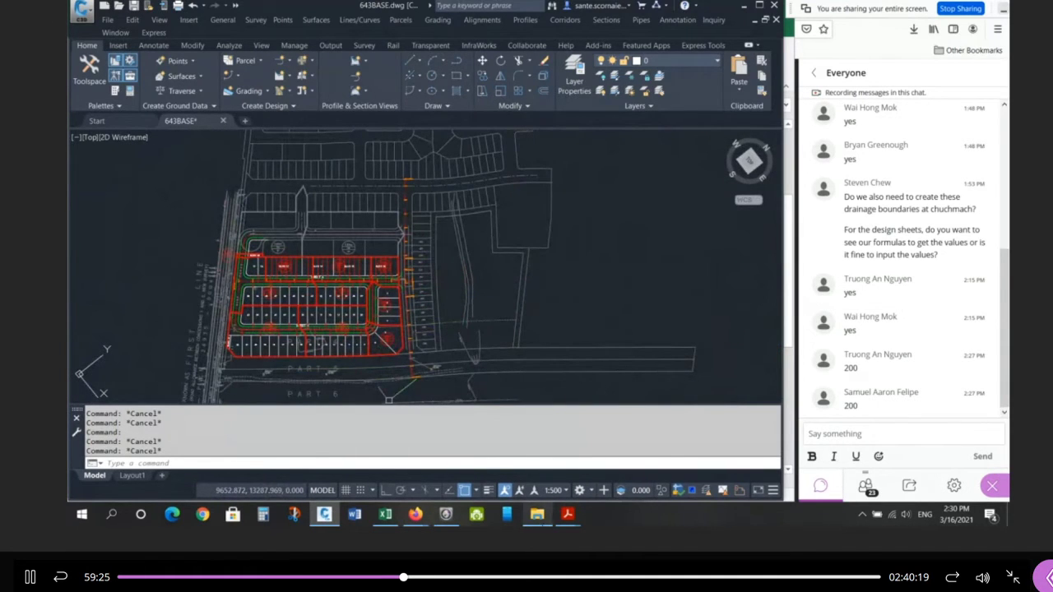
Switch to the SAN Design Sheets PDF in Acrobat and examine the townhouse area entries for pipes 56A-57A and 57A-58A.
left_click(613, 480)
scroll(521, 321, "down", 3, "ctrl")
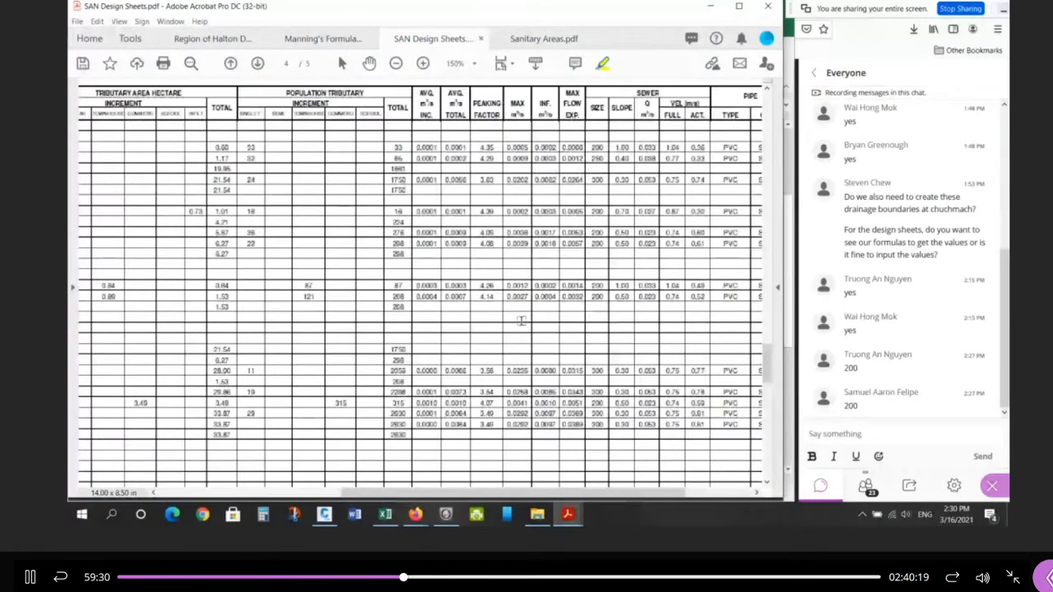
scroll(522, 321, "down", 2, "ctrl")
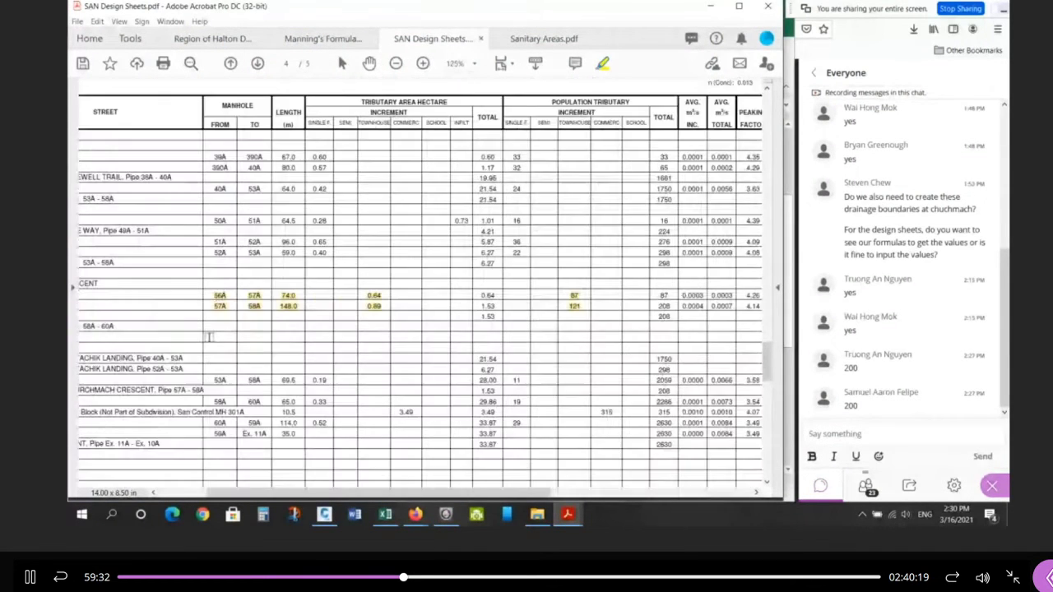
scroll(383, 295, "up", 1, "ctrl")
scroll(384, 294, "up", 3, "ctrl")
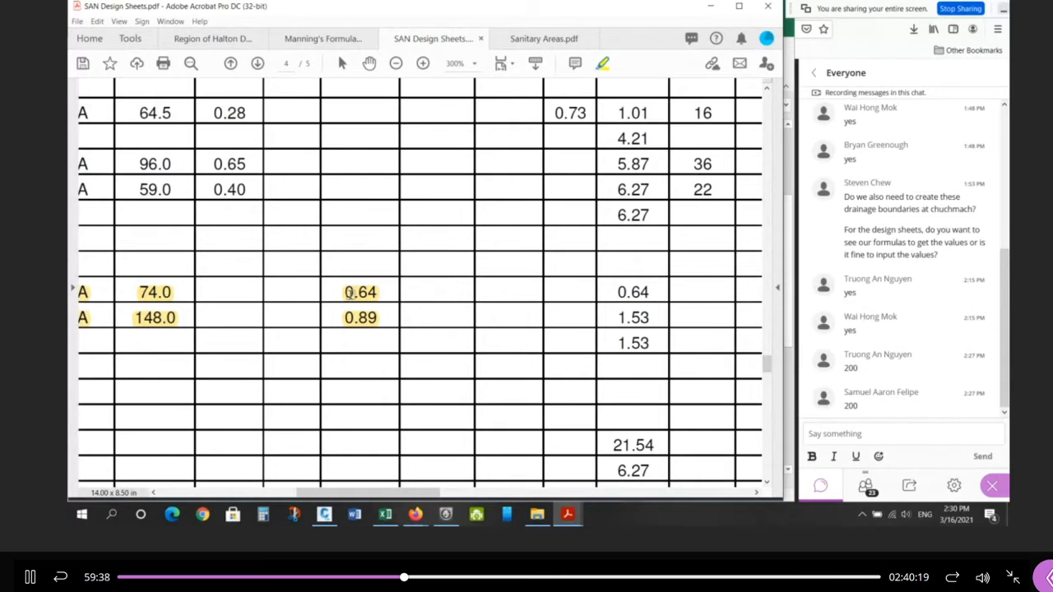
scroll(310, 282, "down", 3, "ctrl")
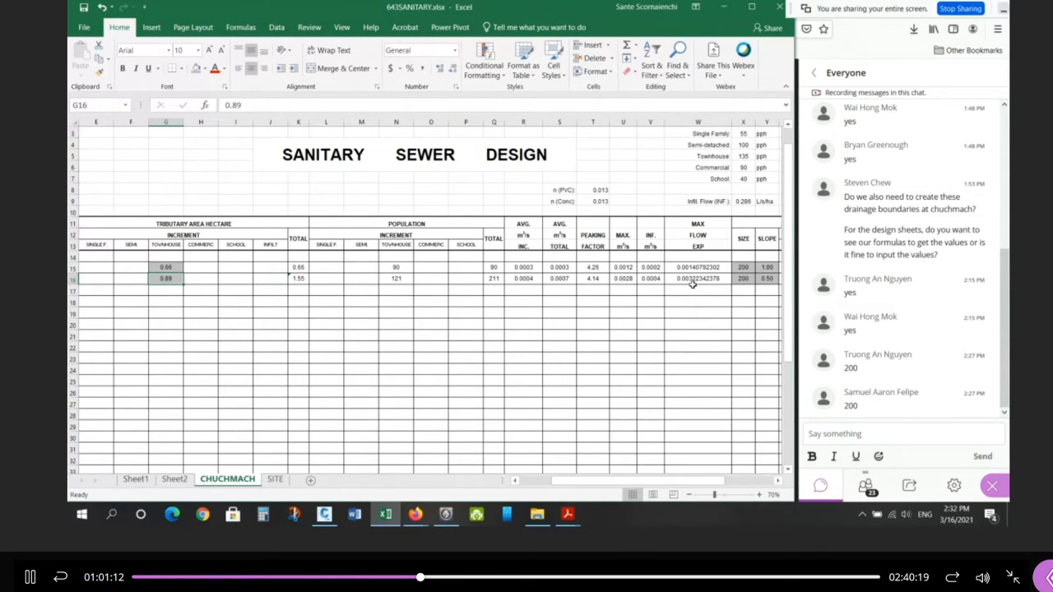
Display the maximum expected flow values in W15:W16 of the CHUCHMACH sheet with five decimal places.
left_click_drag(711, 267, 713, 279)
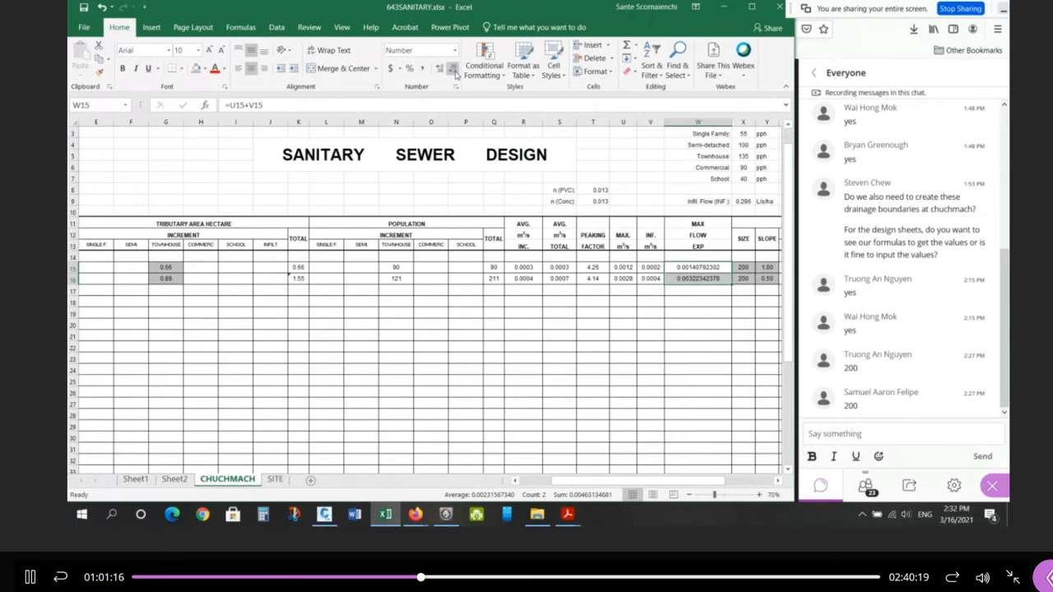
left_click(453, 69)
left_click(454, 69)
left_click(453, 69)
left_click(454, 69)
left_click(453, 69)
left_click(453, 69)
left_click(453, 70)
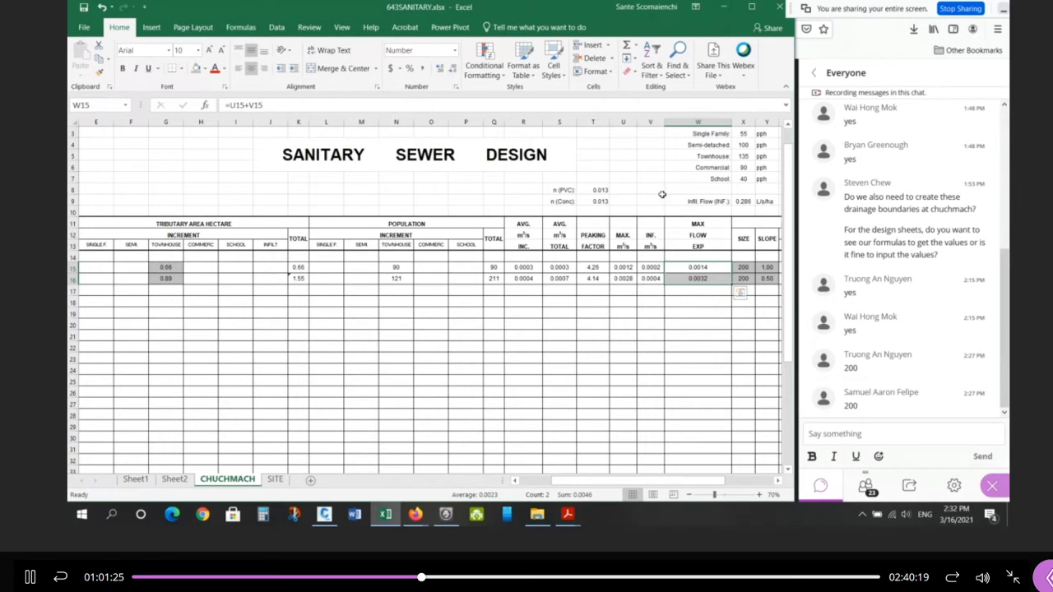
left_click(699, 269)
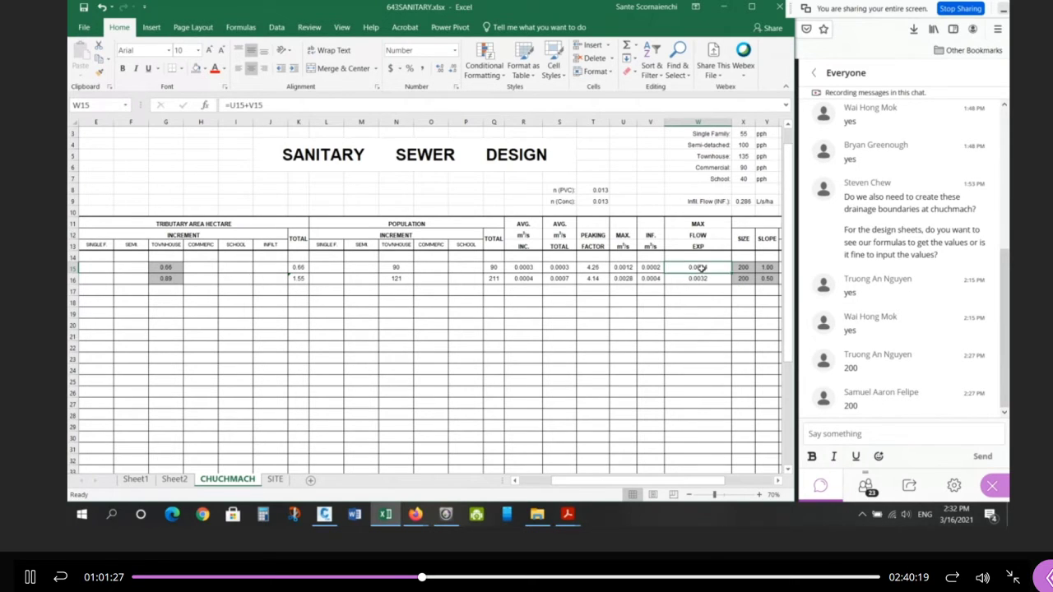
left_click_drag(698, 268, 697, 279)
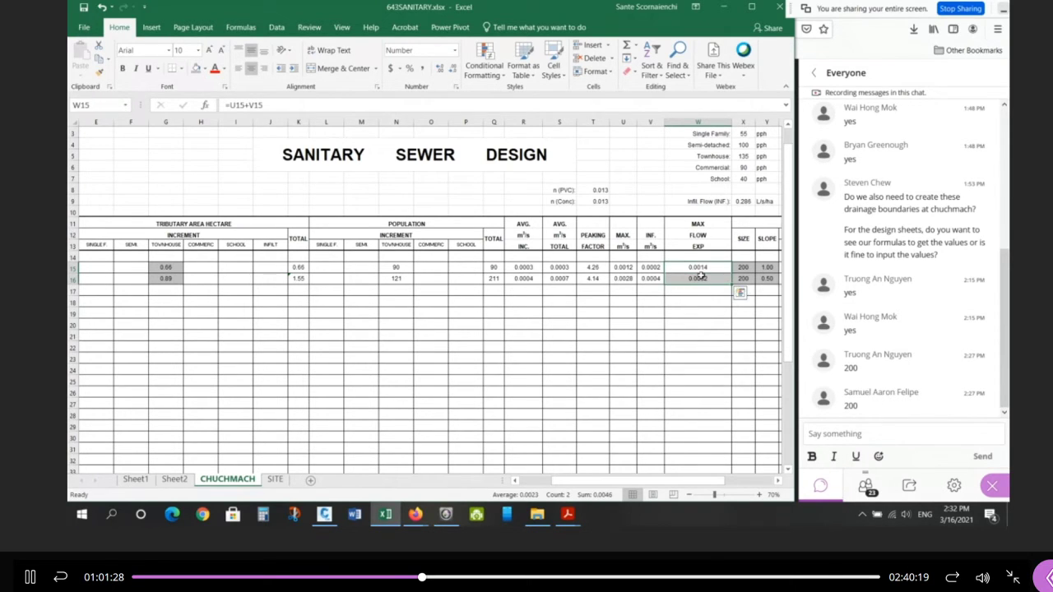
left_click(438, 69)
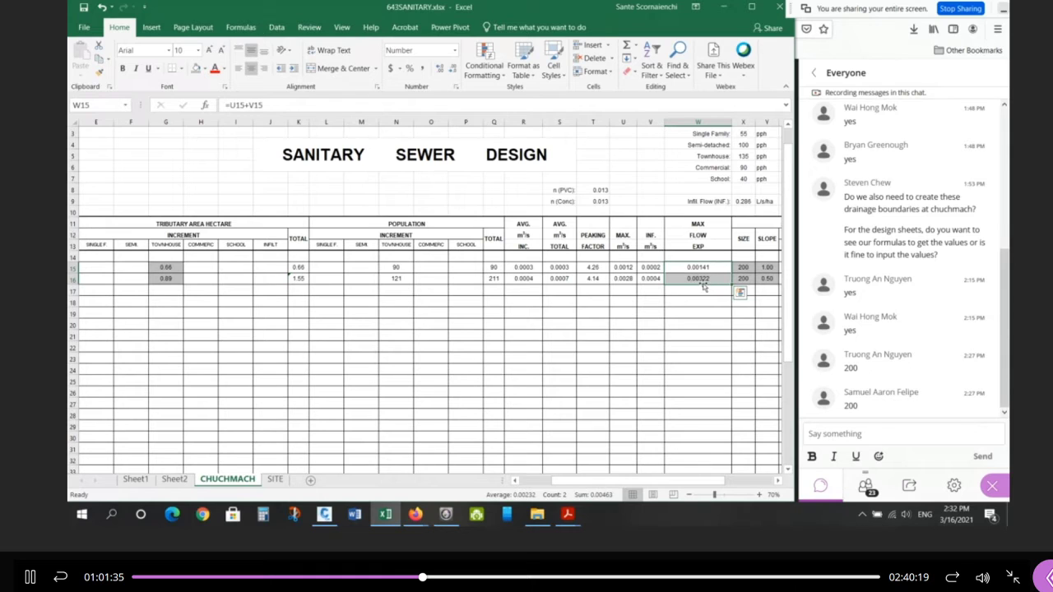
Change the townhouse area formula in G15 to =0.64 and check the maximum expected flow in W15 and W16.
left_click(167, 266)
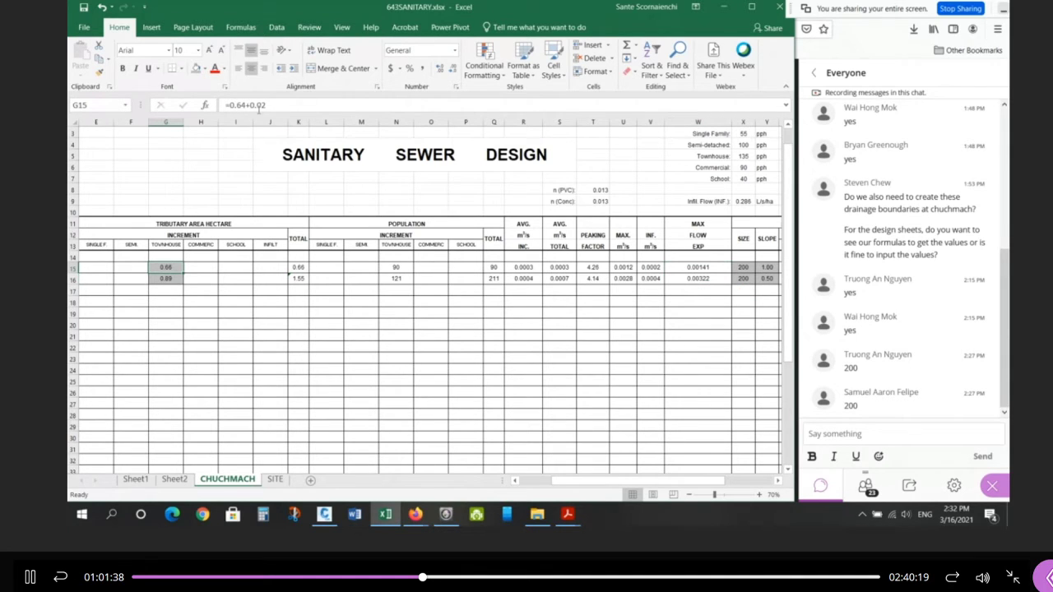
left_click_drag(246, 106, 271, 110)
key("Delete")
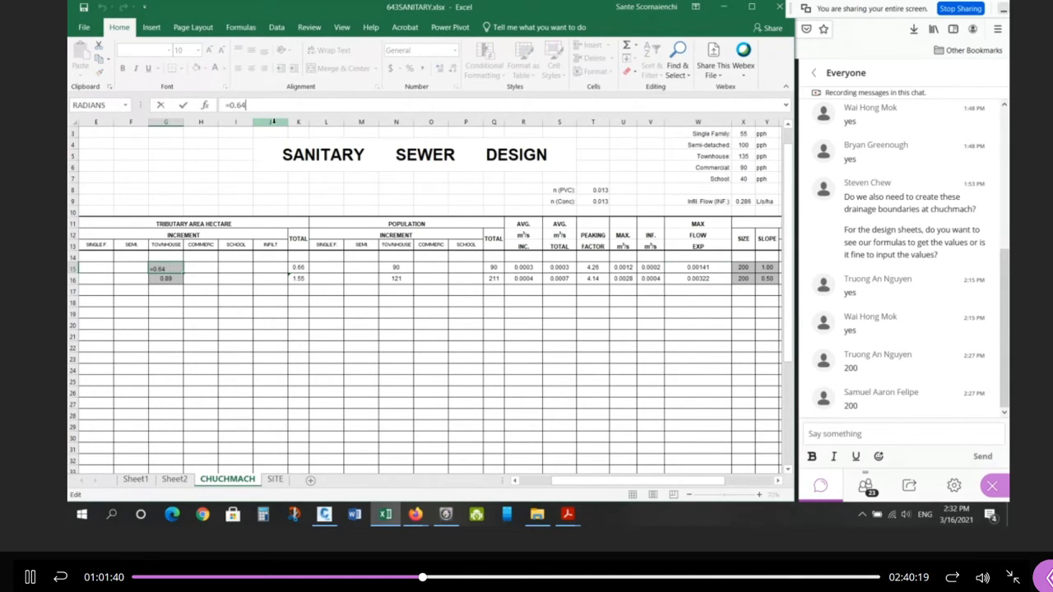
key("Return")
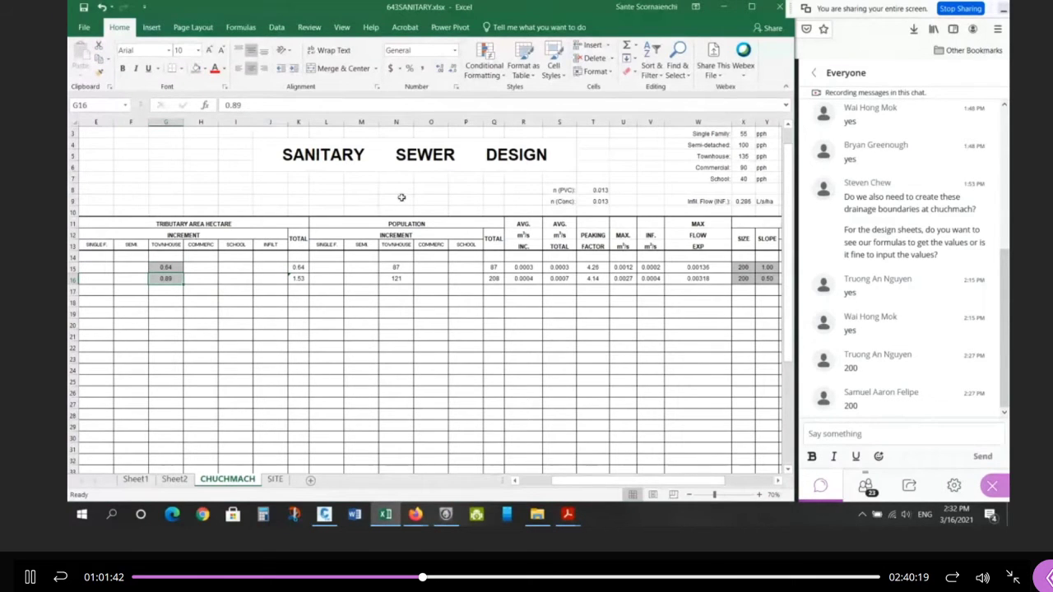
left_click(695, 267)
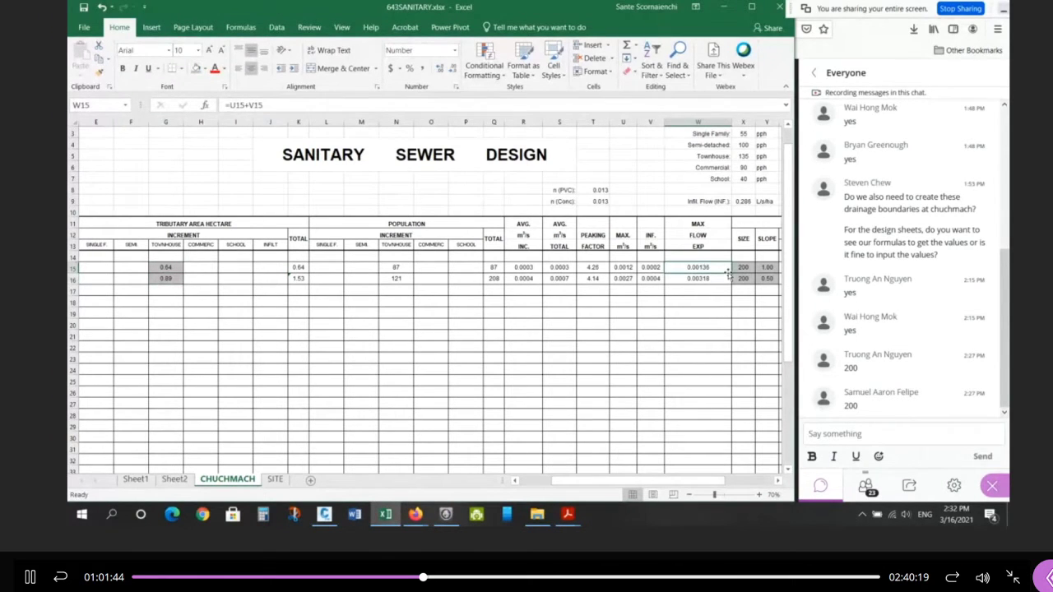
left_click(721, 280)
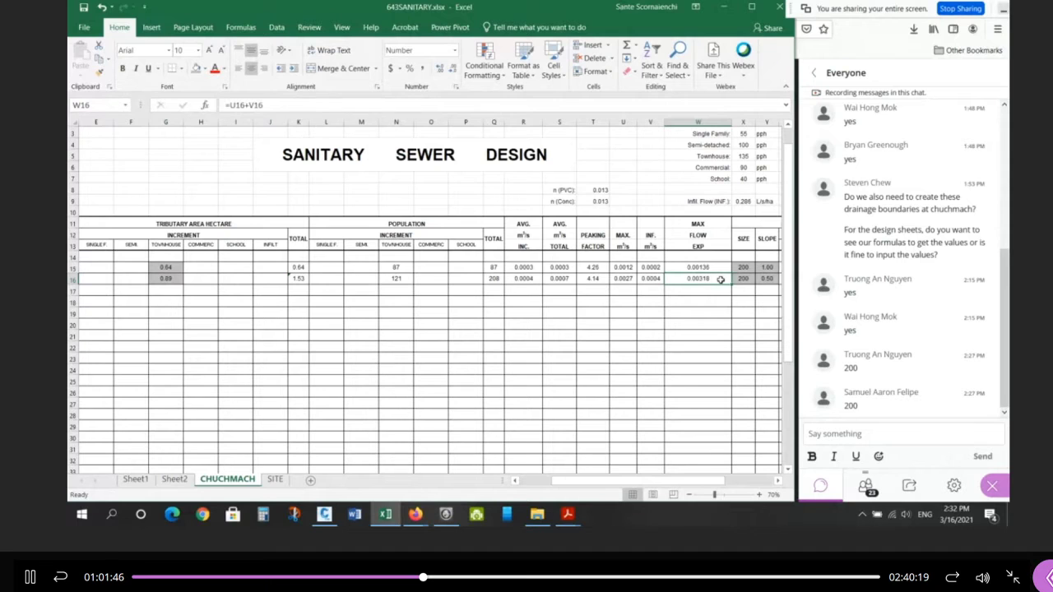
Add Block 58's 0.02 ha back to the townhouse area in G15, making the formula =0.64+.02.
left_click(169, 269)
left_click(275, 105)
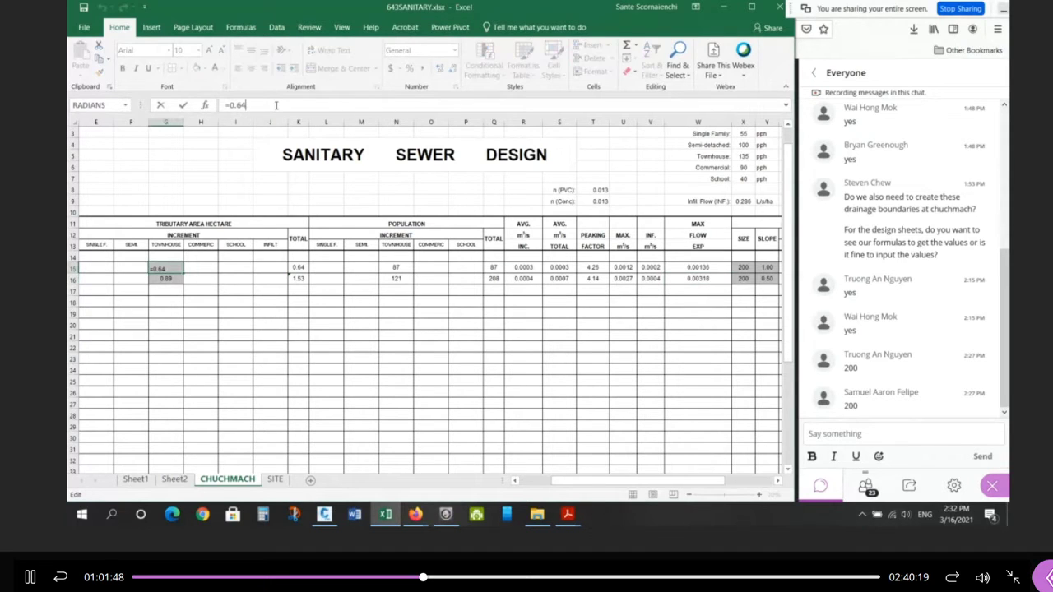
type(".02")
key("Return")
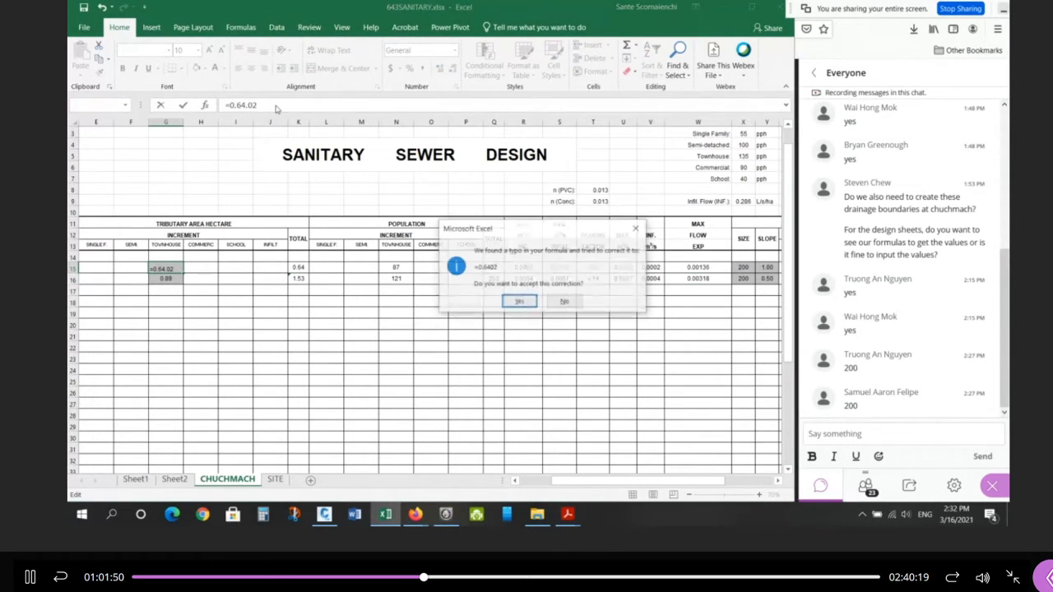
key("Escape")
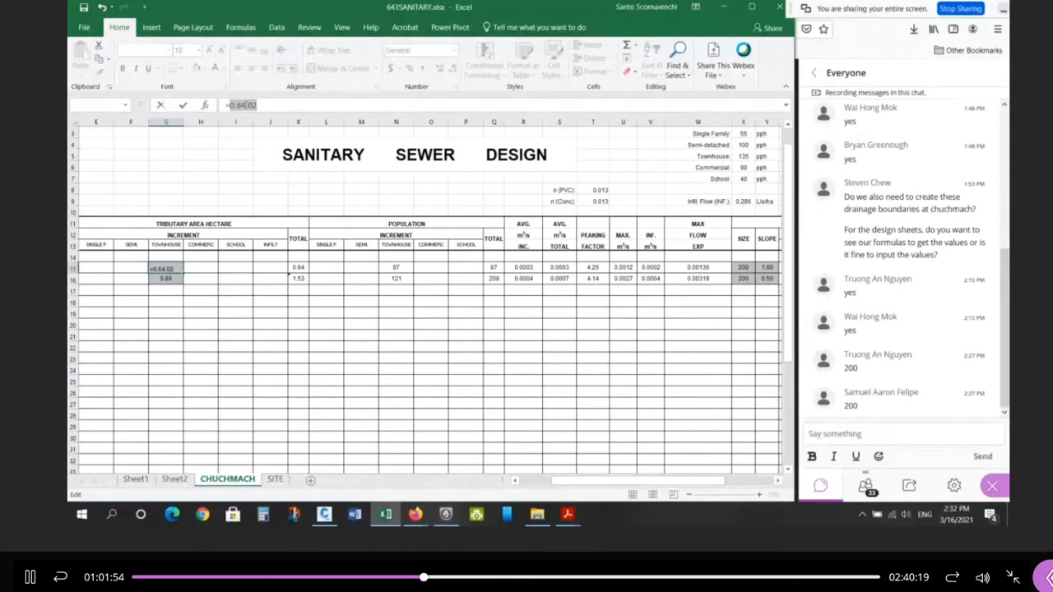
left_click_drag(257, 105, 247, 105)
type("+.02")
key("Return")
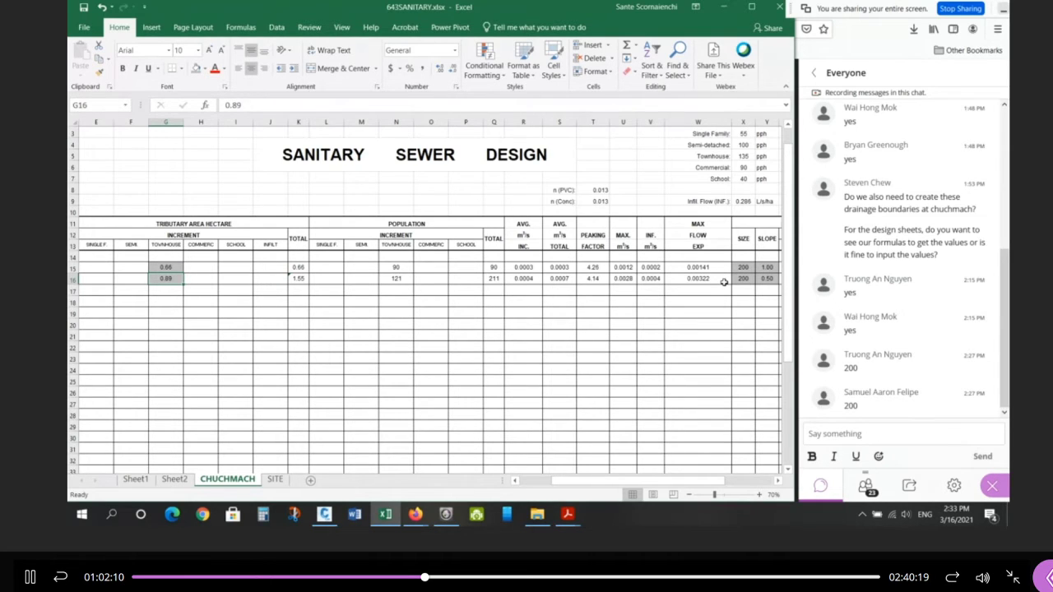
Display the flow-to-capacity percentages in AF15:AF16 with three decimal places.
left_click_drag(713, 267, 714, 279)
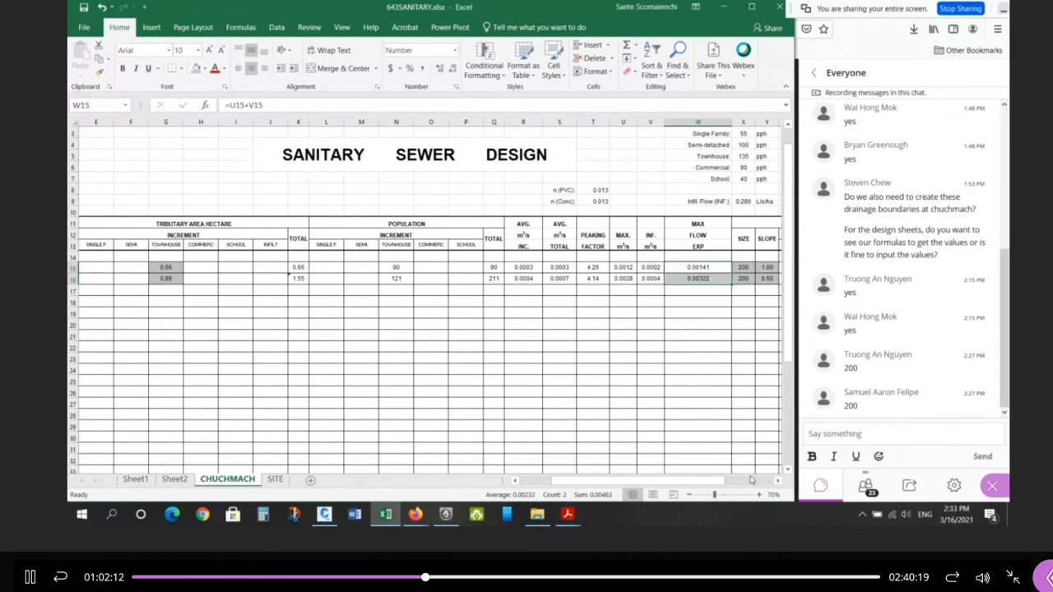
mouse_move(714, 483)
left_mouse_down()
mouse_move(728, 485)
mouse_move(714, 485)
left_mouse_up()
scroll(651, 351, "down", 1, "ctrl")
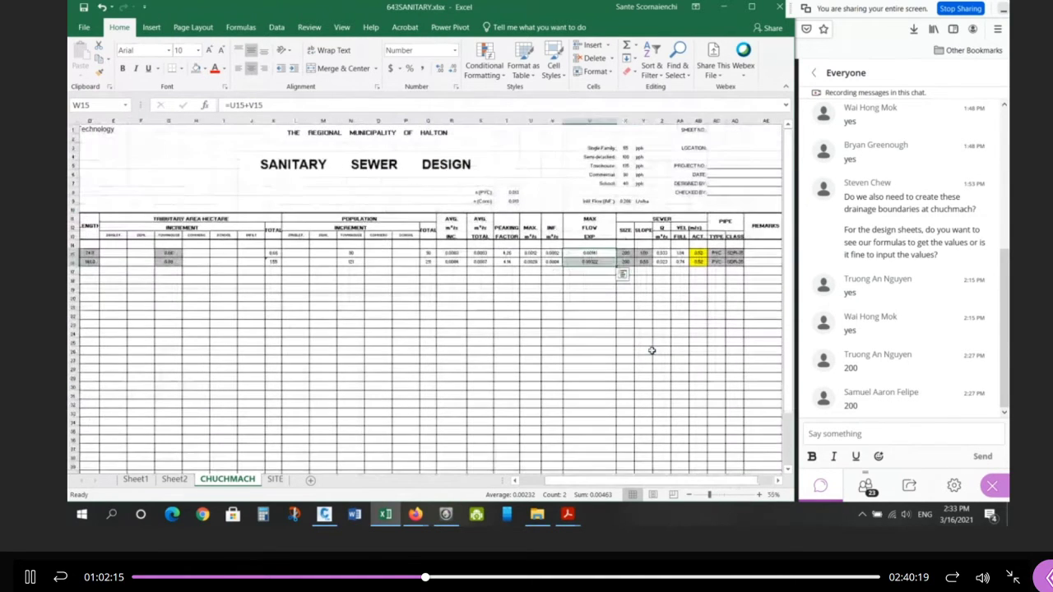
scroll(755, 258, "right", 3)
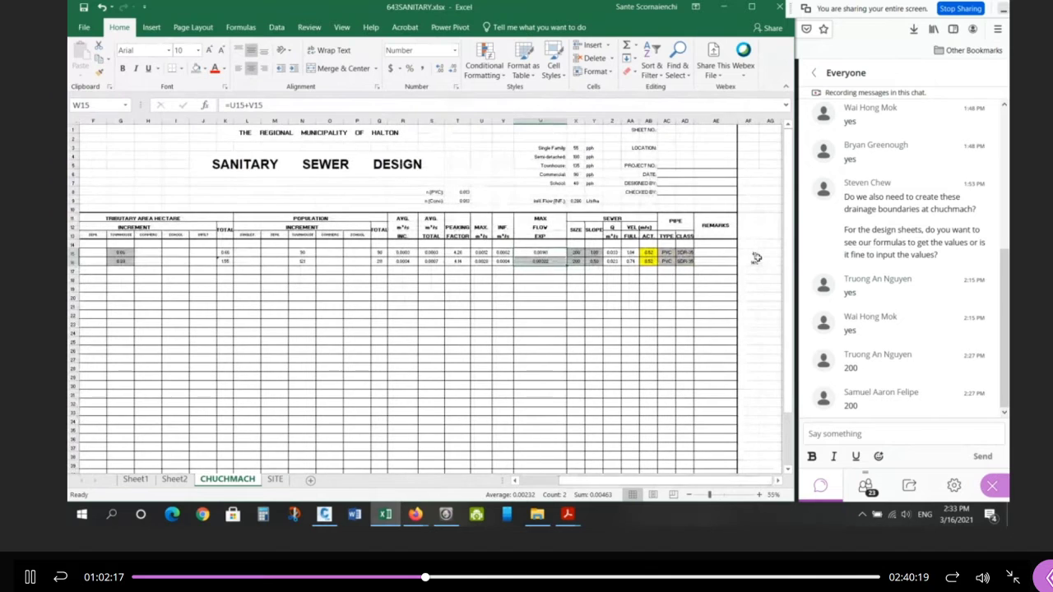
left_click_drag(754, 254, 753, 262)
left_click(441, 72)
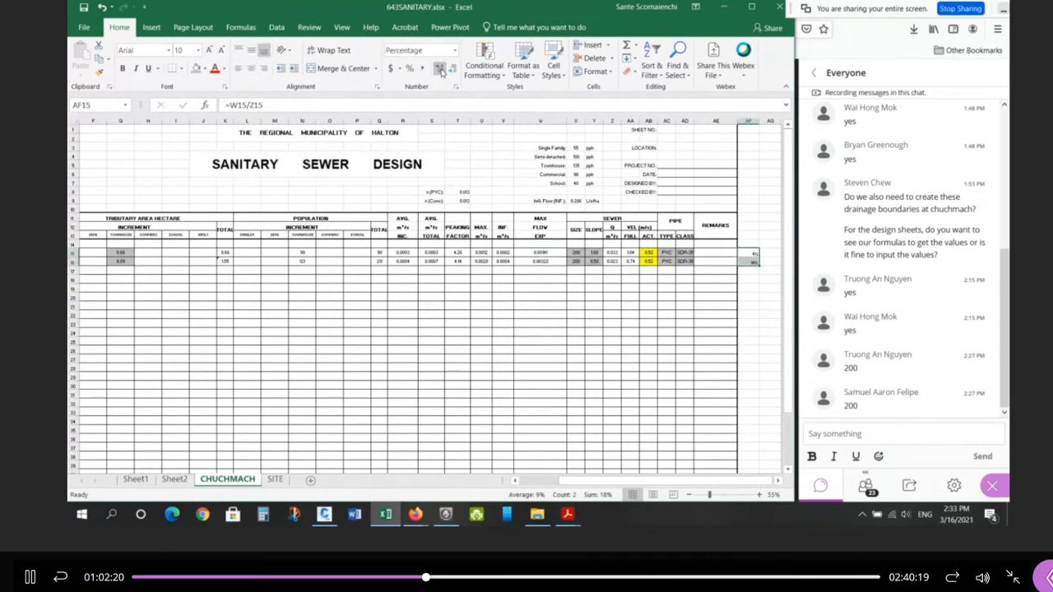
left_click(441, 71)
left_click(441, 71)
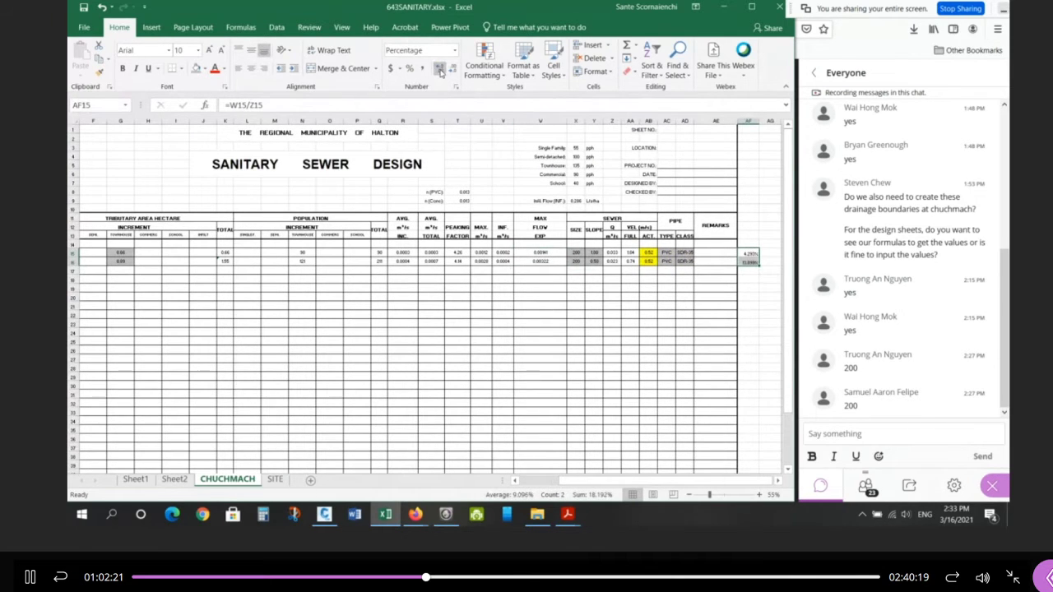
Split the CHUCHMACH worksheet window into panes at cell N10.
left_click(126, 251)
left_click(291, 203)
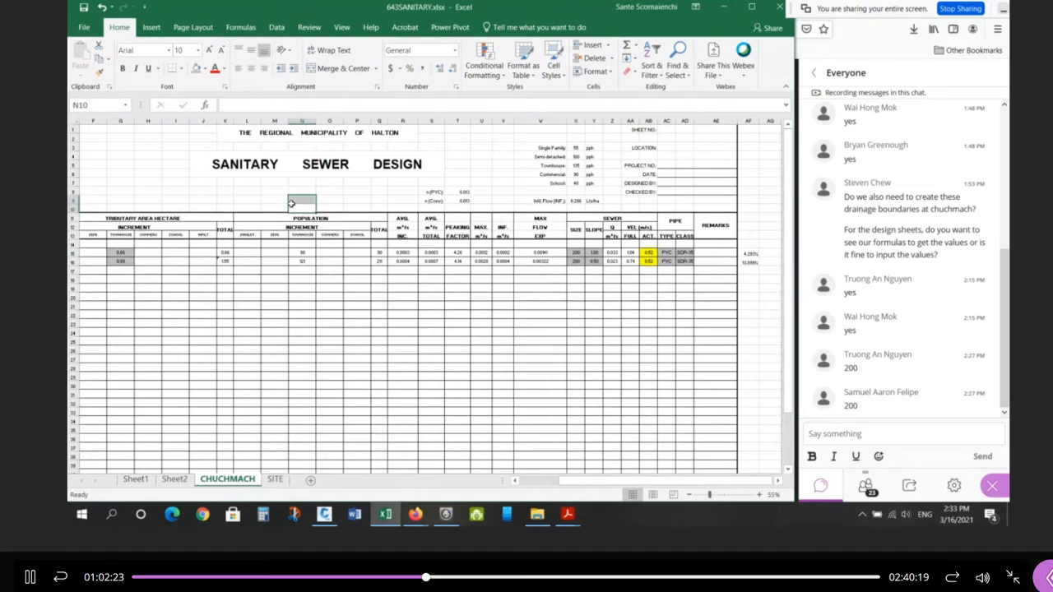
left_click(341, 27)
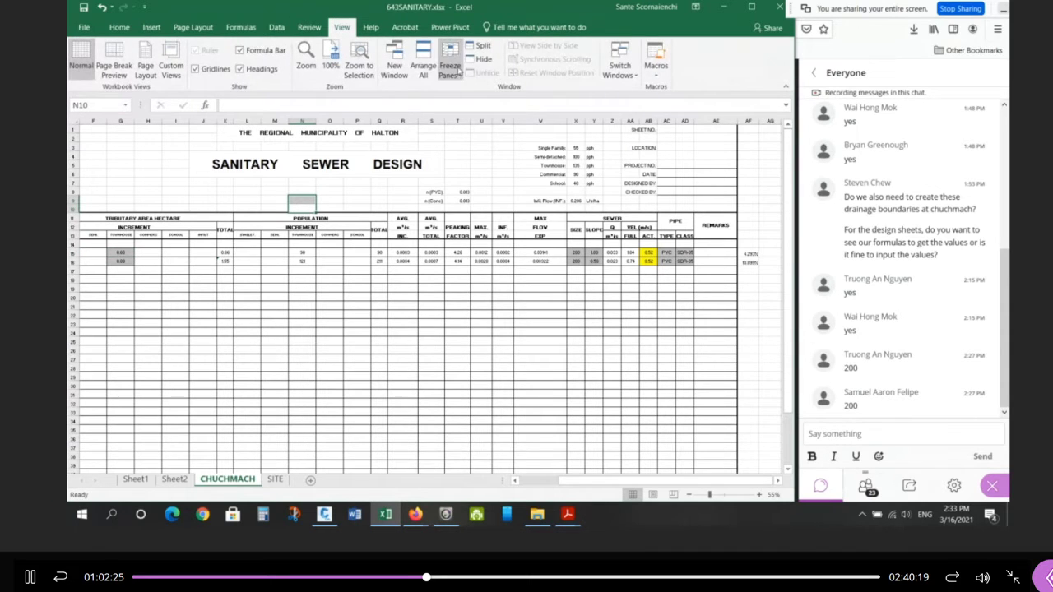
left_click(480, 45)
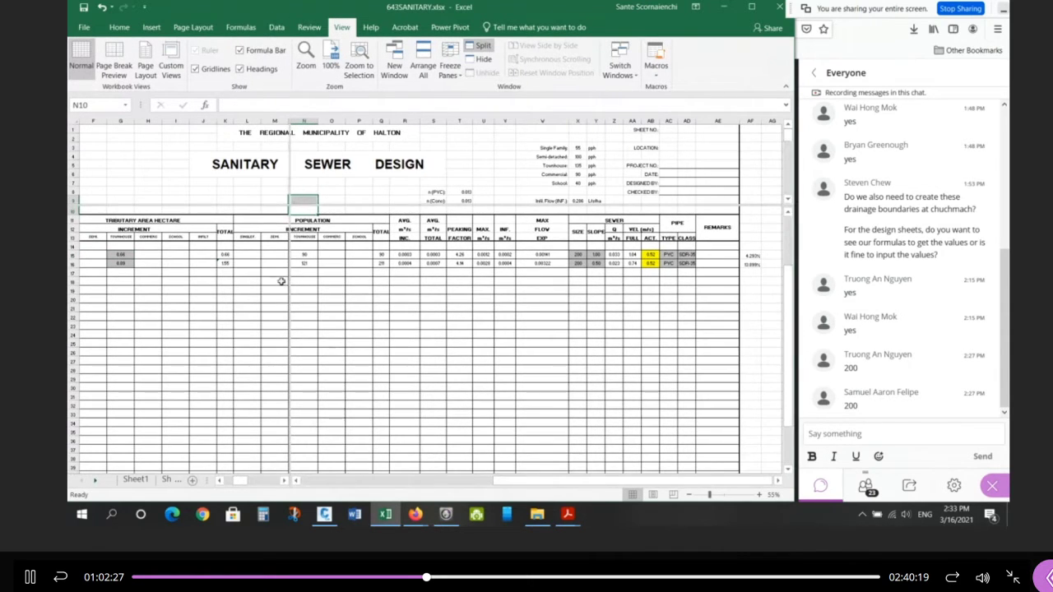
left_click(282, 317)
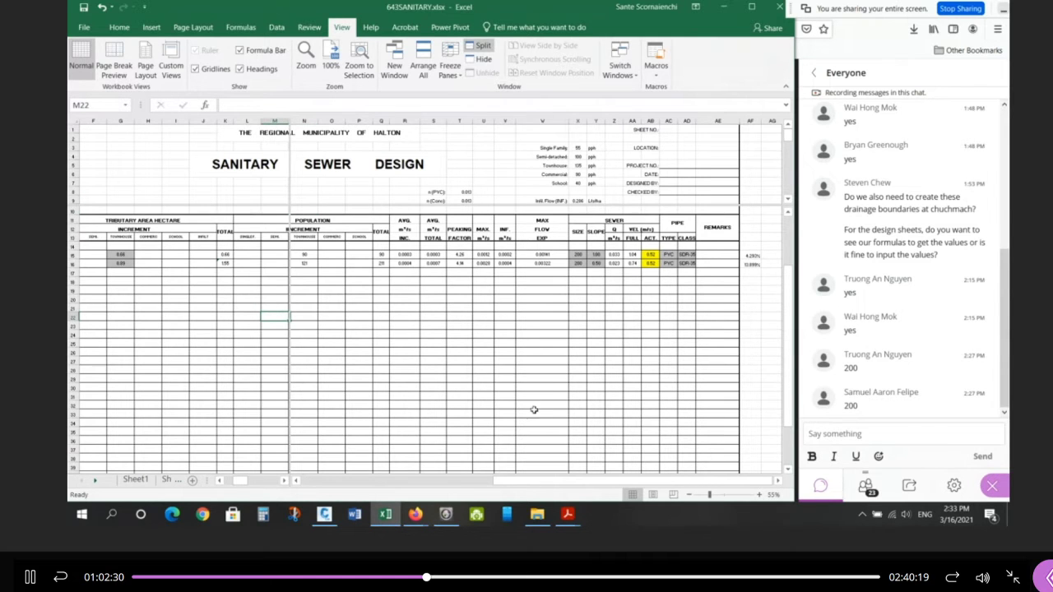
Remove the horizontal pane split, keeping the vertical one, with the tributary area columns beside the sewer and percentage columns.
scroll(320, 273, "up", 2, "ctrl")
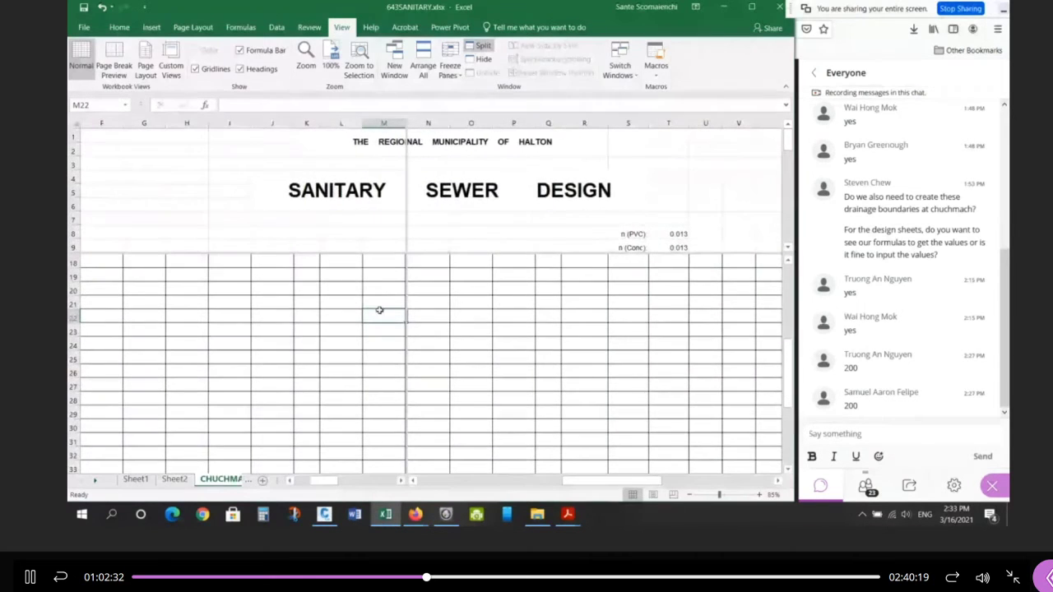
left_click_drag(611, 481, 717, 480)
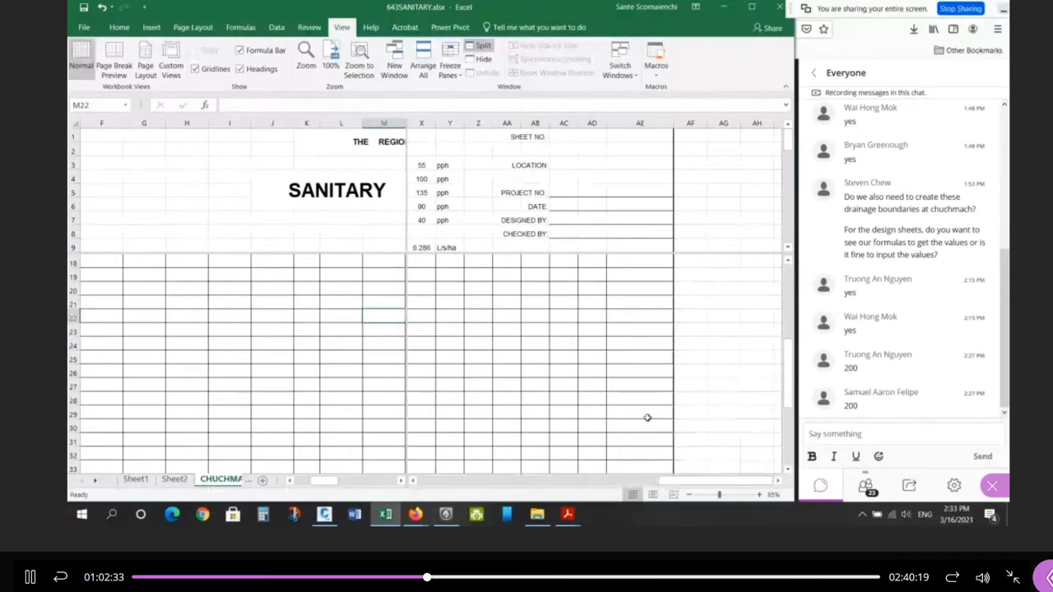
scroll(648, 418, "up", 4)
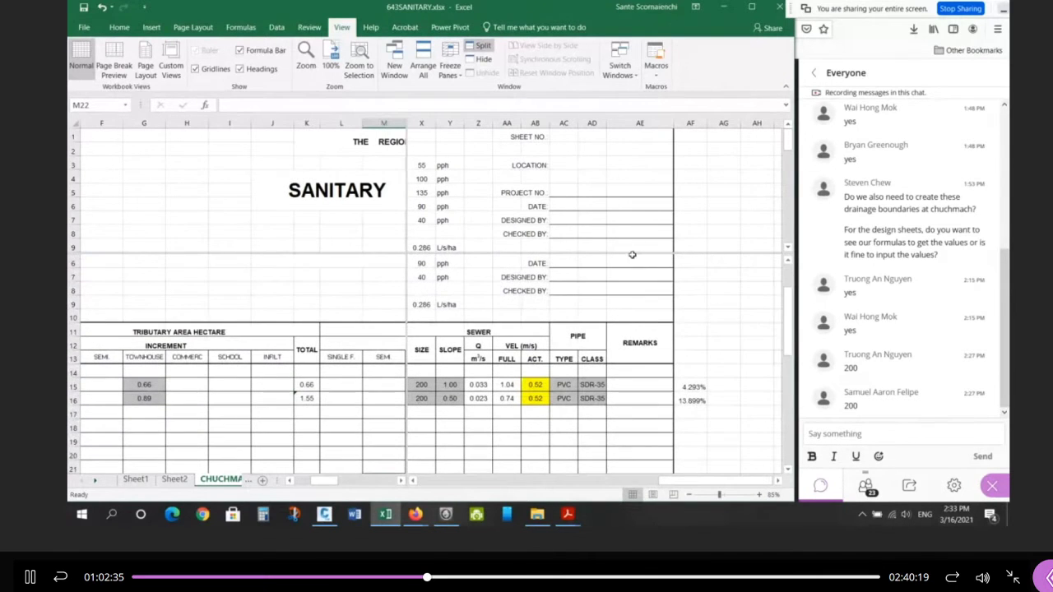
double_click(632, 255)
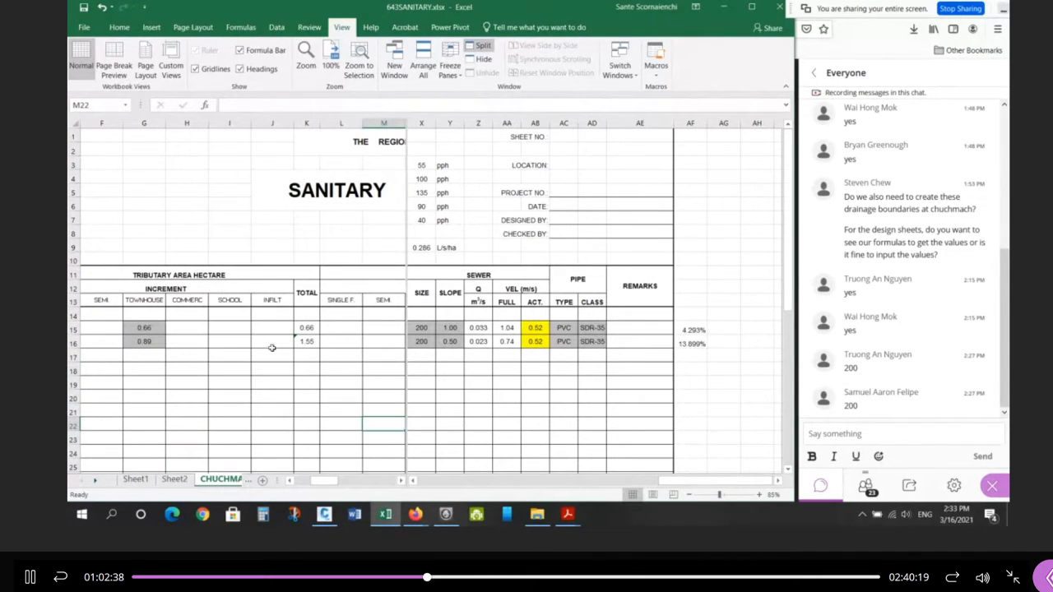
Display the maximum expected flows in W15:W16 with four decimal places.
left_click(145, 328)
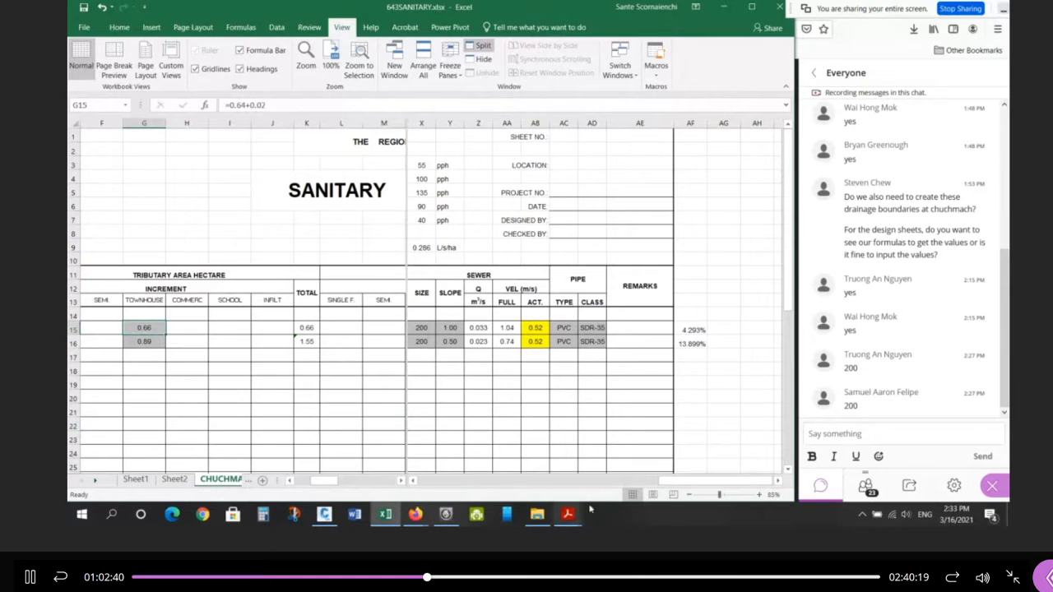
left_click(412, 481)
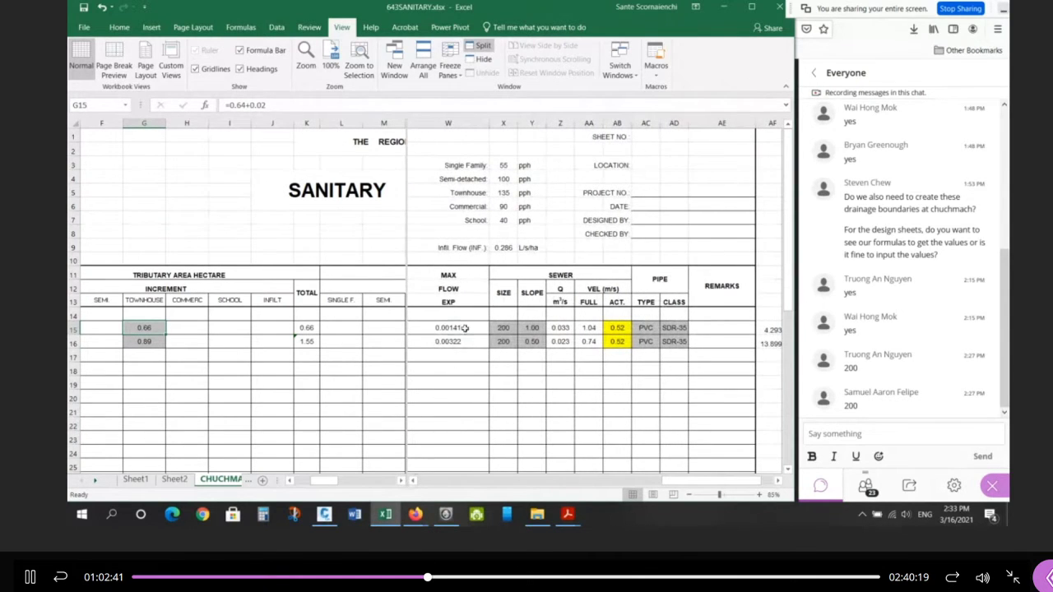
left_click_drag(465, 328, 468, 340)
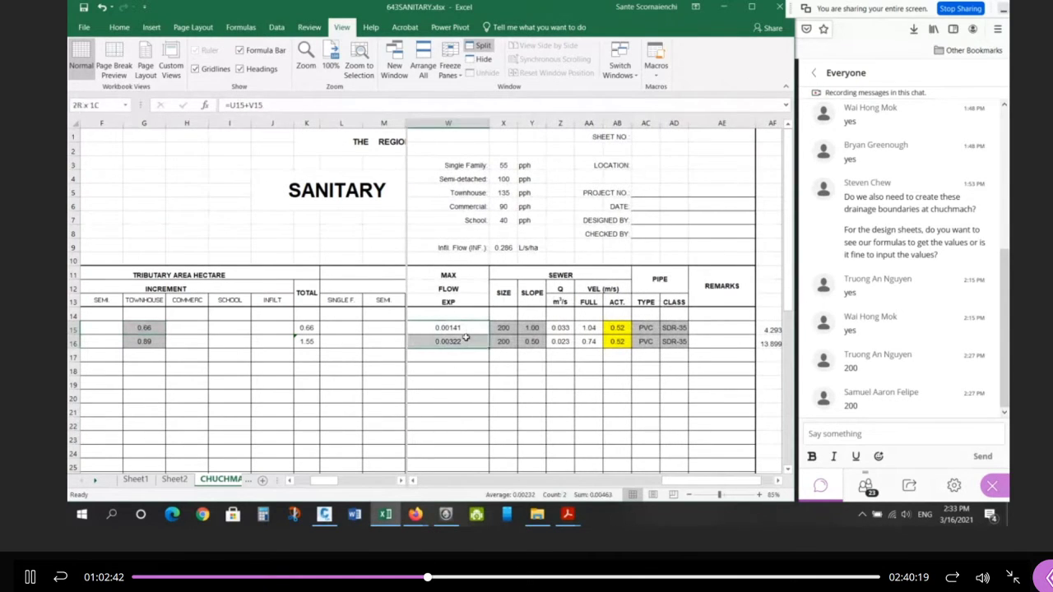
left_click(119, 27)
left_click(440, 69)
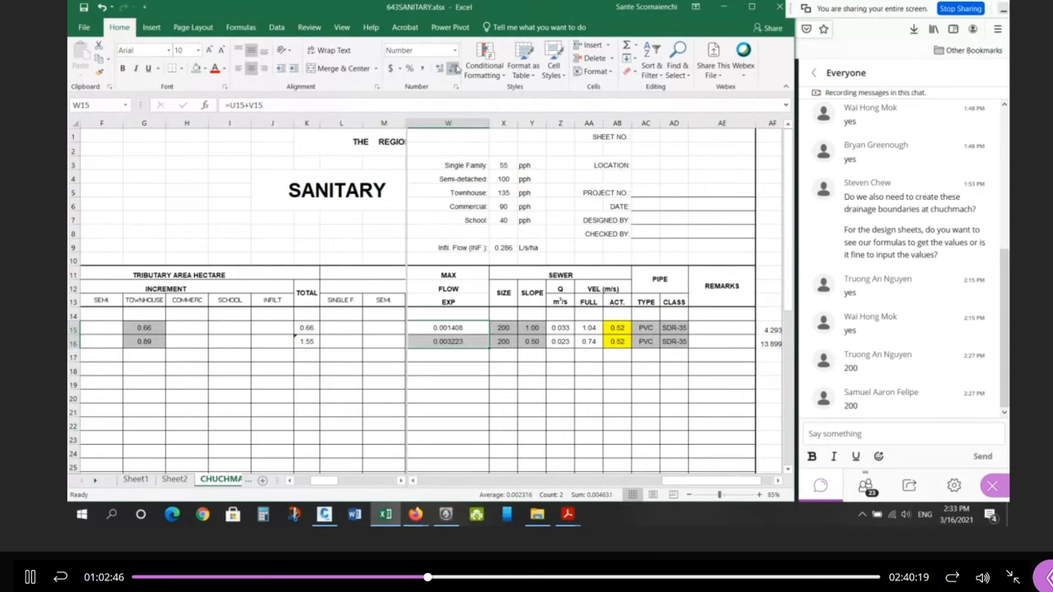
left_click(454, 68)
left_click(454, 68)
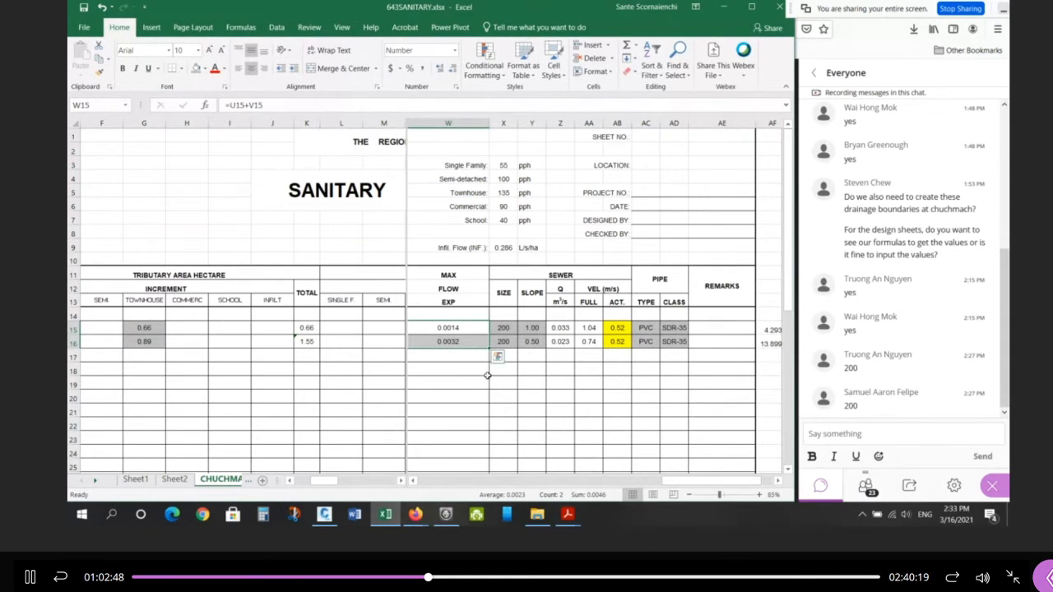
Remove Block 58's 0.02 ha from the townhouse area in G15, leaving =0.64, and check the flow-to-capacity percentage in AF15.
left_click(153, 328)
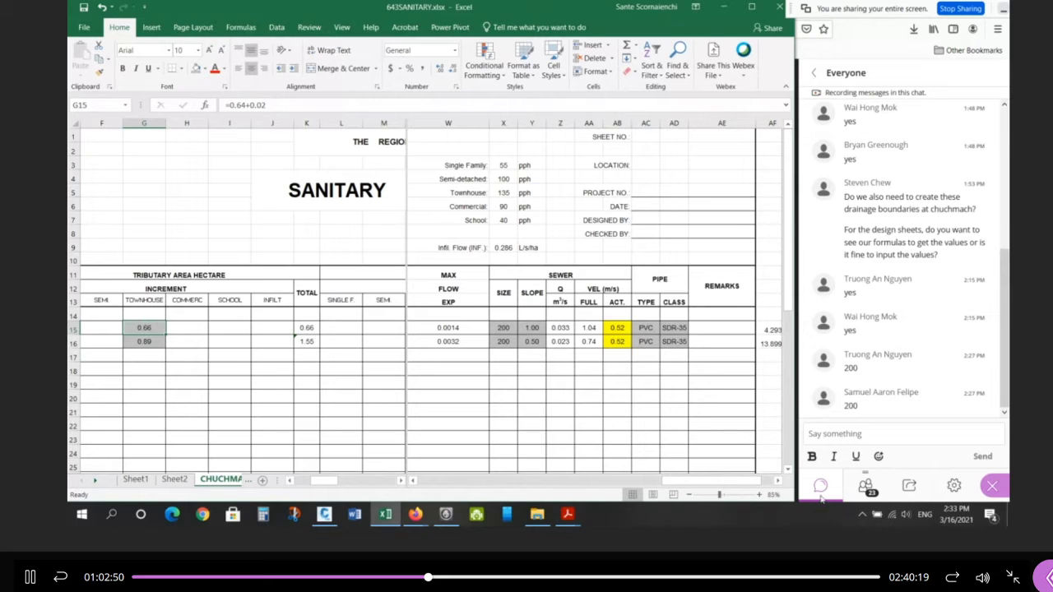
left_click(776, 479)
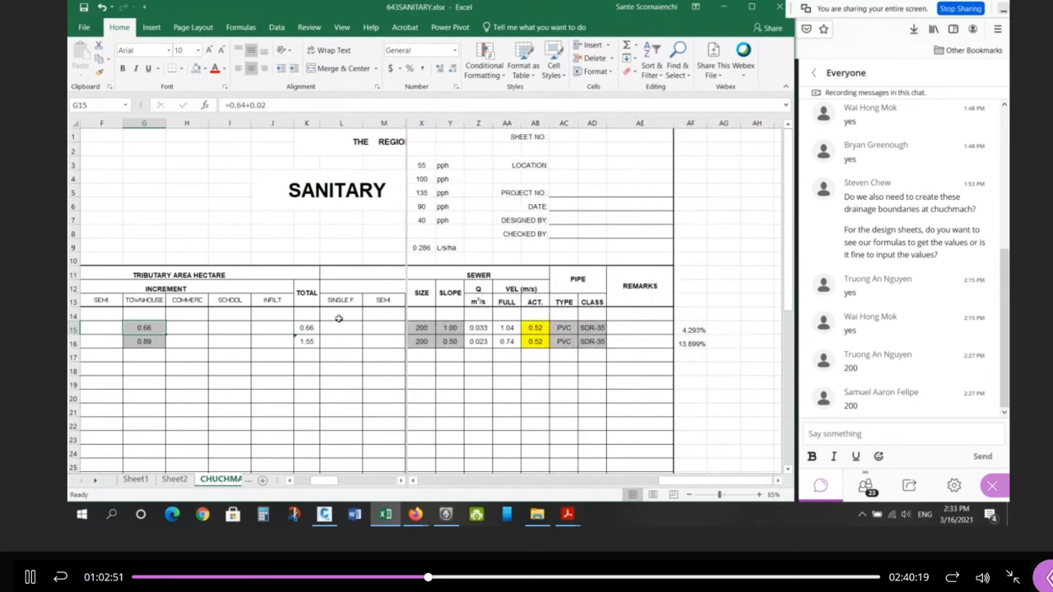
left_click_drag(246, 104, 281, 112)
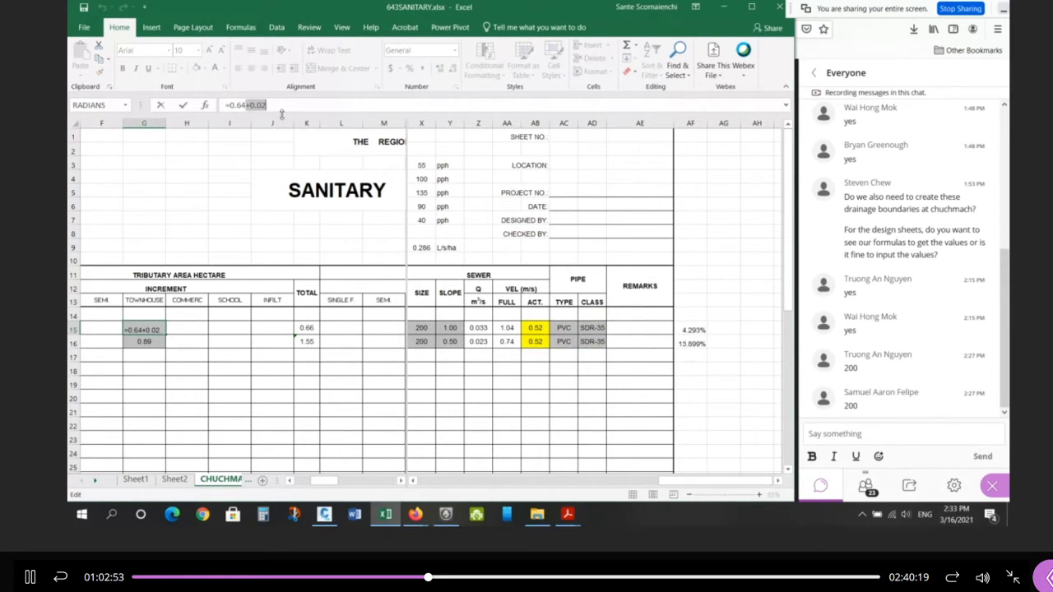
key("Delete")
key("Return")
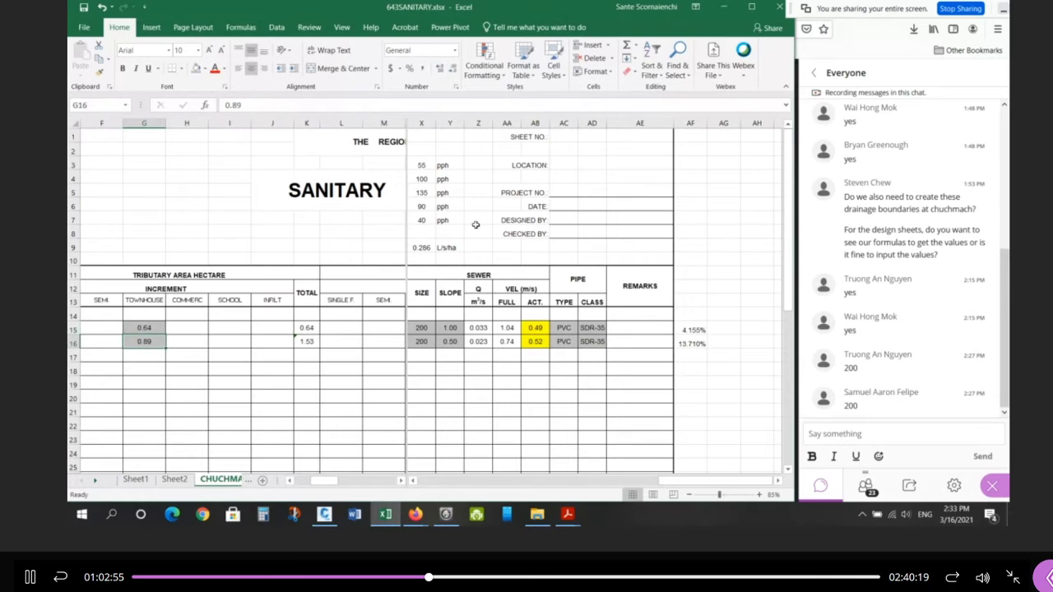
left_click(695, 329)
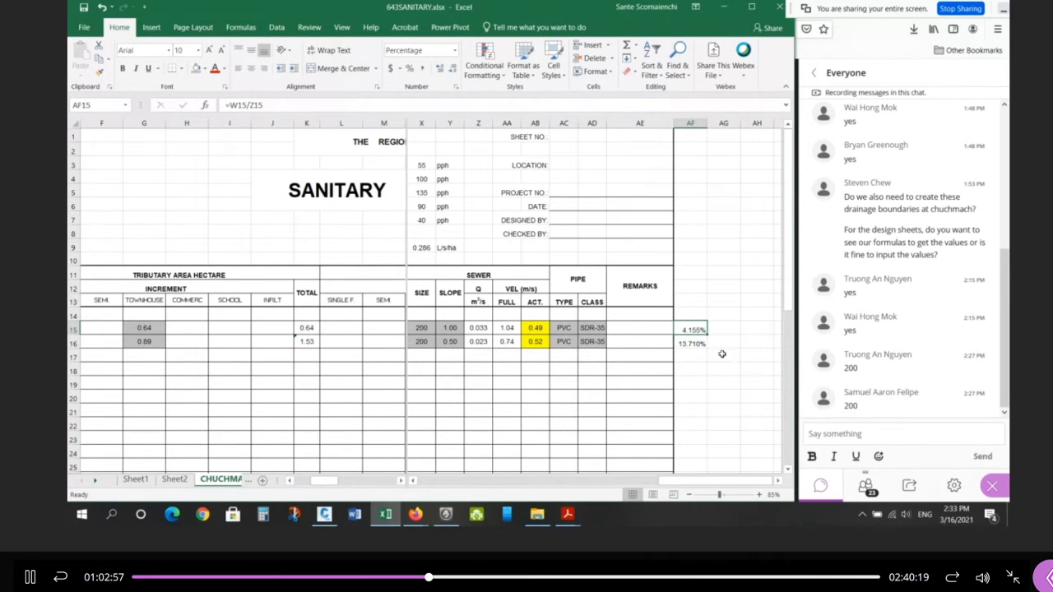
Restore the townhouse area formula in G15 to 0.64 plus Block 58's .02 and compare the percentages in AF15:AF16.
left_click(151, 327)
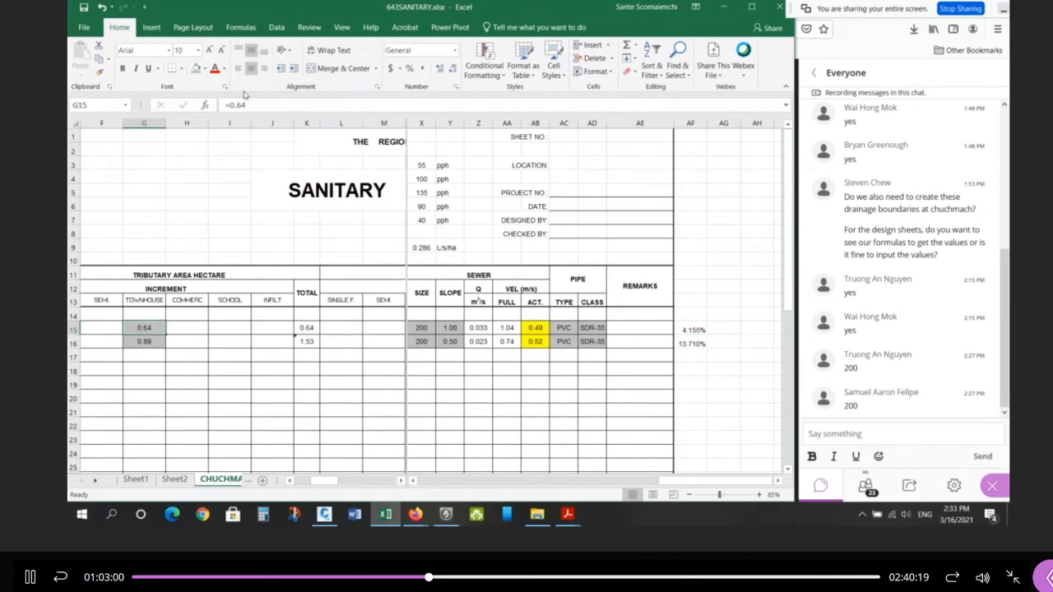
left_click(251, 104)
type("+0.02")
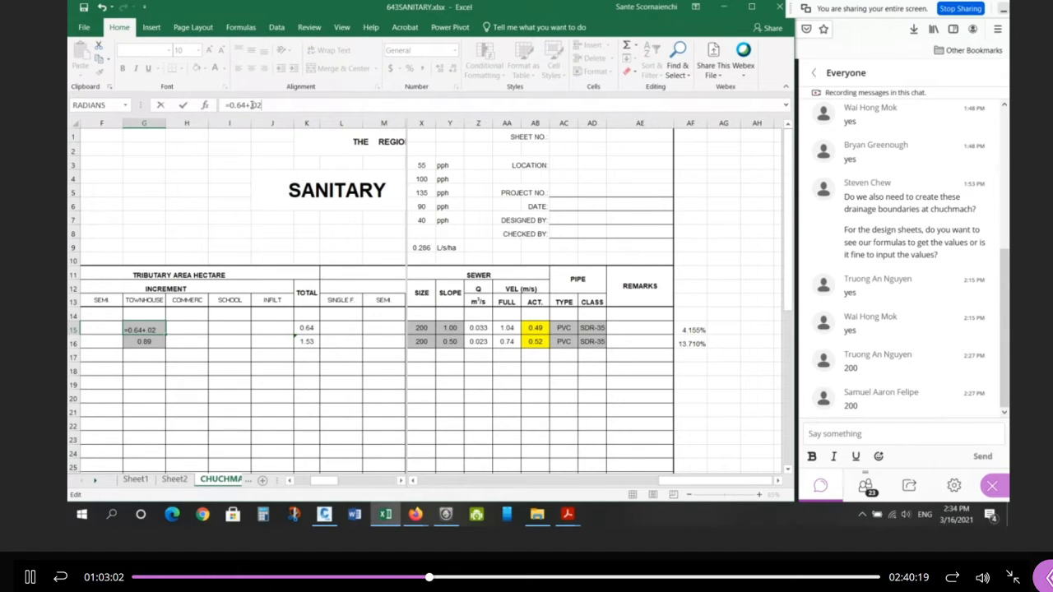
key("Return")
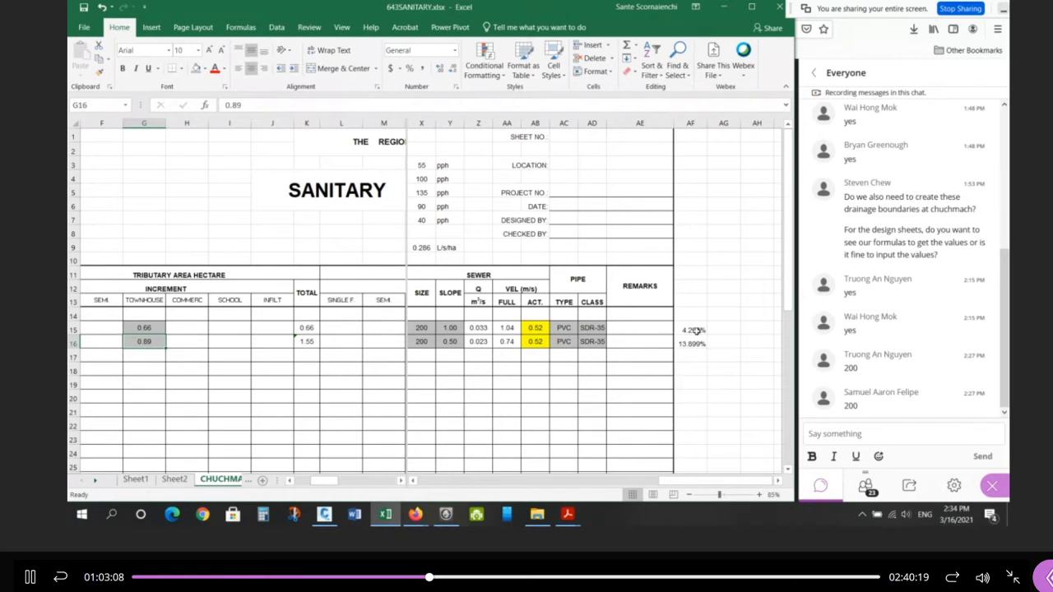
left_click_drag(696, 330, 696, 341)
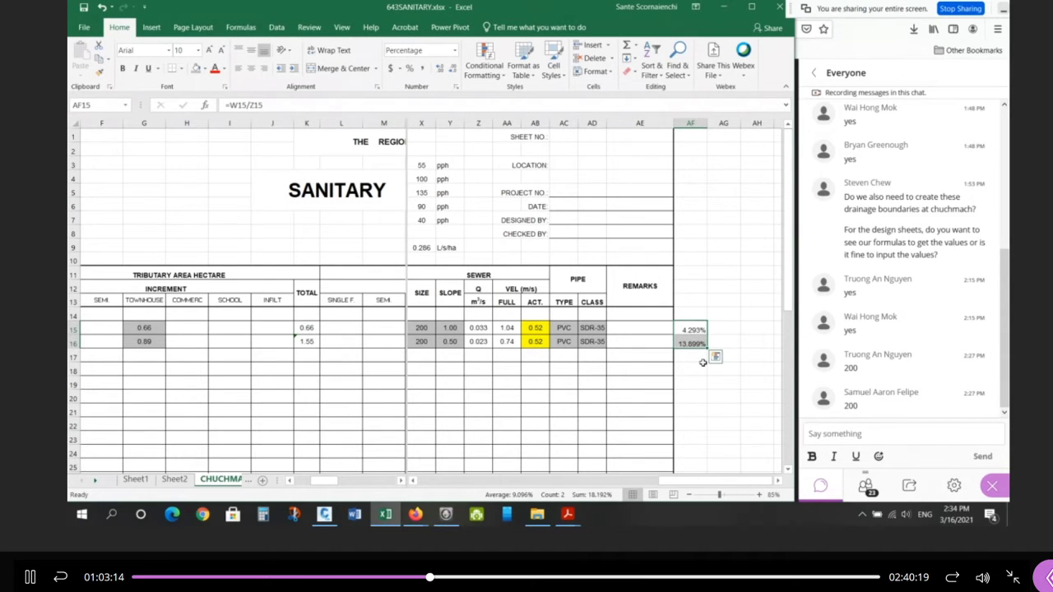
Switch to the 643BASE drawing in Civil 3D and highlight Block 58's outline and the adjoining 0.64 ha and 0.89 ha drainage boundaries.
left_click(324, 514)
scroll(273, 280, "up", 8)
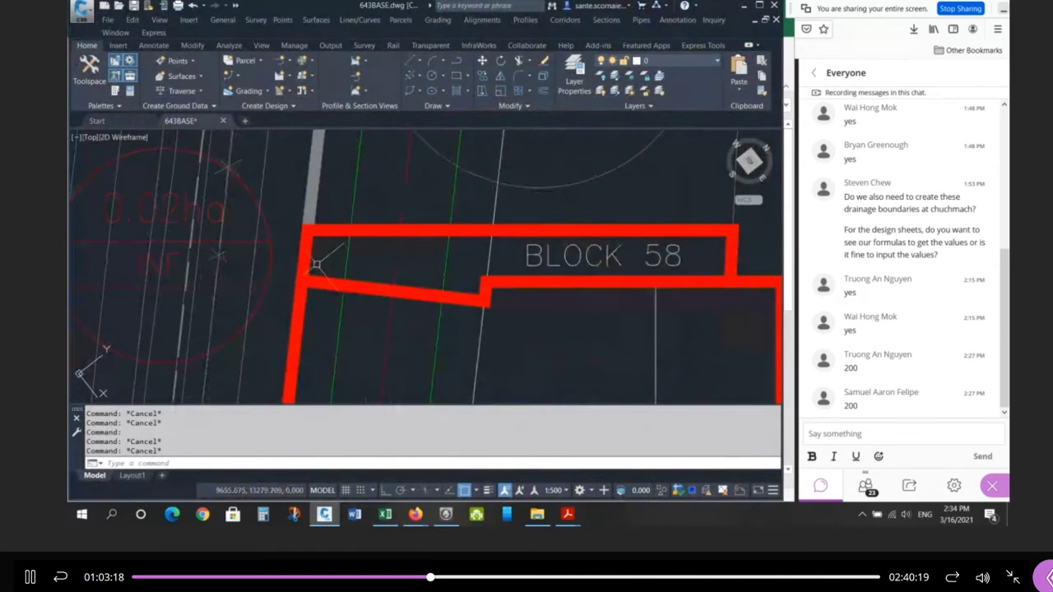
left_click(300, 317)
scroll(298, 321, "down", 8)
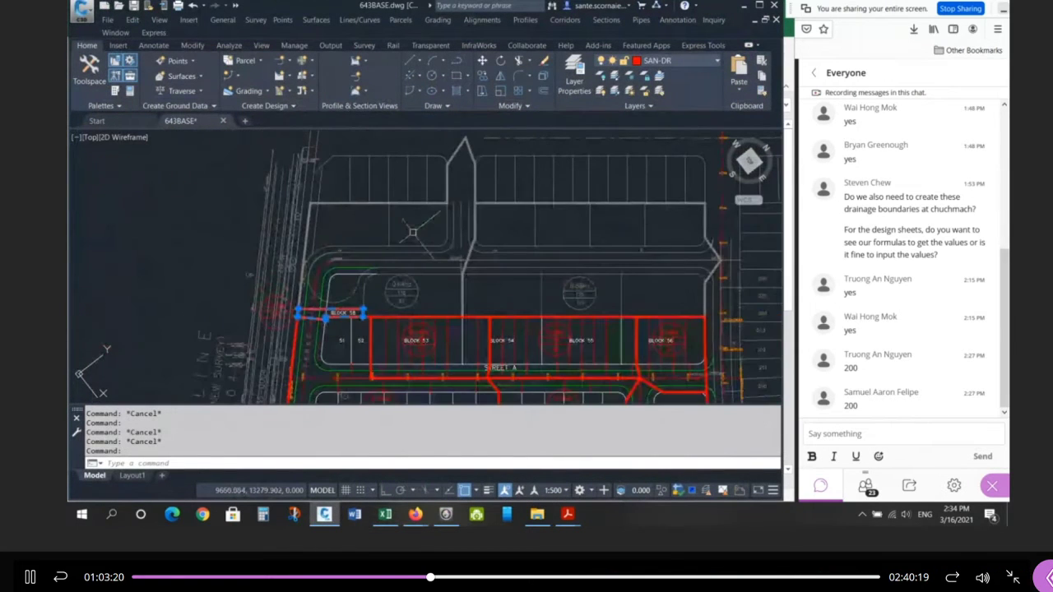
left_click(447, 206)
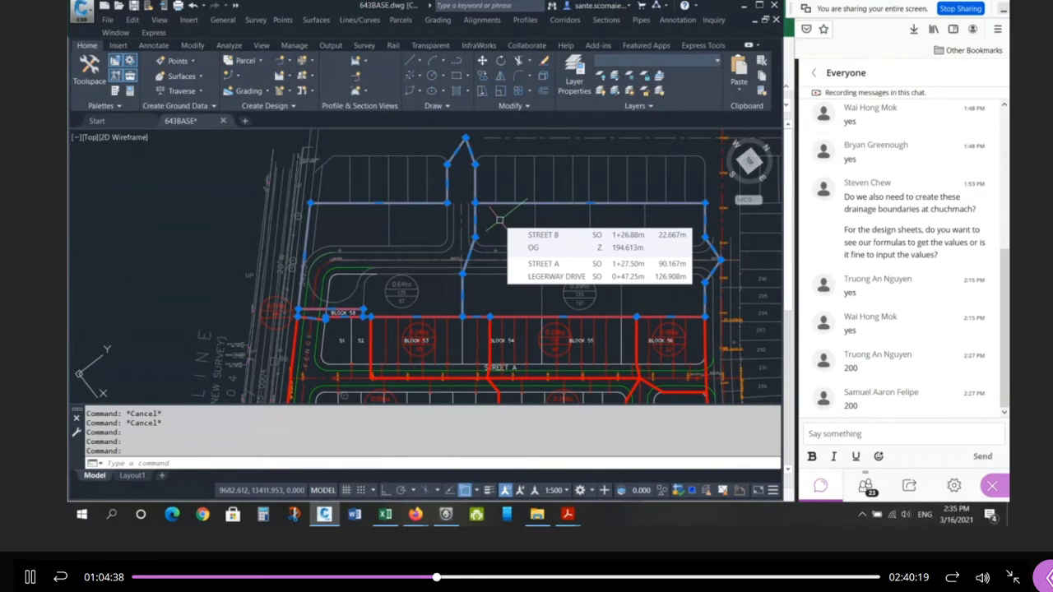
key("Escape")
key("Escape")
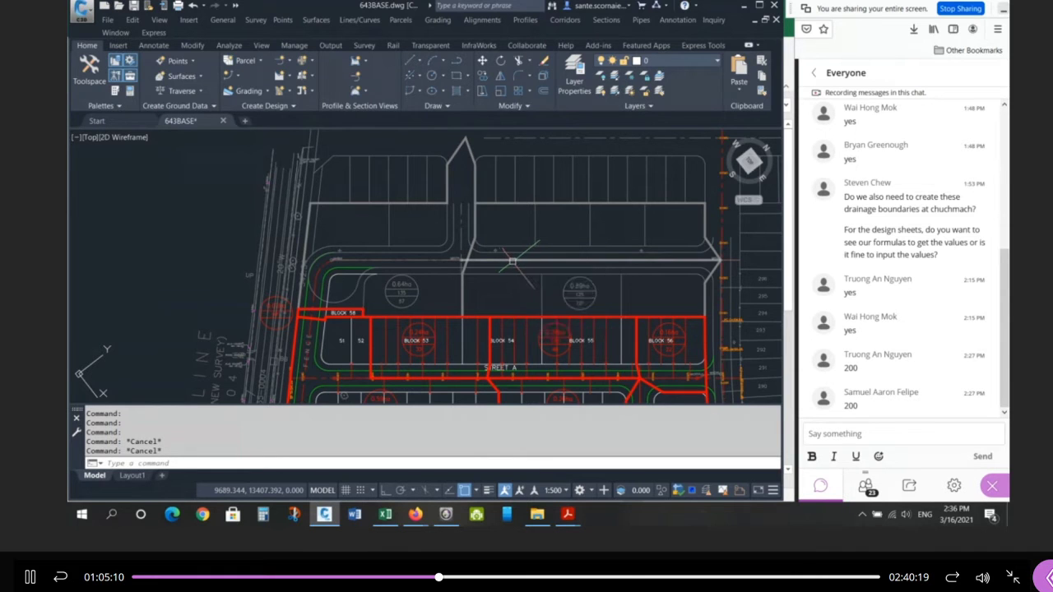
scroll(514, 260, "down", 8)
scroll(528, 268, "up", 6)
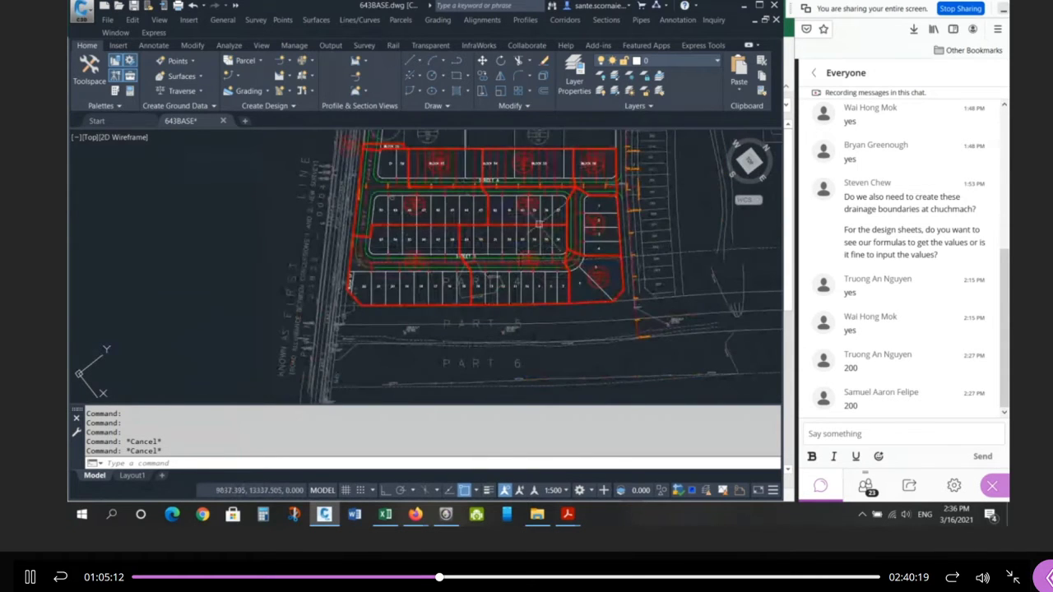
scroll(487, 297, "down", 3)
scroll(502, 174, "up", 6)
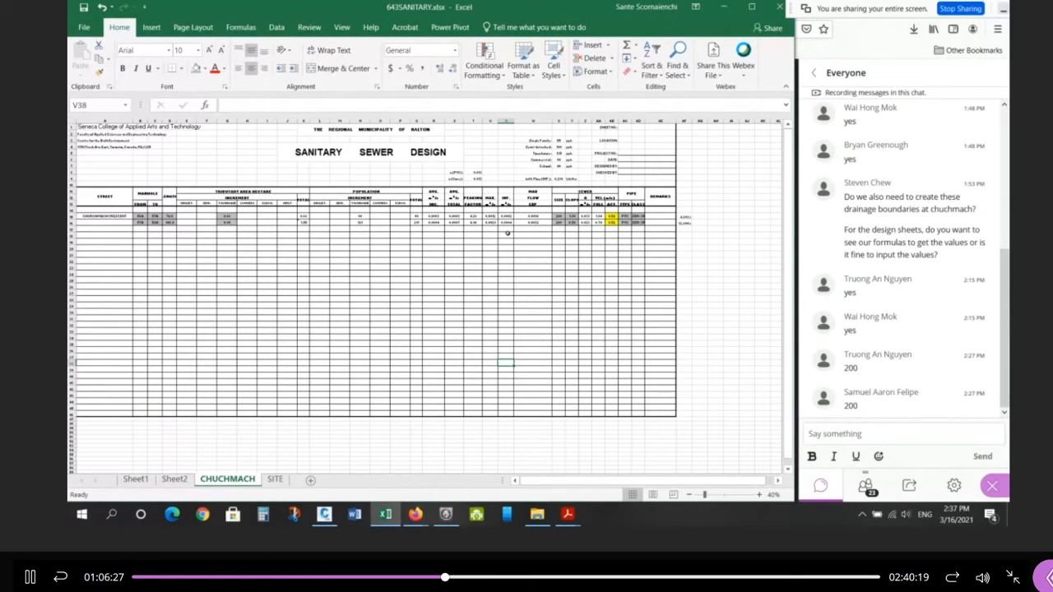
Switch back to the 643BASE drawing in Civil 3D and locate the upstream end of the sanitary sewer on Street A.
left_click(324, 514)
scroll(305, 255, "down", 5)
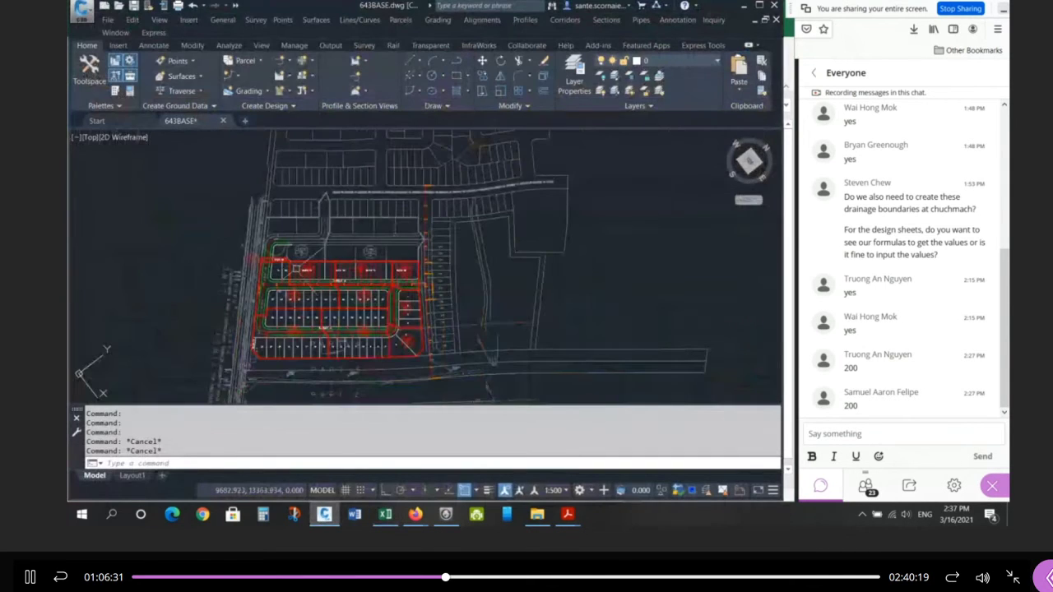
scroll(305, 255, "up", 5)
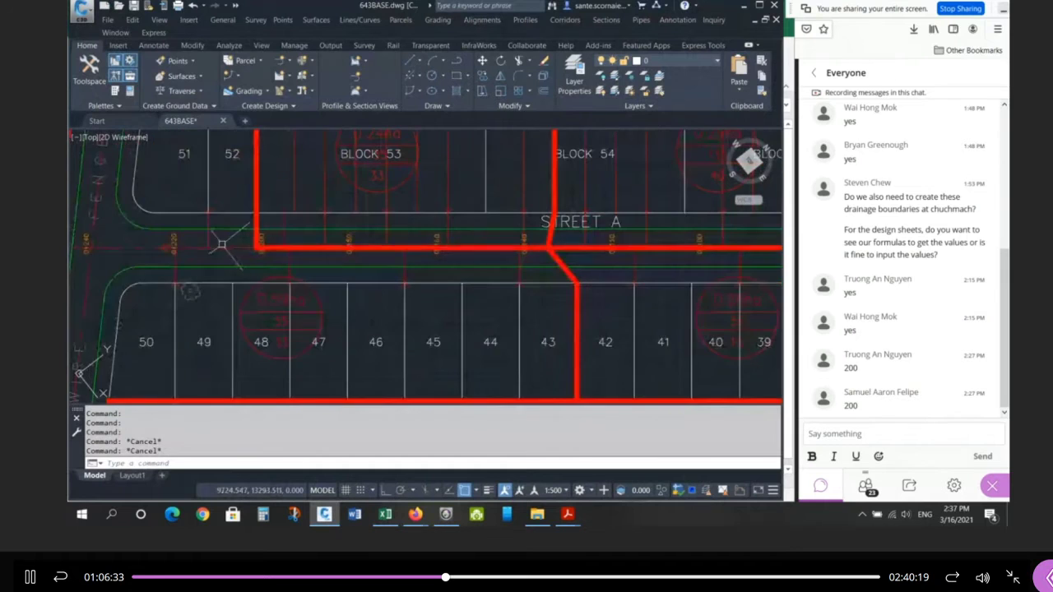
left_click(232, 247)
scroll(385, 227, "down", 4)
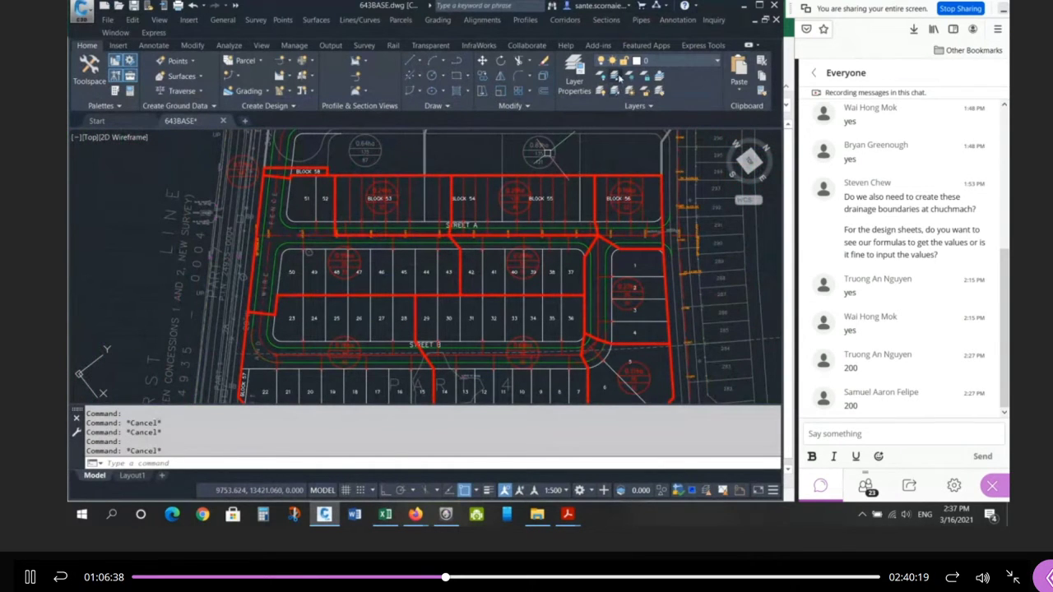
Isolate the SAN layer using the Street A sewer and its end manhole, and restore the hidden layers after viewing the layout.
left_click(610, 79)
scroll(358, 242, "up", 5)
left_click(354, 219)
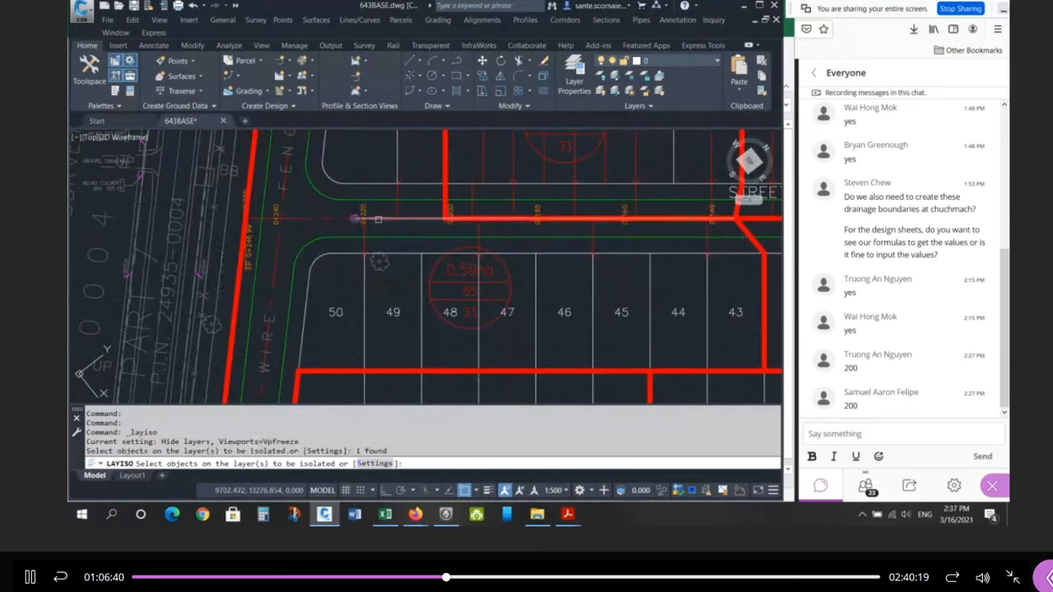
left_click(352, 219)
key("Return")
scroll(350, 220, "down", 2)
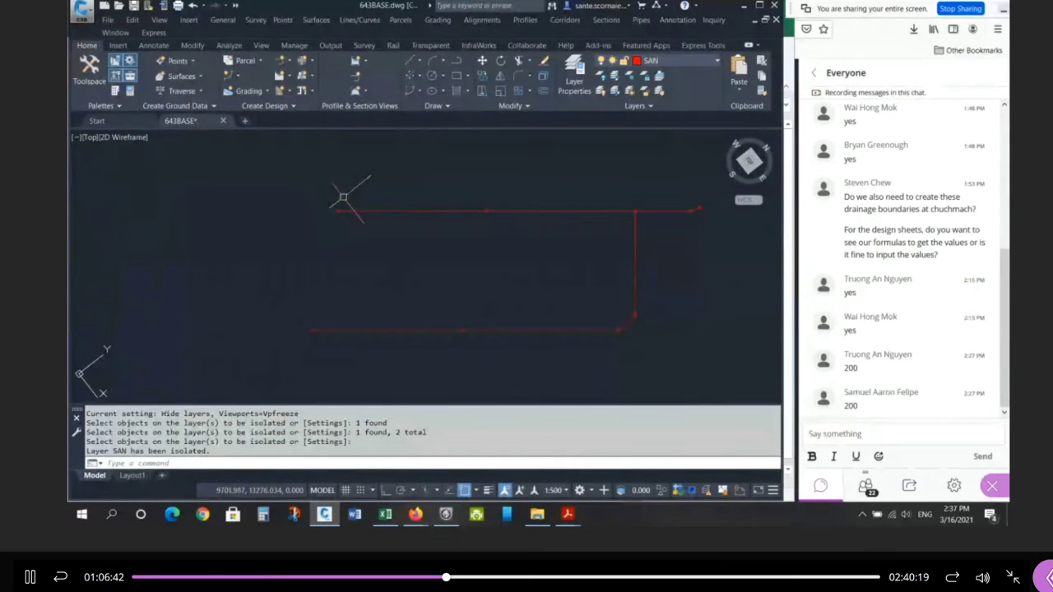
scroll(724, 227, "up", 2)
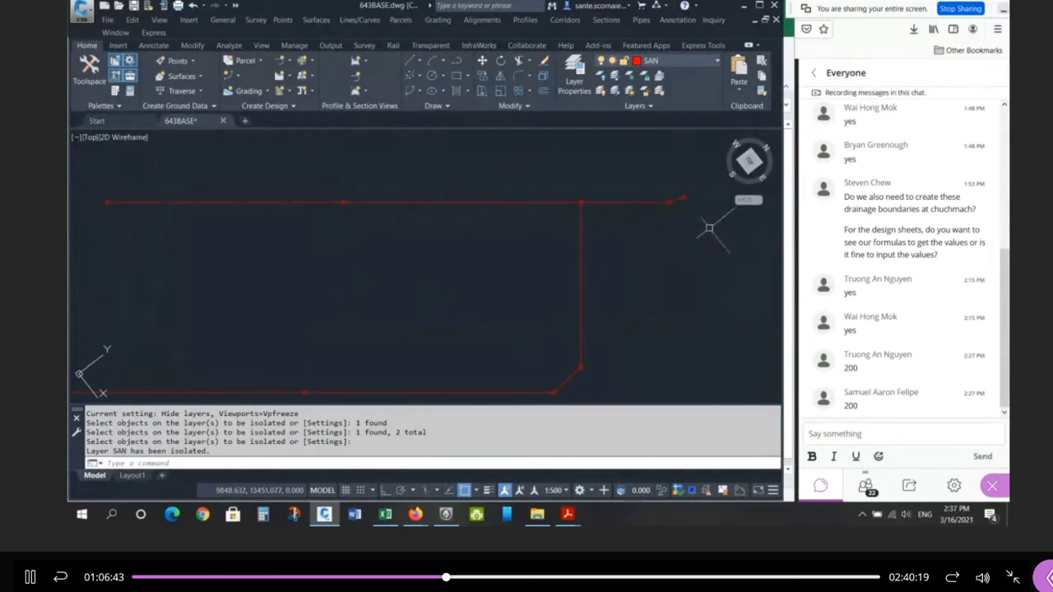
left_click(616, 92)
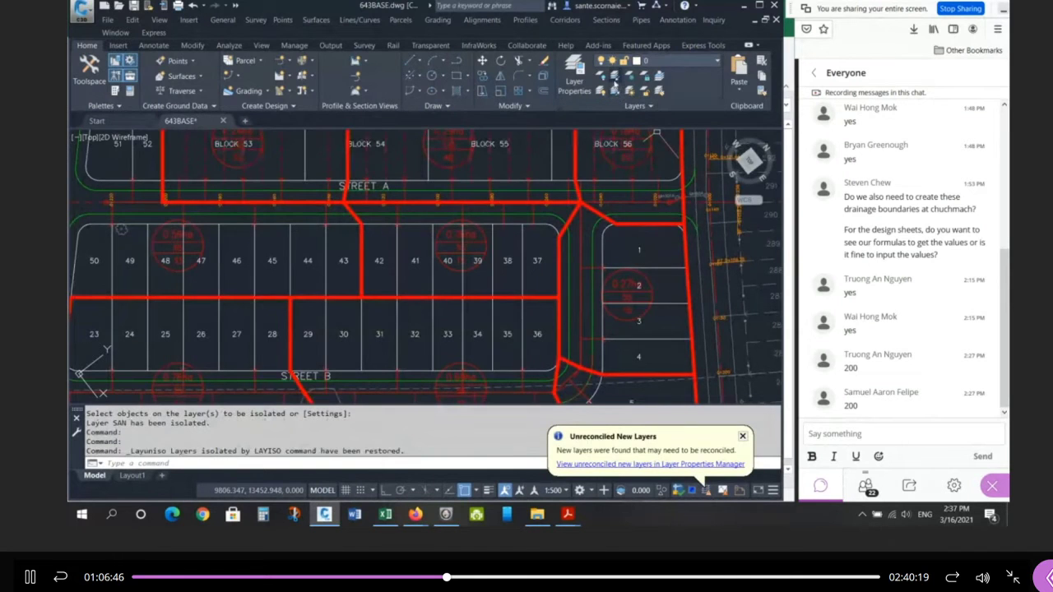
Isolate the layers of the Street A sanitary sewer, the existing sewer between MH301A and MH60A, and its manhole labels.
left_click(615, 76)
scroll(702, 200, "up", 4)
left_click(687, 190)
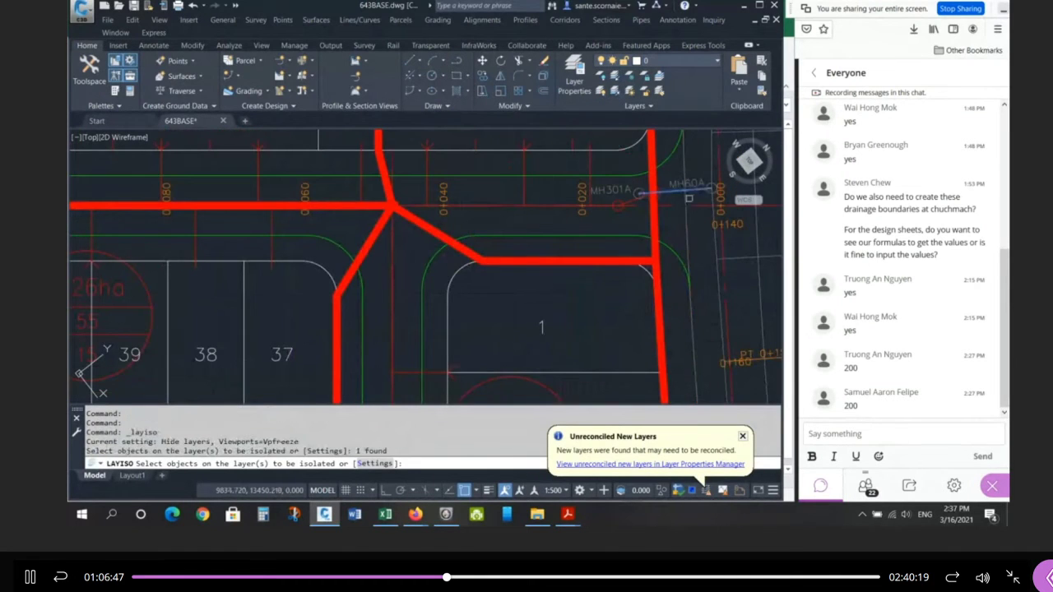
left_click(617, 205)
left_click(639, 187)
left_click(625, 190)
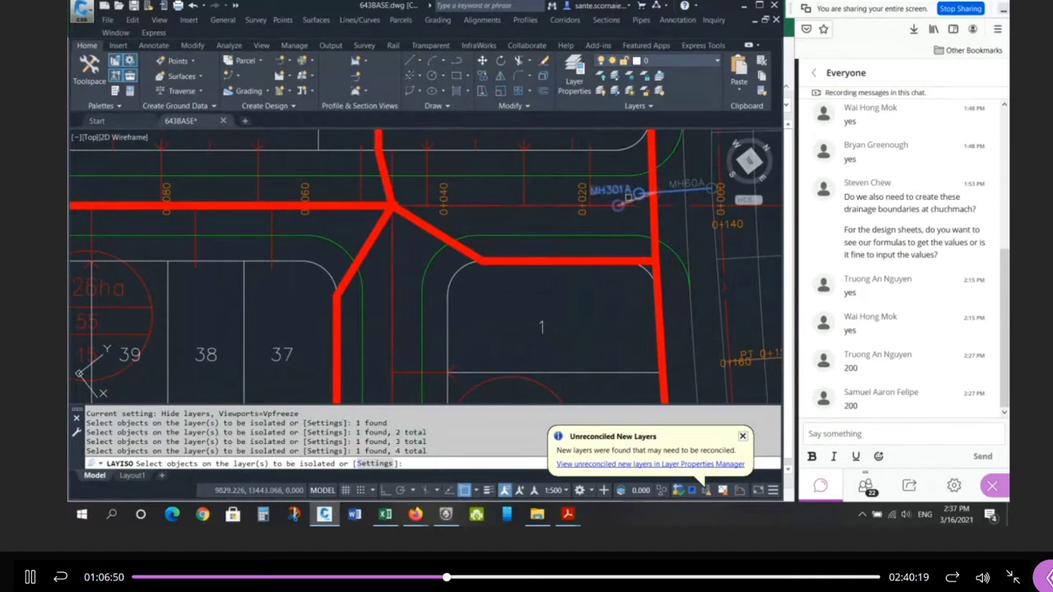
left_click(629, 200)
left_click(613, 192)
left_click(606, 204)
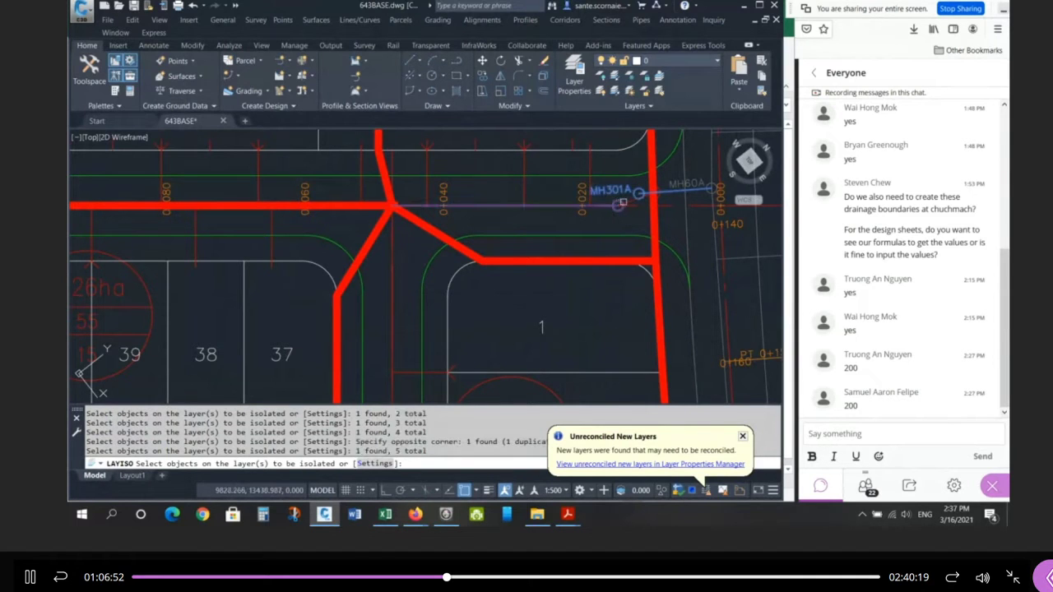
left_click(626, 200)
key("Return")
scroll(621, 220, "down", 2)
scroll(624, 211, "down", 4)
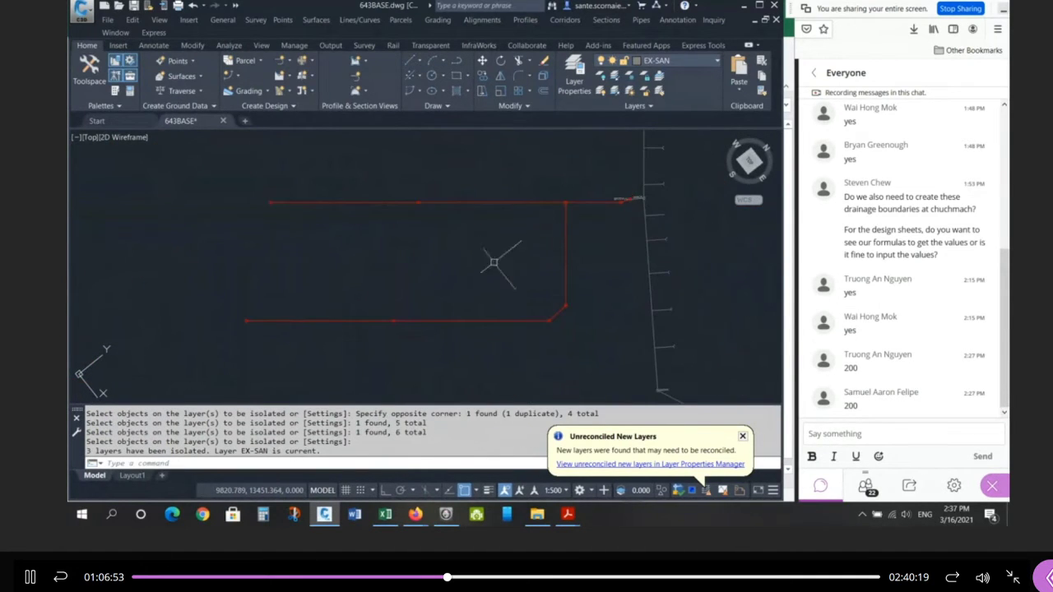
Highlight the proposed sanitary sewer runs along both parallel branches and the segments connecting them in the isolated layout.
left_click(377, 194)
left_click(372, 213)
left_click(492, 195)
left_click(480, 218)
left_click(347, 306)
left_click(333, 339)
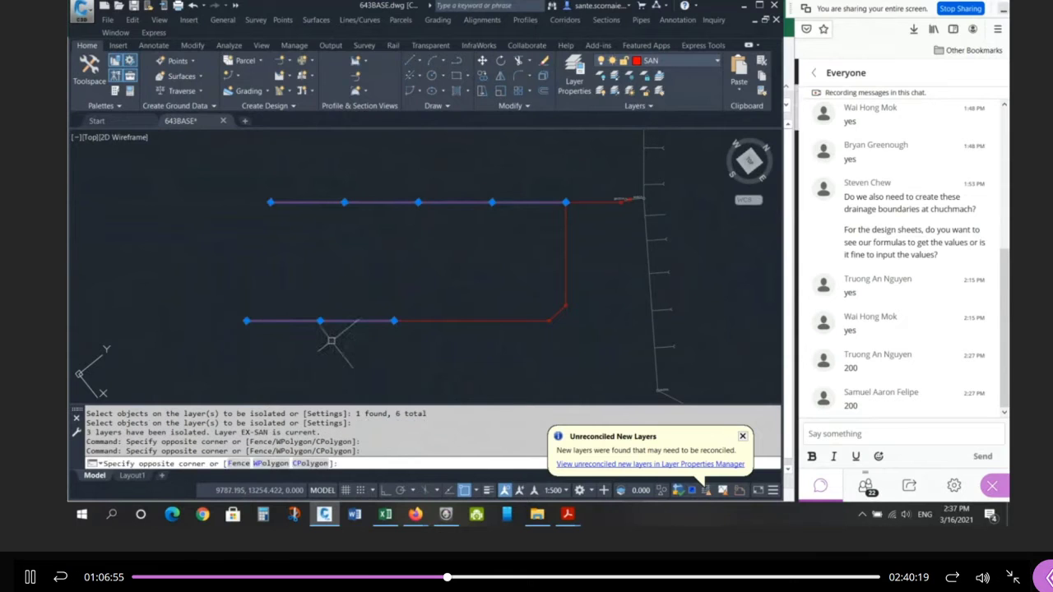
left_click(460, 306)
left_click(450, 333)
left_click(561, 310)
left_click(567, 276)
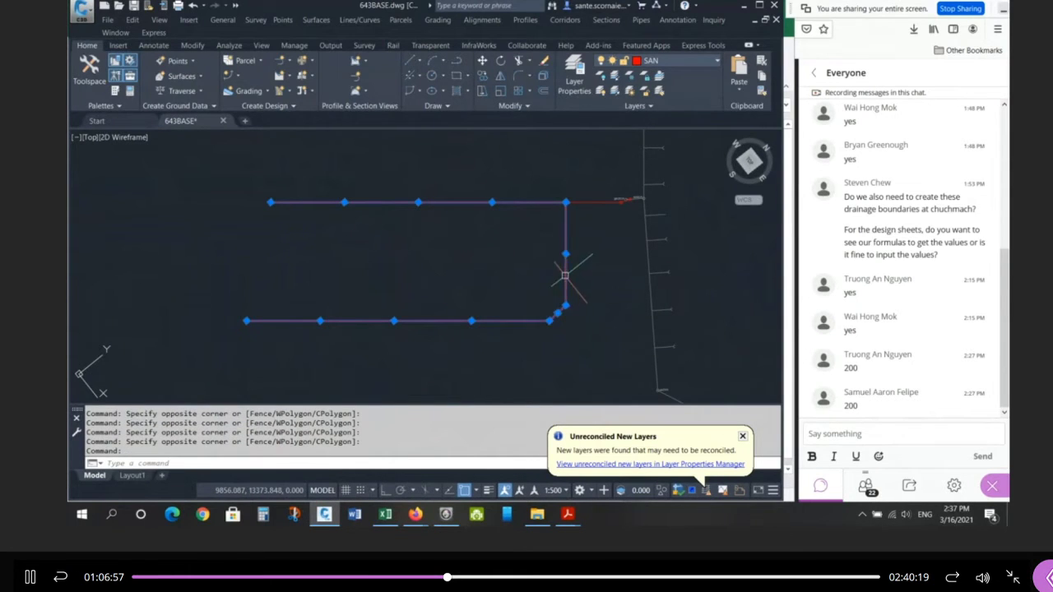
Highlight the remaining proposed sewer runs down to the manhole beside MH301A, and clear the selection.
scroll(632, 194, "up", 4)
left_click(567, 215)
scroll(625, 217, "up", 5)
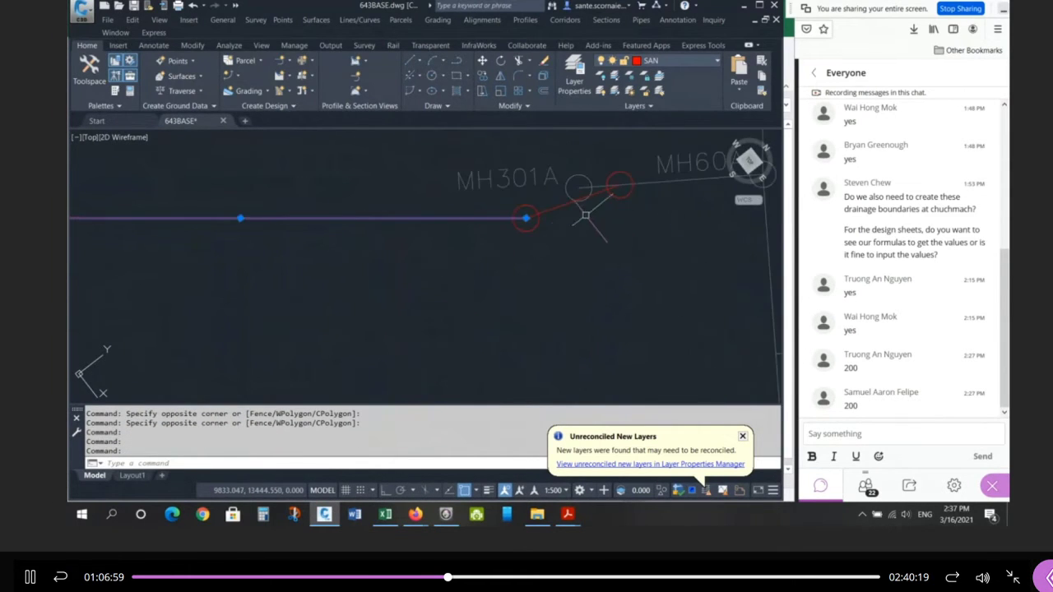
left_click(553, 210)
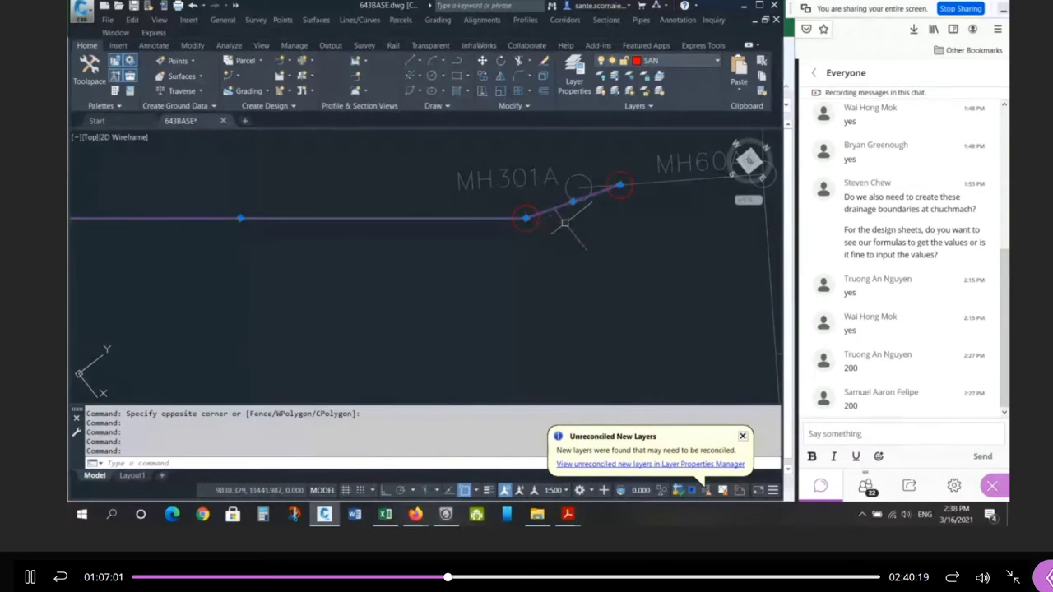
key("Escape")
key("Escape")
key("Escape")
Highlight the existing sewer between MH301A and MH60A to distinguish it from the proposed runs, and clear the selection.
scroll(566, 202, "down", 2)
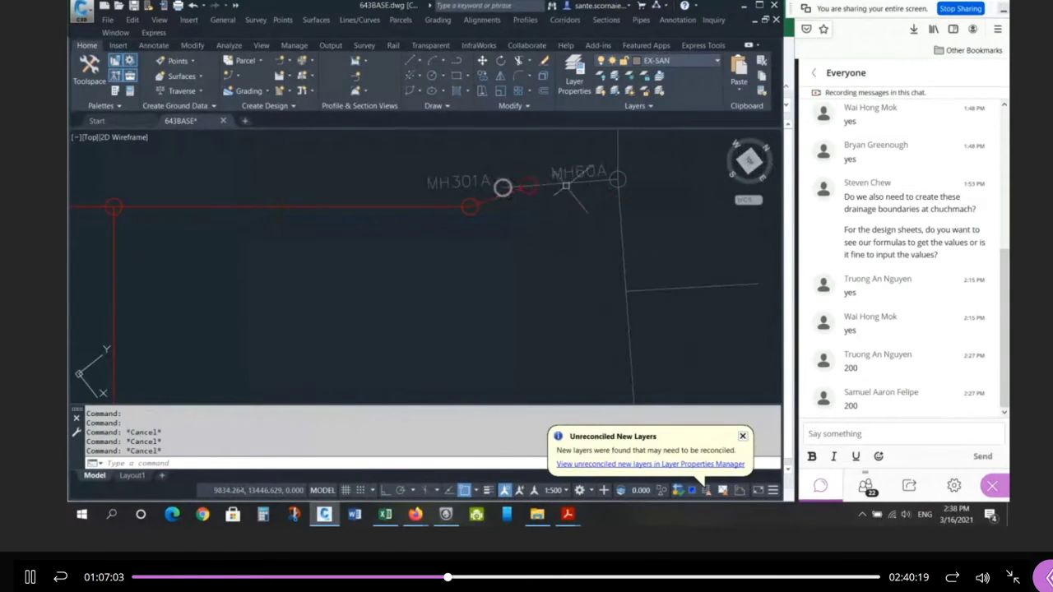
left_click(597, 181)
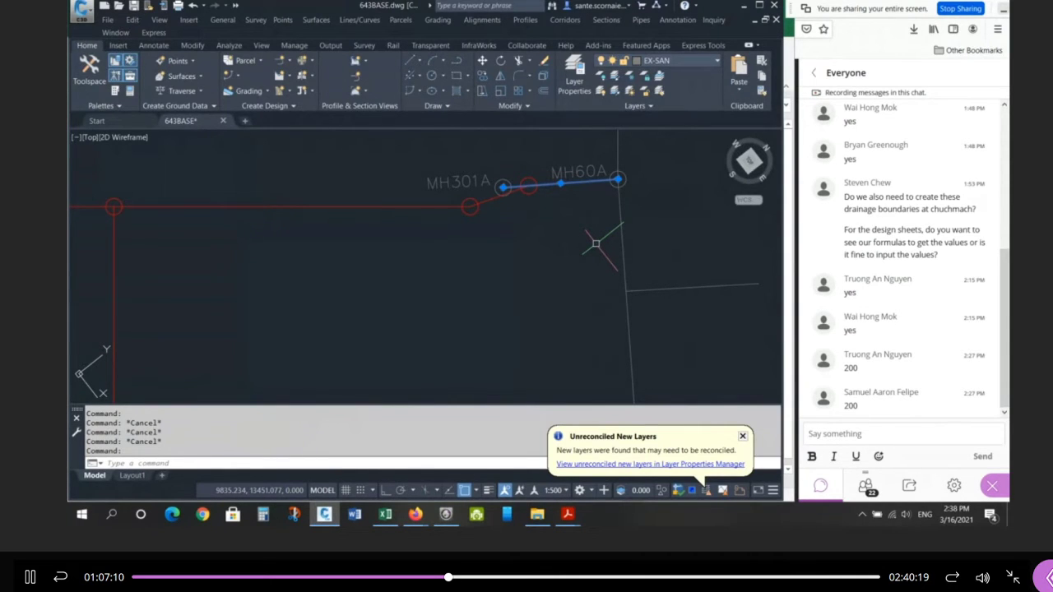
key("Escape")
scroll(597, 239, "down", 2)
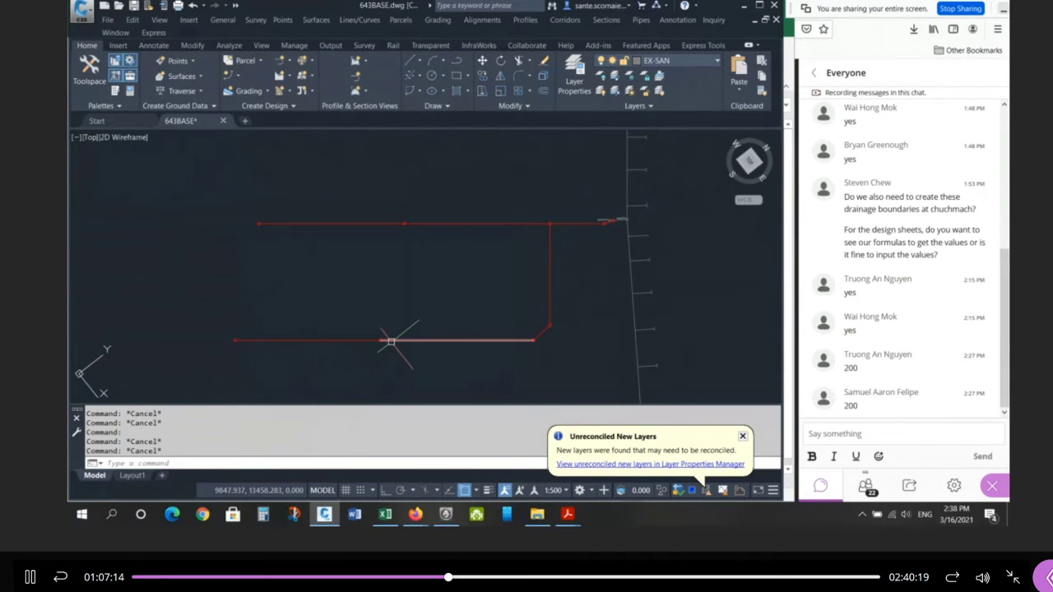
scroll(606, 221, "up", 4)
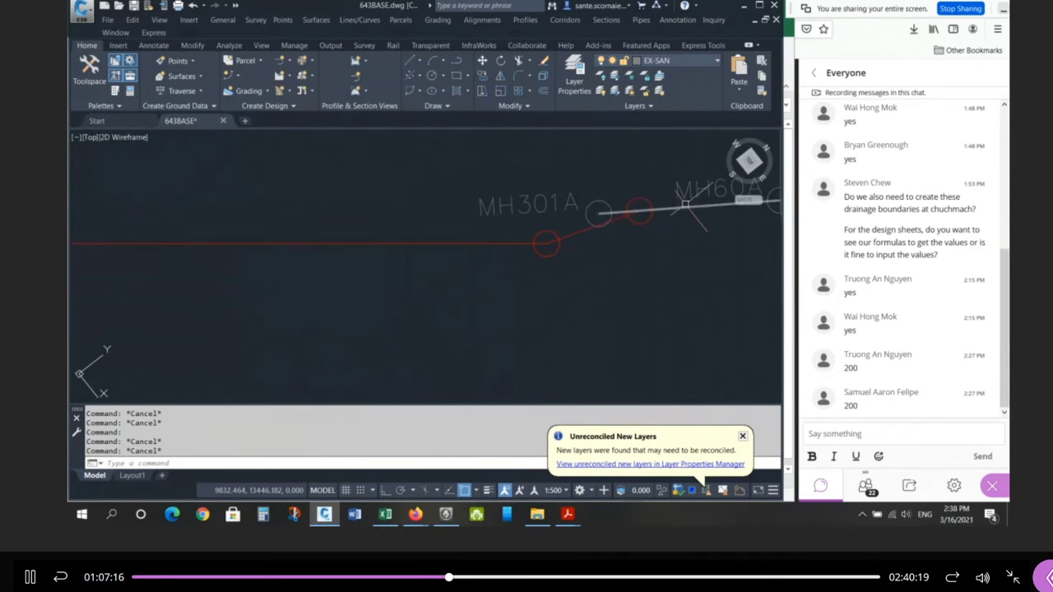
left_click(682, 207)
scroll(671, 218, "down", 3)
key("Escape")
Frame the whole sanitary sewer network with a window zoom, and switch to the sketch in IP Camera Viewer.
scroll(629, 198, "down", 3)
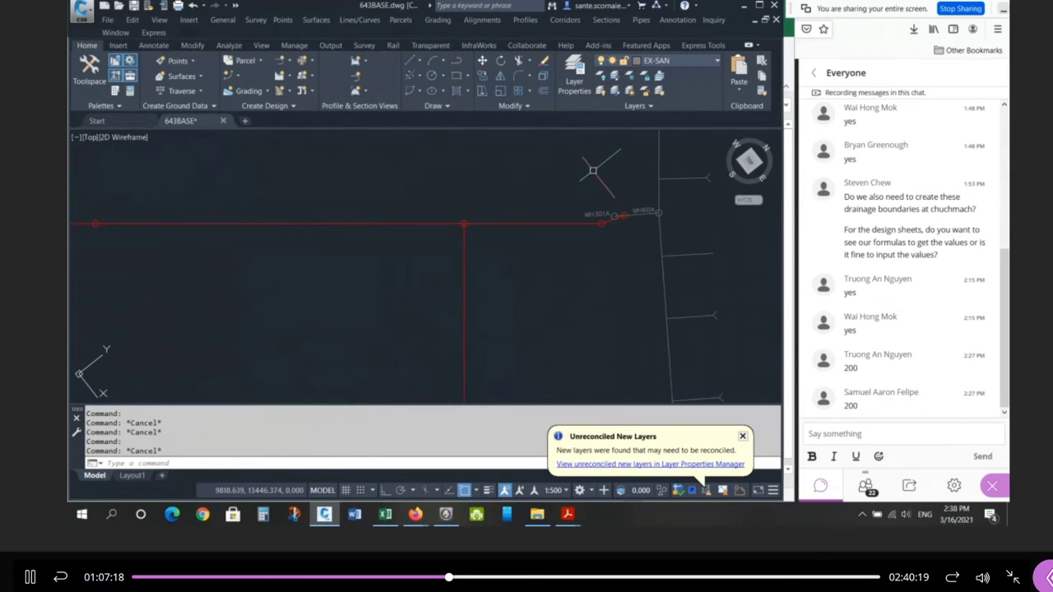
scroll(624, 186, "down", 4)
scroll(400, 258, "up", 4)
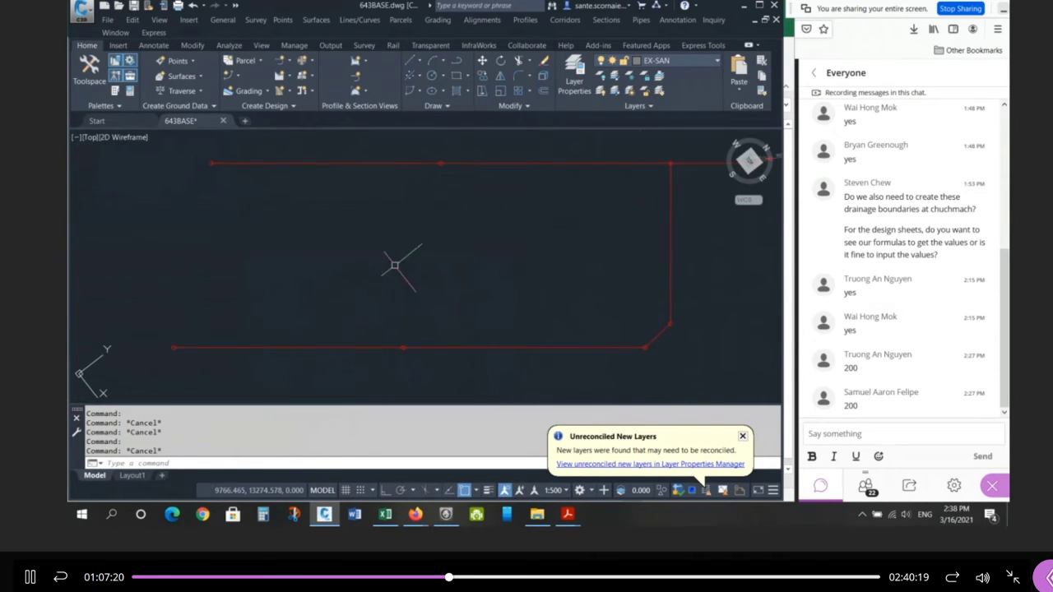
scroll(420, 256, "down", 2)
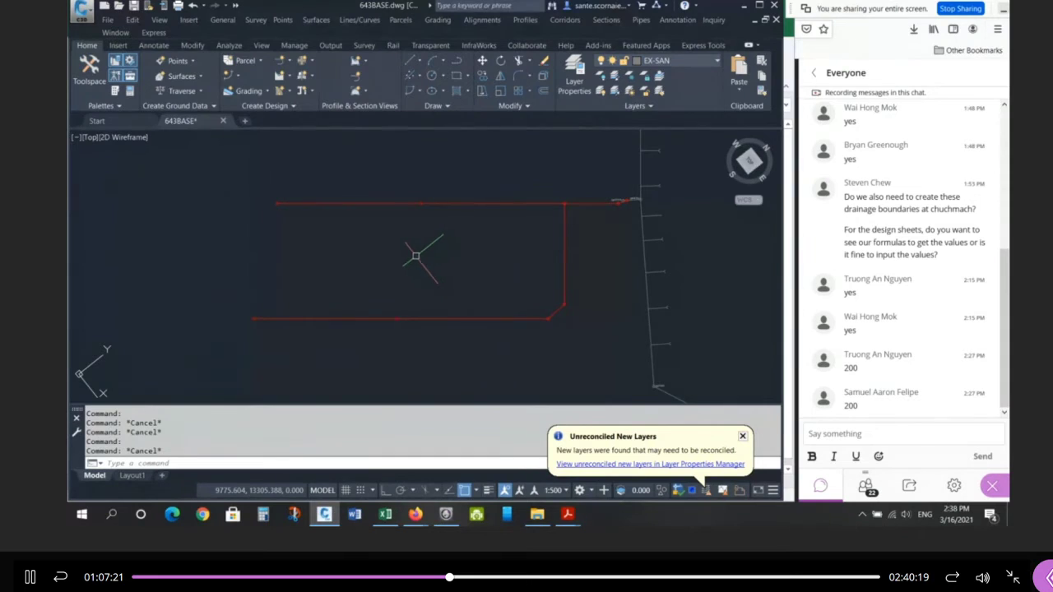
type("z")
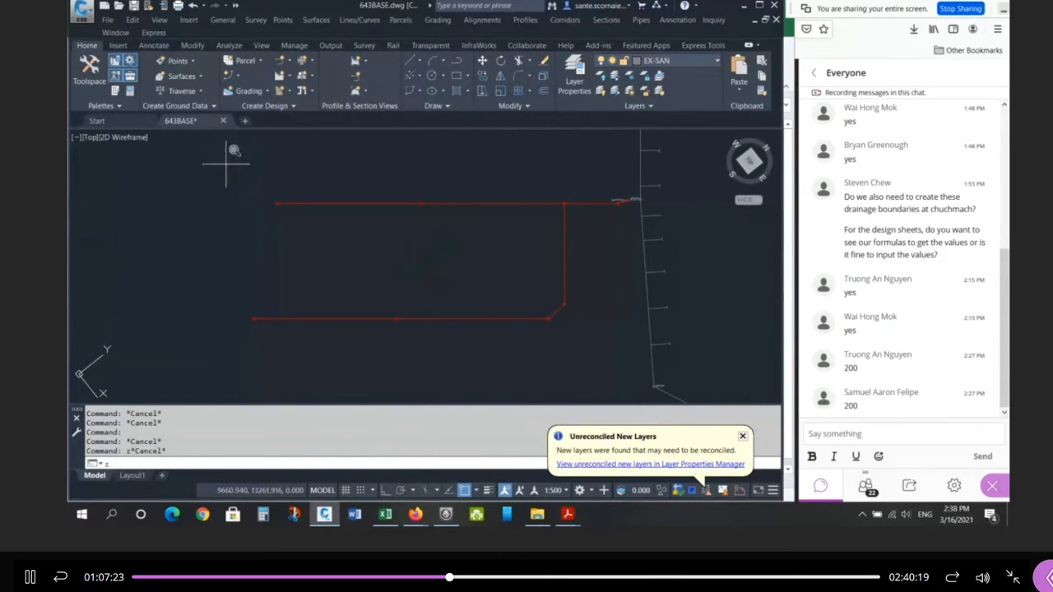
key("Return")
left_click(206, 167)
left_click(711, 353)
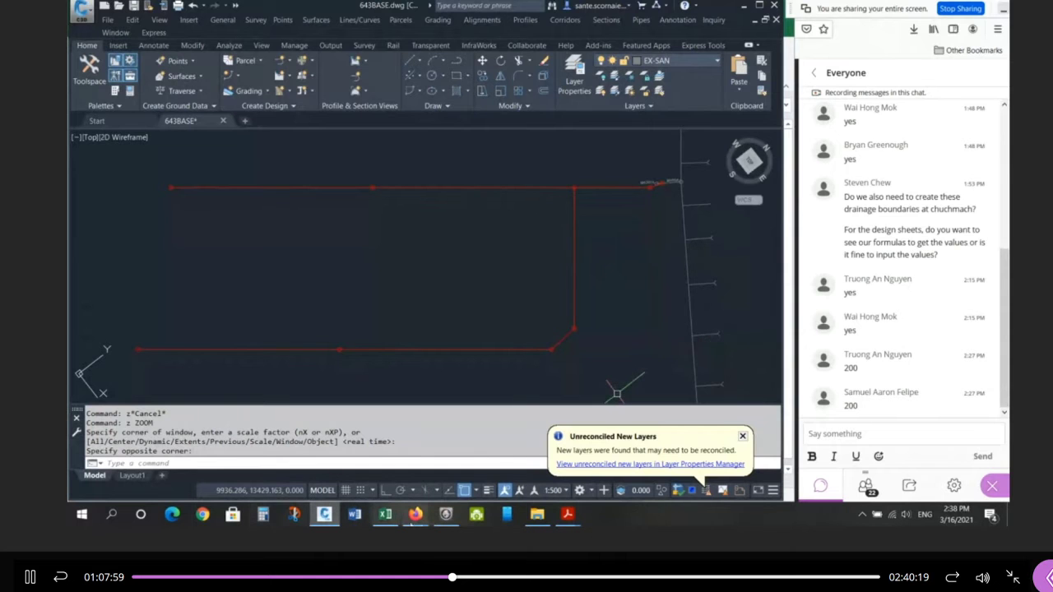
left_click(445, 514)
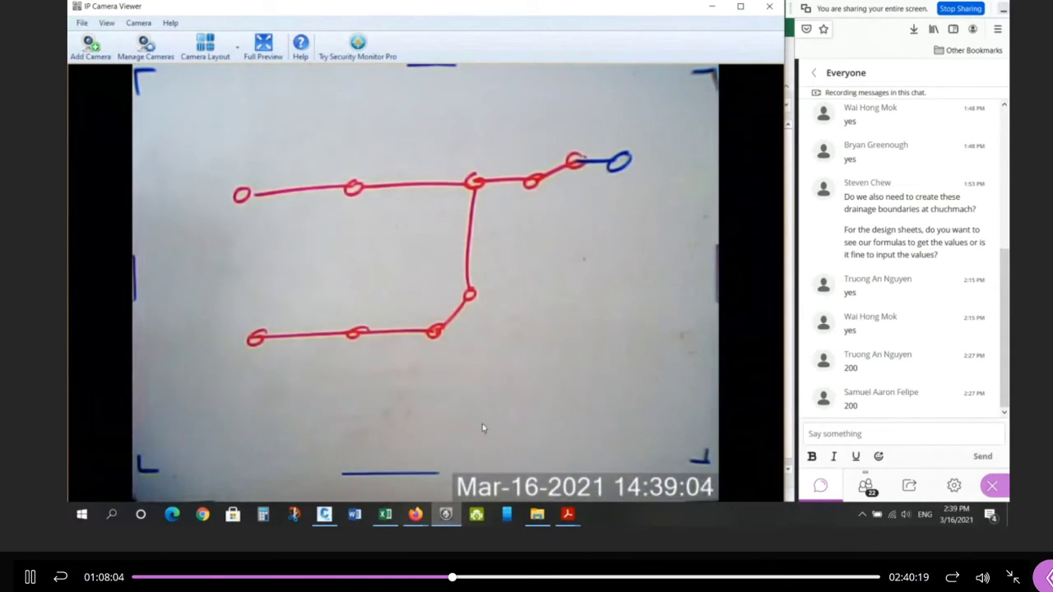
Switch to Civil 3D to read the label of the existing sewer's downstream manhole, and return to the IP Camera Viewer sketch.
left_click(324, 515)
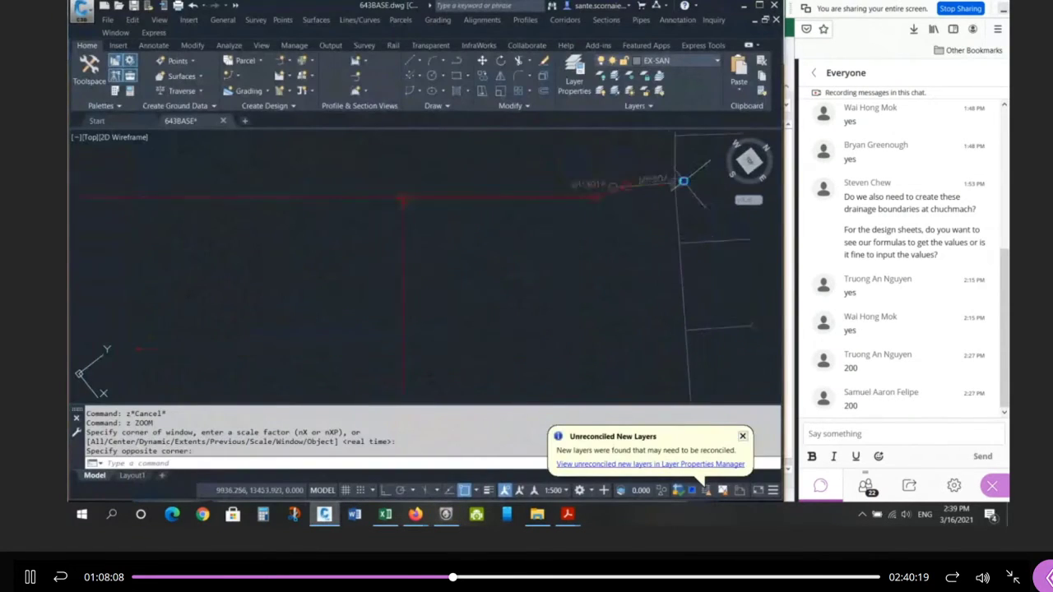
scroll(683, 181, "up", 5)
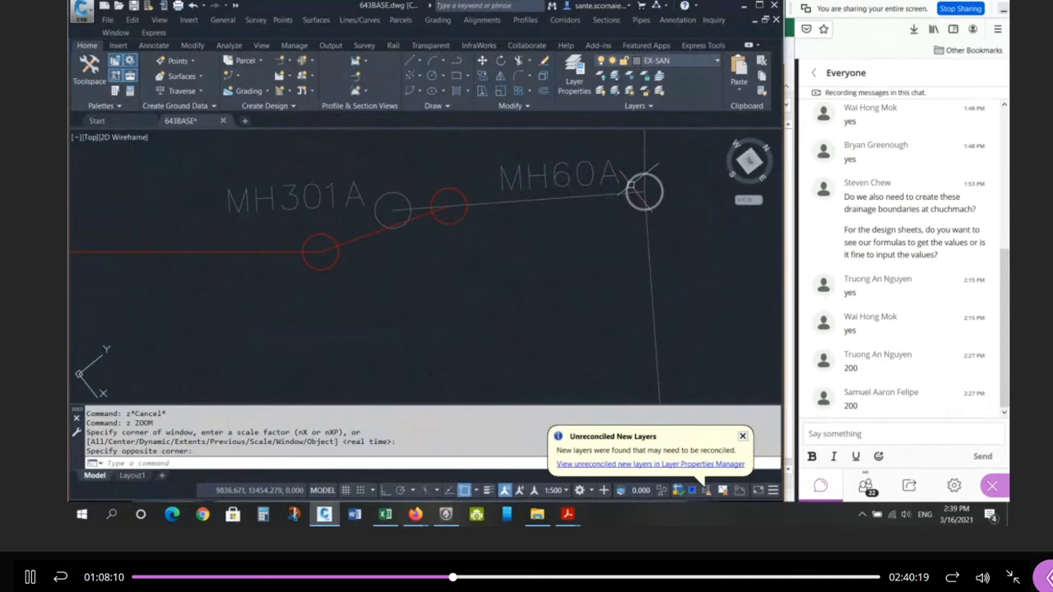
left_click(446, 516)
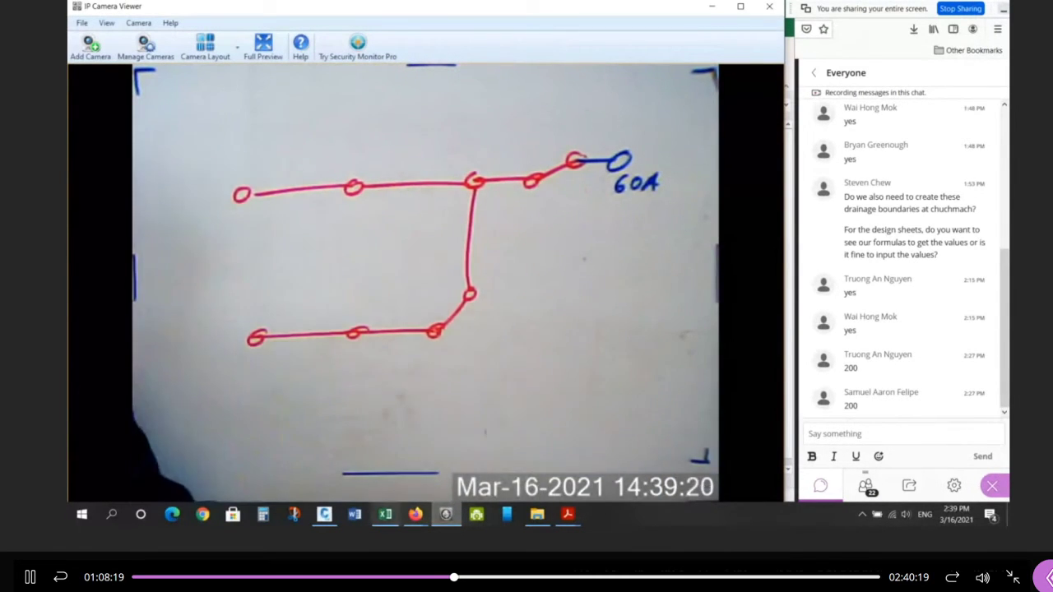
Switch to Civil 3D, highlight the existing MH301A circle and the adjacent proposed manhole, and return to the IP Camera Viewer sketch.
key("alt+Tab")
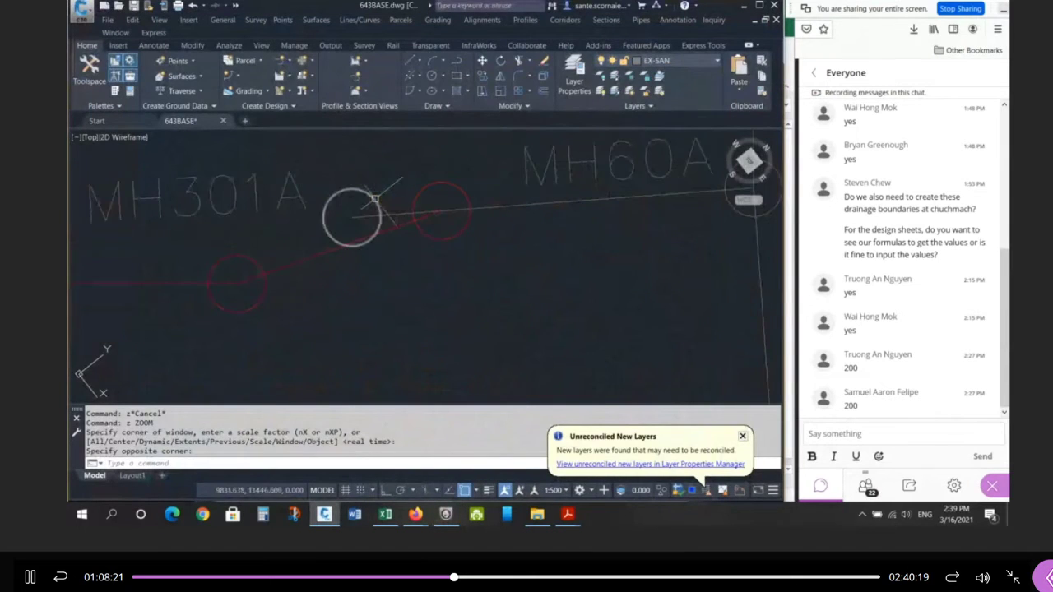
left_click(374, 200)
left_click(420, 190)
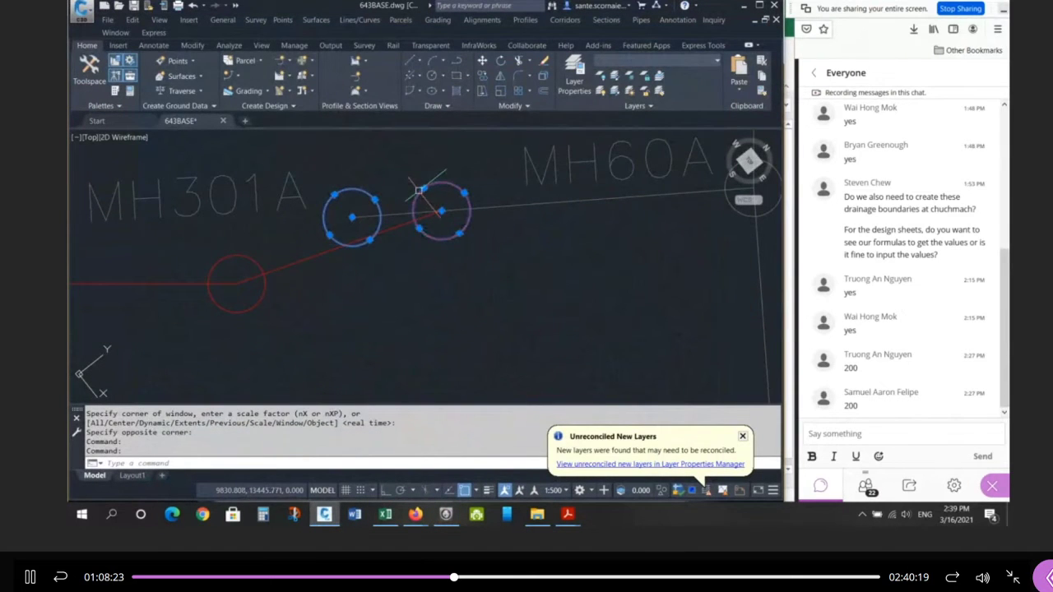
scroll(321, 244, "down", 2)
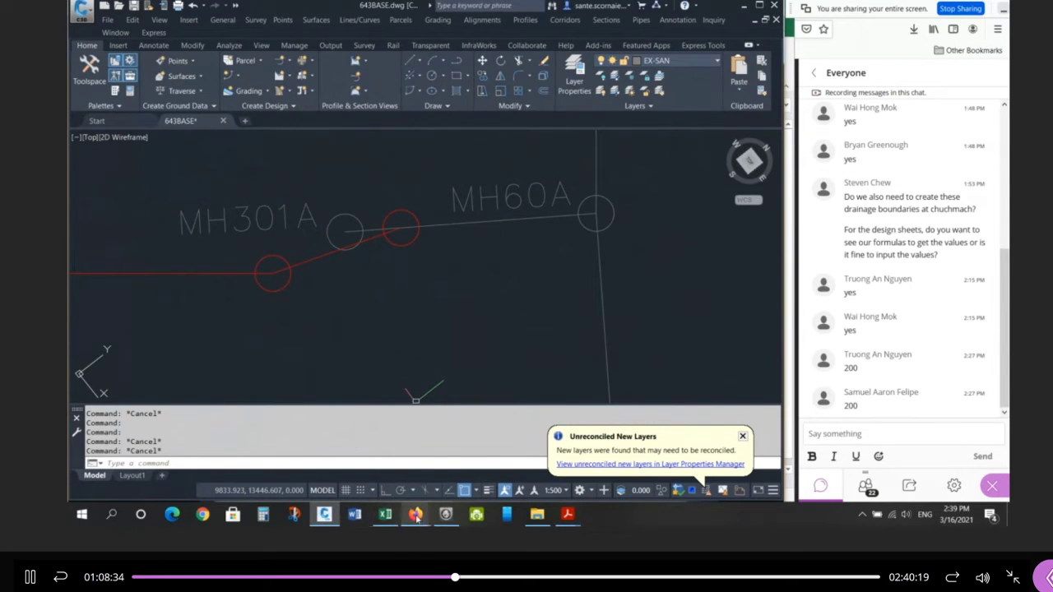
left_click(444, 515)
left_click(444, 515)
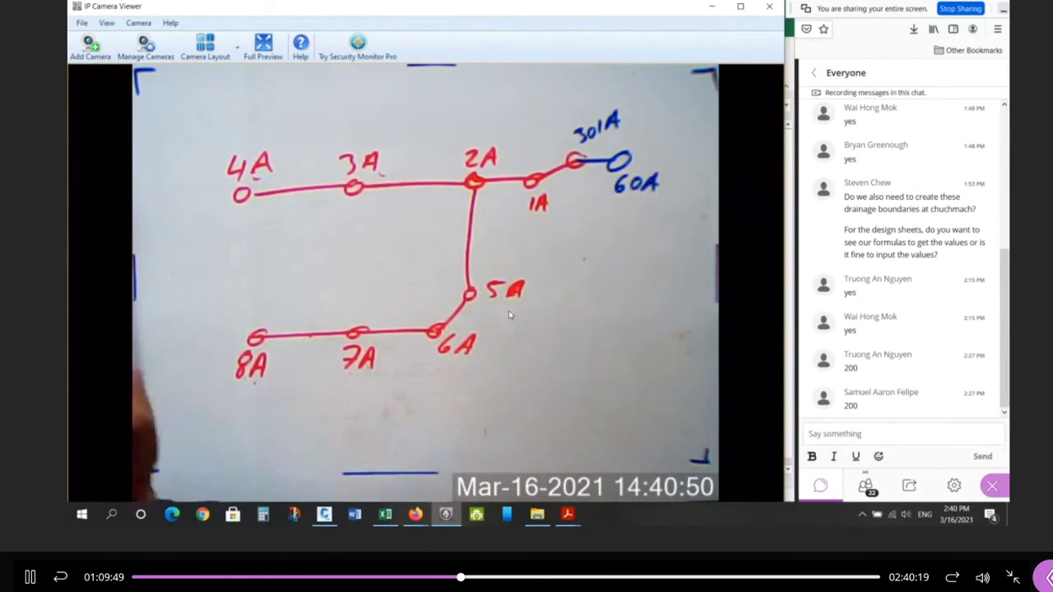
Switch to Sanitary Areas.pdf in Acrobat and follow the Chuchmach Close sanitary sewer from MH 56A through MH 57A.
left_click(570, 517)
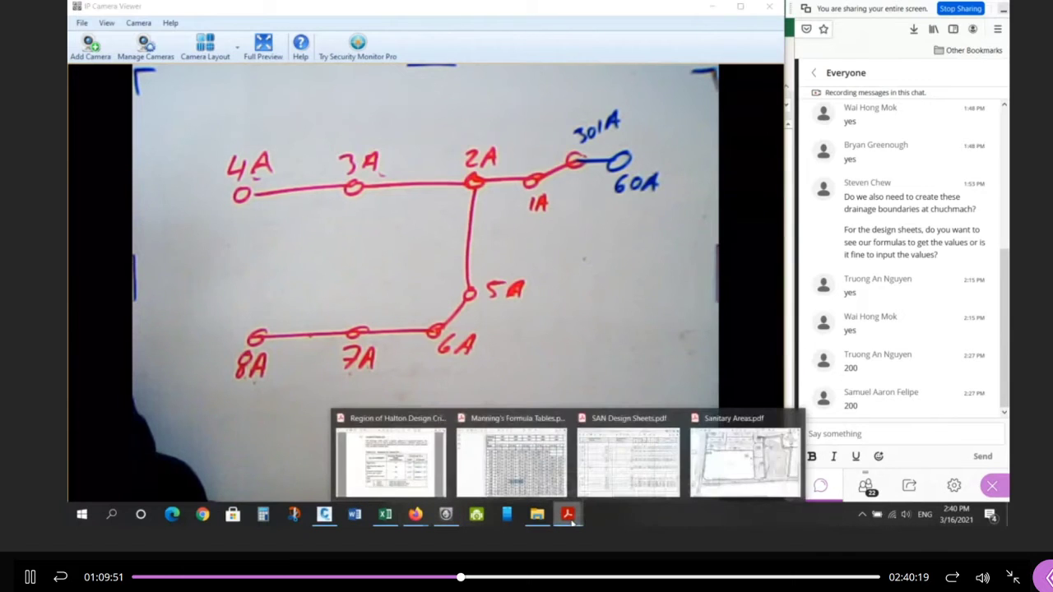
left_click(716, 468)
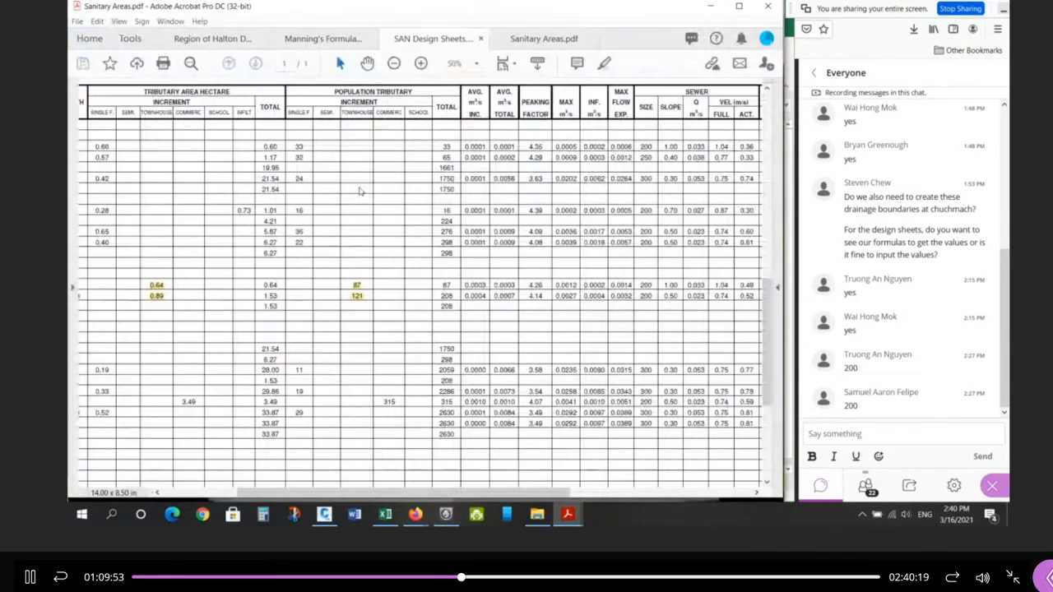
scroll(269, 204, "up", 4, "ctrl")
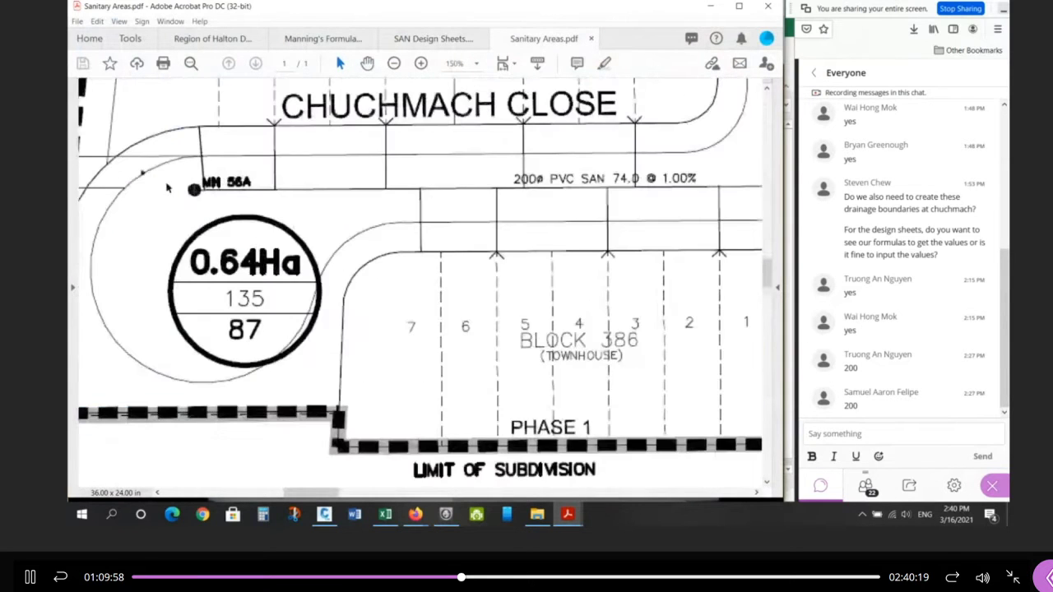
scroll(510, 191, "down", 2, "ctrl")
scroll(511, 191, "up", 3, "ctrl")
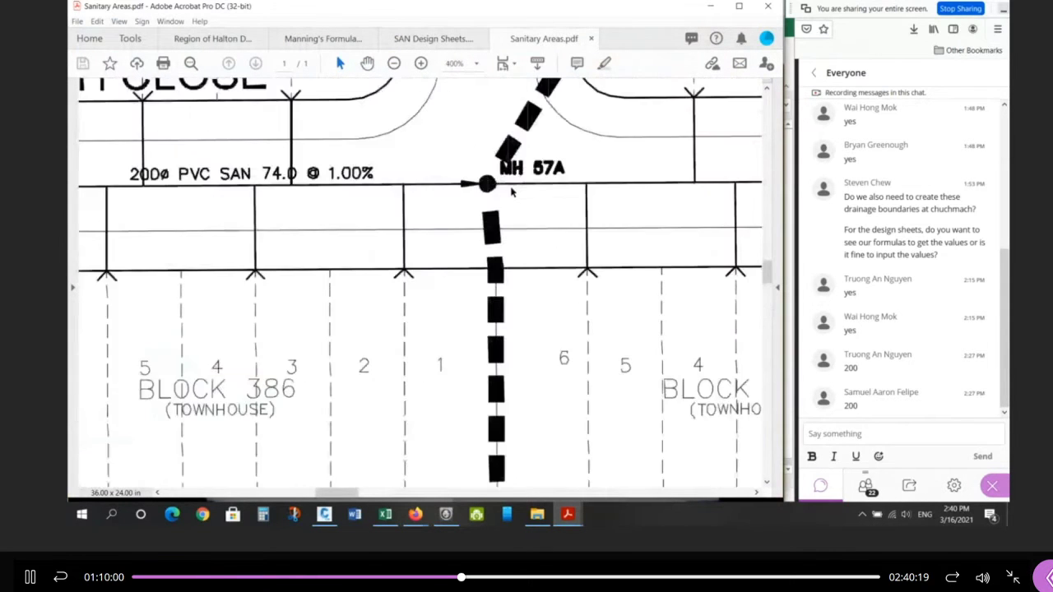
scroll(402, 207, "down", 4, "ctrl")
scroll(349, 214, "down", 1)
scroll(341, 217, "down", 3, "ctrl")
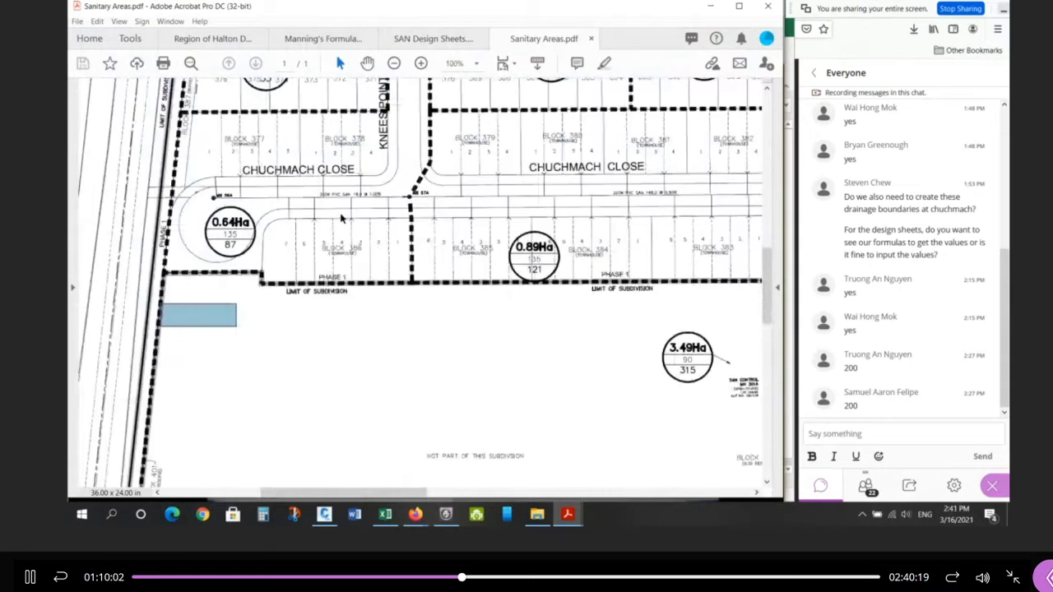
scroll(673, 194, "up", 7, "ctrl")
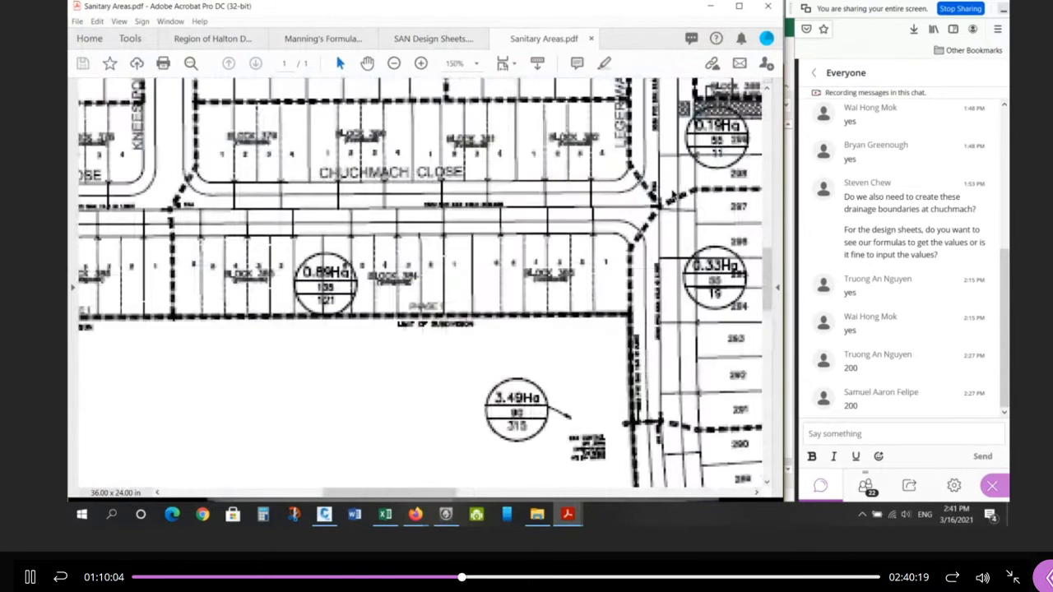
Trace the sanitary sewer along Leger Way from Chuchmach Close past MH 60A to MH 59A, comparing the manhole numbering.
scroll(638, 186, "down", 6, "ctrl")
scroll(640, 362, "up", 3, "ctrl")
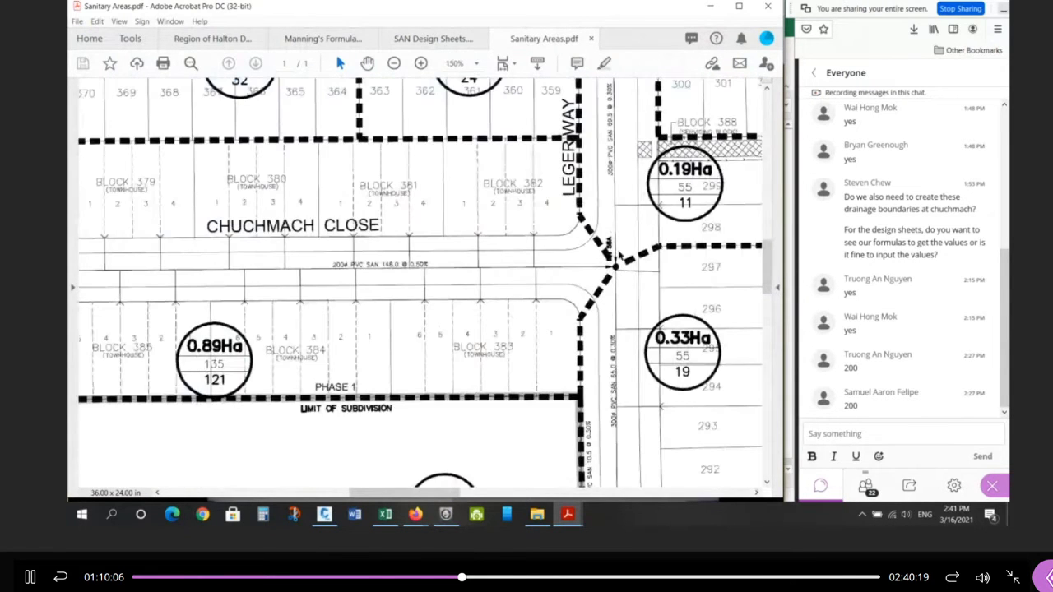
scroll(633, 419, "down", 1)
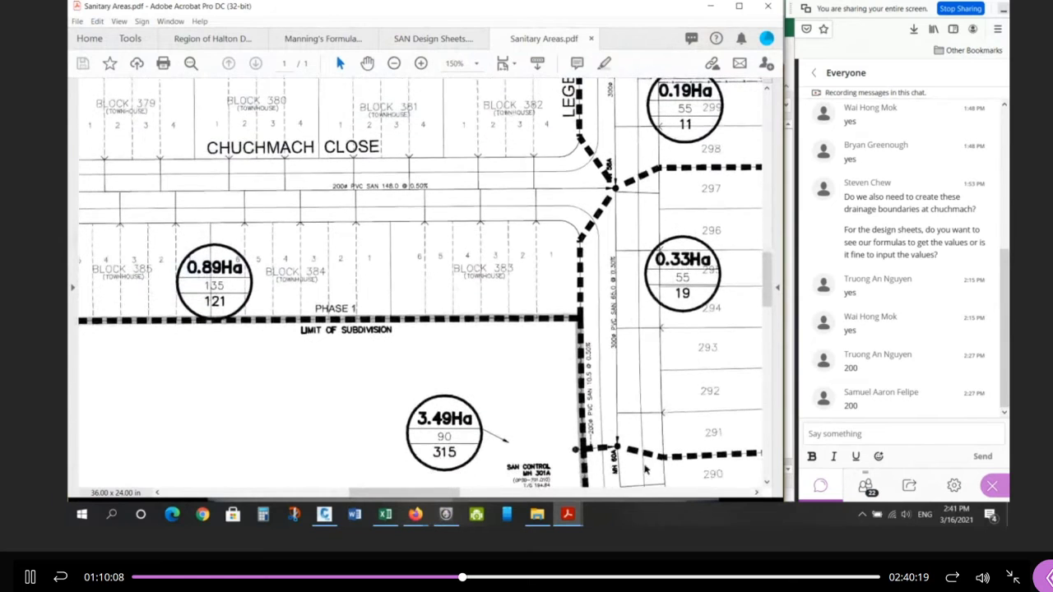
scroll(623, 467, "up", 1, "ctrl")
scroll(642, 362, "down", 1)
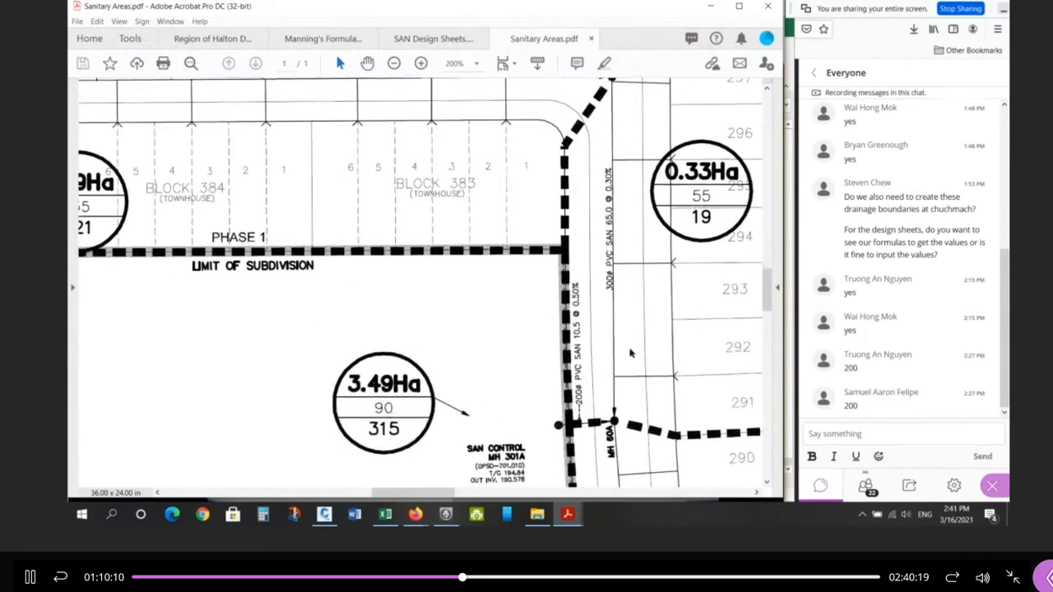
left_click_drag(780, 289, 763, 372)
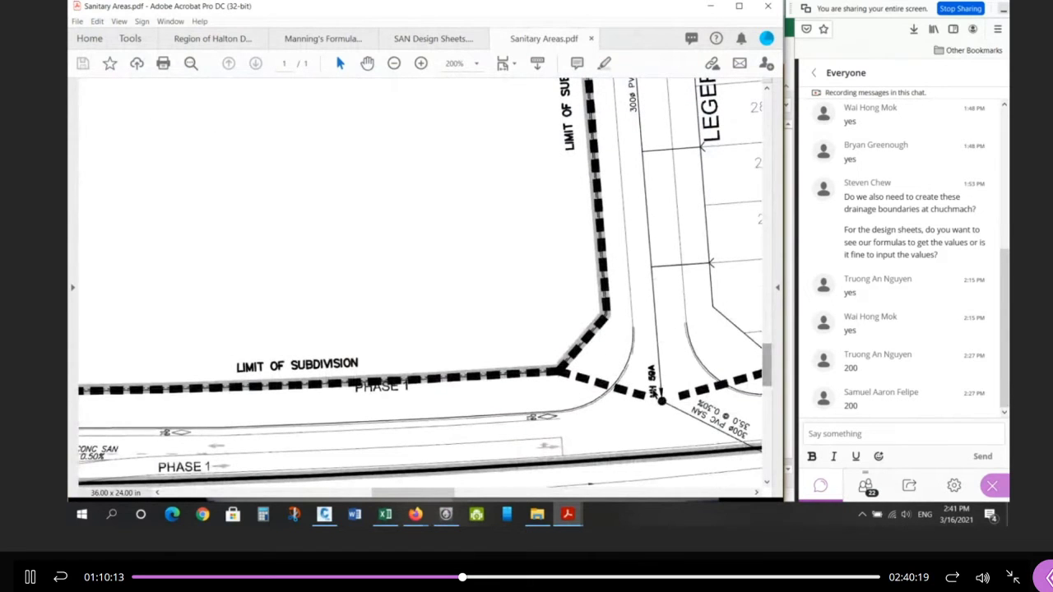
scroll(658, 396, "up", 1, "ctrl")
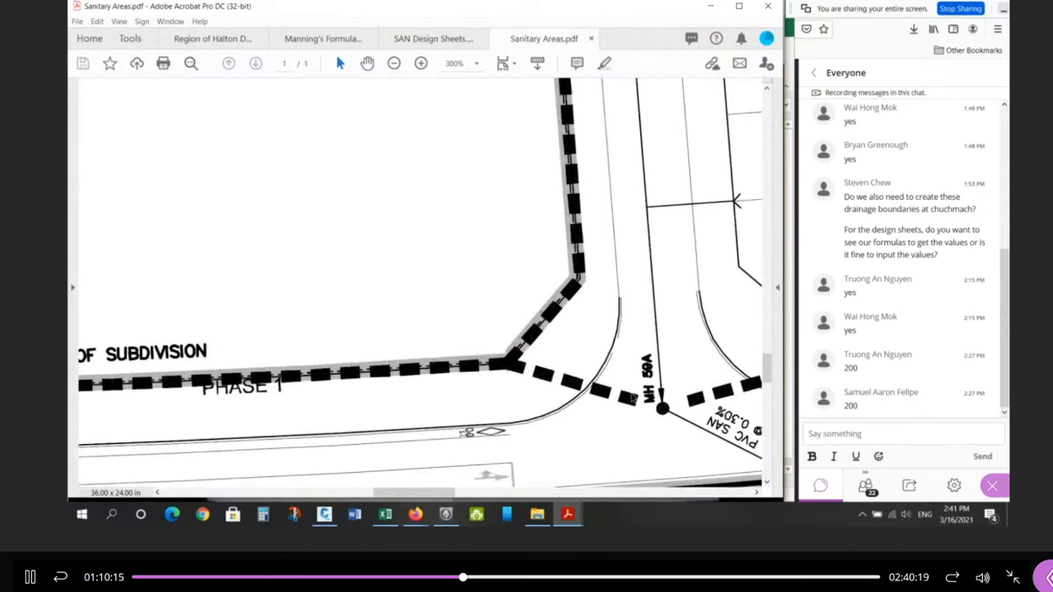
scroll(641, 397, "down", 1, "ctrl")
scroll(635, 401, "down", 1, "ctrl")
scroll(635, 402, "down", 2, "ctrl")
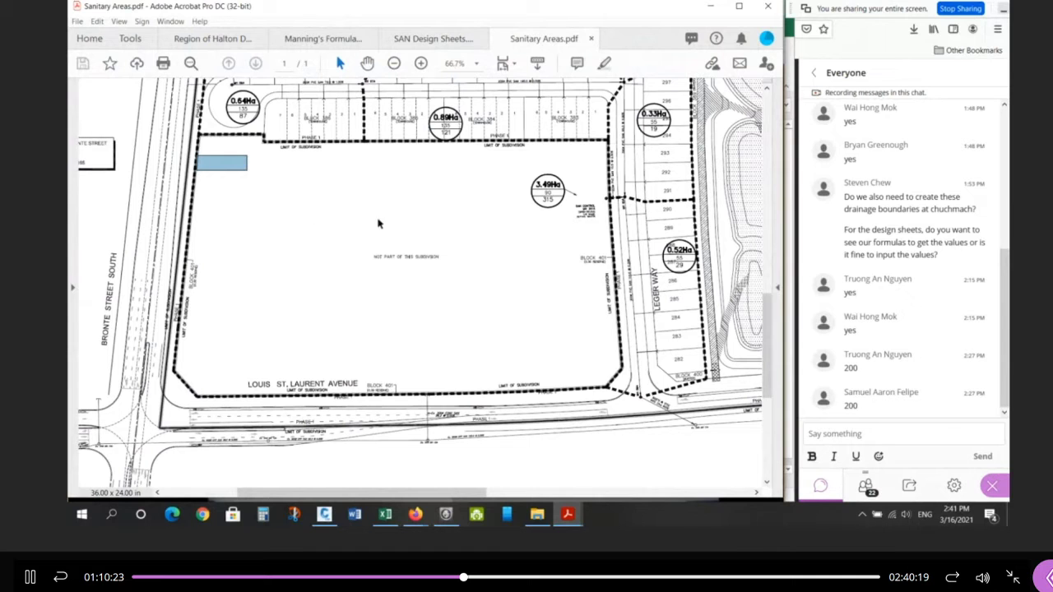
Switch to the IP Camera Viewer sketch to review the flow directions, and return to the sanitary PDFs in Acrobat.
left_click(444, 515)
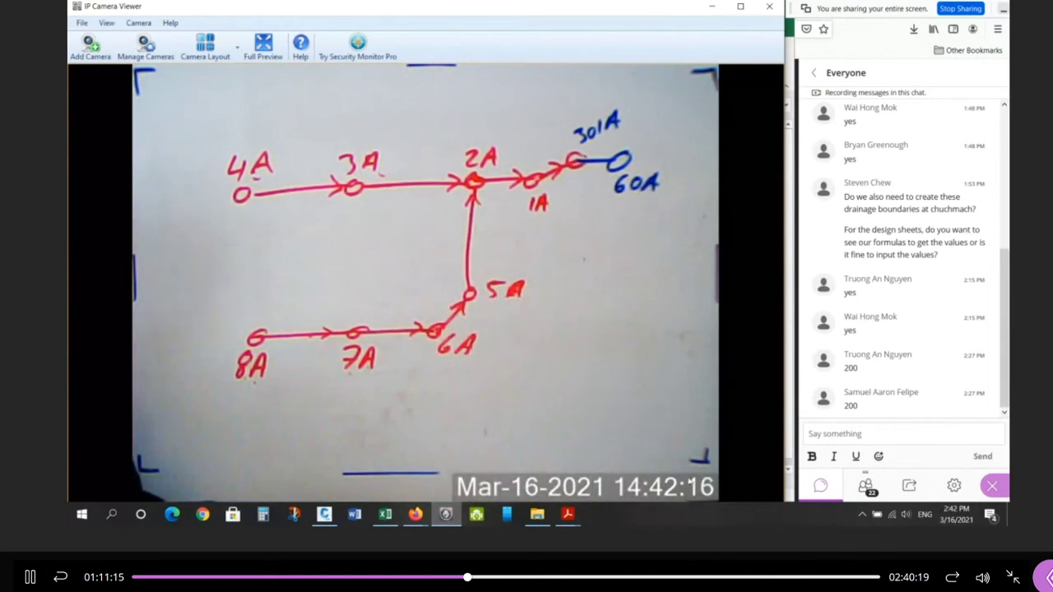
left_click(567, 514)
left_click(738, 466)
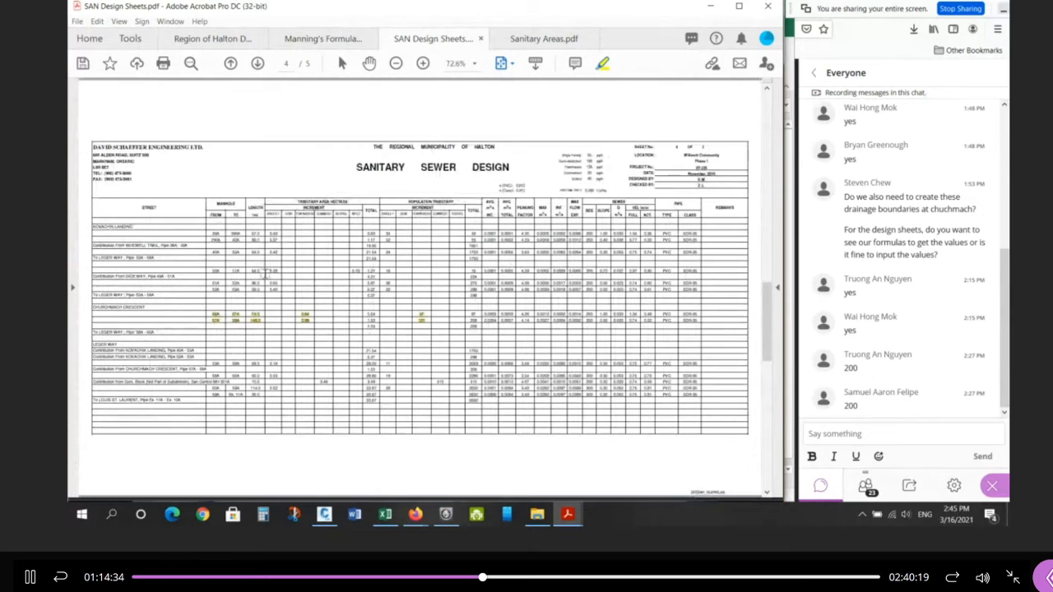
Highlight the "Contribution from Com. Block (Not Part of Subdivision), San Control MH 301A" entry in the Leger Way section.
scroll(229, 395, "up", 2, "ctrl")
scroll(228, 396, "up", 1, "ctrl")
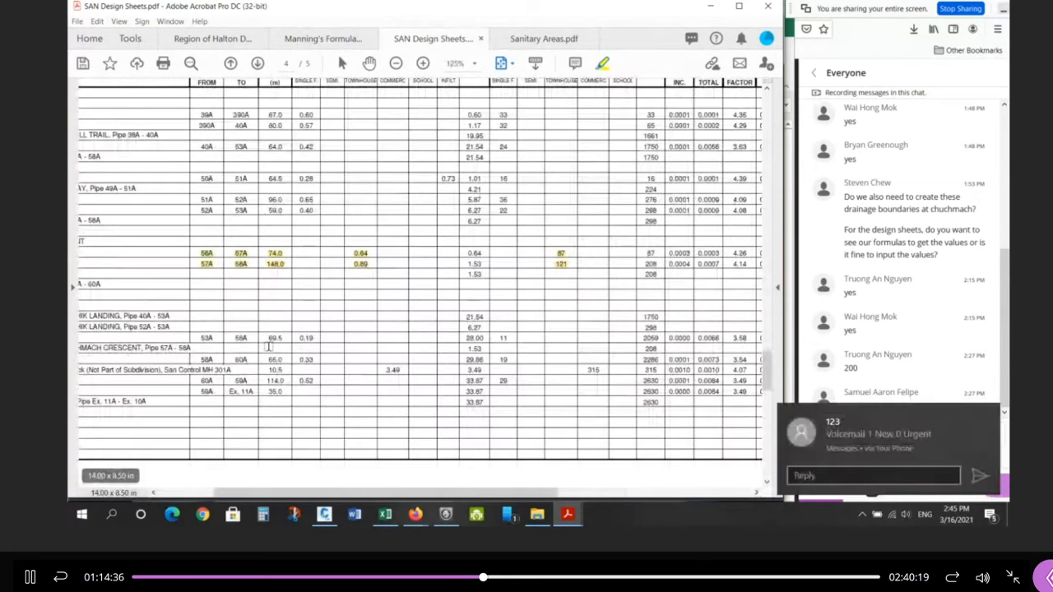
scroll(366, 297, "down", 1, "ctrl")
scroll(356, 499, "left", 1)
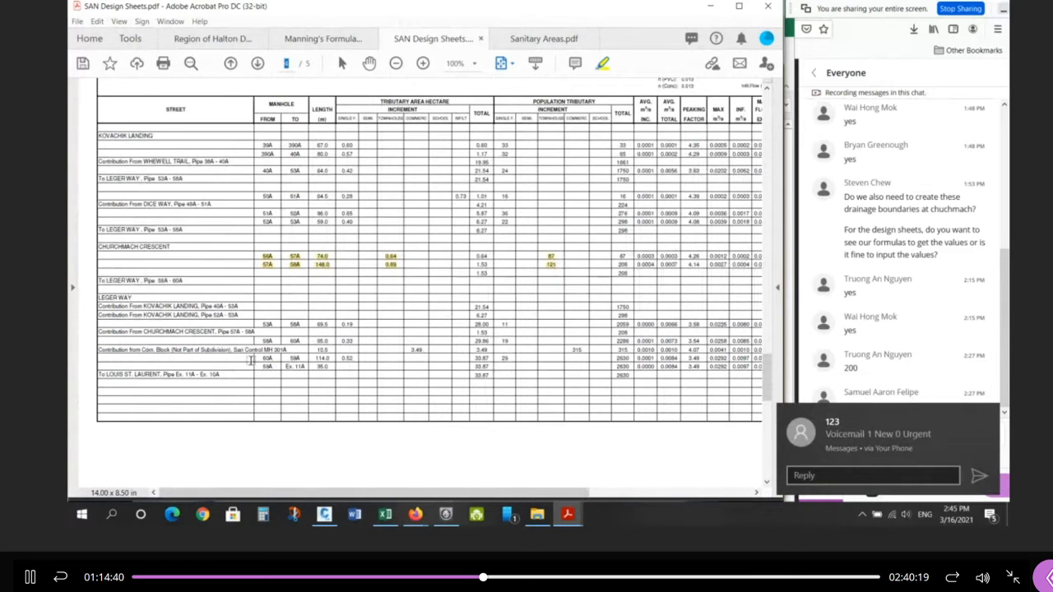
scroll(243, 360, "up", 2, "ctrl")
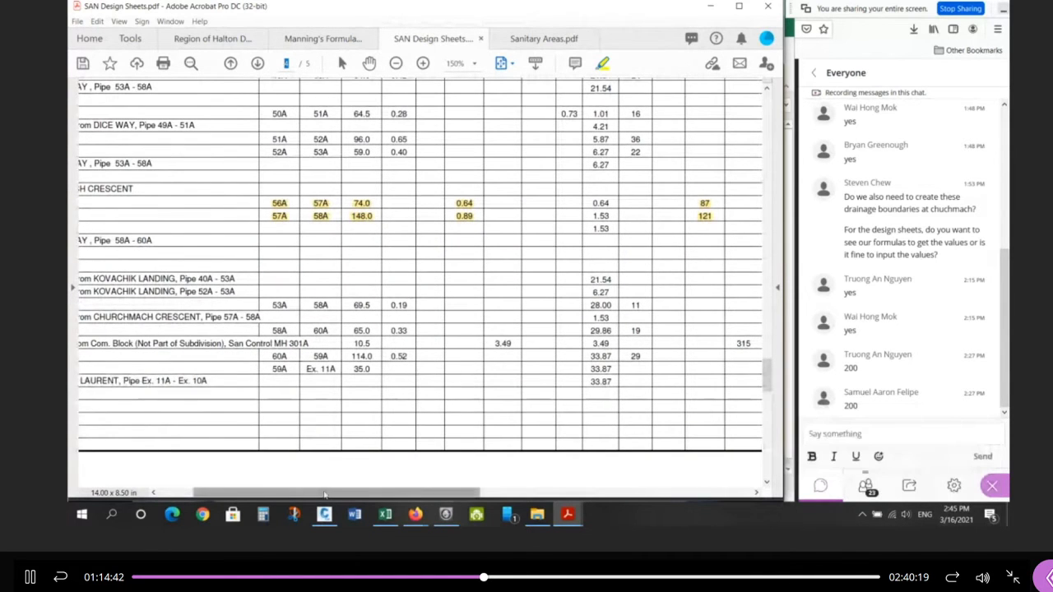
scroll(256, 473, "left", 2)
left_click_drag(108, 343, 384, 346)
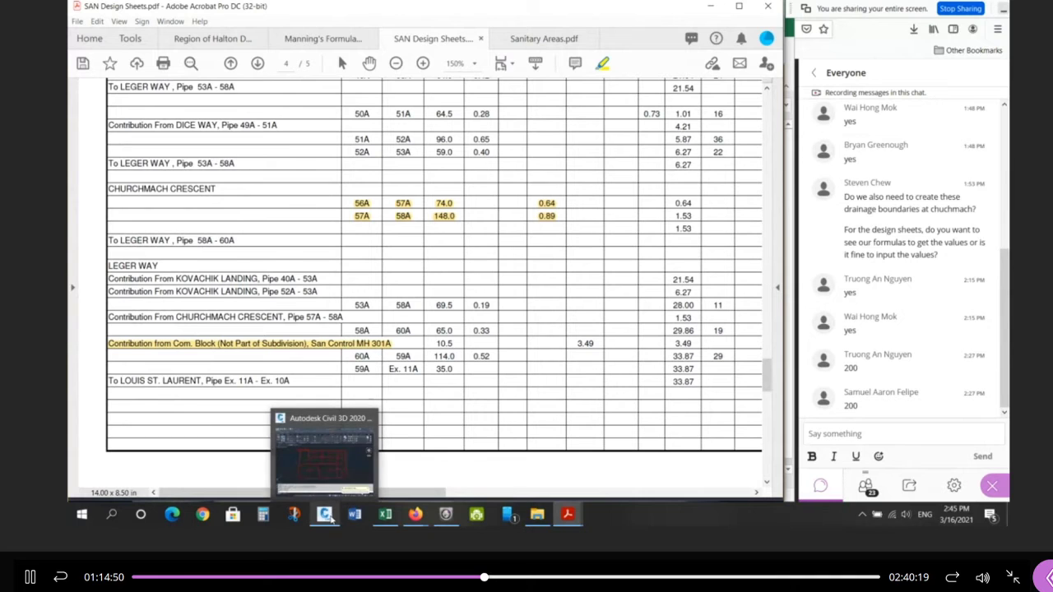
Switch to Sanitary Areas.pdf and point out the San Control MH 301A label, its manhole and the connection to MH 60A.
mouse_move(568, 514)
left_click(765, 480)
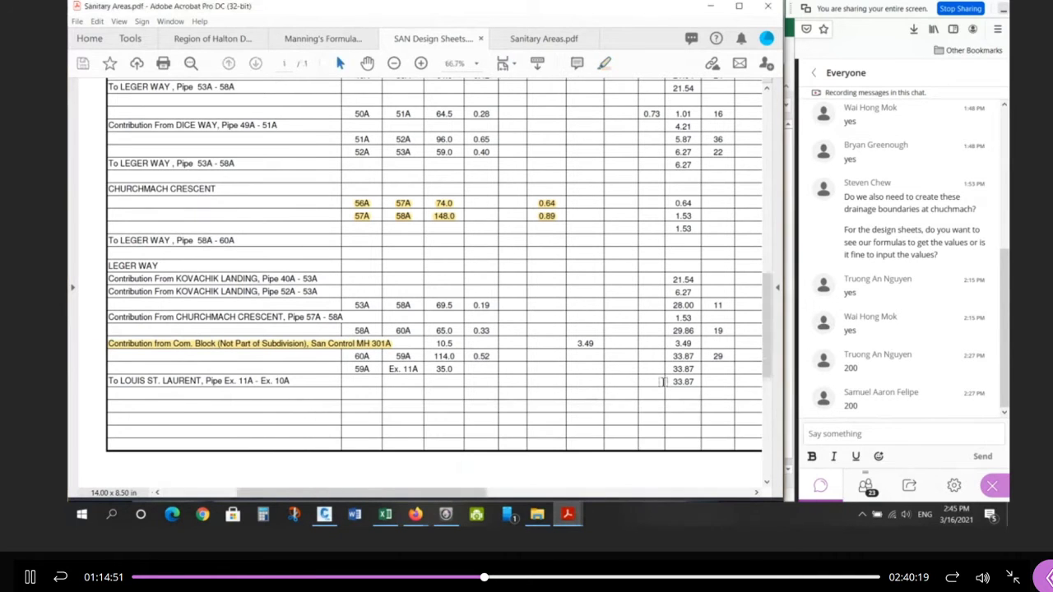
scroll(618, 239, "up", 7, "ctrl")
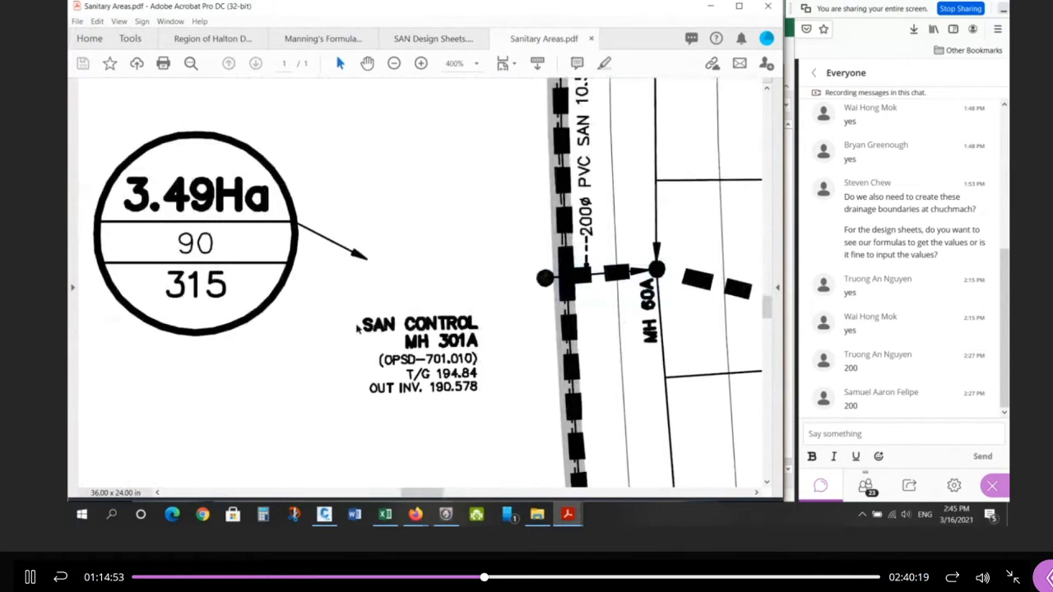
left_click_drag(338, 302, 540, 435)
left_click_drag(534, 264, 550, 297)
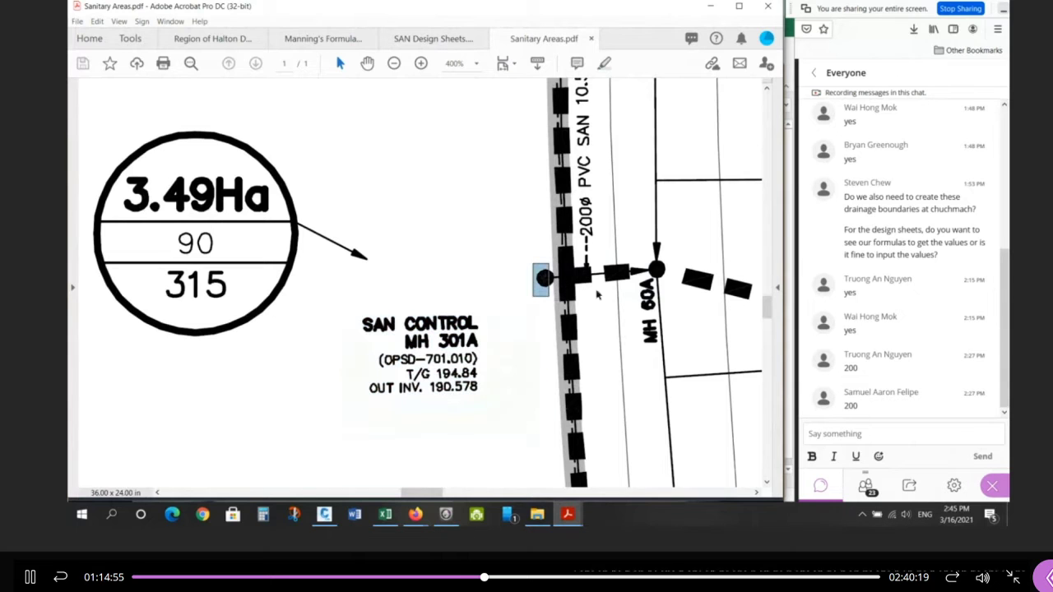
left_click_drag(640, 251, 657, 282)
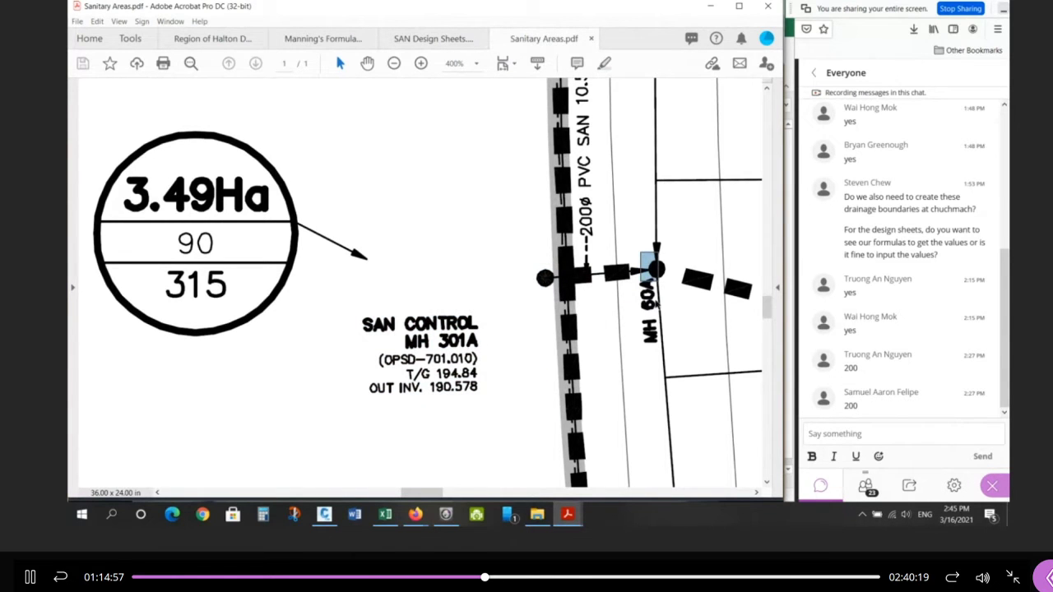
scroll(548, 337, "down", 3, "ctrl")
Return to SAN Design Sheets.pdf and highlight the commercial area 3.49 and population 315 in the MH 301A row.
mouse_move(565, 517)
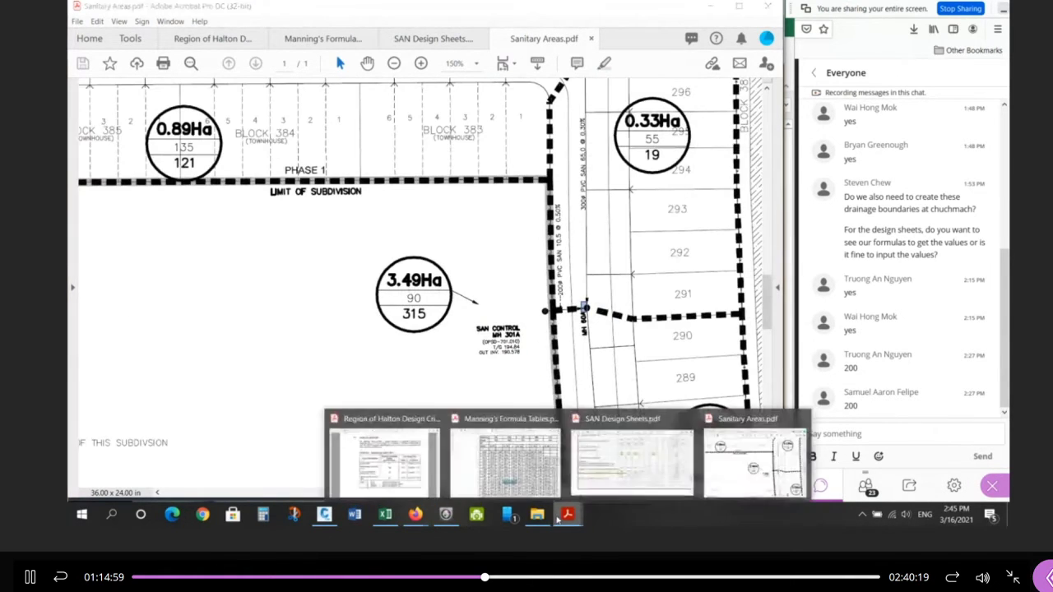
left_click(632, 453)
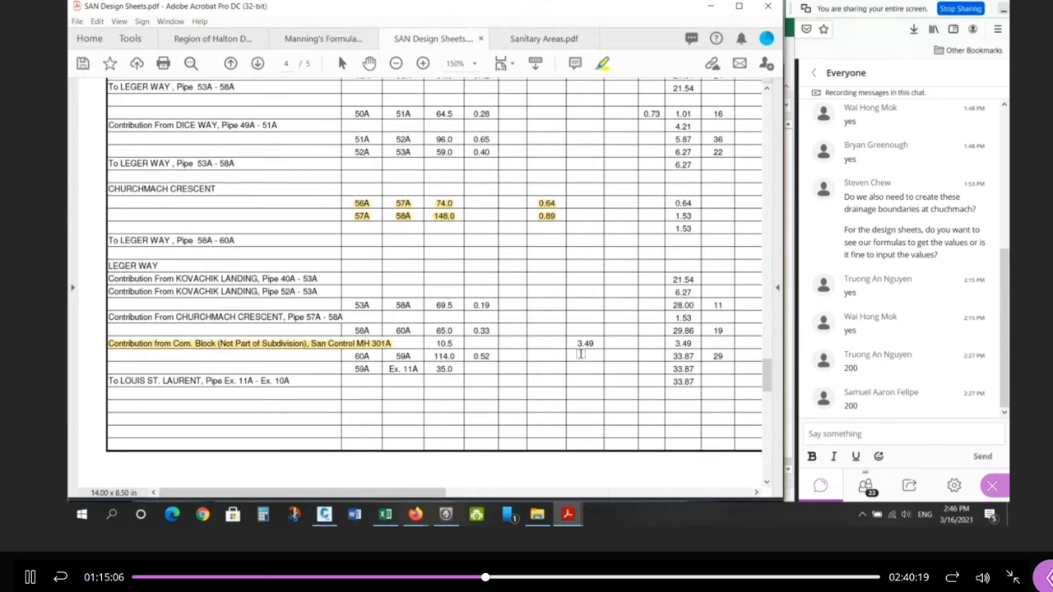
left_click_drag(576, 344, 598, 345)
left_click_drag(412, 494, 504, 494)
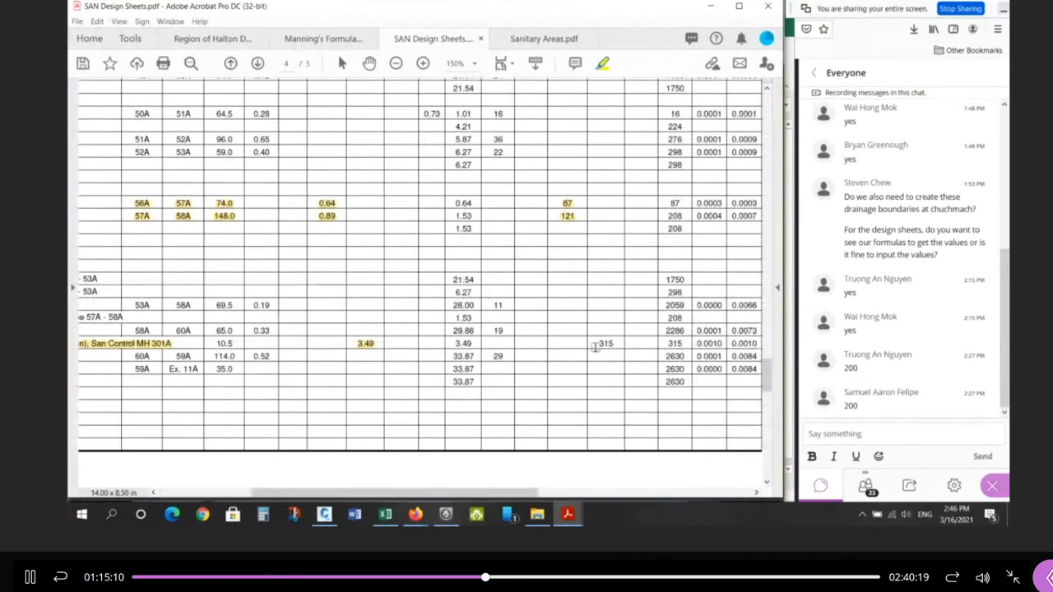
left_click_drag(596, 344, 617, 345)
Highlight the maximum expected flow value 0.0051 in the MH 301A row.
left_click_drag(500, 494, 649, 491)
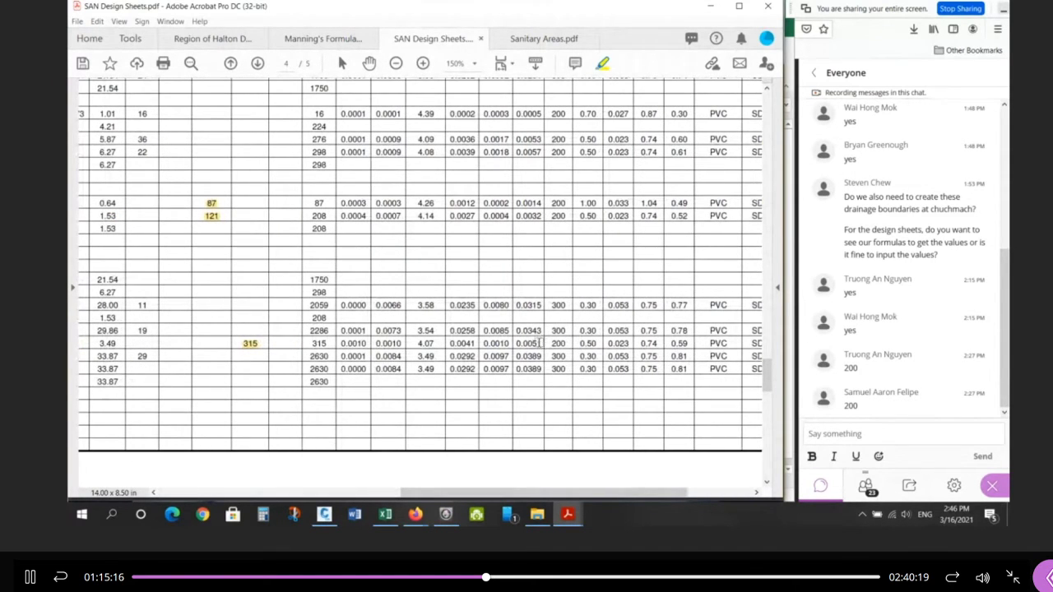
left_click_drag(539, 343, 517, 343)
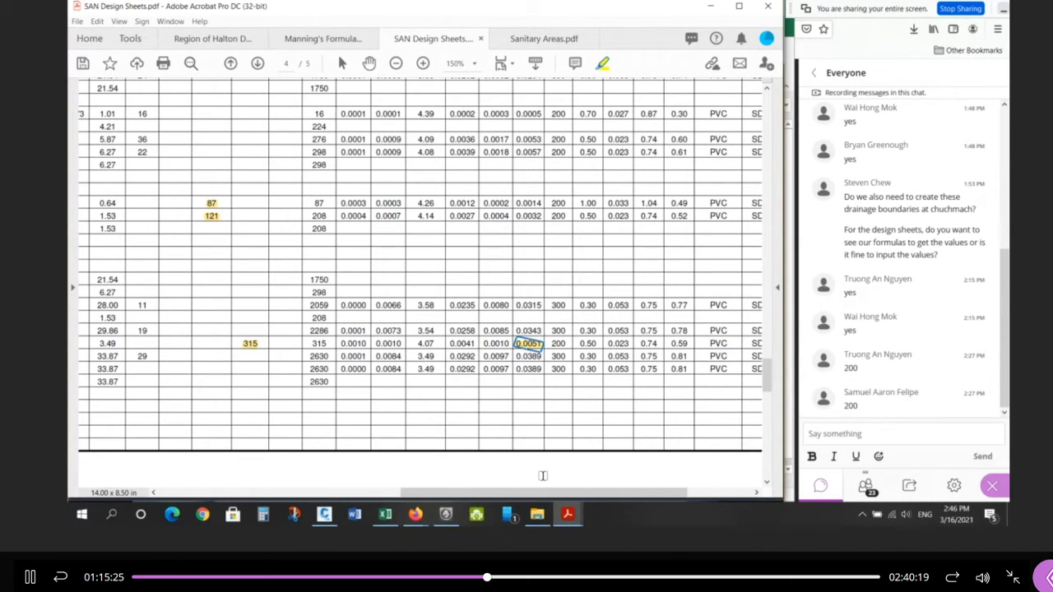
left_click_drag(512, 494, 568, 496)
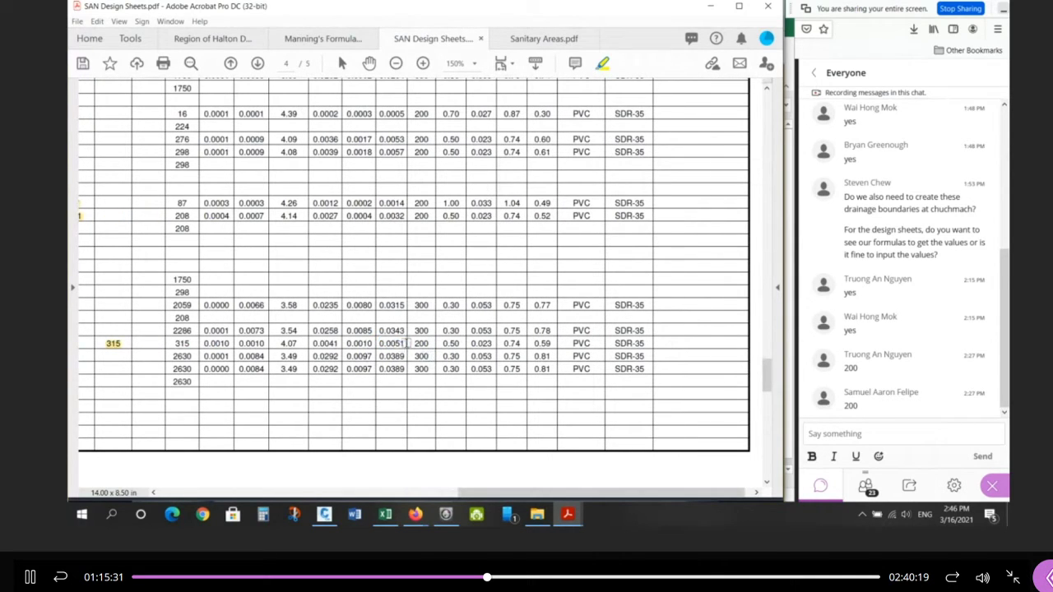
left_click_drag(405, 344, 377, 343)
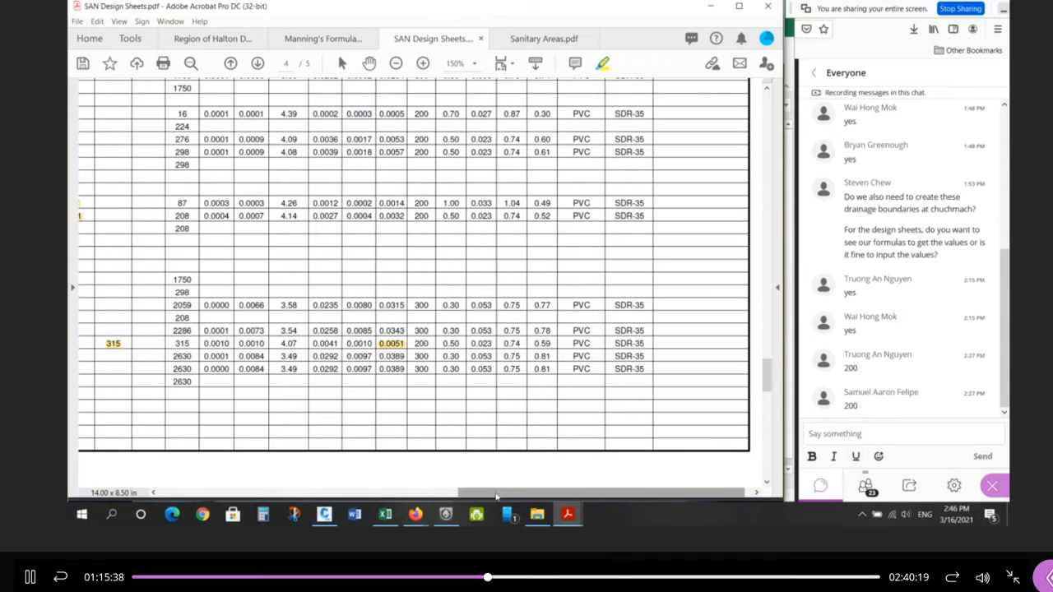
left_click_drag(499, 494, 470, 500)
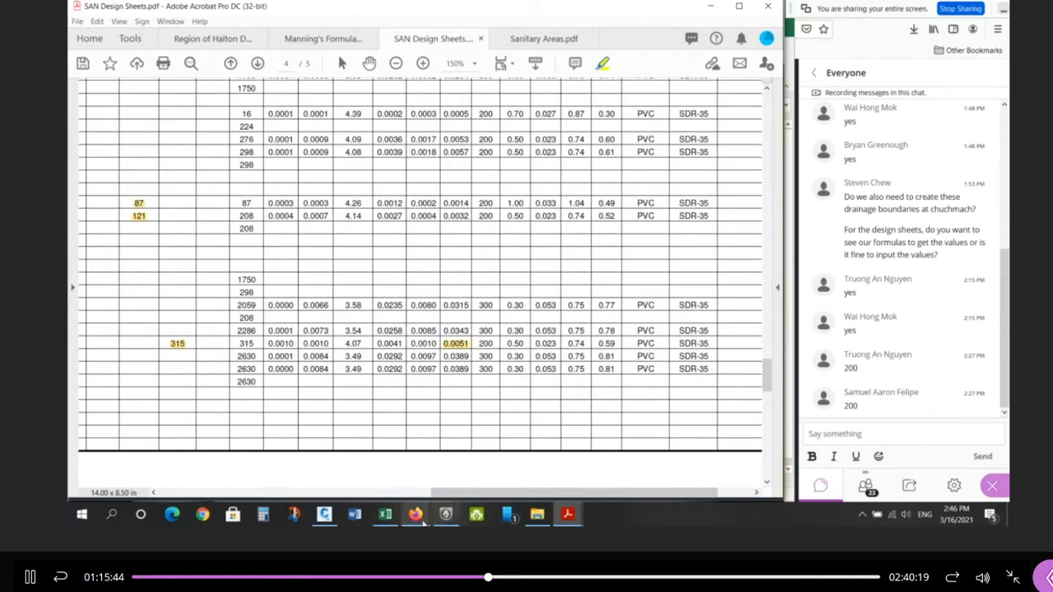
Switch to Excel to mark empty rows 19 to 36 of the CHUCHMACH sheet, and to Civil 3D to select the MH301A–MH60A pipe.
left_click(388, 515)
left_click_drag(98, 241, 511, 349)
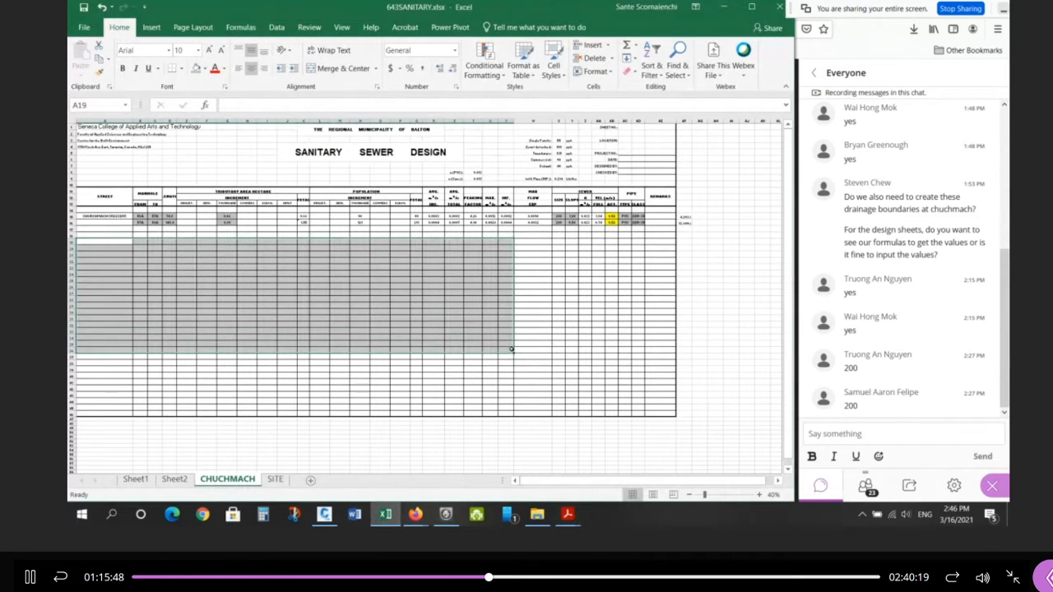
left_click(324, 515)
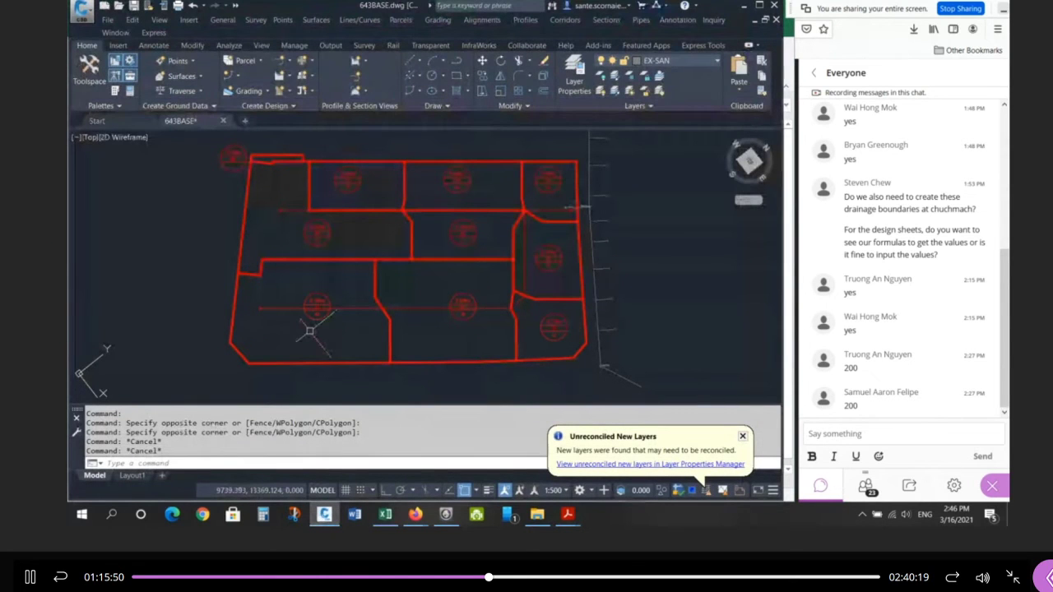
scroll(587, 196, "up", 5)
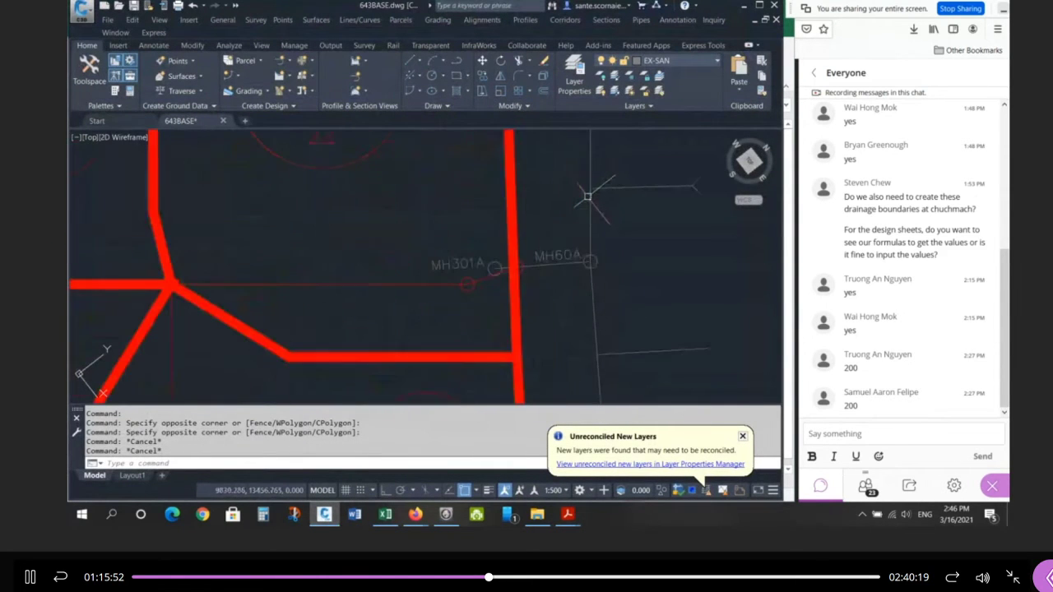
left_click(531, 265)
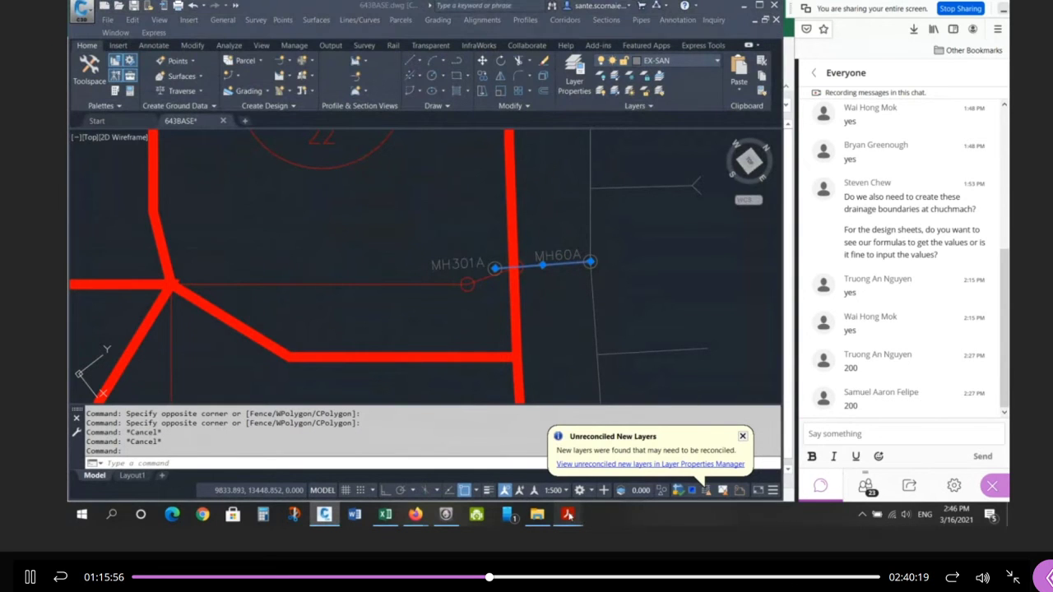
Switch to the Region of Halton Design Criteria PDF in Acrobat and review section B.3 Pipe Size with Manning's Formula.
mouse_move(569, 517)
left_click(603, 485)
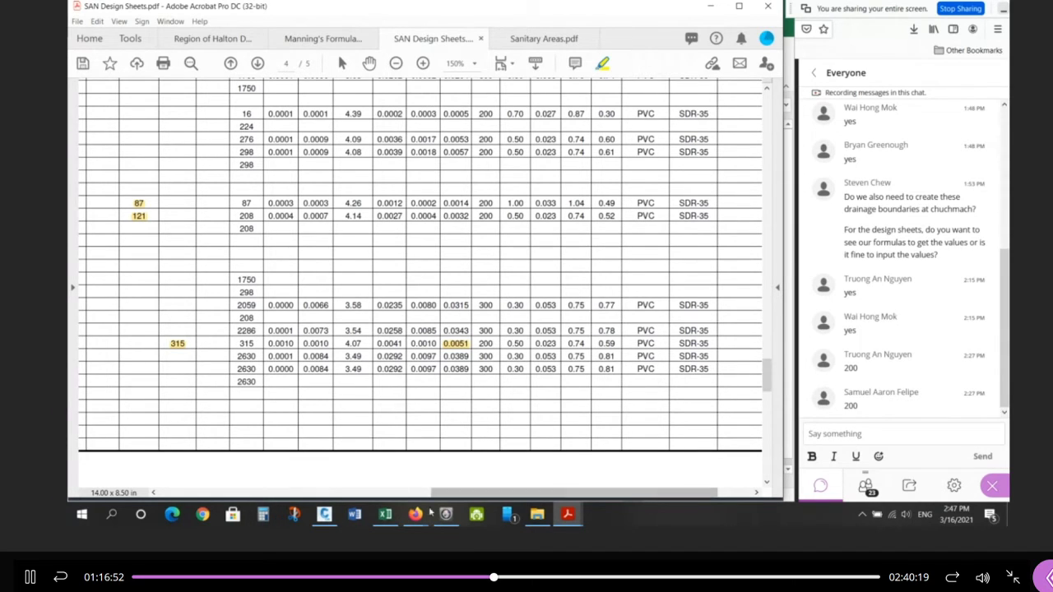
mouse_move(568, 517)
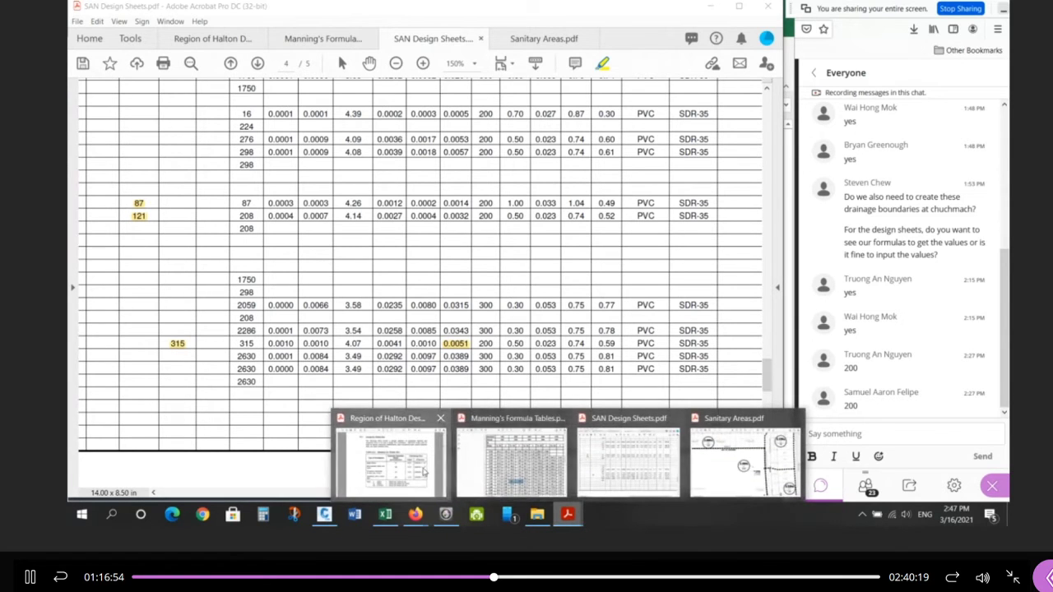
left_click(391, 465)
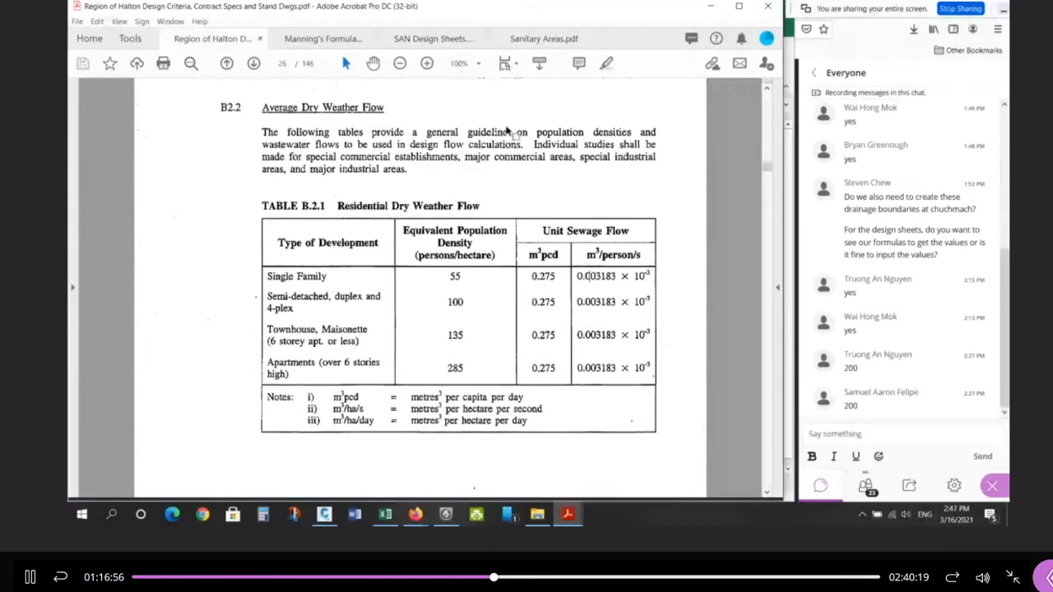
scroll(437, 217, "down", 2, "ctrl")
scroll(441, 226, "up", 3)
scroll(441, 247, "down", 10)
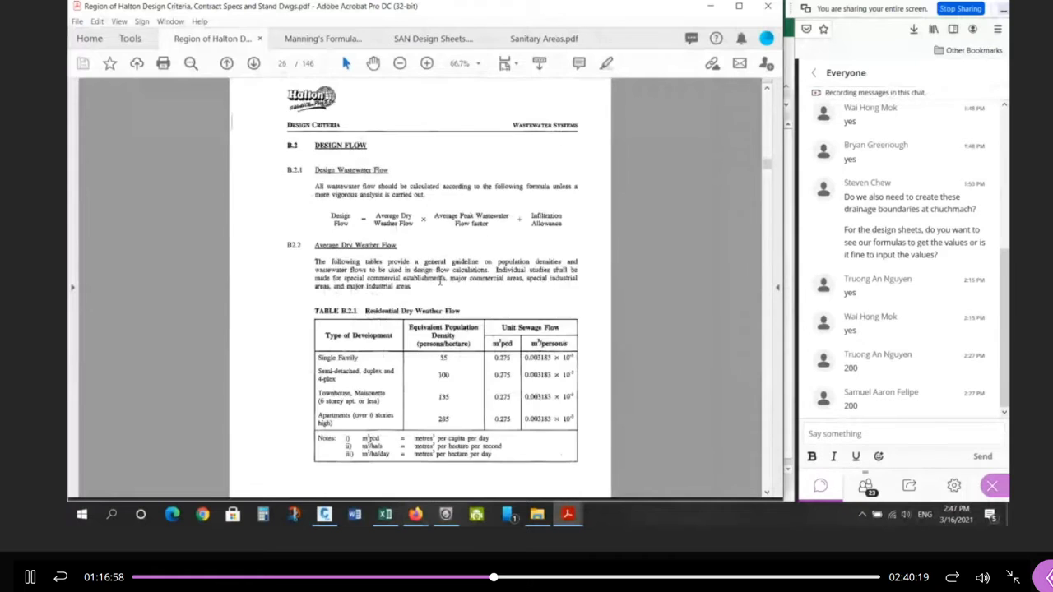
scroll(437, 264, "down", 3)
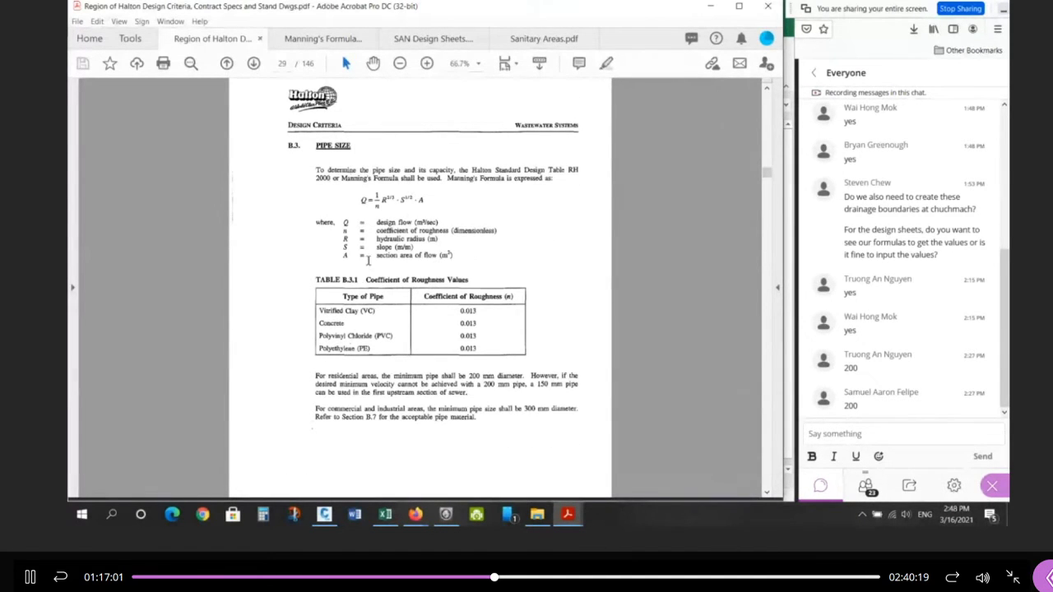
scroll(379, 279, "up", 1, "ctrl")
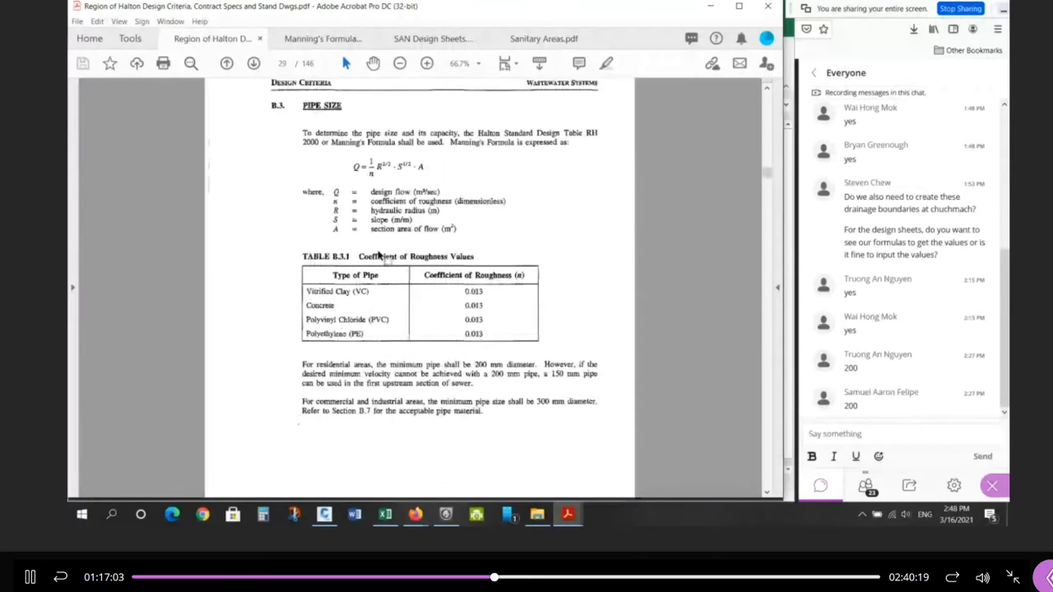
scroll(378, 256, "up", 2, "ctrl")
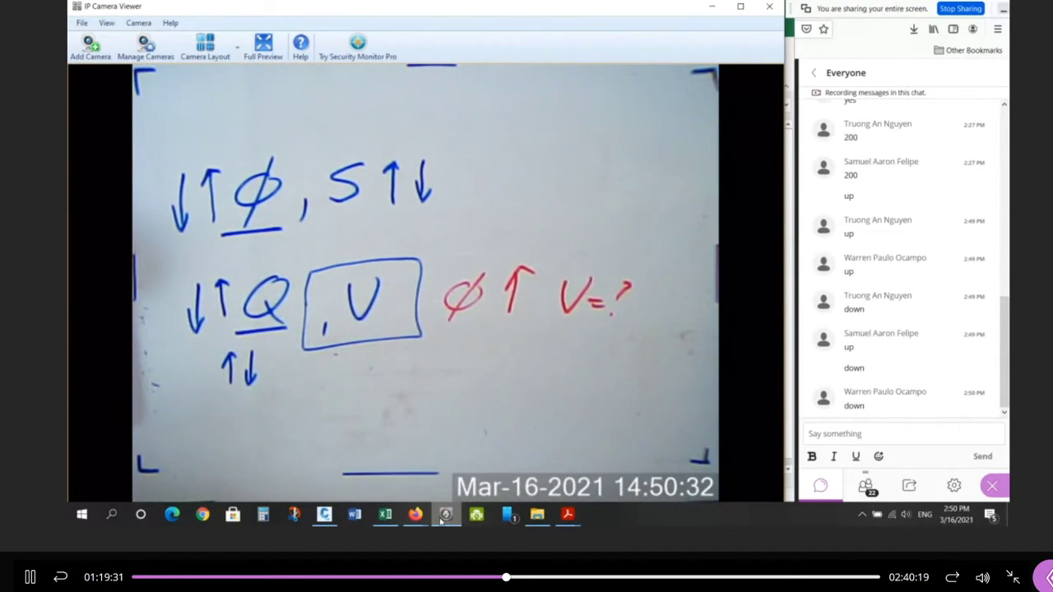
Switch to 643SANITARY.xlsx in Excel and examine the size, slope, flow and velocity values of the Churchmach Crescent pipes.
left_click(384, 515)
scroll(585, 237, "up", 3, "ctrl")
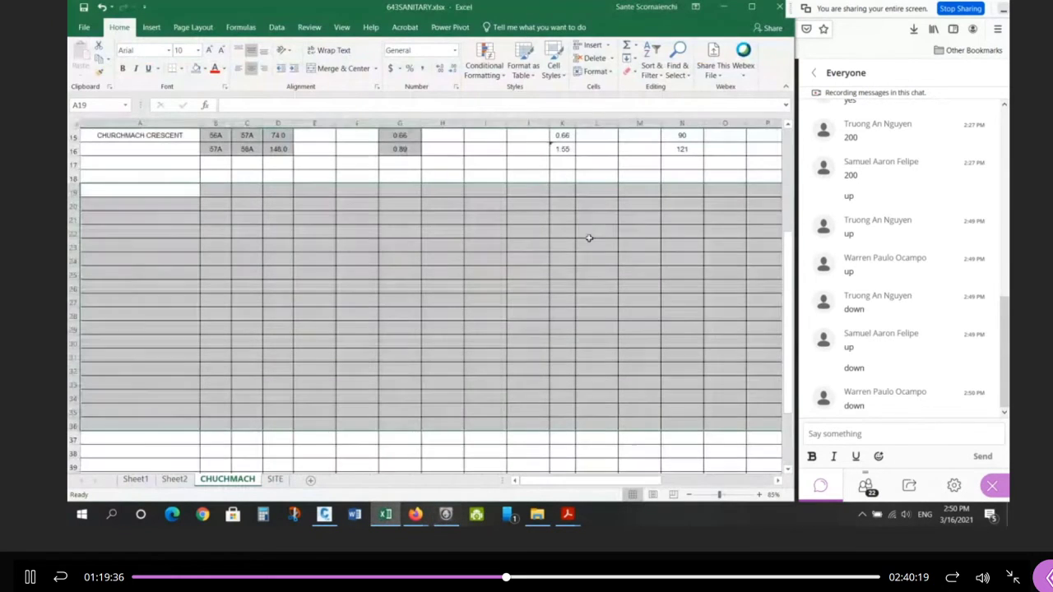
left_click_drag(604, 484, 617, 484)
scroll(584, 254, "up", 4)
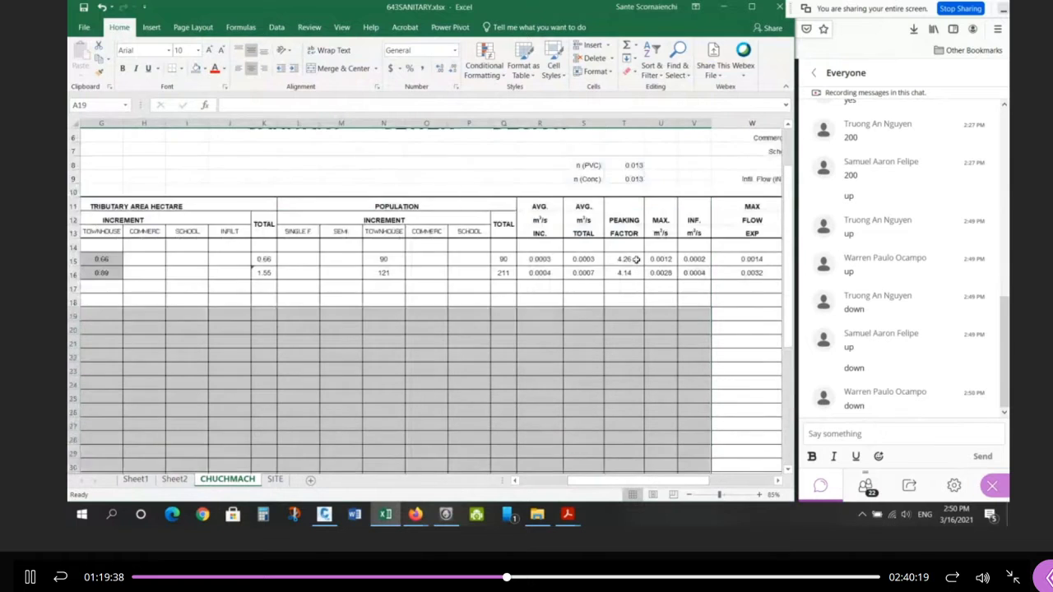
scroll(688, 444, "up", 1, "ctrl")
left_click_drag(675, 480, 741, 480)
scroll(496, 347, "up", 1, "ctrl")
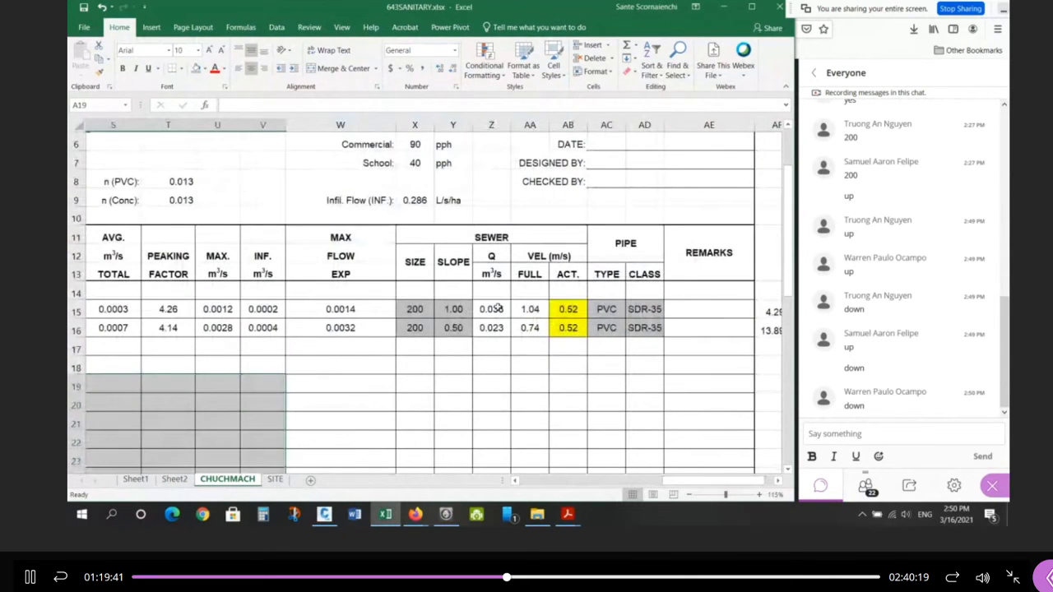
left_click(498, 307)
Set the sewer size in cell X15, for pipe 56A–57A, to 300.
left_click(422, 311)
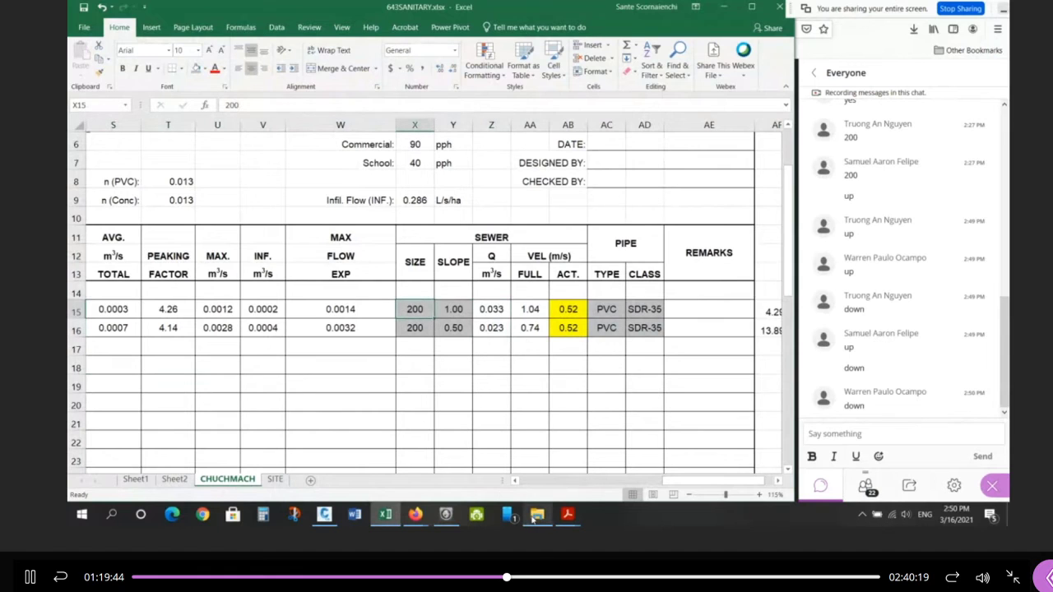
mouse_move(532, 519)
type("30")
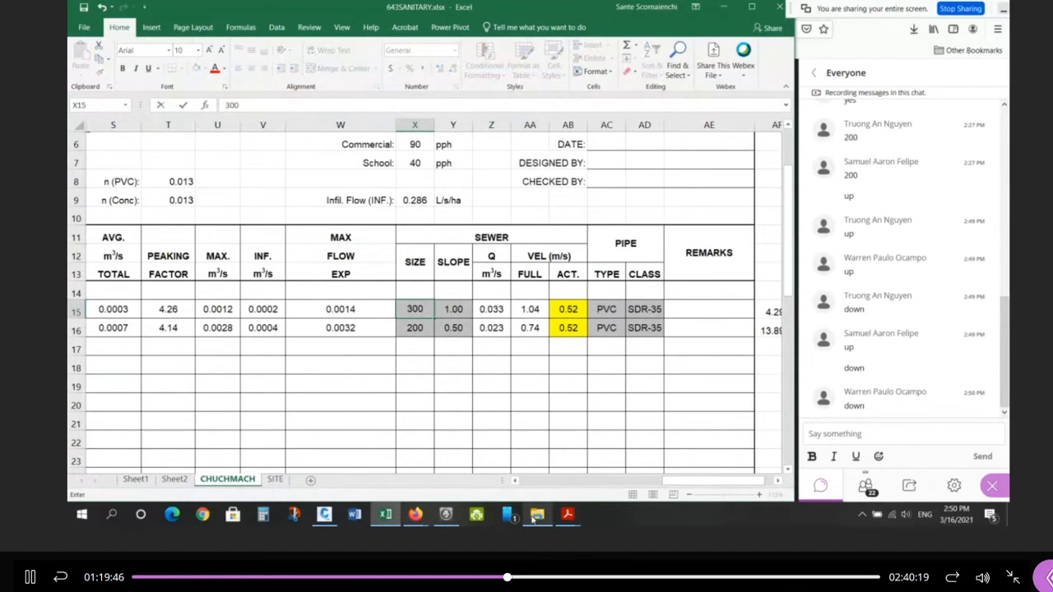
key("Return")
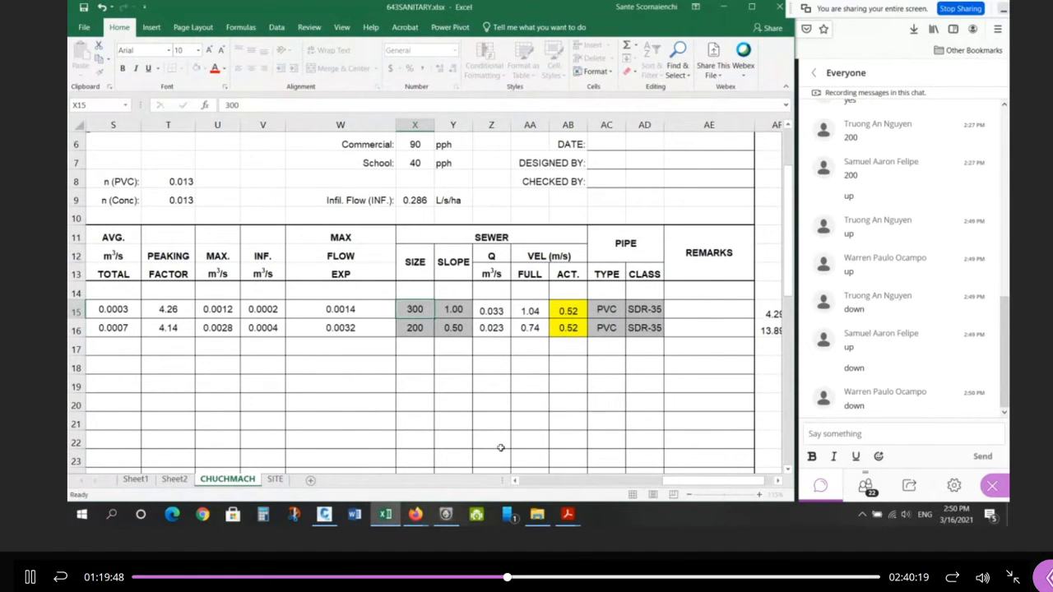
Set the sewer size in cell X15, for pipe 56A–57A, to 450.
left_click(414, 309)
type("450")
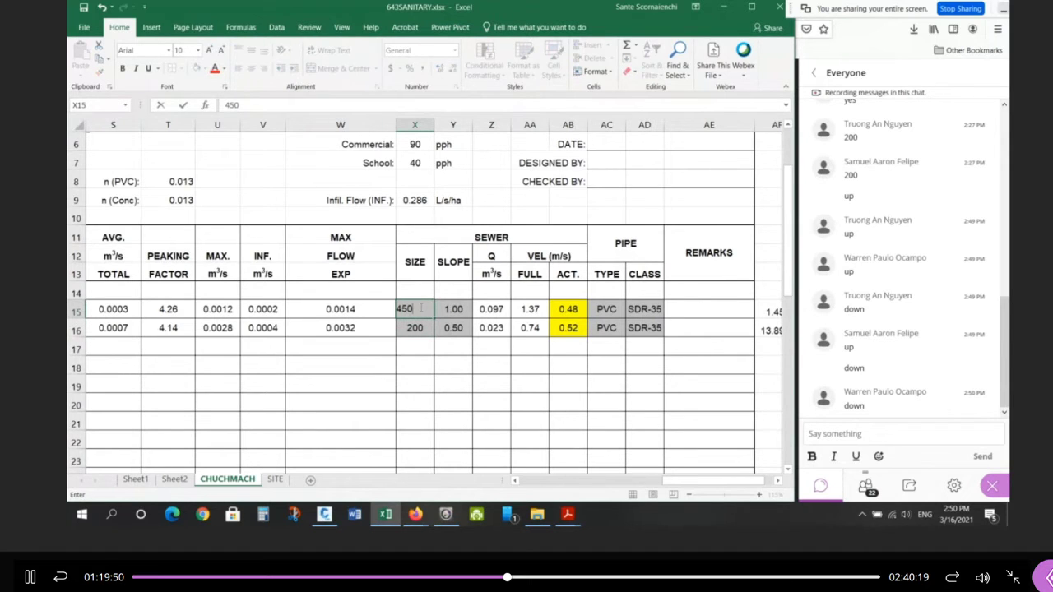
key("Return")
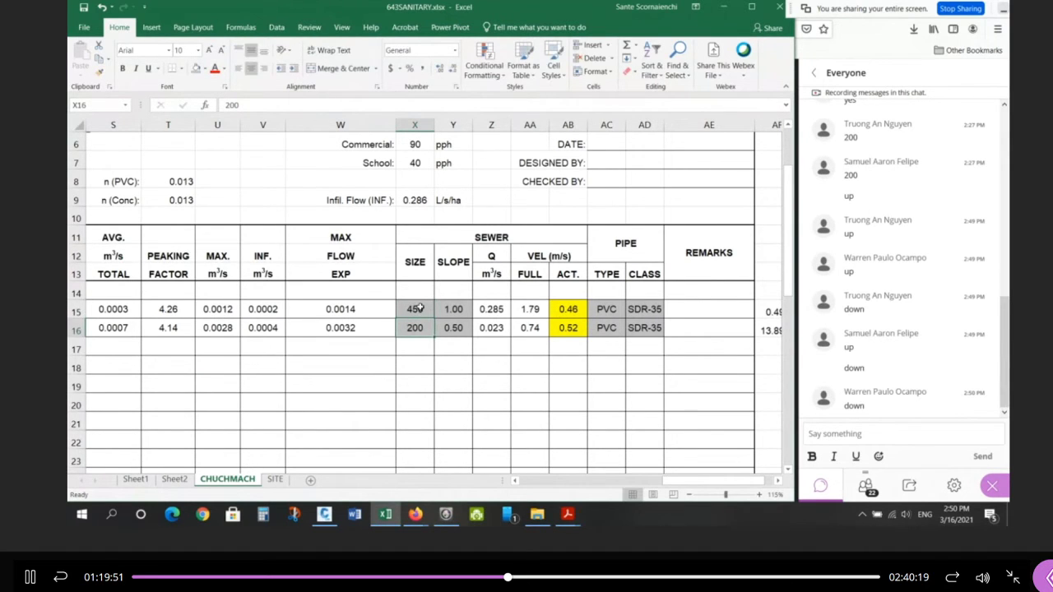
Set the sewer size in cell X15, for pipe 56A–57A, to 200.
left_click(418, 308)
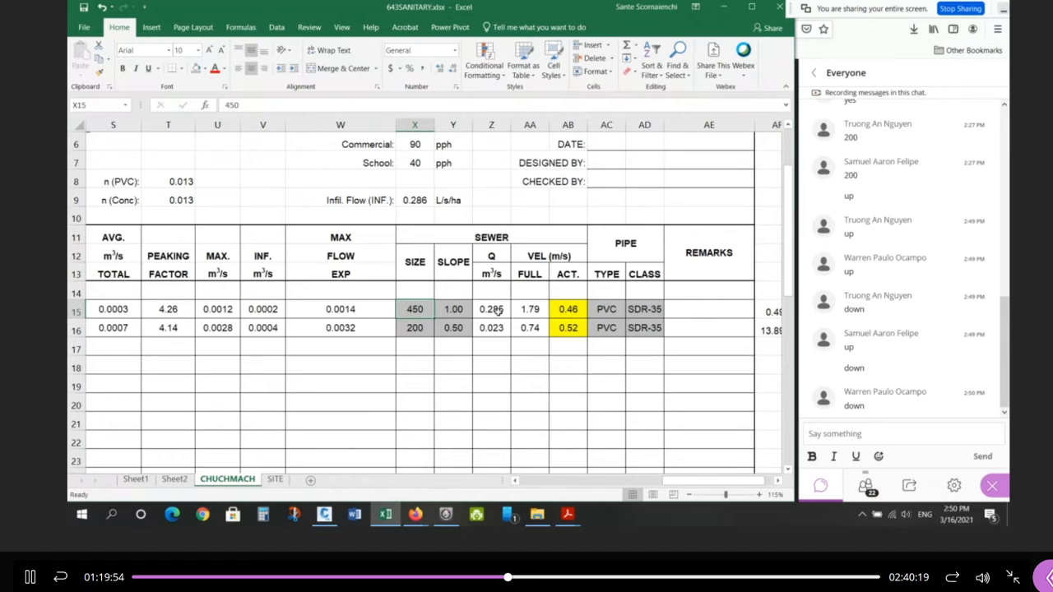
type("200")
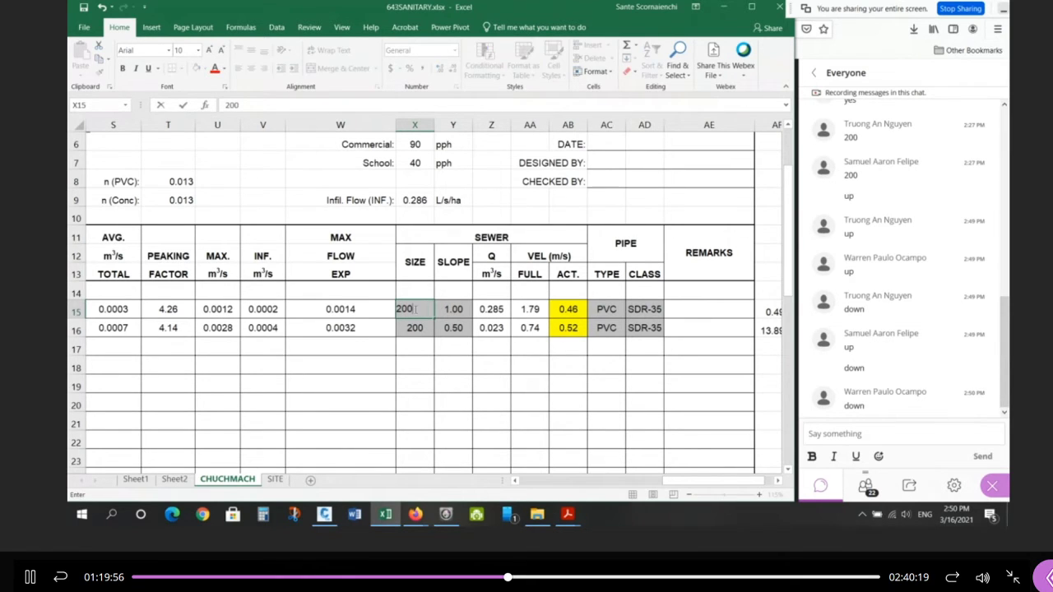
key("Return")
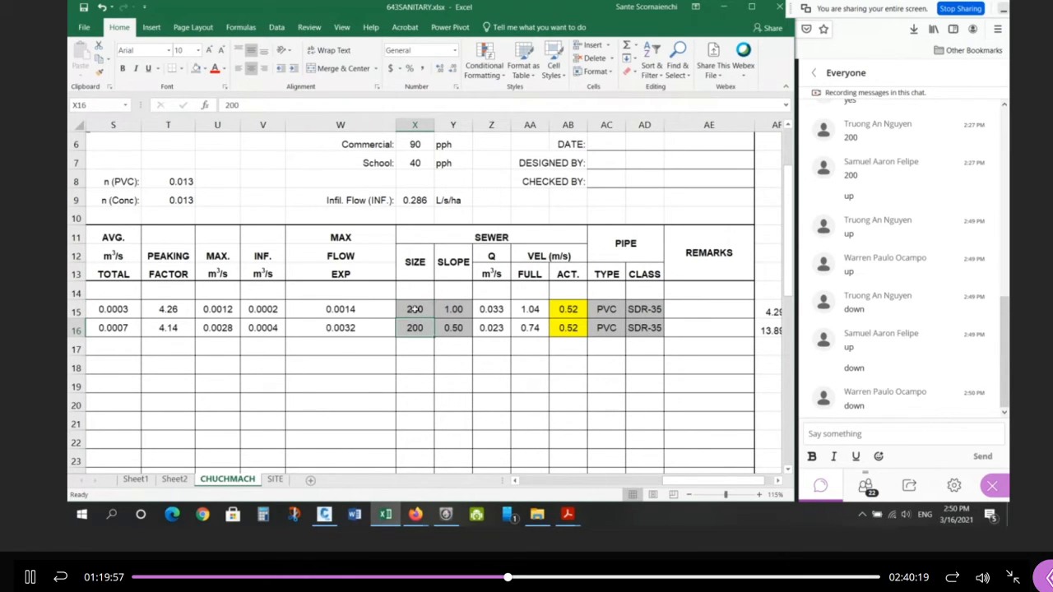
Test slopes of 2 and 3 in cell Y15, for pipe 56A–57A, and restore the slope to 1.
left_click(464, 307)
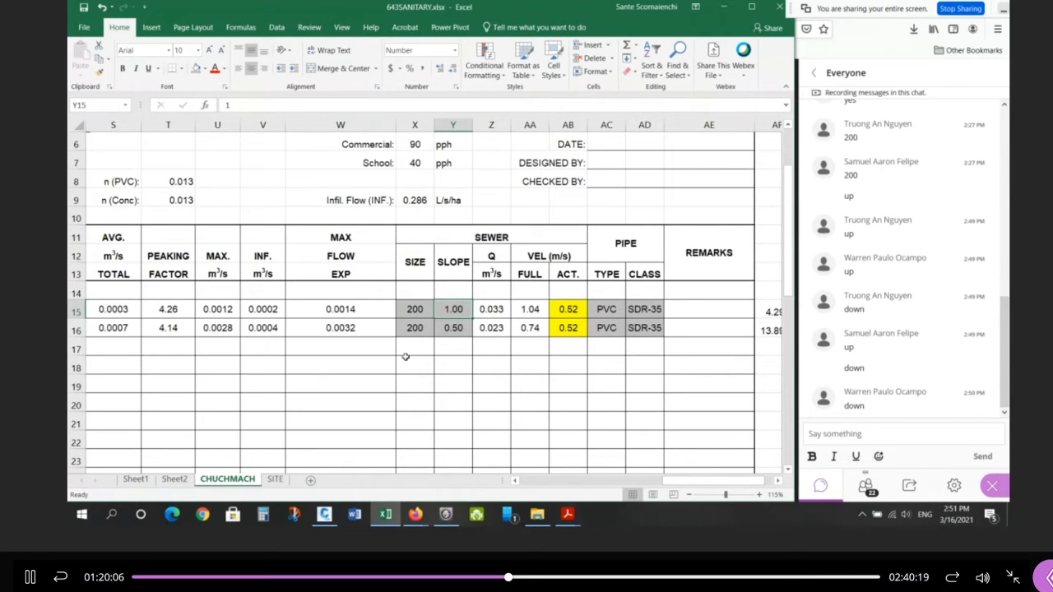
type("2")
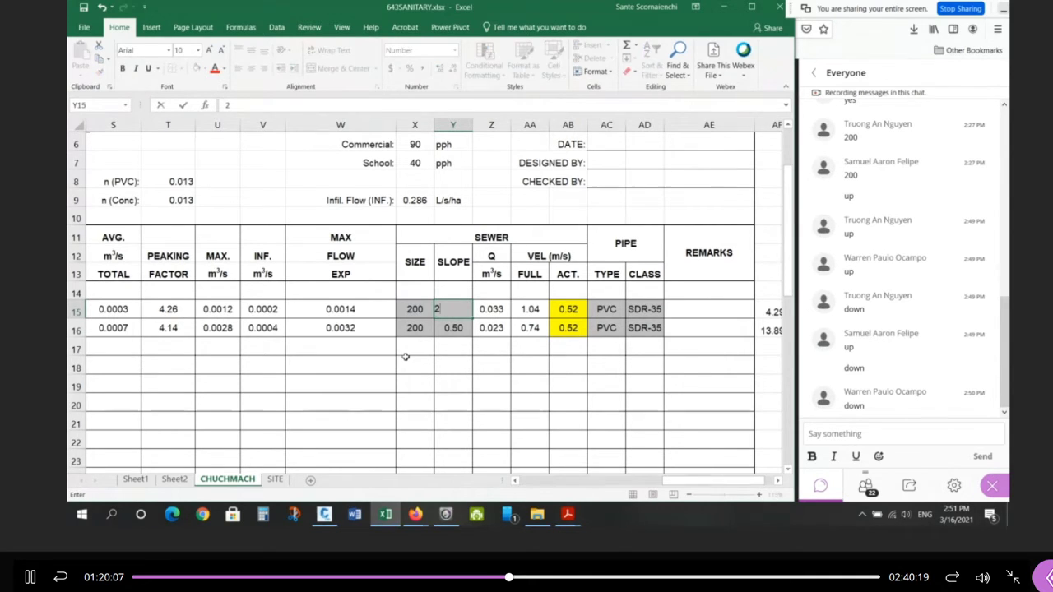
key("Return")
left_click(460, 298)
left_click(455, 309)
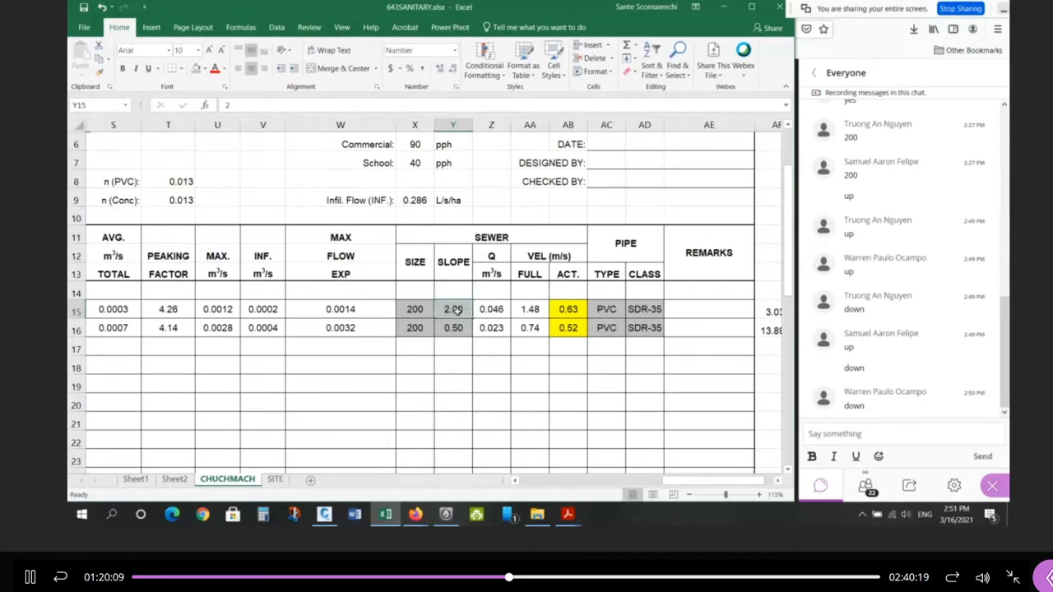
type("3")
key("Return")
left_click(455, 309)
type("1")
key("Return")
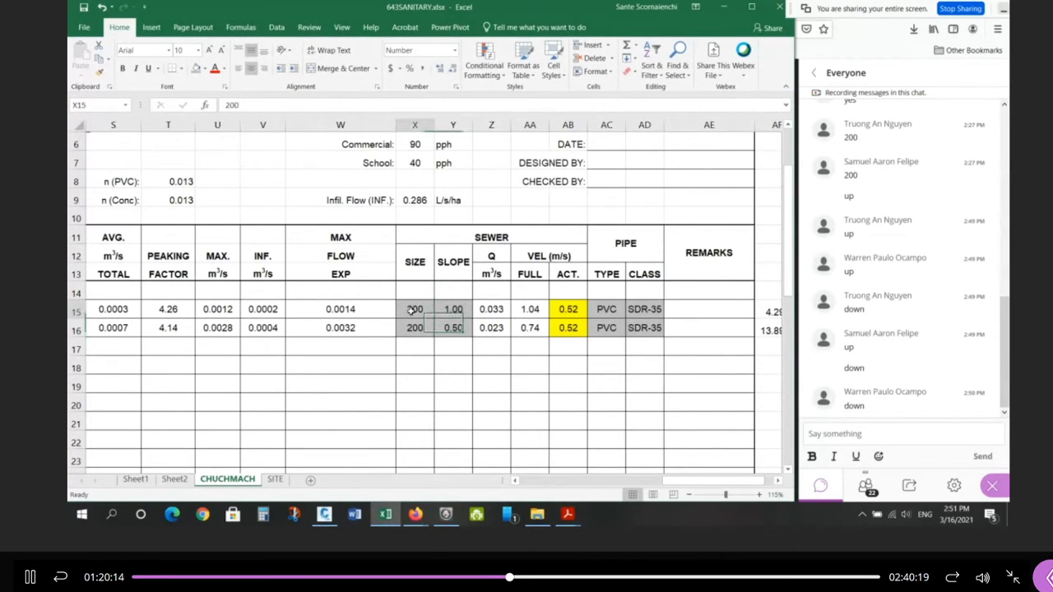
Inspect the flow and full-velocity formulas in Z15 and AA15, and test sewer sizes 300 and 450 in cell X15.
left_click(488, 306)
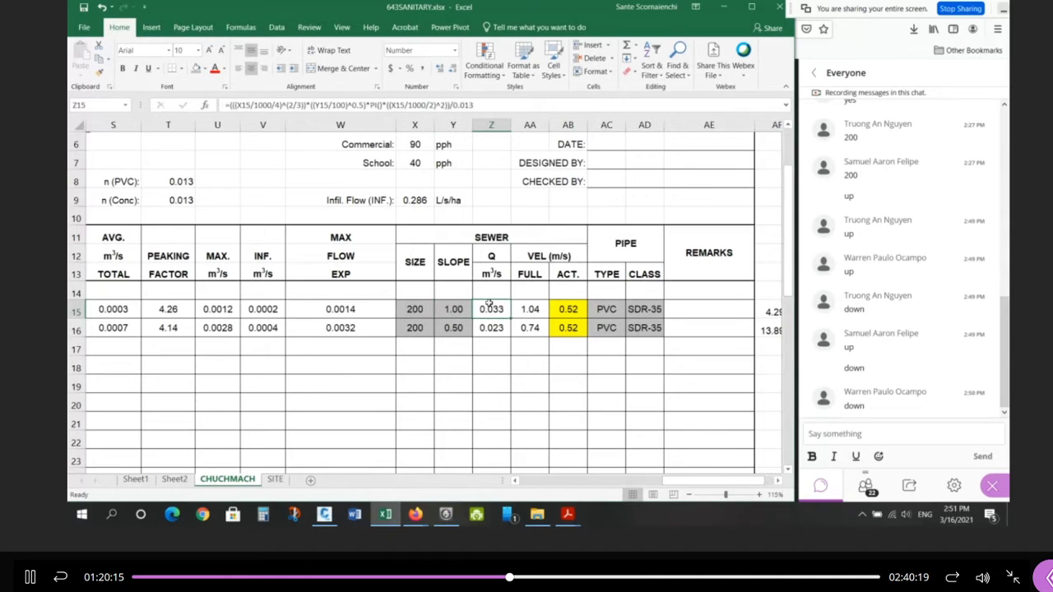
left_click(527, 310)
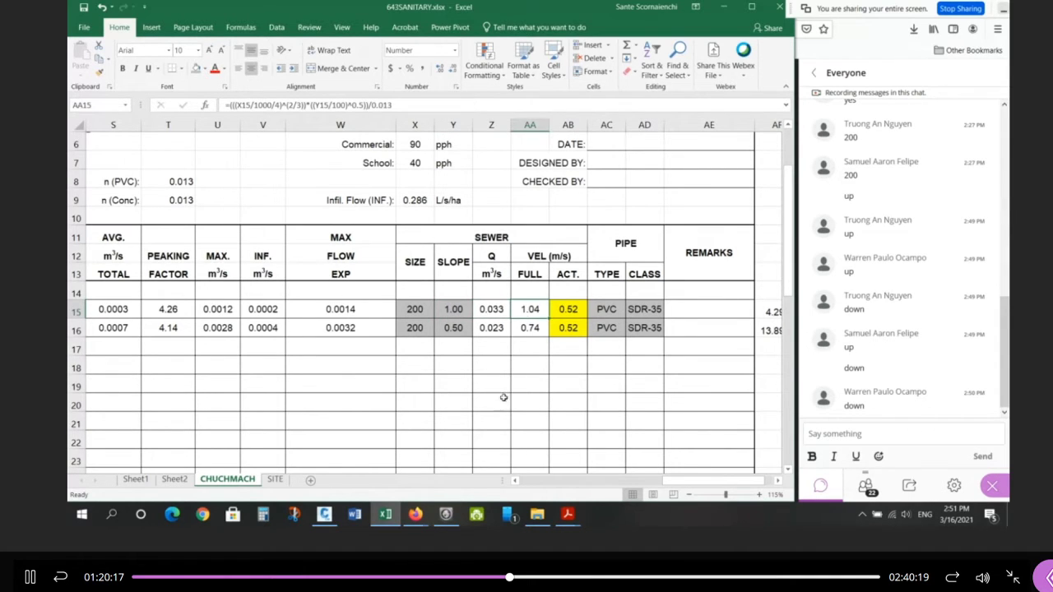
left_click(417, 308)
type("300")
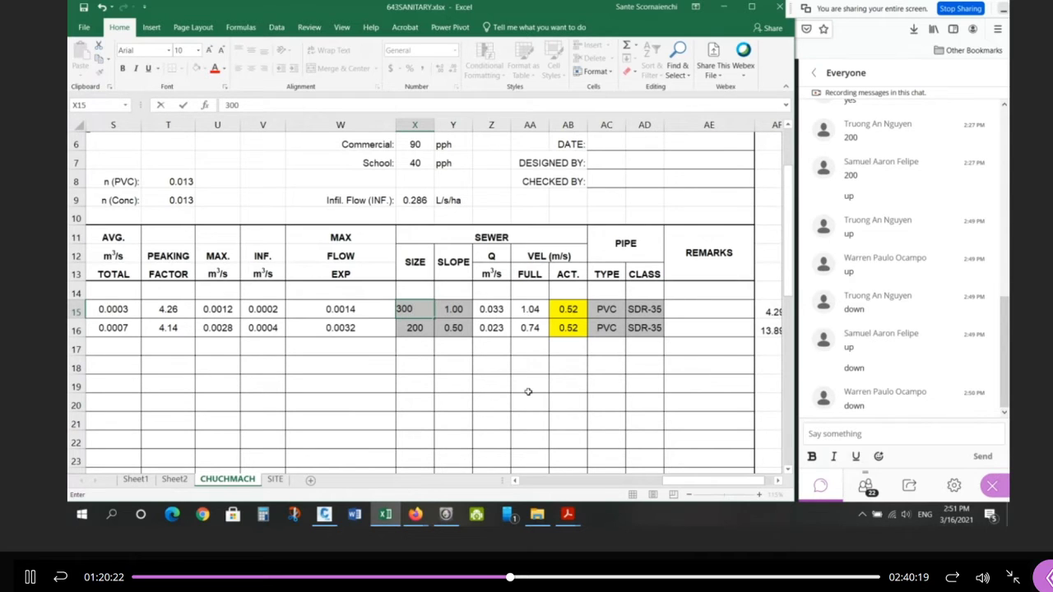
key("Return")
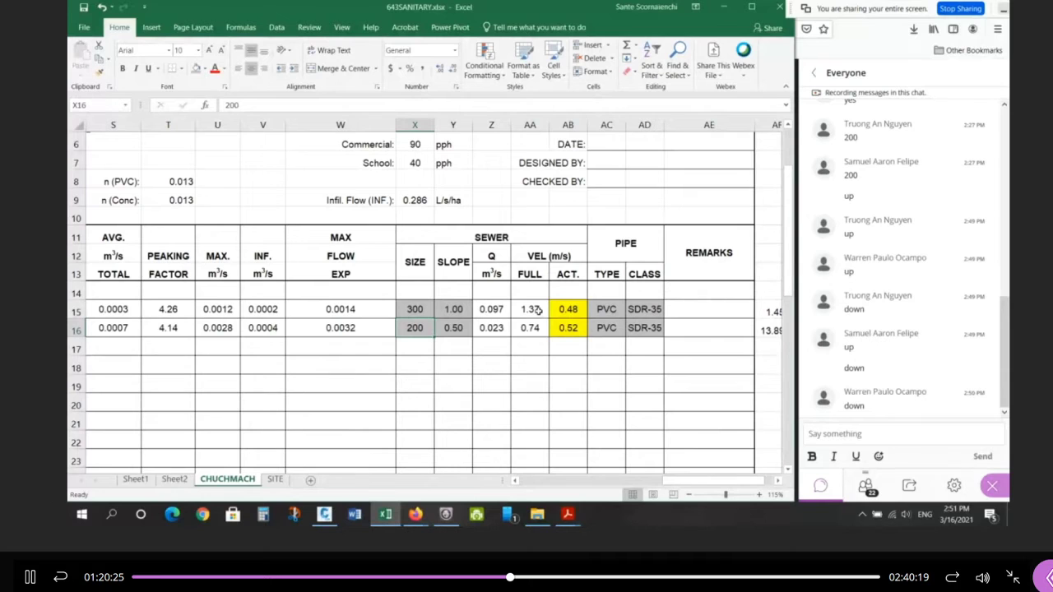
left_click(403, 311)
type("450")
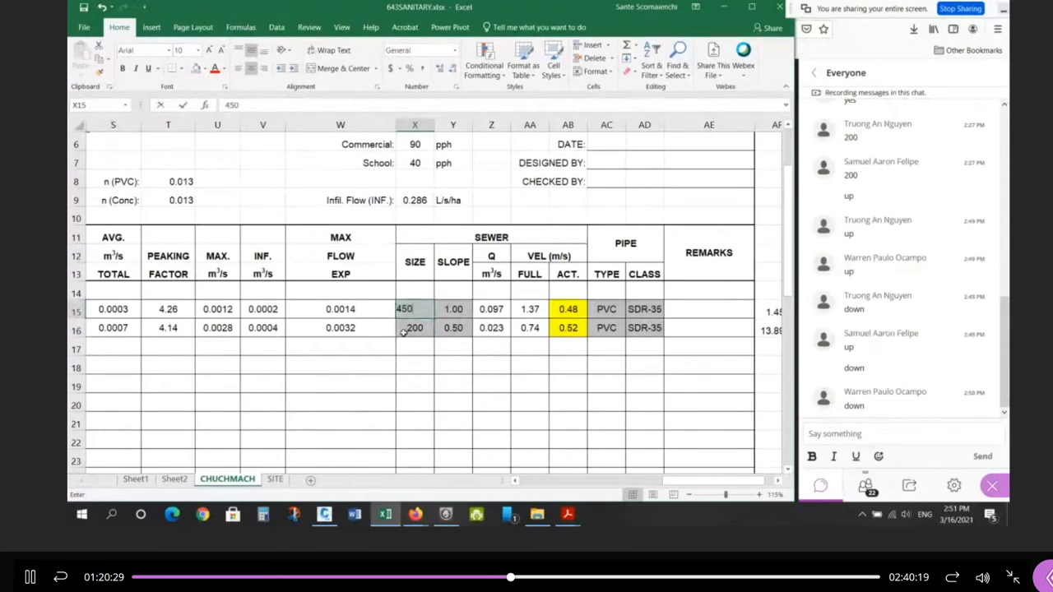
key("Return")
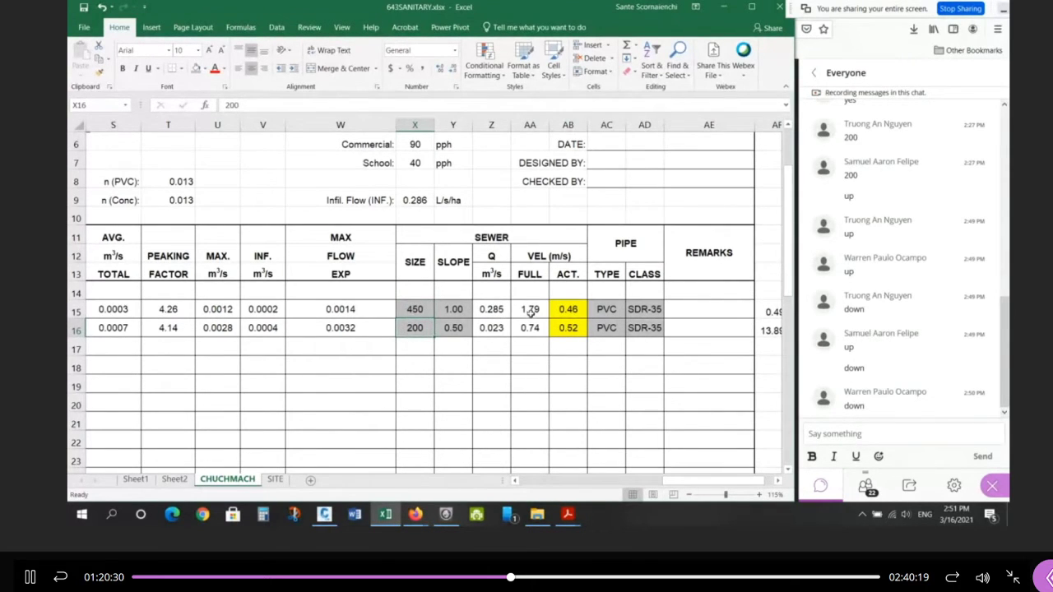
Reduce the sewer size in cell X15 to 300 and further down to 200.
left_click(422, 309)
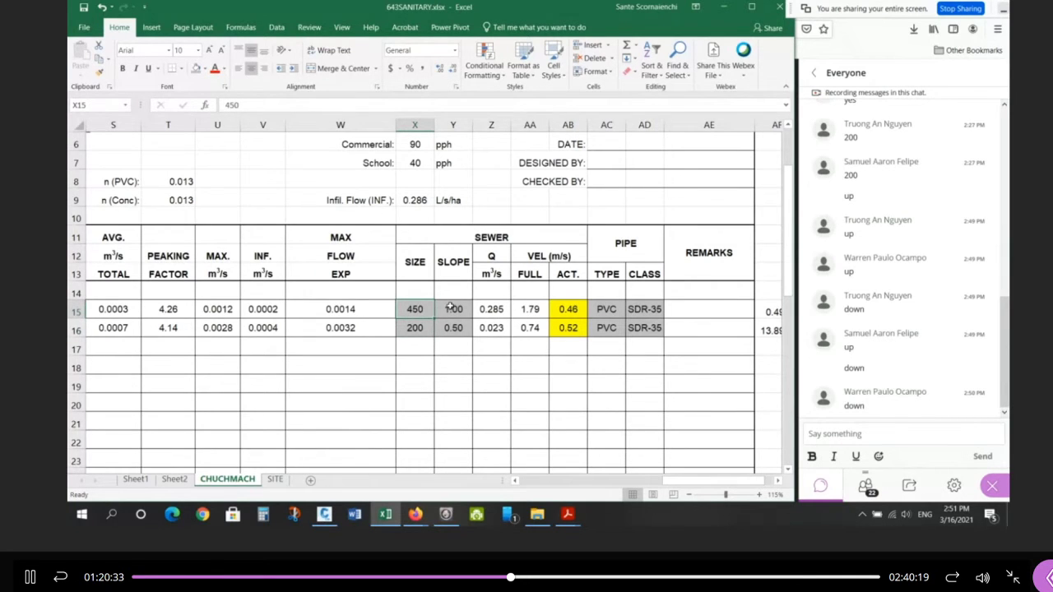
type("3")
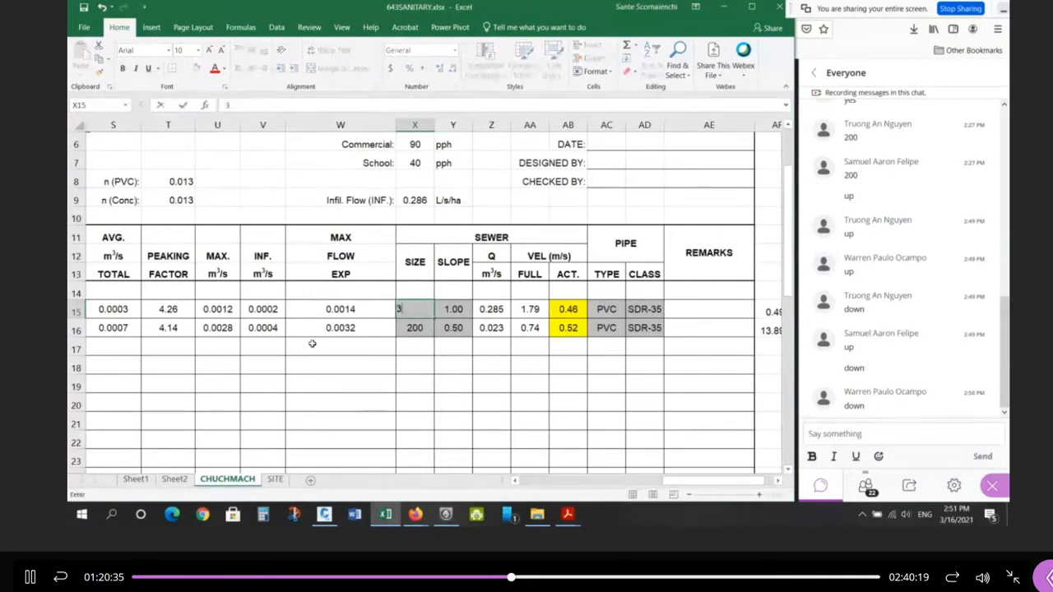
type("00")
key("Return")
left_click(417, 311)
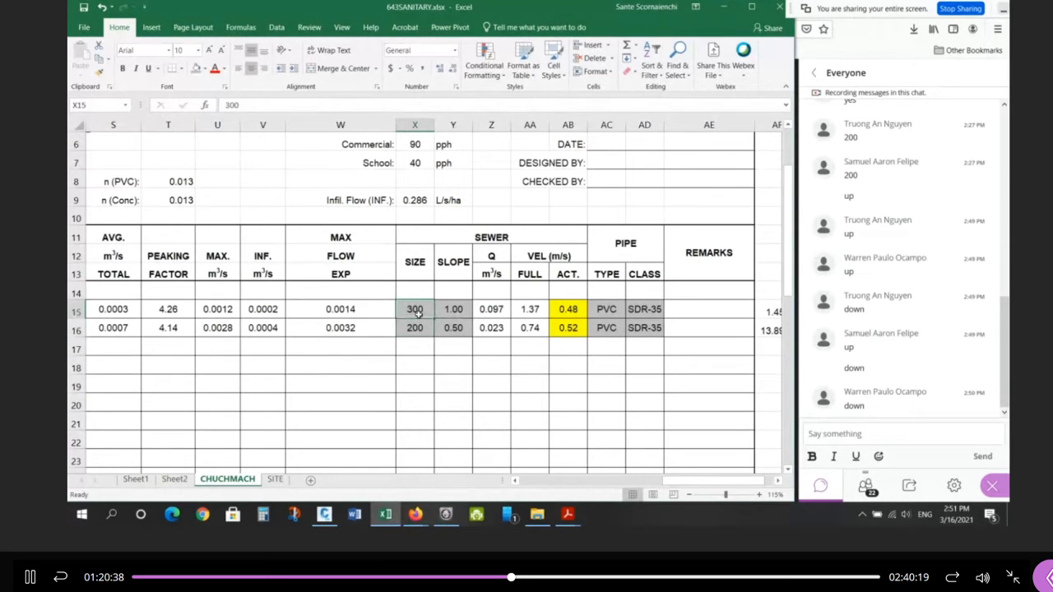
type("200")
key("Return")
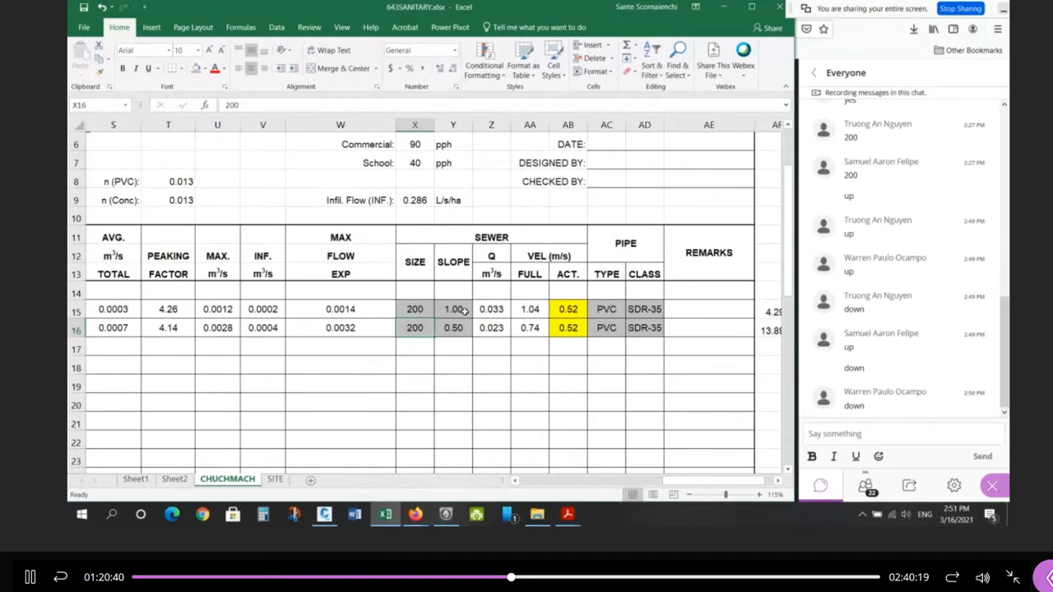
Test a slope of 2 in cell Y15 with the 200 pipe and set the slope back to 1.
left_click(465, 311)
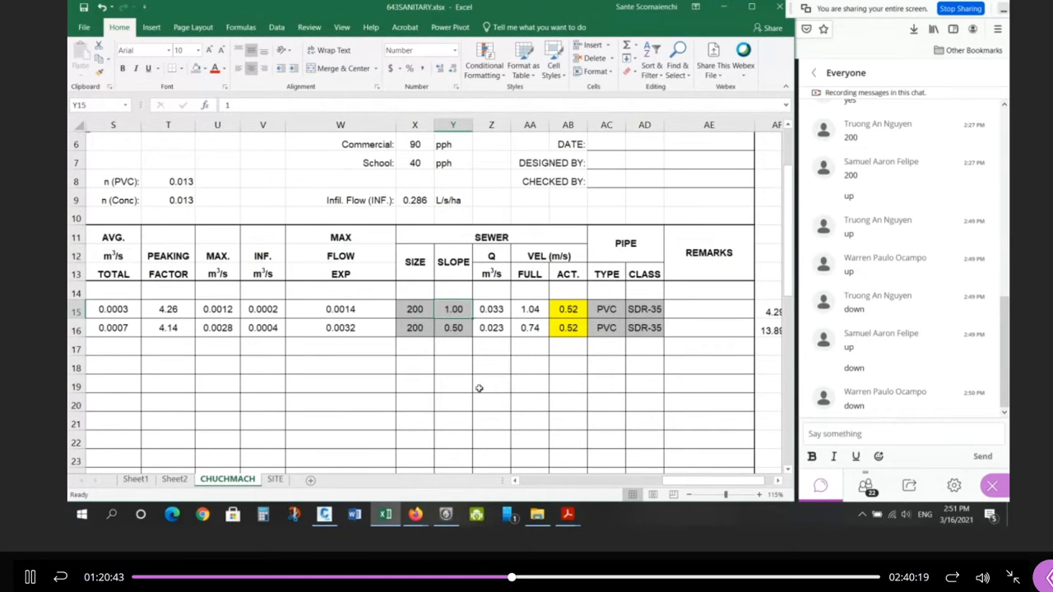
type(".")
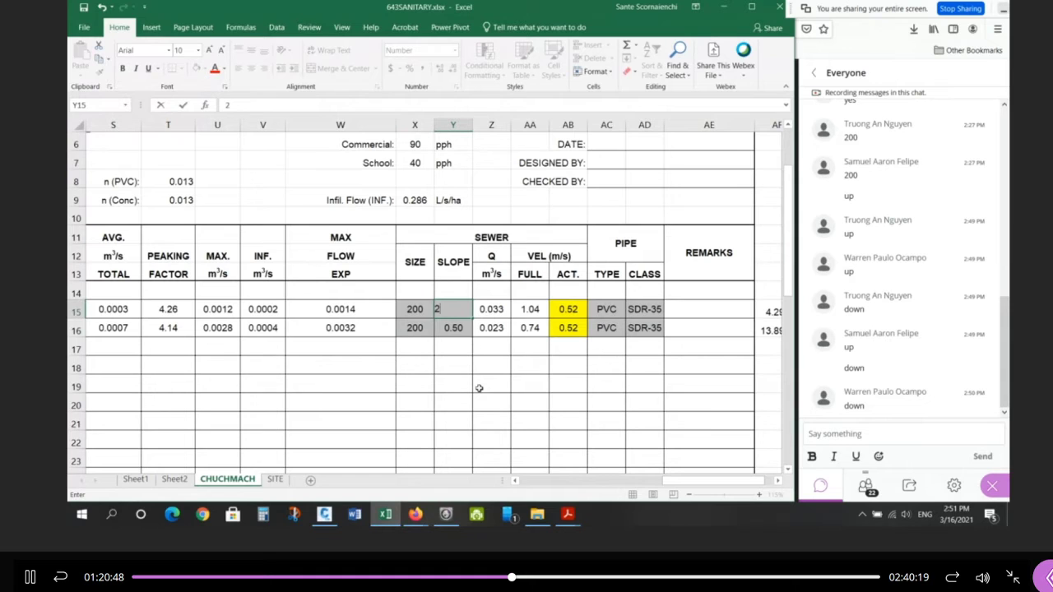
key("Return")
left_click(441, 307)
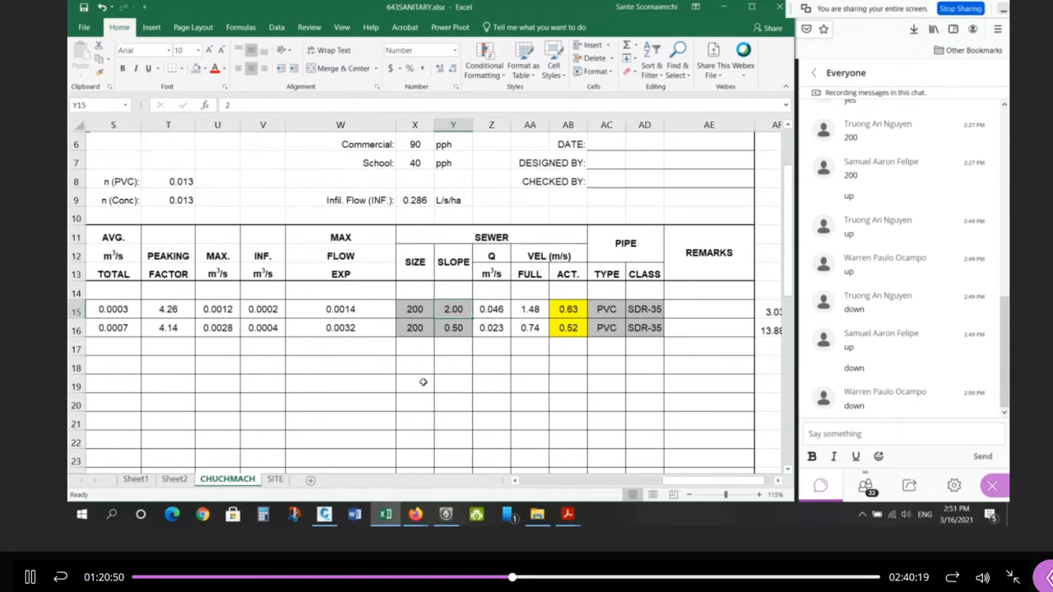
type("1")
key("Return")
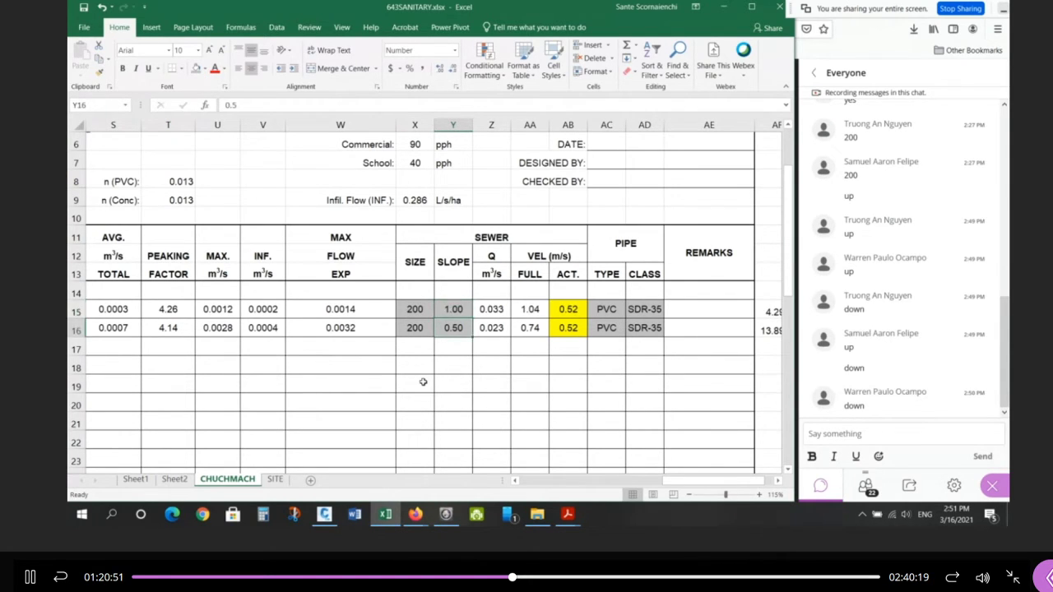
Test a sewer size of 300 in cell X15 at slope 1 and set the size back to 200.
left_click(417, 313)
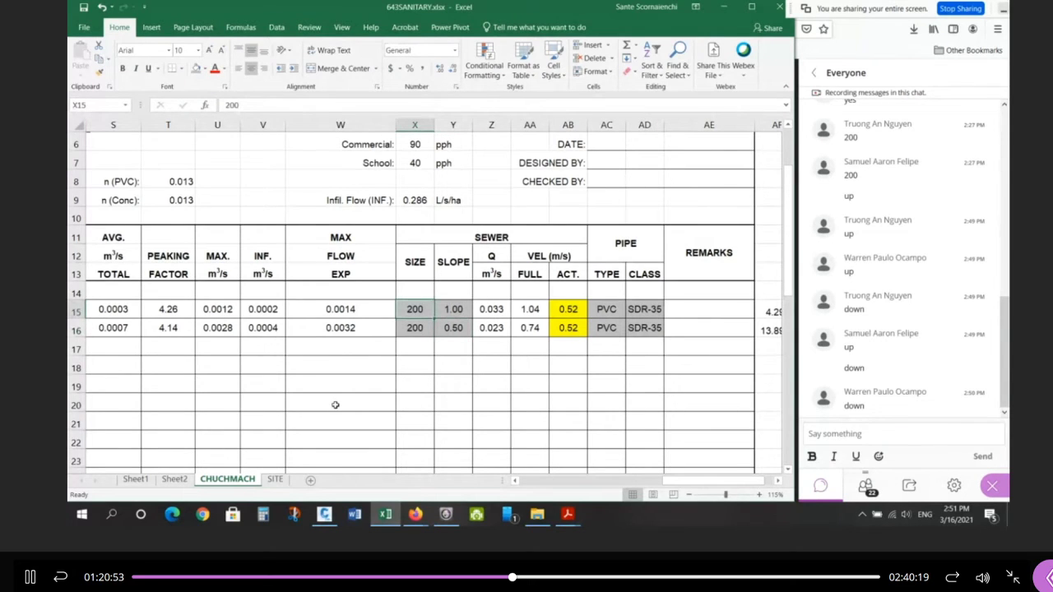
type("300")
key("Return")
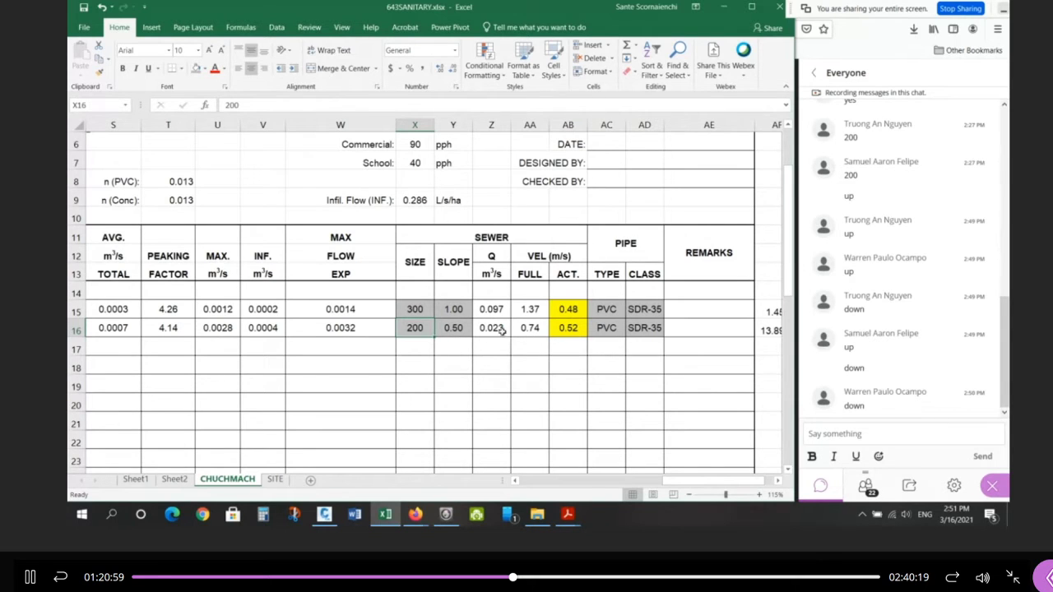
key("Up")
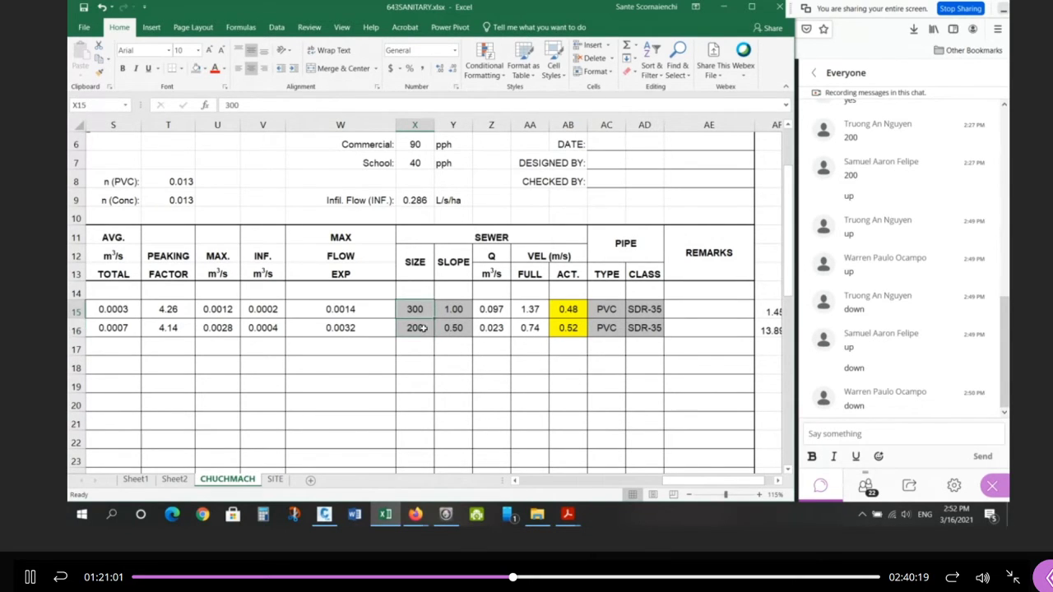
type("20")
key("Return")
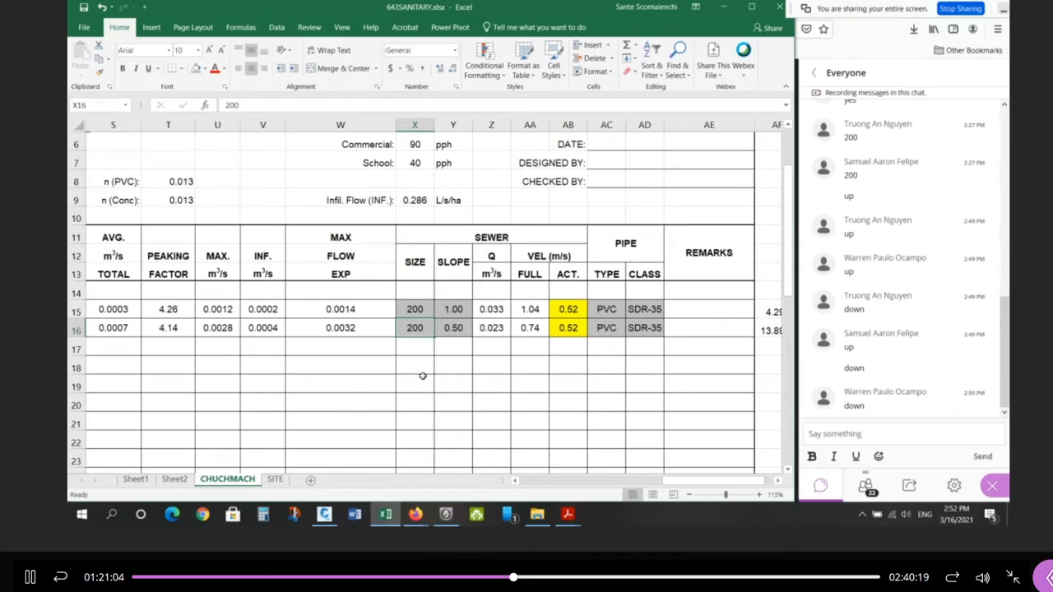
Inspect the full-velocity and flow formulas in AA15 and Z15, and set the sewer size in cell X15 to 300.
left_click(519, 309)
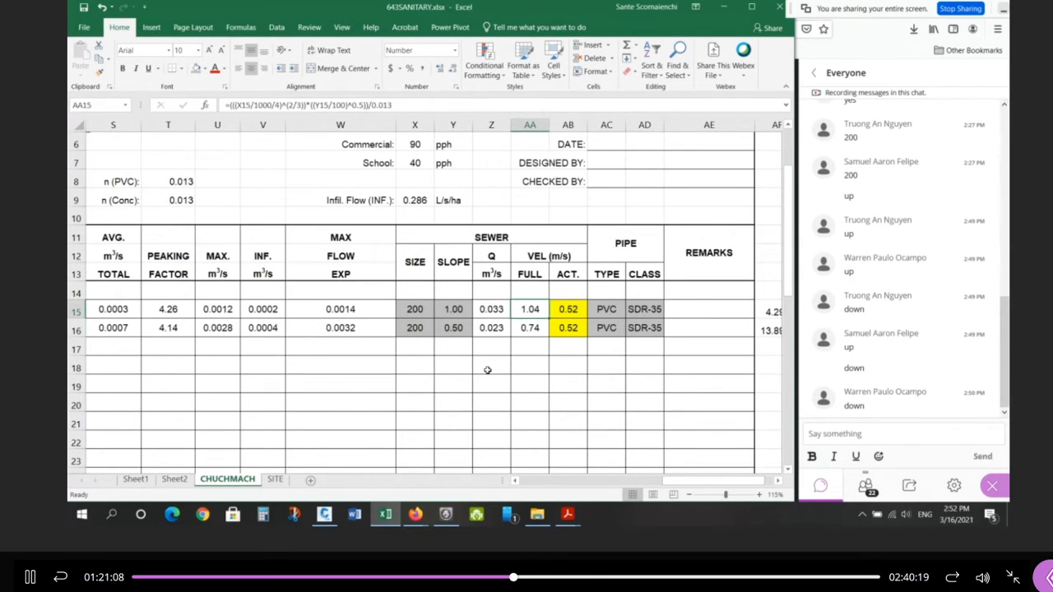
left_click(498, 310)
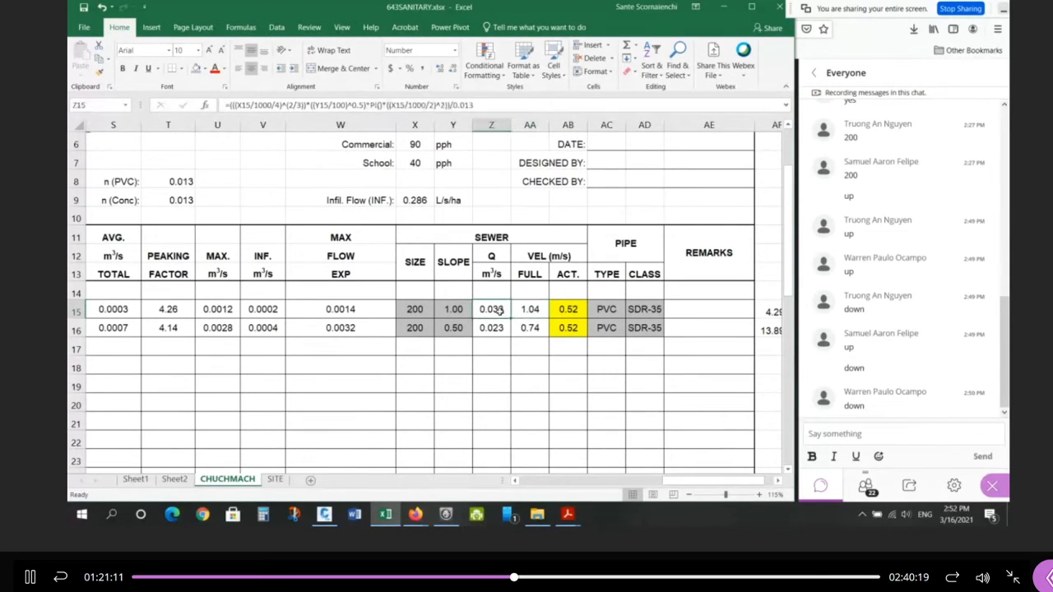
left_click(410, 307)
type("30")
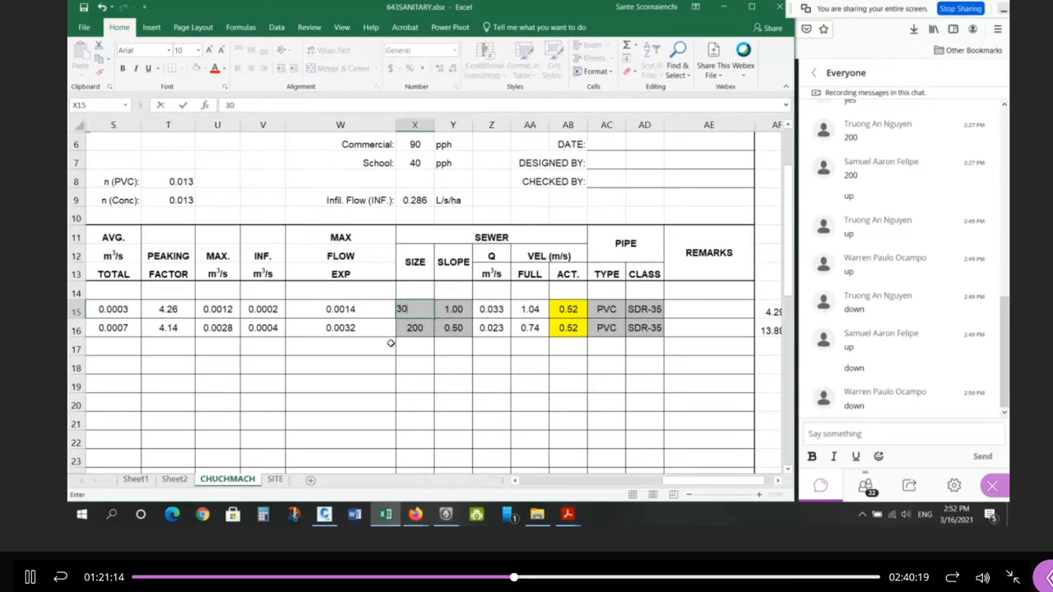
type("0")
key("Return")
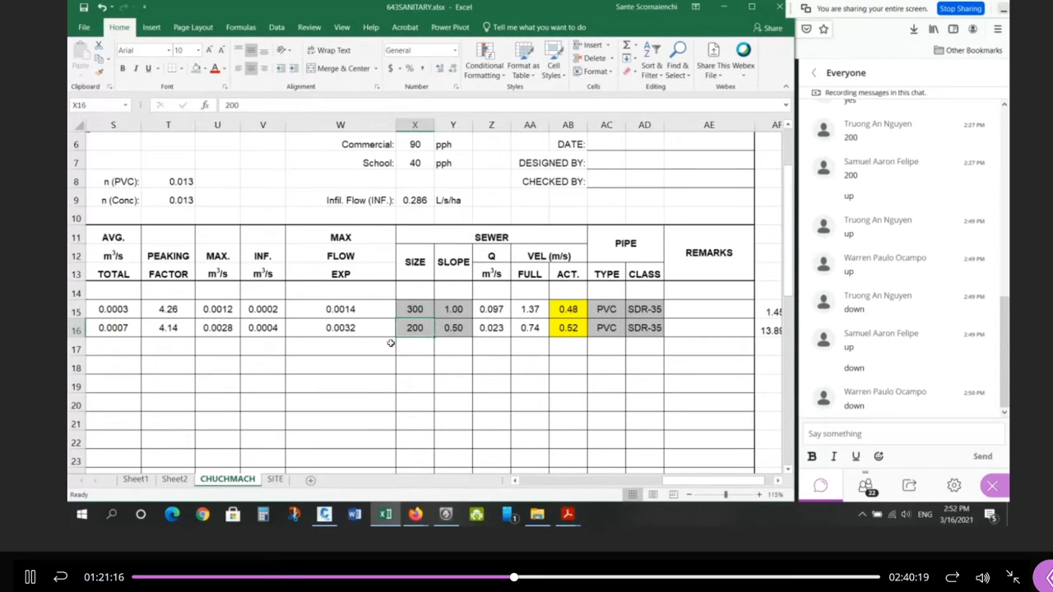
Set the sewer size in cell X15 to 350 and inspect the actual-velocity formula in AB15.
key("Up")
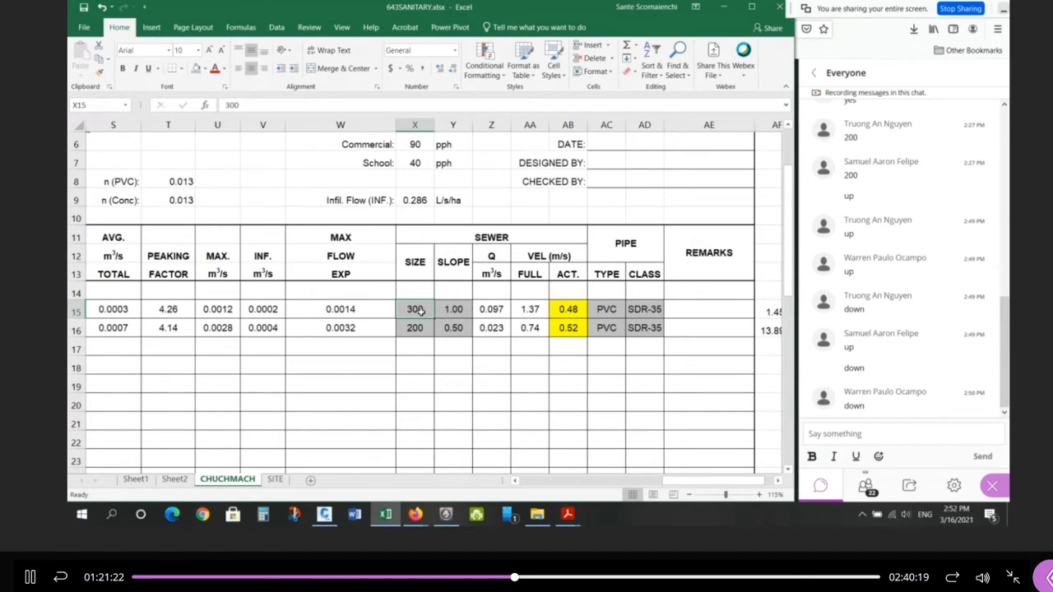
type("350")
key("Return")
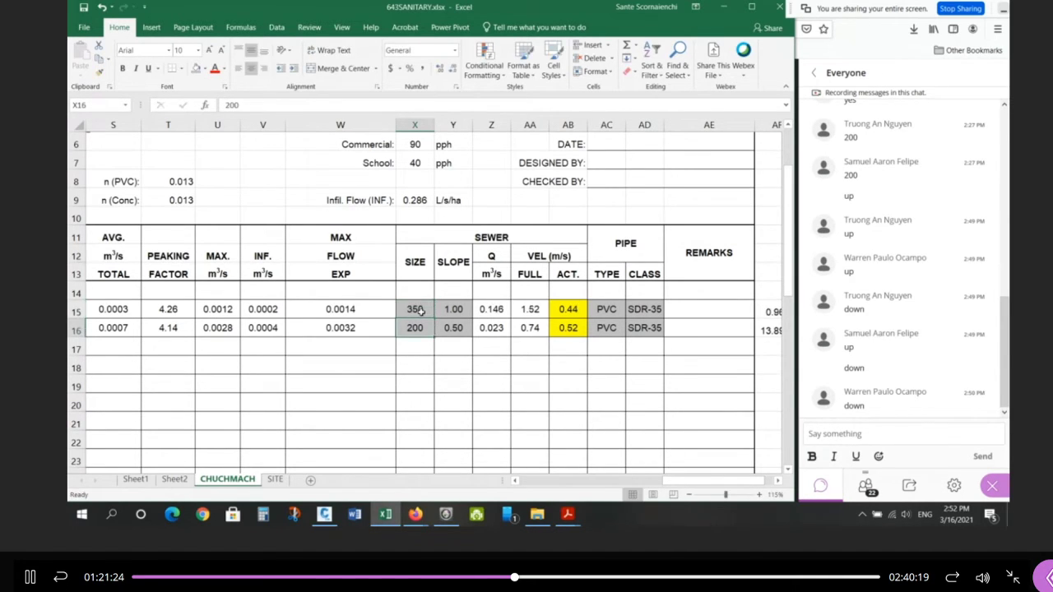
left_click(561, 309)
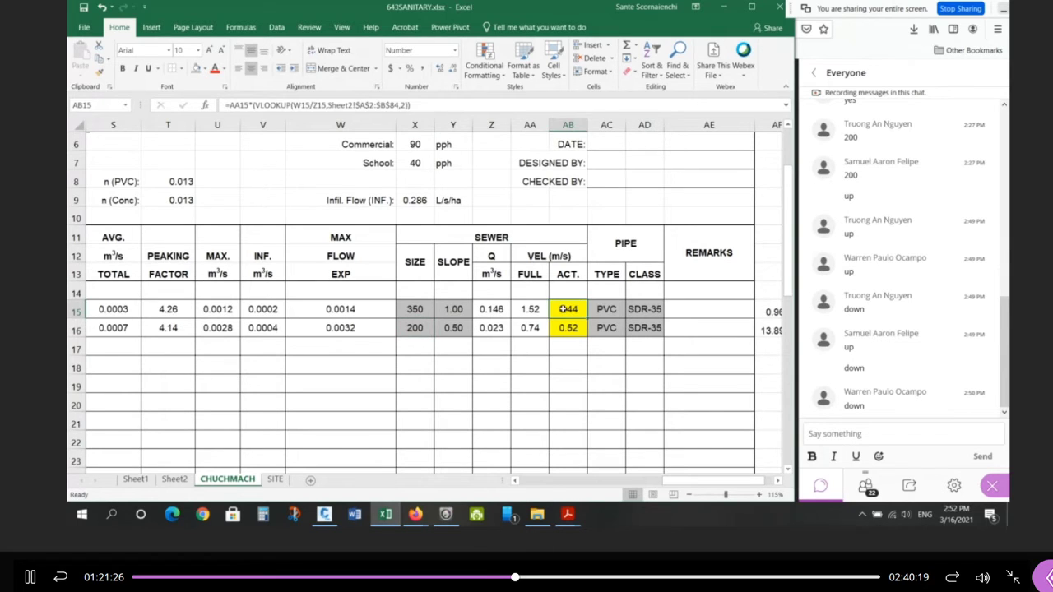
Compare the actual velocity in AB15 for sewer sizes 200 and 300, leaving cell X15 at 300.
left_click(411, 310)
type("200")
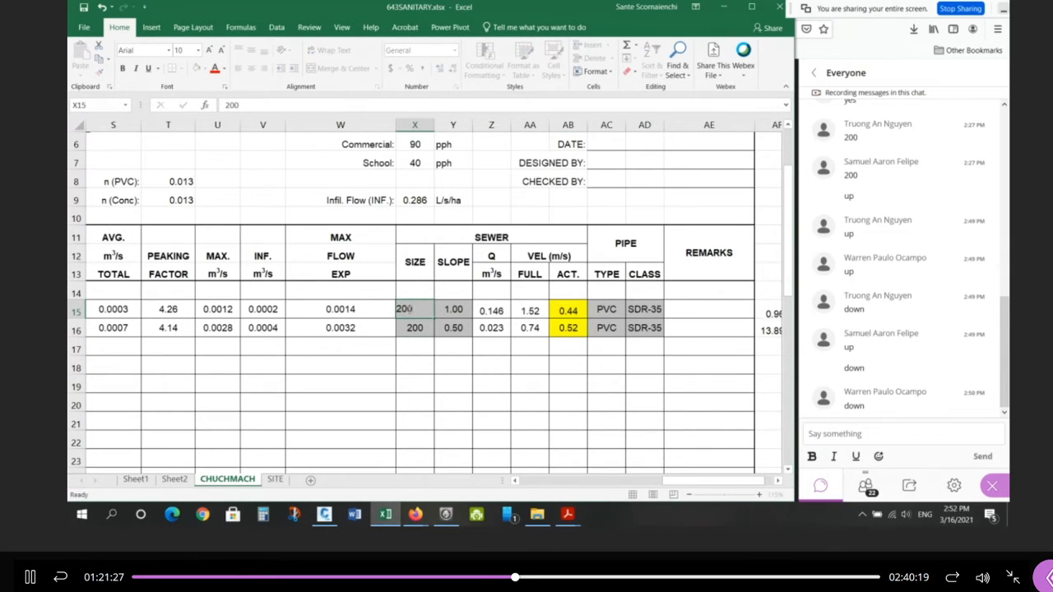
key("Return")
left_click(565, 311)
left_click(406, 313)
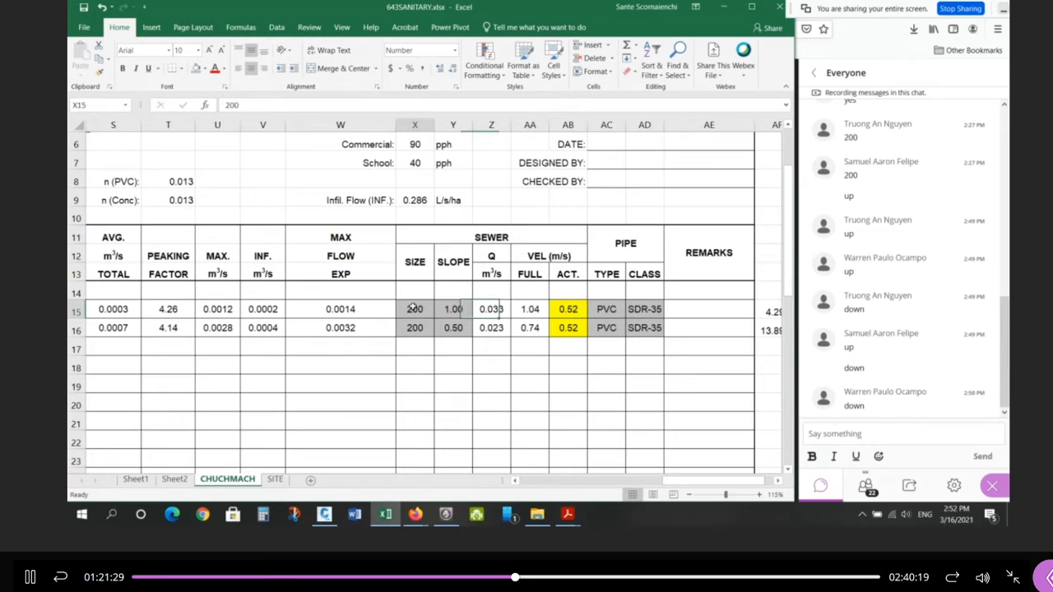
type("300")
key("Return")
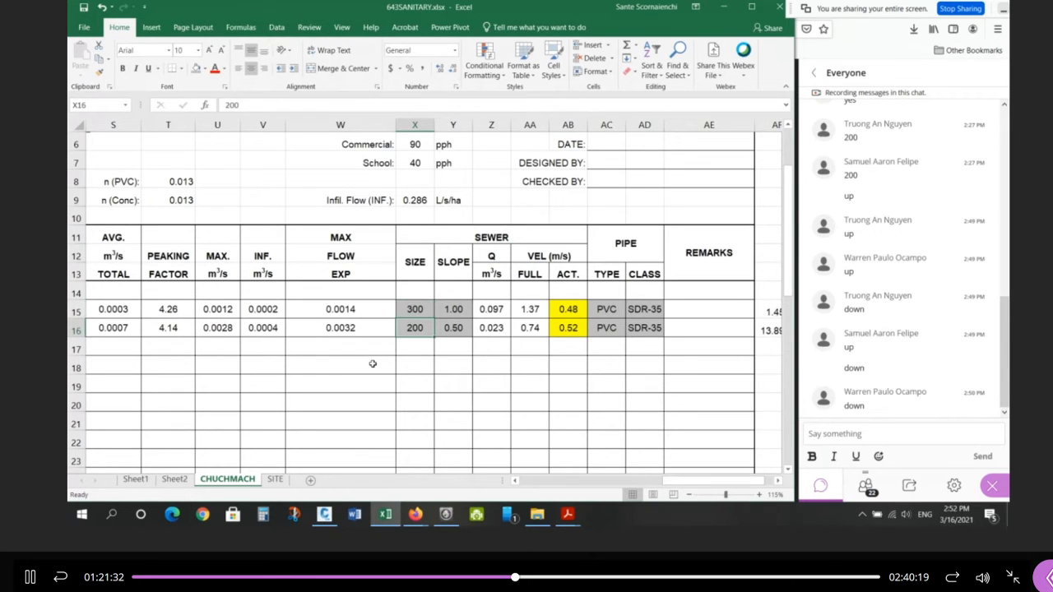
Test a sewer size of 450 in cell X15 and set the size back to 200.
left_click(561, 306)
left_click(421, 310)
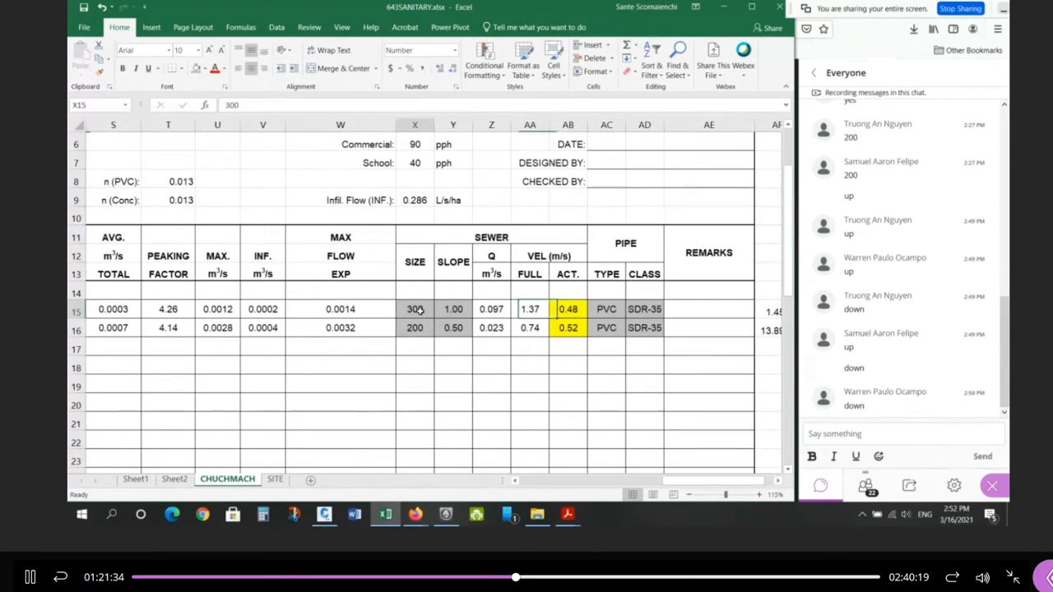
type("450")
key("Return")
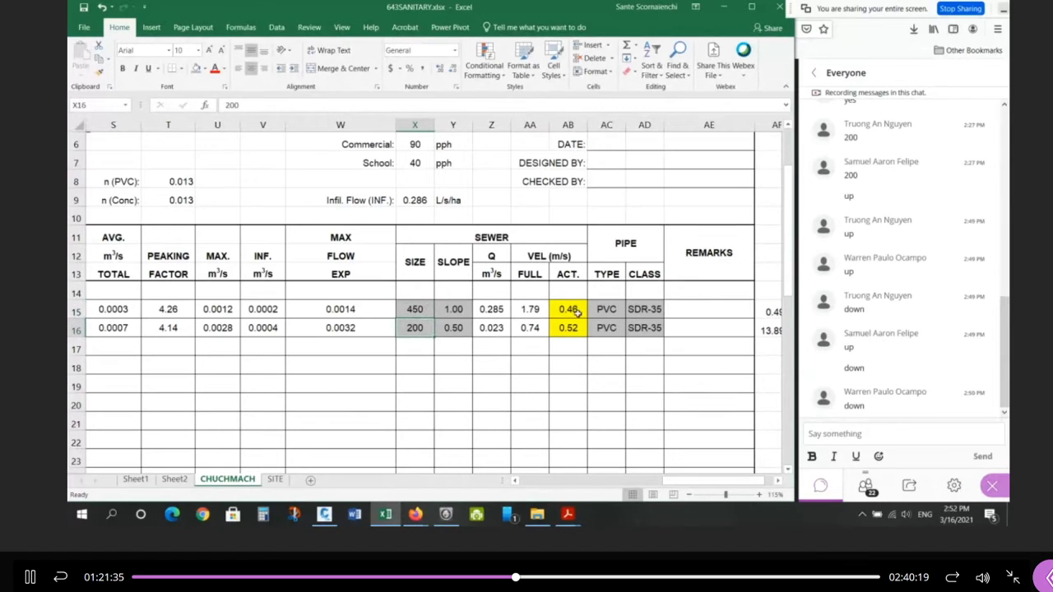
left_click(415, 308)
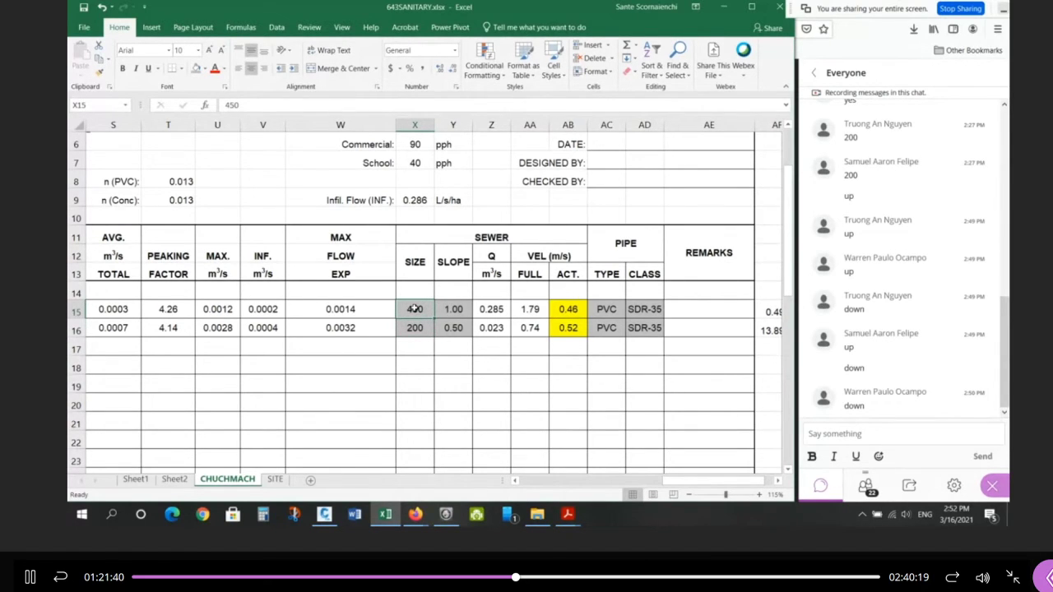
type("200")
key("Return")
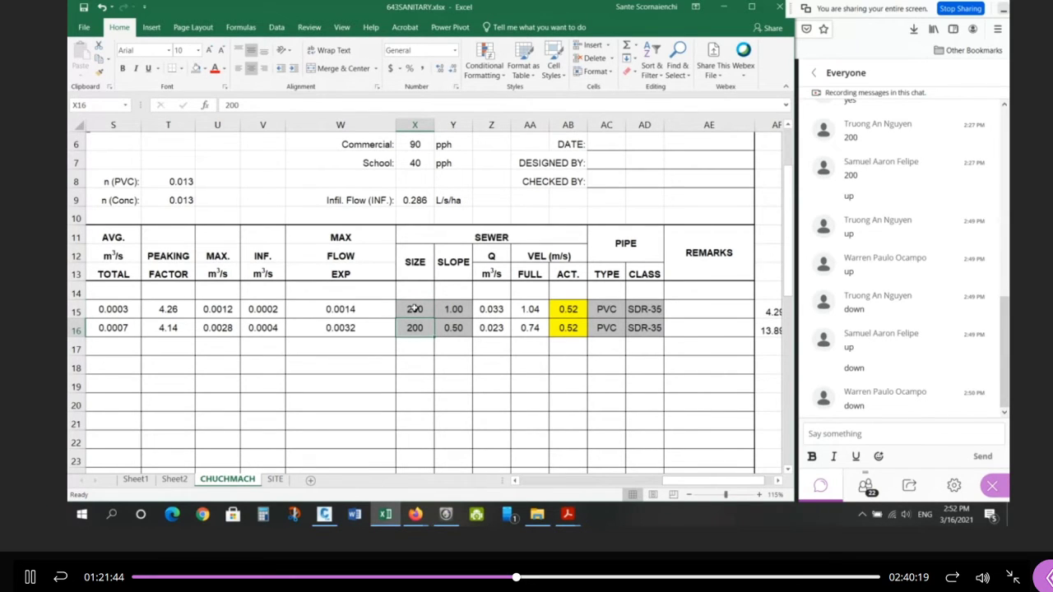
Set the sewer size in cell X15 to 150, inspect the actual-velocity formula in AB15, and return the size to 200.
left_click_drag(415, 309, 415, 327)
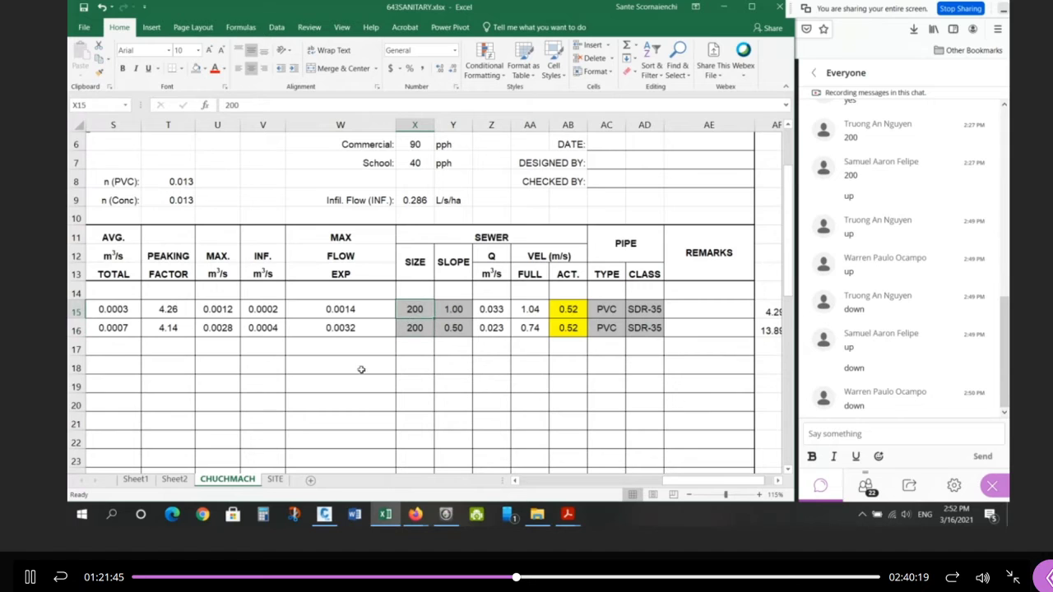
type("150")
key("Return")
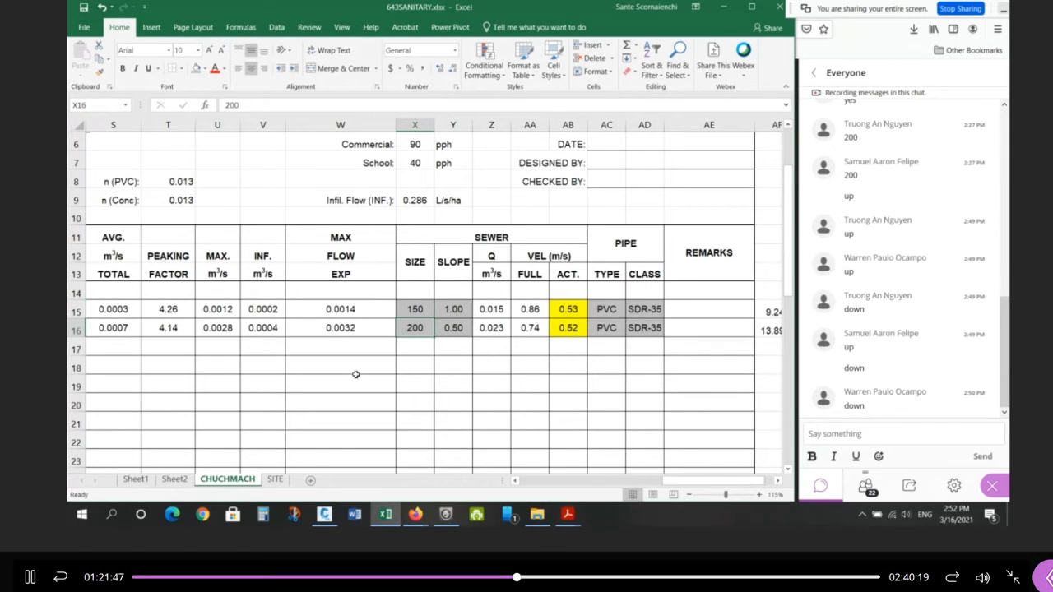
left_click(576, 306)
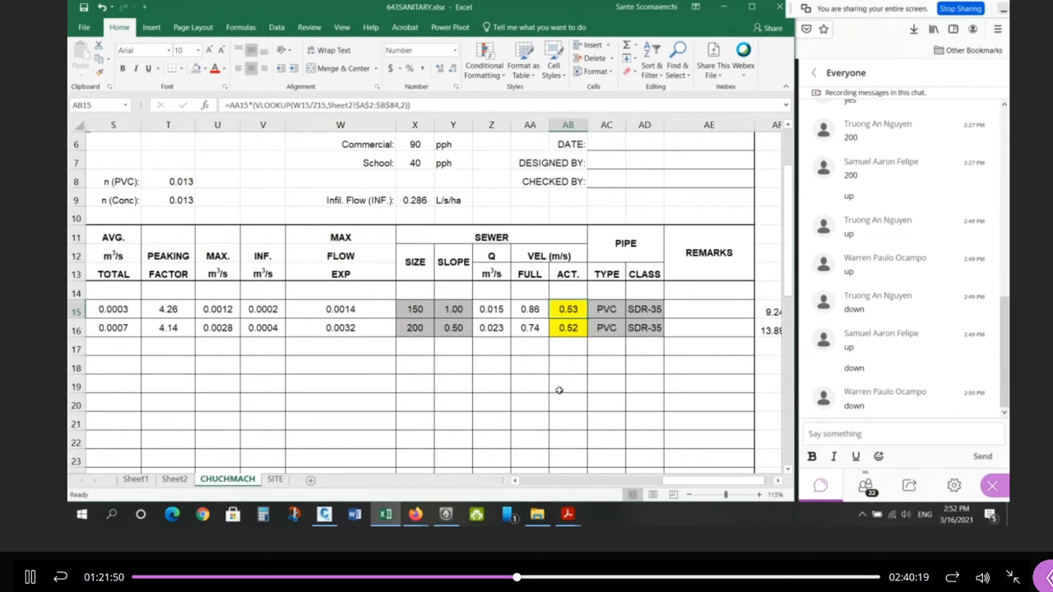
left_click(762, 304)
left_click(420, 310)
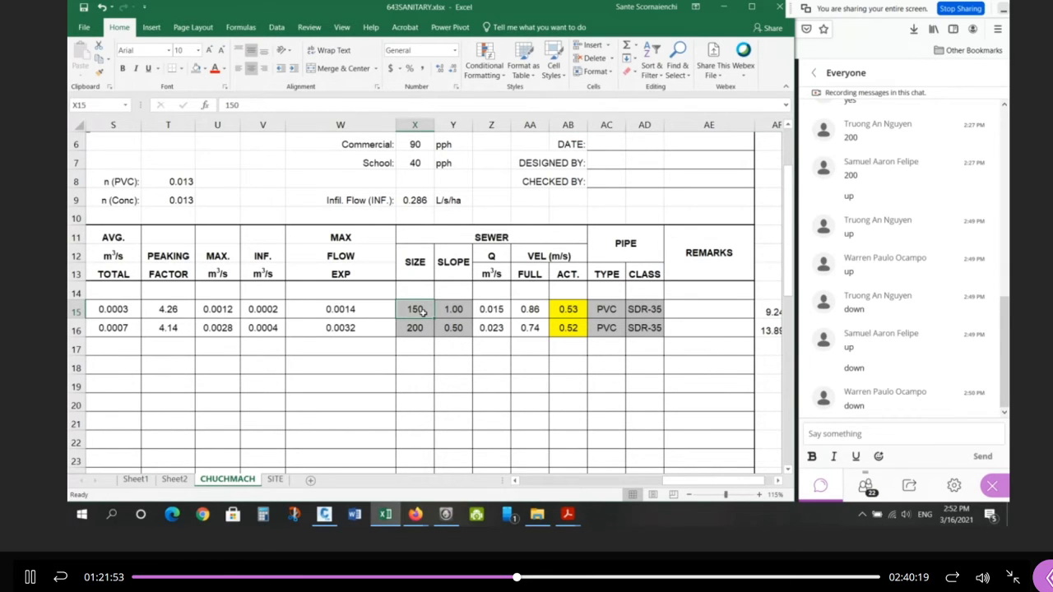
type("200")
key("Return")
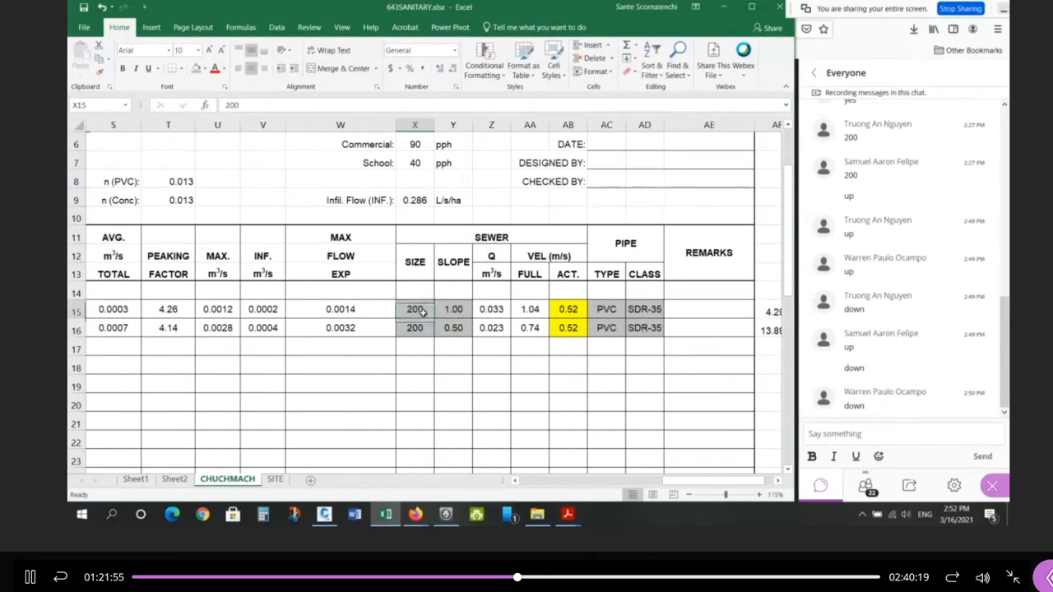
Compare the actual velocity in AB15 for sewer sizes 150 and 100, leaving cell X15 at 100.
left_click(423, 311)
type("15")
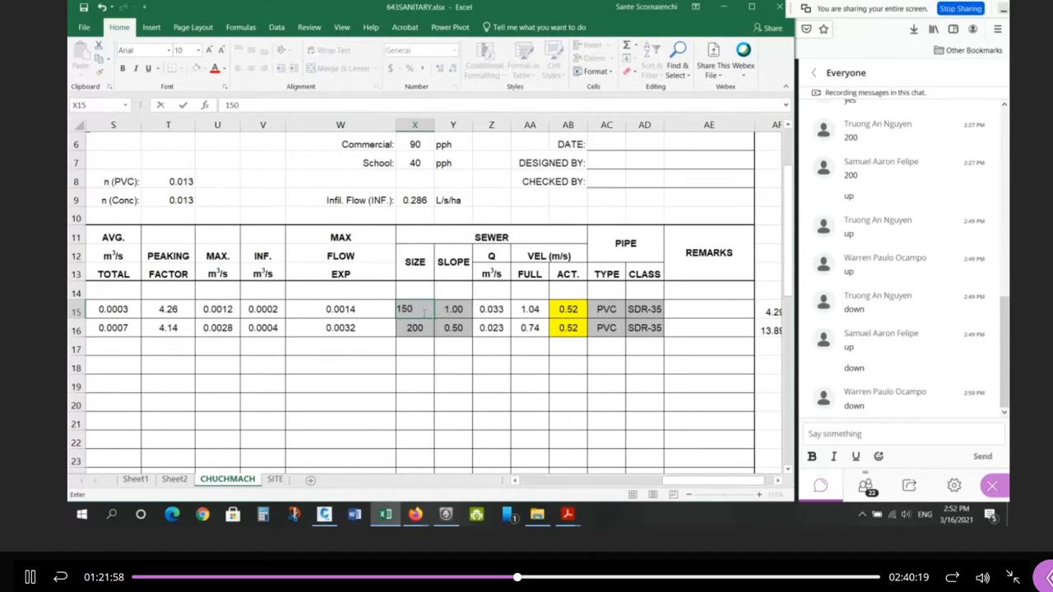
type("0")
left_click(560, 309)
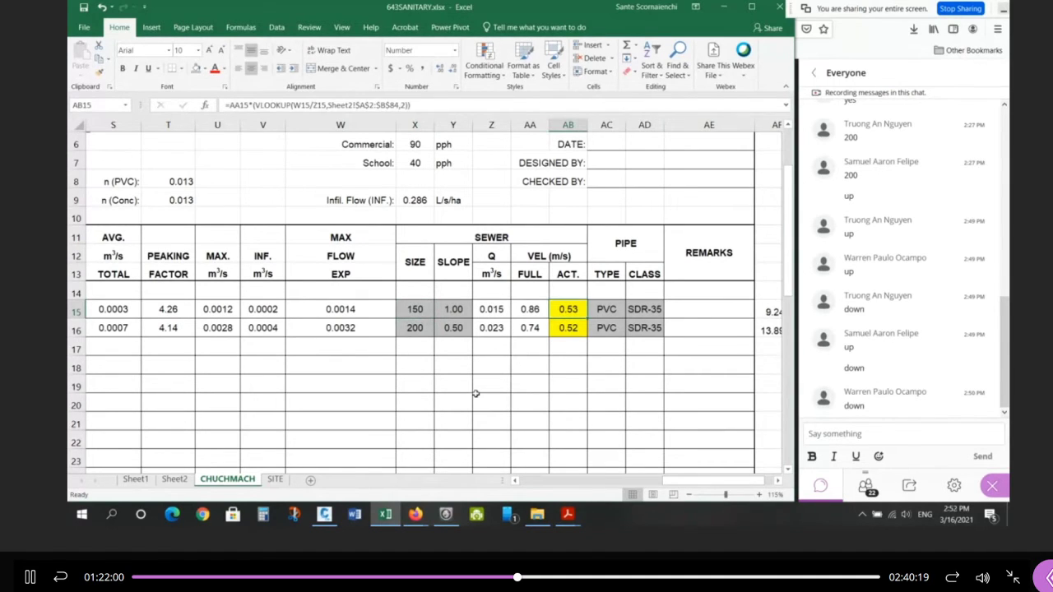
left_click(415, 311)
type("100")
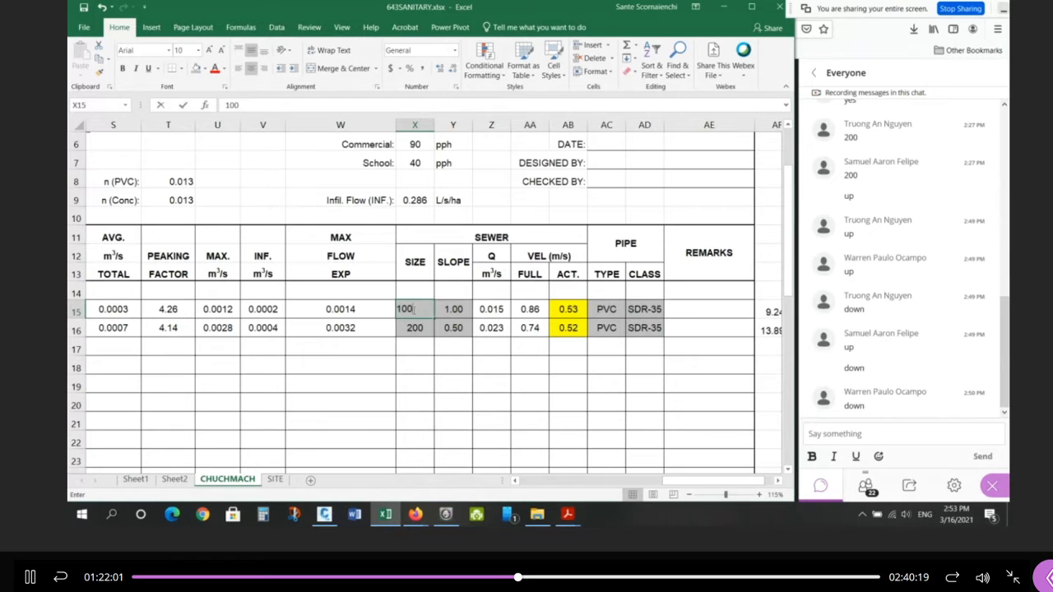
key("Return")
left_click(561, 311)
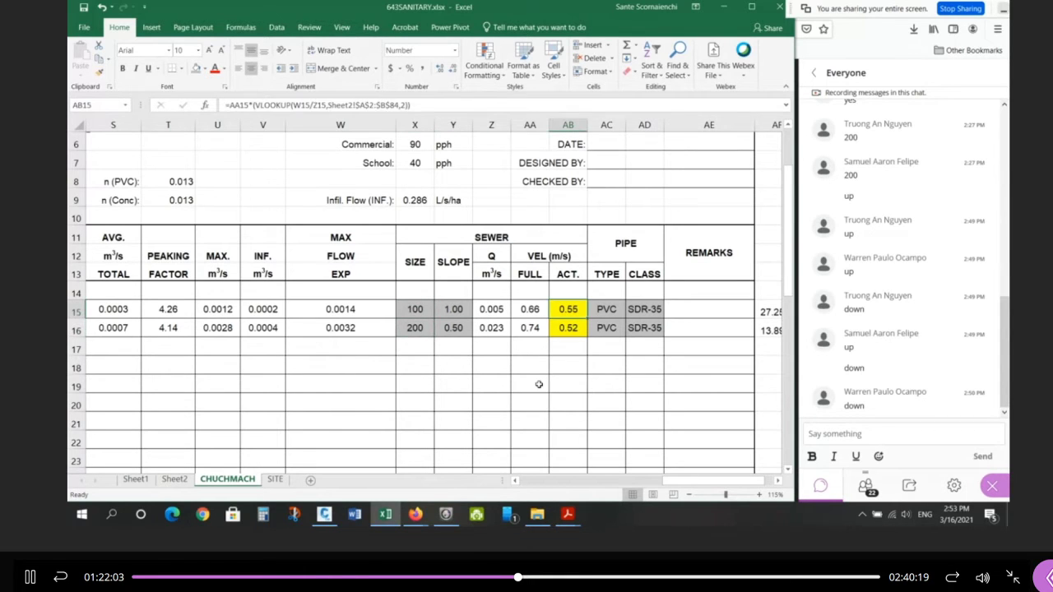
Set the sewer size in cell X15 to 150.
left_click(416, 310)
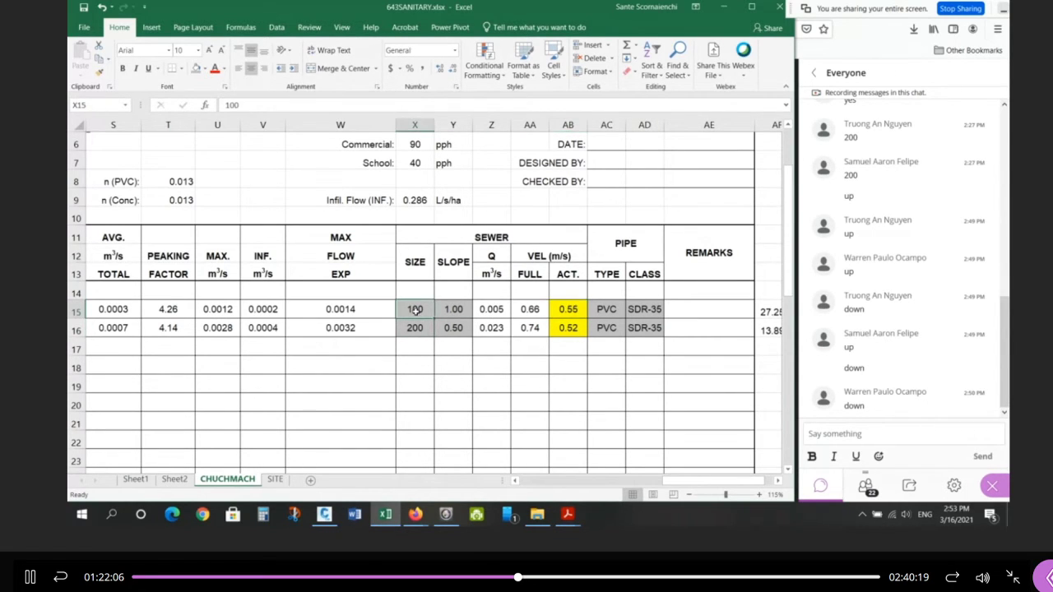
type("100")
key("BackSpace")
key("BackSpace")
type("50")
key("Return")
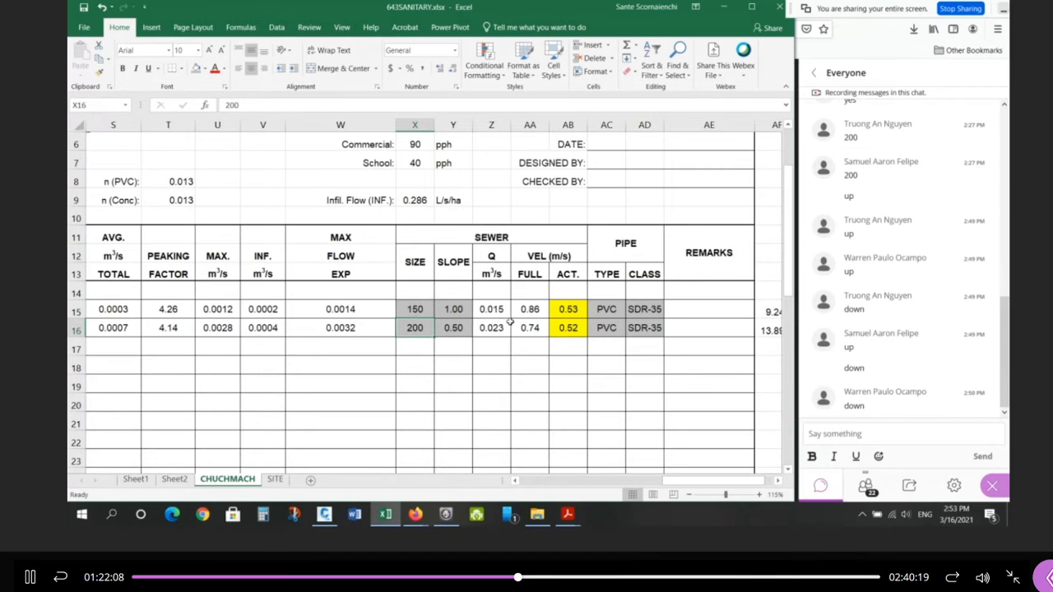
Enter 20 as the sewer size in cell X15 and correct it to 200.
left_click(415, 310)
type("20")
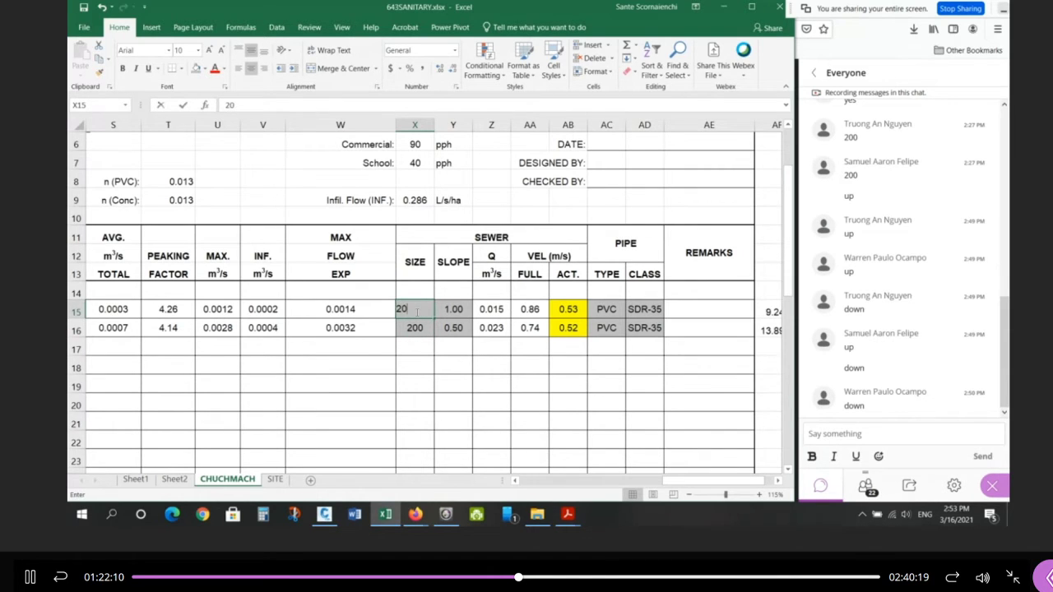
key("Return")
left_click(415, 310)
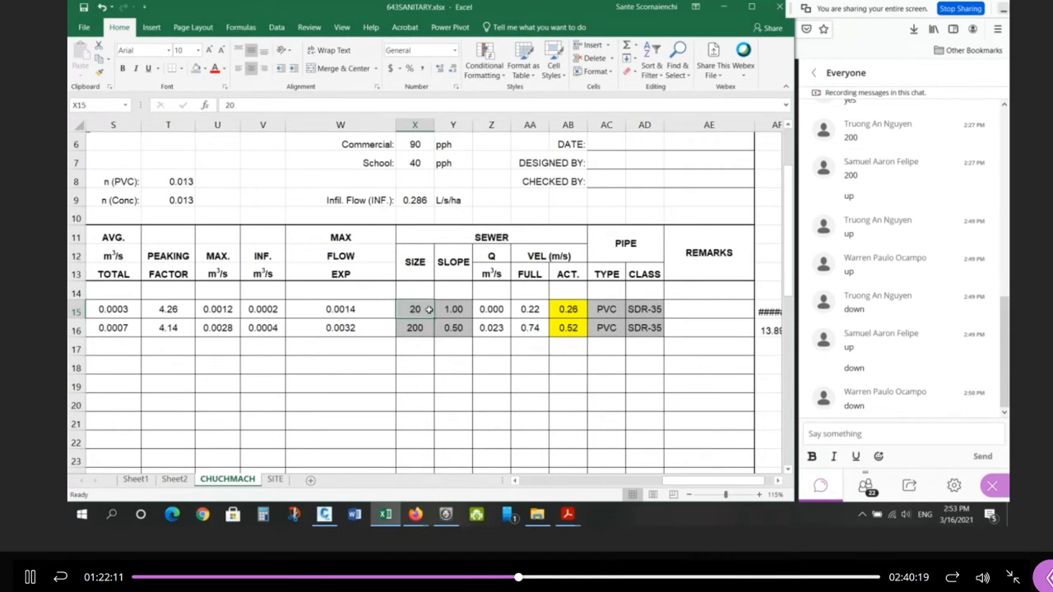
type("200")
key("Return")
Test a sewer size of 150 in cell X15 once more and restore the size to 200.
left_click(416, 311)
type("150")
key("Return")
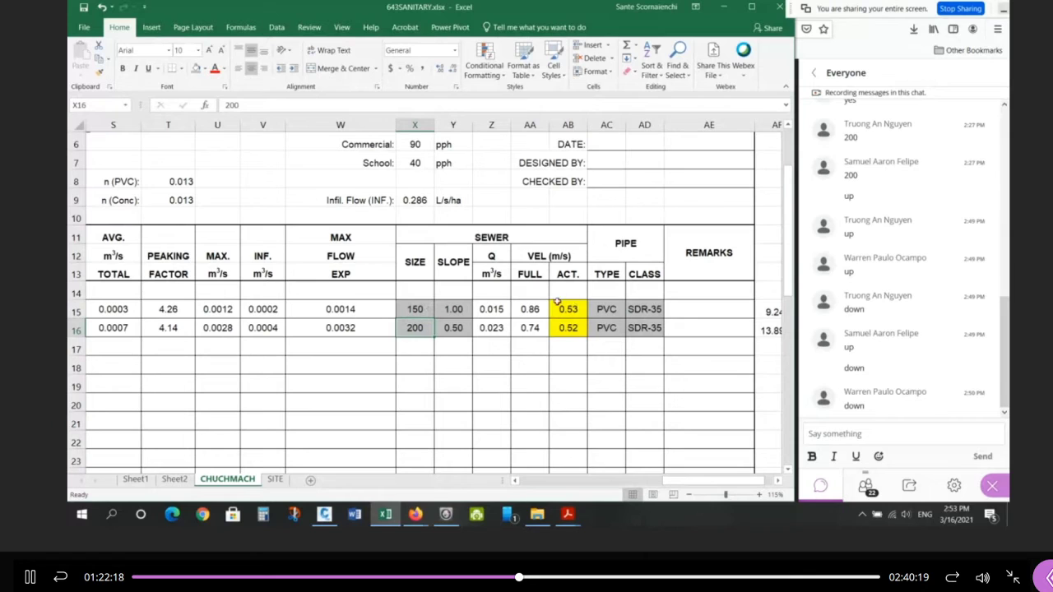
left_click(405, 313)
type("200")
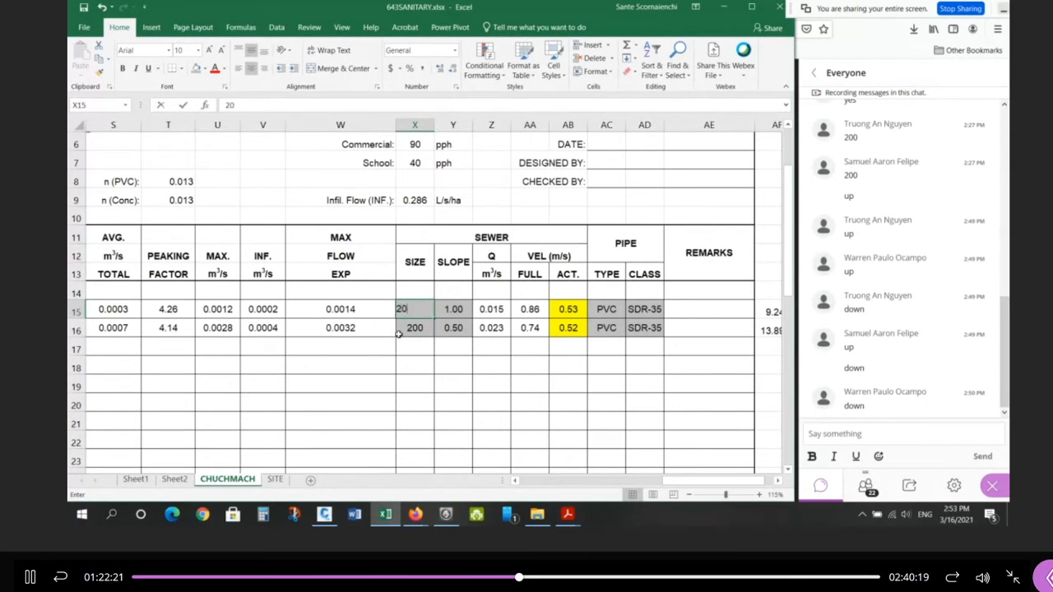
key("Return")
Switch to the Region of Halton design criteria PDF in Acrobat and select the 0.60 m/sec minimum velocity in section B.4.
mouse_move(566, 515)
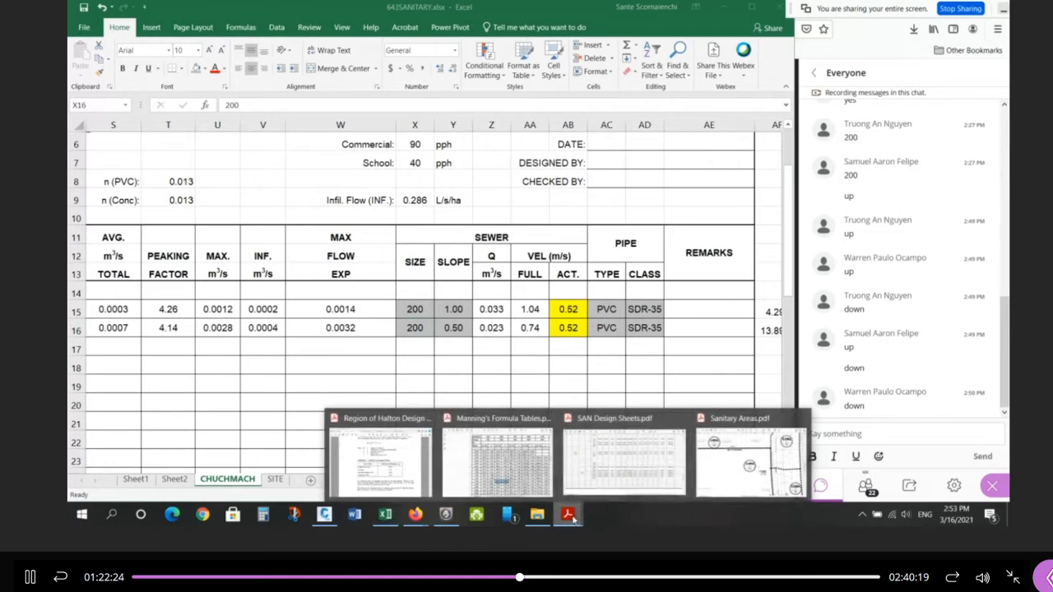
left_click(405, 467)
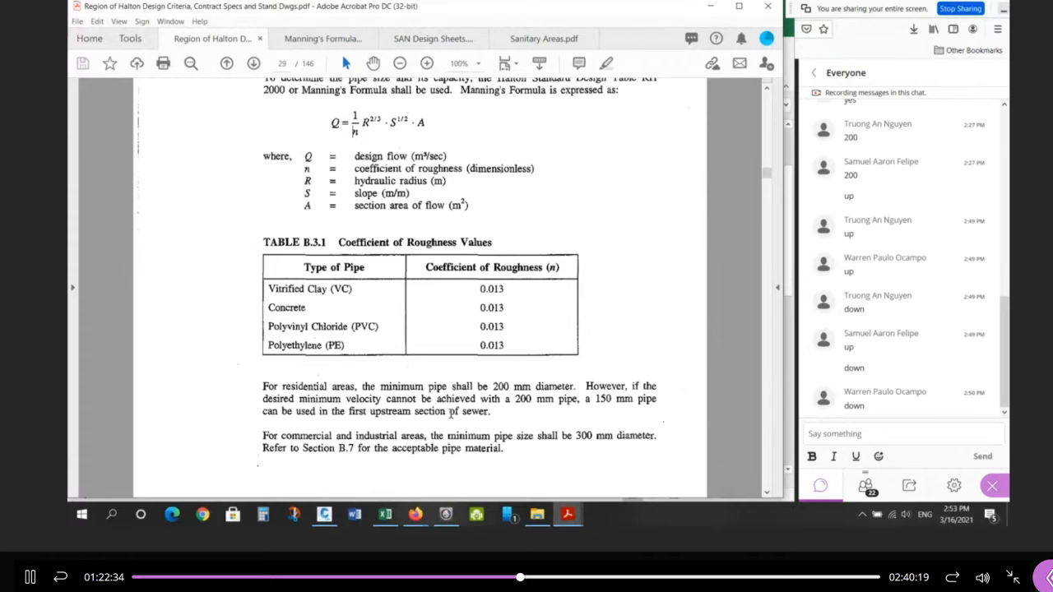
scroll(471, 359, "down", 1, "ctrl")
scroll(469, 355, "down", 2)
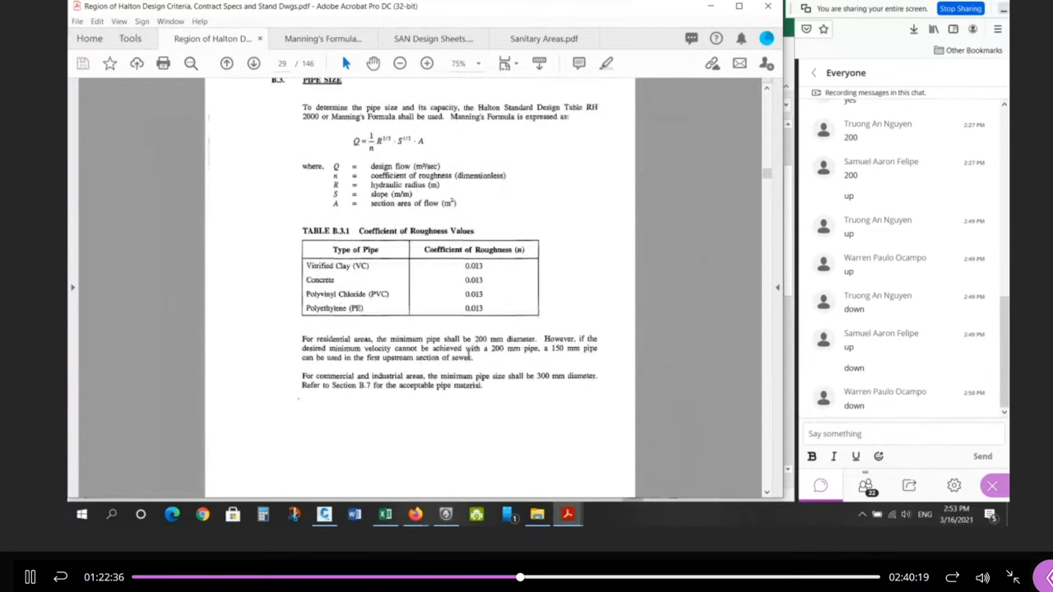
scroll(471, 355, "down", 10)
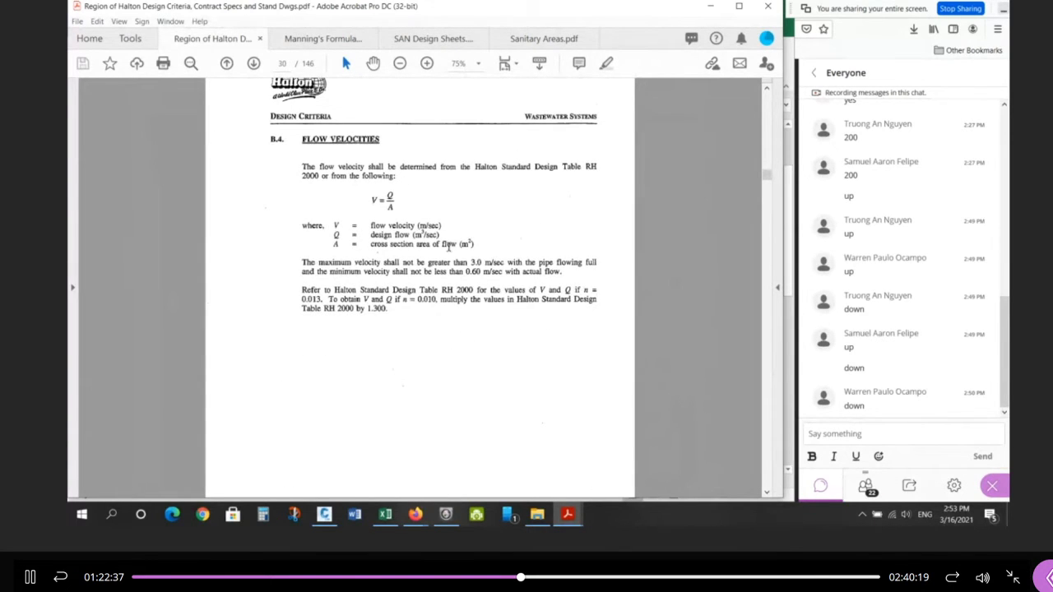
scroll(462, 343, "down", 10)
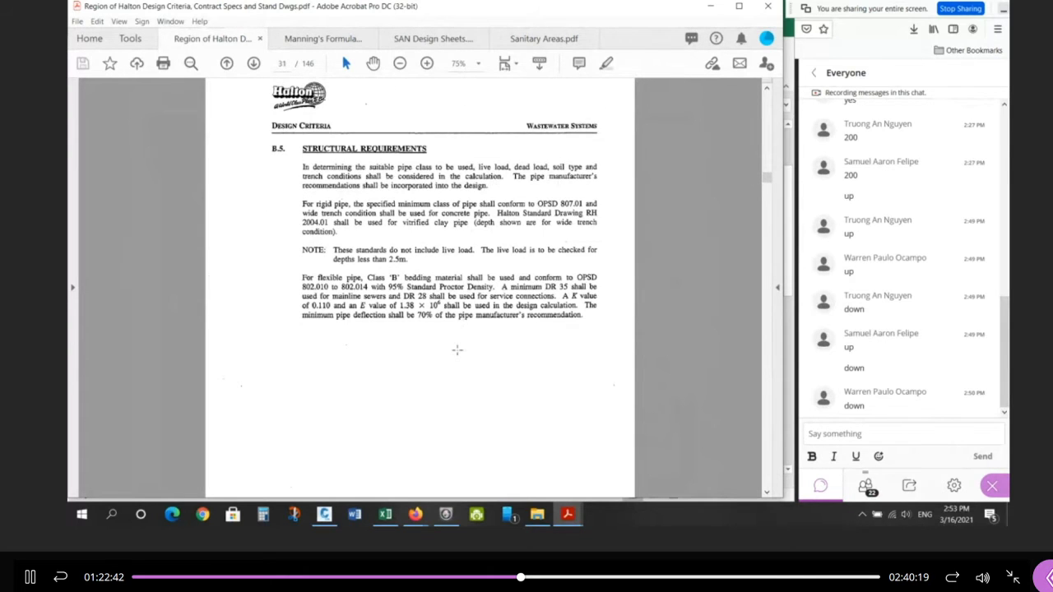
scroll(457, 350, "up", 5)
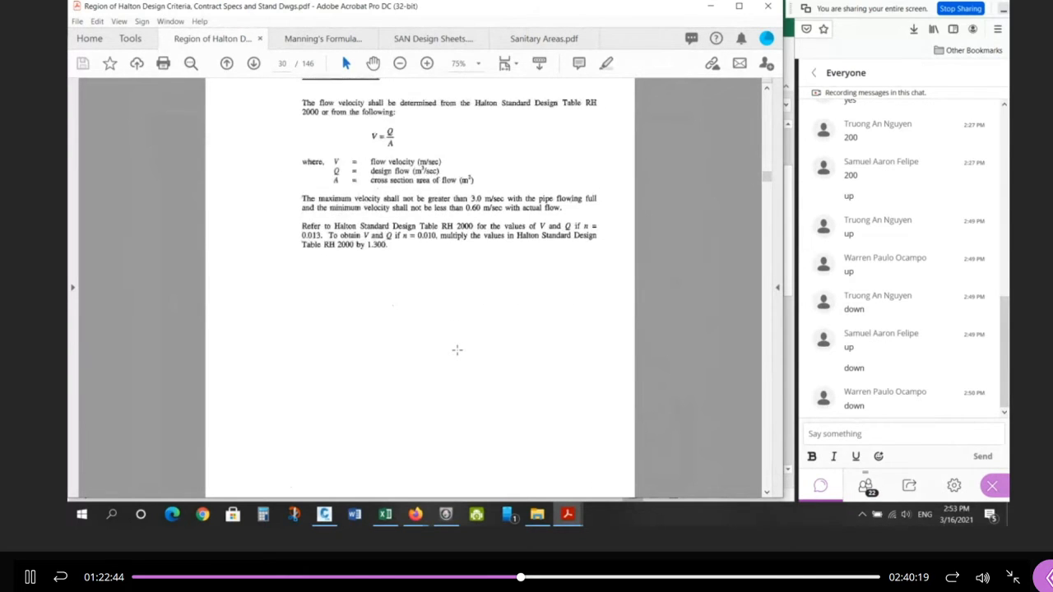
left_click_drag(463, 207, 502, 208)
scroll(476, 219, "up", 2, "ctrl")
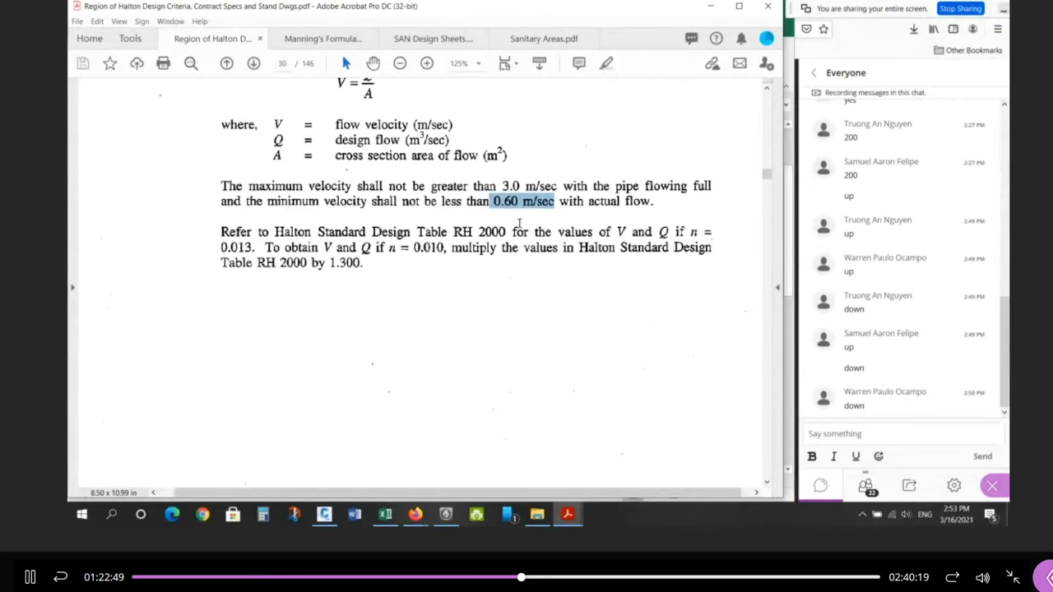
Highlight the actual velocities 0.49 and 0.52 in the rows for populations 87 and 208 of SAN Design Sheets.pdf.
left_click(566, 515)
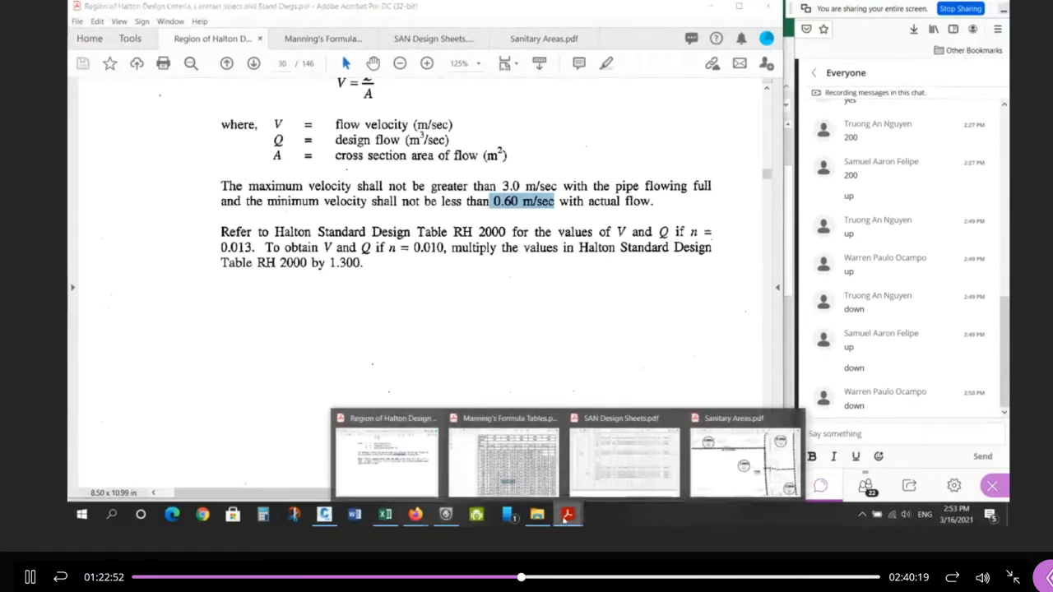
left_click(625, 459)
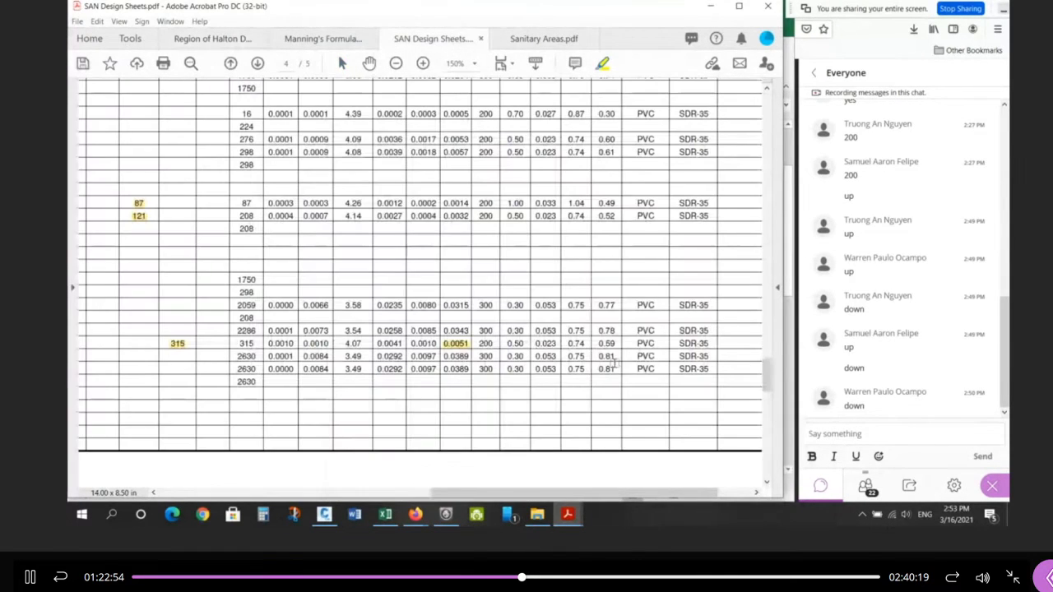
key("super")
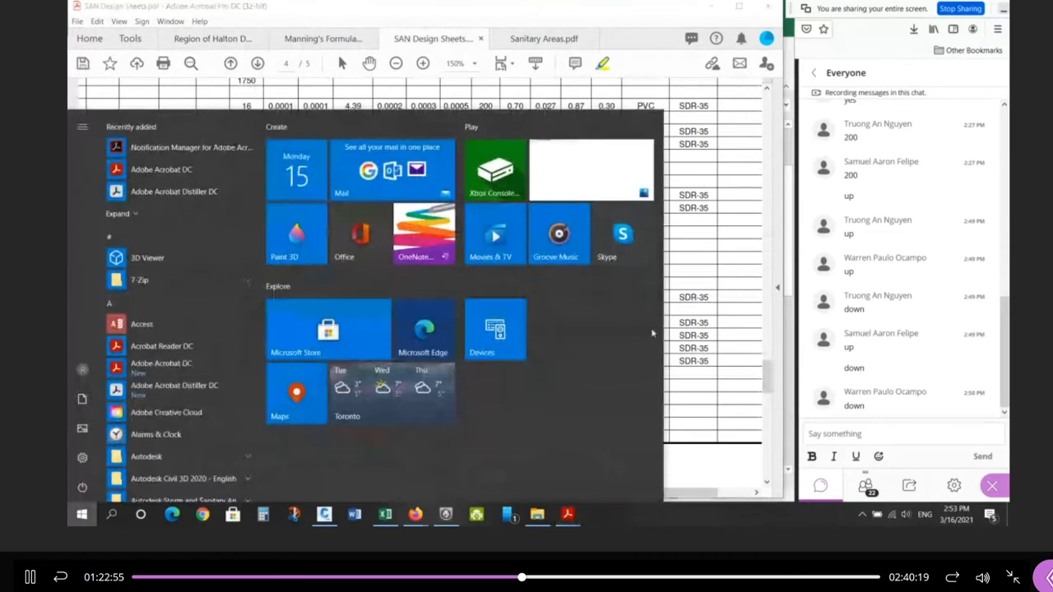
left_click(696, 308)
scroll(598, 401, "down", 2, "ctrl")
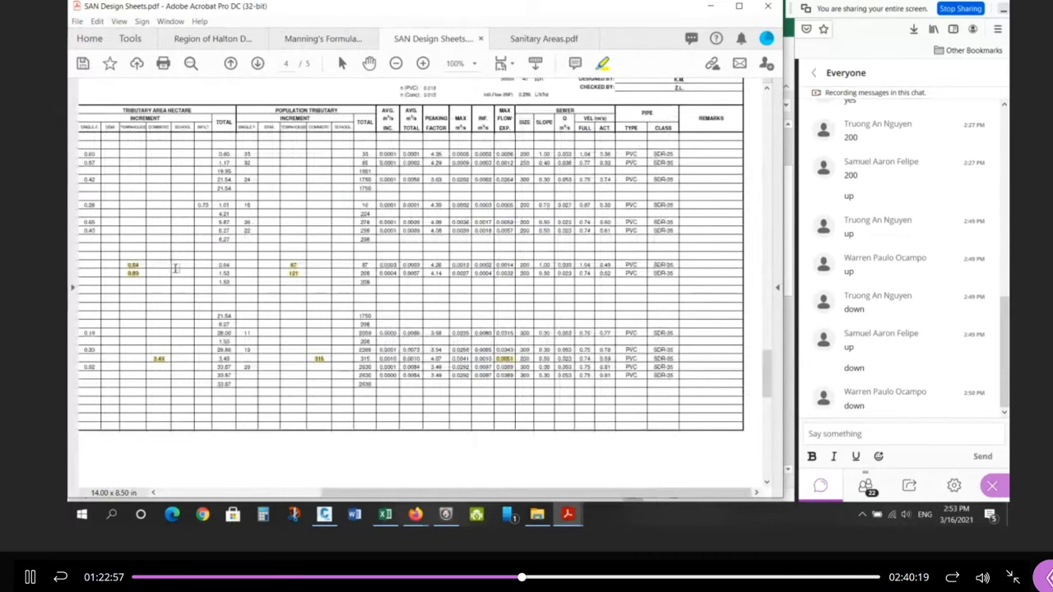
left_click_drag(492, 496, 533, 498)
scroll(636, 268, "up", 1, "ctrl")
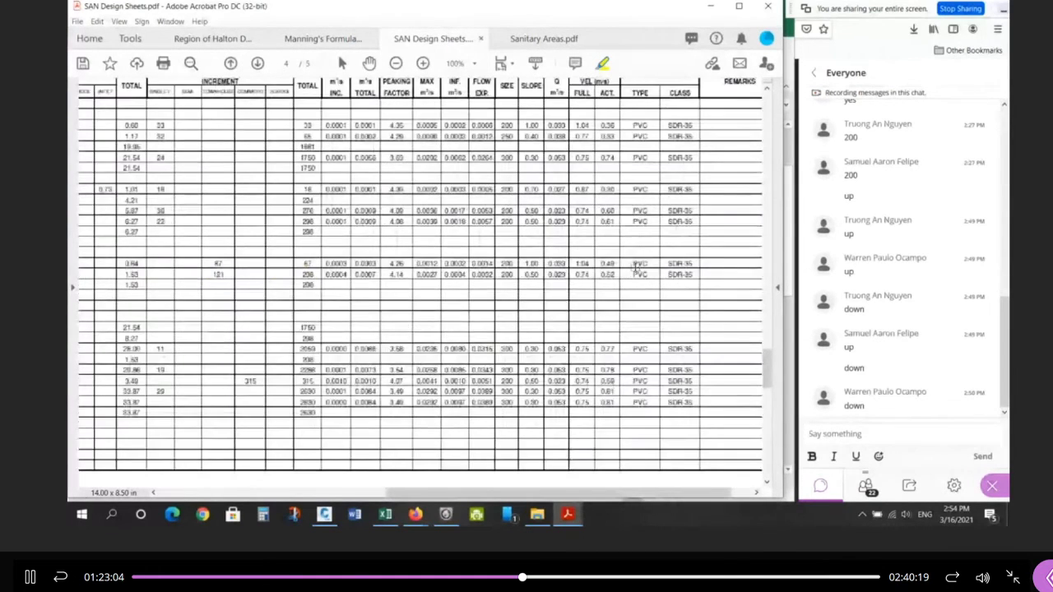
scroll(636, 267, "up", 3, "ctrl")
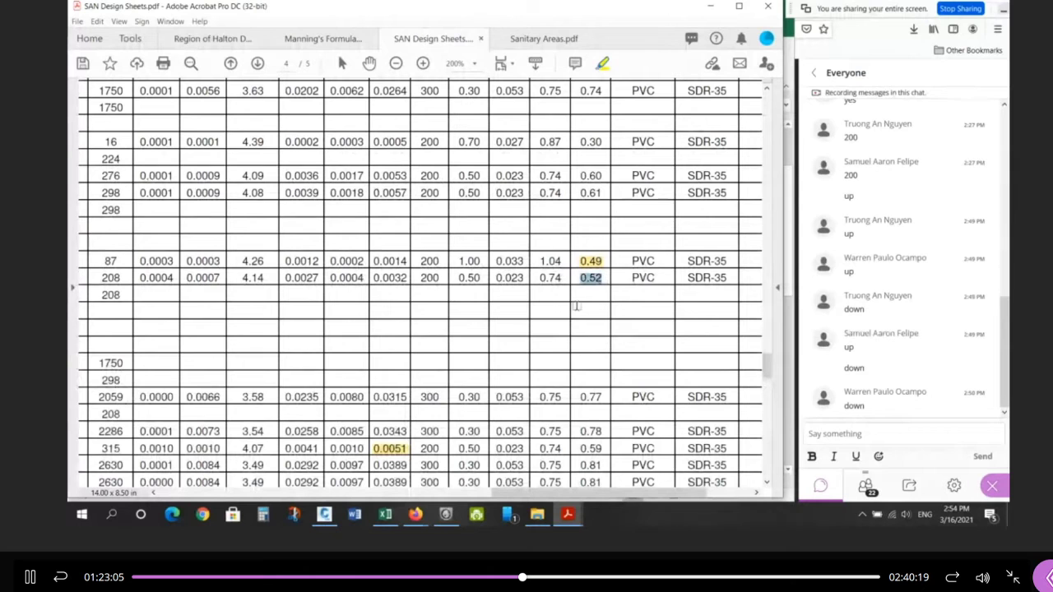
Switch from the design sheets past the Manning's Formula Tables to the minimum-velocity clause in the Region of Halton design criteria PDF.
mouse_move(568, 515)
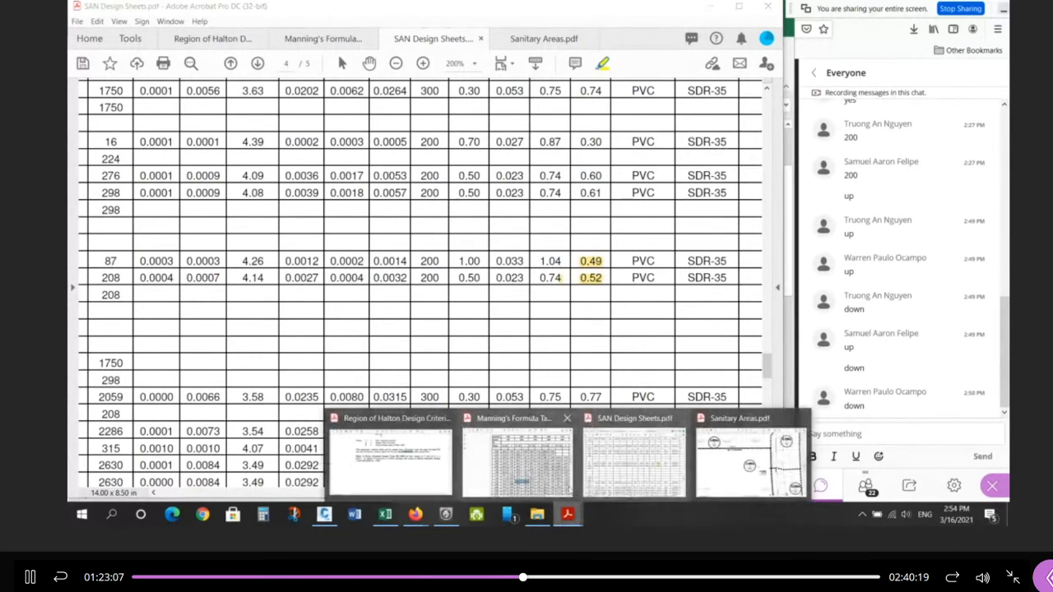
mouse_move(564, 486)
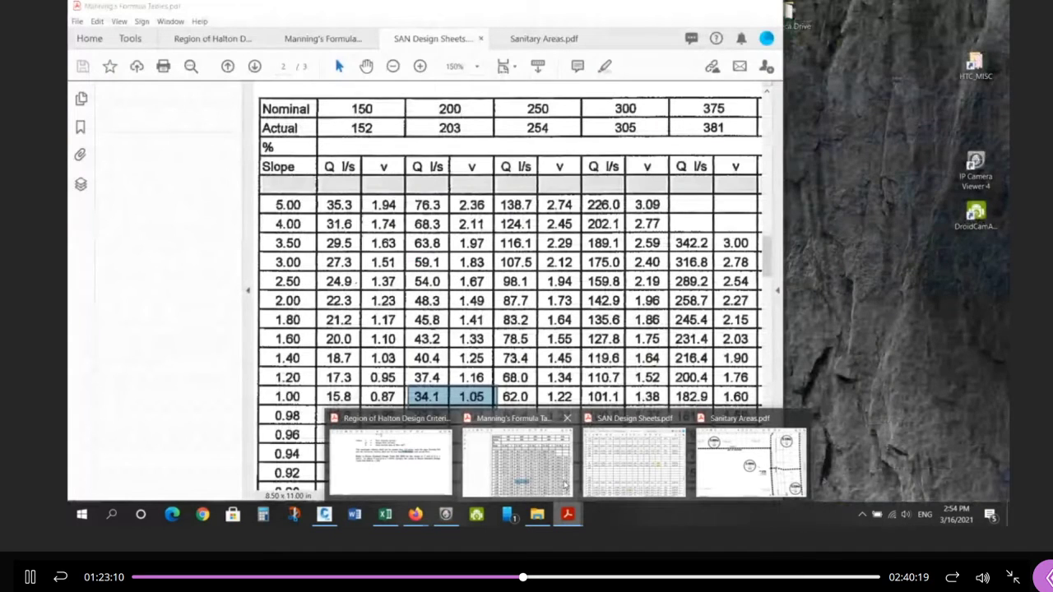
left_click(565, 485)
mouse_move(567, 514)
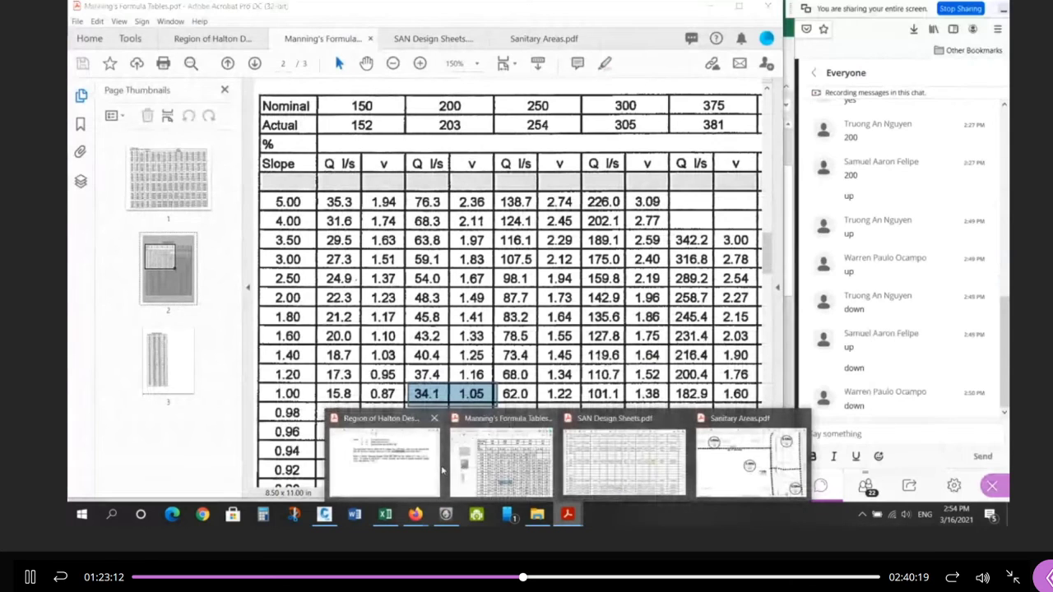
left_click(387, 463)
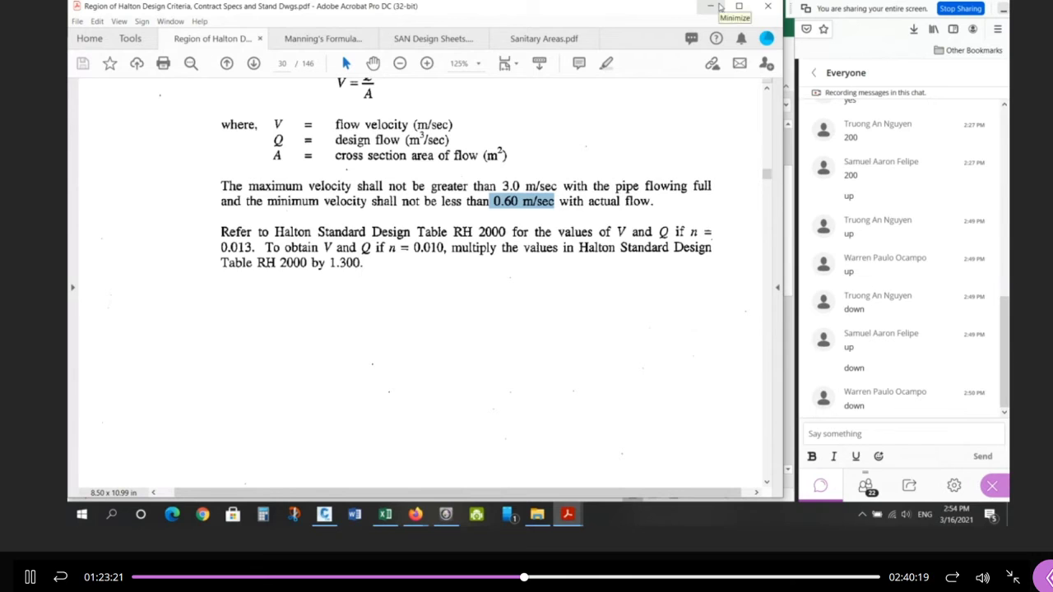
Return to the 643SANITARY workbook in Excel and set the sewer size in cell X15 to 150.
left_click(717, 6)
left_click(413, 308)
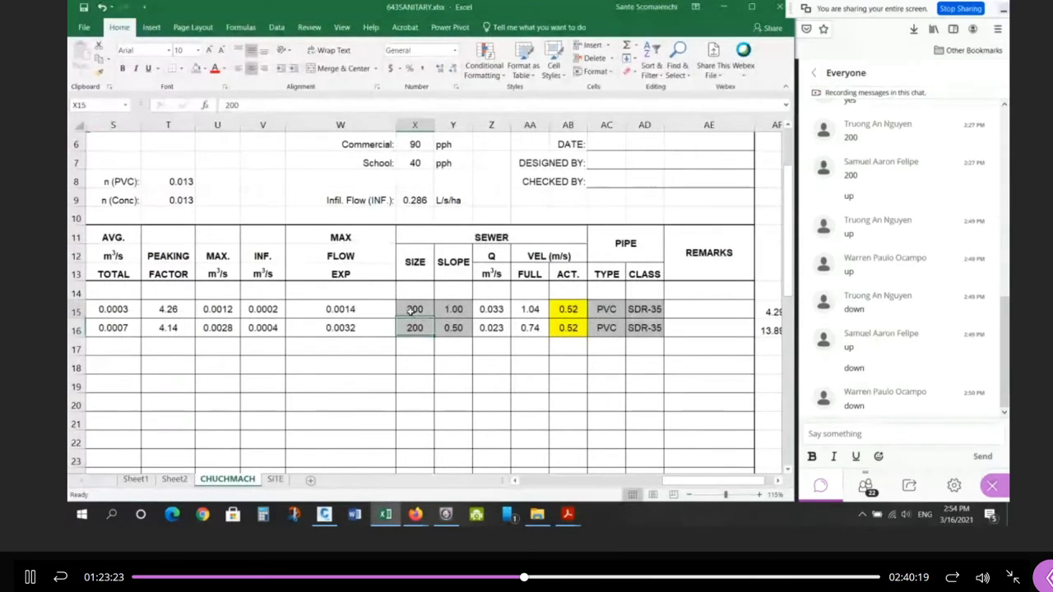
type("150")
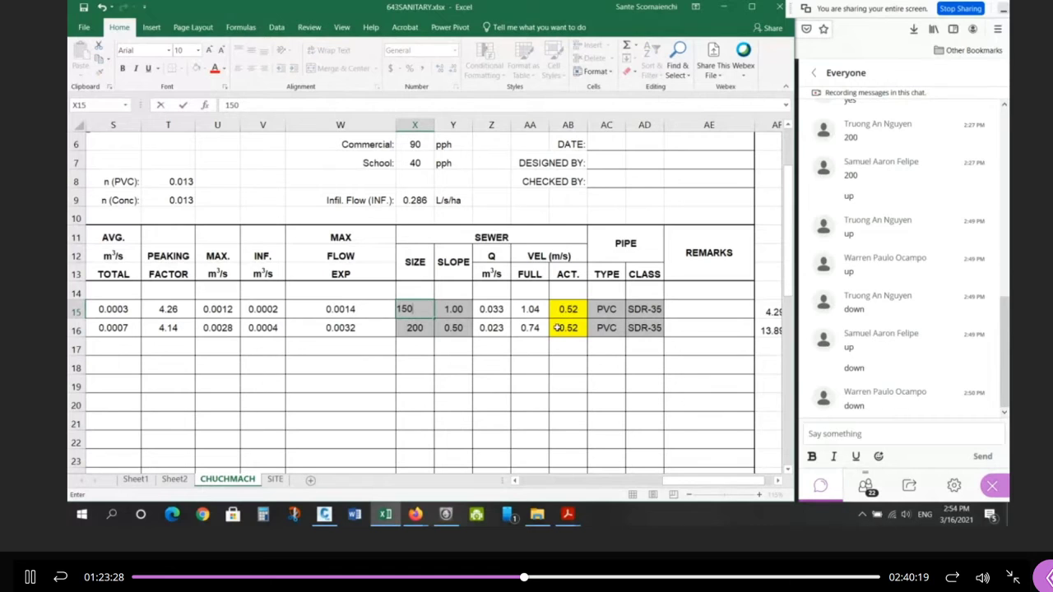
key("Return")
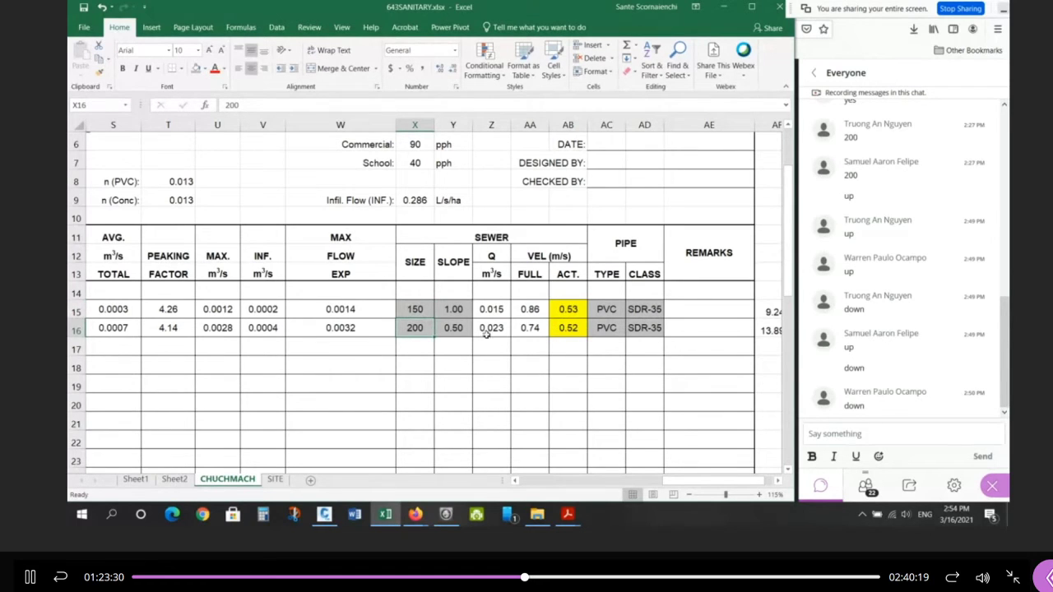
Set the sewer slope in cell Y15 to 2 and check the actual velocity in AB15.
left_click(449, 315)
type("1")
key("BackSpace")
type("2")
key("Return")
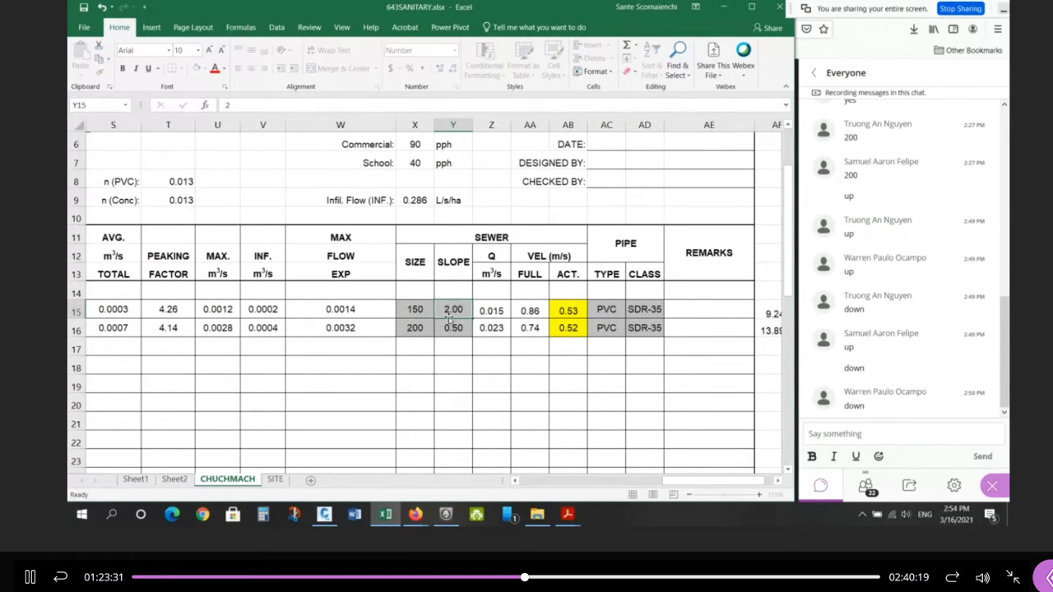
left_click(581, 314)
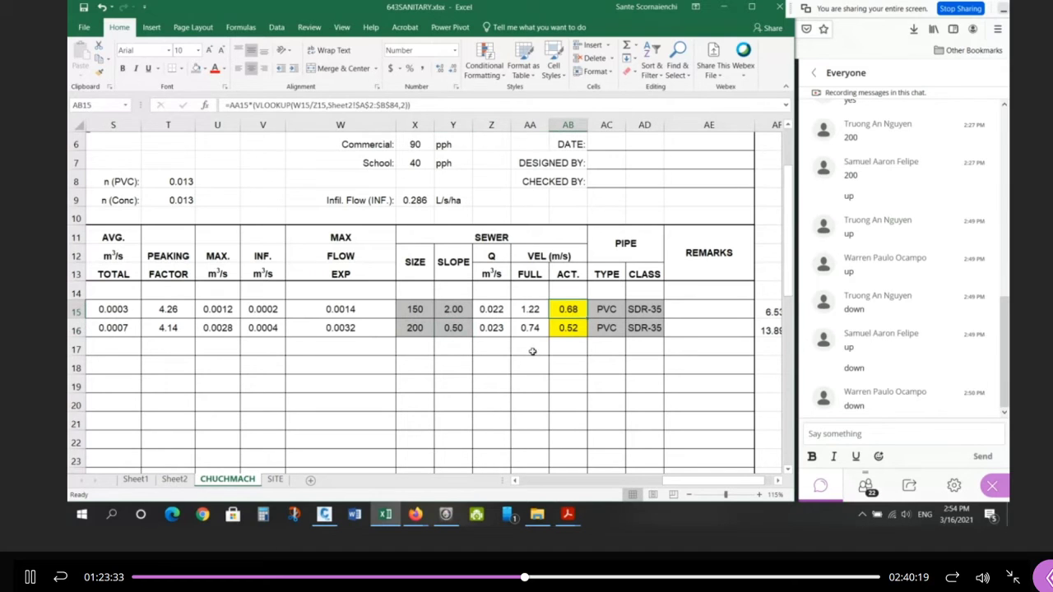
Set the sewer slope in cell Y15 to 3 and compare the row's size, slope and actual velocity.
left_click(453, 311)
type("3")
key("Return")
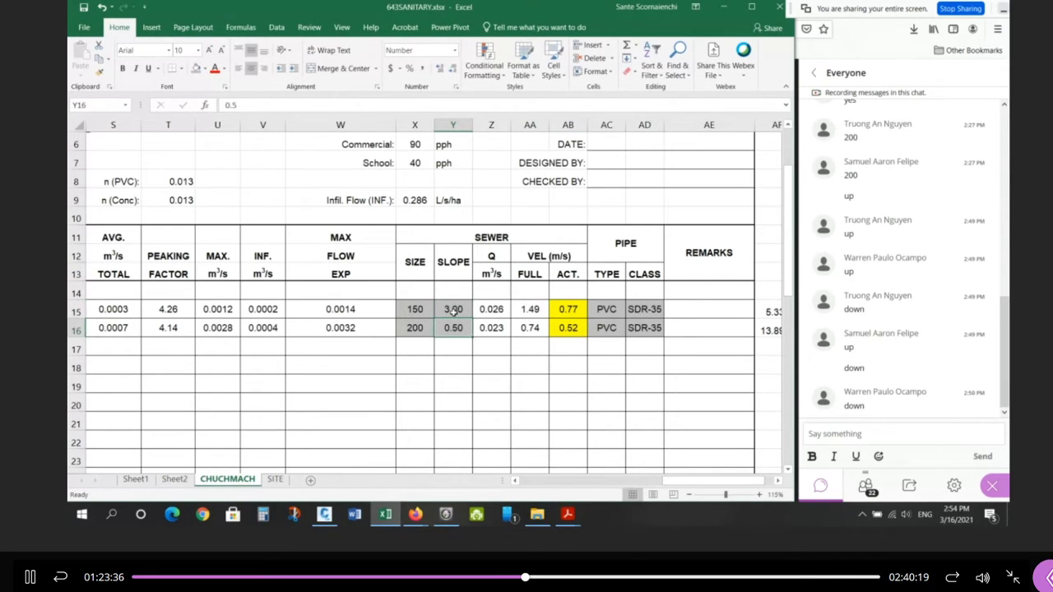
left_click(415, 312)
left_click(447, 313)
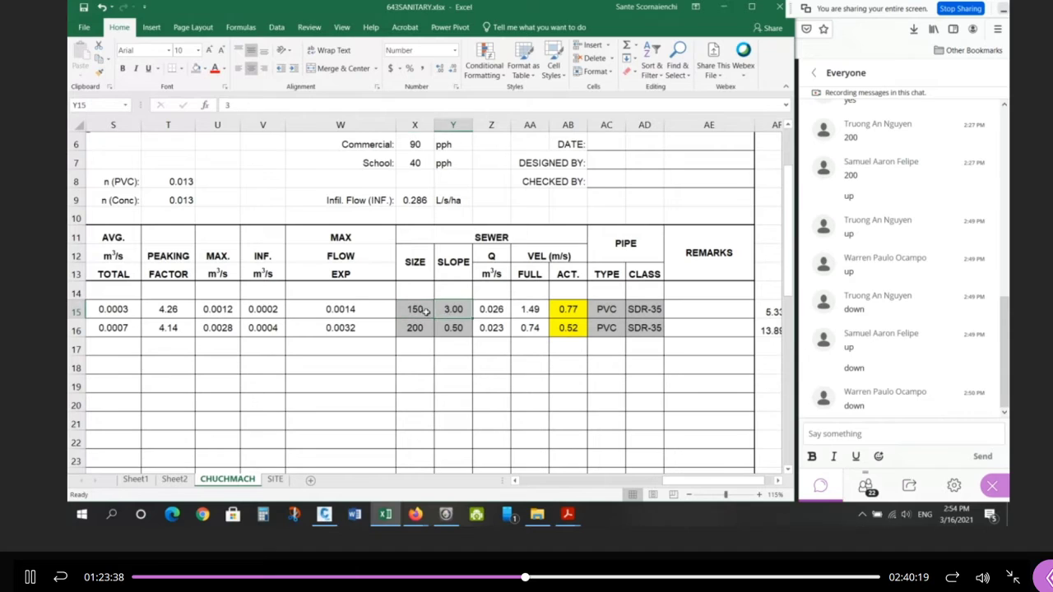
left_click(426, 312)
left_click(572, 310)
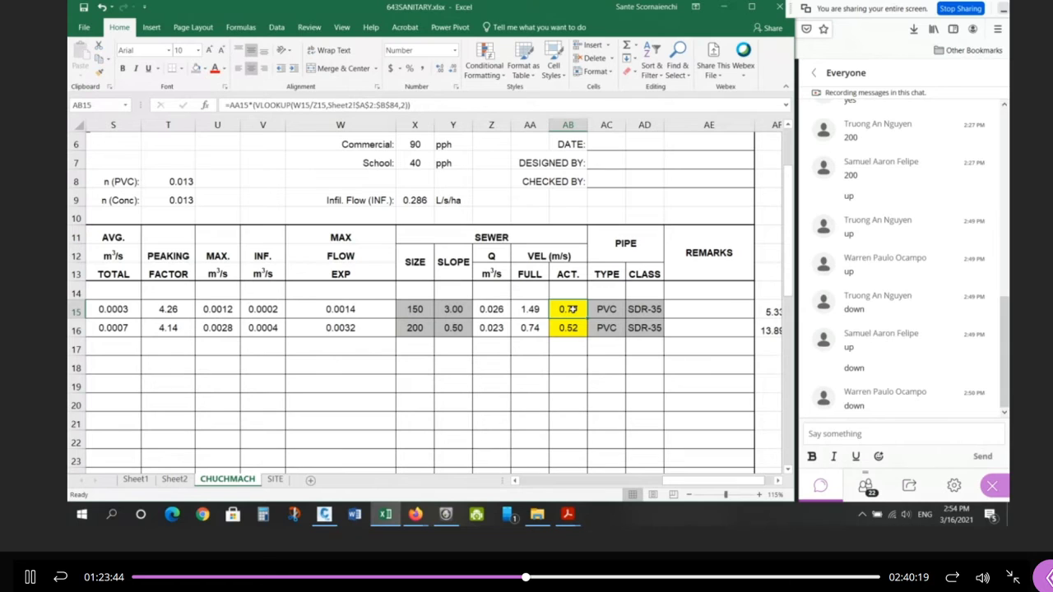
Enter 220 as the sewer size in cell X15 and correct it to 200.
left_click(417, 308)
type("220")
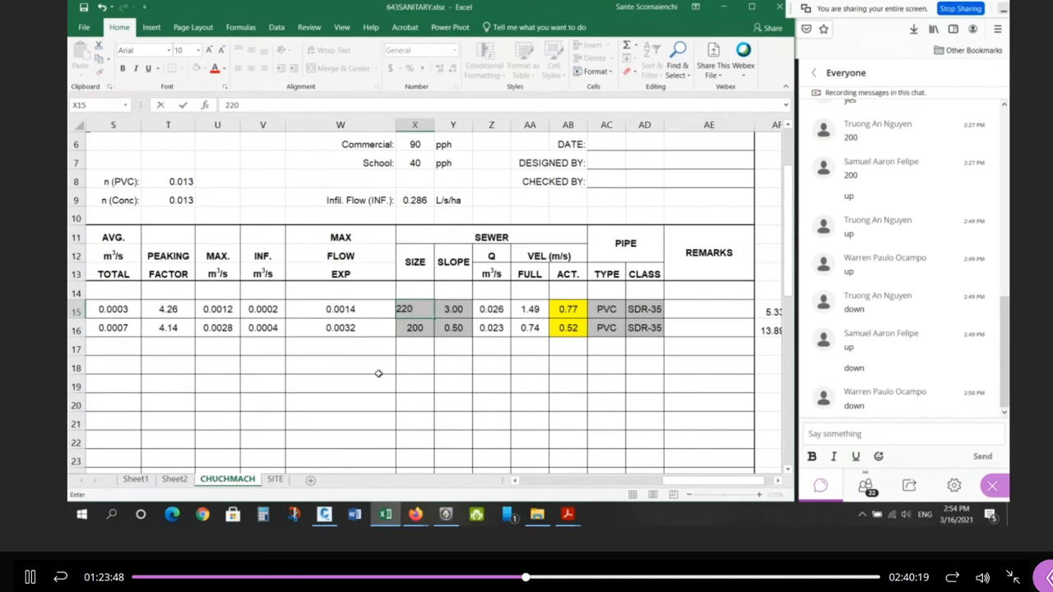
key("BackSpace")
key("BackSpace")
key("BackSpace")
type("00")
key("BackSpace")
key("BackSpace")
type("200")
key("Return")
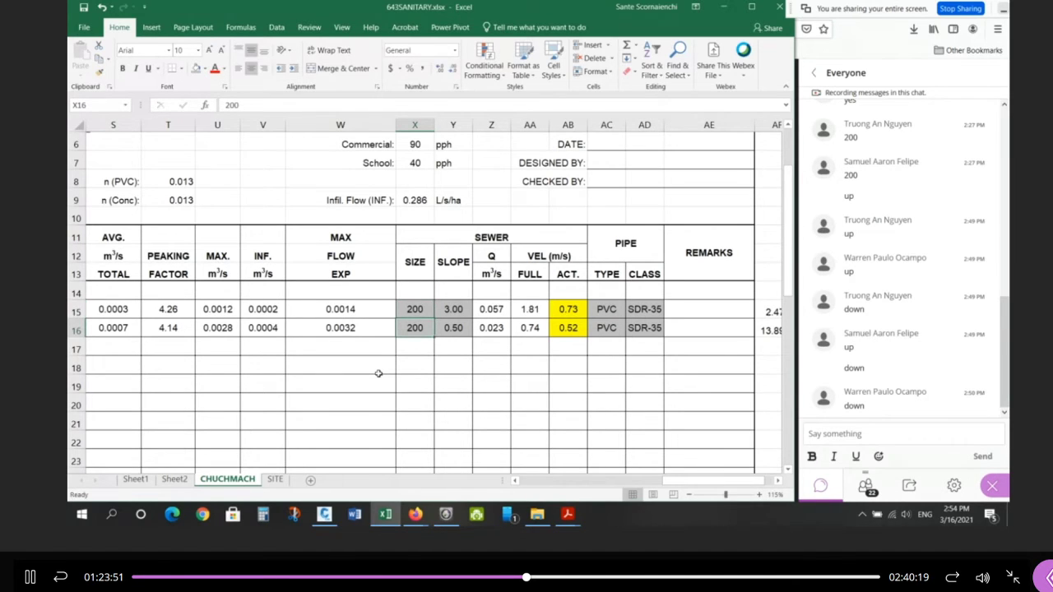
Test an extreme slope of 100 in cell Y15 and restore the slope to 1.
left_click(458, 307)
type("100")
key("ctrl+Return")
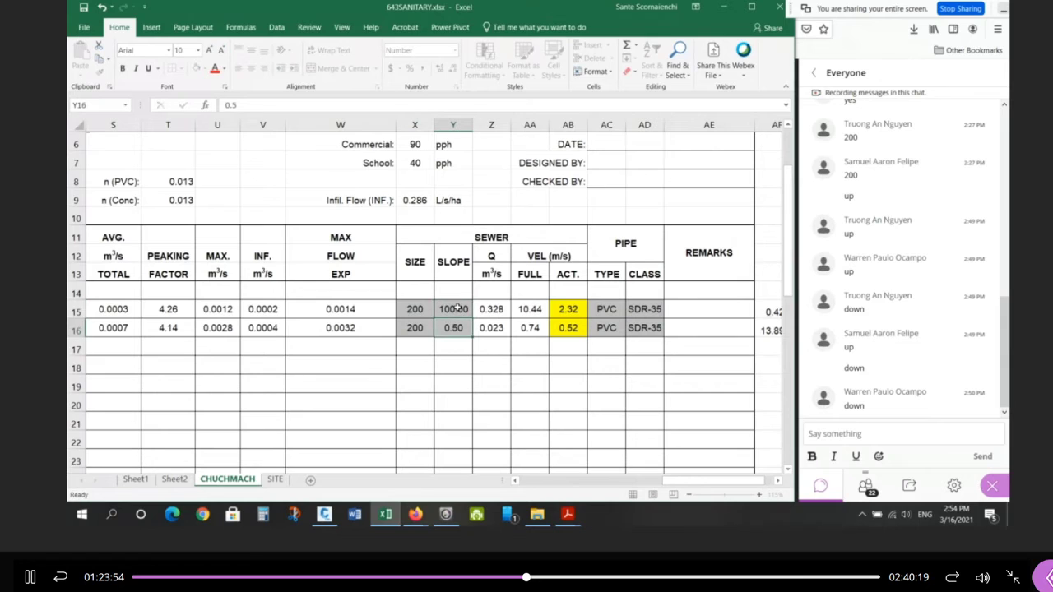
type("1")
key("Return")
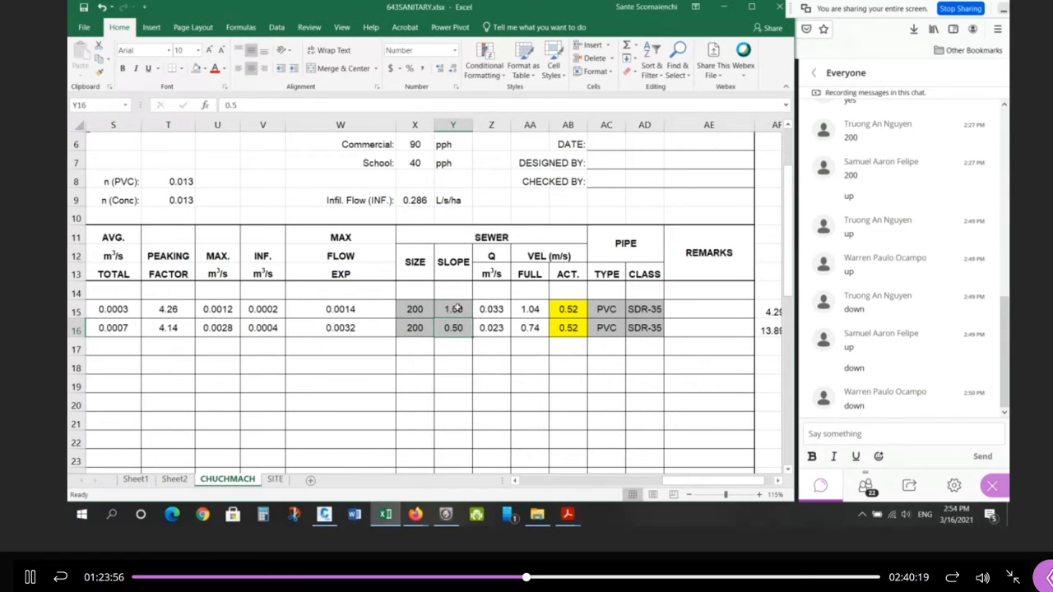
left_click(417, 309)
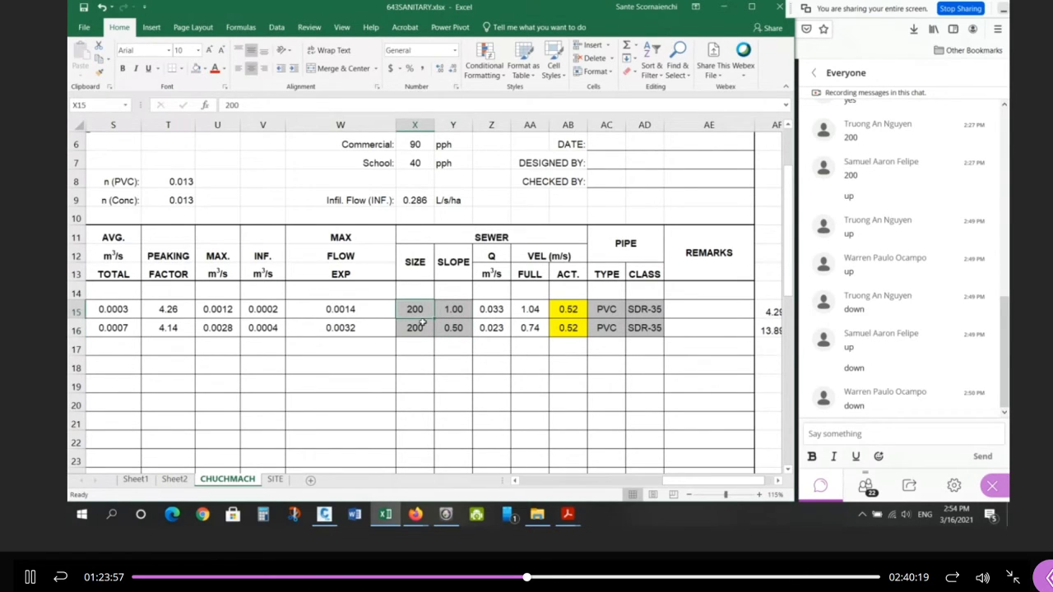
Switch to Sanitary Areas.pdf in Acrobat and mark the Chuchmach Close sewer run from MH 56A to MH 57A to inspect its pipe label.
mouse_move(577, 518)
left_click(745, 465)
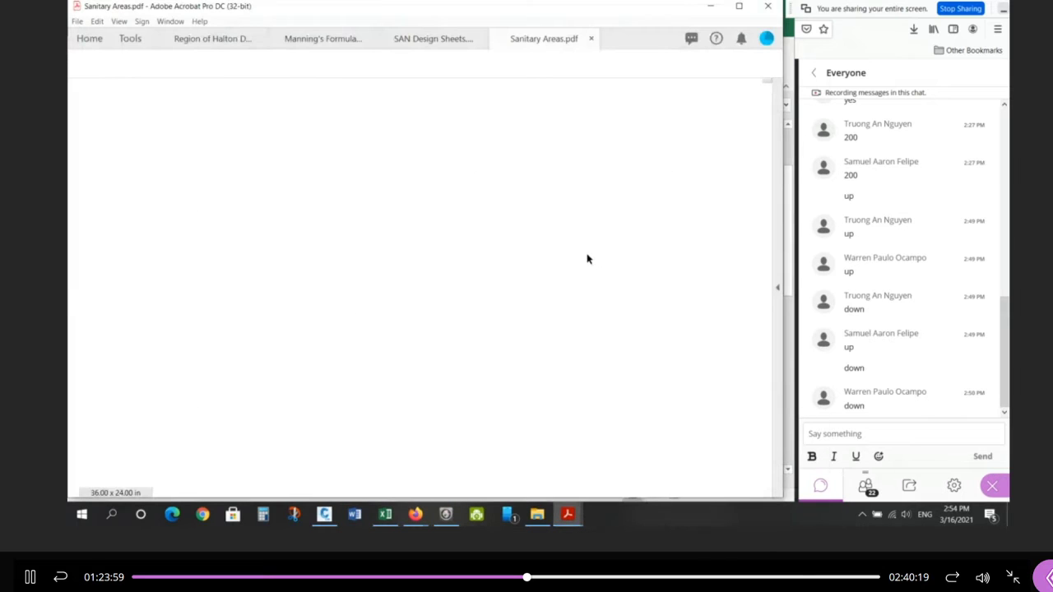
scroll(640, 288, "down", 5, "ctrl")
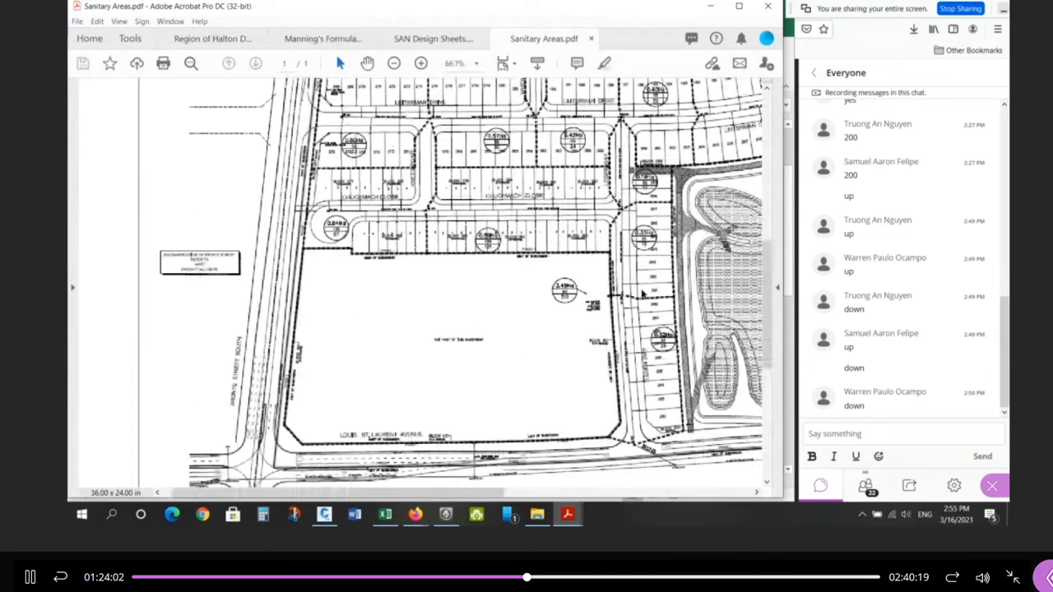
scroll(360, 212, "up", 3, "ctrl")
left_click_drag(292, 199, 494, 207)
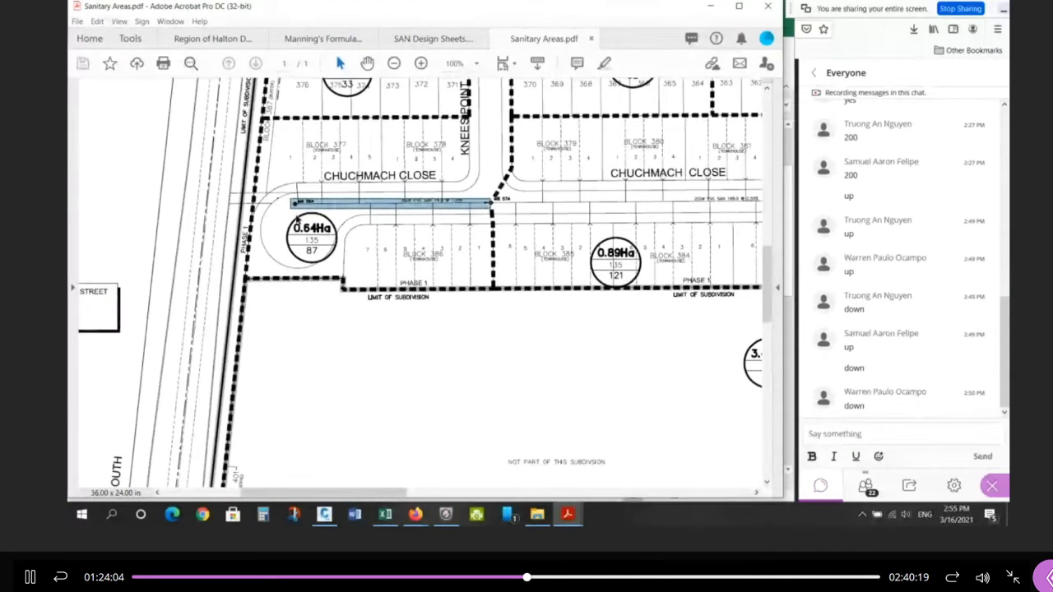
left_click_drag(288, 139, 290, 184)
left_click_drag(282, 253, 492, 208)
scroll(416, 207, "up", 4, "ctrl")
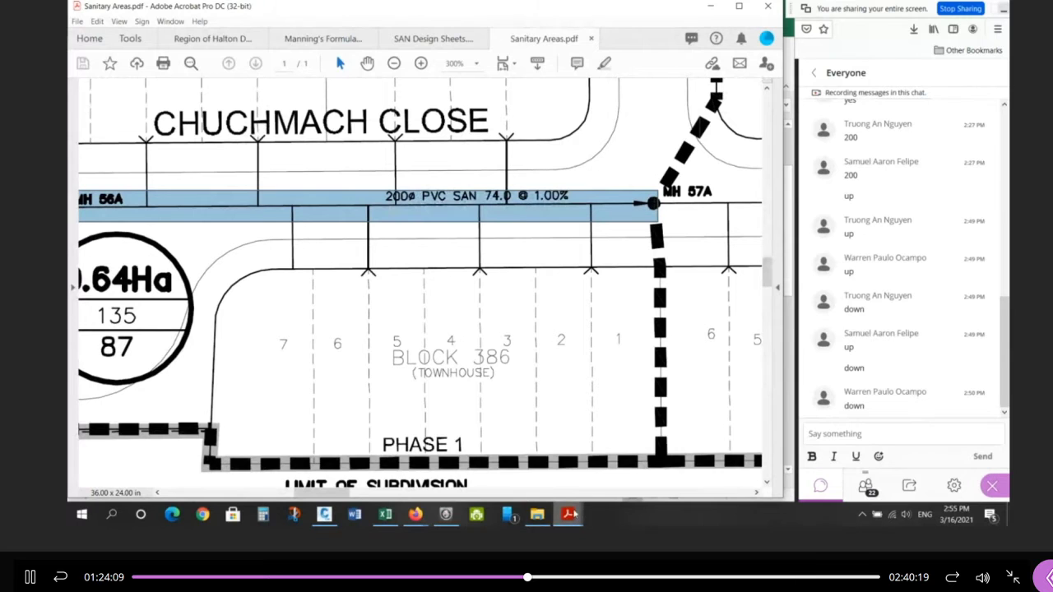
Return to the Excel workbook, set the sewer size in cell X15 to 150 and check the actual velocity in AB15.
mouse_move(567, 515)
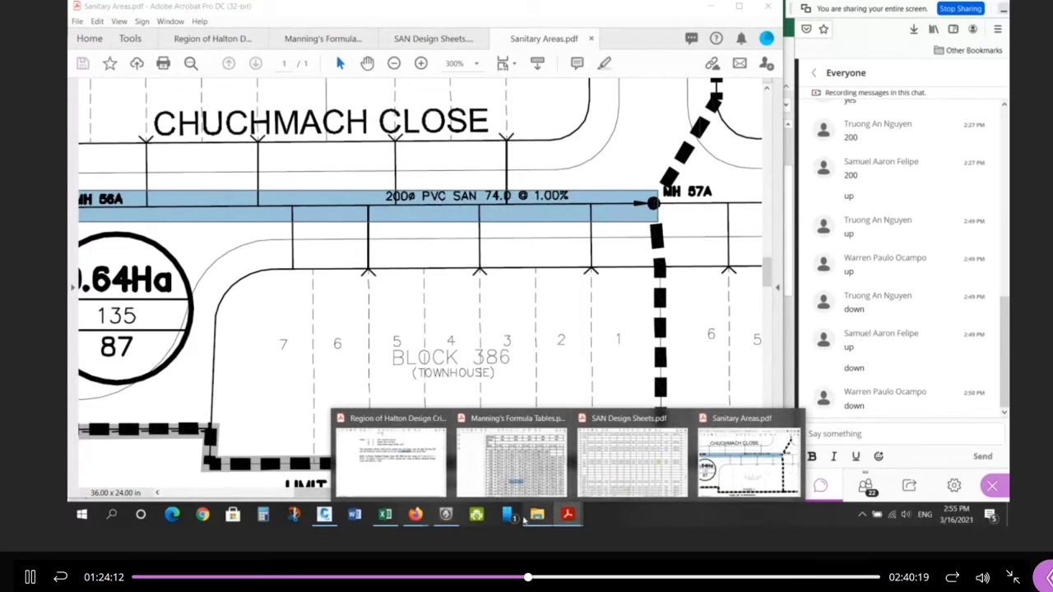
left_click(385, 515)
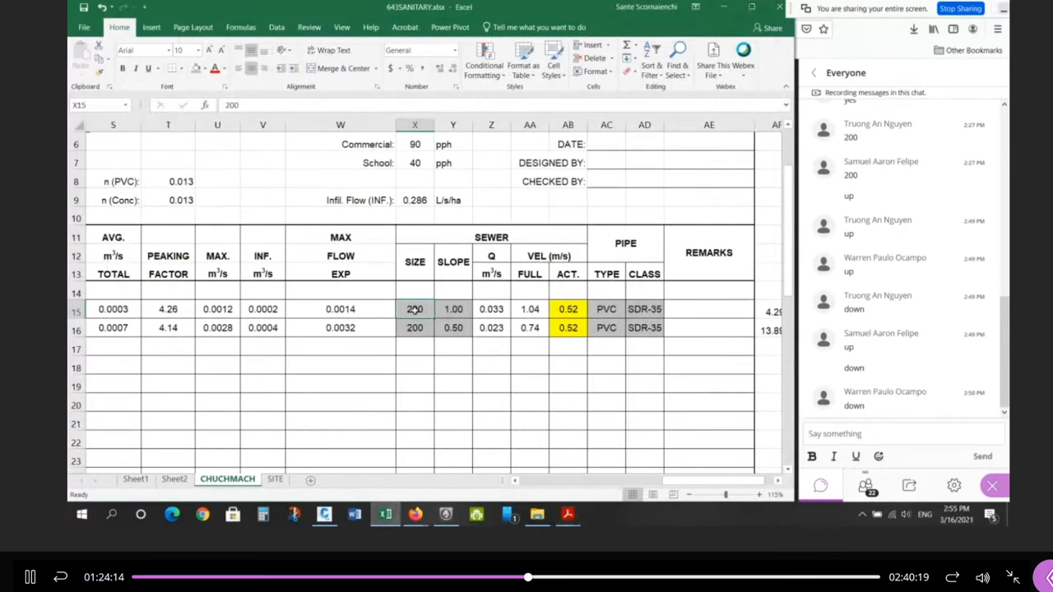
type("150")
key("Return")
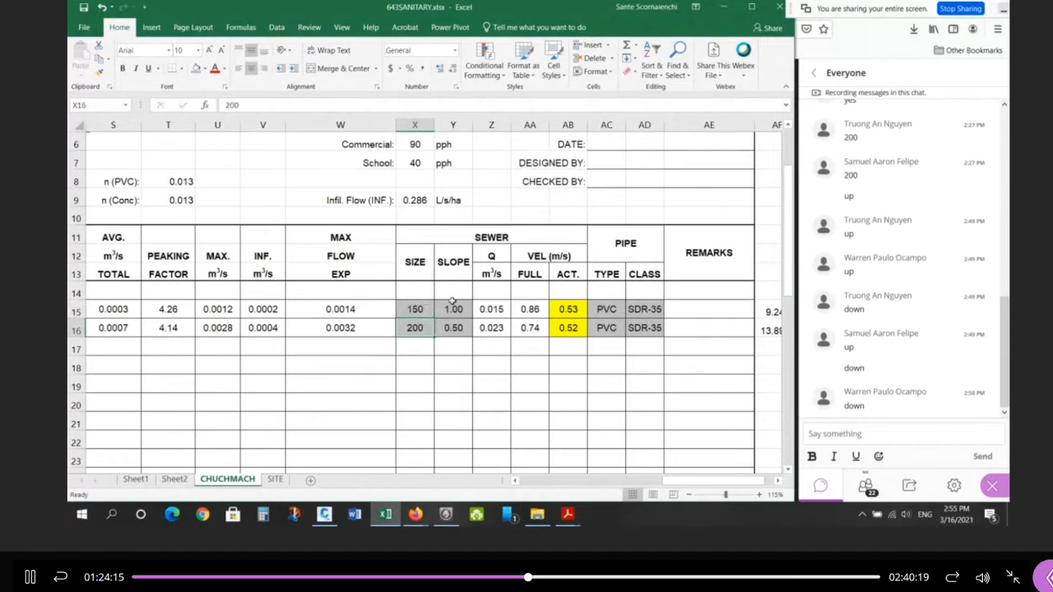
left_click(559, 315)
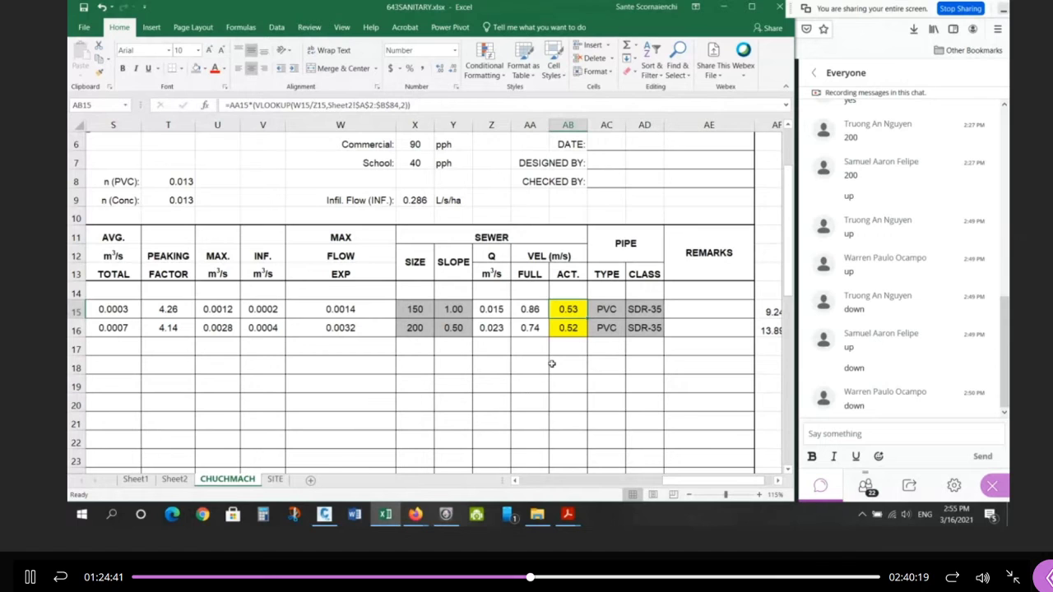
Switch to the Region of Halton design criteria PDF in Acrobat and select the 0.60 minimum velocity value.
left_click(562, 518)
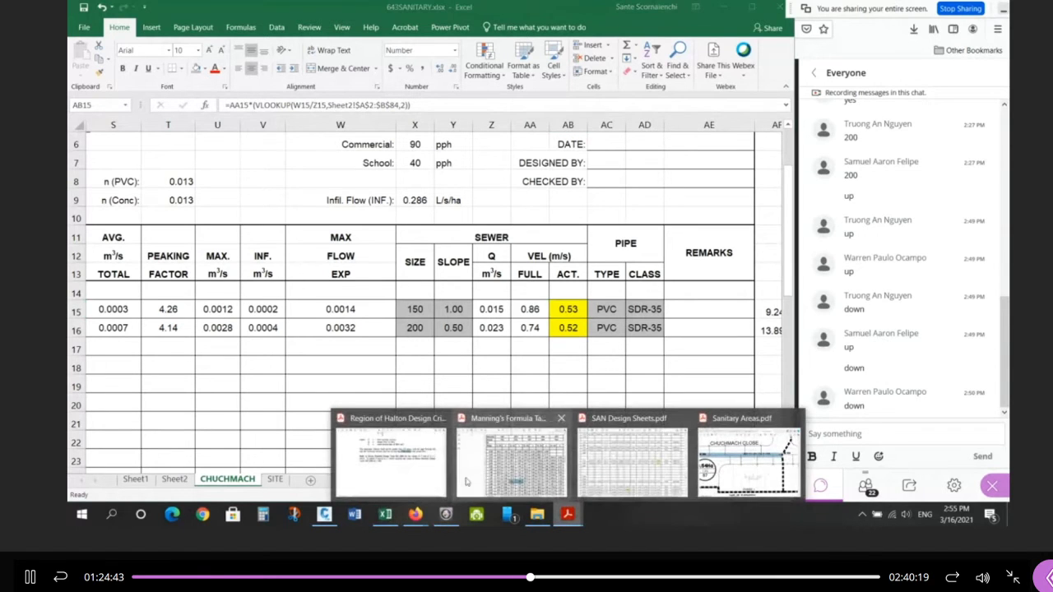
left_click(435, 458)
left_click(491, 202)
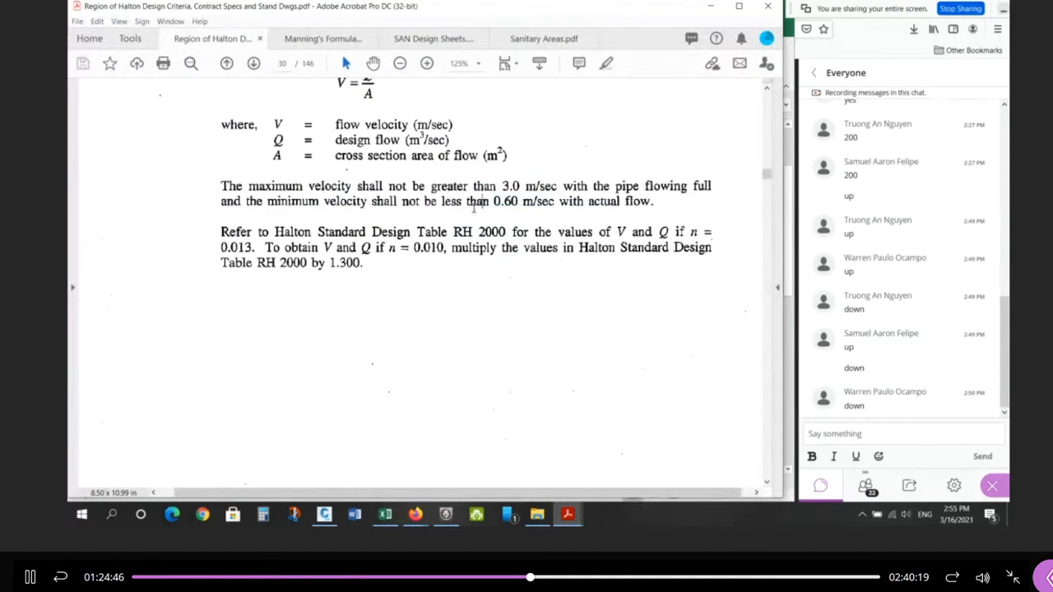
left_click_drag(492, 202, 517, 205)
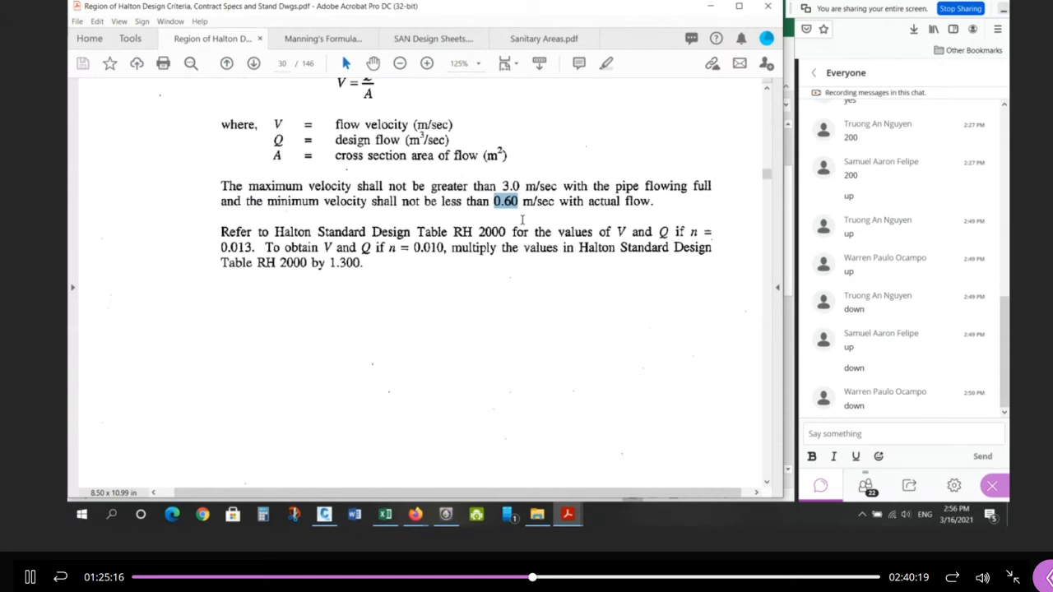
Return to Excel, test slopes of 5 and 10 in cell Y15, and restore the slope to 1.
left_click(387, 515)
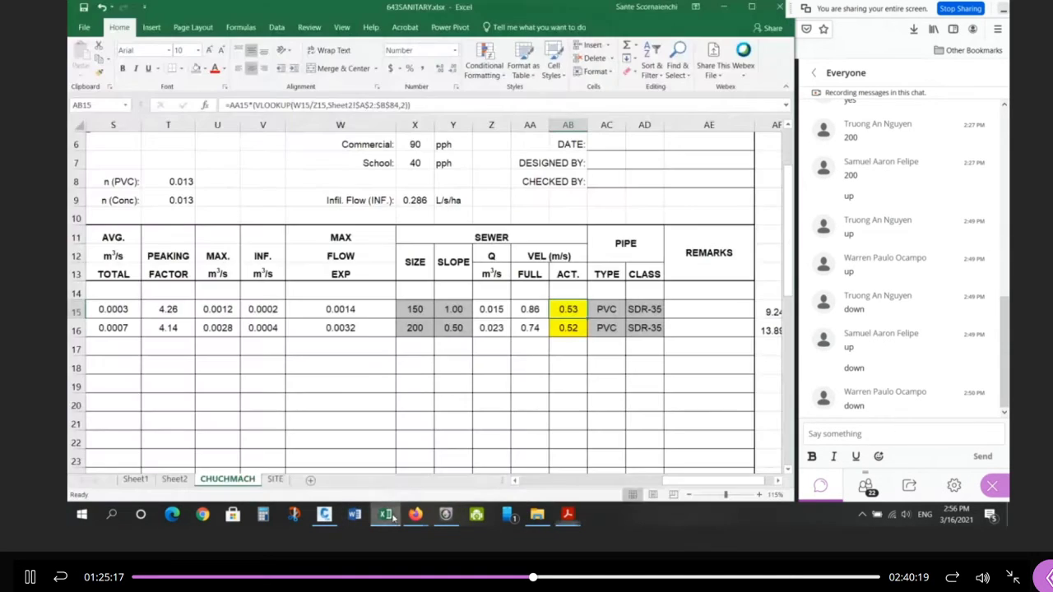
left_click(454, 309)
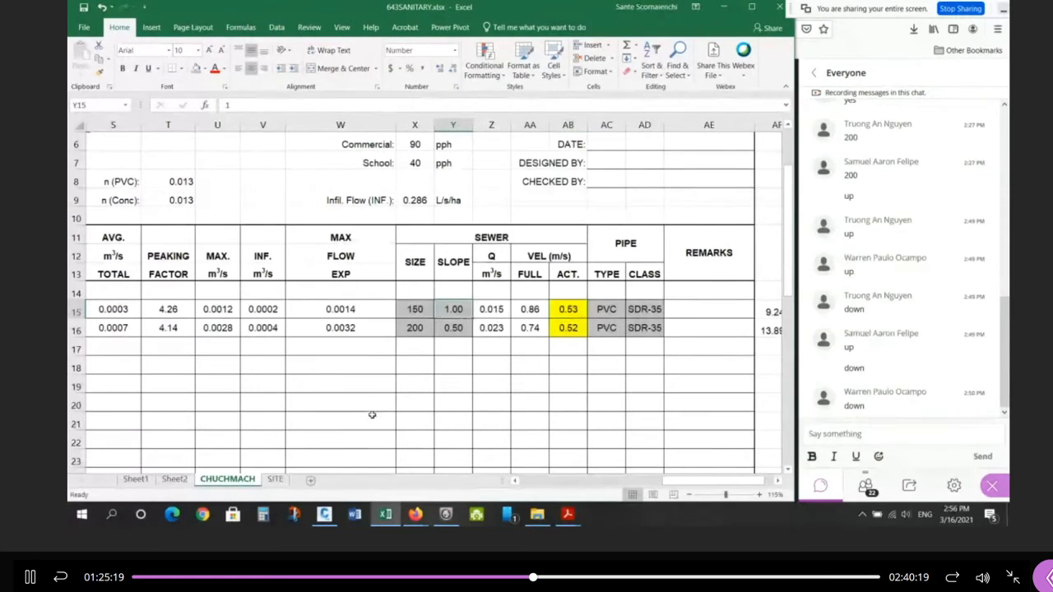
type("5")
key("Return")
key("Up")
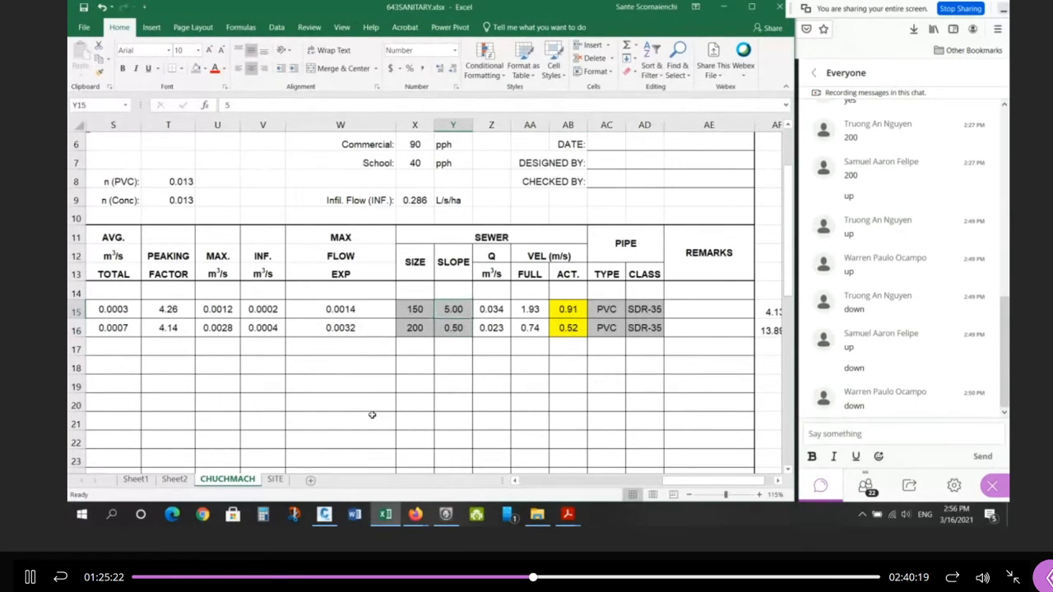
type("10")
key("Return")
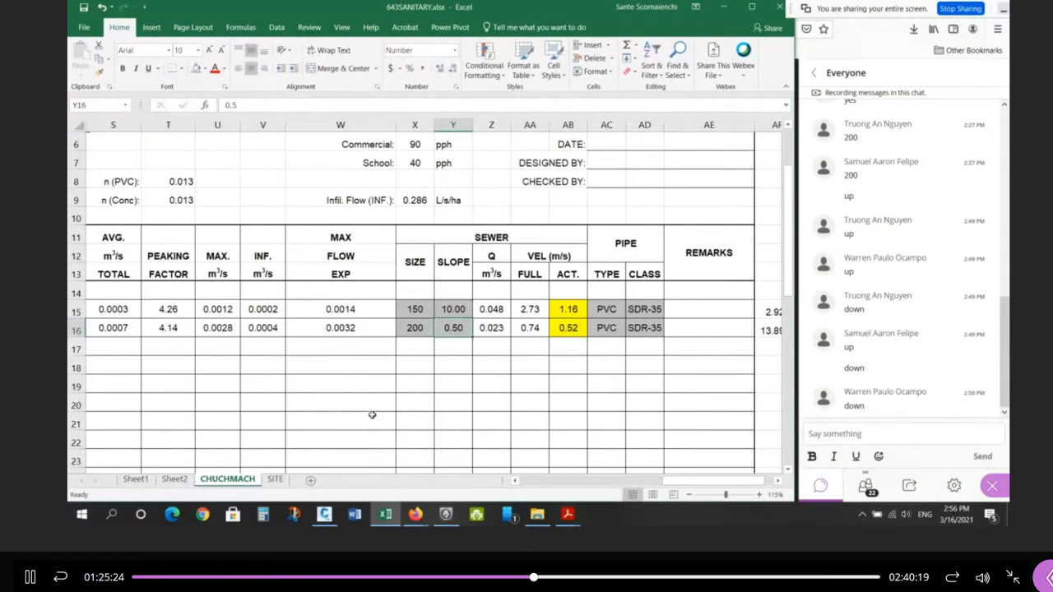
key("Up")
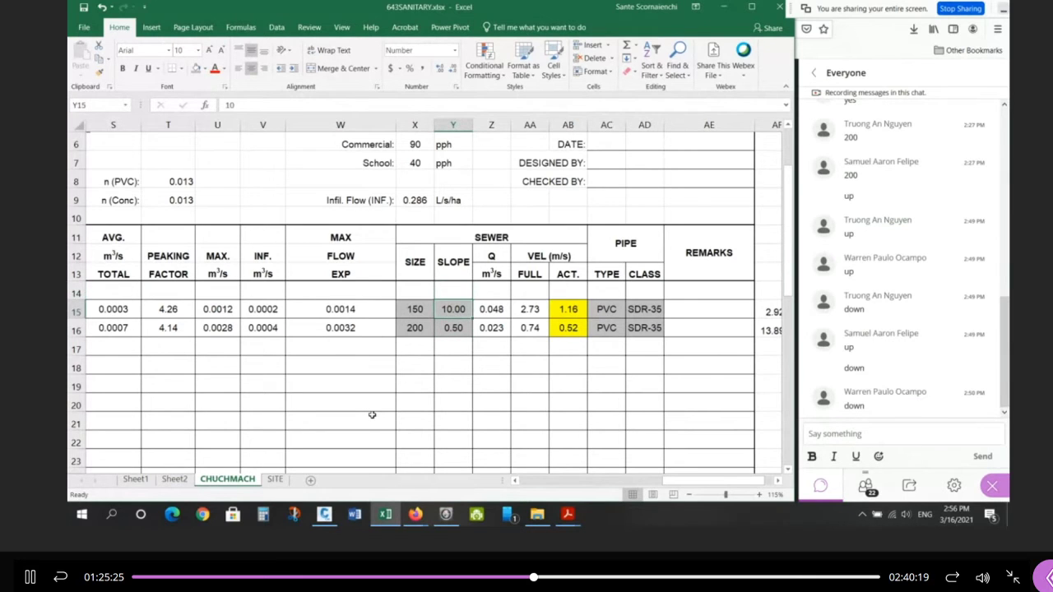
type("1")
key("Return")
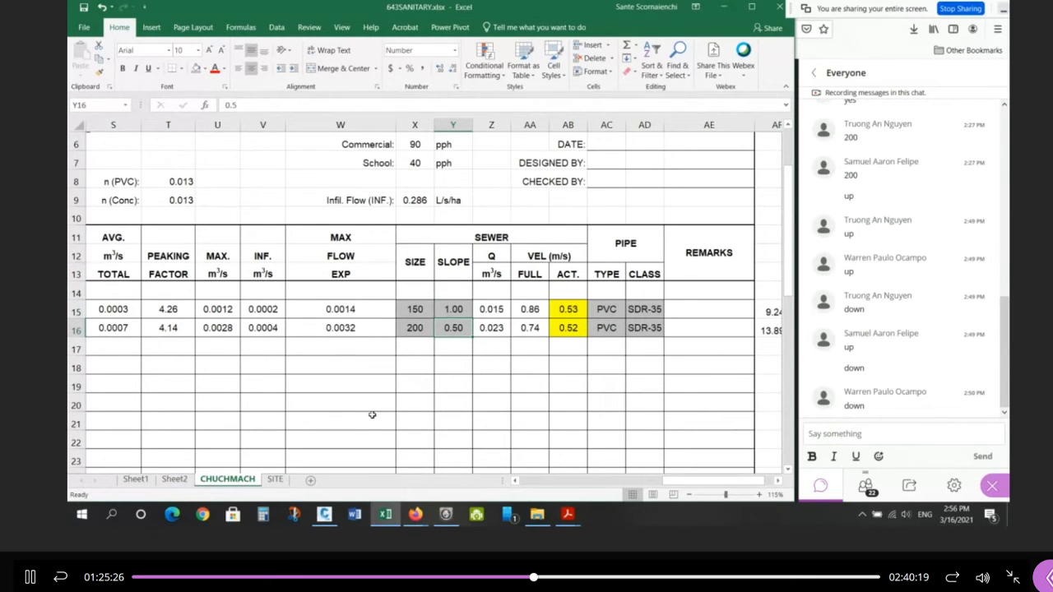
left_click(579, 314)
left_click(424, 309)
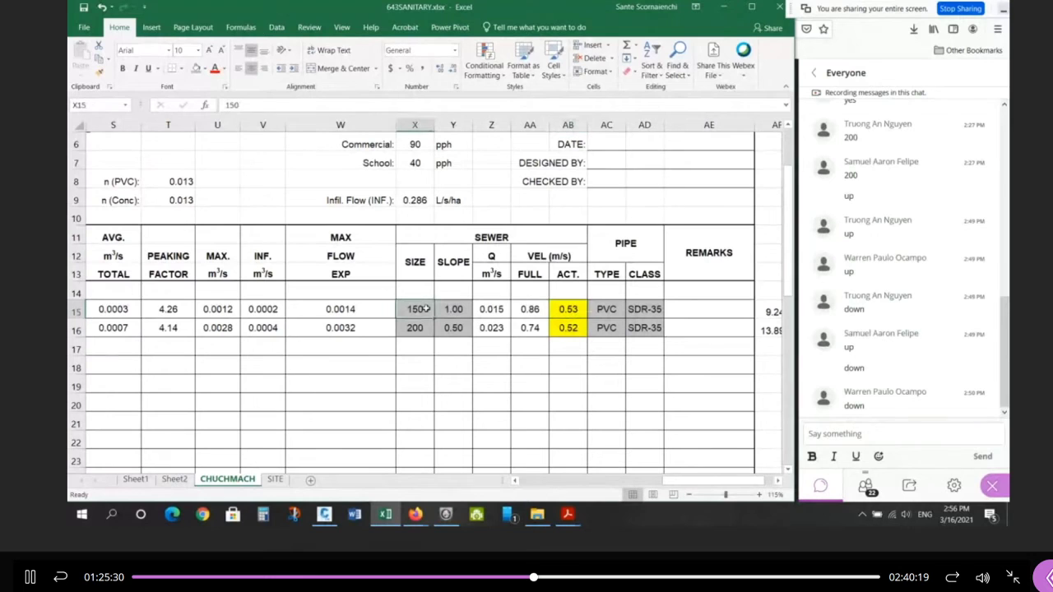
Set the sewer size in cell X15 to 200 and check the actual velocity in AB15.
type("200")
key("Return")
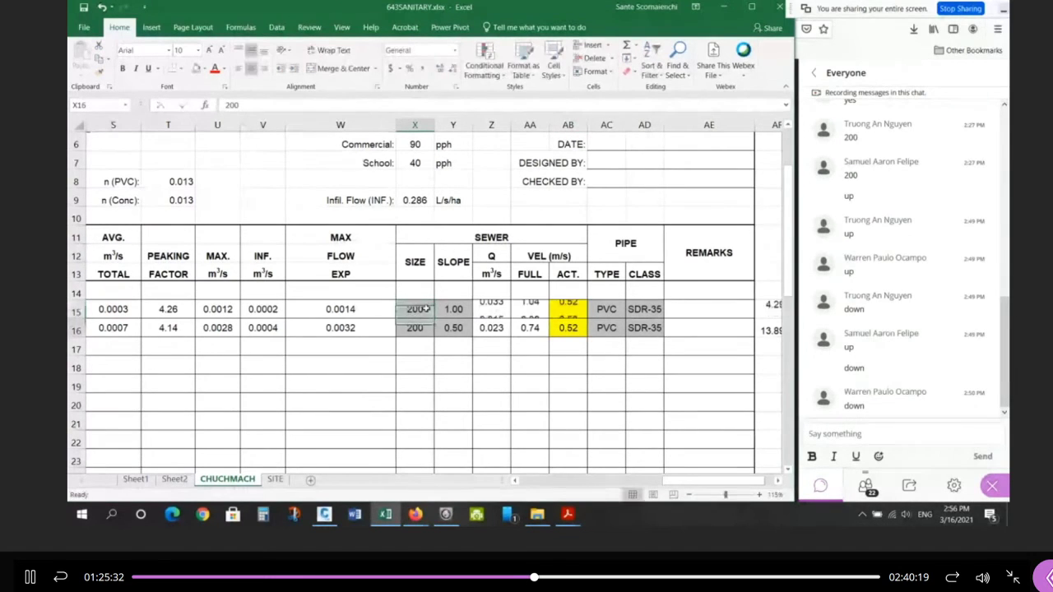
left_click(569, 309)
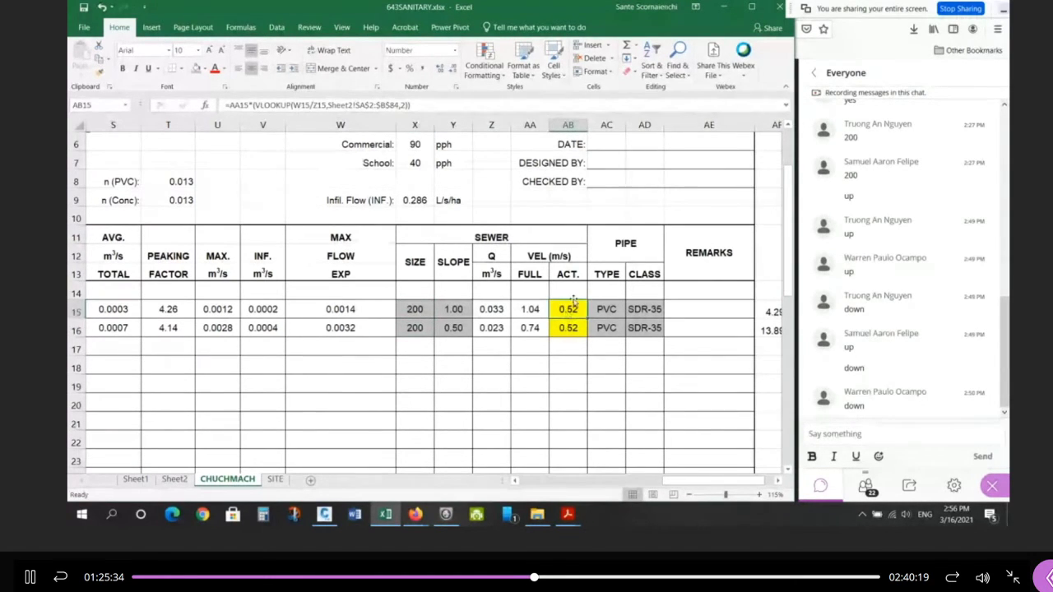
left_click(445, 404)
left_click(559, 309)
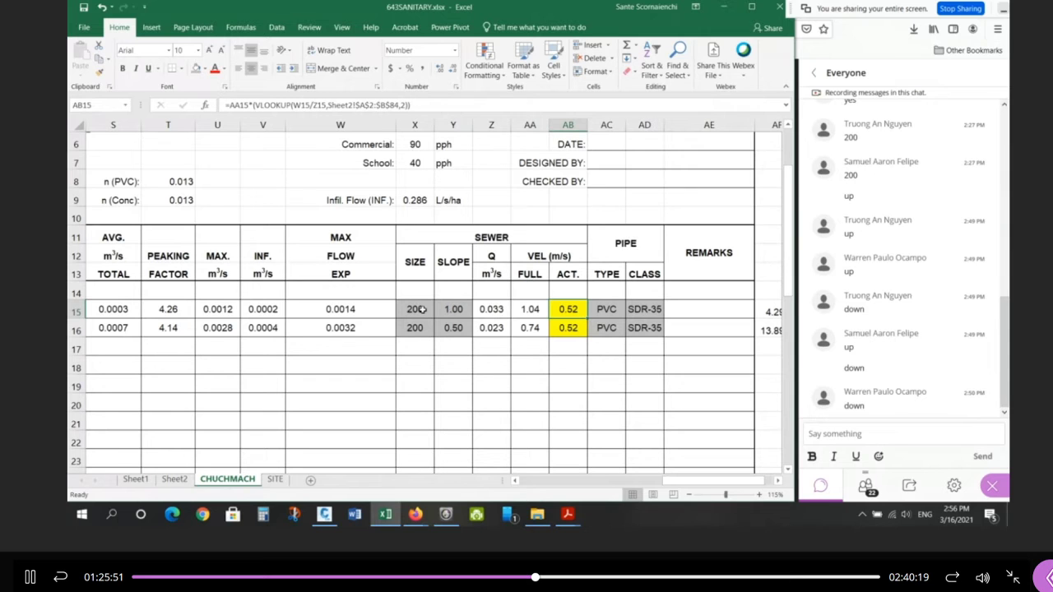
Review the B.4 Flow Velocities limits in the Region of Halton criteria PDF, and return to Excel to check the actual velocity in AB16.
mouse_move(568, 514)
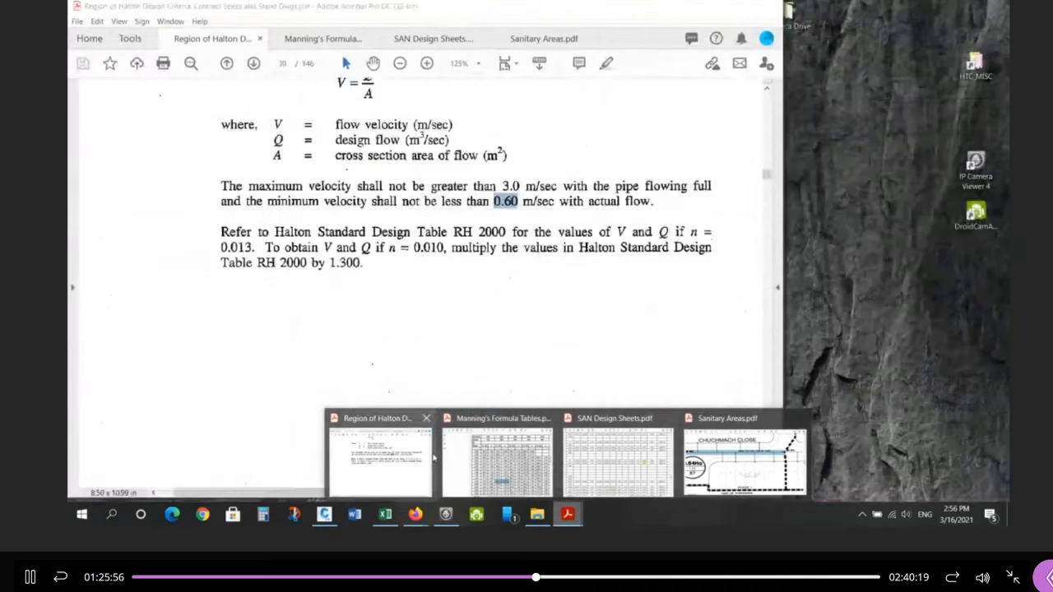
left_click(380, 461)
scroll(510, 211, "up", 3)
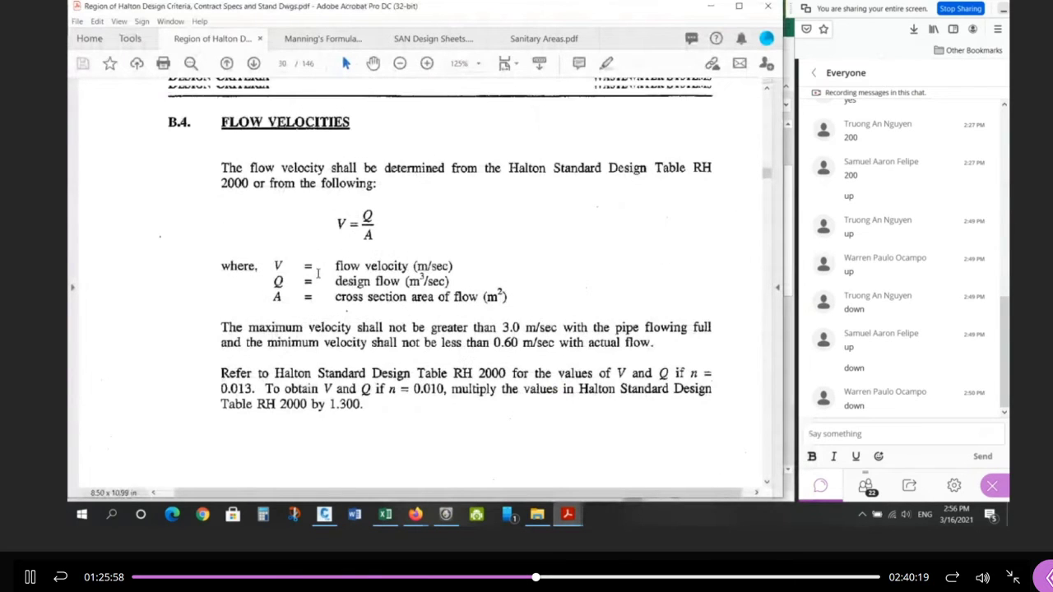
scroll(548, 366, "down", 1)
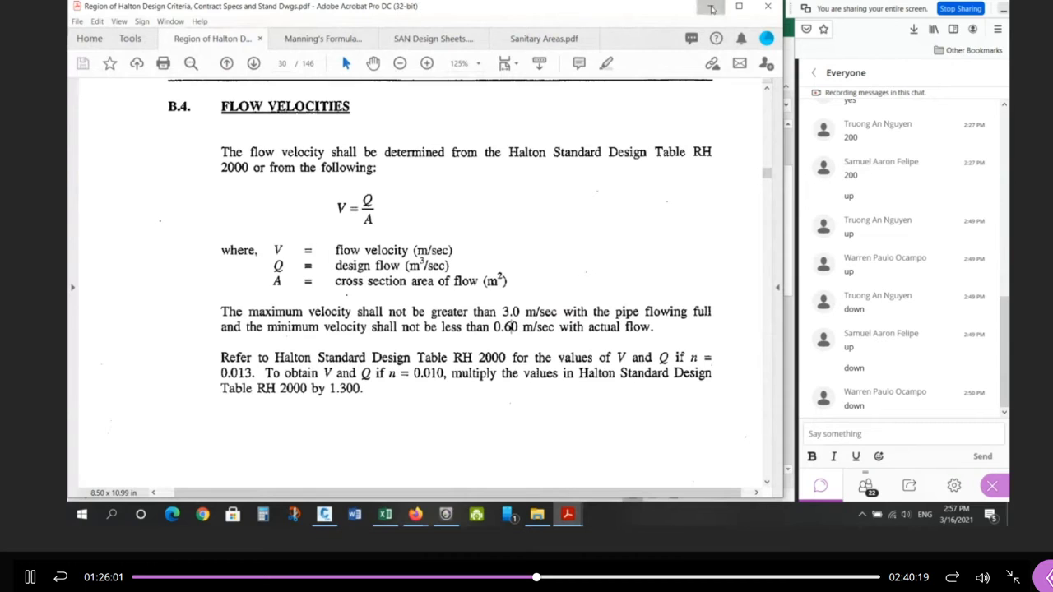
left_click(711, 6)
left_click(568, 323)
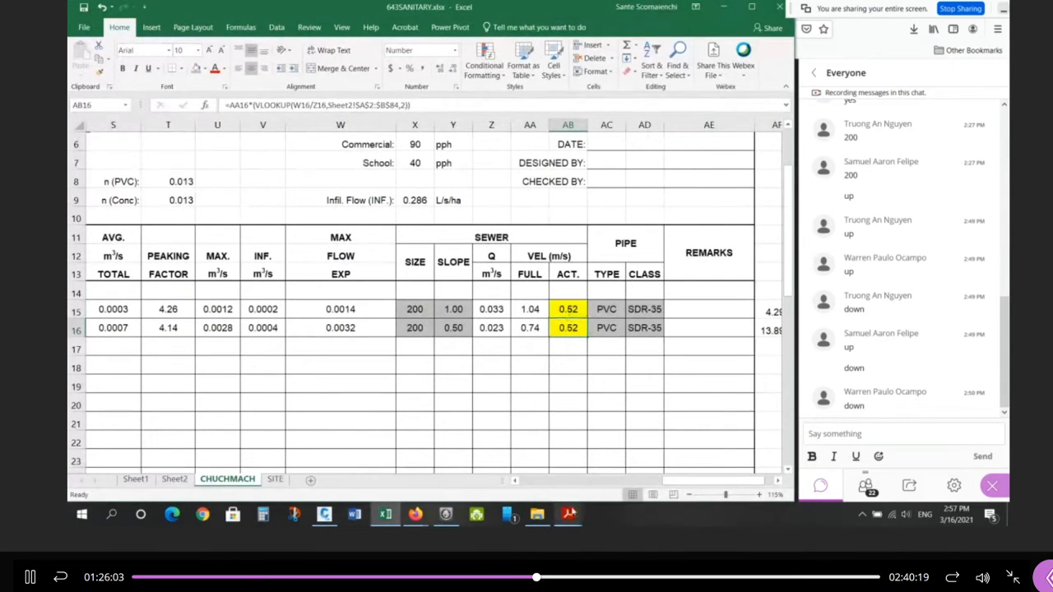
Switch to SAN Design Sheets.pdf in Acrobat and examine the actual velocities listed for the sewer runs on pages 4 and 3.
mouse_move(568, 513)
left_click(647, 459)
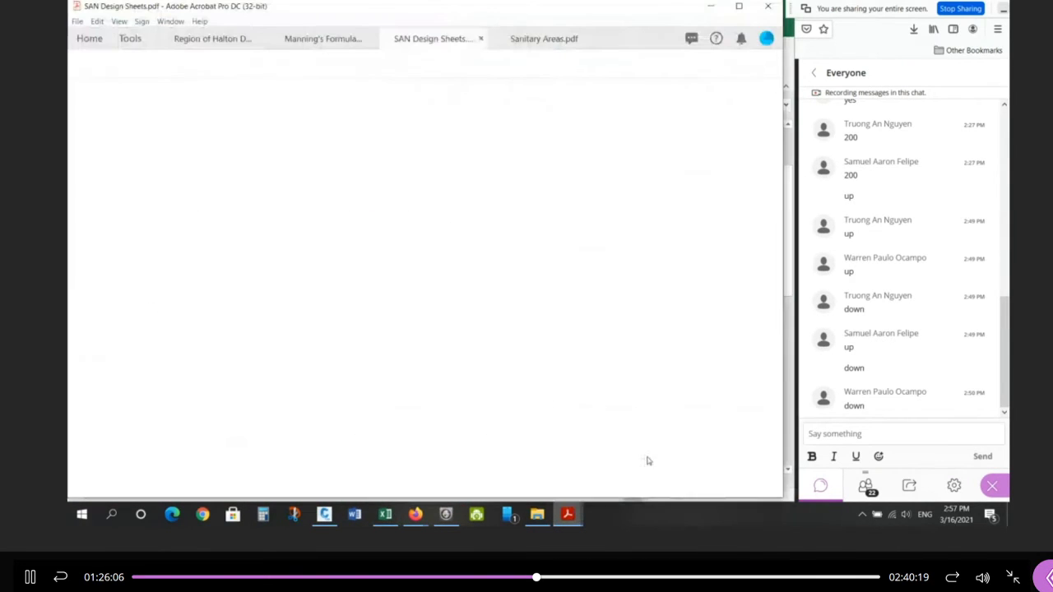
scroll(609, 261, "down", 2, "ctrl")
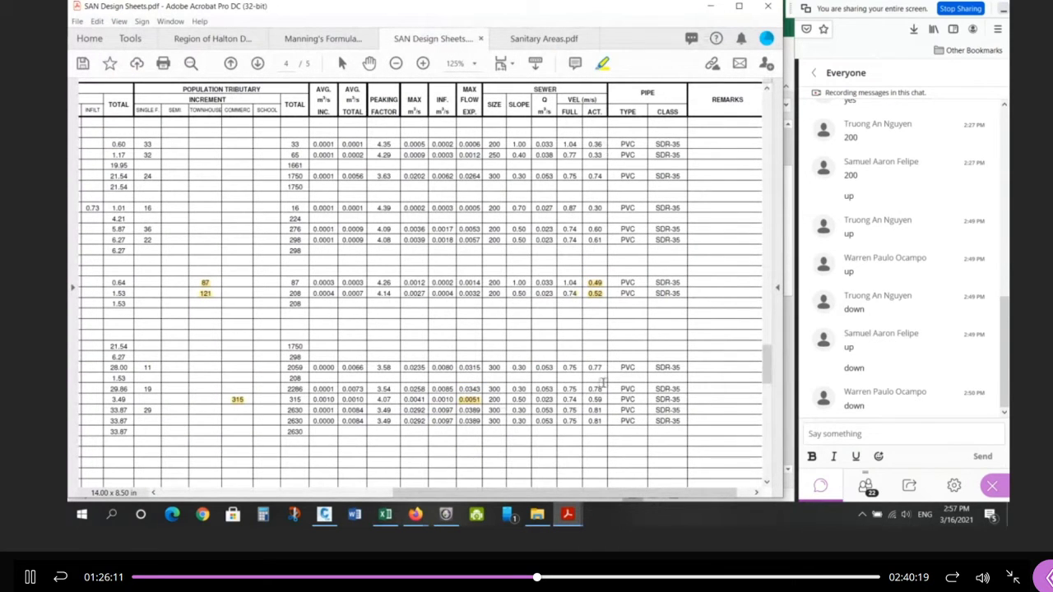
scroll(596, 344, "up", 3)
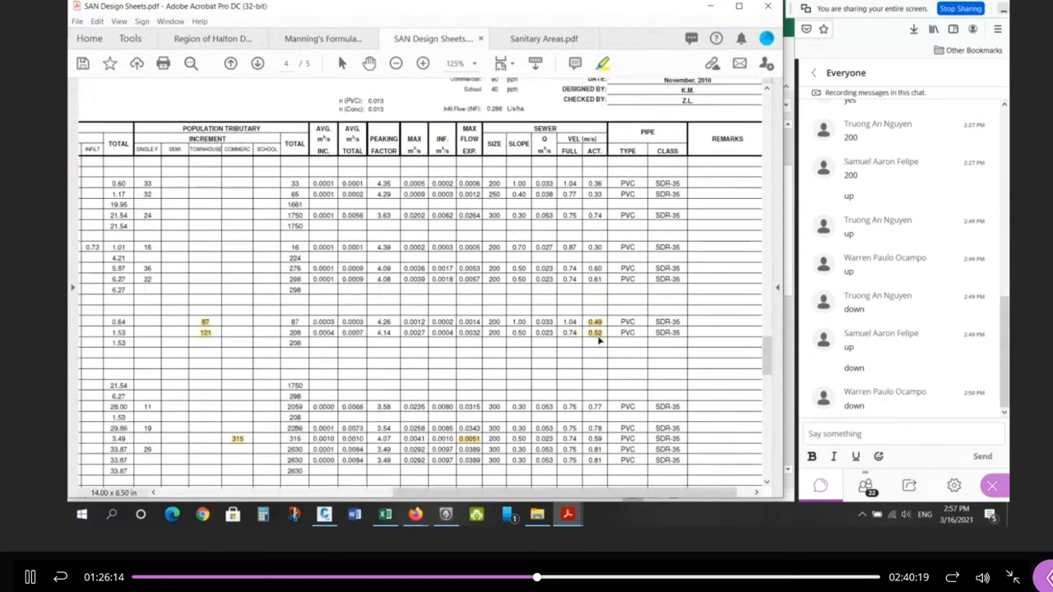
scroll(595, 344, "up", 8)
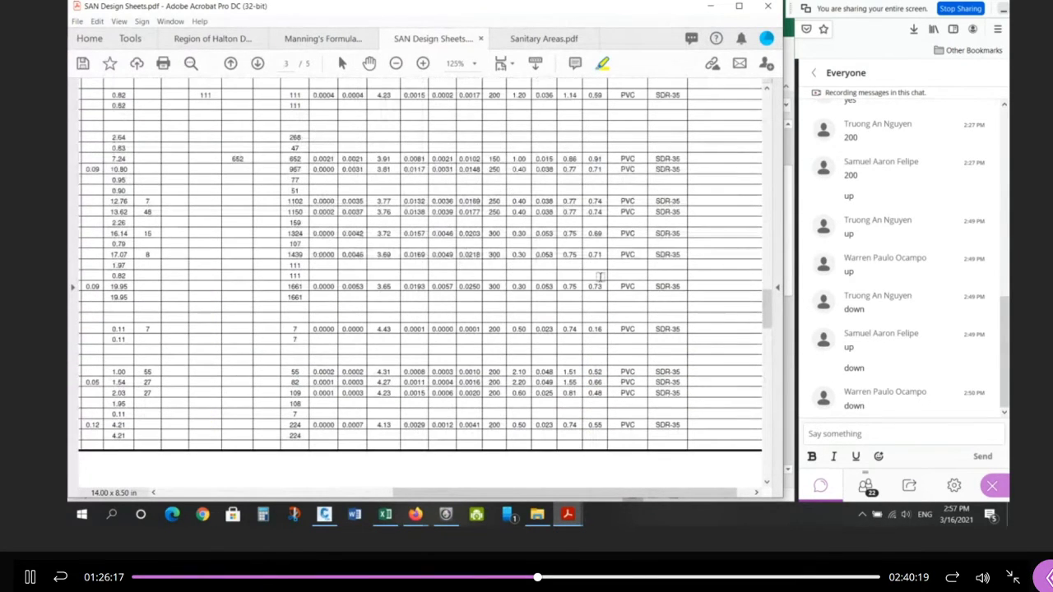
double_click(598, 330)
left_click_drag(607, 394, 576, 394)
left_click(594, 393)
key("Delete")
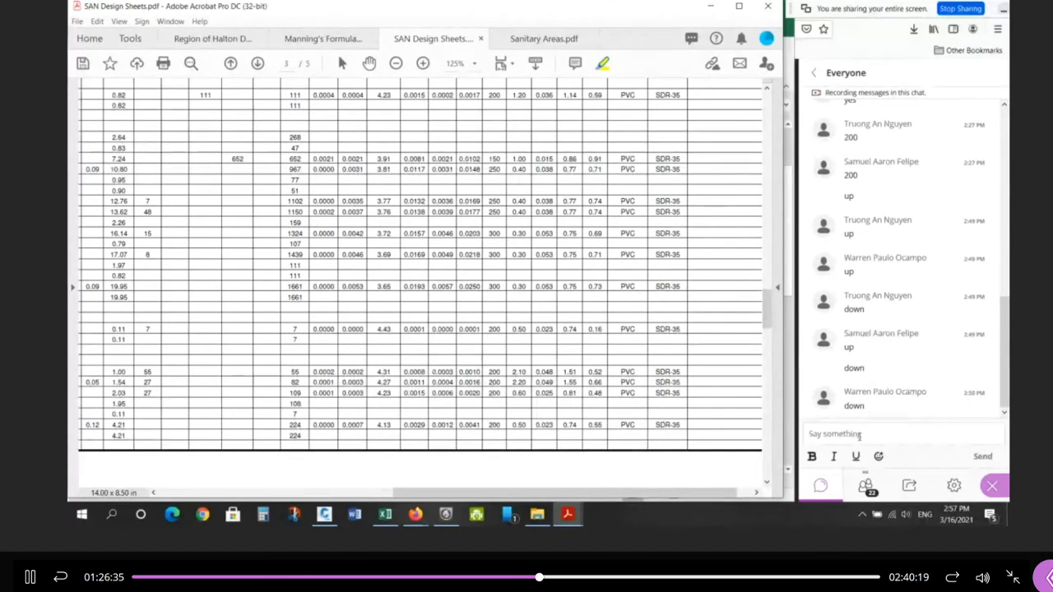
Switch to IP Camera Viewer to show the hand-drawn sewer sketch, and minimize it when finished.
mouse_move(568, 516)
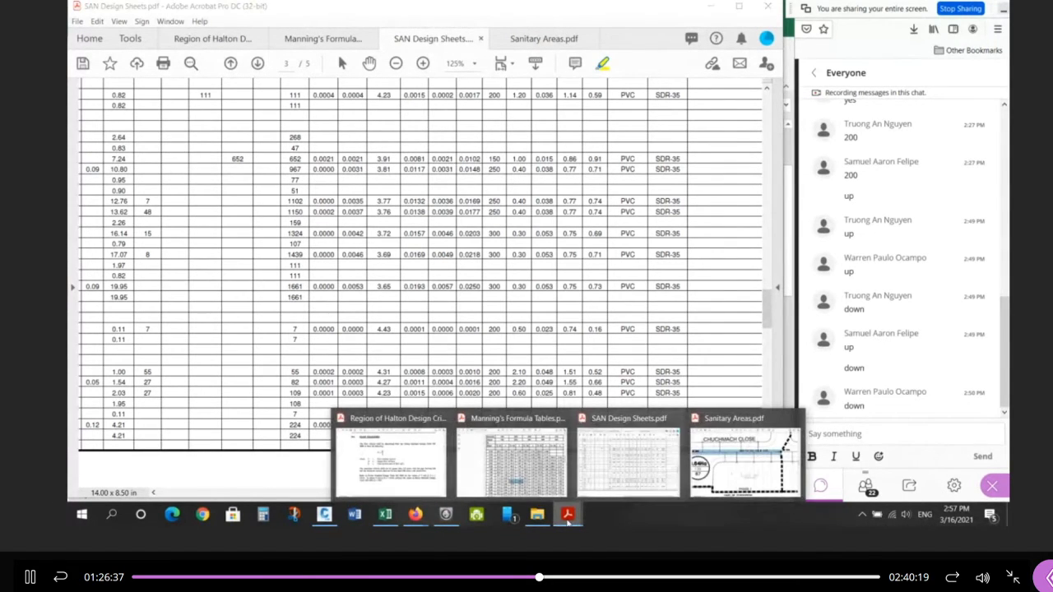
left_click(445, 515)
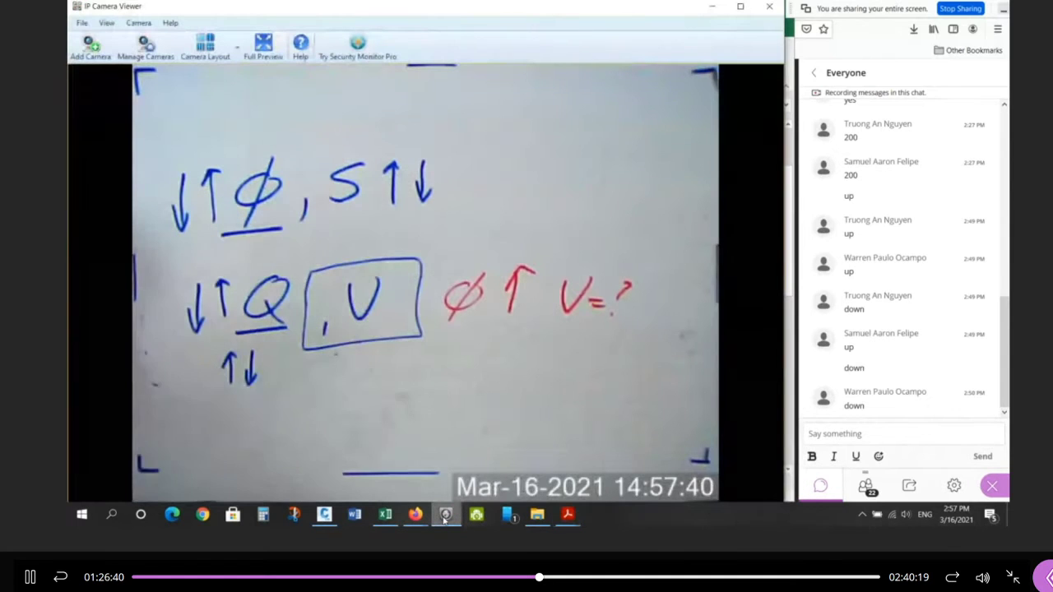
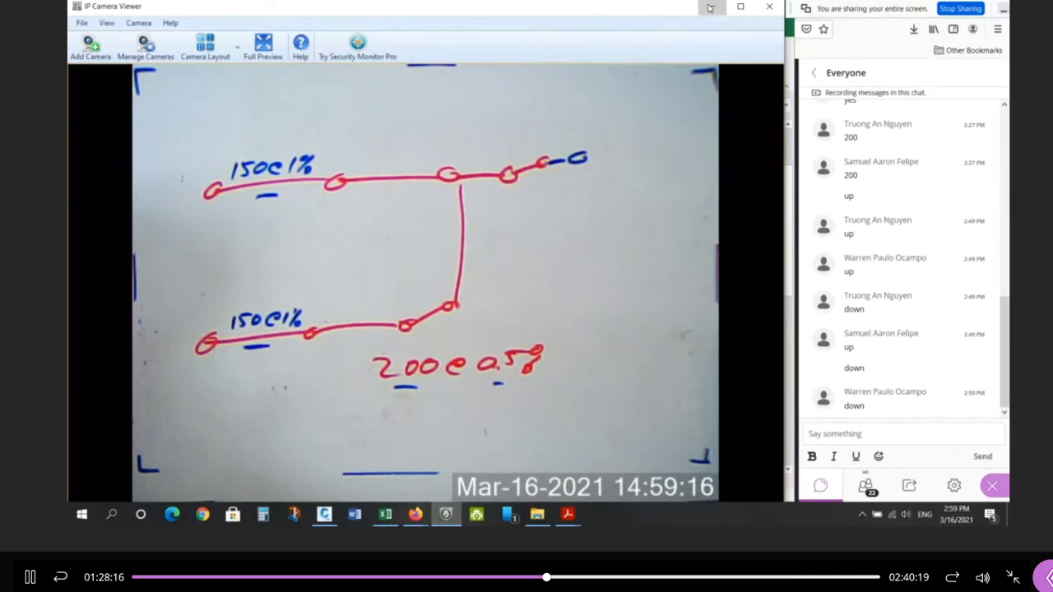
left_click(710, 8)
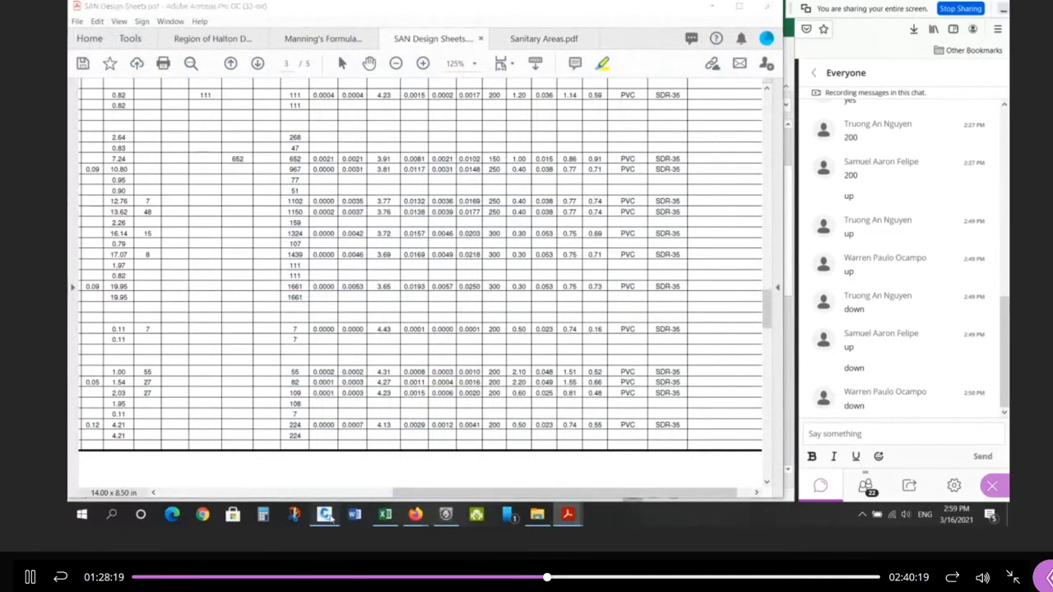
Switch to the 643BASE drawing in Civil 3D, view the whole site's drainage areas, and clear the current selection.
left_click(339, 491)
scroll(368, 315, "down", 5)
scroll(368, 315, "up", 2)
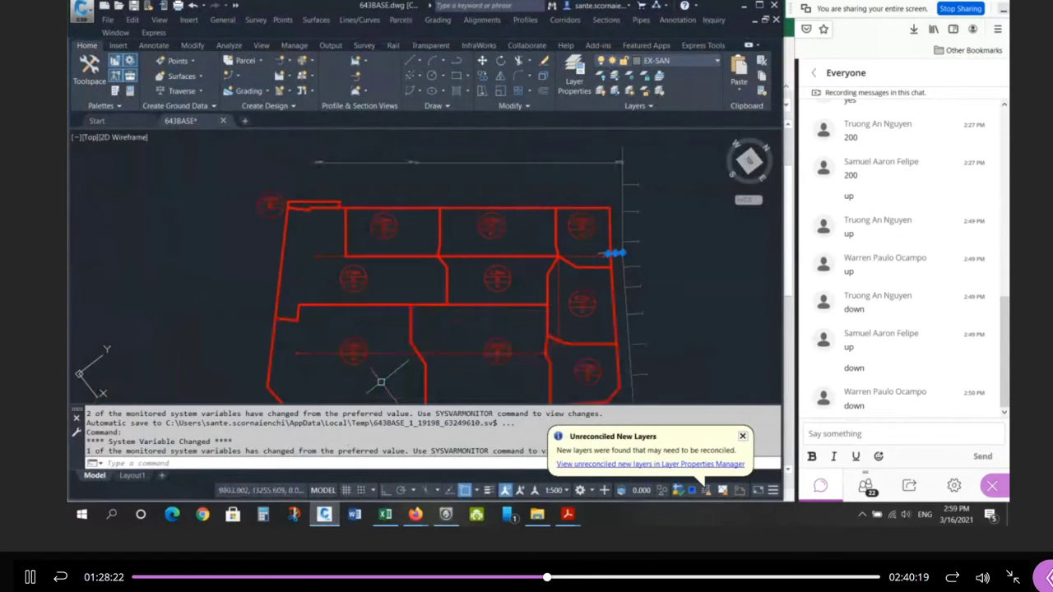
scroll(368, 315, "down", 2)
scroll(368, 315, "up", 2)
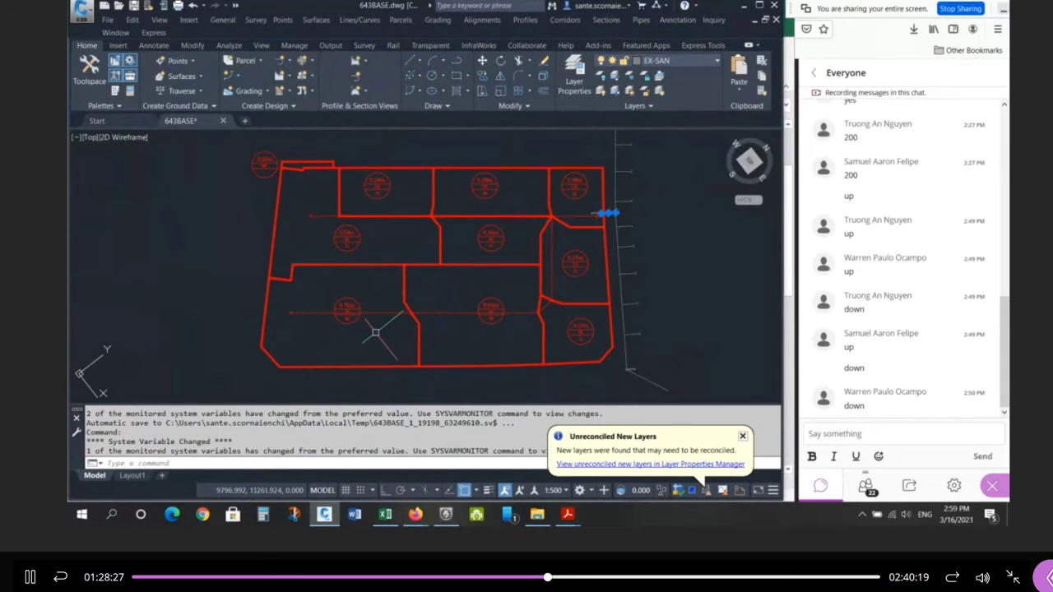
key("Escape")
key("Escape")
key("Escape")
key("Escape")
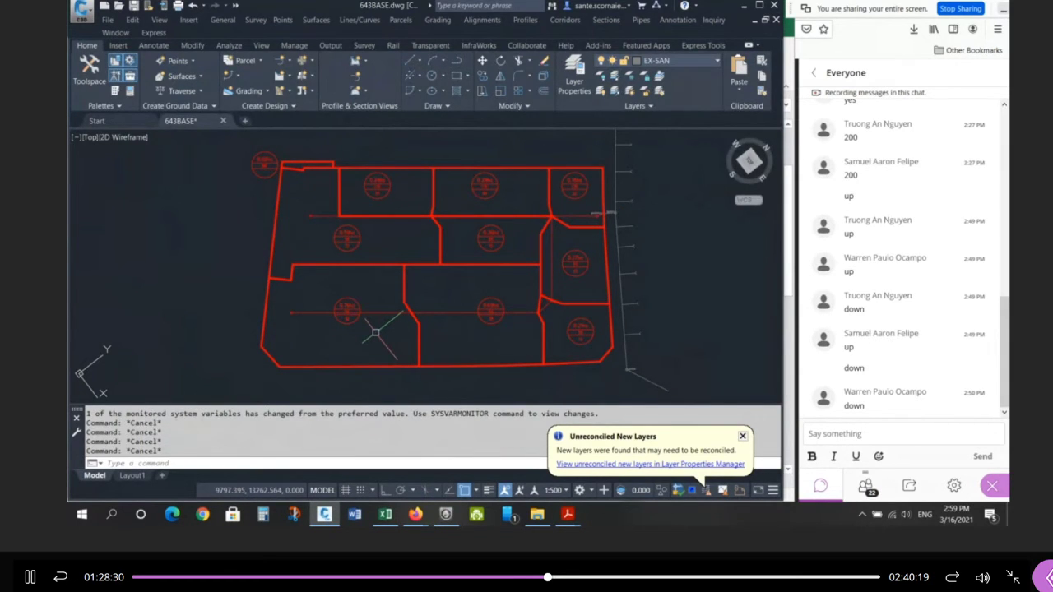
Return to the Excel workbook and point out the manhole cells B15:C16 and the empty rows below them on the CHUCHMACH sheet.
left_click(385, 514)
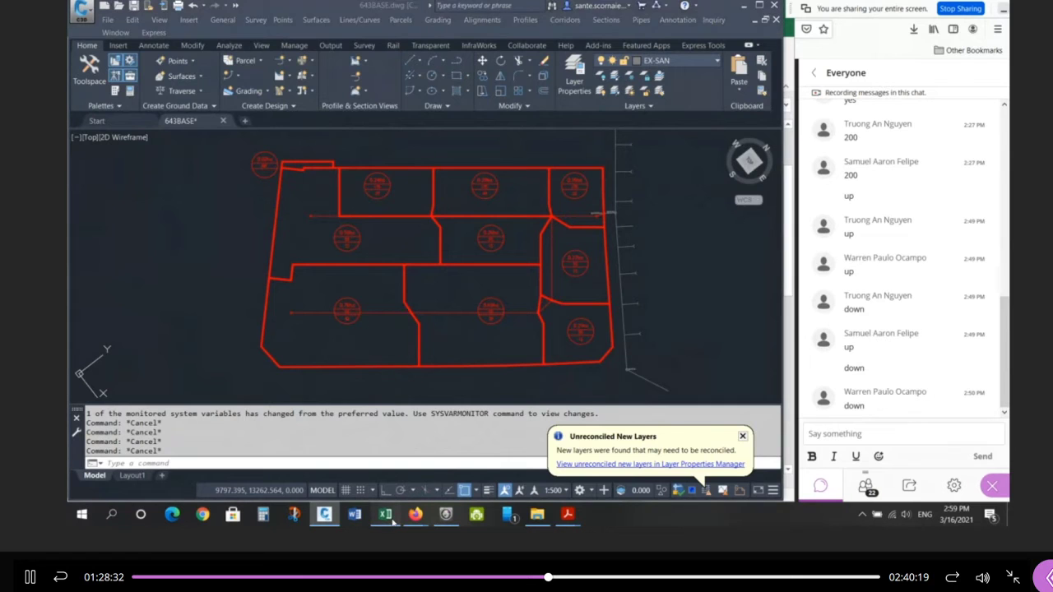
scroll(578, 357, "down", 3, "ctrl")
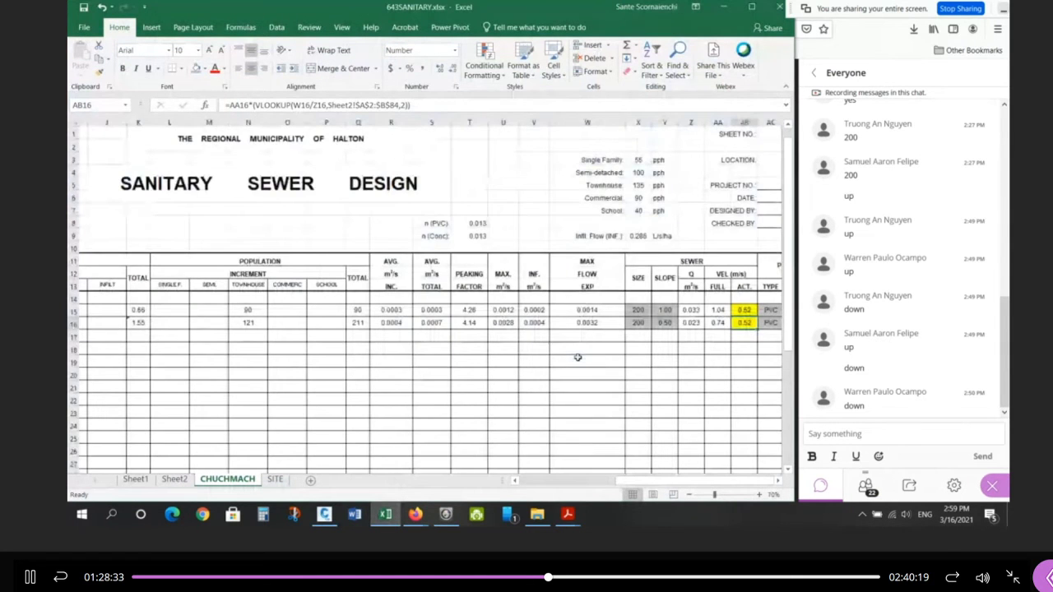
scroll(578, 357, "down", 1, "ctrl")
left_click(275, 333)
left_click_drag(577, 481, 524, 482)
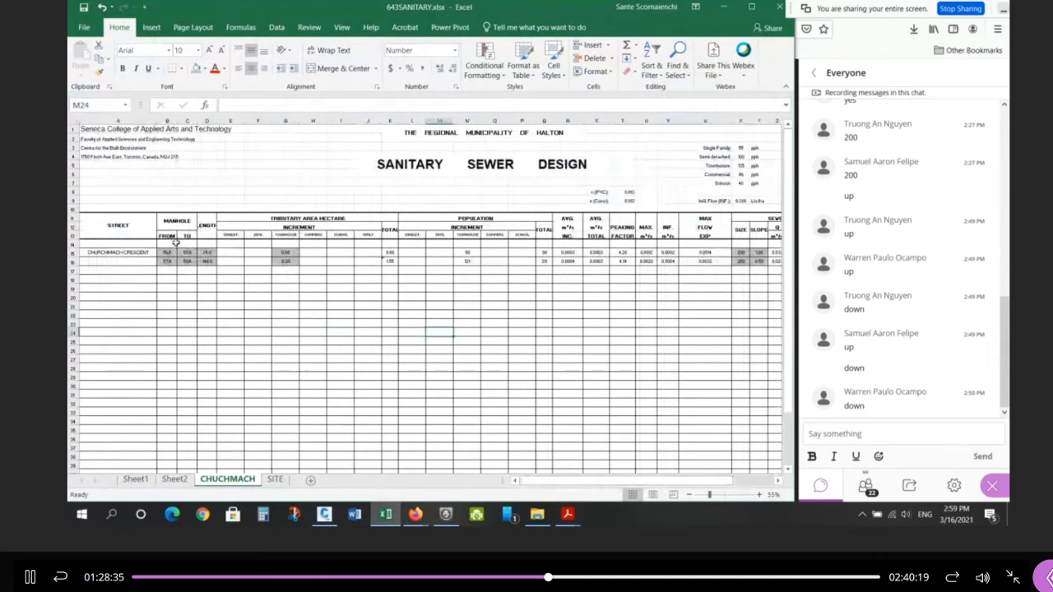
left_click_drag(167, 252, 188, 262)
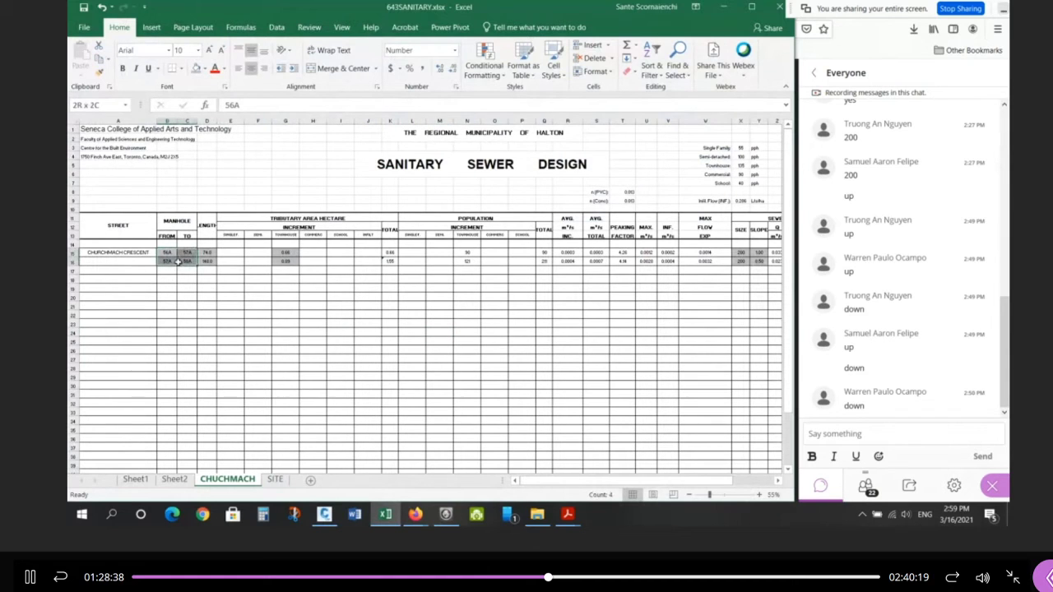
left_click(135, 254)
left_click_drag(158, 306, 662, 439)
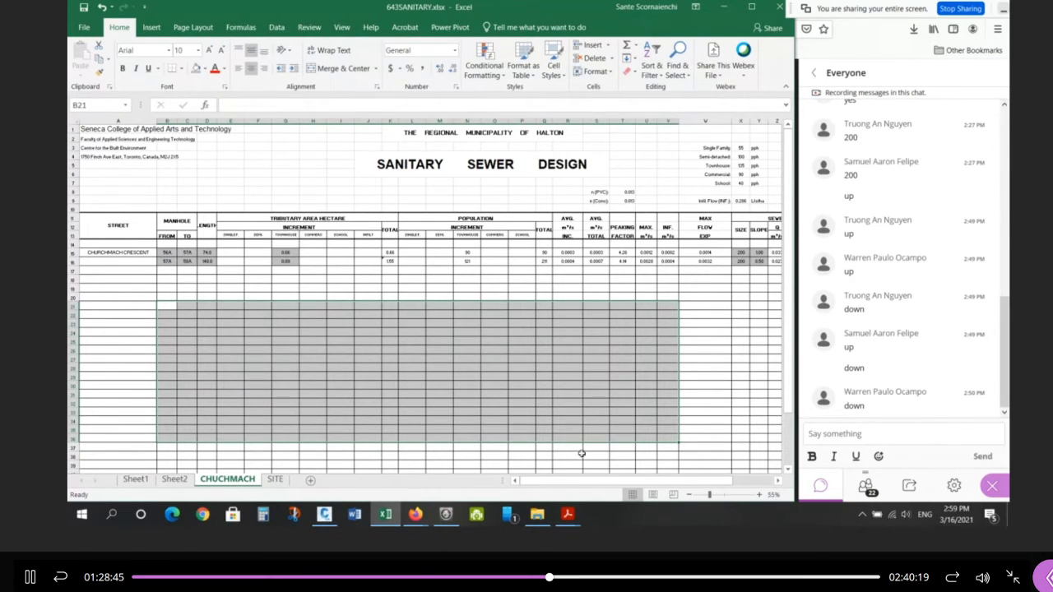
Return to 643BASE in Civil 3D, mark the sewer from MH301A to MH60A and the existing runs downstream of it, and clear the selection.
left_click(401, 518)
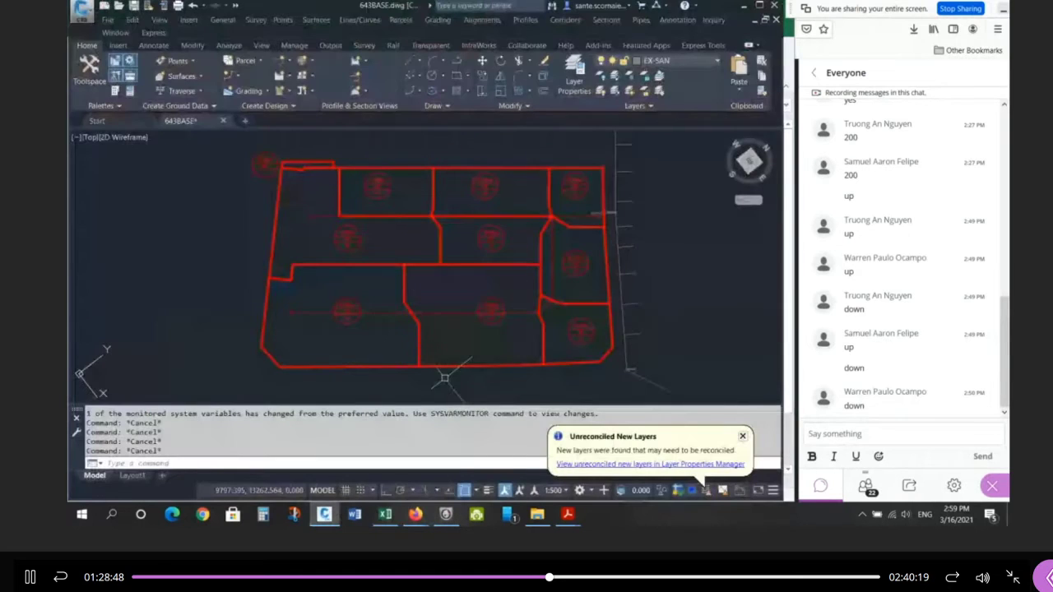
scroll(551, 240, "up", 5)
scroll(560, 272, "down", 4)
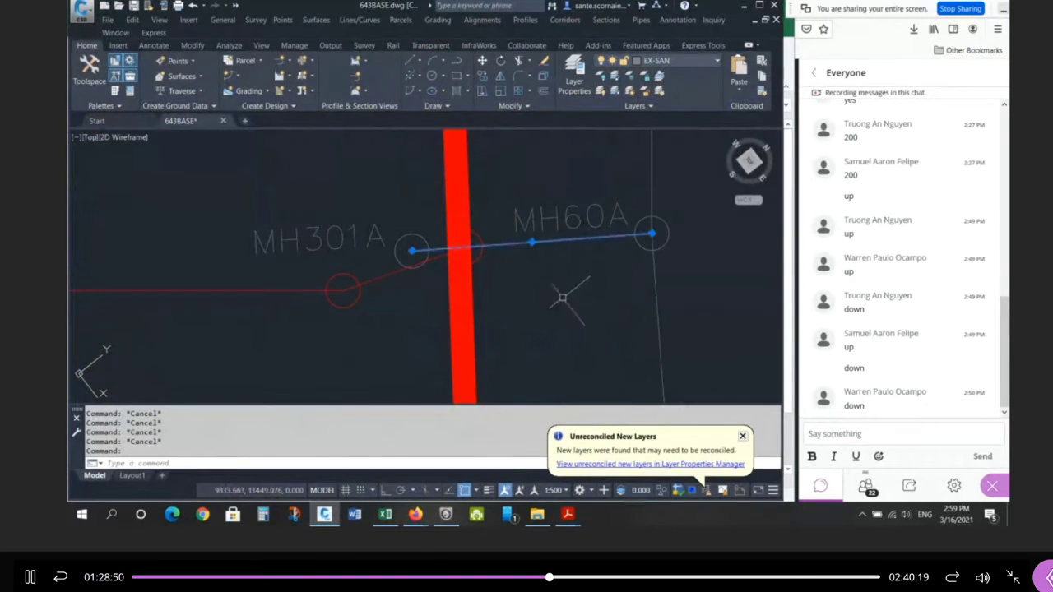
scroll(645, 237, "up", 1)
scroll(646, 238, "down", 2)
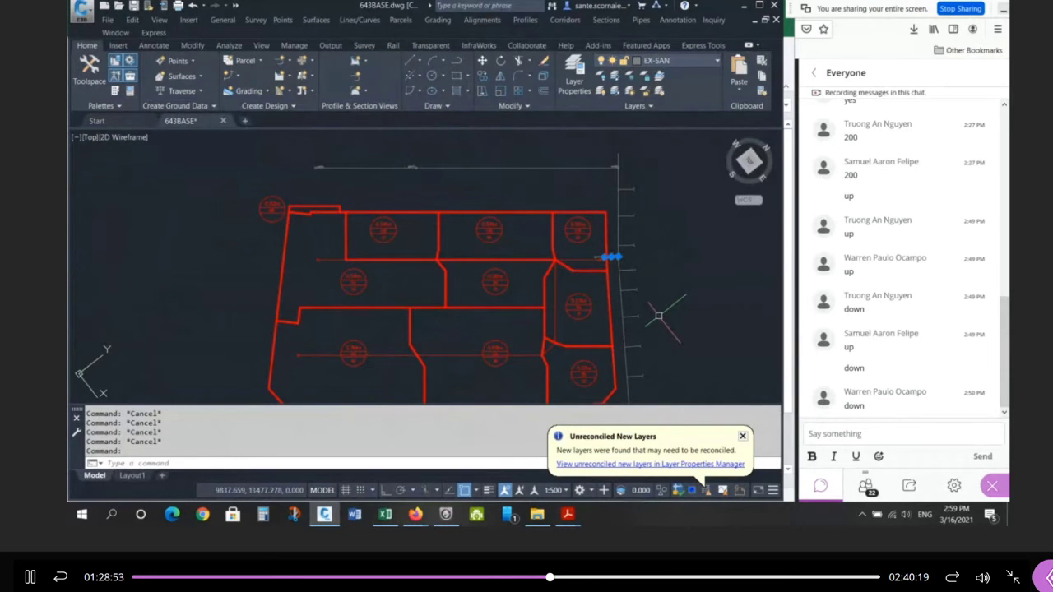
scroll(559, 259, "up", 3)
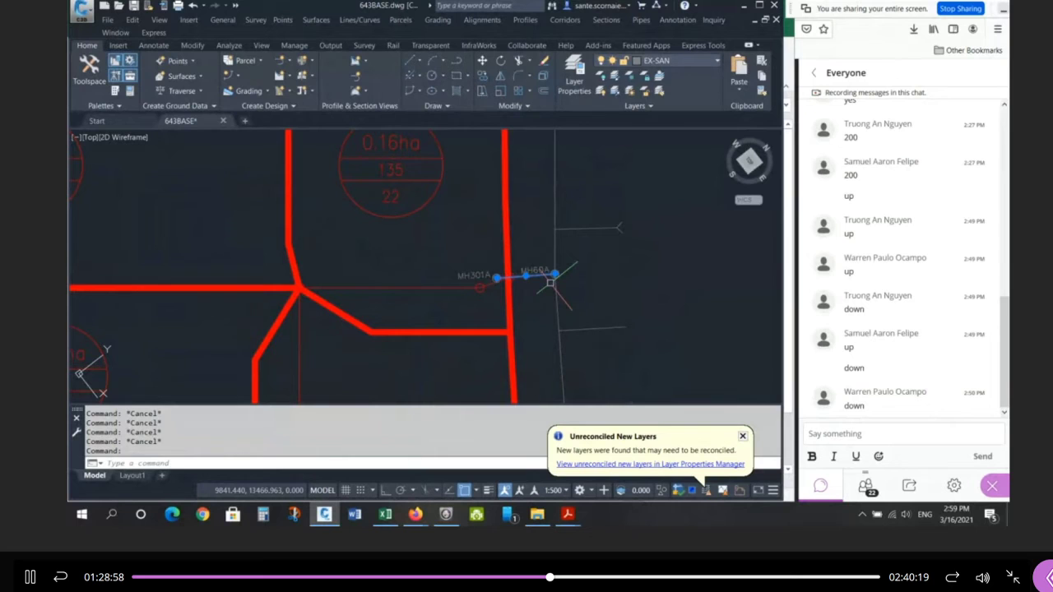
scroll(550, 281, "down", 3)
scroll(555, 242, "down", 2)
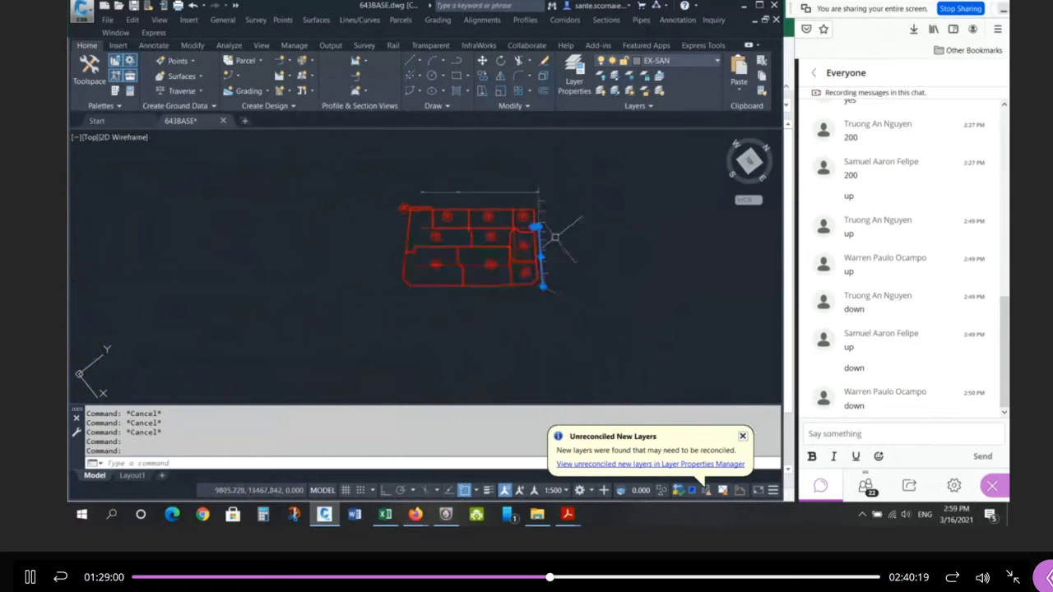
scroll(556, 237, "up", 4)
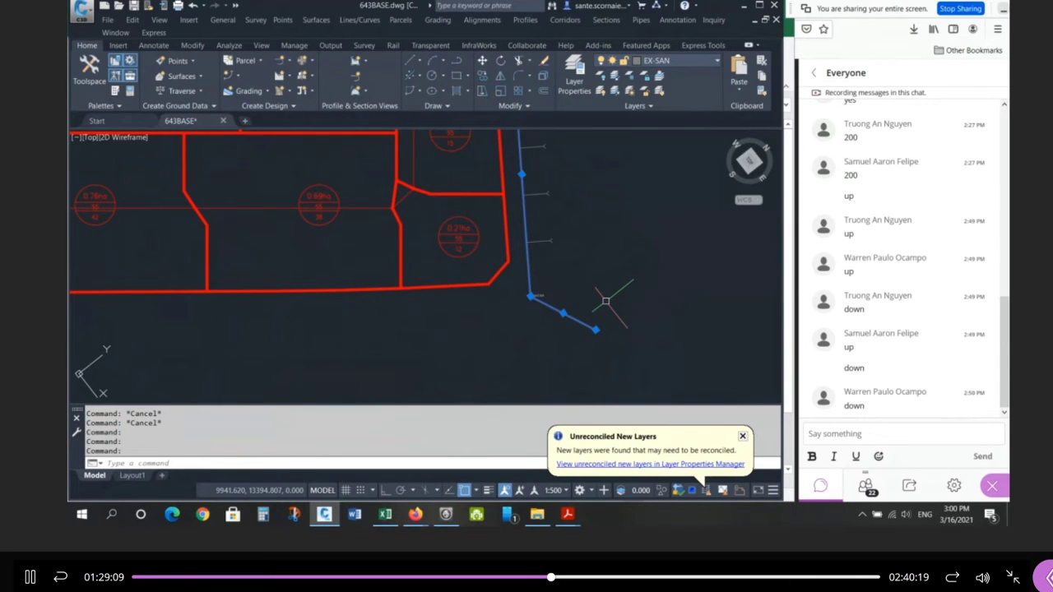
key("Escape")
key("Escape")
Select the MH301A to MH60A sewer run and the two existing sewer segments along the site's upper side.
scroll(617, 226, "down", 4)
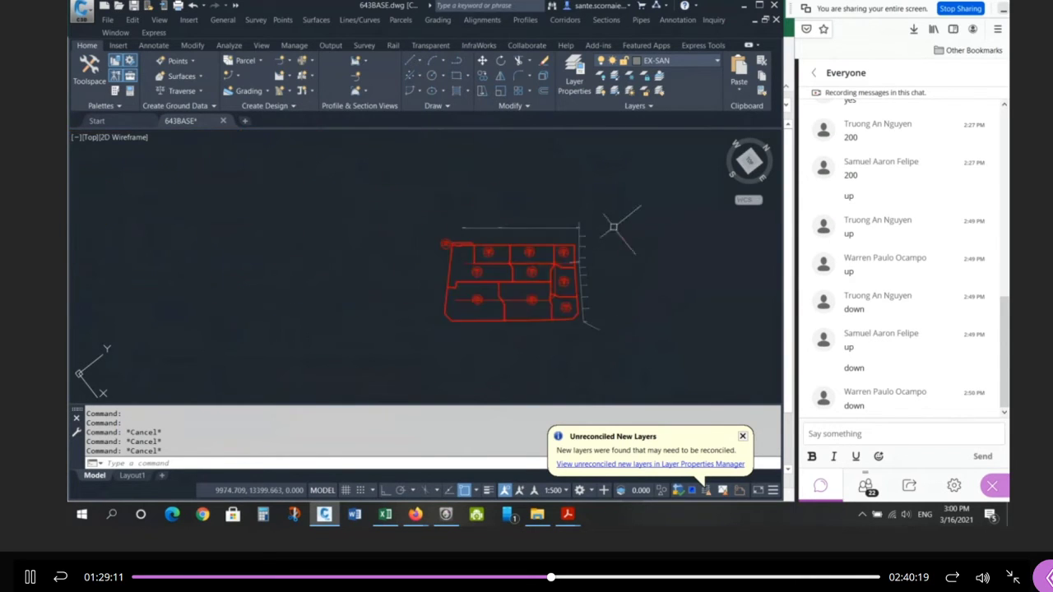
scroll(576, 263, "up", 8)
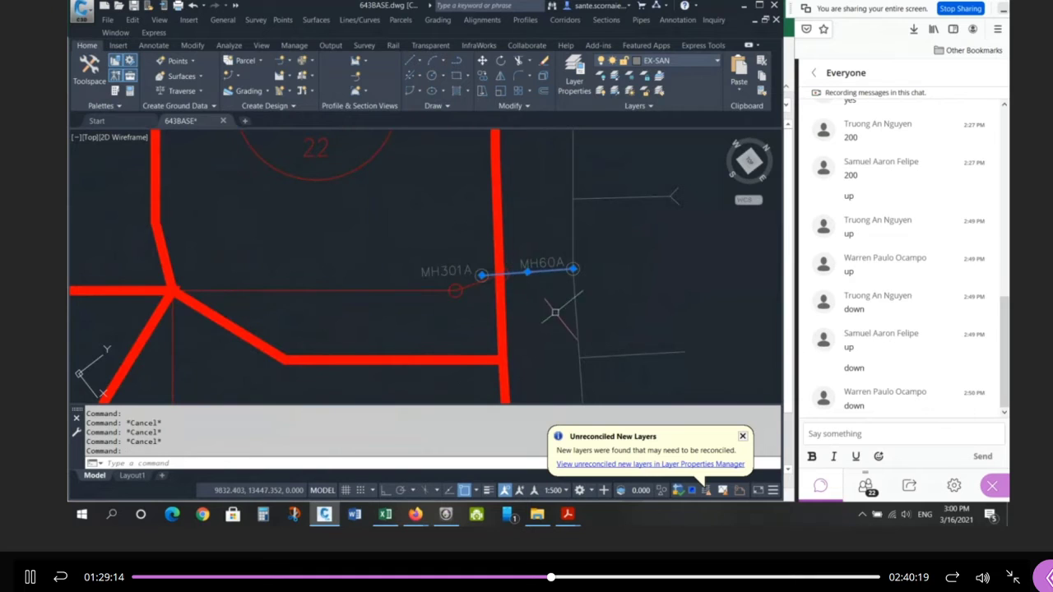
scroll(559, 276, "down", 5)
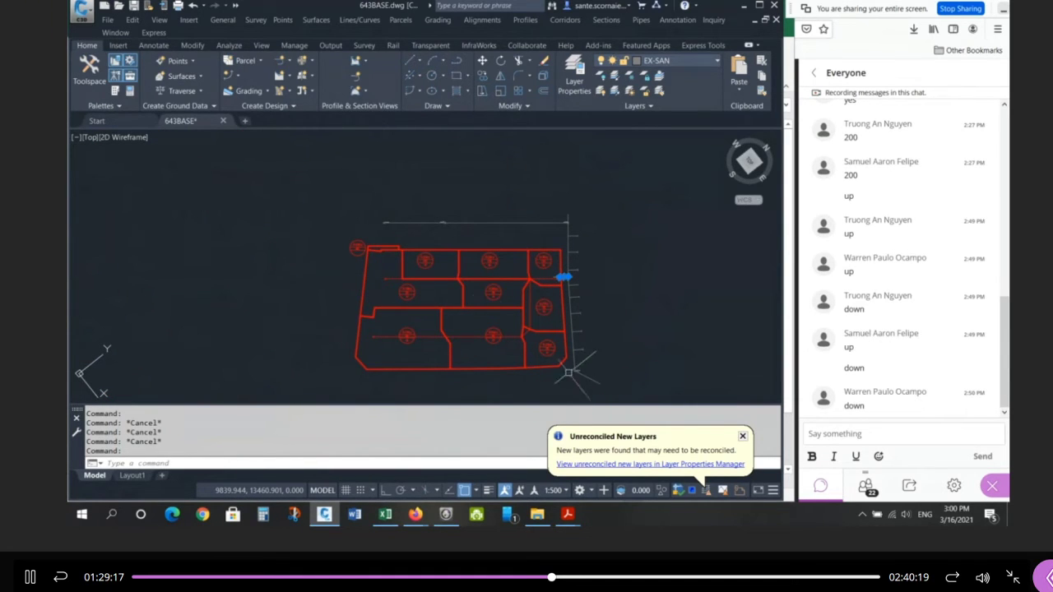
left_click(423, 222)
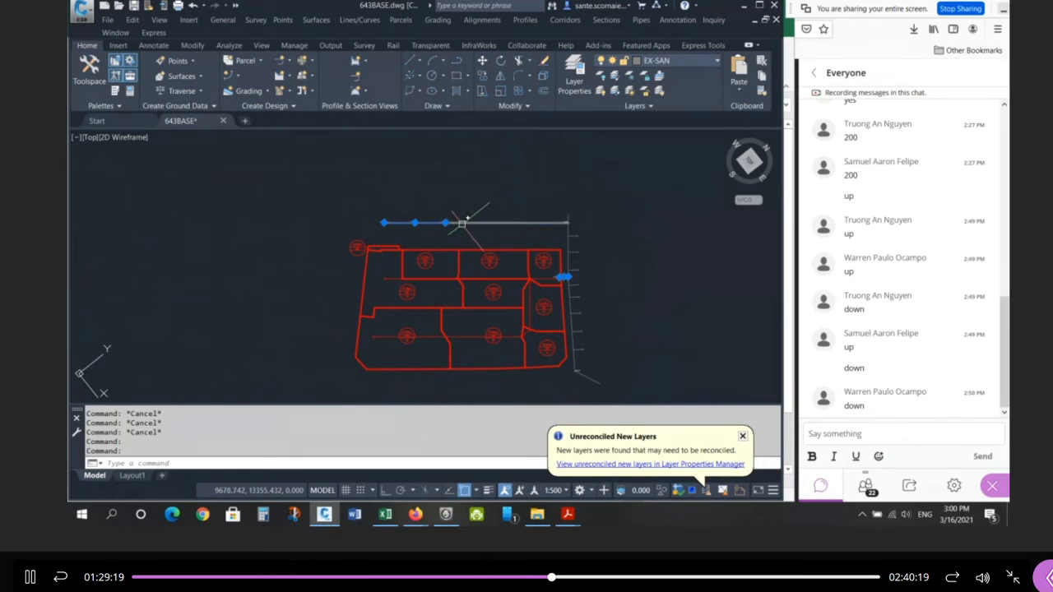
left_click(465, 226)
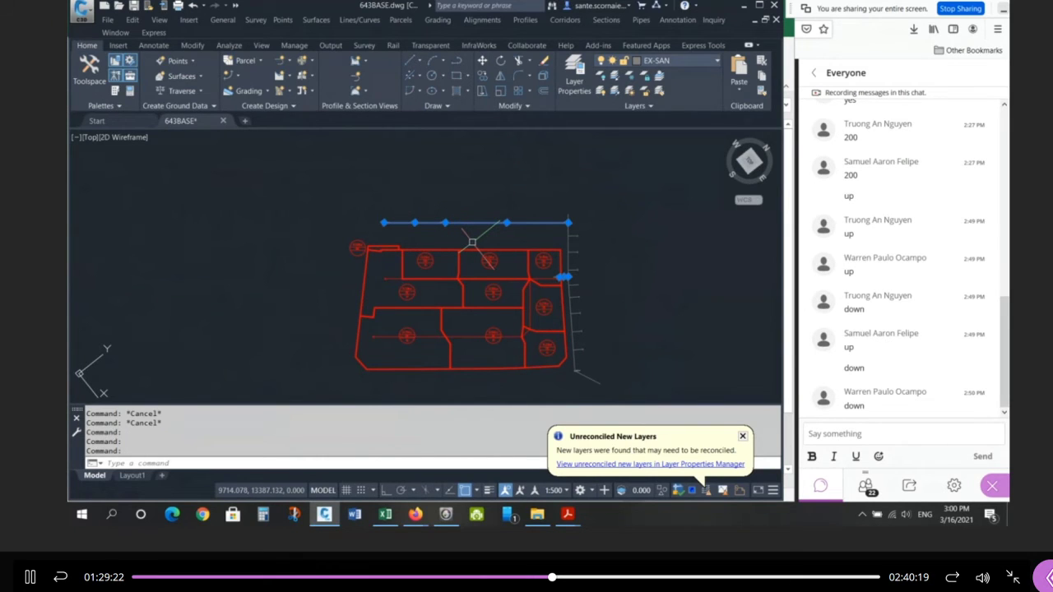
Add the existing sewer segment running alongside the site down to MH60A to the selection and view the MH301A connection.
scroll(580, 247, "up", 4)
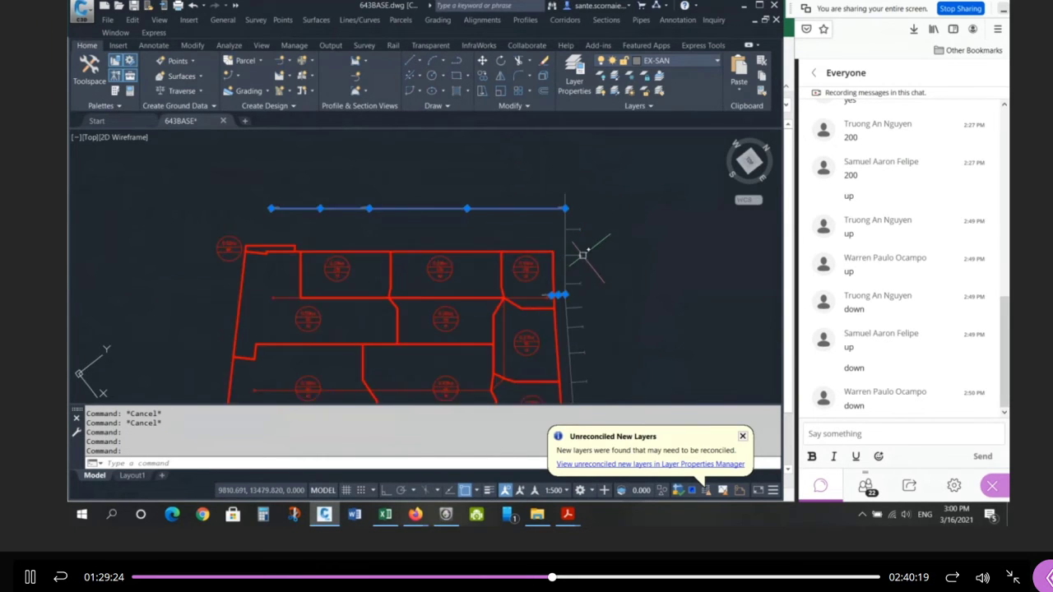
left_click(552, 235)
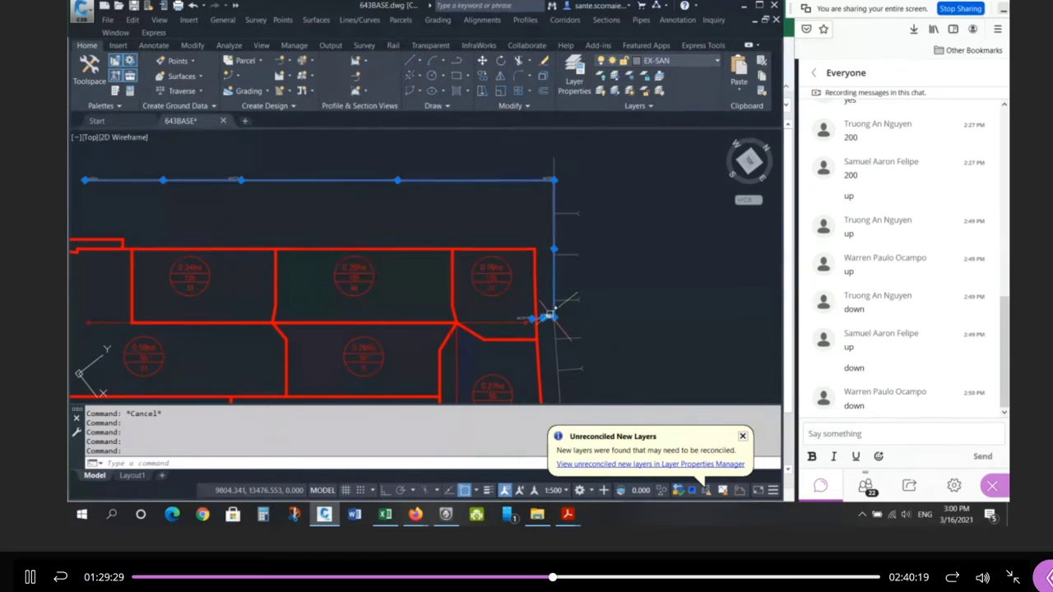
scroll(580, 227, "down", 2)
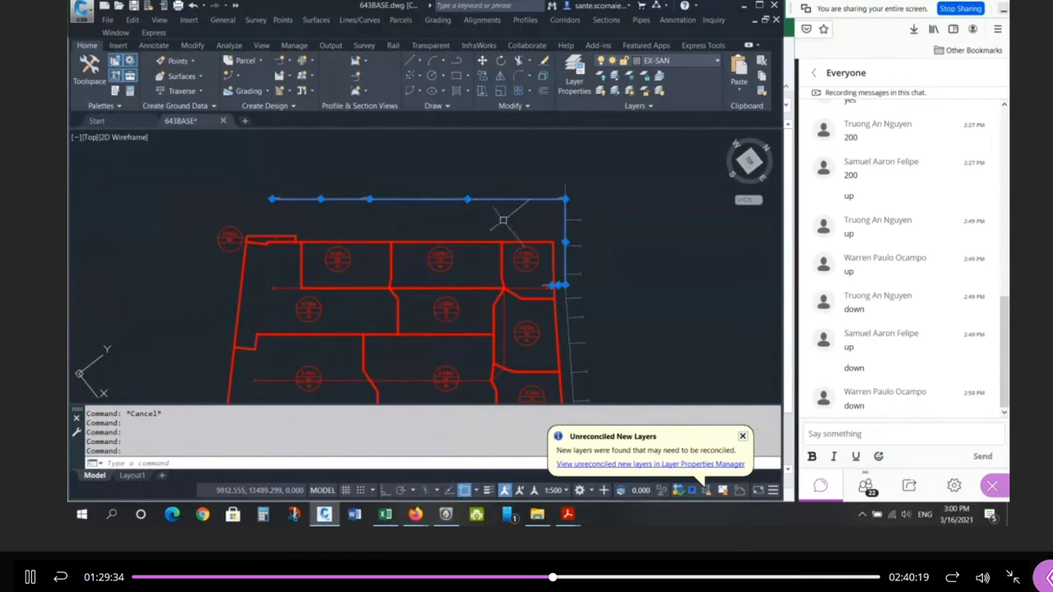
scroll(526, 201, "up", 3)
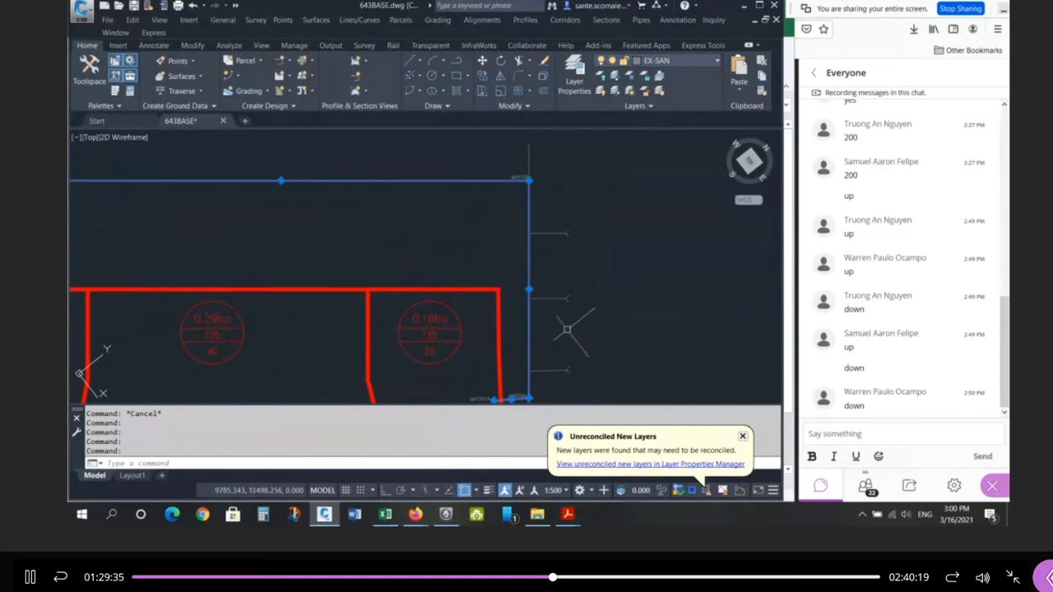
scroll(529, 397, "up", 4)
Switch to SAN Design Sheets.pdf in Acrobat and bring up the manhole and length columns on sheet 4.
mouse_move(564, 515)
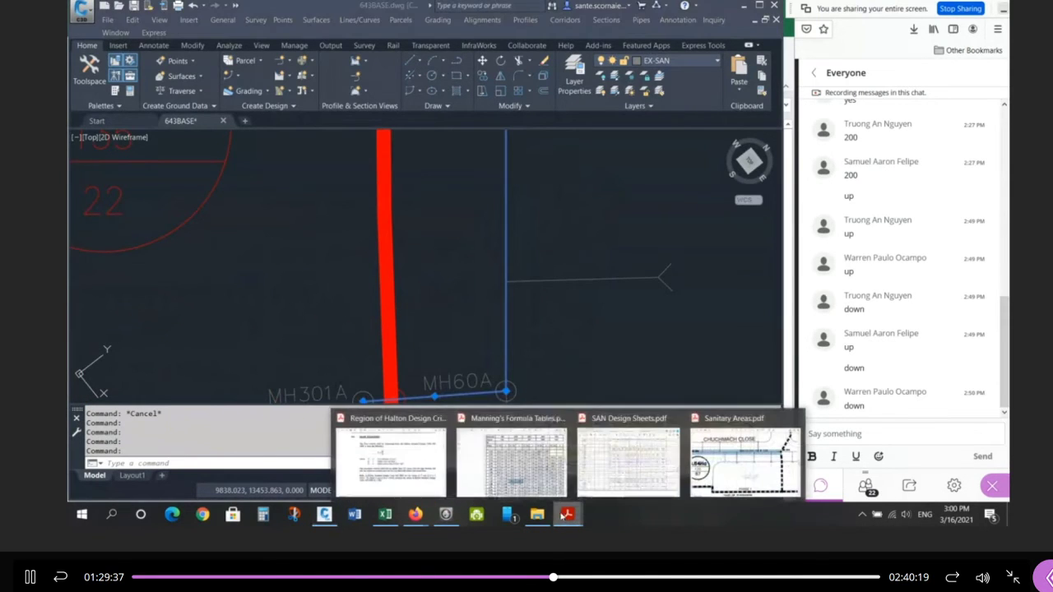
mouse_move(559, 492)
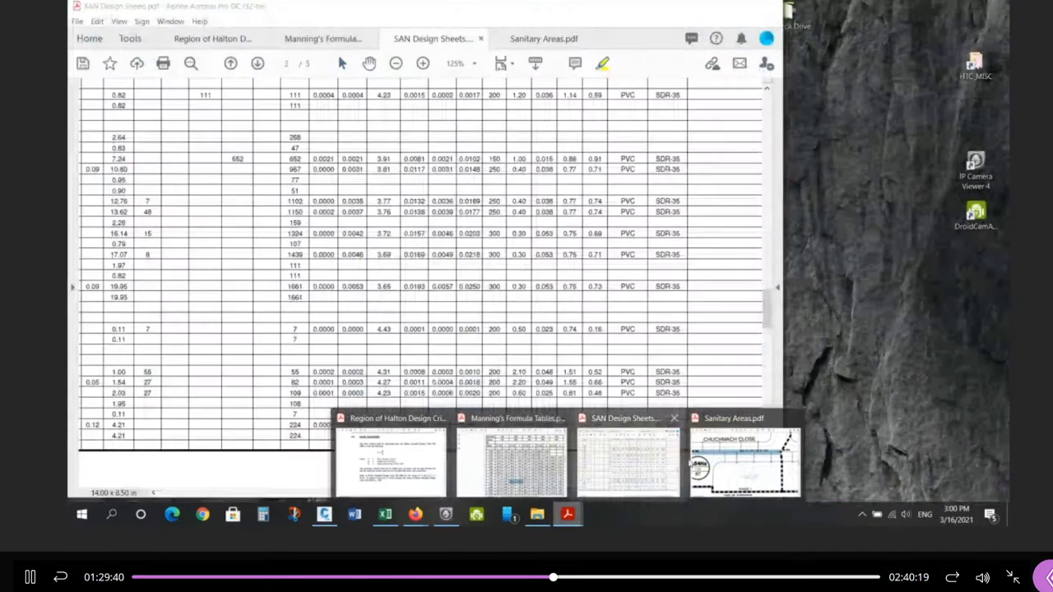
left_click(744, 463)
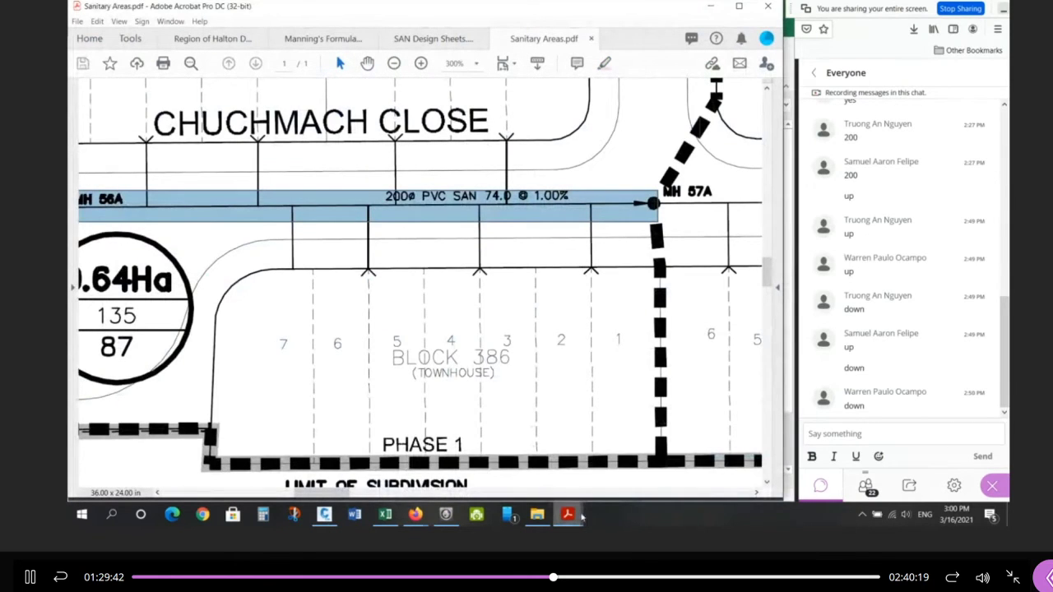
left_click(613, 467)
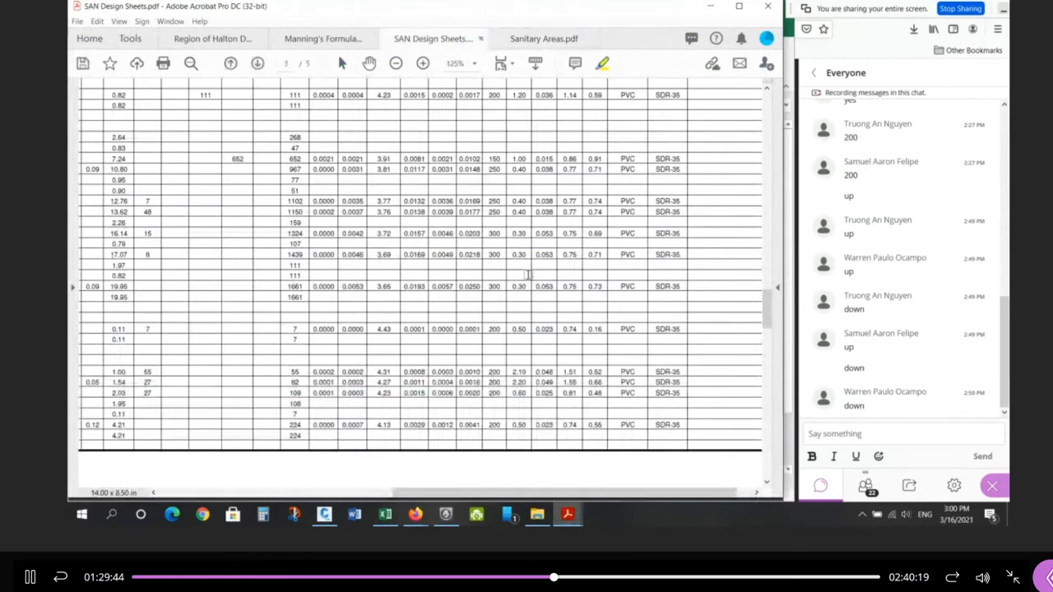
scroll(528, 276, "down", 1, "ctrl")
scroll(380, 313, "down", 5)
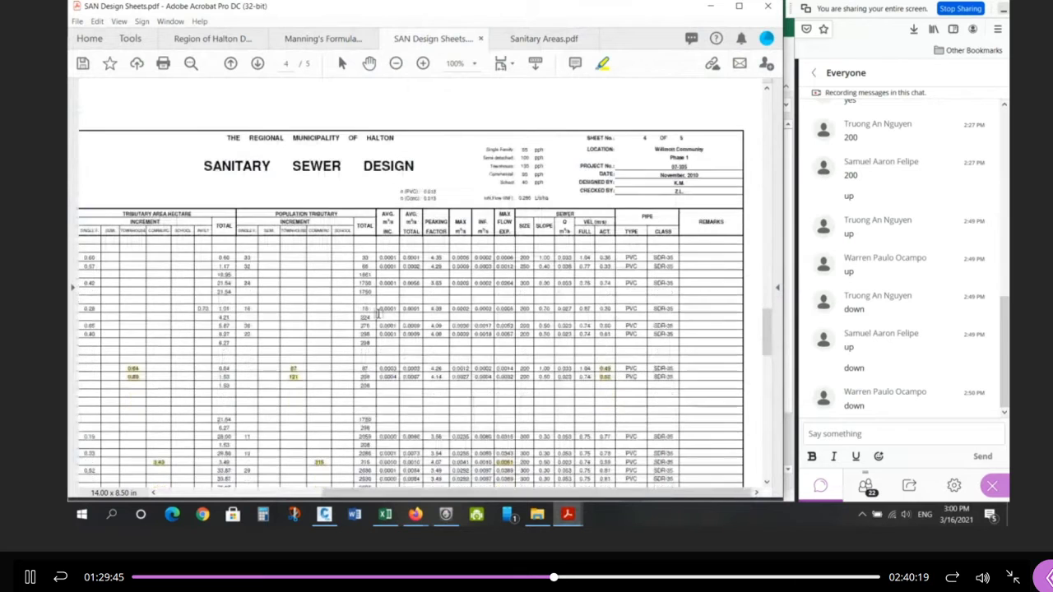
left_click_drag(450, 497, 363, 493)
scroll(148, 335, "up", 1, "ctrl")
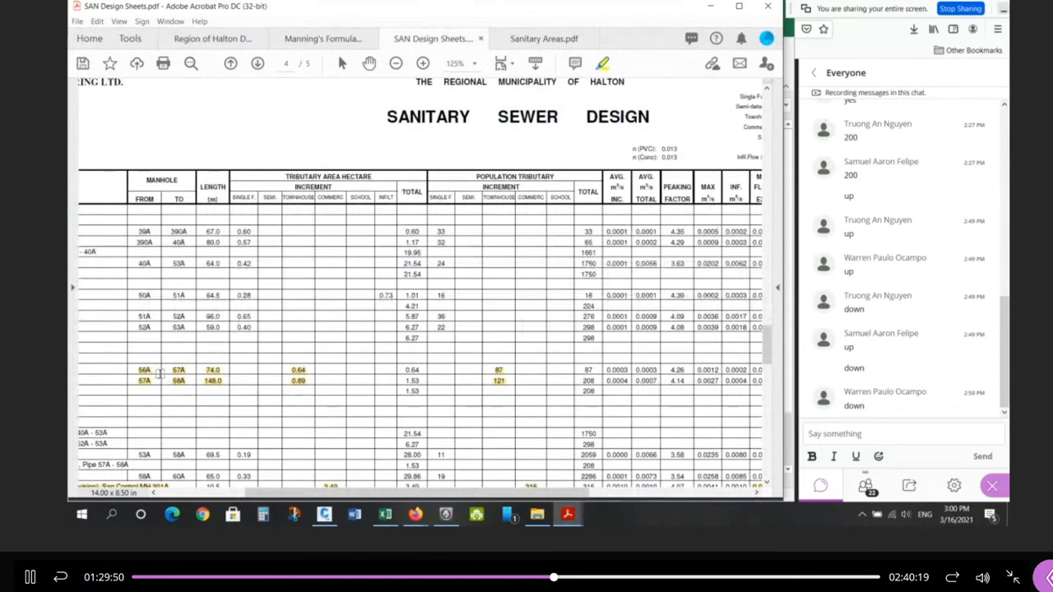
Highlight manholes 58A and 60A in the row of the 65.0 m sewer on sheet 4.
scroll(159, 374, "down", 1)
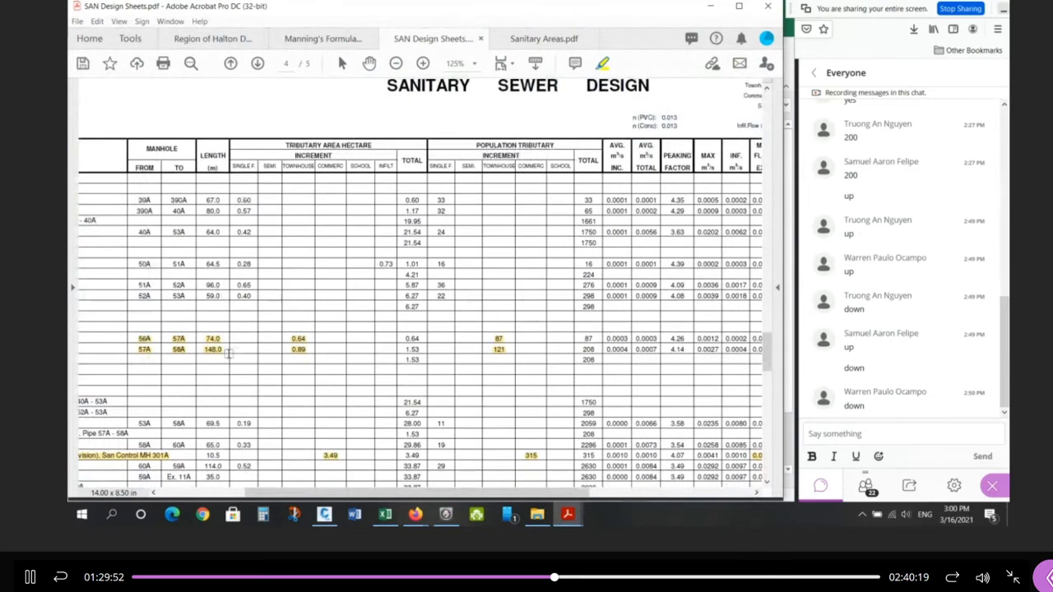
scroll(229, 352, "down", 1)
scroll(181, 340, "down", 1)
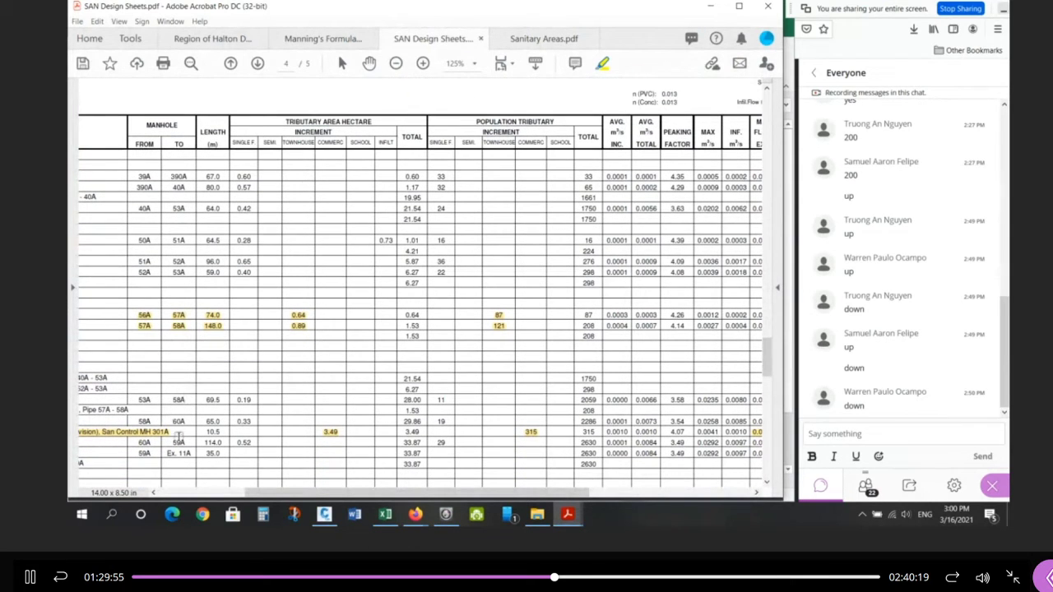
left_click_drag(136, 421, 185, 421)
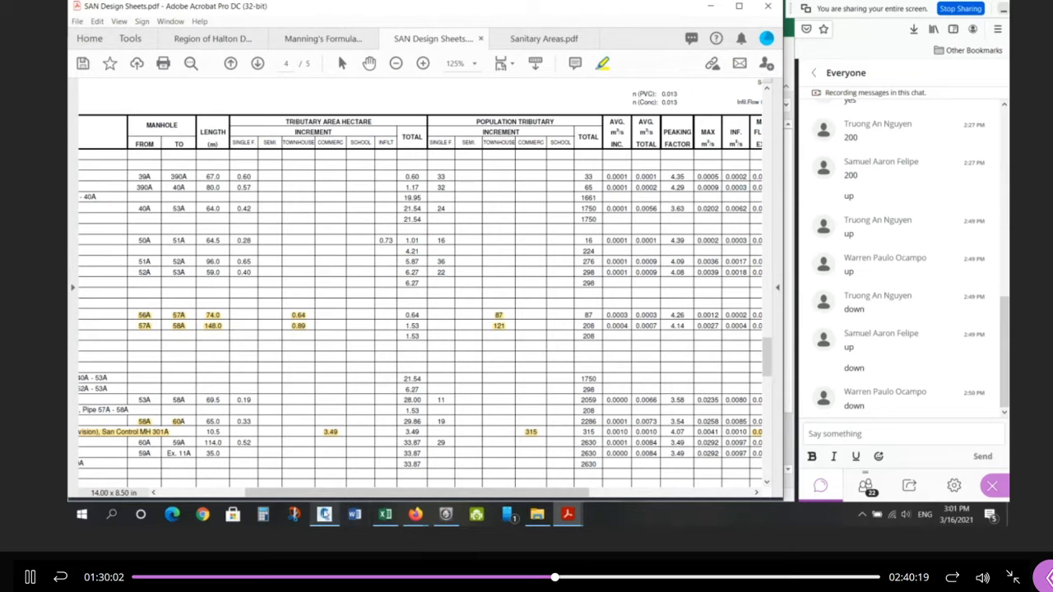
Switch to Sanitary Areas.pdf and mark the sewer from MH 58A to MH 60A beside the 0.33Ha drainage area.
mouse_move(415, 515)
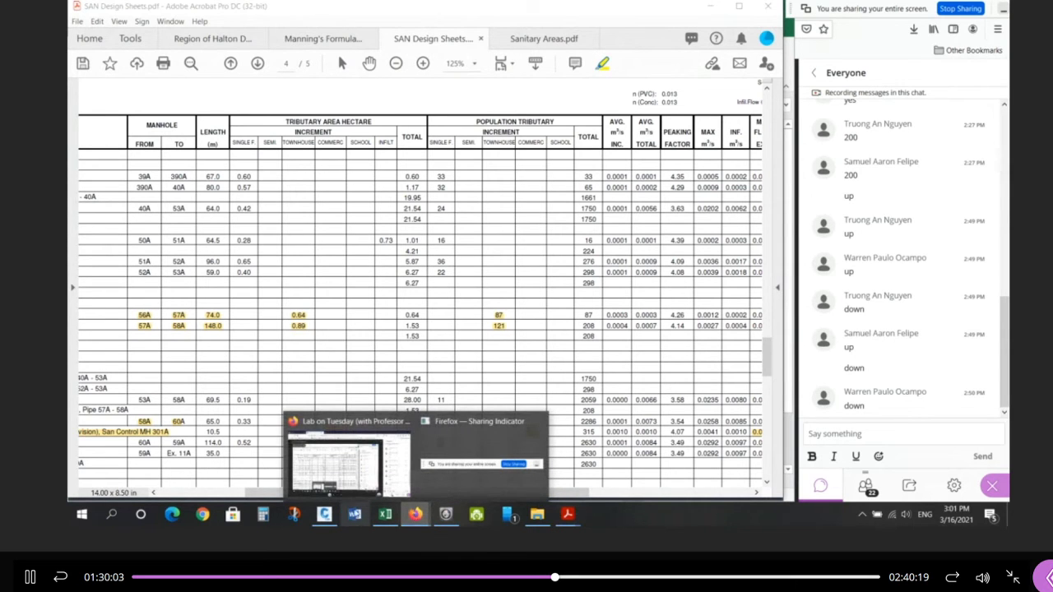
mouse_move(568, 516)
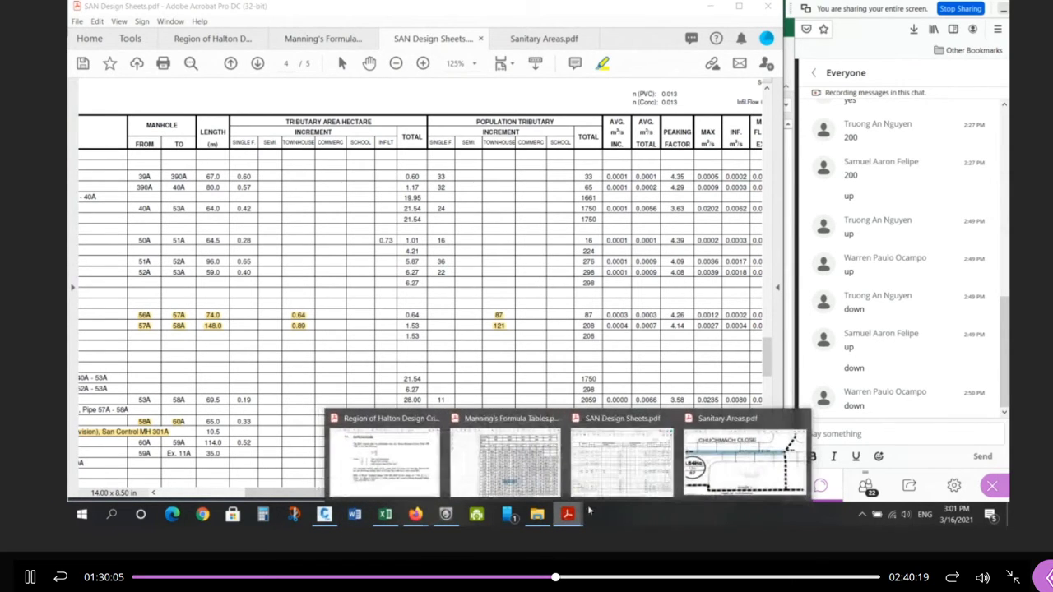
left_click(726, 461)
scroll(448, 353, "down", 5, "ctrl")
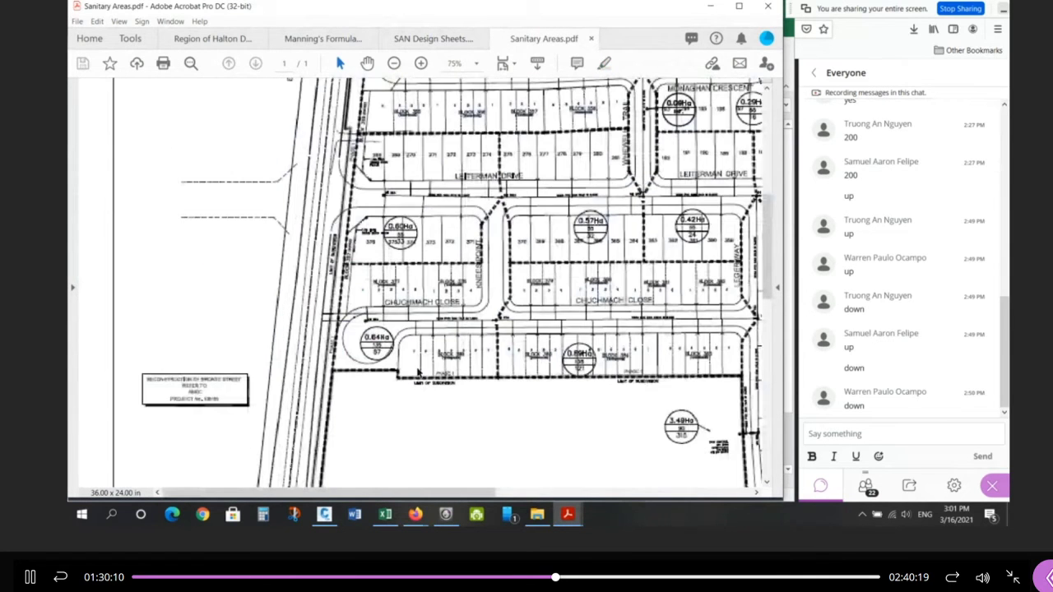
scroll(418, 371, "down", 2, "ctrl")
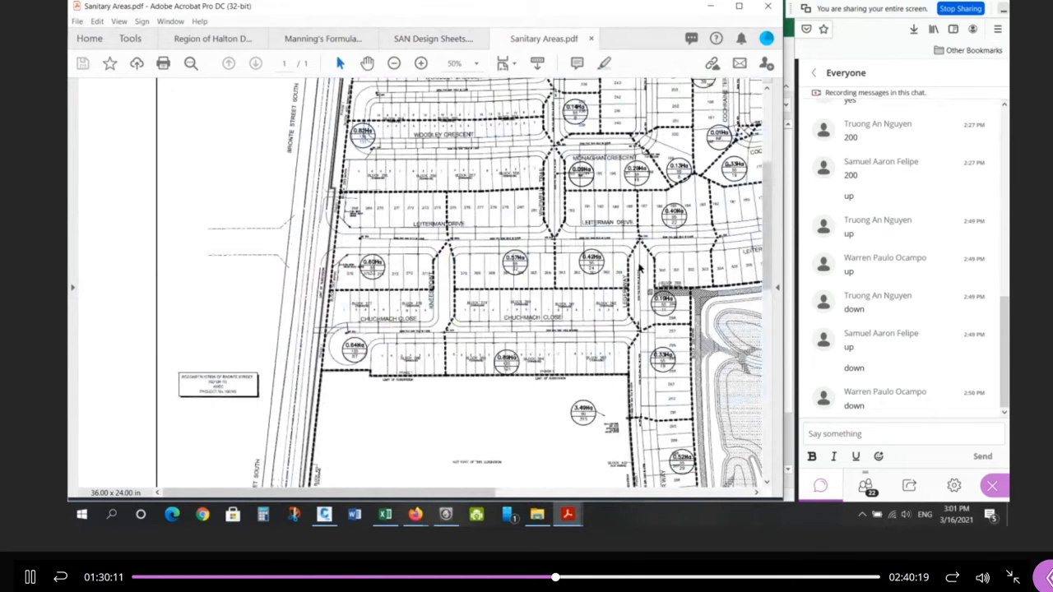
left_click_drag(634, 344, 655, 424)
scroll(699, 397, "up", 1, "ctrl")
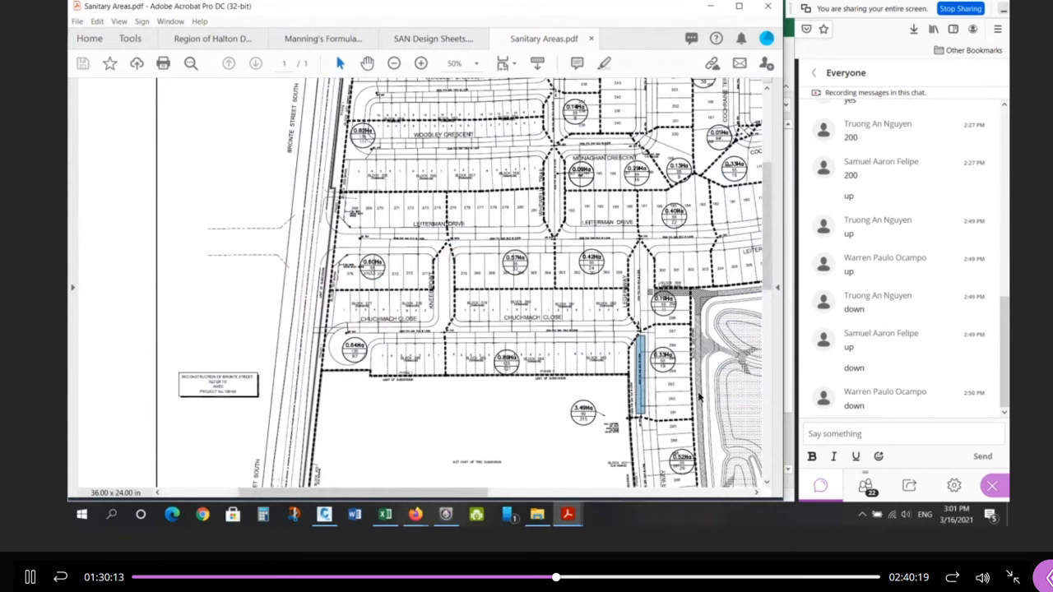
scroll(699, 397, "up", 2, "ctrl")
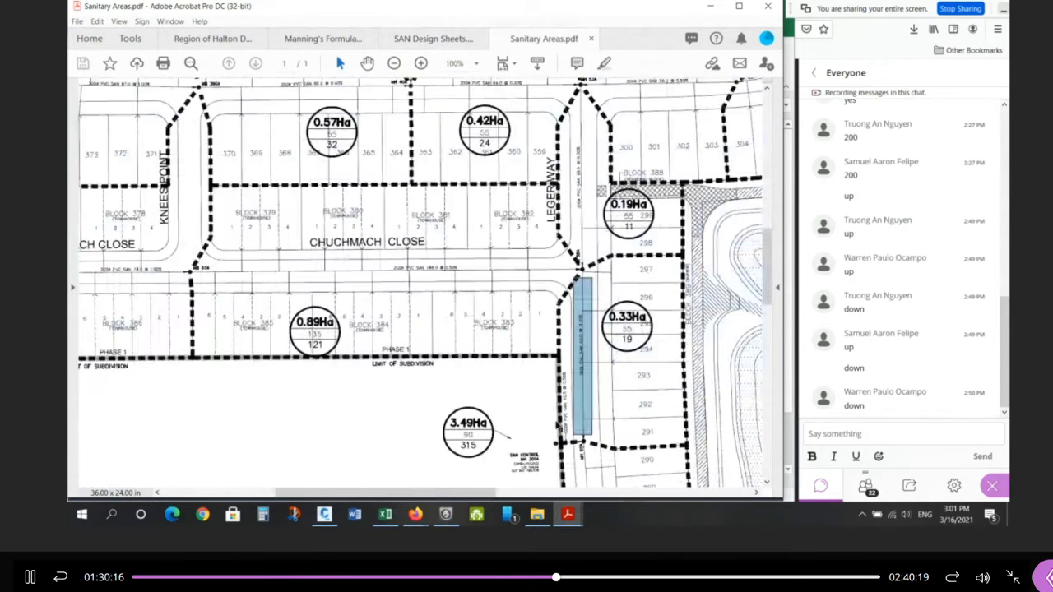
View the whole sanitary areas plan, mark the subdivision areas north of Chuchmach Close, and look over the key plan.
key("ctrl+0")
mouse_move(232, 112)
left_mouse_down()
mouse_move(372, 197)
mouse_move(544, 254)
left_mouse_up()
scroll(715, 109, "up", 1, "ctrl")
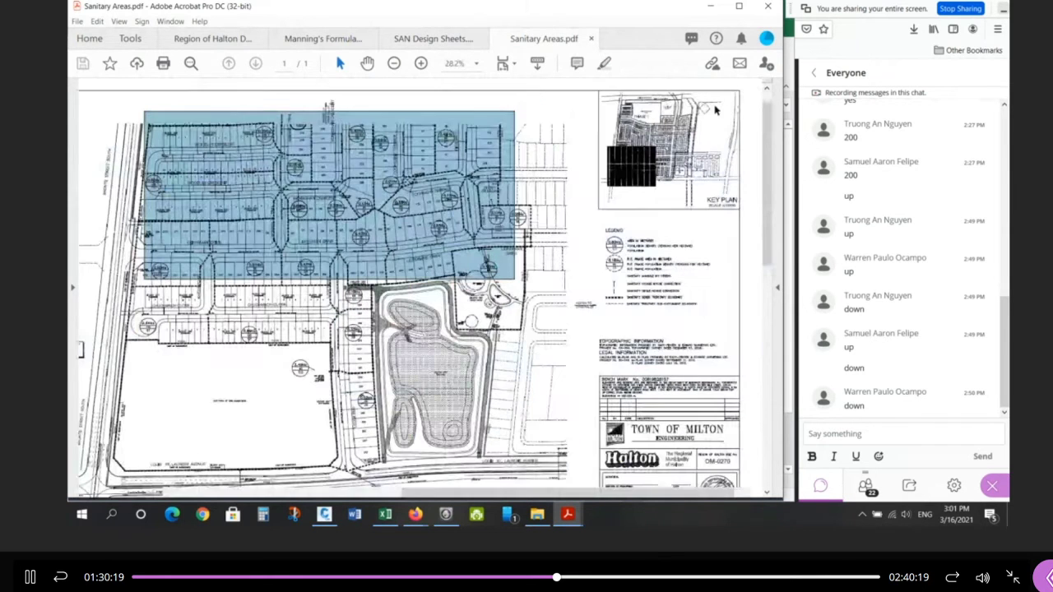
scroll(715, 109, "up", 3, "ctrl")
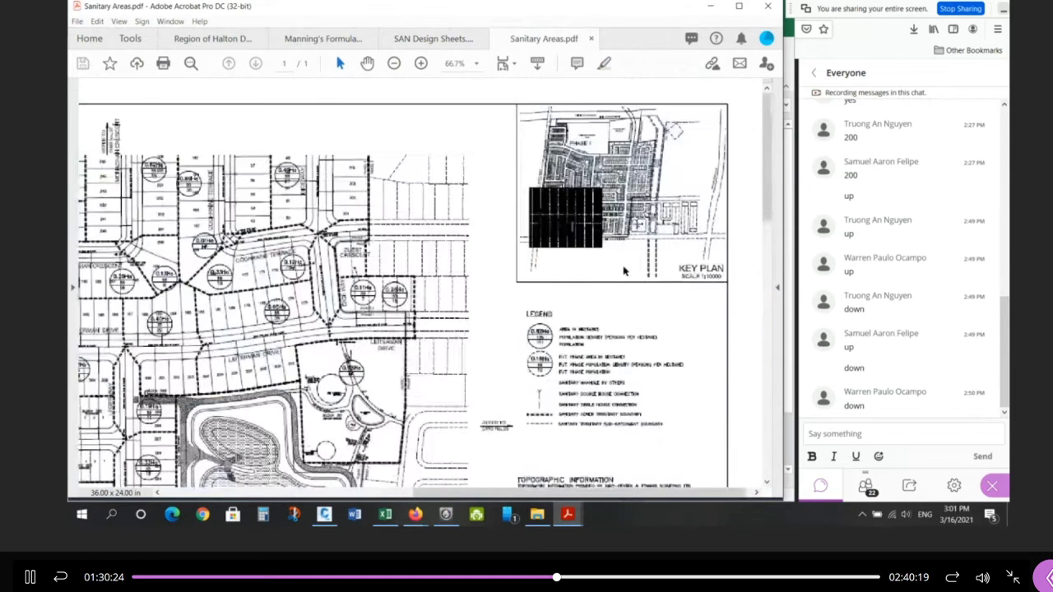
scroll(313, 349, "down", 2, "ctrl")
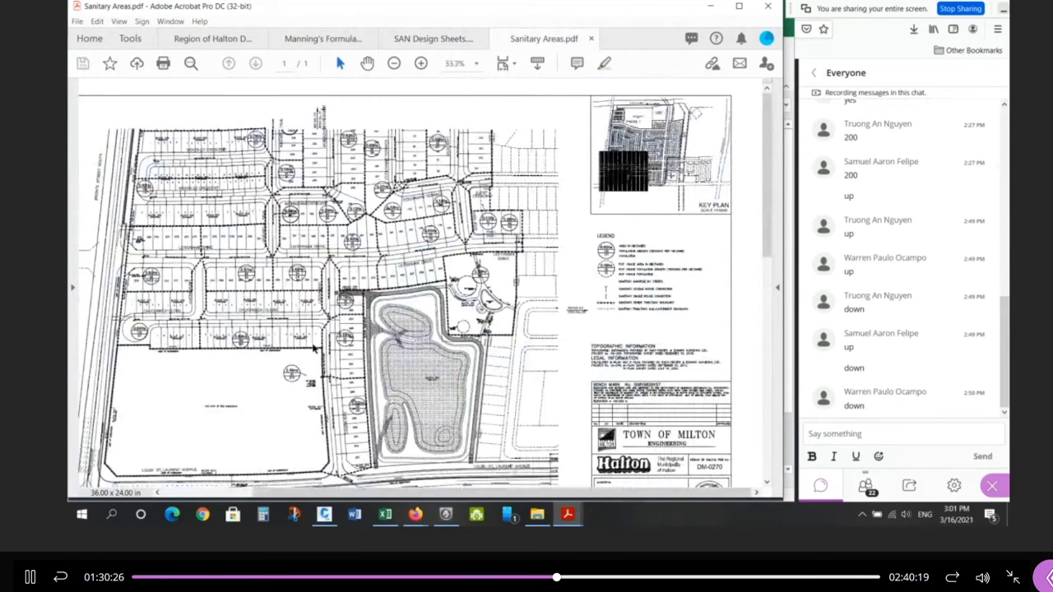
Examine the size, length and slope label of the MH 58A to MH 60A sewer on Legerway.
scroll(313, 349, "up", 5, "ctrl")
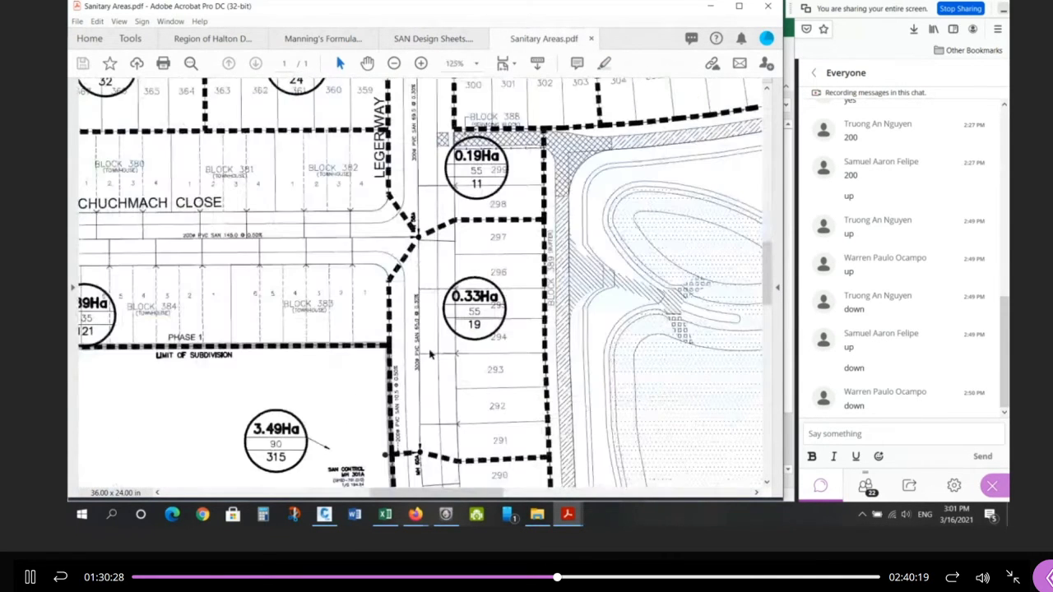
scroll(429, 354, "up", 3, "ctrl")
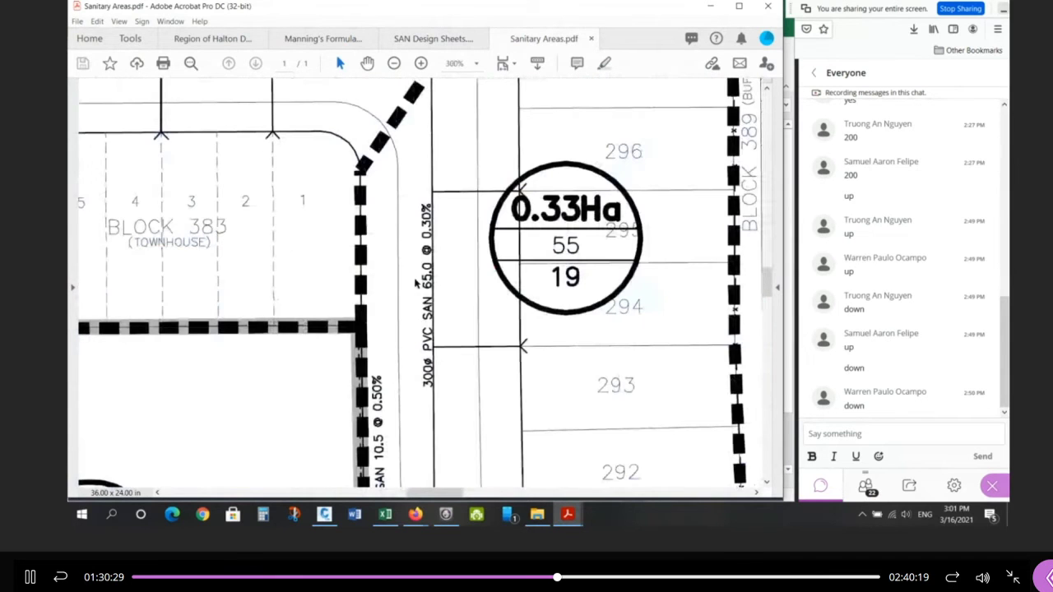
scroll(435, 249, "down", 3, "ctrl")
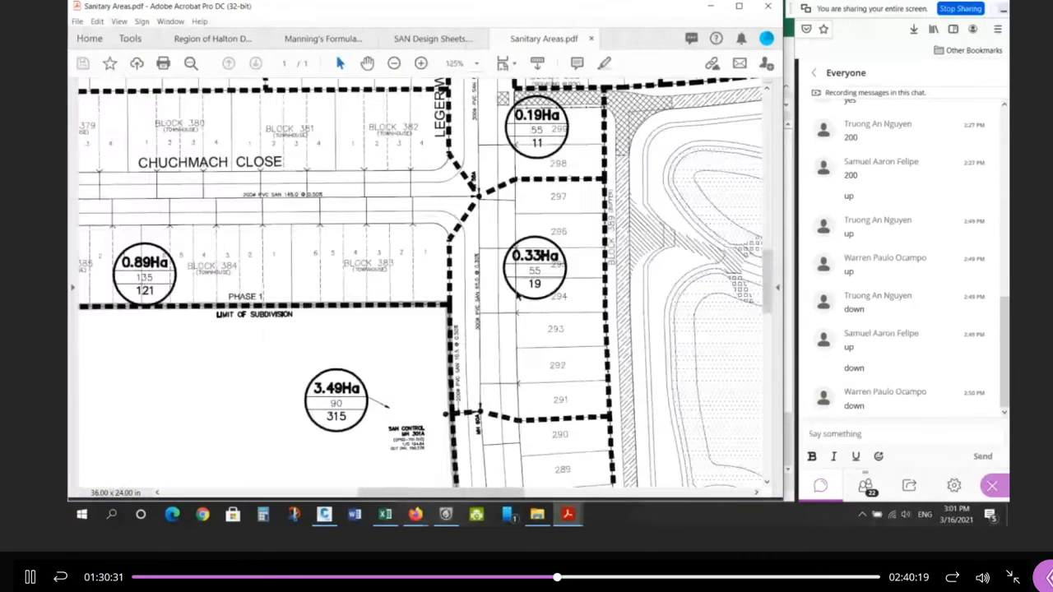
Return to SAN Design Sheets.pdf and check the rows for 58A to 60A and 60A to 59A on sheet 4.
mouse_move(568, 514)
left_click(623, 437)
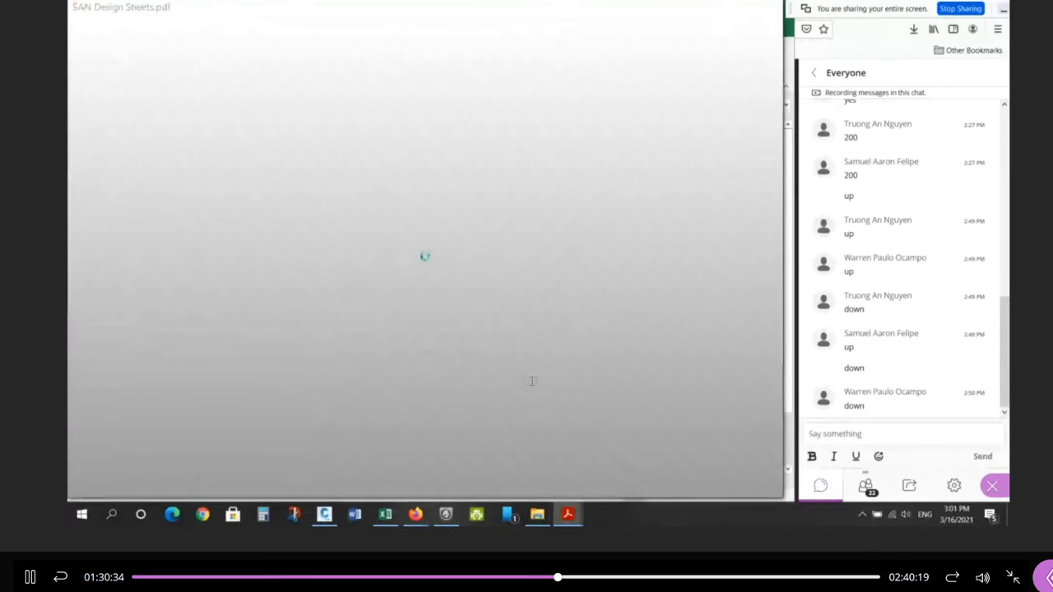
scroll(524, 386, "down", 2)
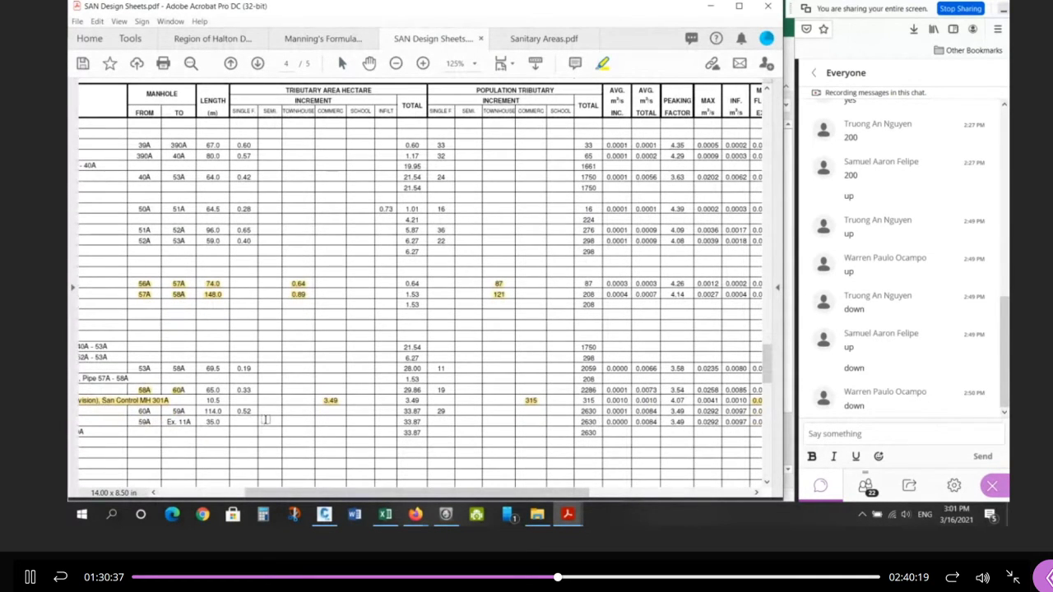
scroll(265, 419, "down", 2)
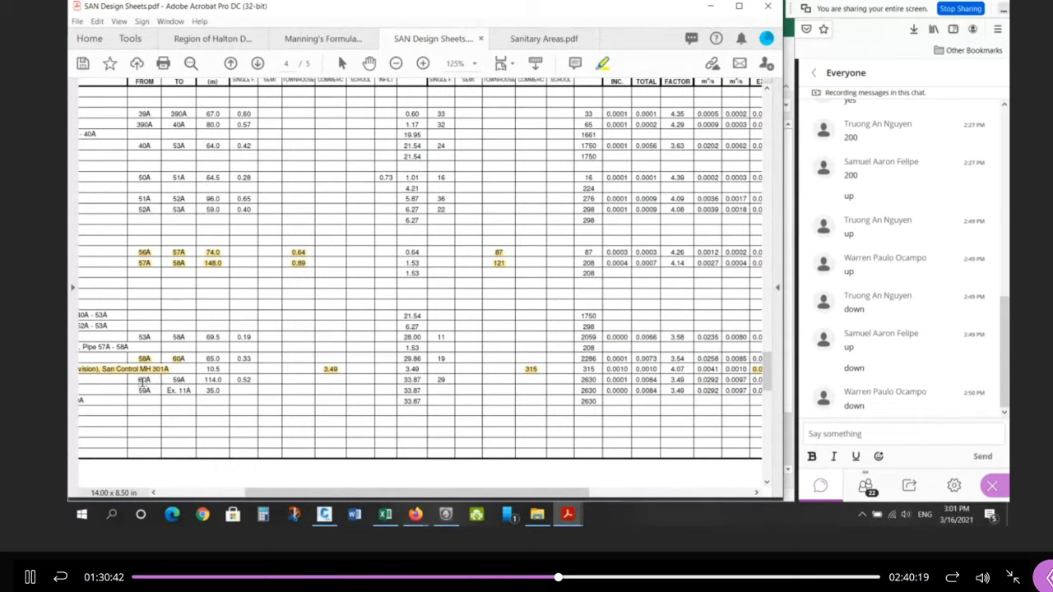
Return to 643BASE in Civil 3D, trace the selected existing sewer down to MH60A, and clear the selection.
left_click(325, 514)
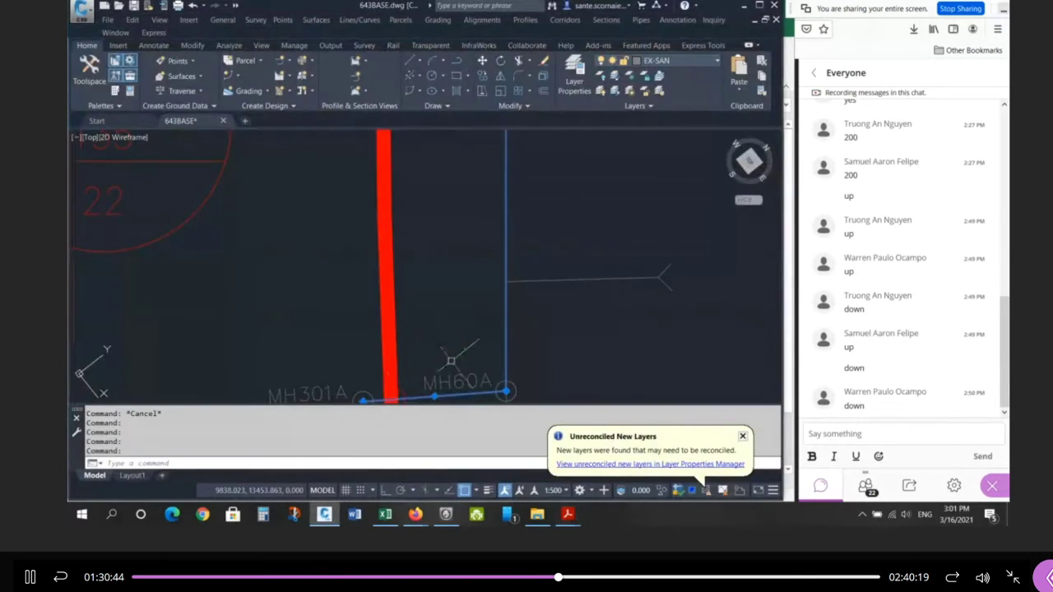
scroll(497, 301, "down", 4)
scroll(502, 296, "up", 5)
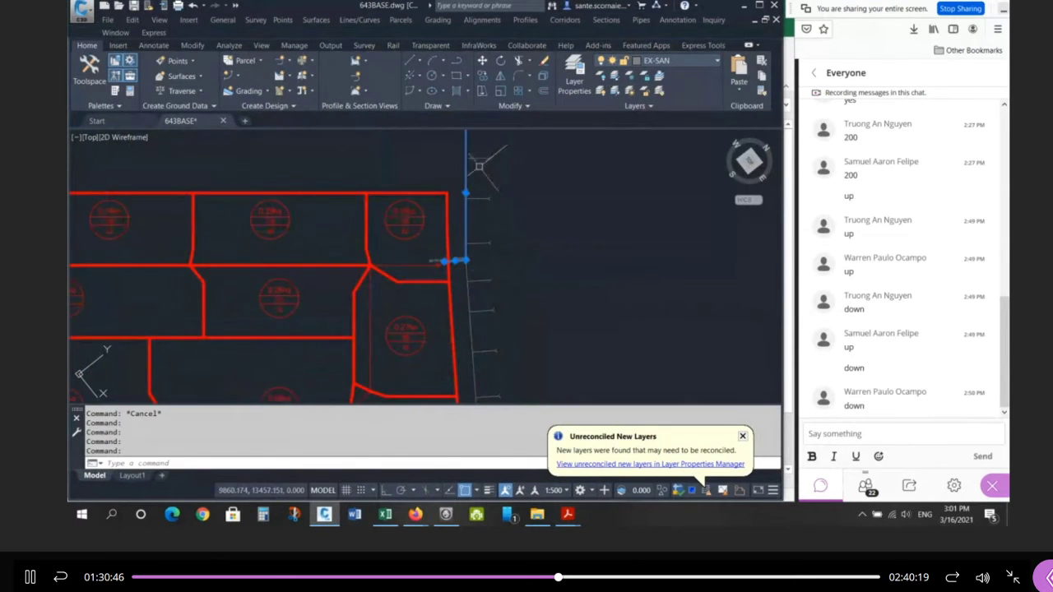
scroll(481, 145, "up", 4)
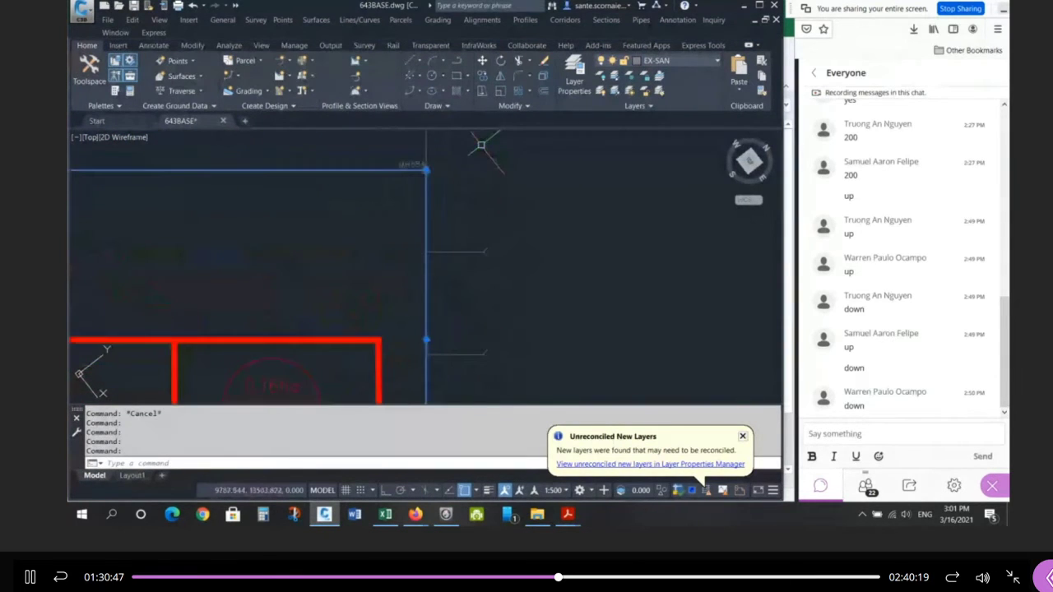
scroll(428, 304, "down", 4)
scroll(422, 397, "up", 4)
key("Escape")
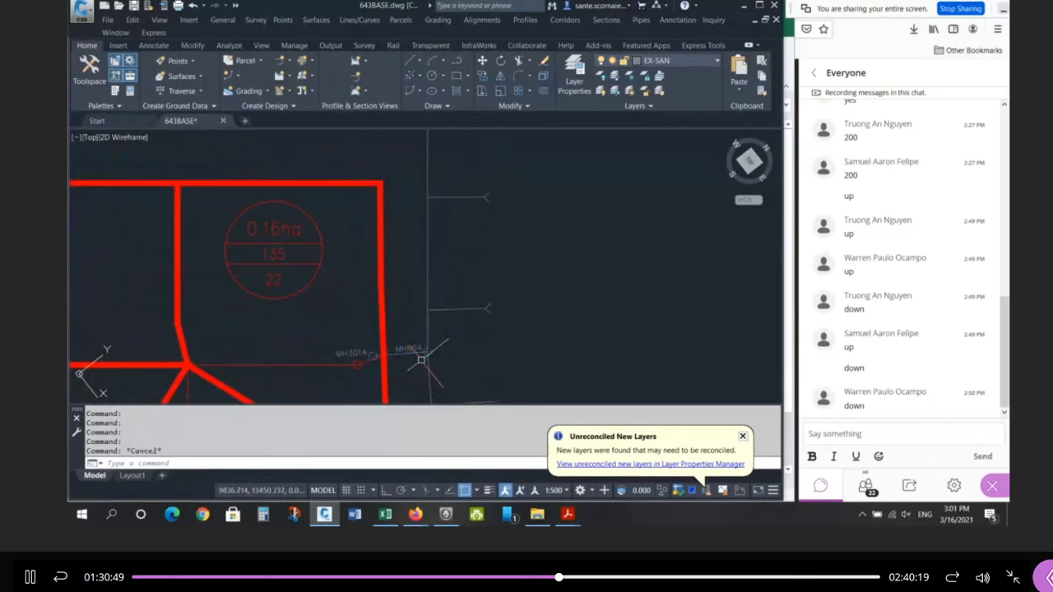
key("Escape")
Switch back to SAN Design Sheets.pdf and view the last sewer rows at the foot of sheet 4.
left_click(578, 518)
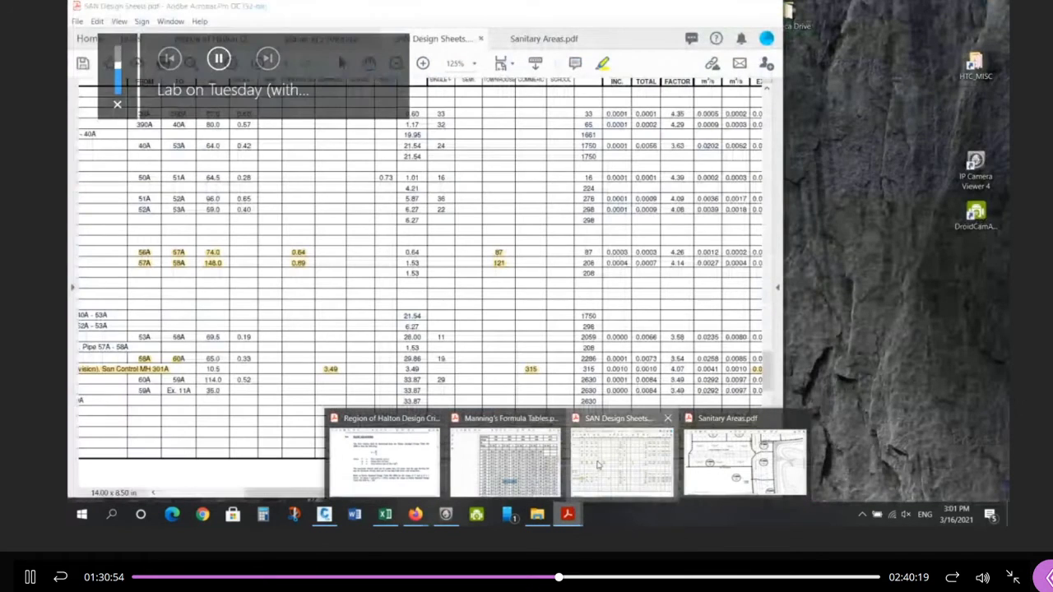
left_click(622, 460)
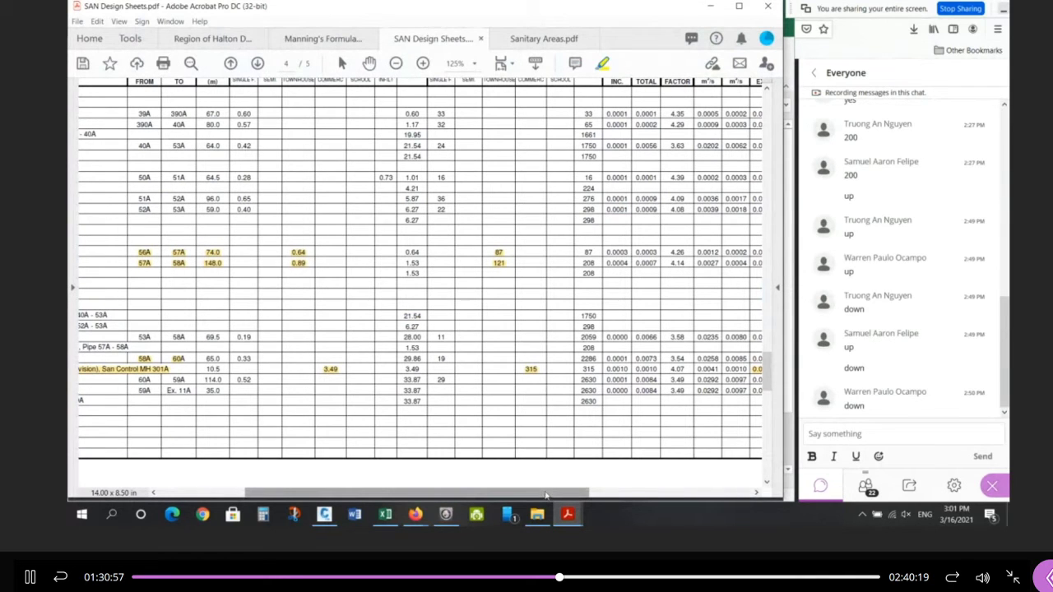
scroll(551, 453, "down", 2)
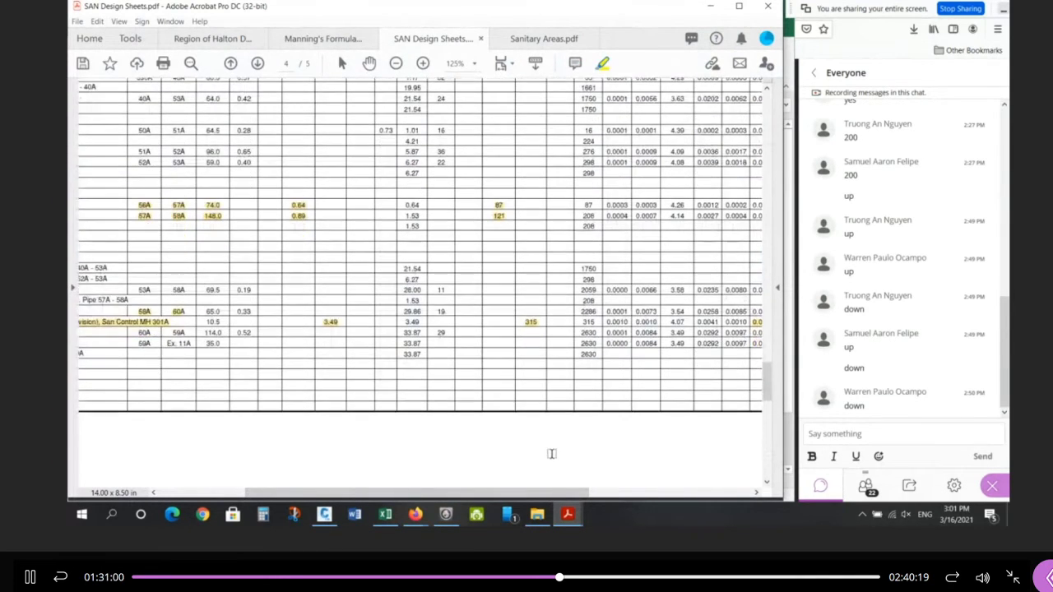
Highlight the cumulative population 2286 and the expected flow 0.0343 in the 58A to 60A row on sheet 4.
scroll(152, 350, "up", 1)
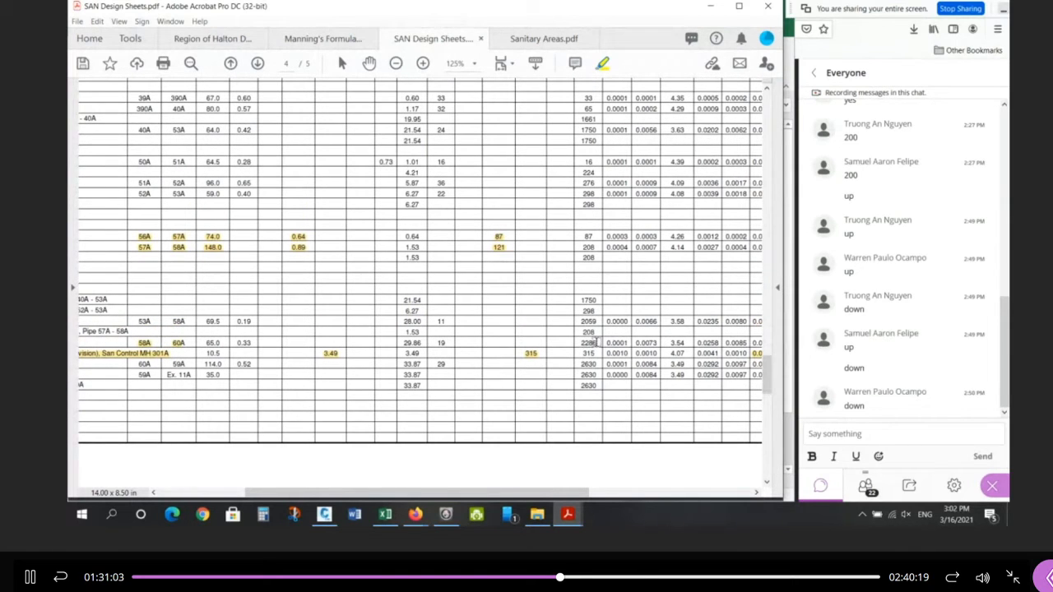
left_click_drag(553, 495, 654, 497)
scroll(498, 337, "up", 1)
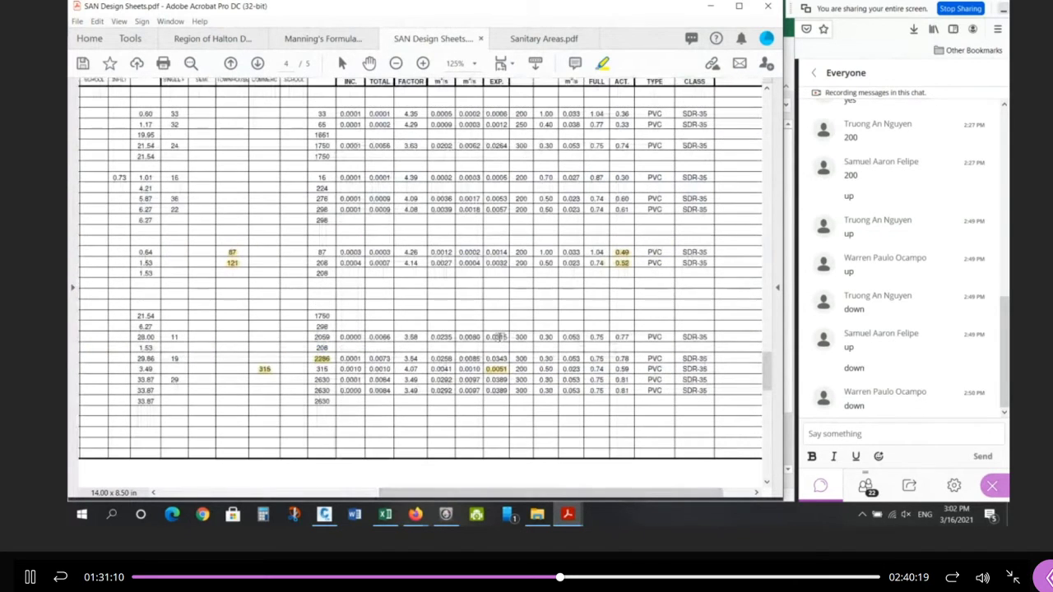
scroll(499, 337, "down", 1)
left_click_drag(486, 350, 509, 351)
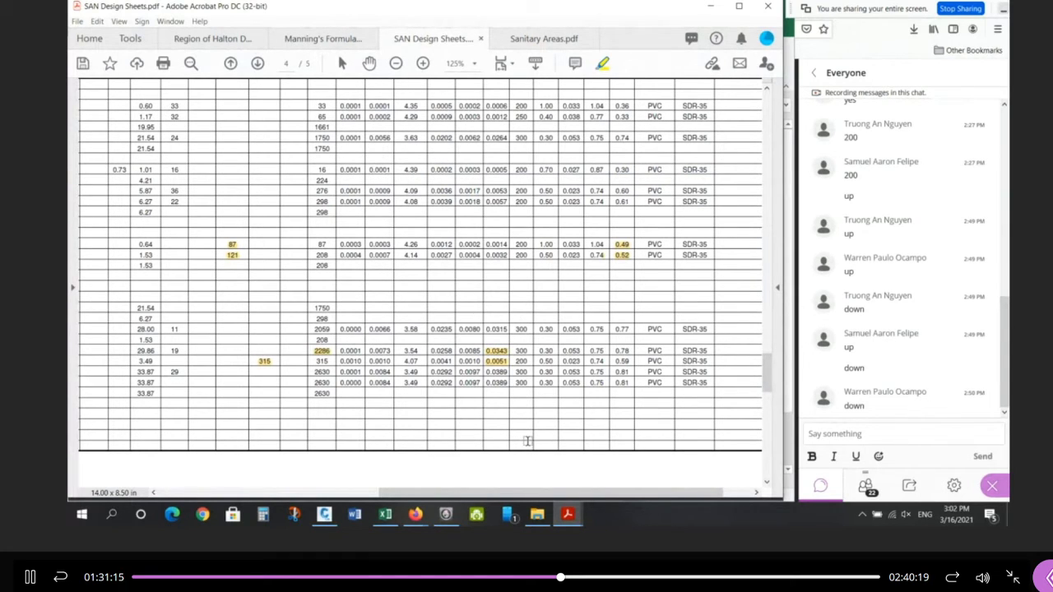
Highlight the cumulative area 29.86 in the 58A to 60A row.
left_click_drag(536, 492, 405, 492)
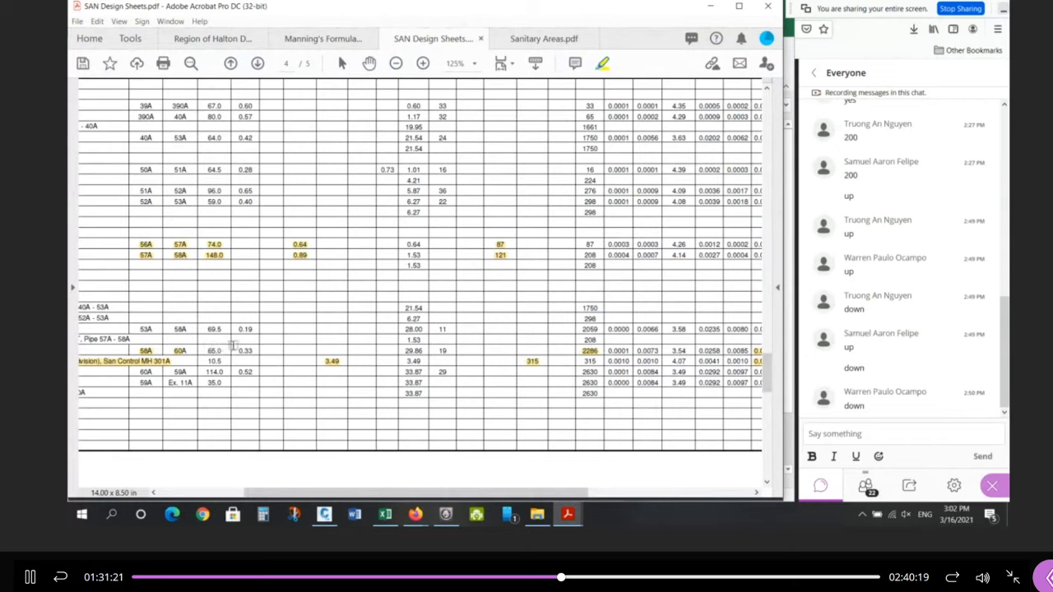
left_click_drag(426, 351, 404, 351)
left_click(403, 351)
Examine the accumulated areas and populations in the last sewer rows of sheet 4, and return to the 643BASE drawing in Civil 3D.
scroll(409, 284, "up", 1)
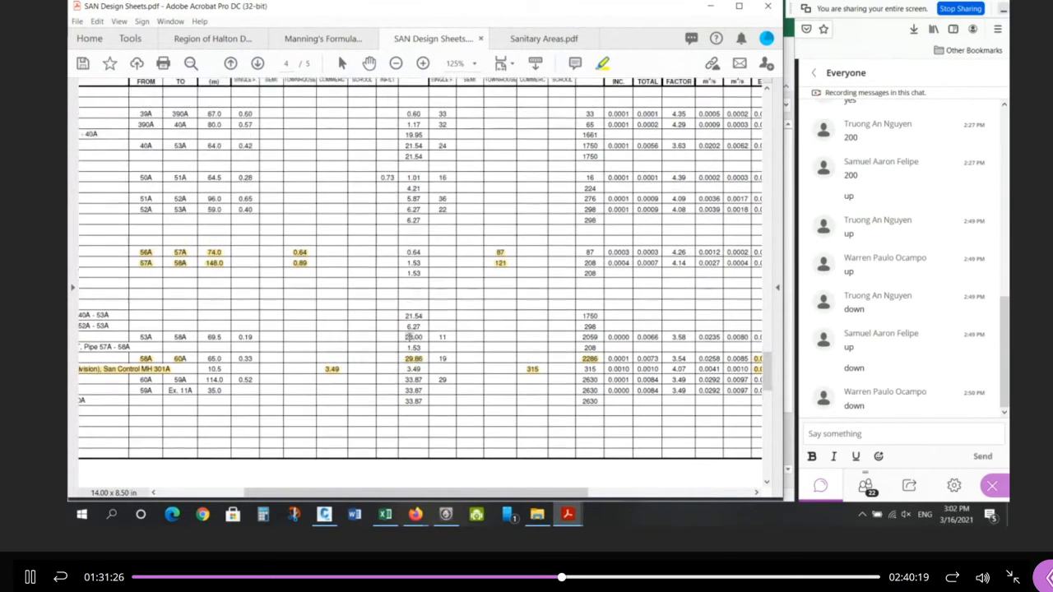
scroll(415, 345, "down", 2)
scroll(422, 366, "up", 4, "ctrl")
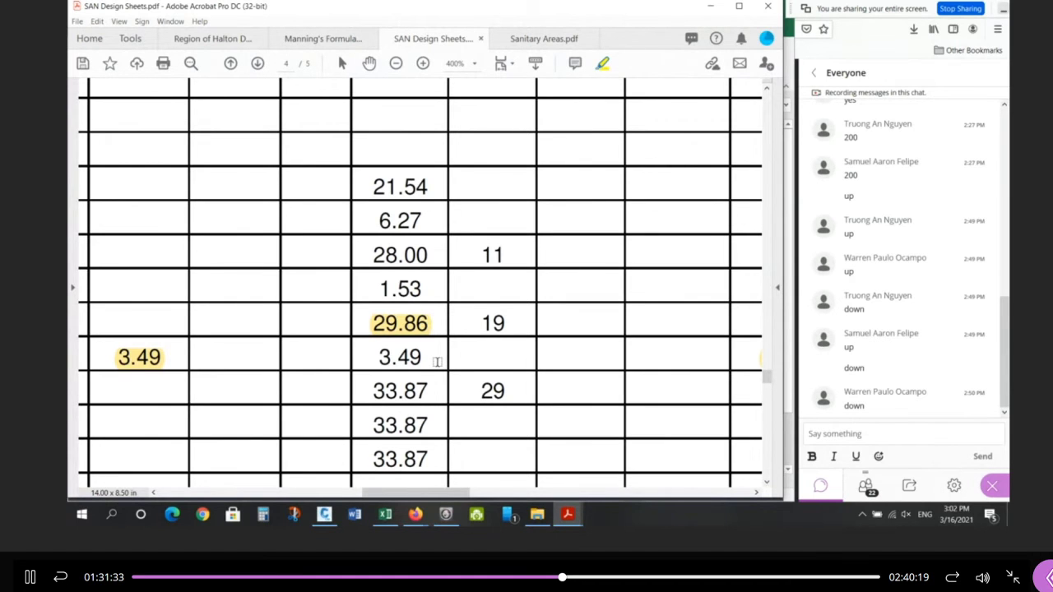
scroll(325, 299, "down", 3, "ctrl")
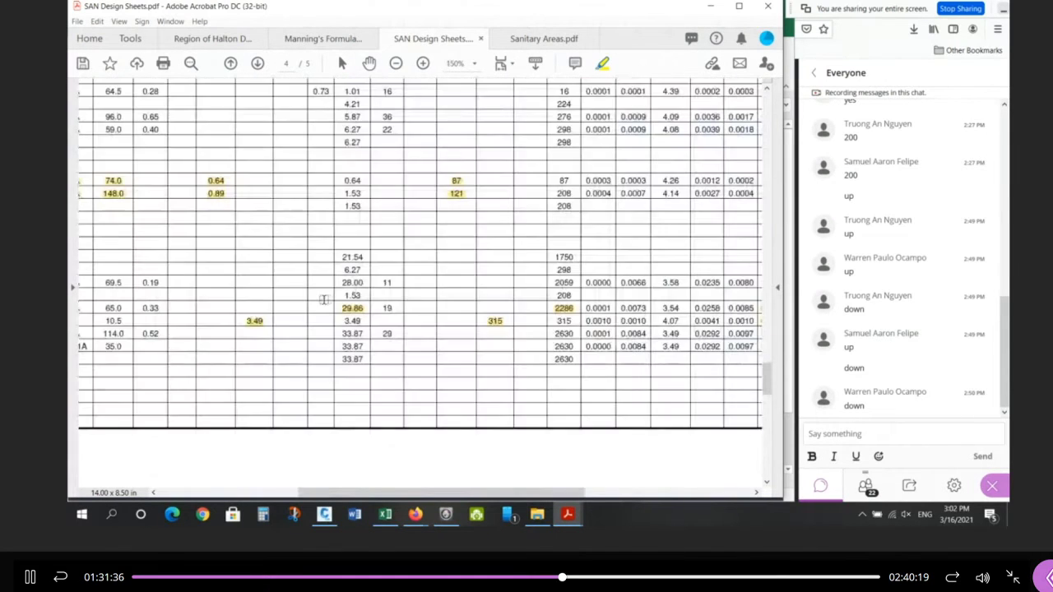
scroll(324, 299, "down", 1, "ctrl")
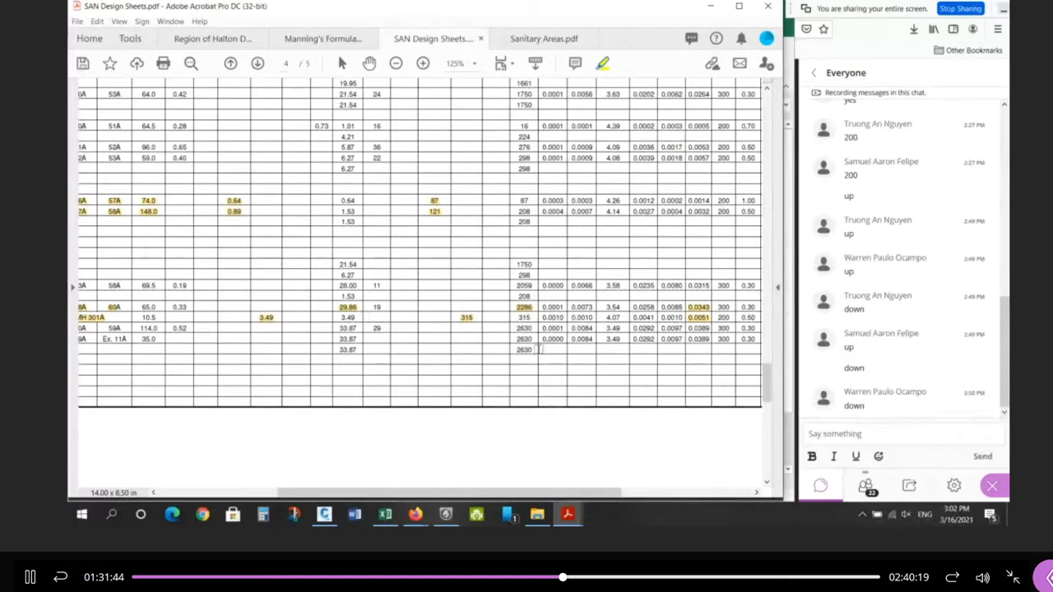
left_click(711, 6)
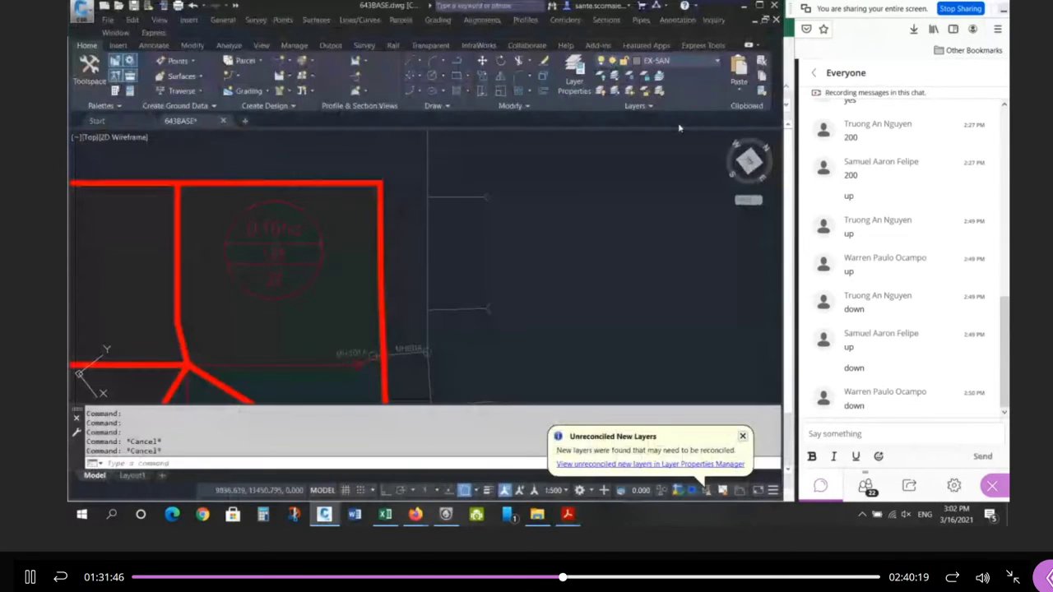
Switch to the 643SANITARY.xlsx workbook in Excel and review the Churchmach Crescent sewer rows and their townhouse tributary areas.
left_click(387, 517)
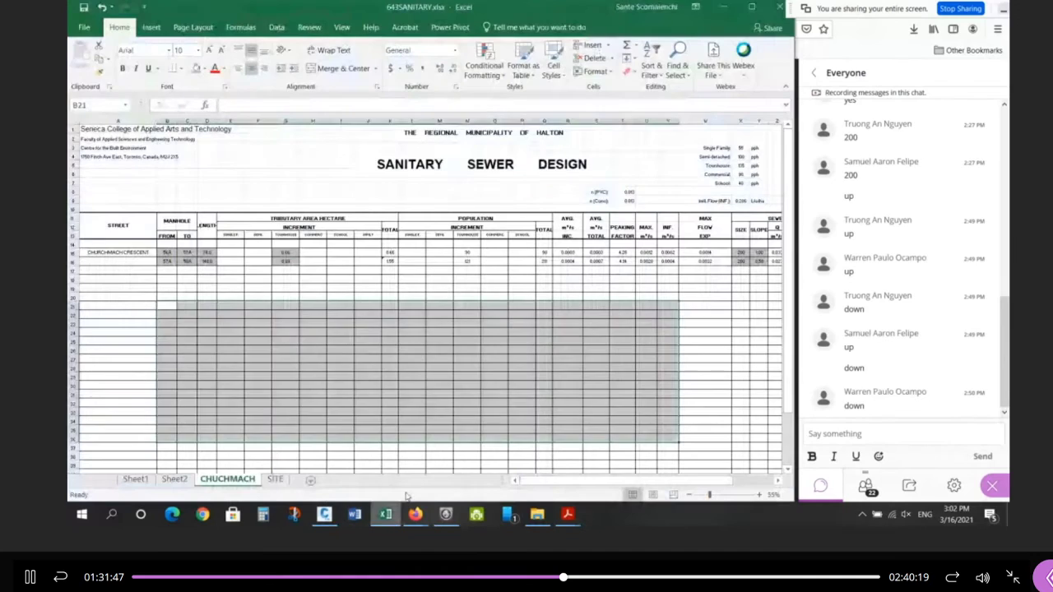
left_click(142, 255)
left_click_drag(141, 255, 718, 265)
left_click(300, 282)
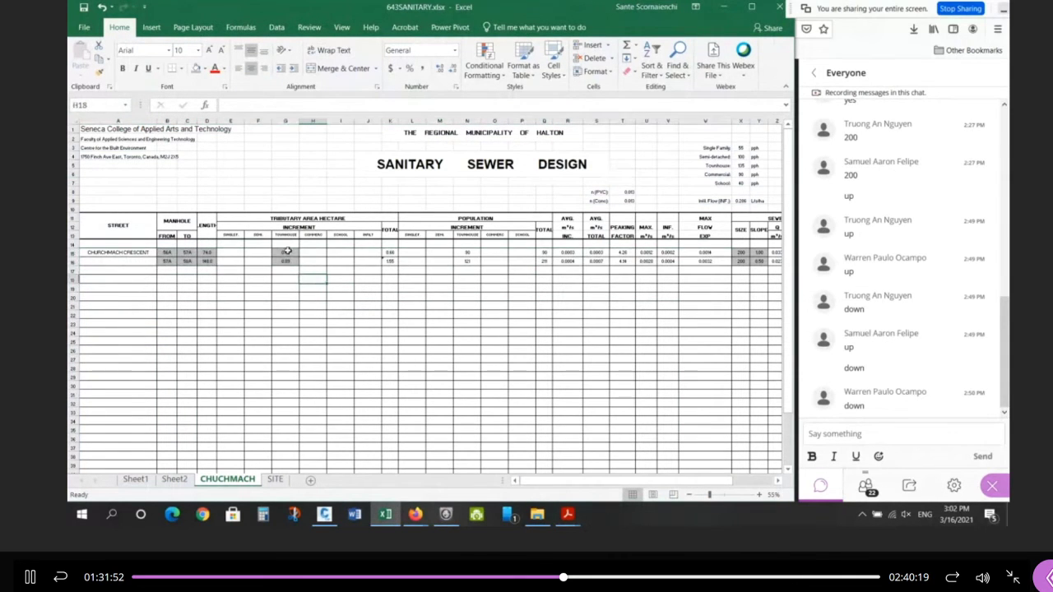
left_click(286, 261)
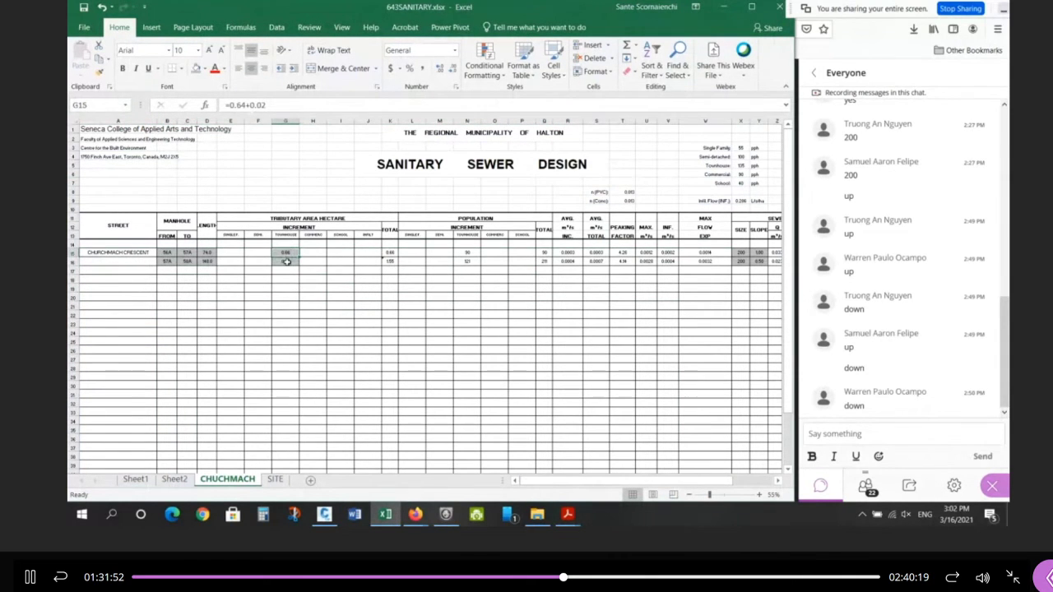
Switch to the 643BASE drawing in Civil 3D and inspect the narrow drainage area at the site corner and the existing sanitary sewer beside it.
left_click(324, 515)
scroll(576, 236, "down", 7)
scroll(352, 225, "up", 5)
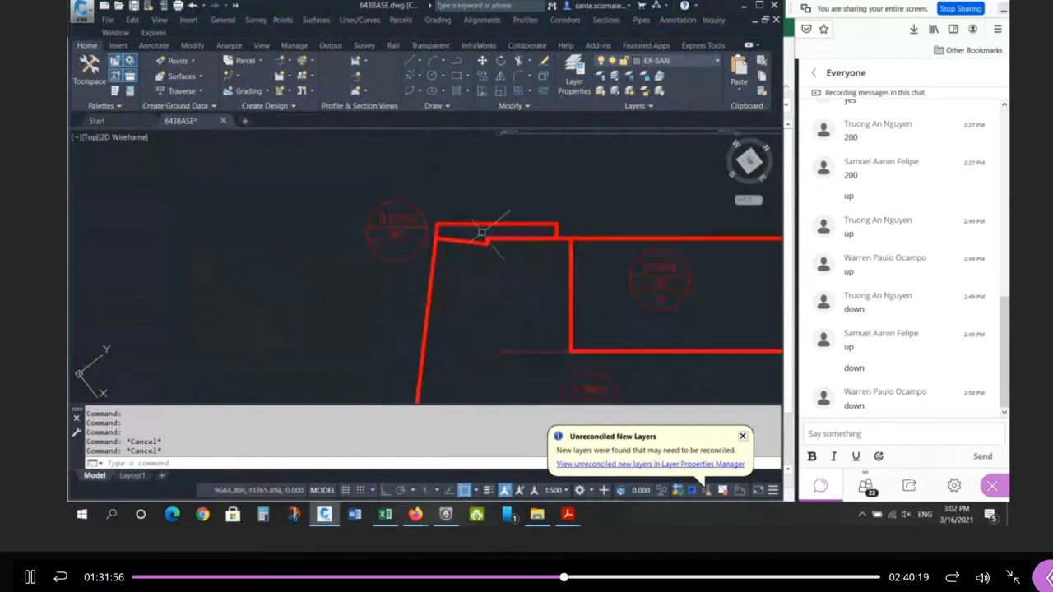
left_click(482, 241)
scroll(492, 256, "down", 2)
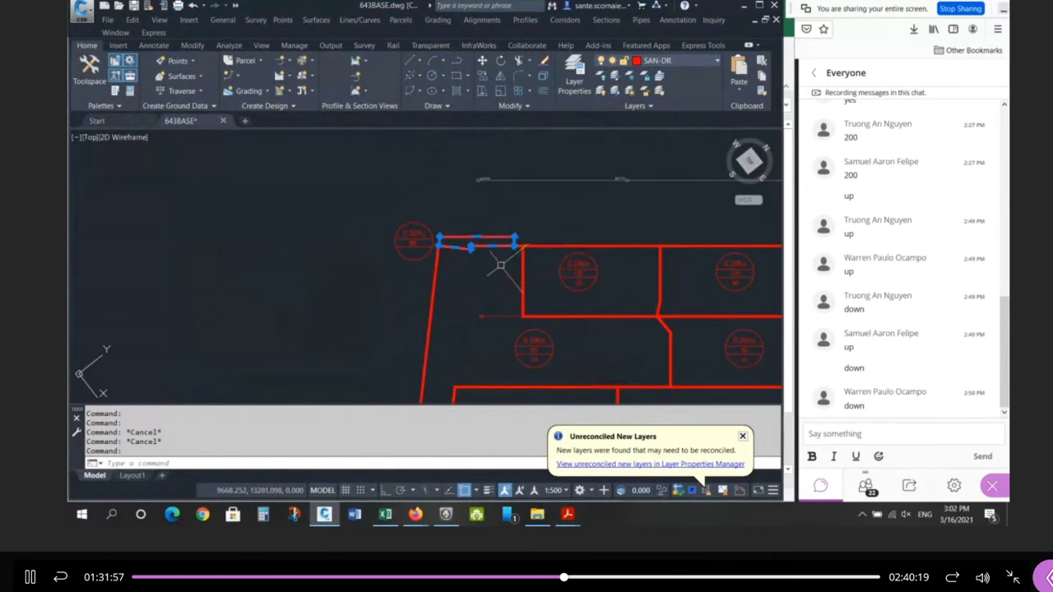
scroll(408, 244, "down", 2)
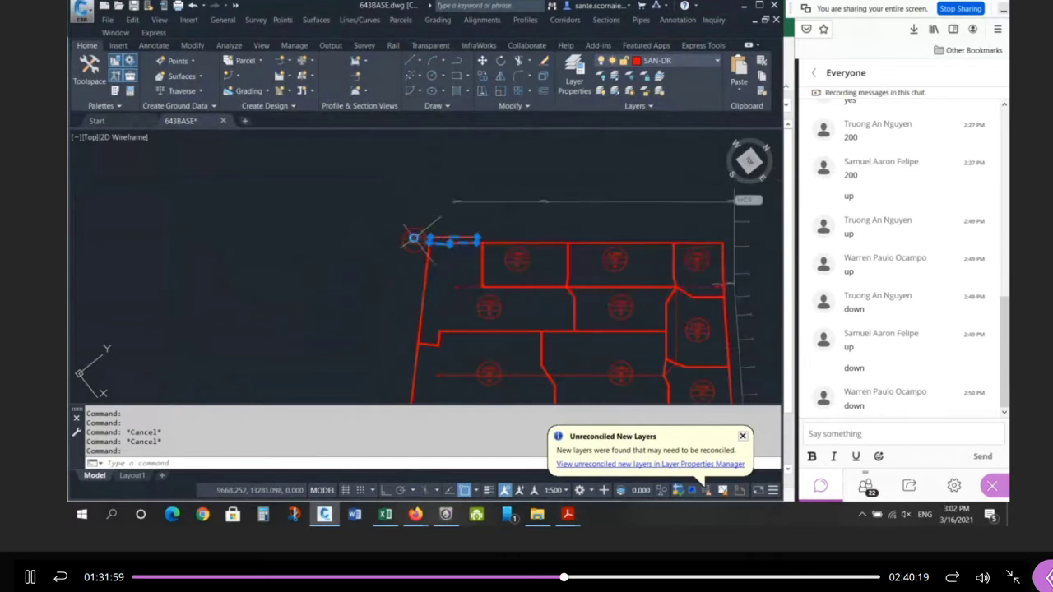
left_click(527, 202)
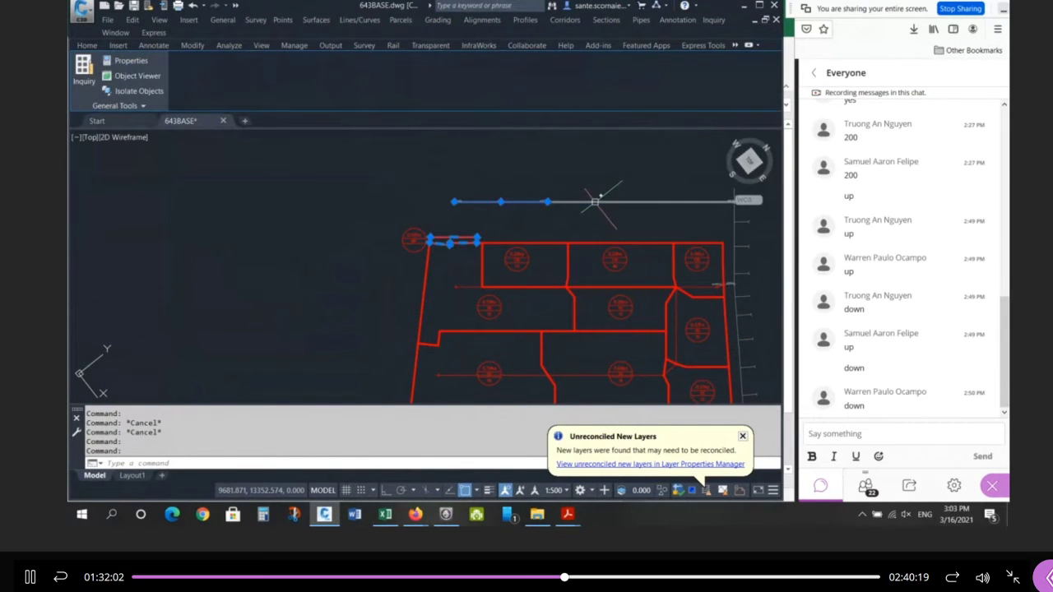
key("Escape")
key("Escape")
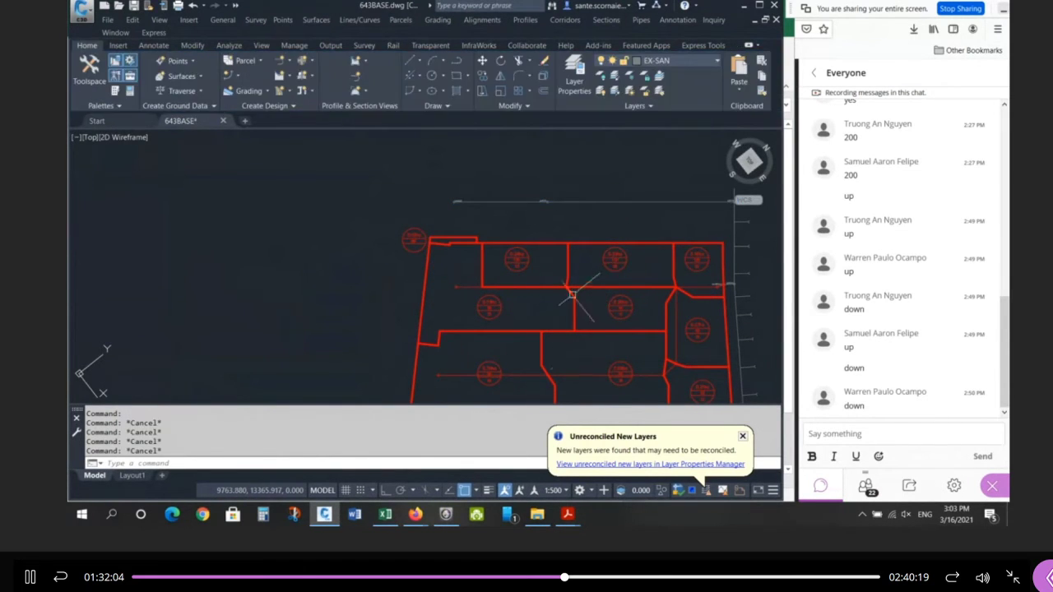
Return to the sanitary sewer design sheet in Excel and review the blank design rows and the townhouse population values.
mouse_move(576, 516)
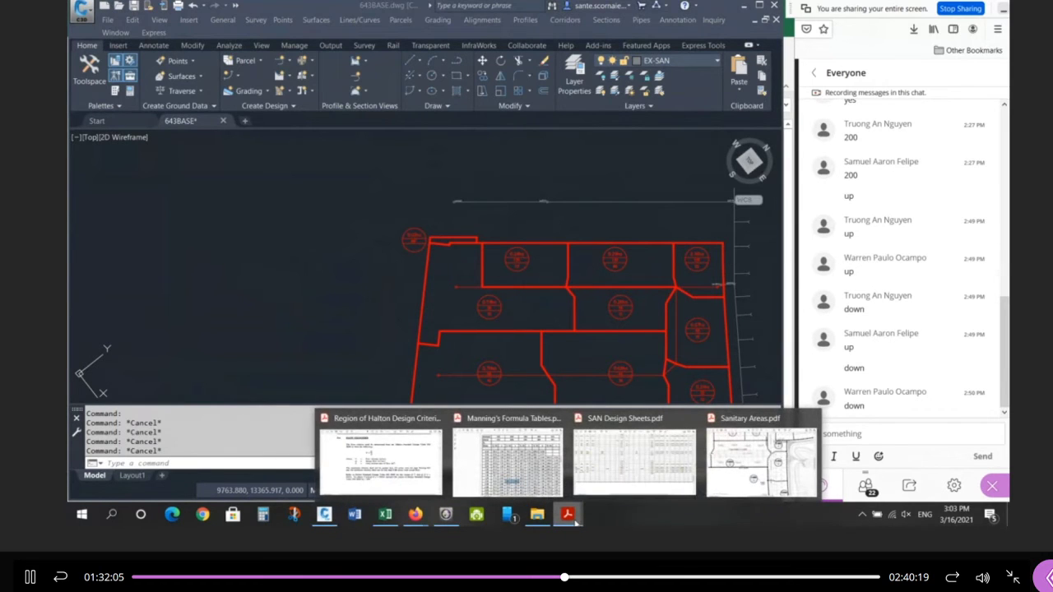
left_click(385, 515)
scroll(216, 282, "down", 2)
left_click_drag(161, 251, 738, 418)
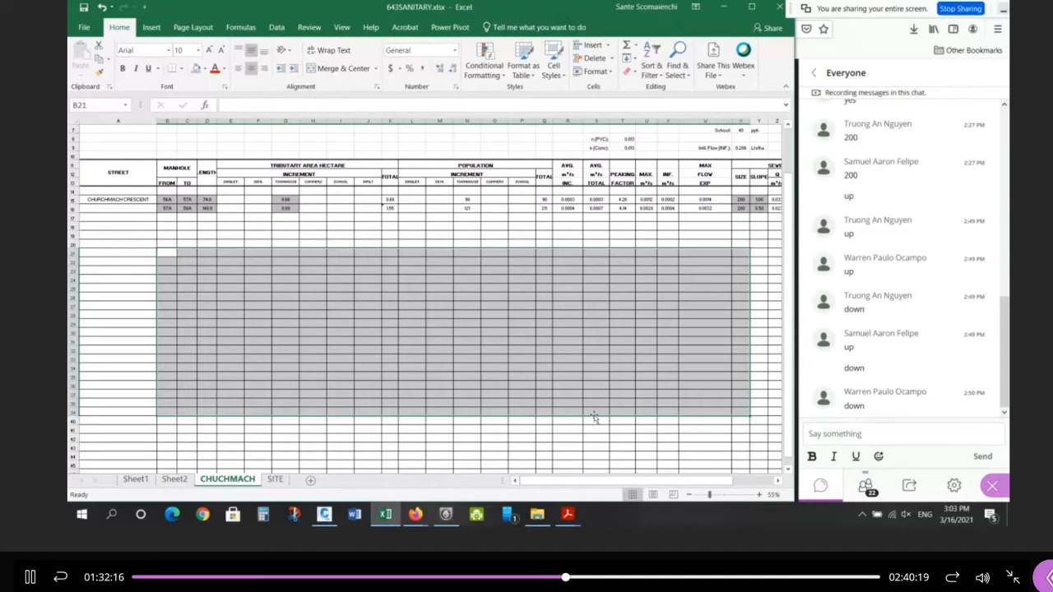
left_click(543, 395)
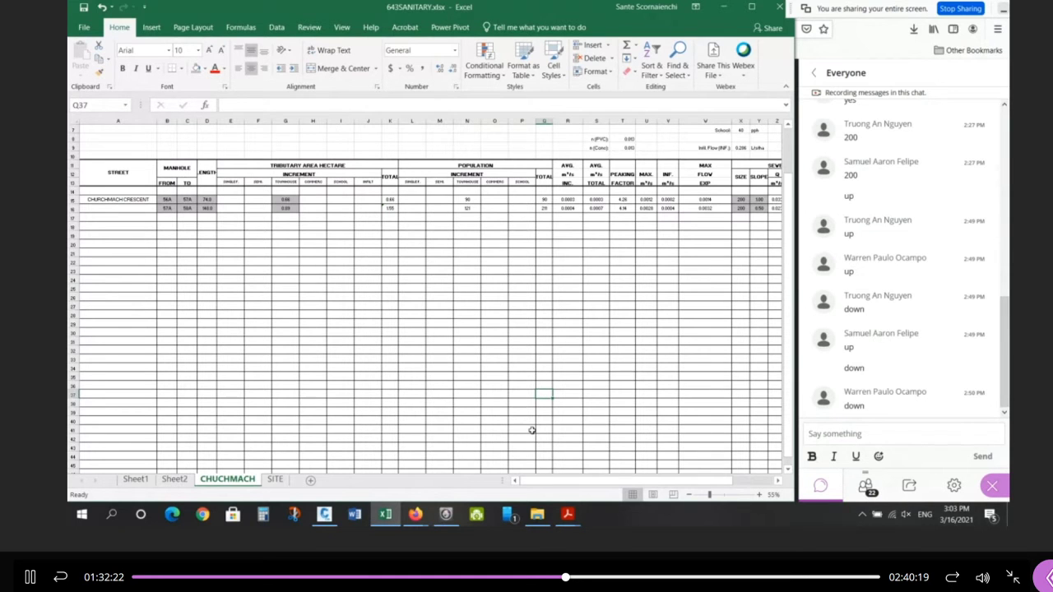
scroll(211, 288, "down", 1, "ctrl")
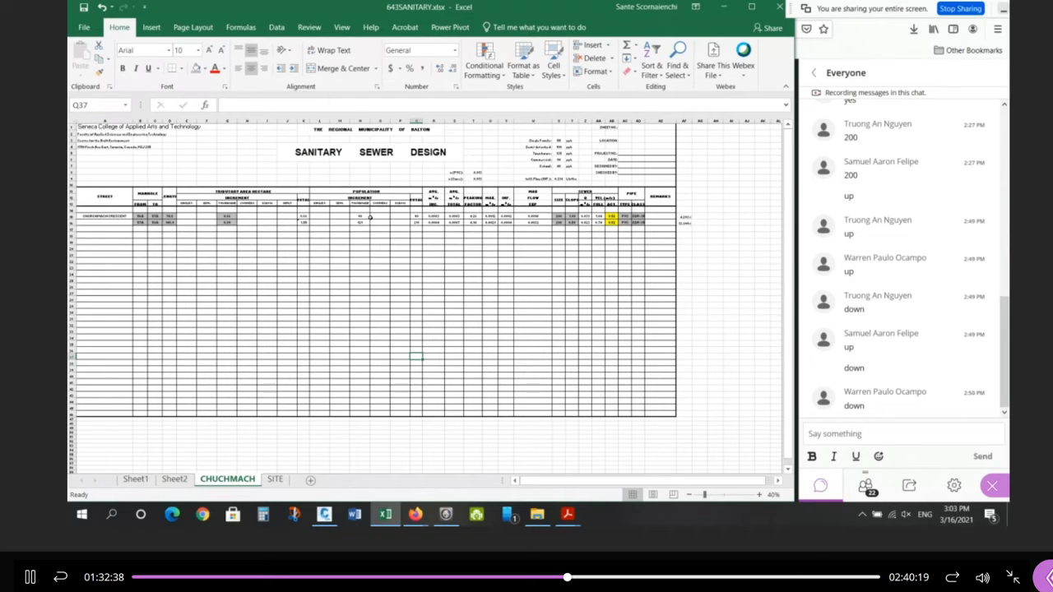
left_click_drag(362, 217, 362, 222)
left_click(368, 254)
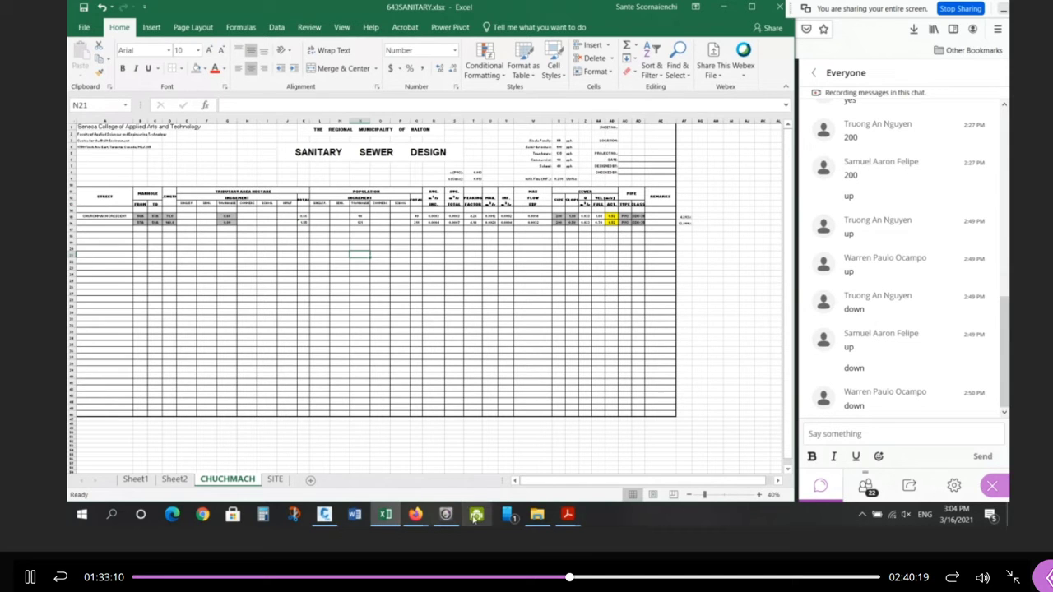
Open Leger Way Plan & Profile.pdf from the Downloaded Files folder inside MED643.
left_click(535, 516)
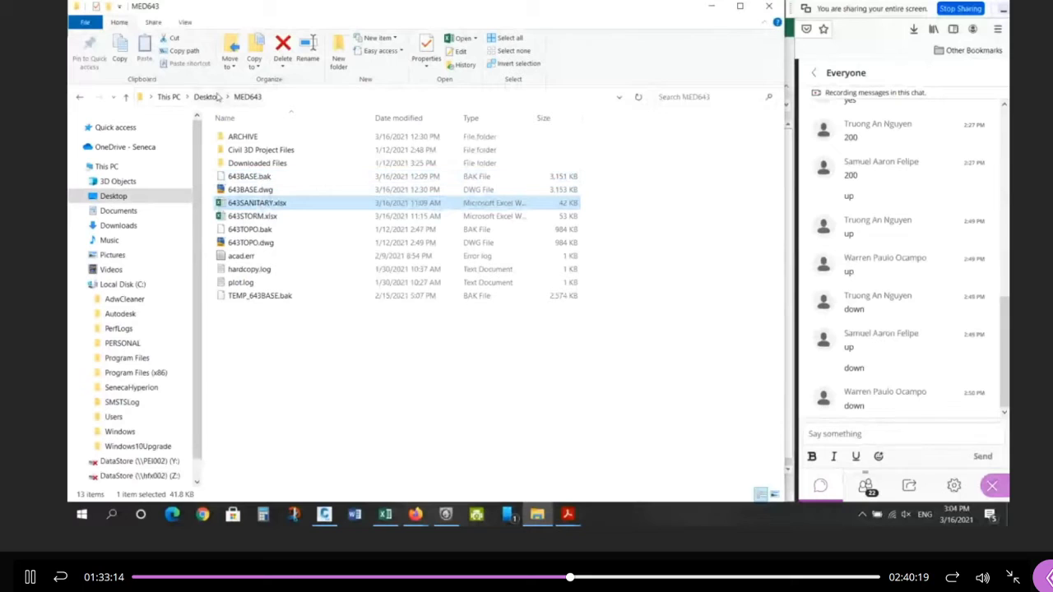
double_click(257, 166)
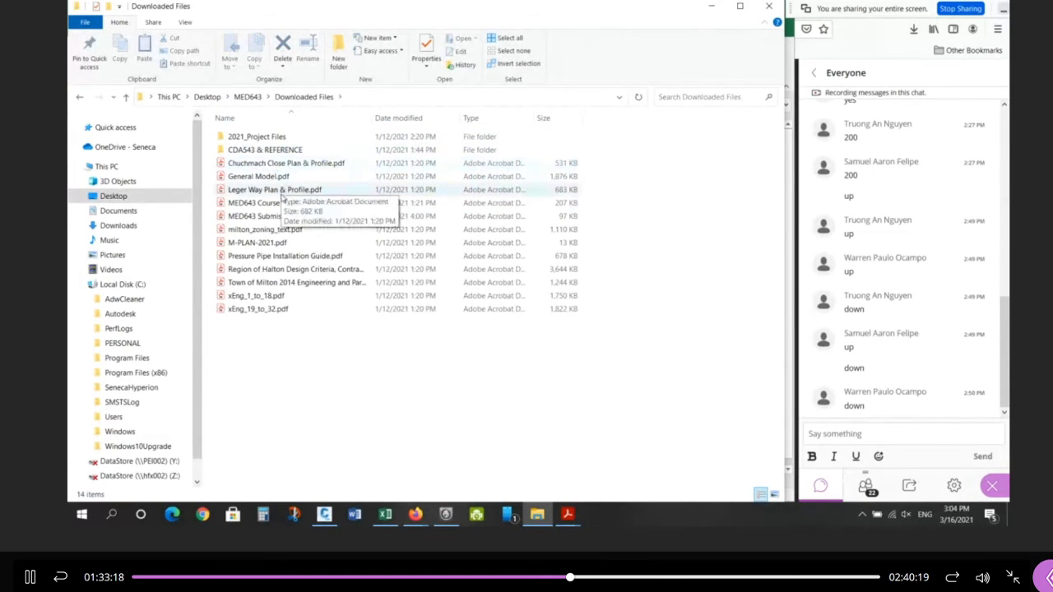
left_click(282, 191)
double_click(282, 190)
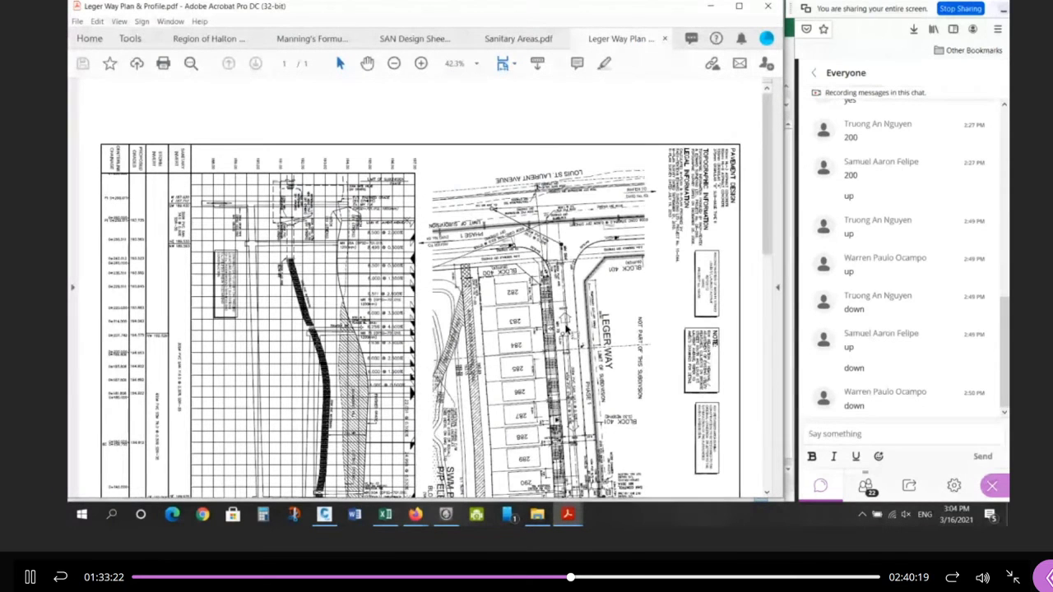
Rotate the Leger Way plan and profile sheet view until its text reads upright.
key("ctrl+shift+plus")
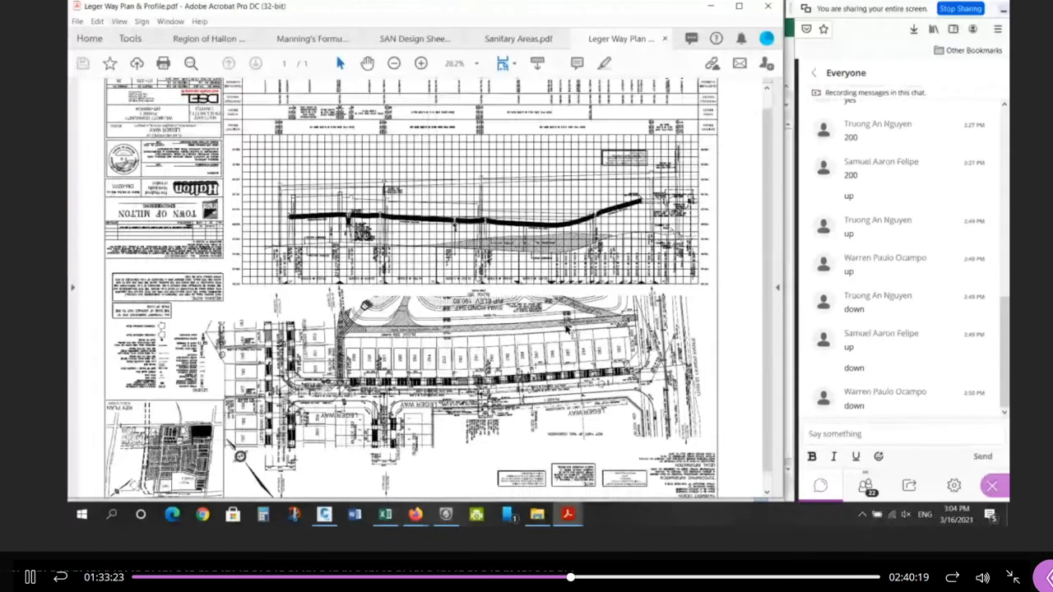
key("ctrl+shift+plus")
key("ctrl+shift+plus")
Examine the sanitary connection from control MH 301A to MH 60A on the Leger Way plan.
scroll(356, 166, "up", 3, "ctrl")
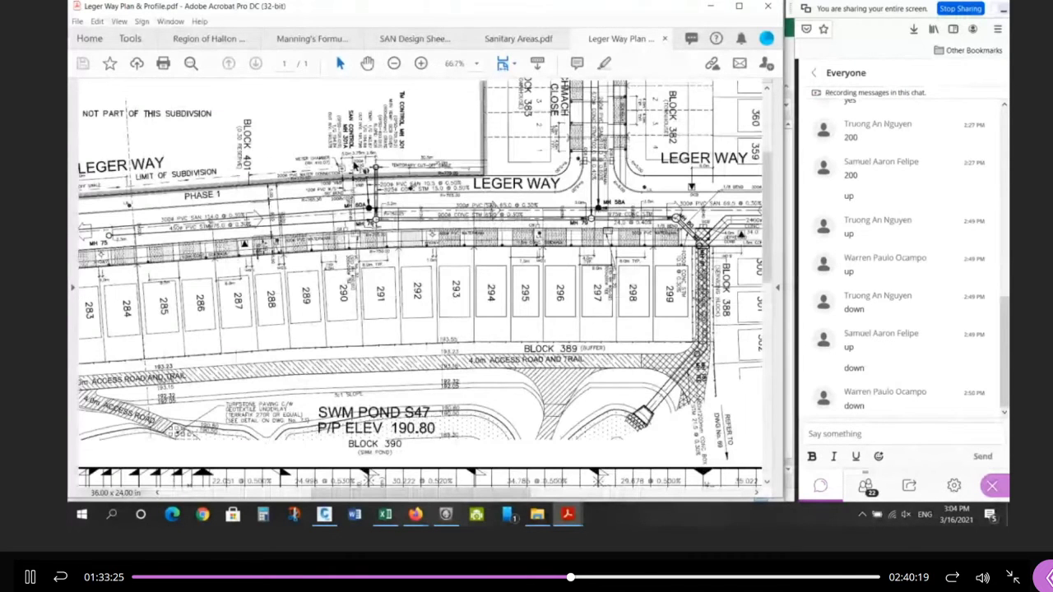
scroll(355, 166, "up", 3, "ctrl")
left_click_drag(386, 254, 385, 254)
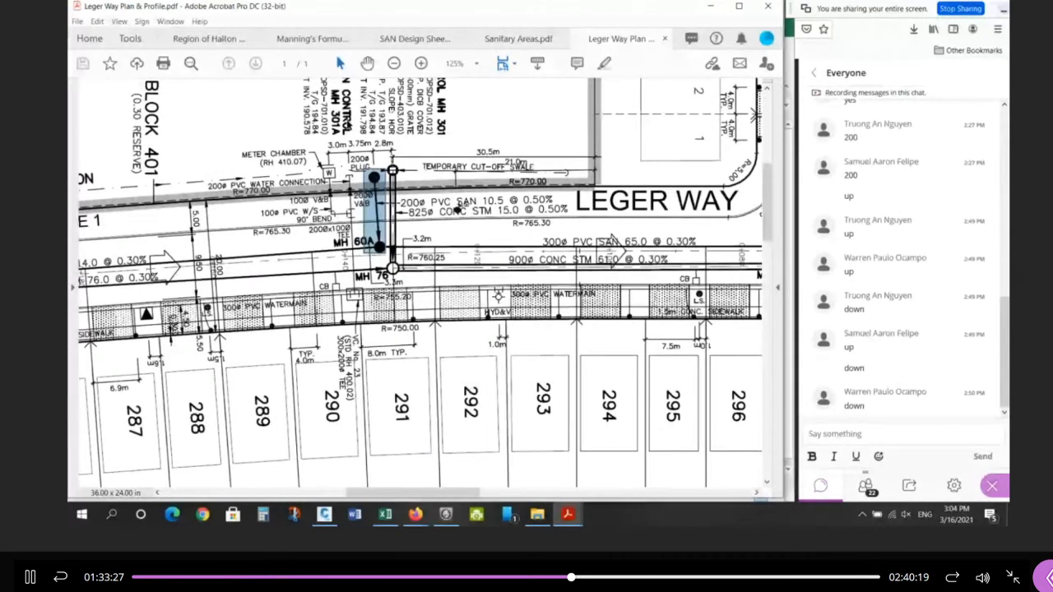
scroll(360, 260, "up", 1)
left_click_drag(332, 282, 367, 299)
left_click_drag(372, 228, 384, 295)
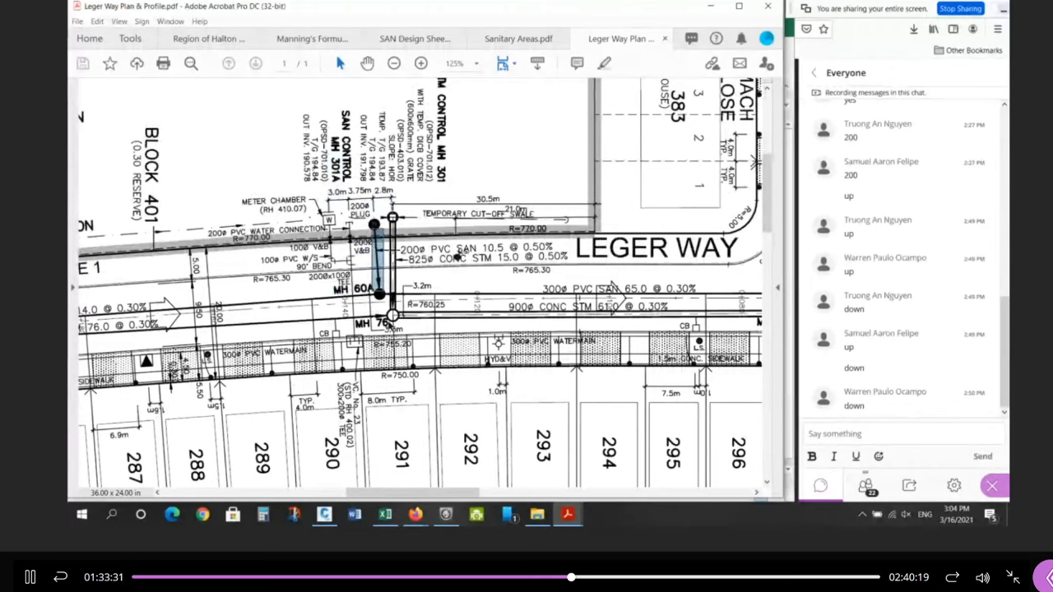
scroll(409, 203, "down", 1, "ctrl")
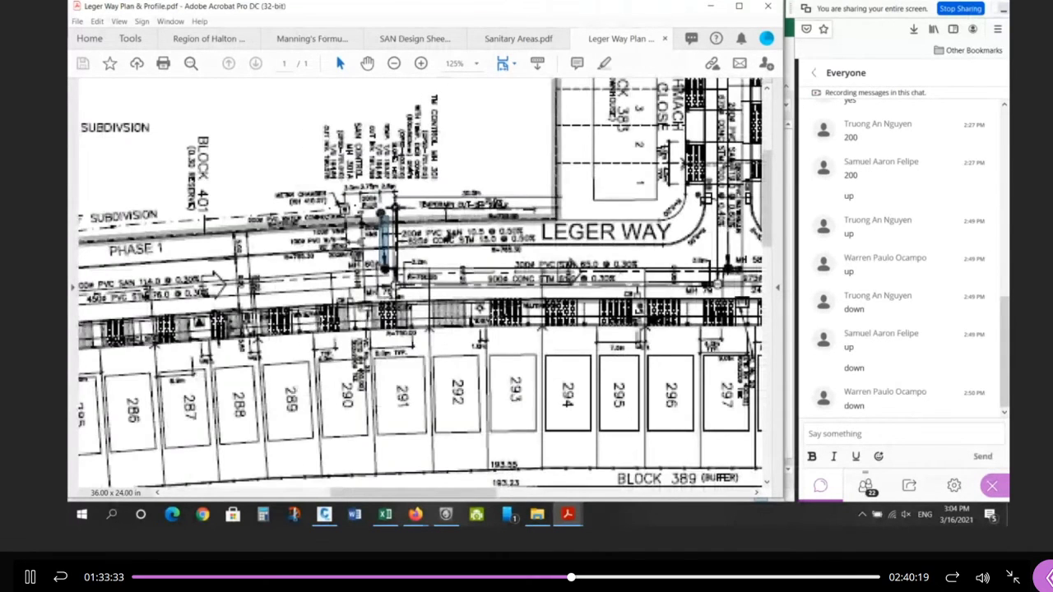
scroll(409, 203, "down", 2, "ctrl")
scroll(409, 203, "down", 3, "ctrl")
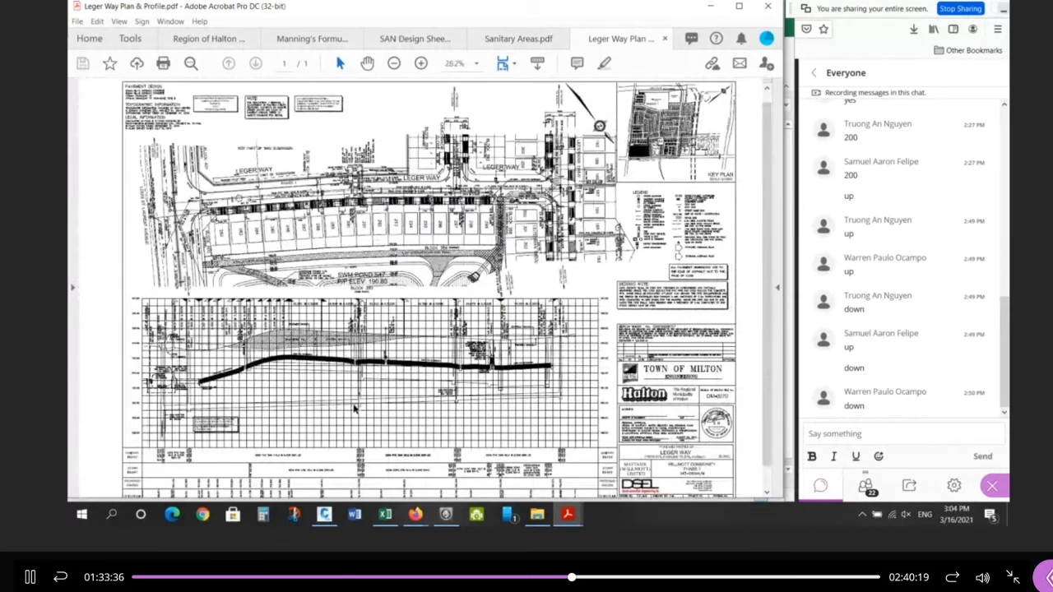
Examine the Leger Way profile around MH 60A and MH 58A, including the minimum cover over the watermain.
scroll(369, 360, "up", 3, "ctrl")
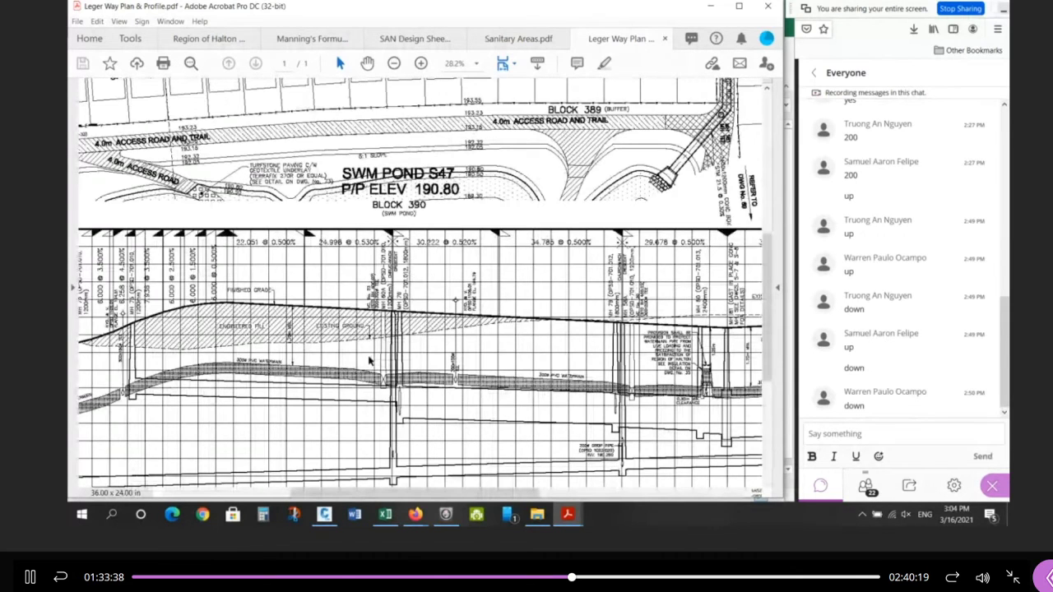
scroll(433, 359, "up", 2, "ctrl")
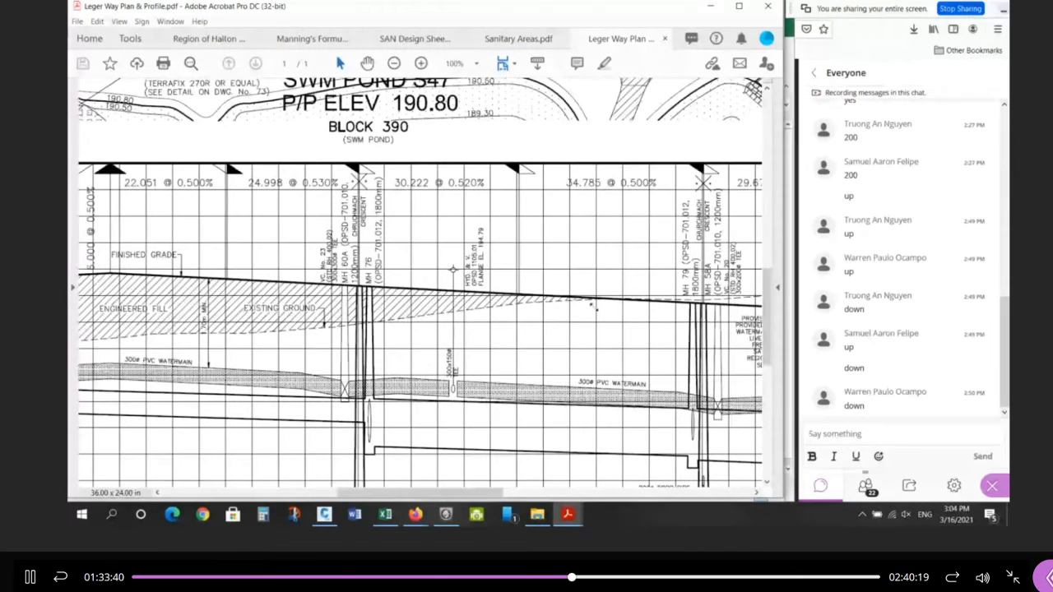
scroll(592, 305, "down", 3)
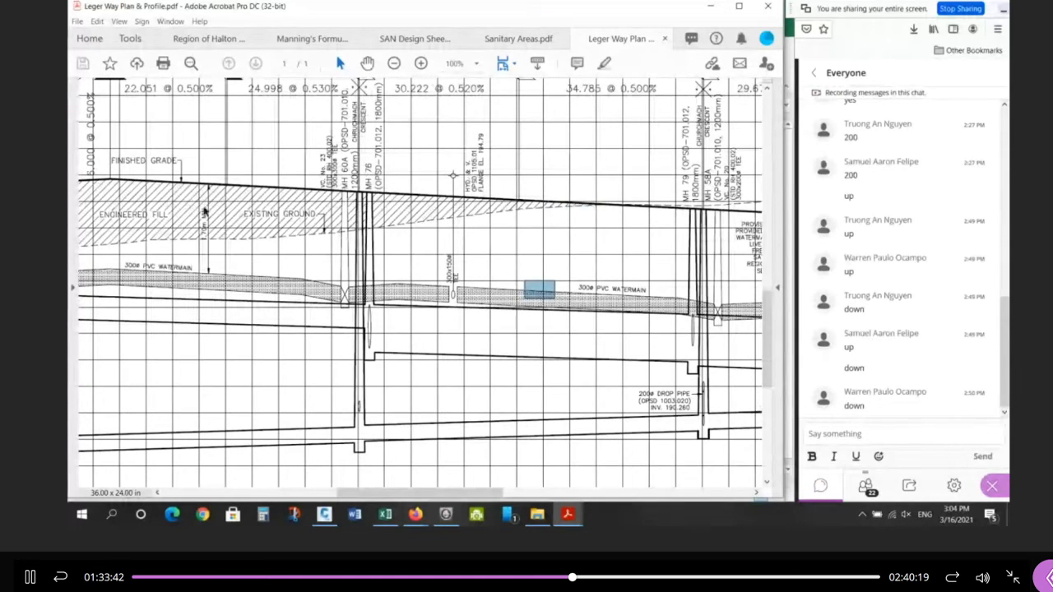
left_click_drag(207, 245, 214, 256)
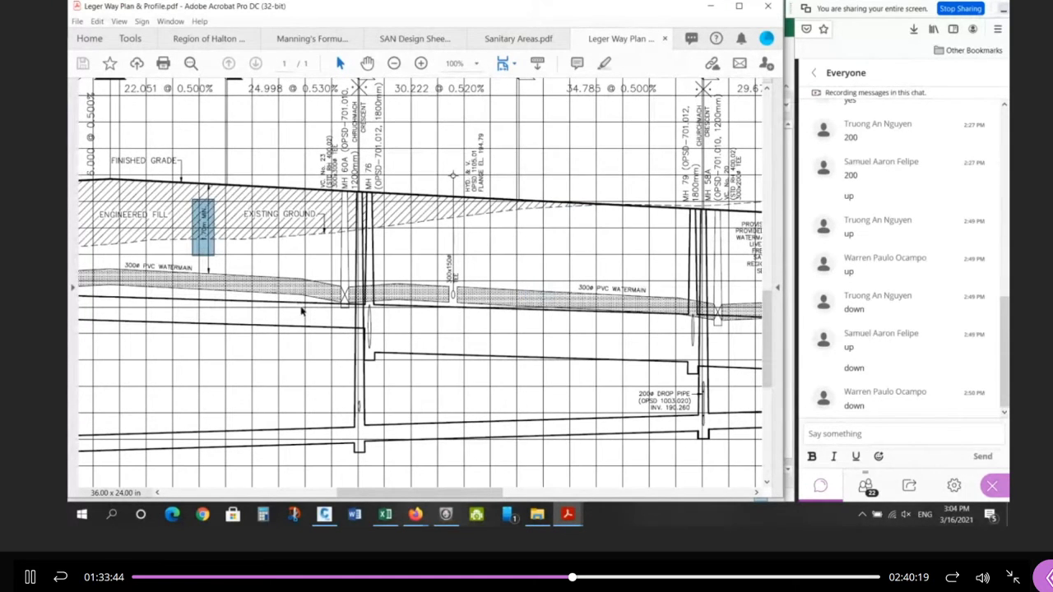
scroll(375, 236, "down", 1, "ctrl")
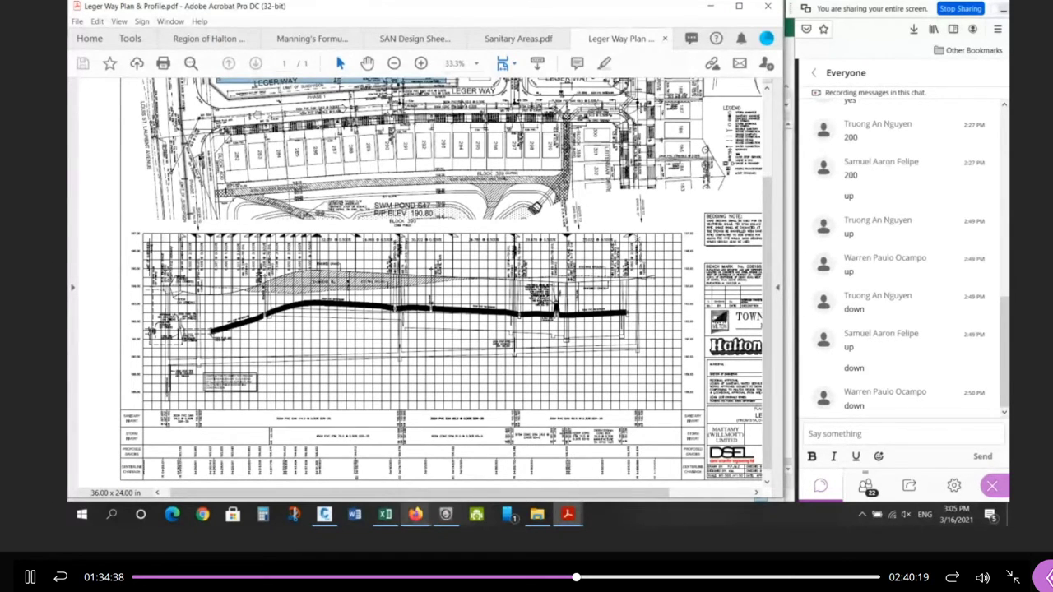
View the hand-drawn sewer plan and profile sketch in IP Camera Viewer, and return to the Region of Halton design criteria in Acrobat.
left_click(451, 515)
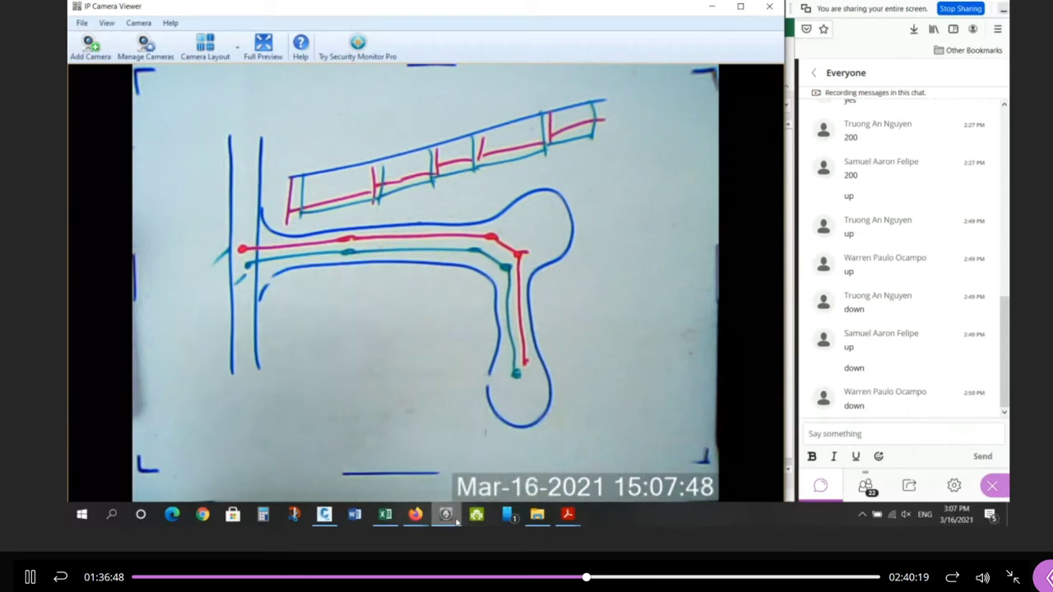
mouse_move(571, 518)
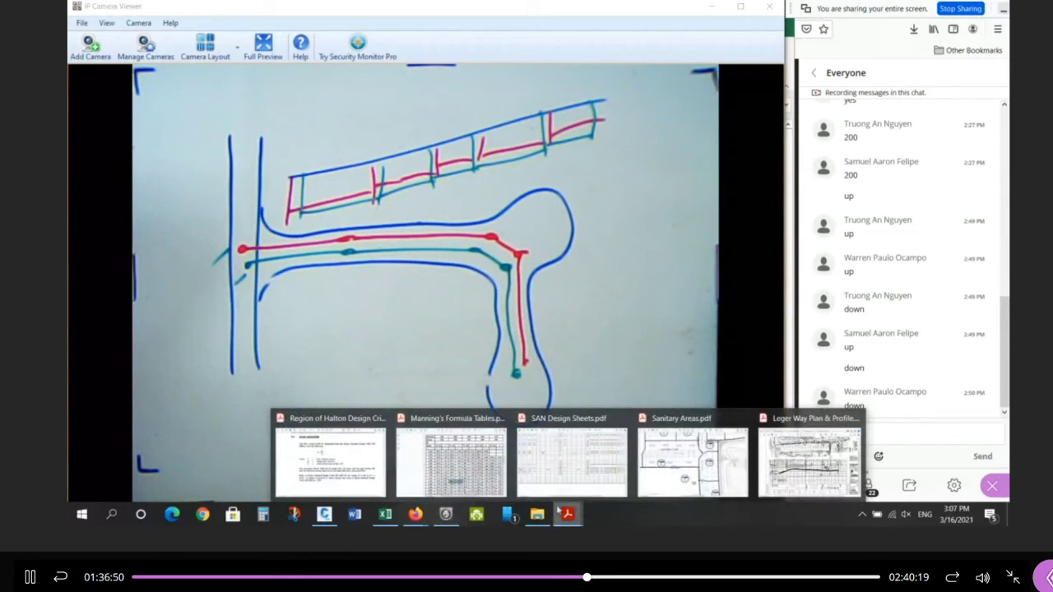
left_click(329, 467)
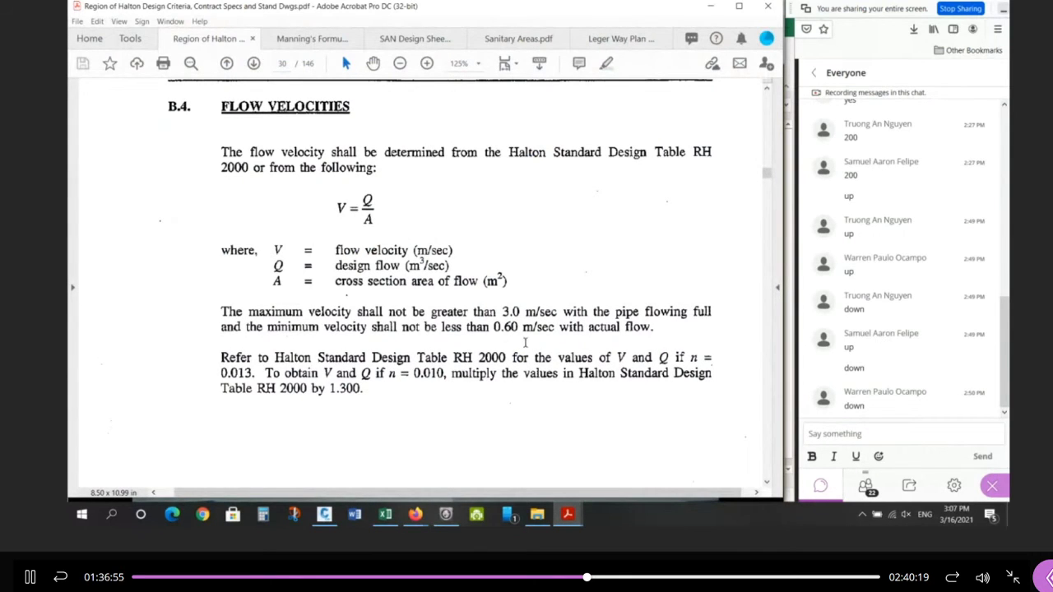
Search the wastewater design criteria for section B.6 System Layout, checking back to B.1 and viewing one full page at a time.
scroll(520, 311, "down", 3, "ctrl")
scroll(515, 306, "up", 5)
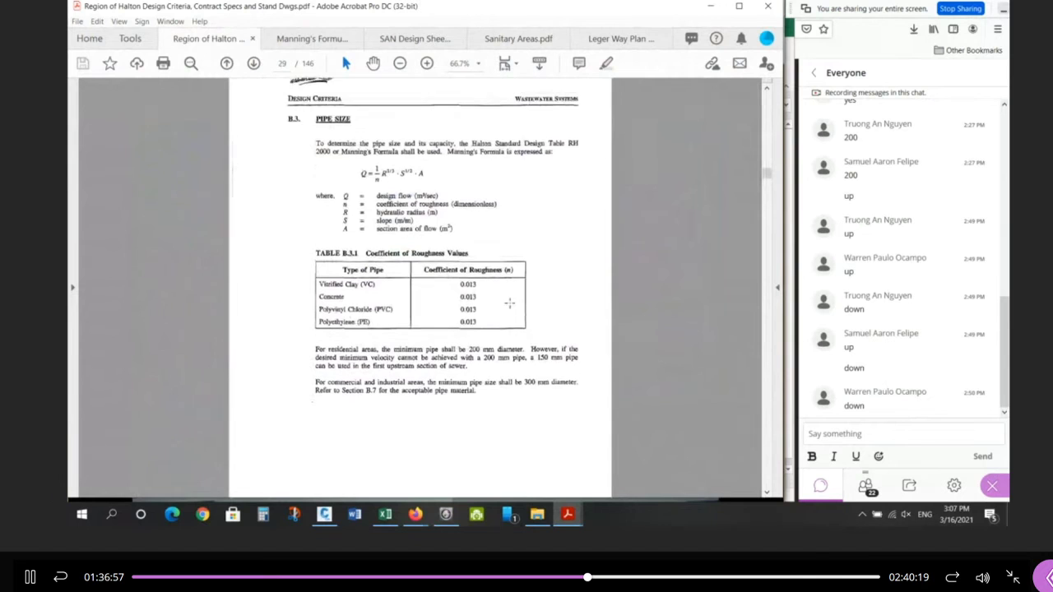
scroll(510, 303, "up", 8)
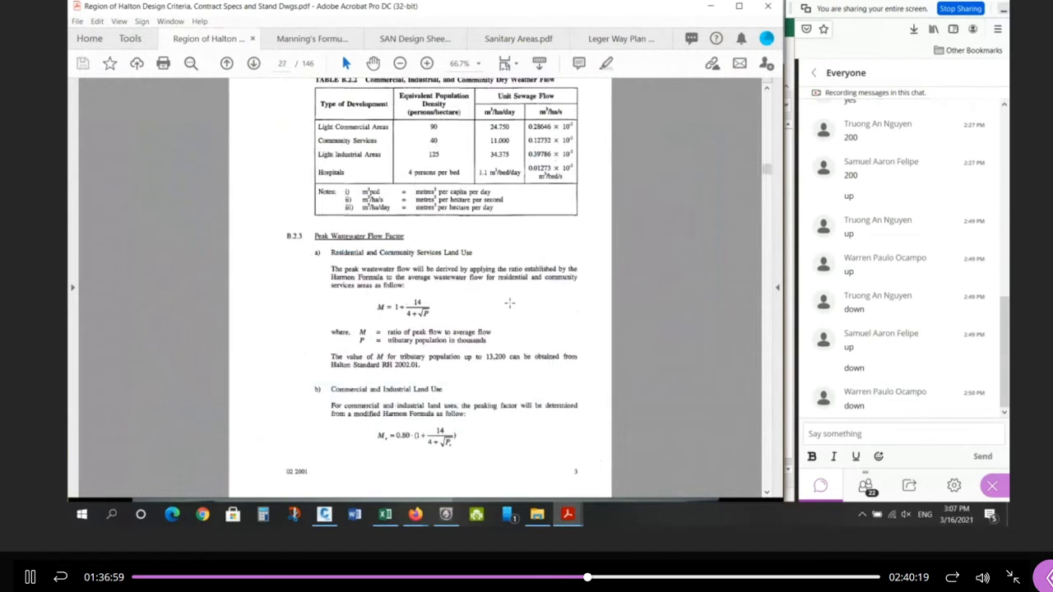
scroll(510, 304, "up", 8)
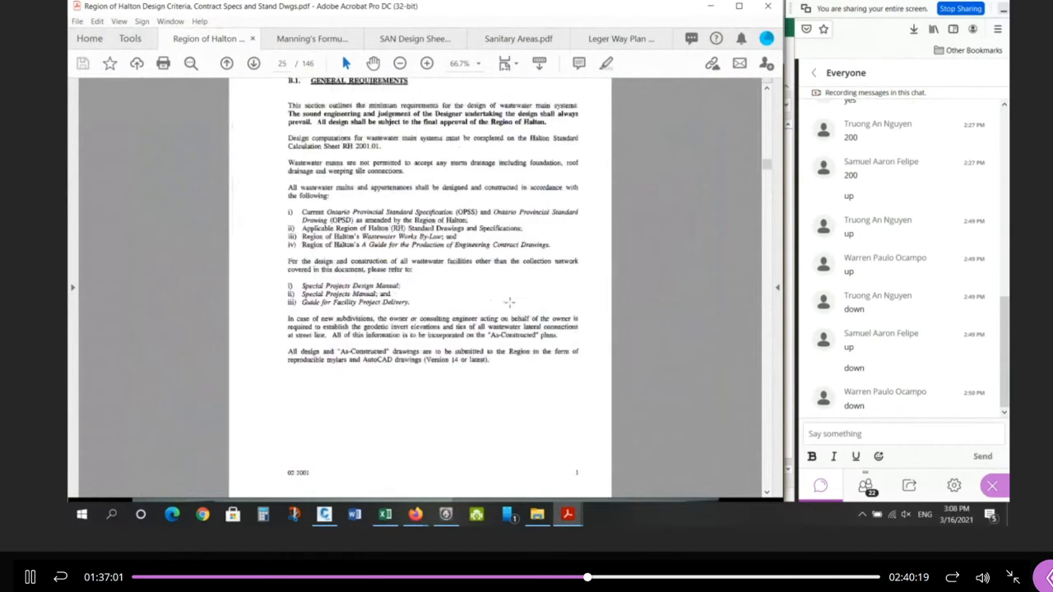
scroll(493, 293, "up", 2)
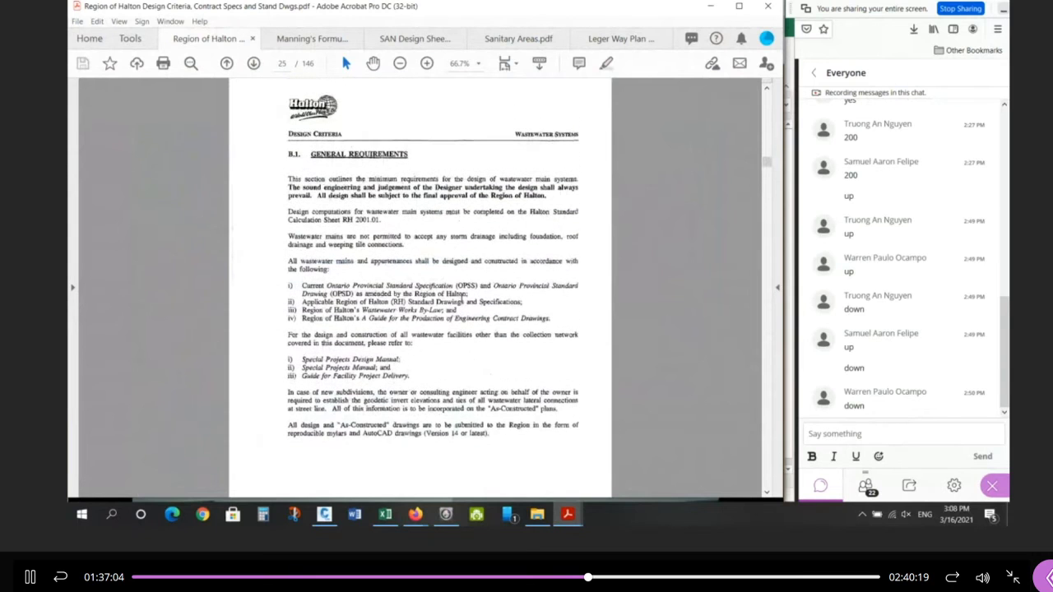
scroll(454, 293, "up", 5)
scroll(454, 293, "down", 6)
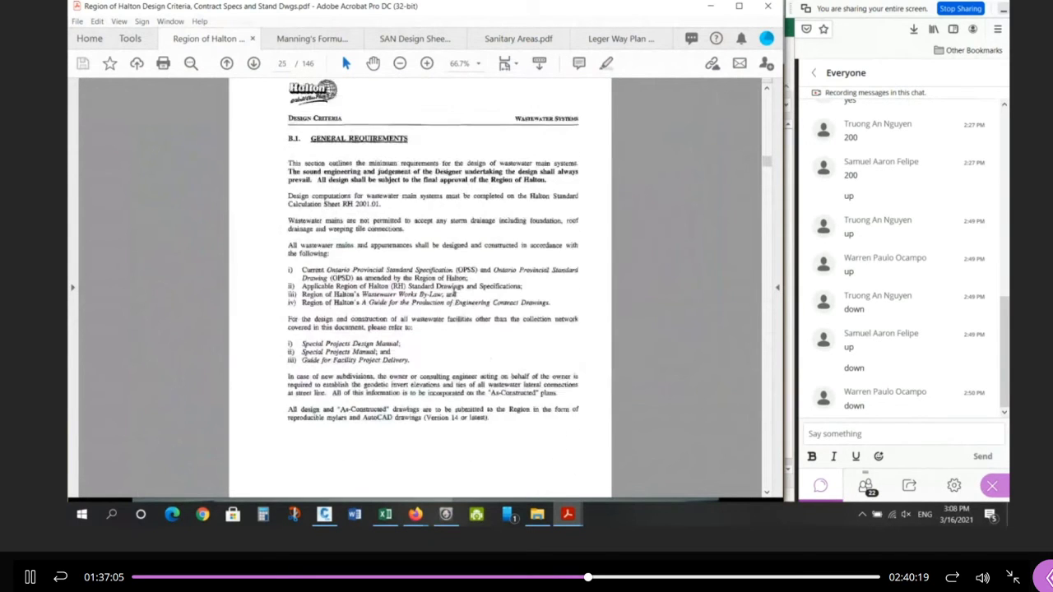
scroll(454, 292, "down", 6)
left_click(516, 63)
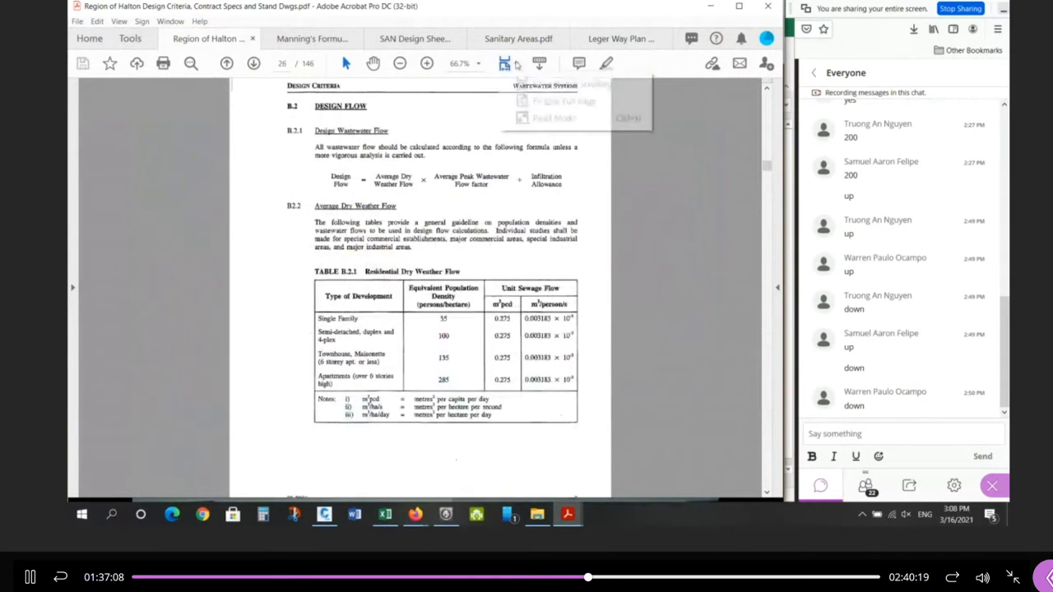
left_click(534, 101)
scroll(501, 135, "down", 2)
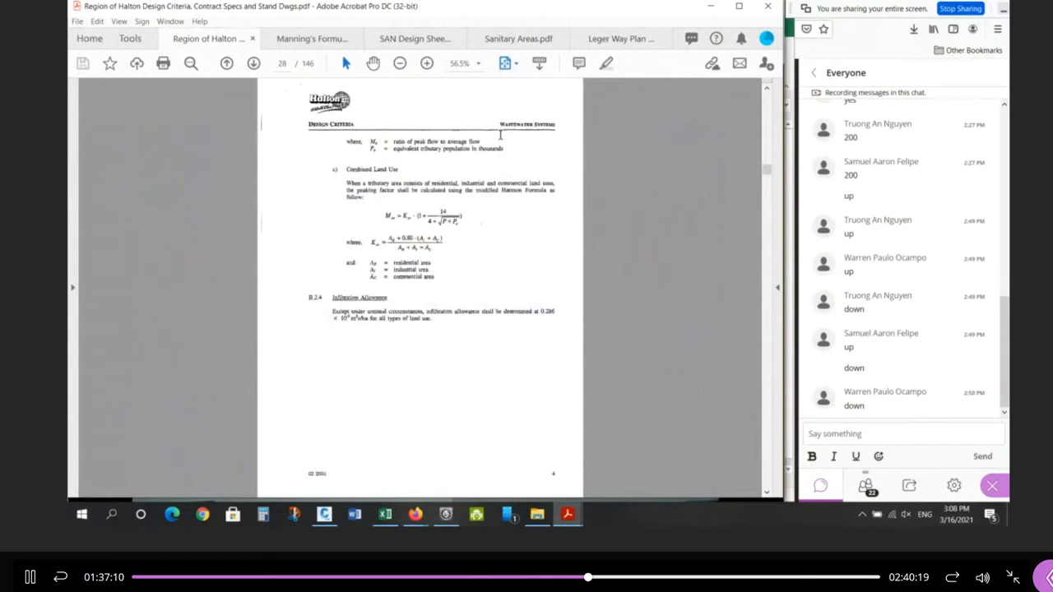
scroll(499, 135, "down", 2)
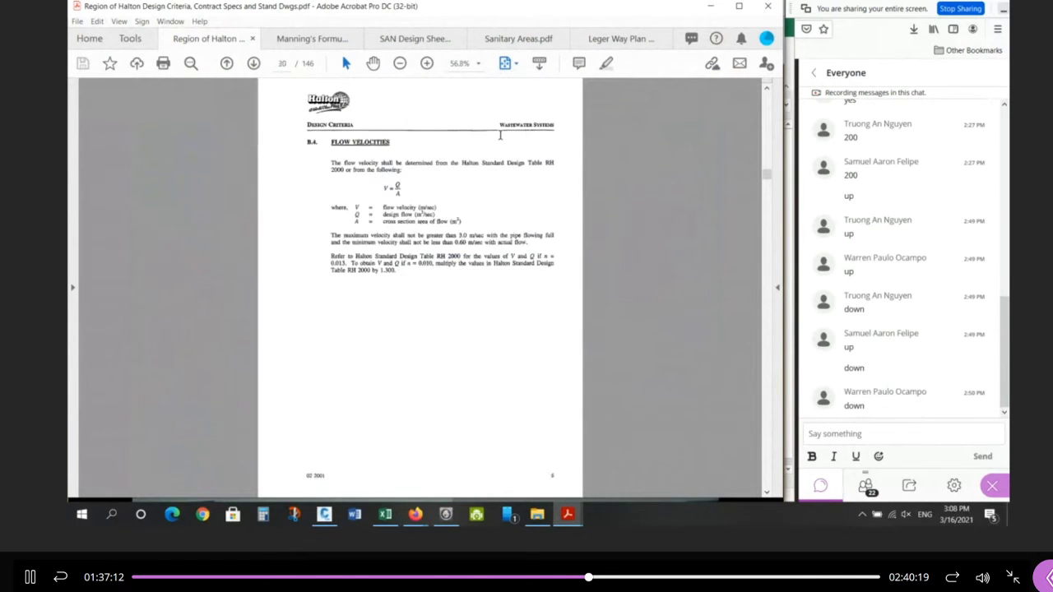
scroll(499, 135, "down", 2)
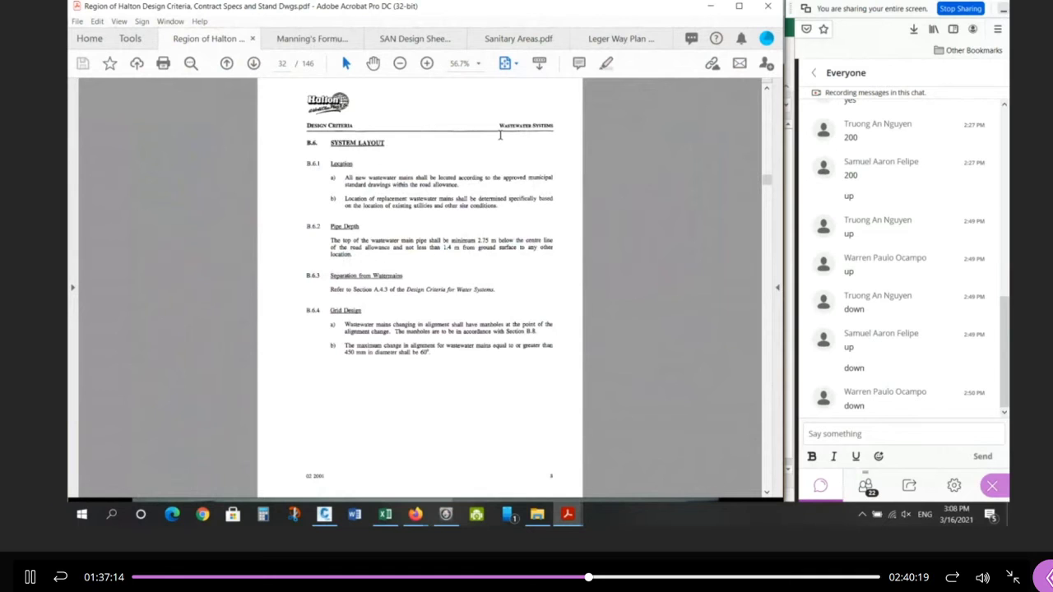
Examine clause B.6.2 Pipe Depth, marking its text on the minimum depth of the wastewater main.
scroll(447, 262, "up", 3, "ctrl")
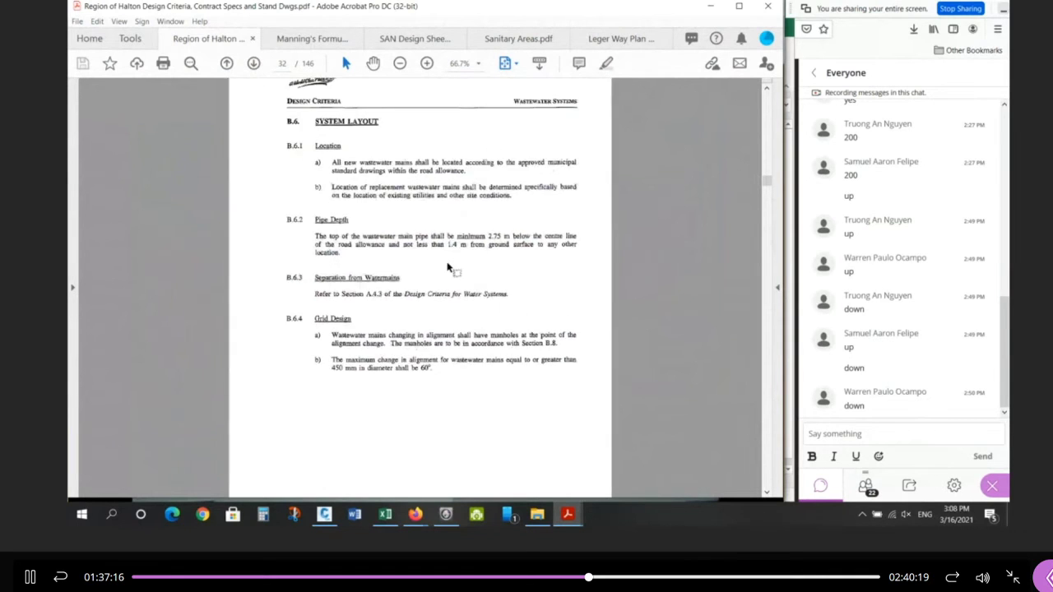
left_click_drag(242, 217, 249, 223)
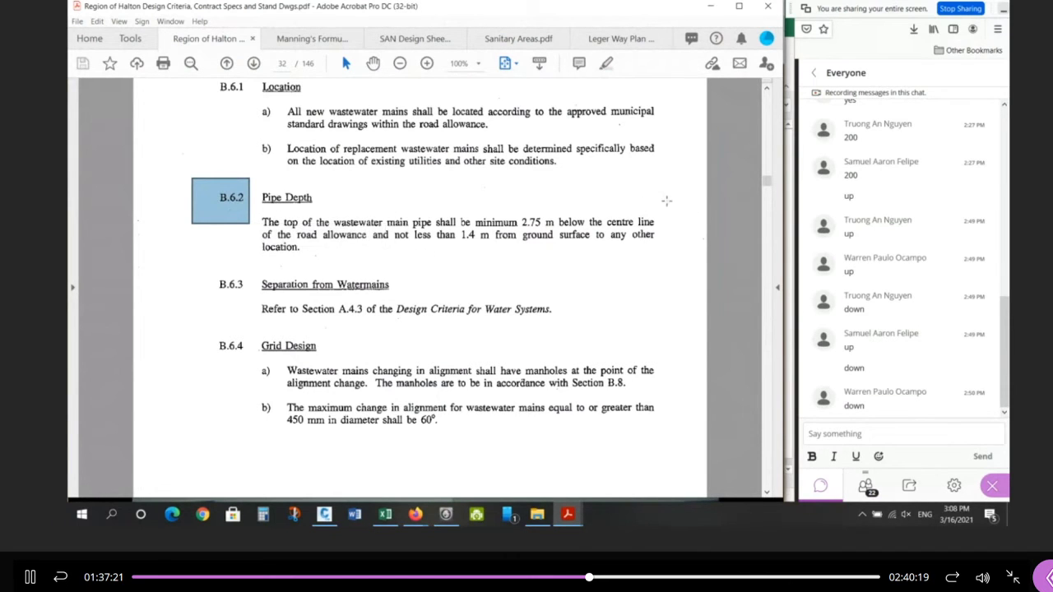
left_click_drag(666, 200, 249, 263)
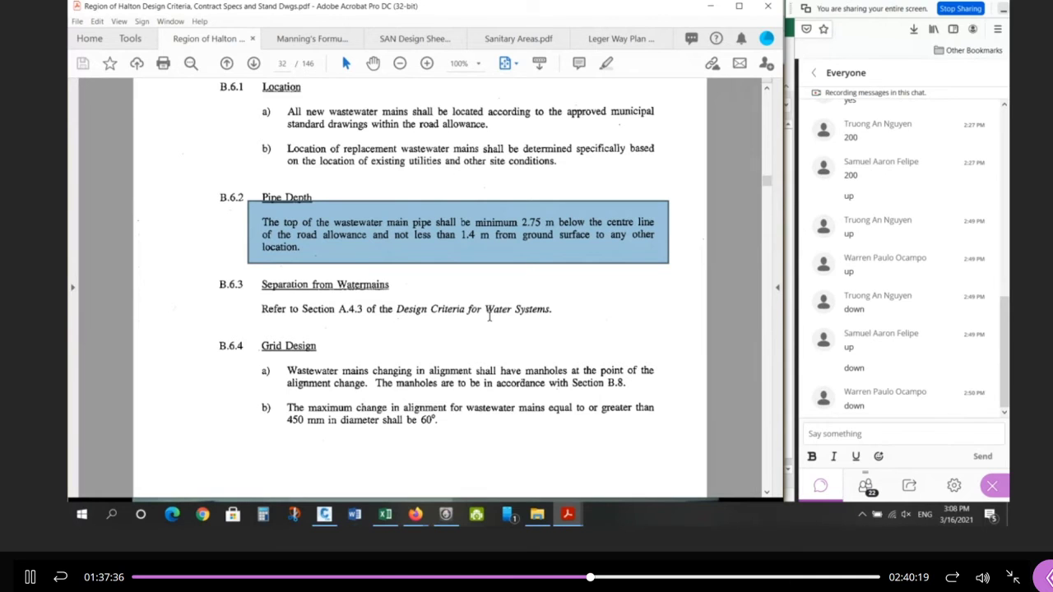
left_click(509, 277)
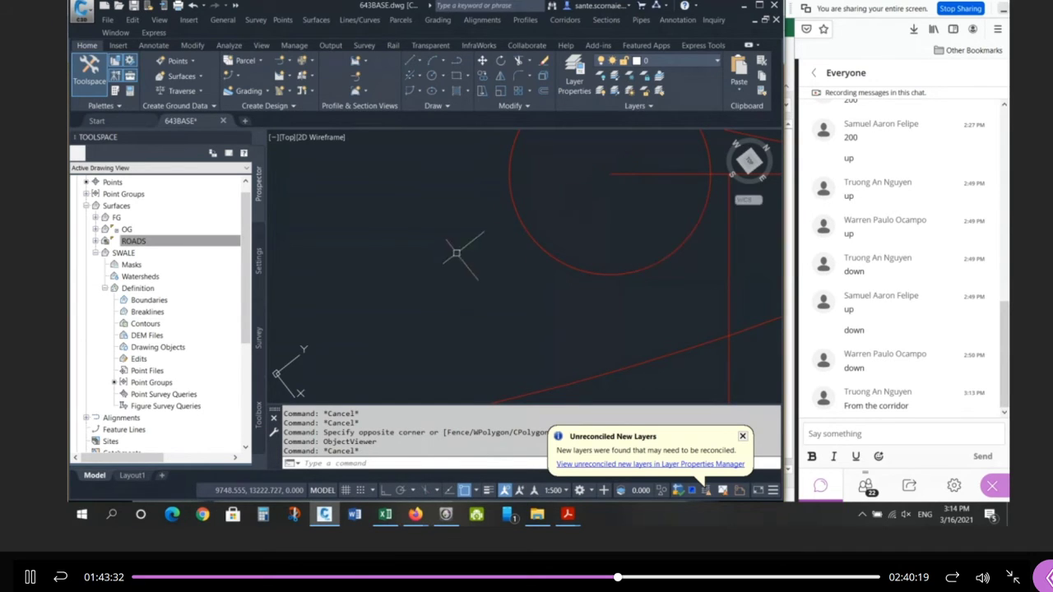
In the Civil 3D drawing 643BASE, set the ROADS surface style to _No Display.
scroll(423, 283, "down", 5)
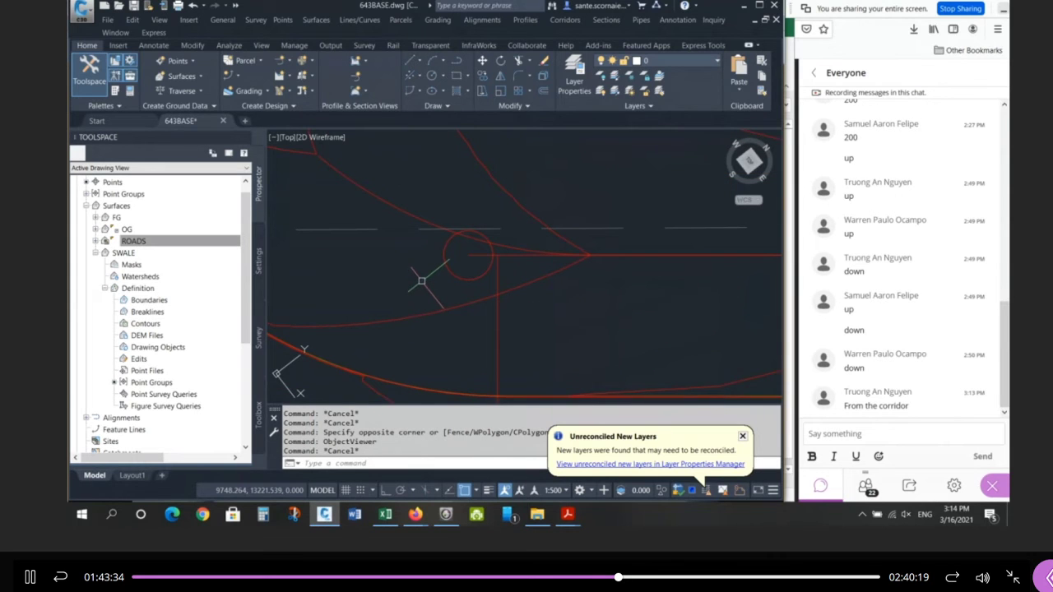
scroll(422, 280, "down", 4)
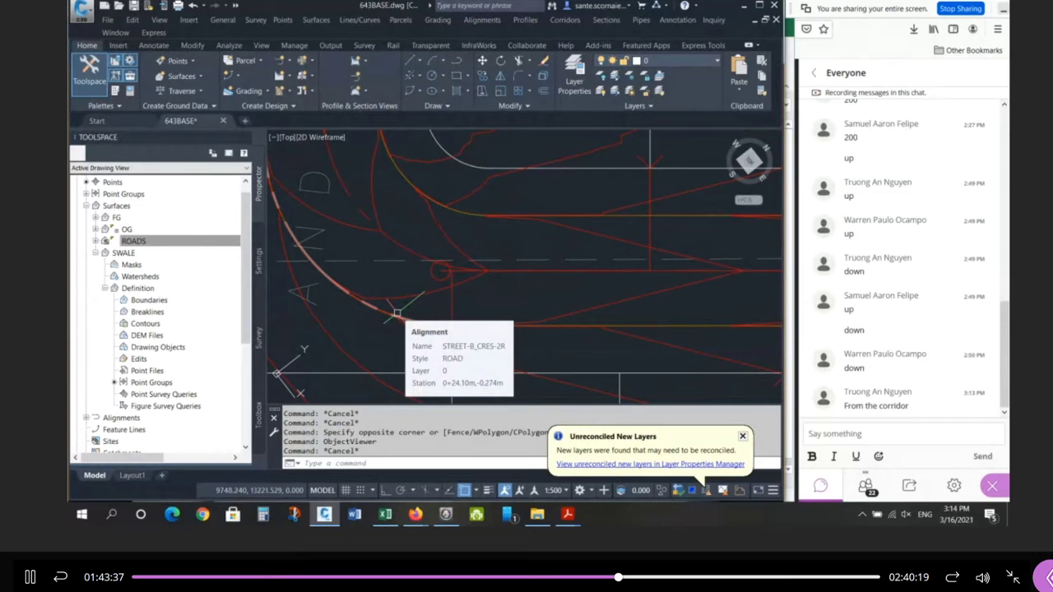
scroll(397, 313, "down", 6)
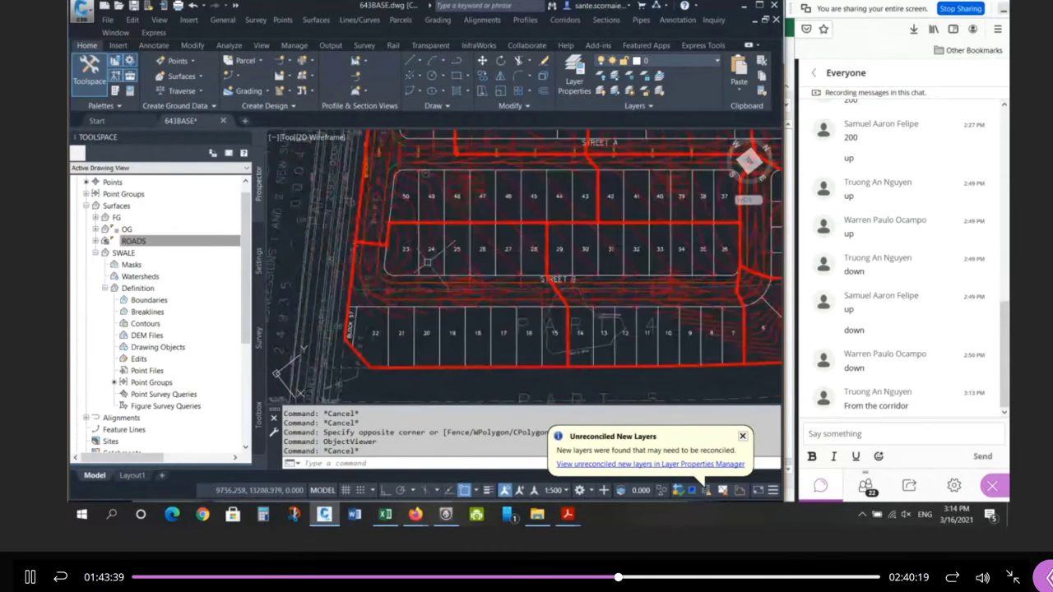
scroll(427, 262, "up", 2)
left_click(441, 254)
right_click(442, 256)
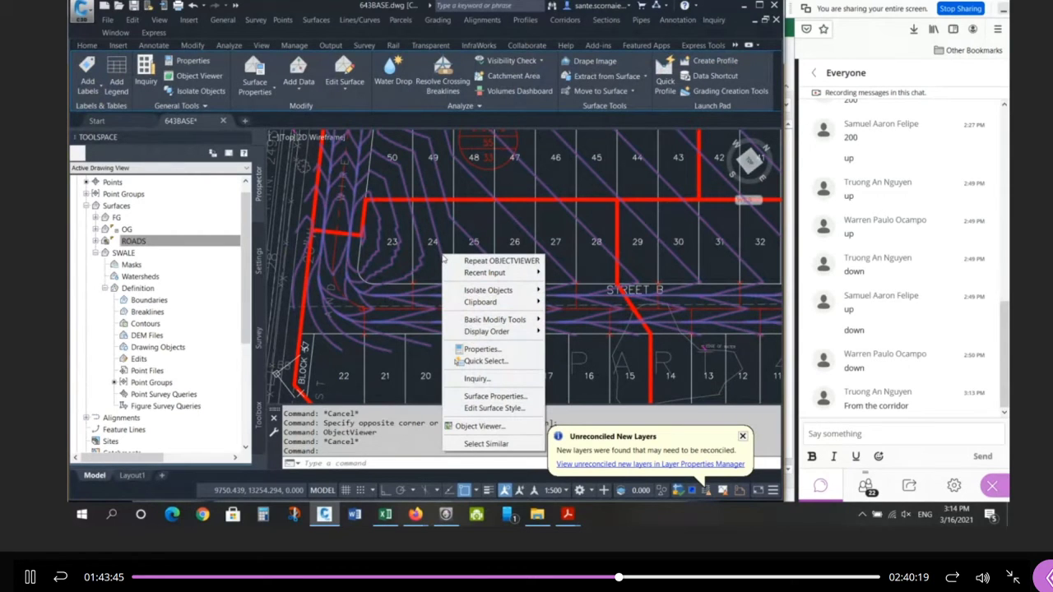
left_click(496, 396)
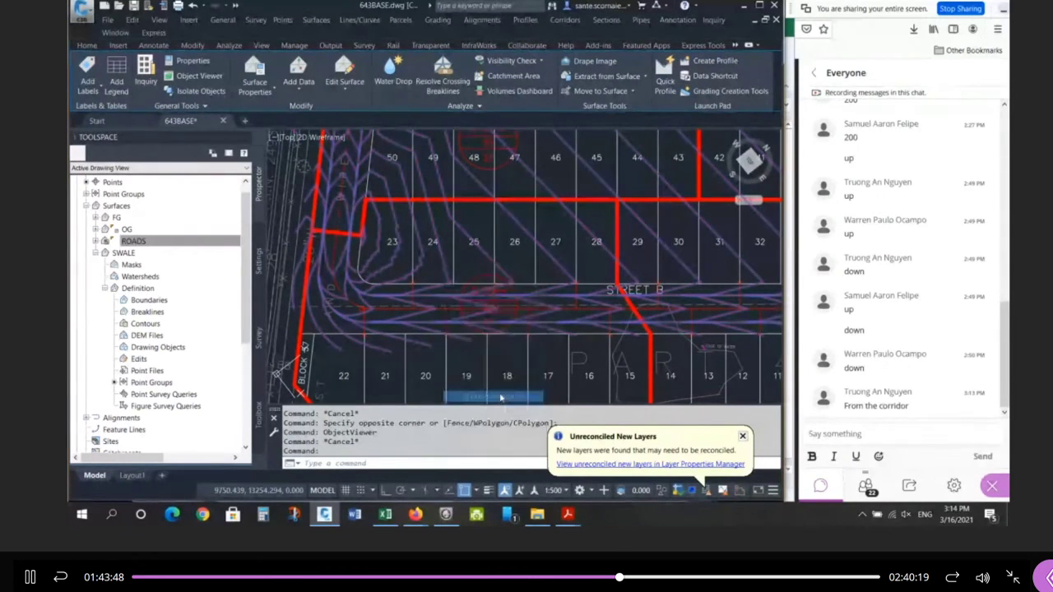
left_click(206, 232)
left_click(205, 232)
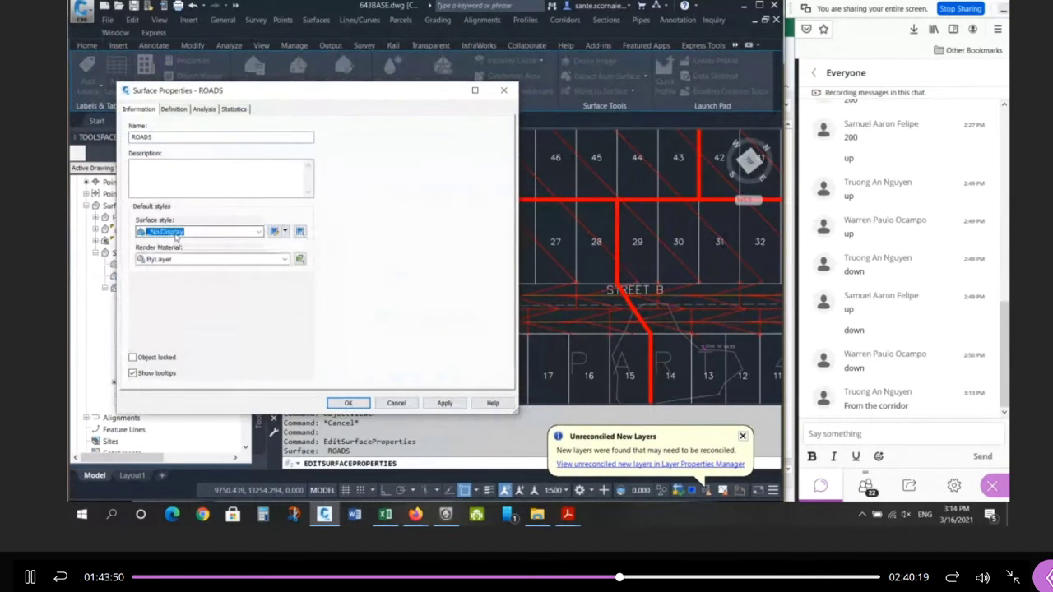
left_click(206, 232)
left_click(174, 243)
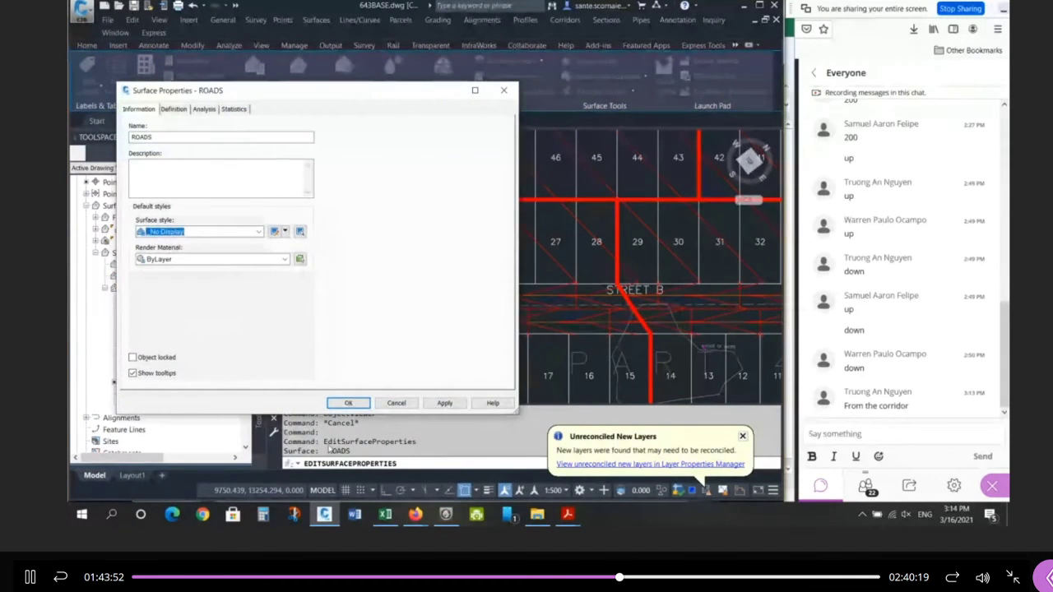
key("Return")
scroll(403, 309, "down", 5)
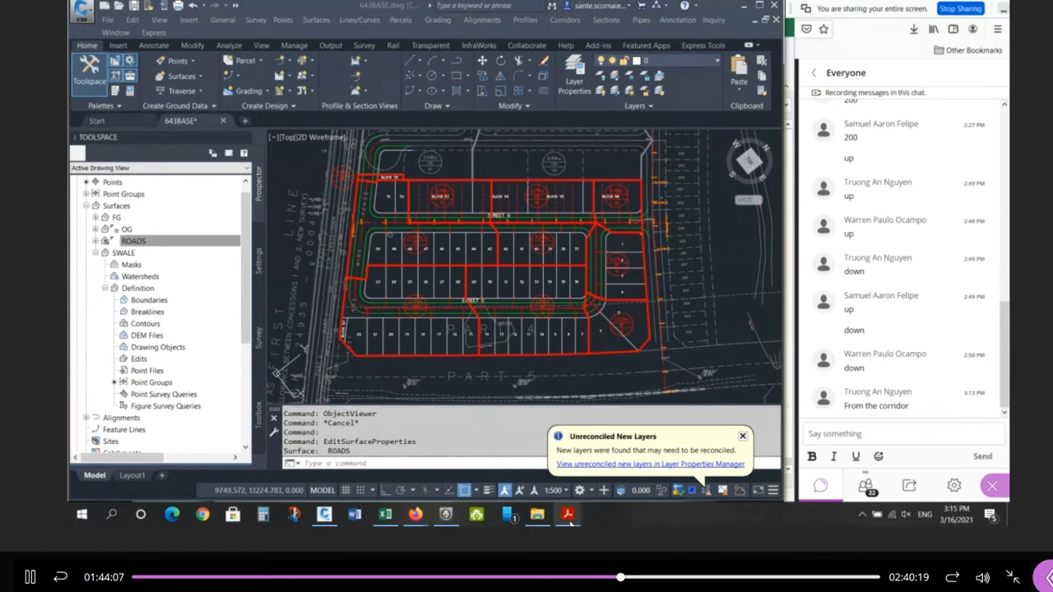
Switch back to the Region of Halton design criteria in Acrobat and find section B.8 Manholes with its alignment change table.
mouse_move(571, 521)
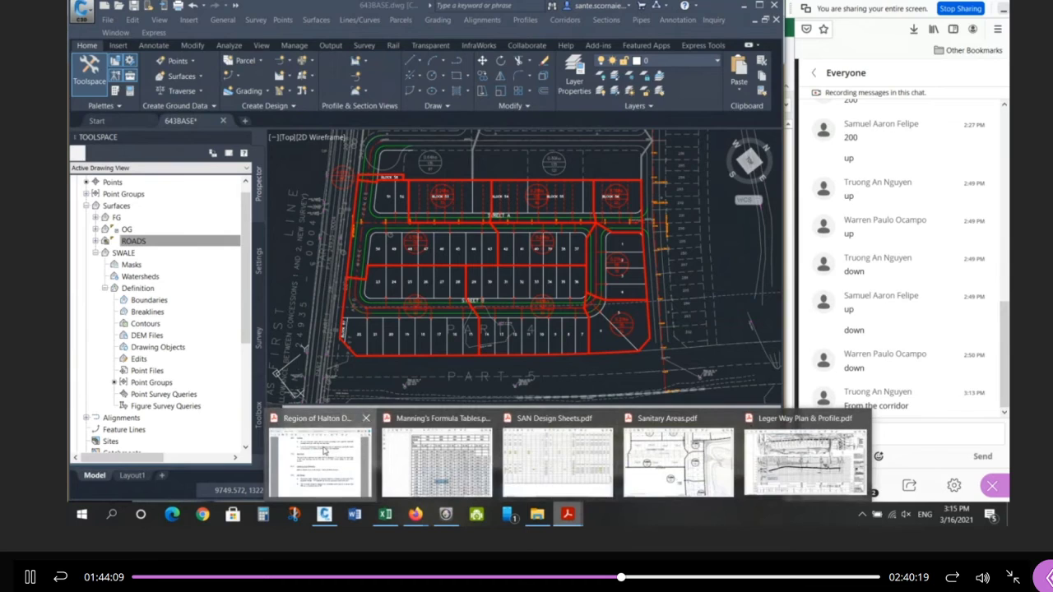
left_click(323, 451)
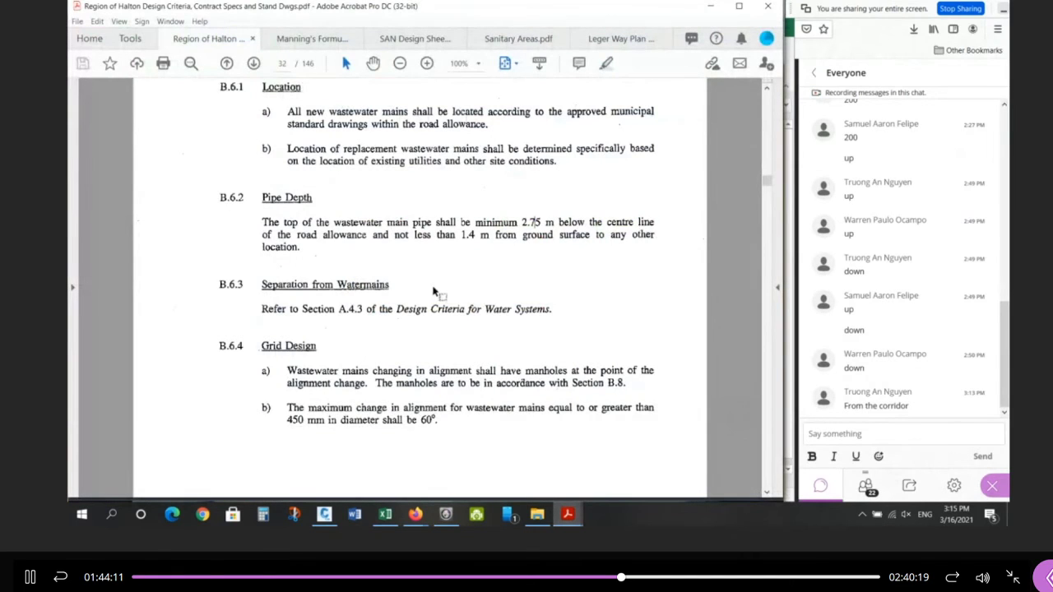
scroll(435, 292, "down", 1, "ctrl")
scroll(430, 294, "down", 2)
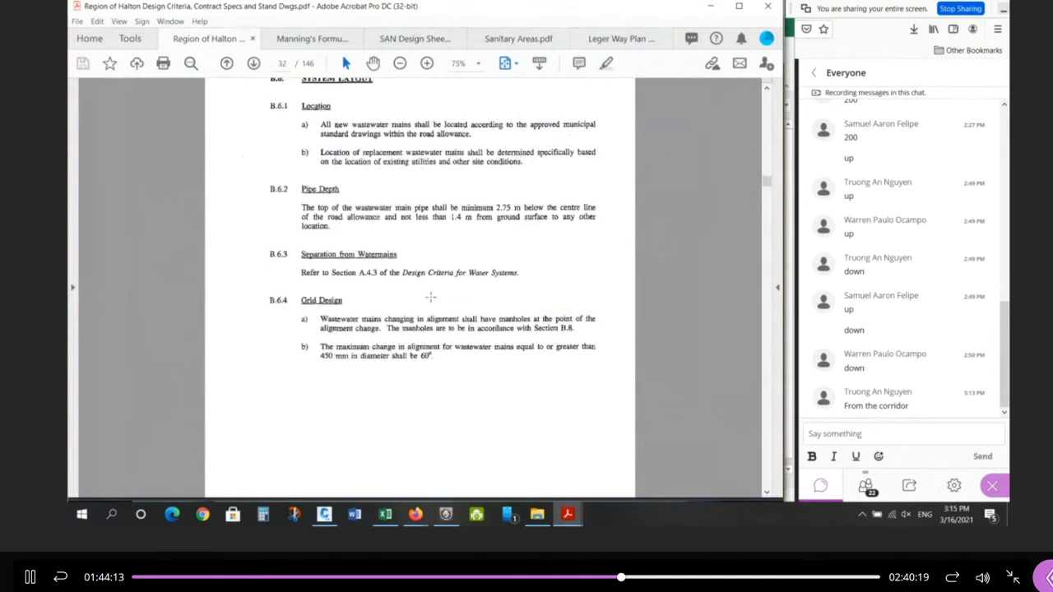
scroll(430, 297, "down", 10)
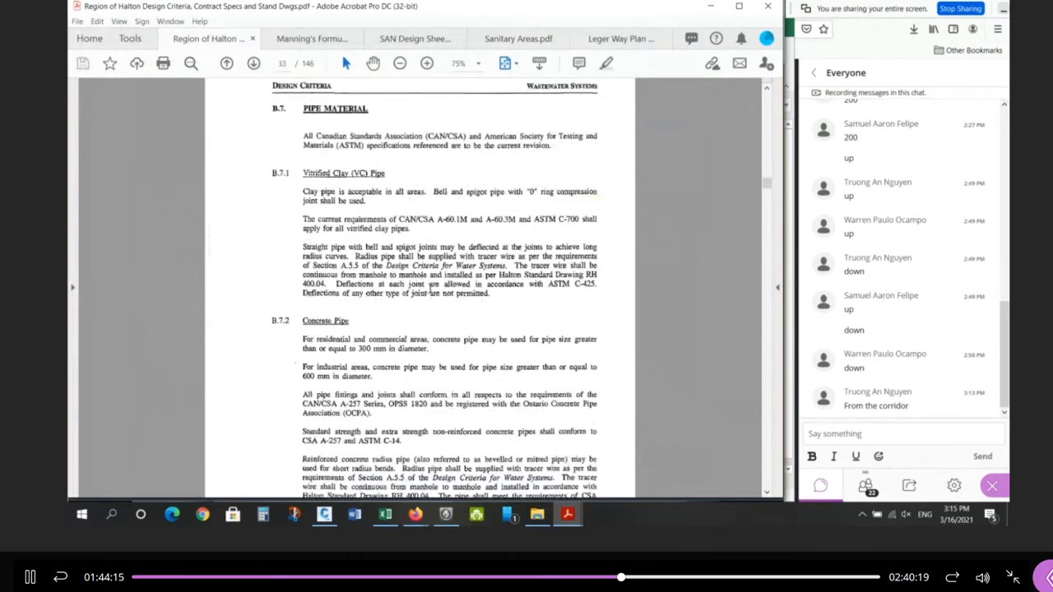
scroll(430, 289, "down", 8)
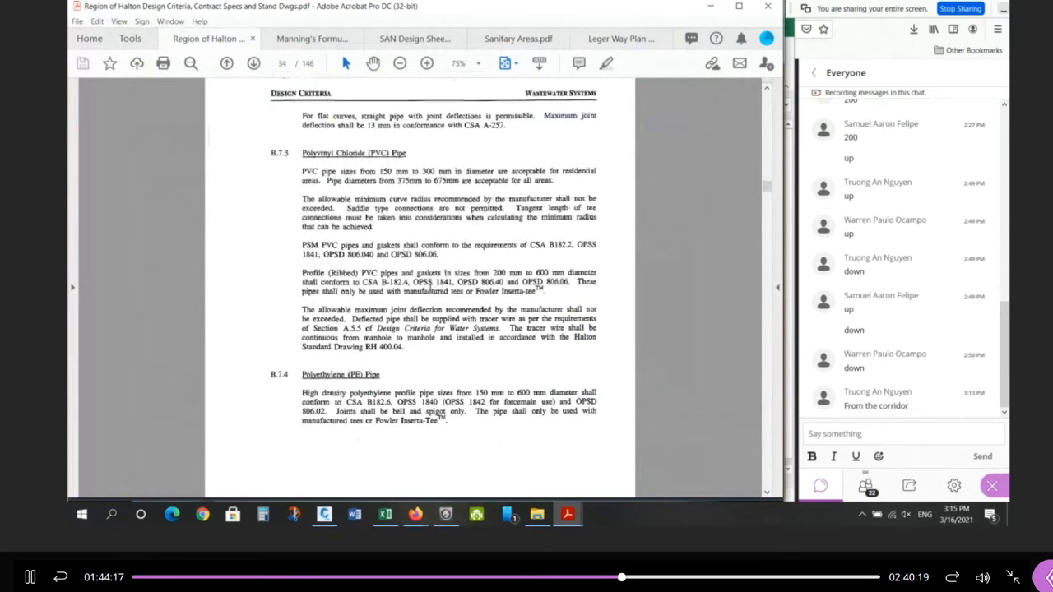
scroll(427, 283, "down", 8)
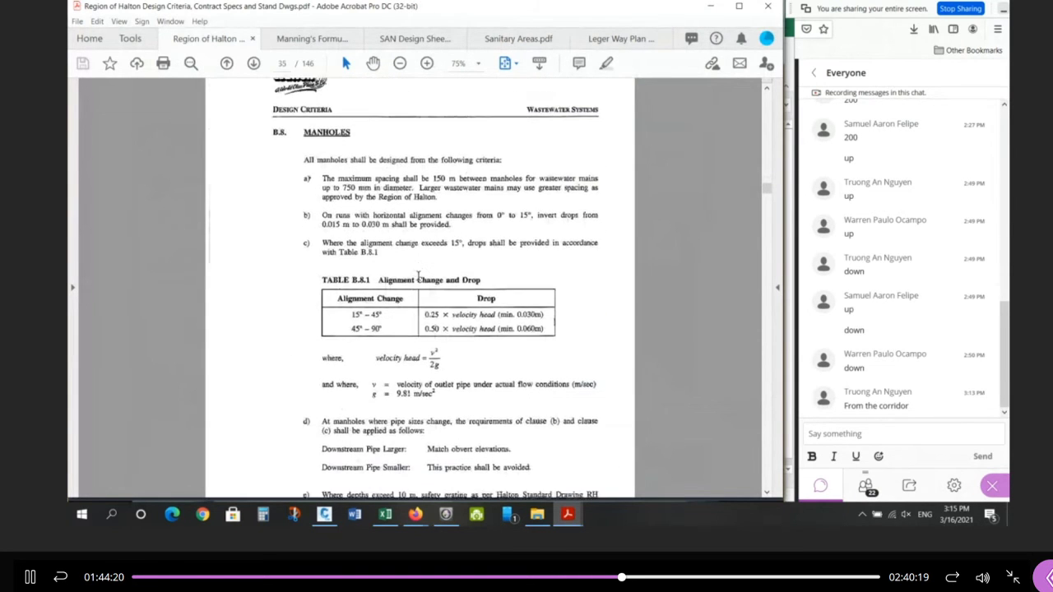
scroll(455, 344, "up", 3, "ctrl")
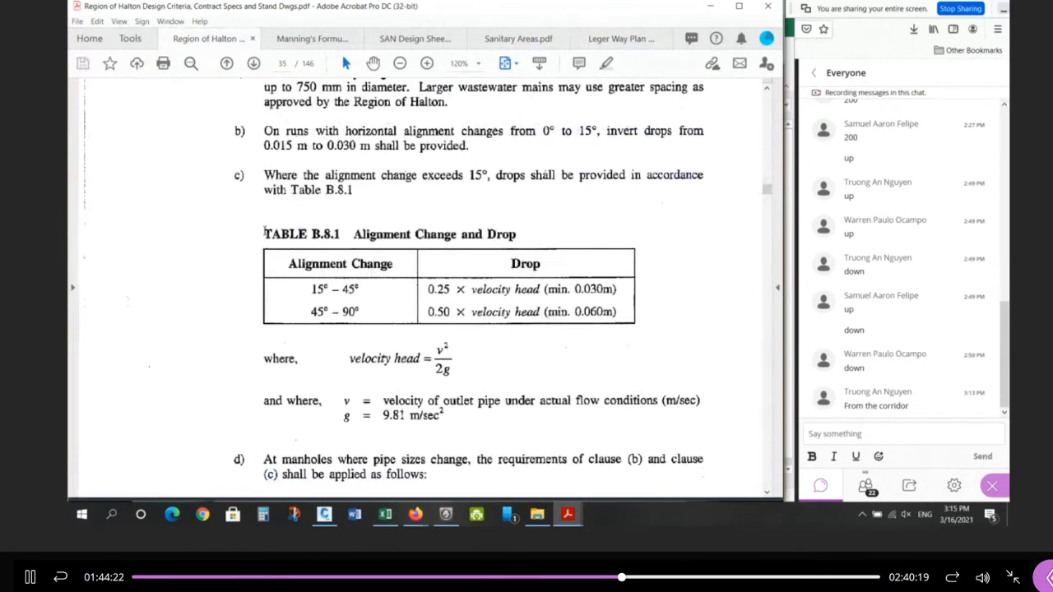
Examine Table B.8.1 Alignment Change and Drop, marking the 0.060 m minimum drop and the 15° – 45° alignment change.
left_click_drag(249, 214, 645, 336)
left_click(490, 356)
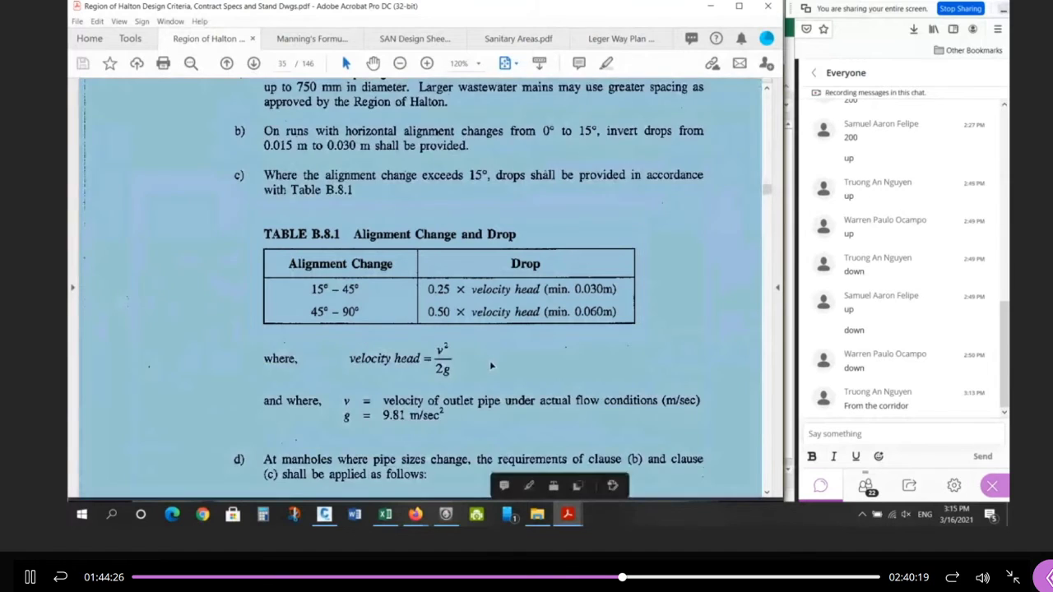
left_click(492, 364)
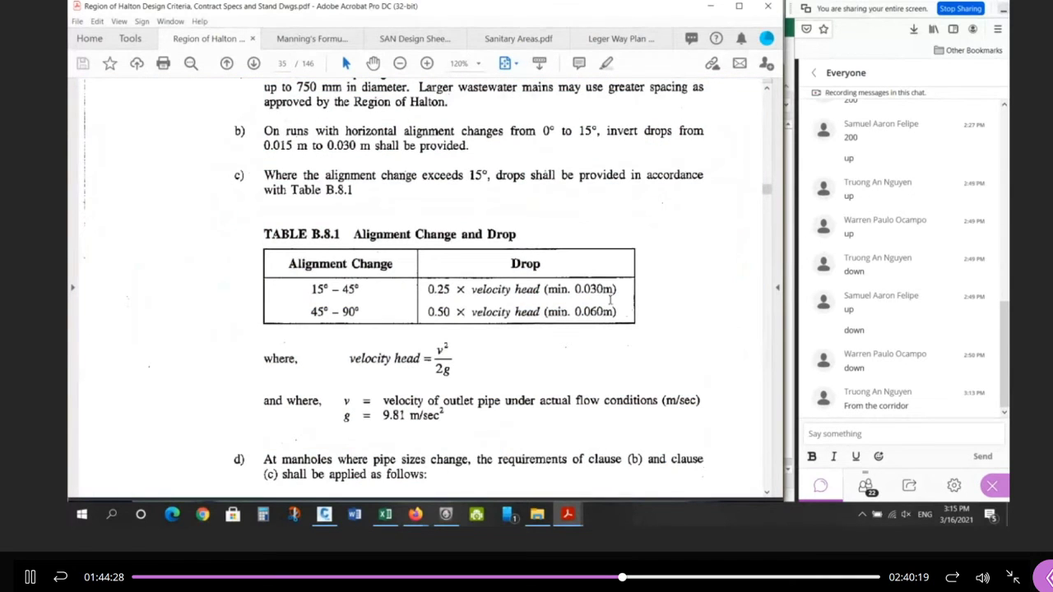
left_click_drag(581, 289, 603, 312)
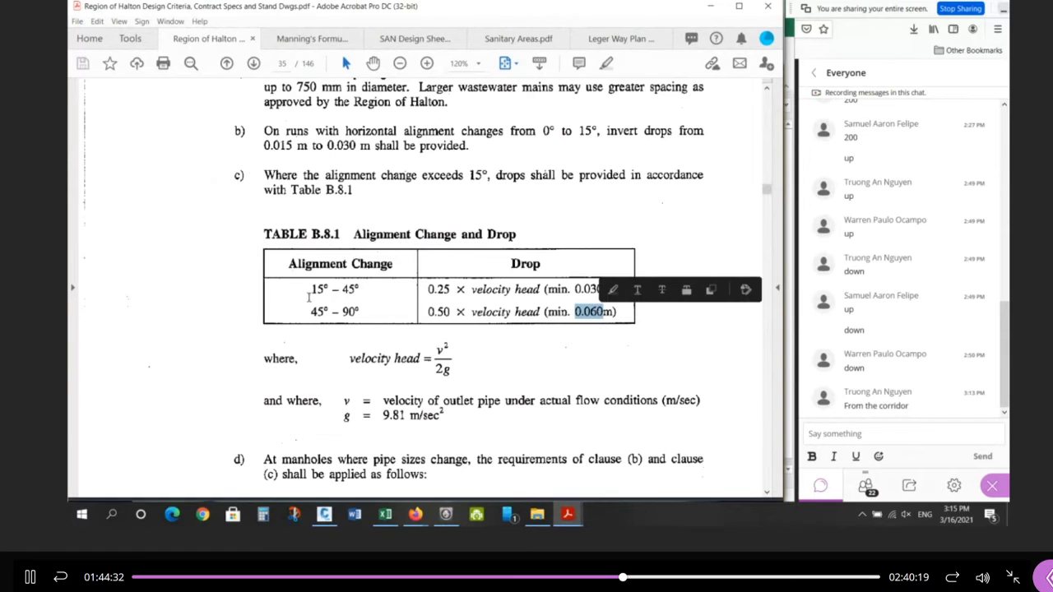
left_click_drag(311, 289, 324, 290)
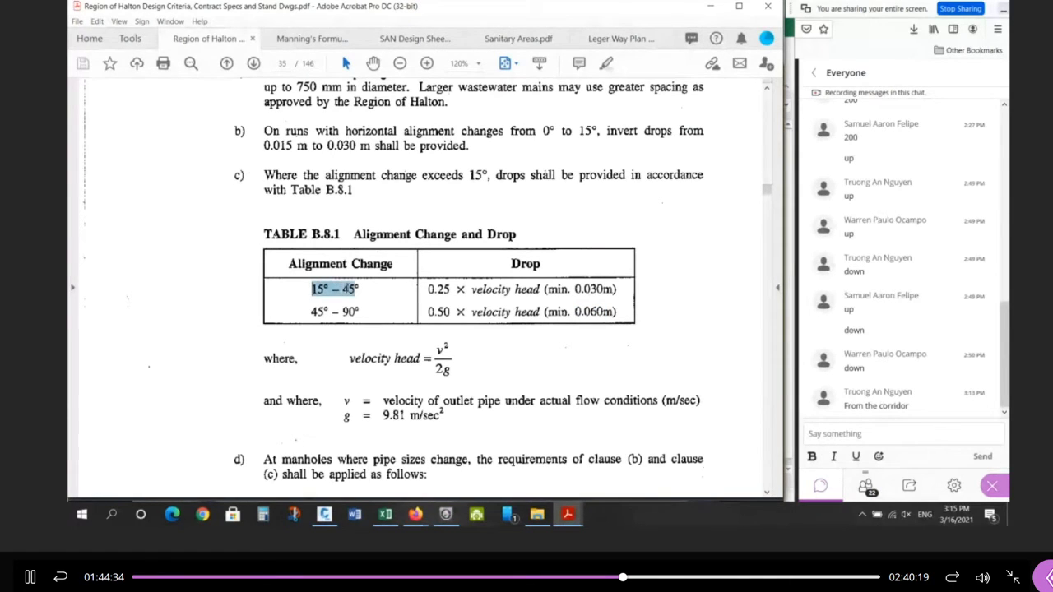
Mark the 45° – 90° alignment change in Table B.8.1 and clear the selection.
left_click_drag(311, 312, 359, 312)
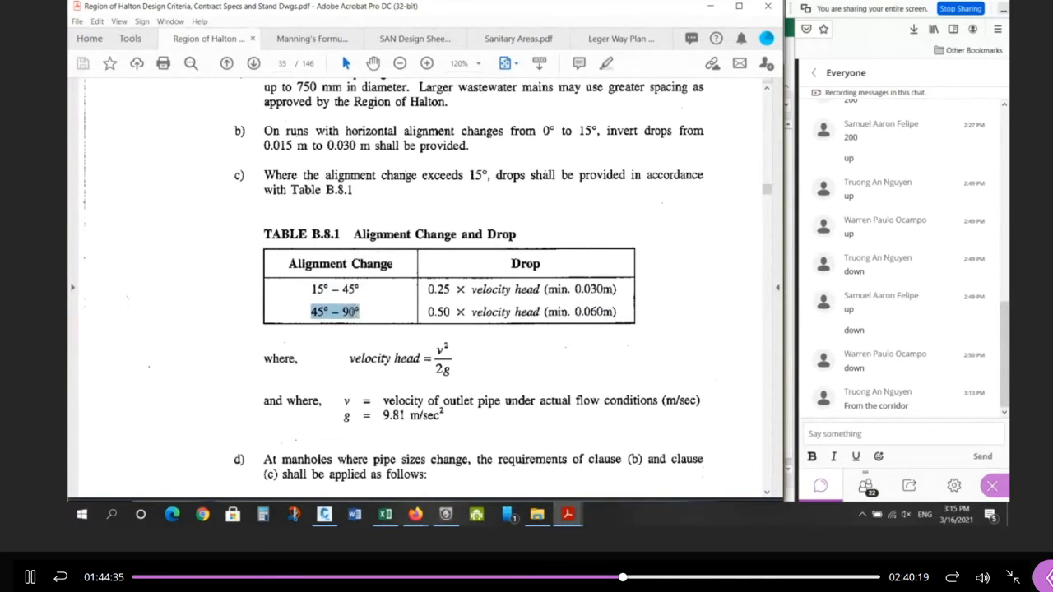
left_click(462, 374)
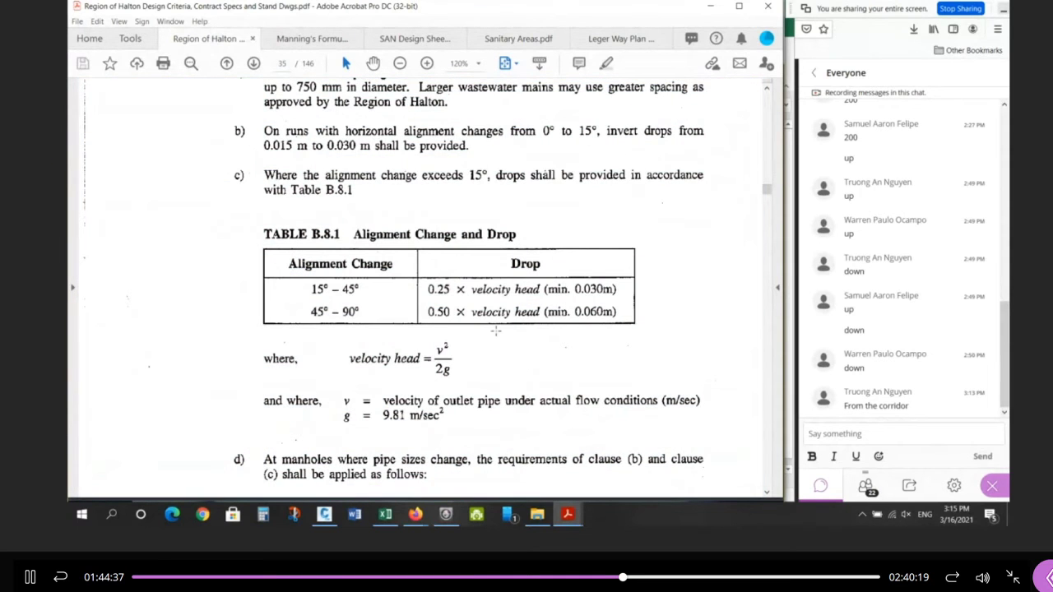
scroll(495, 330, "down", 1)
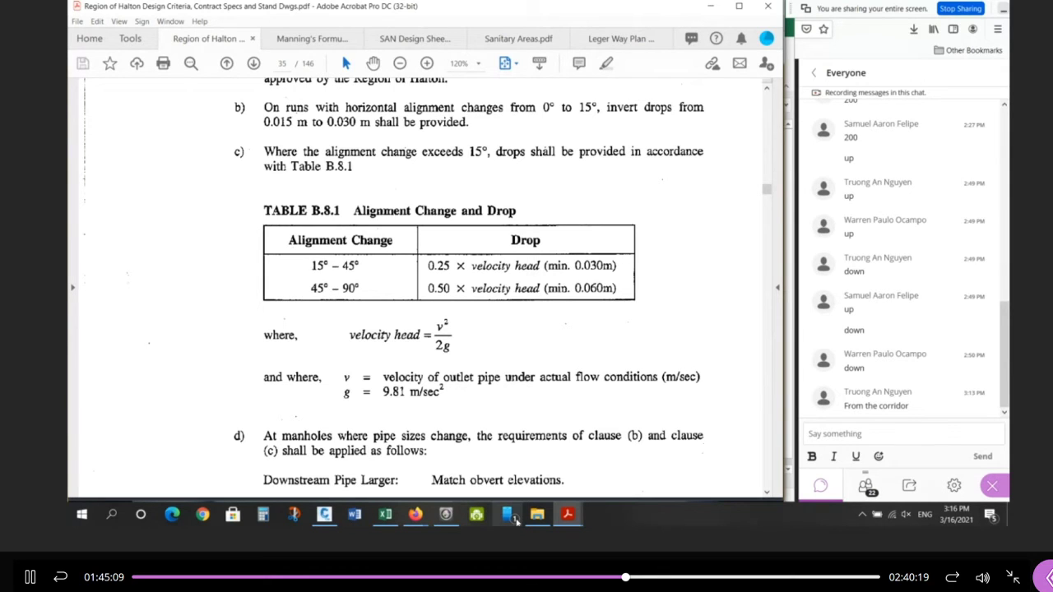
Compare the manhole drops, marking 0.015 and 0.030 m in clause b) and the 0.030 m and 0.060 m minimums in Table B.8.1.
double_click(262, 122)
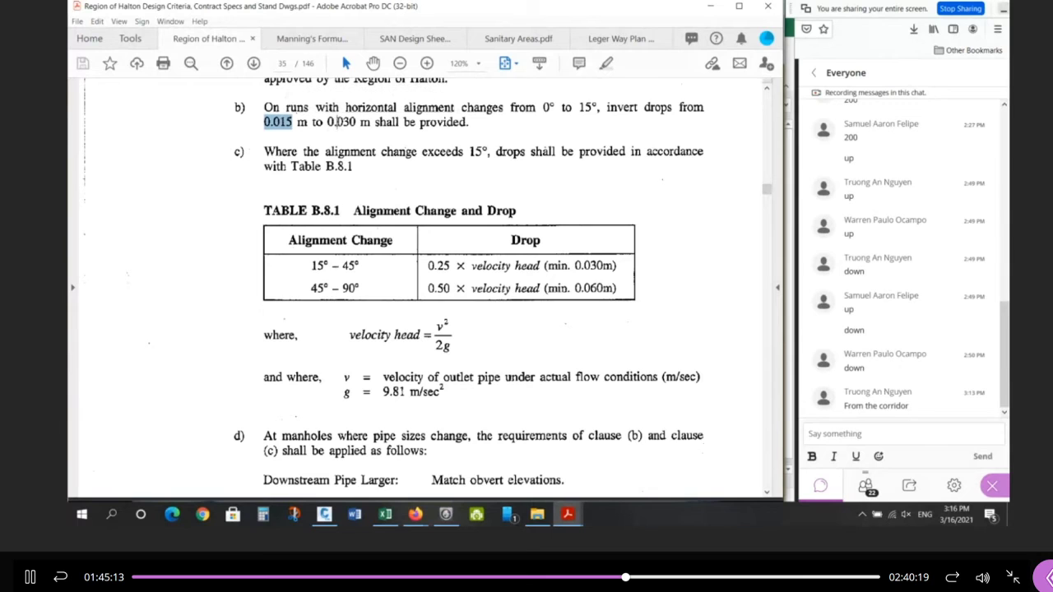
left_click_drag(335, 122, 357, 121)
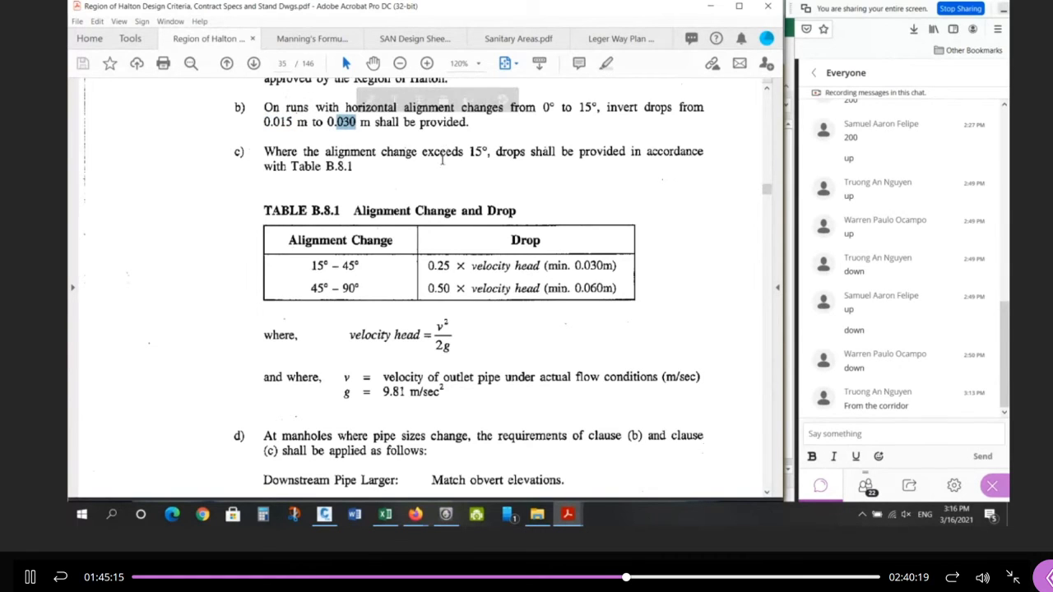
left_click_drag(548, 266, 616, 266)
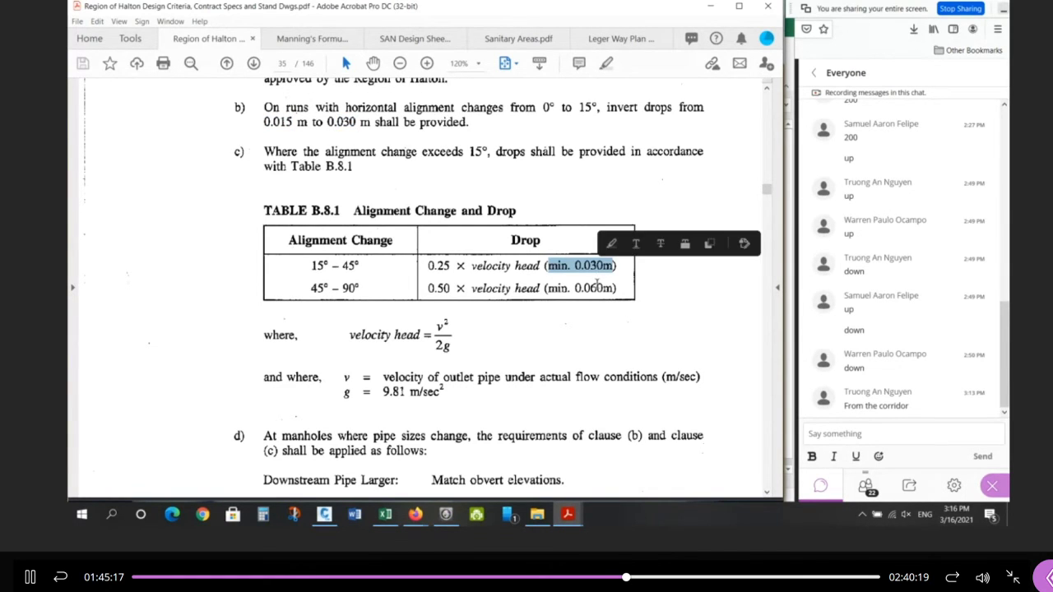
left_click_drag(548, 288, 614, 288)
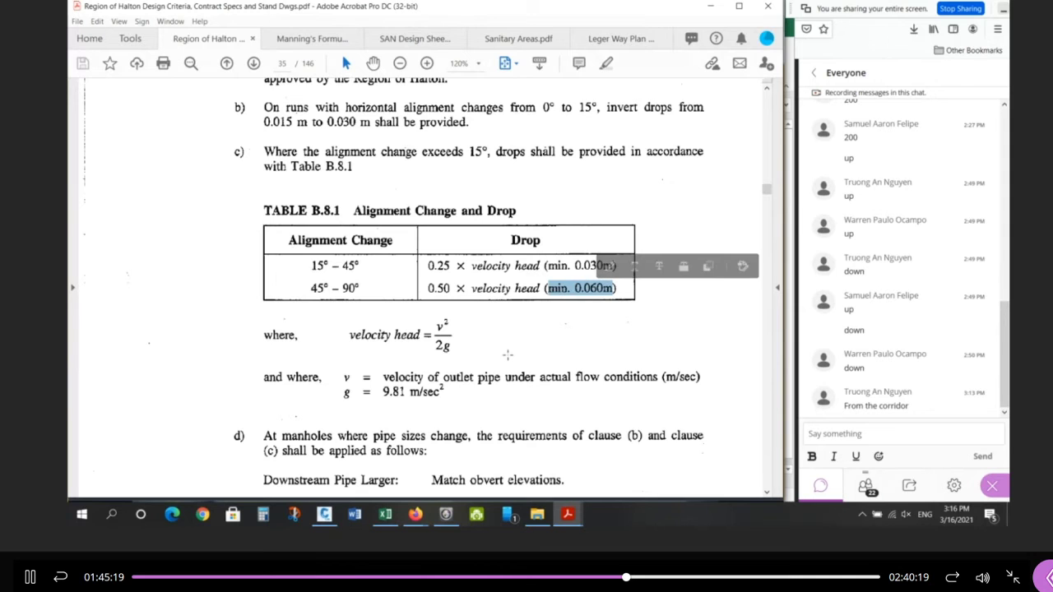
key("ctrl+a")
left_click(447, 196)
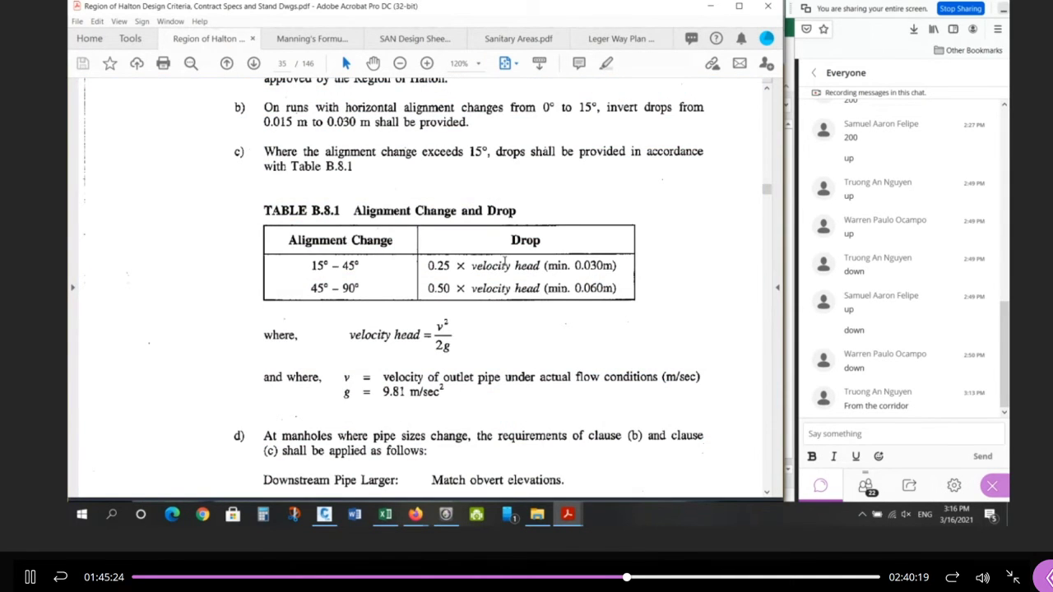
View the SAN drop sketch in IP Camera Viewer, and return to the Halton criteria in Acrobat to mark "0.015 m to 0.030" in clause b).
left_click(446, 514)
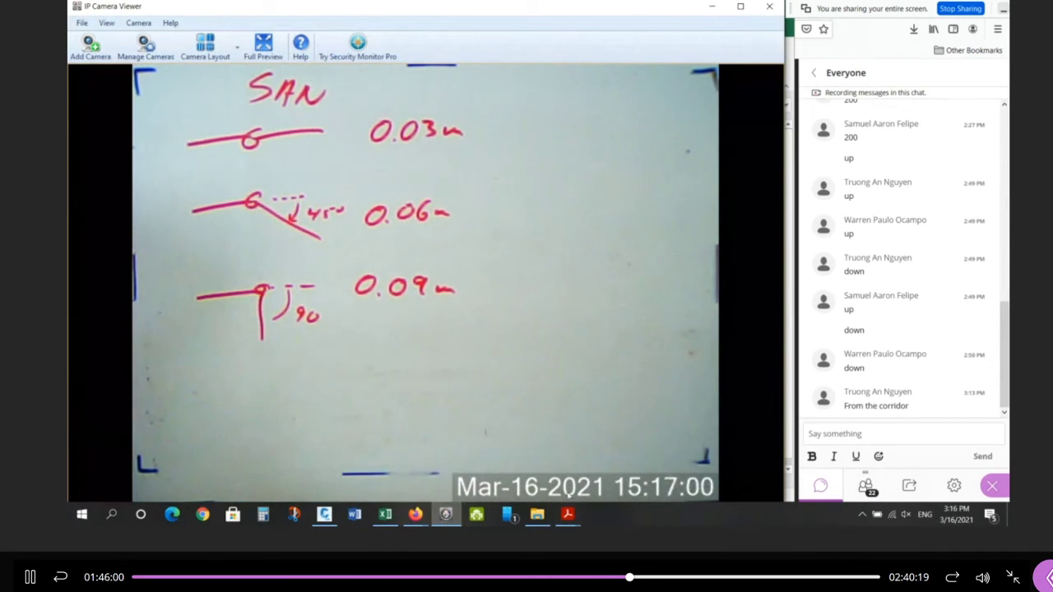
left_click(568, 514)
left_click(327, 461)
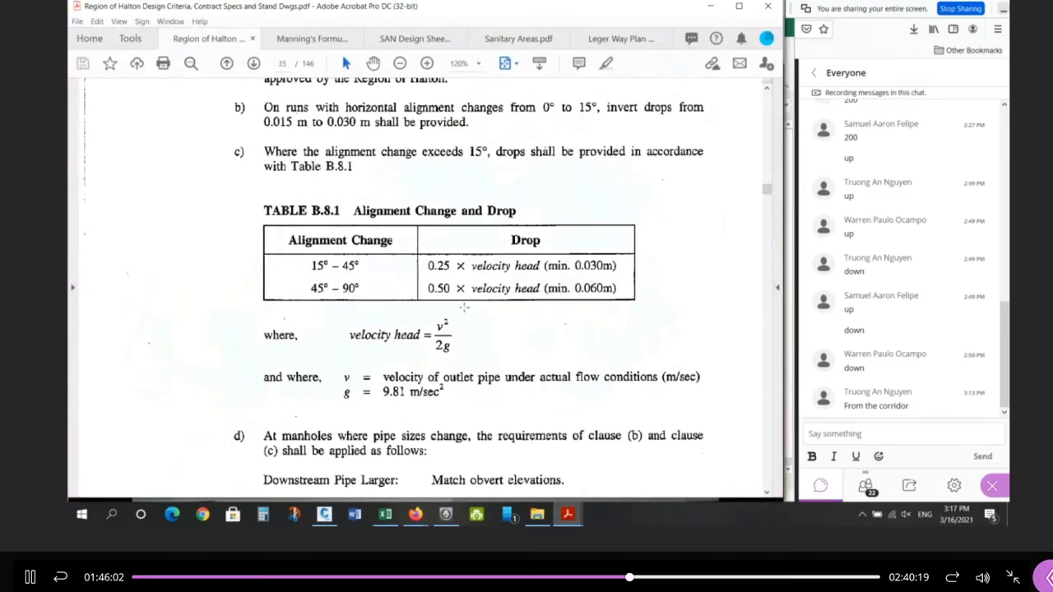
scroll(529, 274, "up", 1)
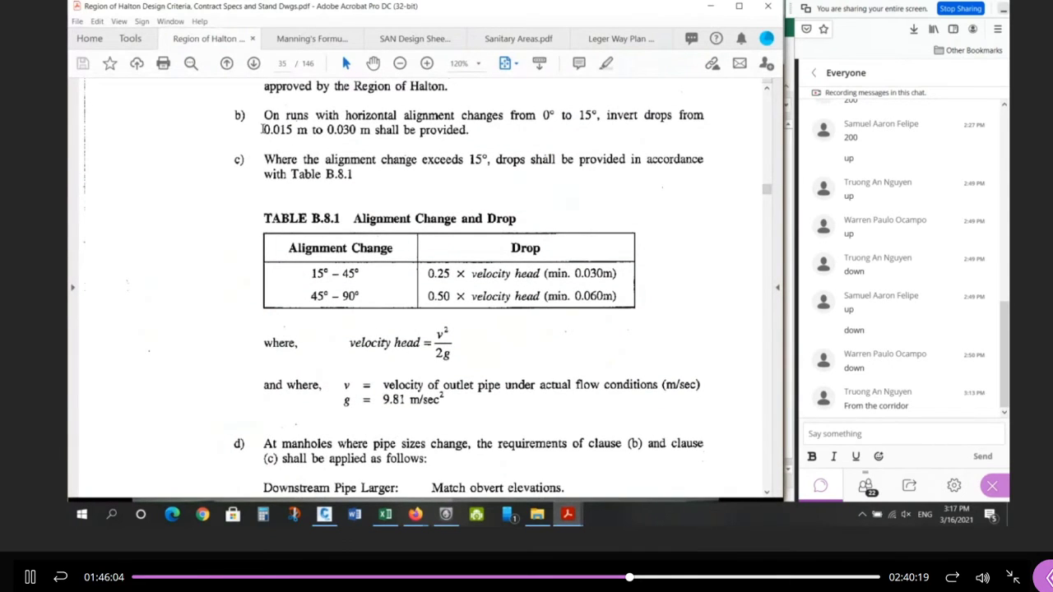
left_click_drag(263, 129, 353, 132)
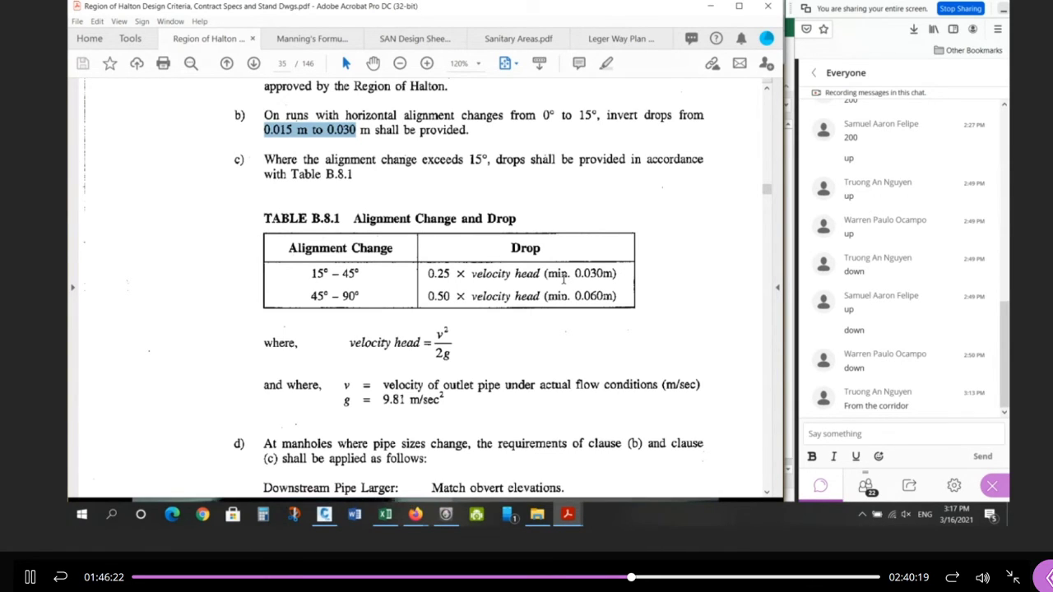
View the sketch in IP Camera Viewer again, and return to the Halton criteria in Acrobat to mark the velocity head formula below Table B.8.1.
left_click(446, 515)
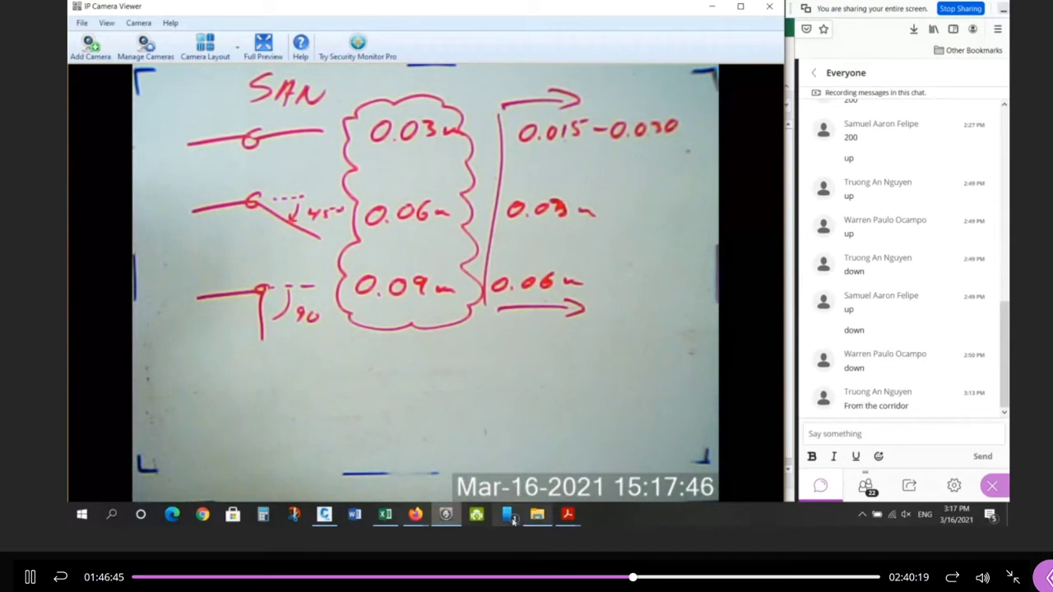
left_click(577, 515)
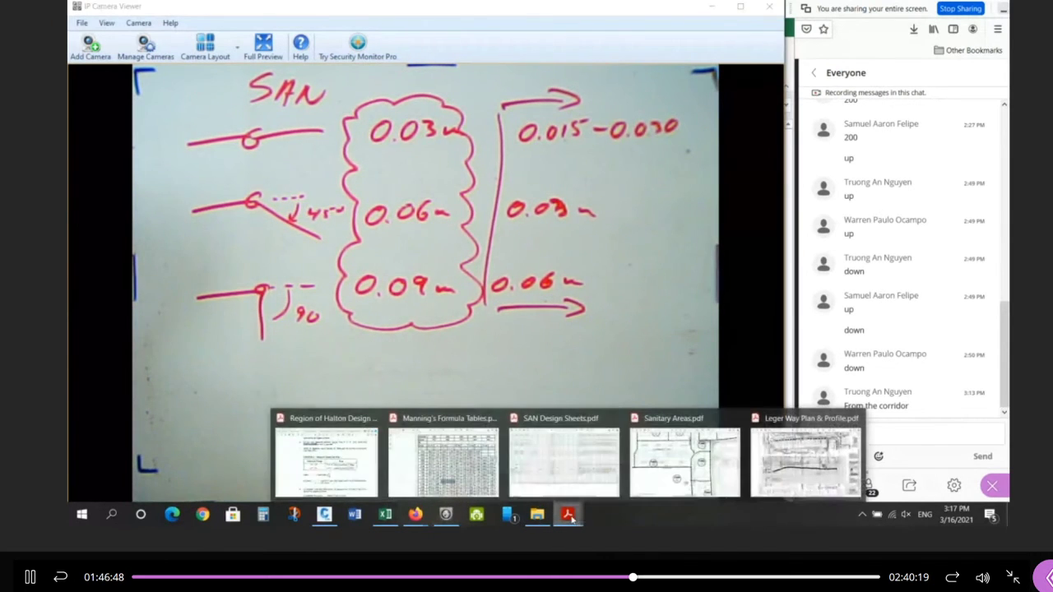
left_click(366, 458)
scroll(374, 273, "down", 1)
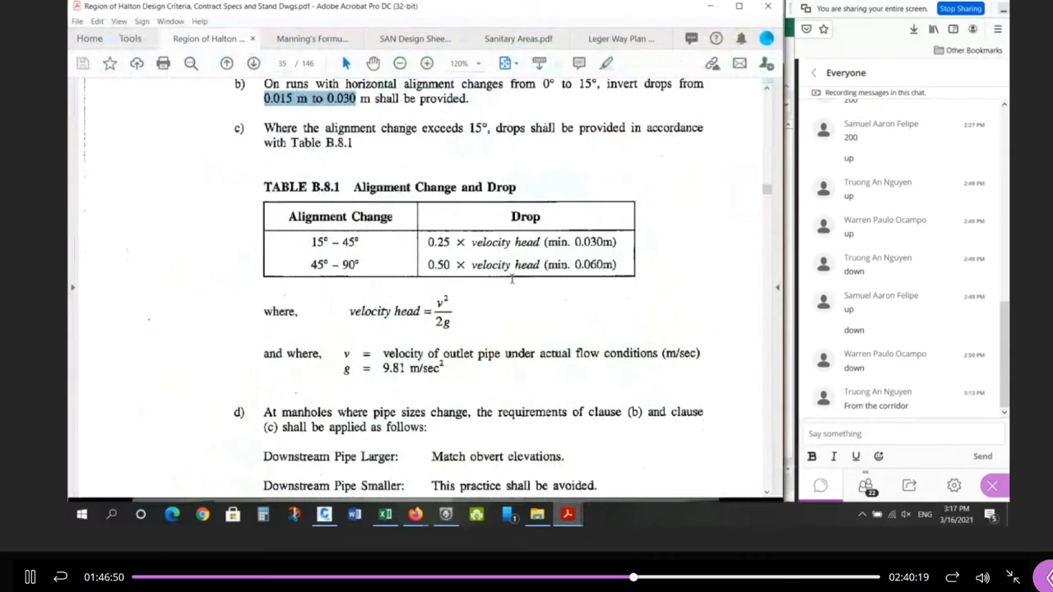
left_click_drag(347, 291, 455, 332)
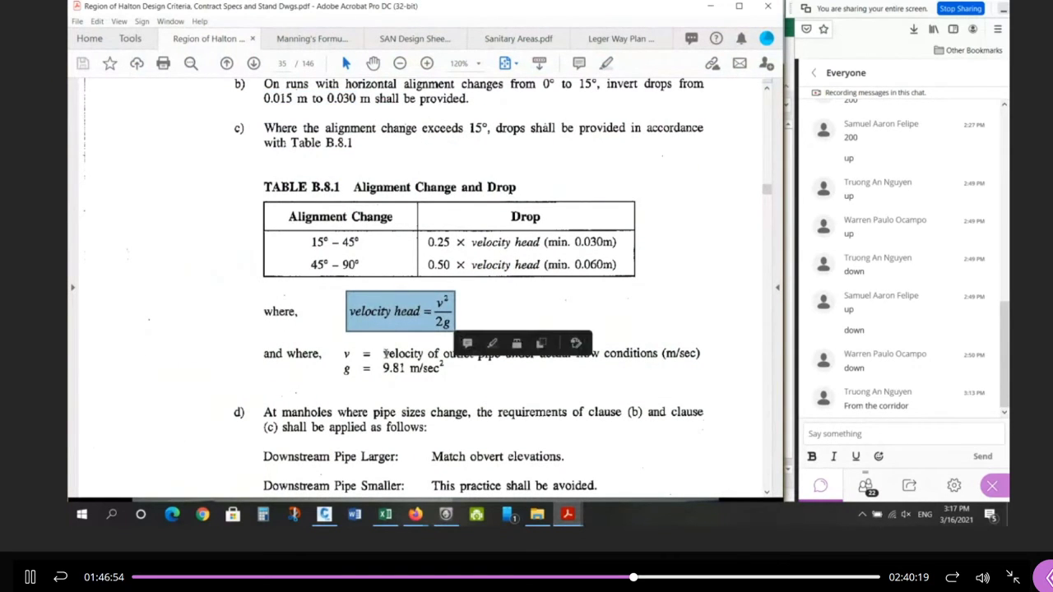
Examine clause d) on pipe size changes at manholes, marking "Match obvert elevations.", and switch to IP Camera Viewer for the pipe sketches.
scroll(463, 244, "down", 1)
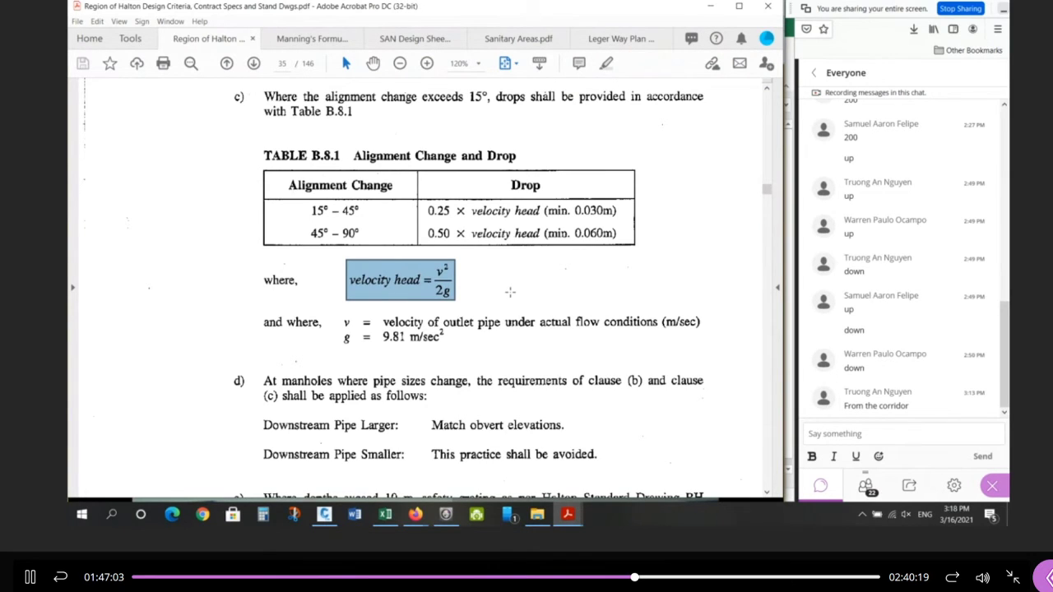
scroll(505, 302, "down", 1, "ctrl")
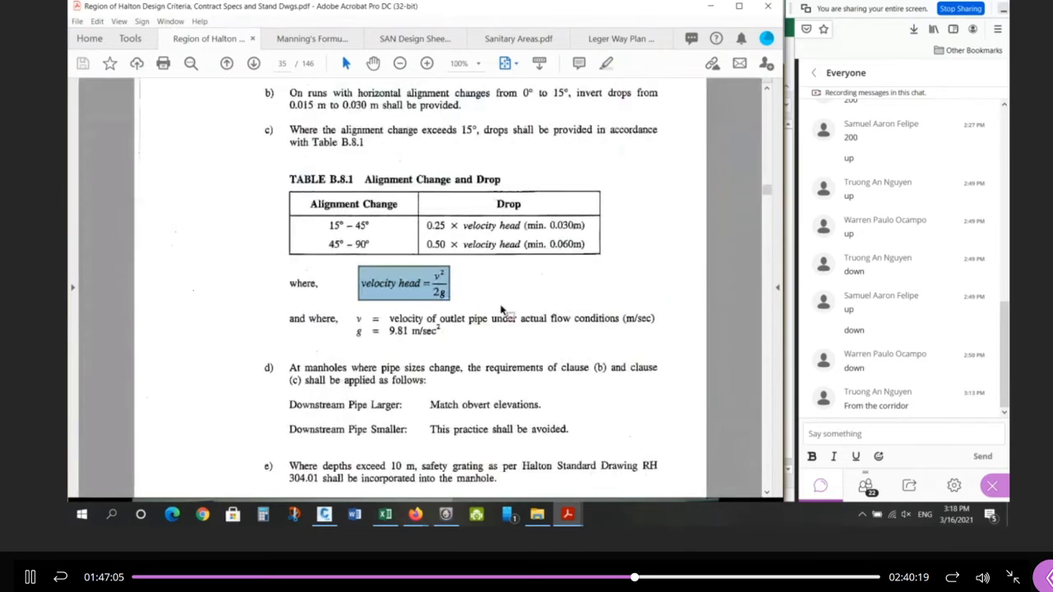
scroll(502, 309, "down", 1, "ctrl")
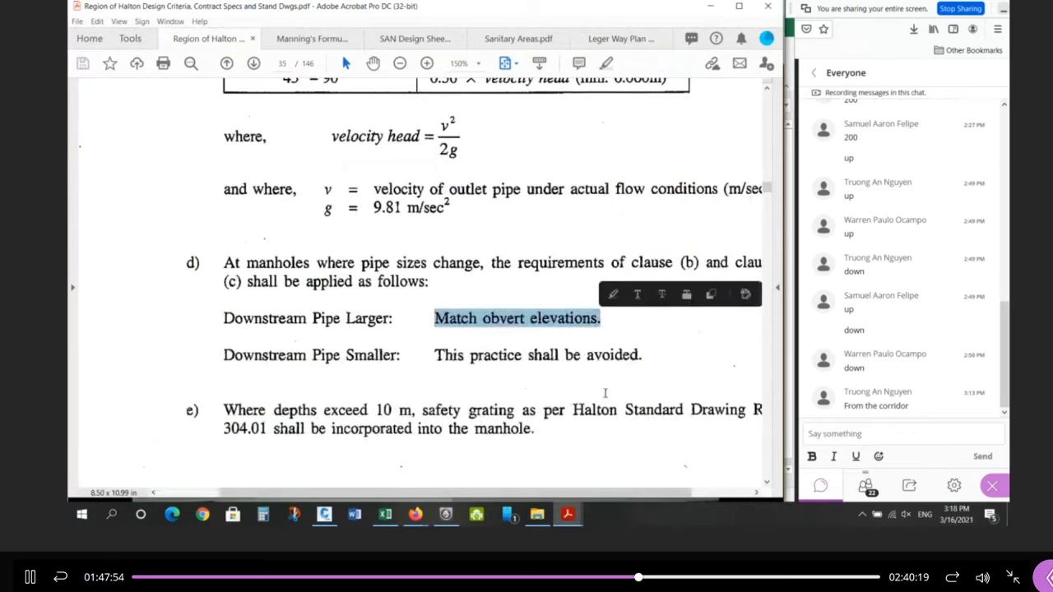
left_click(445, 515)
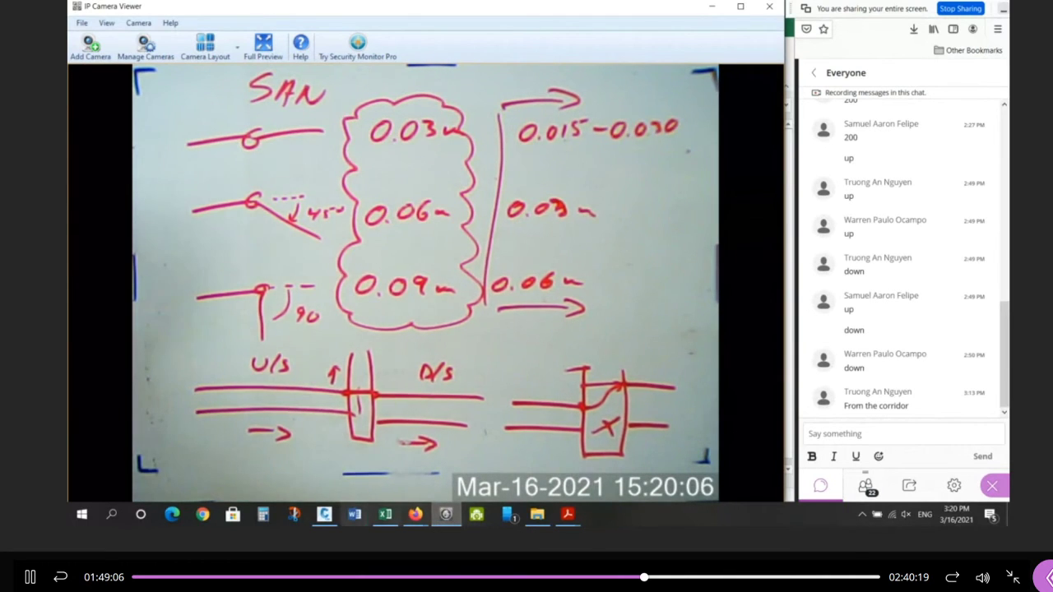
Switch to the 643BASE drawing in Civil 3D and inspect the sanitary pipes on each side of the manhole beside the STREET B label.
left_click(326, 515)
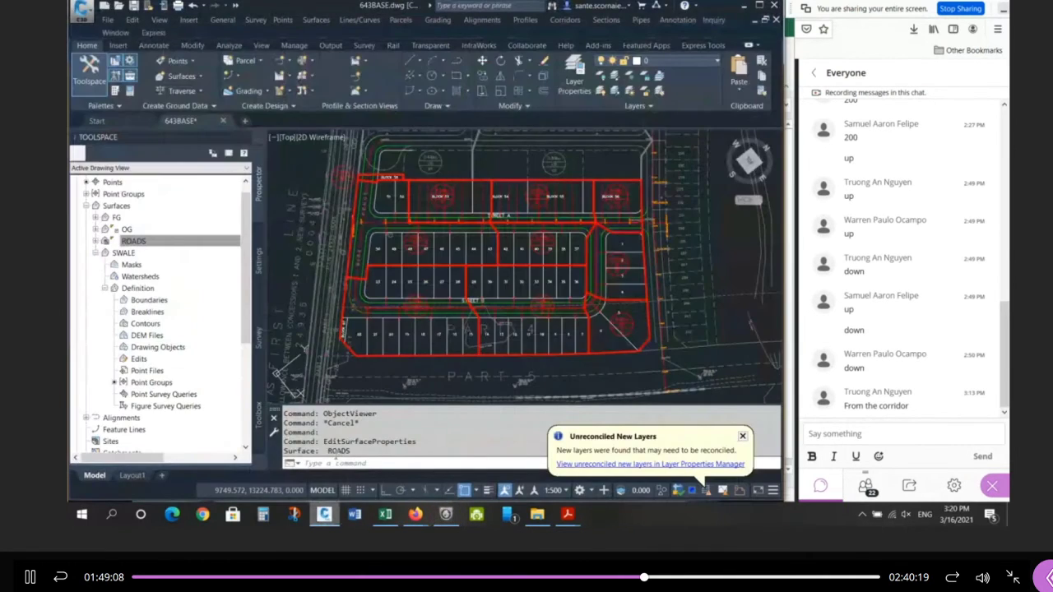
scroll(493, 248, "up", 5)
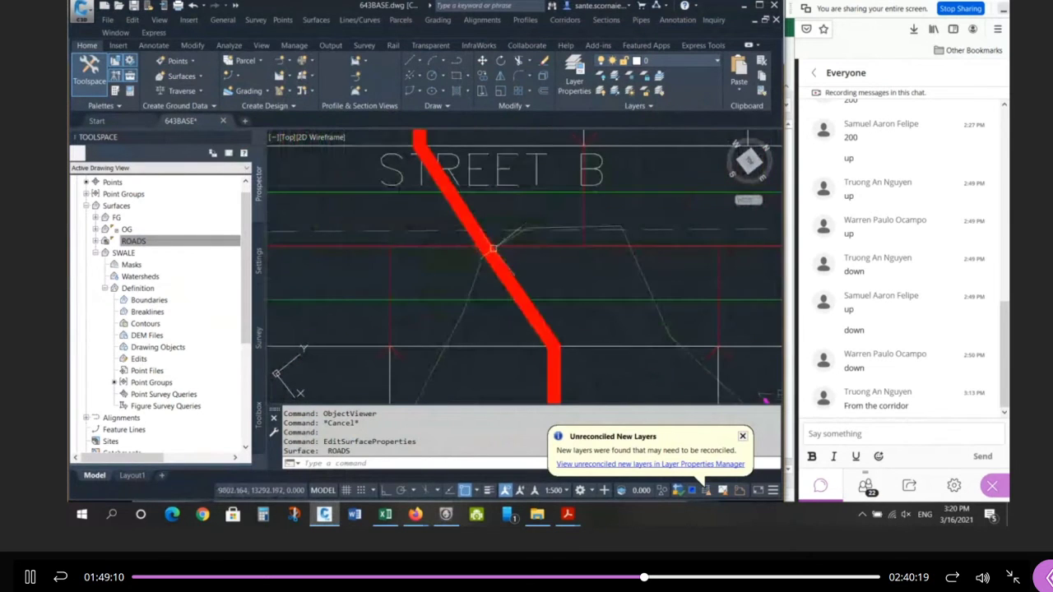
left_click(496, 246)
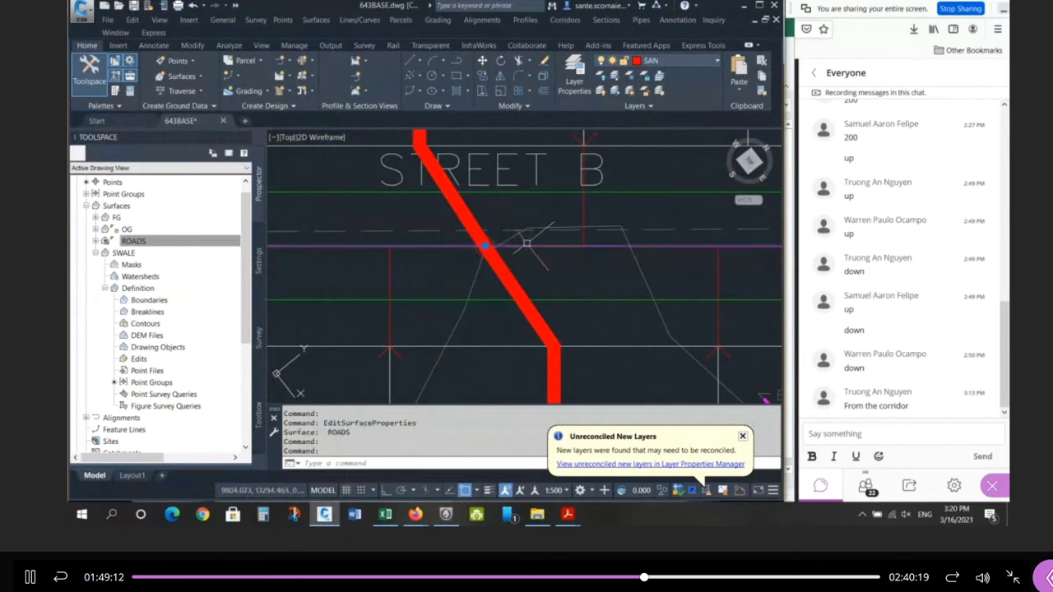
key("Escape")
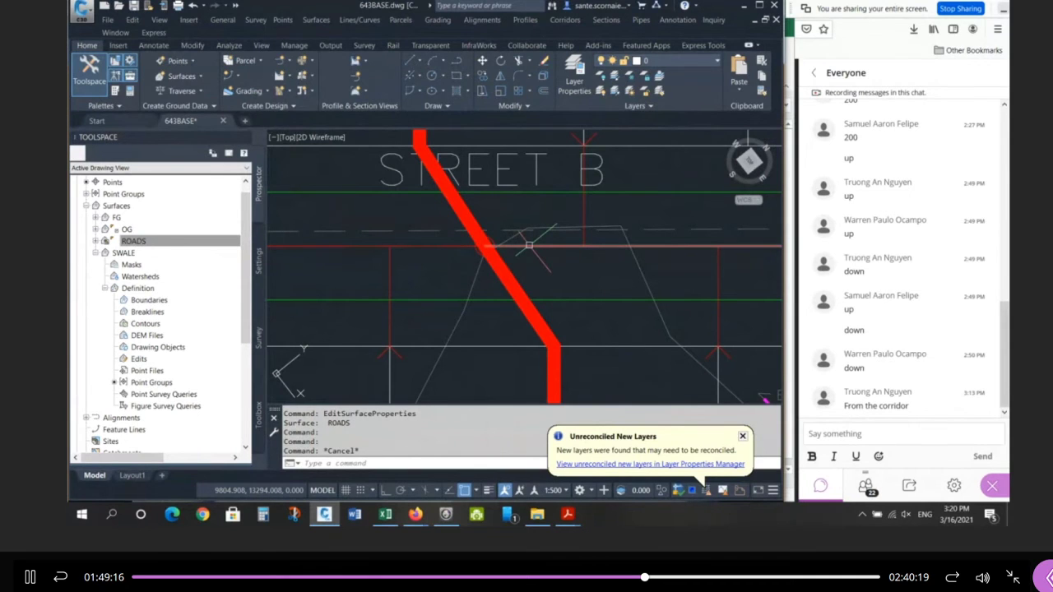
left_click(461, 246)
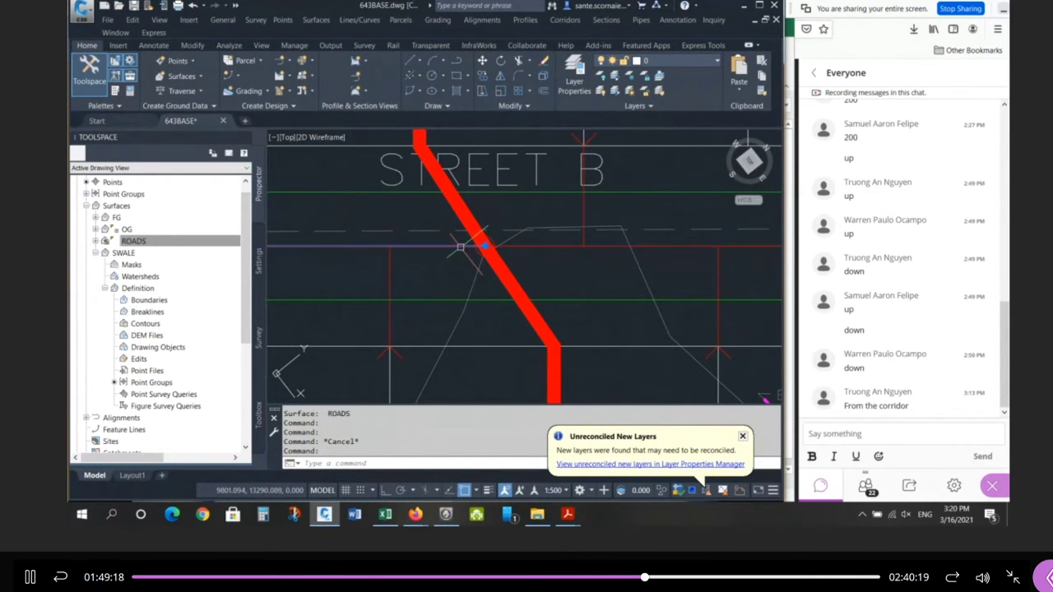
key("Escape")
key("Escape")
Trace the Street B sanitary pipe from that manhole to the street bend near lot 7 and inspect the two pipes meeting there.
left_click(524, 246)
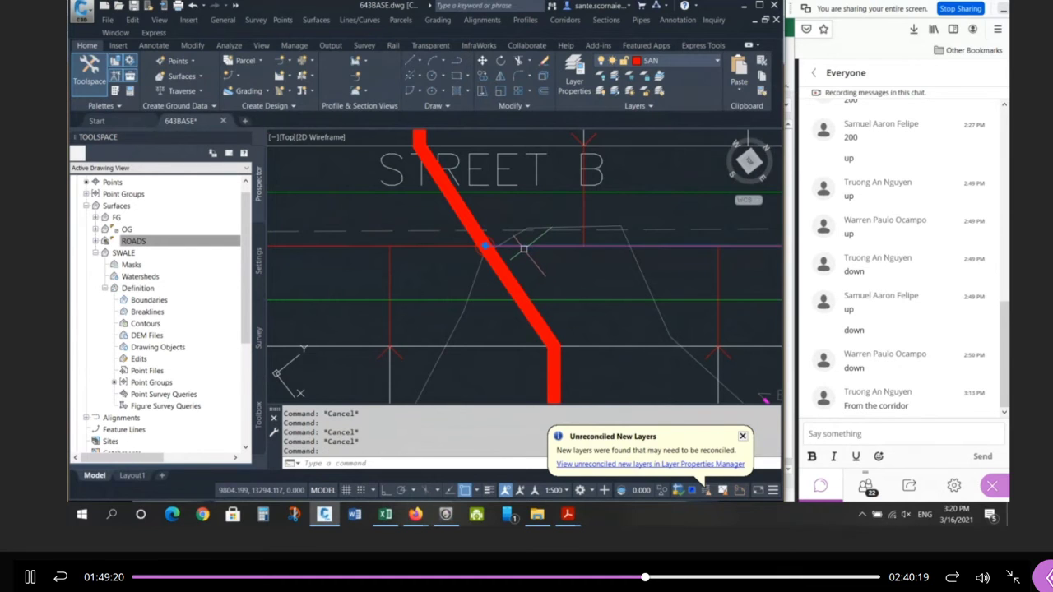
scroll(354, 270, "down", 10)
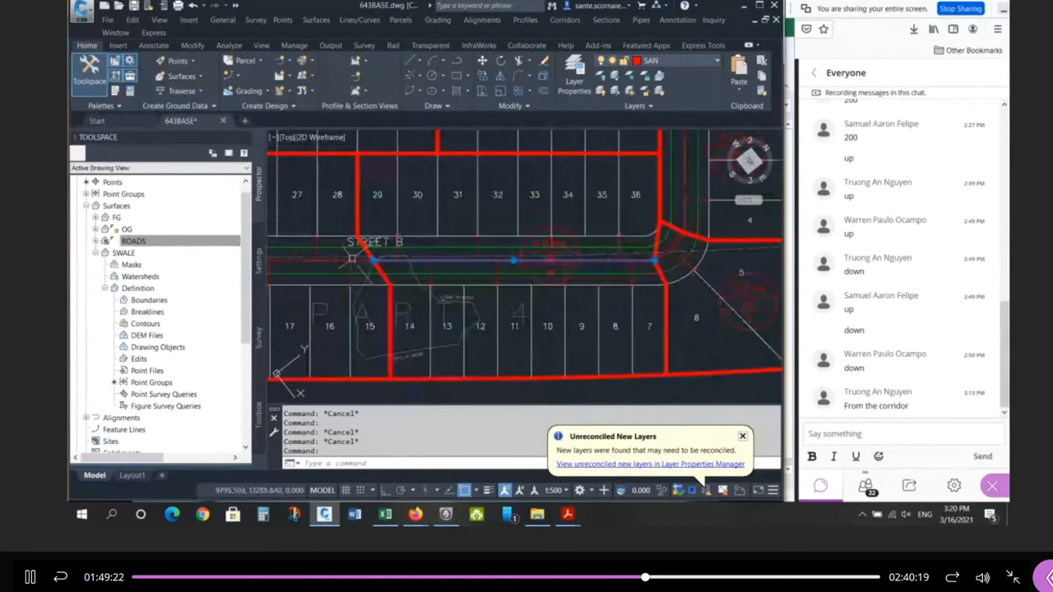
scroll(528, 257, "up", 5)
scroll(558, 225, "up", 2)
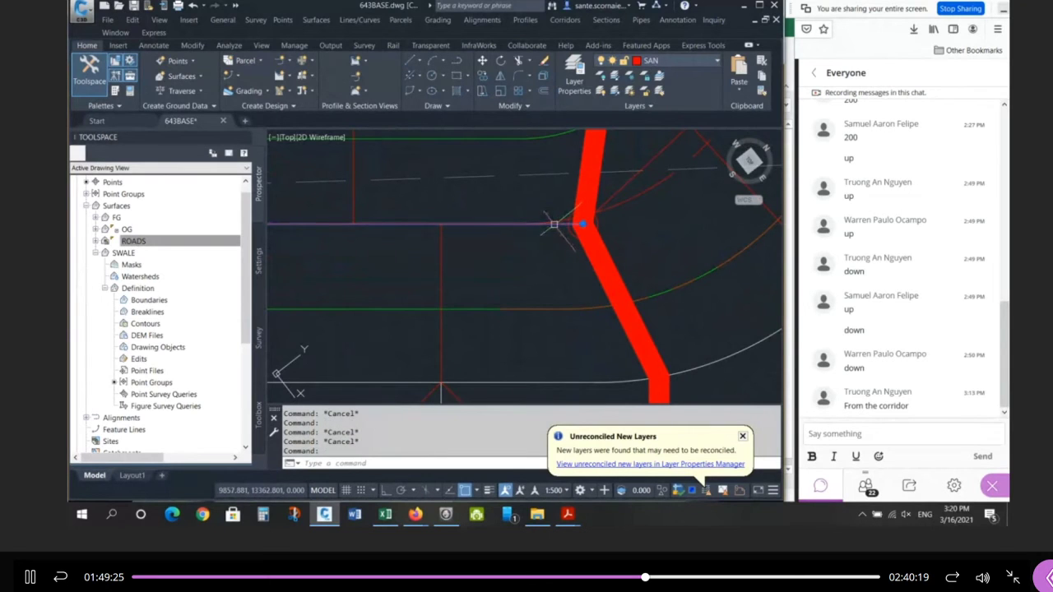
key("Escape")
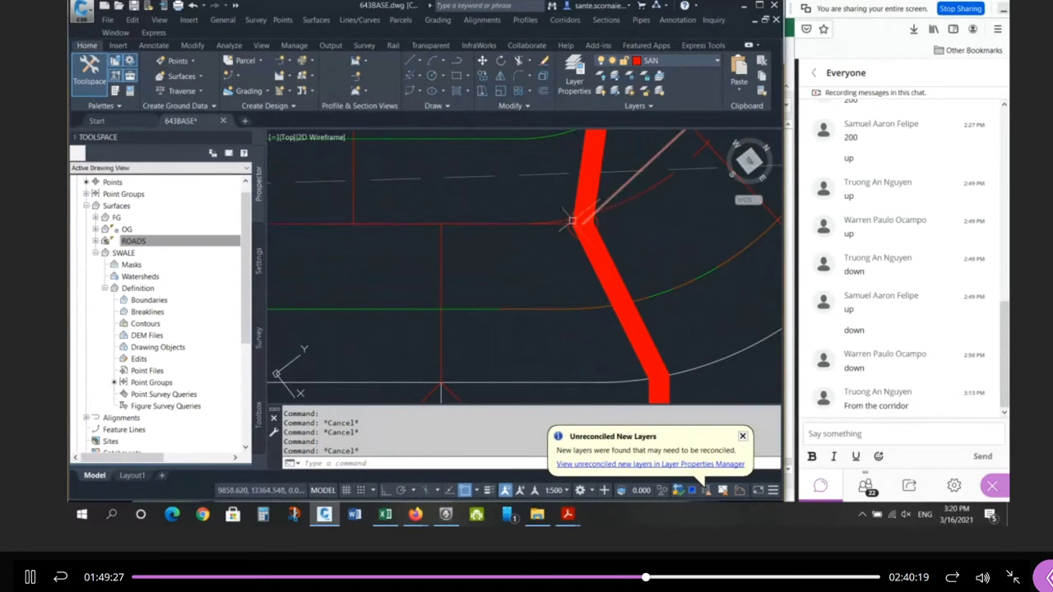
left_click(553, 224)
left_click(608, 204)
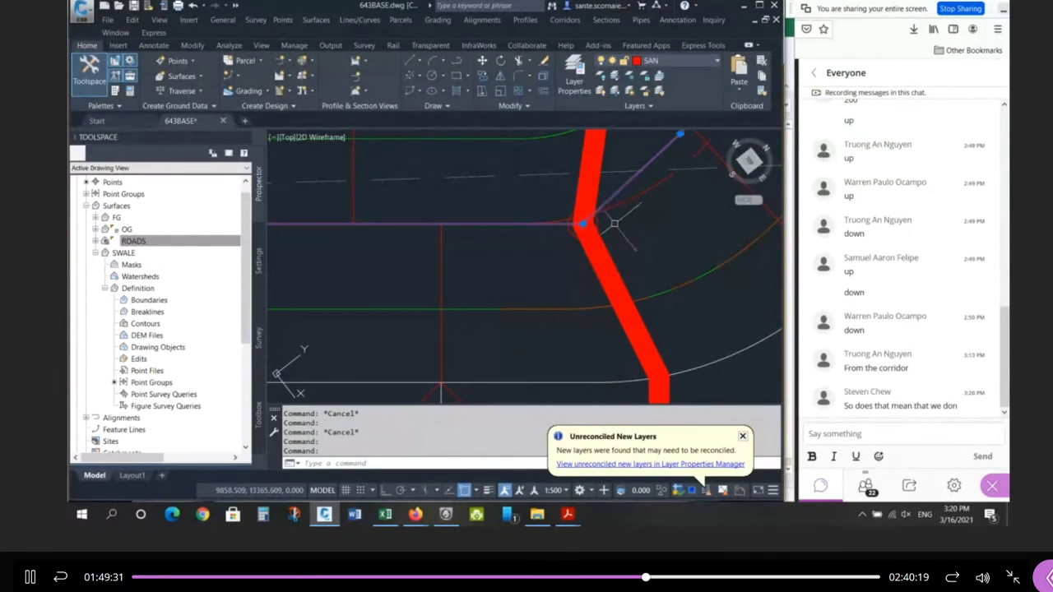
key("Escape")
key("Escape")
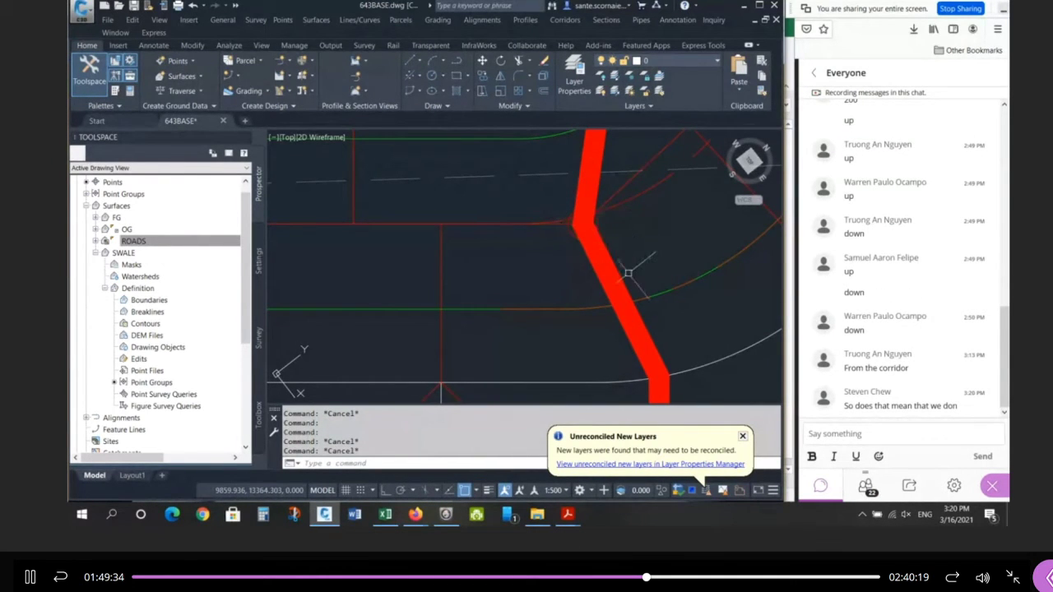
Follow the sanitary sewer from the Street B bend to the Street A intersection and inspect the pipes meeting at the manhole there.
mouse_move(628, 272)
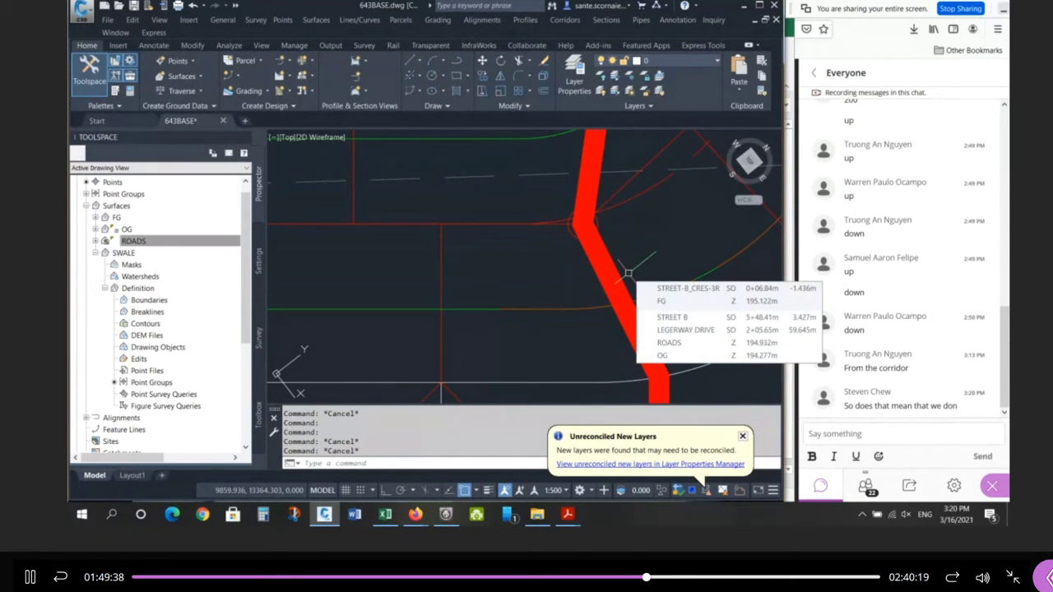
scroll(647, 337, "down", 6)
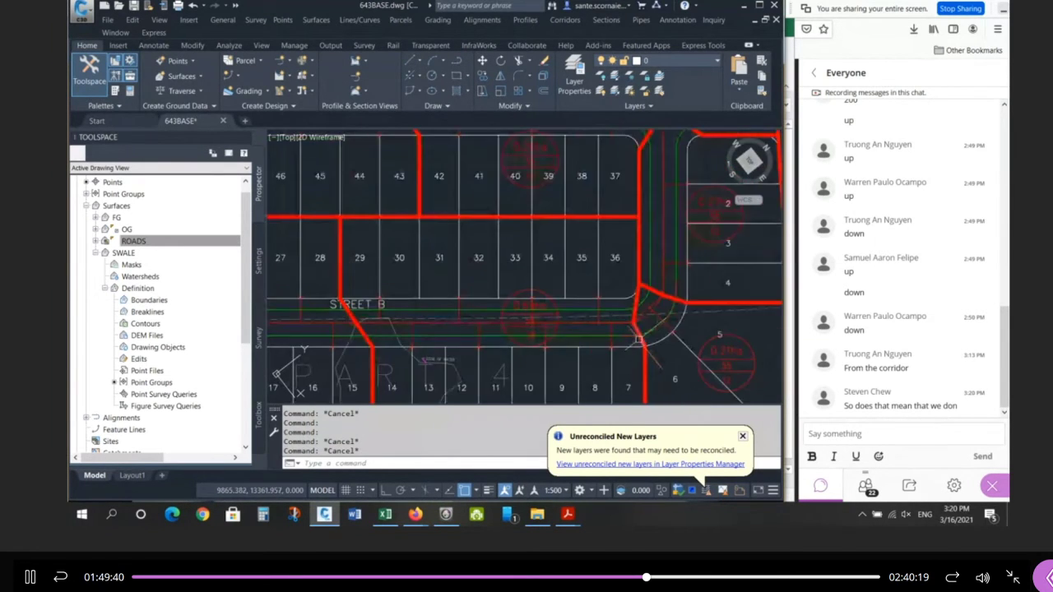
scroll(670, 190, "up", 8)
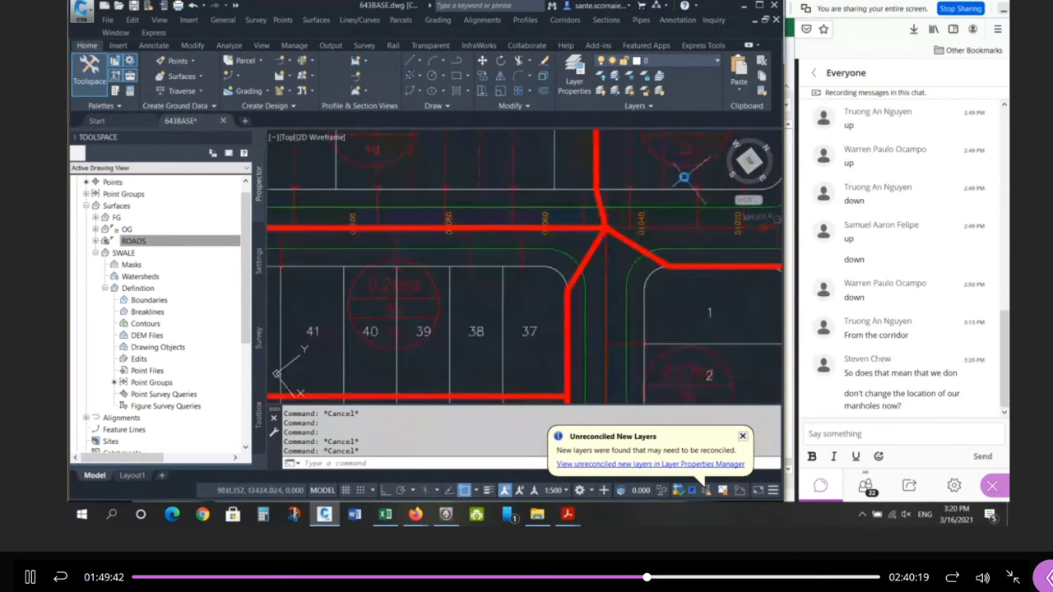
left_click(545, 288)
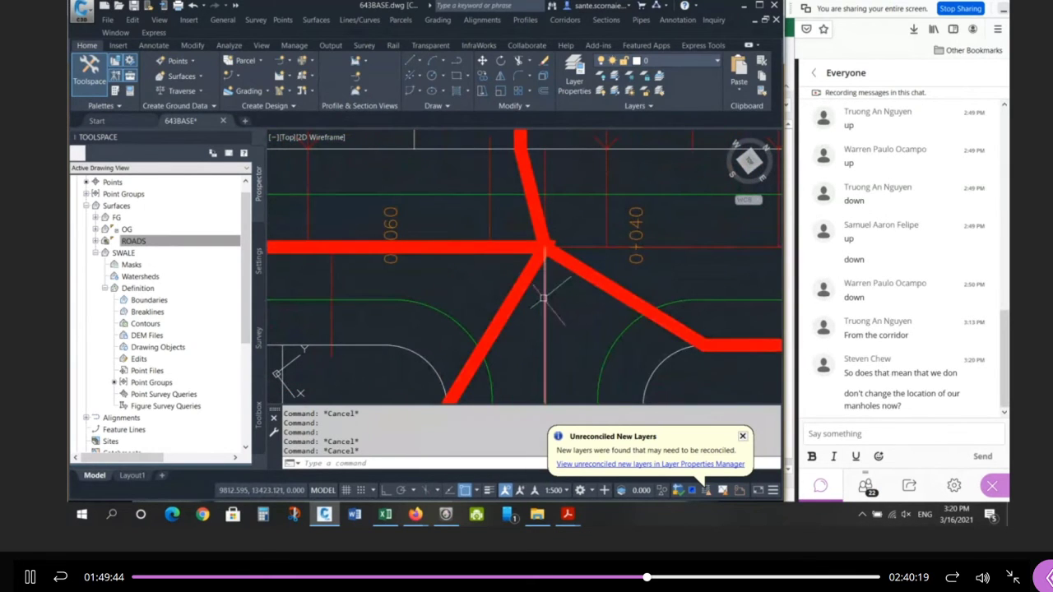
left_click(585, 247)
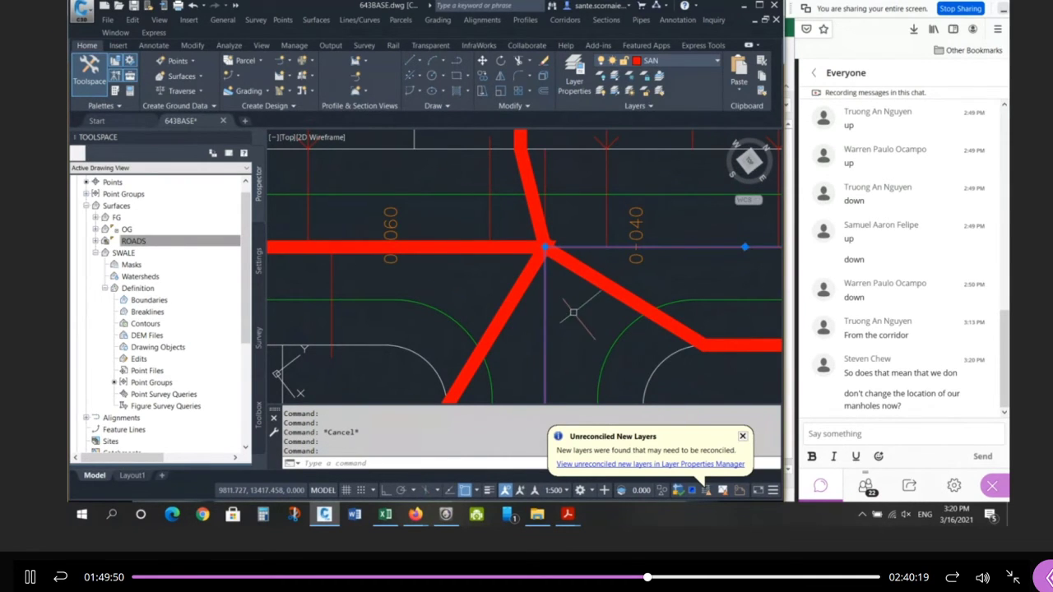
key("Escape")
key("Escape")
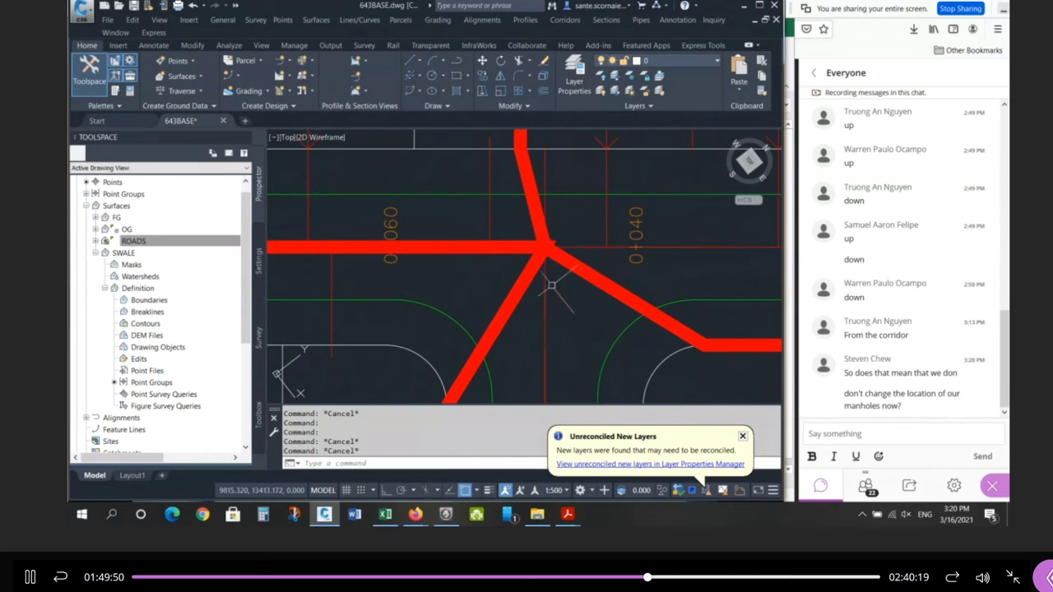
Turn off the SAN-DR drainage area layer and inspect the sanitary pipes around the intersection manhole.
left_click(601, 75)
left_click(543, 247)
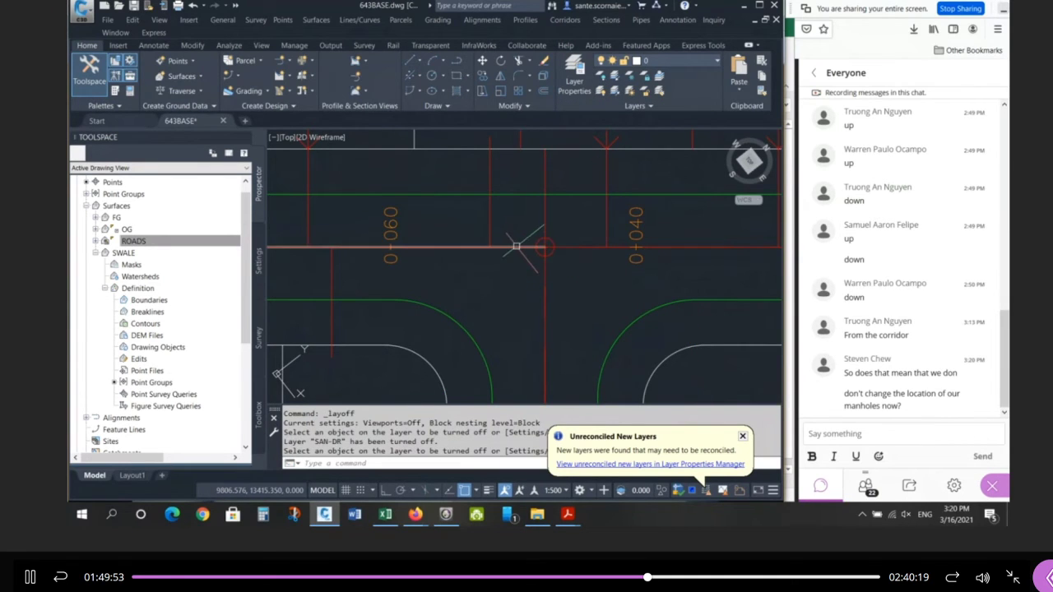
left_click(569, 246)
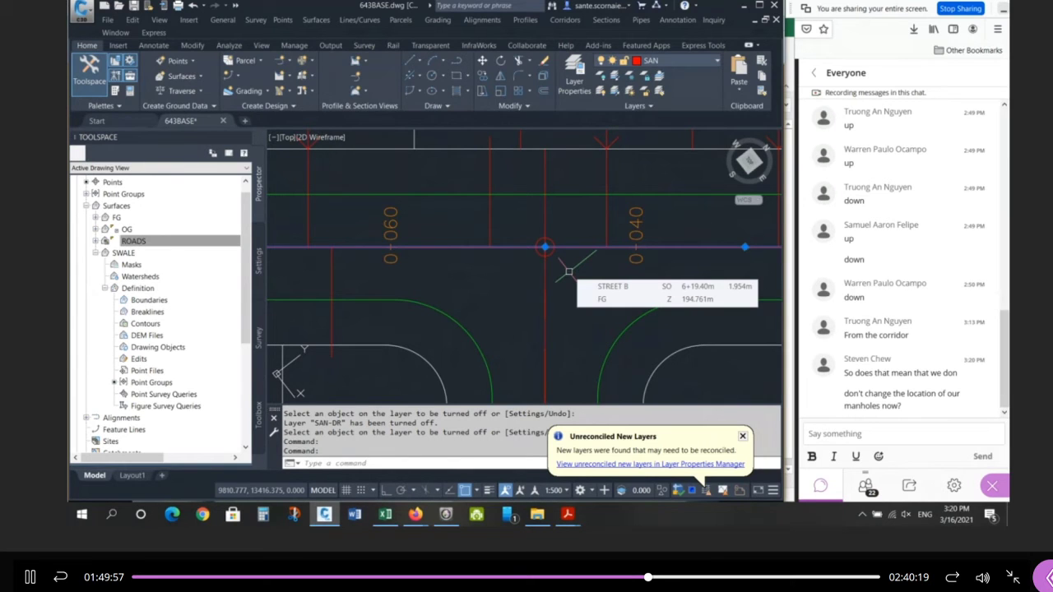
key("Escape")
key("Escape")
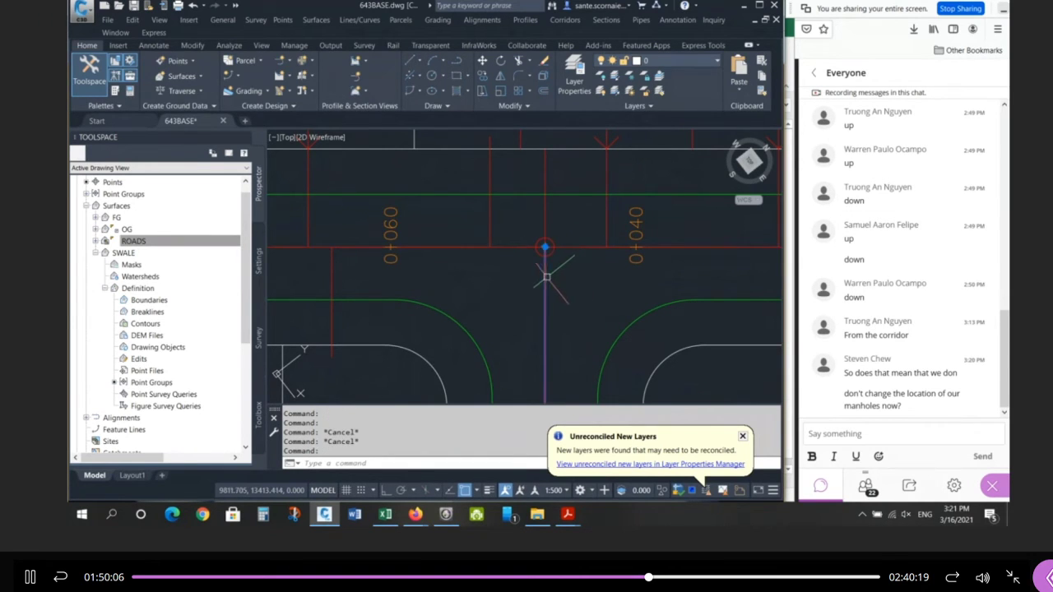
key("Escape")
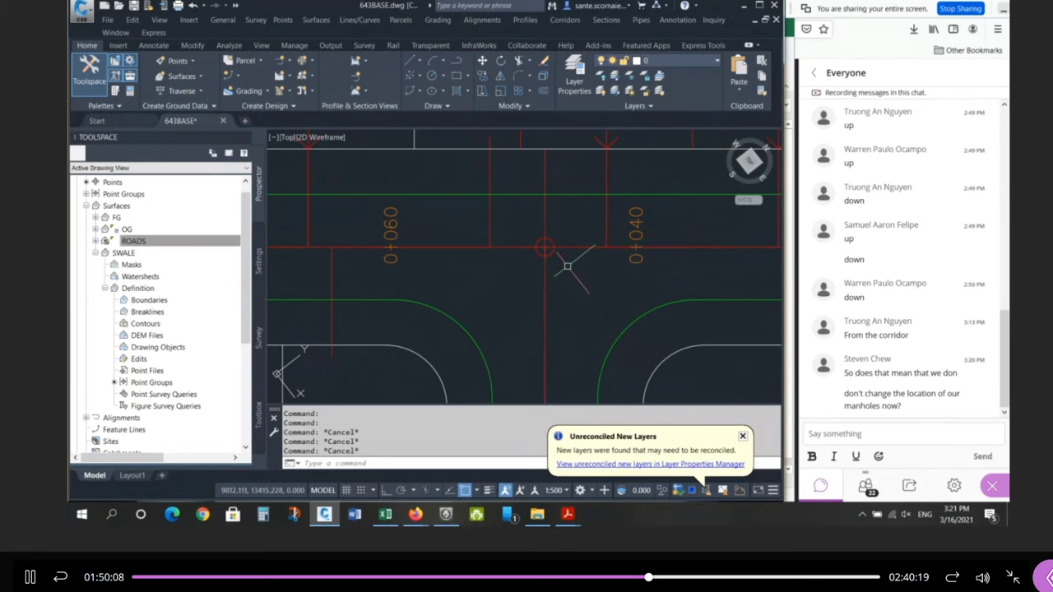
mouse_move(568, 266)
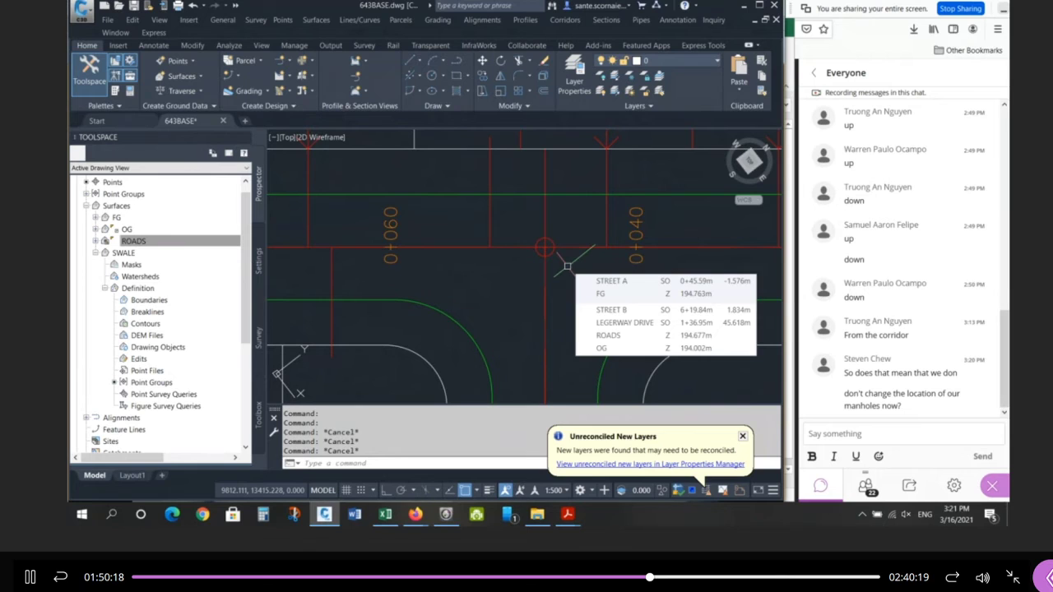
Isolate the SAN layer using the objects at the intersection manhole, showing the whole sanitary sewer layout.
left_click(618, 80)
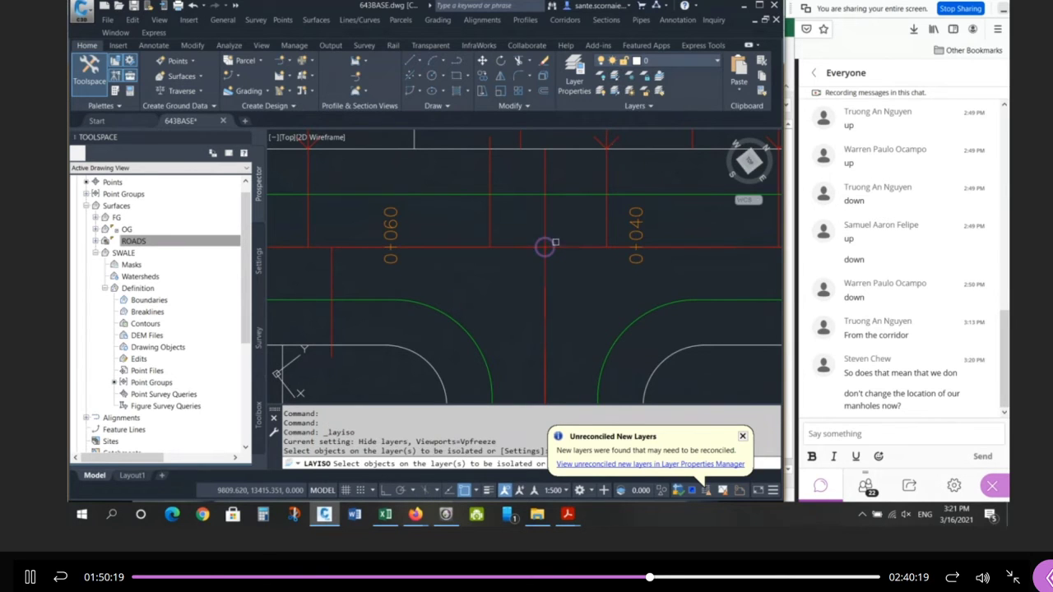
left_click(567, 247)
scroll(569, 209, "down", 2)
scroll(569, 208, "down", 4)
key("Return")
scroll(560, 215, "down", 4)
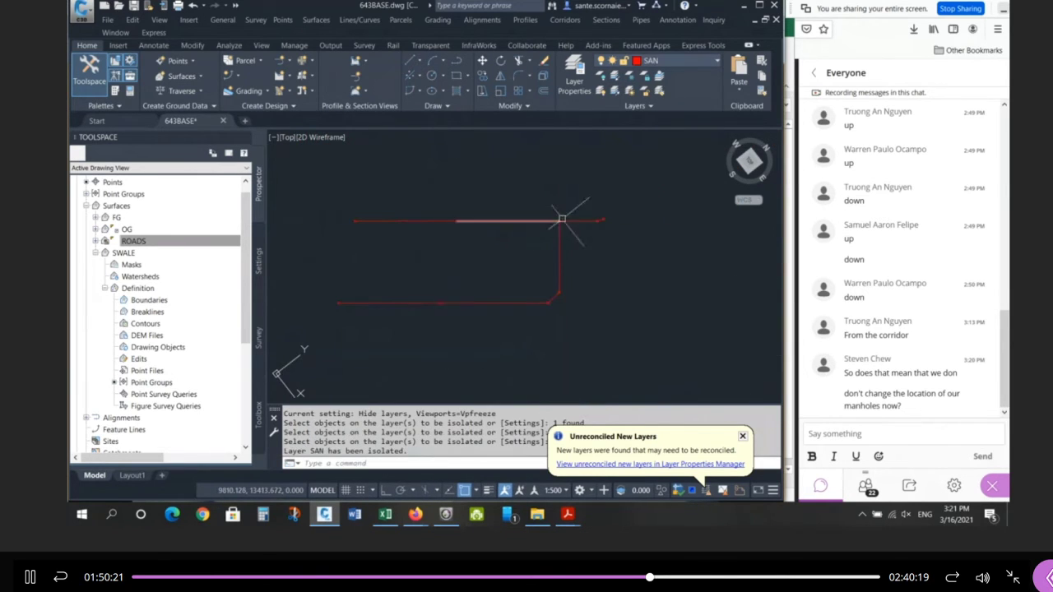
Highlight the Street A sanitary pipes one after another, through the intersection to the short angled pipe at the run's end.
left_click(421, 212)
left_click(405, 249)
left_click(494, 212)
left_click(491, 235)
scroll(586, 225, "up", 4)
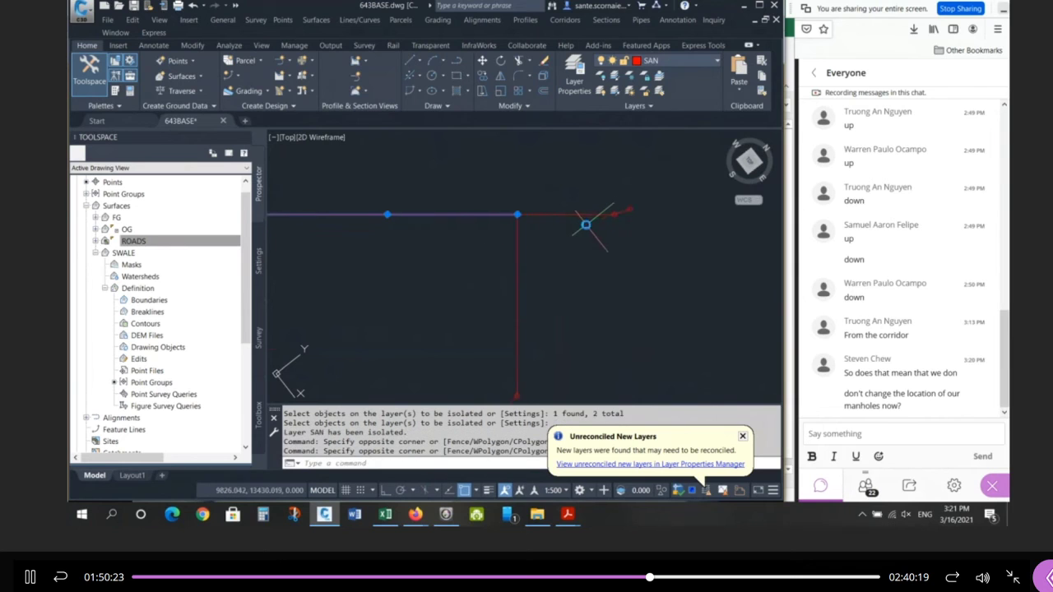
left_click(577, 204)
left_click(573, 226)
scroll(615, 217, "up", 4)
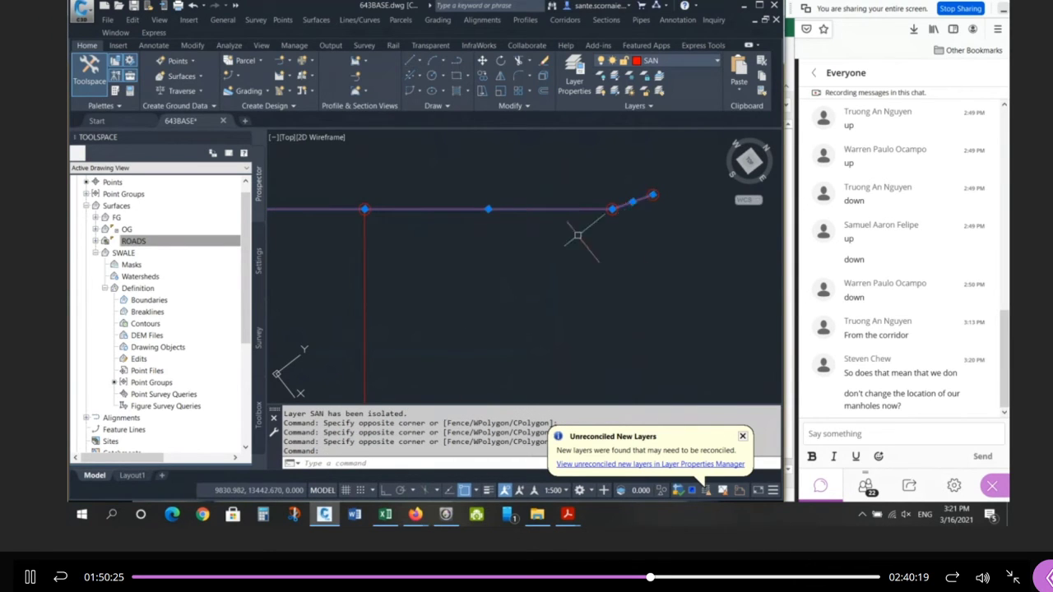
scroll(625, 214, "down", 2)
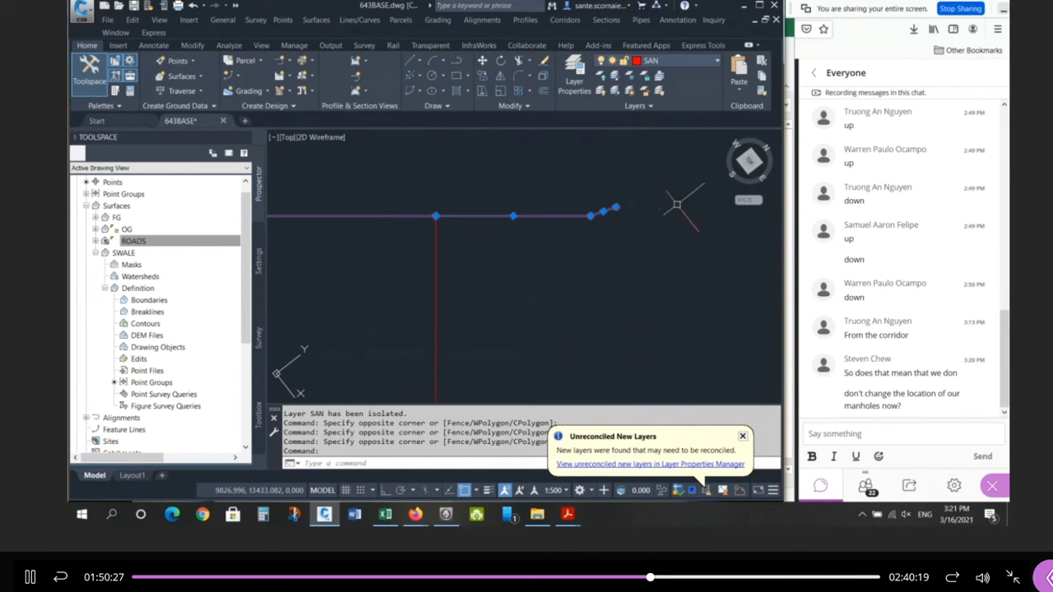
scroll(659, 205, "down", 2)
scroll(487, 291, "down", 1)
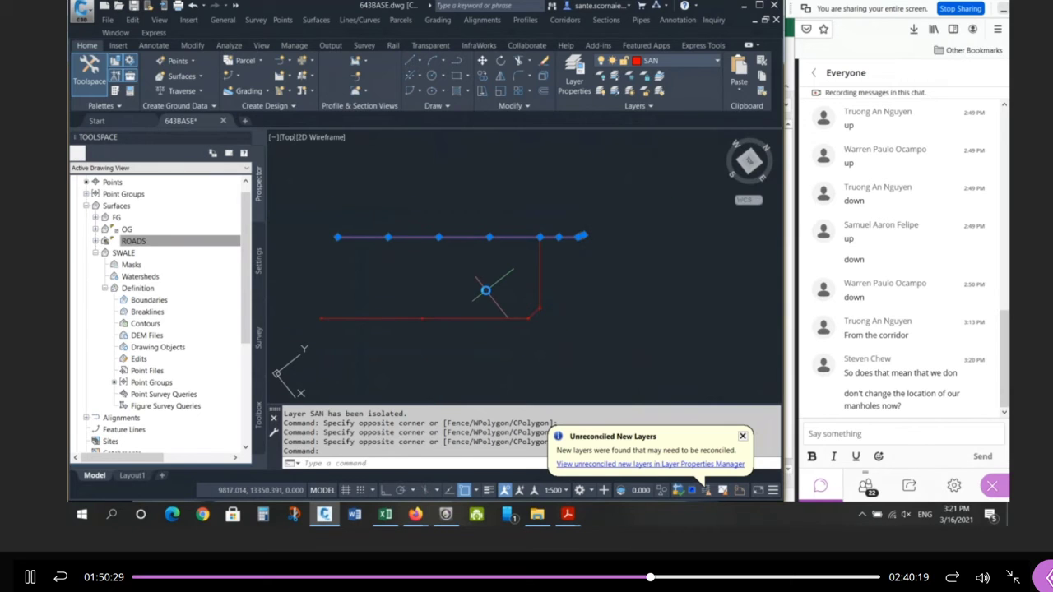
Add the Street B pipes and the angled bend pipe to the highlighted run, and clear the selection.
left_click(395, 294)
left_click(390, 331)
scroll(529, 316, "up", 2)
left_click(539, 313)
scroll(606, 324, "down", 1)
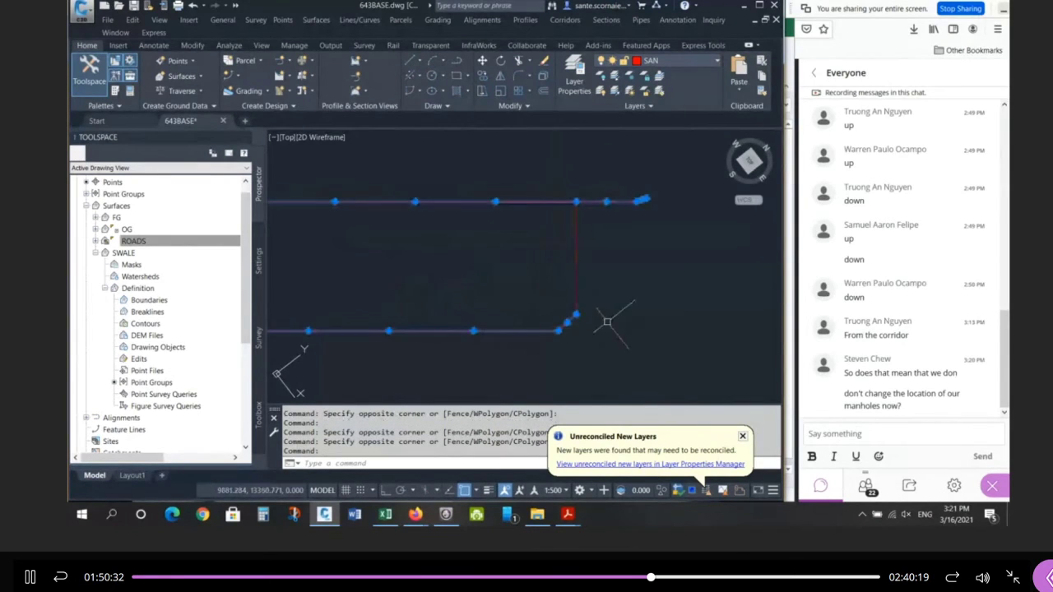
key("Escape")
key("Escape")
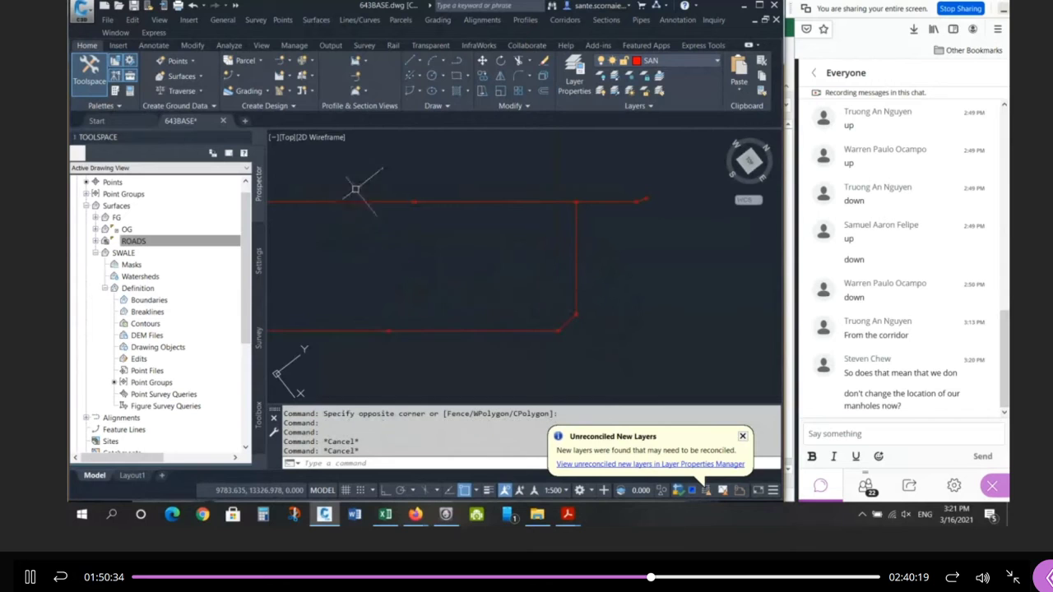
Trace both street runs and the connecting pipe to the outlet by highlighting them in order, and clear the selection.
left_click(355, 189)
left_click(347, 234)
left_click(331, 295)
left_click(328, 340)
left_click(539, 170)
left_click(526, 227)
left_click(515, 295)
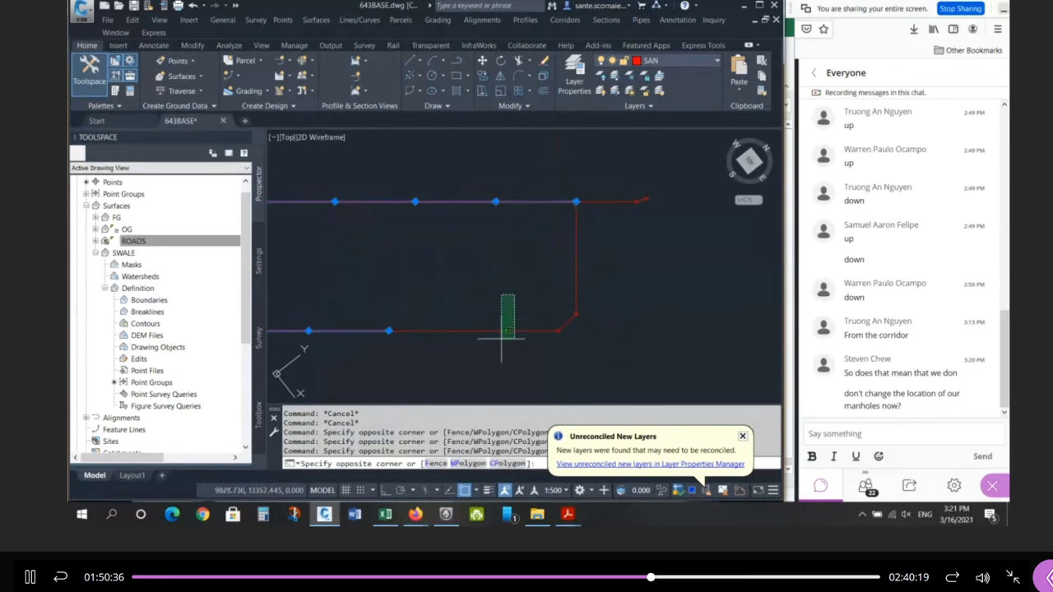
left_click(503, 341)
left_click(573, 319)
left_click(575, 278)
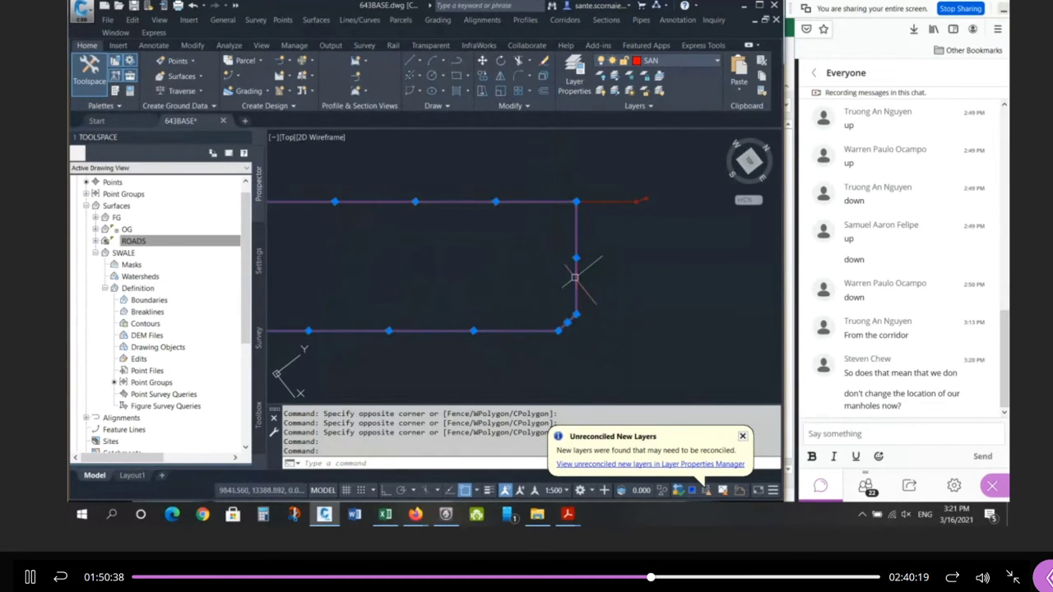
scroll(604, 206, "up", 3)
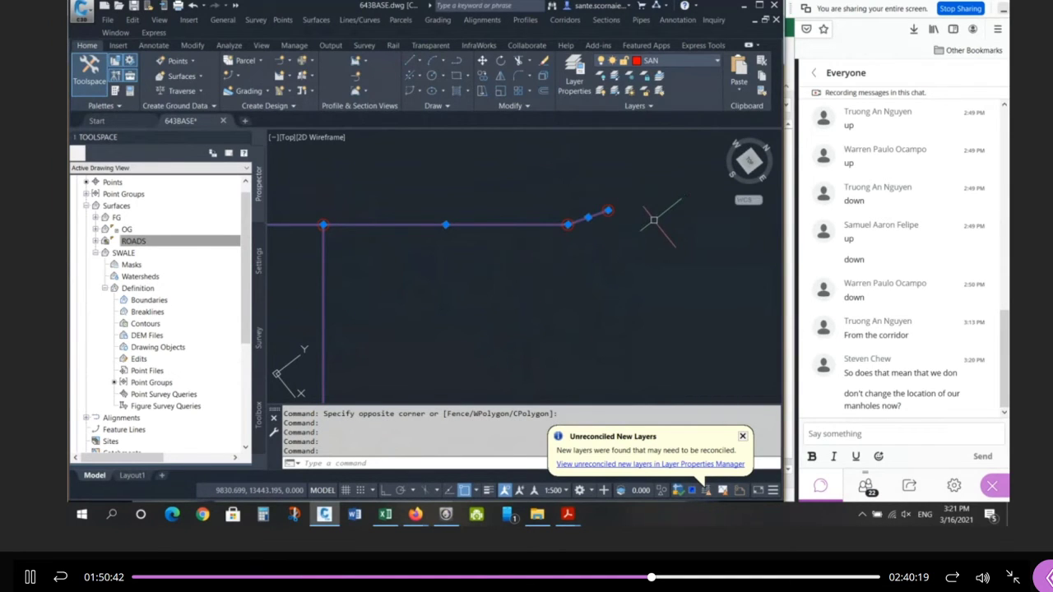
key("Escape")
key("Escape")
scroll(658, 231, "down", 3)
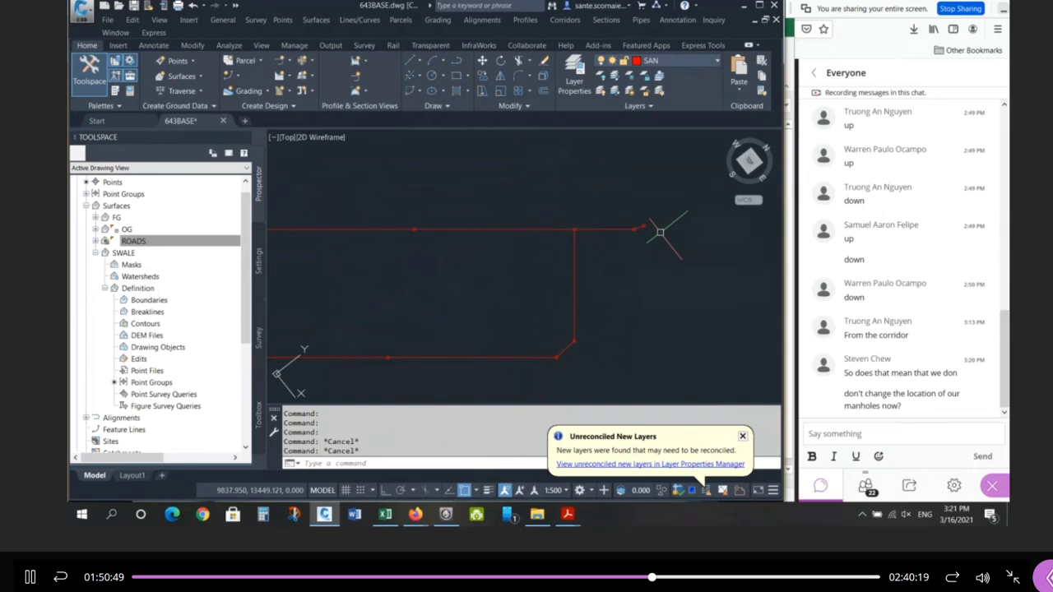
scroll(659, 229, "down", 2)
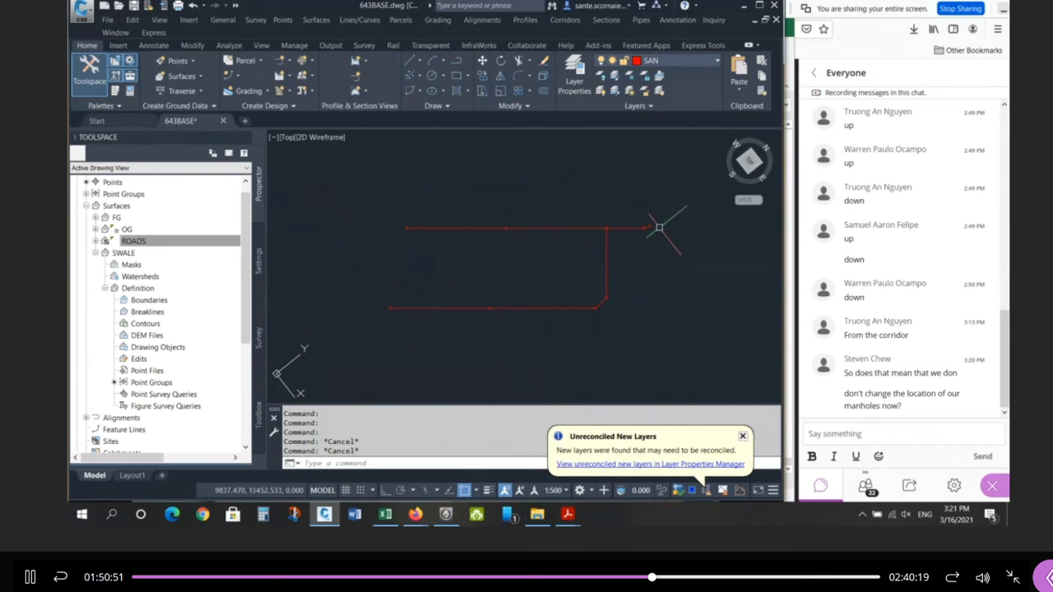
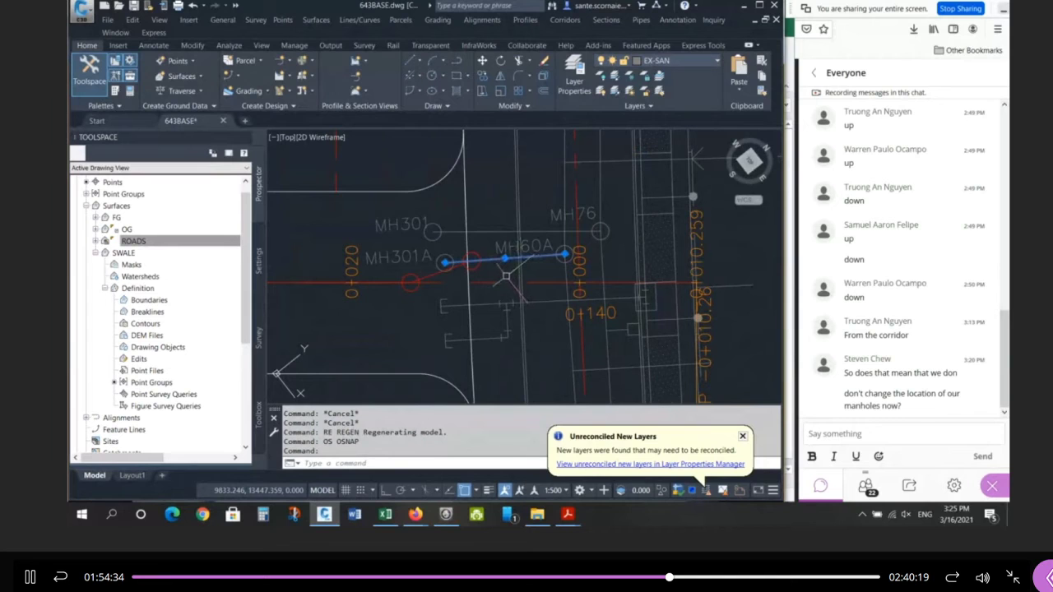
Inspect the existing EX-SAN sewer lines on both sides of MH60A at the Street A connection.
key("Escape")
key("Escape")
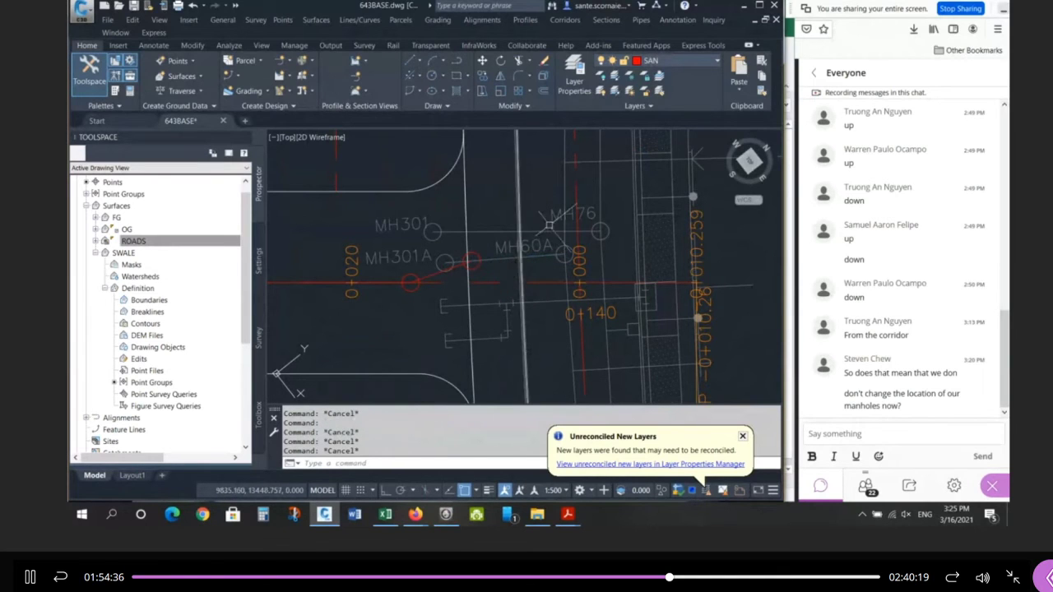
left_click(564, 231)
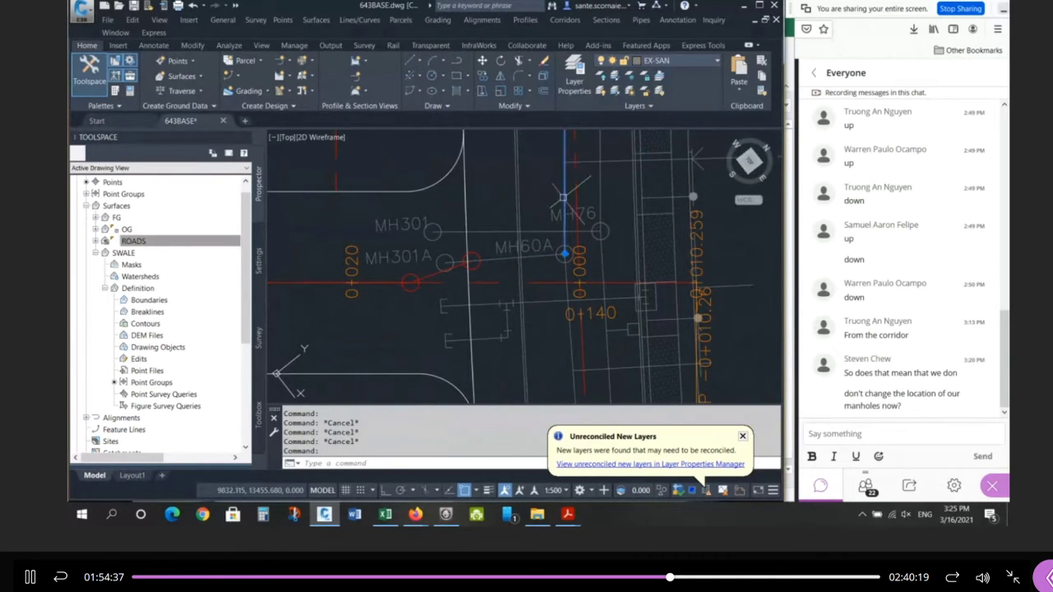
left_click(569, 336)
key("Escape")
key("Escape")
key("Escape")
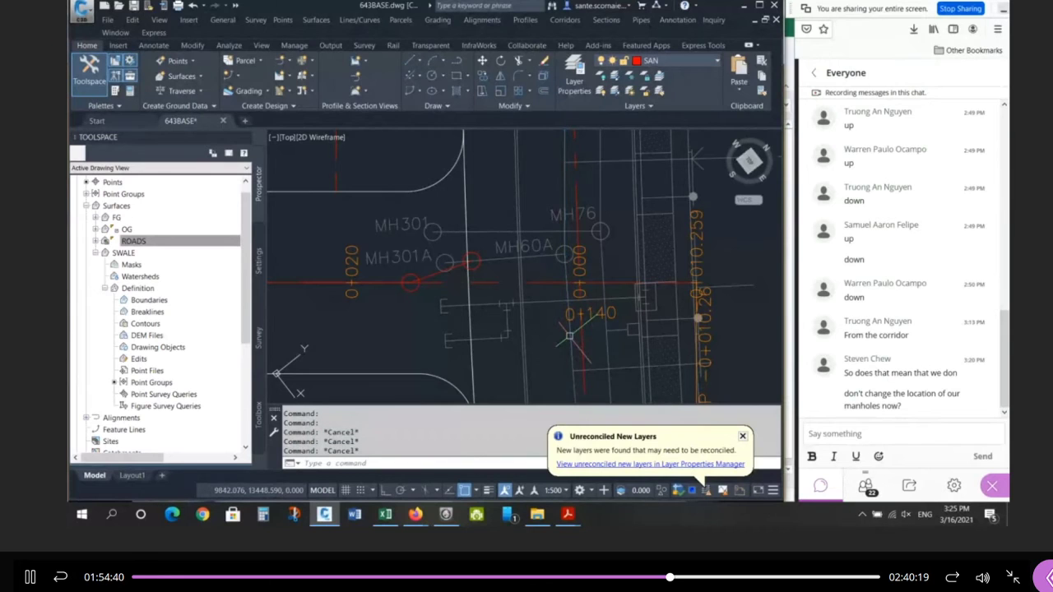
key("Escape")
scroll(568, 317, "down", 2)
mouse_move(568, 313)
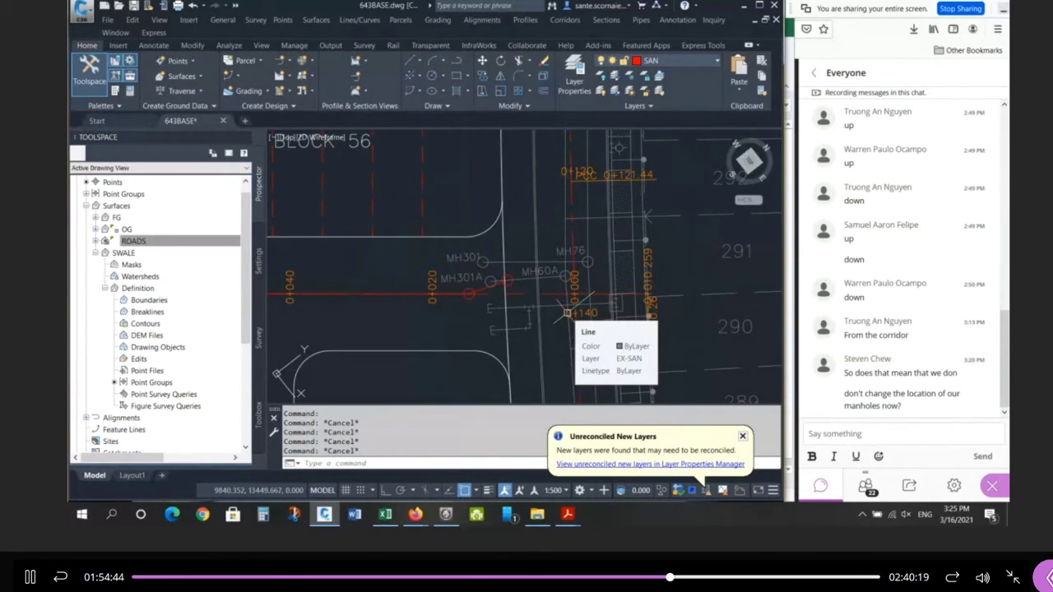
View the west end of Streets A and B and check the running object snap modes.
scroll(453, 261, "down", 5)
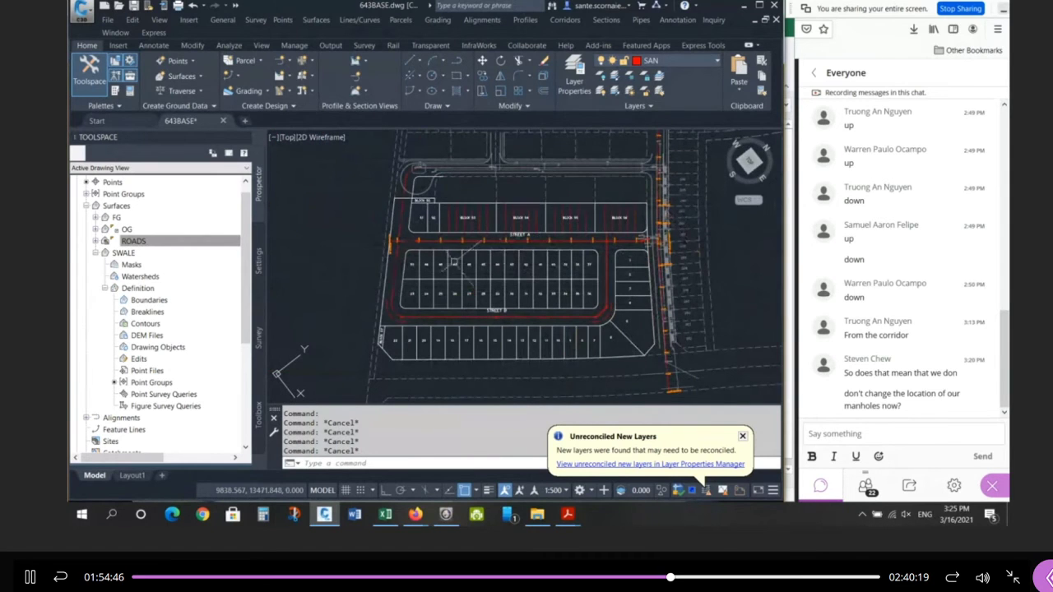
scroll(381, 254, "up", 2)
scroll(356, 189, "up", 3)
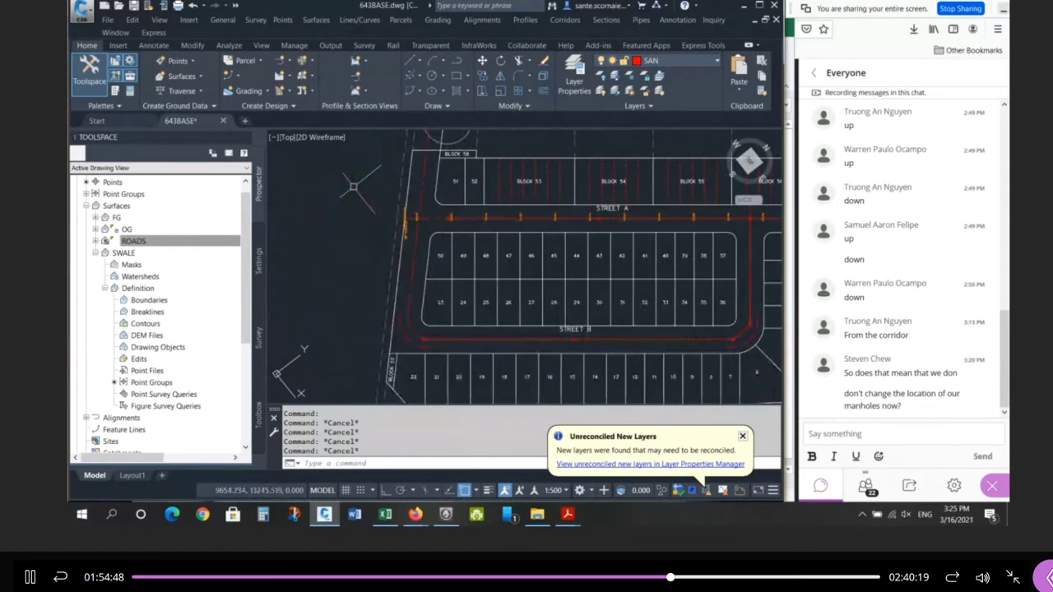
type("os")
key("Return")
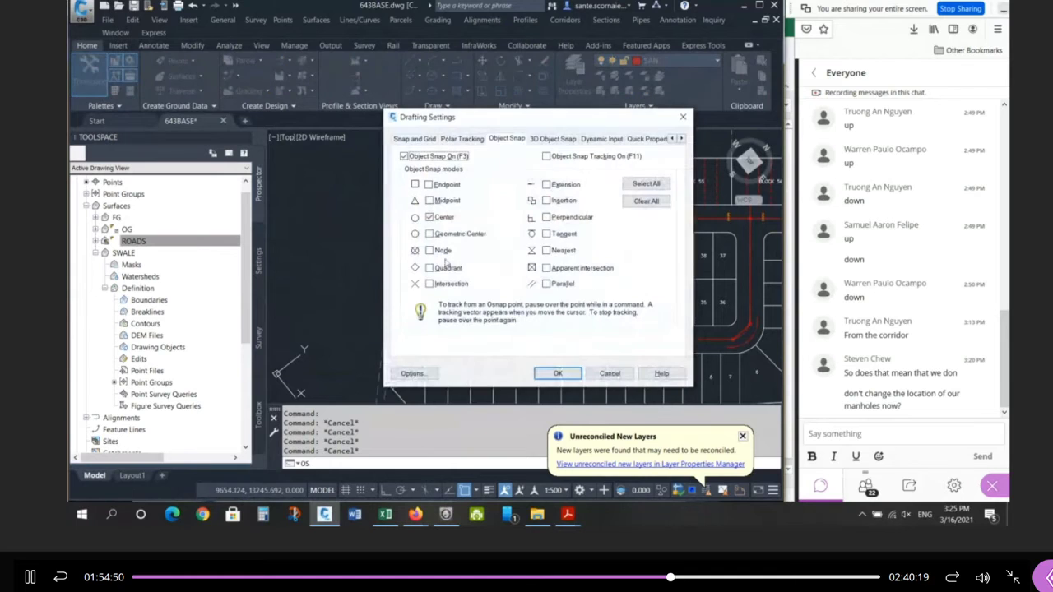
key("Escape")
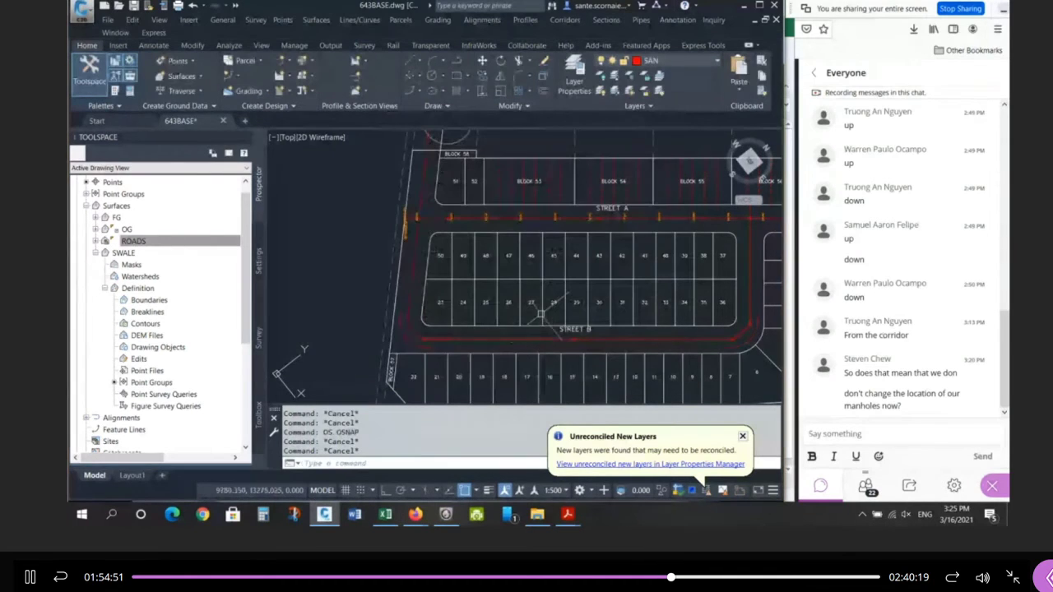
Collapse the Surfaces collection of 643BASE and expand its Pipe Networks collection.
left_click(95, 206)
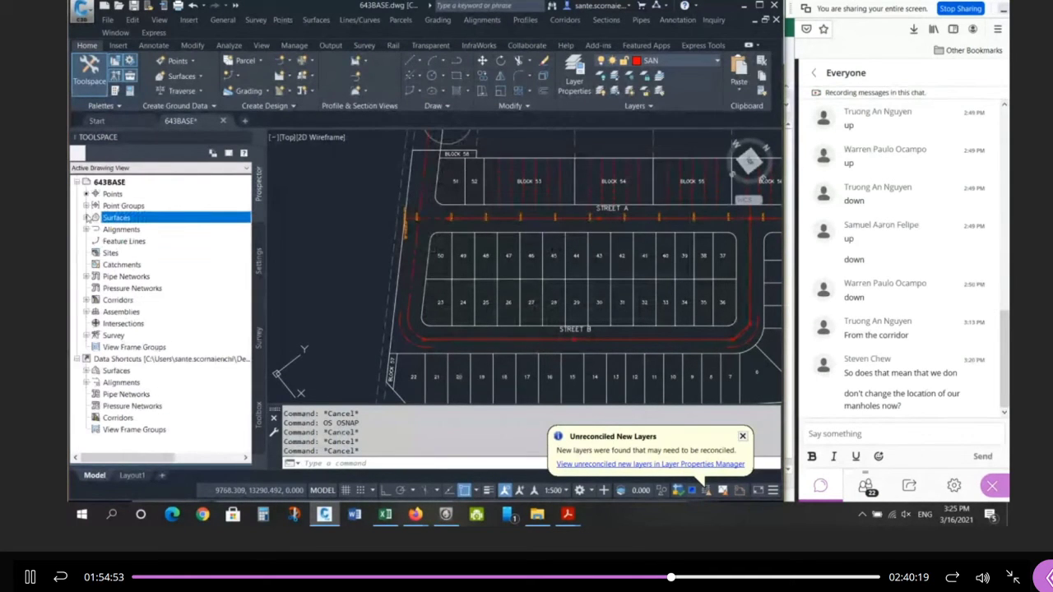
left_click(87, 278)
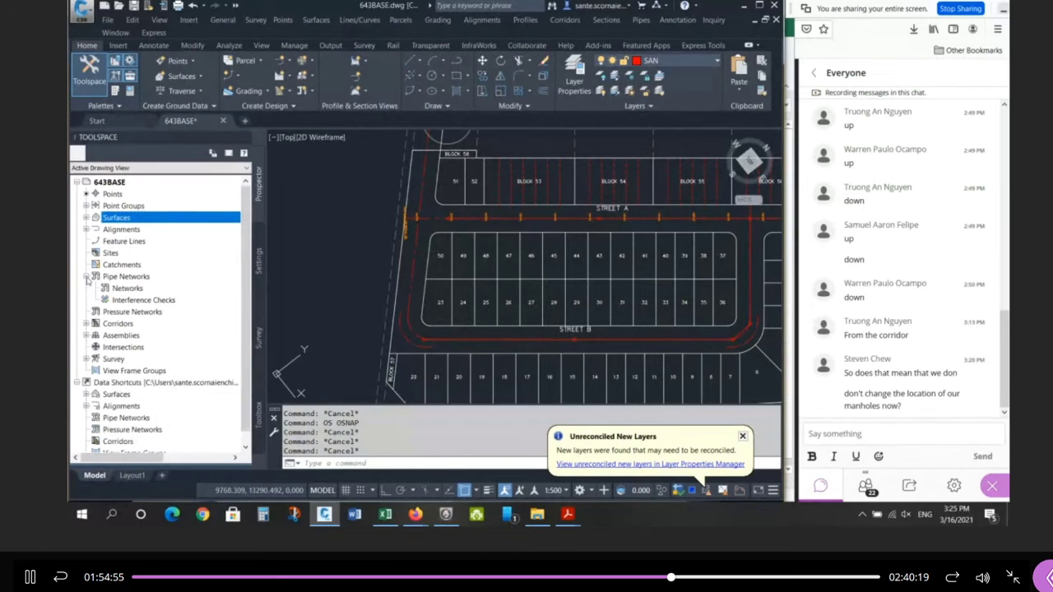
Start a new pipe network by layout named SAN and assign it the PARTS parts list.
right_click(128, 278)
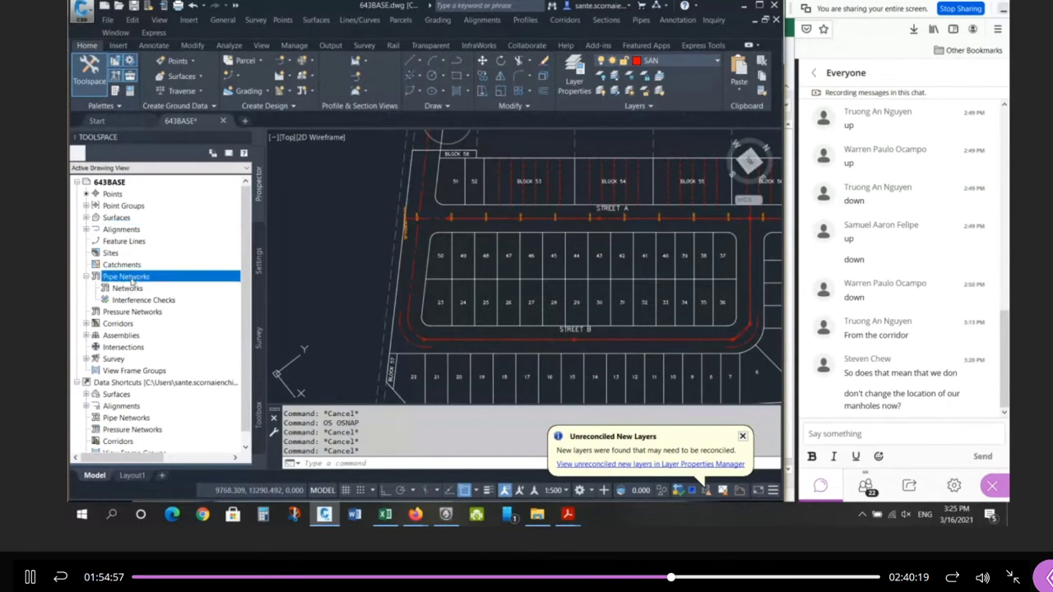
key("Escape")
right_click(121, 289)
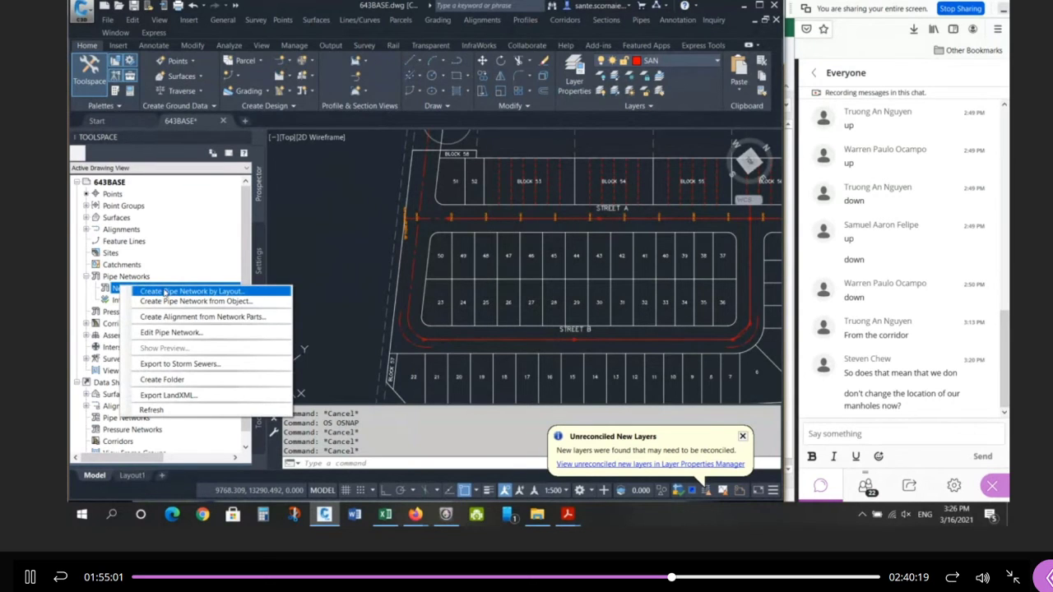
left_click(164, 292)
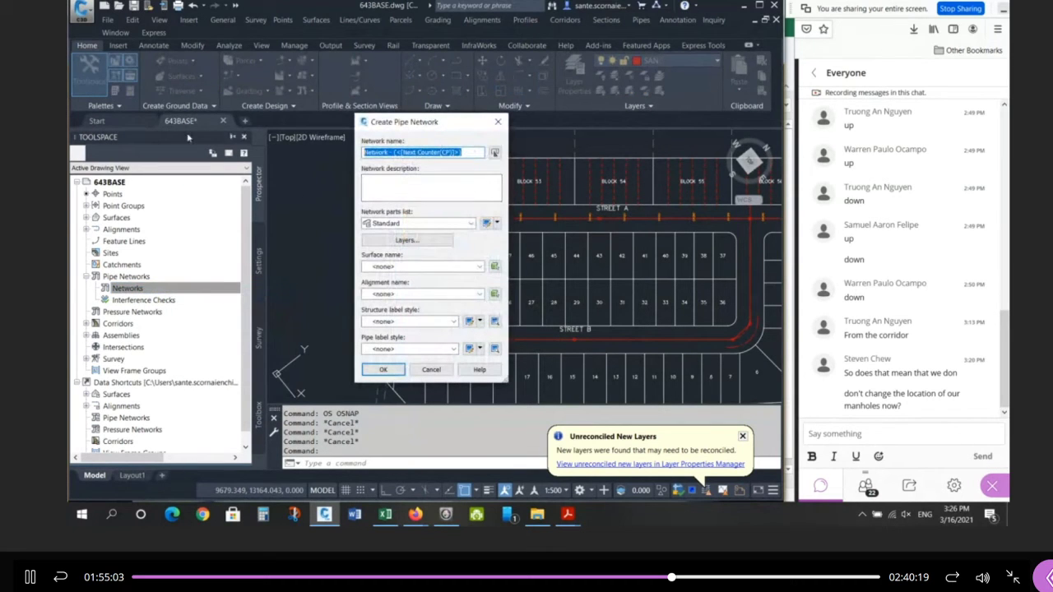
type("SAN")
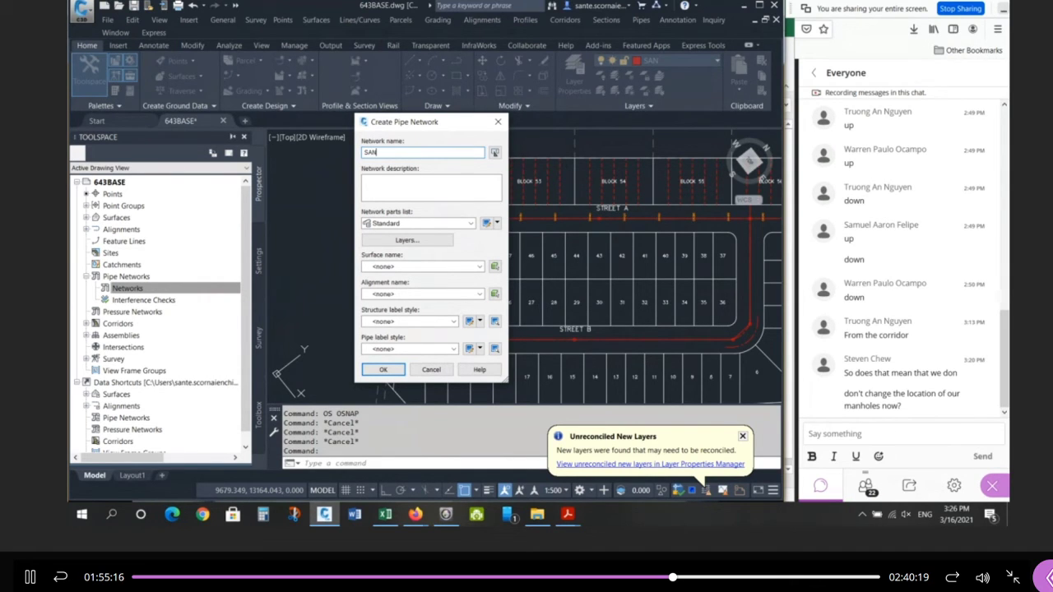
left_click(432, 223)
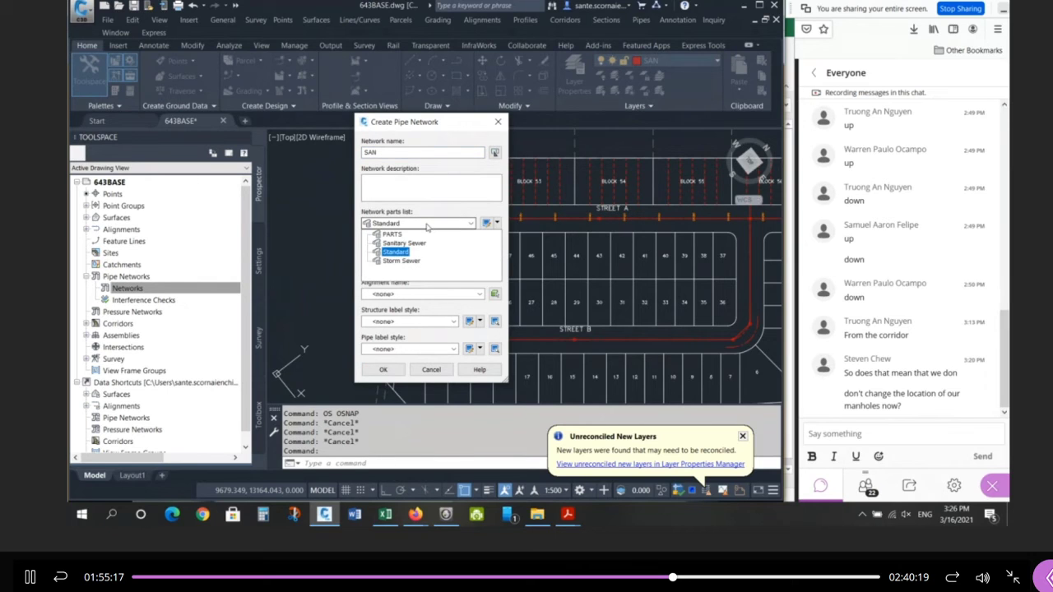
left_click(406, 235)
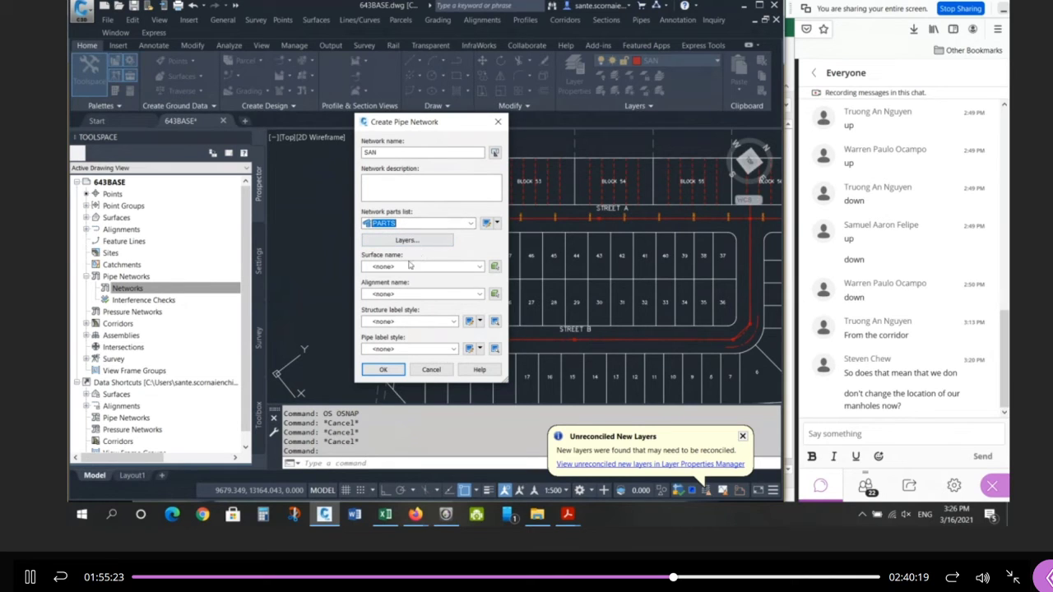
Reference the ROADS surface and the STREET B alignment for the new SAN pipe network.
left_click(410, 267)
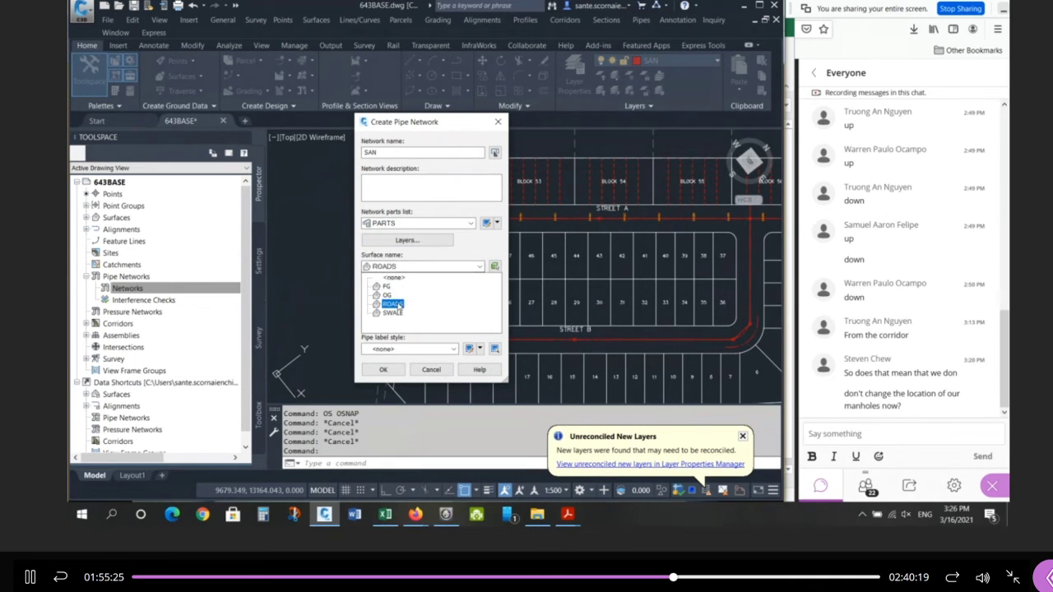
left_click(392, 305)
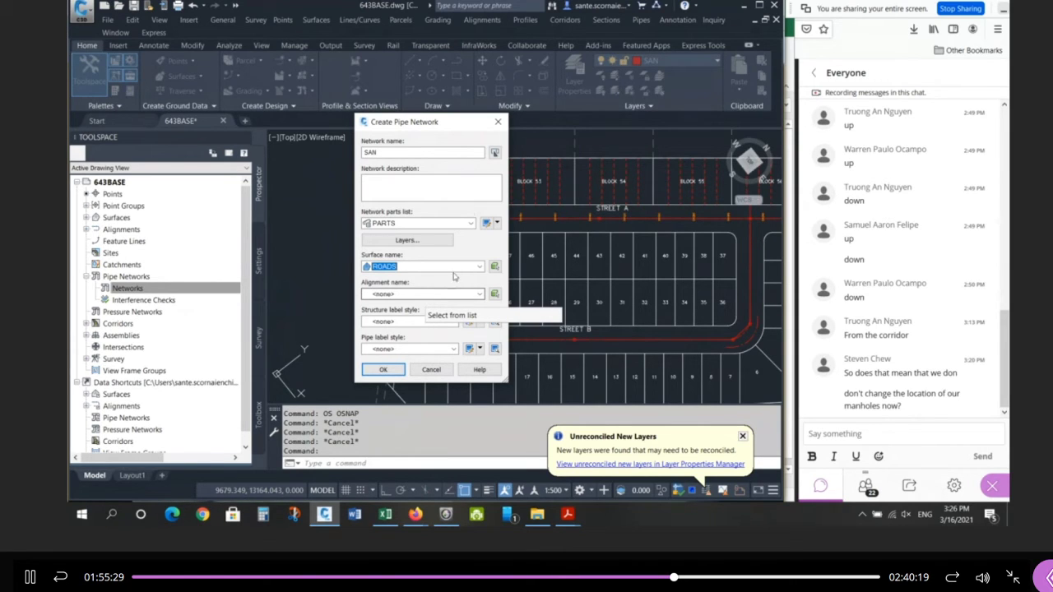
mouse_move(403, 121)
left_mouse_down()
mouse_move(323, 123)
mouse_move(275, 61)
left_mouse_up()
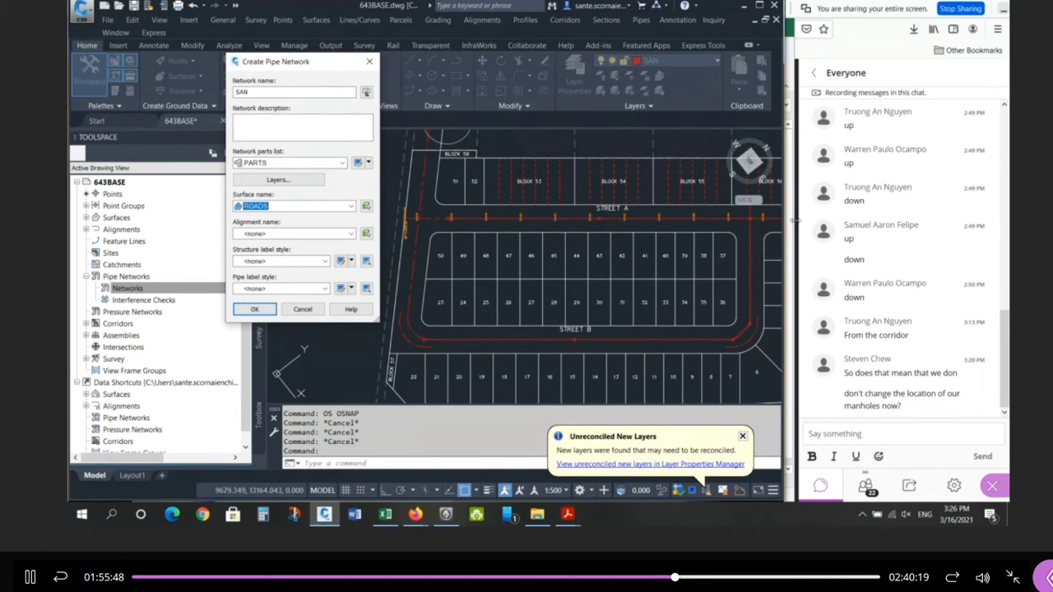
left_click(276, 234)
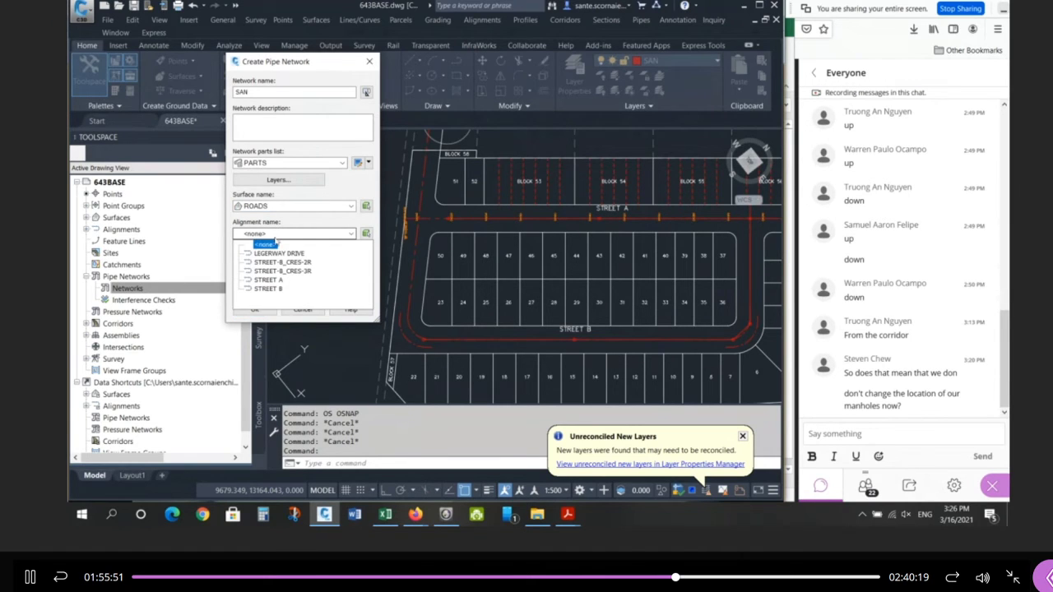
left_click(280, 288)
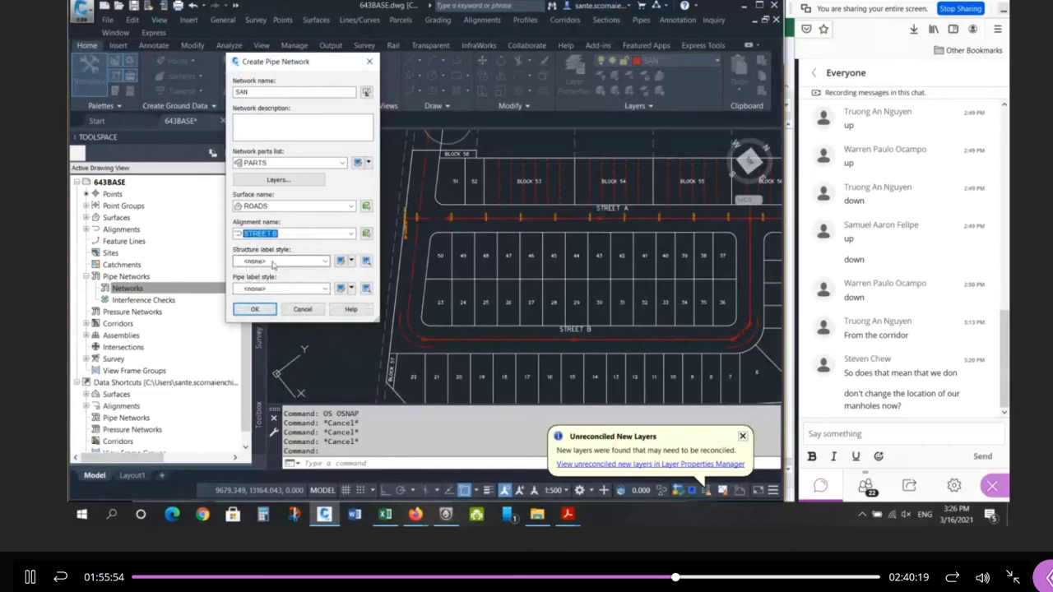
Set both the structure and pipe label styles to PLAN and create the SAN network.
left_click(272, 262)
left_click(261, 325)
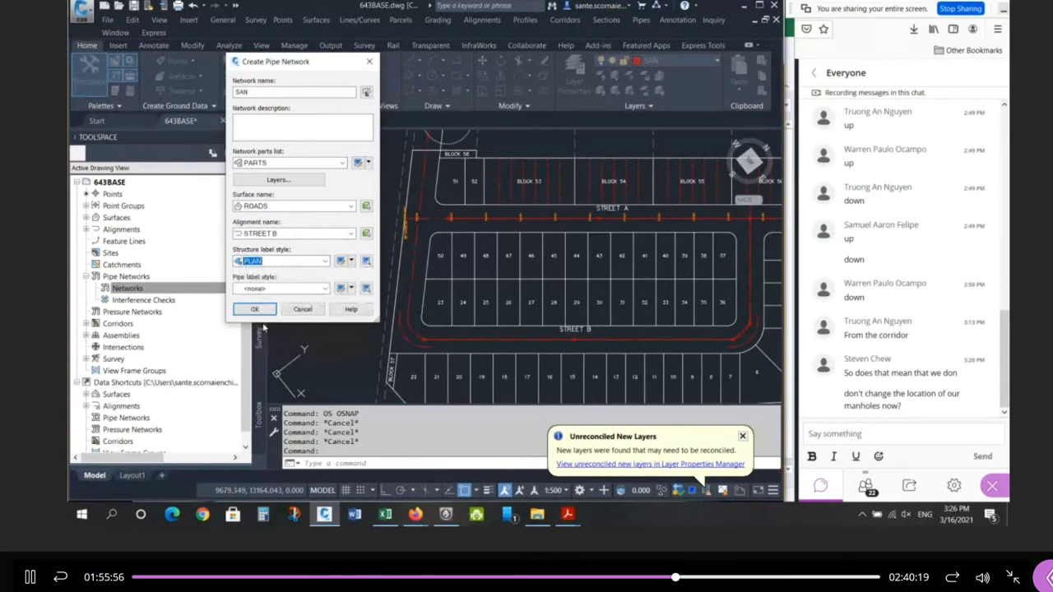
left_click(258, 289)
left_click(260, 326)
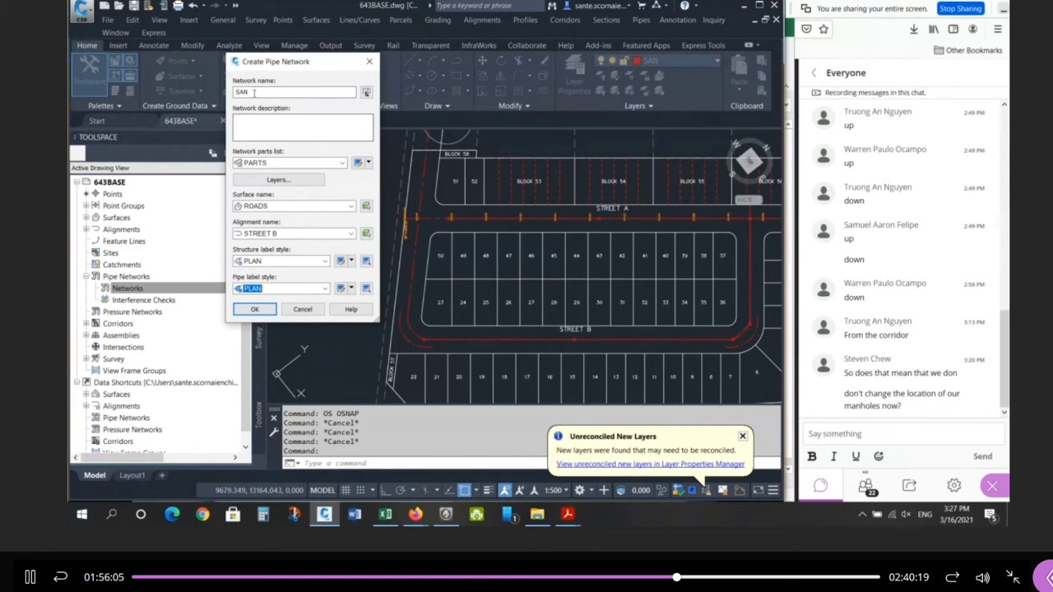
left_click_drag(256, 93, 174, 96)
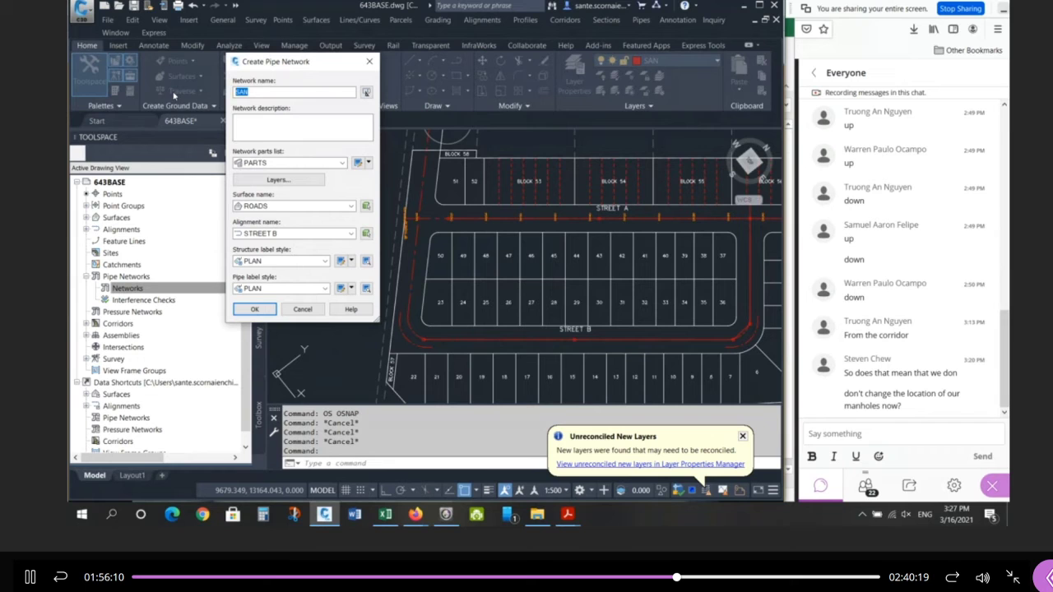
left_click(255, 310)
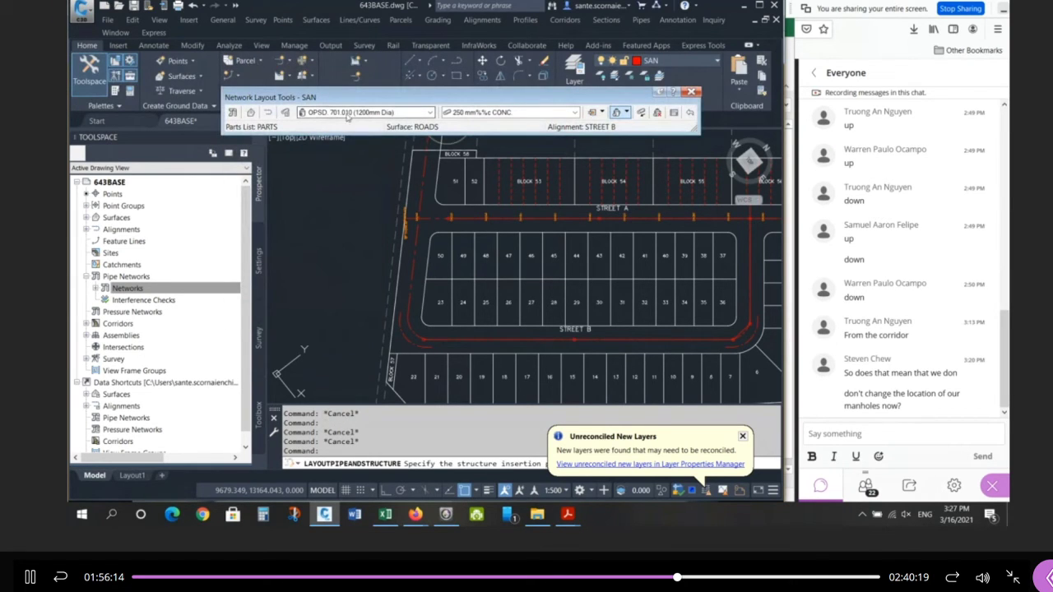
Choose 150 mm PVC pipe and place the first OPSD 701.010 (1200mm Dia) manhole at the west end of Street B.
left_click(574, 113)
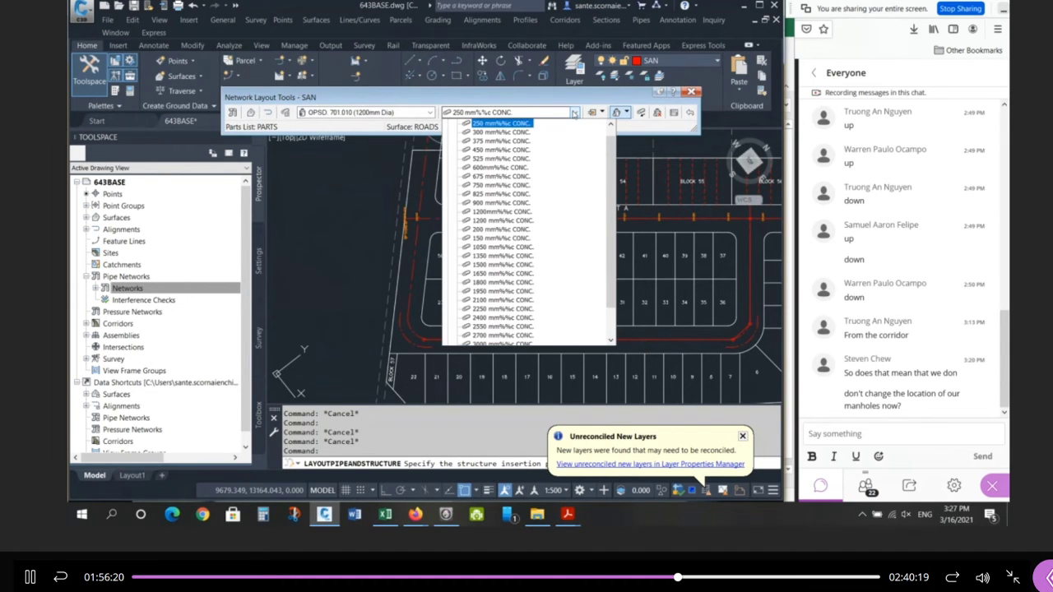
scroll(555, 154, "up", 2)
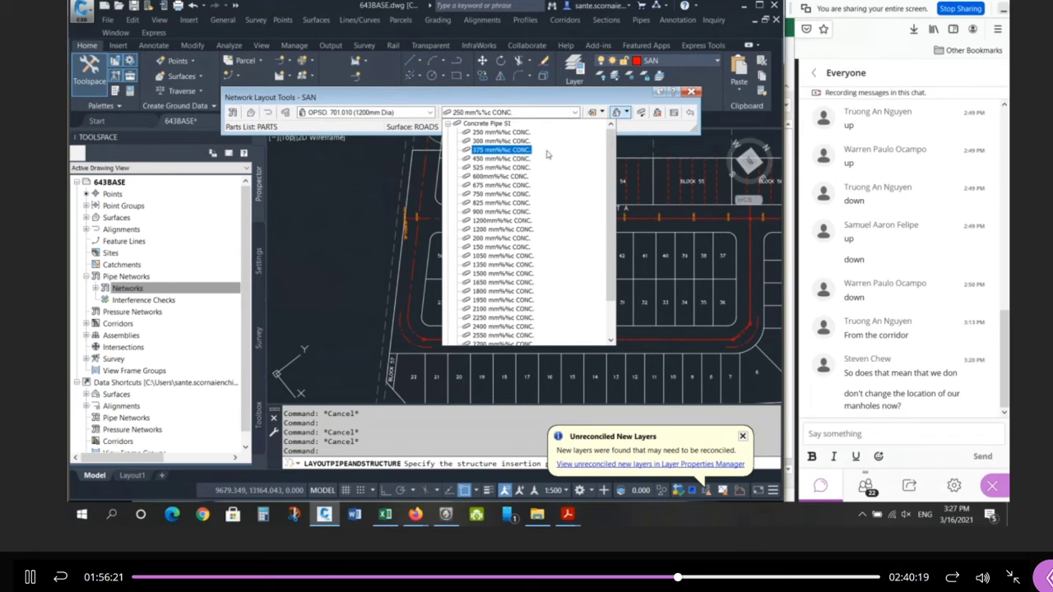
left_click(447, 124)
left_click(446, 132)
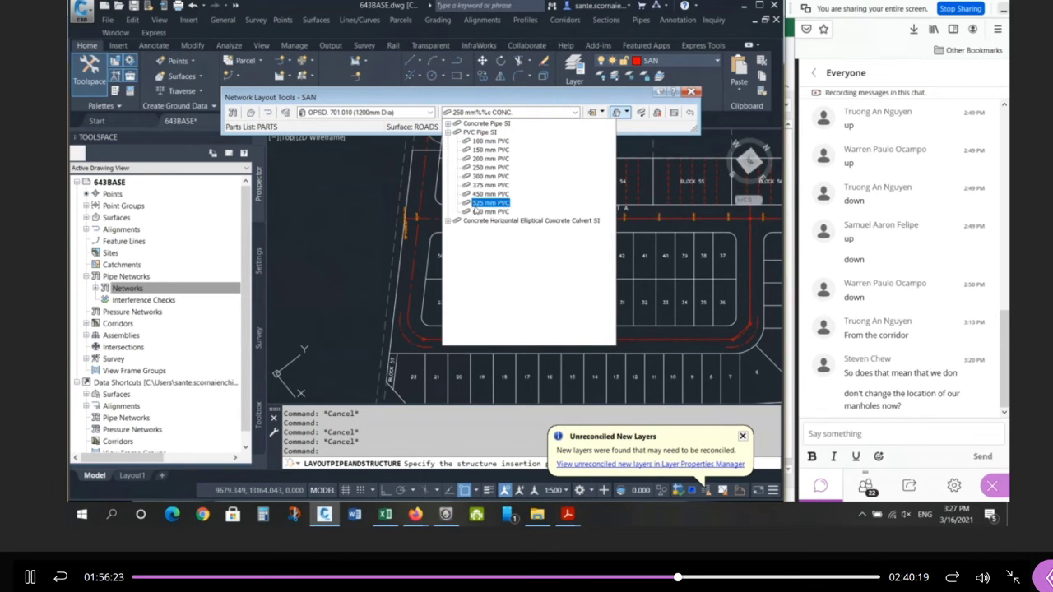
left_click(494, 150)
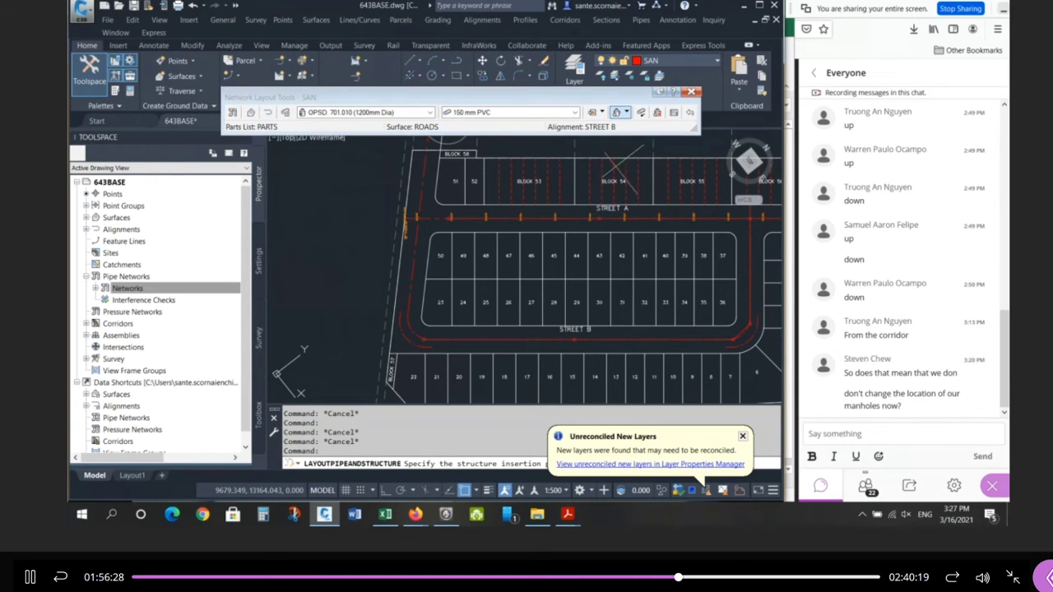
scroll(440, 346, "up", 5)
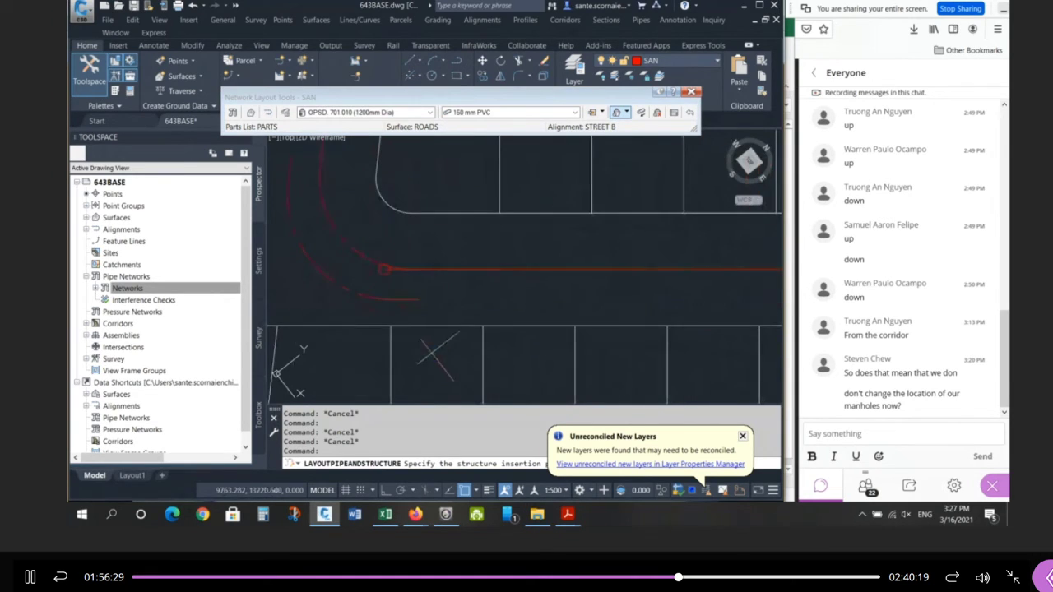
left_click(385, 269)
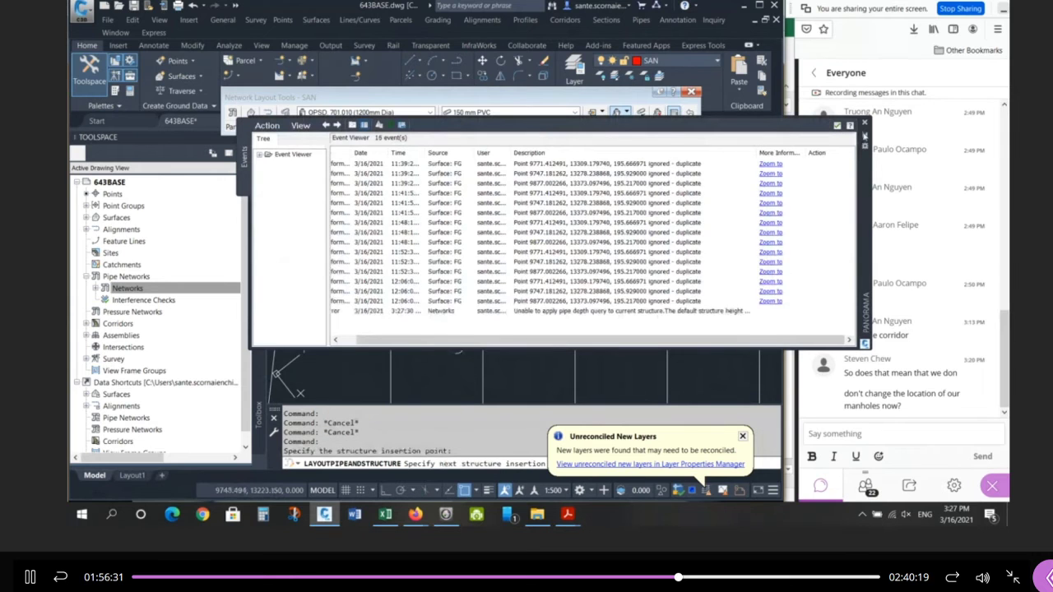
Collapse the Panorama event window and move it clear of the drawing.
left_click(864, 135)
mouse_move(869, 171)
left_mouse_down()
mouse_move(905, 241)
mouse_move(949, 281)
mouse_move(1004, 374)
left_mouse_up()
left_click(1002, 373)
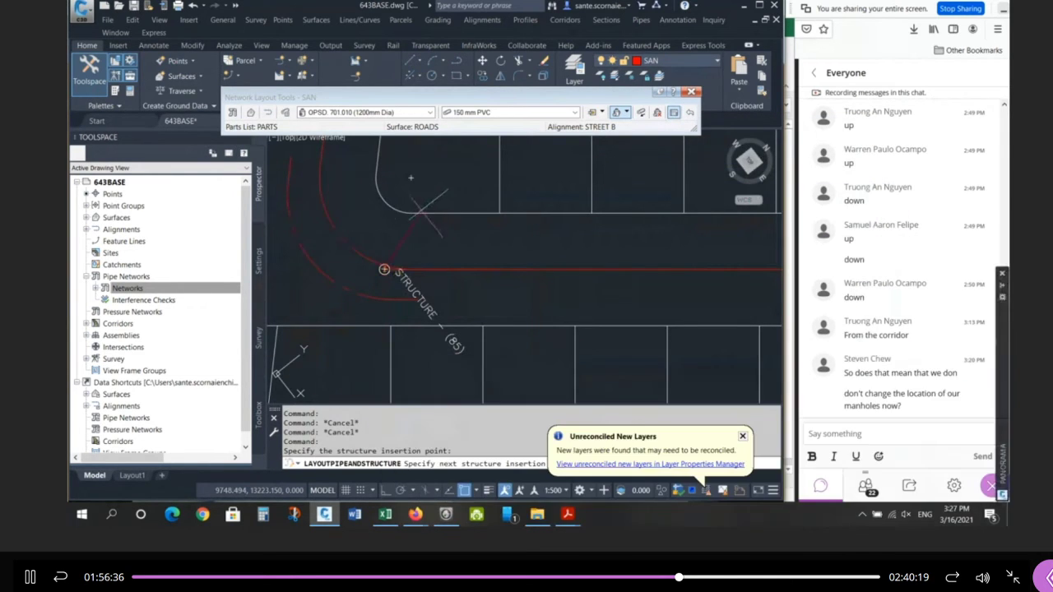
Run the 150 mm PVC pipe east to a second manhole at the mid-block point on Street B near lot 15, and inspect its label.
scroll(335, 246, "down", 6)
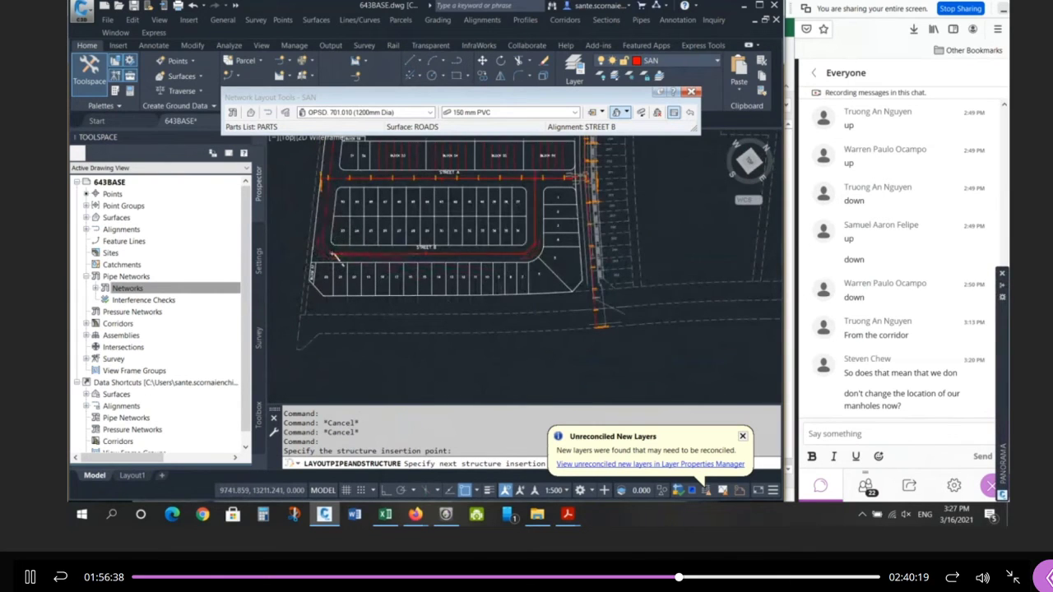
scroll(536, 257, "up", 10)
scroll(568, 256, "down", 5)
scroll(560, 253, "up", 2)
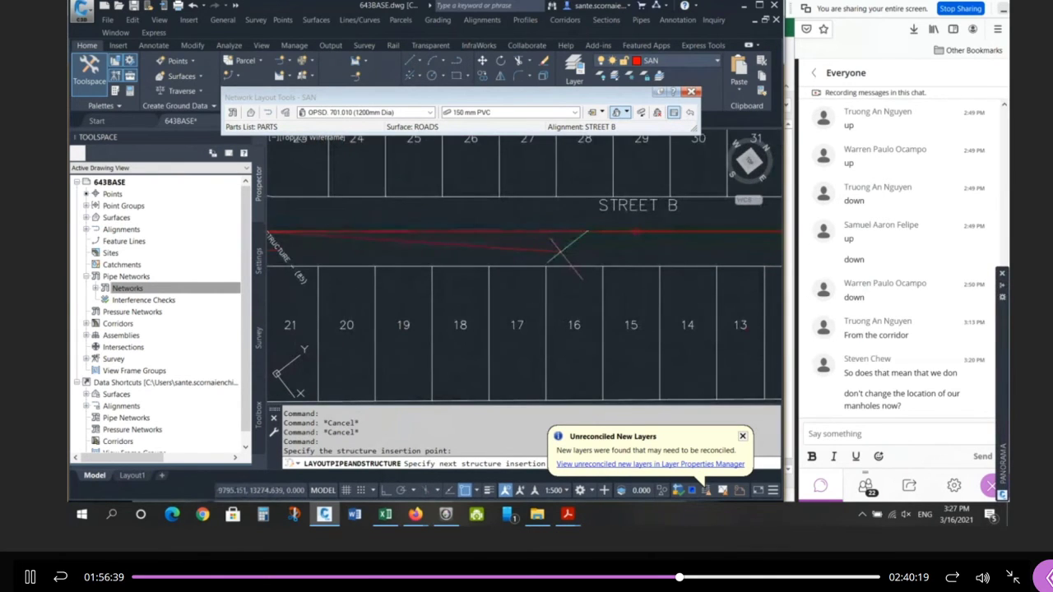
left_click(650, 233)
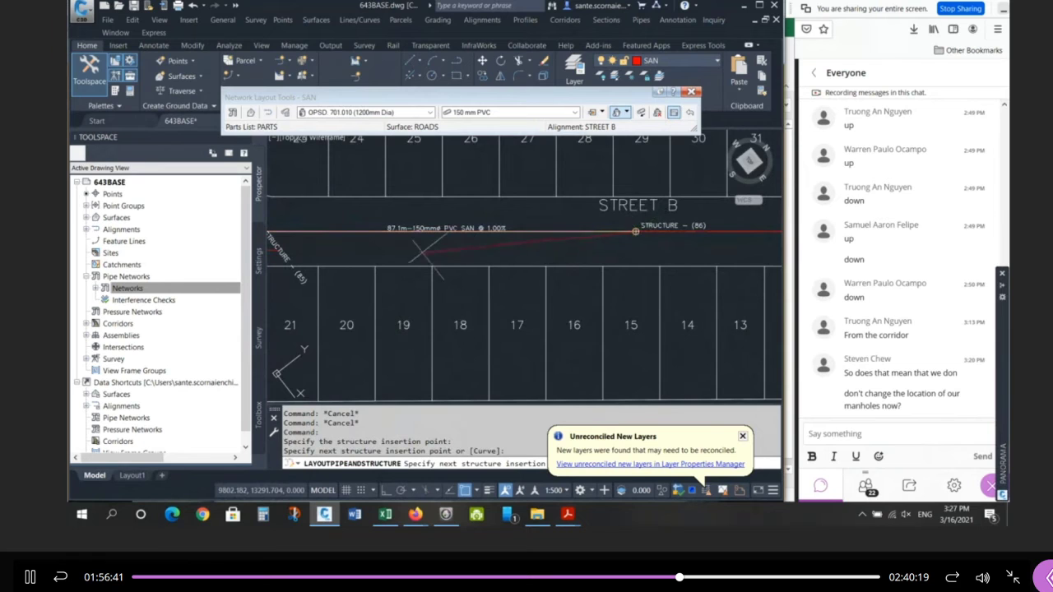
scroll(393, 239, "up", 2)
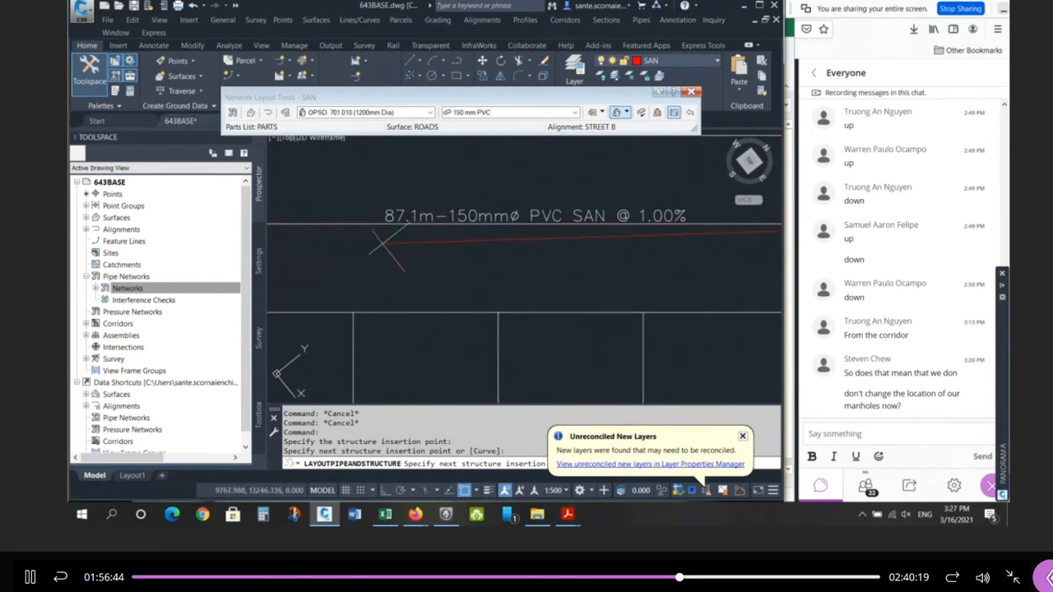
scroll(395, 246, "down", 4)
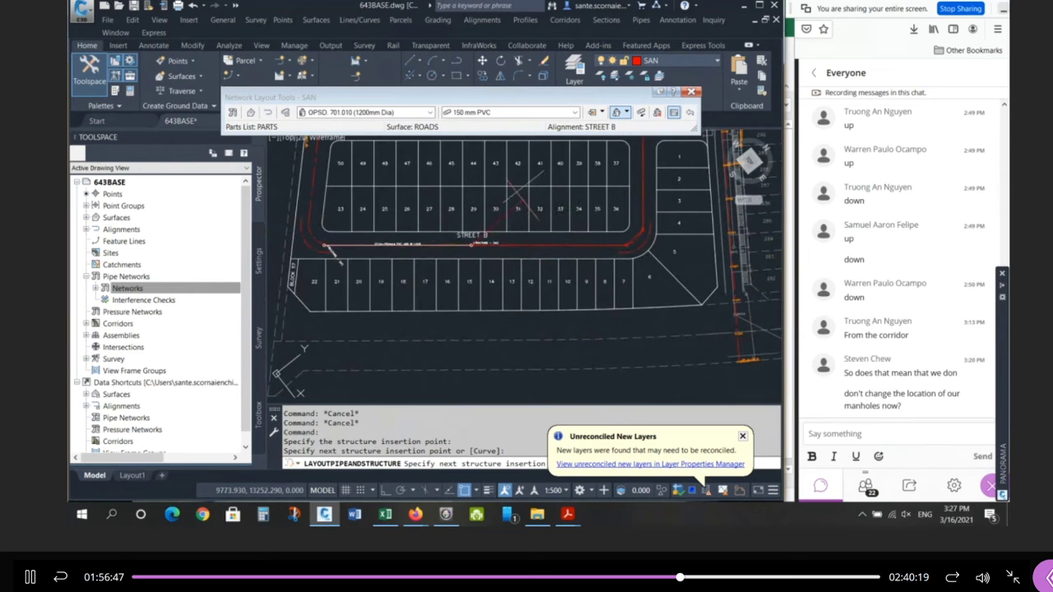
Switch to 200 mm PVC pipe and place manholes at both ends of the bend at Street B's east corner.
left_click(575, 112)
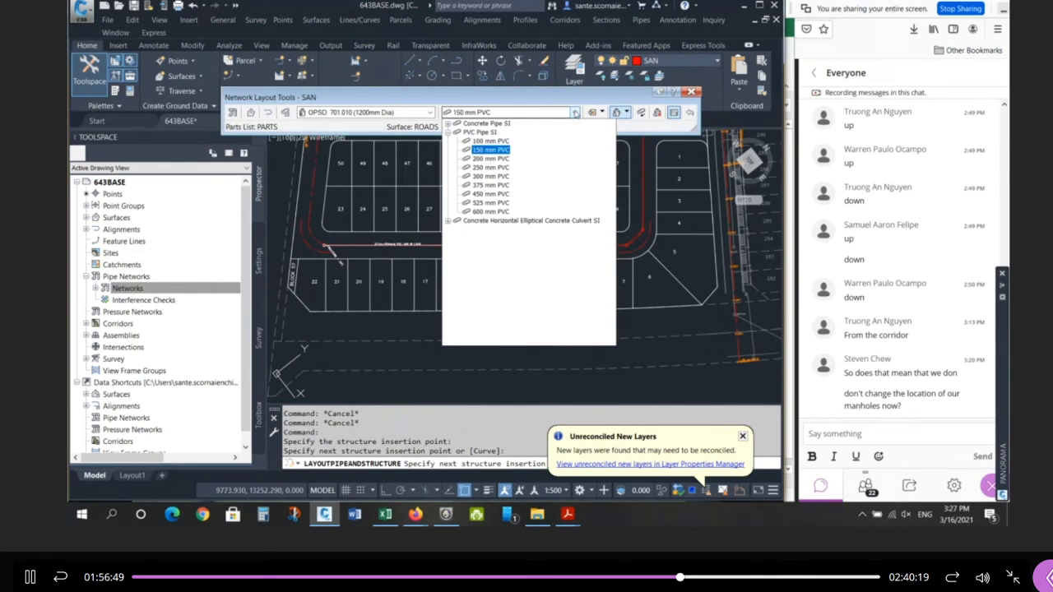
left_click(490, 158)
scroll(588, 265, "up", 2)
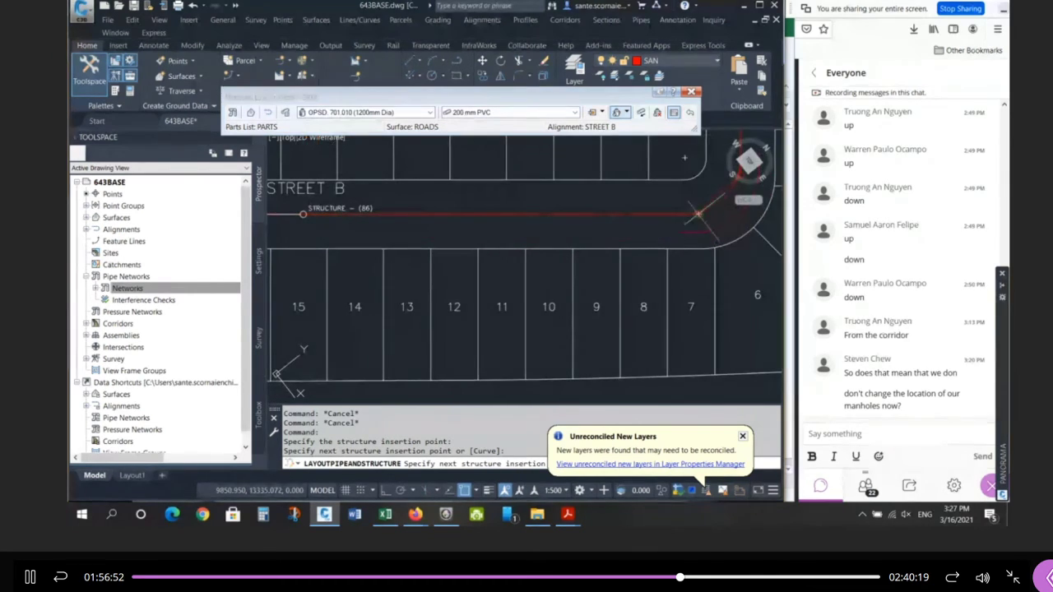
left_click(698, 214)
scroll(427, 272, "down", 4)
scroll(610, 226, "up", 4)
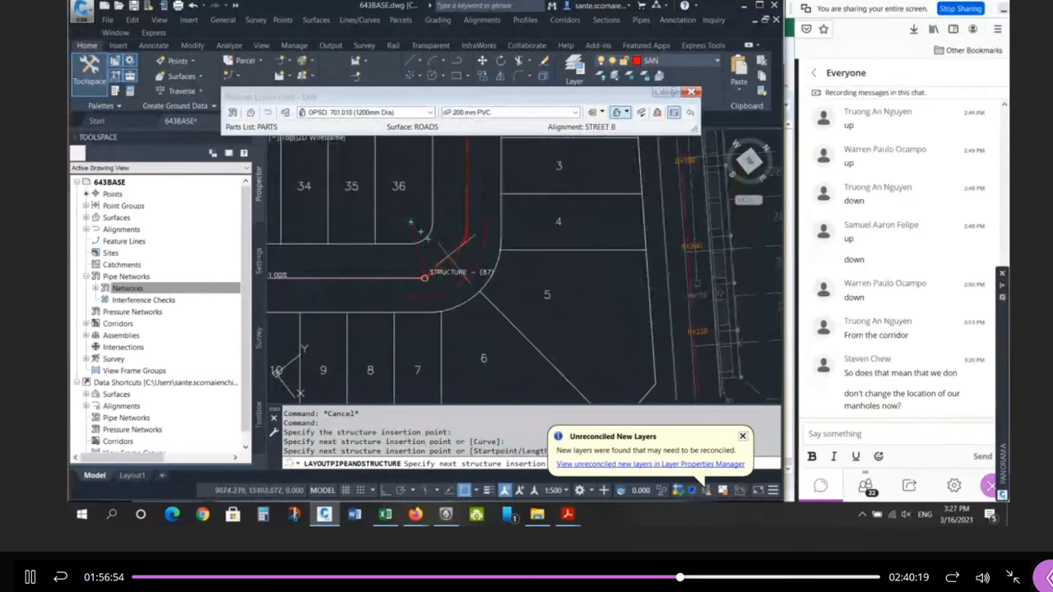
left_click(466, 238)
Continue the 200 mm PVC run to the Street A junction manhole below Block 56 and the two manhole points beside MH301A.
scroll(467, 237, "down", 3)
scroll(412, 321, "up", 3)
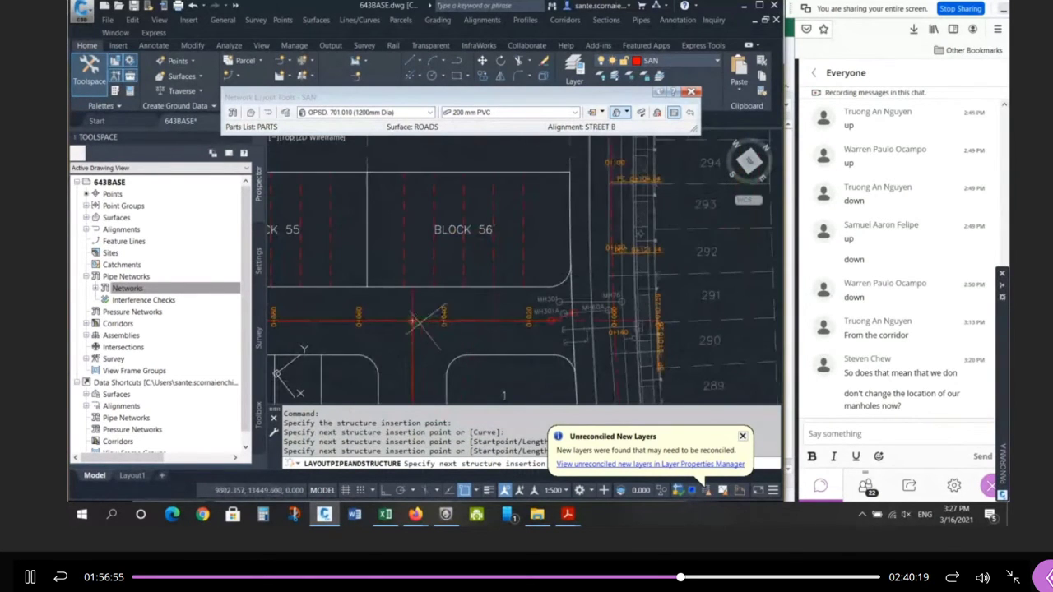
left_click(412, 321)
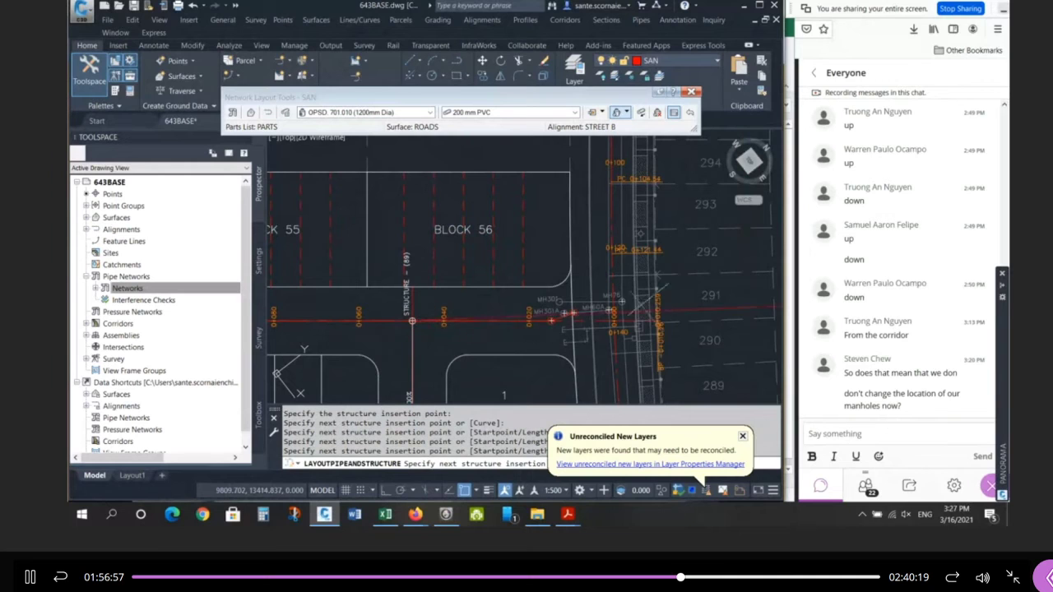
scroll(555, 389, "up", 2)
scroll(553, 342, "up", 2)
left_click(550, 270)
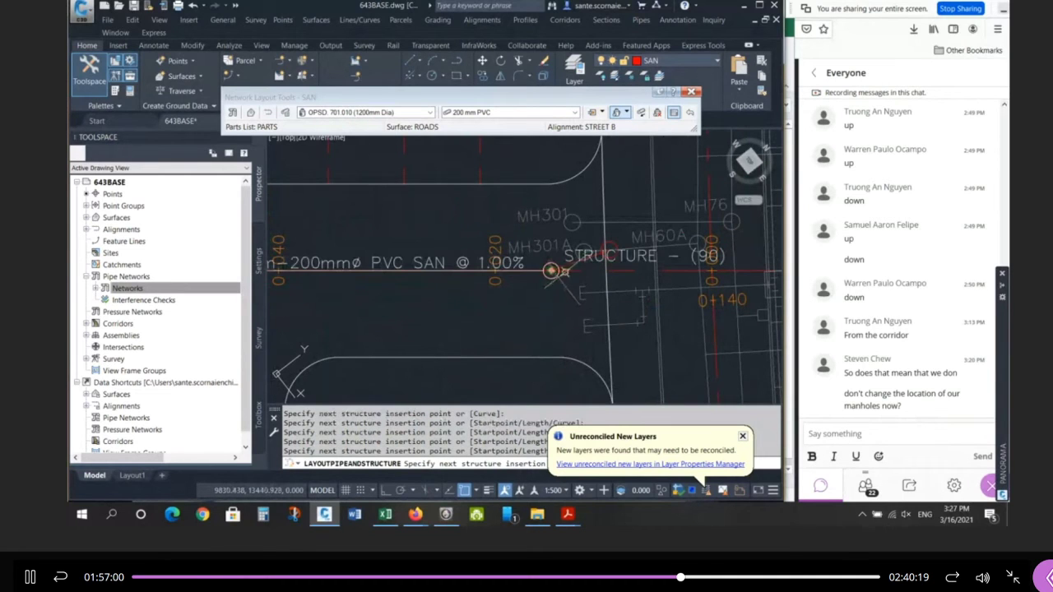
left_click(608, 249)
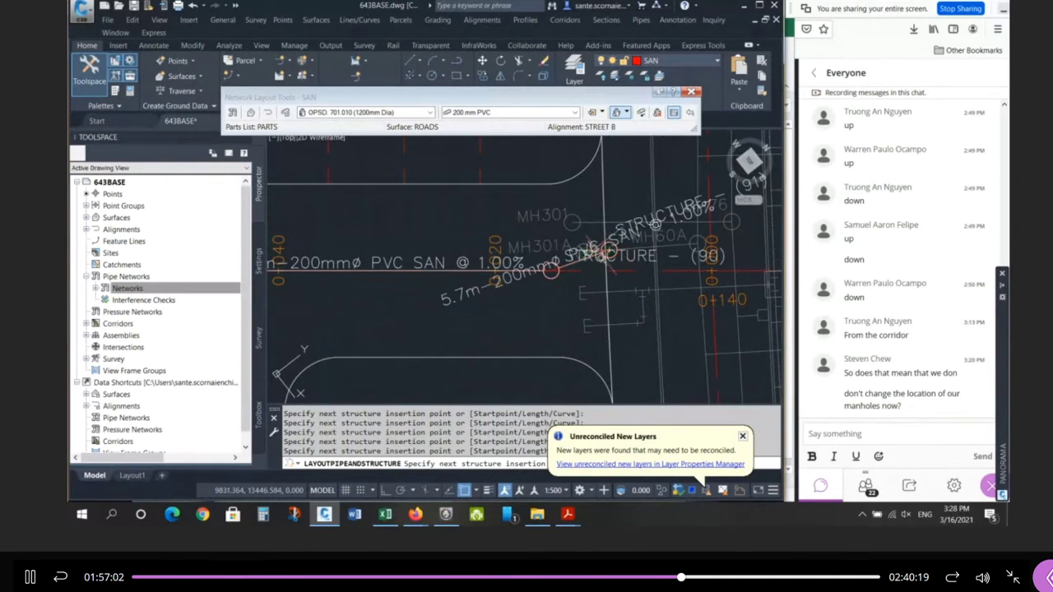
scroll(446, 239, "down", 3)
scroll(492, 240, "up", 3)
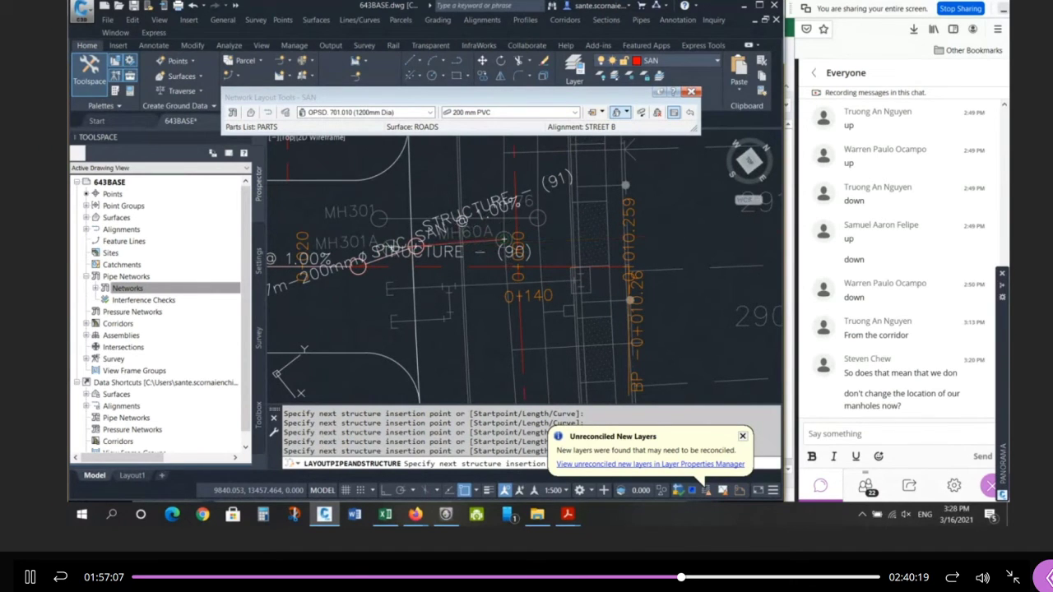
Place the final manhole of the 200 mm PVC run at existing MH60A and end the run.
left_click(504, 238)
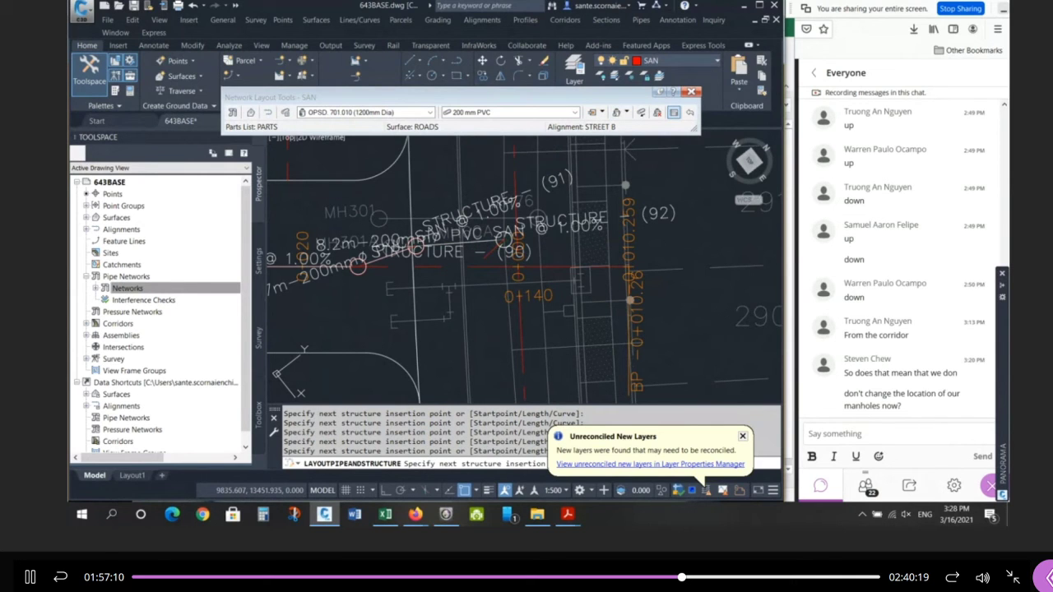
key("Return")
scroll(716, 250, "down", 5)
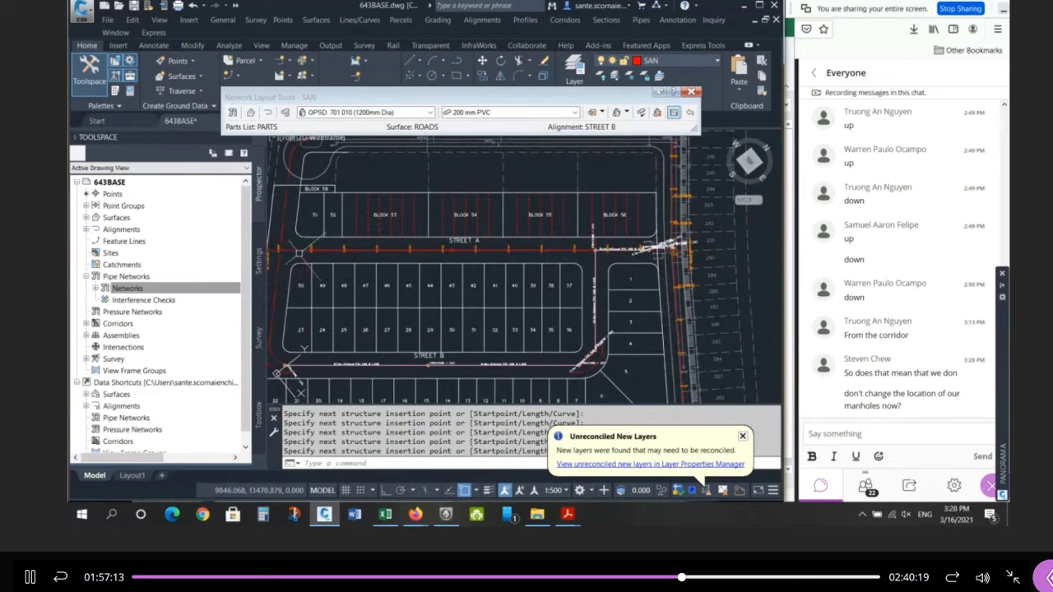
Start a new 150 mm PVC run on Street A with manholes at the west end above lot 50 and mid-block above lot 43.
left_click(623, 113)
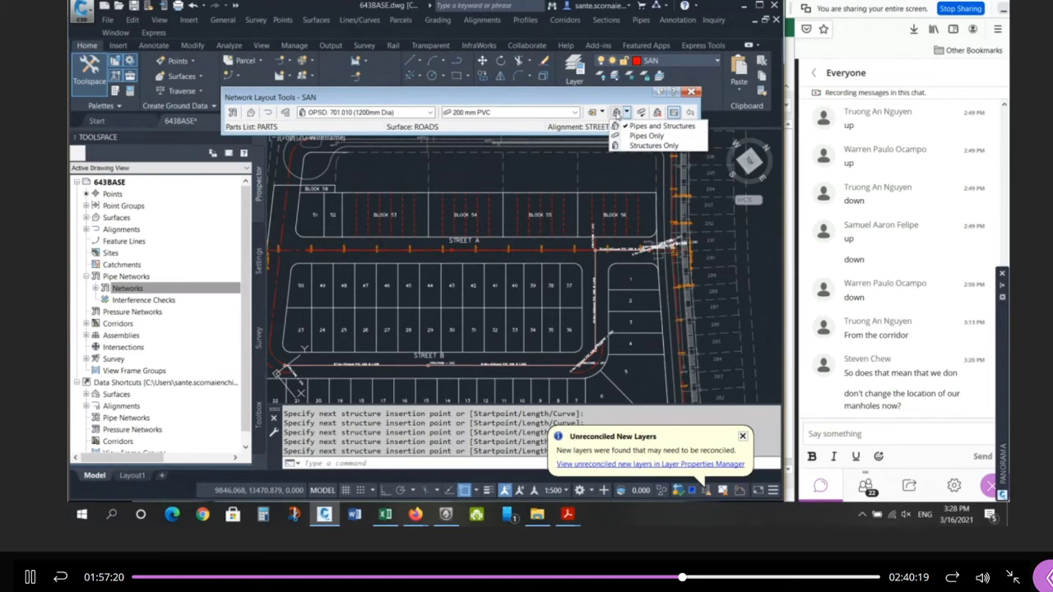
left_click(615, 114)
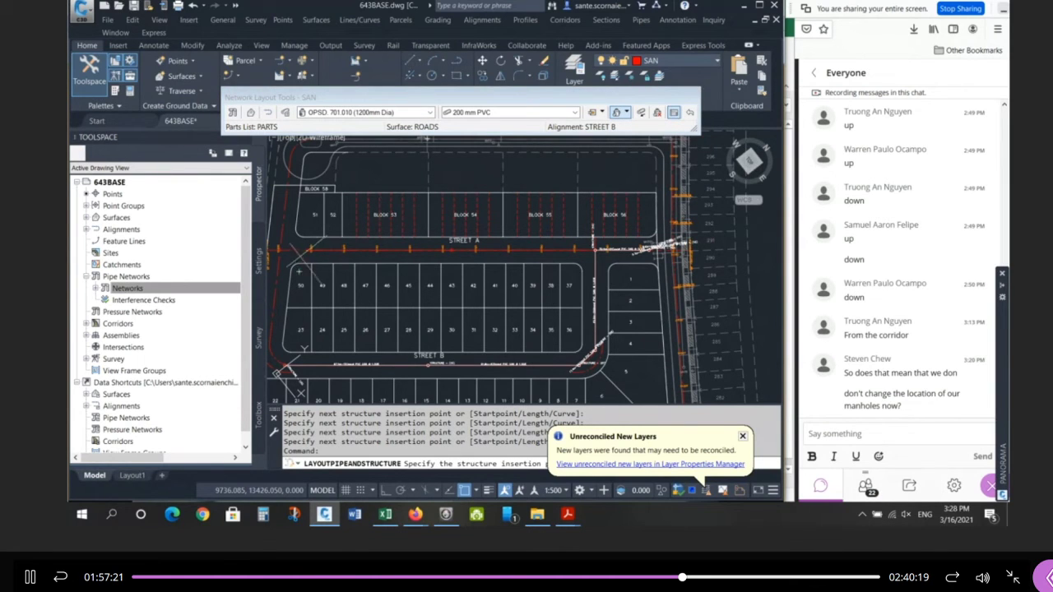
left_click(574, 112)
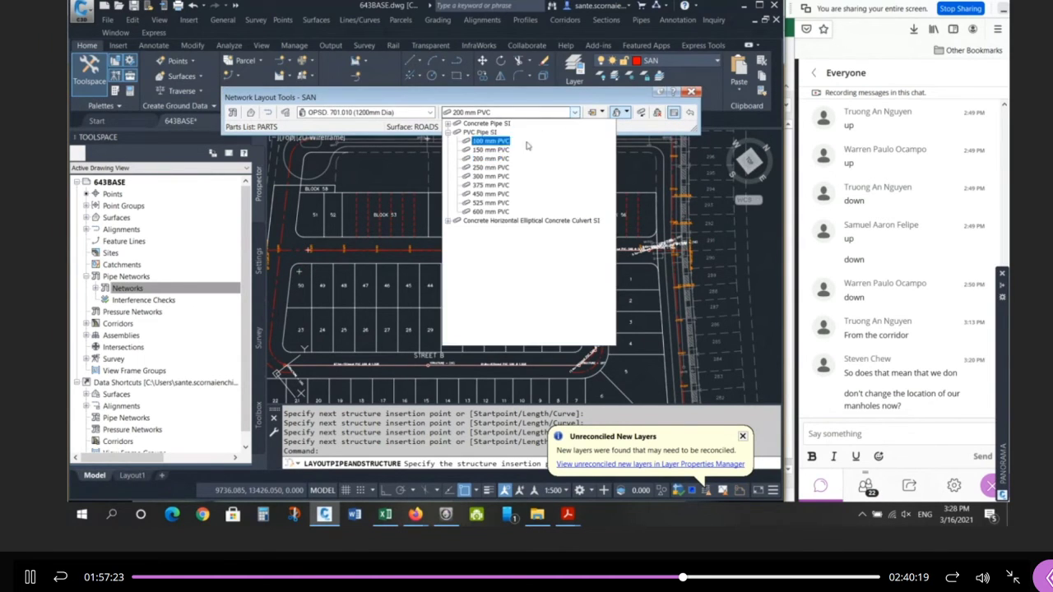
left_click(491, 150)
scroll(288, 265, "up", 4)
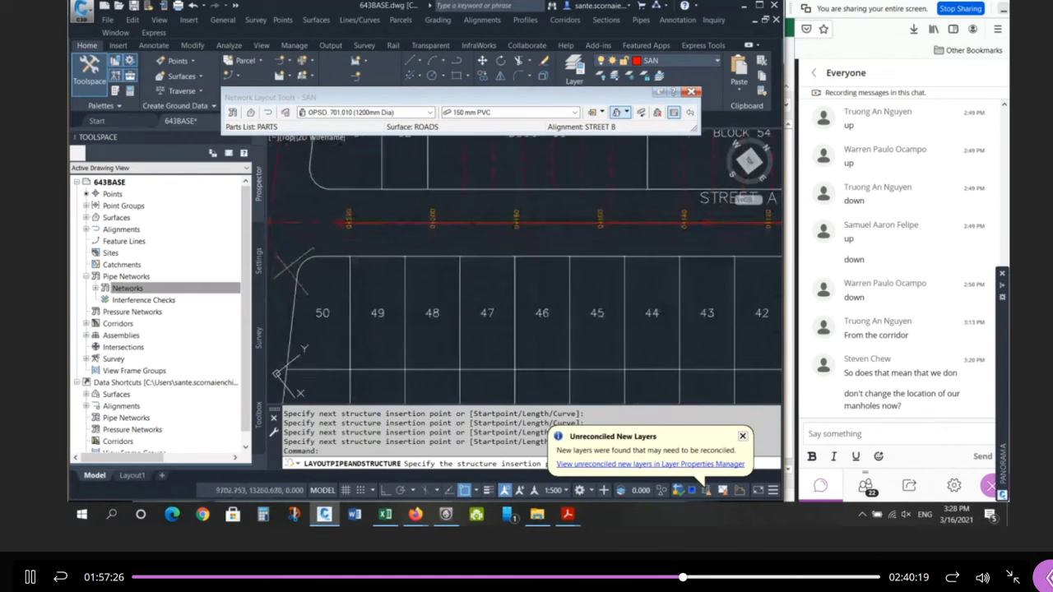
left_click(340, 221)
scroll(318, 248, "down", 2)
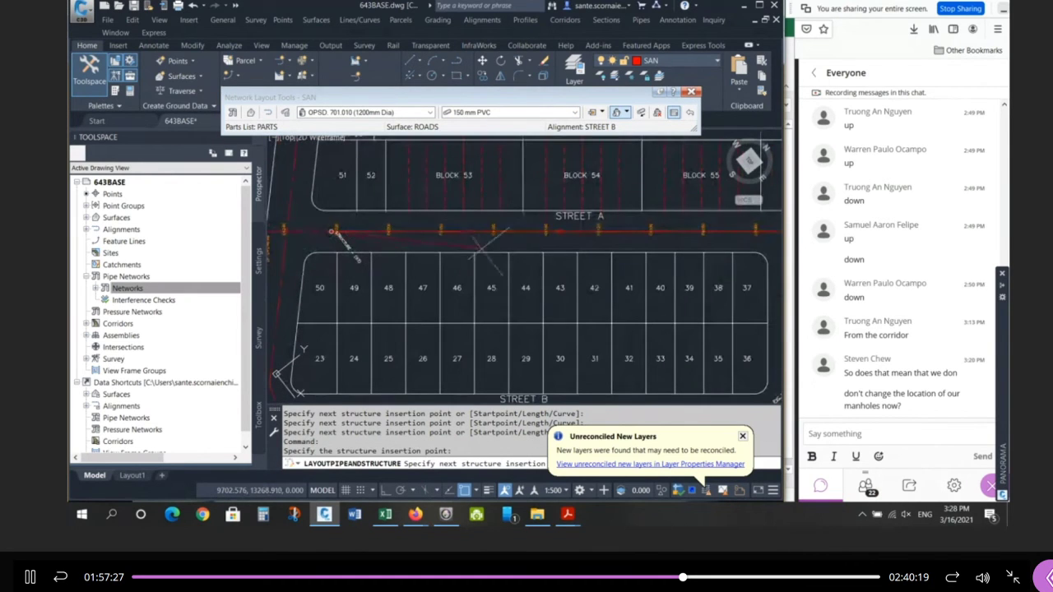
left_click(560, 231)
scroll(442, 236, "up", 4)
scroll(346, 233, "down", 6)
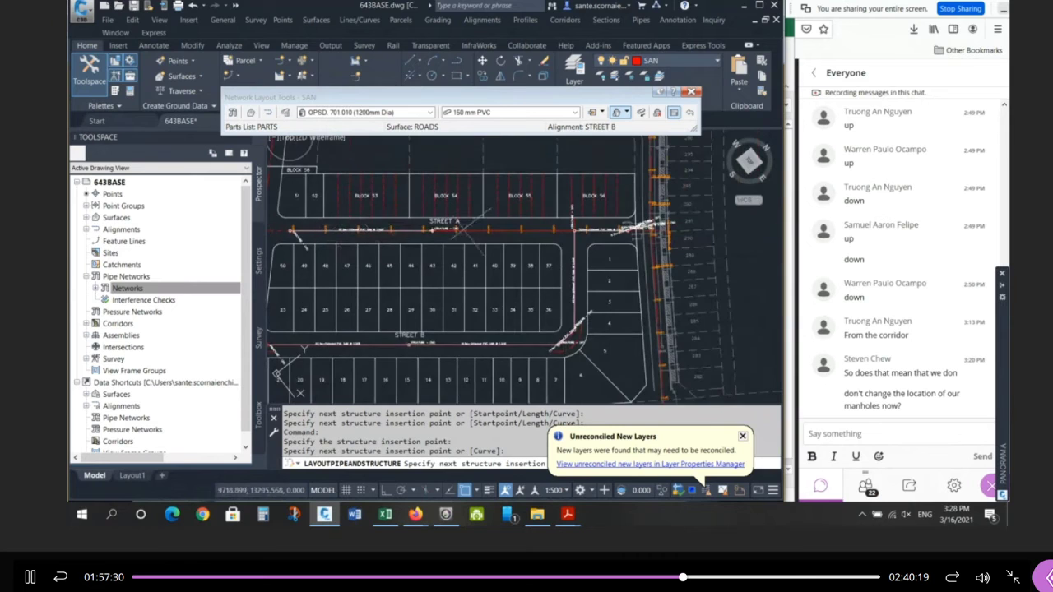
Switch to 200 mm PVC, connect the Street A run to the existing junction manhole with Street B, and end the run.
left_click(511, 114)
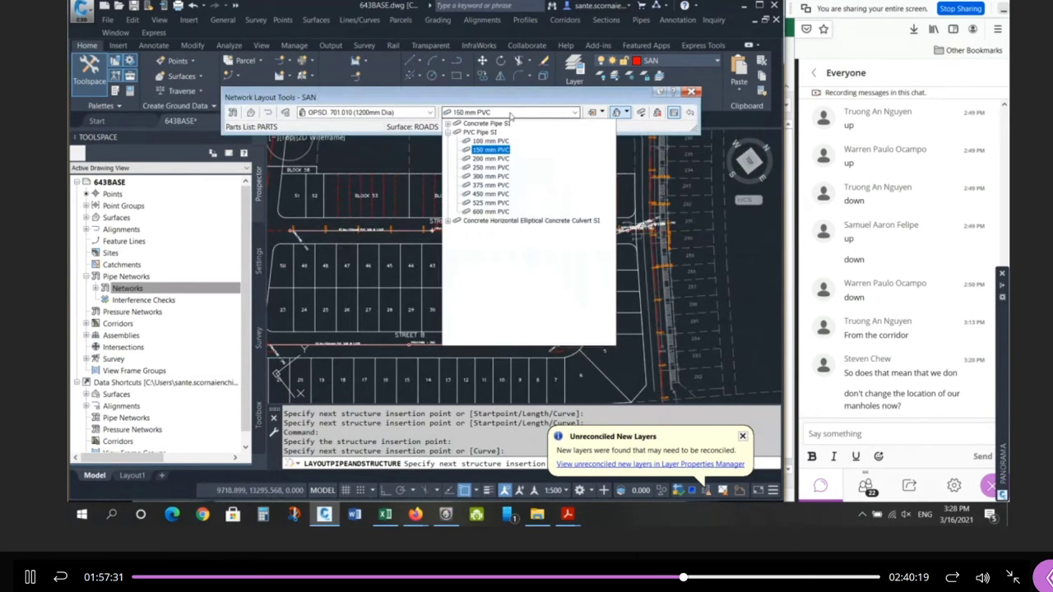
left_click(490, 159)
scroll(510, 214, "up", 3)
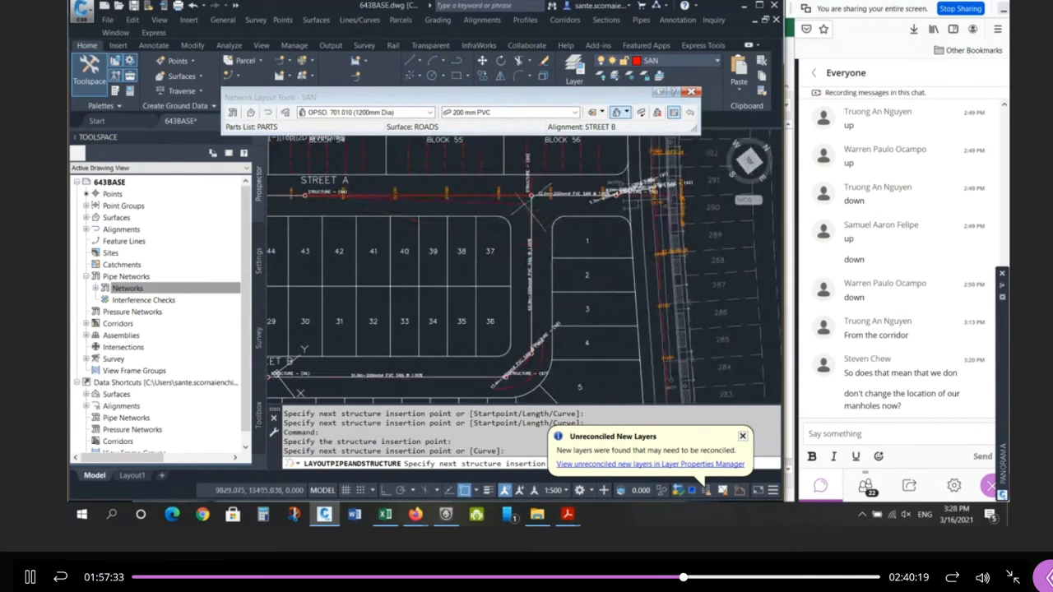
scroll(523, 205, "up", 3)
scroll(512, 252, "down", 3)
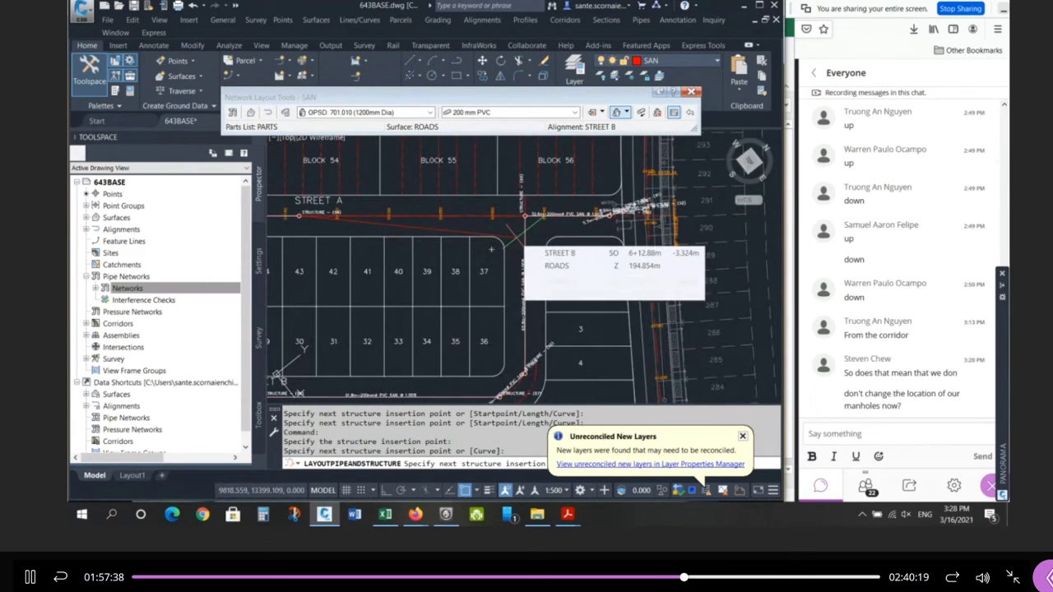
scroll(523, 215, "up", 5)
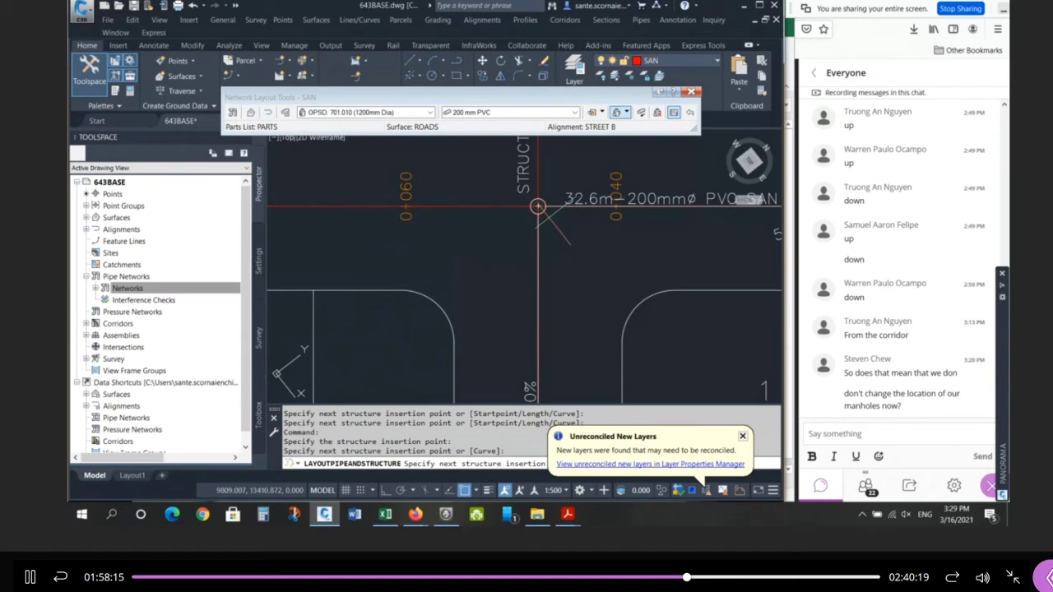
left_click(538, 205)
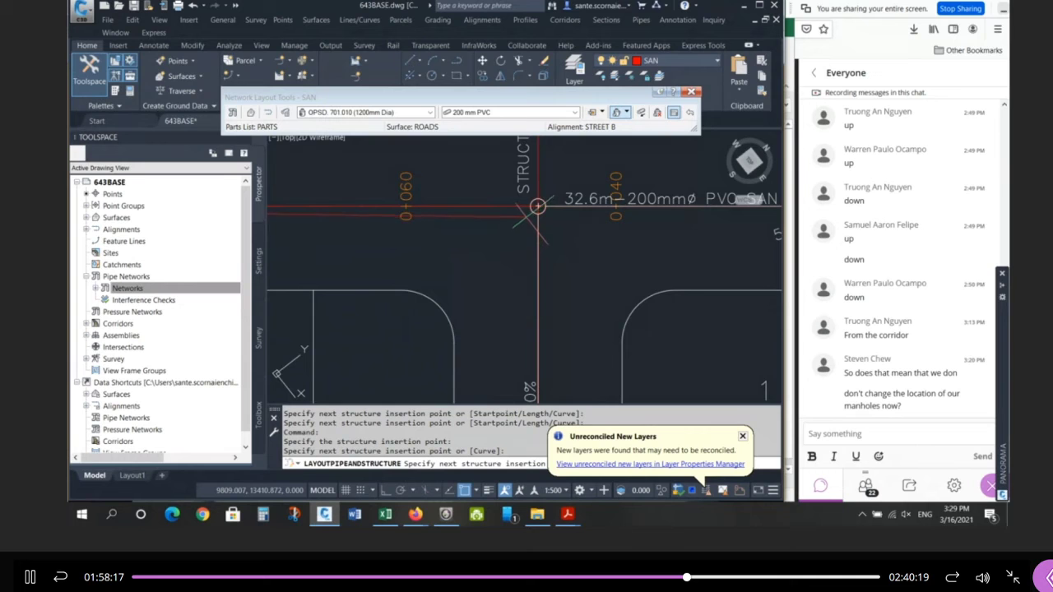
scroll(543, 271, "down", 3)
scroll(539, 185, "up", 4)
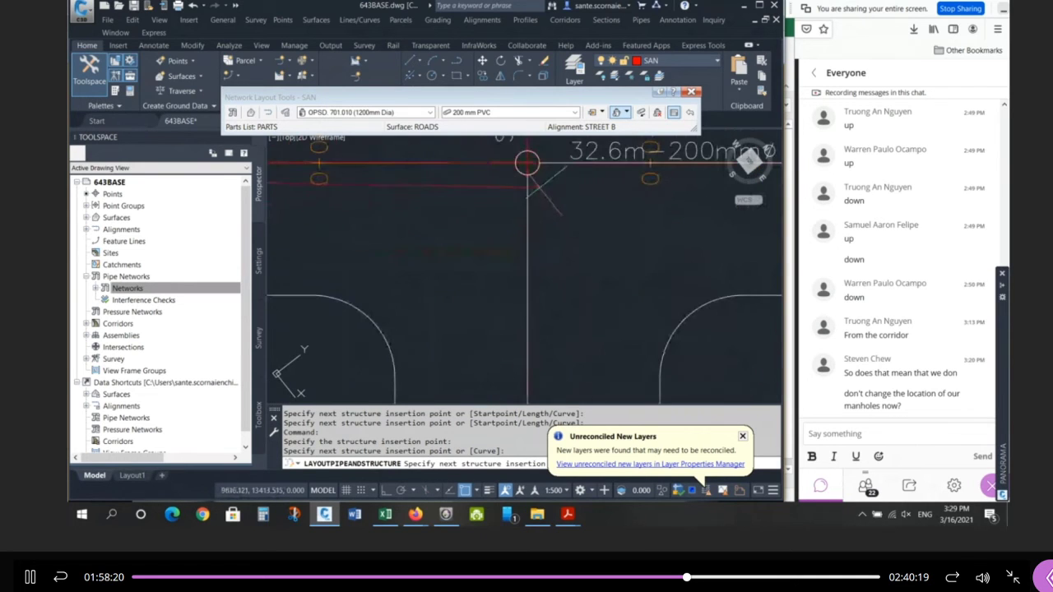
scroll(524, 185, "down", 2)
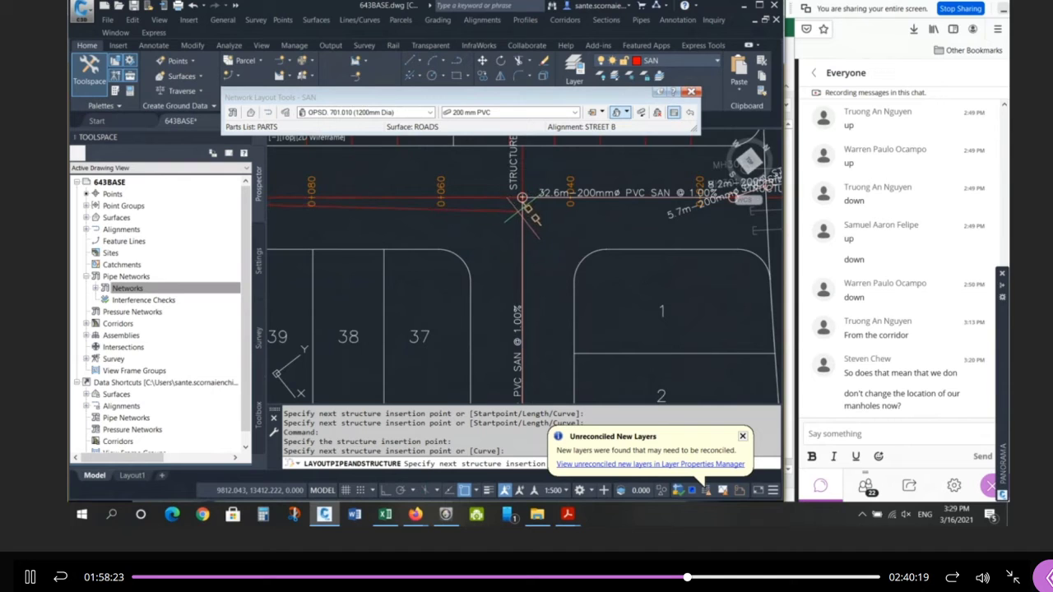
scroll(523, 199, "up", 2)
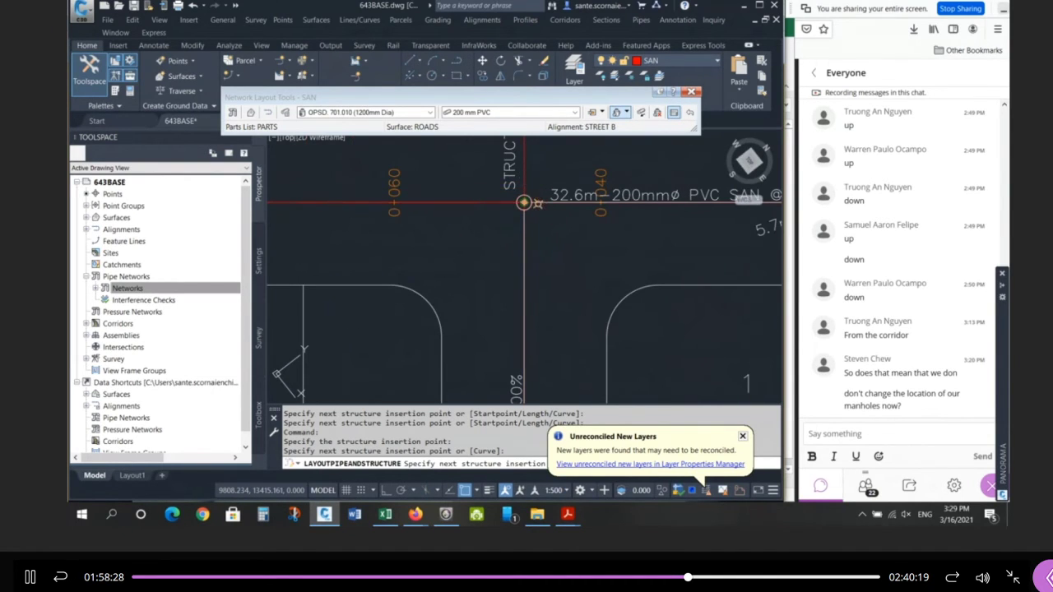
scroll(526, 206, "down", 3)
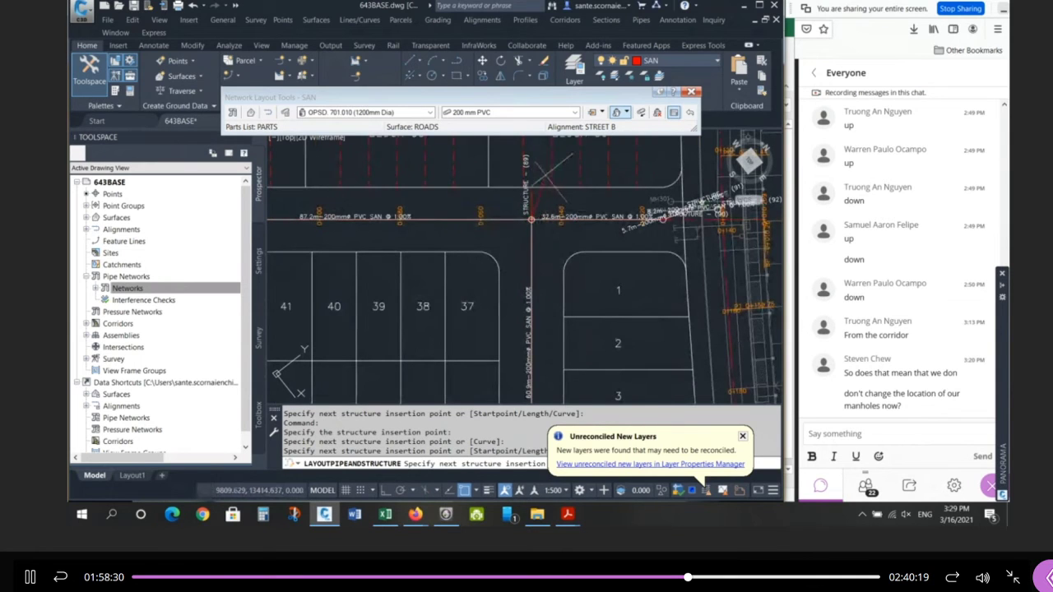
key("Escape")
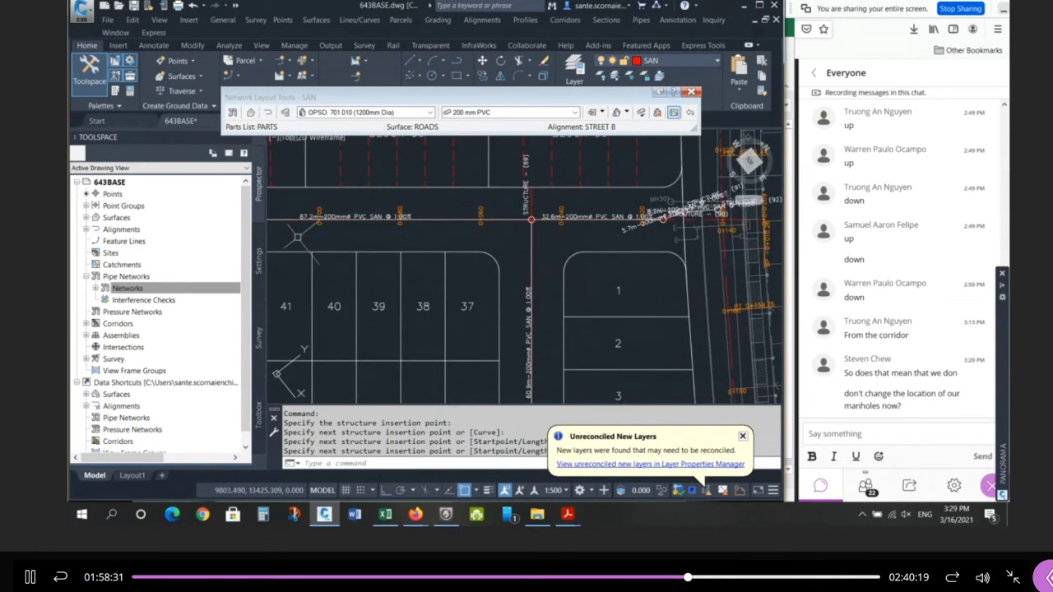
Check the overlapping labels and structure at the east end of the network to identify the existing manhole there.
scroll(608, 204, "down", 2)
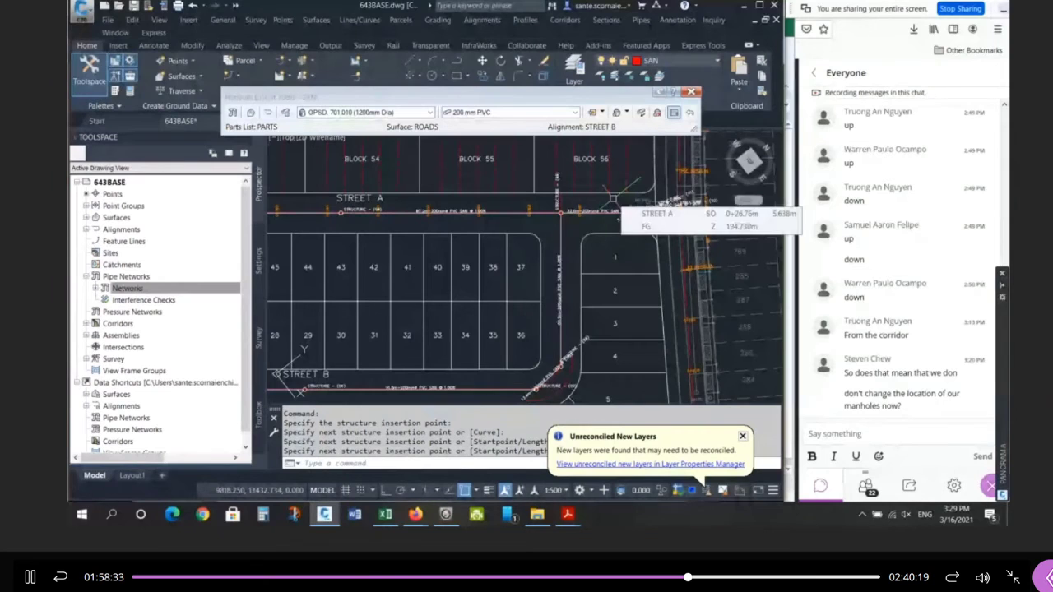
scroll(616, 200, "down", 4)
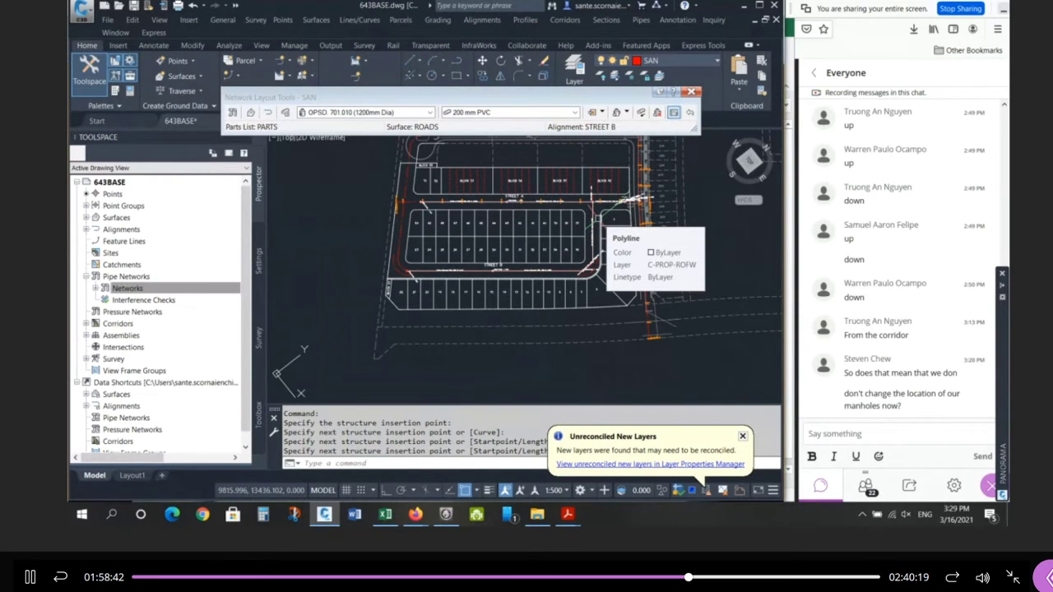
scroll(592, 199, "up", 6)
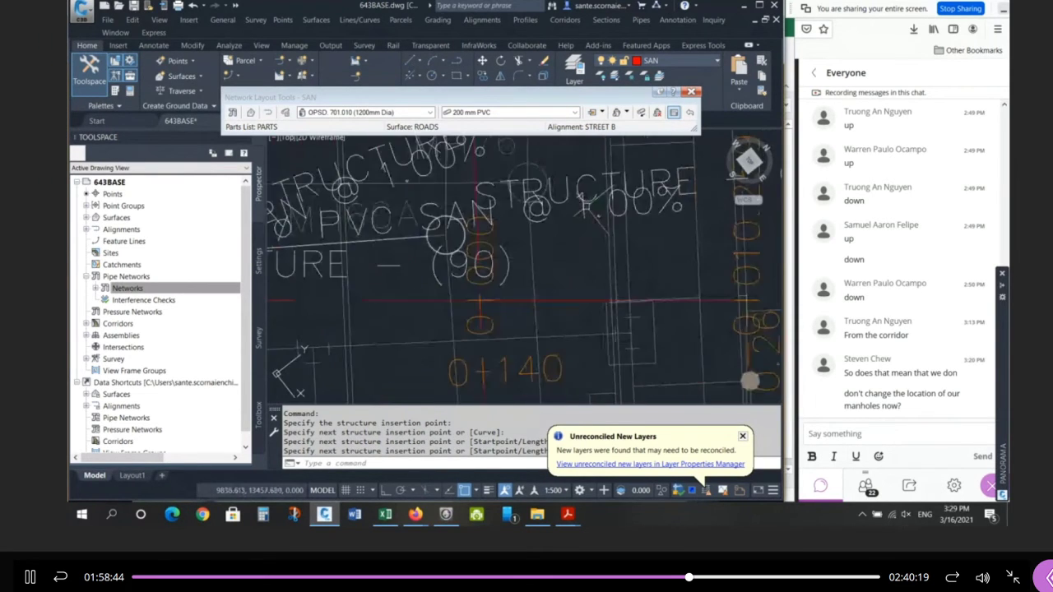
left_click(411, 223)
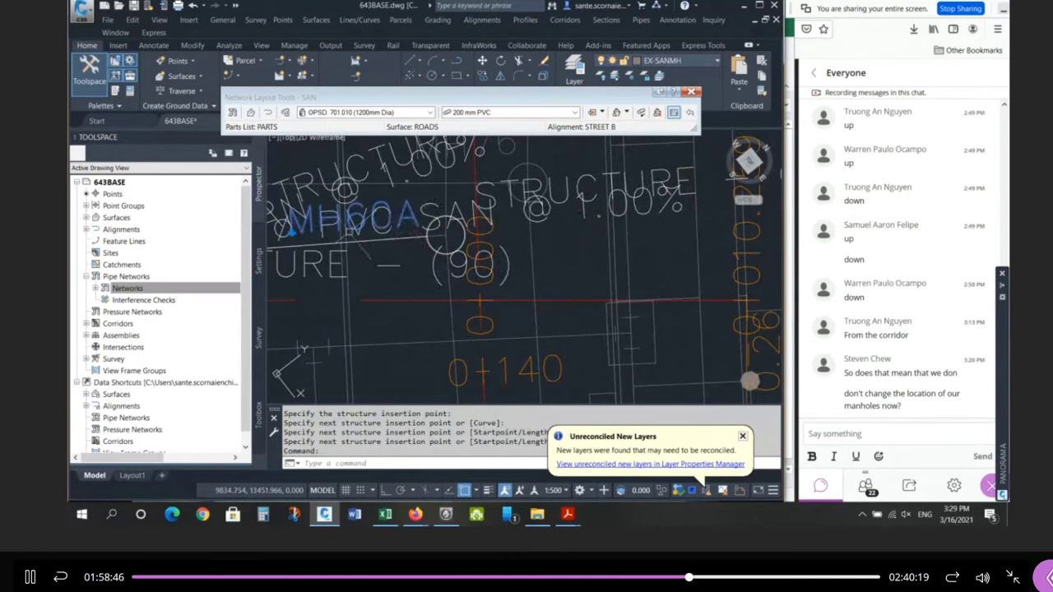
key("Escape")
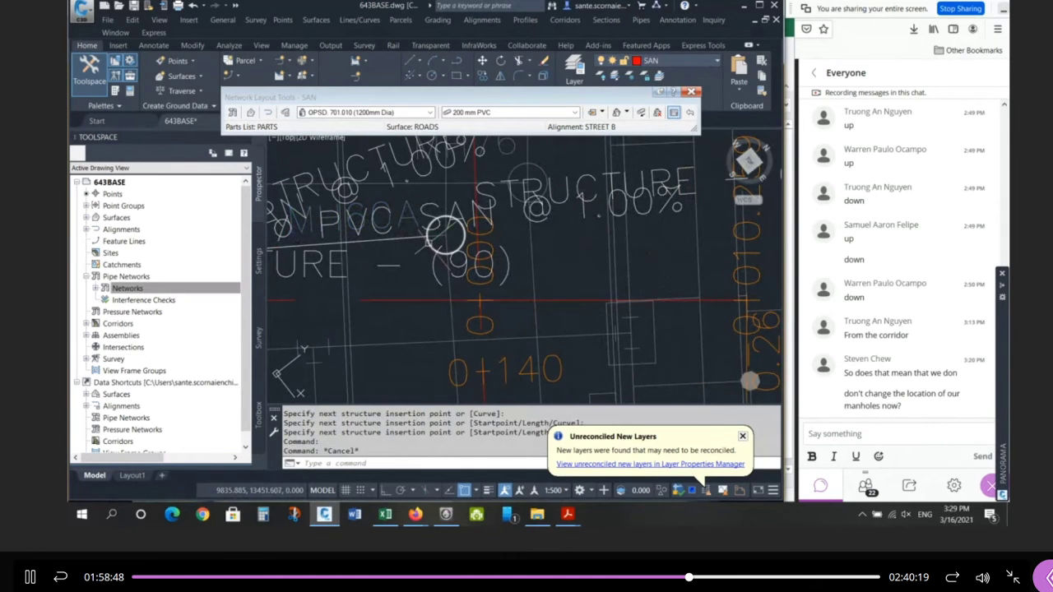
left_click(445, 236)
key("Escape")
key("Escape")
key("Escape")
scroll(527, 237, "down", 2)
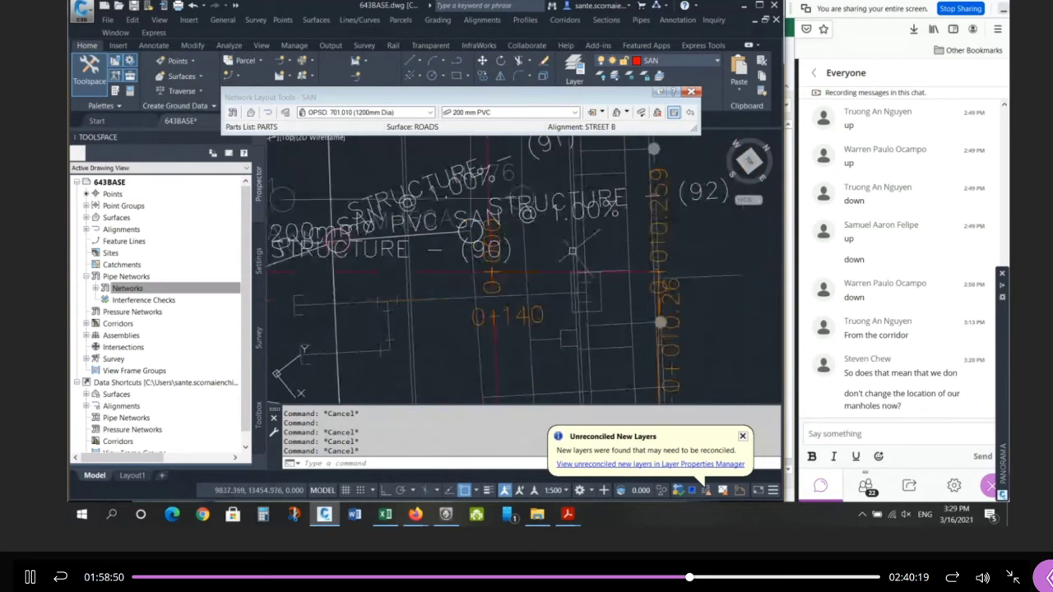
left_click(559, 201)
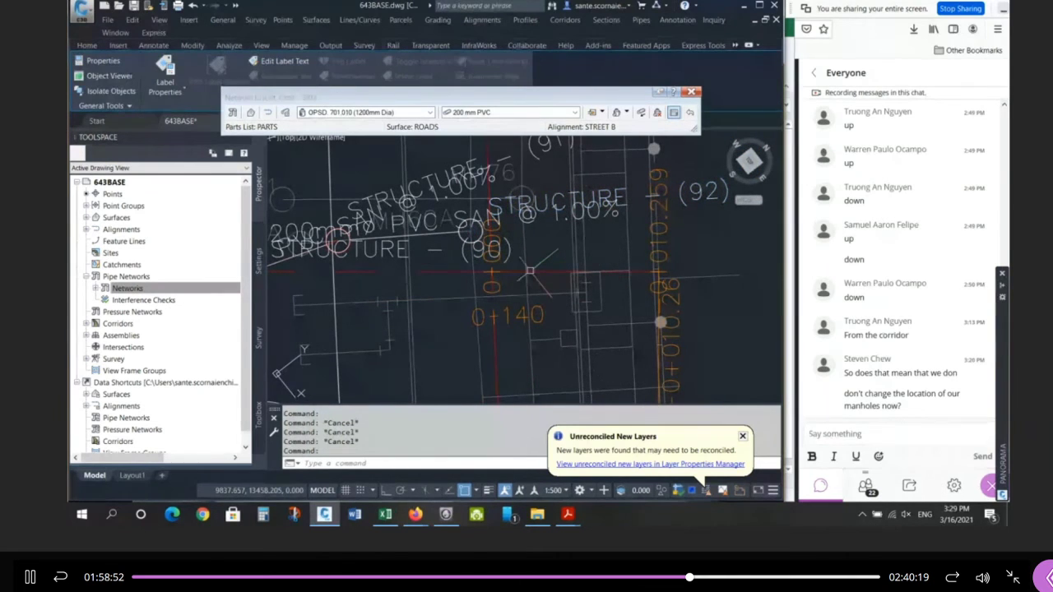
key("Escape")
Rename the easternmost manhole structure as MH60A in its structure properties and check its label.
left_click(463, 243)
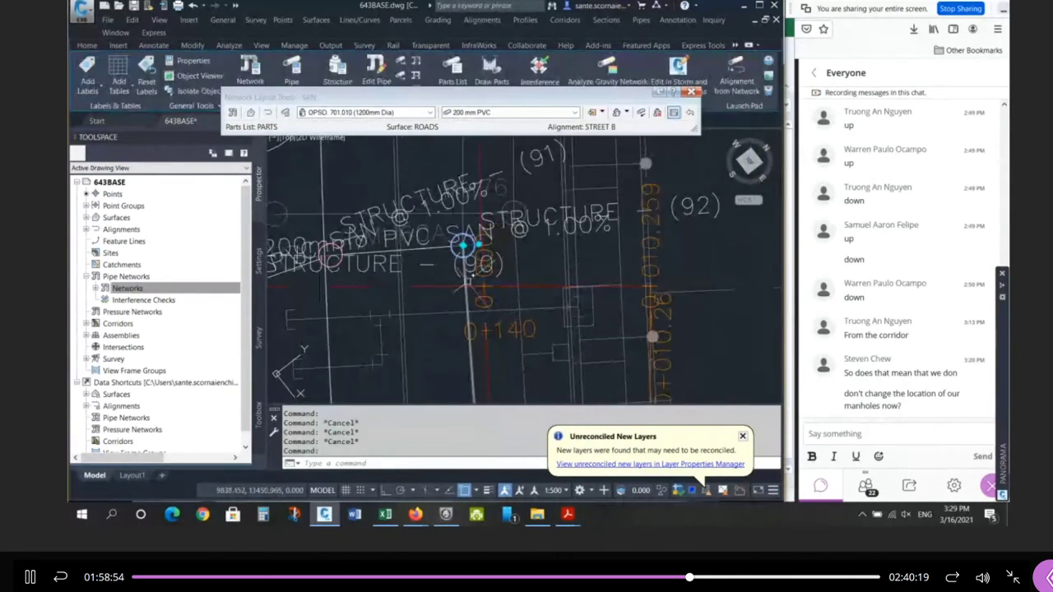
right_click(534, 260)
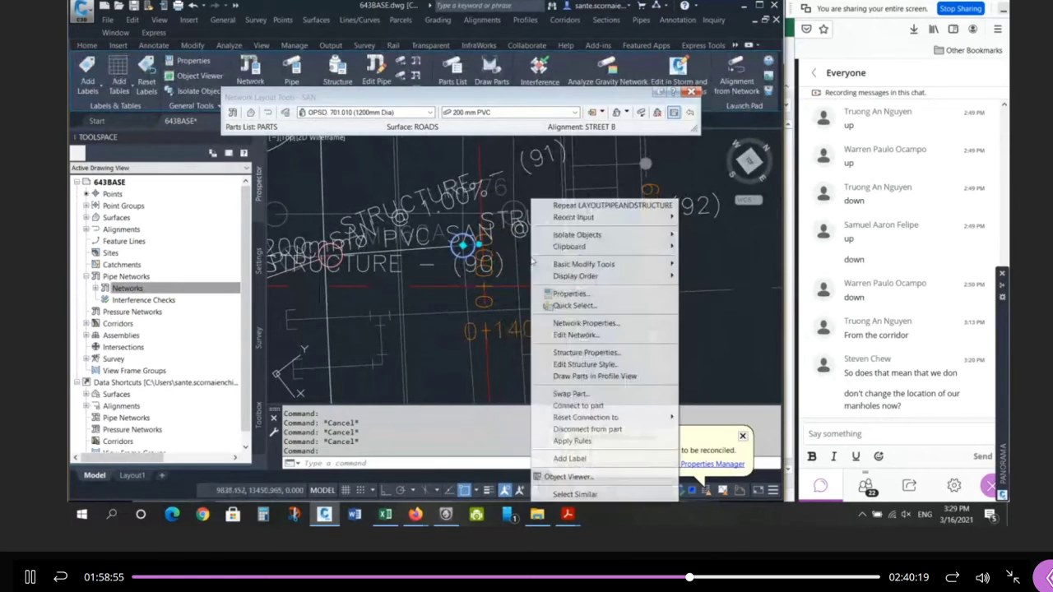
left_click(605, 353)
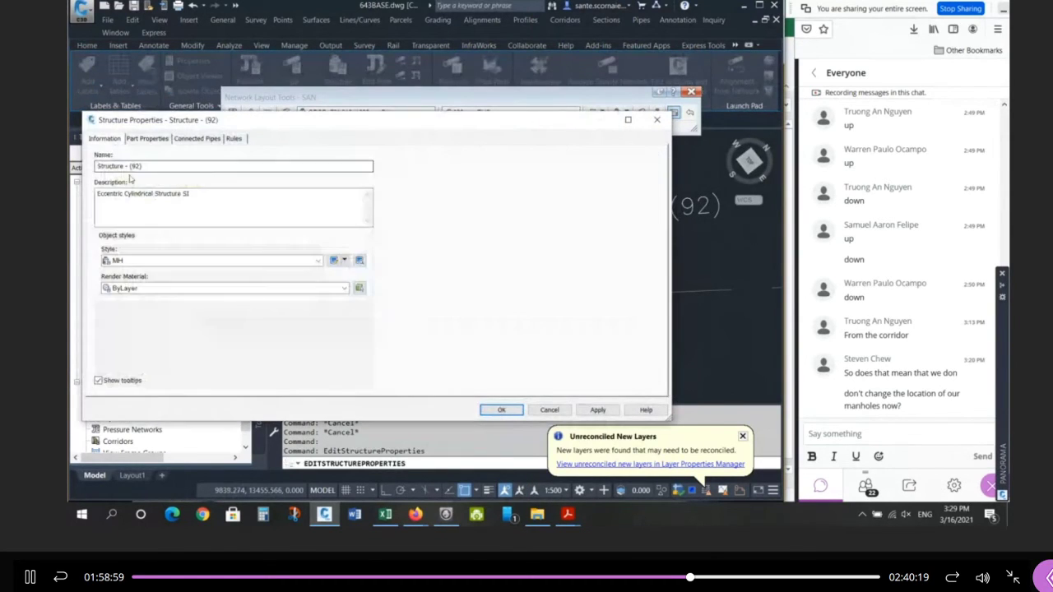
type("mh")
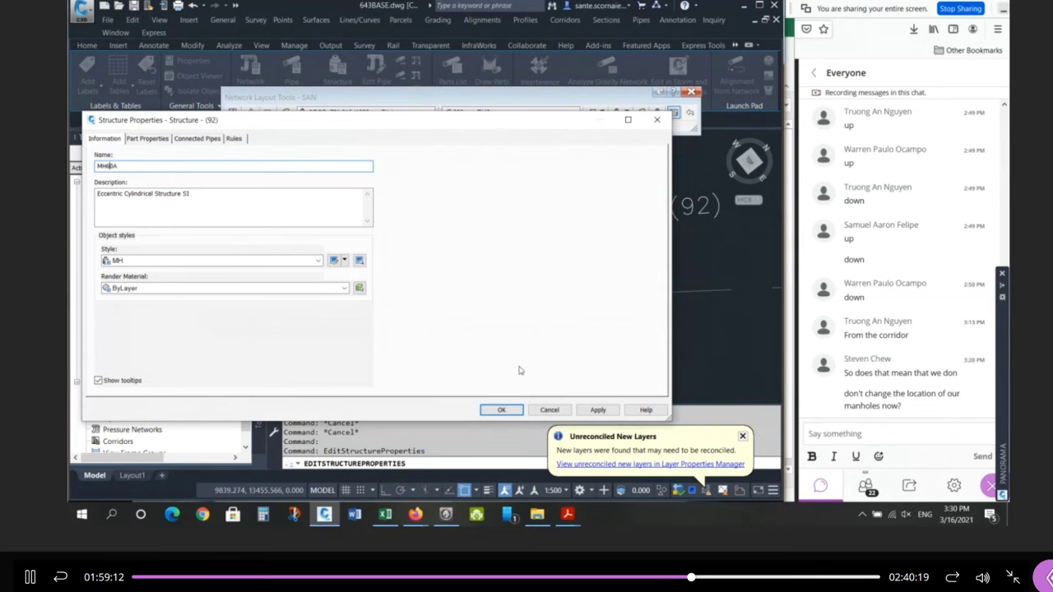
left_click_drag(494, 123, 237, 173)
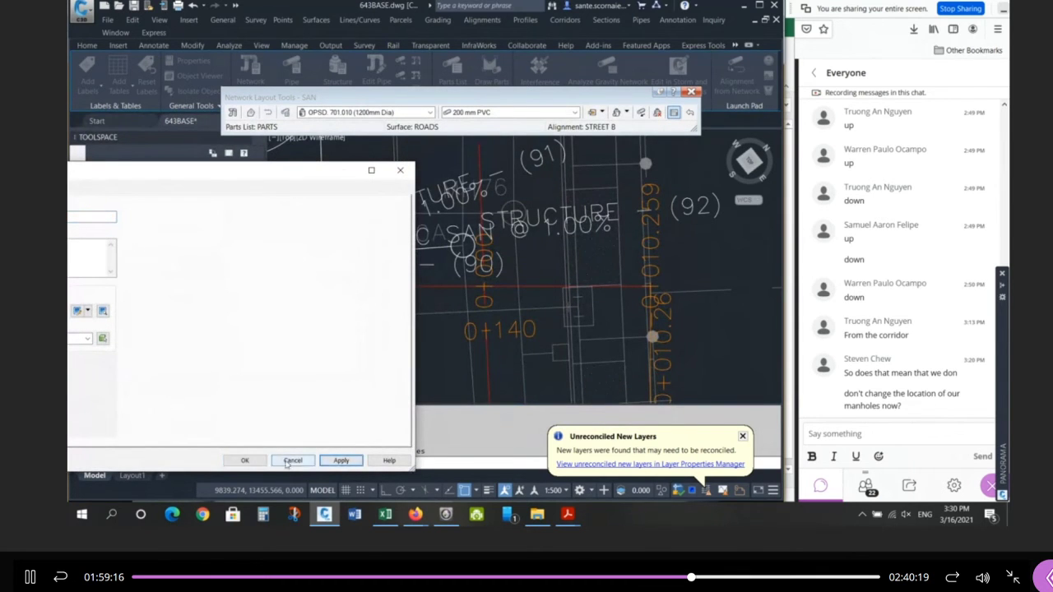
left_click(244, 461)
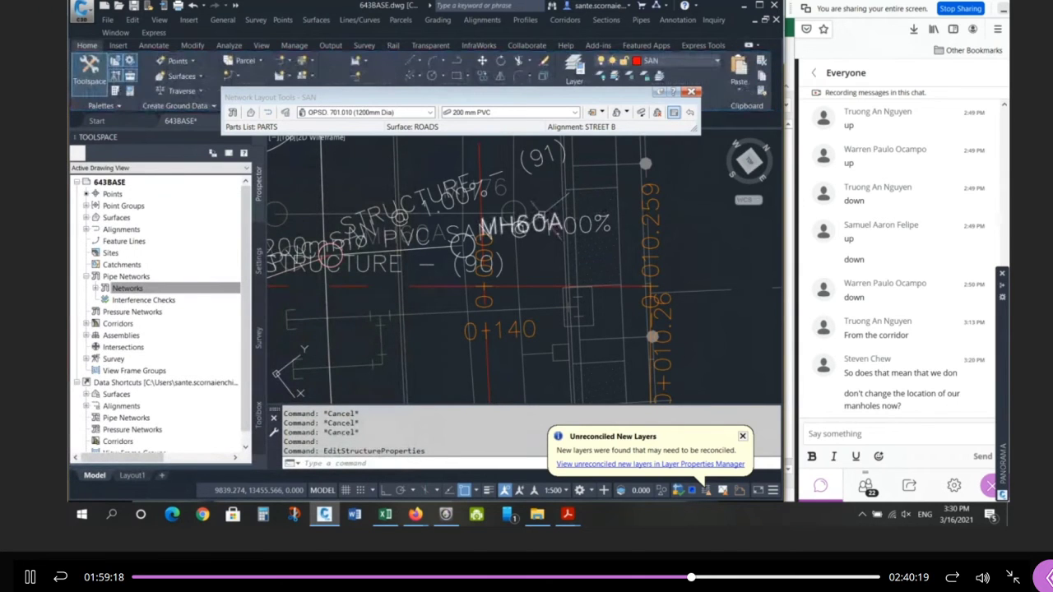
left_click(539, 223)
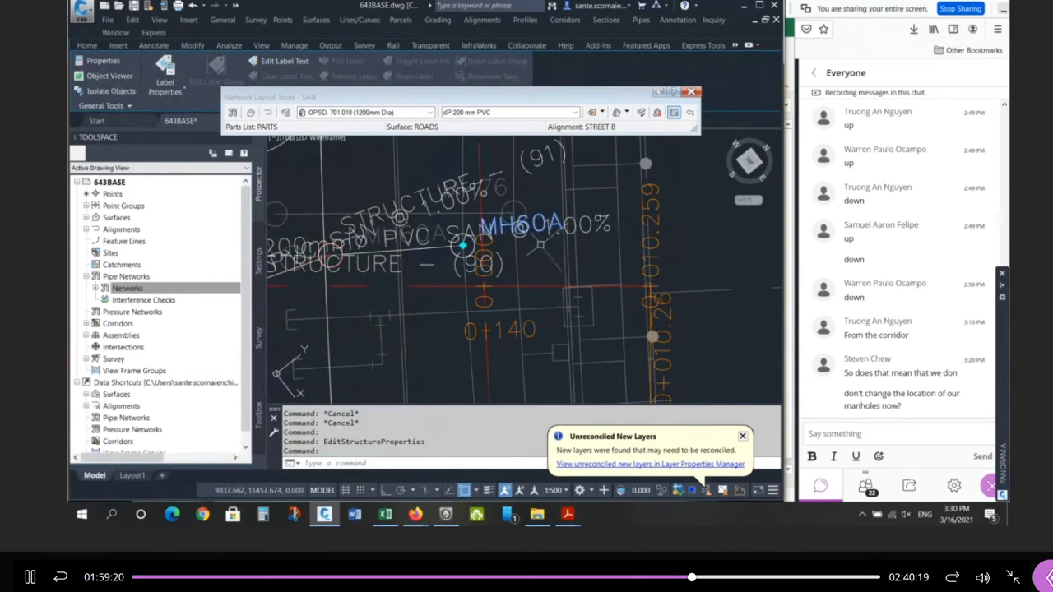
scroll(525, 250, "up", 5)
key("Escape")
key("Escape")
Rename the manhole just west of MH60A as MH in its structure properties.
middle_click_drag(485, 247, 590, 267)
key("Escape")
key("Escape")
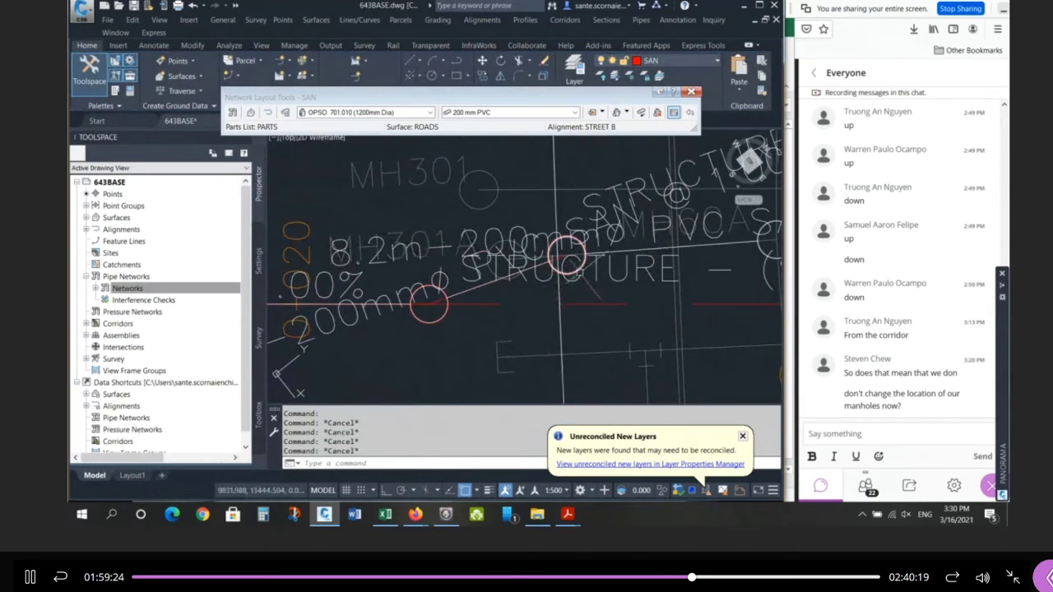
left_click(568, 255)
right_click(597, 200)
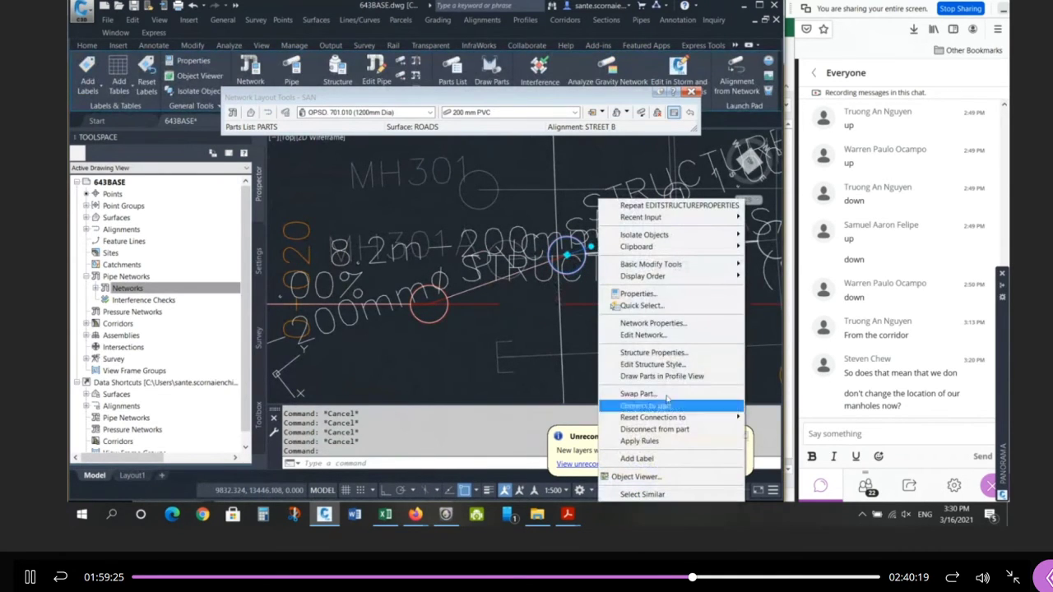
left_click(677, 353)
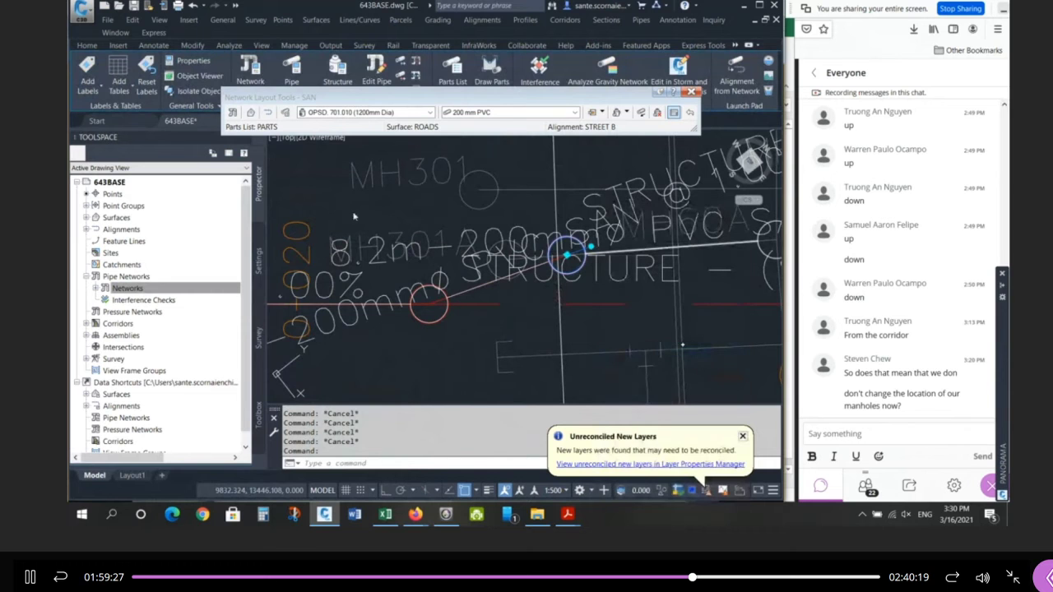
left_click_drag(195, 180, 536, 151)
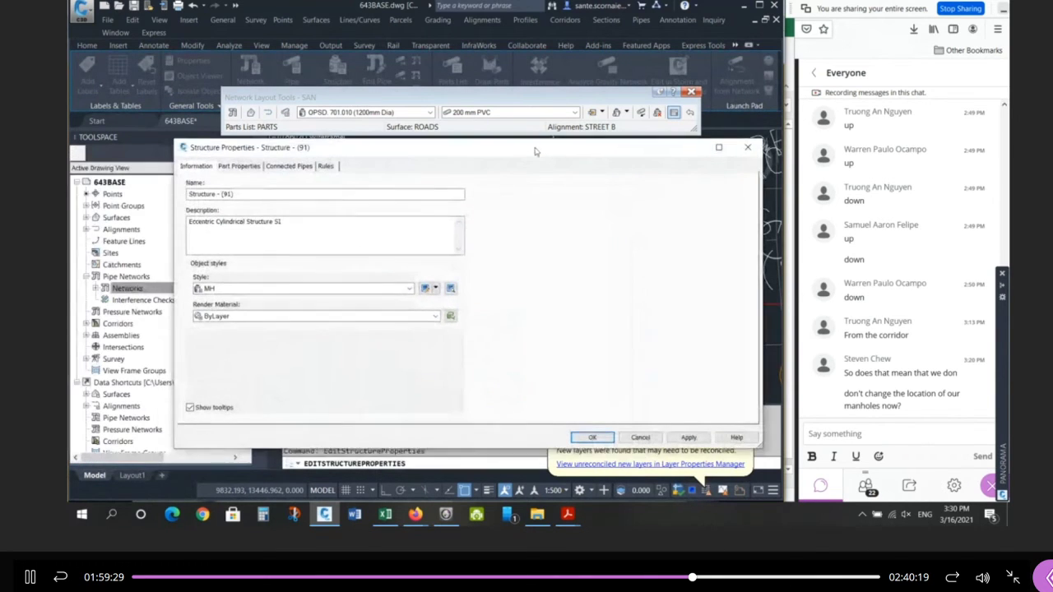
left_click_drag(762, 448, 549, 423)
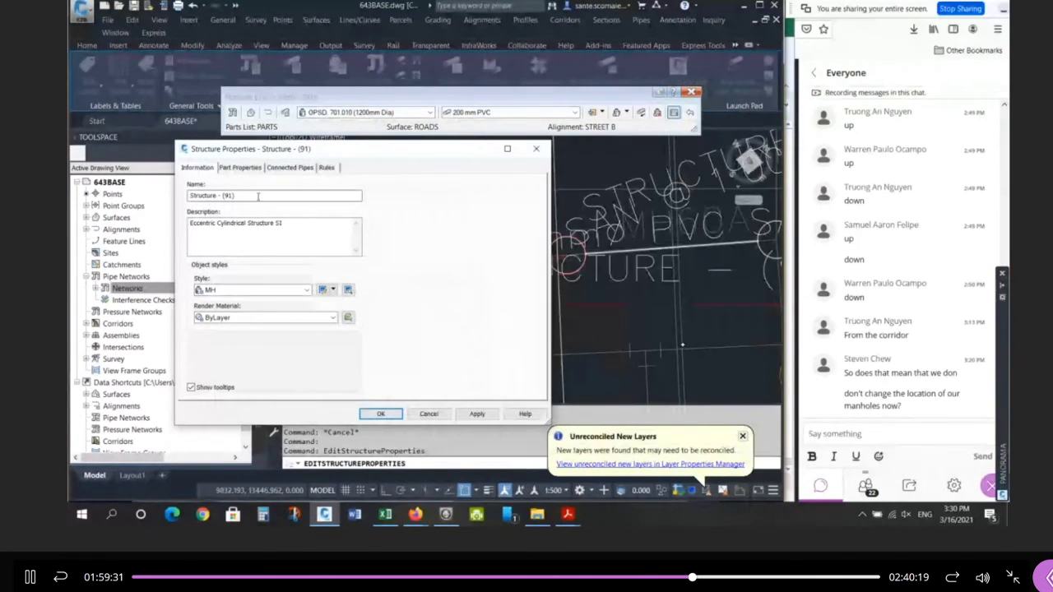
left_click_drag(258, 197, 98, 175)
type("MH")
key("Escape")
key("Escape")
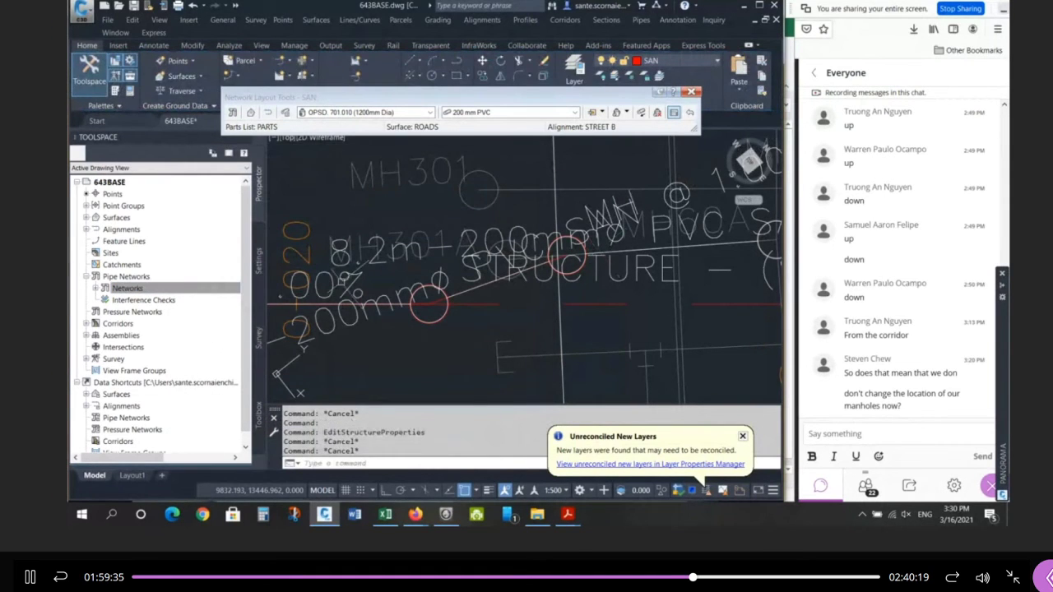
Set the name of the manhole just west of MH60A to MH301A in its structure properties and check its label.
key("Escape")
key("Escape")
key("Escape")
left_click(586, 256)
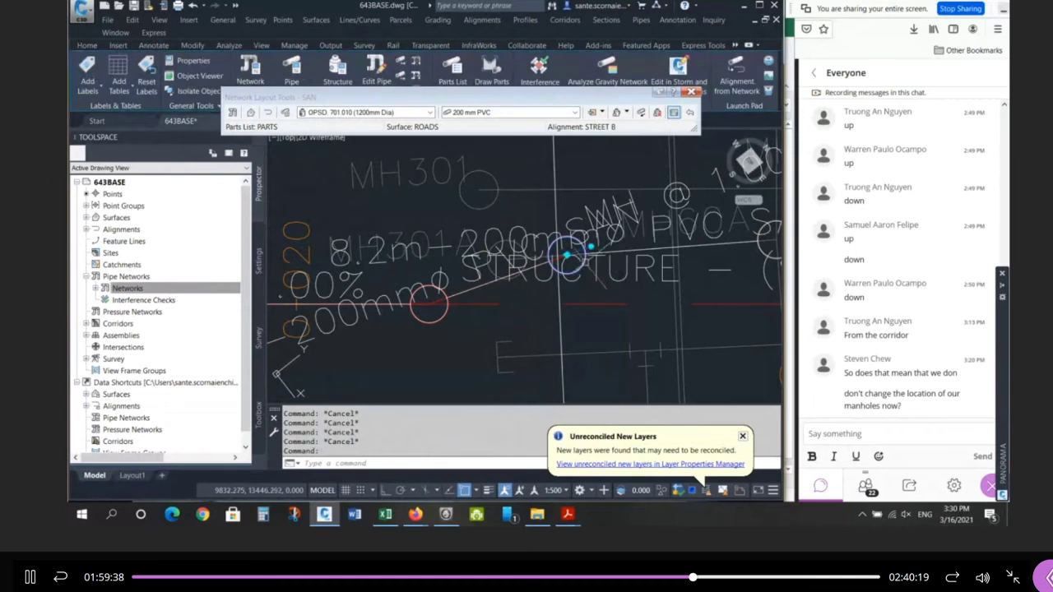
right_click(586, 255)
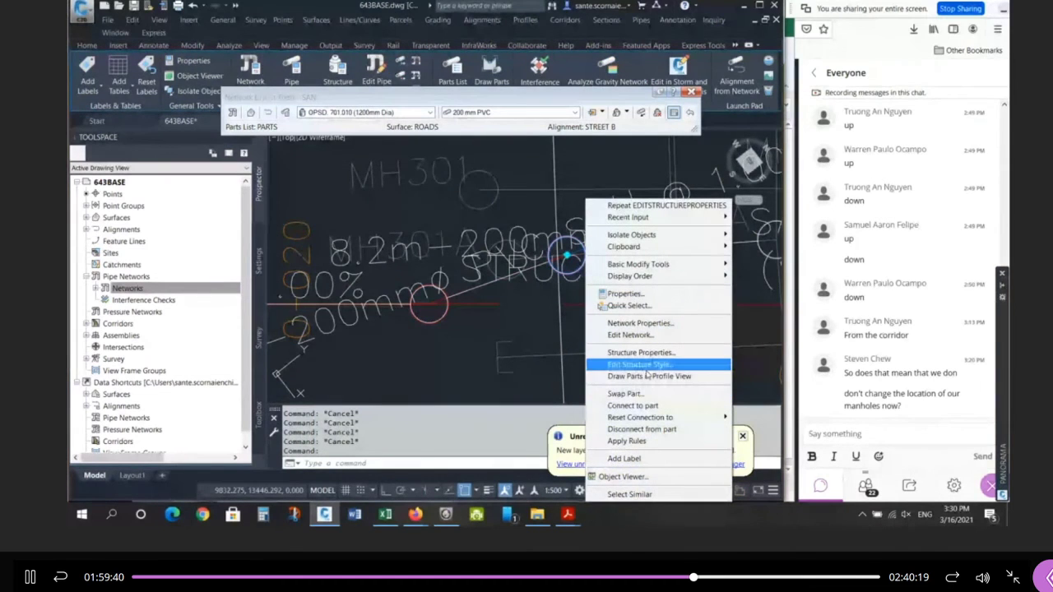
left_click(640, 352)
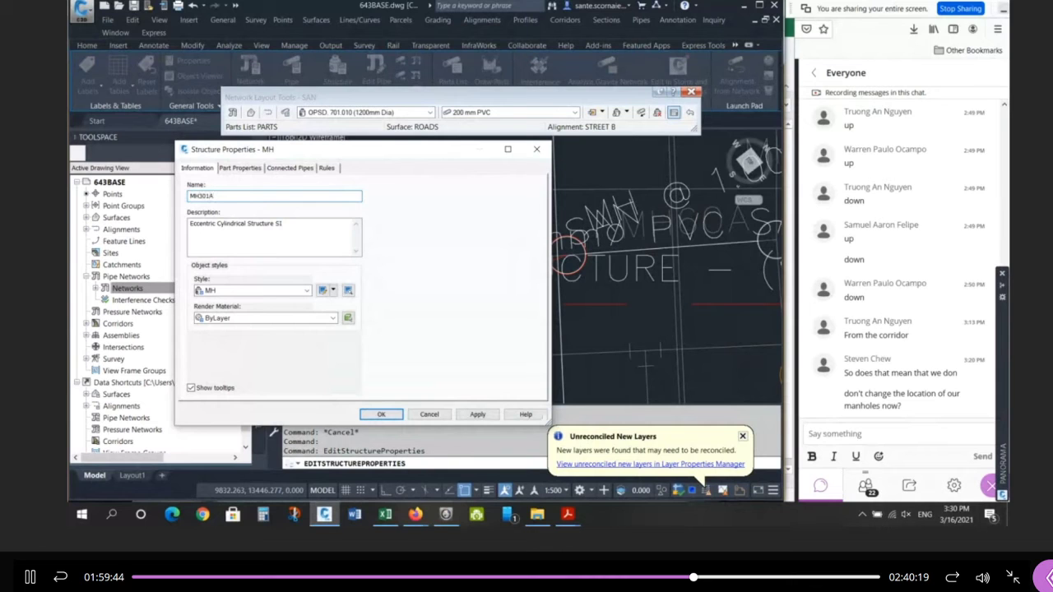
left_click(381, 414)
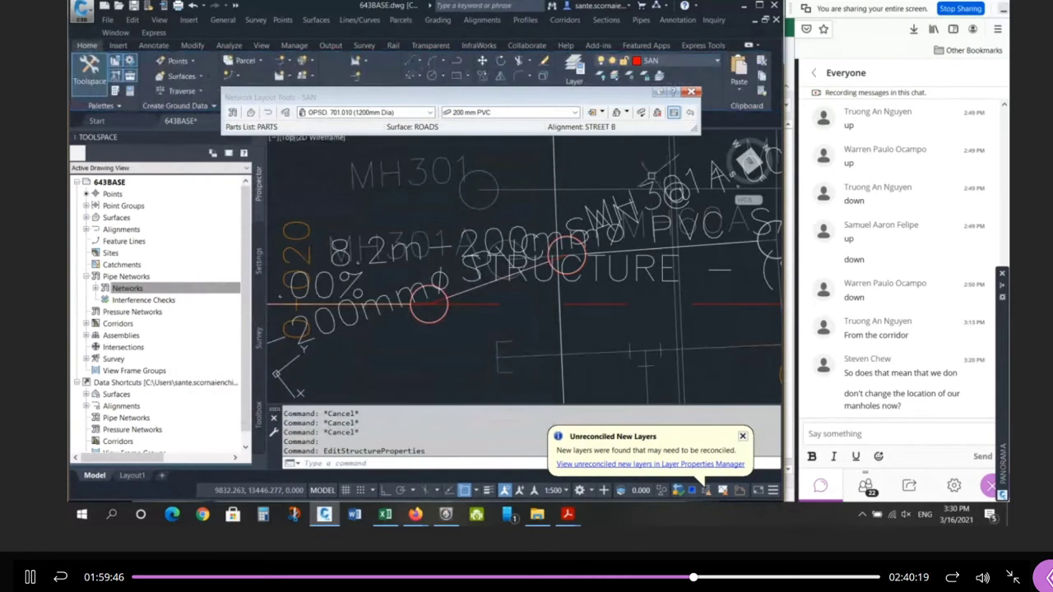
left_click(626, 196)
key("Escape")
left_click(624, 195)
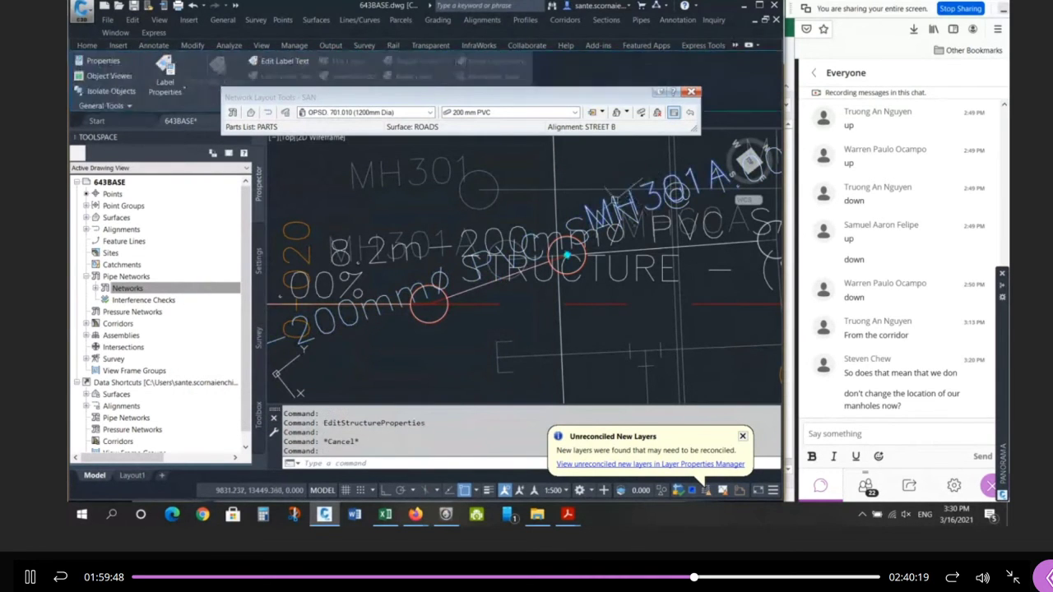
scroll(420, 214, "down", 2)
key("Escape")
key("Escape")
Rename the next manhole west of MH301A, on the Street A centreline, as MH1A in its structure properties.
scroll(510, 280, "up", 3)
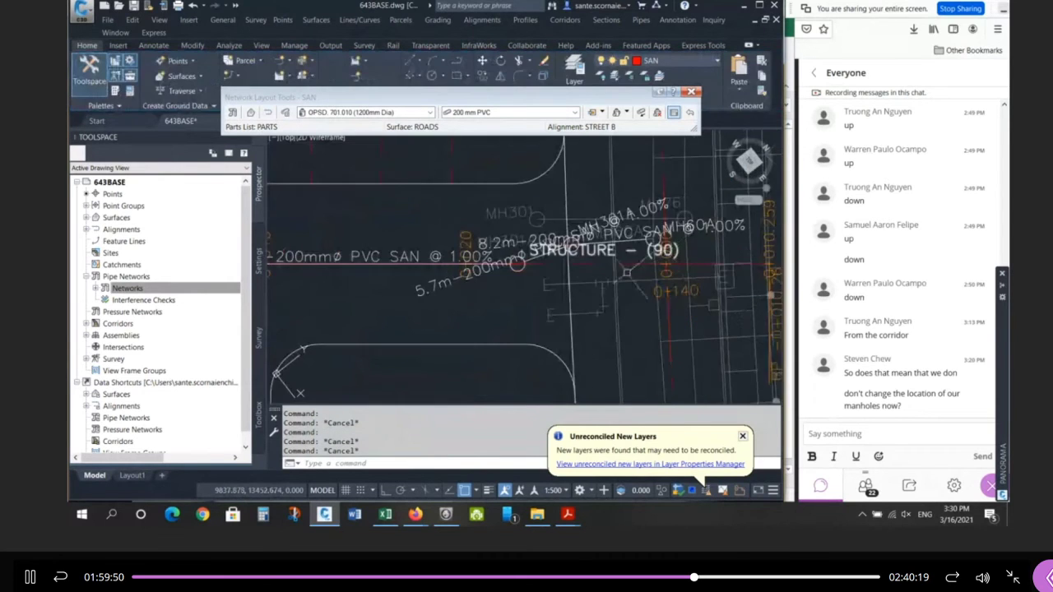
left_click(510, 231)
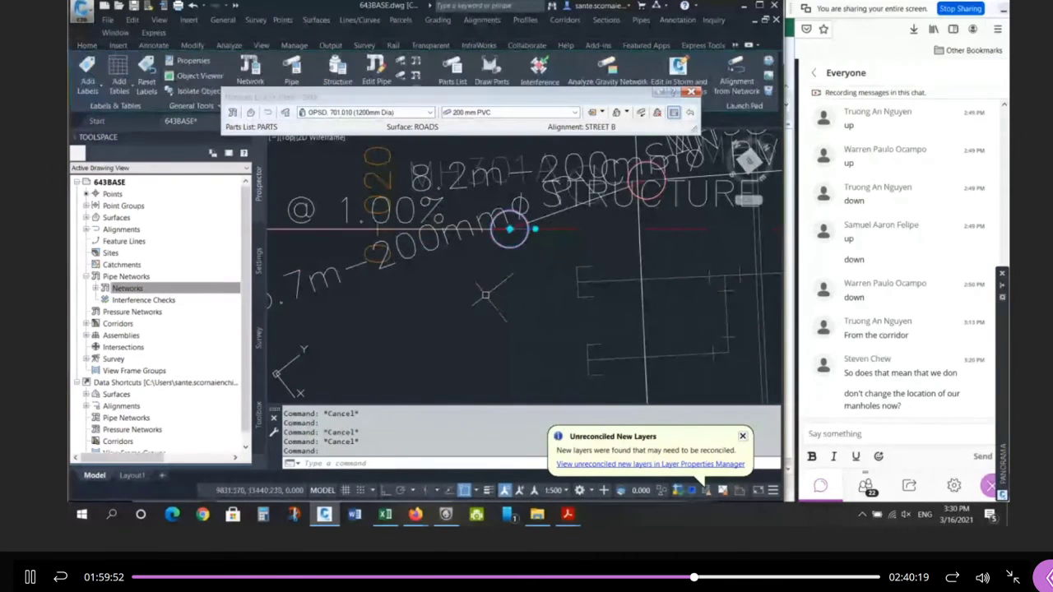
scroll(483, 290, "down", 1)
right_click(494, 251)
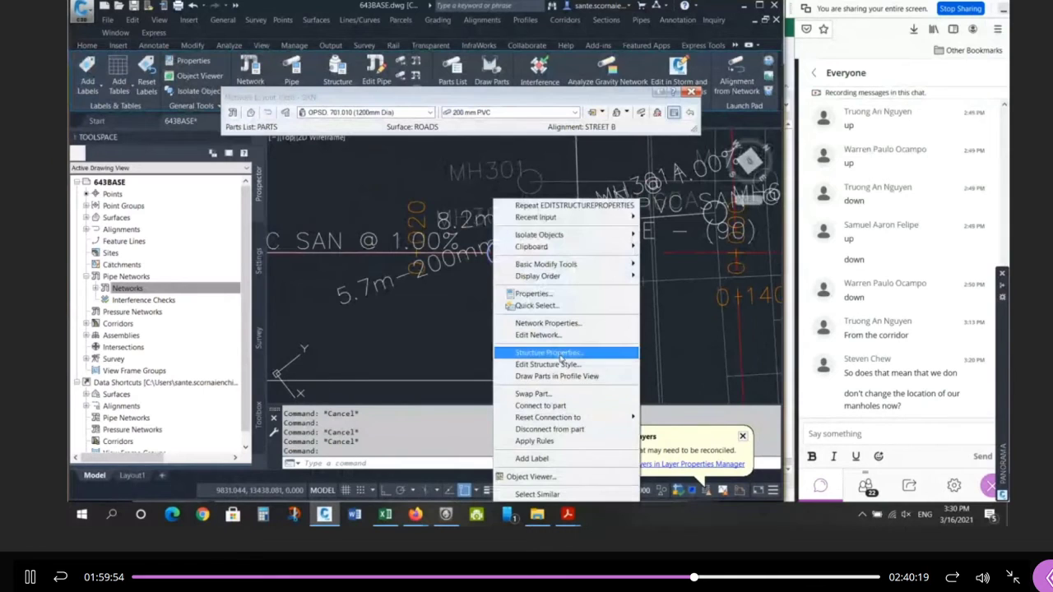
left_click(561, 356)
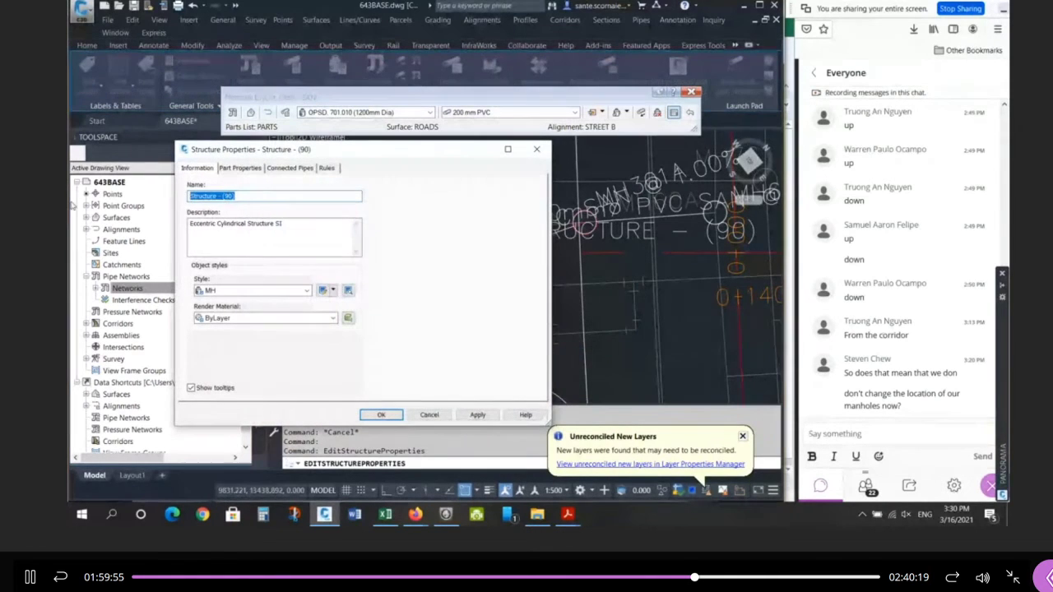
type("MH")
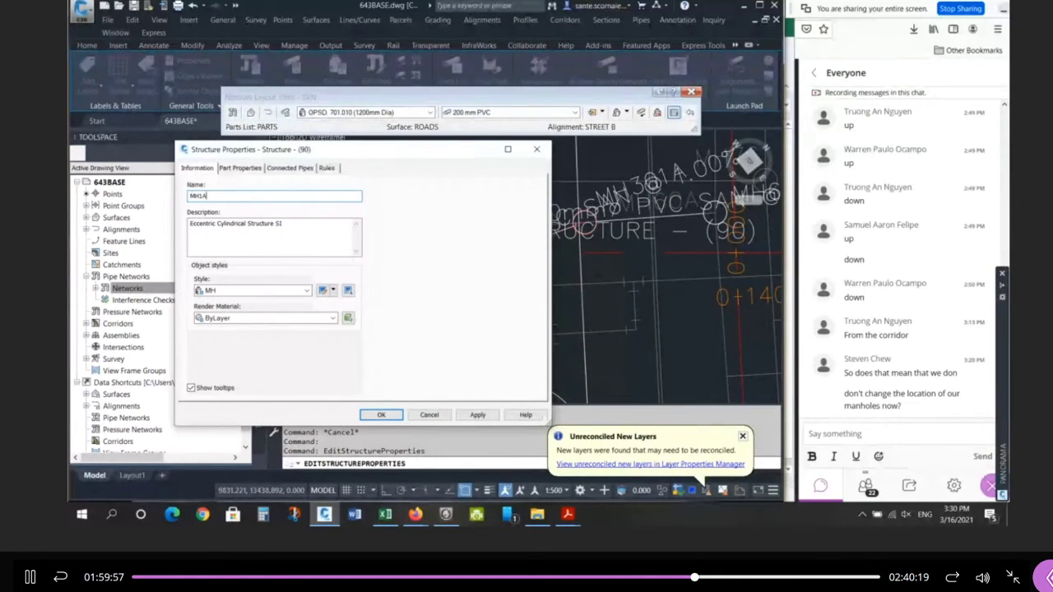
type("1A")
left_click(381, 415)
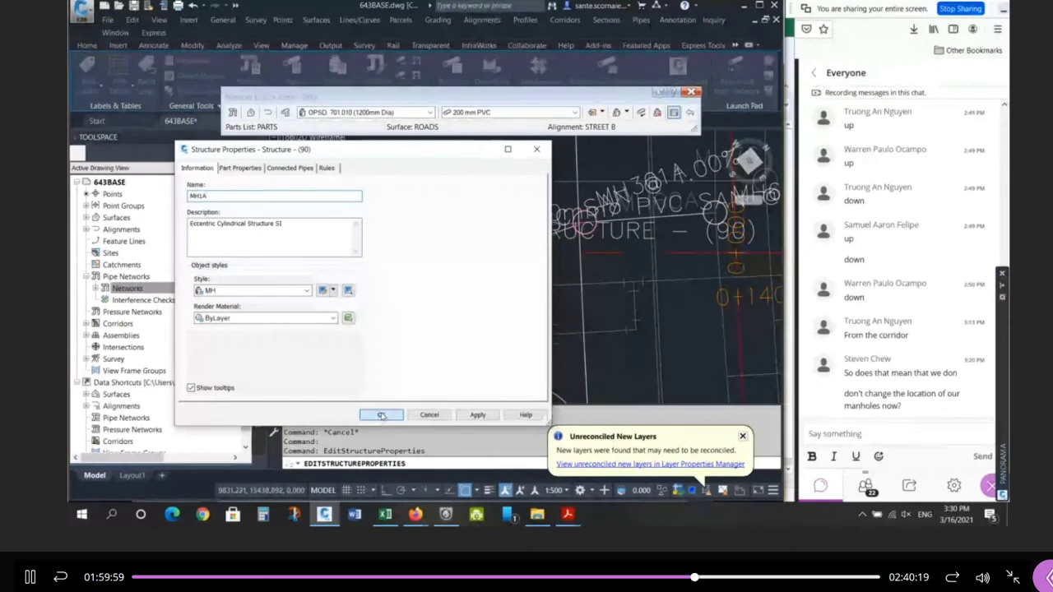
key("Escape")
Rename the manhole at the junction of Streets A and B as MH2A in its structure properties.
scroll(581, 250, "down", 5)
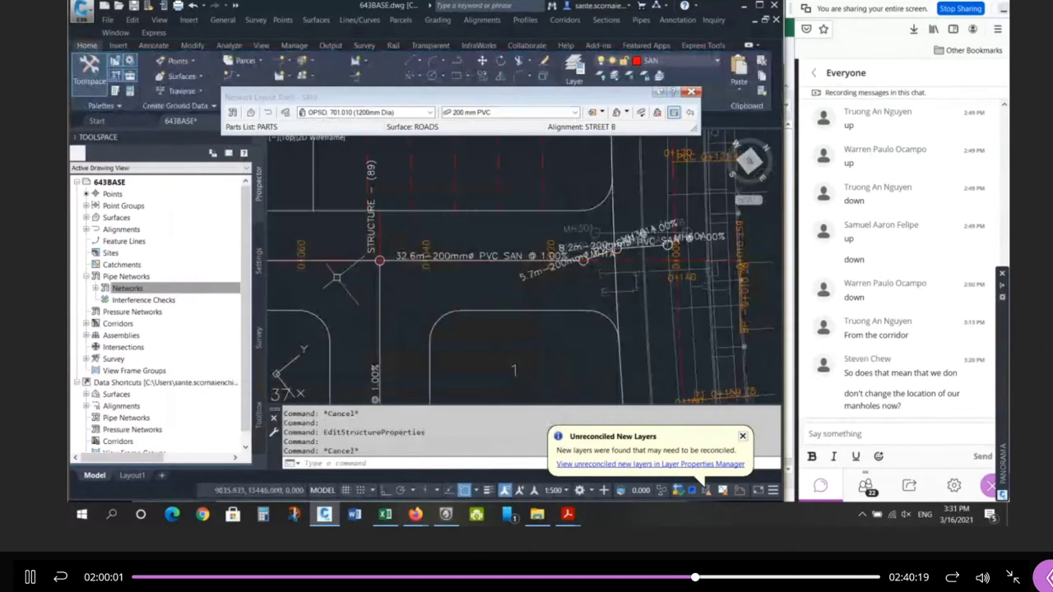
scroll(344, 280, "up", 3)
left_click(405, 247)
key("Escape")
key("Escape")
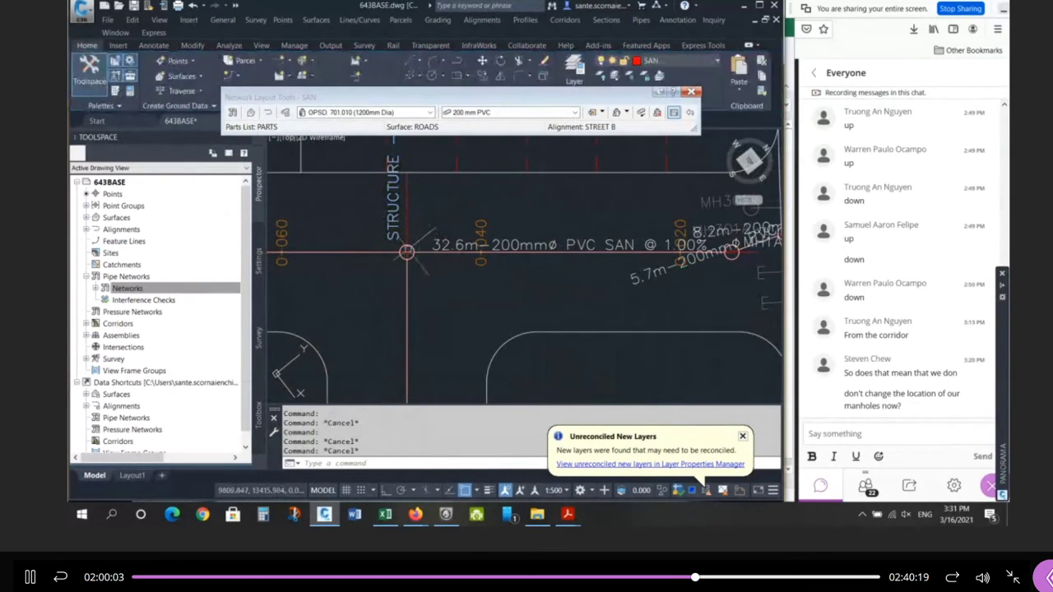
key("Escape")
key("Escape")
scroll(365, 257, "up", 2)
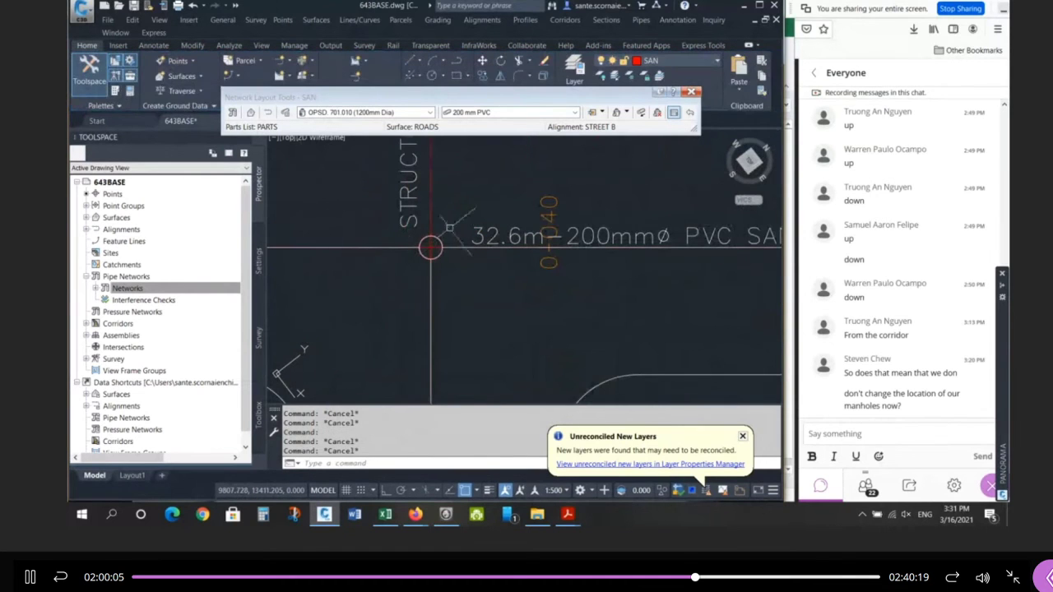
left_click(441, 242)
right_click(452, 201)
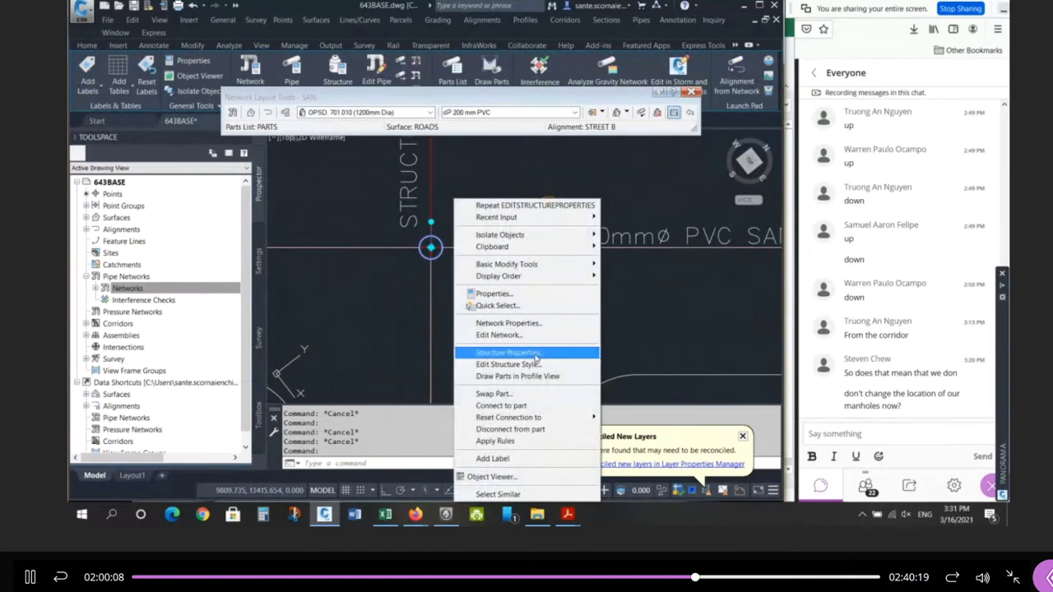
left_click(511, 354)
double_click(275, 194)
type("MH2A")
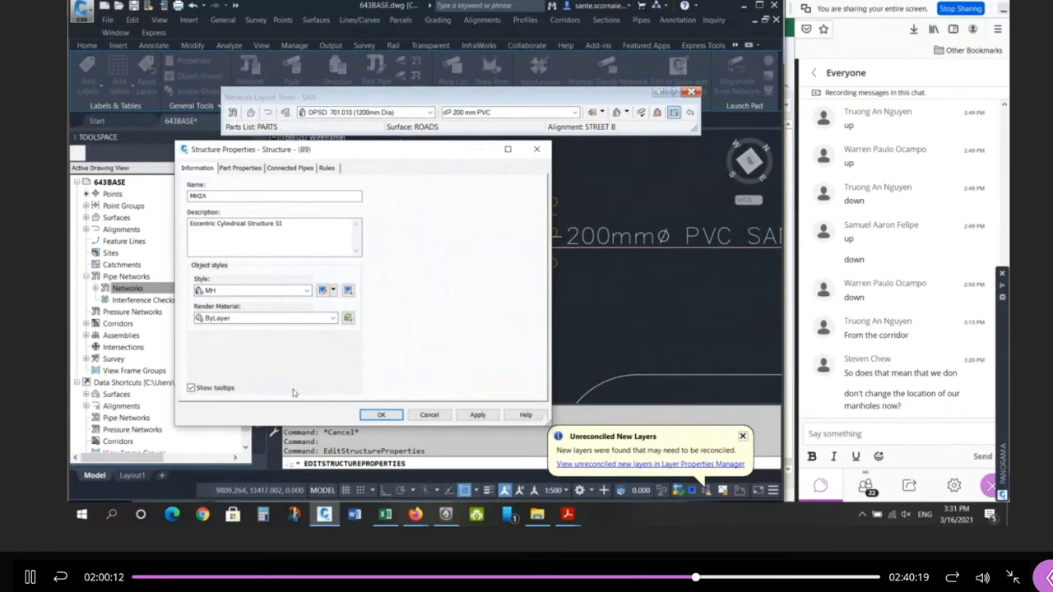
left_click(370, 416)
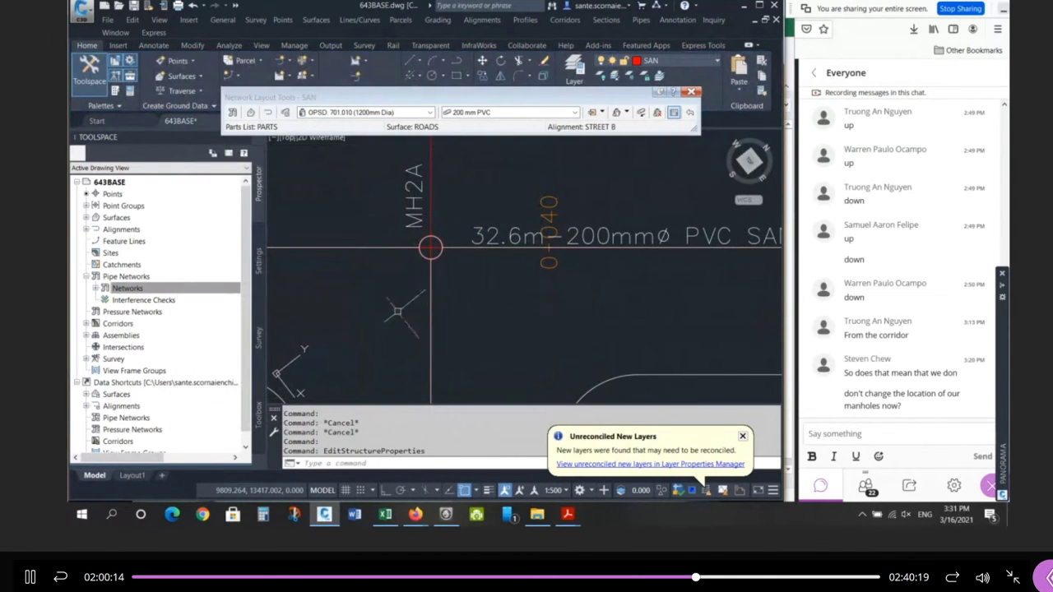
Rename the mid-block Street A manhole above lot 43 as MH3A in its structure properties.
scroll(489, 181, "down", 3)
scroll(490, 181, "down", 5)
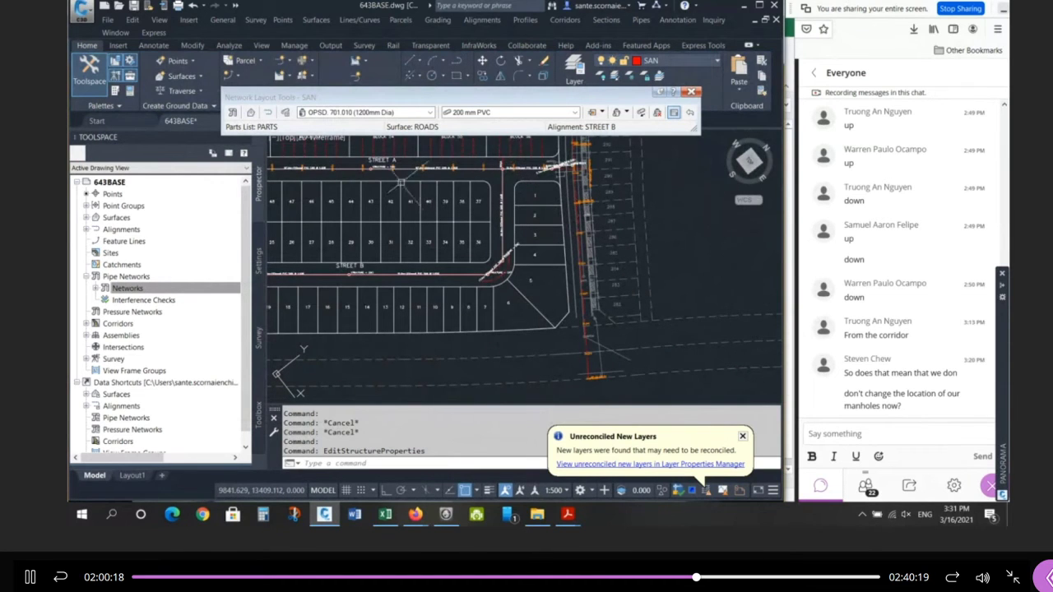
scroll(387, 166, "up", 5)
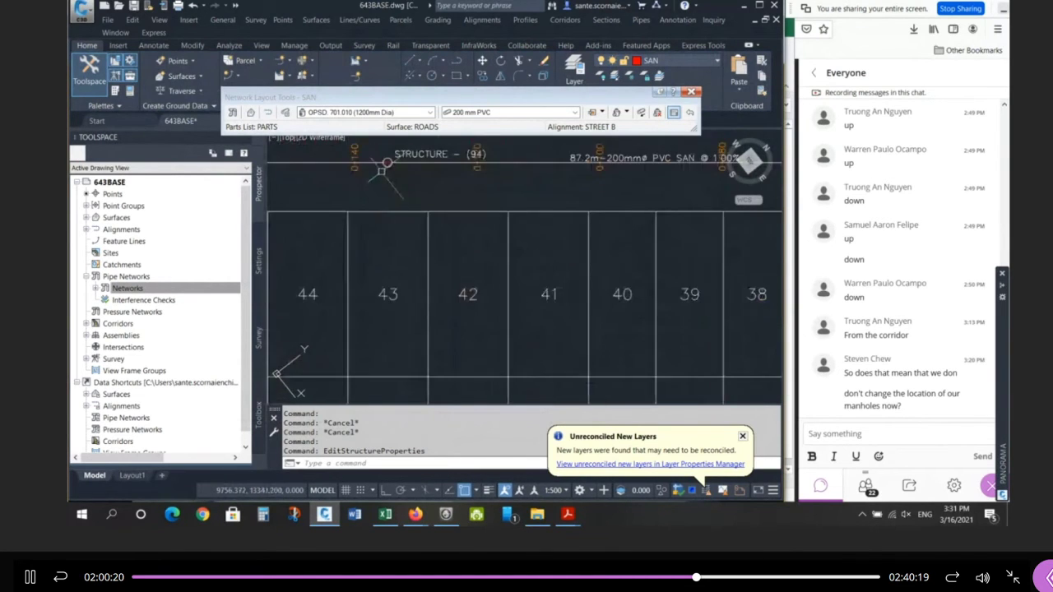
right_click(385, 164)
left_click(449, 325)
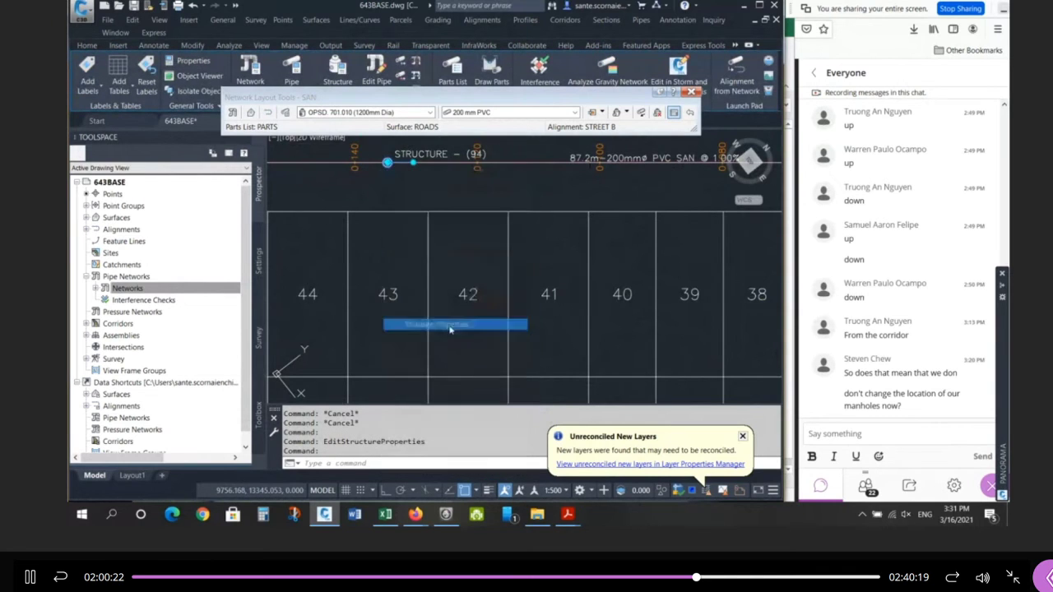
type("MH3A")
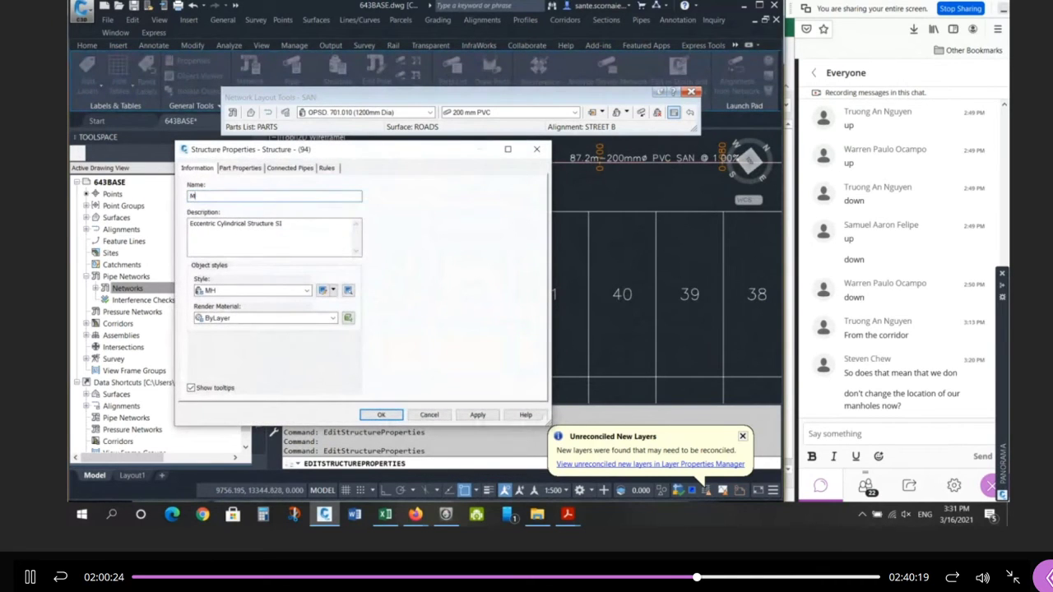
left_click(381, 415)
Rename the manhole at the west end of the Street A run as MH4A in its structure properties.
scroll(346, 247, "down", 3)
scroll(318, 239, "up", 6)
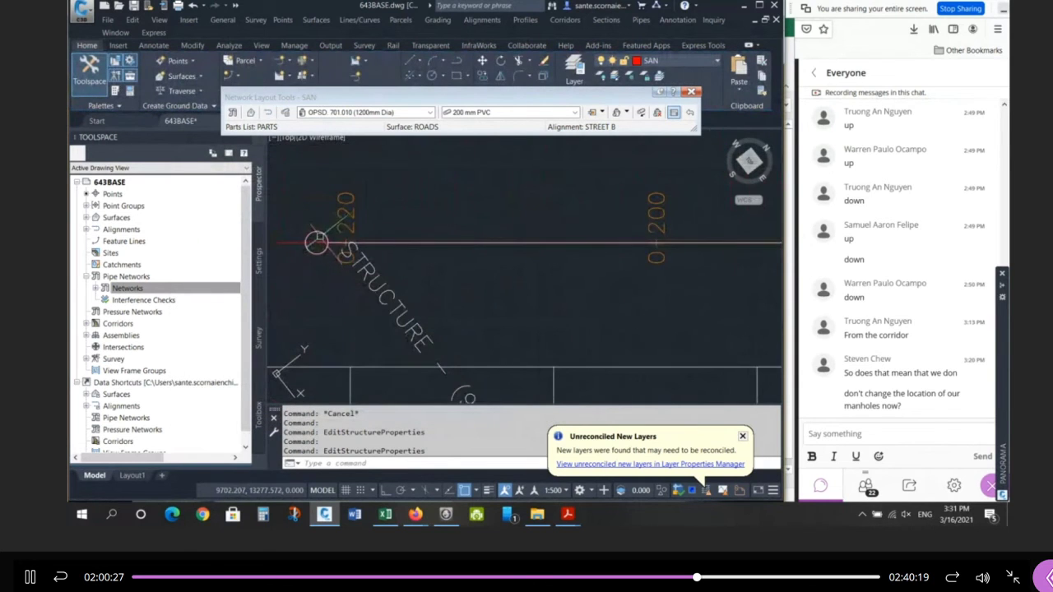
left_click(317, 242)
right_click(317, 242)
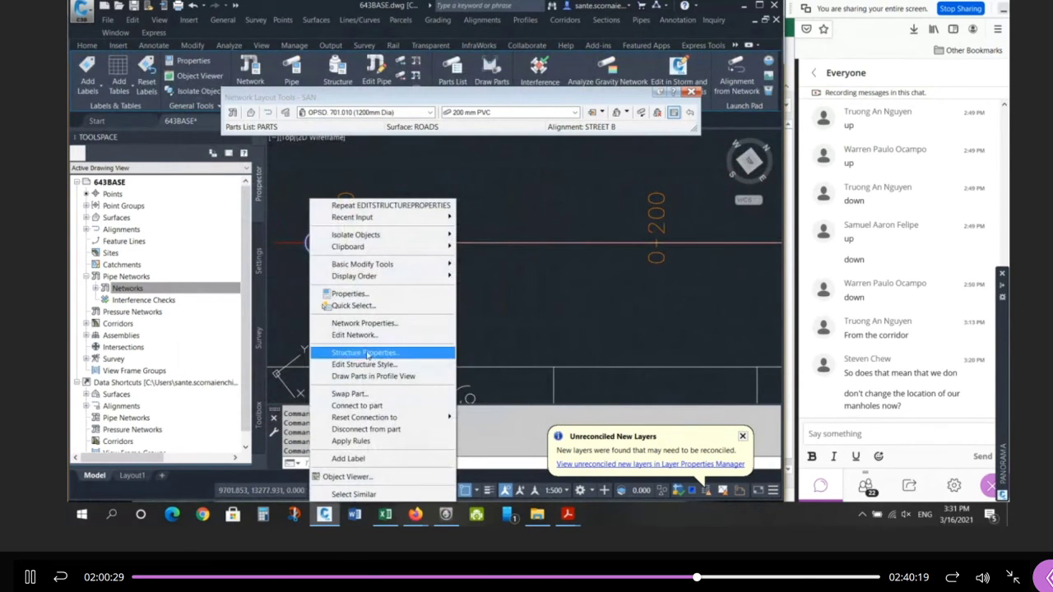
left_click(366, 353)
type("MHA")
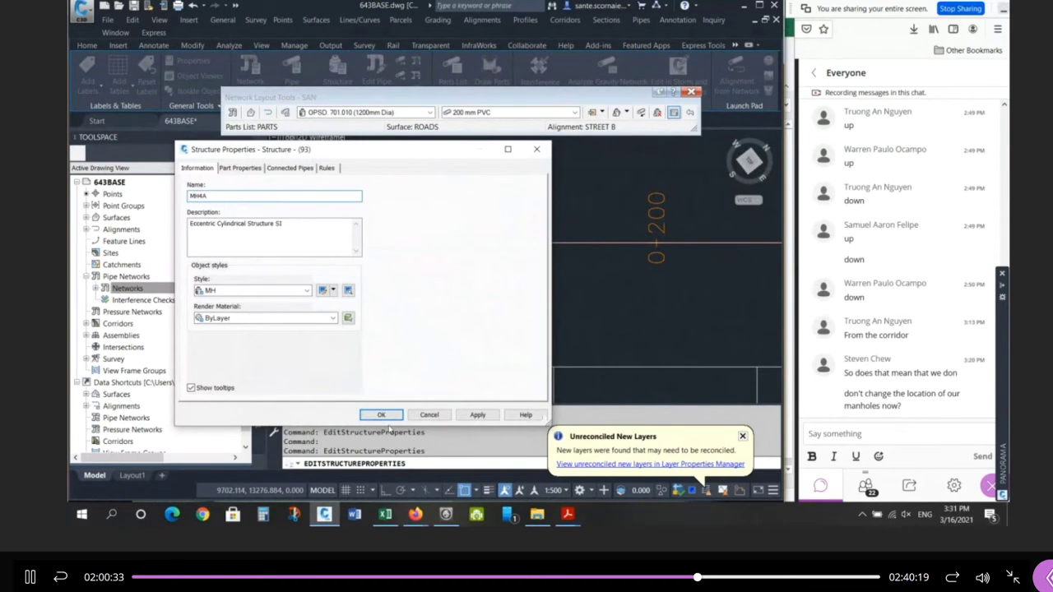
left_click(383, 415)
Rename the upper manhole of the Street B bend, beside lot 4, as MH5A in its structure properties.
scroll(460, 288, "down", 3)
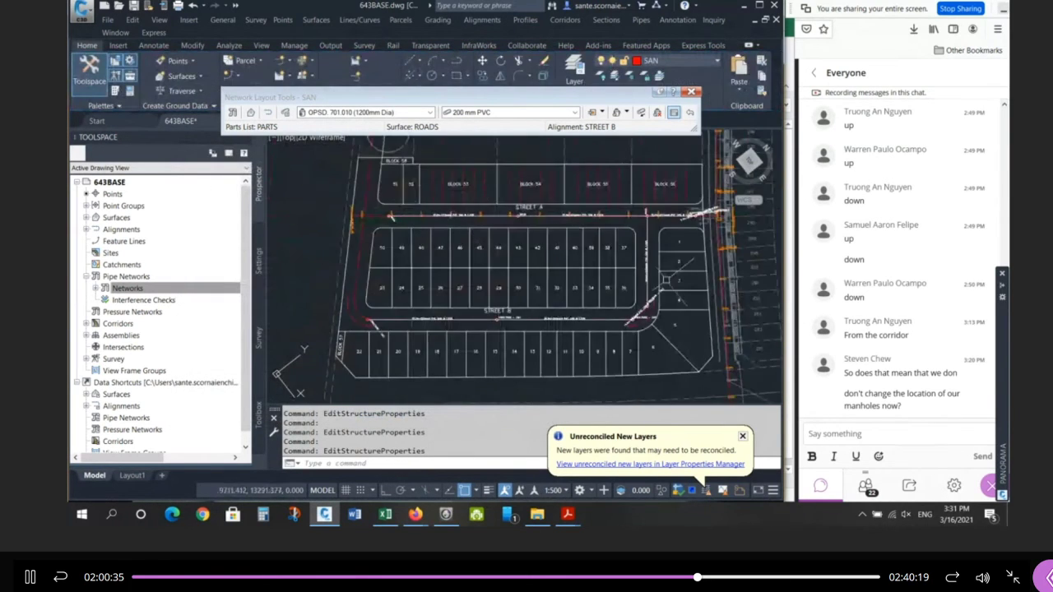
scroll(548, 316, "up", 6)
left_click(526, 301)
right_click(528, 304)
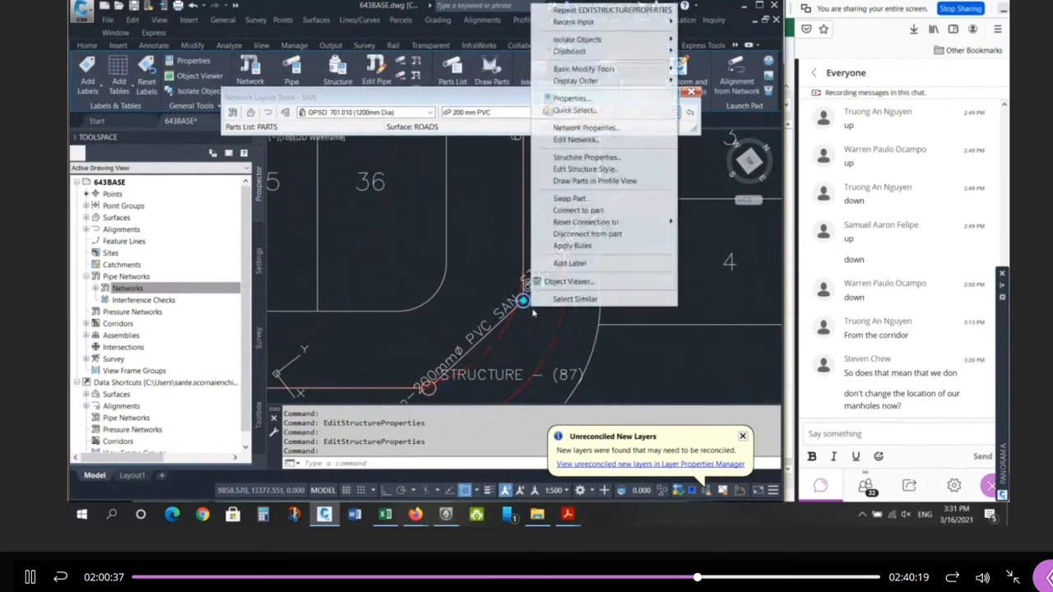
left_click(598, 158)
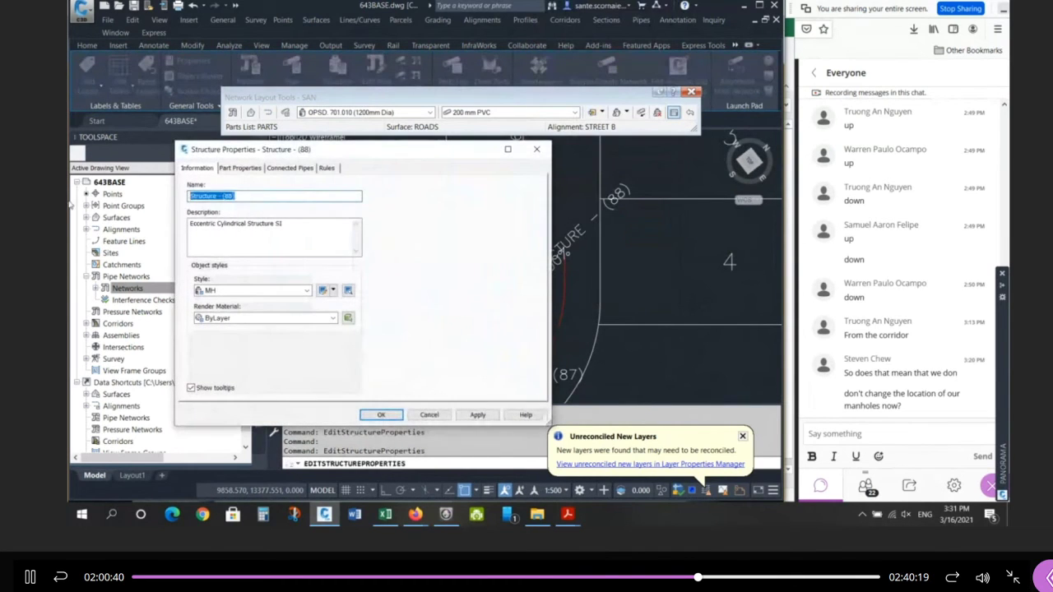
type("MH5A")
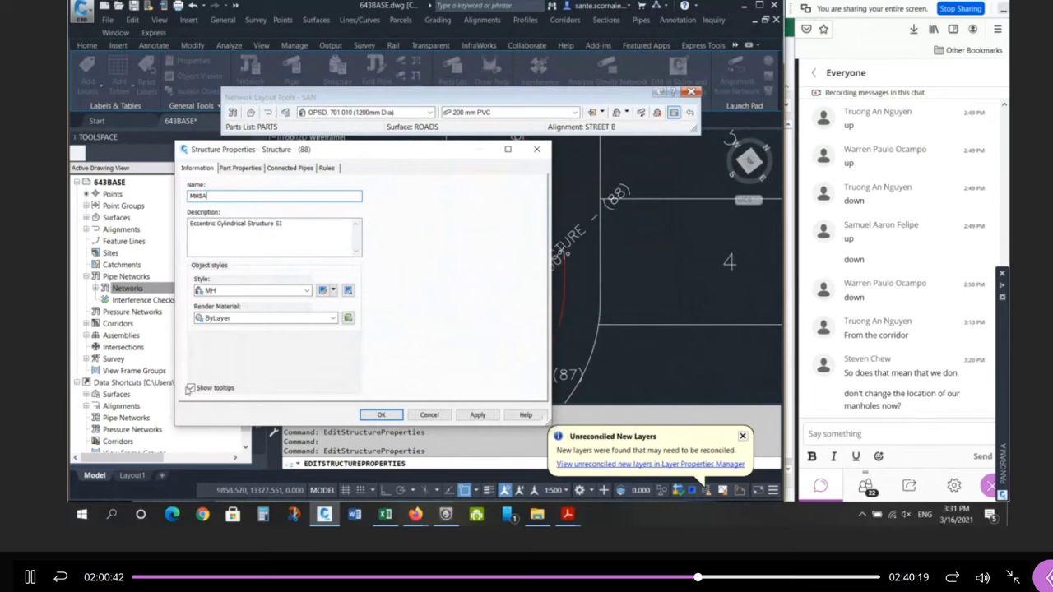
left_click(381, 415)
scroll(607, 290, "down", 3)
scroll(606, 290, "up", 2)
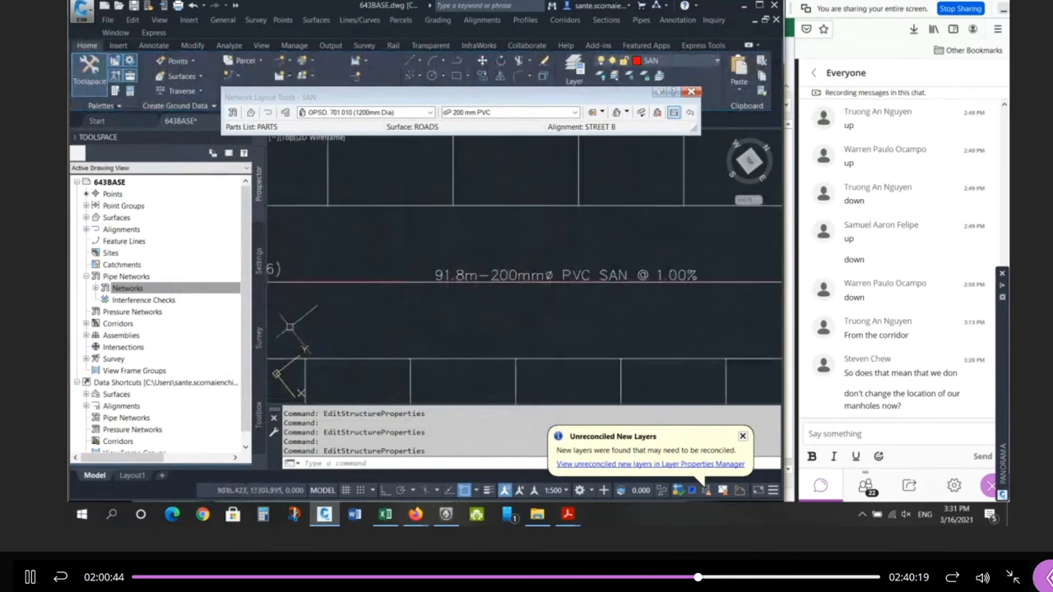
Rename the lower manhole of the Street B bend as MH6A in its structure properties.
scroll(750, 288, "up", 5)
left_click(675, 250)
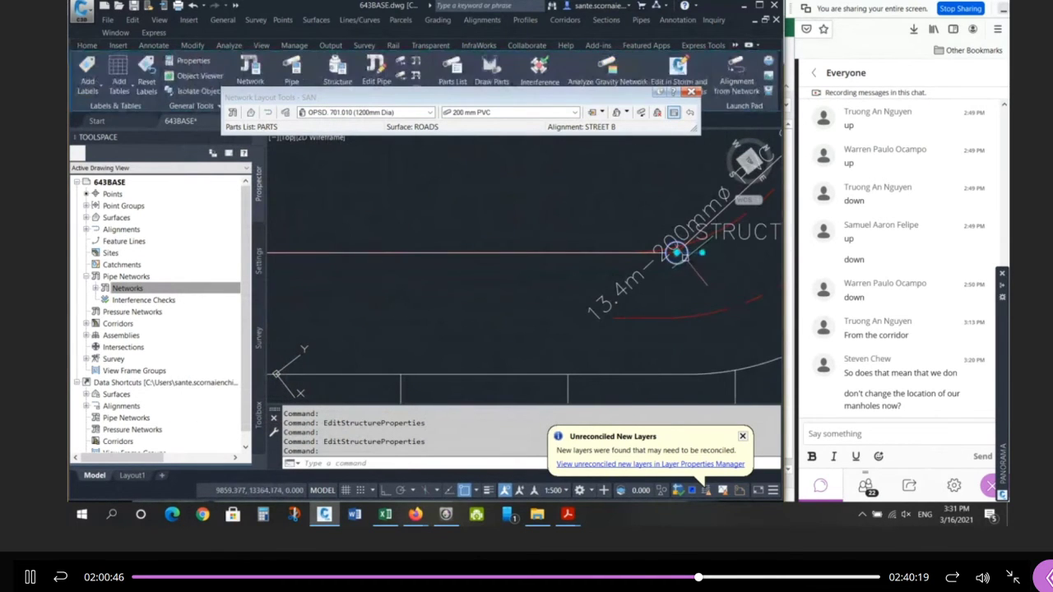
right_click(675, 251)
left_click(729, 353)
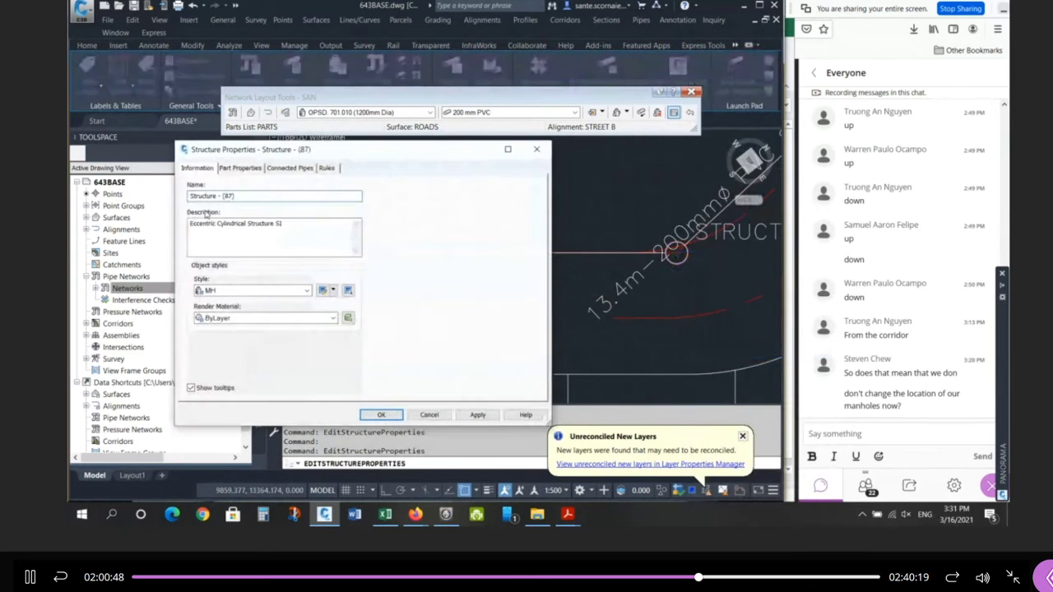
triple_click(246, 196)
type("MH6A")
left_click(380, 415)
Rename the mid-block Street B manhole above lot 15 as MH7A in its structure properties.
scroll(530, 262, "down", 5)
scroll(531, 262, "up", 3)
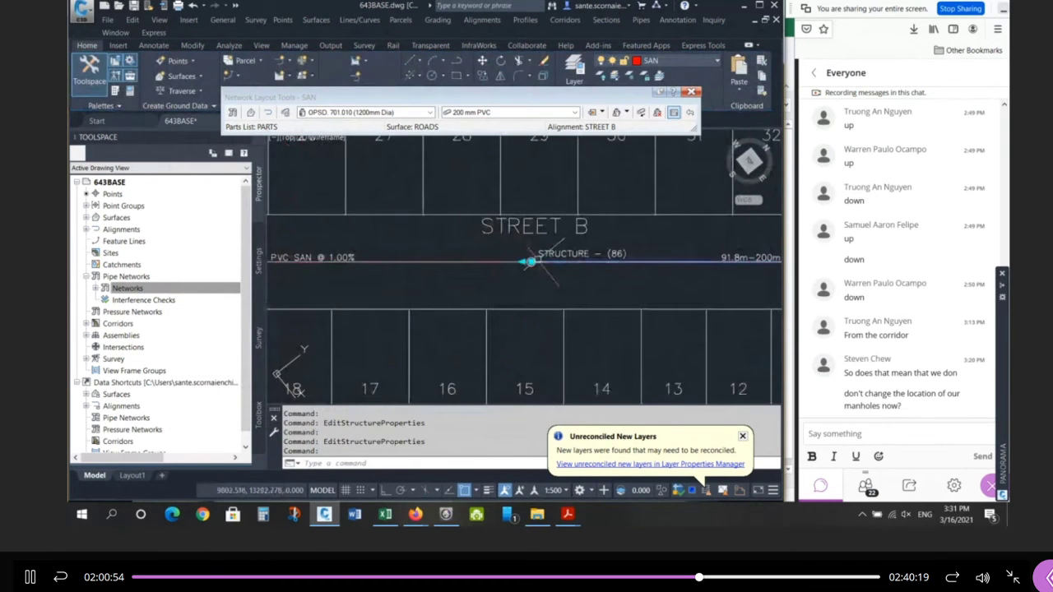
key("Escape")
key("Escape")
scroll(531, 262, "up", 1)
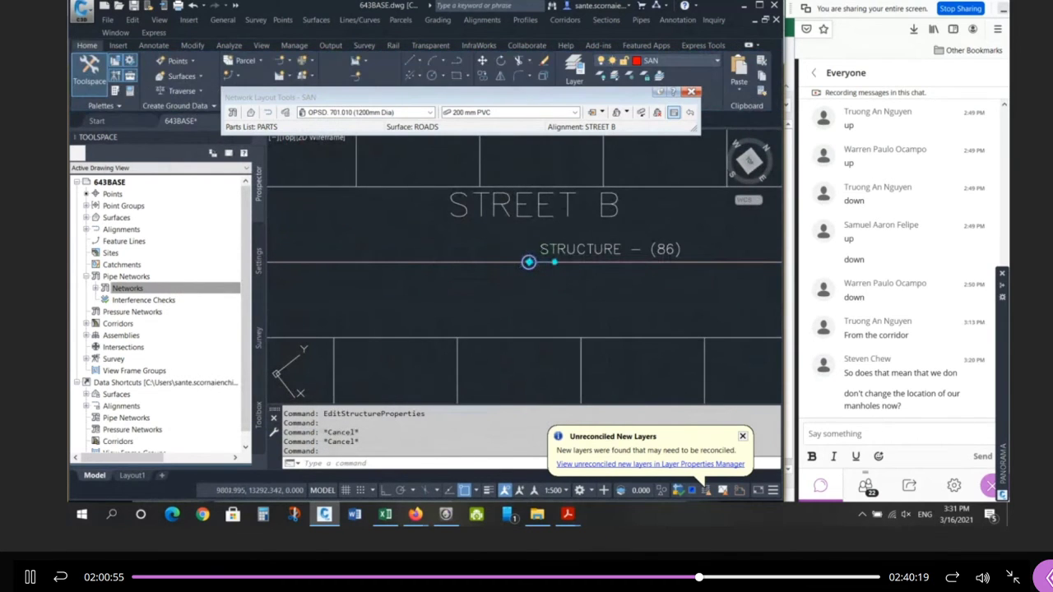
right_click(528, 262)
left_click(605, 356)
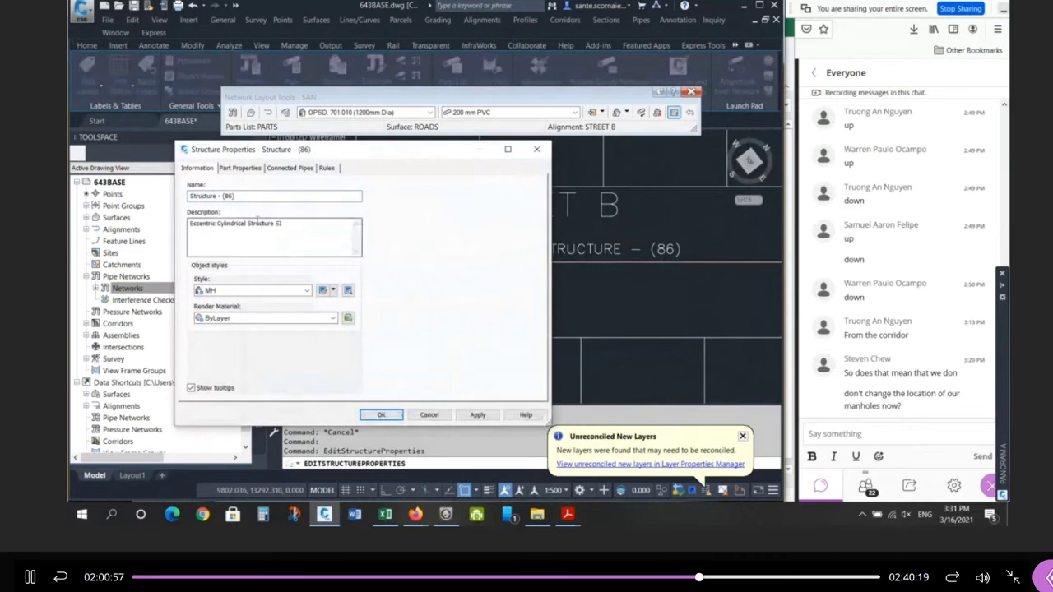
left_click_drag(241, 196, 188, 196)
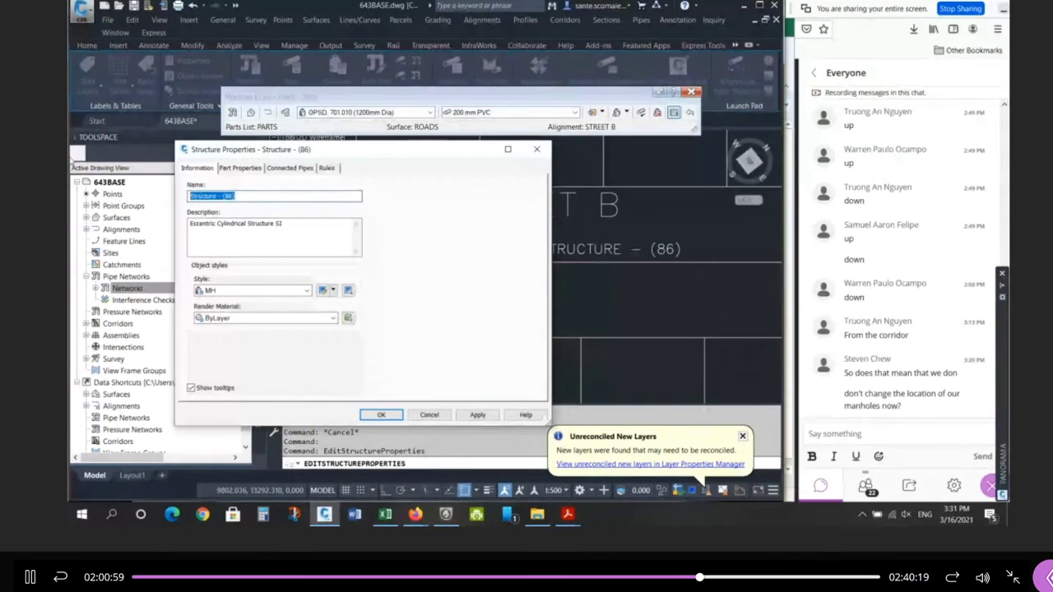
type("MH7A")
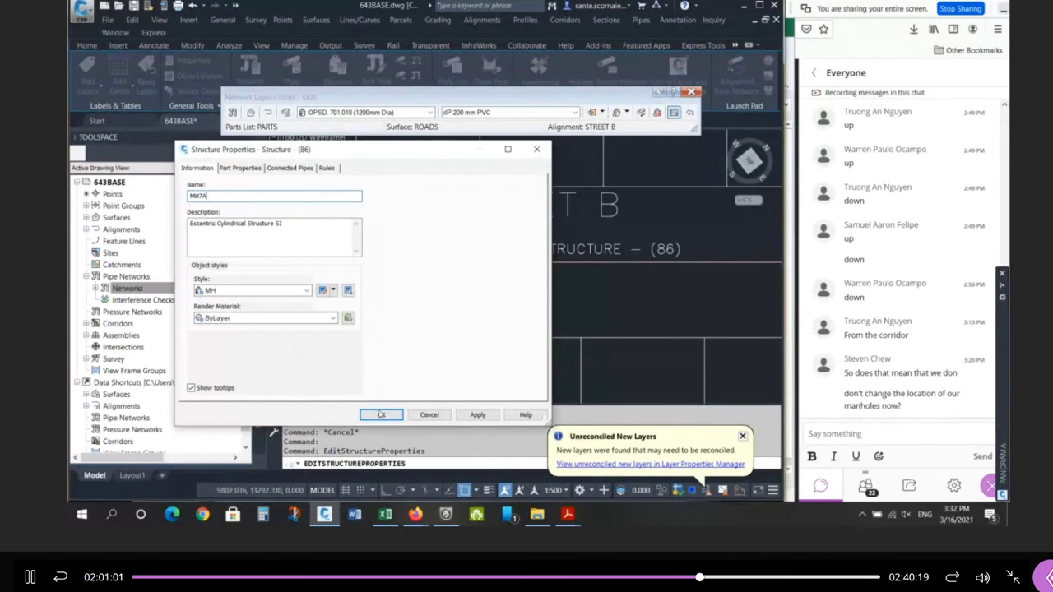
left_click(381, 415)
Rename the manhole at the west end of the Street B run, near lot 21, as MH8A in its structure properties.
scroll(533, 299, "down", 3)
scroll(312, 353, "up", 4)
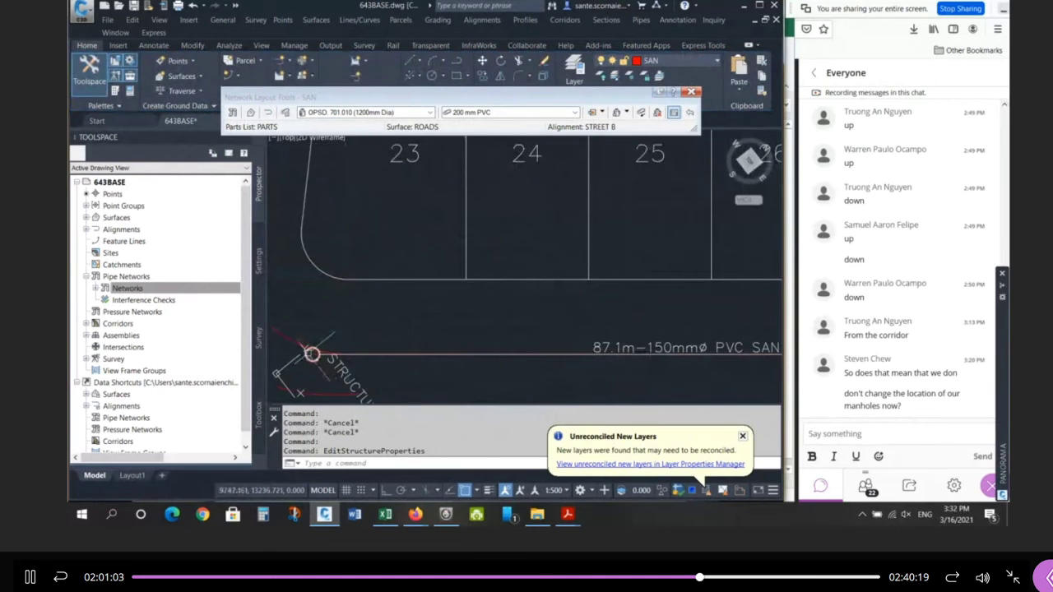
key("Escape")
key("Escape")
key("Escape")
left_click(312, 354)
right_click(312, 354)
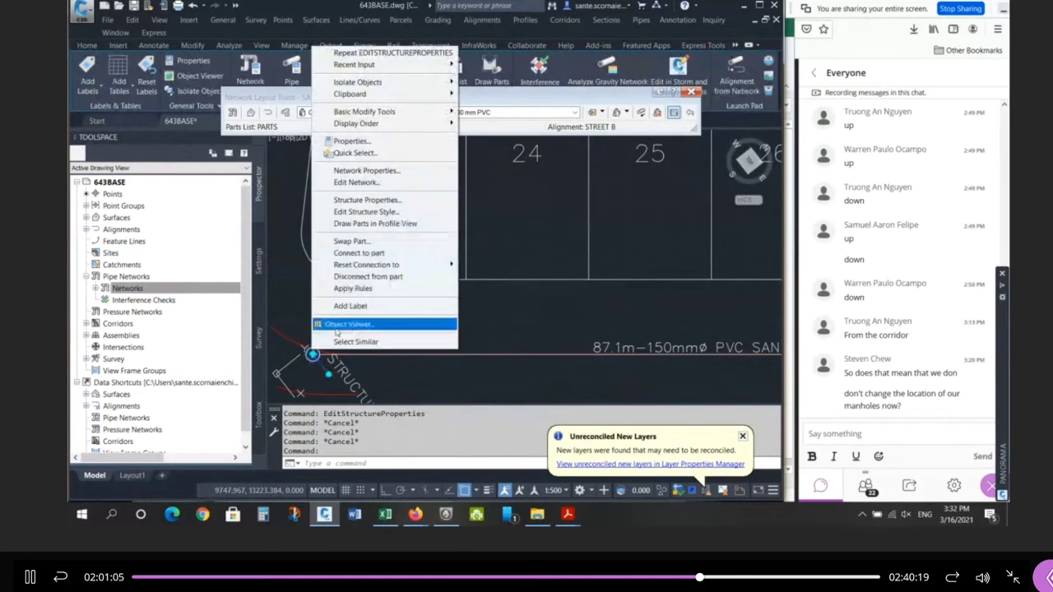
left_click(366, 200)
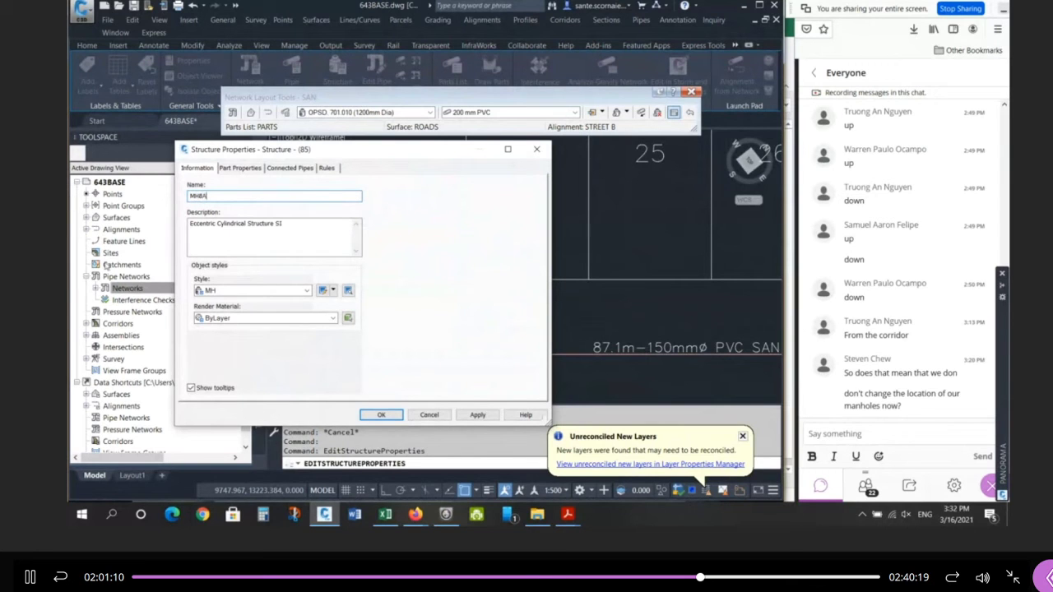
left_click(381, 414)
Rotate manhole MH8A with its rotation grip so its label reads parallel to the Street B pipe.
scroll(436, 301, "down", 3)
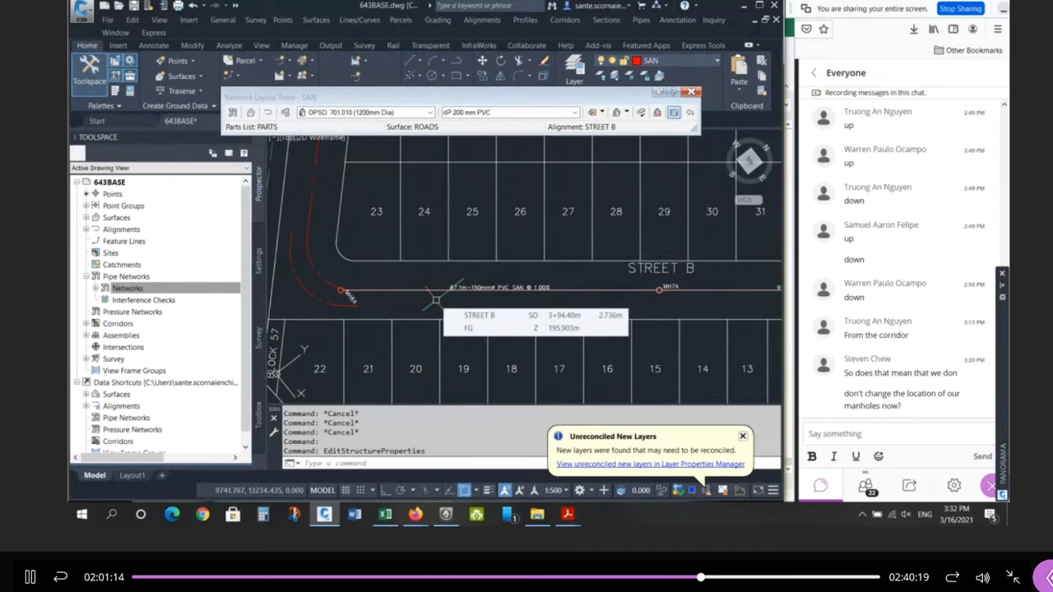
scroll(346, 295, "up", 5)
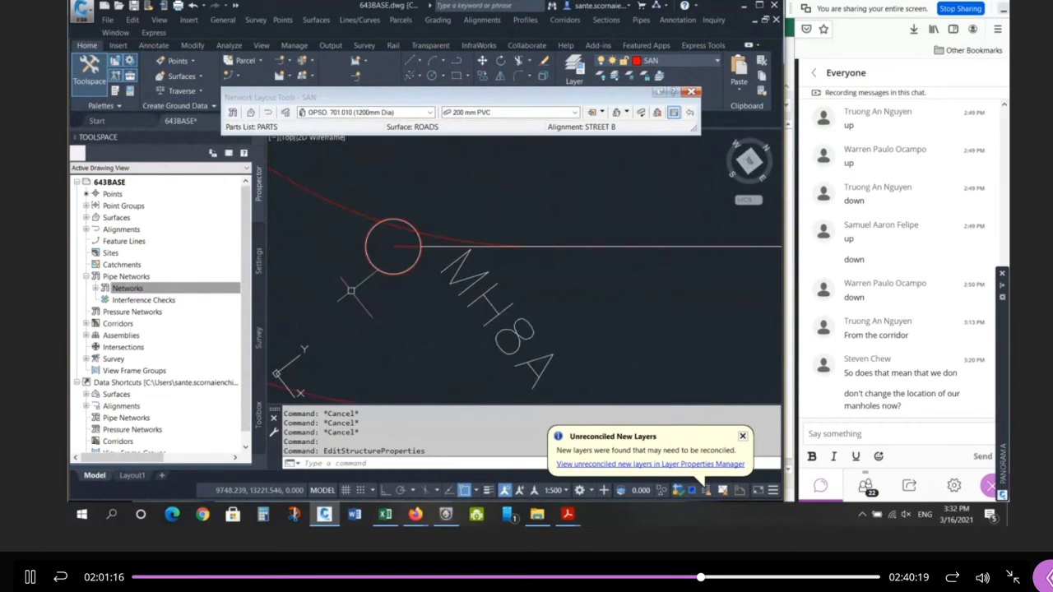
scroll(394, 272, "up", 1)
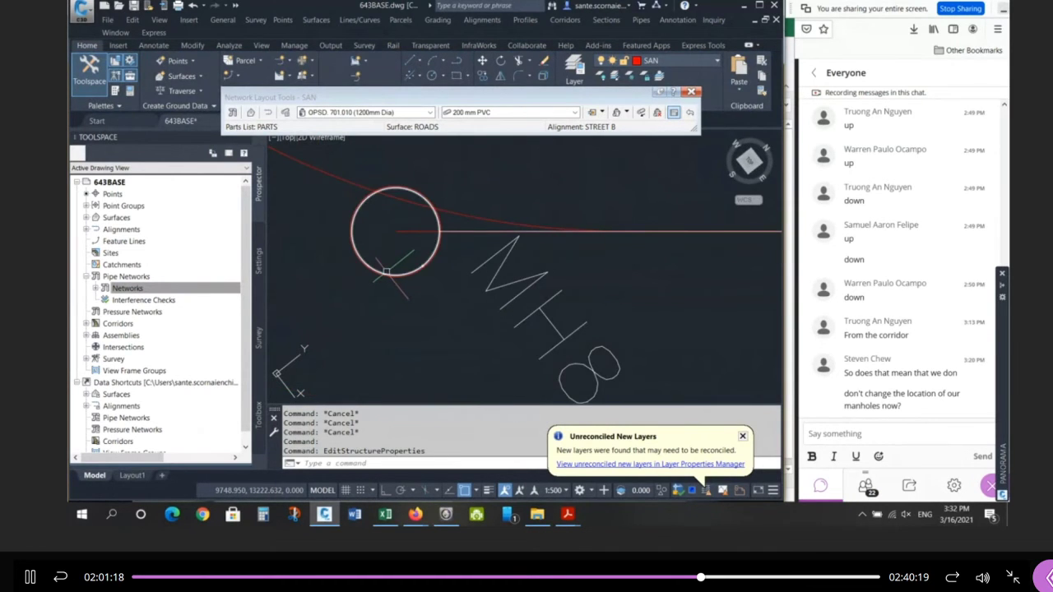
left_click(394, 273)
scroll(436, 306, "down", 1)
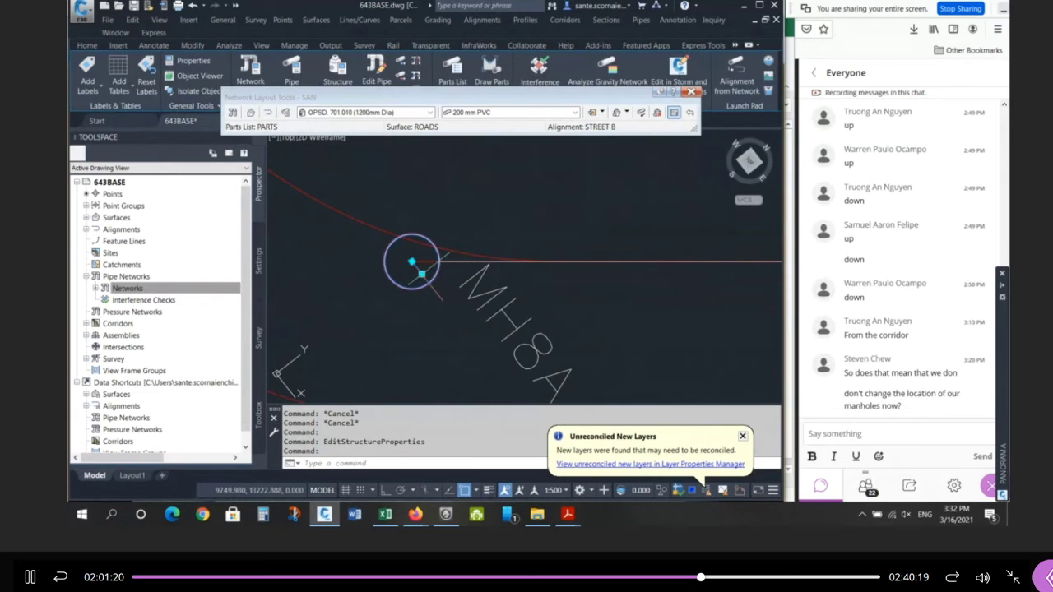
left_click(421, 273)
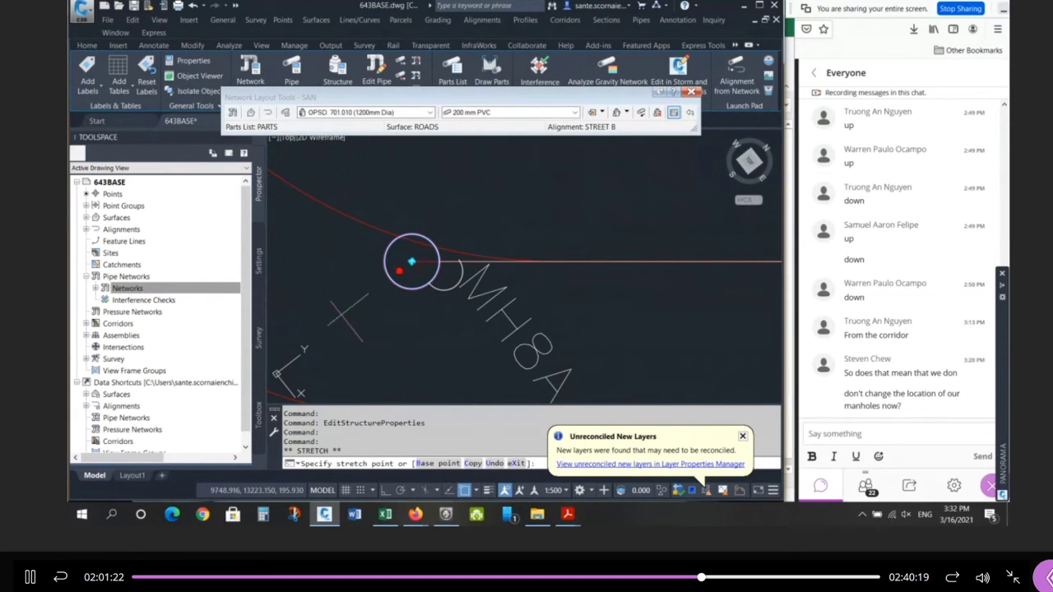
left_click(515, 181)
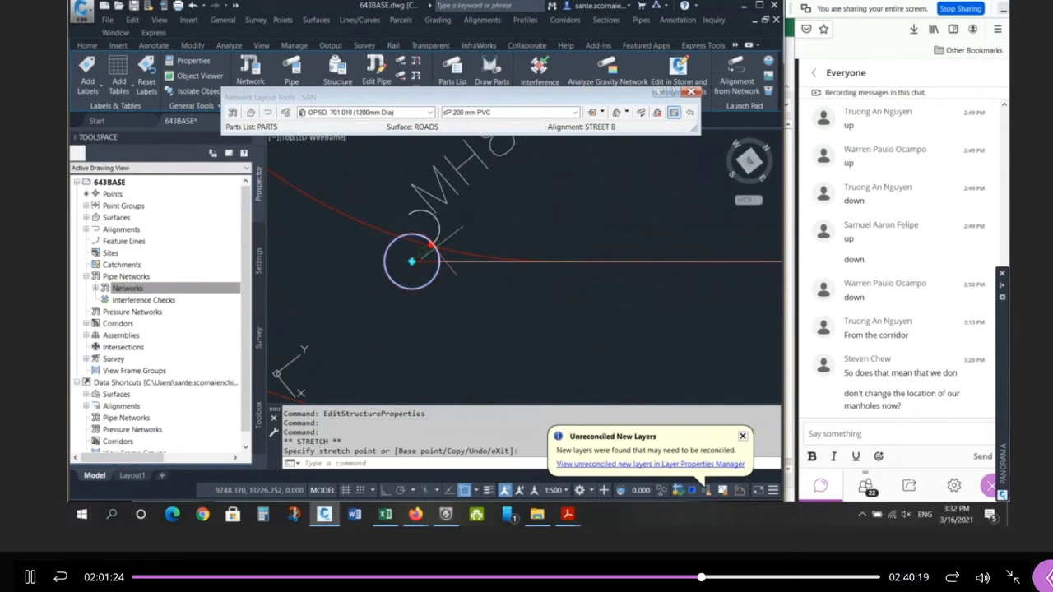
left_click(438, 264)
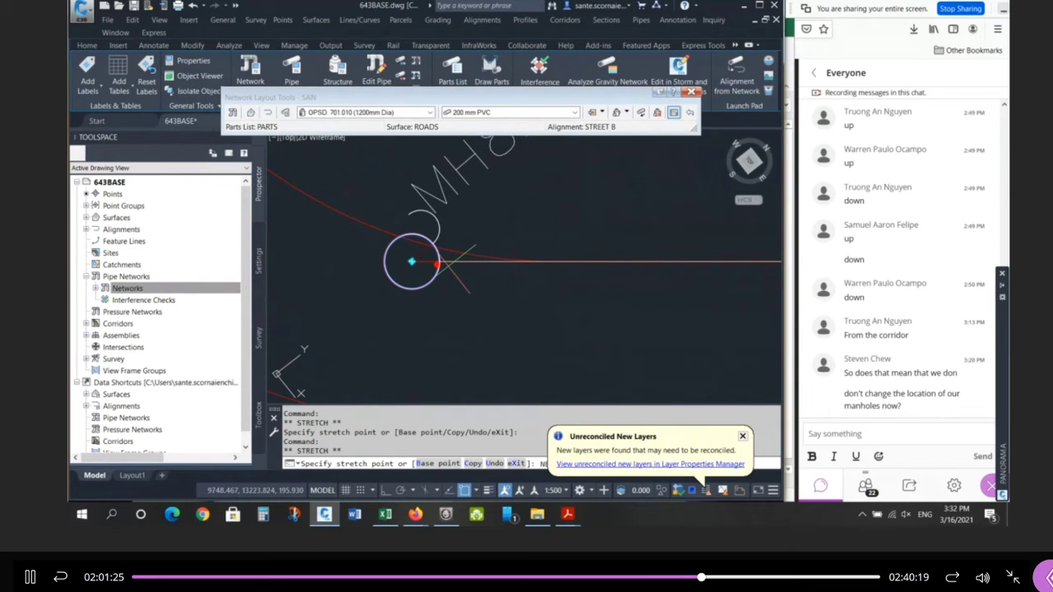
left_click(469, 261)
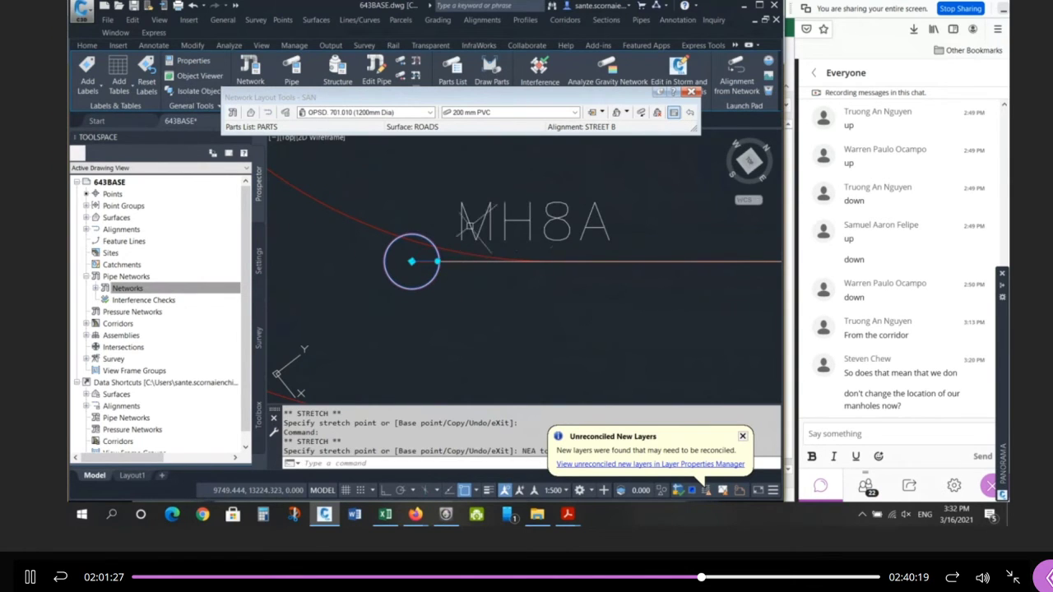
scroll(354, 280, "down", 10)
key("Escape")
key("Escape")
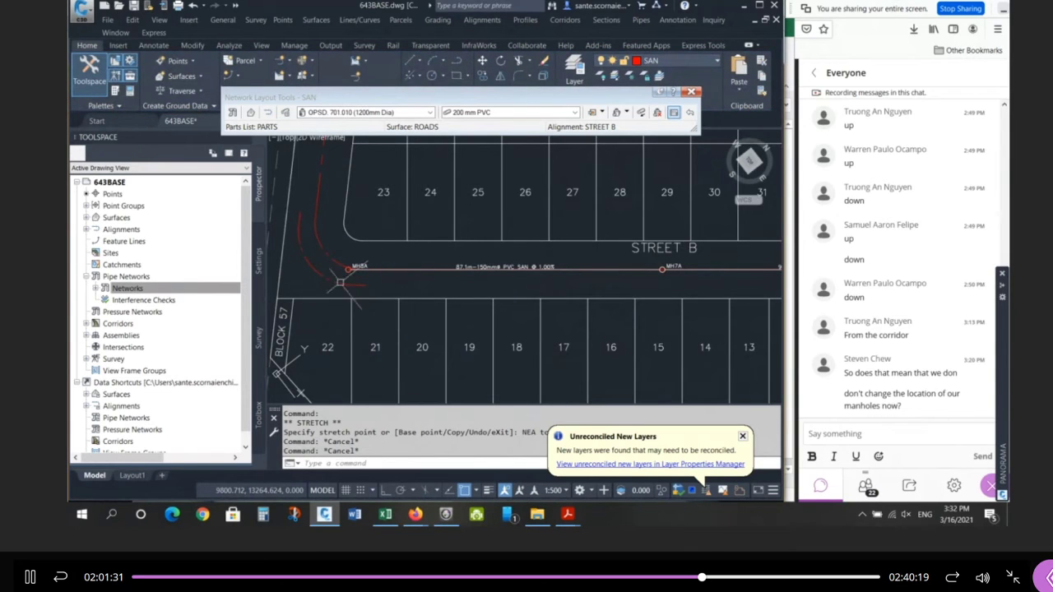
Check the label orientation at manholes MH4A, MH7A, MH6A and MH5A along Streets A and B.
scroll(418, 345, "down", 2)
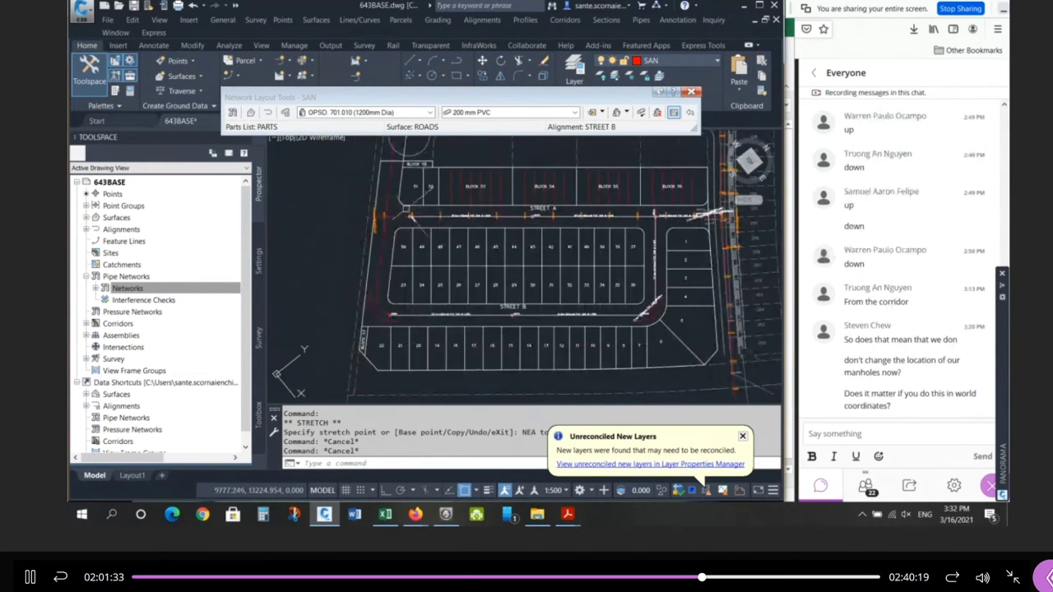
scroll(408, 209, "up", 5)
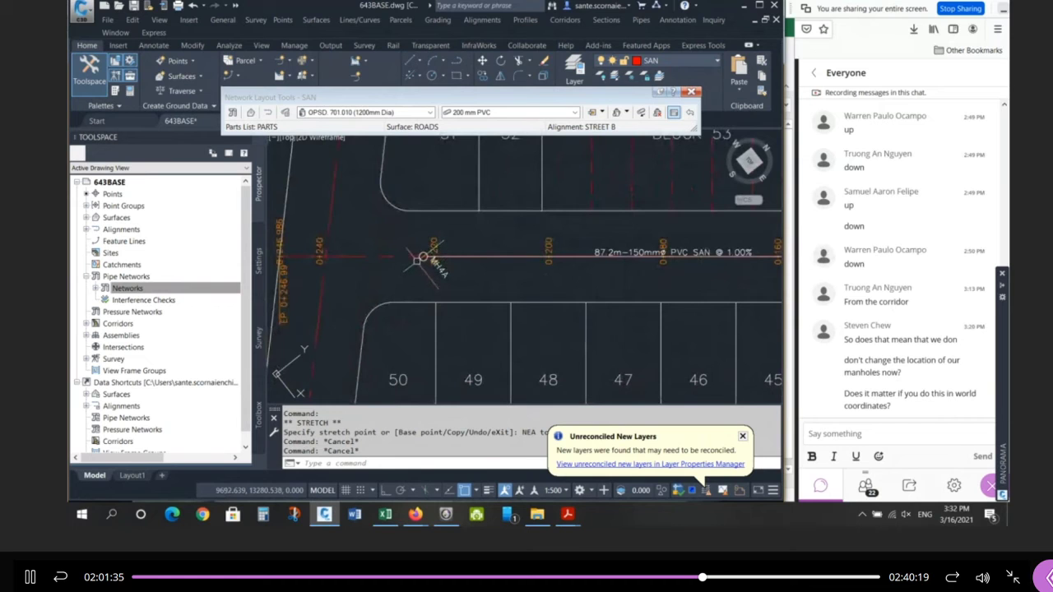
scroll(346, 263, "down", 3)
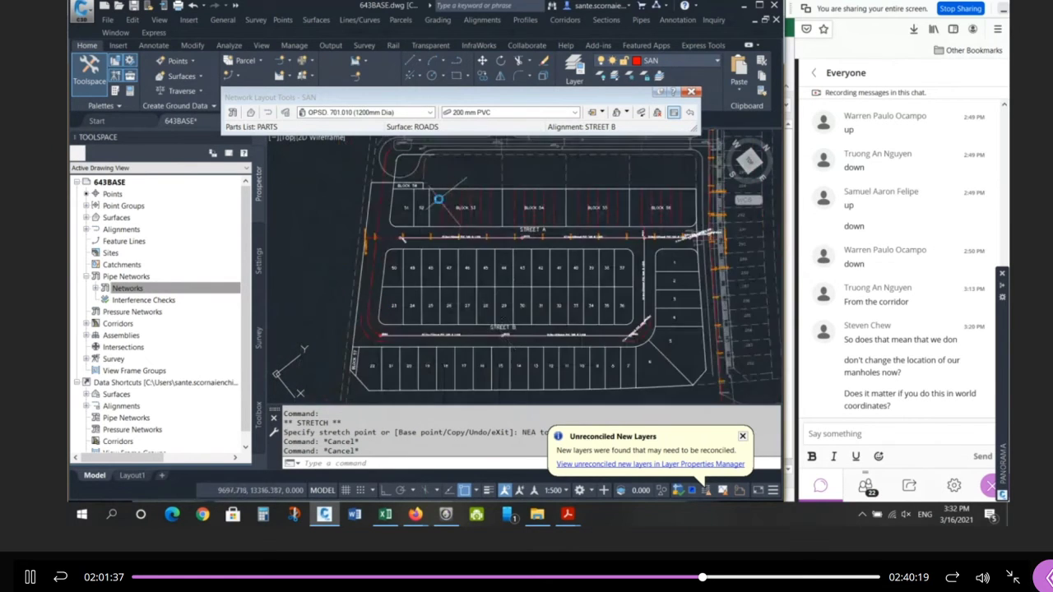
scroll(498, 315, "up", 5)
scroll(497, 313, "up", 2)
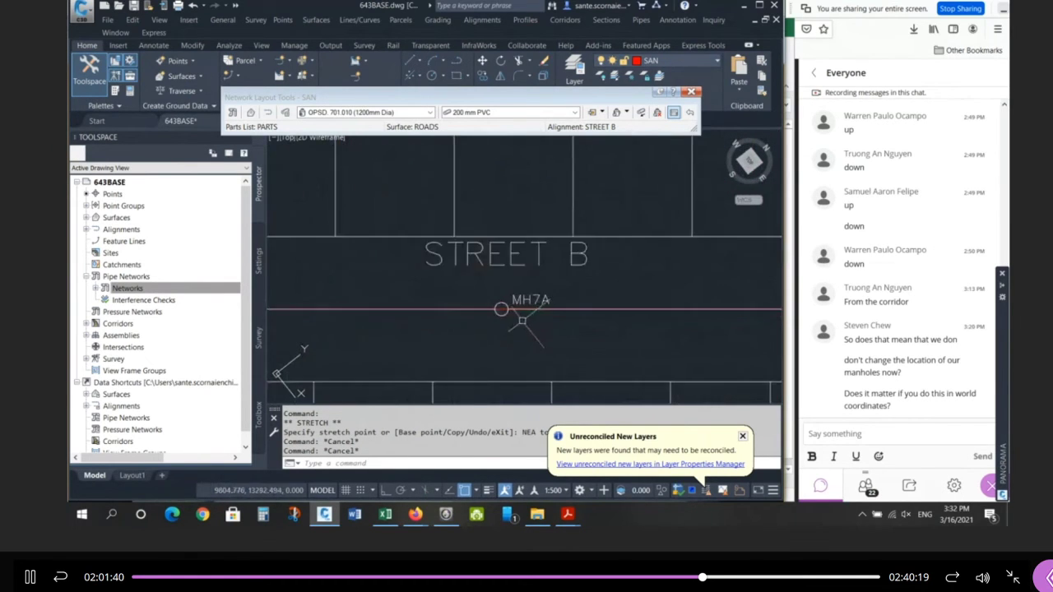
left_click(488, 301)
key("Escape")
key("Escape")
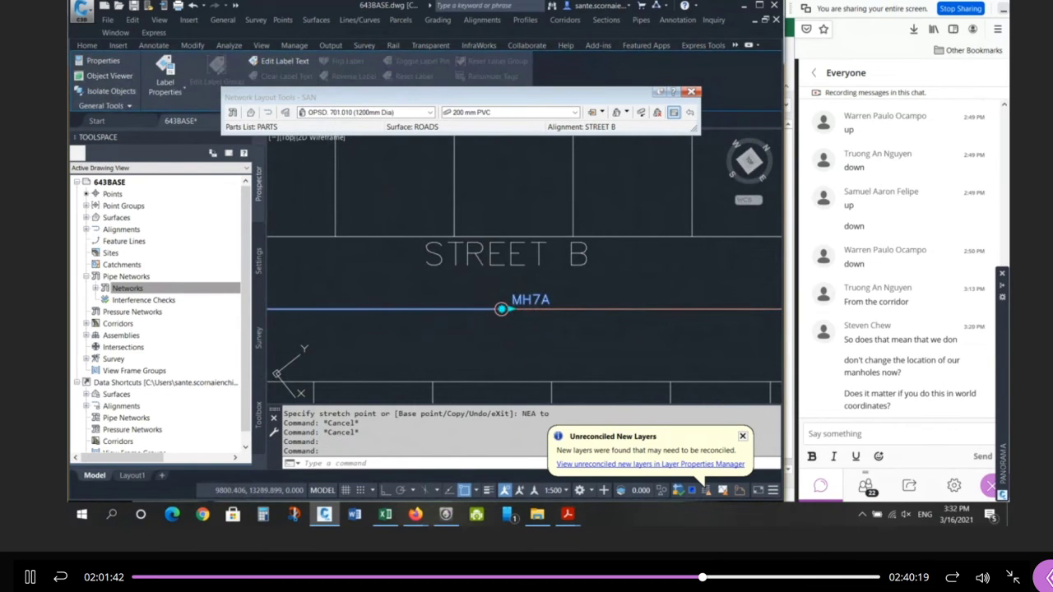
scroll(535, 316, "down", 5)
scroll(574, 323, "up", 4)
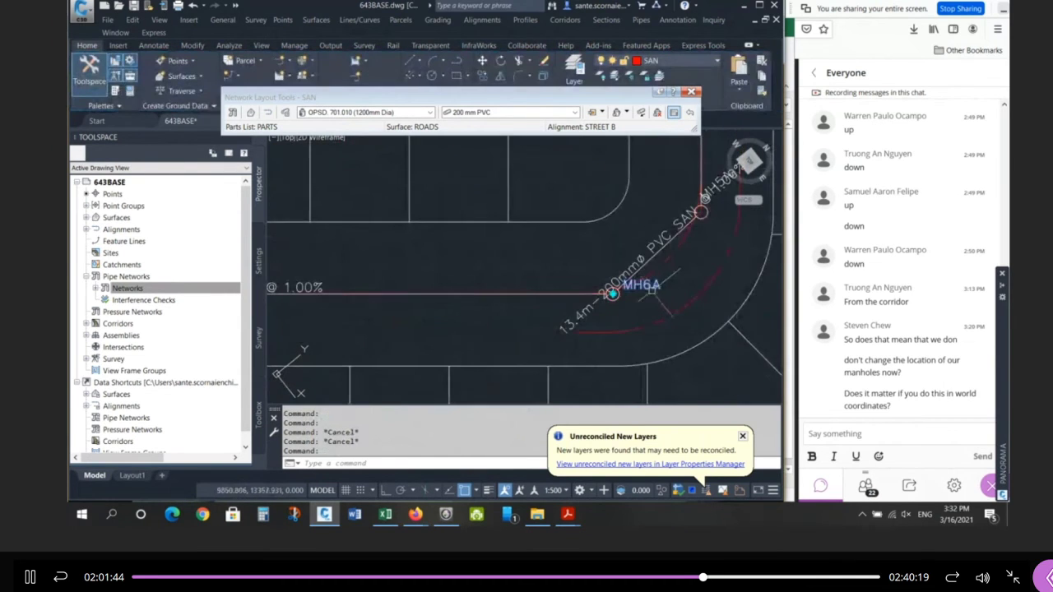
left_click(612, 294)
left_click(504, 294)
scroll(494, 313, "down", 2)
key("Escape")
key("Escape")
scroll(630, 249, "up", 4)
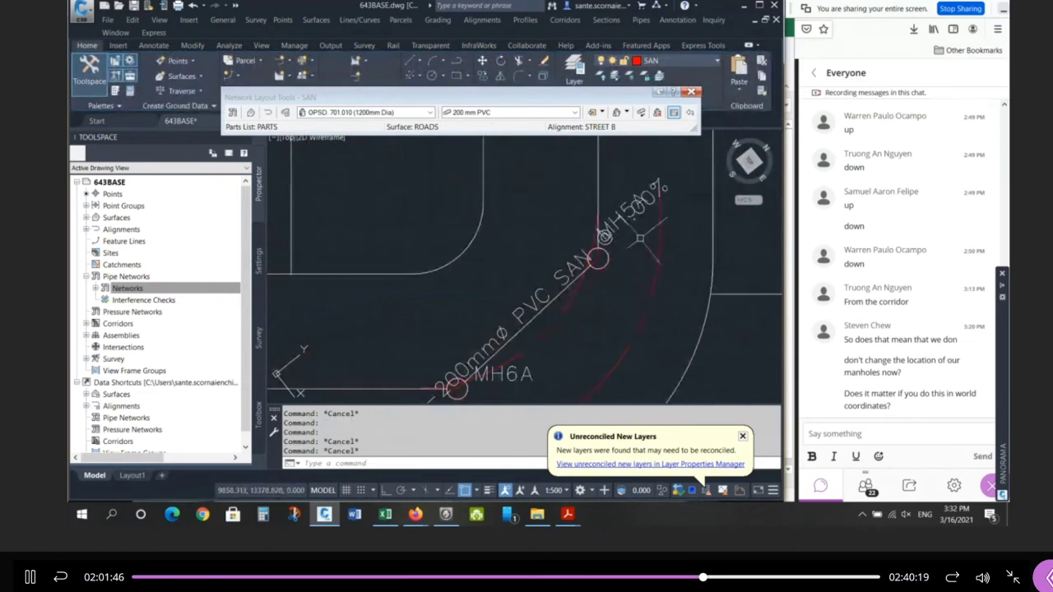
left_click(635, 215)
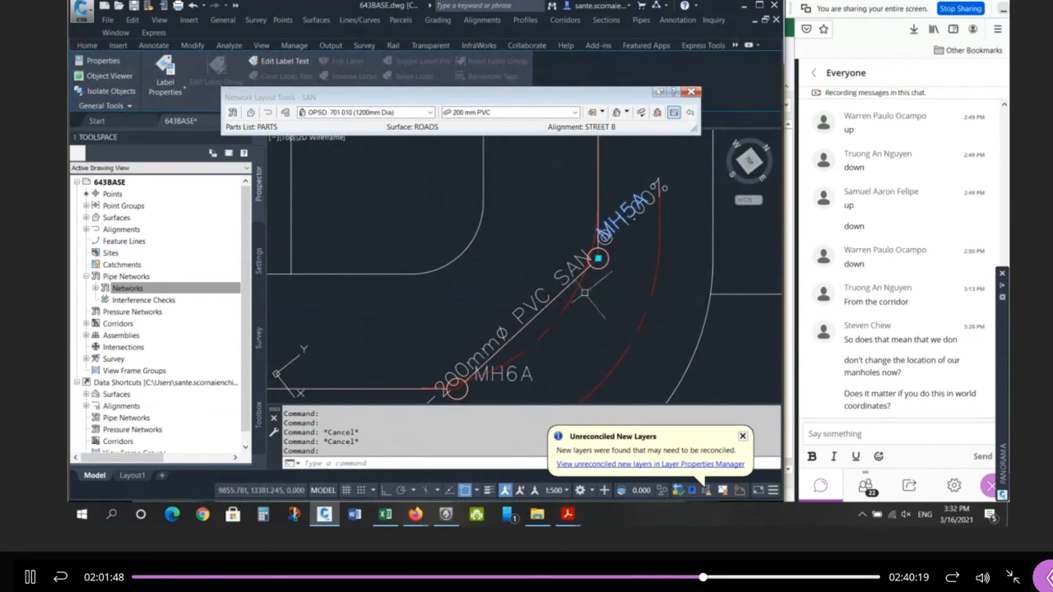
key("Escape")
key("Escape")
scroll(516, 330, "down", 5)
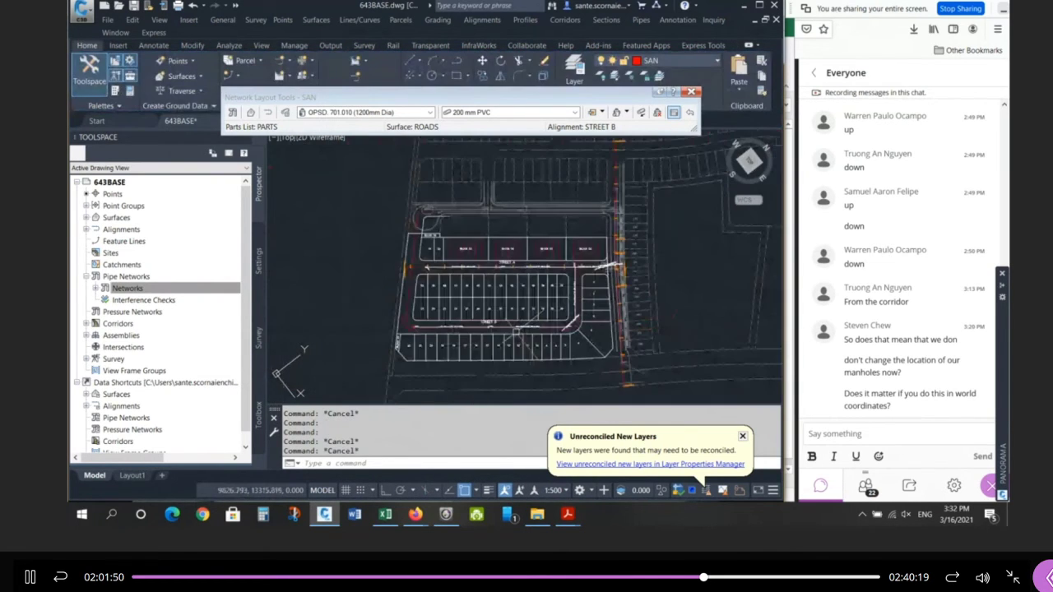
Rotate manhole MH4A with its rotation grip so its label reads parallel to the Street A pipe.
scroll(416, 320, "up", 5)
scroll(416, 320, "up", 4)
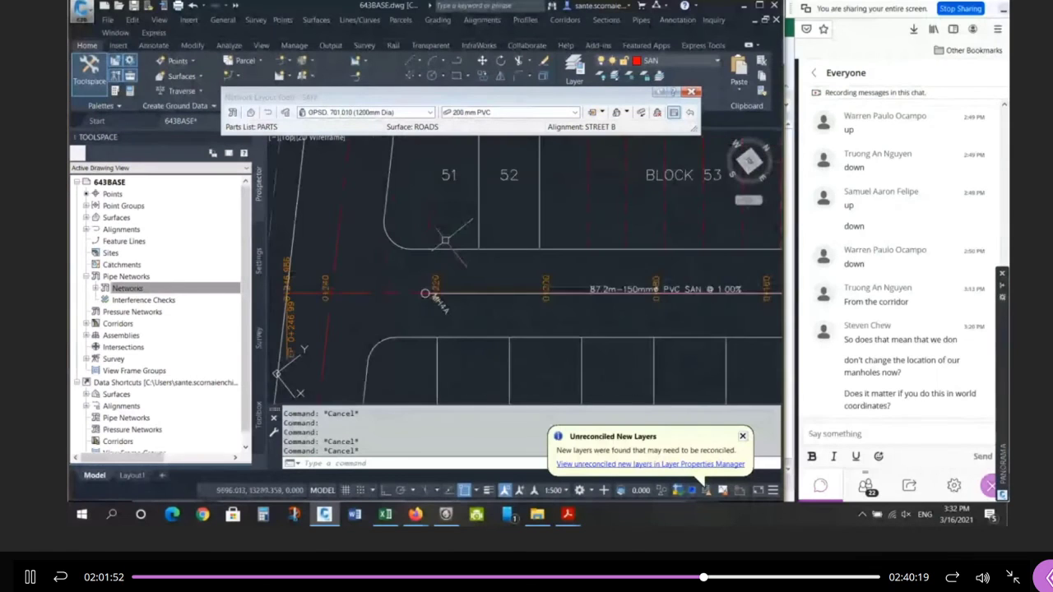
scroll(443, 315, "up", 2)
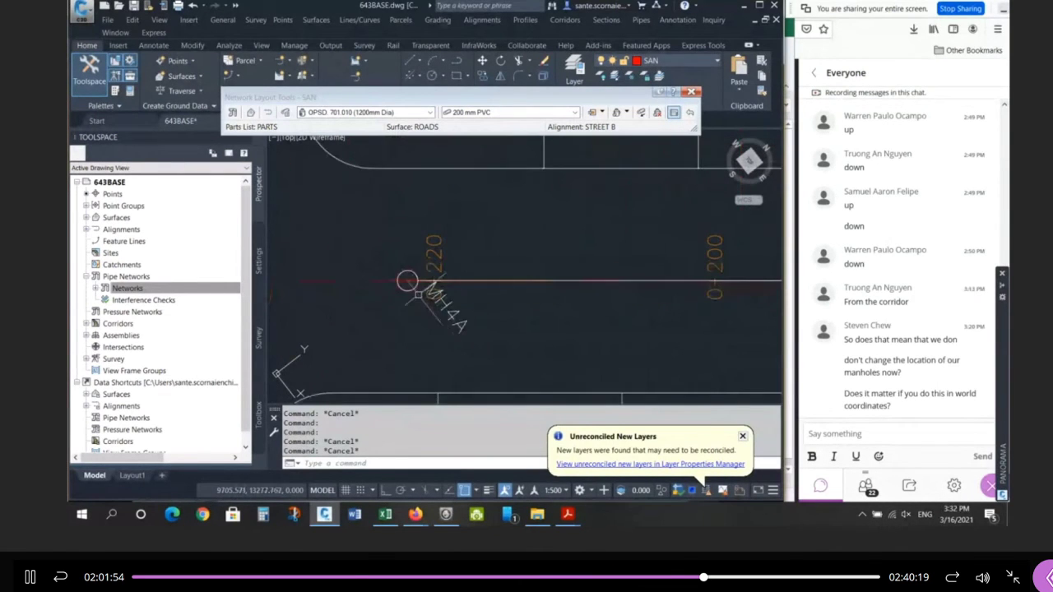
left_click(407, 281)
left_click(408, 282)
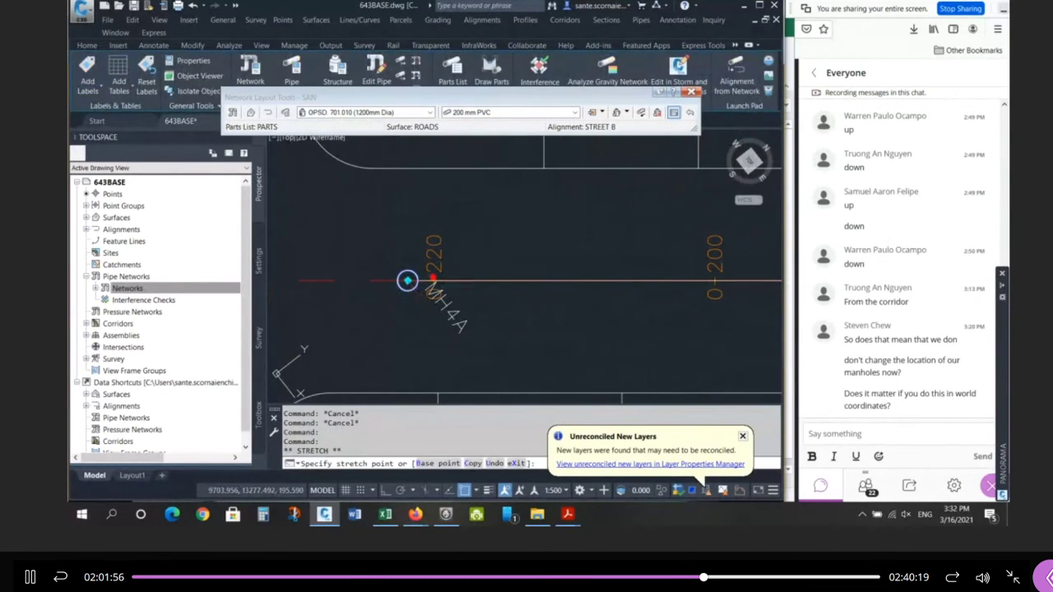
key("Escape")
key("Escape")
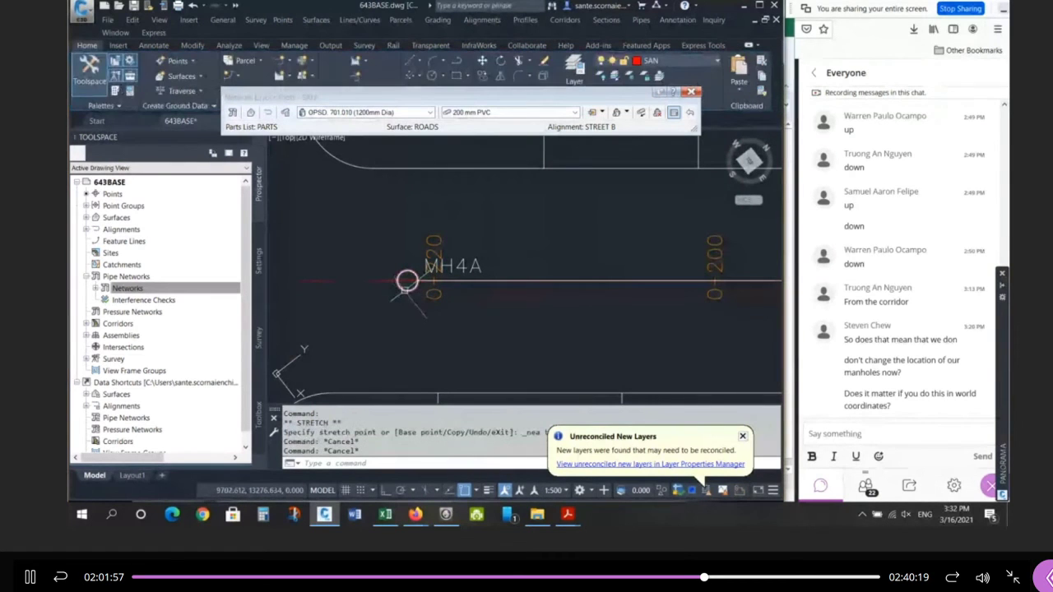
left_click(442, 274)
key("Escape")
key("Escape")
key("Escape")
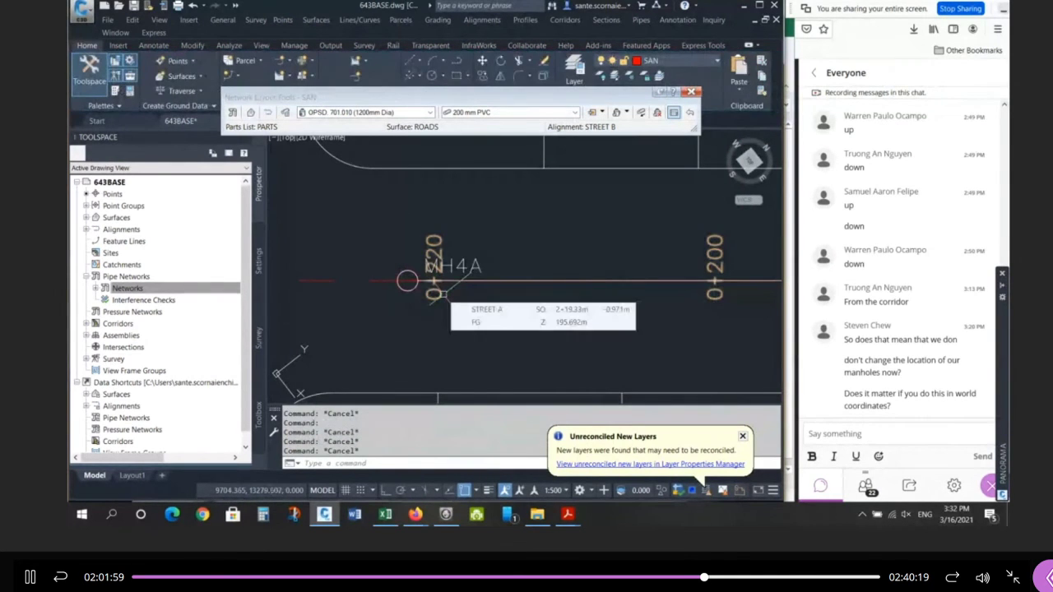
Rotate manhole MH2A with its rotation grip, snapping to the Street A pipe, so its label reads parallel on the west side.
scroll(545, 255, "down", 5)
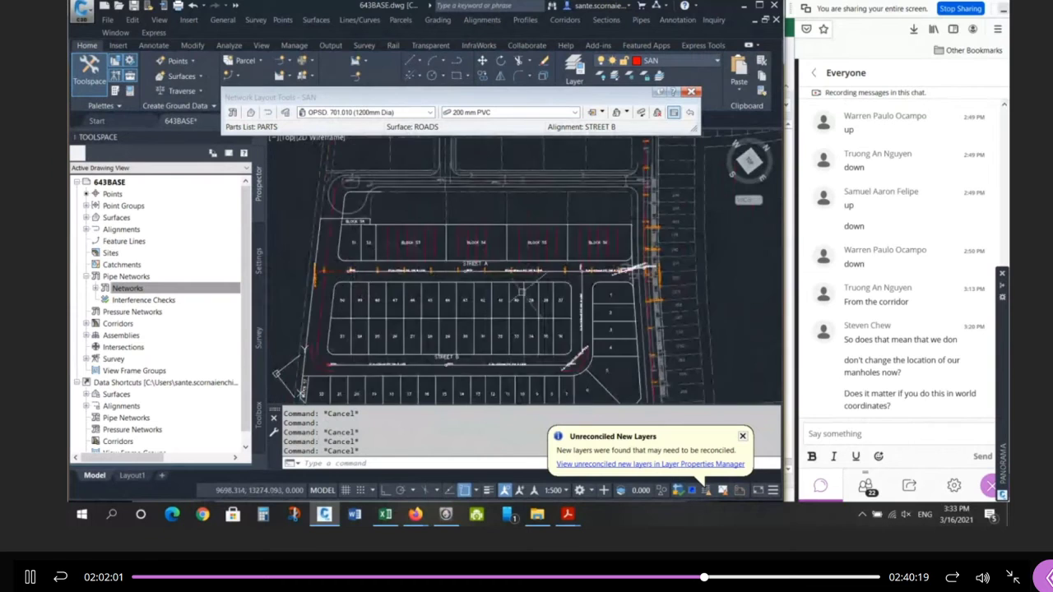
scroll(545, 256, "up", 8)
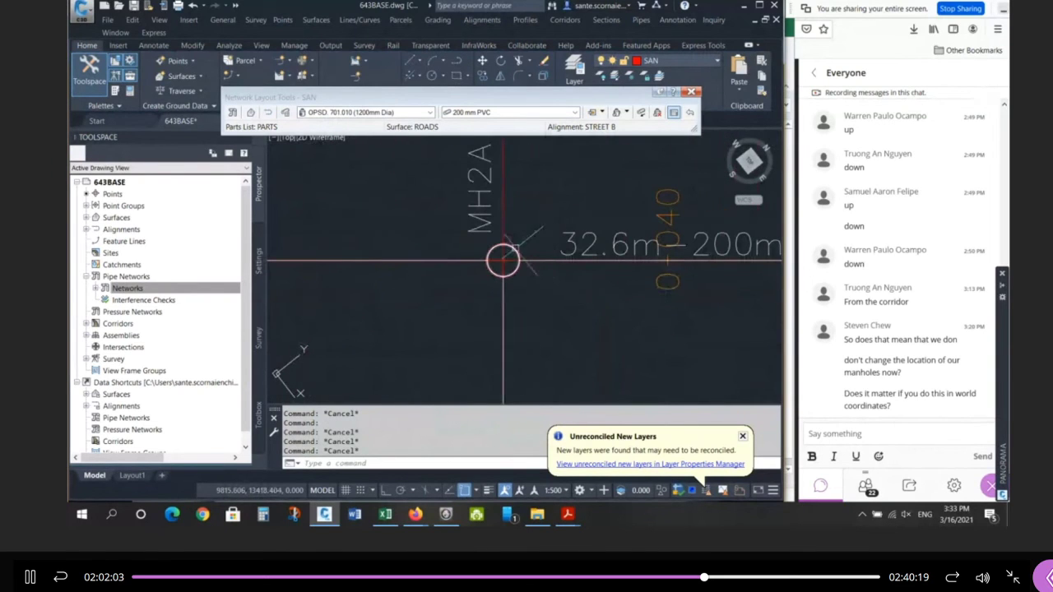
left_click(503, 235)
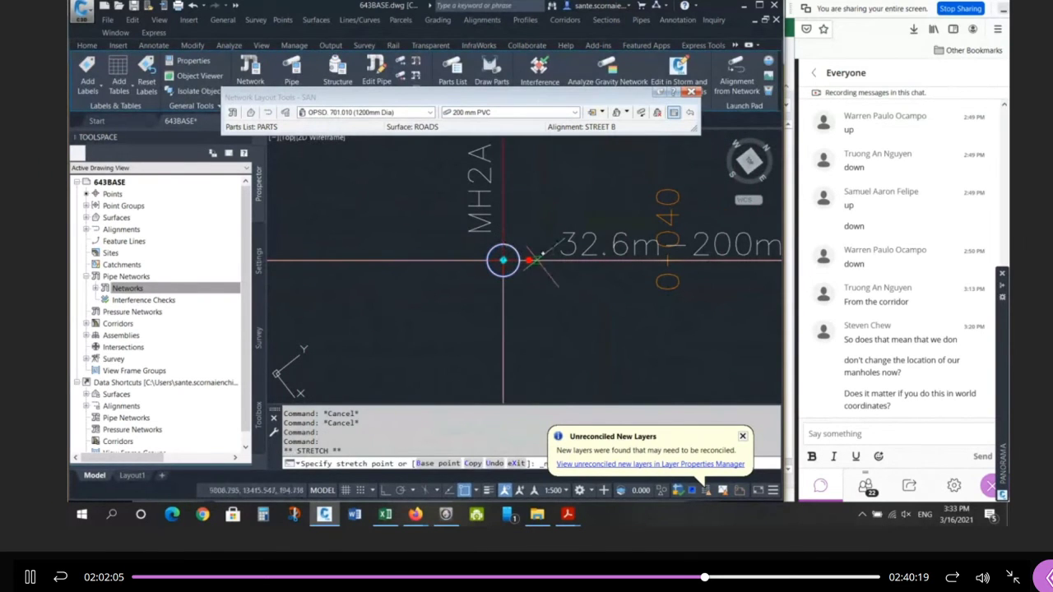
left_click(543, 261)
left_click(529, 260)
right_click(471, 217, "shift")
key("r")
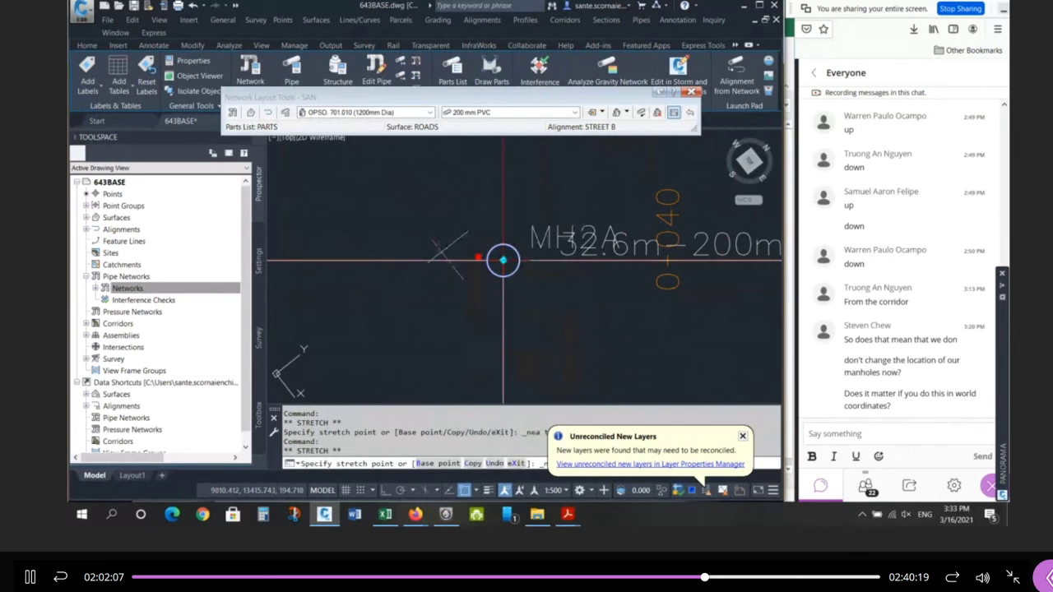
left_click(451, 270)
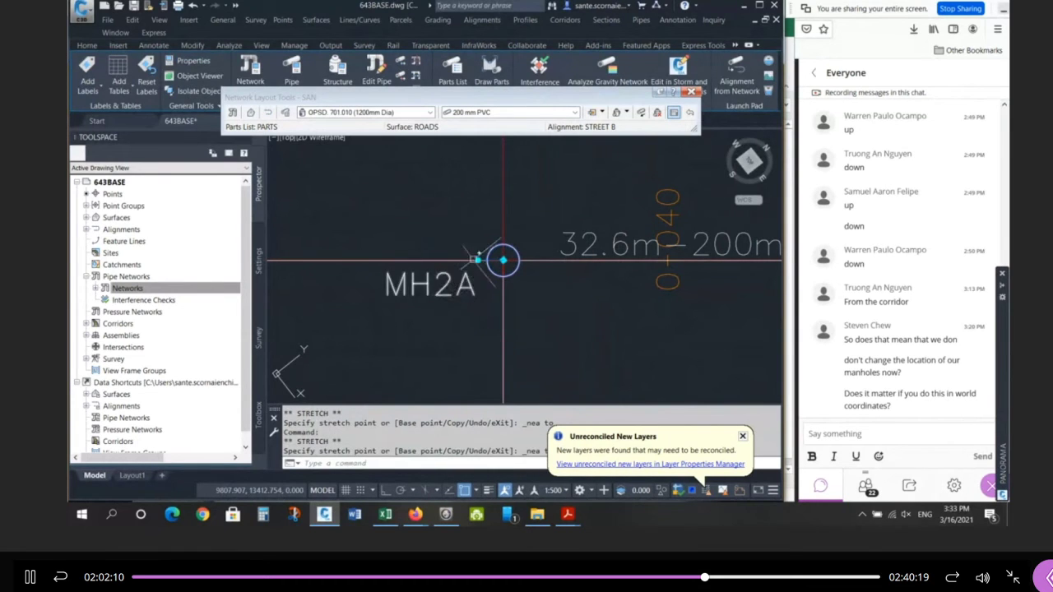
Try rotating manhole MH2A so its label falls on the east side, and return it to the west side.
left_click(525, 249)
left_click(544, 258)
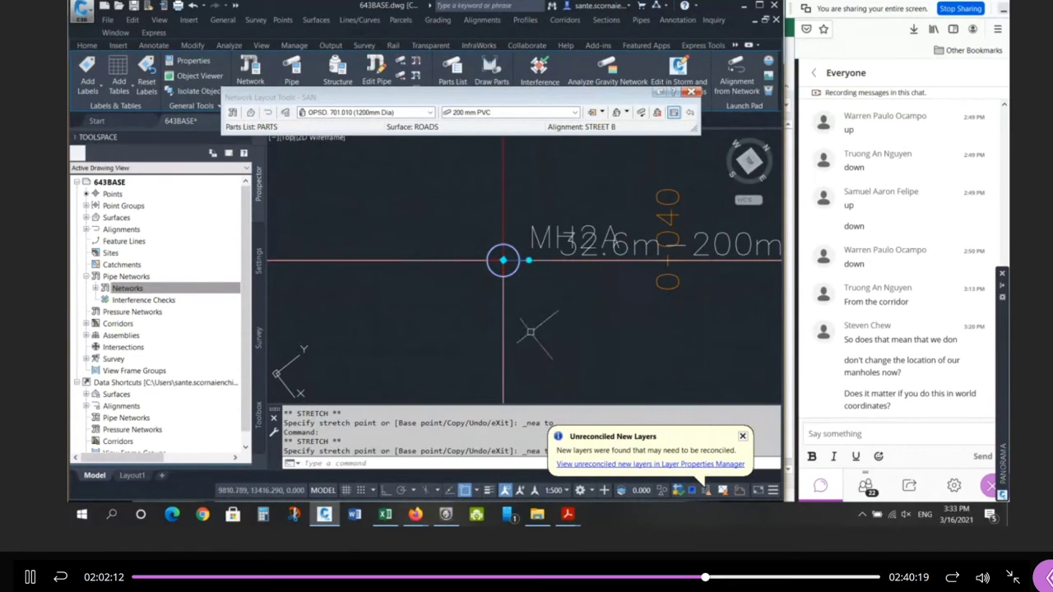
left_click(529, 260)
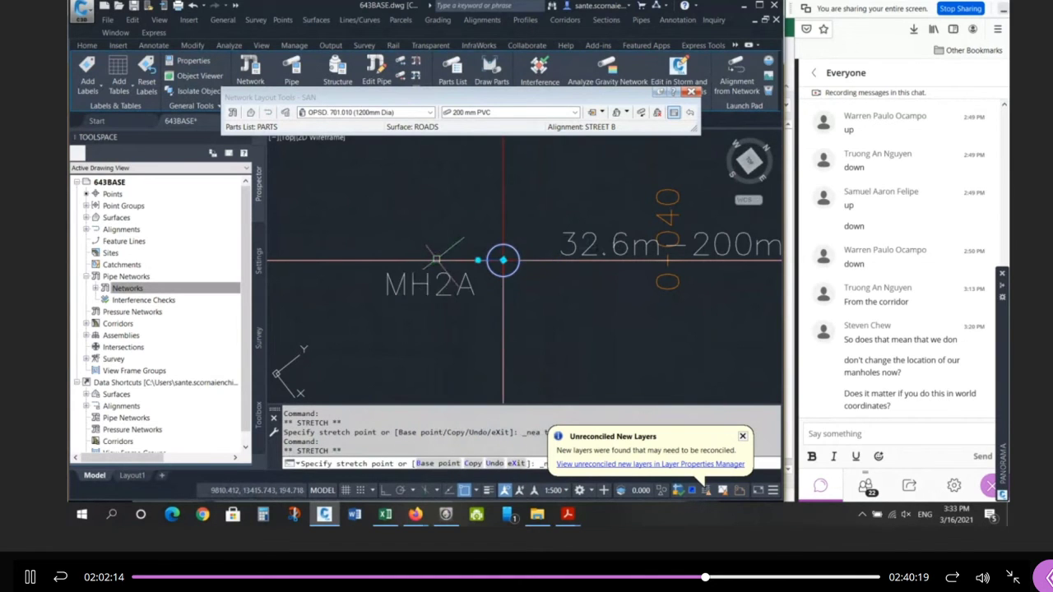
left_click(478, 260)
key("Escape")
key("Escape")
key("Escape")
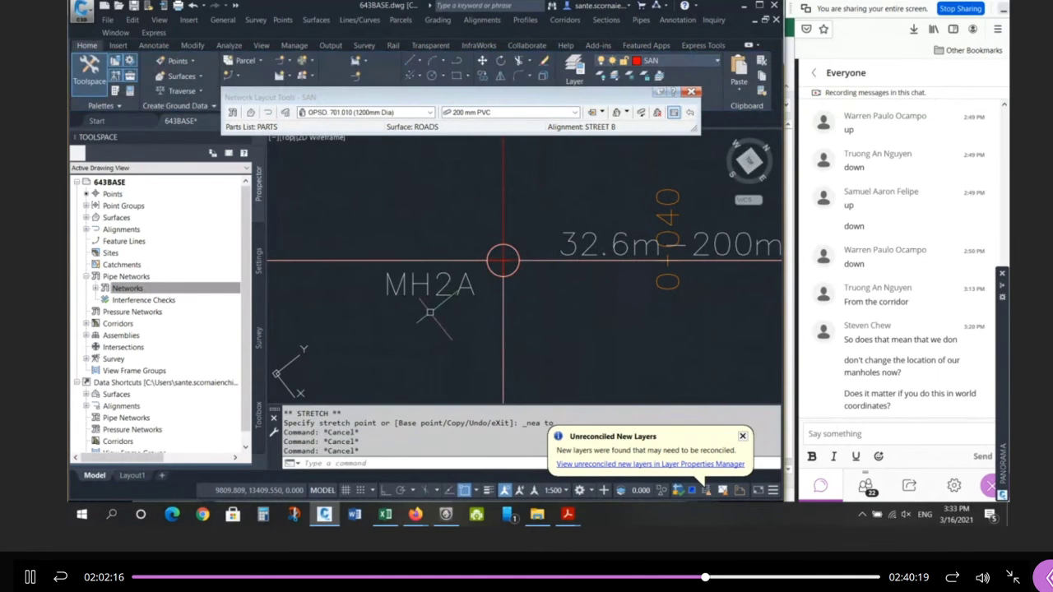
Try to move the MH2A label above the Street A pipe and undo the move.
left_click(503, 261)
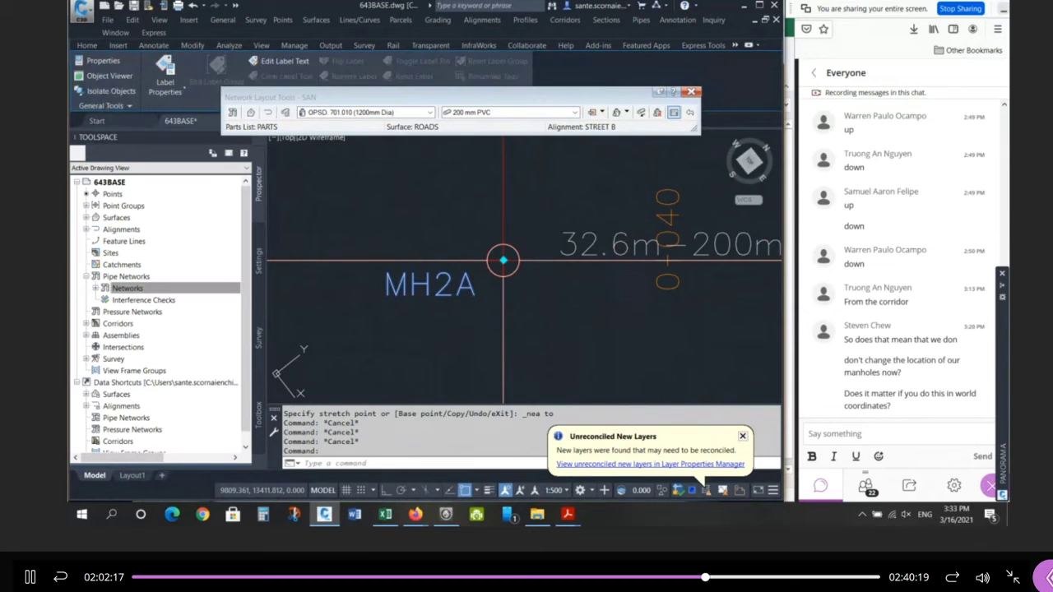
left_click(503, 261)
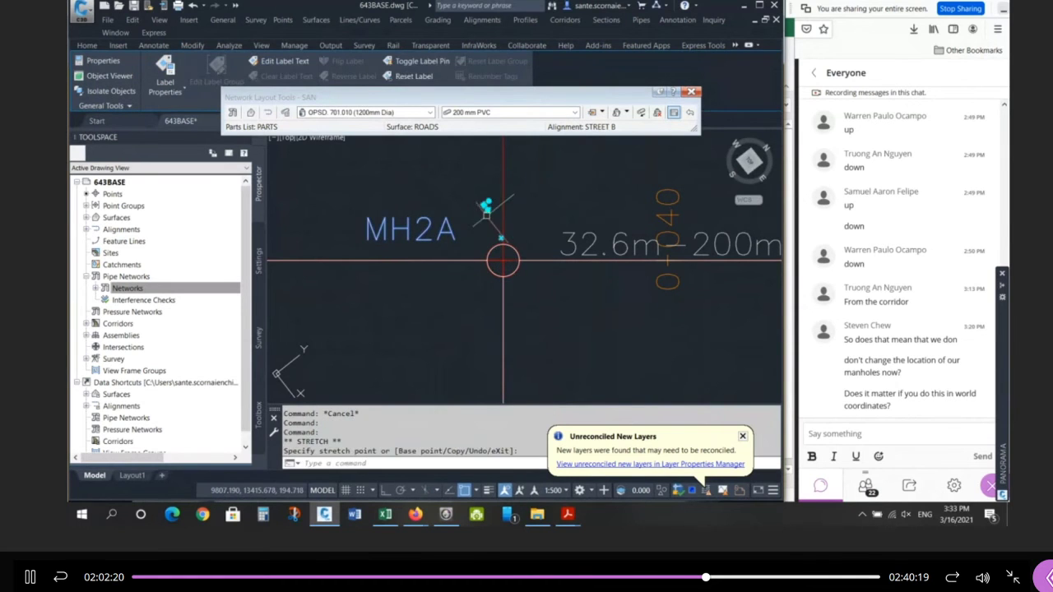
left_click(451, 309)
type("u")
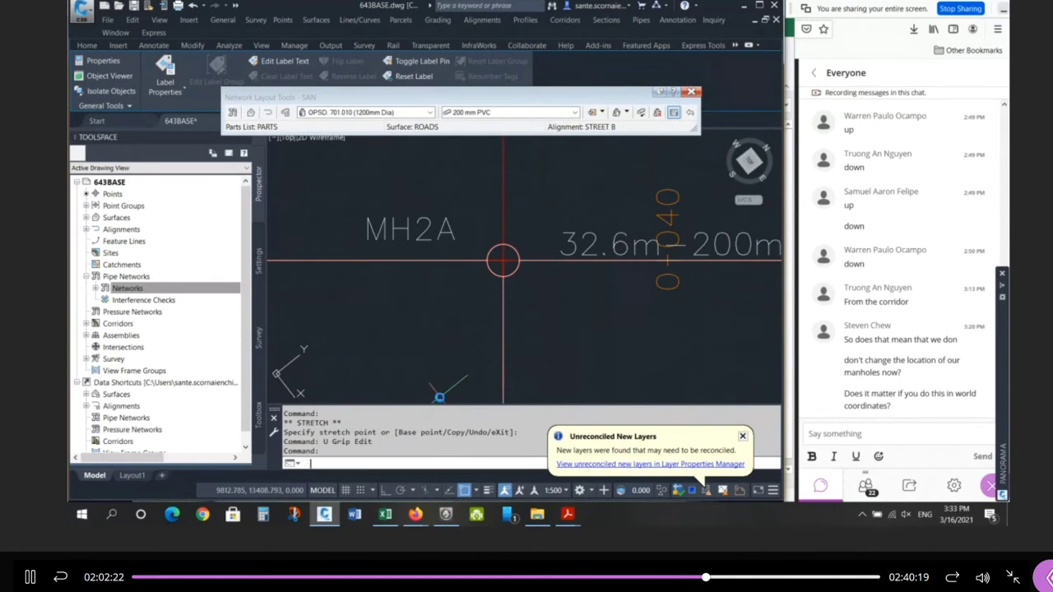
key("Return")
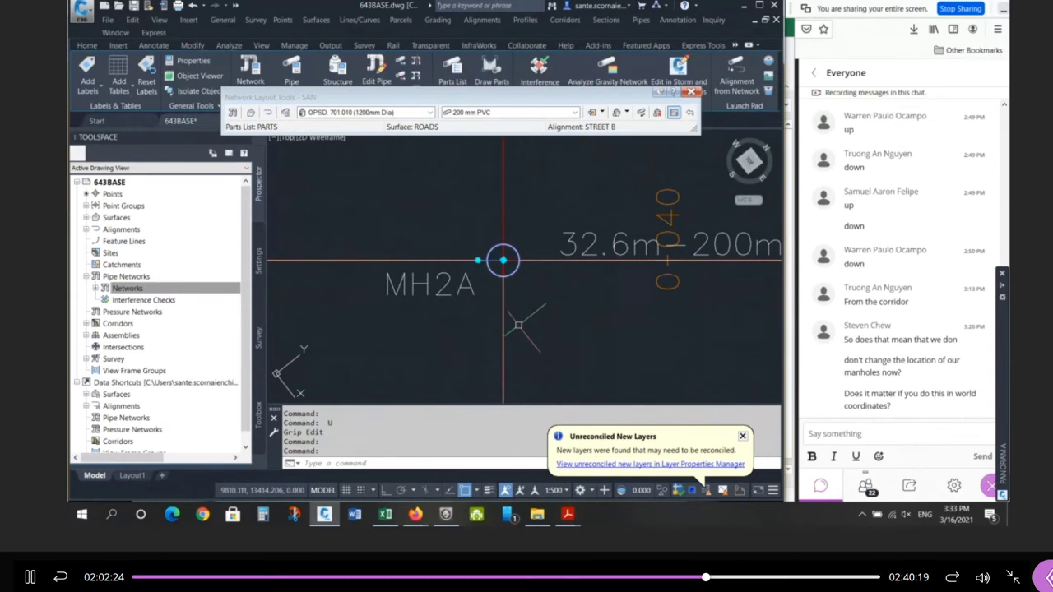
Try other rotations of manhole MH2A, ending with the rotation grip snapped west along the Street A pipe.
left_click(478, 261)
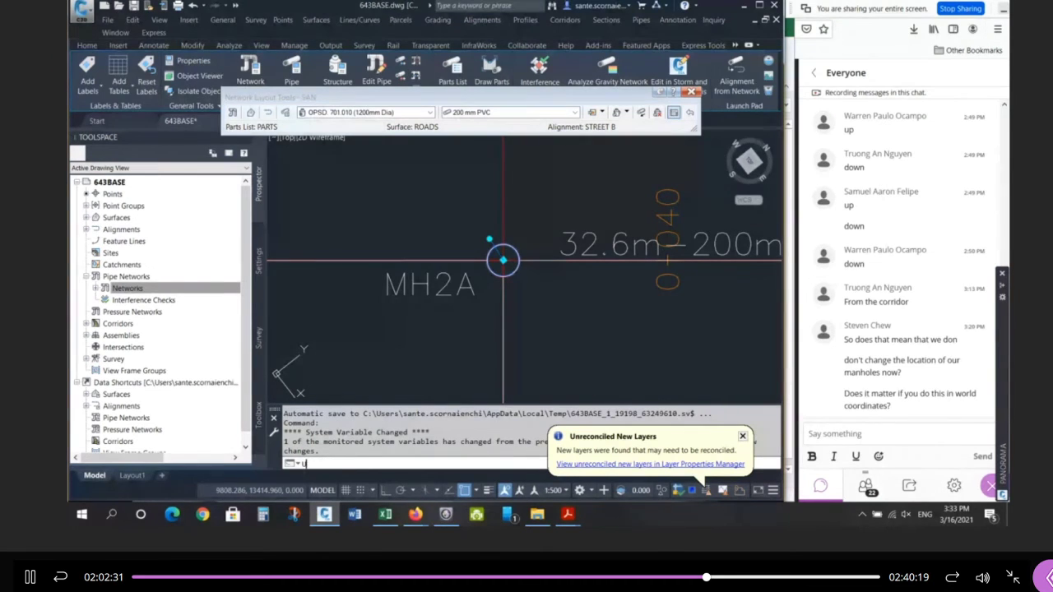
key("Return")
left_click(498, 265)
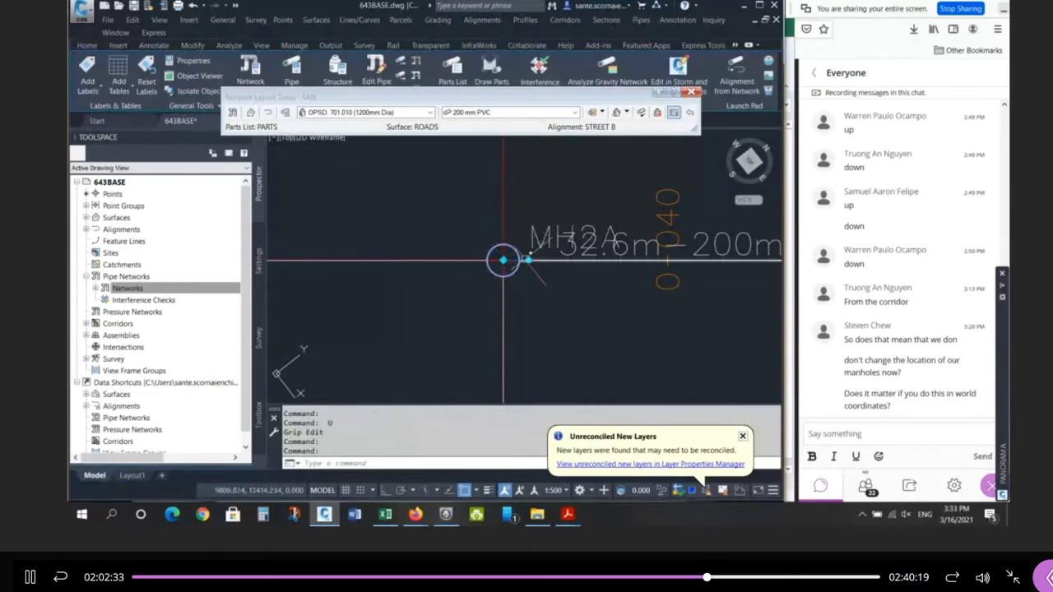
key("Escape")
key("Escape")
left_click(504, 261)
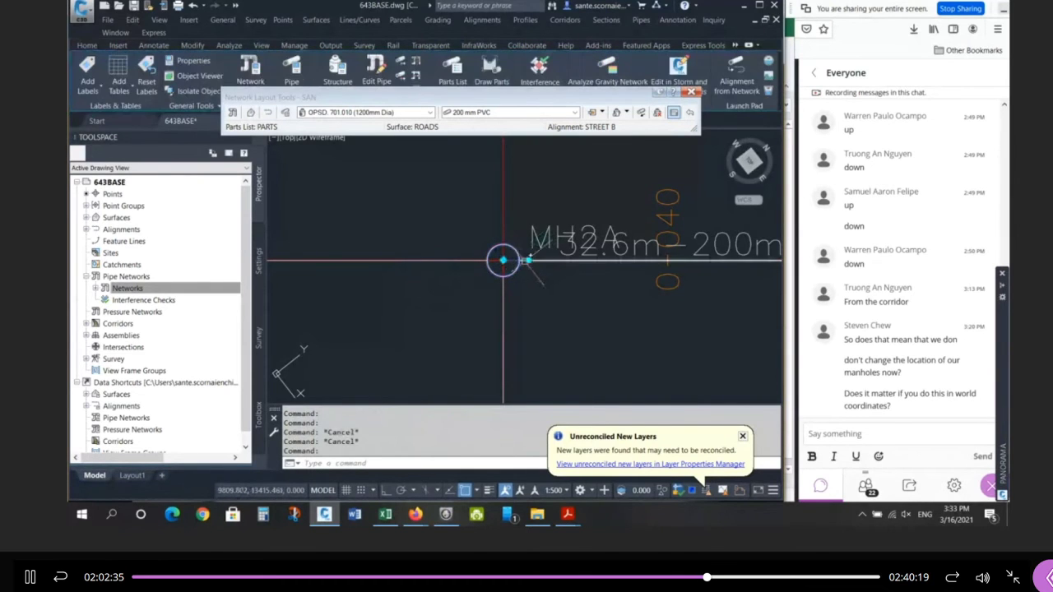
left_click(503, 261)
left_click(504, 261)
left_click(504, 261)
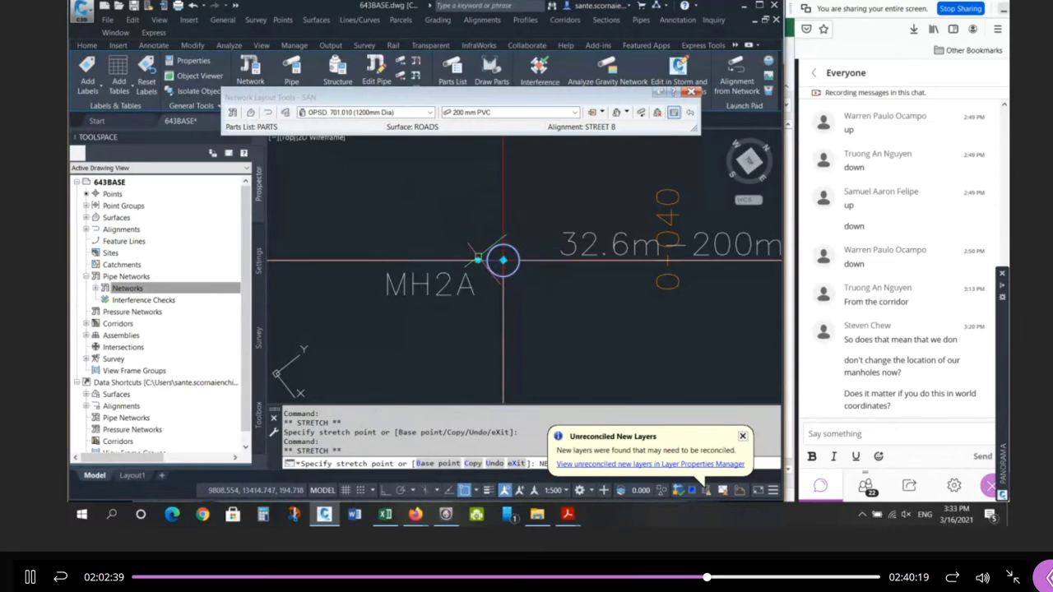
left_click(488, 277)
key("Escape")
Move the MH2A label with its grip to a spot directly below the manhole.
left_click(472, 285)
left_click(504, 261)
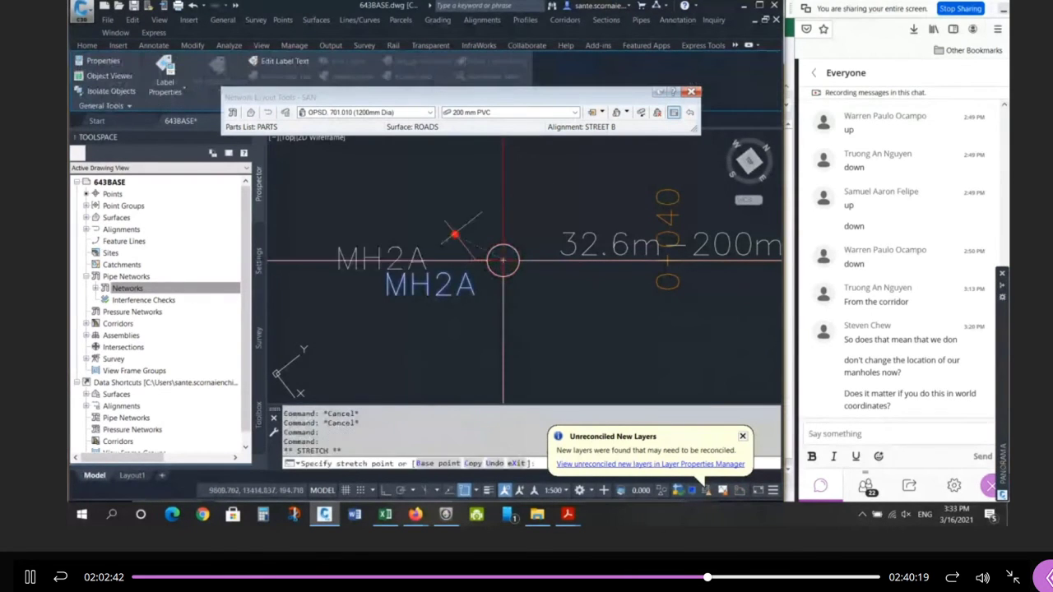
left_click(452, 228)
left_click(454, 227)
left_click(553, 304)
key("Escape")
key("Escape")
key("Escape")
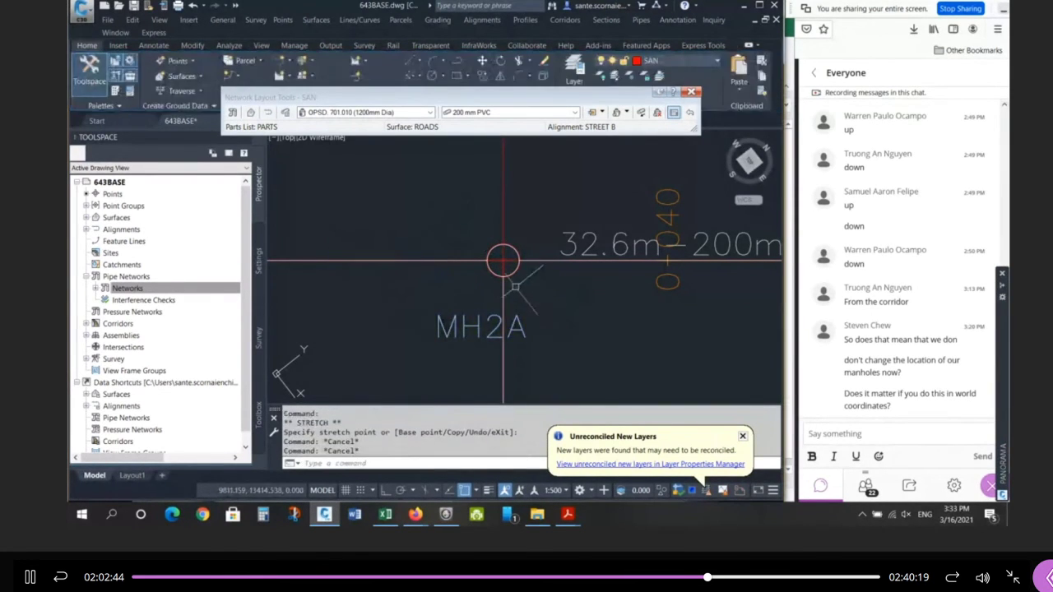
Swing manhole MH2A's rotation grip off the pipe and back onto it using the Nearest snap.
left_click(478, 260)
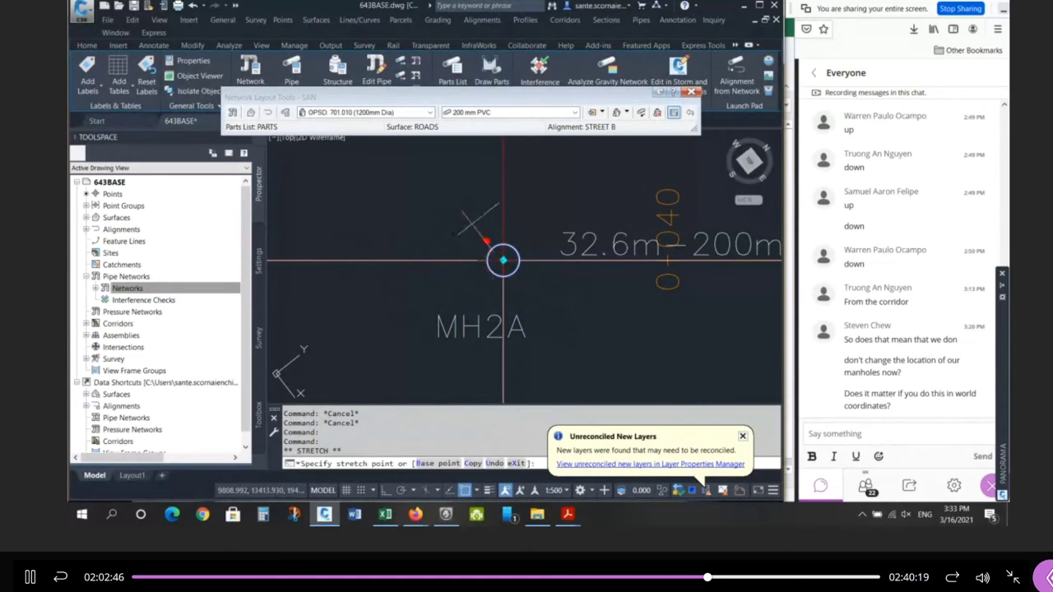
left_click(471, 225)
left_click(487, 241)
right_click(477, 254, "shift")
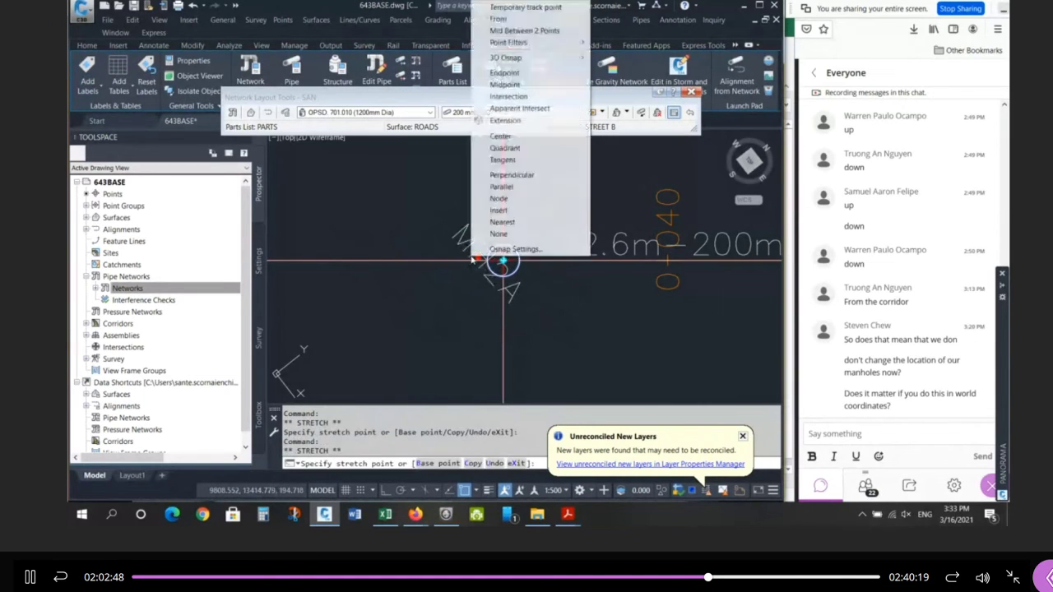
left_click(502, 223)
left_click(473, 258)
Move the MH2A label close to the manhole, just below the Street A pipe on the west side.
left_click(521, 328)
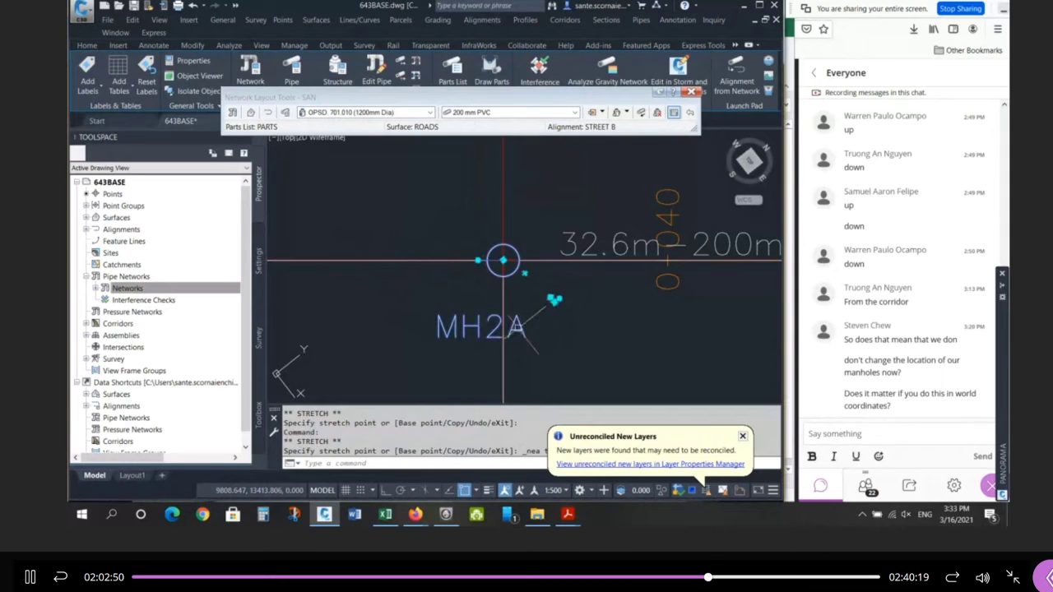
left_click(561, 298)
key("Escape")
key("Escape")
key("Escape")
key("Escape")
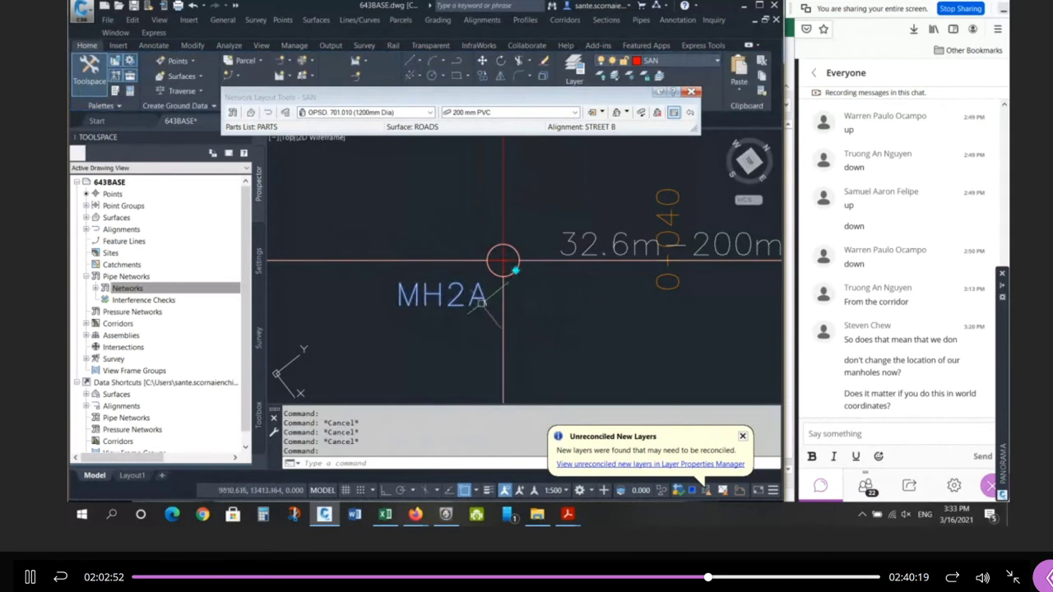
Select the circle drawn at manhole MH4A on Street A together with all similar objects.
scroll(418, 261, "down", 2)
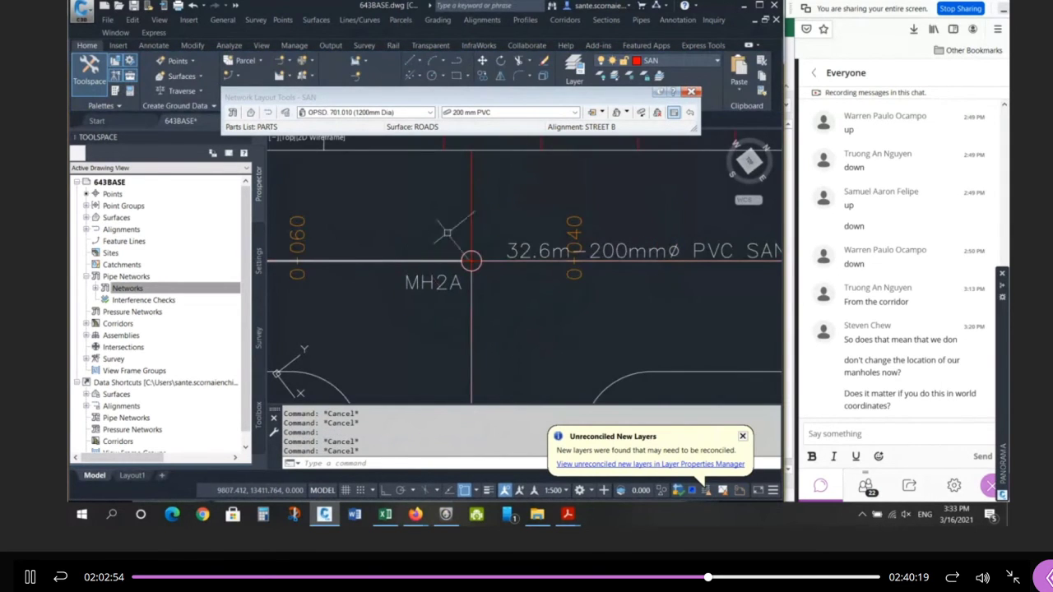
scroll(446, 232, "down", 5)
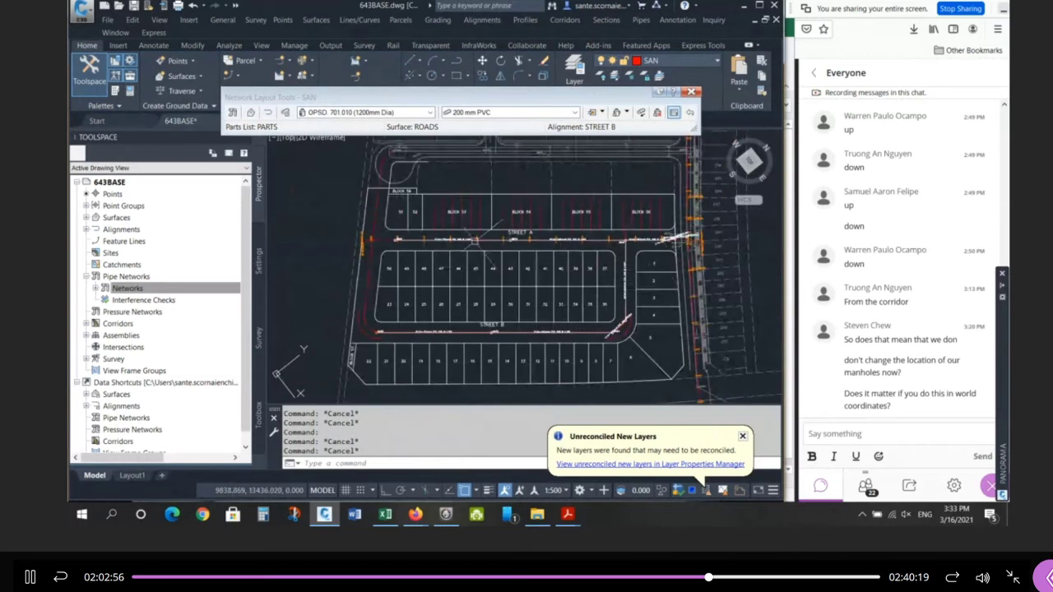
scroll(474, 240, "up", 5)
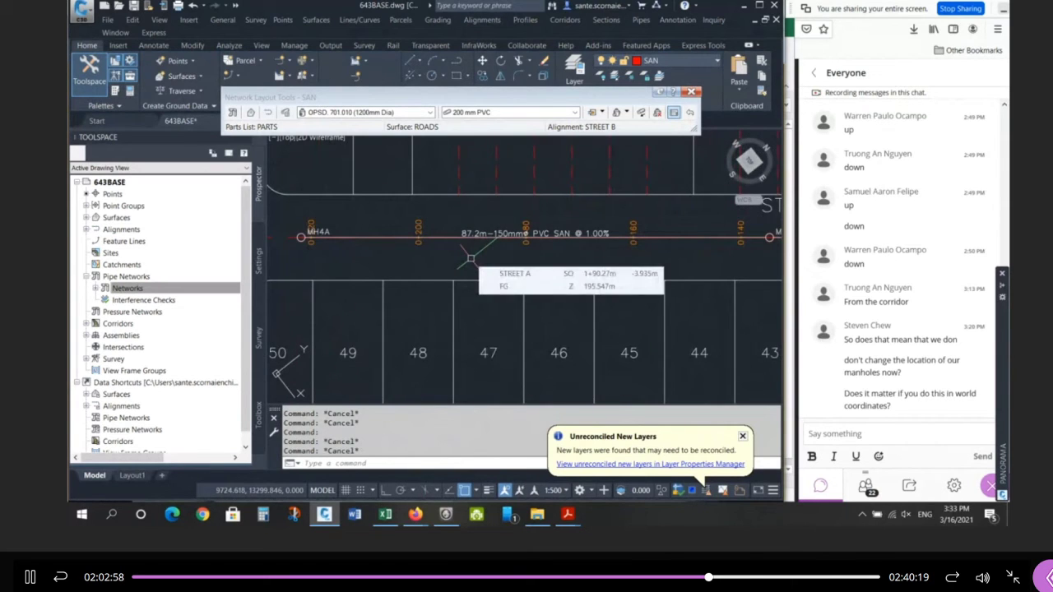
scroll(539, 233, "up", 4)
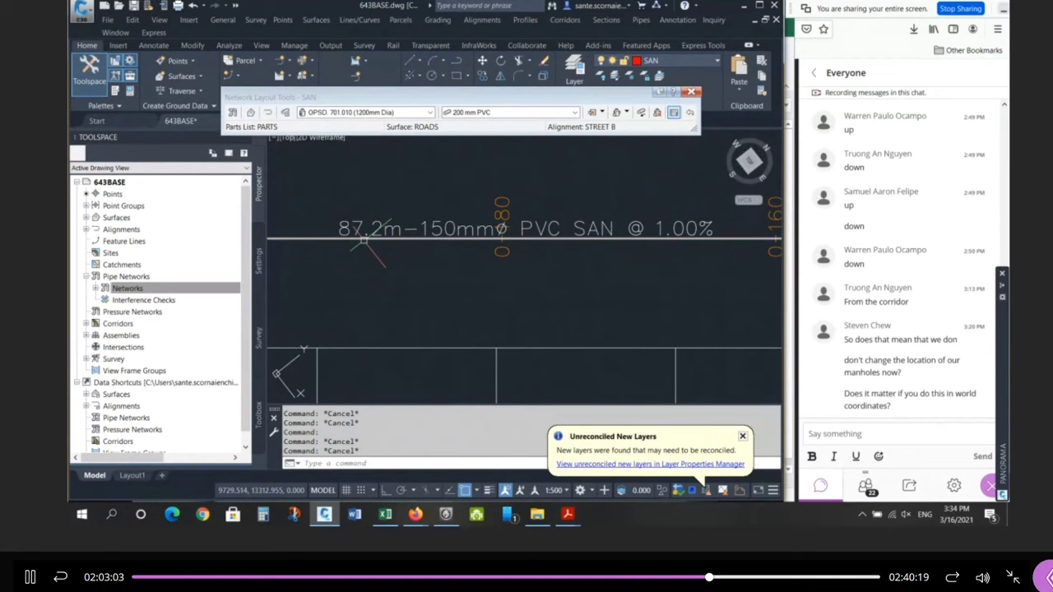
scroll(526, 204, "down", 6)
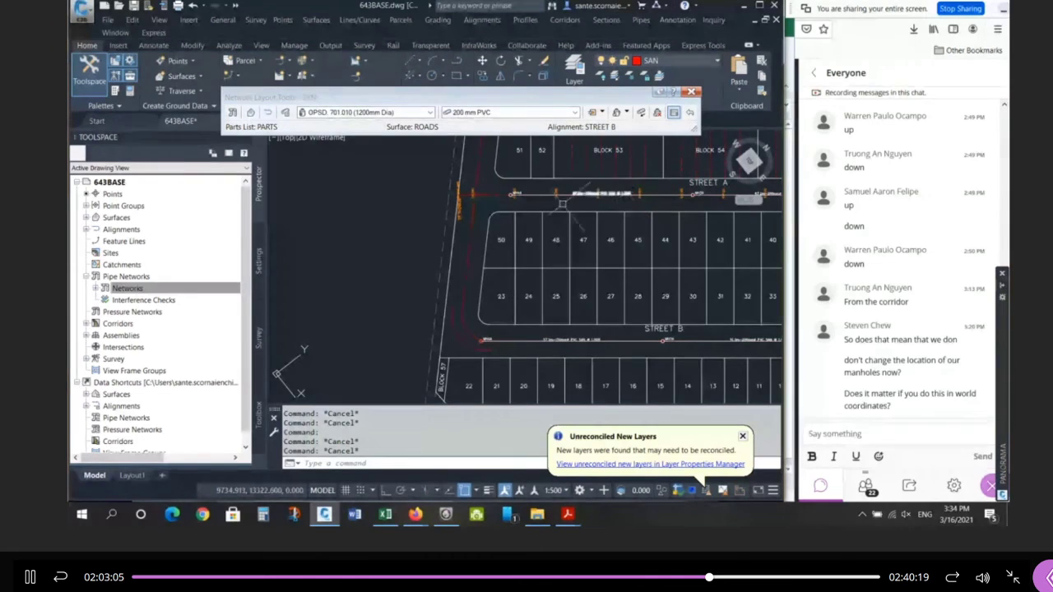
scroll(527, 205, "up", 6)
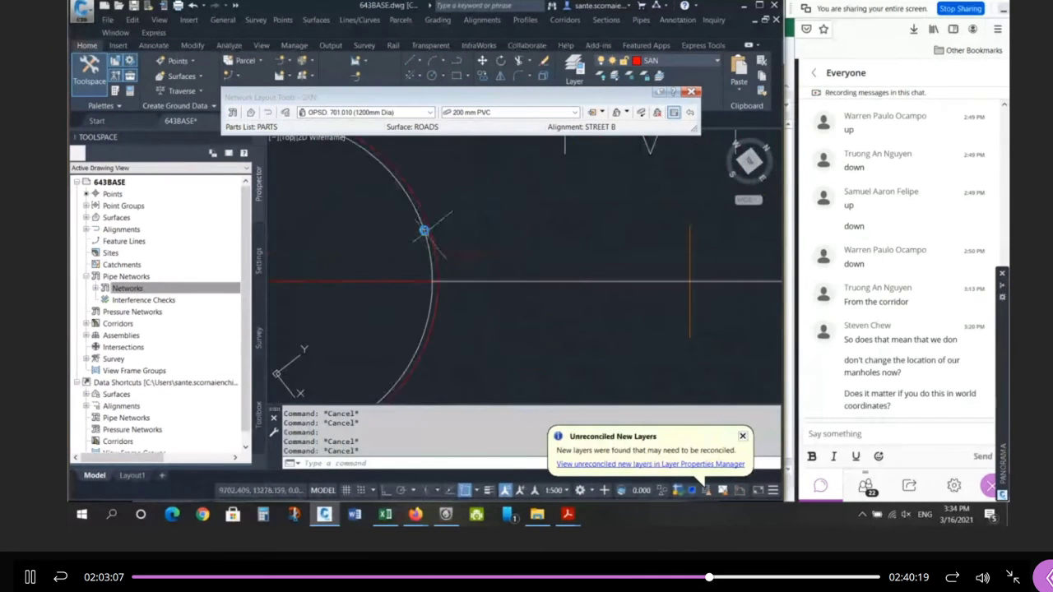
left_click(426, 218)
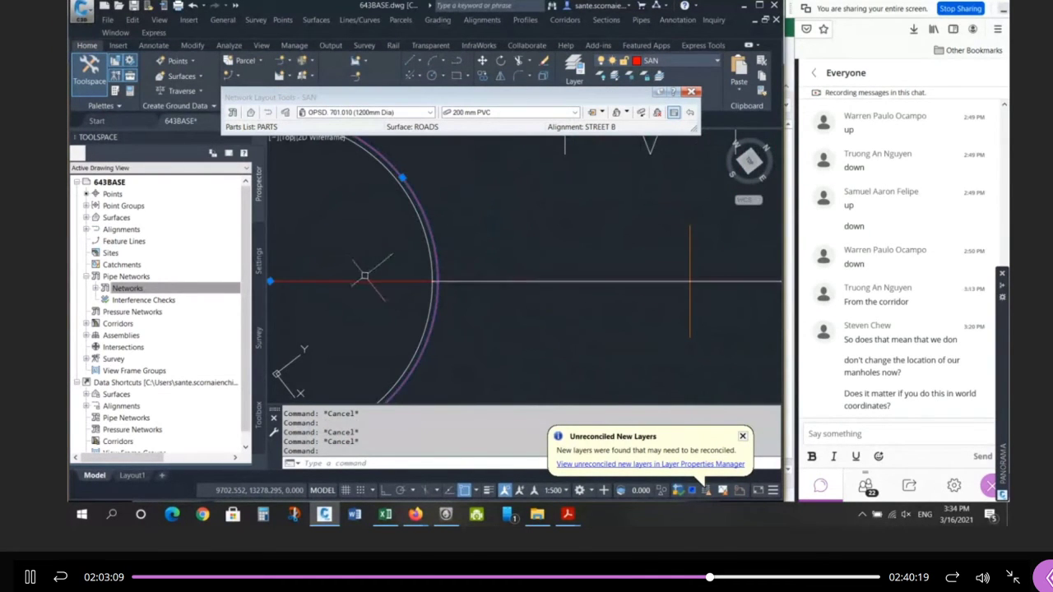
scroll(356, 210, "down", 5)
right_click(359, 216)
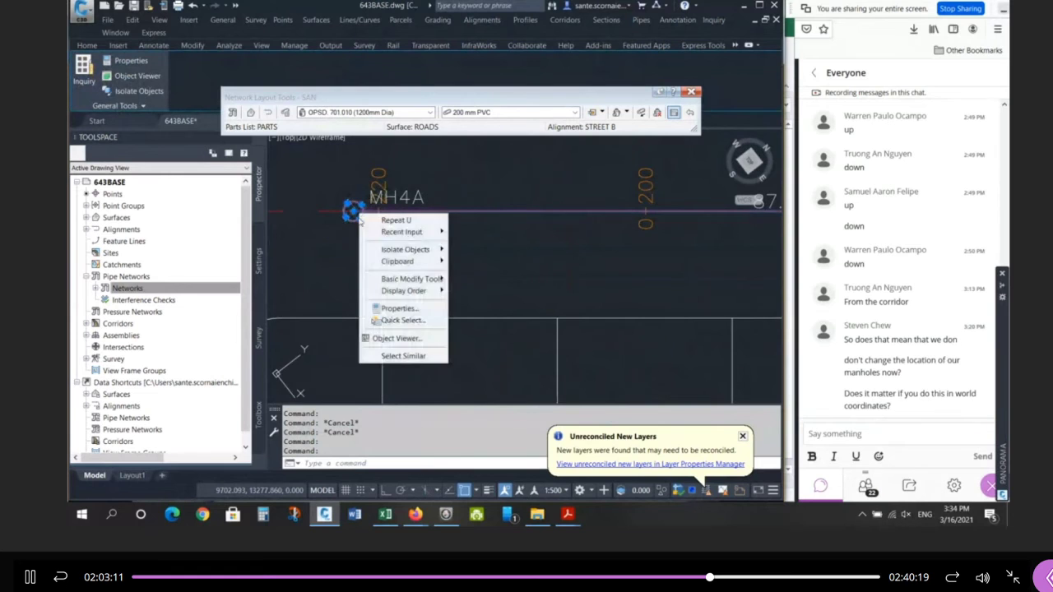
left_click(403, 356)
Draw a large circle around the subdivision and erase it.
scroll(469, 245, "down", 5)
type("c")
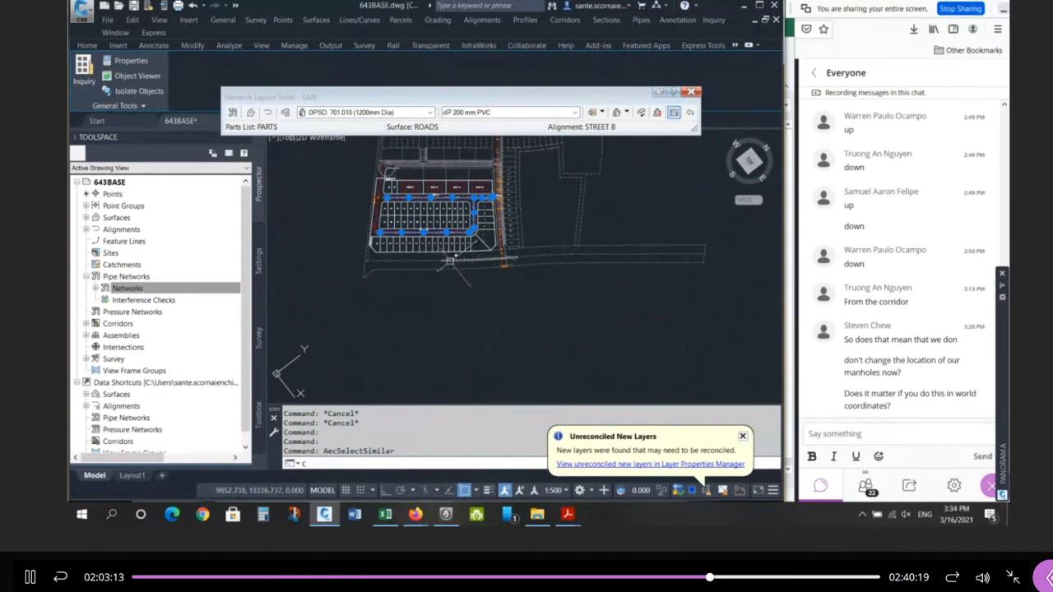
key("Return")
scroll(467, 233, "down", 2)
left_click(467, 232)
left_click(521, 361)
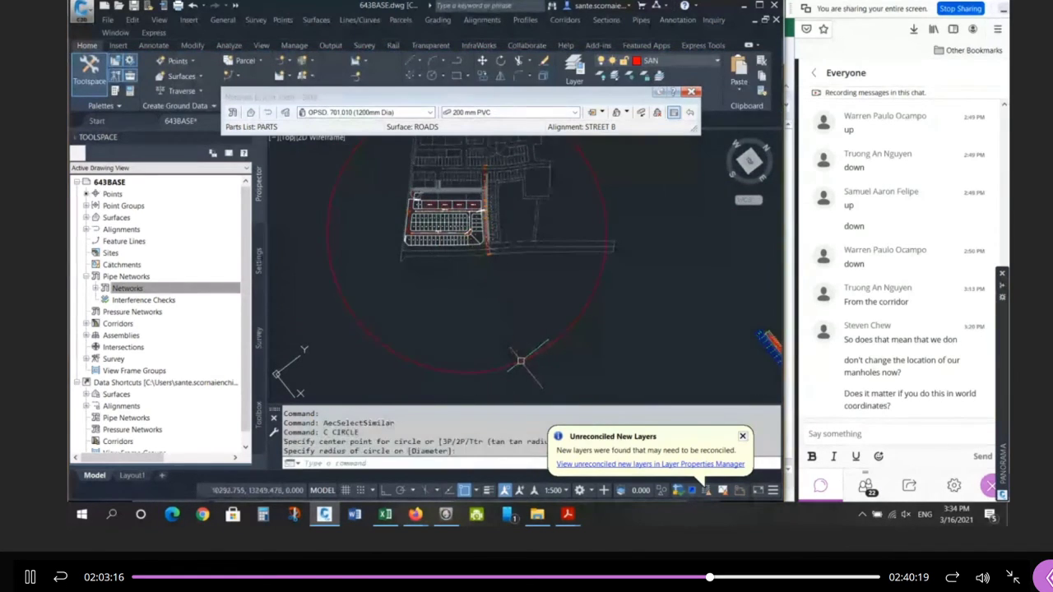
key("Escape")
key("Escape")
key("Escape")
type("e")
key("Return")
left_click(580, 350)
left_click(502, 325)
key("Return")
key("Escape")
key("Escape")
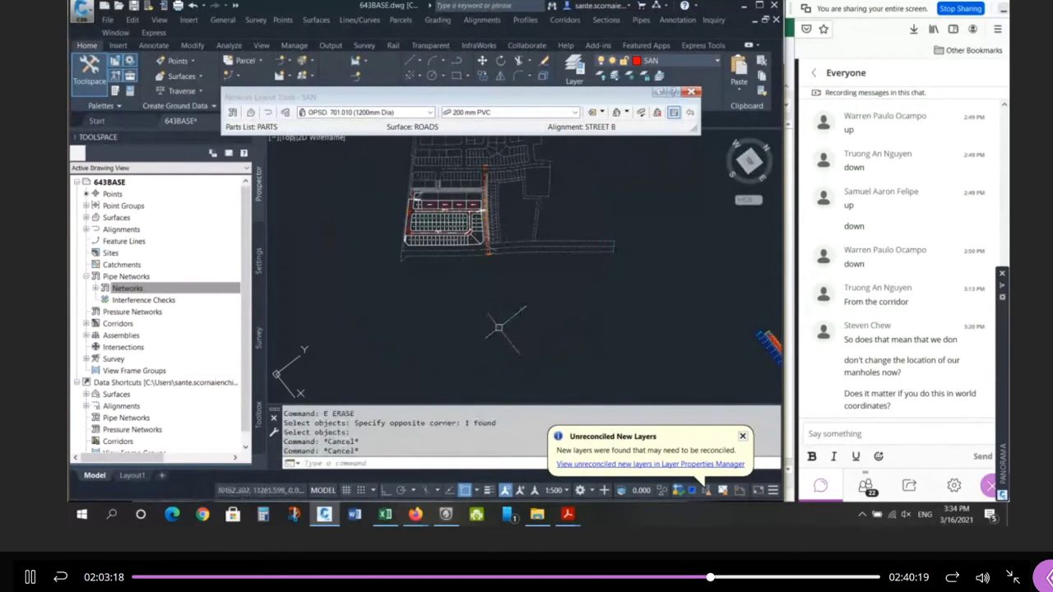
Try to copy the previous selection set with the Copy command.
type("co")
key("Return")
type("p")
key("Return")
key("Return")
left_click(471, 286)
key("Escape")
key("Escape")
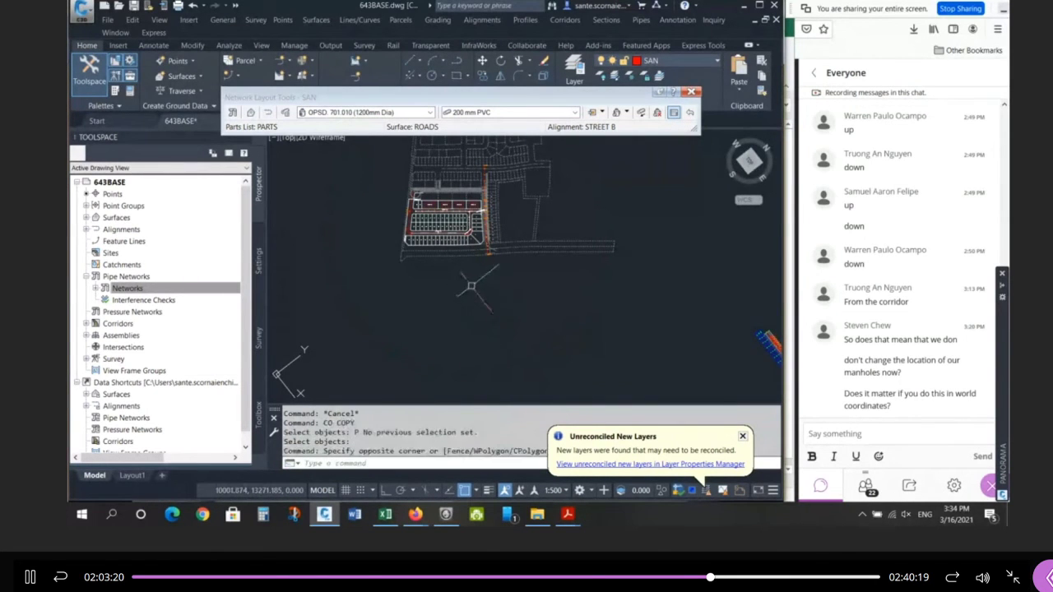
Select a manhole circle and the sewer line running through it, together with all objects similar to each.
scroll(431, 200, "up", 12)
scroll(487, 224, "up", 12)
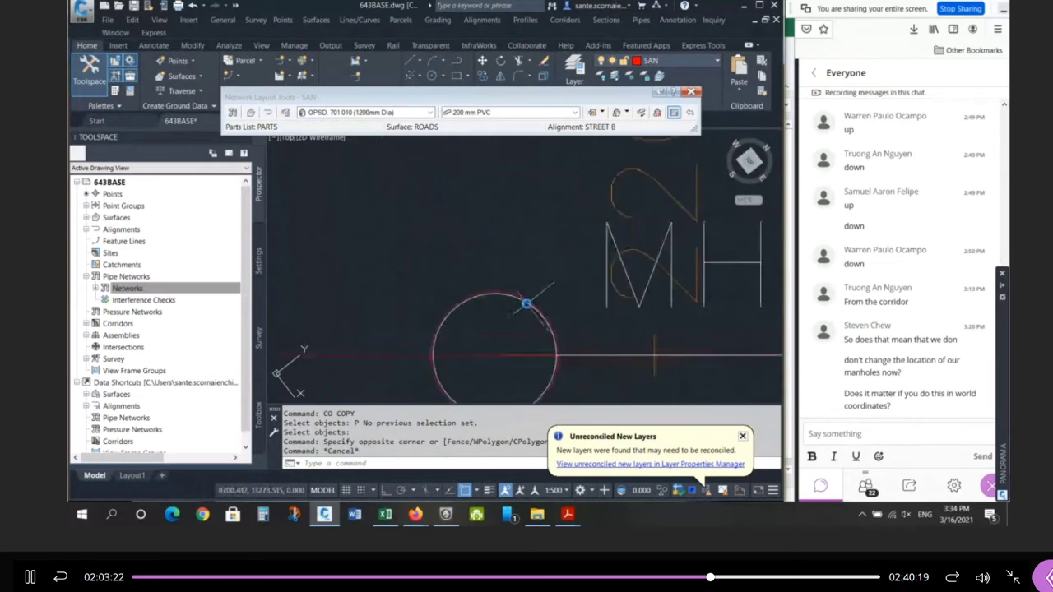
left_click(553, 311)
right_click(558, 299)
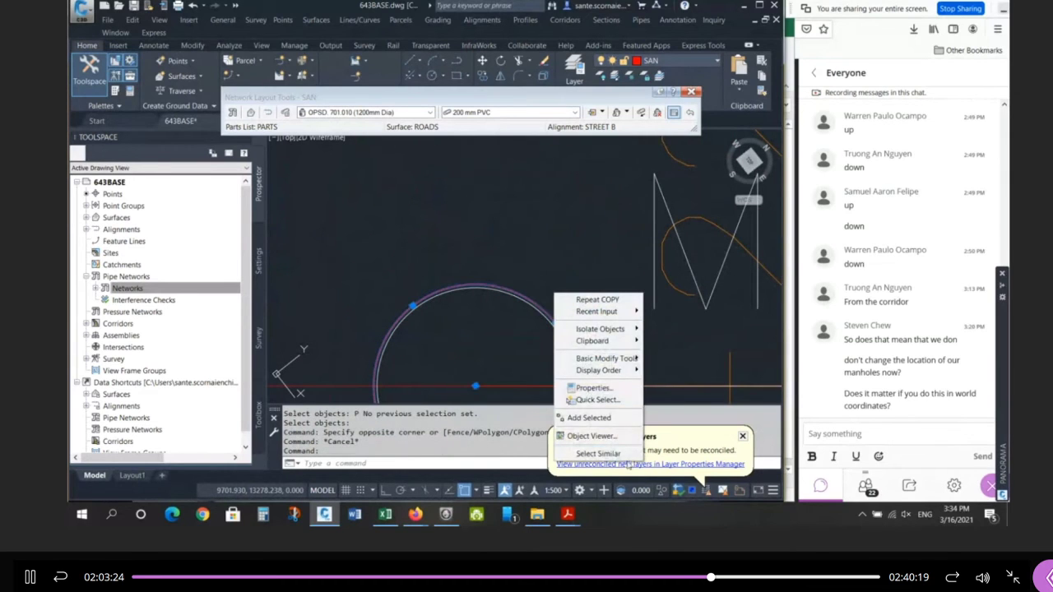
left_click(615, 454)
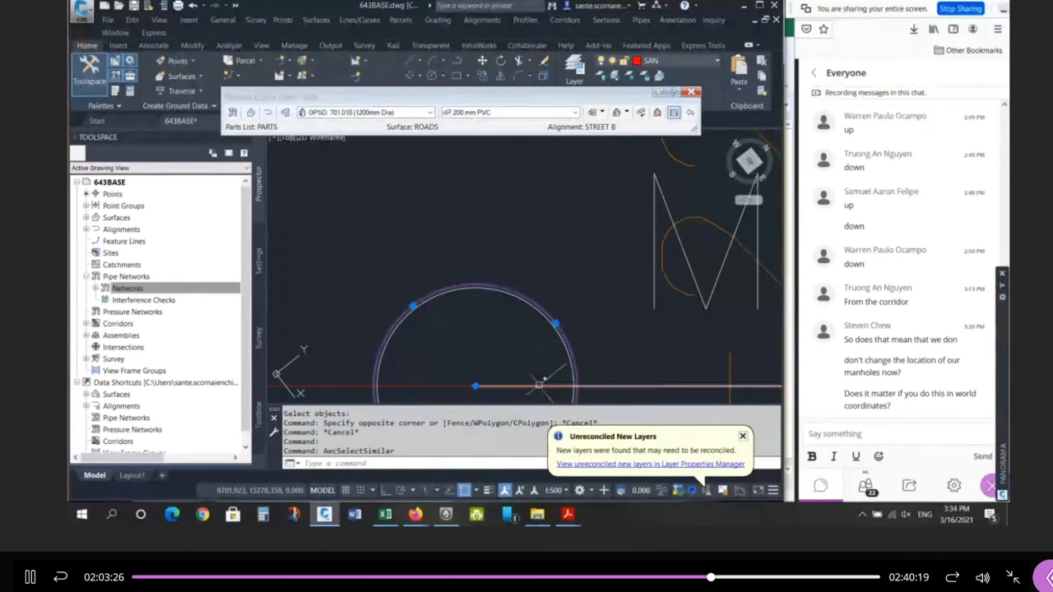
left_click(540, 385)
right_click(524, 341)
left_click(566, 484)
scroll(447, 221, "down", 20)
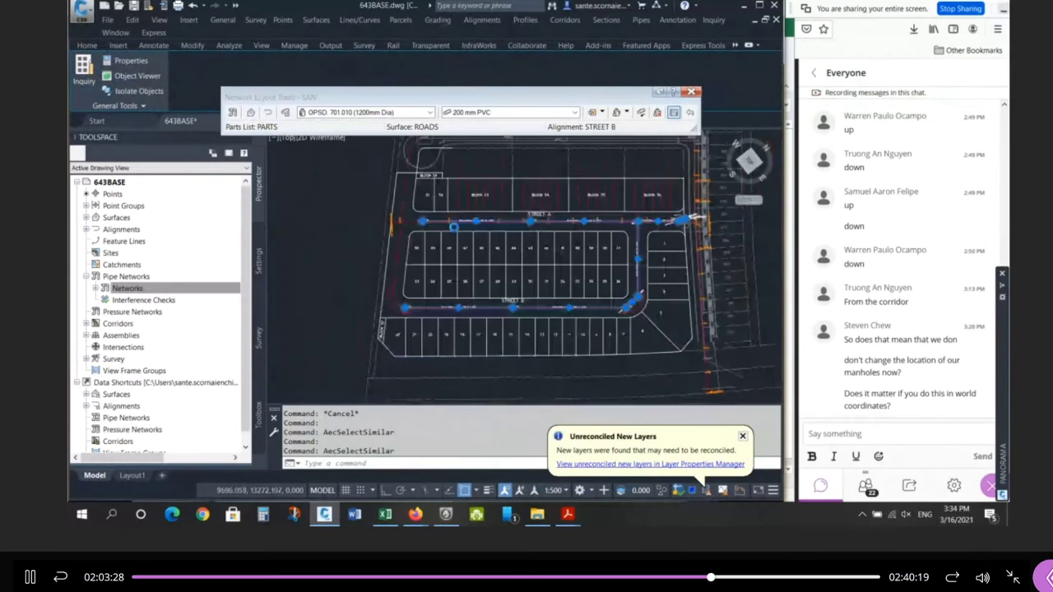
Copy the selected circles and sewer lines to the empty area below the subdivision.
scroll(453, 227, "down", 2)
key("Return")
scroll(360, 216, "down", 5)
left_click(364, 222)
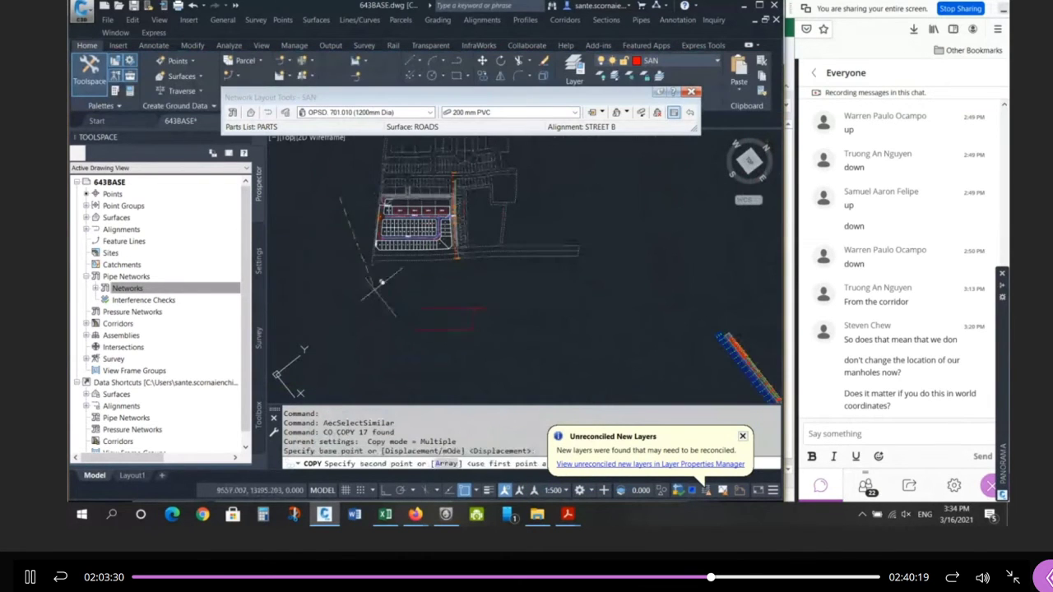
left_click(413, 325)
key("Escape")
key("Escape")
Erase the copied circles and sewer lines from the empty area below the subdivision.
scroll(454, 345, "up", 3)
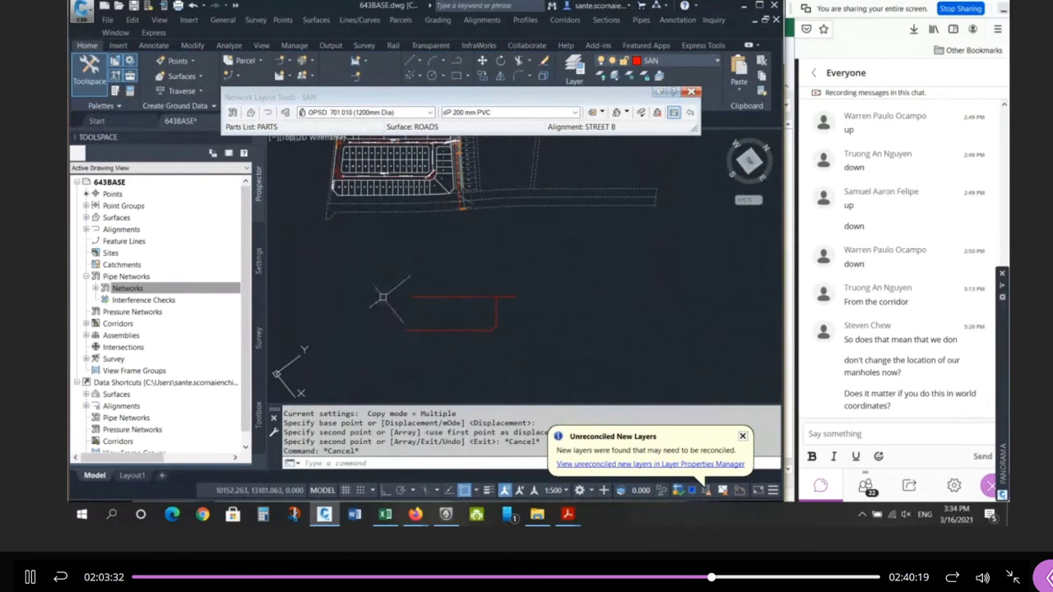
left_click(355, 270)
left_click(580, 387)
key("Delete")
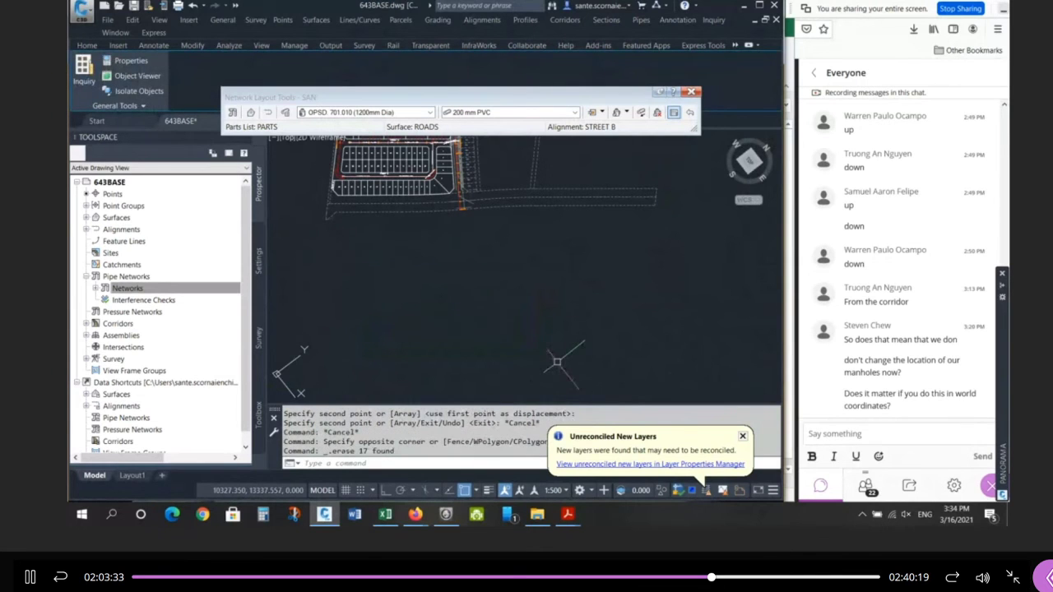
Examine the sizes and slopes in the pipe labels along Street B and the PVC pipe sizes available in the parts list.
scroll(521, 294, "up", 5)
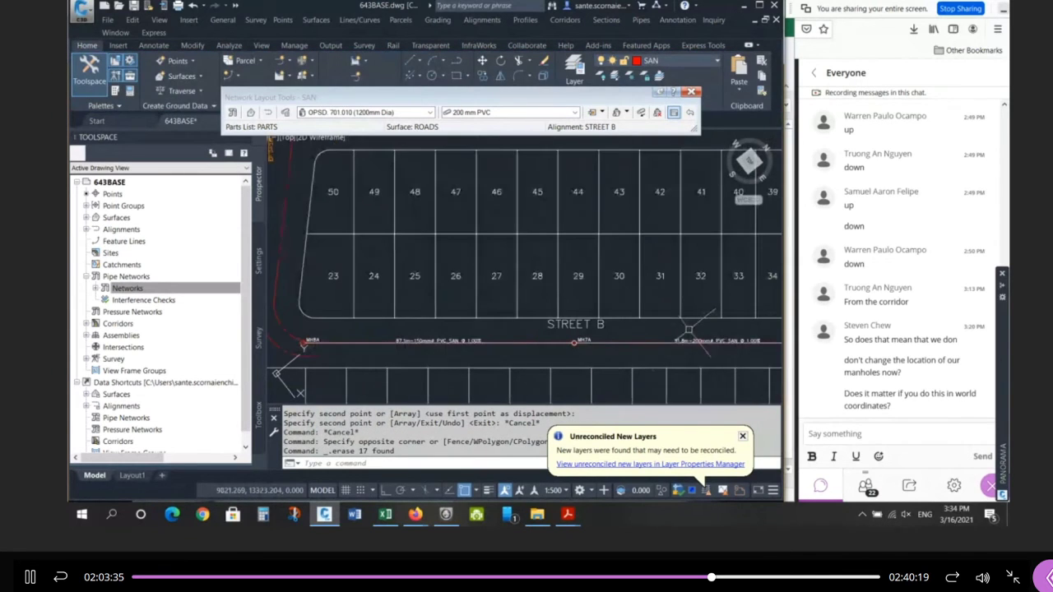
scroll(305, 343, "up", 2)
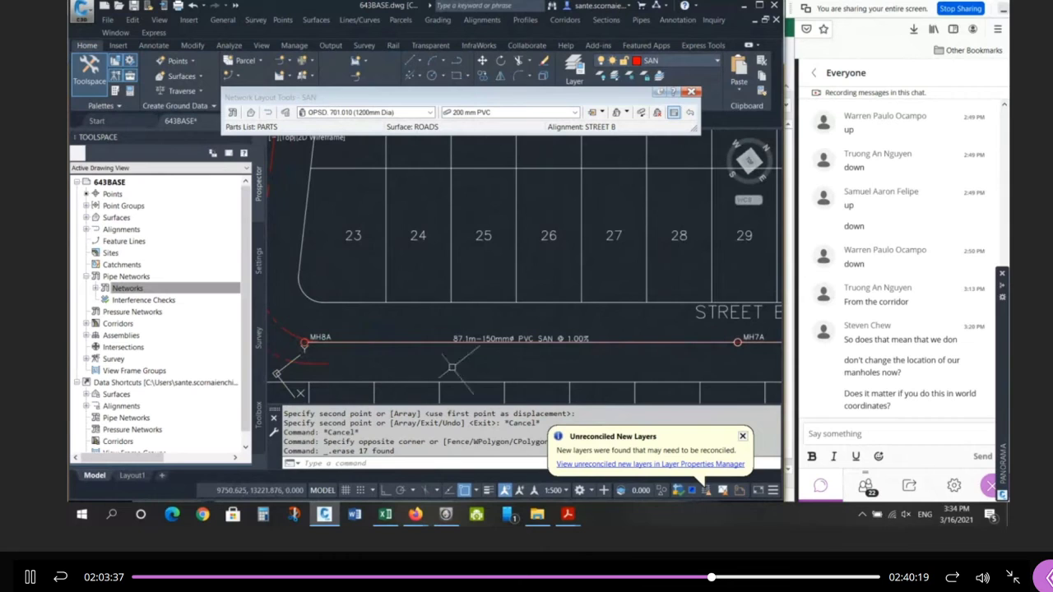
scroll(492, 349, "up", 2)
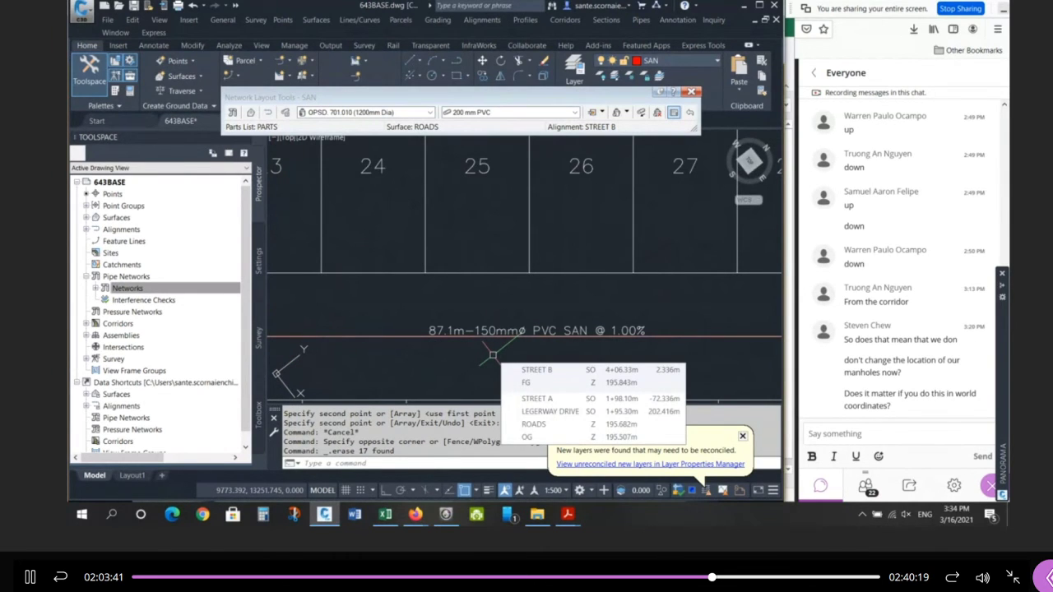
scroll(613, 357, "up", 2)
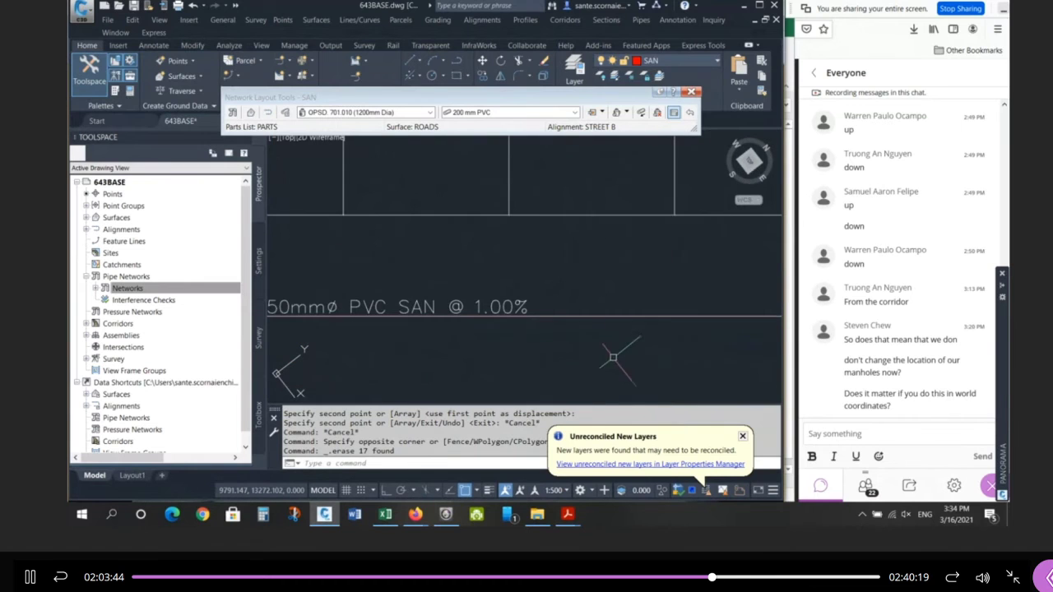
scroll(458, 307, "down", 4)
scroll(729, 304, "up", 4)
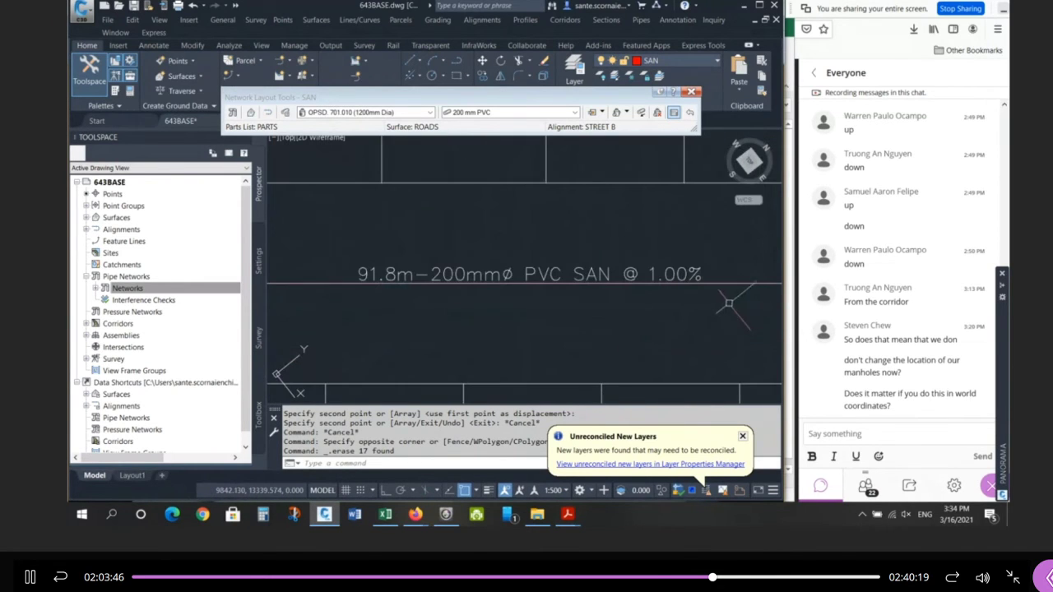
scroll(576, 300, "down", 3)
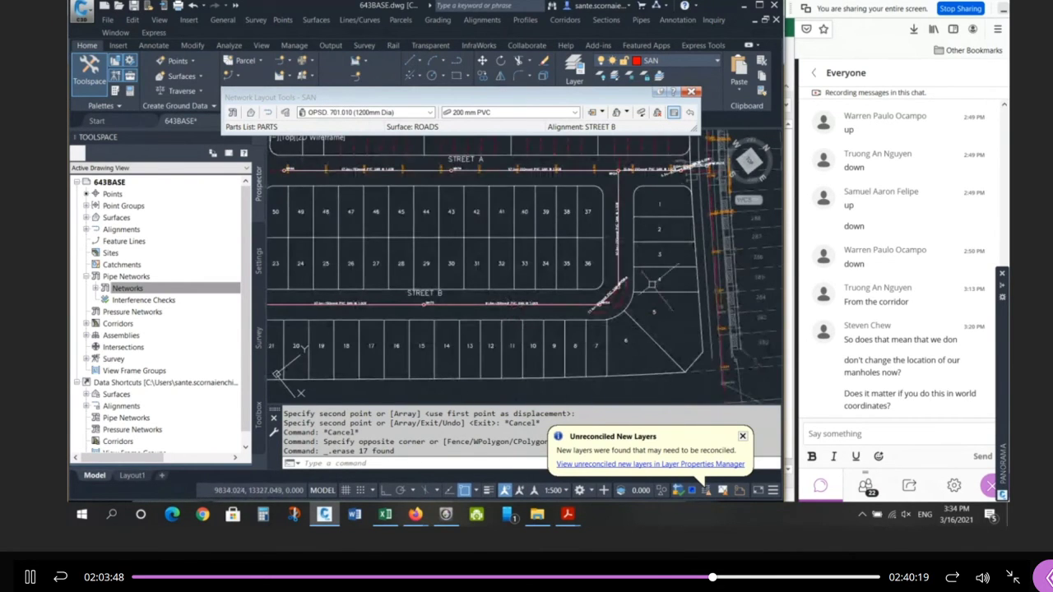
left_click(485, 113)
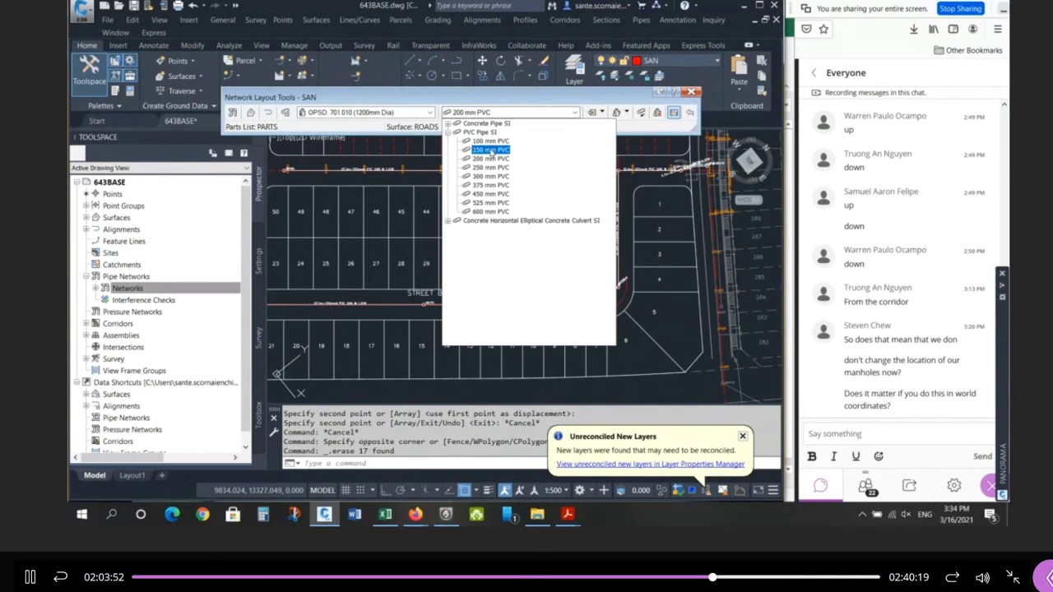
left_click(501, 97)
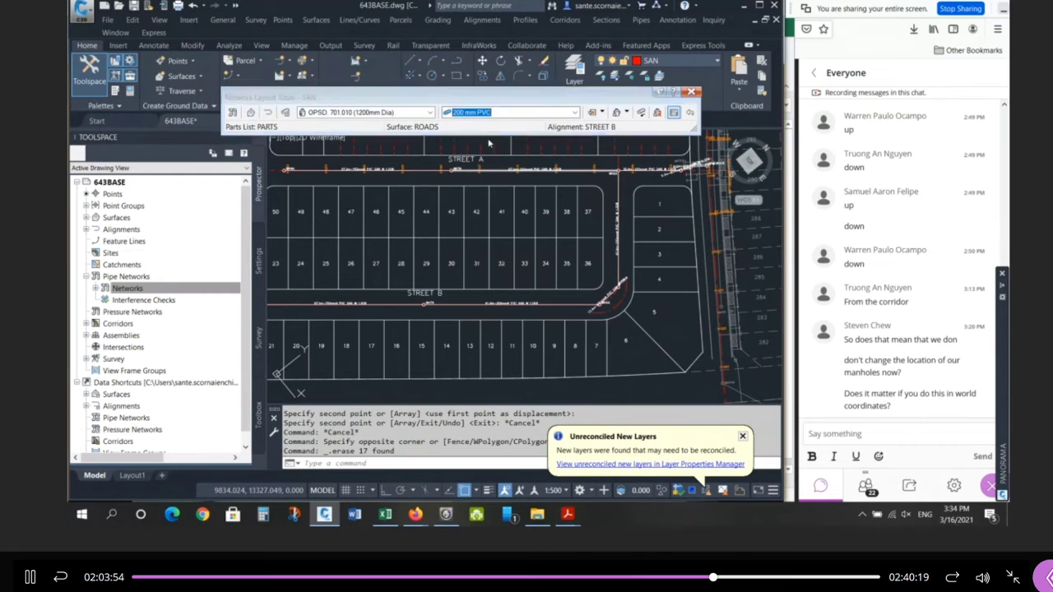
scroll(665, 319, "down", 2)
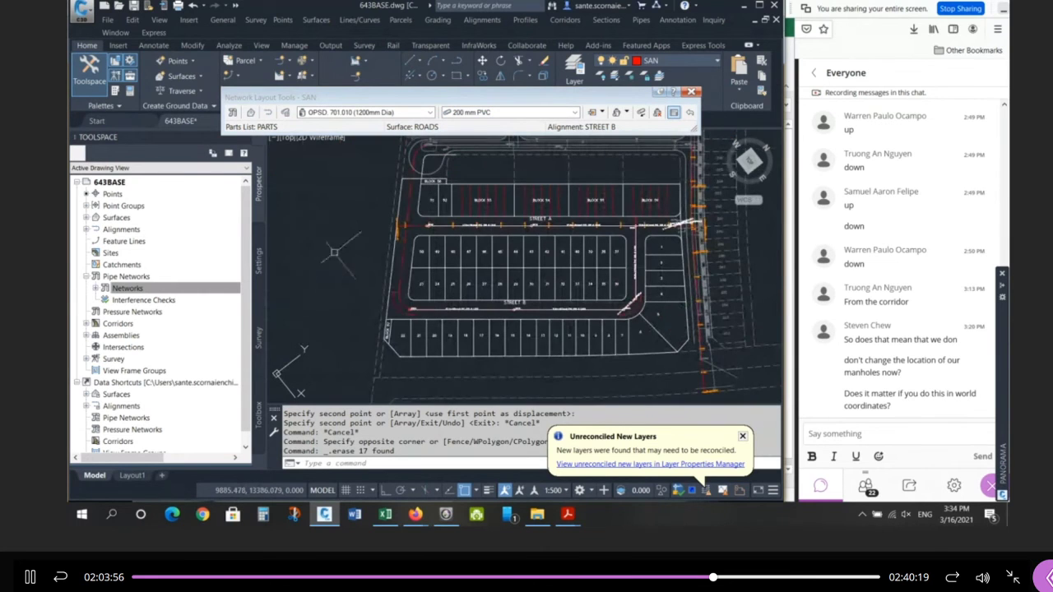
scroll(703, 254, "up", 4)
scroll(704, 254, "down", 3)
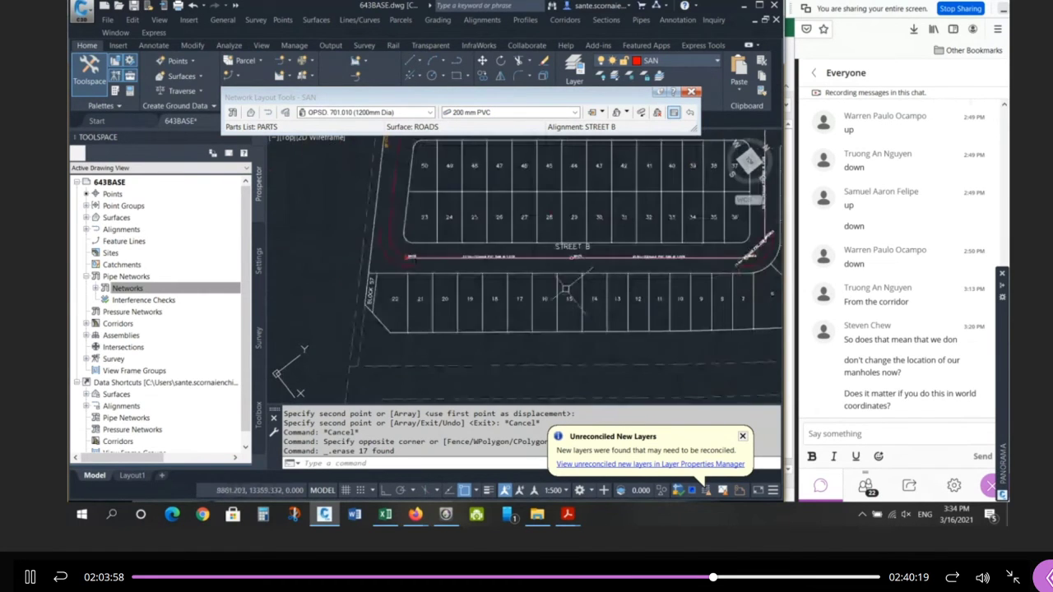
Swap the Street B pipe between MH8A and MH7A to the 200 mm PVC part size.
scroll(490, 261, "up", 4)
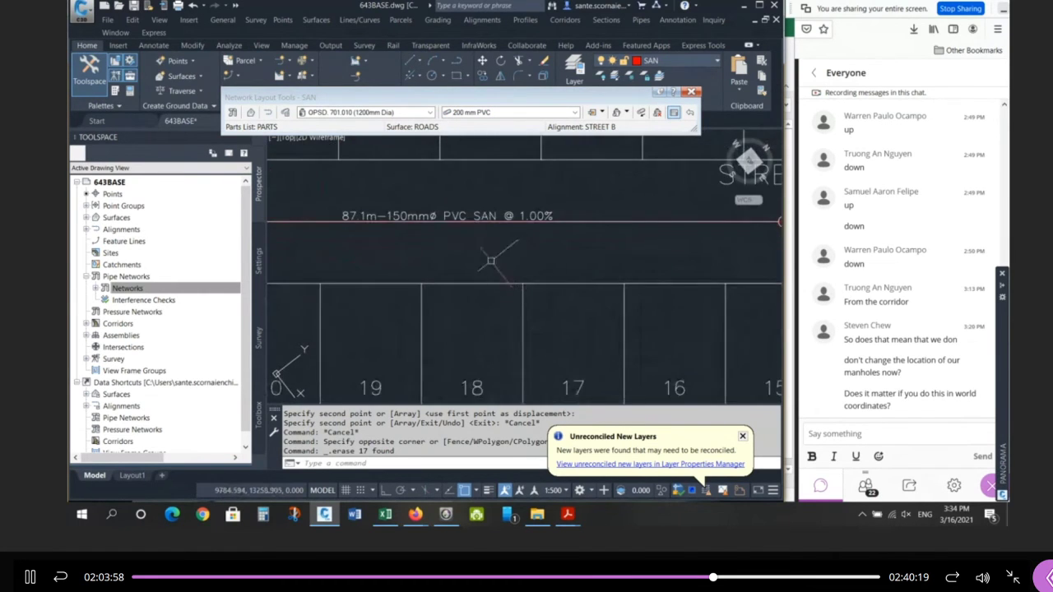
left_click(583, 222)
right_click(588, 192)
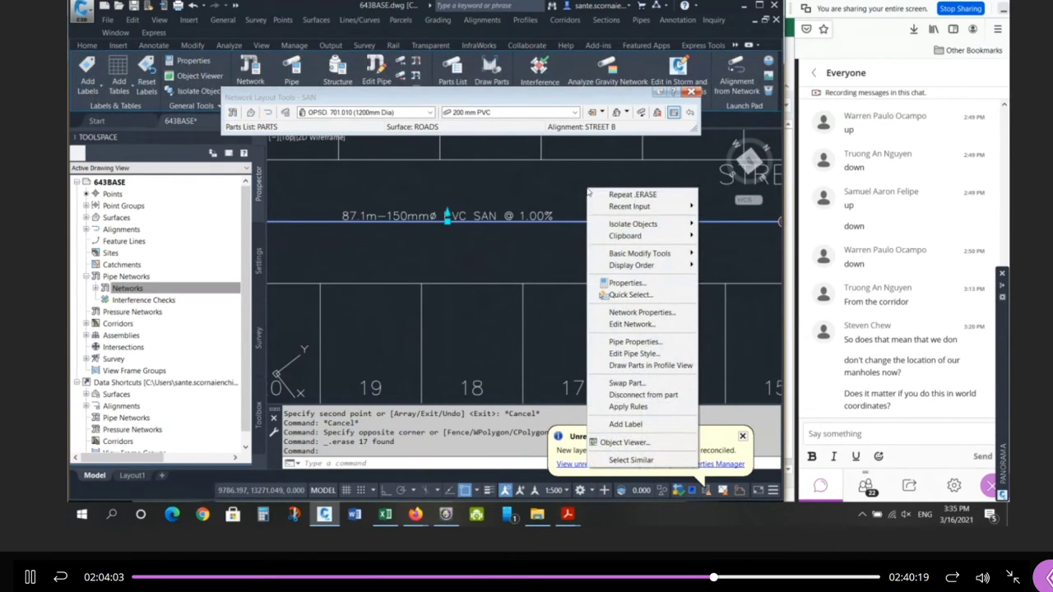
left_click(627, 383)
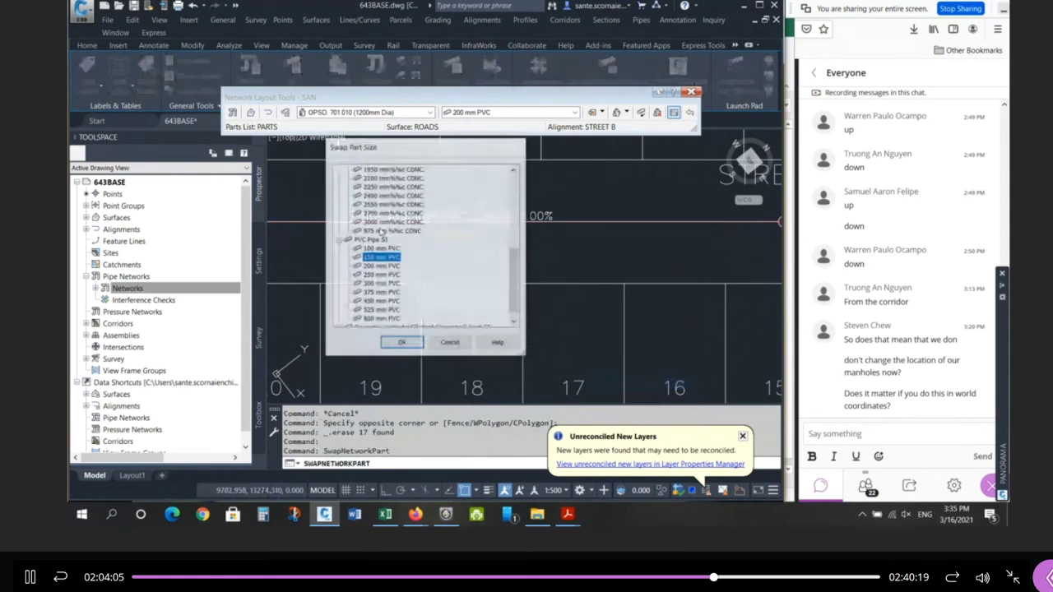
left_click(659, 269)
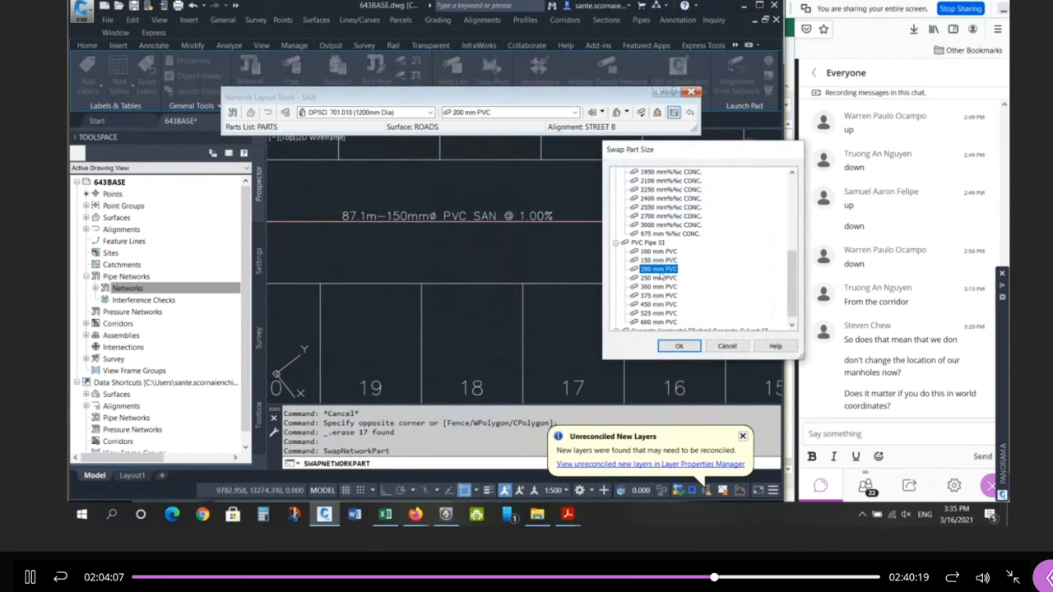
left_click(678, 346)
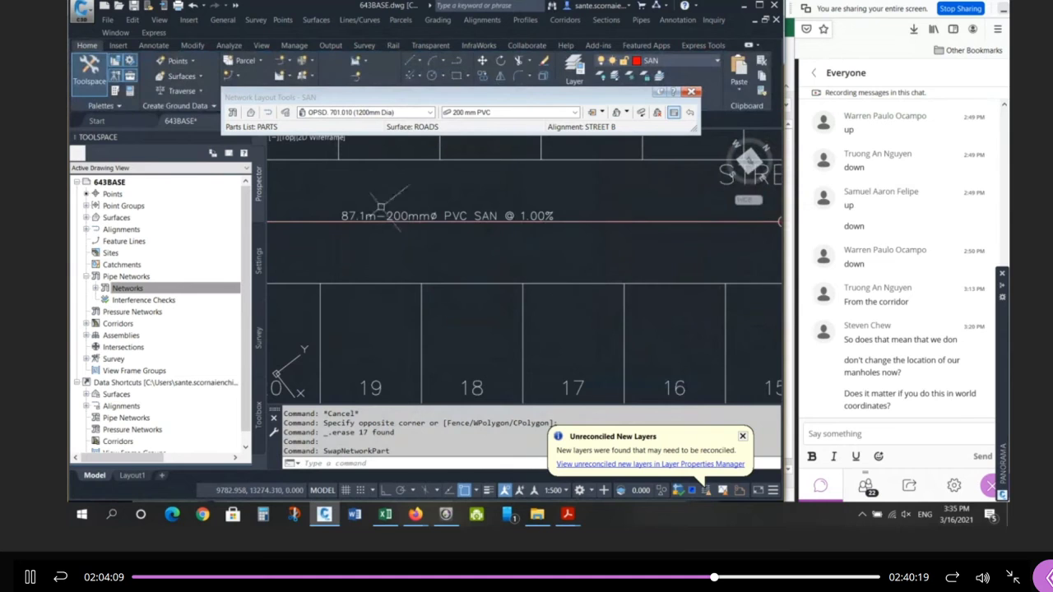
Swap the Street B pipe between MH8A and MH7A back to the 150 mm PVC part size.
left_click(582, 224)
right_click(582, 224)
left_click(646, 418)
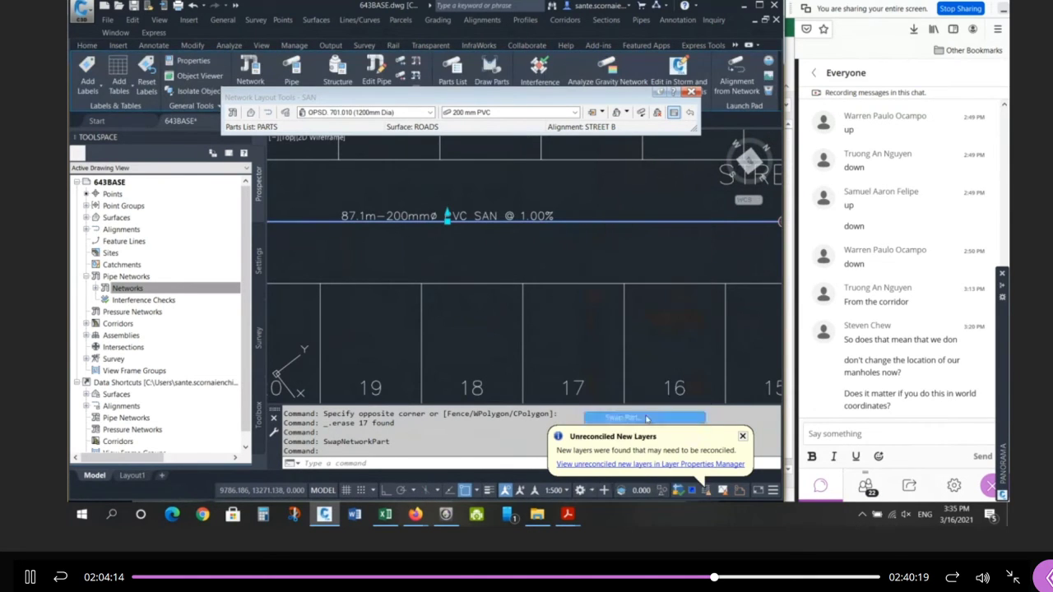
left_click(381, 257)
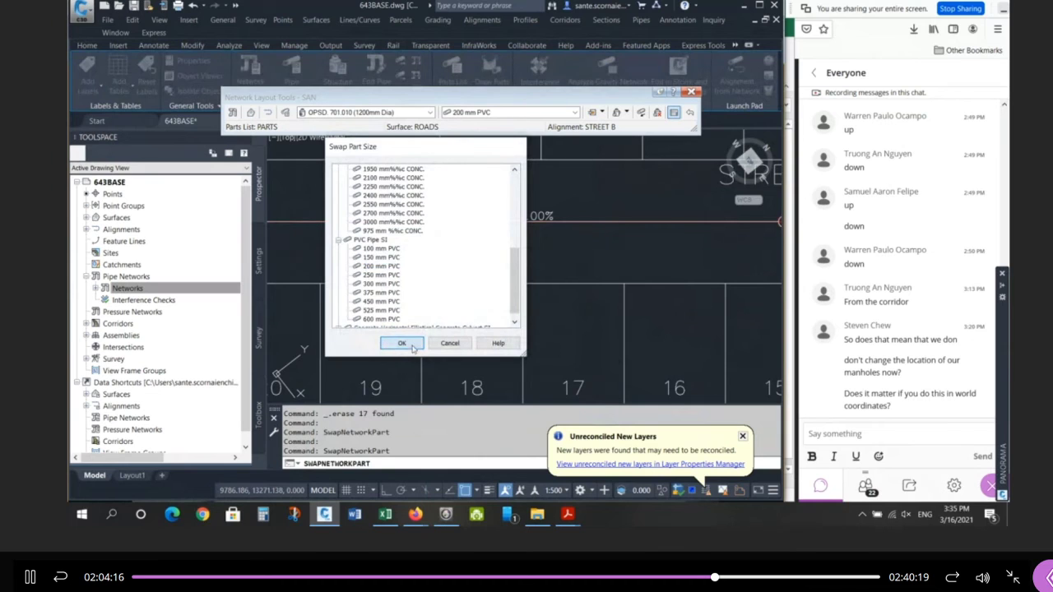
left_click(402, 343)
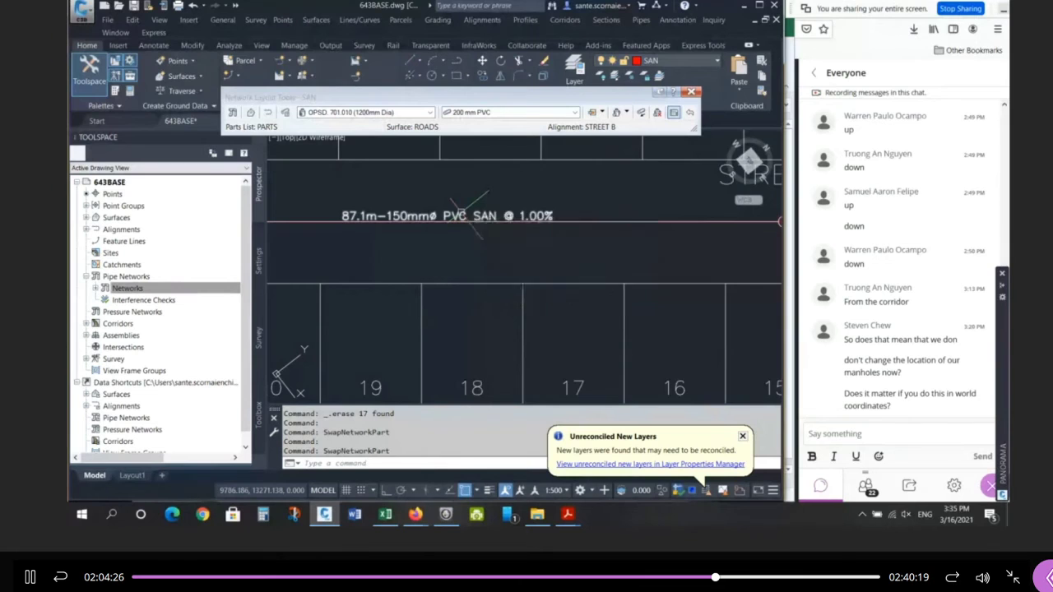
Set the start-held slope of the Street B pipe between MH7A and MH6A to 0.50%.
scroll(493, 205, "down", 3)
scroll(646, 206, "up", 3)
left_click(644, 205)
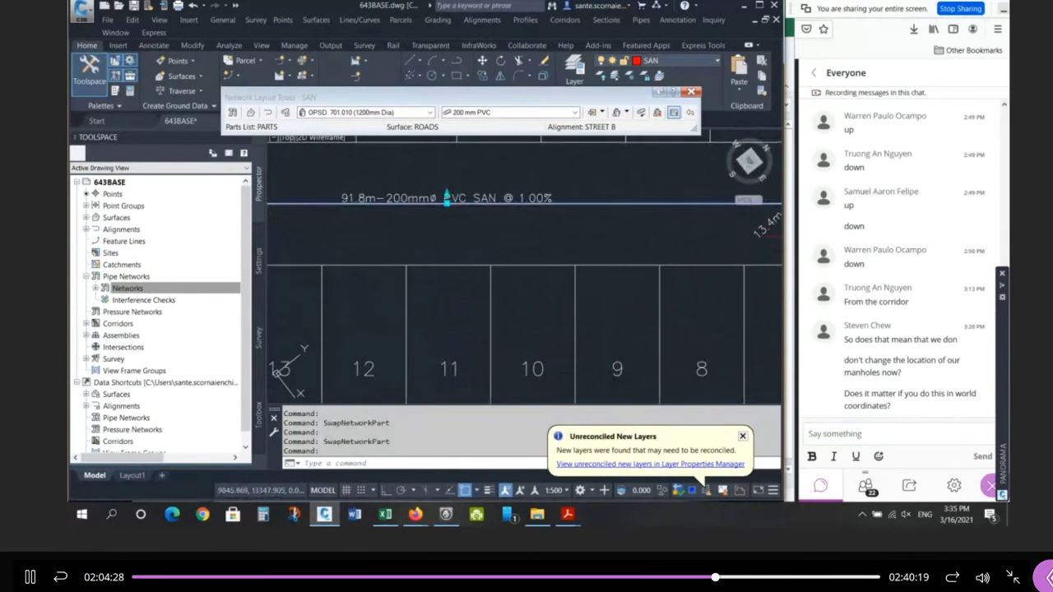
right_click(666, 164)
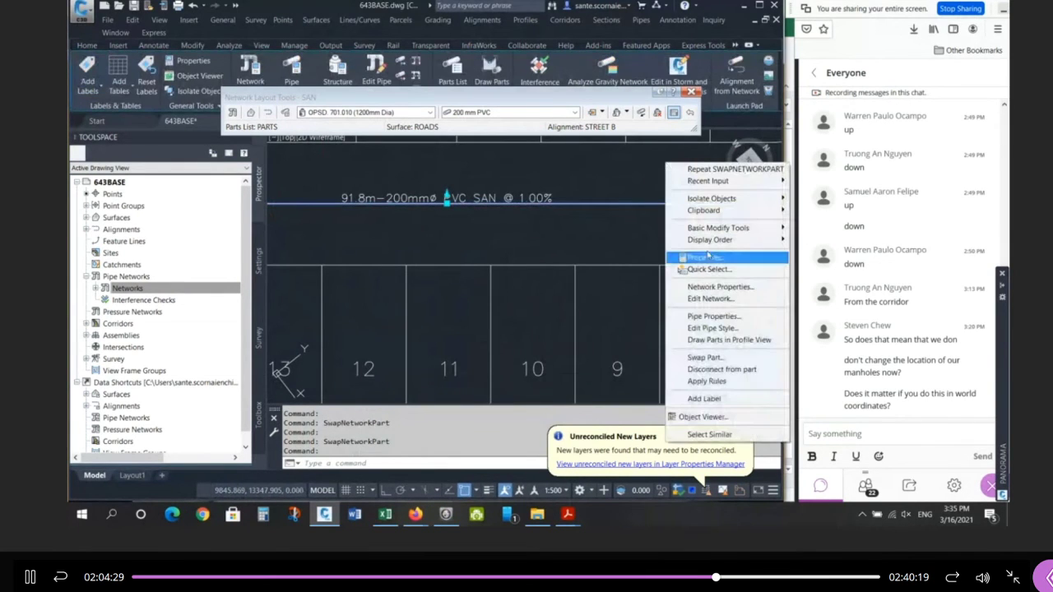
left_click(729, 318)
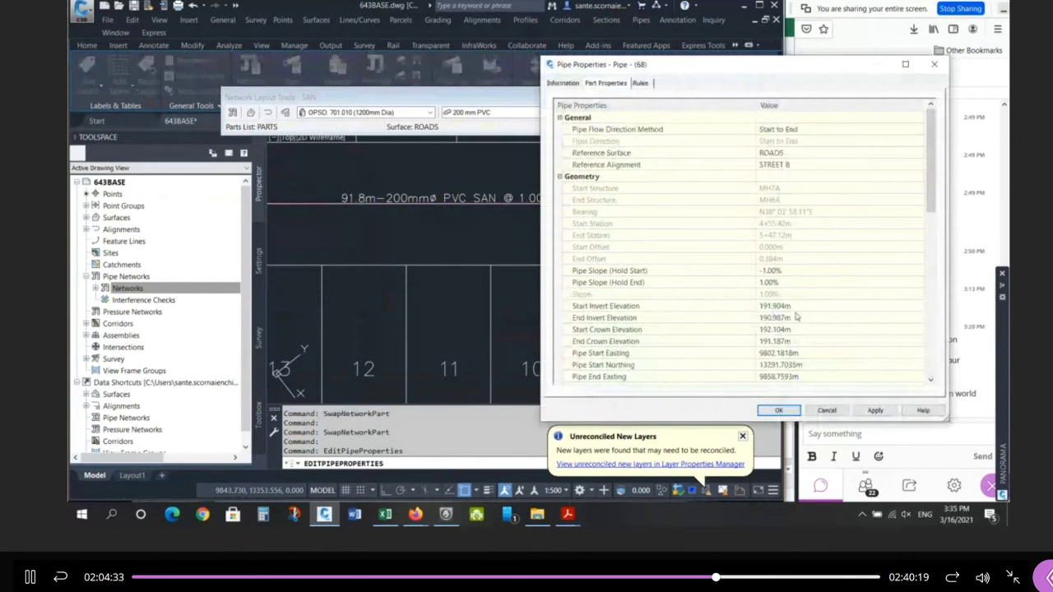
left_click(784, 272)
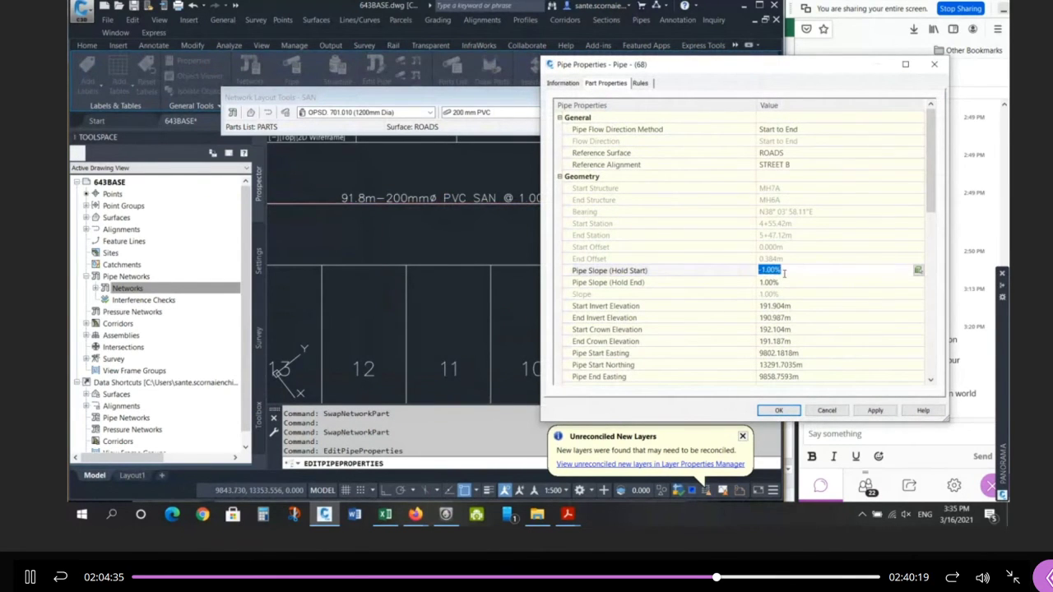
key("Return")
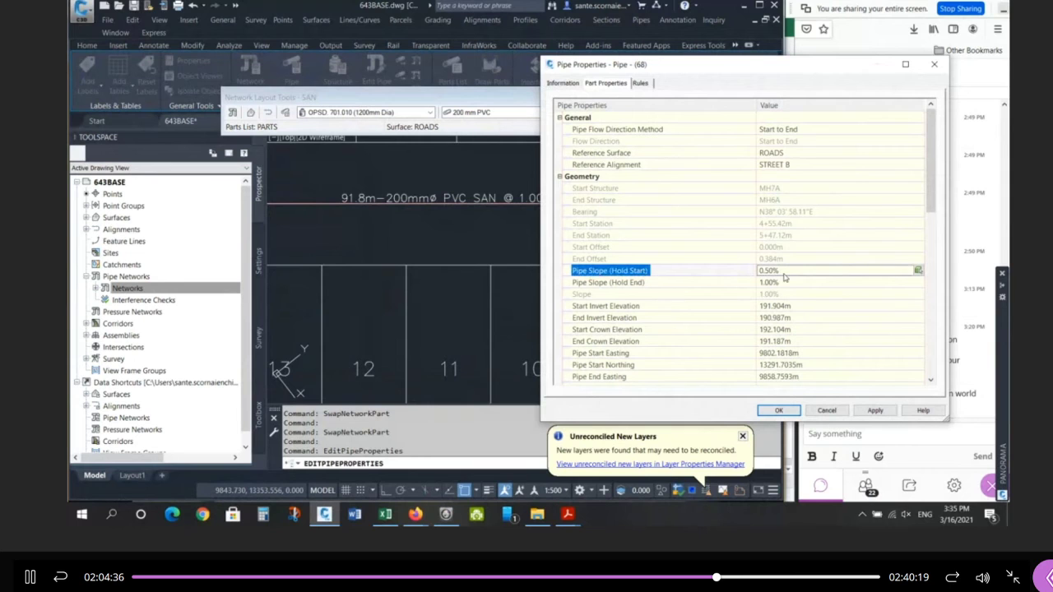
left_click(877, 412)
left_click(780, 411)
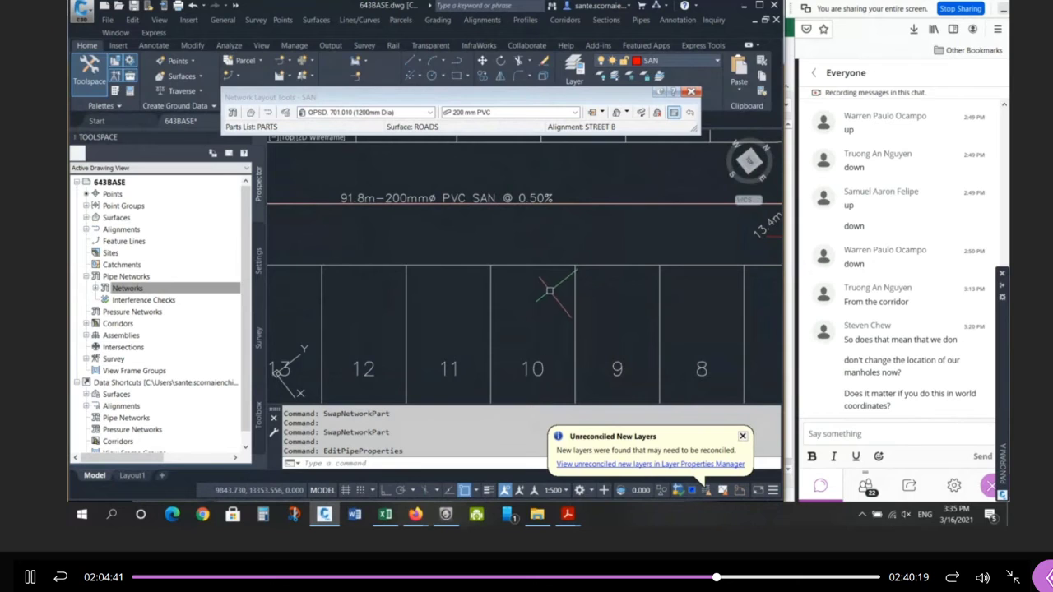
left_click(508, 198)
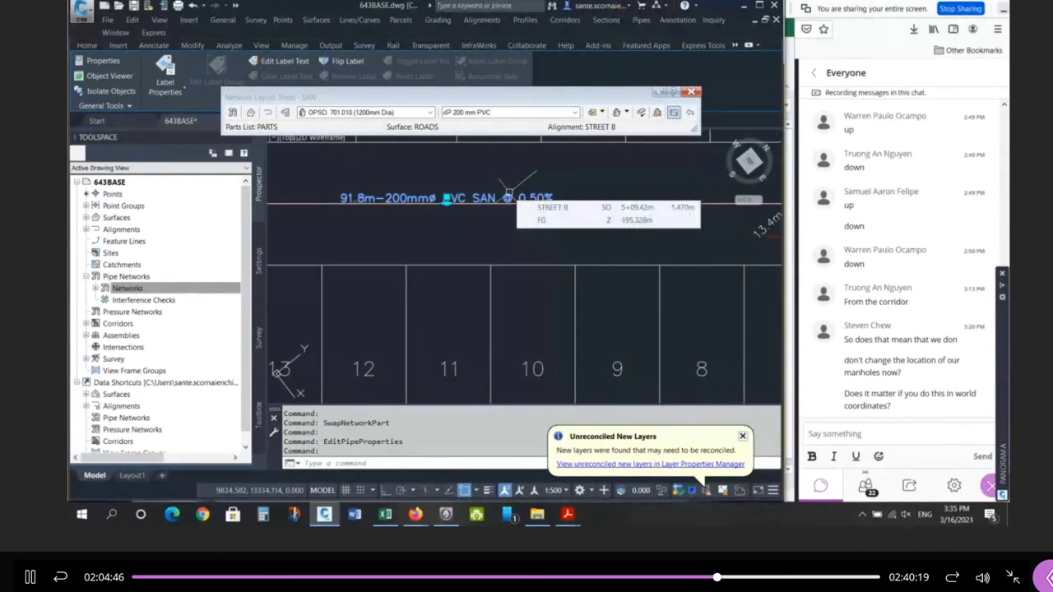
key("Escape")
key("Escape")
key("Escape")
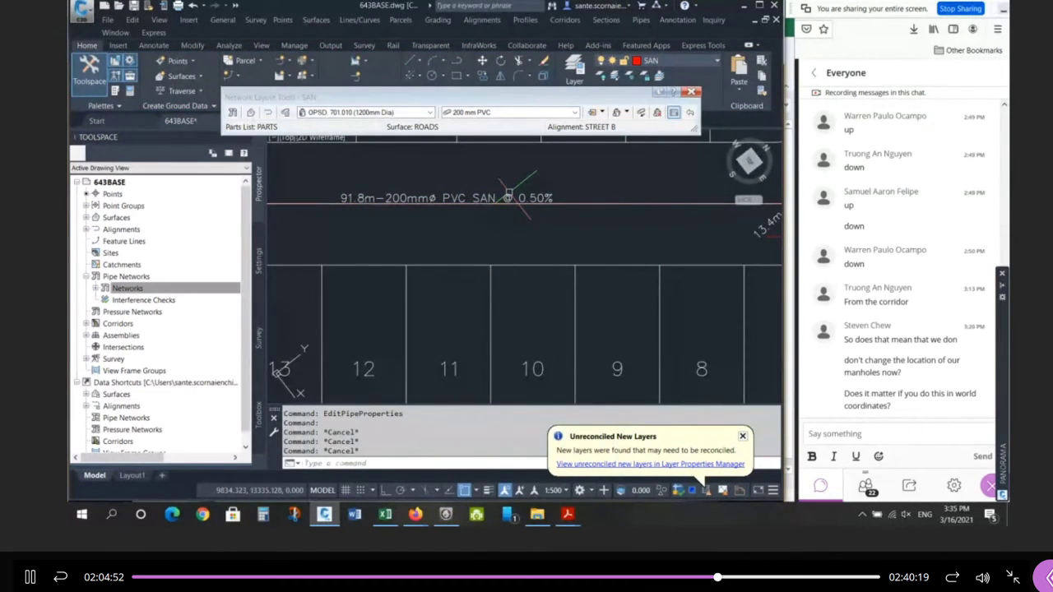
Undo the slope change on the Street B pipe between MH7A and MH6A.
type("u")
key("Return")
key("Return")
key("Escape")
key("Escape")
key("Escape")
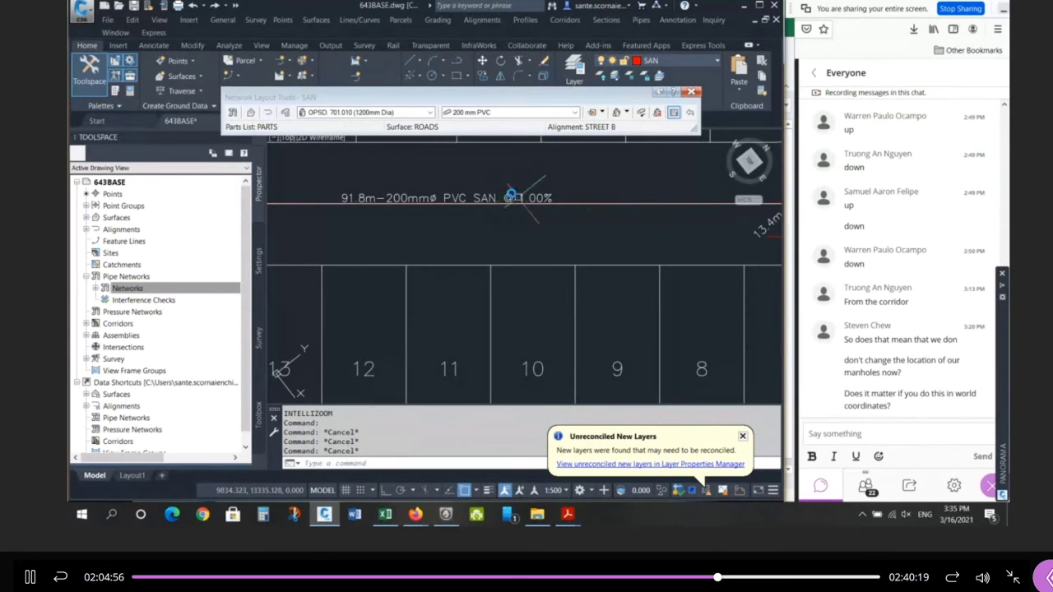
scroll(542, 232, "down", 8)
scroll(539, 229, "up", 4)
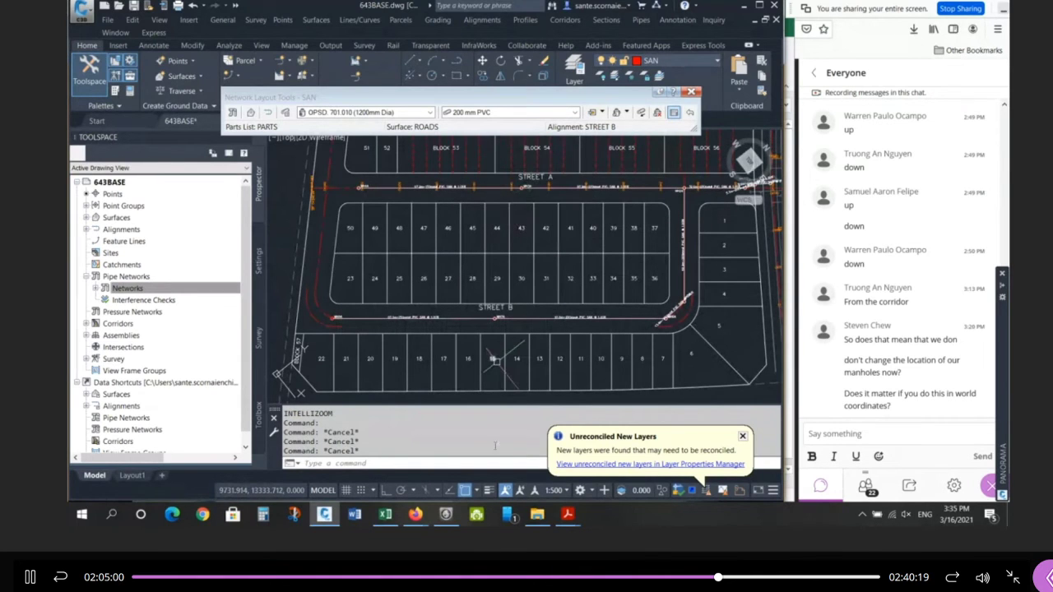
Switch to IP Camera Viewer to view the hand-drawn manhole and pipe sketch, and return to Civil 3D.
left_click(449, 516)
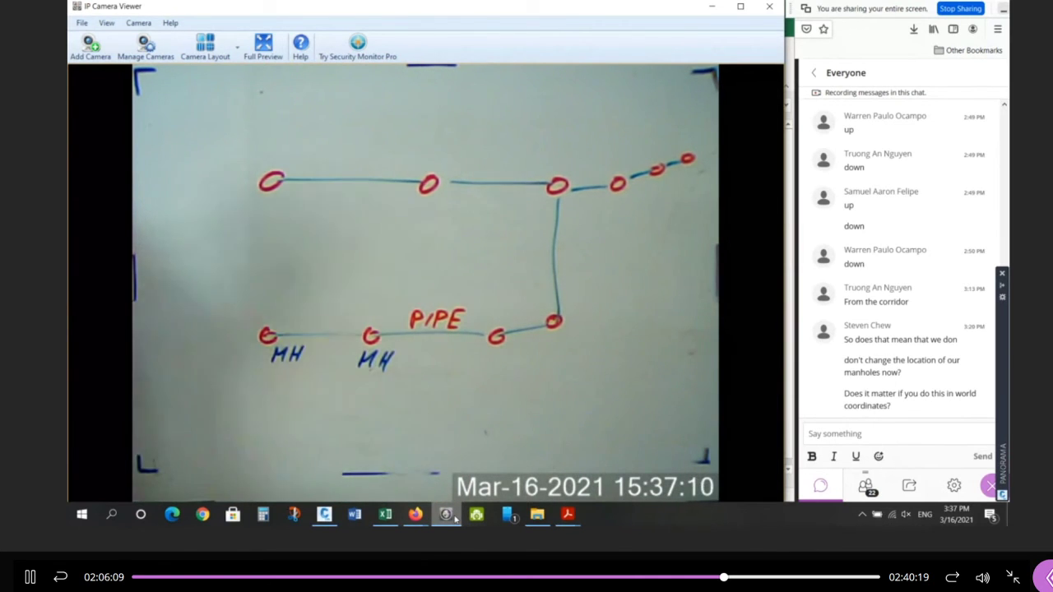
left_click(325, 515)
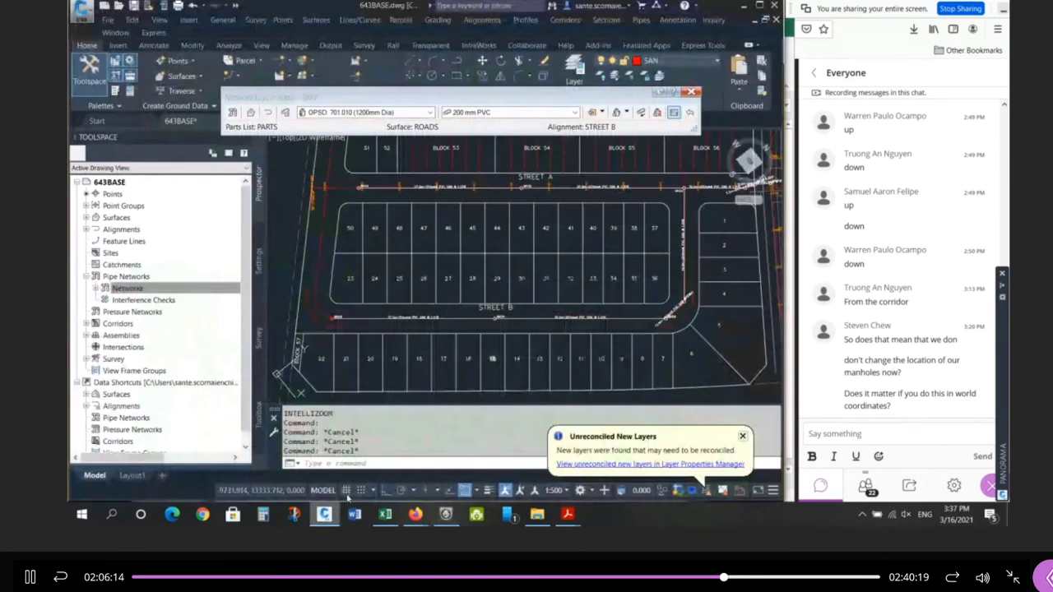
Open the layer manager and locate the C-SSWR sanitary sewer layers.
type("la")
key("Return")
scroll(552, 276, "down", 10)
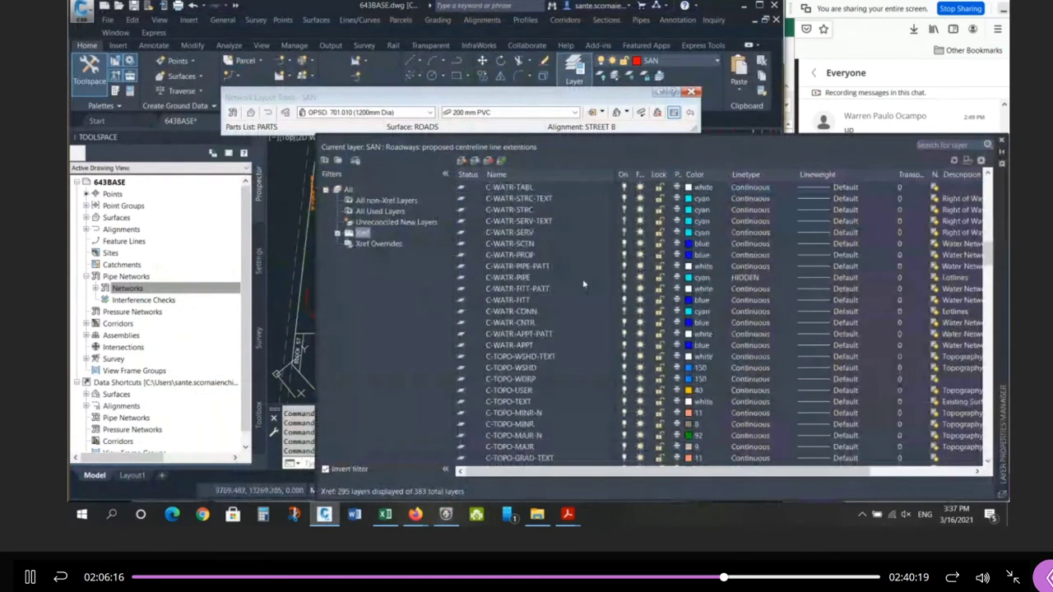
scroll(552, 276, "up", 8)
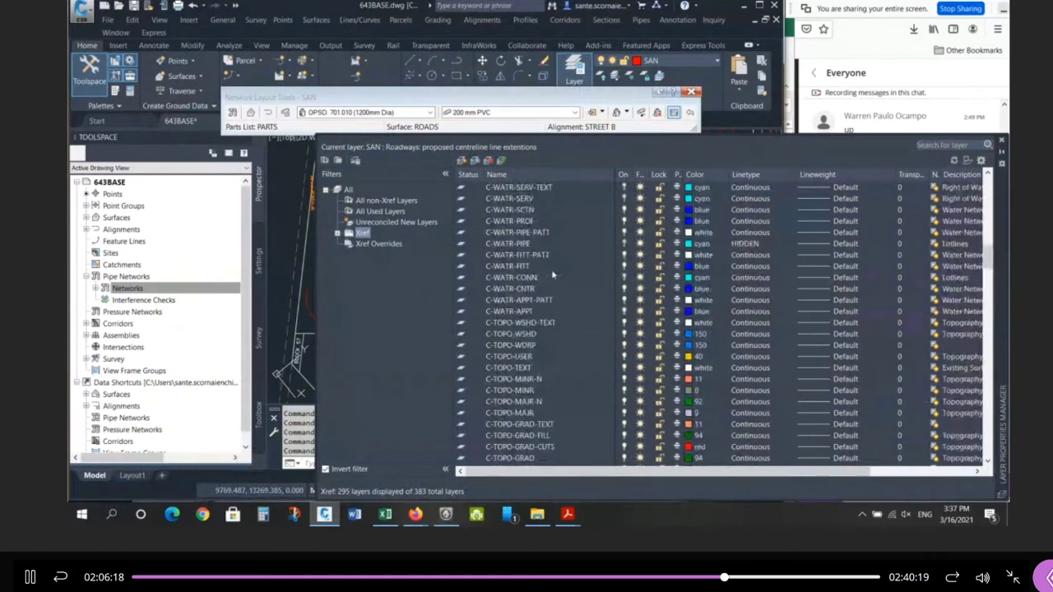
scroll(552, 276, "up", 3)
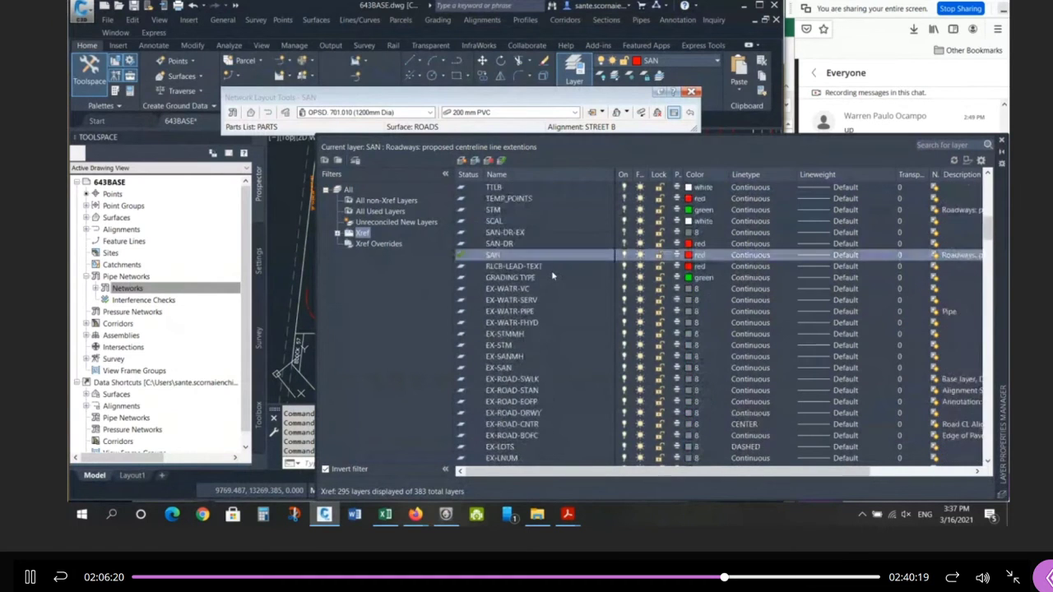
scroll(568, 244, "down", 8)
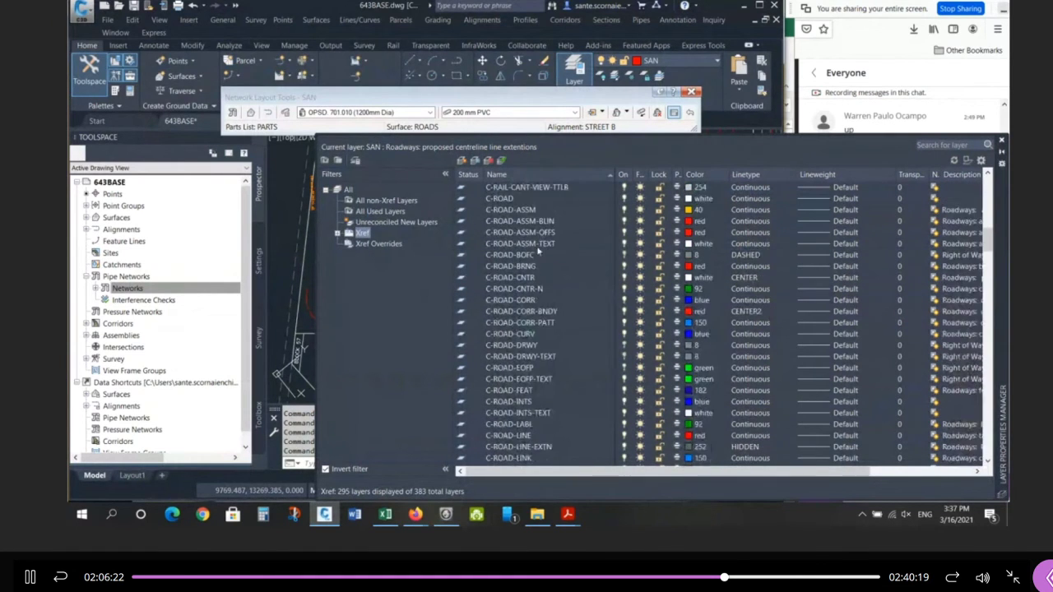
scroll(534, 278, "down", 10)
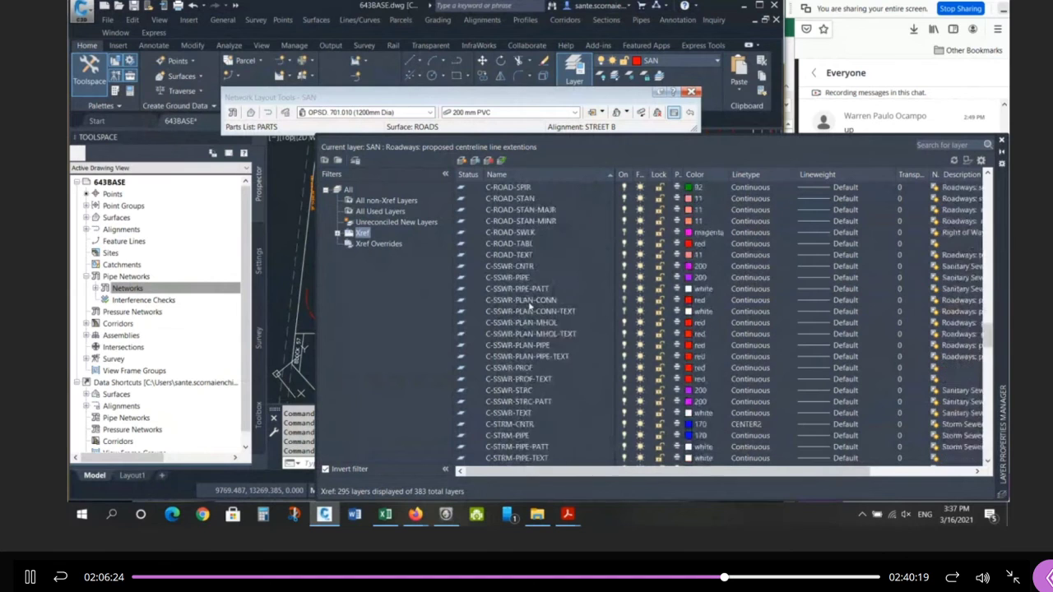
Select the layers C-SSWR-PLAN-MHOL, C-SSWR-PLAN-MHOL-TEXT, C-SSWR-PLAN-PIPE and C-SSWR-PLAN-PIPE-TEXT to examine their properties.
left_click(525, 244)
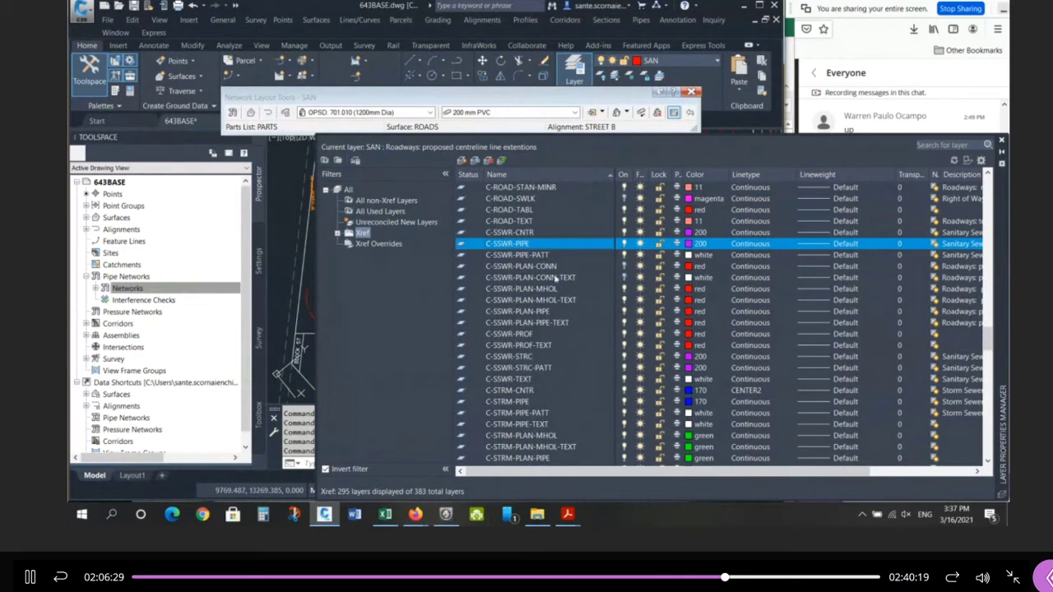
left_click(533, 290)
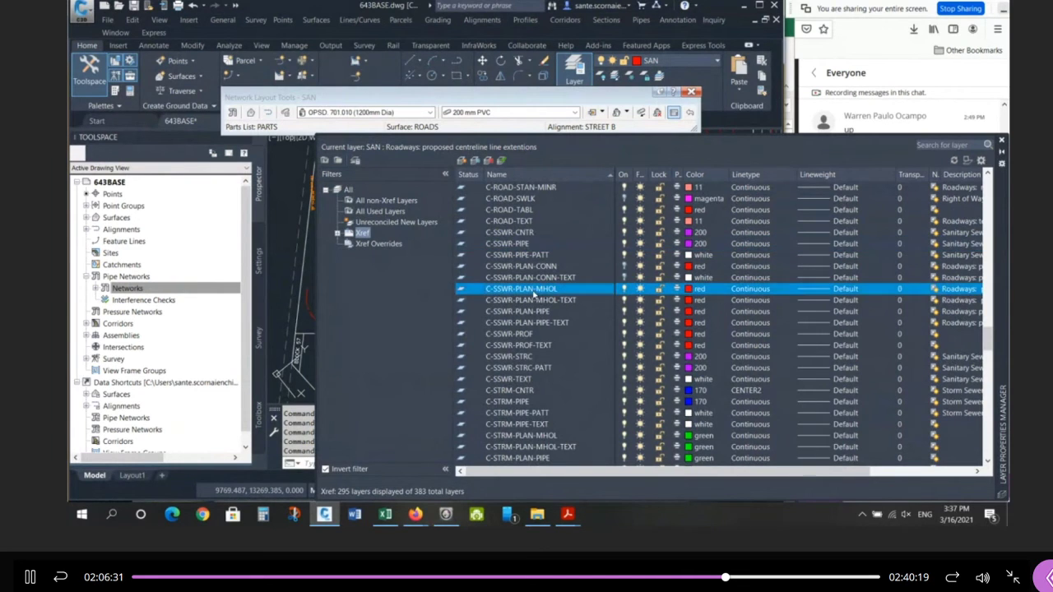
left_click(542, 301, "shift")
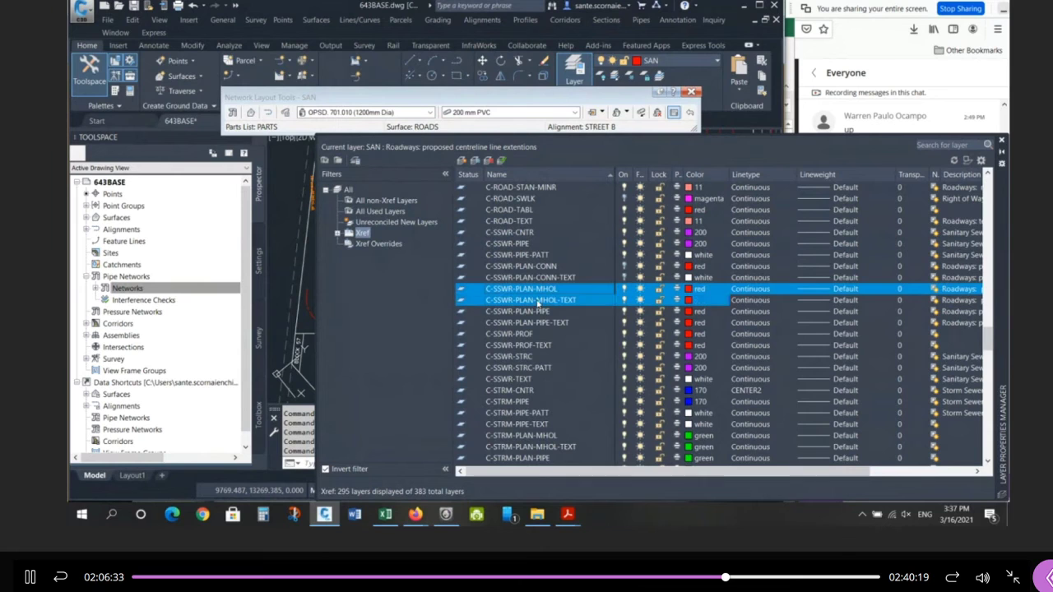
left_click(541, 312, "shift")
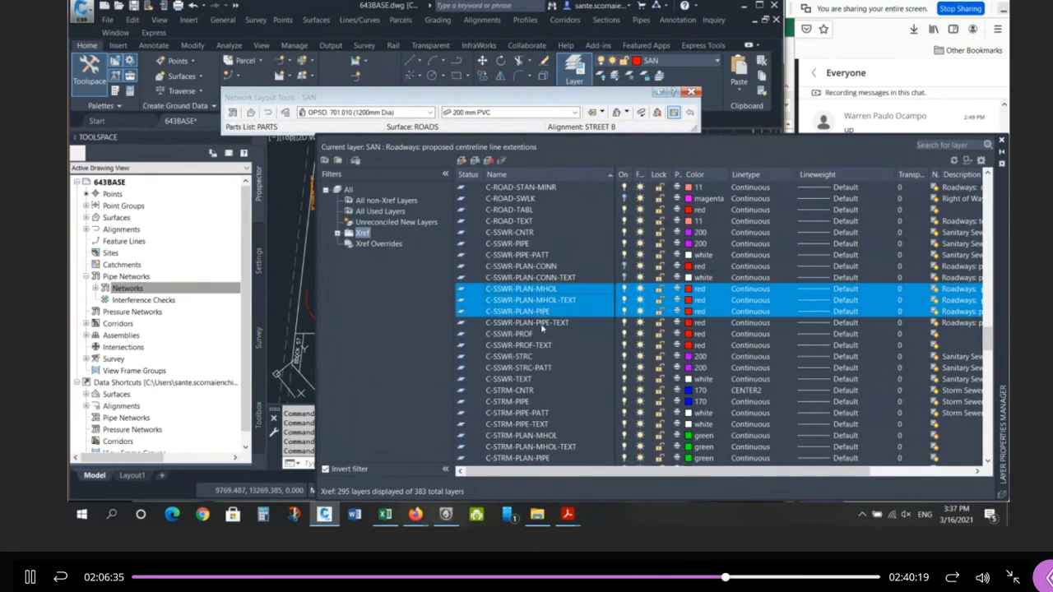
left_click(543, 325, "shift")
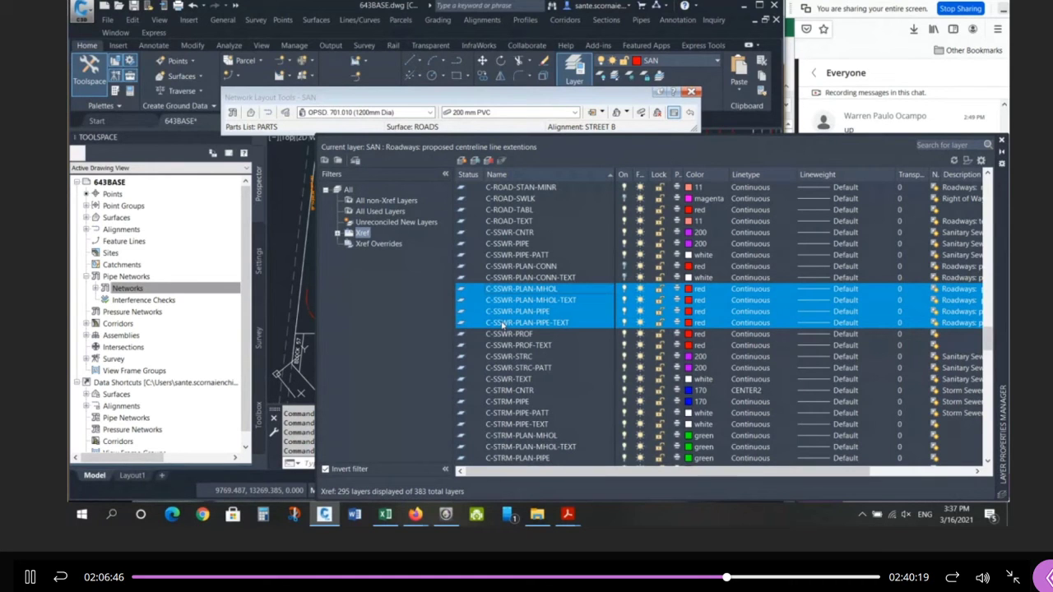
Switch to IP Camera Viewer to view the SAN and SSWR naming notes, and return to the layer manager in Civil 3D.
left_click(446, 515)
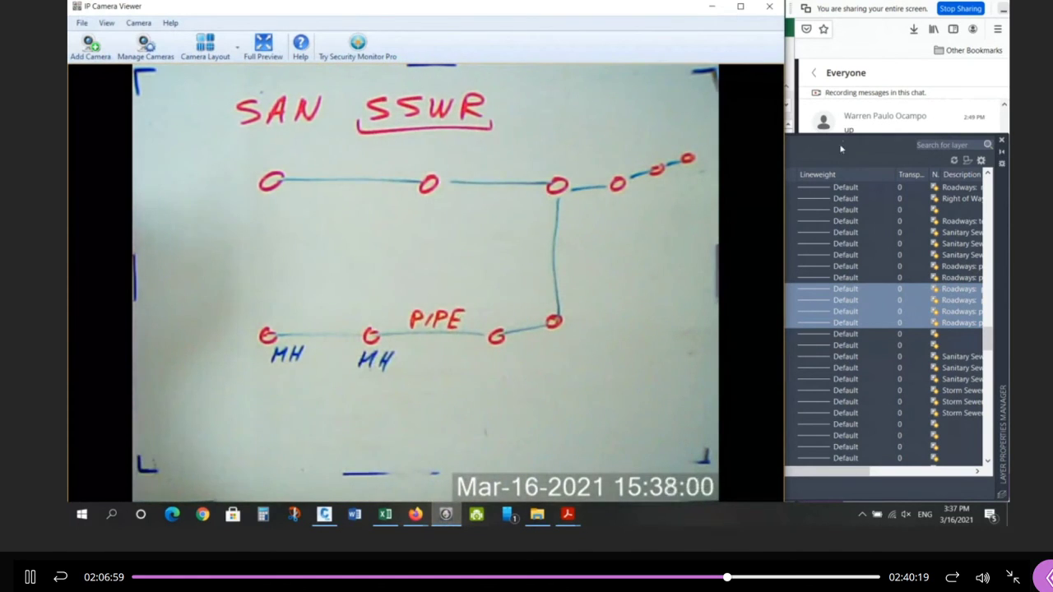
left_click(841, 149)
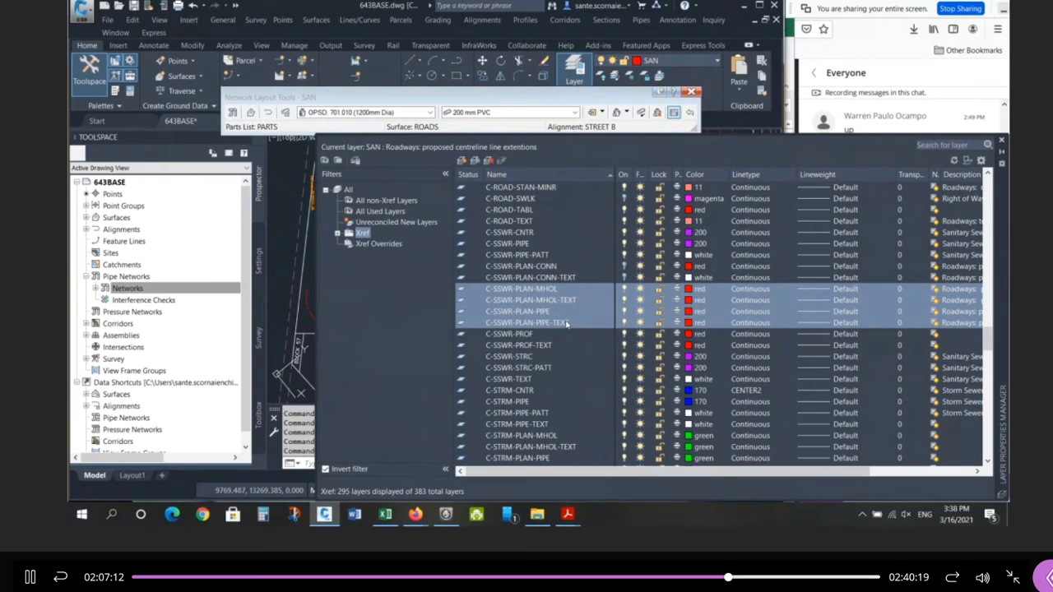
Set the color of the C-SSWR-PLAN-MHOL-TEXT layer to blue.
left_click(692, 292)
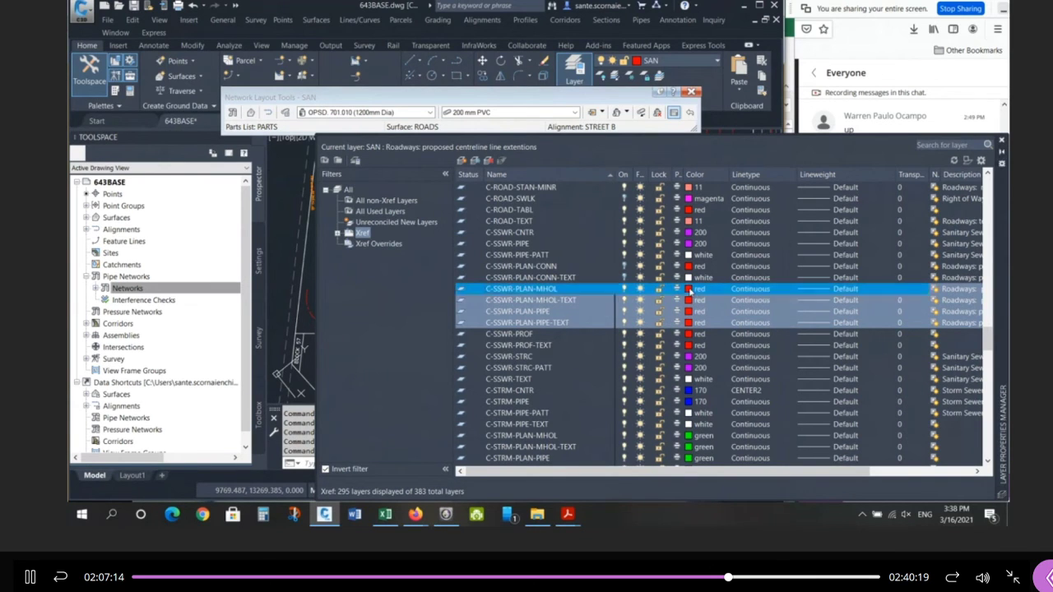
key("Escape")
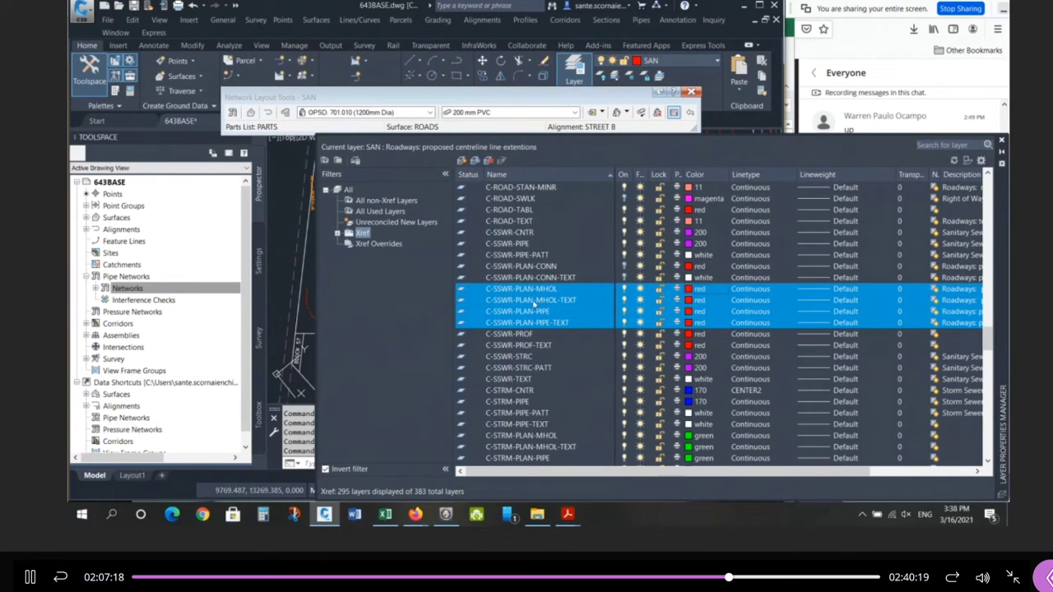
left_click(499, 269)
left_click(511, 301)
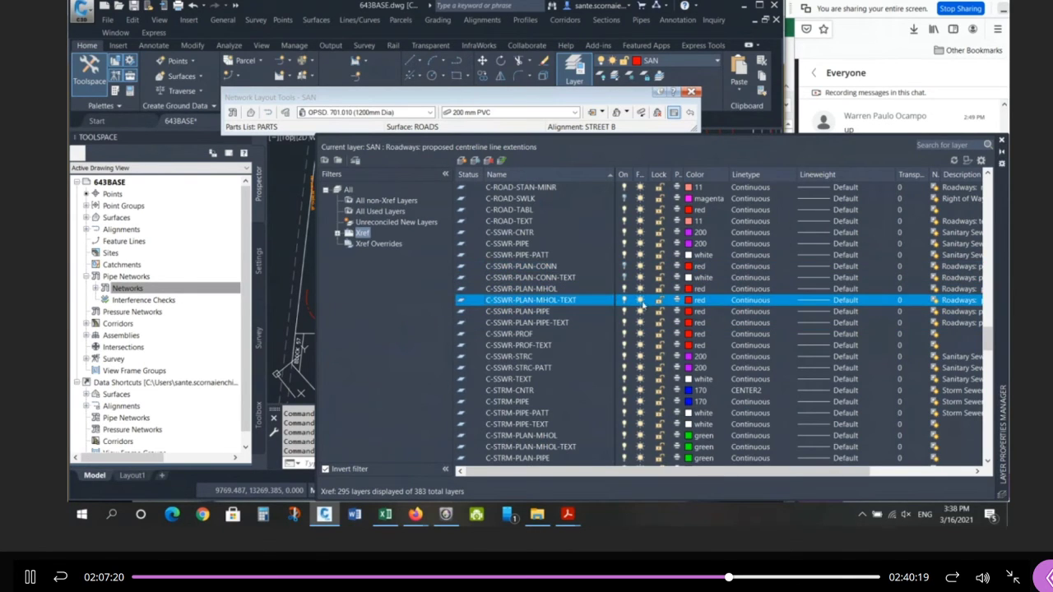
left_click(687, 301)
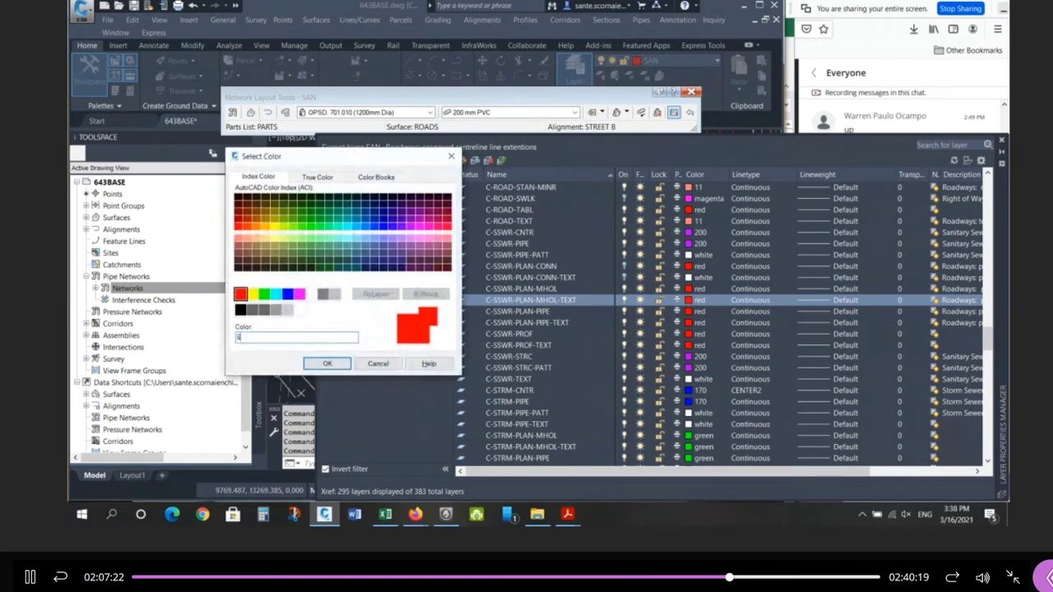
key("Return")
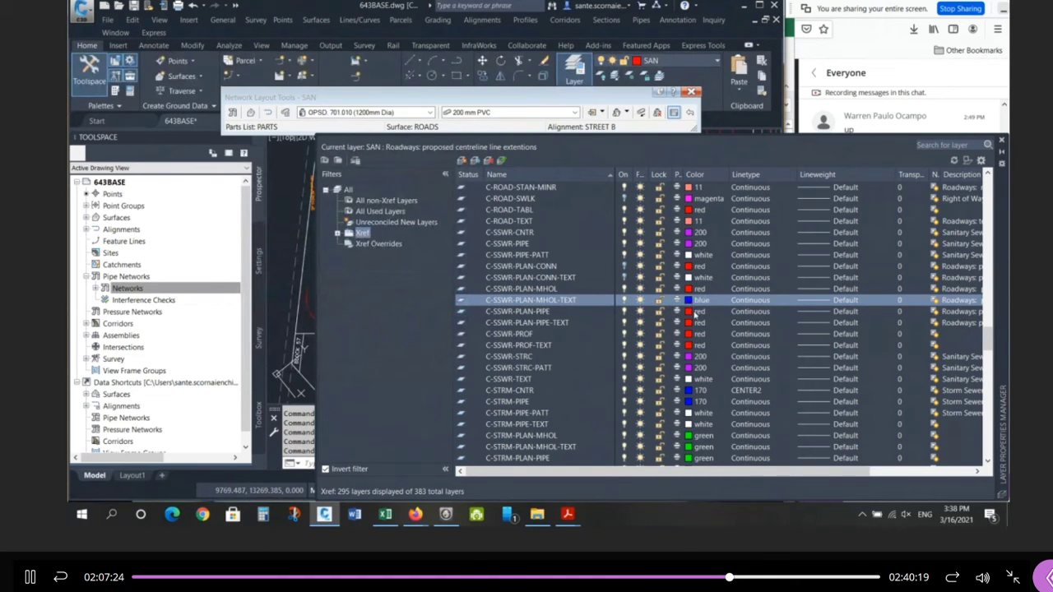
Set the C-SSWR-PLAN-PIPE layer color to green and the C-SSWR-PLAN-PIPE-TEXT layer color to 30.
left_click(688, 311)
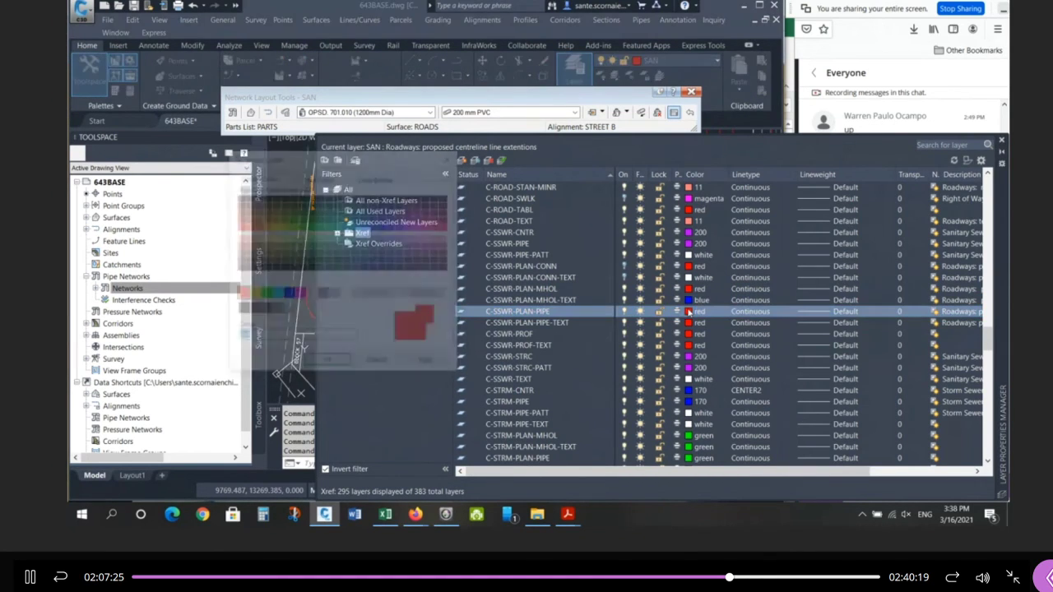
type("3")
key("Return")
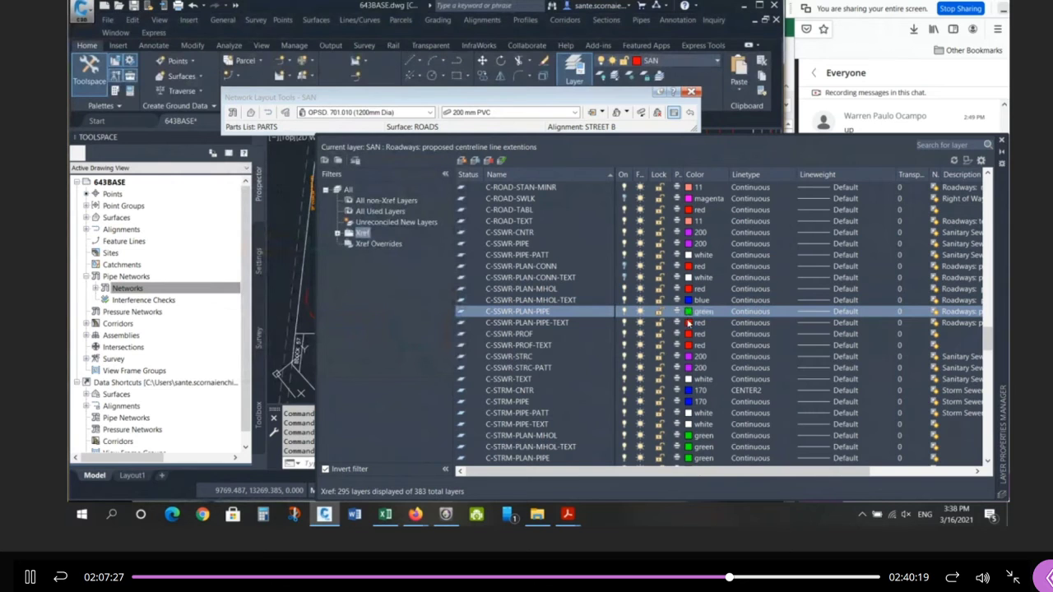
left_click(688, 323)
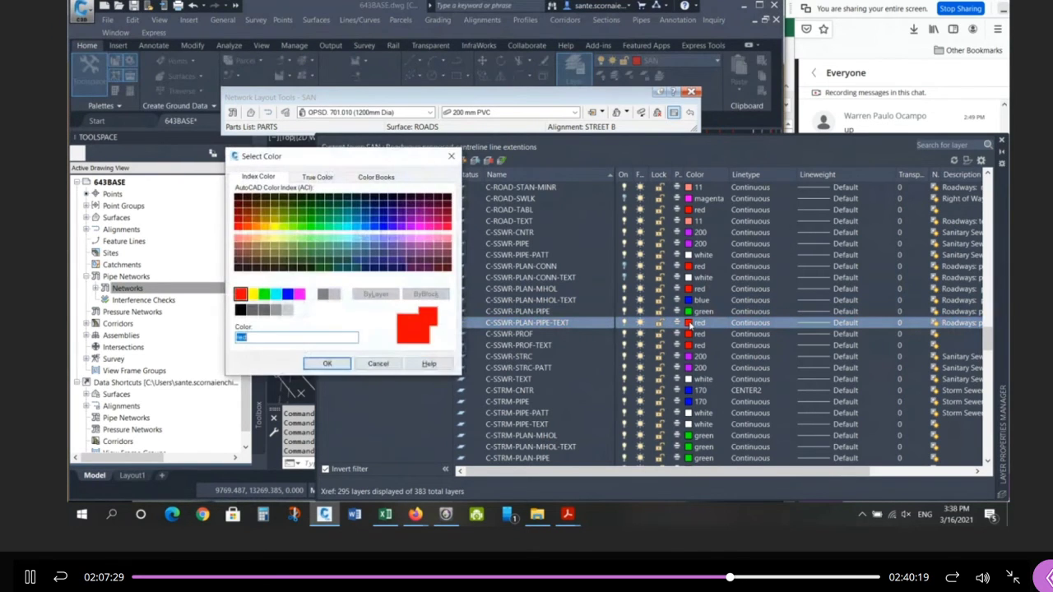
key("Return")
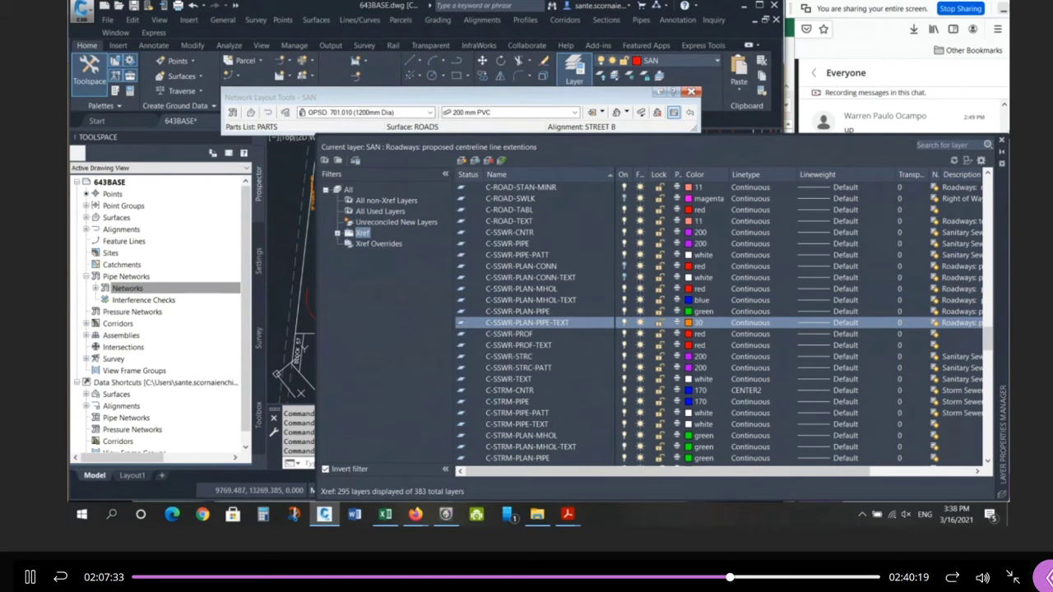
Close the layer manager and the SAN network layout tools.
left_click(1002, 144)
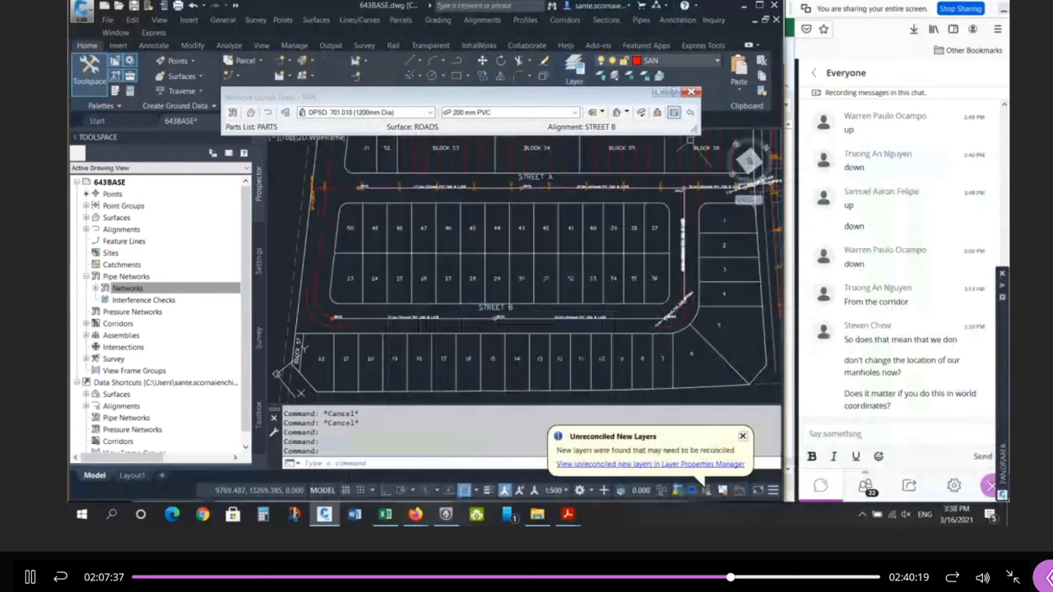
left_click(692, 91)
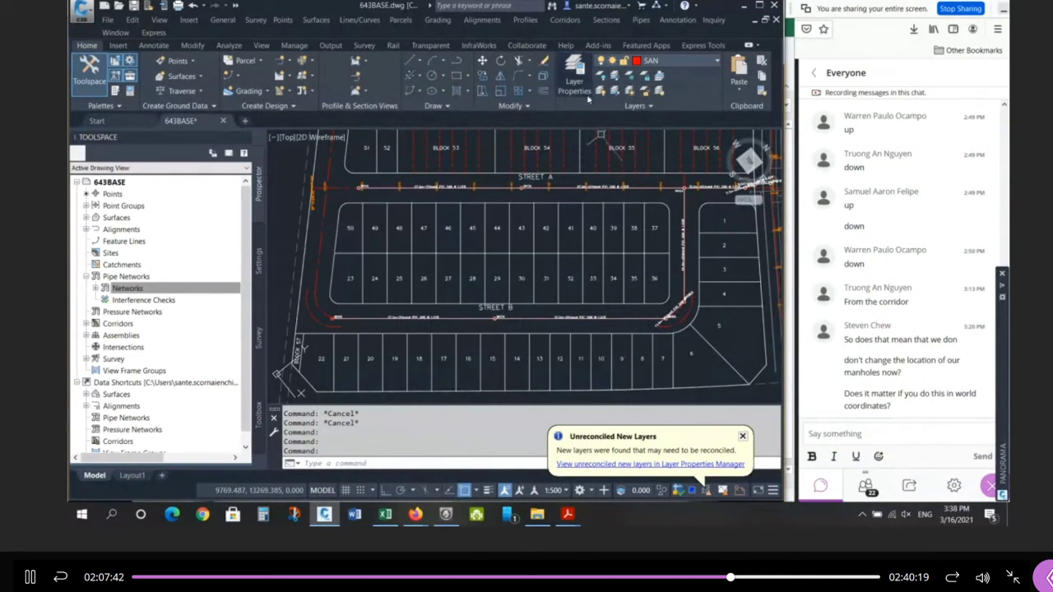
Isolate the layer of the sanitary sewer pipe along Street A.
left_click(602, 75)
left_click(497, 187)
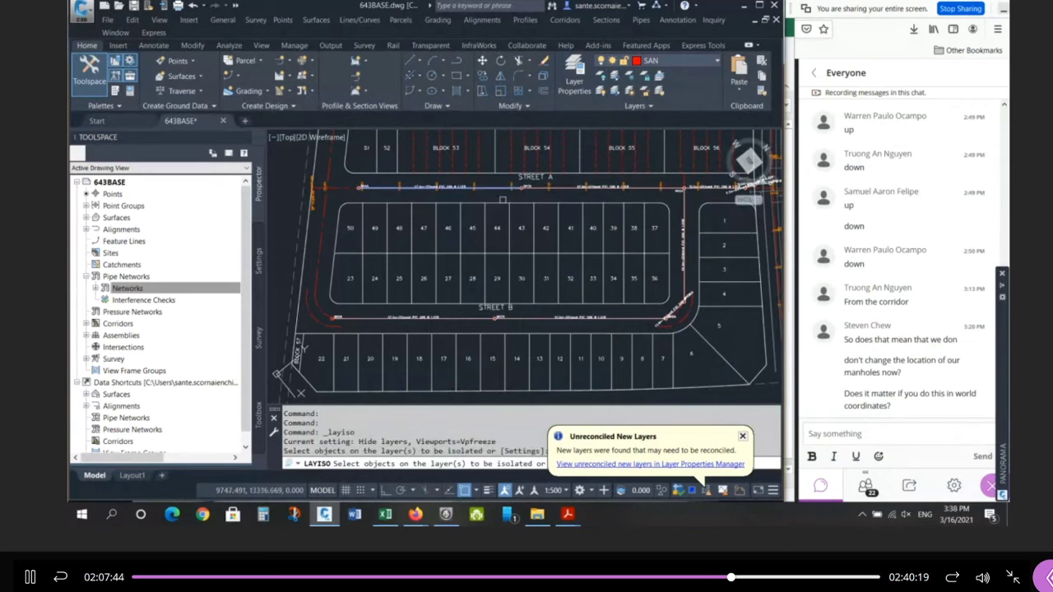
key("Return")
Open the layer manager and look through the layer list for the sanitary sewer plan layers.
type("L")
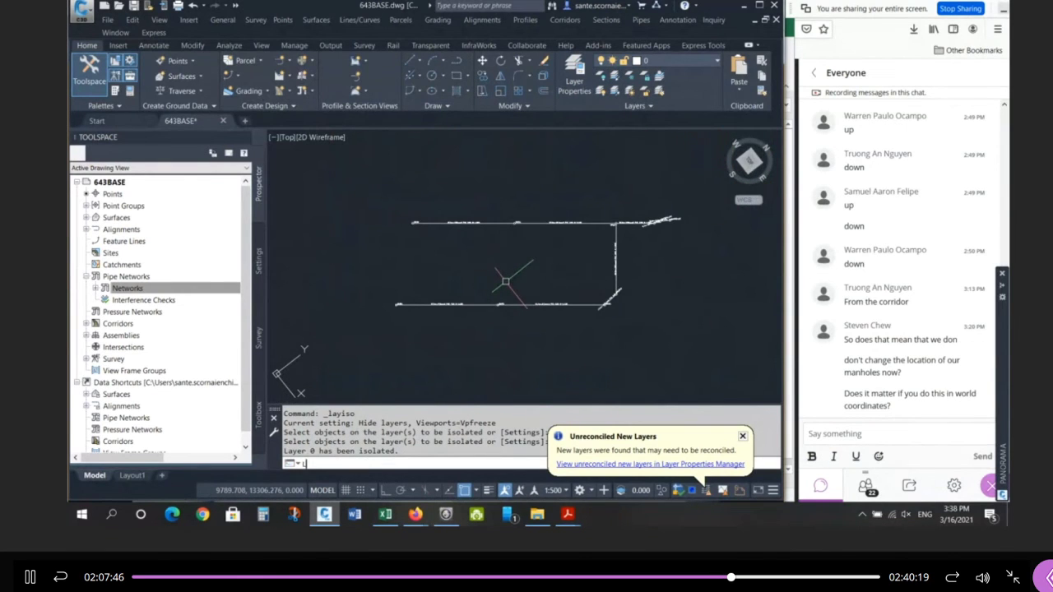
type("A")
key("Return")
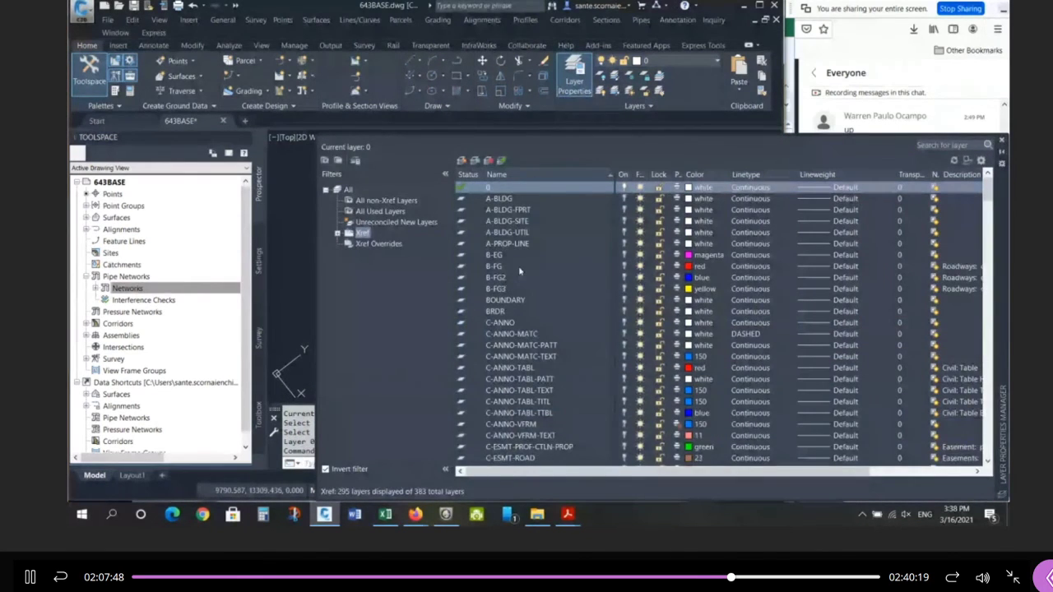
scroll(519, 272, "down", 12)
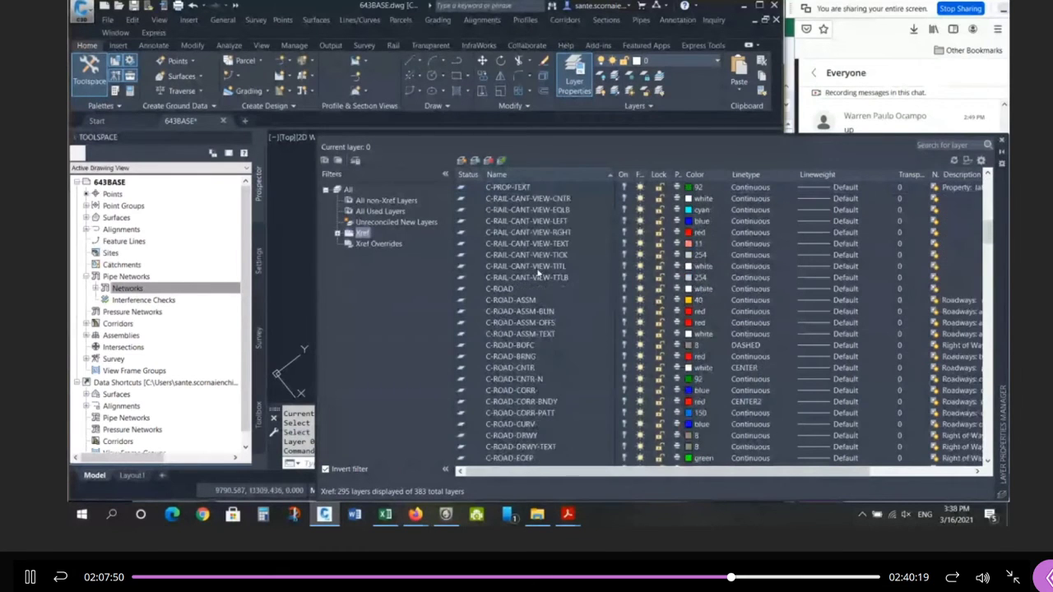
scroll(538, 272, "down", 12)
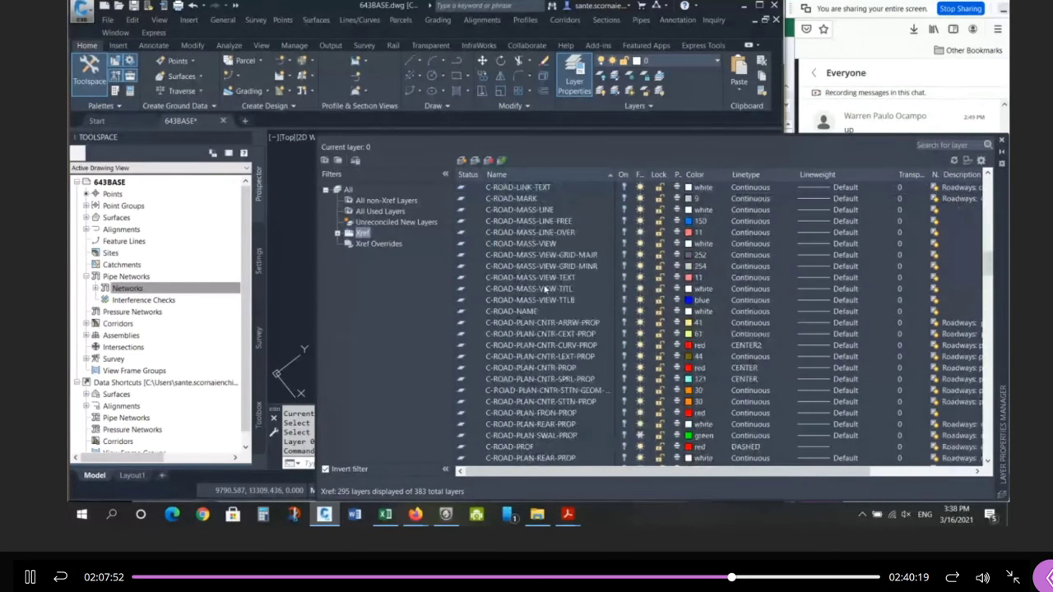
scroll(545, 289, "down", 8)
scroll(527, 332, "up", 3)
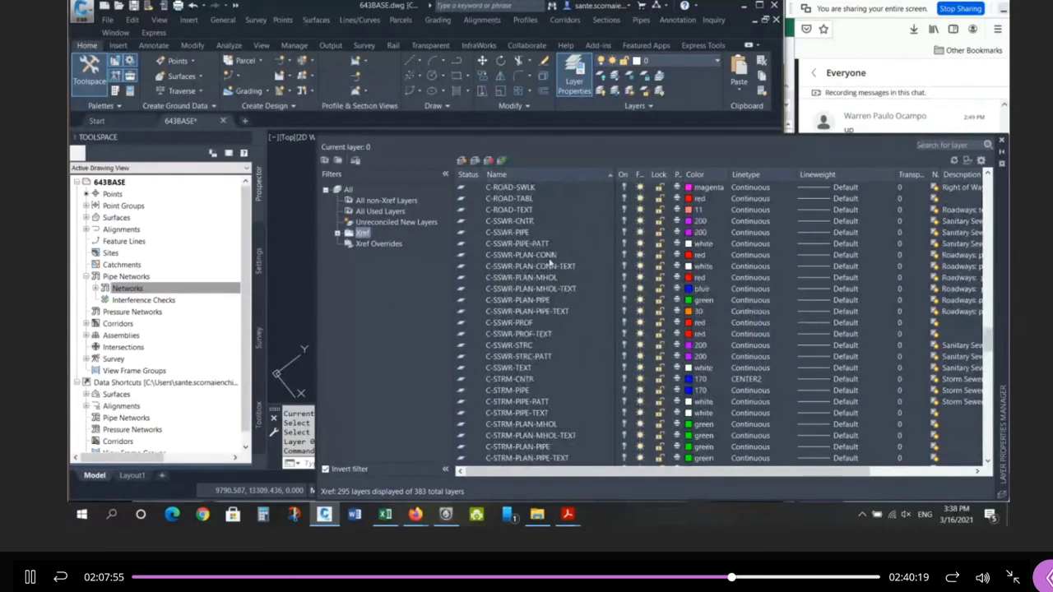
left_click_drag(562, 277, 599, 302)
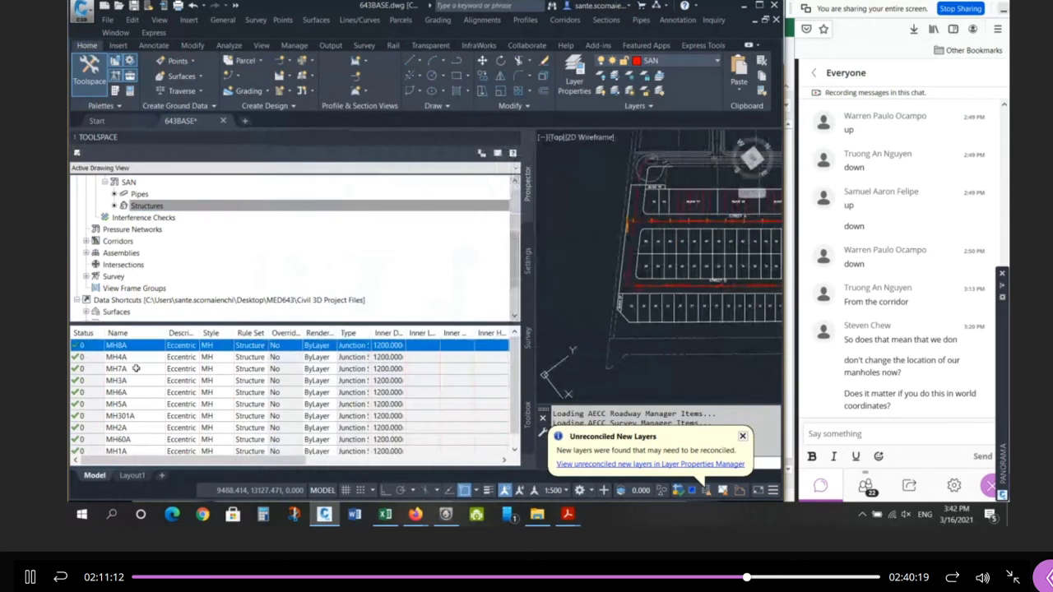
Select manholes MH1A, MH60A, MH2A, MH301A and MH4A in the SAN network and set MH4A's reference alignment to STREET A.
left_click(136, 440)
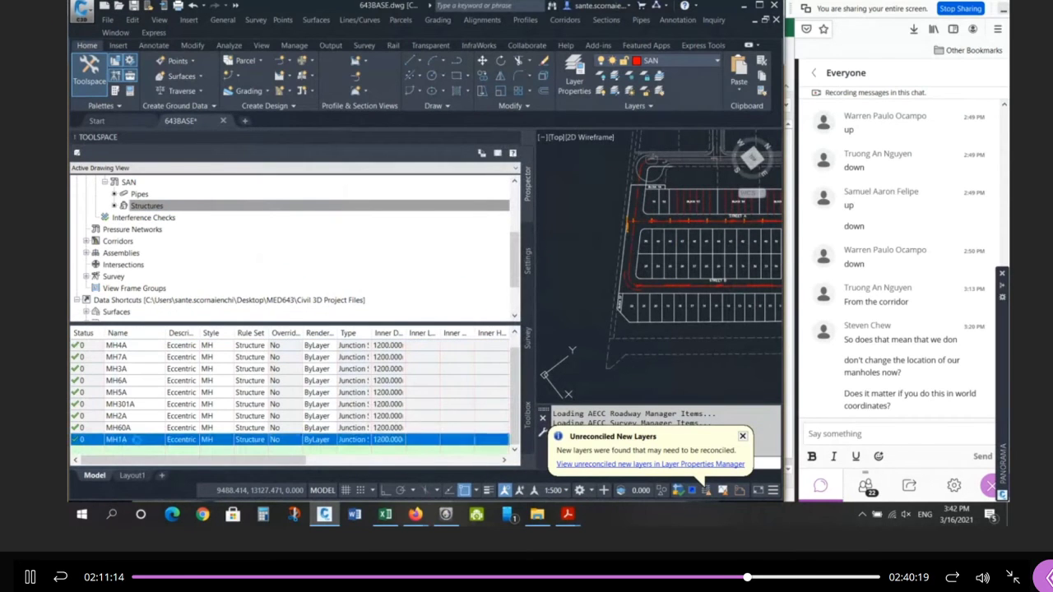
left_click_drag(141, 429, 141, 398)
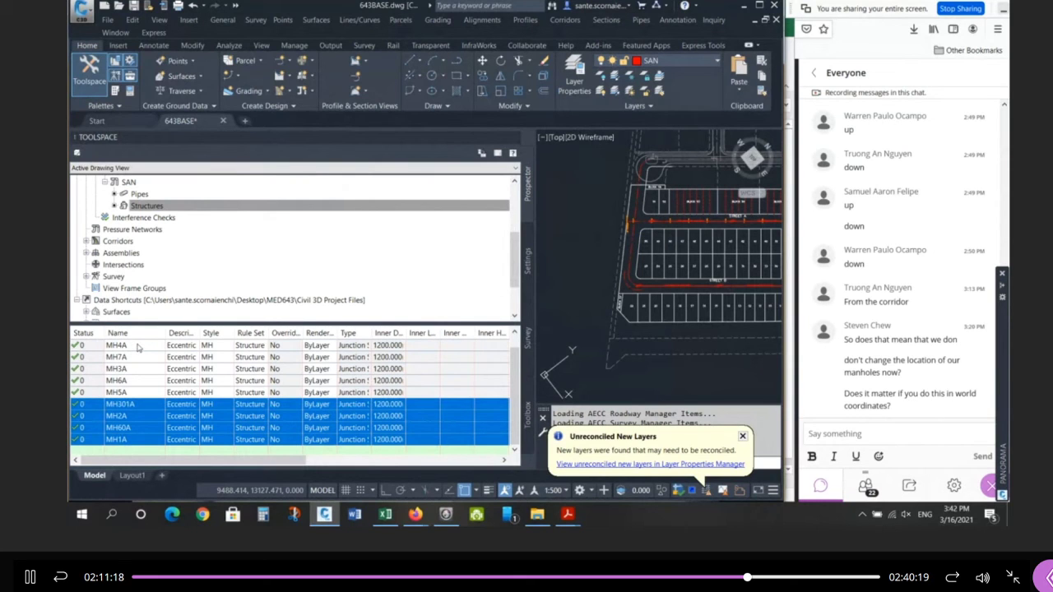
scroll(666, 231, "up", 5)
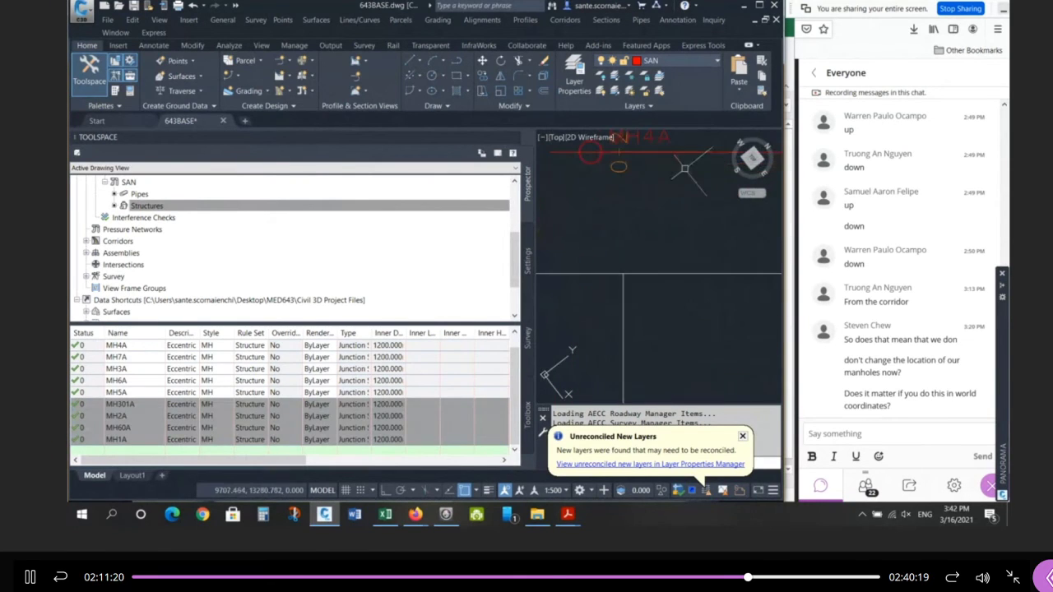
scroll(524, 246, "down", 1)
left_click(130, 348, "ctrl")
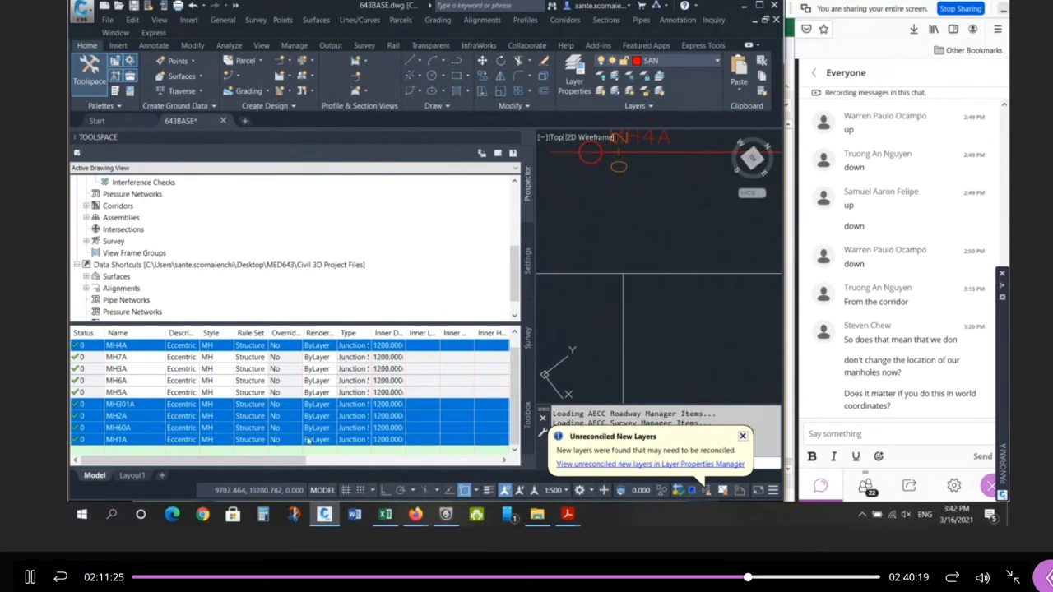
left_click_drag(276, 460, 463, 460)
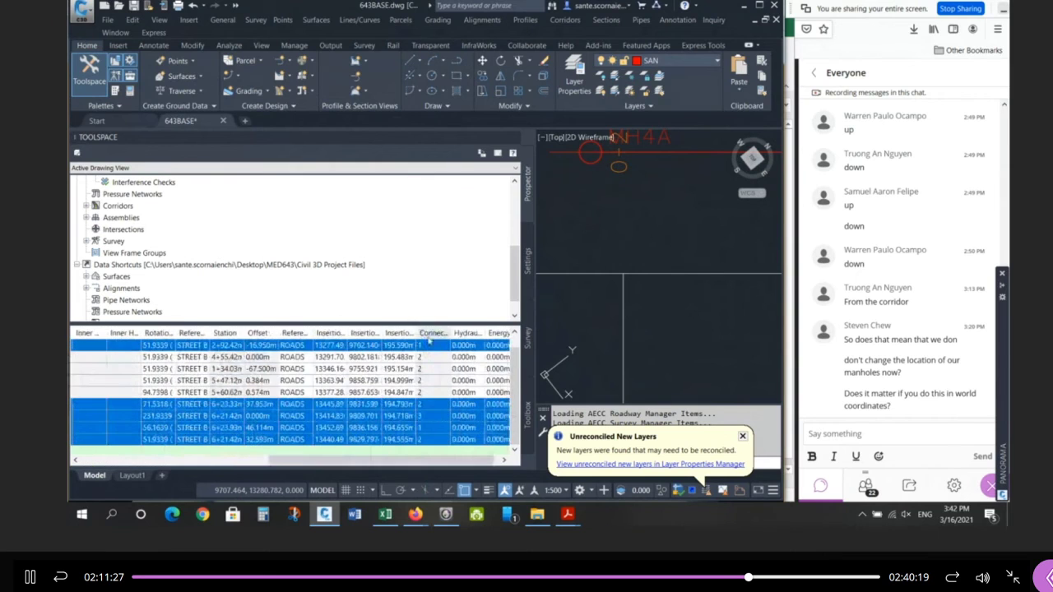
left_click_drag(211, 333, 332, 334)
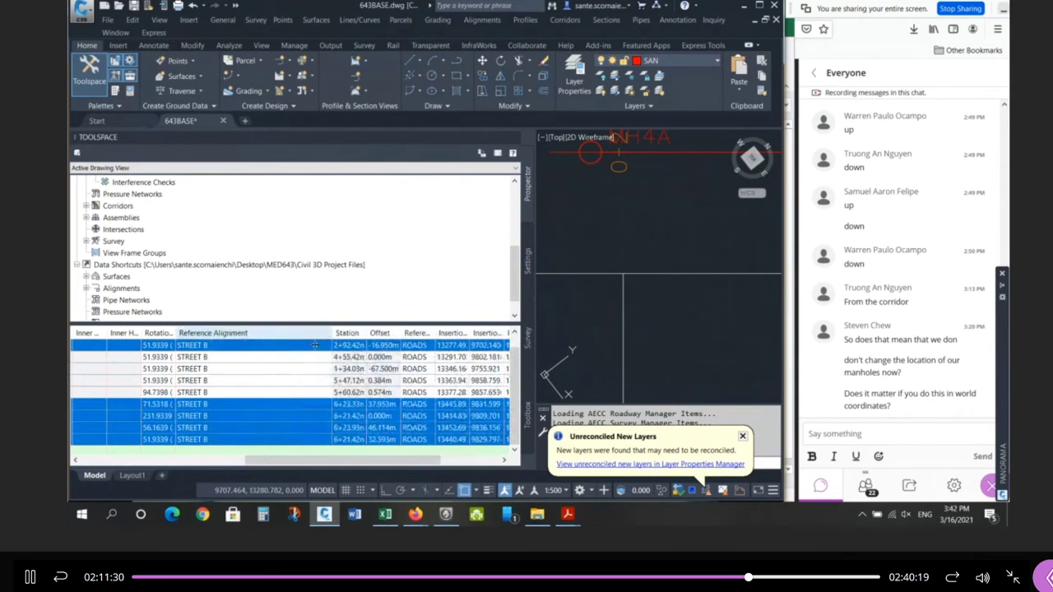
right_click(222, 346)
left_click(212, 349)
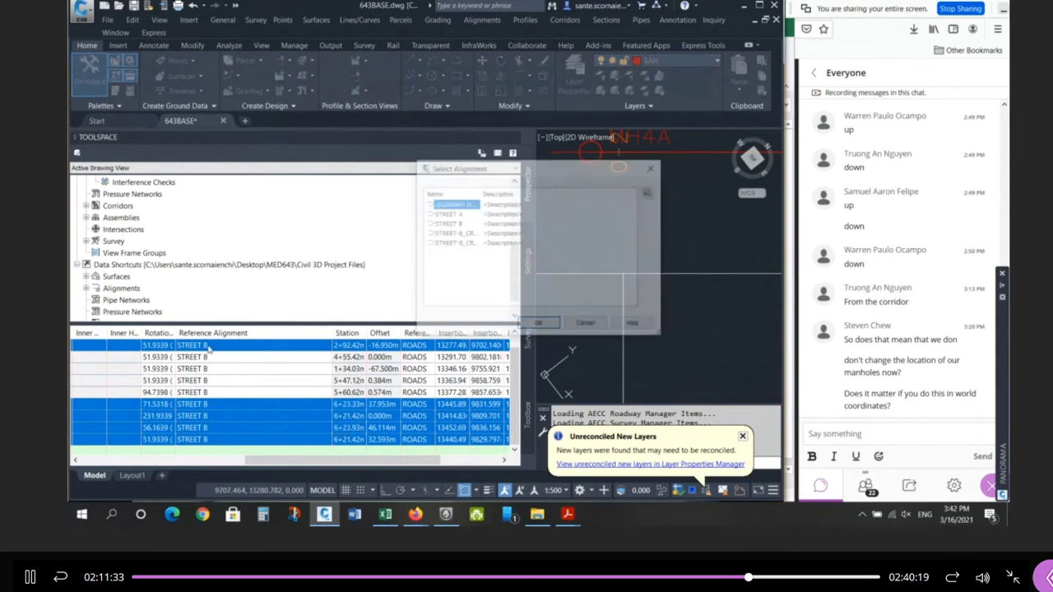
left_click(446, 214)
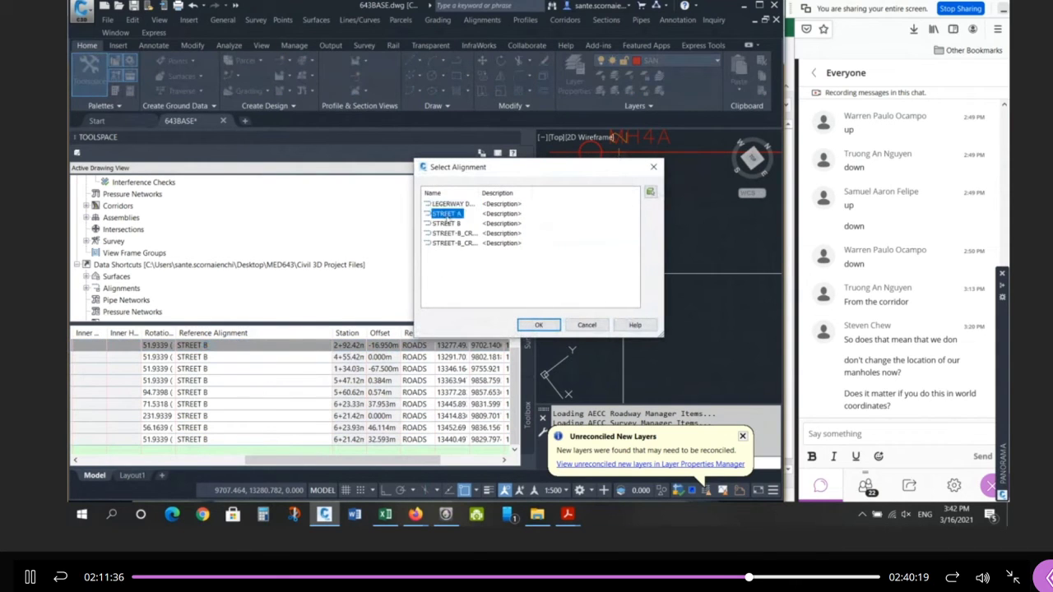
left_click(539, 325)
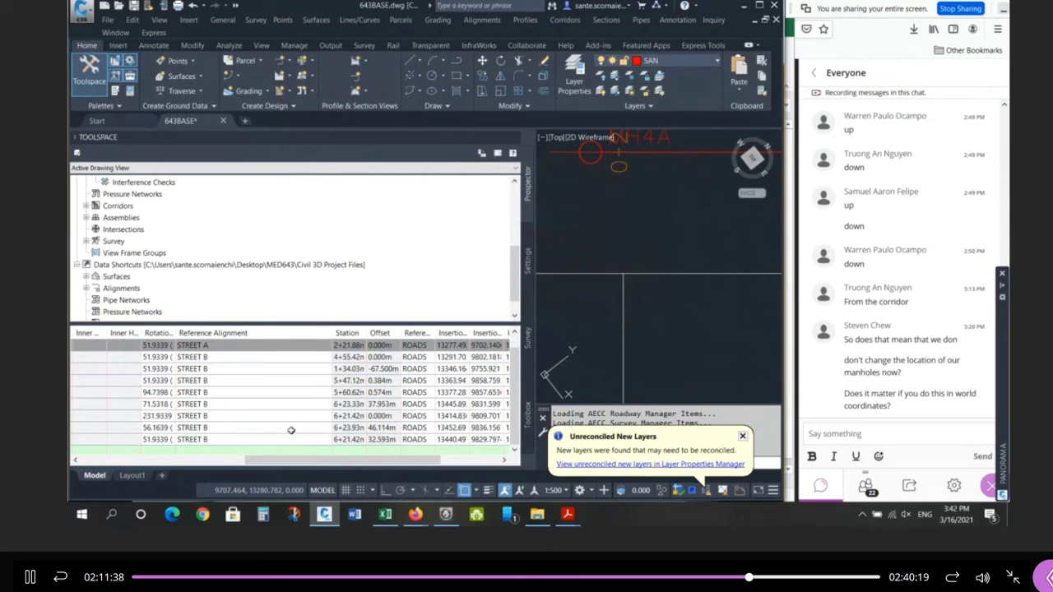
Set the reference alignment of manhole MH301A to STREET A.
left_click_drag(283, 460, 118, 460)
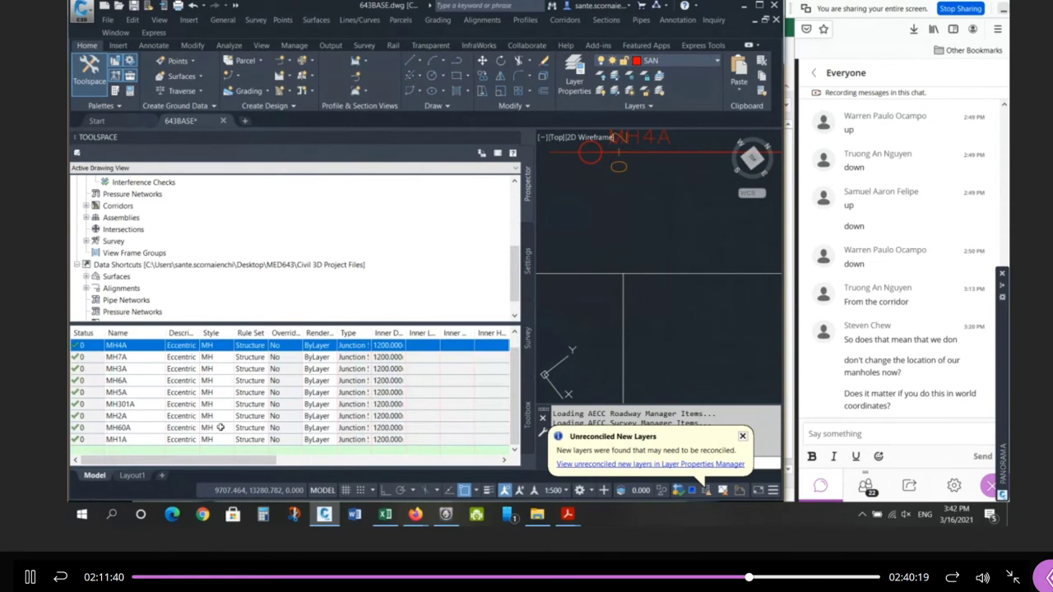
left_click(143, 404)
left_click_drag(212, 459, 434, 458)
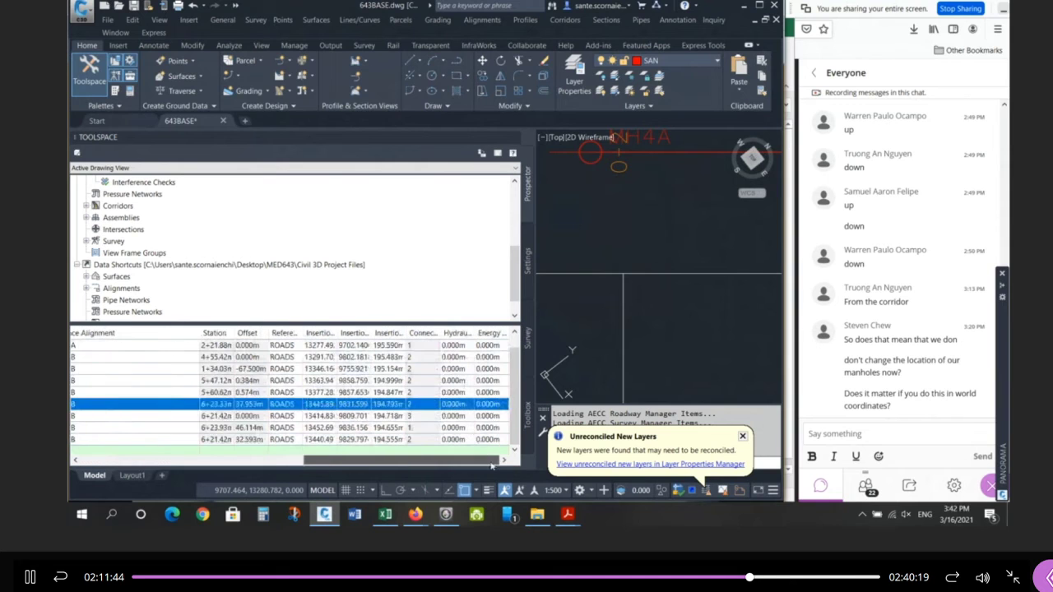
left_click_drag(329, 460, 247, 459)
left_click(276, 406)
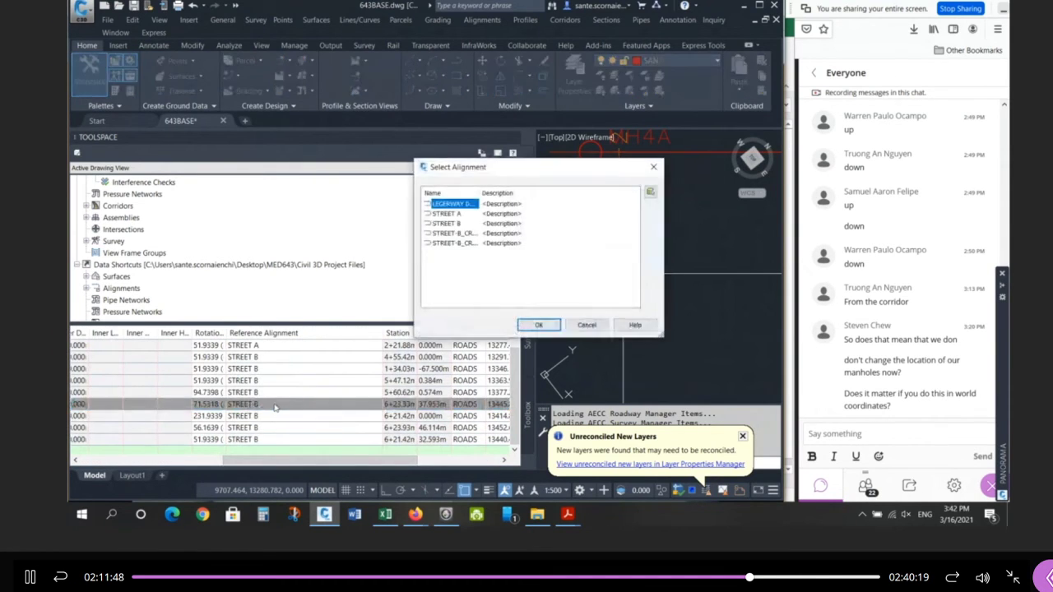
left_click(459, 214)
left_click(523, 326)
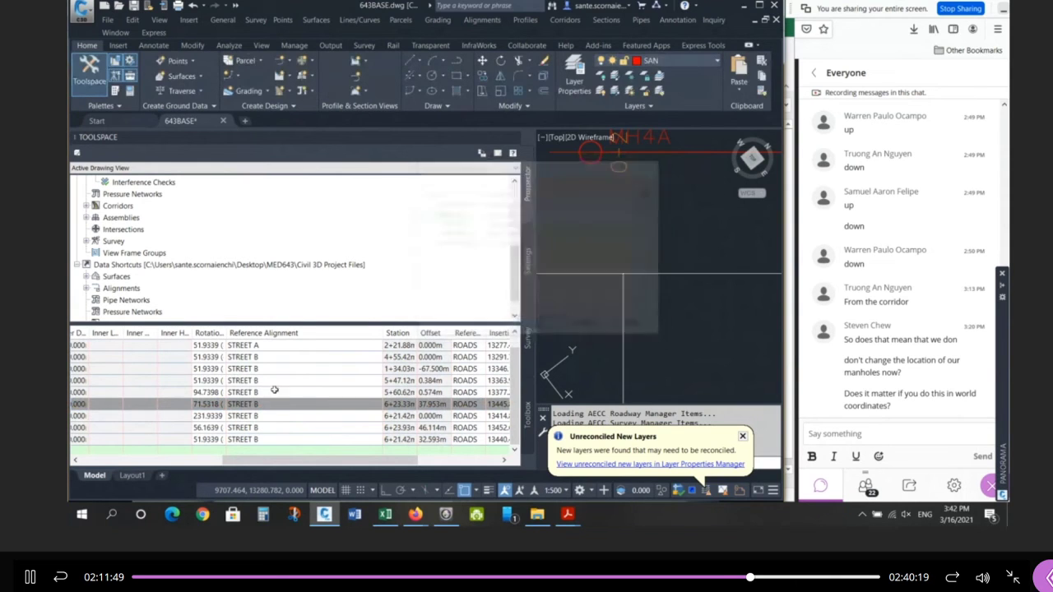
Set the reference alignment of manholes MH2A and MH60A to STREET A.
left_click(272, 415)
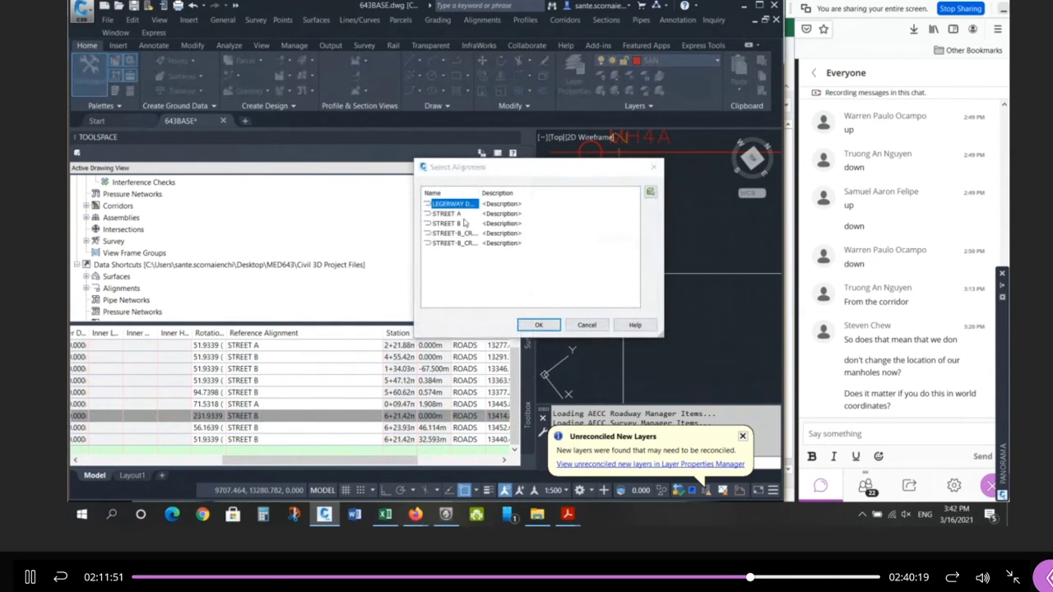
left_click(448, 214)
left_click(539, 325)
left_click(263, 429)
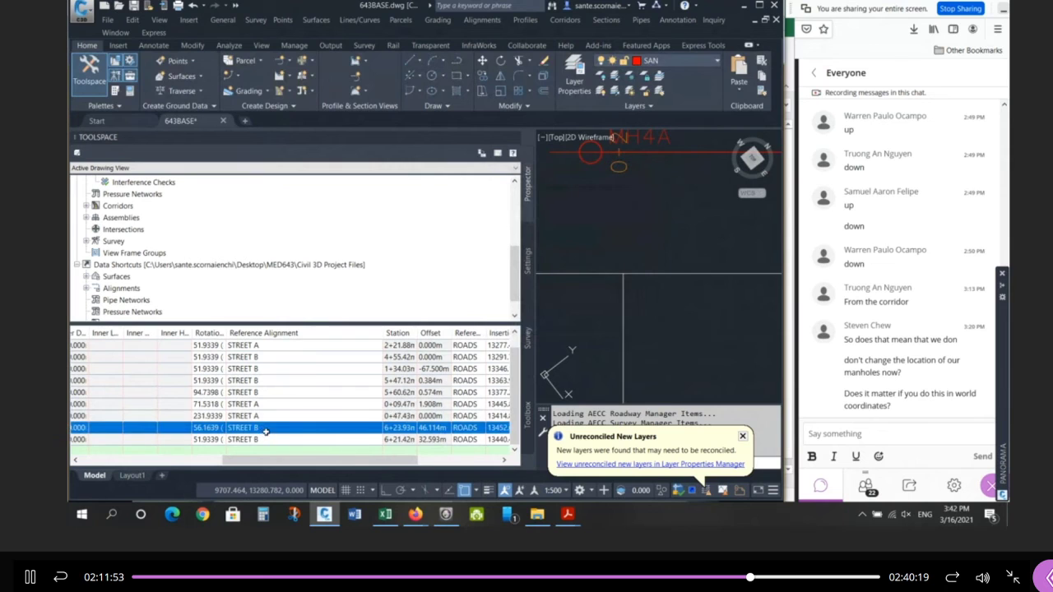
left_click(280, 426)
left_click(448, 214)
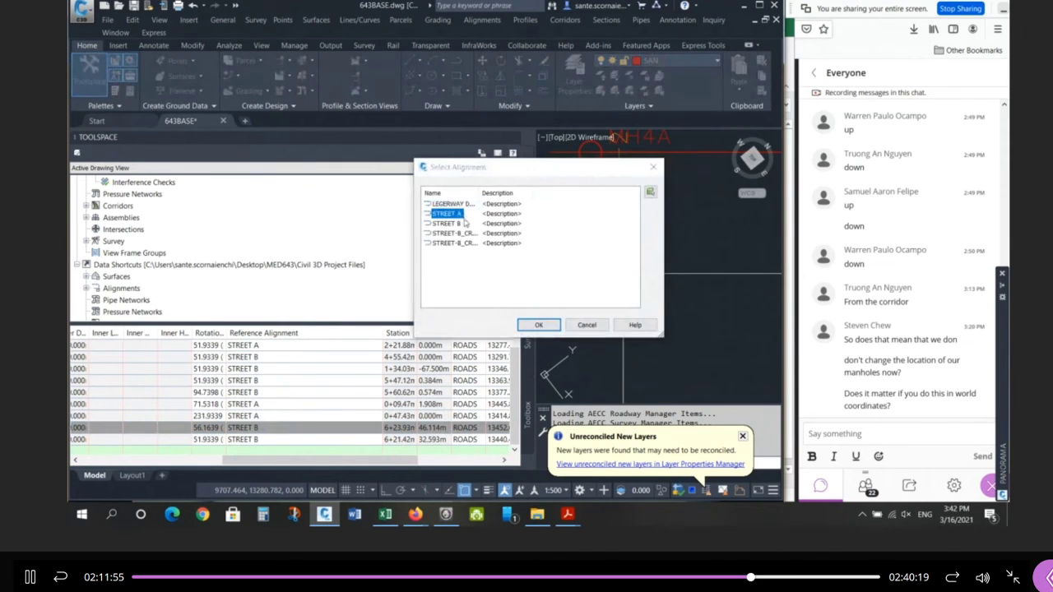
left_click(529, 326)
Set the reference alignment of manhole MH1A to STREET A.
left_click(267, 439)
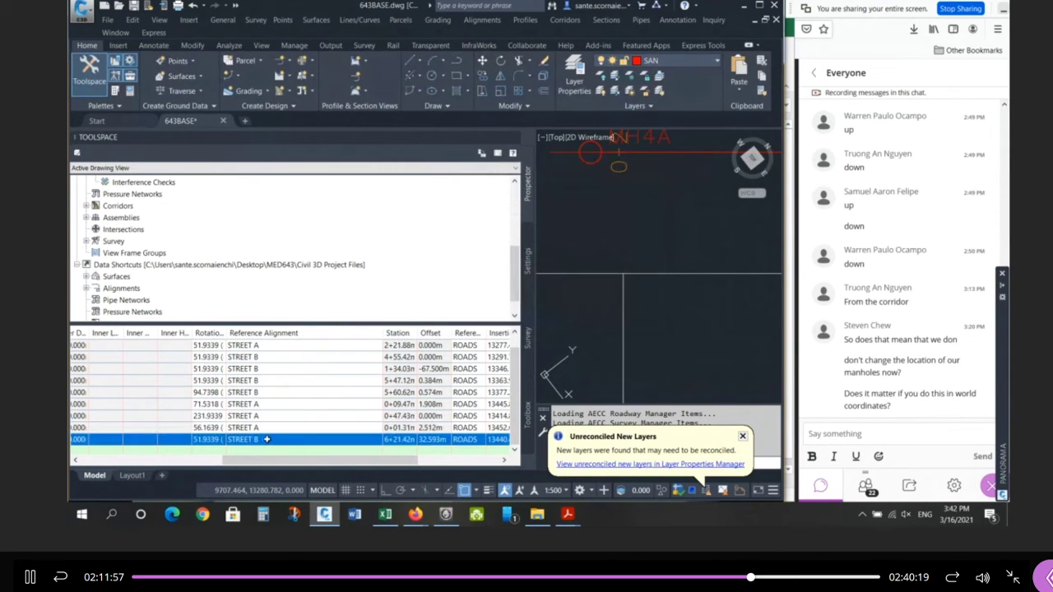
left_click(267, 439)
left_click(448, 214)
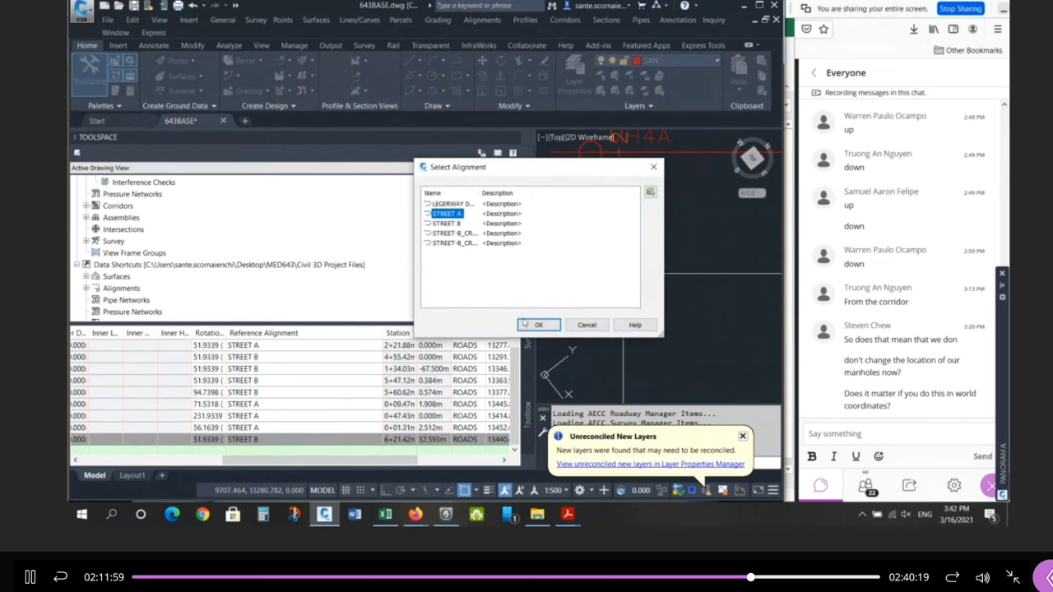
left_click(538, 325)
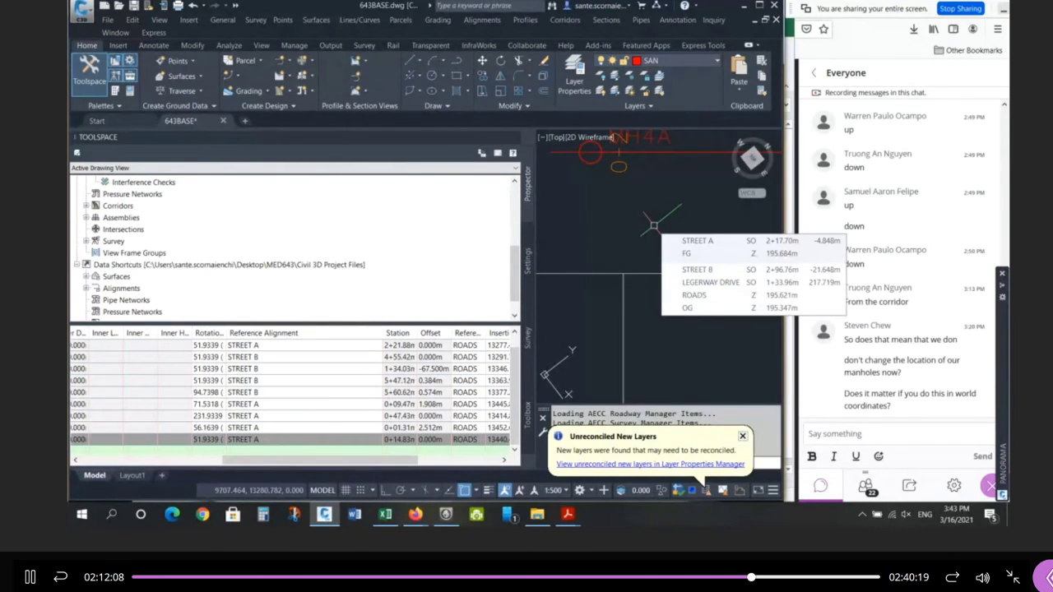
Examine the end manholes of the sewer runs on Street A and Street B in the plan.
scroll(654, 226, "down", 6)
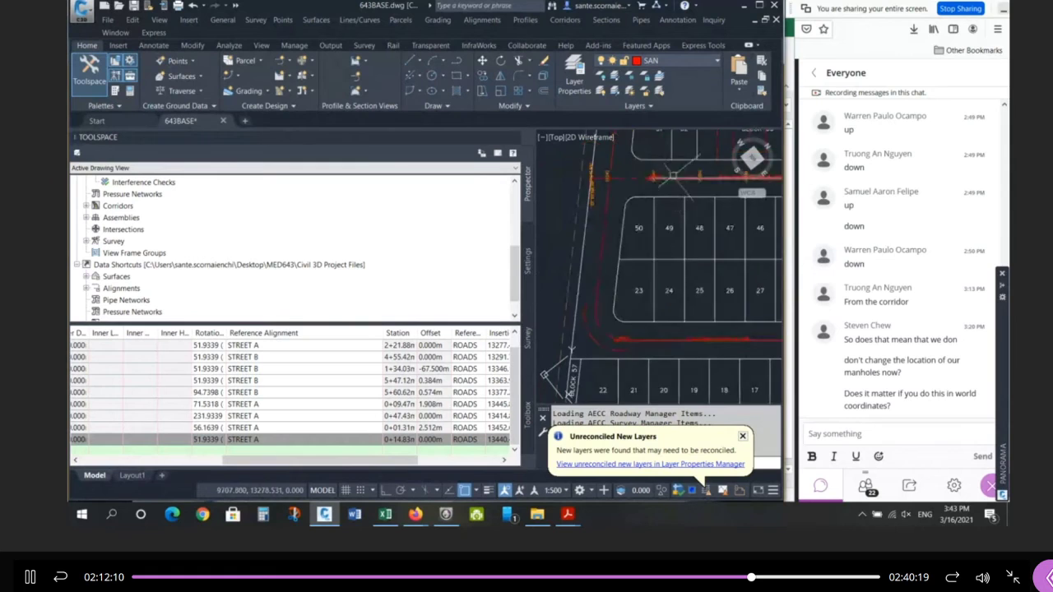
scroll(653, 222, "up", 3)
scroll(618, 176, "down", 5)
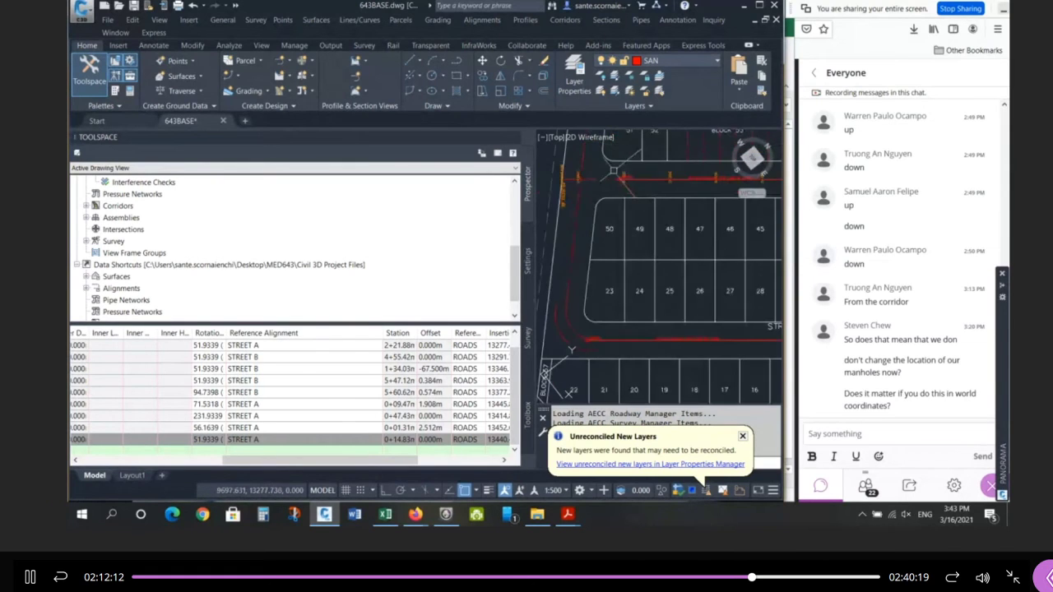
scroll(589, 352, "up", 5)
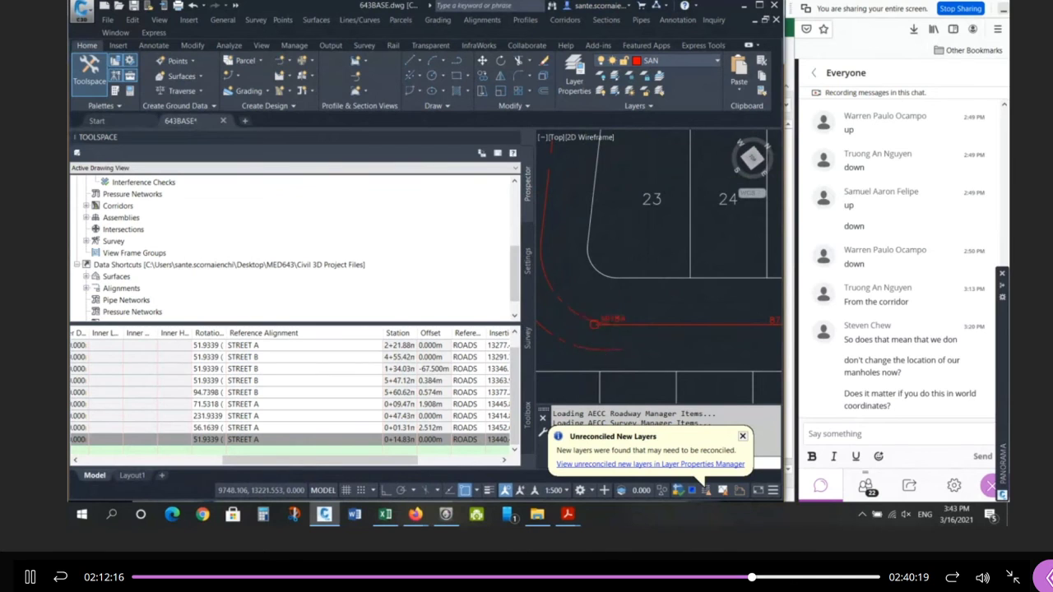
scroll(584, 313, "down", 3)
scroll(603, 222, "up", 2)
scroll(603, 222, "up", 2)
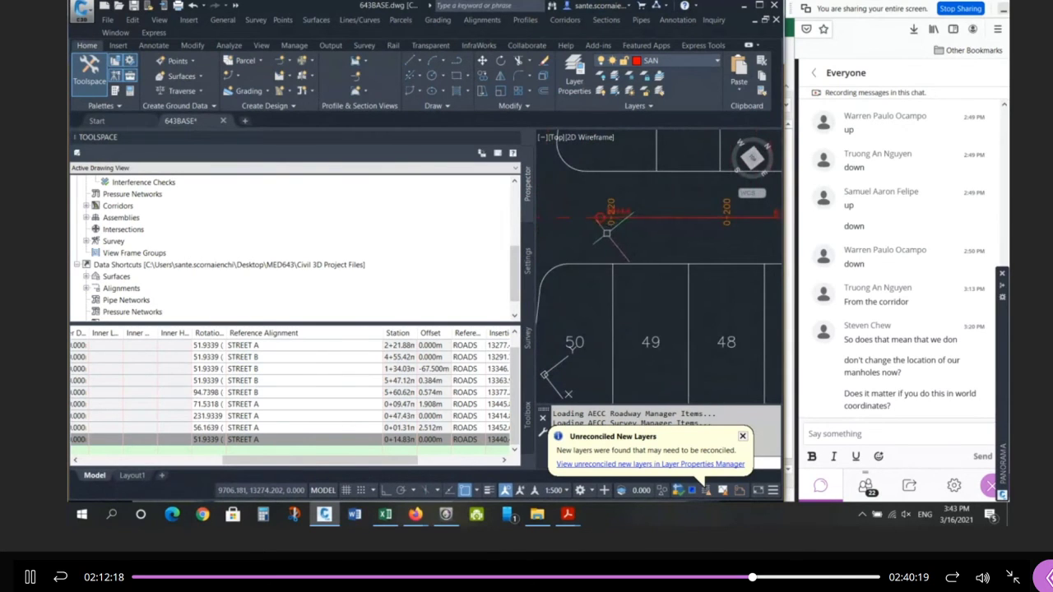
scroll(607, 231, "down", 3)
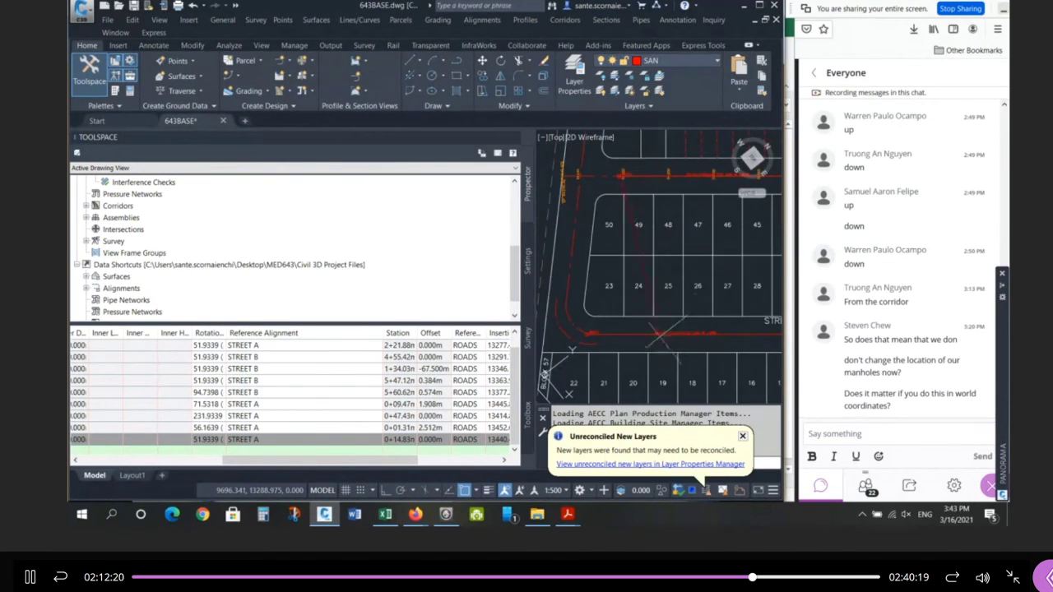
Draw a check line from the centre of Street A's end manhole perpendicular to the adjoining alignment, and erase it.
scroll(601, 171, "up", 2)
right_click(601, 170, "shift")
key("r")
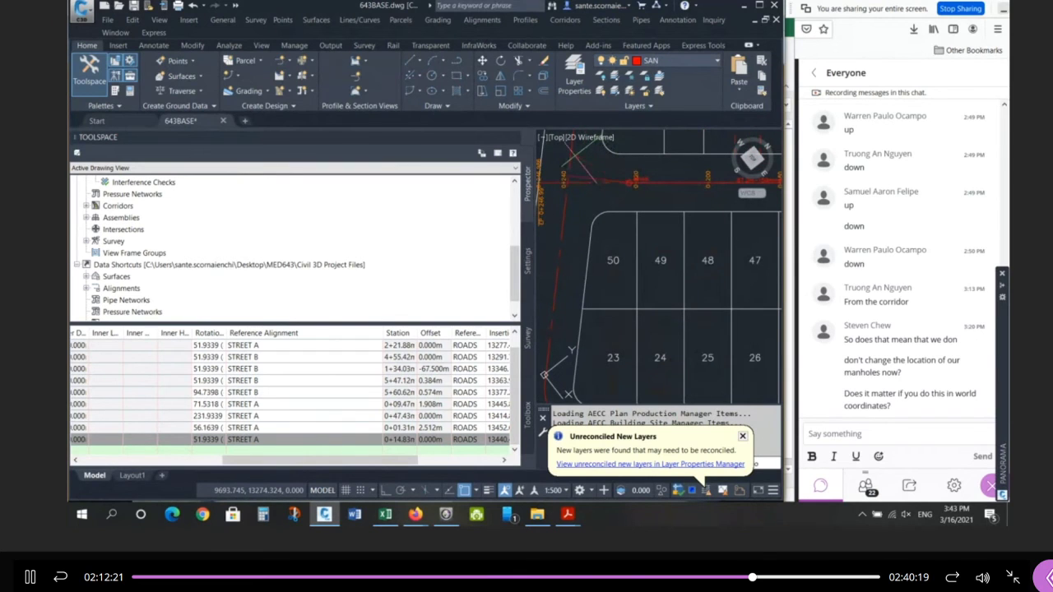
key("Escape")
key("Escape")
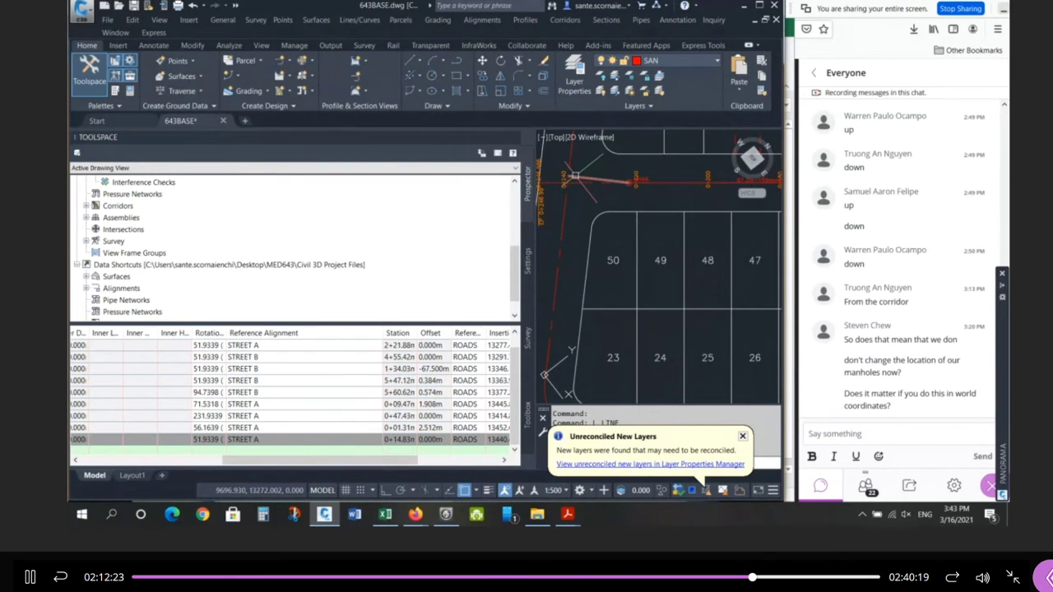
scroll(629, 186, "up", 2)
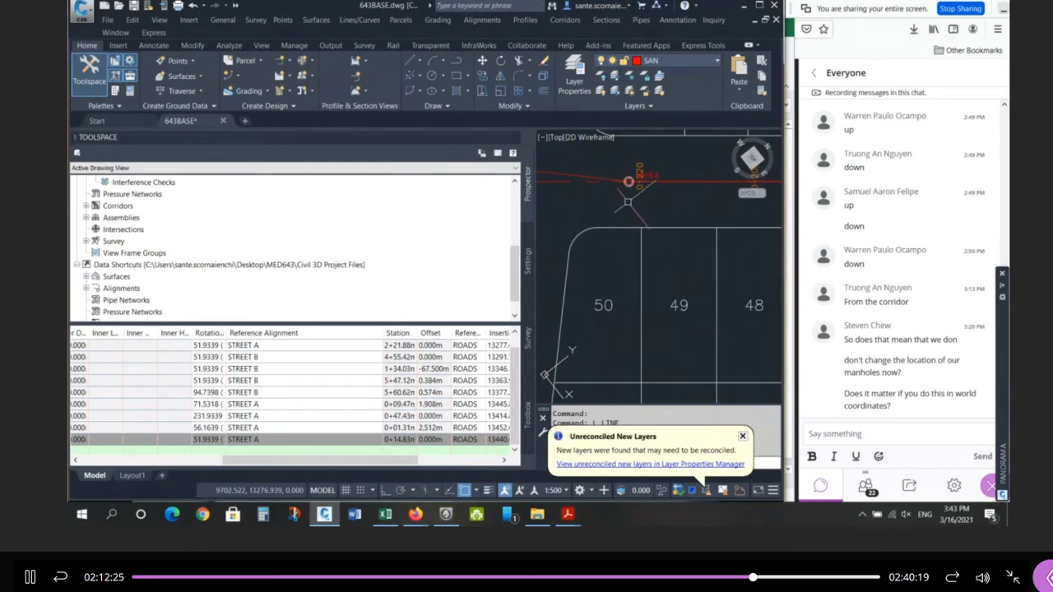
left_click(569, 174)
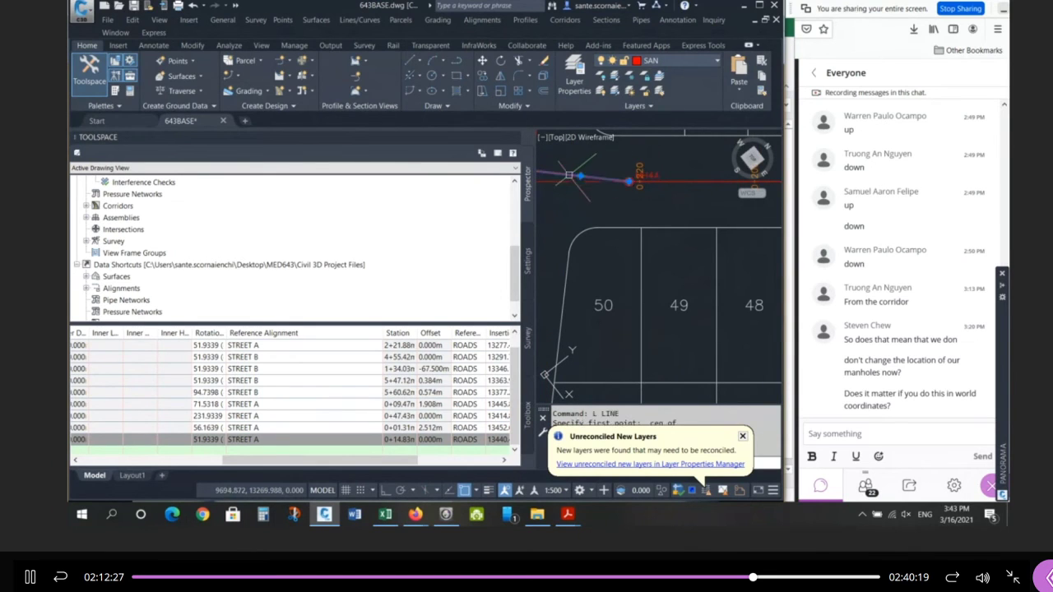
key("Delete")
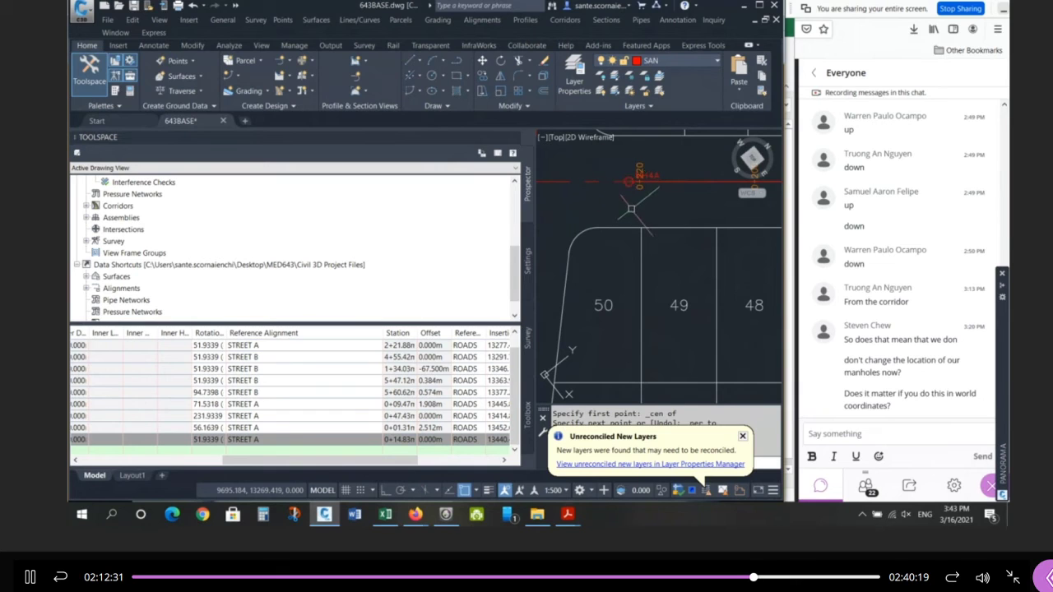
Inspect the sewer junction at manhole MH2A and narrow the Toolspace palette to enlarge the plan view.
scroll(615, 224, "down", 7)
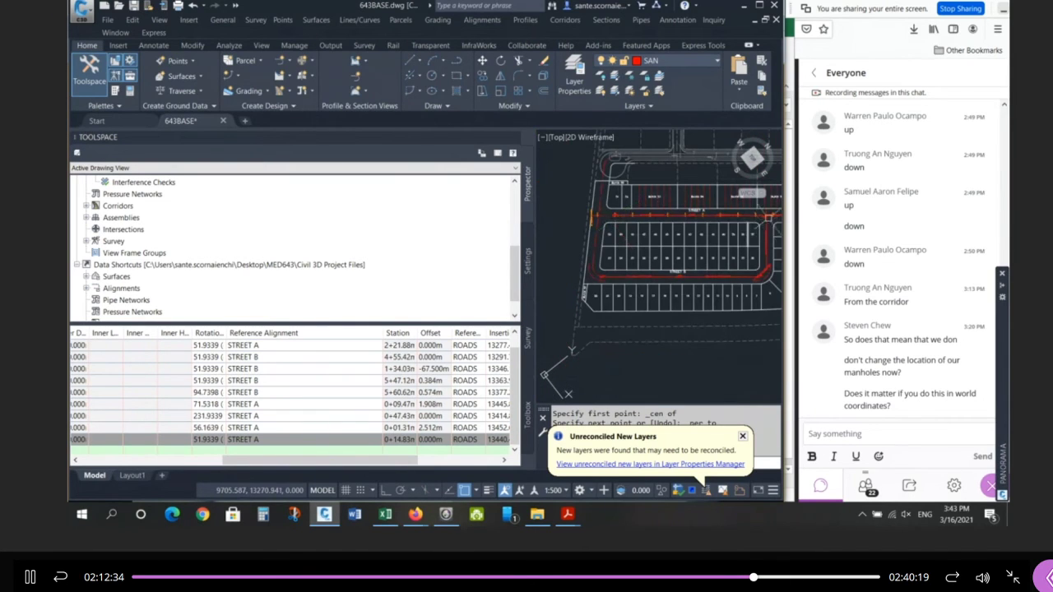
scroll(770, 216, "up", 5)
scroll(770, 217, "up", 5)
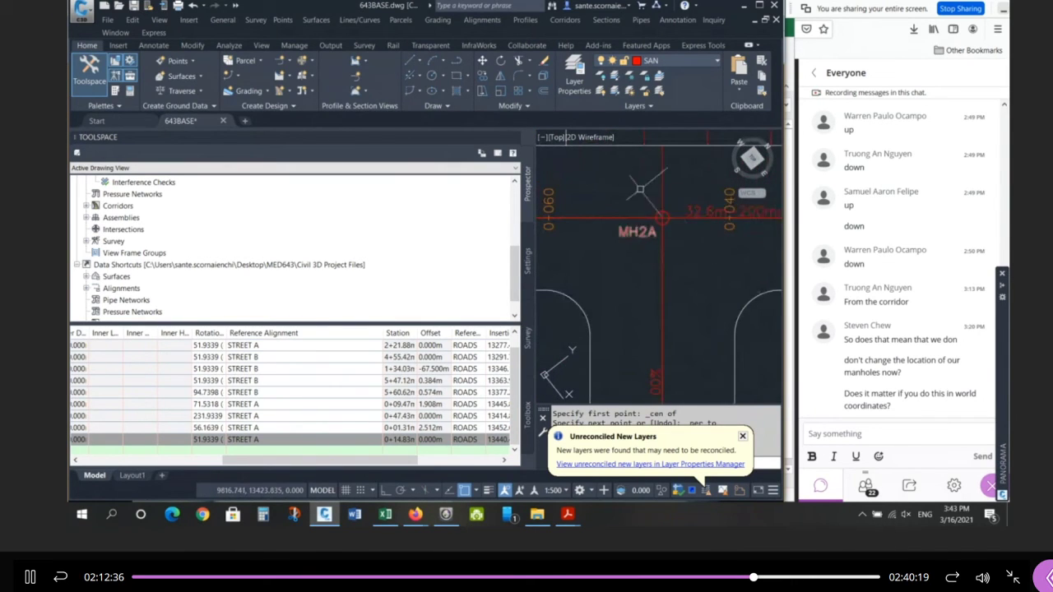
mouse_move(658, 266)
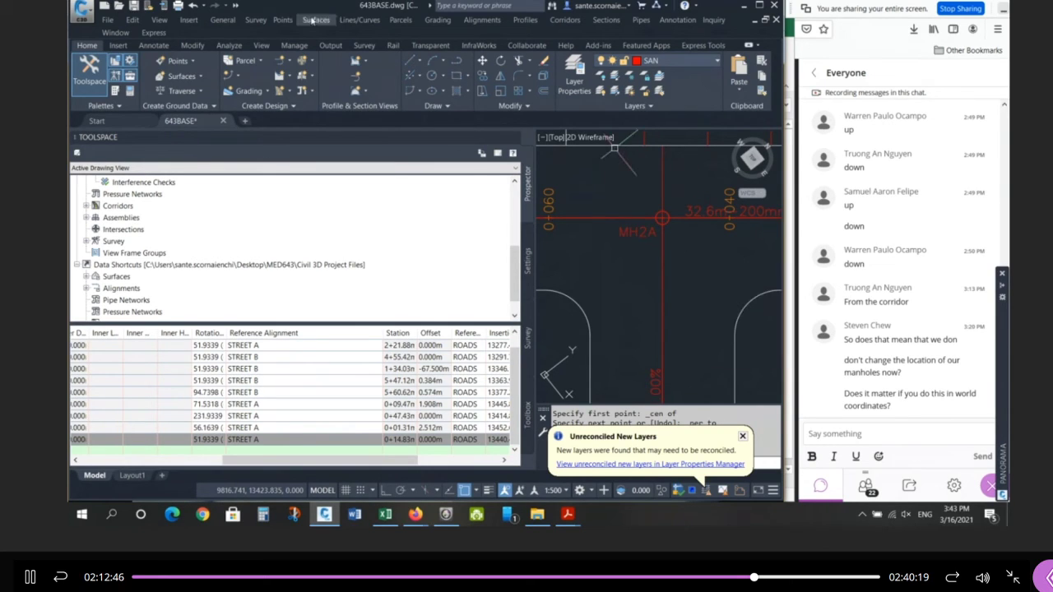
left_click_drag(535, 173, 306, 175)
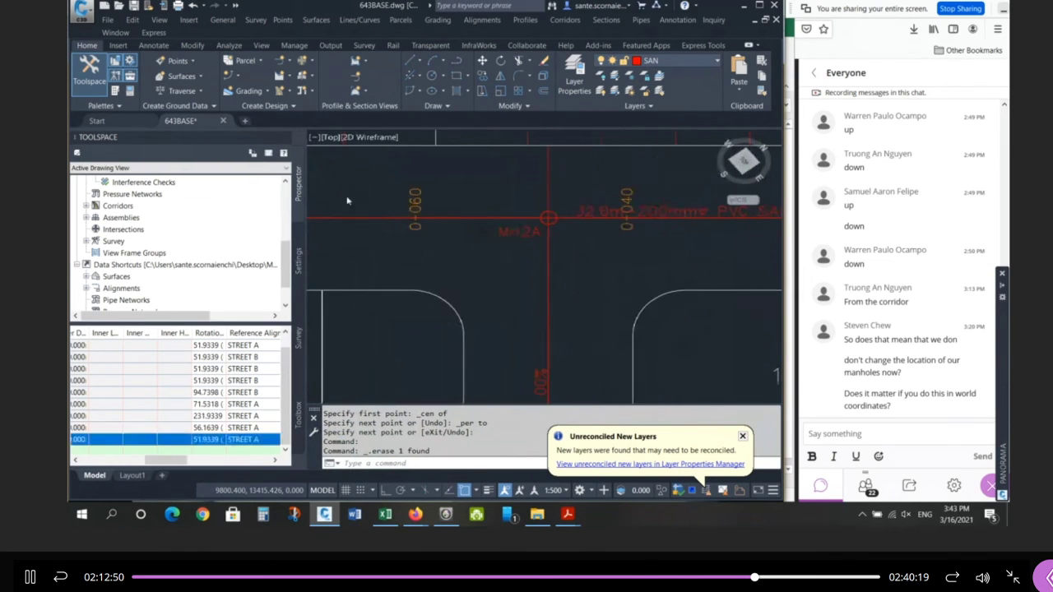
Open the part properties of manhole MH8A at the end of the Street B sewer run.
scroll(612, 190, "down", 10)
scroll(404, 255, "up", 5)
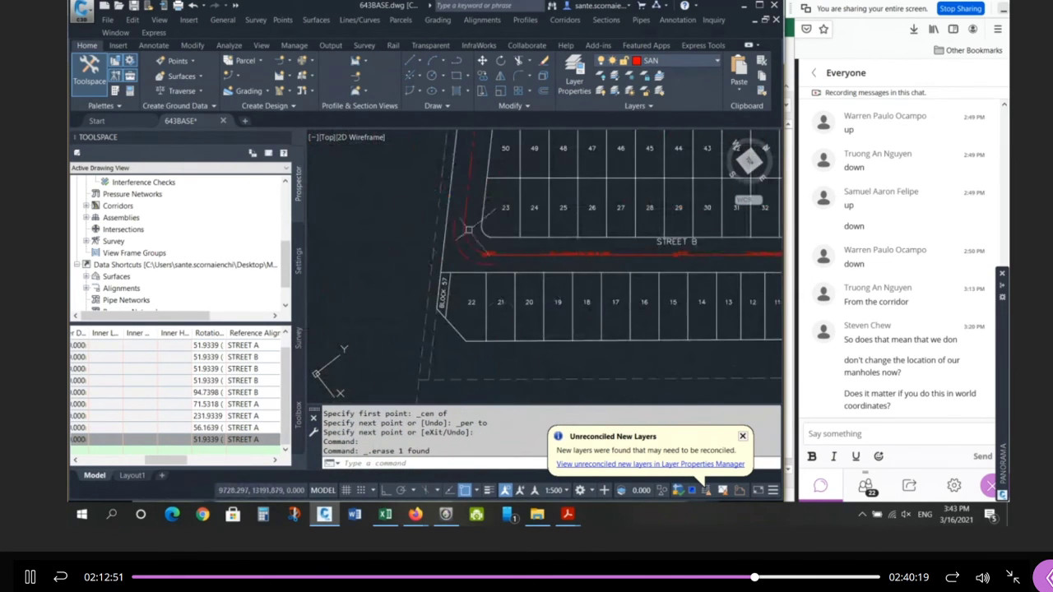
scroll(494, 247, "up", 5)
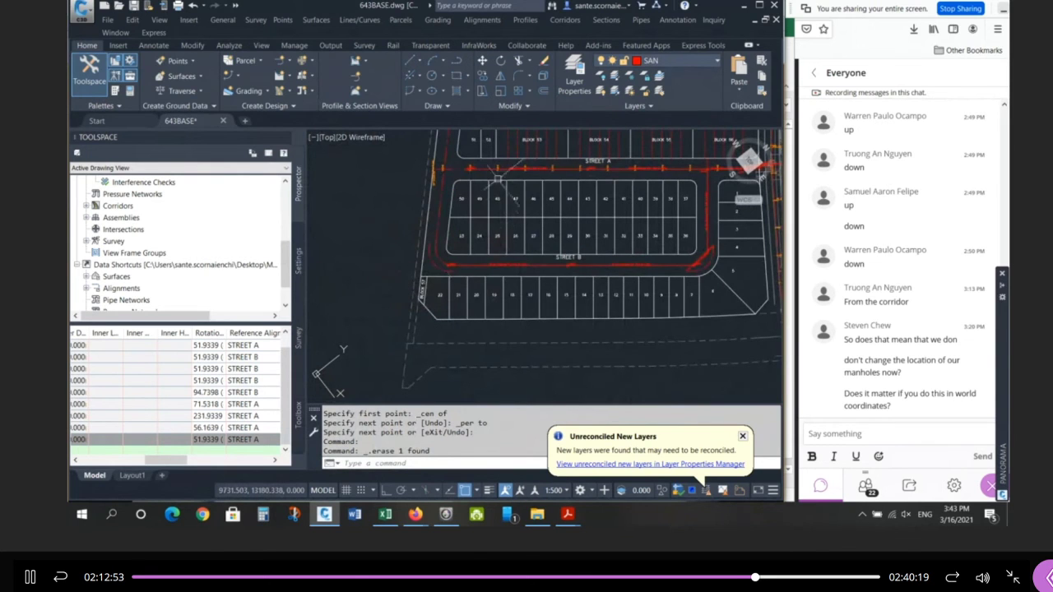
left_click(449, 241)
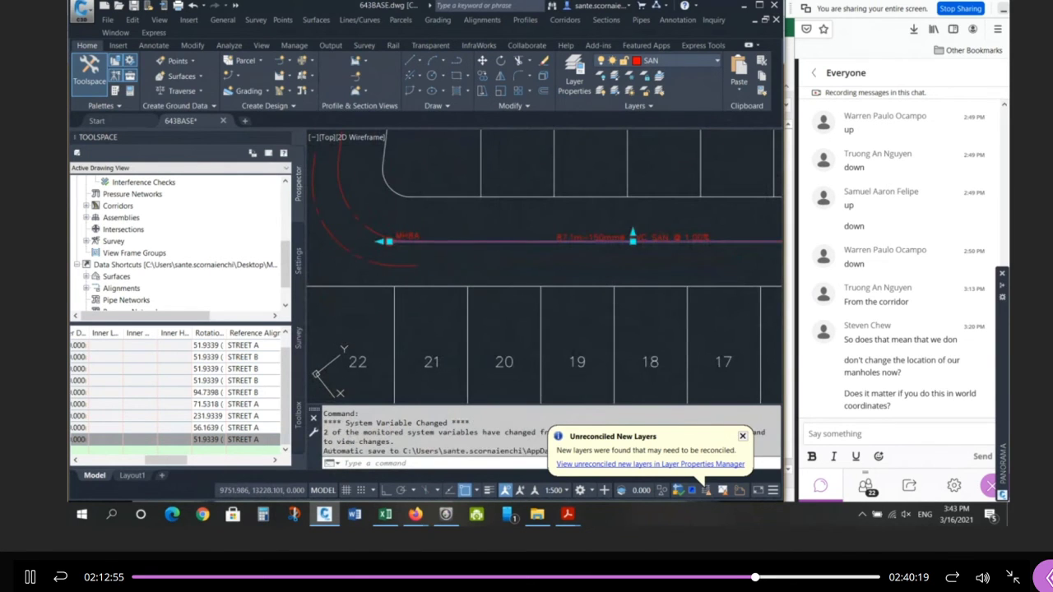
key("Escape")
key("Escape")
key("Escape")
key("Escape")
scroll(387, 234, "up", 3)
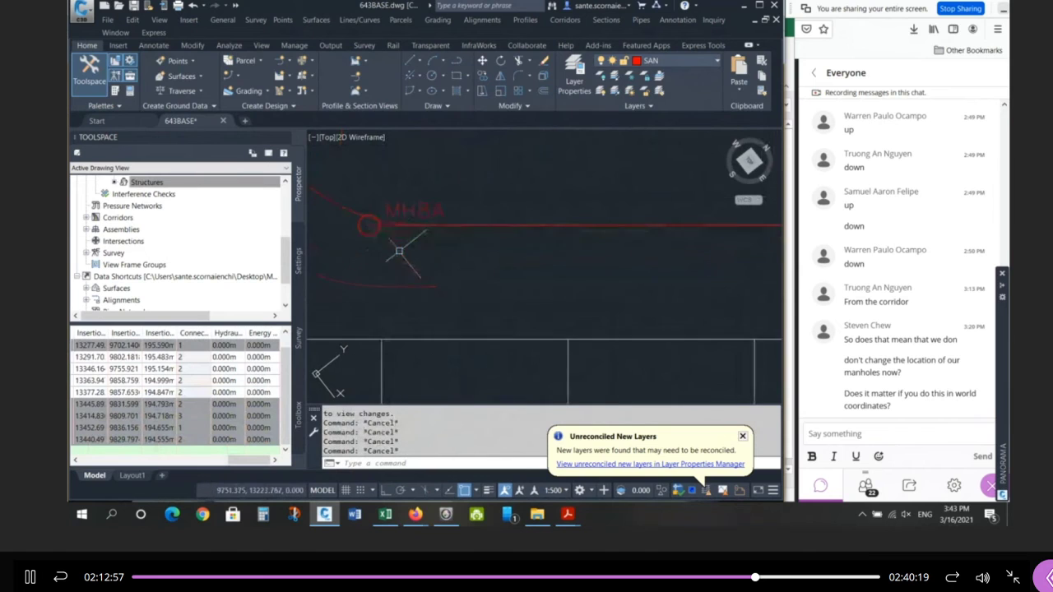
left_click(375, 234)
right_click(404, 199)
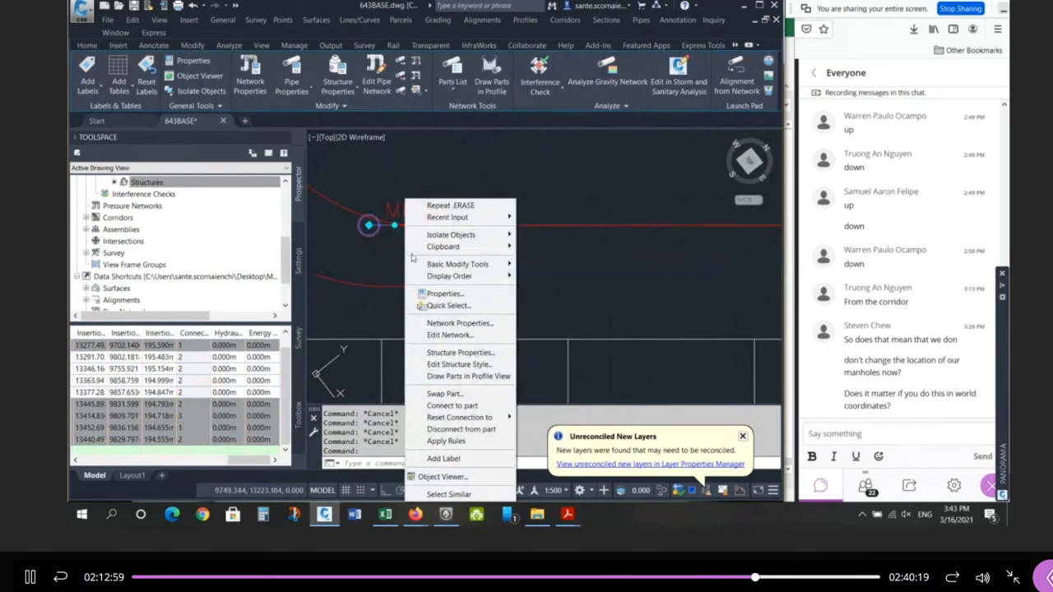
left_click(461, 353)
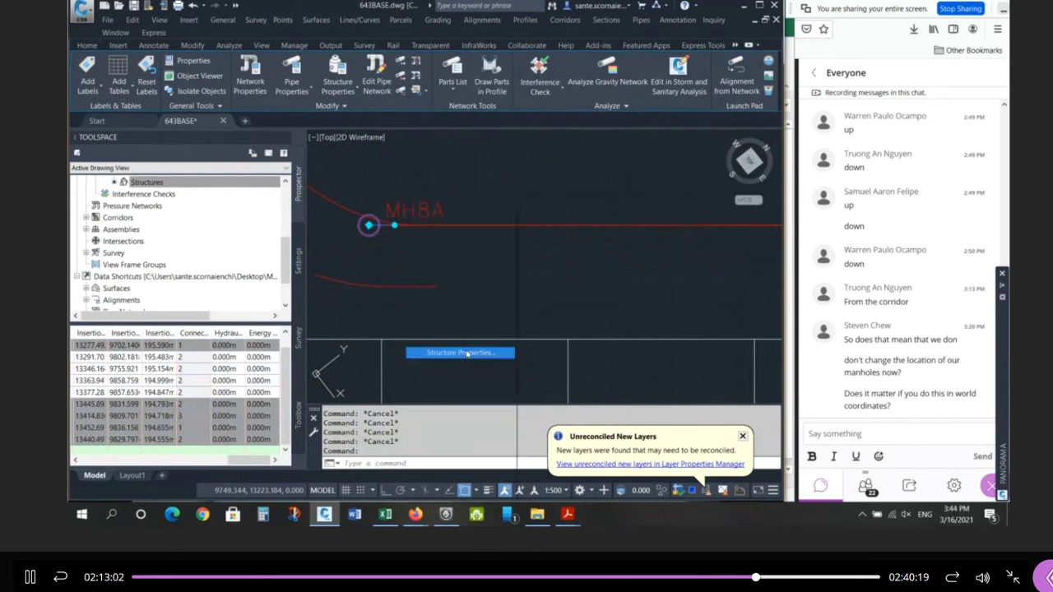
left_click(241, 169)
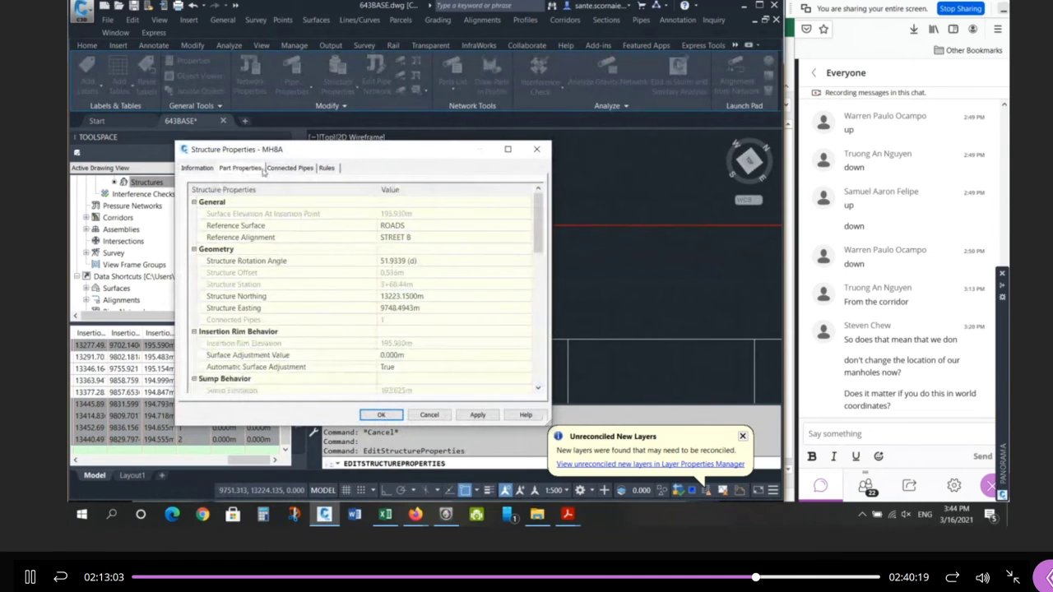
left_click_drag(295, 150, 405, 61)
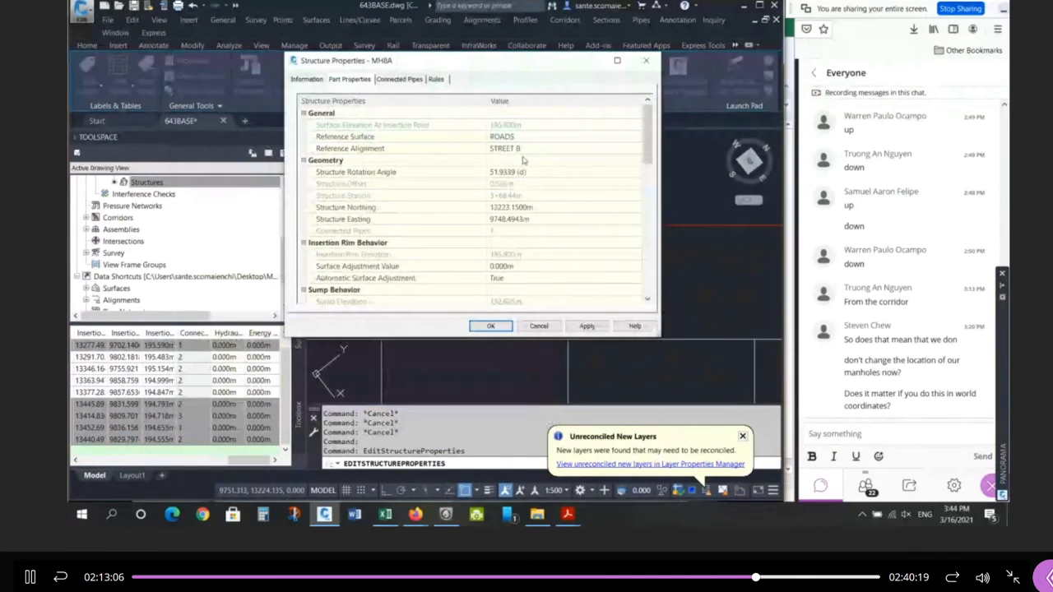
Check the reference surface and insertion rim elevation of manhole MH8A.
left_click(528, 257)
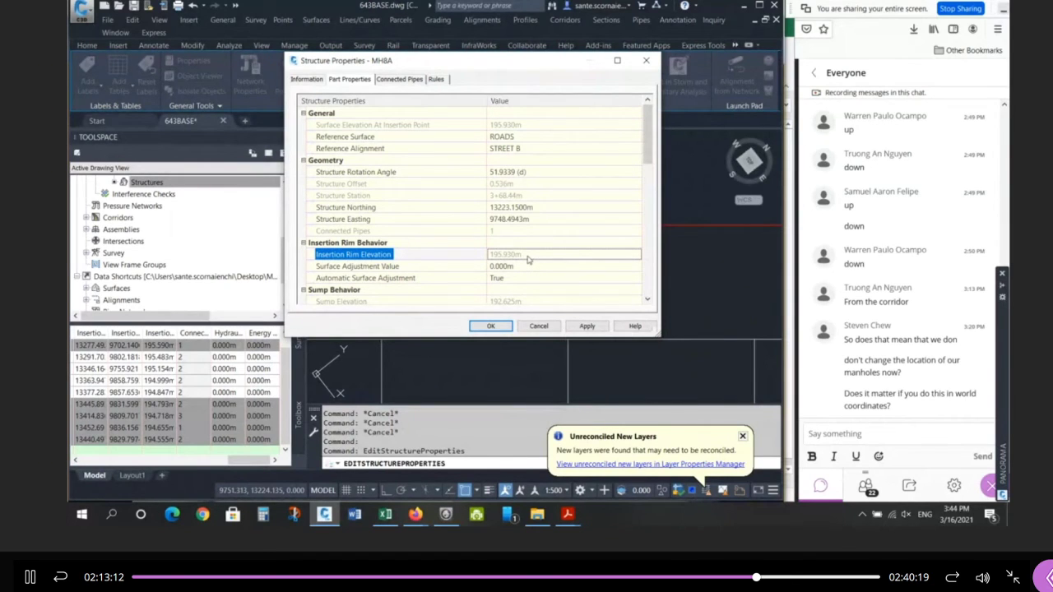
left_click(501, 137)
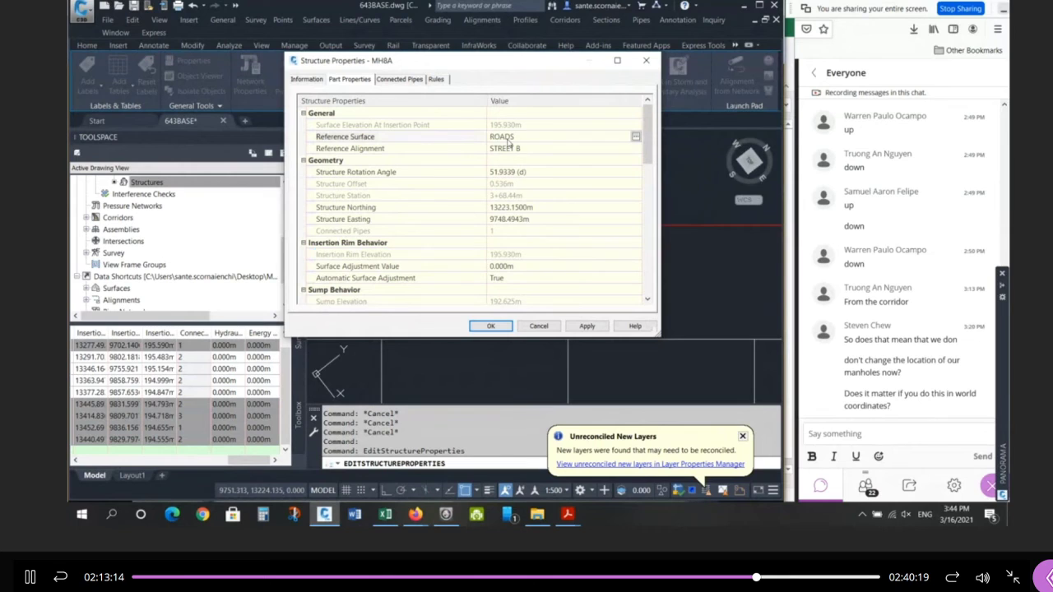
left_click(524, 257)
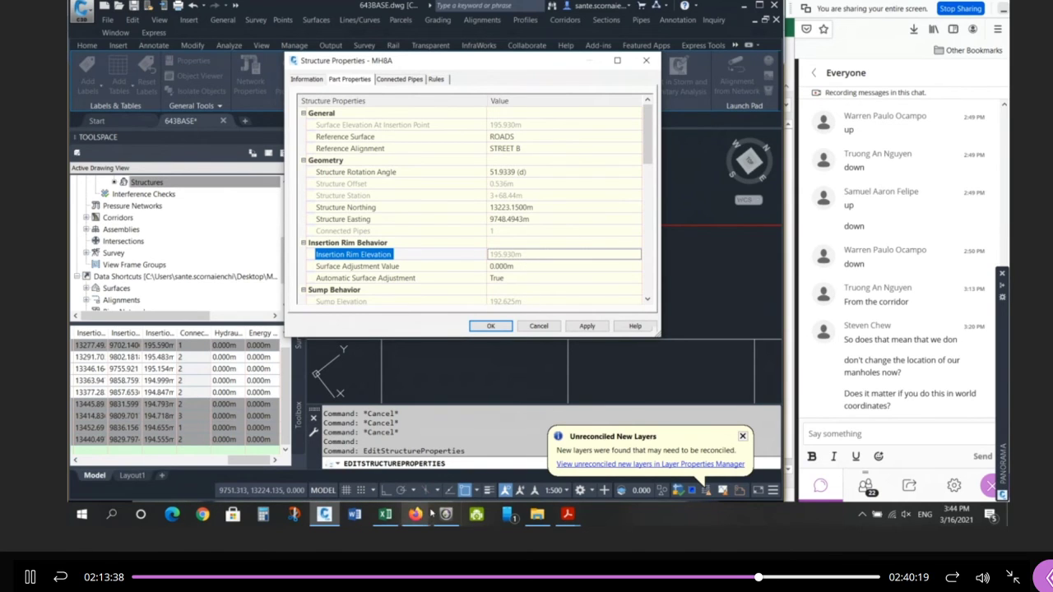
Switch to IP Camera Viewer to show the handwritten rim and invert calculation for the manhole.
mouse_move(446, 516)
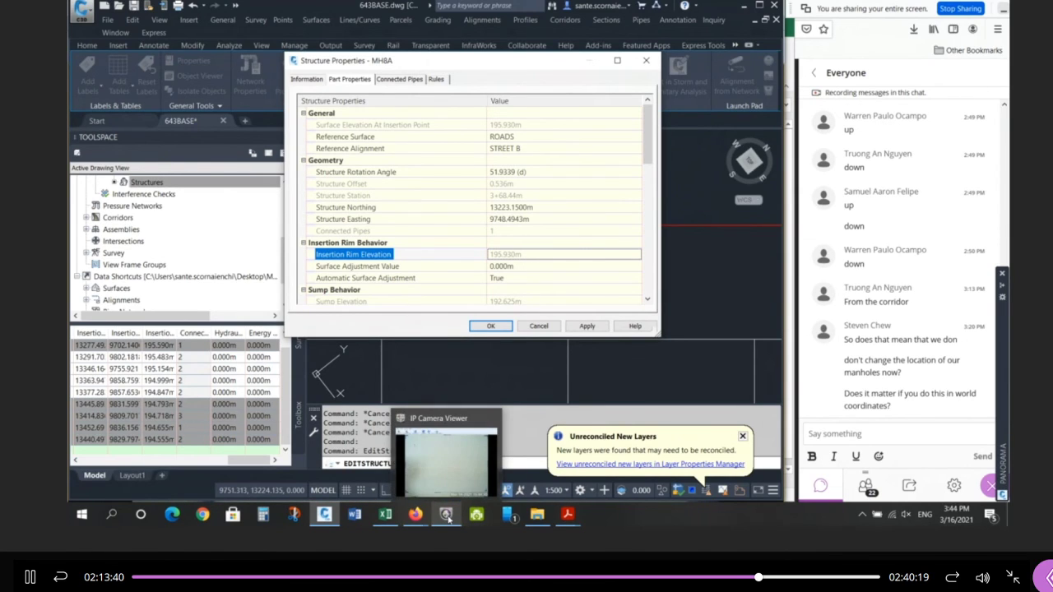
left_click(447, 516)
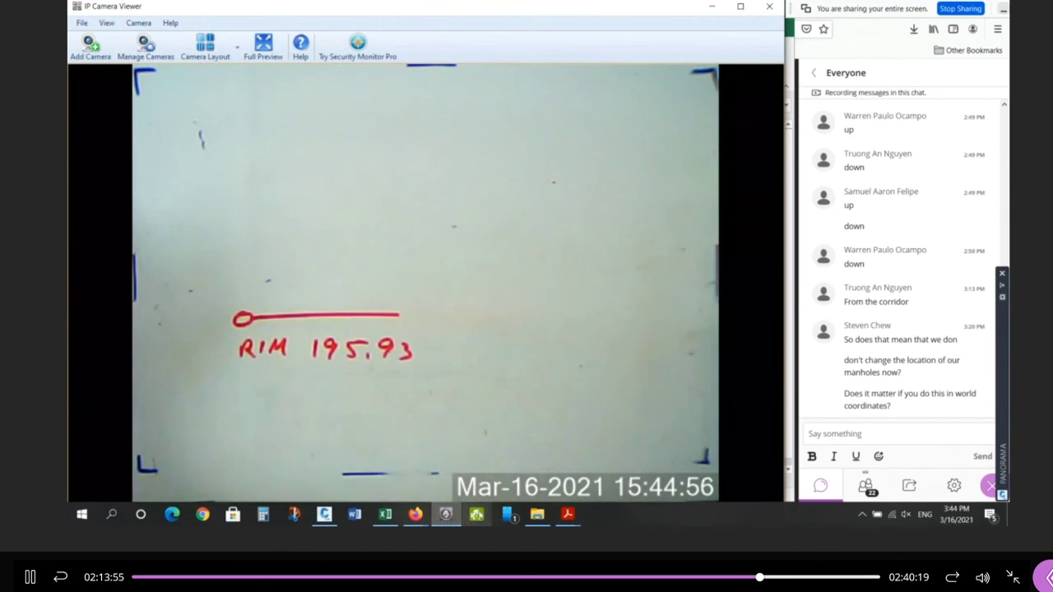
key("alt+Tab")
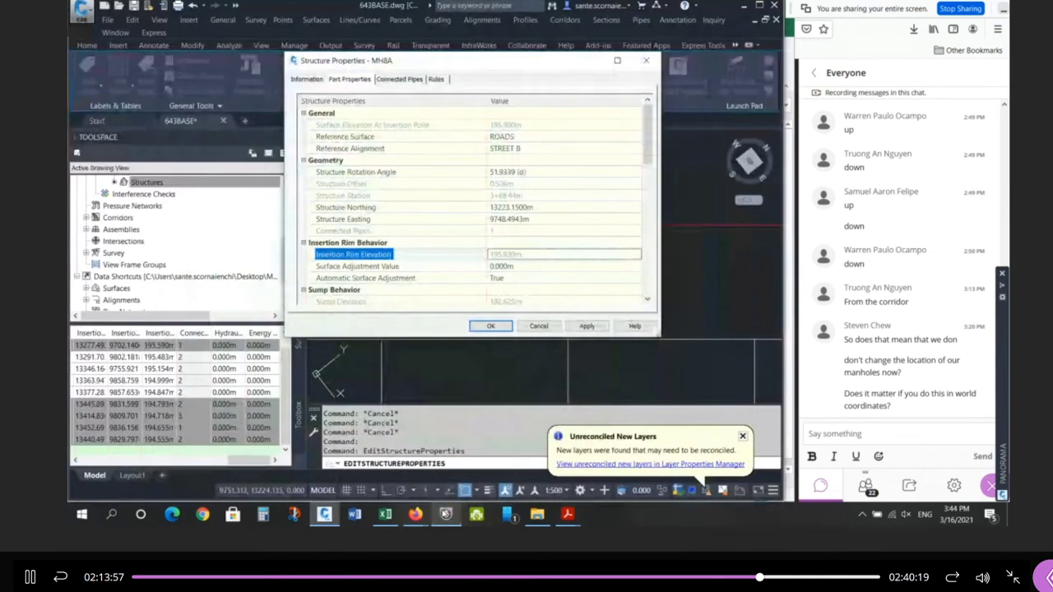
left_click(445, 514)
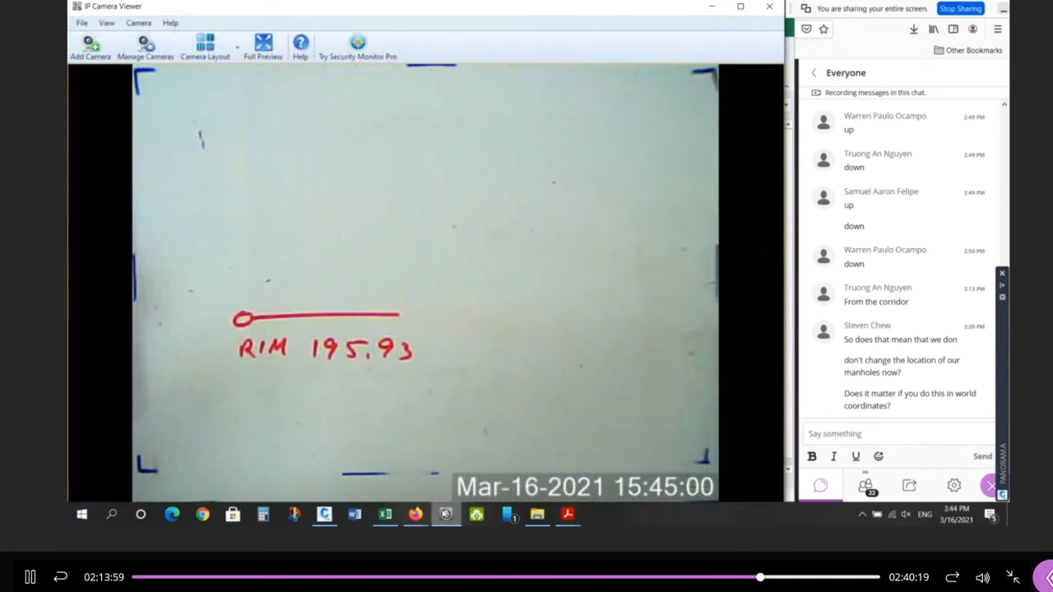
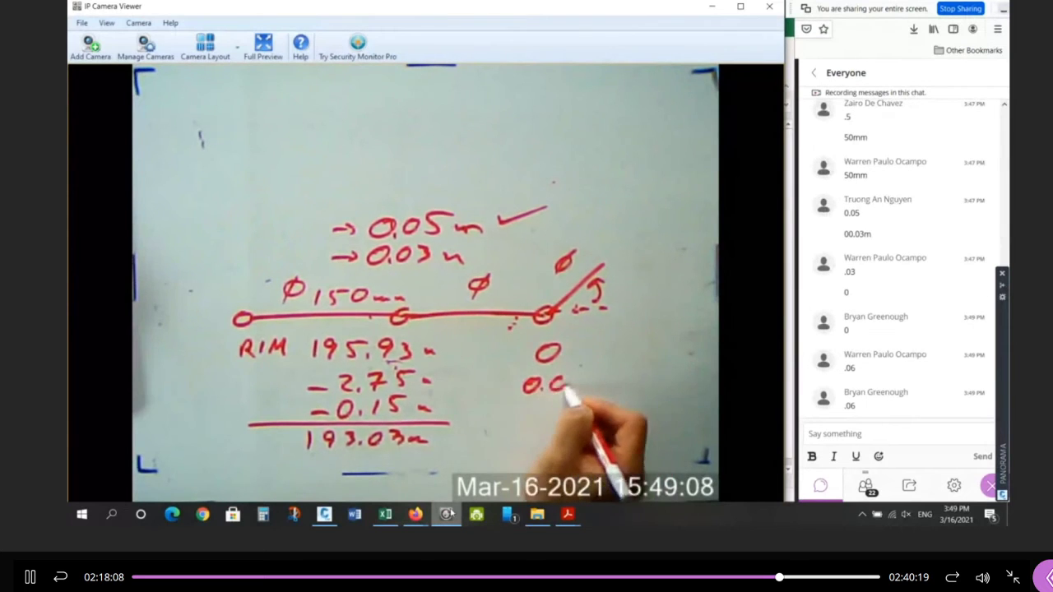
Switch back to Civil 3D and set the start invert elevation of the MH6A to MH5A pipe to 191.590 m.
left_click(323, 515)
left_click(335, 270)
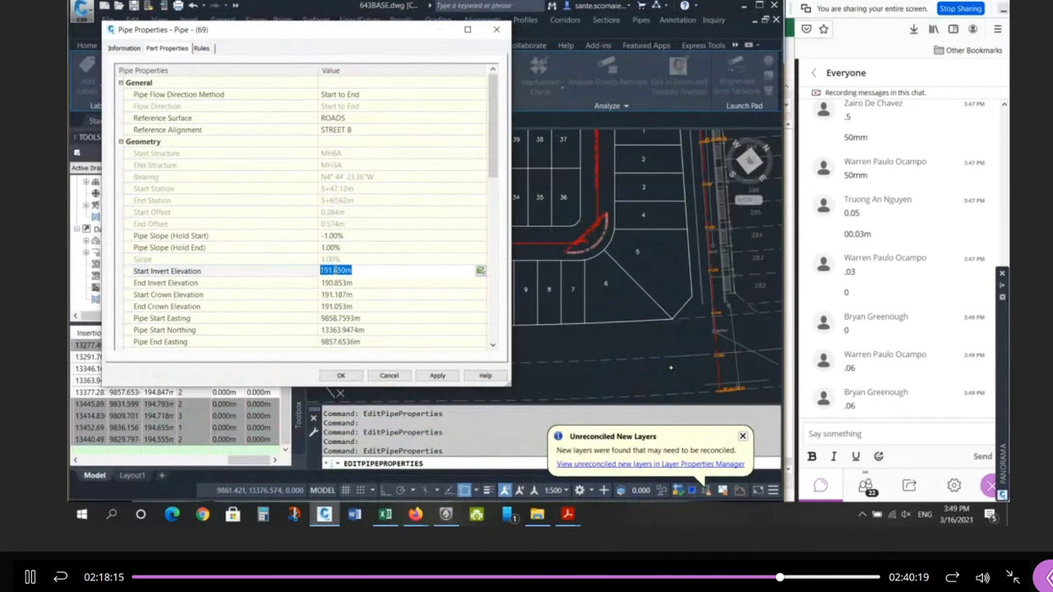
left_click_drag(334, 271, 341, 270)
type("59")
left_click(436, 375)
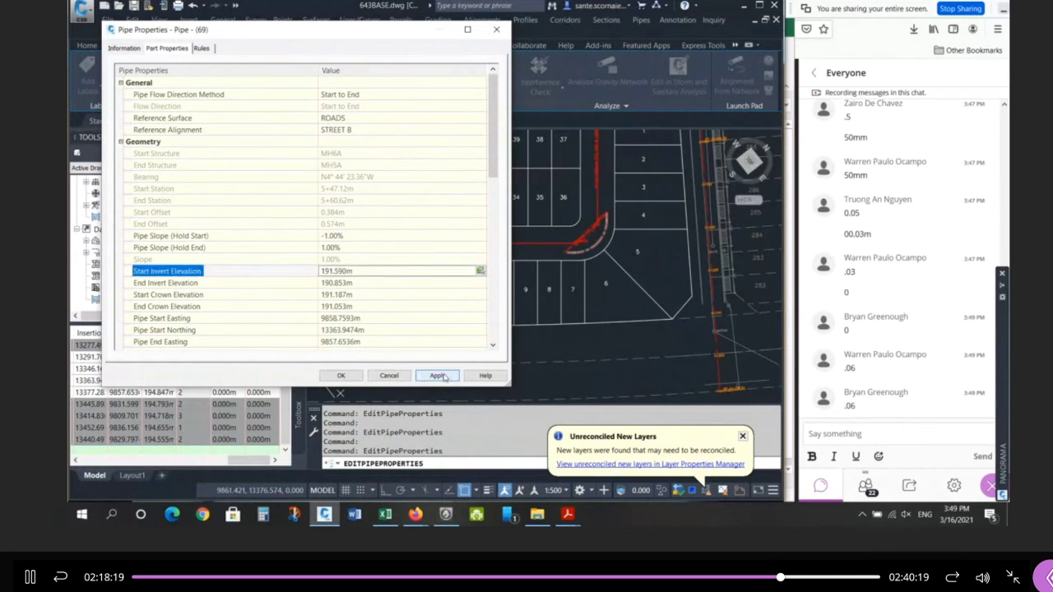
Set the slope of the MH6A to MH5A pipe to -0.50%, holding its start, and accept the pipe properties.
left_click(337, 235)
type("-")
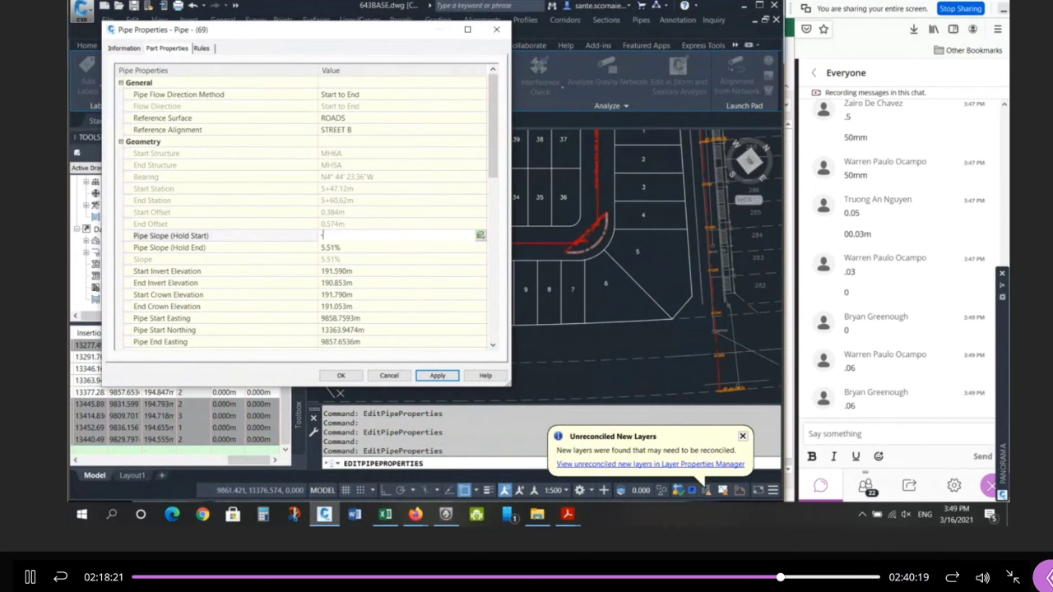
type("0.5")
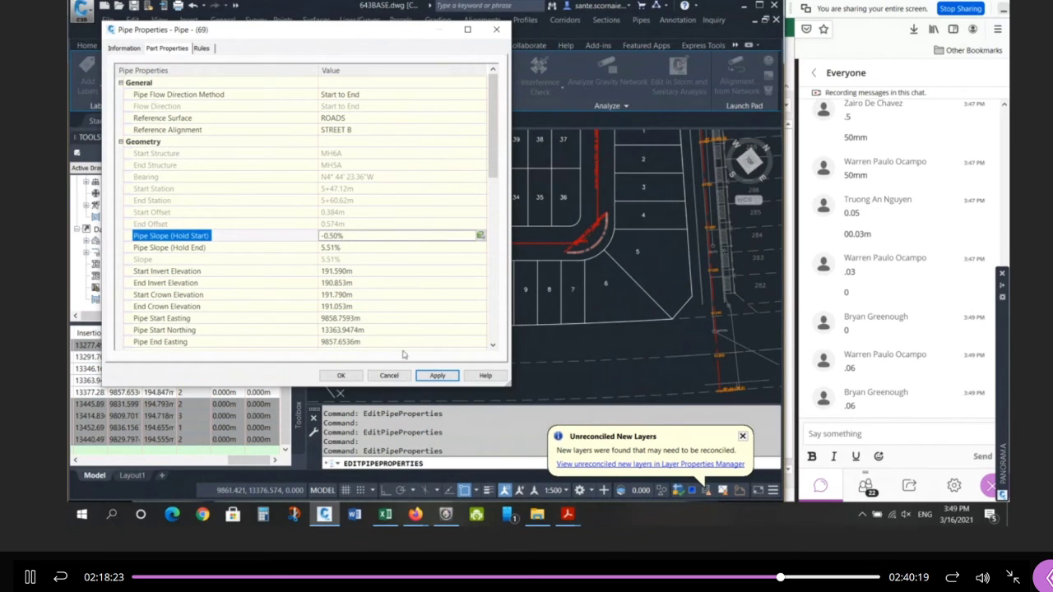
left_click(437, 376)
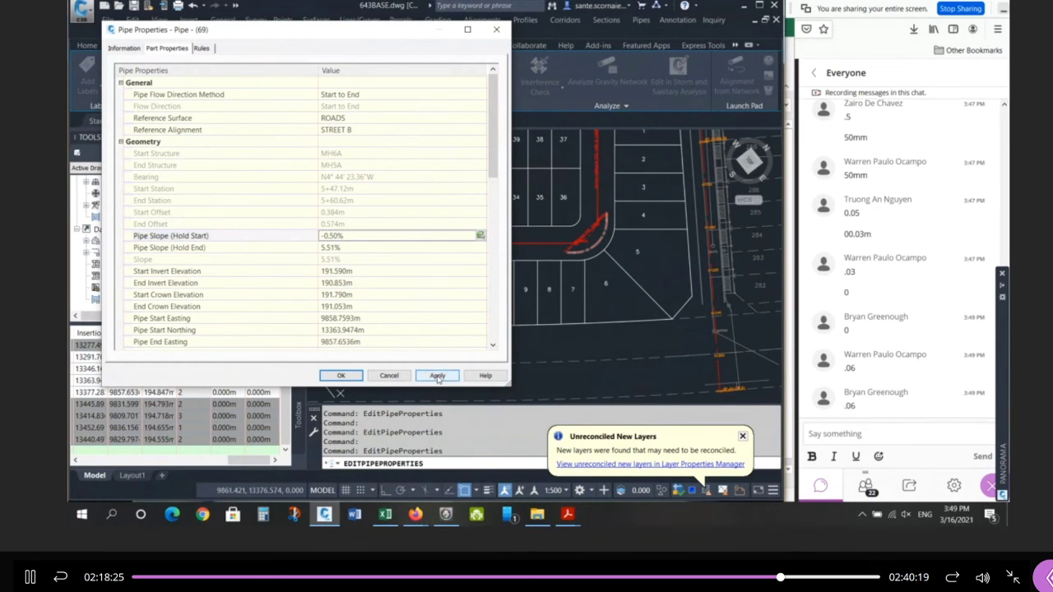
left_click(356, 282)
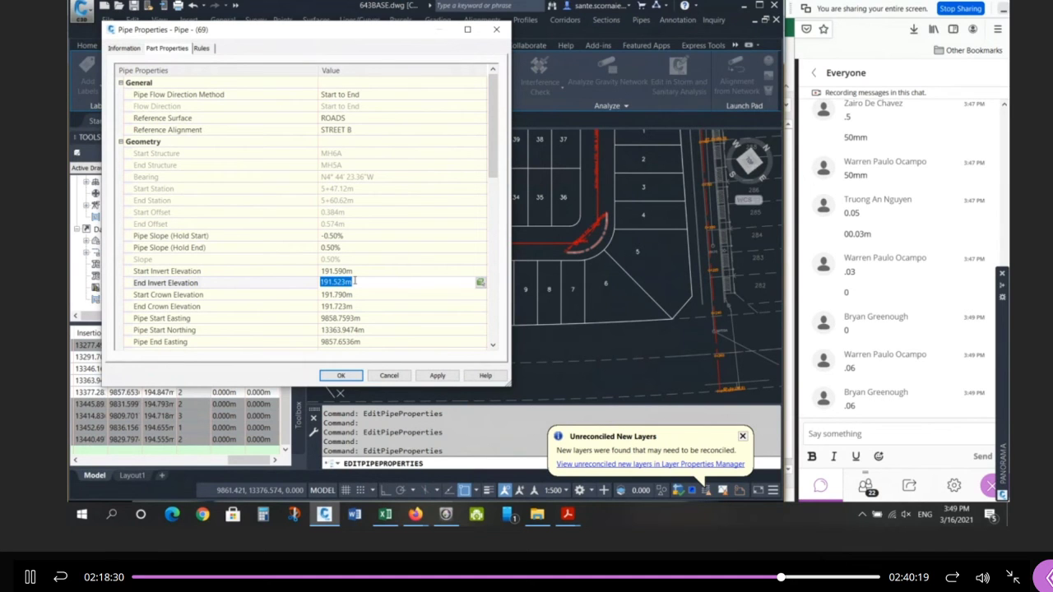
left_click(341, 375)
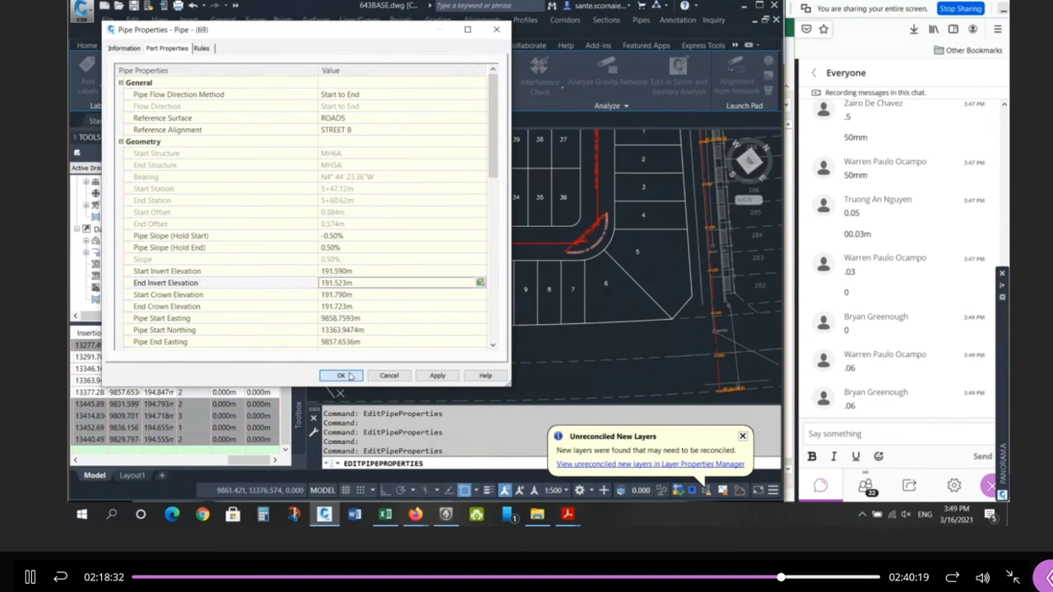
scroll(591, 230, "up", 3)
left_click(589, 207)
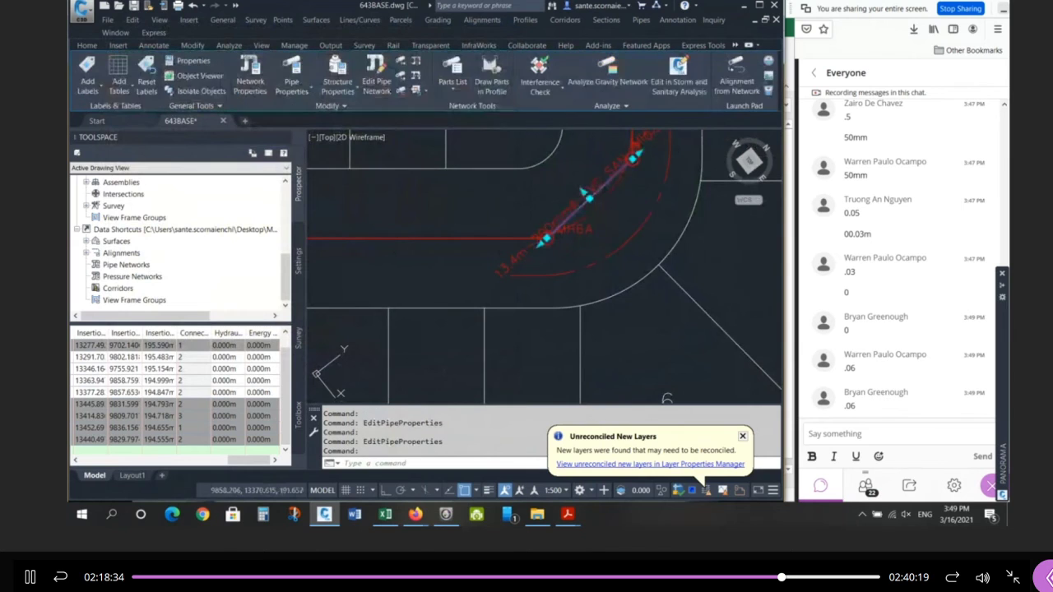
right_click(607, 219)
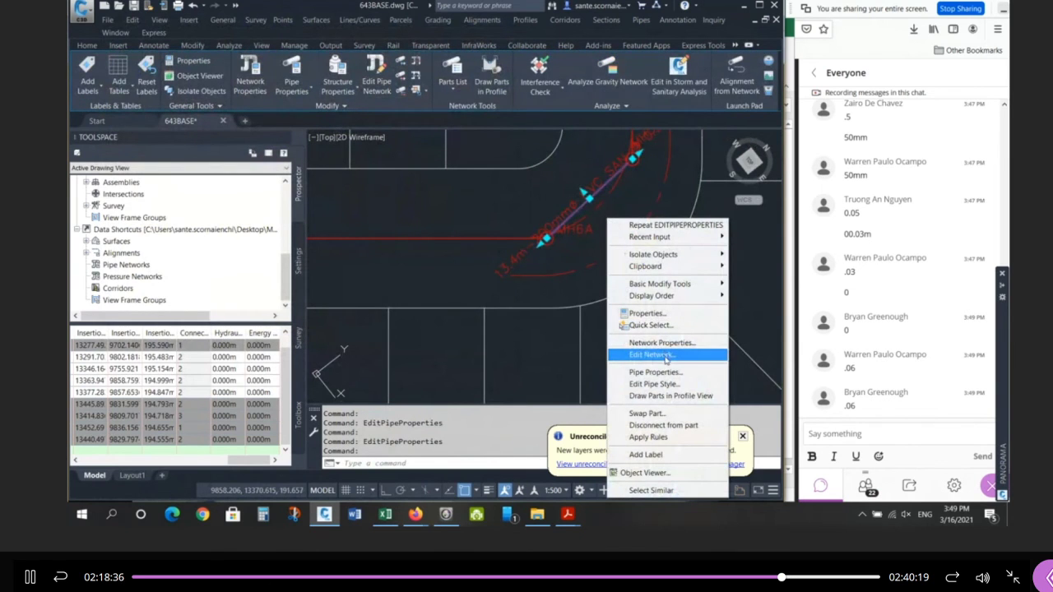
left_click(567, 284)
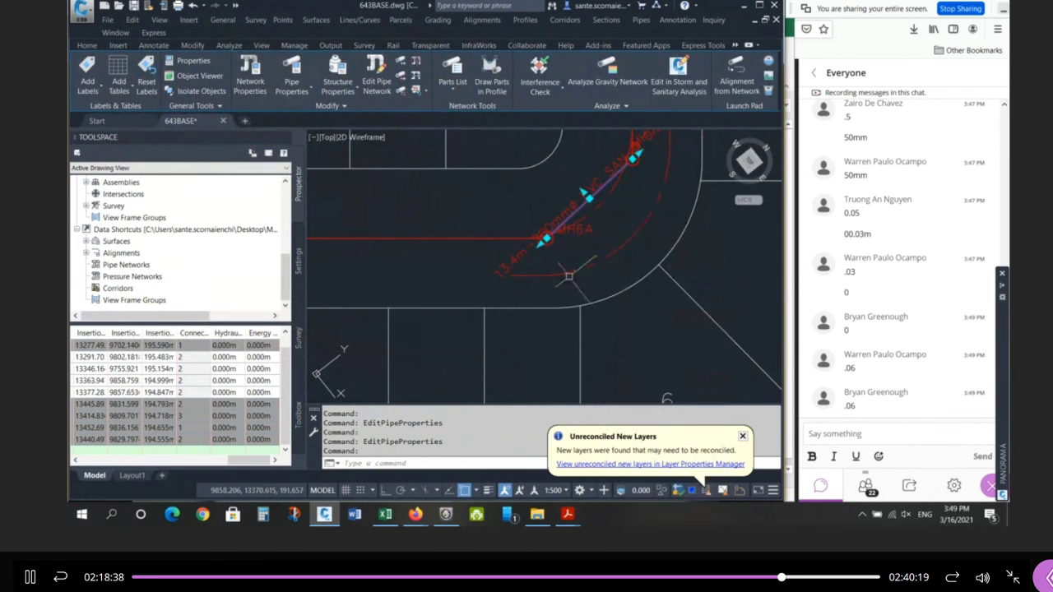
key("Escape")
key("Escape")
Set the start invert elevation of the MH5A to MH2A pipe to 191.523 m and apply it.
scroll(567, 270, "down", 2)
middle_click_drag(635, 134, 595, 238)
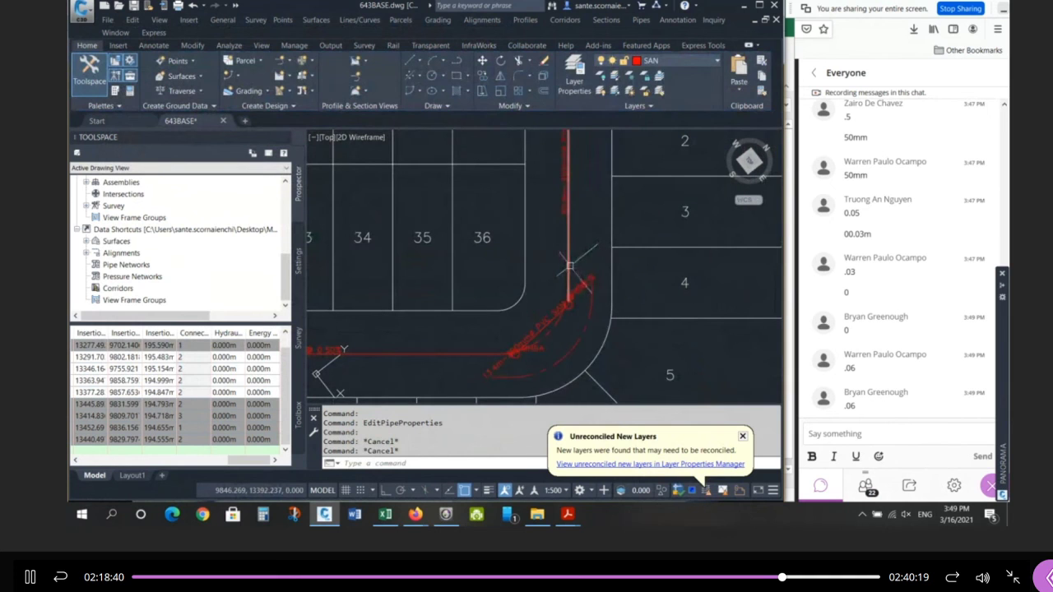
left_click(569, 265)
right_click(577, 258)
left_click(629, 372)
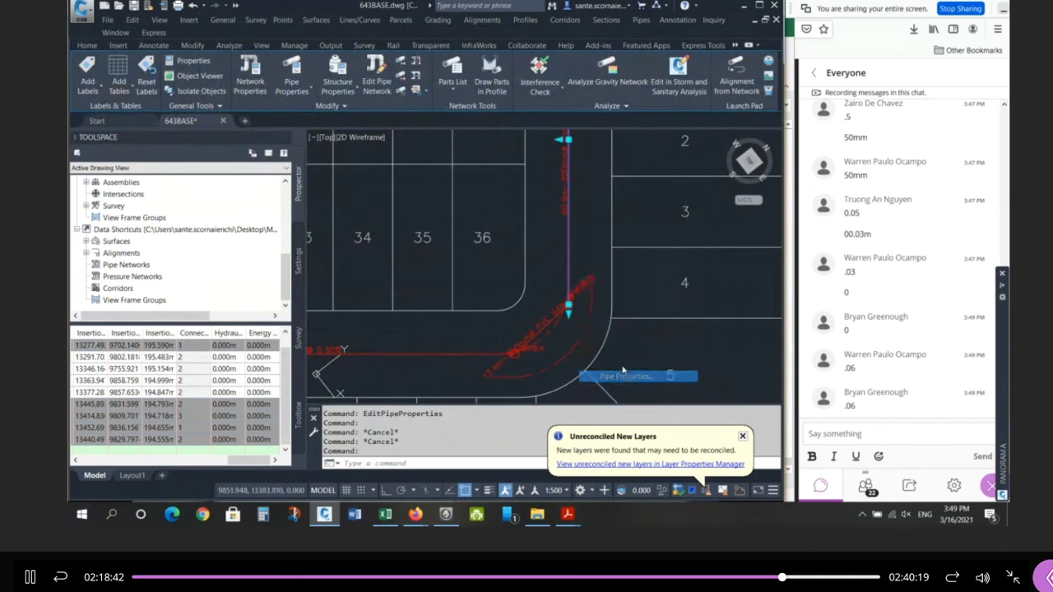
left_click(365, 269)
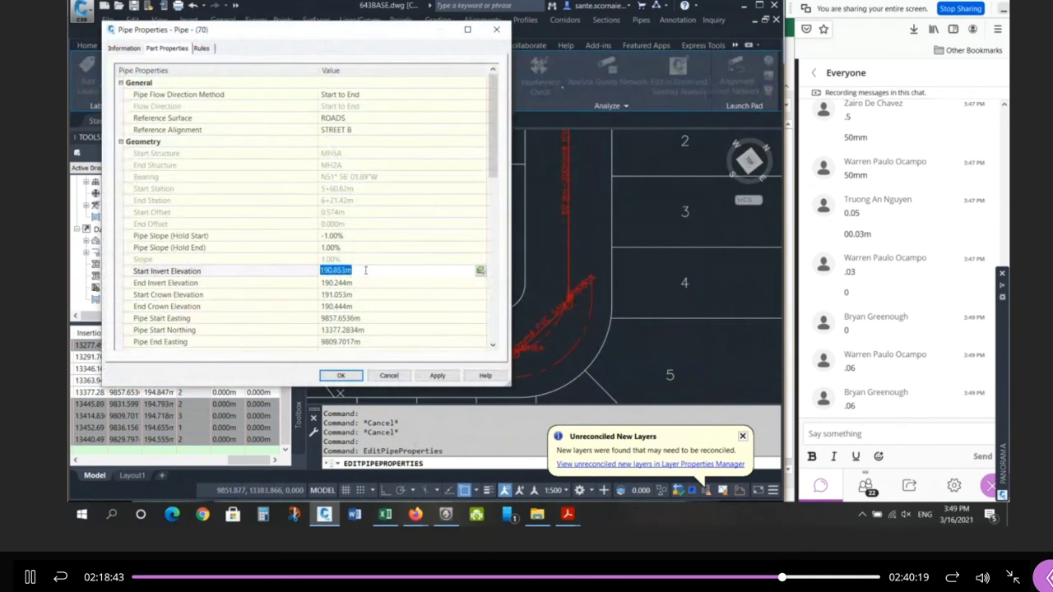
type("191.523")
key("Return")
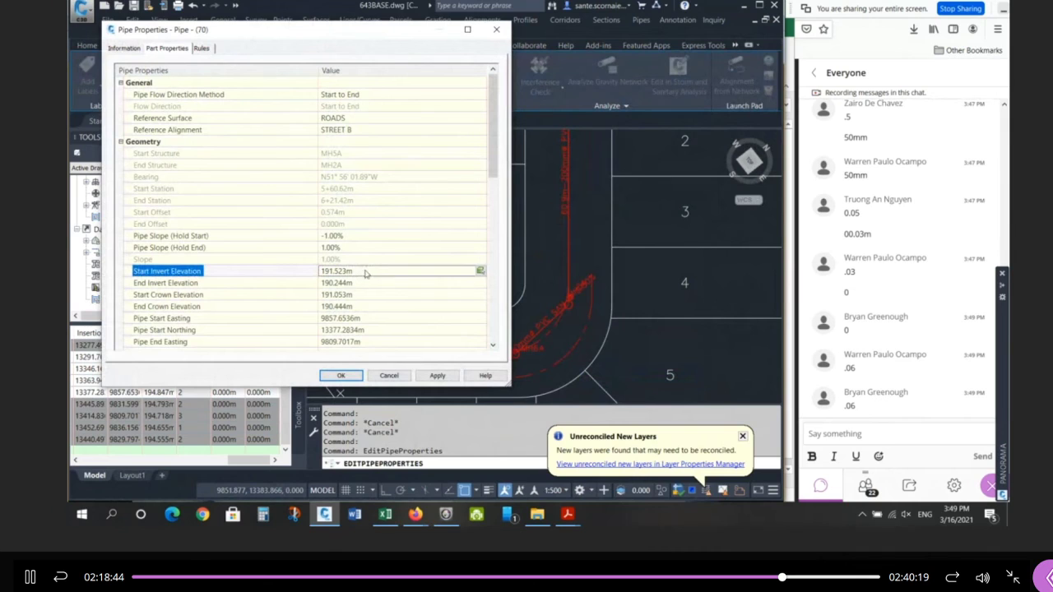
left_click(425, 380)
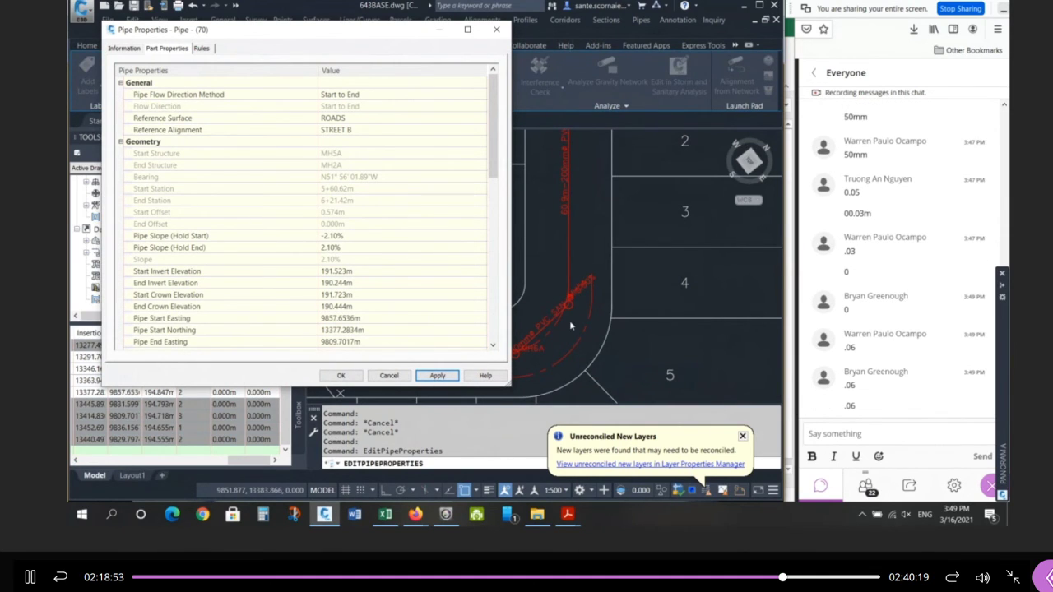
Adjust the start invert elevation of the MH5A to MH2A pipe to 191.463 m to include the manhole drop.
left_click(360, 274)
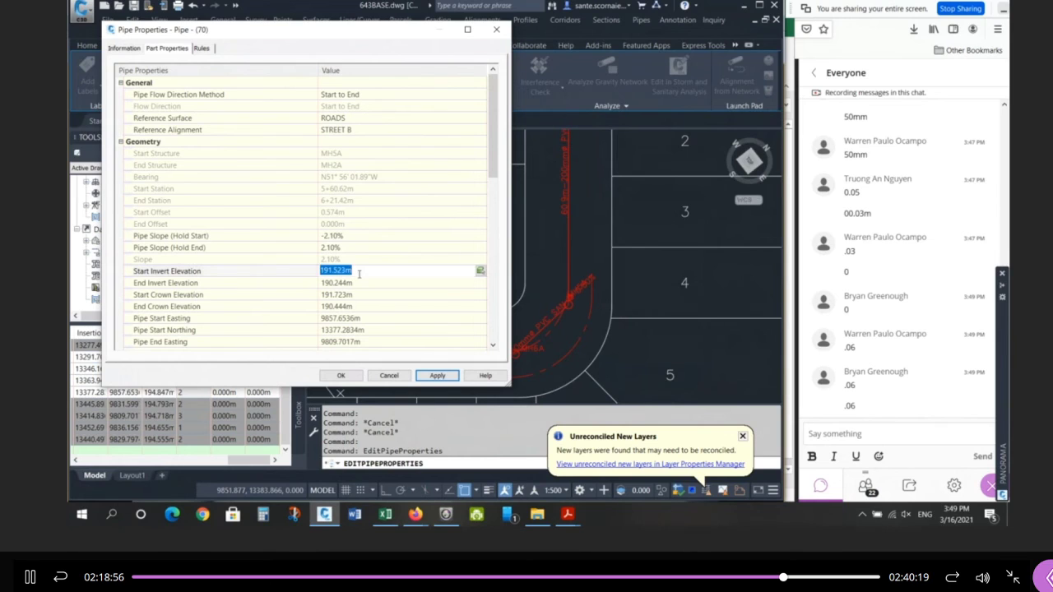
left_click(336, 270)
left_click_drag(333, 271, 341, 271)
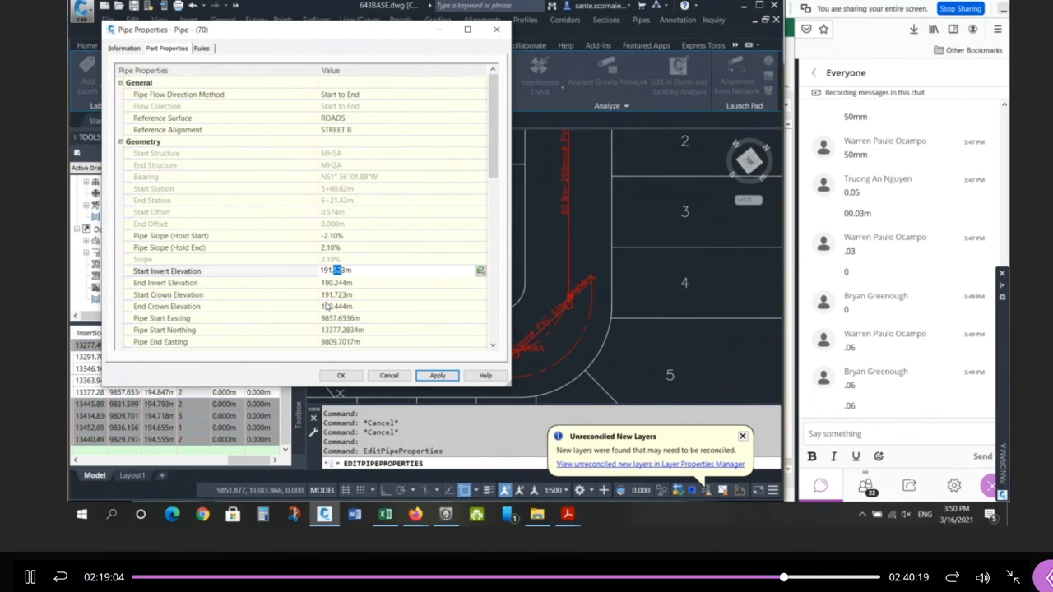
type("46")
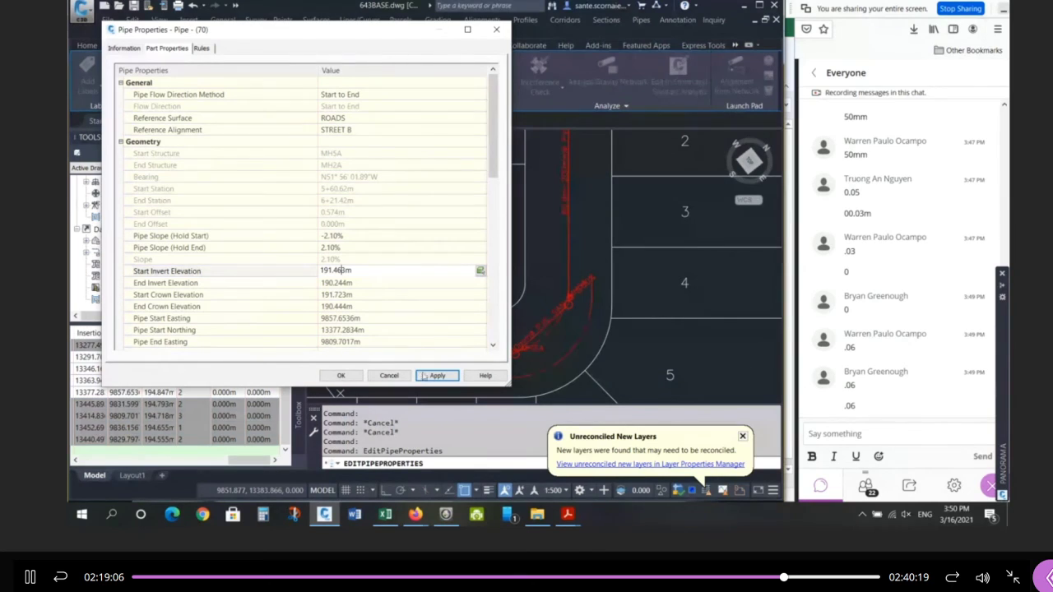
Set the slope of the MH5A to MH2A pipe to -0.50%, holding its start, and apply the change.
left_click(333, 235)
type("-0")
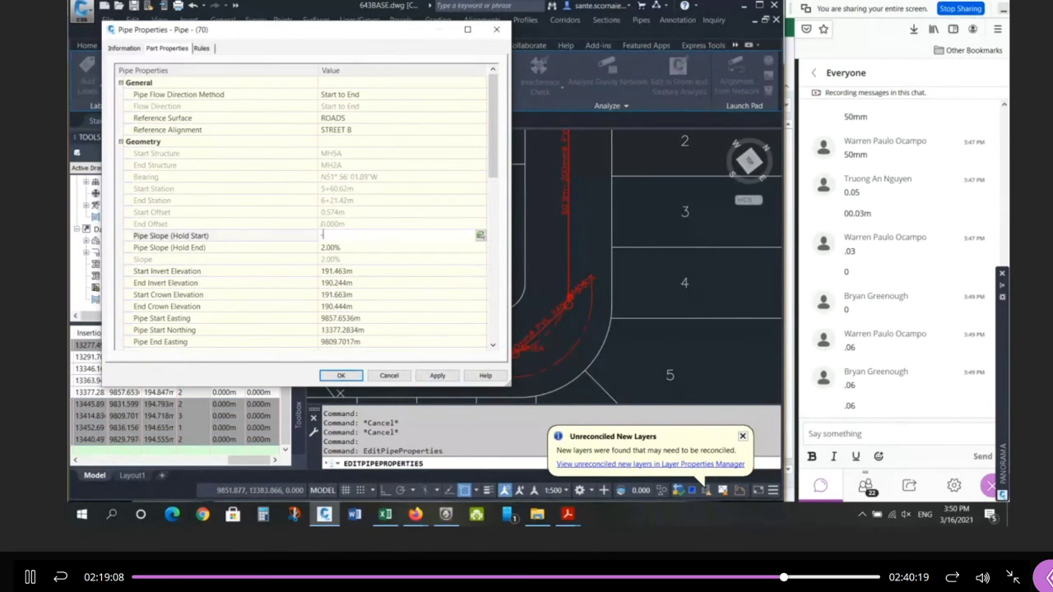
type(".5")
key("Return")
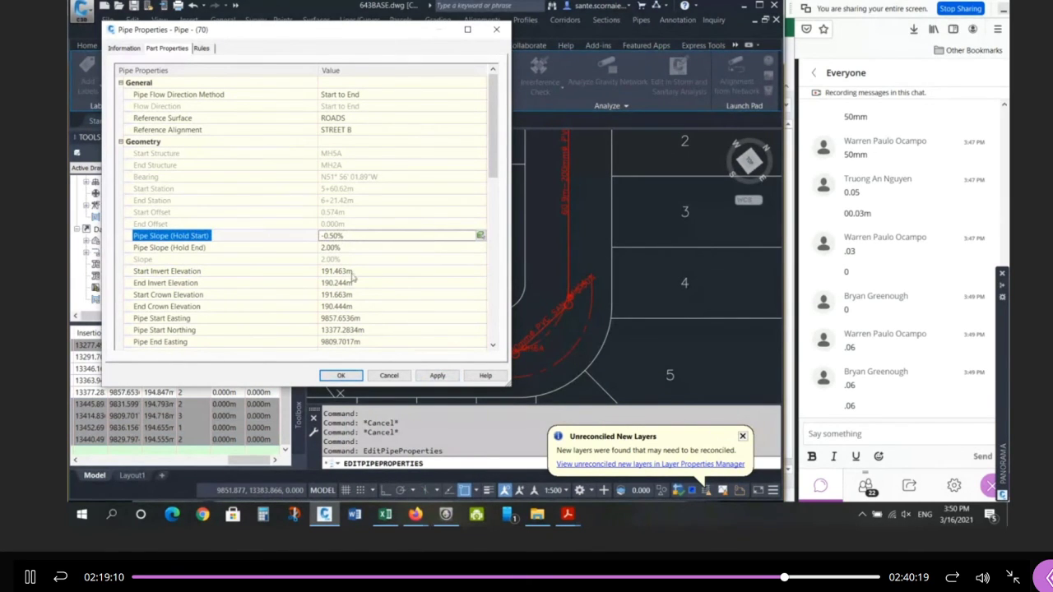
left_click(436, 376)
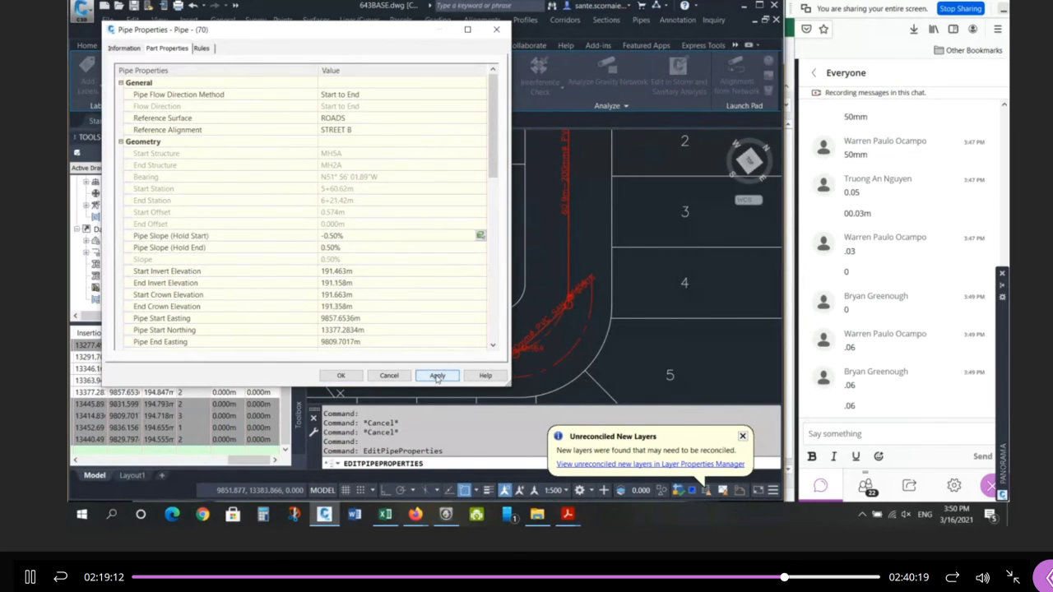
Check the MH5A to MH2A pipe's end invert elevation and switch to IP Camera Viewer to show it on the handwritten network sketch.
left_click(360, 283)
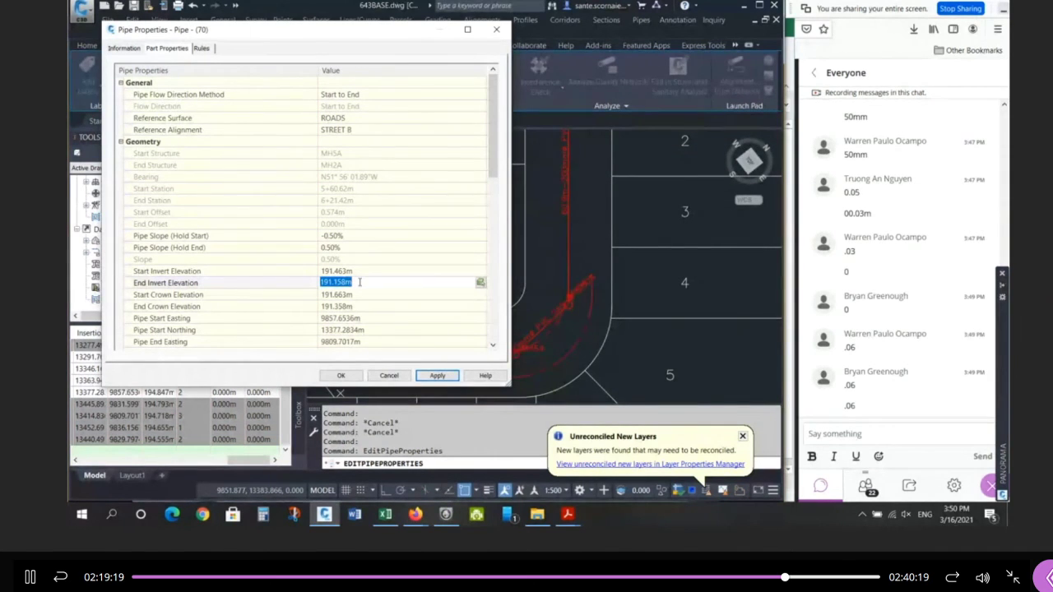
left_click(445, 514)
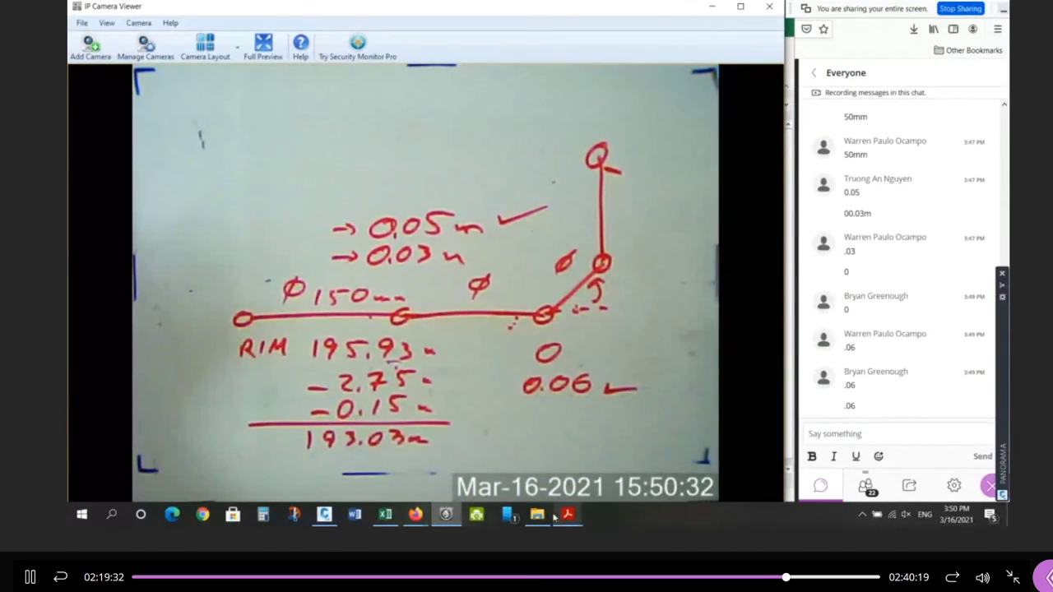
left_click(327, 516)
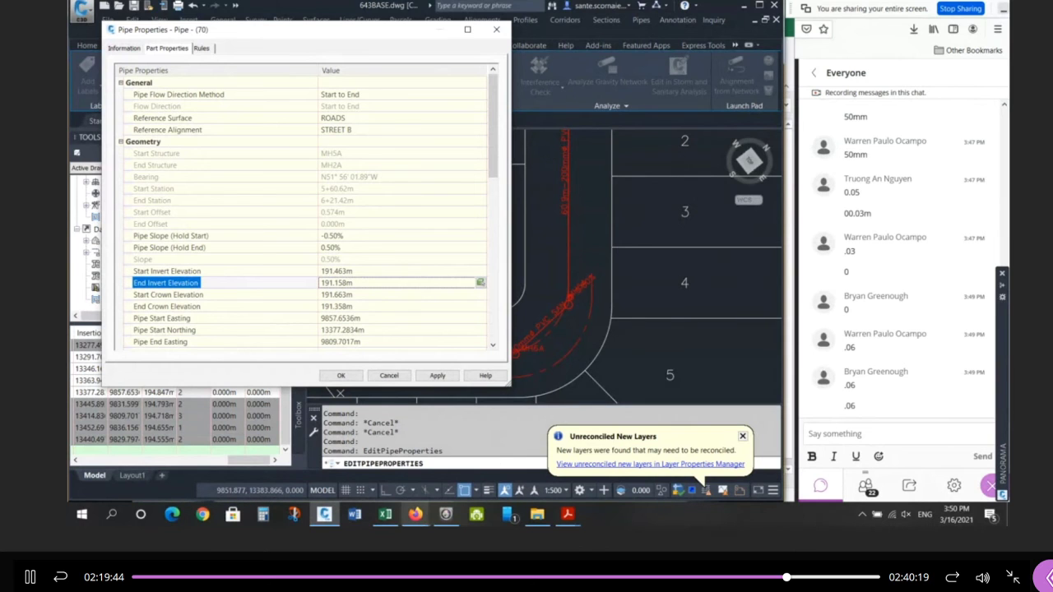
left_click(447, 515)
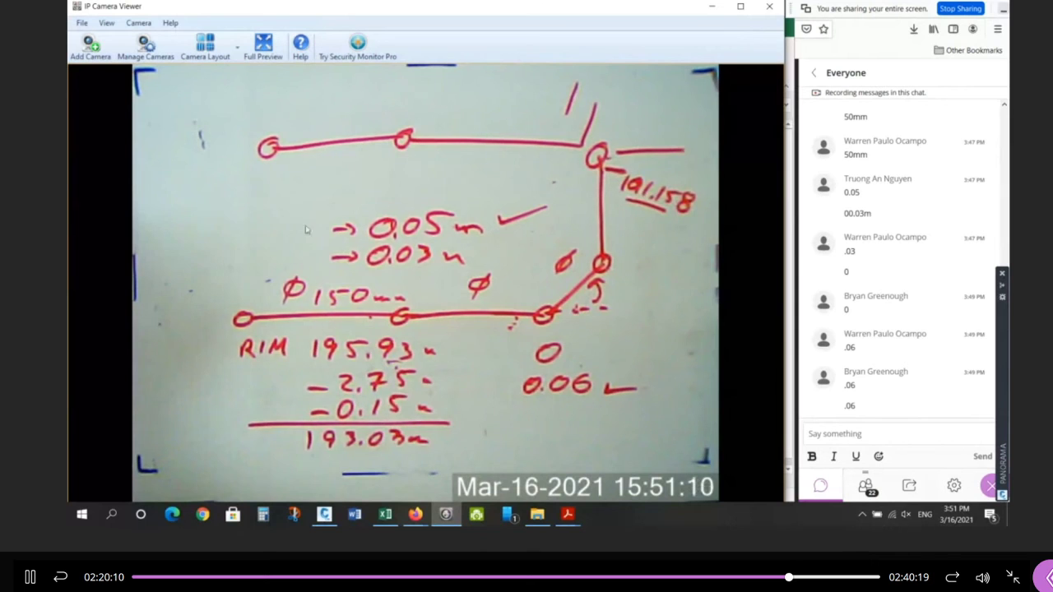
Switch back to Civil 3D, check the insertion rim elevation of manhole MH4A and close its structure properties.
left_click(324, 515)
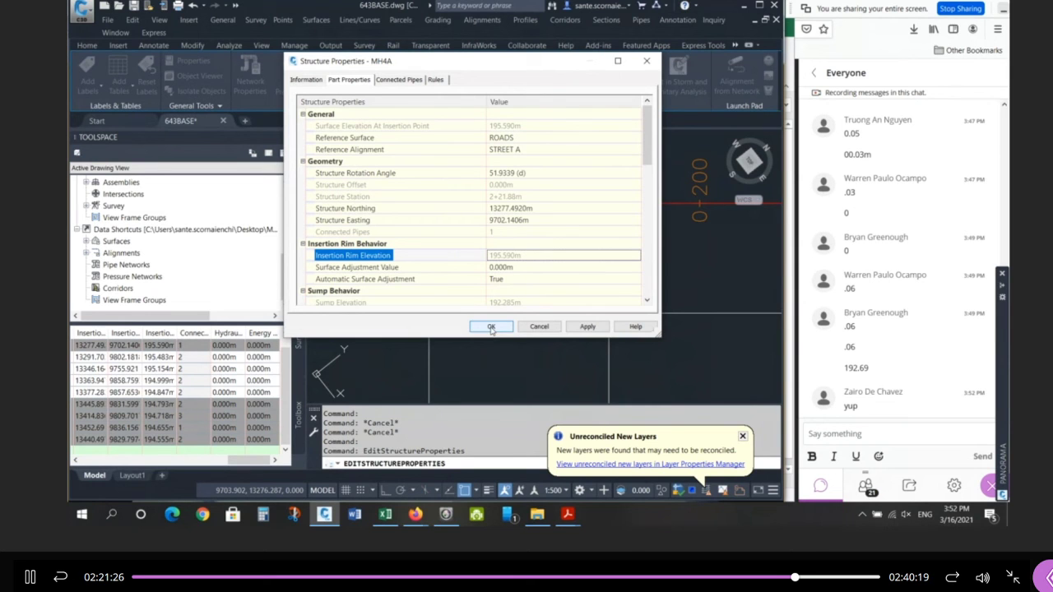
left_click(491, 328)
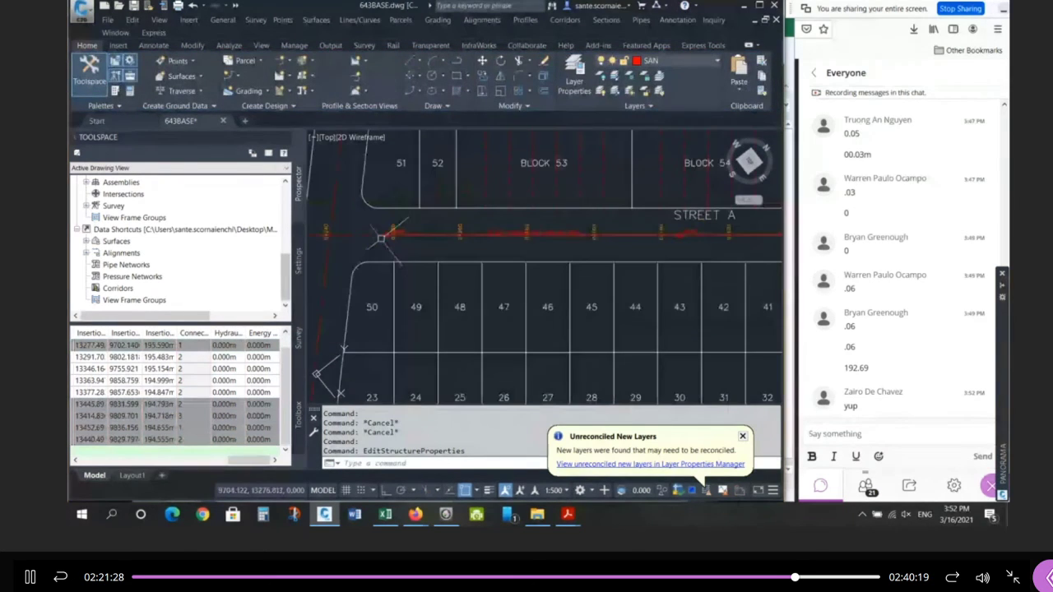
Set the start invert elevation of the MH4A to MH3A pipe along Street A to 192.690 m and apply it.
left_click(381, 237)
right_click(427, 226)
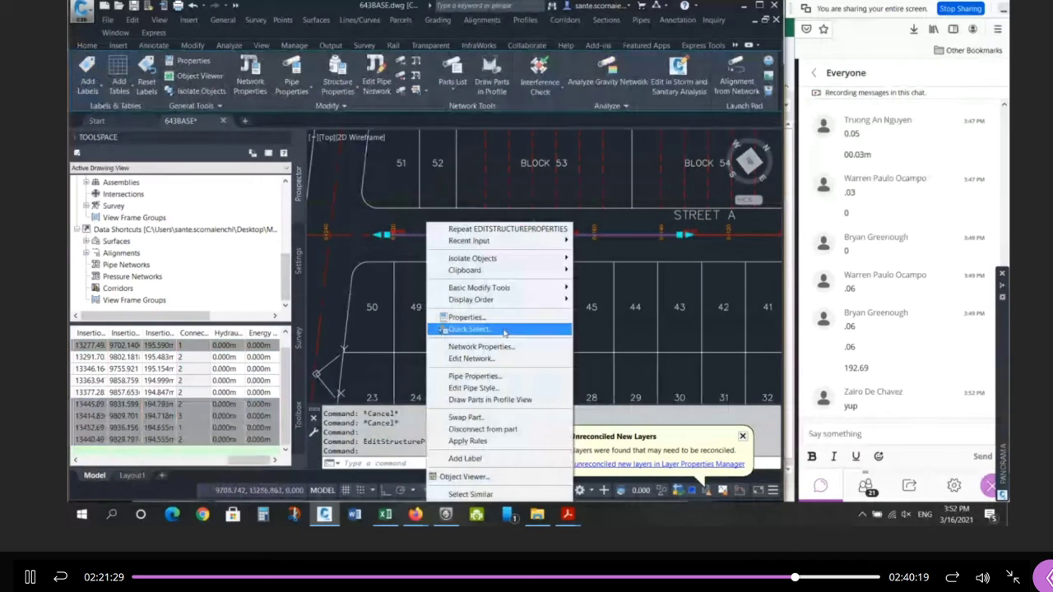
left_click(502, 378)
left_click(363, 271)
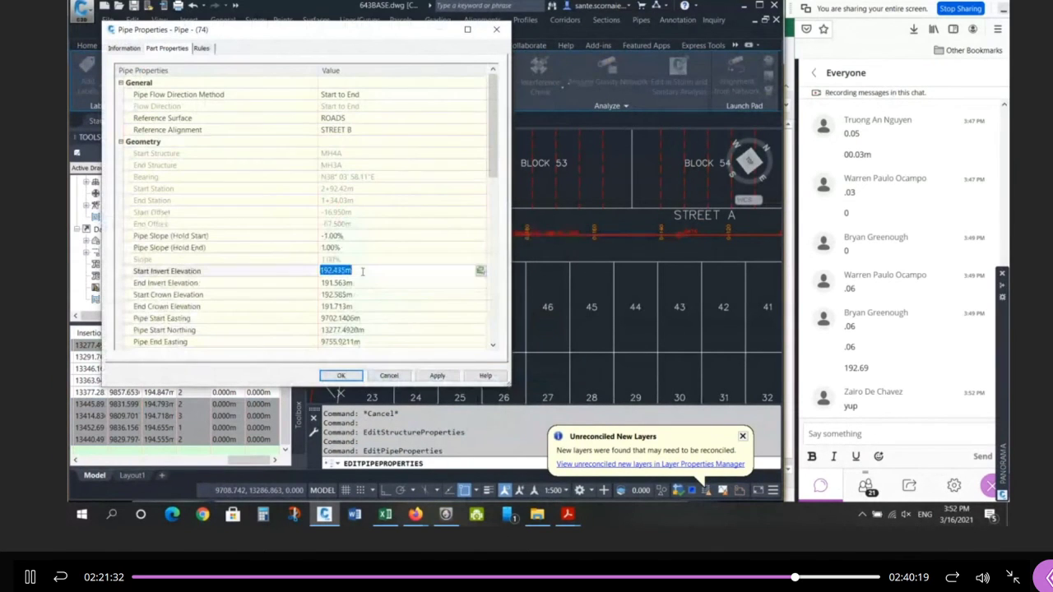
type("192.69")
key("Return")
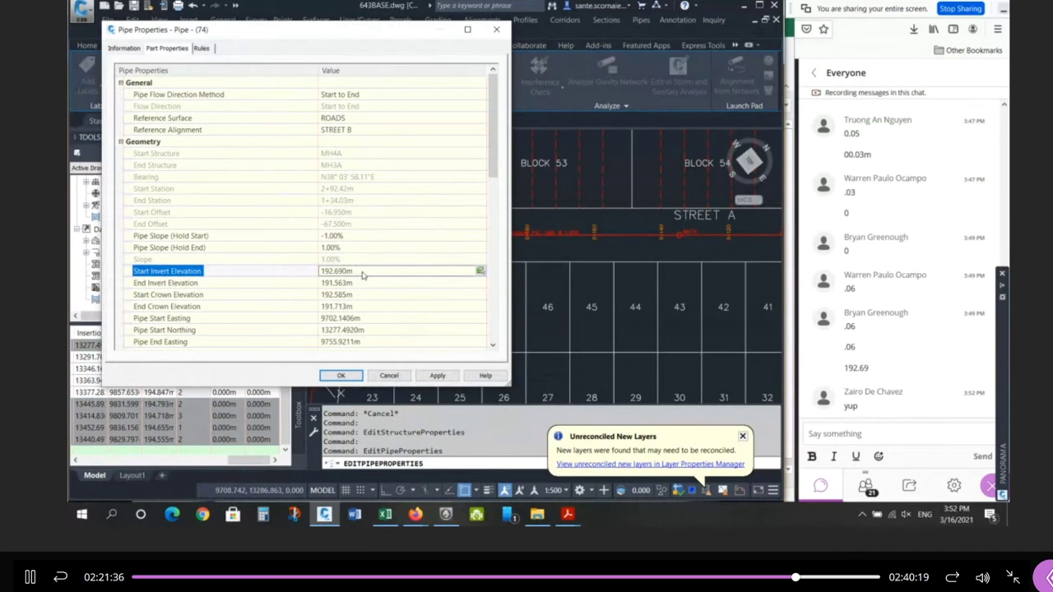
left_click(437, 376)
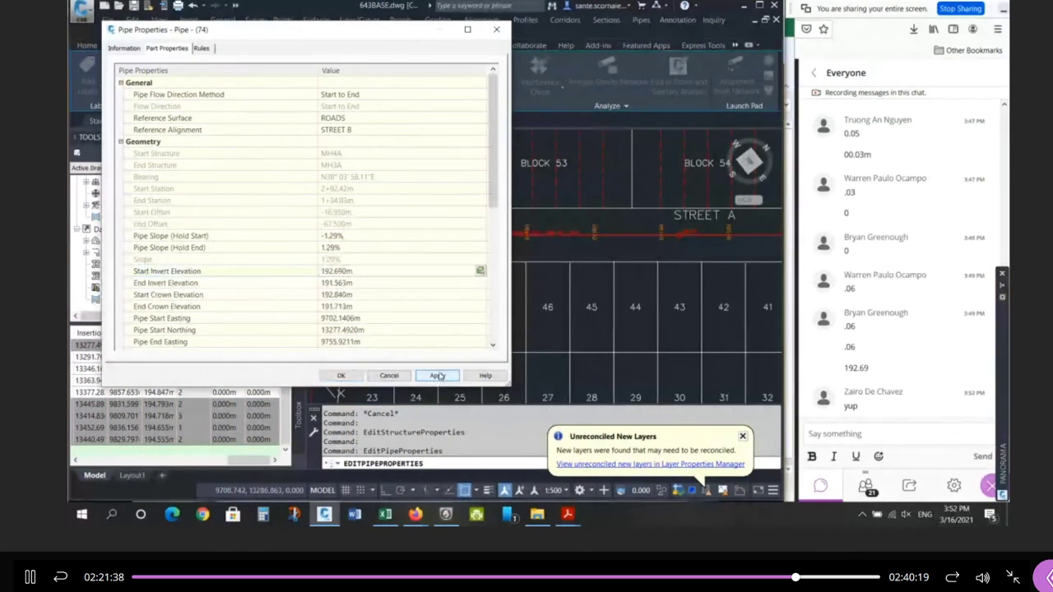
Set the slope of the MH4A to MH3A pipe to -1.00%, holding its start, and apply the change.
left_click(356, 236)
type("-1")
key("Return")
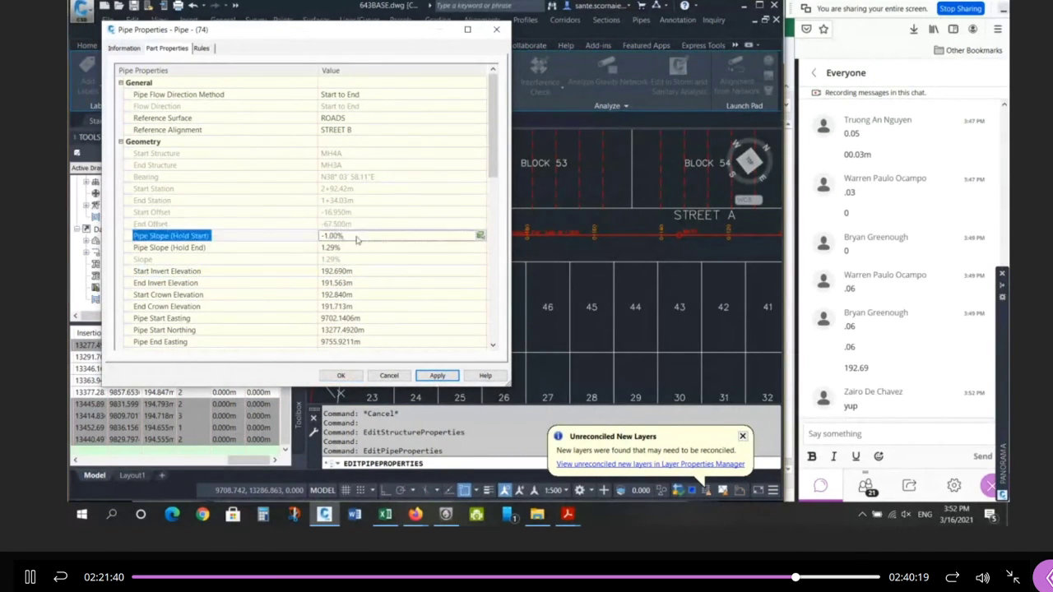
left_click(436, 375)
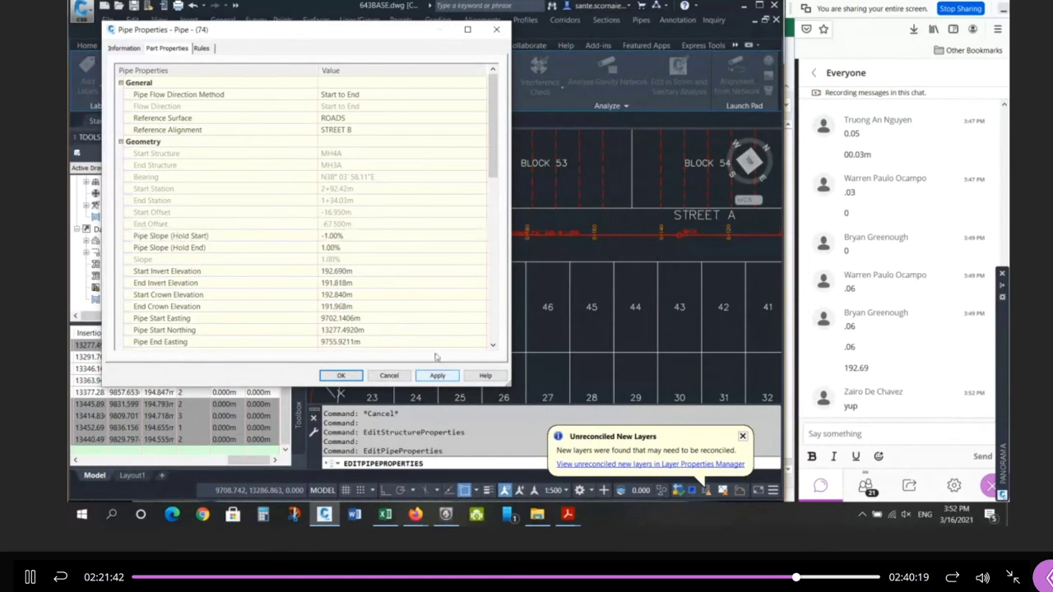
Copy the end invert elevation of the MH4A to MH3A pipe and accept the pipe properties.
left_click(352, 282)
right_click(353, 283)
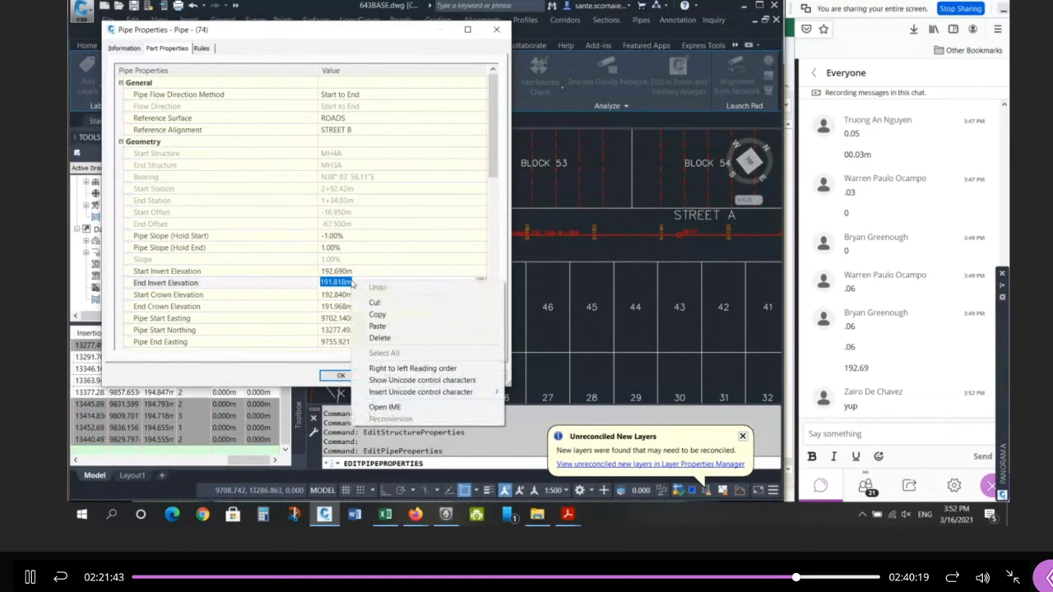
left_click(362, 309)
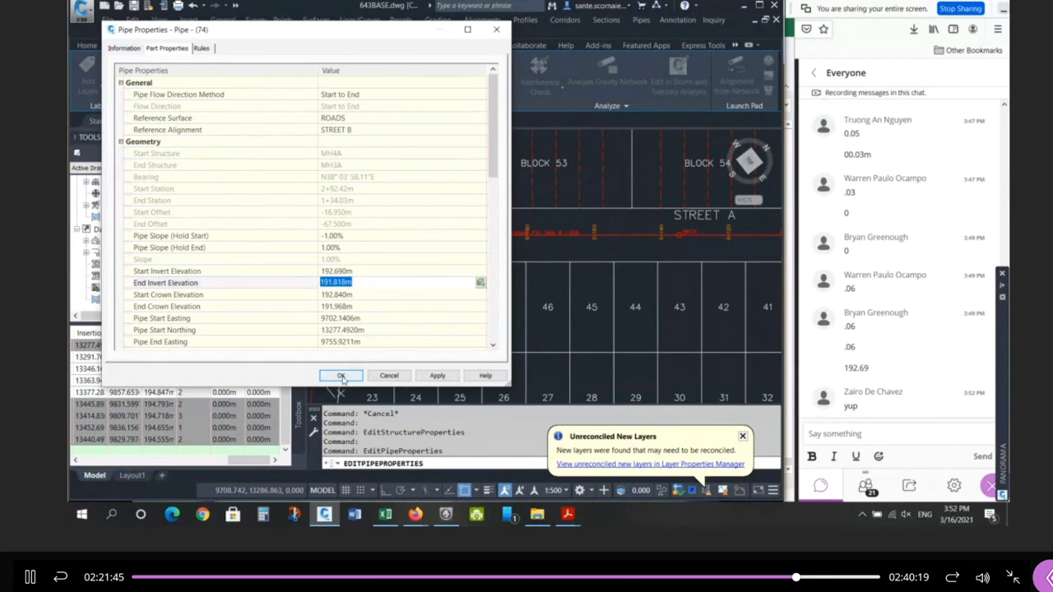
left_click(342, 378)
Paste the copied 191.818 m as the start invert elevation of the MH3A to MH2A pipe and apply it.
scroll(475, 247, "down", 2)
scroll(641, 249, "up", 2)
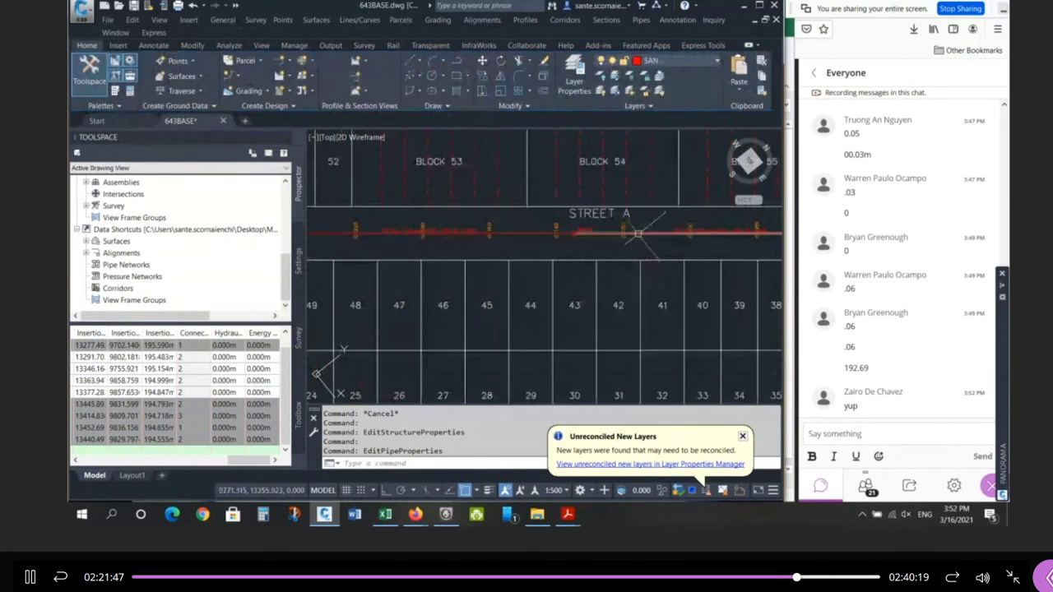
left_click(634, 233)
scroll(427, 241, "down", 2)
scroll(600, 251, "up", 2)
right_click(597, 246)
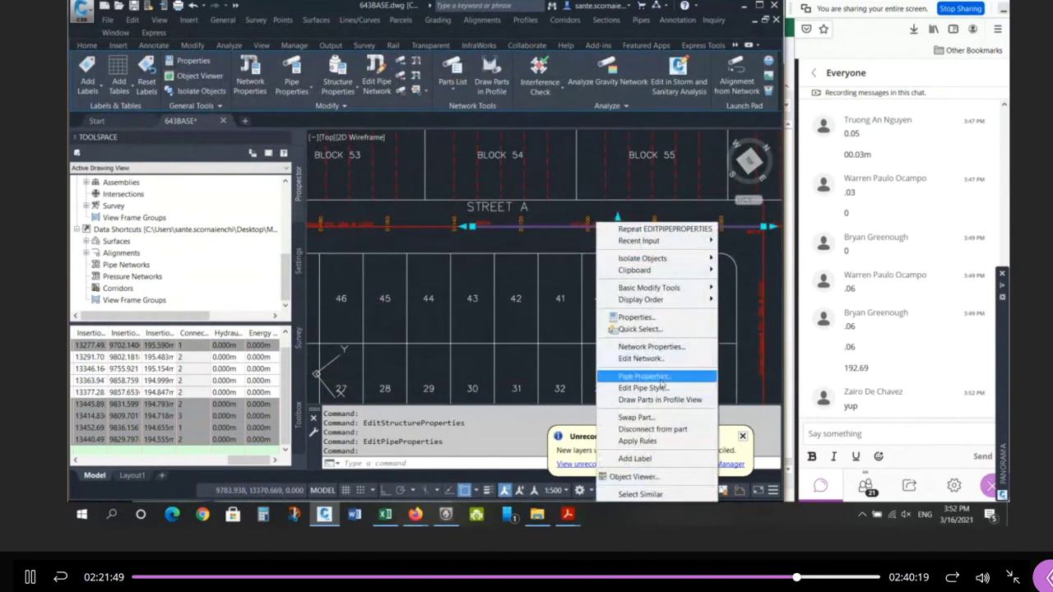
left_click(641, 376)
left_click(356, 272)
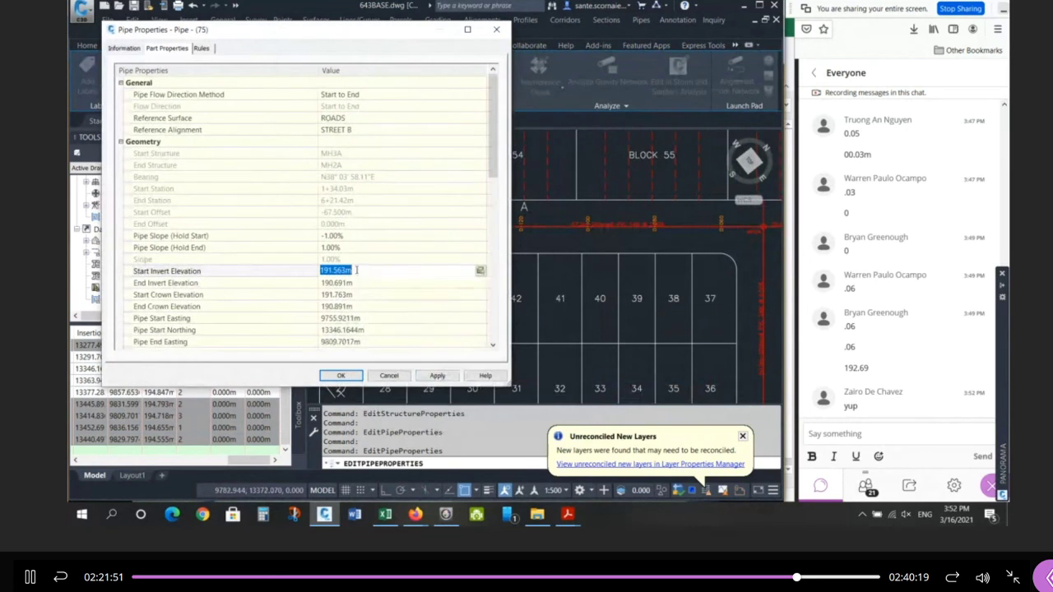
right_click(356, 269)
left_click(390, 317)
left_click(436, 376)
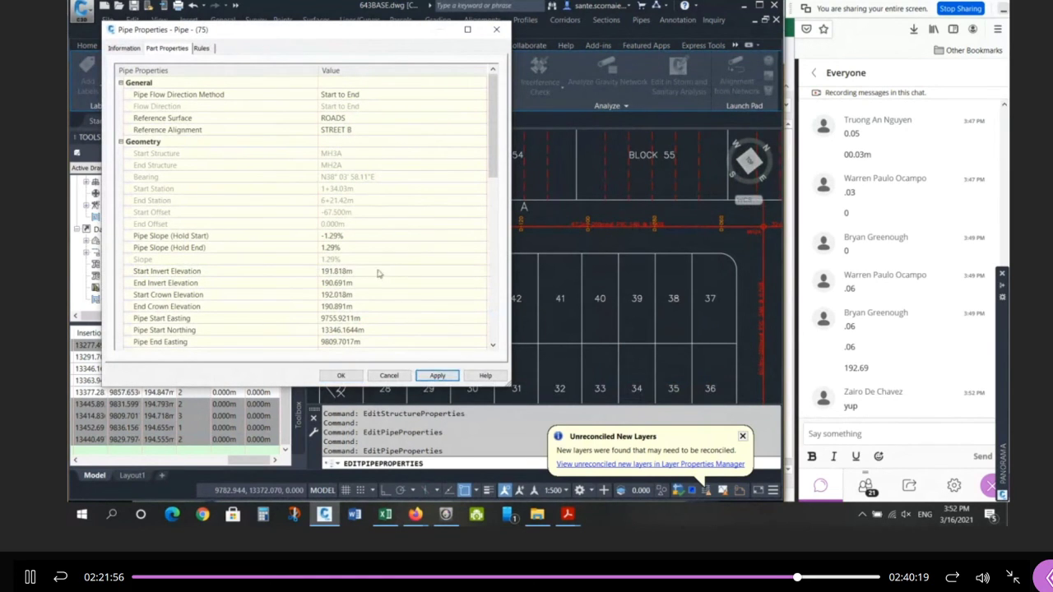
Move the pipe properties dialog clear of manhole MH3A, consult the handwritten drop sketch in IP Camera Viewer, and return to Civil 3D.
left_click(367, 270)
mouse_move(423, 25)
left_mouse_down()
mouse_move(392, 41)
mouse_move(275, 44)
left_mouse_up()
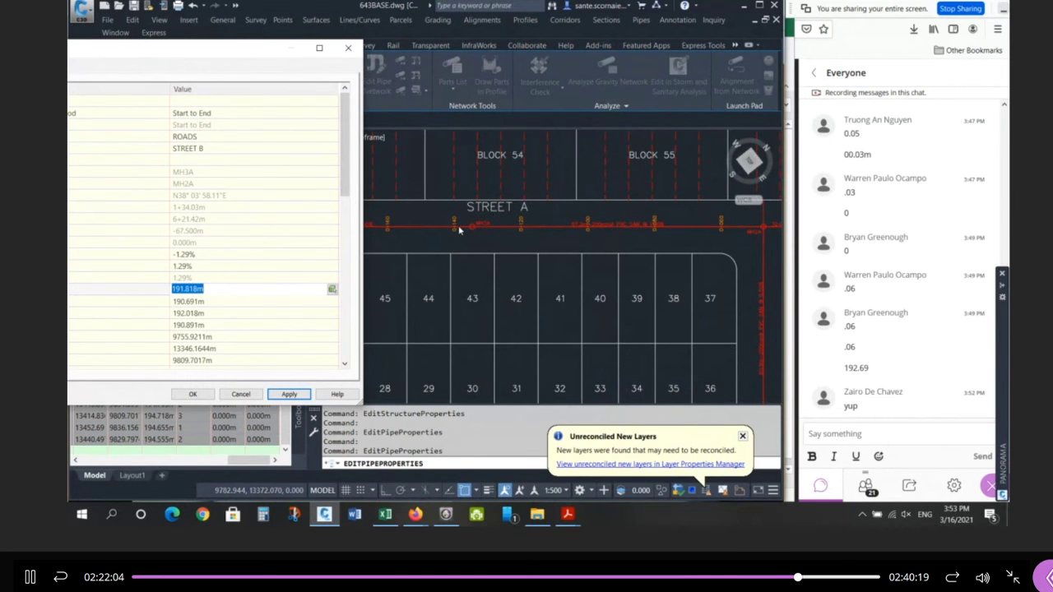
left_click(446, 514)
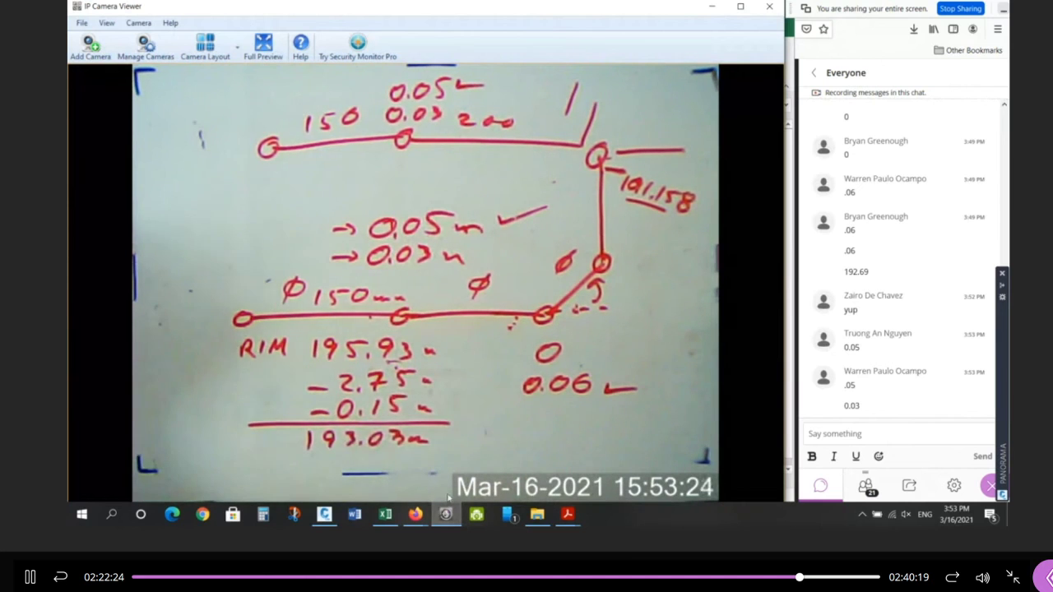
left_click(324, 515)
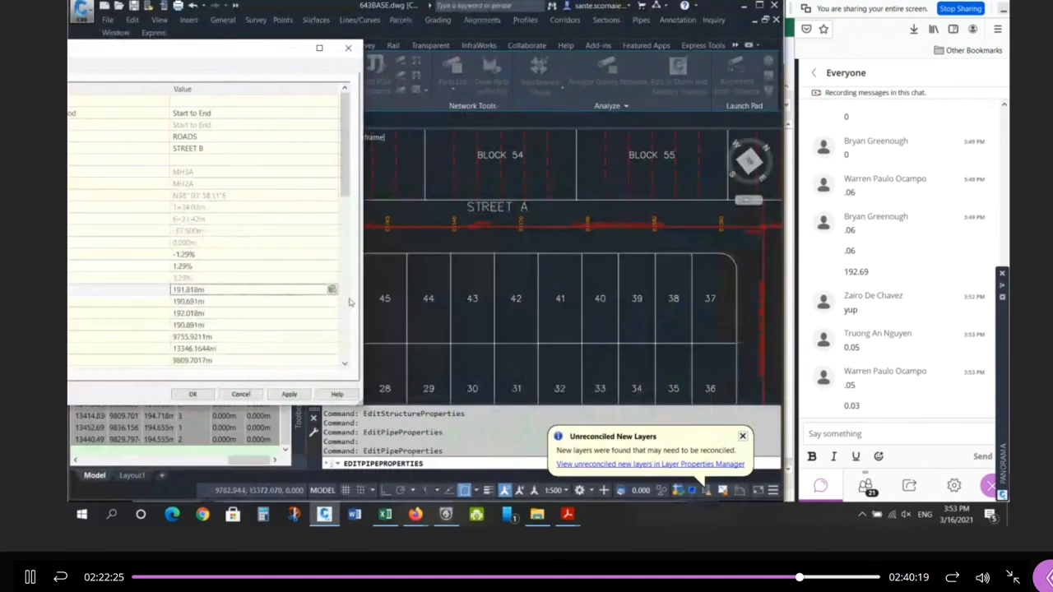
Set the start invert elevation of the MH3A to MH2A pipe to 191.768 m and apply it.
left_click(432, 318)
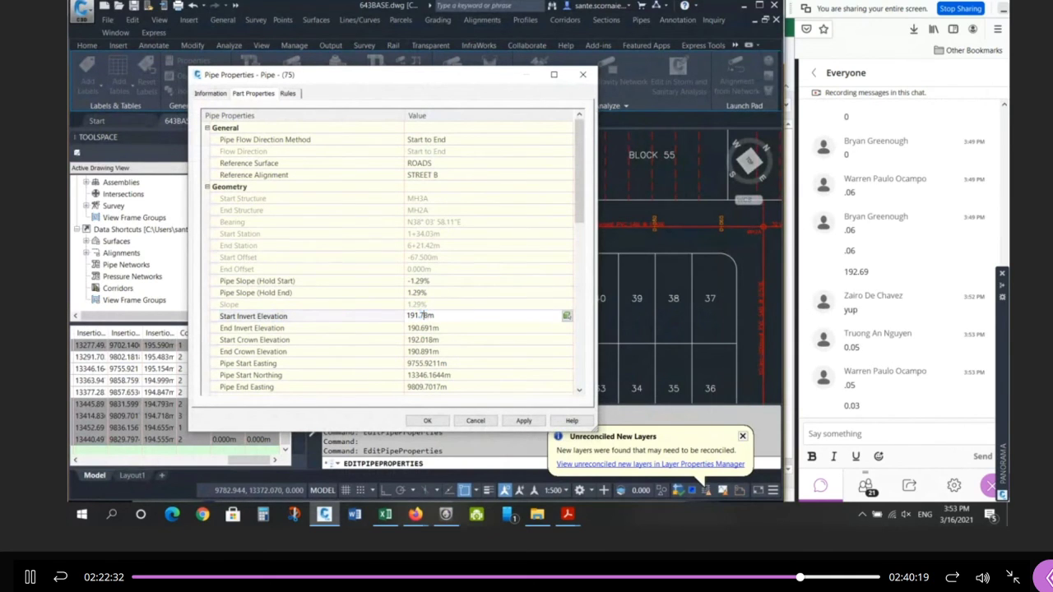
key("Return")
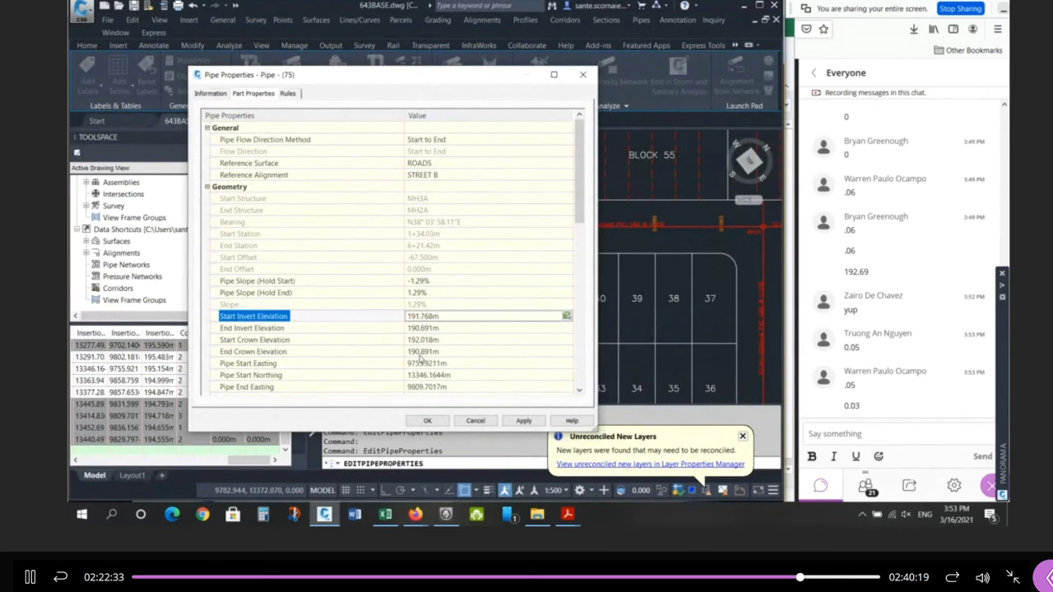
left_click(523, 420)
Set the MH3A to MH2A pipe slope to -0.50%, holding its start, then copy its end invert elevation and accept the properties.
left_click(429, 282)
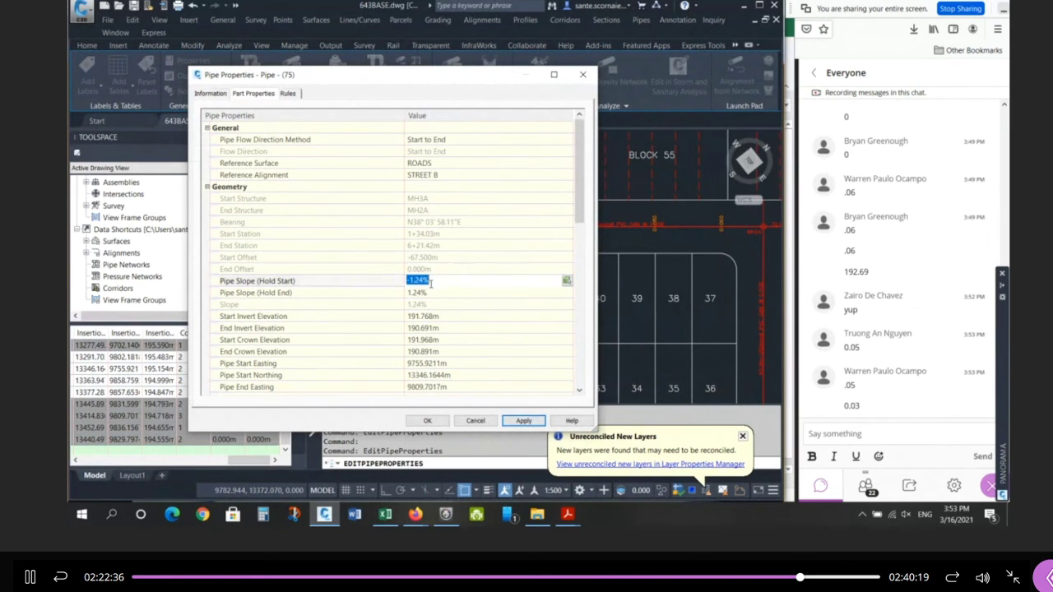
type("-.5")
key("Return")
left_click(523, 421)
left_click(432, 327)
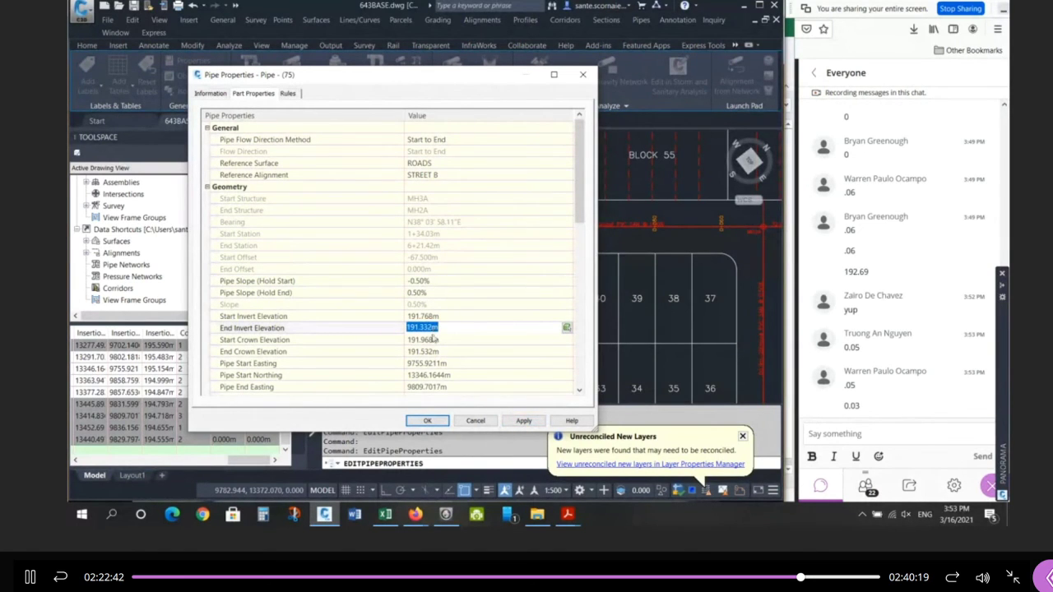
left_click(429, 421)
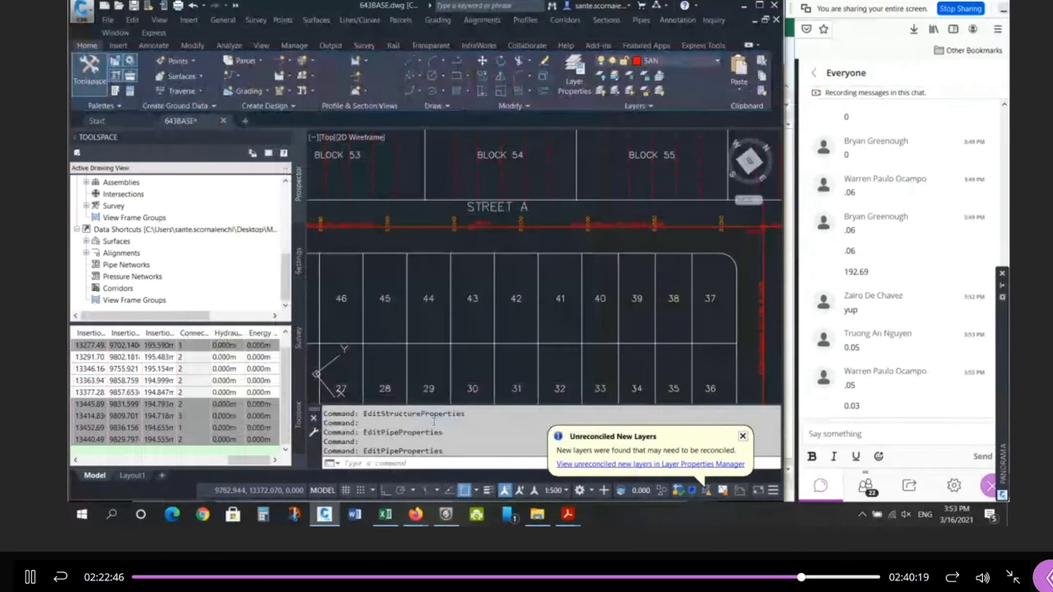
Consult the drop sketch in IP Camera Viewer, return to Civil 3D, and set the MH2A to MH1A pipe's start invert elevation to 191.068 m.
left_click(446, 514)
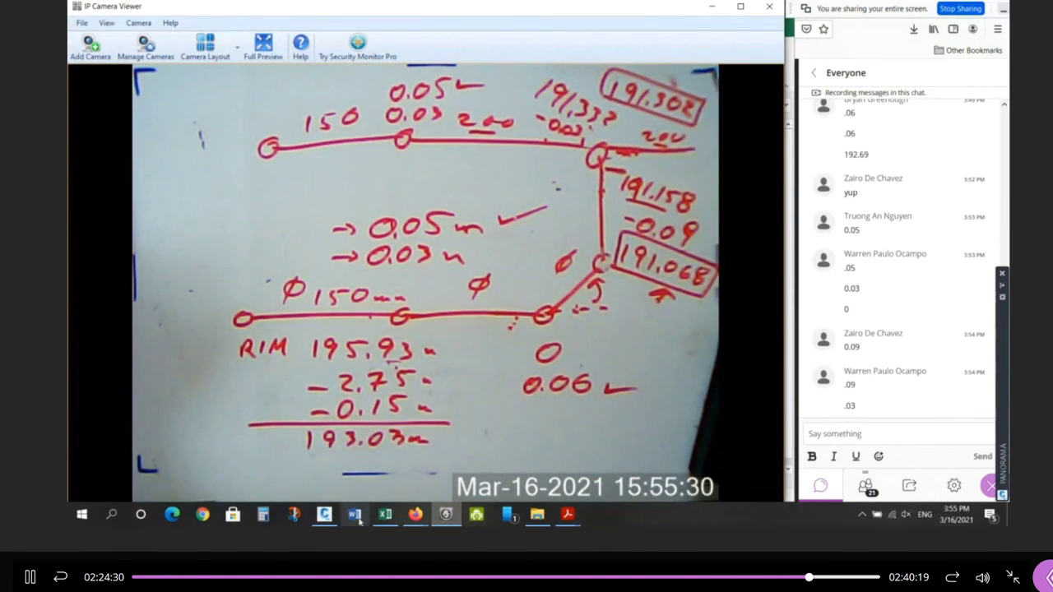
left_click(324, 514)
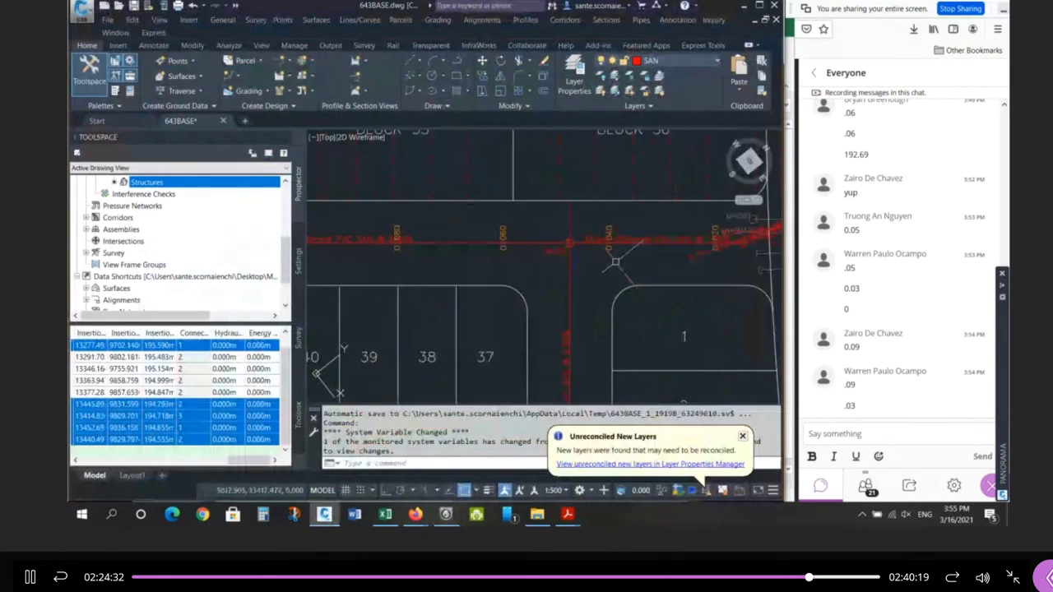
scroll(609, 255, "up", 2)
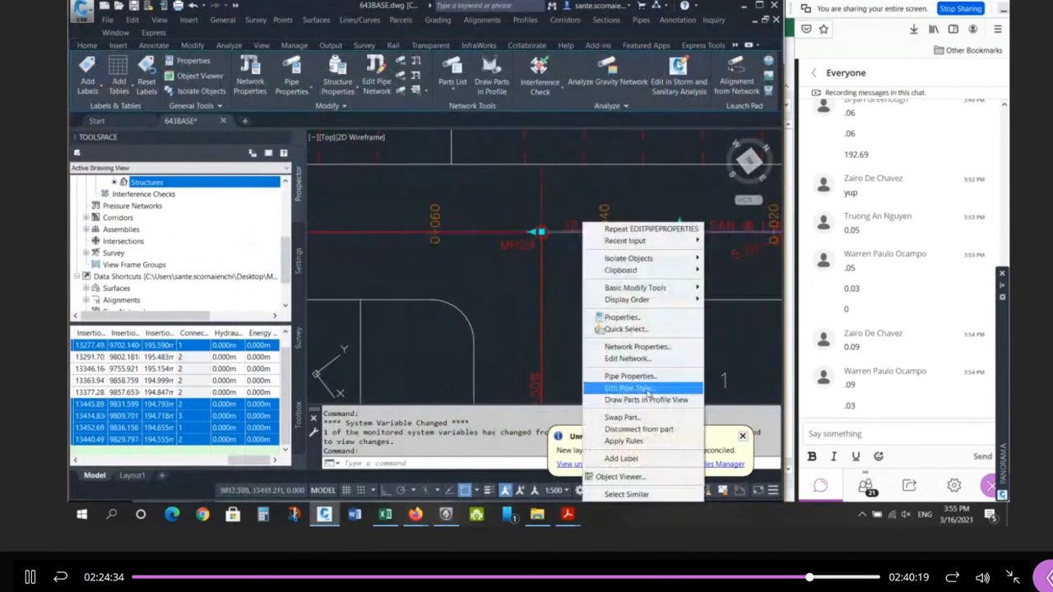
left_click(621, 376)
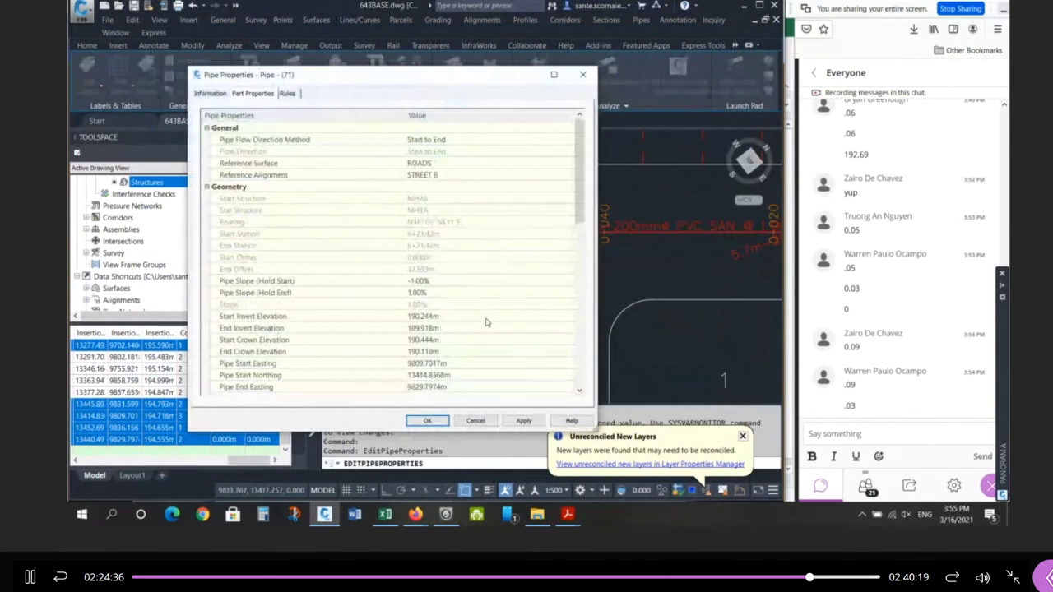
left_click(553, 316)
type("191.068")
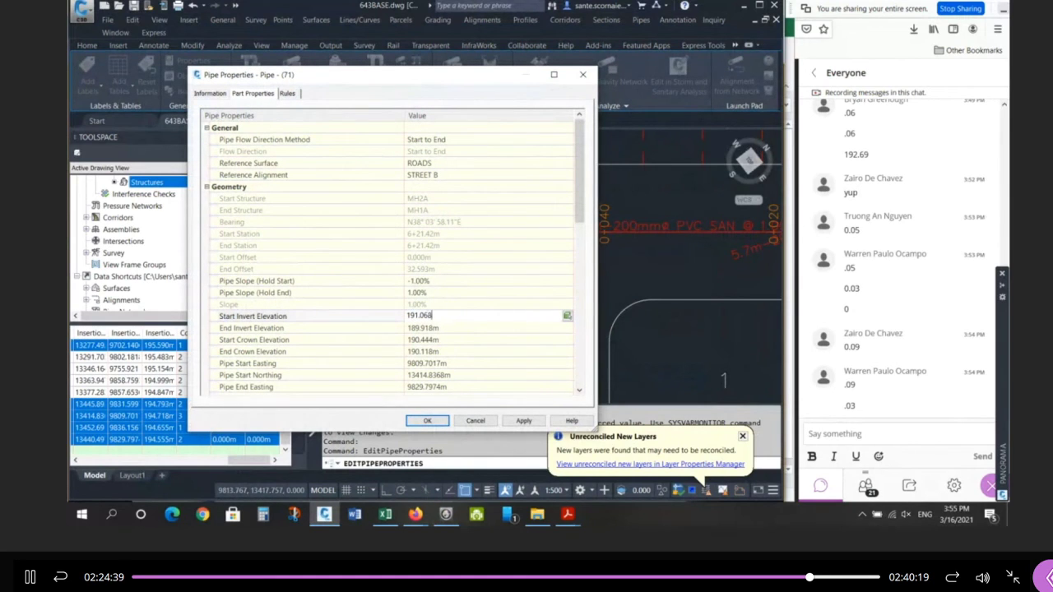
key("Return")
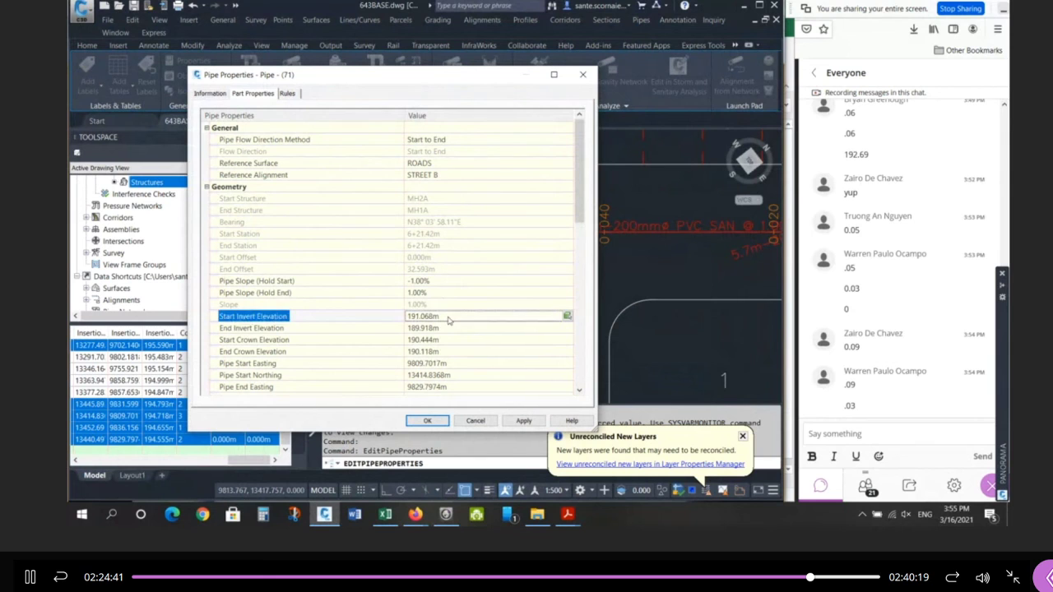
left_click(520, 421)
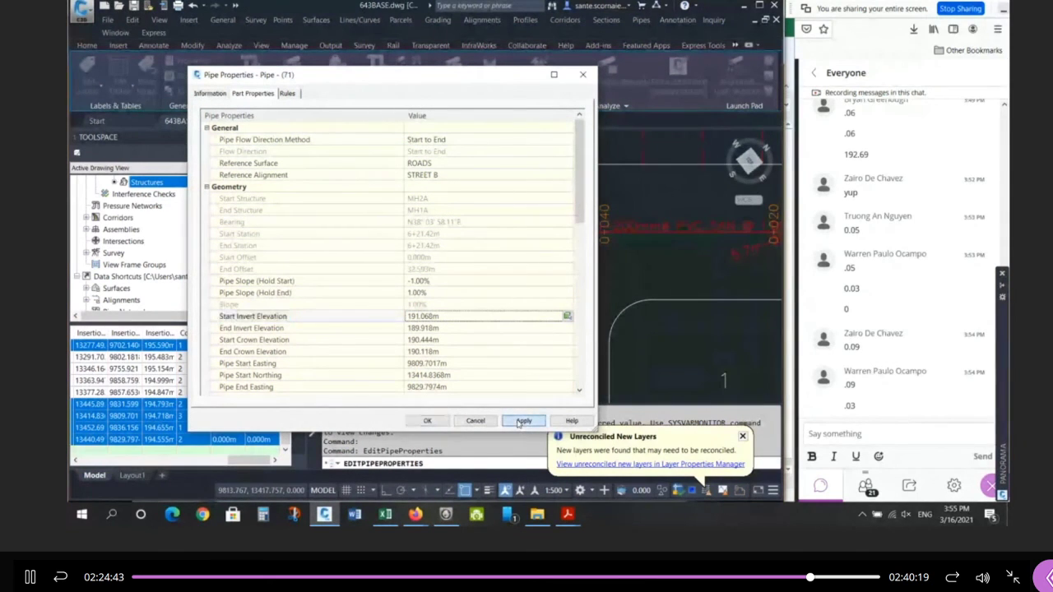
Set the MH2A to MH1A pipe slope to -0.50%, holding its start, then copy its end invert elevation and accept the properties.
left_click(437, 281)
type("-0")
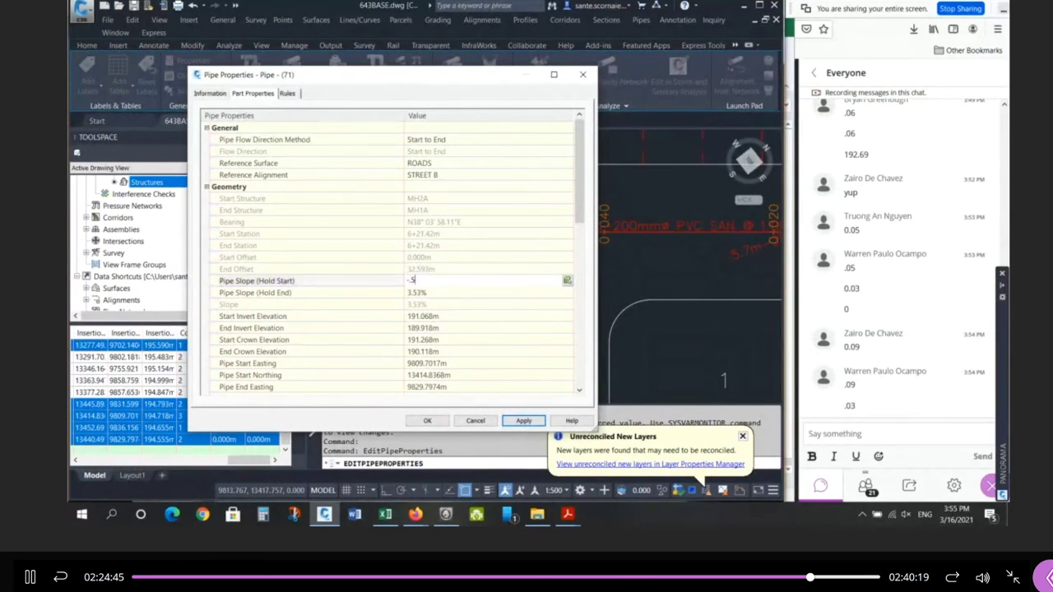
type(".5")
key("Return")
left_click(523, 421)
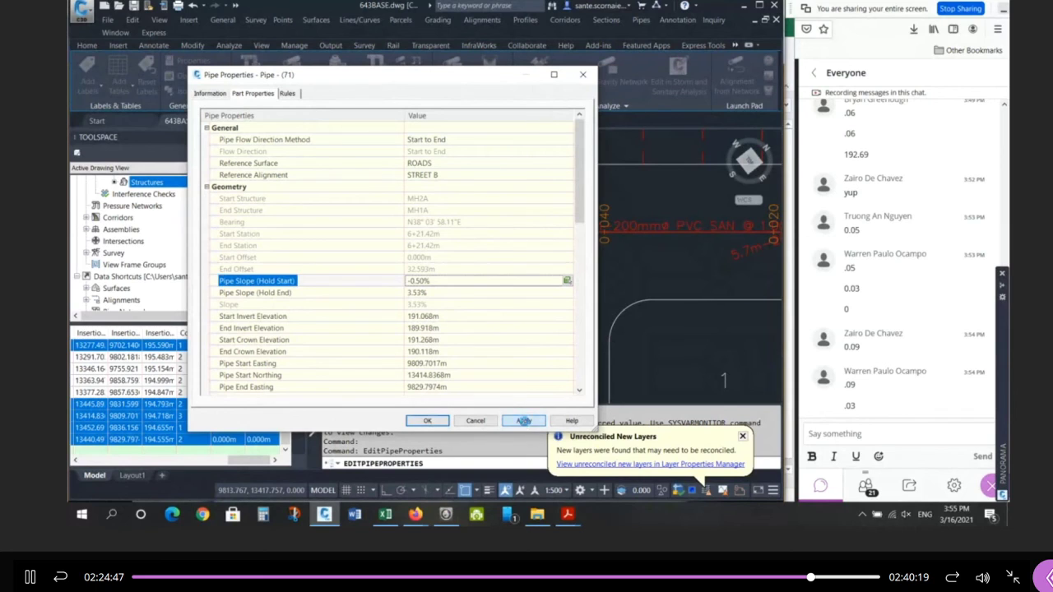
left_click(438, 329)
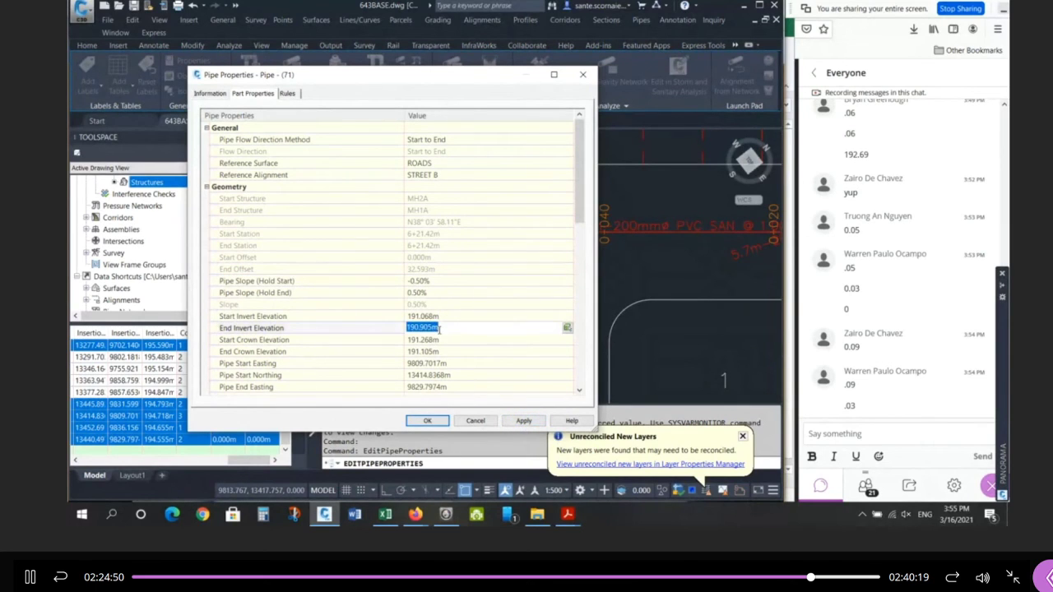
left_click(443, 418)
Open the properties of the MH1A to MH301A pipe and paste the copied 190.905 m as its start invert elevation.
scroll(556, 251, "down", 2)
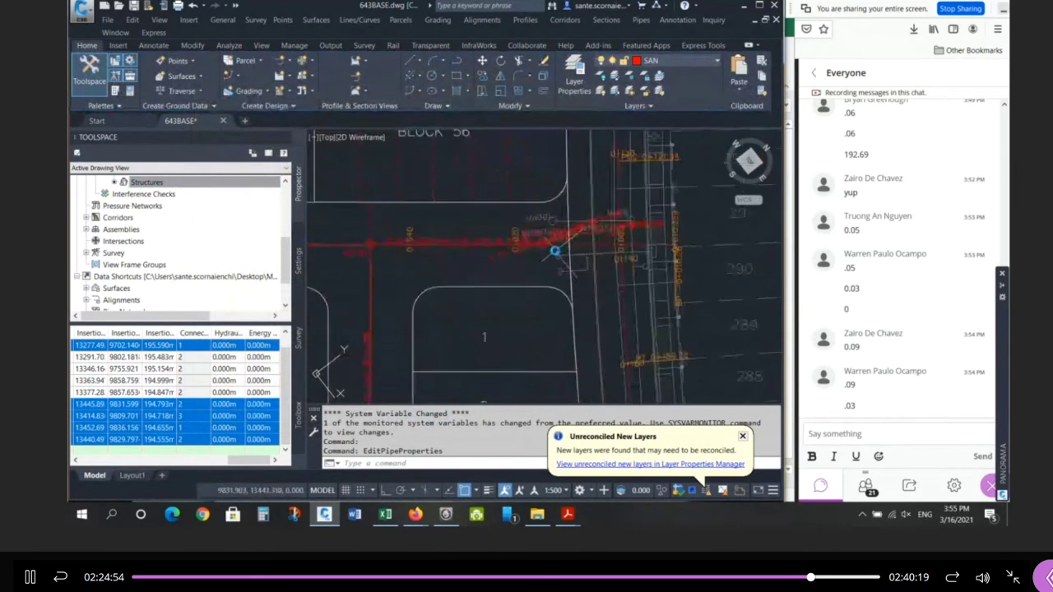
scroll(555, 251, "up", 5)
left_click(550, 226)
scroll(495, 257, "down", 2)
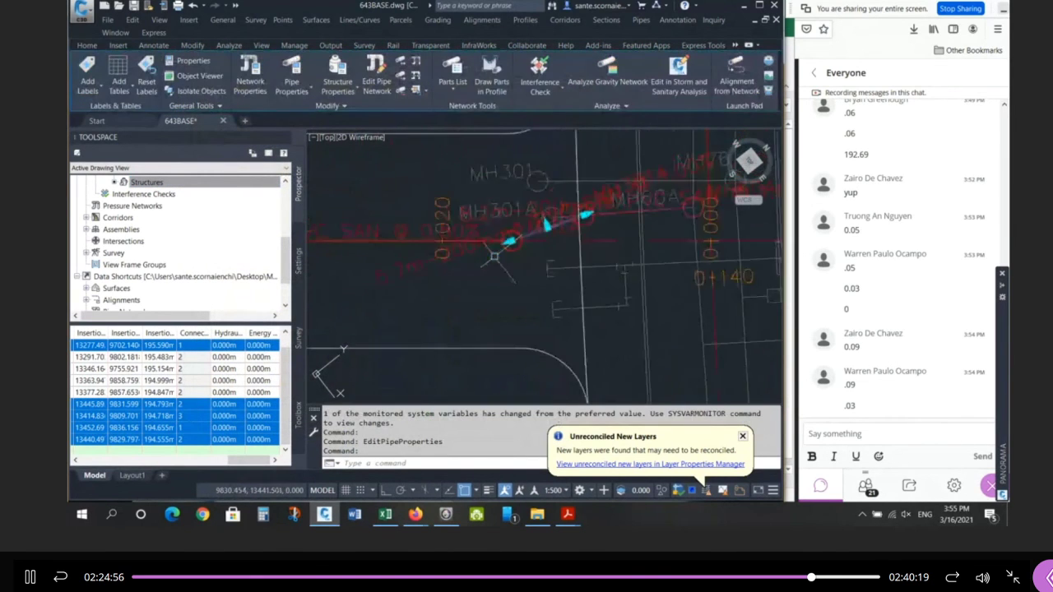
scroll(494, 257, "down", 2)
right_click(512, 220)
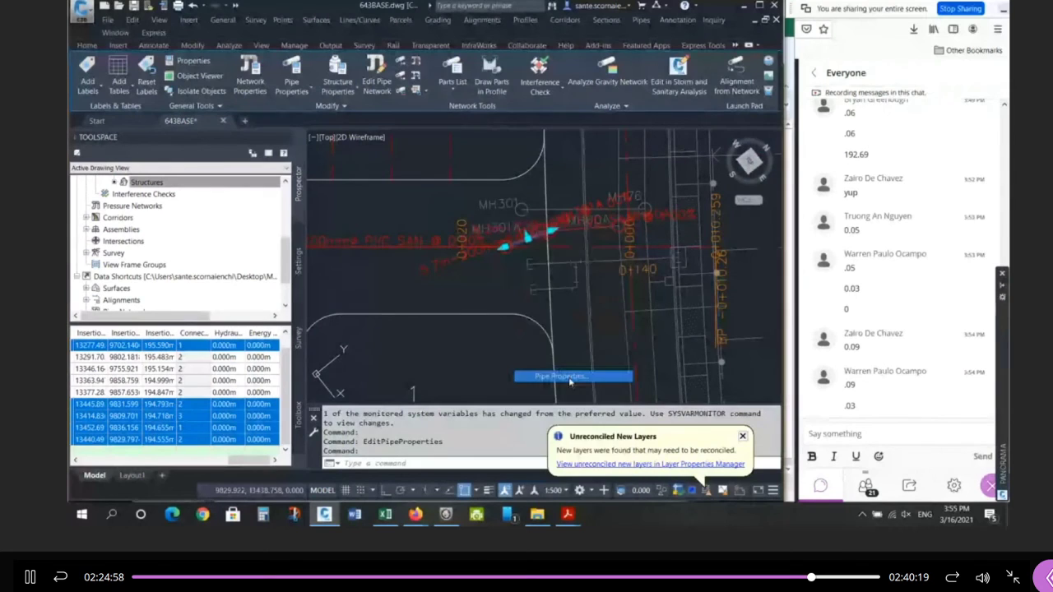
left_click(567, 371)
left_click(452, 315)
type("190.905m")
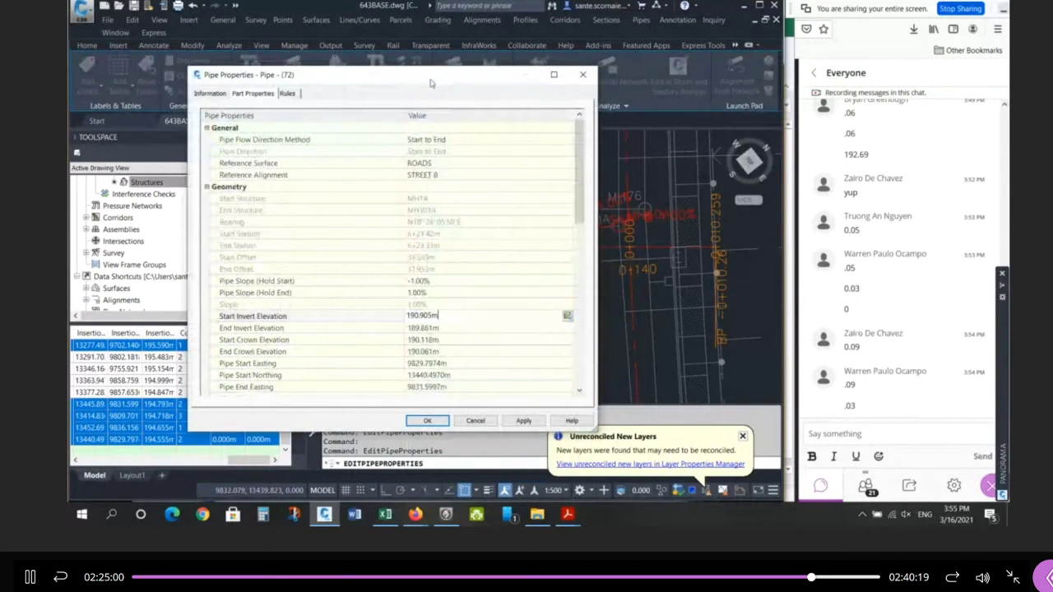
Move the properties dialog clear of the manholes, set the MH1A to MH301A pipe's start invert elevation to 190.845 m, and apply it.
left_click_drag(371, 74, 250, 71)
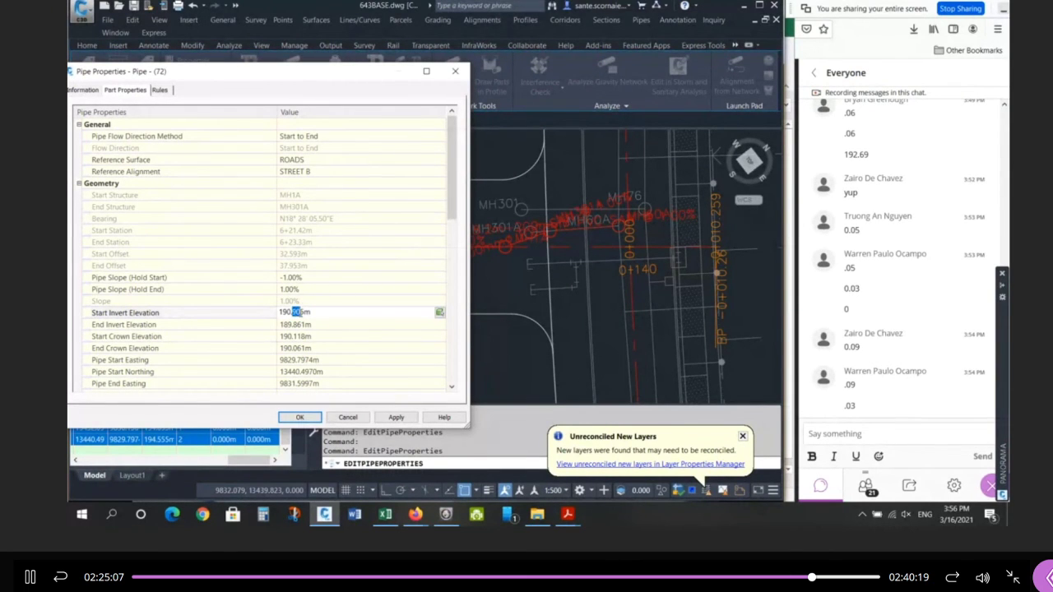
type("84")
key("Return")
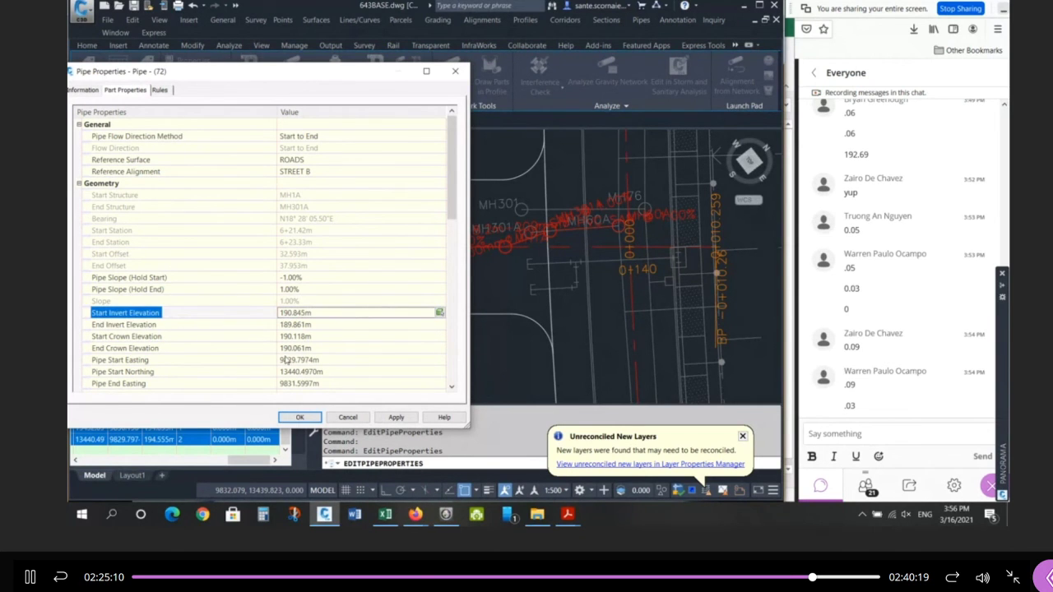
left_click(396, 417)
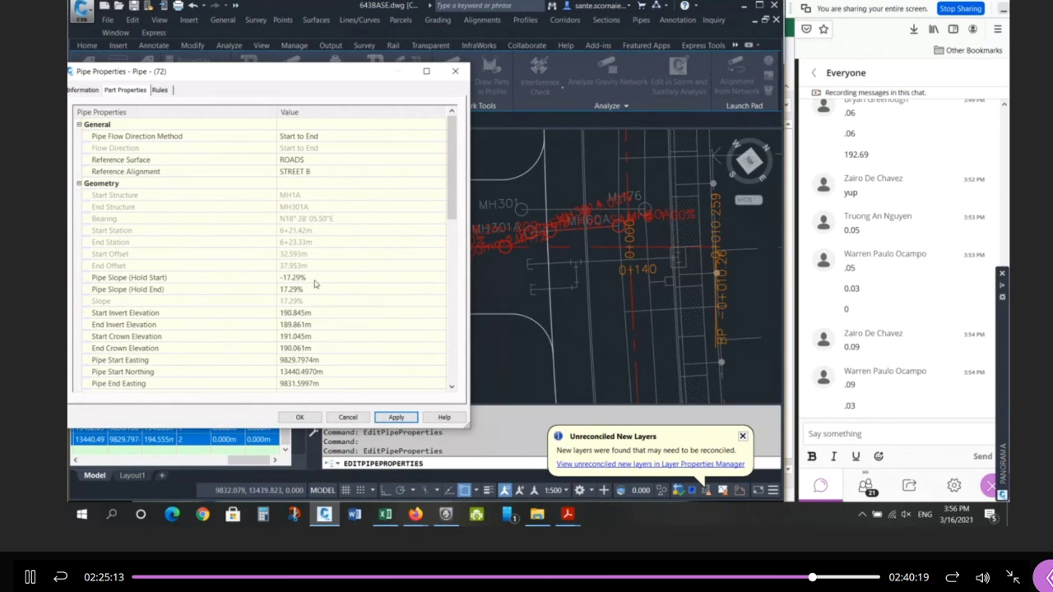
Set the MH1A to MH301A pipe slope to -0.50%, holding its start, and accept the pipe properties.
left_click(296, 277)
type("-.5")
key("Return")
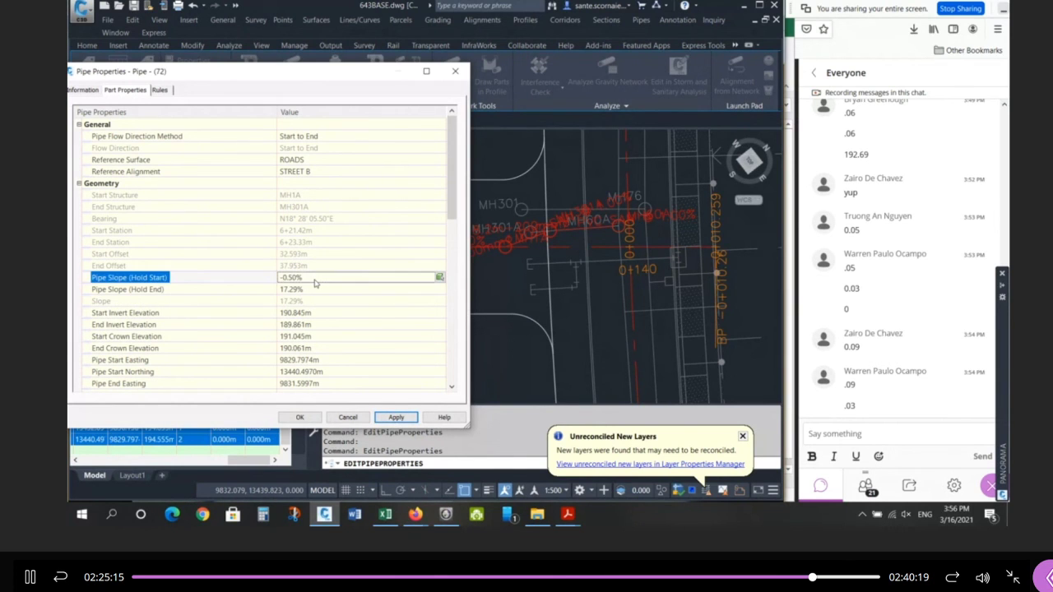
left_click(383, 415)
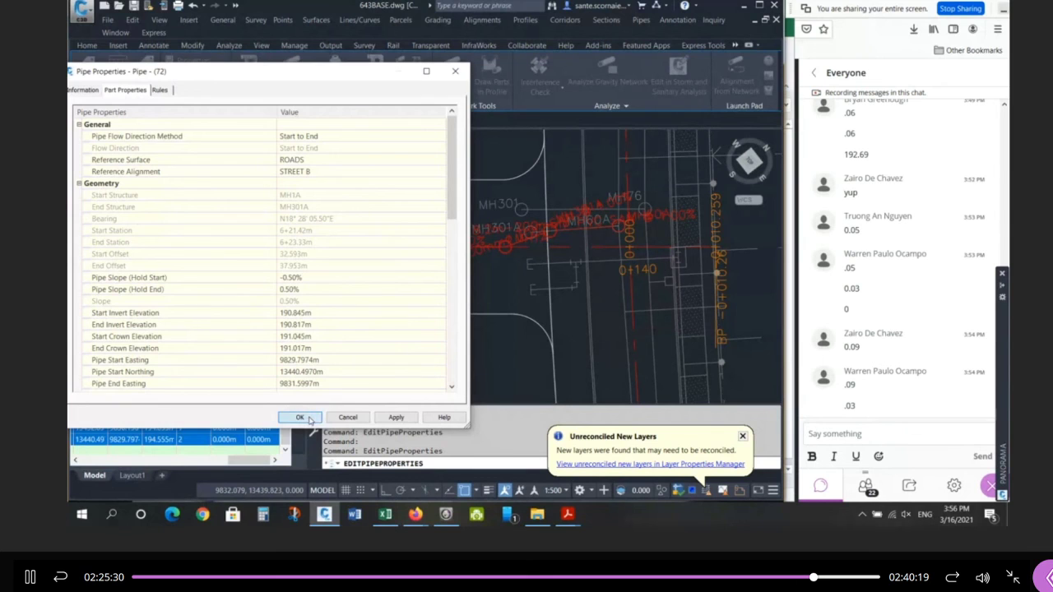
left_click(300, 418)
Select the pipe running from MH301A to MH60A in the drawing.
scroll(593, 235, "up", 2)
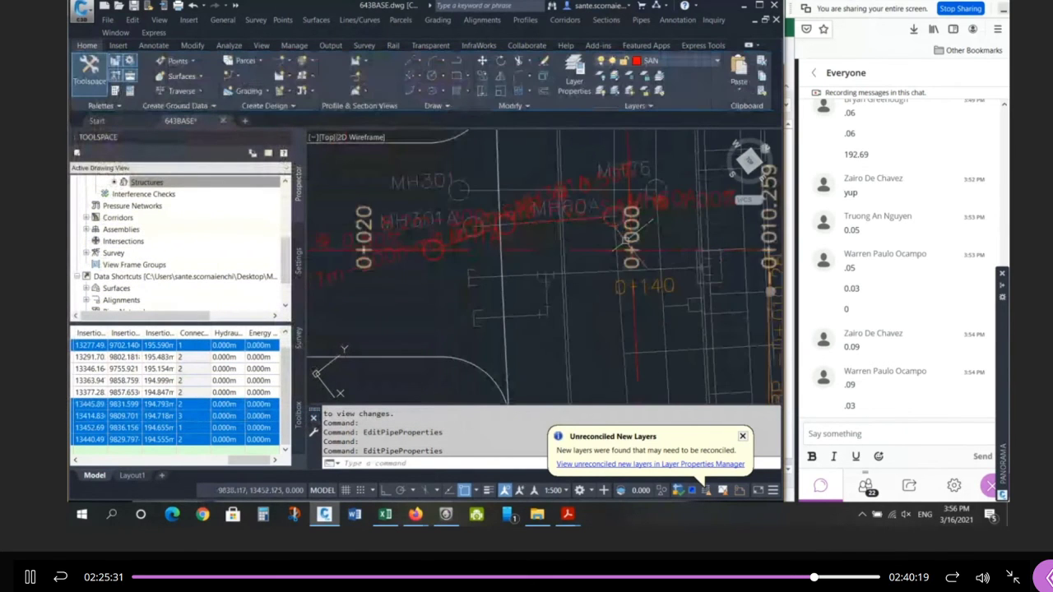
left_click(576, 220)
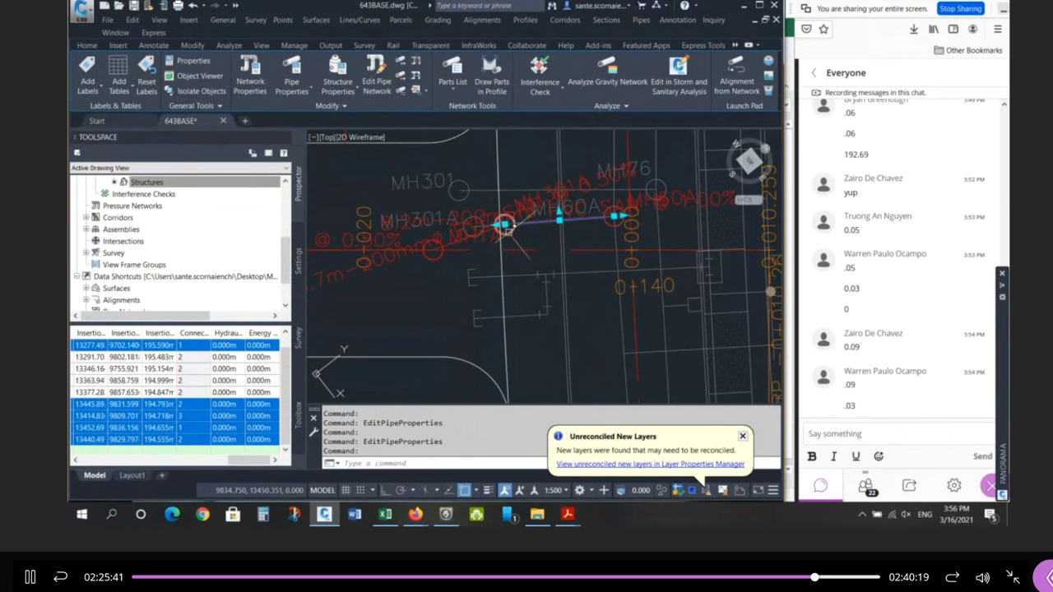
scroll(408, 204, "down", 4)
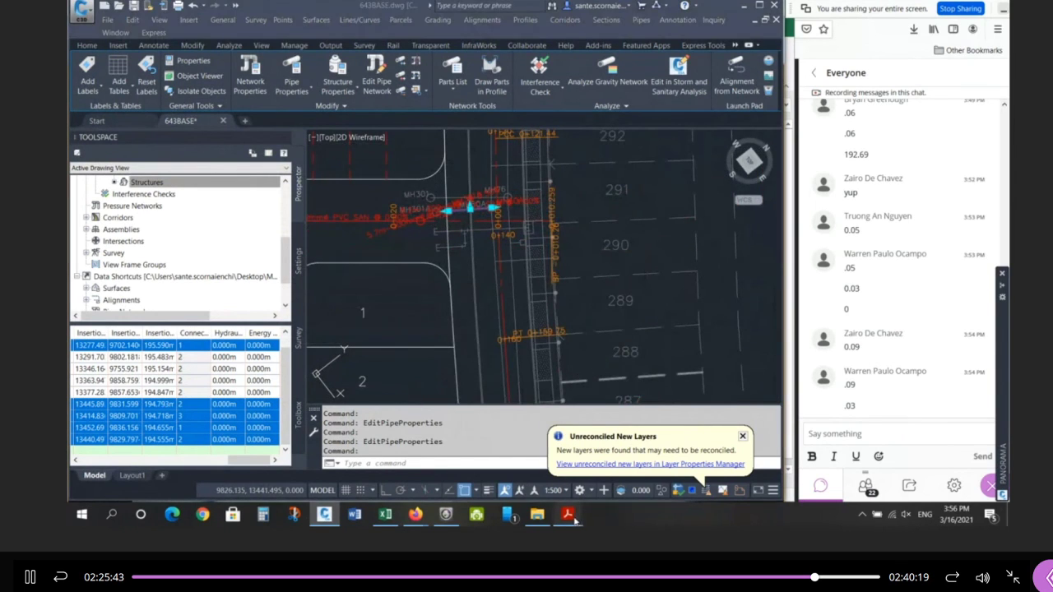
Switch to Adobe Acrobat and examine the sanitary sewer around MH 301A and MH 60A in Leger Way Plan & Profile.pdf.
mouse_move(580, 517)
left_click(807, 461)
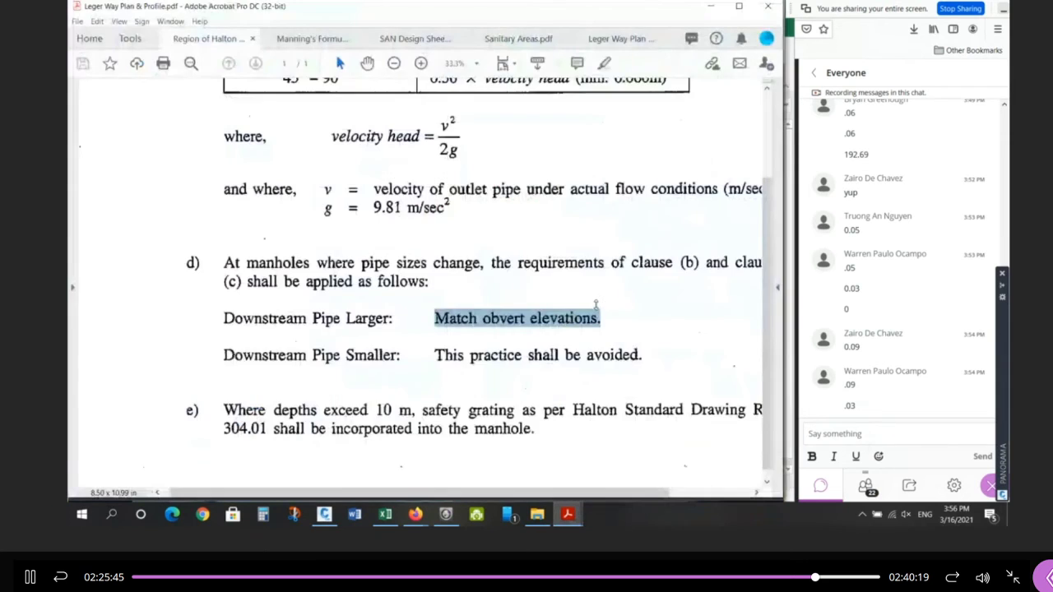
scroll(427, 284, "up", 3)
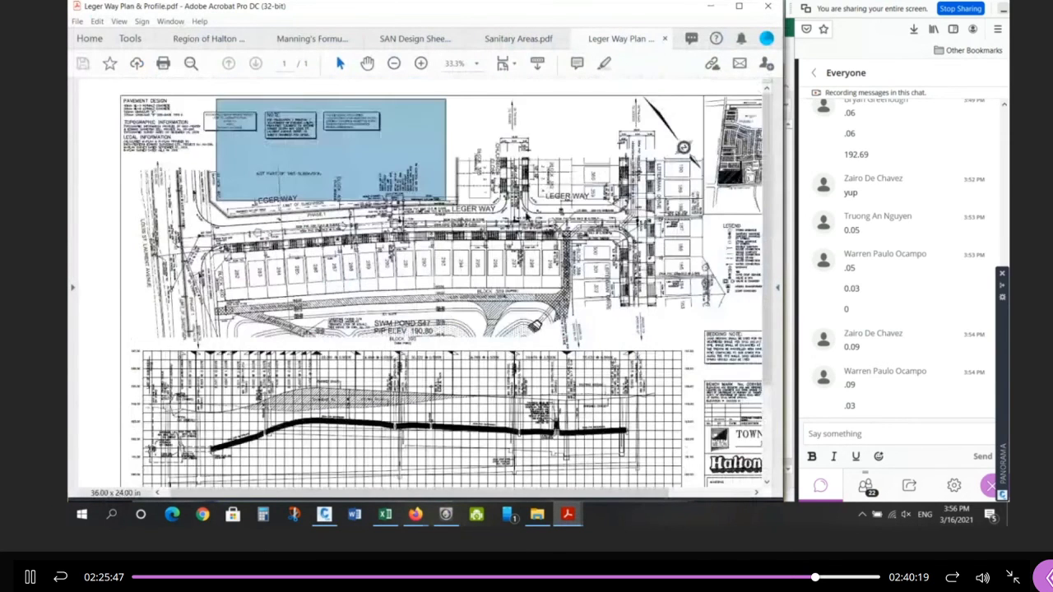
scroll(390, 211, "up", 3, "ctrl")
scroll(390, 211, "up", 2, "ctrl")
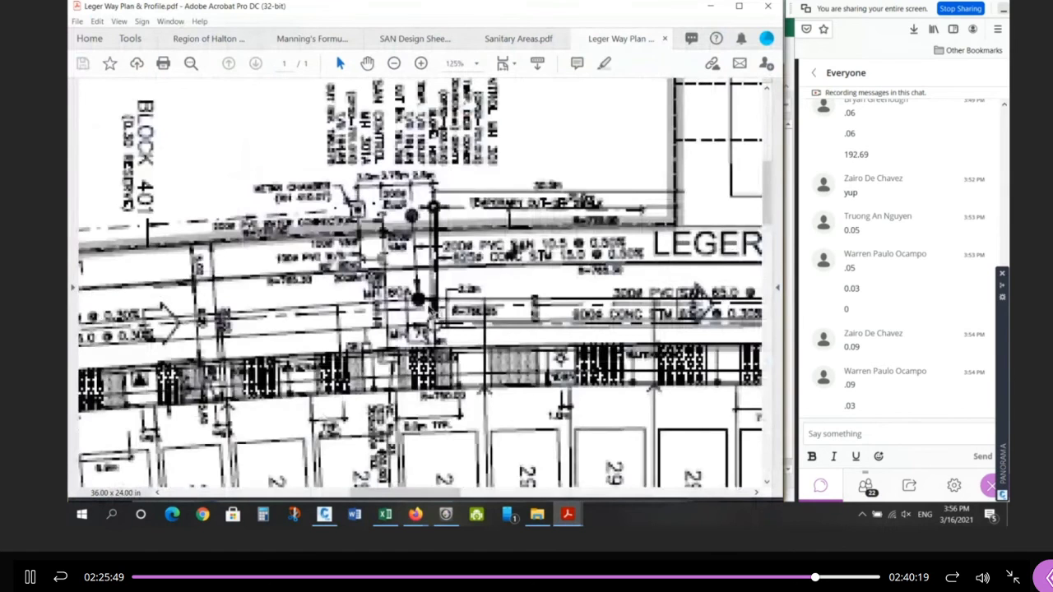
scroll(423, 306, "up", 3, "ctrl")
scroll(434, 243, "down", 3, "ctrl")
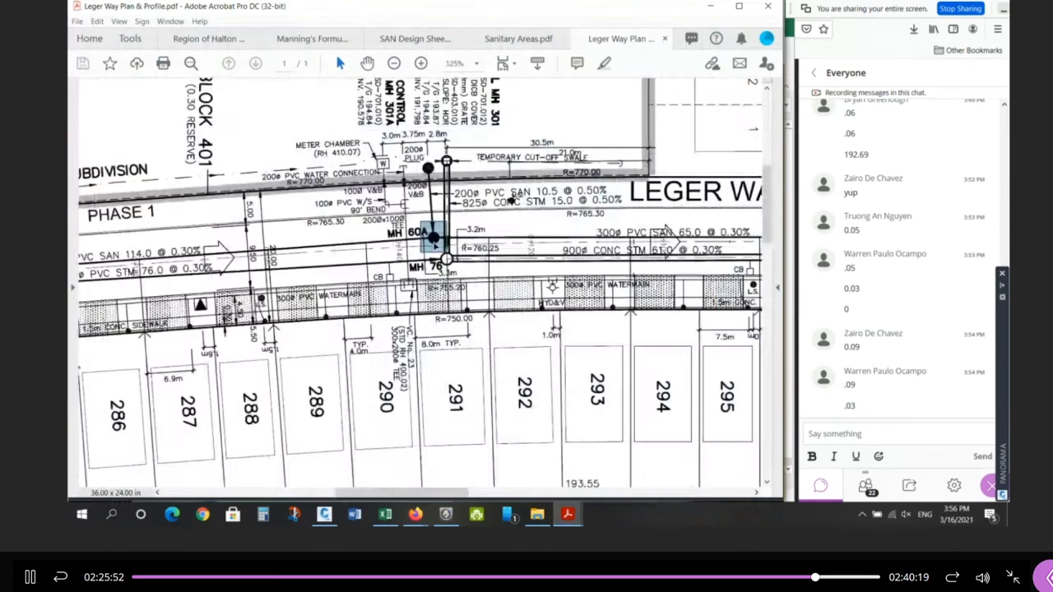
scroll(433, 238, "up", 2)
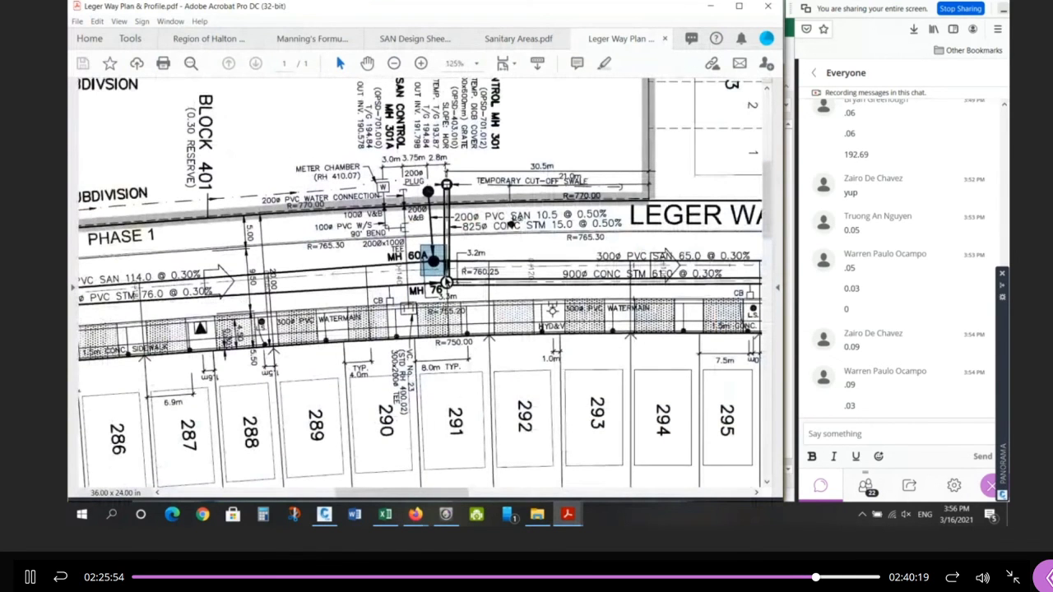
scroll(512, 246, "down", 3, "ctrl")
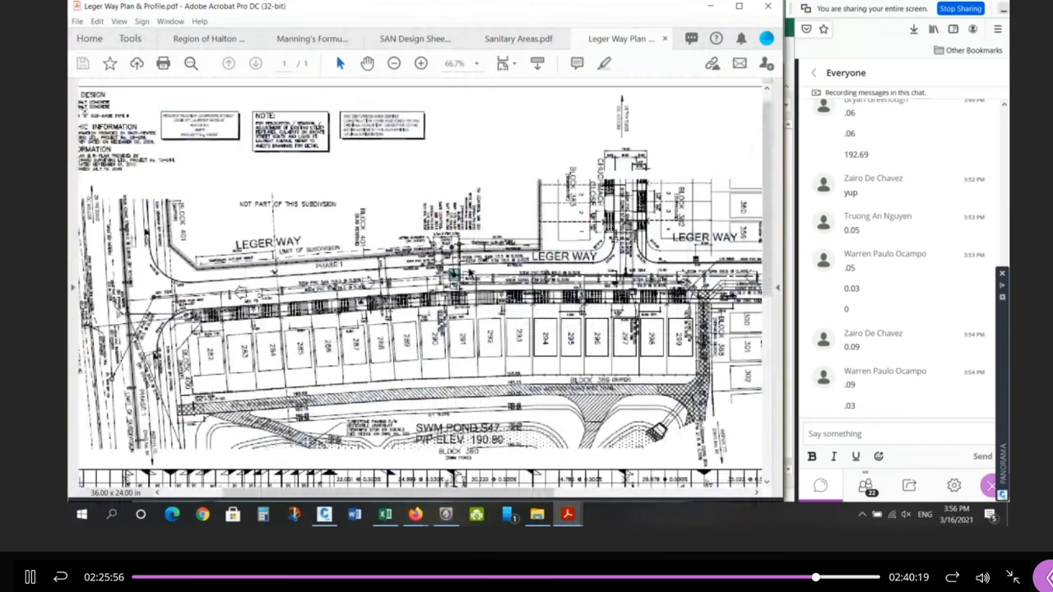
scroll(469, 273, "down", 2, "ctrl")
scroll(431, 224, "up", 1, "ctrl")
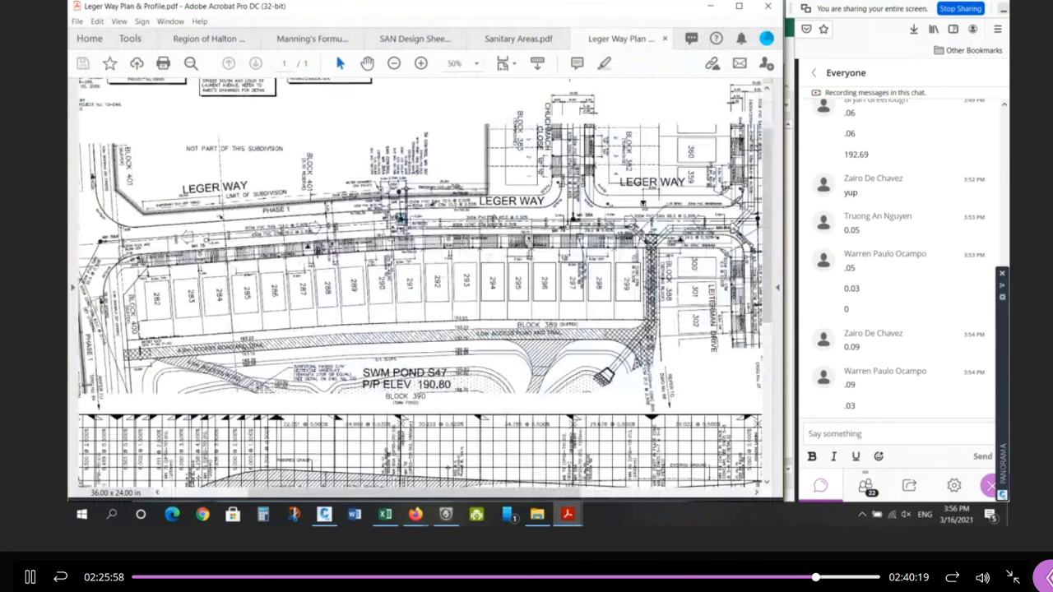
scroll(385, 222, "down", 1, "ctrl")
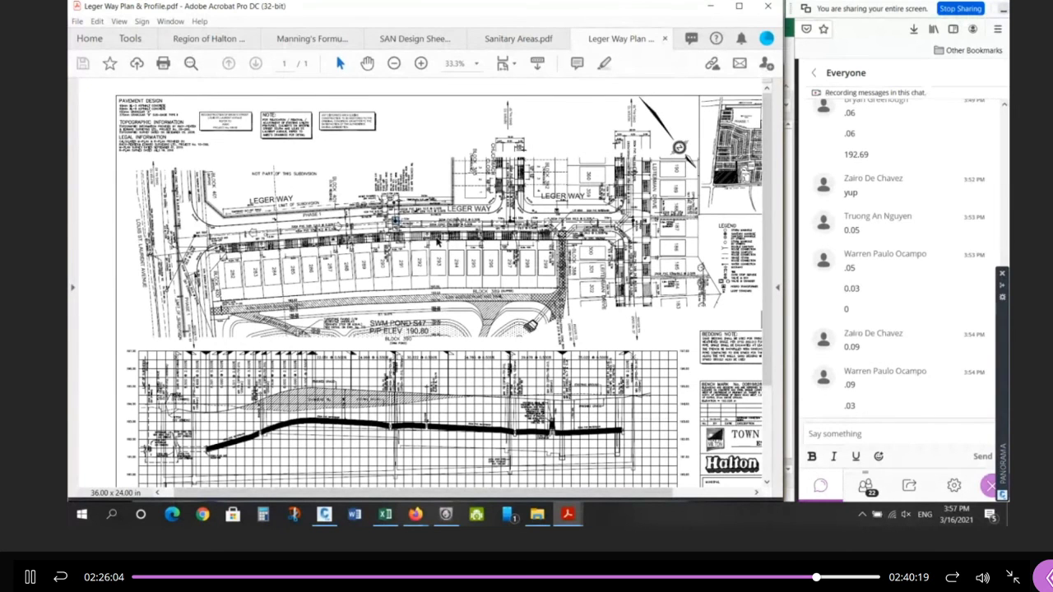
Examine the sanitary invert data listed beneath the MH 60A station in the Leger Way profile, marking the southwest invert.
scroll(438, 239, "down", 3)
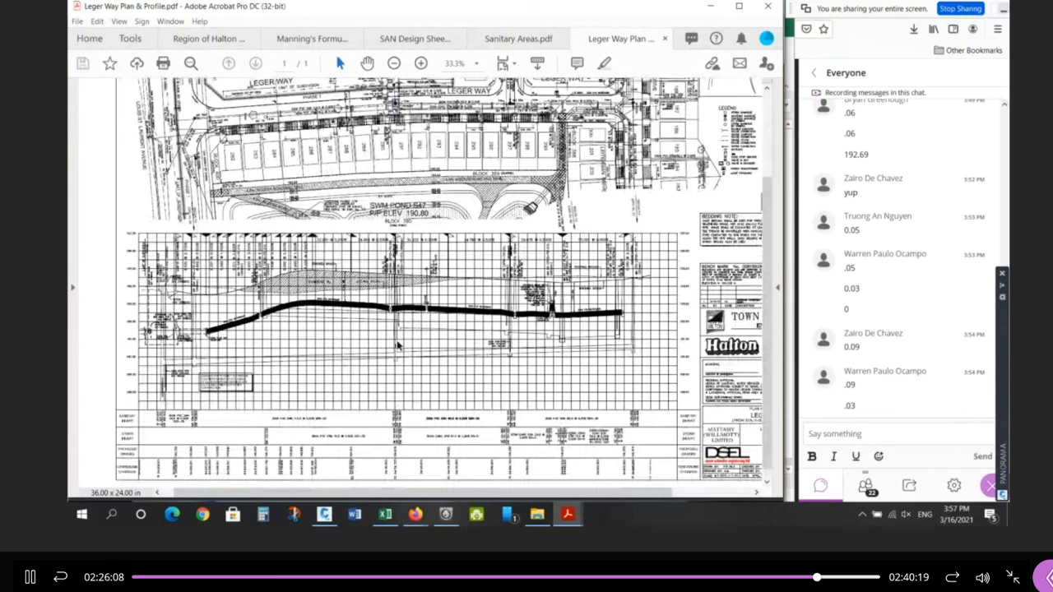
scroll(397, 345, "up", 6, "ctrl")
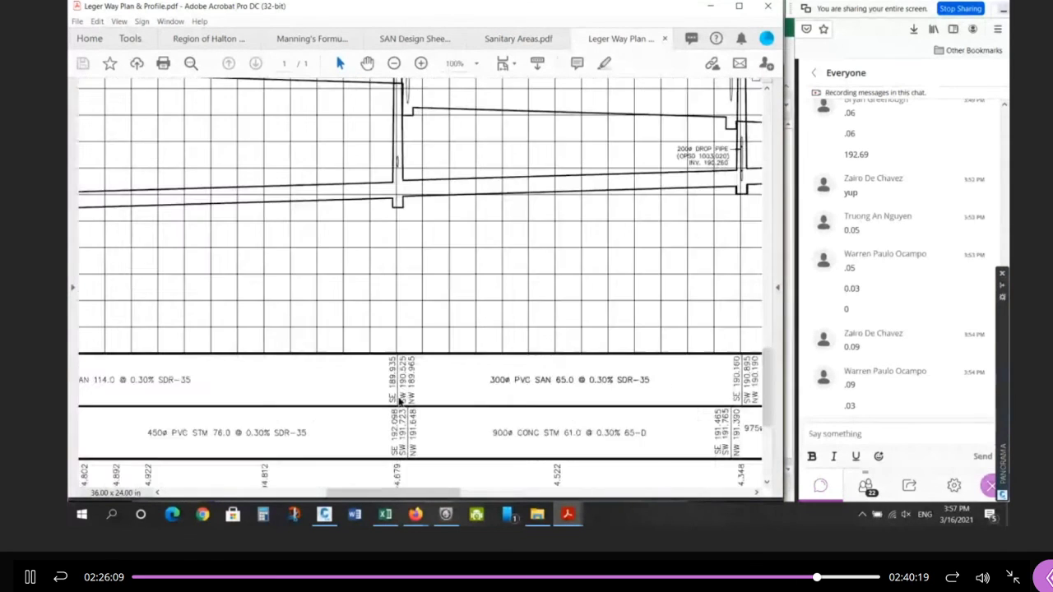
scroll(403, 398, "up", 1, "ctrl")
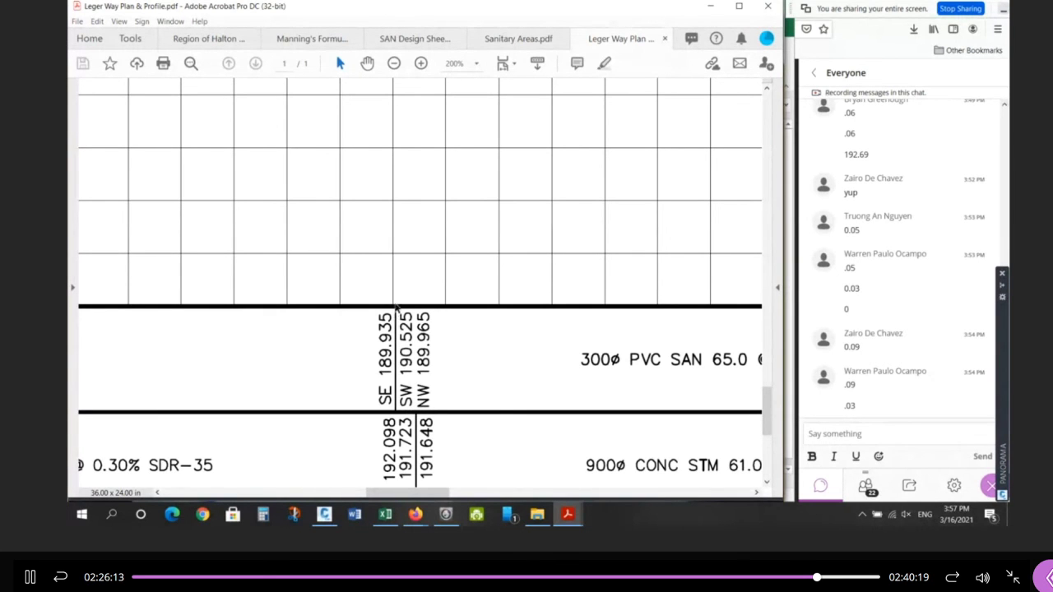
left_click_drag(398, 310, 411, 381)
scroll(407, 368, "down", 4, "ctrl")
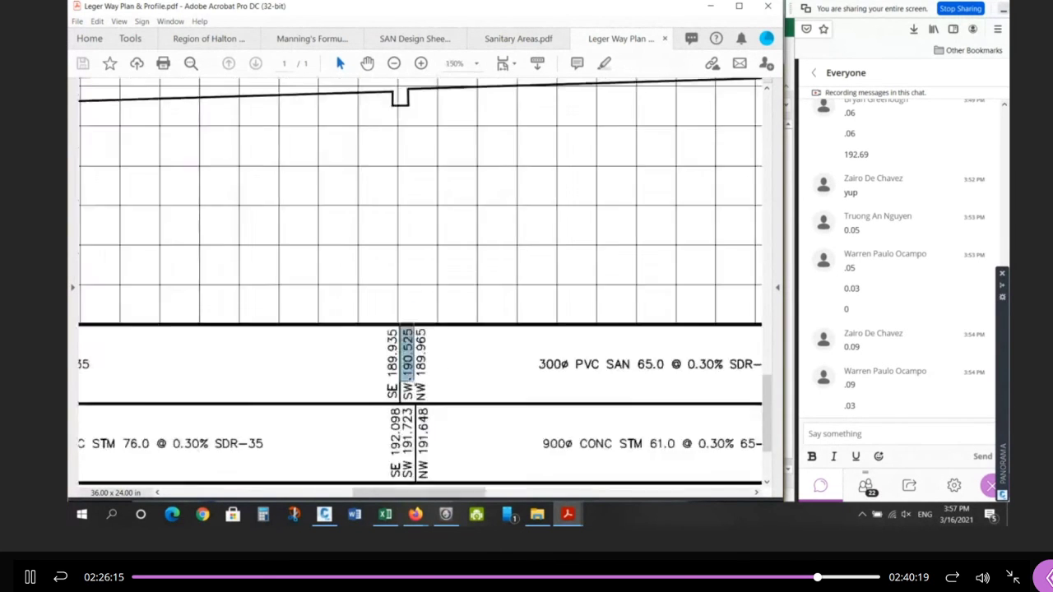
scroll(399, 246, "up", 3, "ctrl")
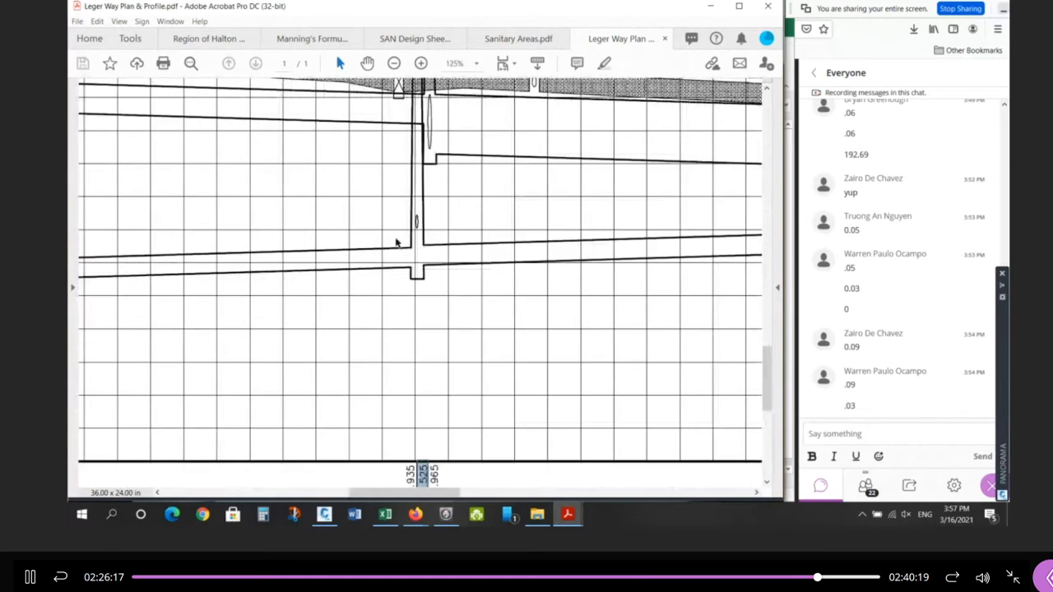
Examine where the side connection enters MH 60A in the profile and match it to the manhole's southwest sanitary invert label.
left_click_drag(508, 238, 487, 269)
left_click_drag(571, 235, 516, 279)
left_click_drag(371, 245, 320, 289)
left_click_drag(408, 202, 433, 233)
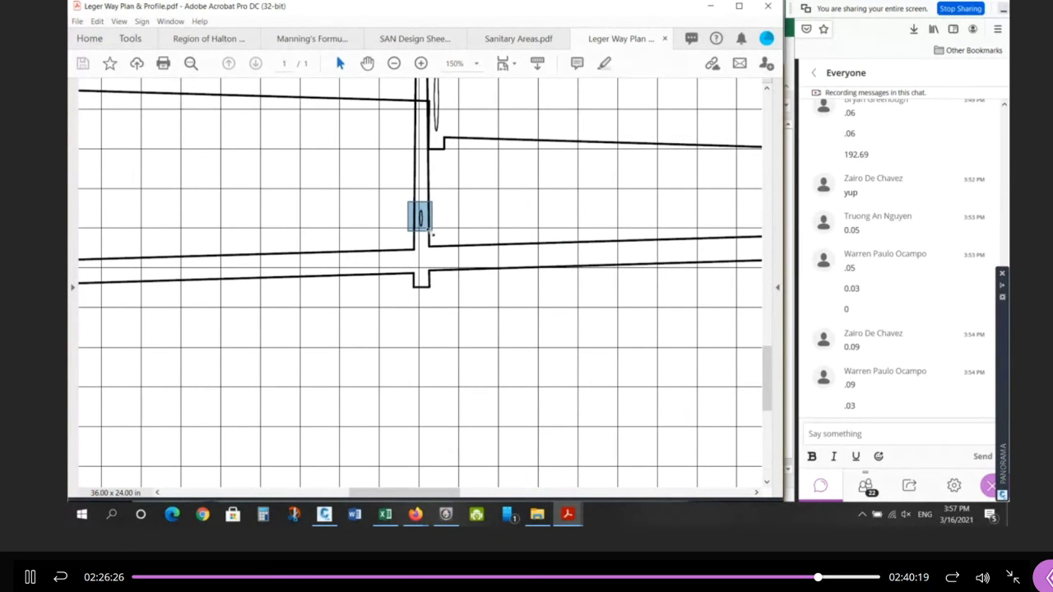
scroll(452, 167, "down", 3, "ctrl")
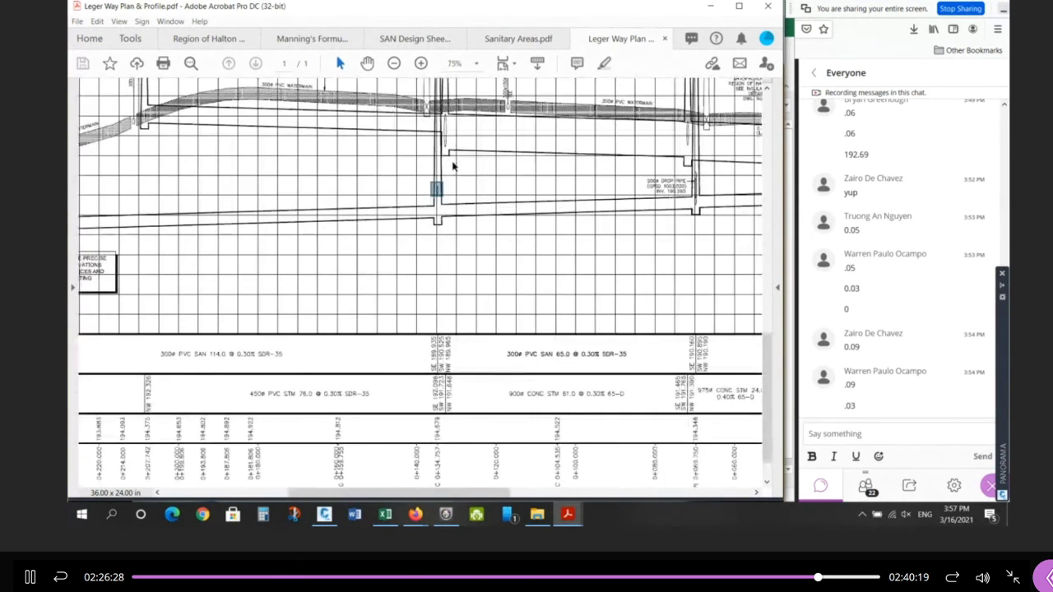
scroll(444, 416, "up", 4, "ctrl")
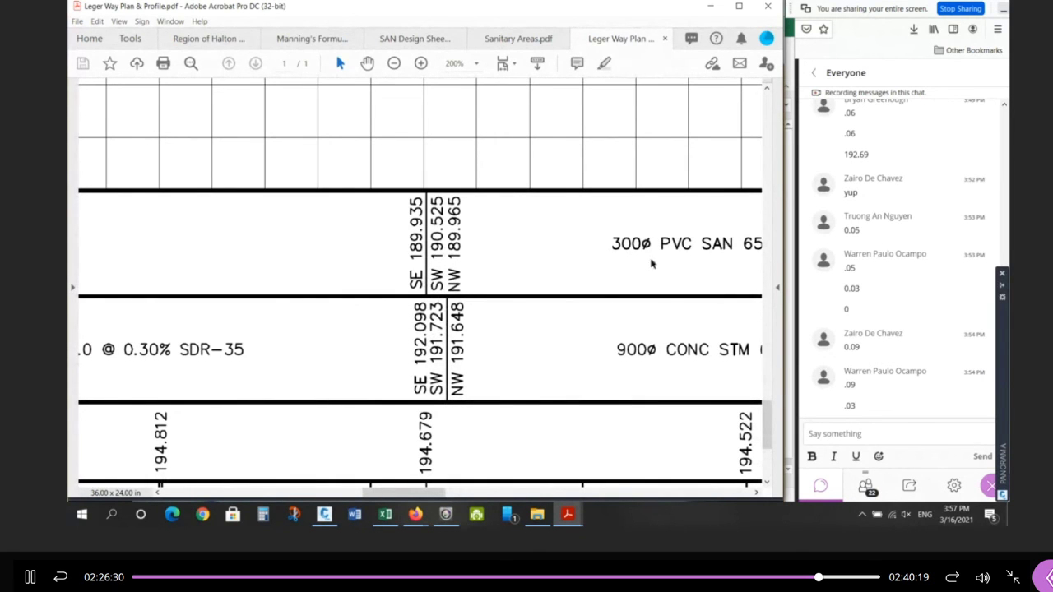
left_click_drag(695, 218, 735, 268)
left_click_drag(428, 196, 472, 326)
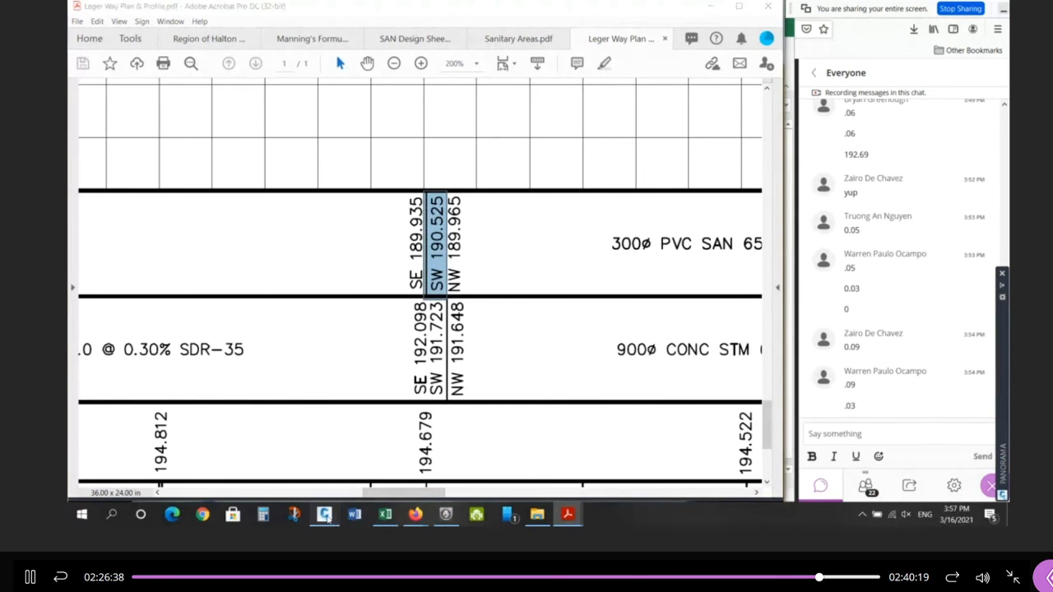
Switch back to Civil 3D, set the MH301A to MH60A pipe's end invert elevation to 190.525 m, and apply it.
left_click(326, 515)
scroll(500, 195, "up", 4)
right_click(457, 224)
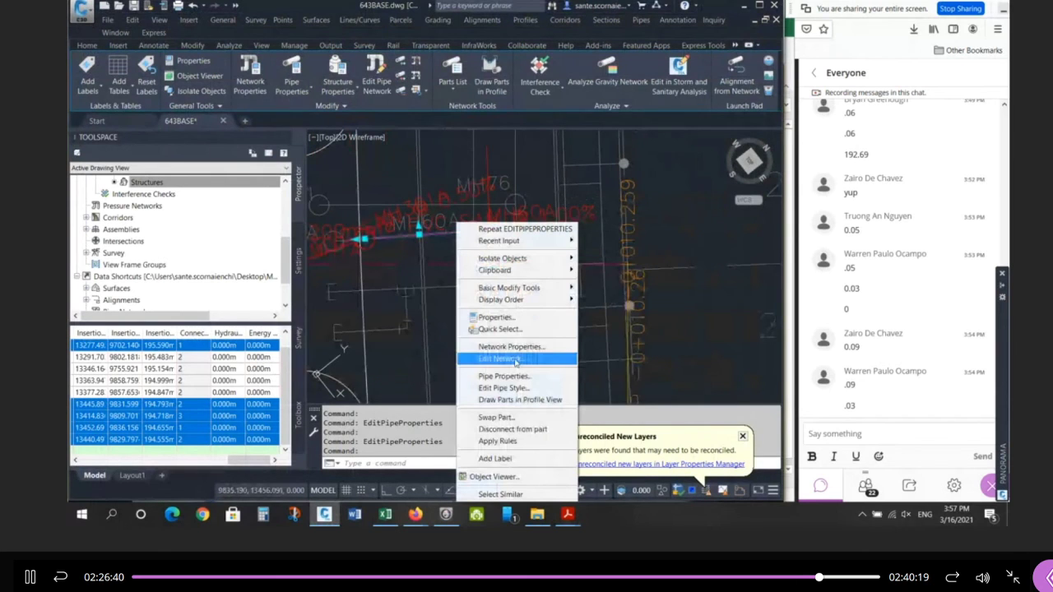
left_click(504, 377)
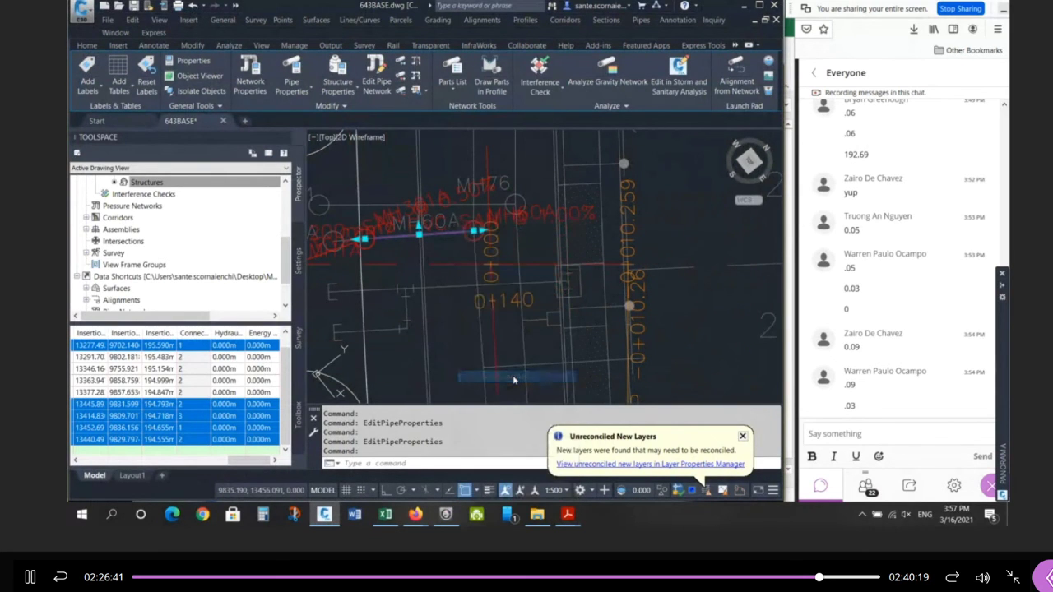
left_click(334, 325)
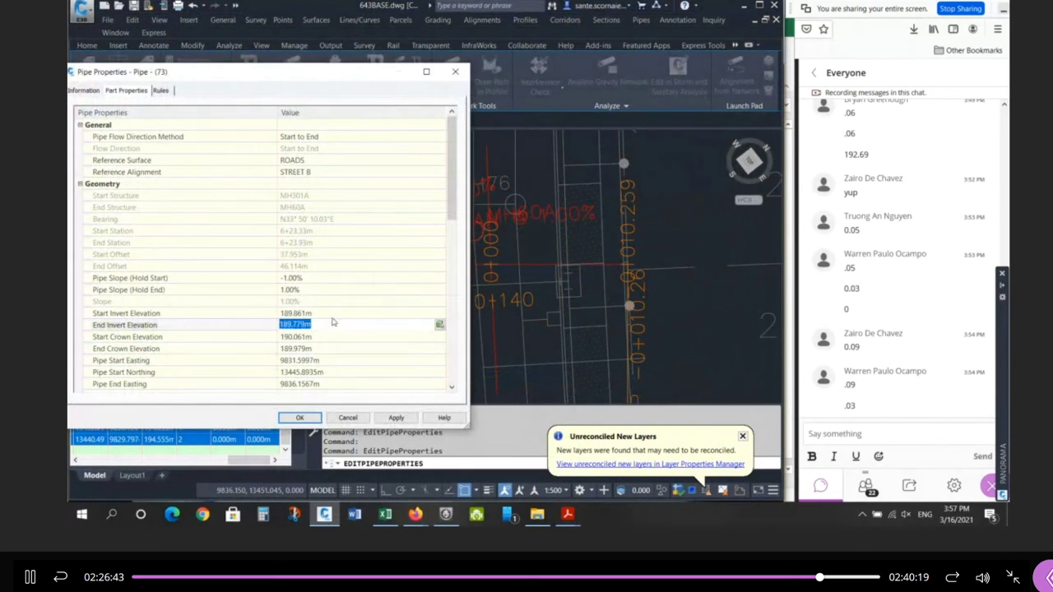
left_click(568, 515)
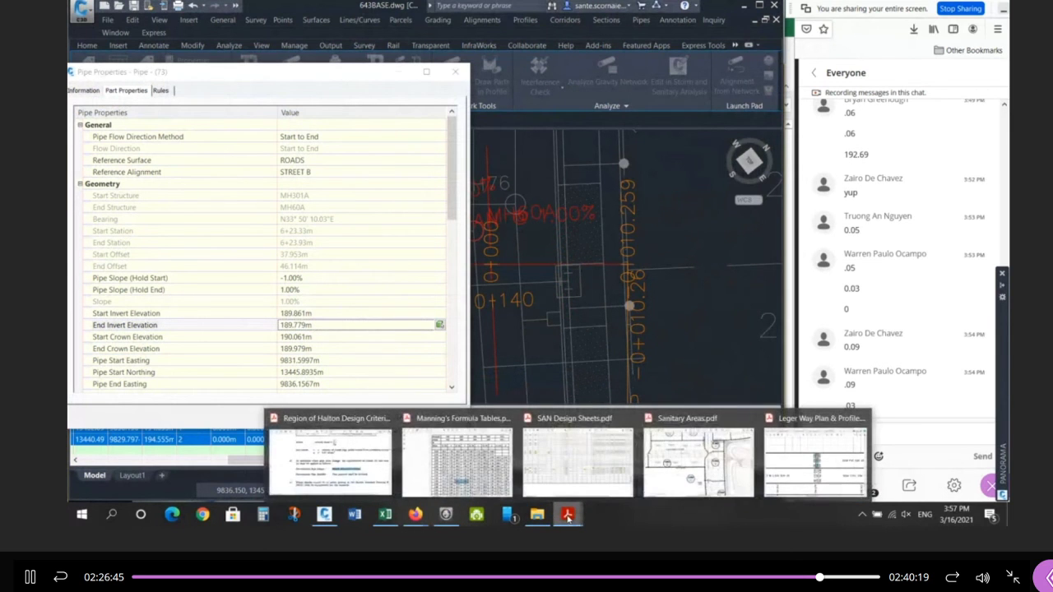
mouse_move(769, 467)
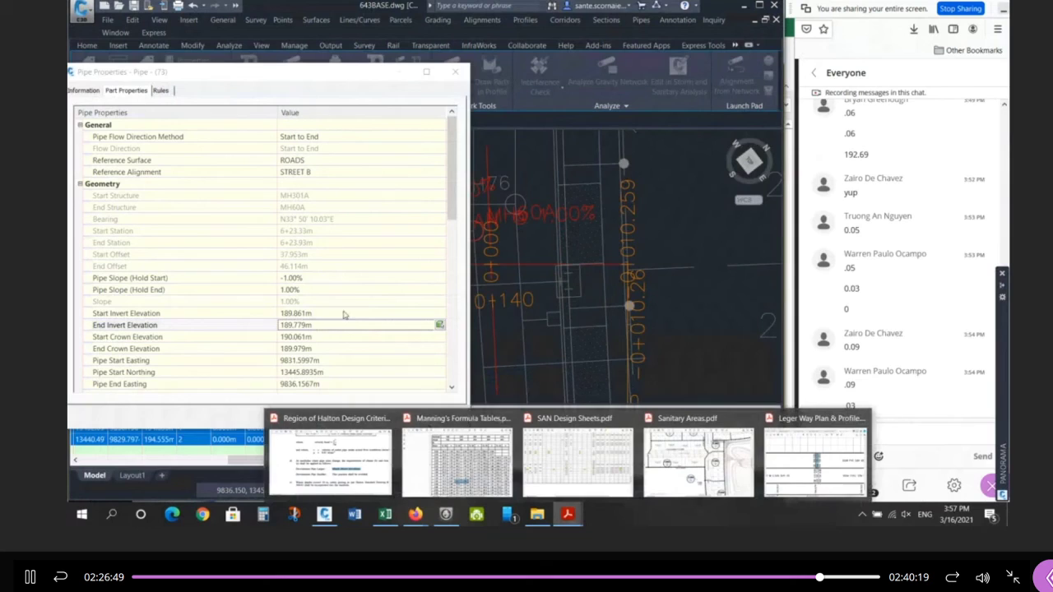
left_click(327, 327)
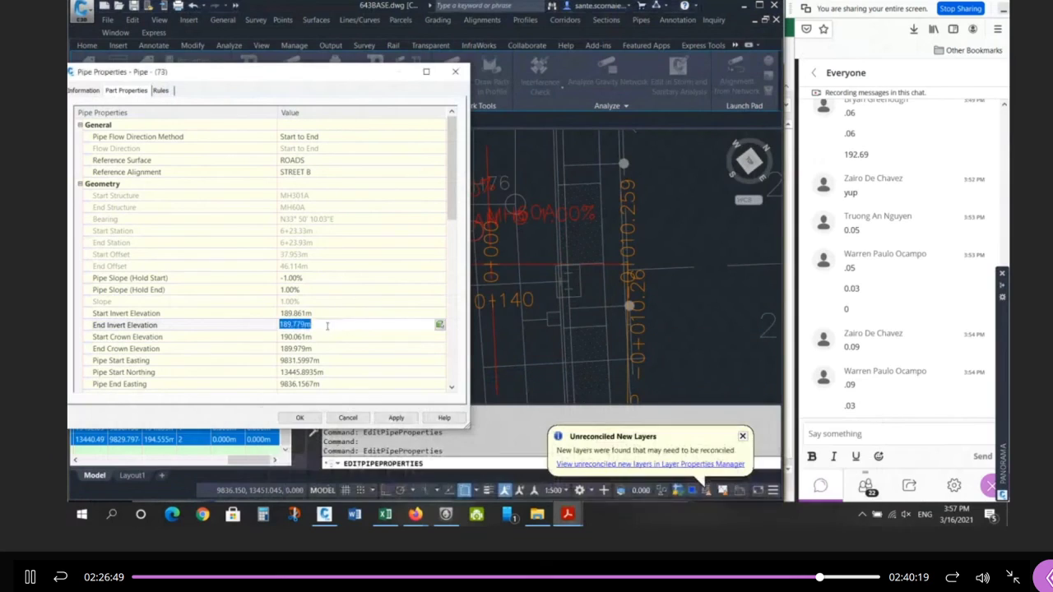
type("190.5")
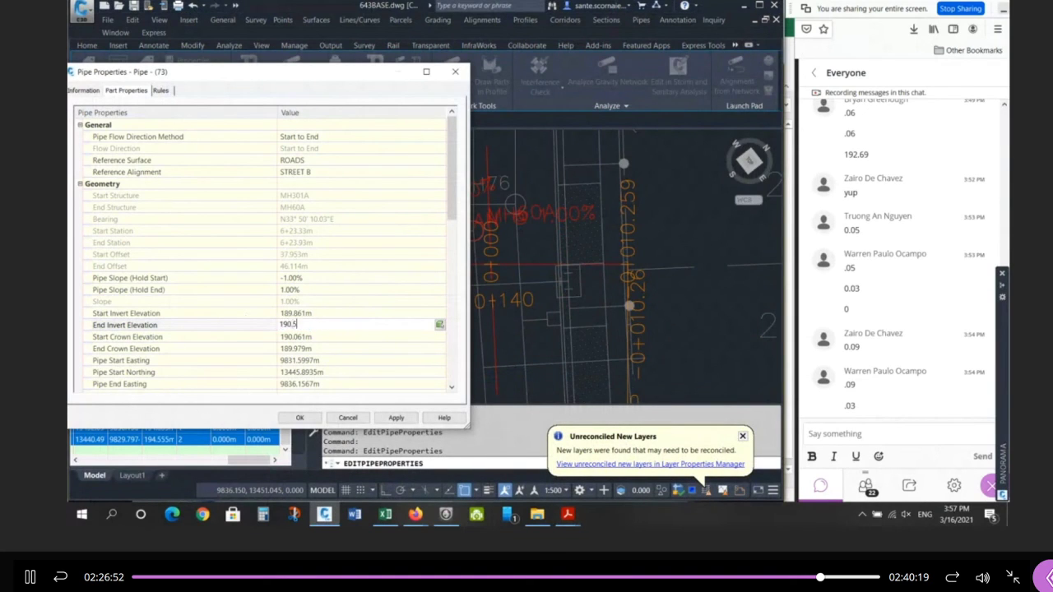
type("25")
key("Return")
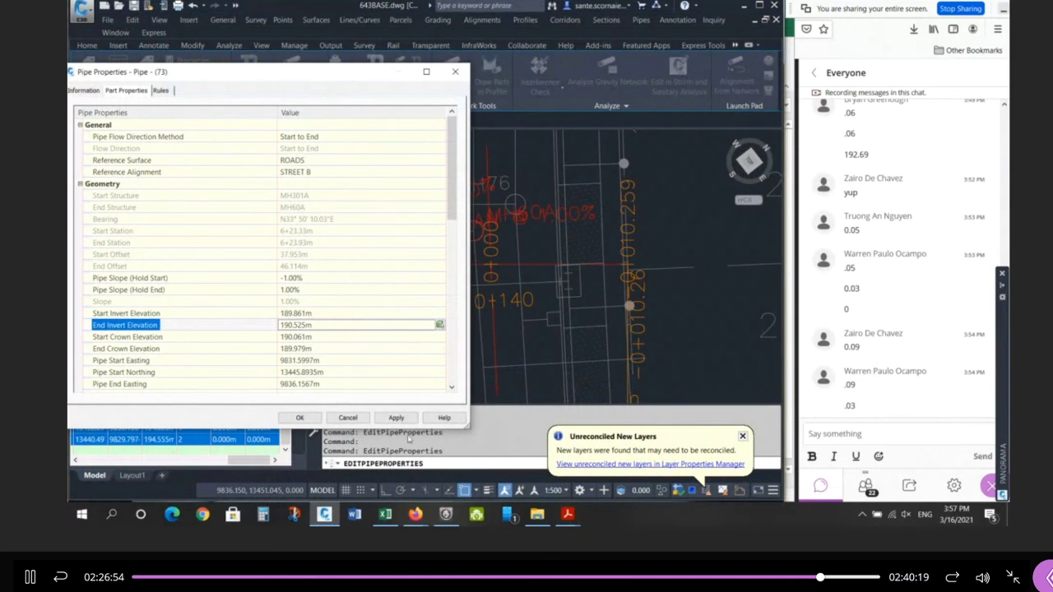
left_click(396, 418)
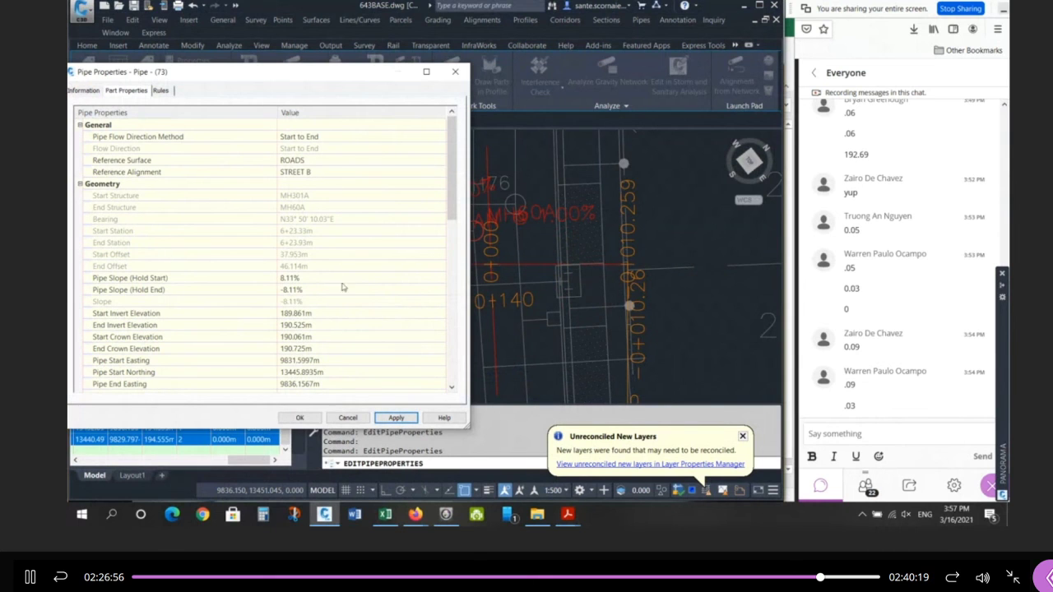
Switch to Leger Way Plan & Profile.pdf and check the slope labelled for the 200 mm sanitary pipe between MH 301A and MH 60A.
left_click(568, 515)
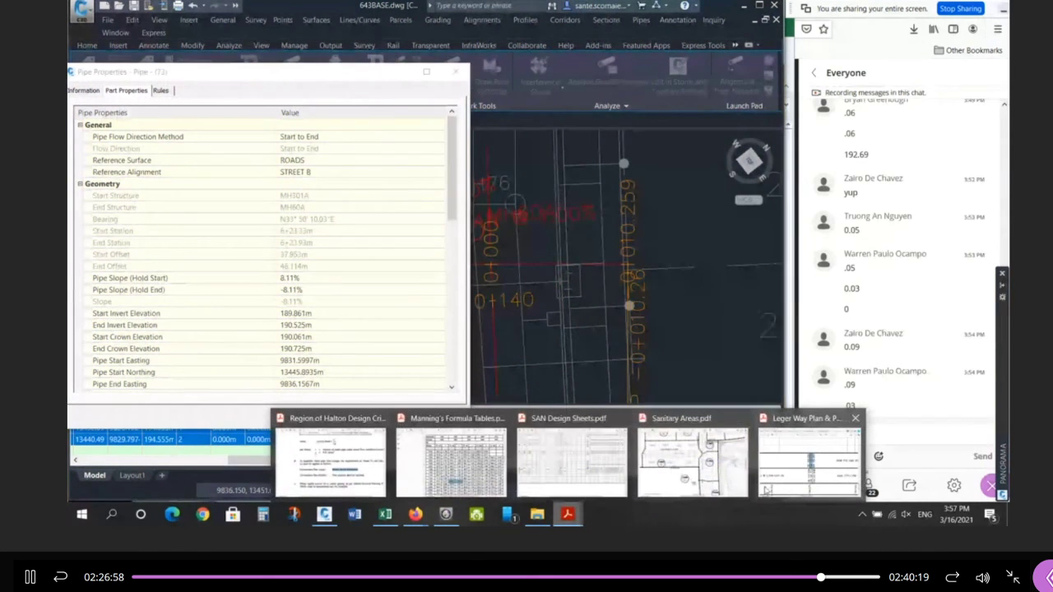
left_click(765, 490)
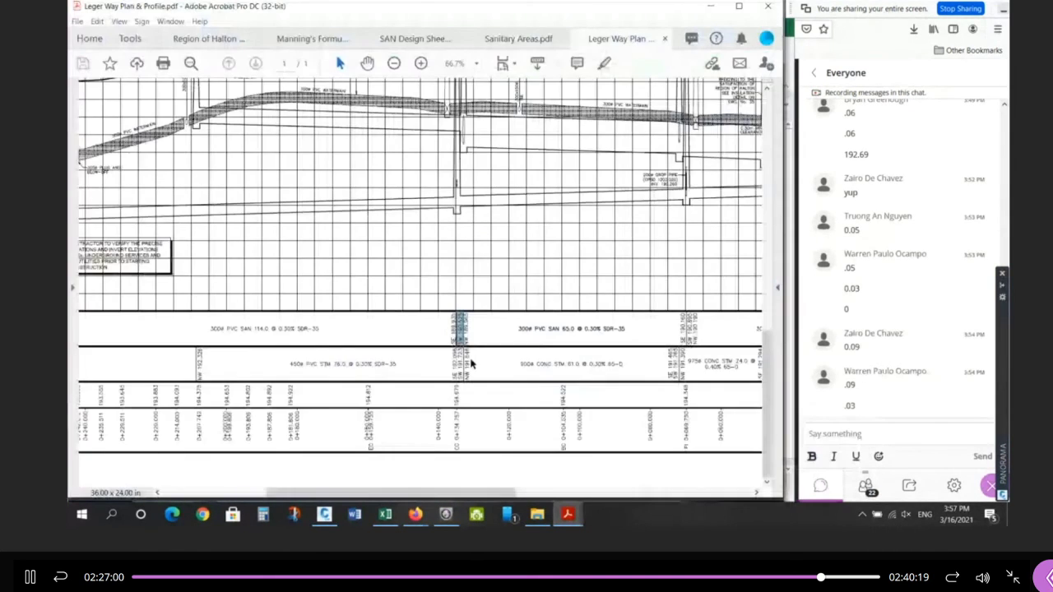
scroll(470, 365, "up", 4)
scroll(471, 365, "up", 4)
scroll(457, 313, "up", 4, "ctrl")
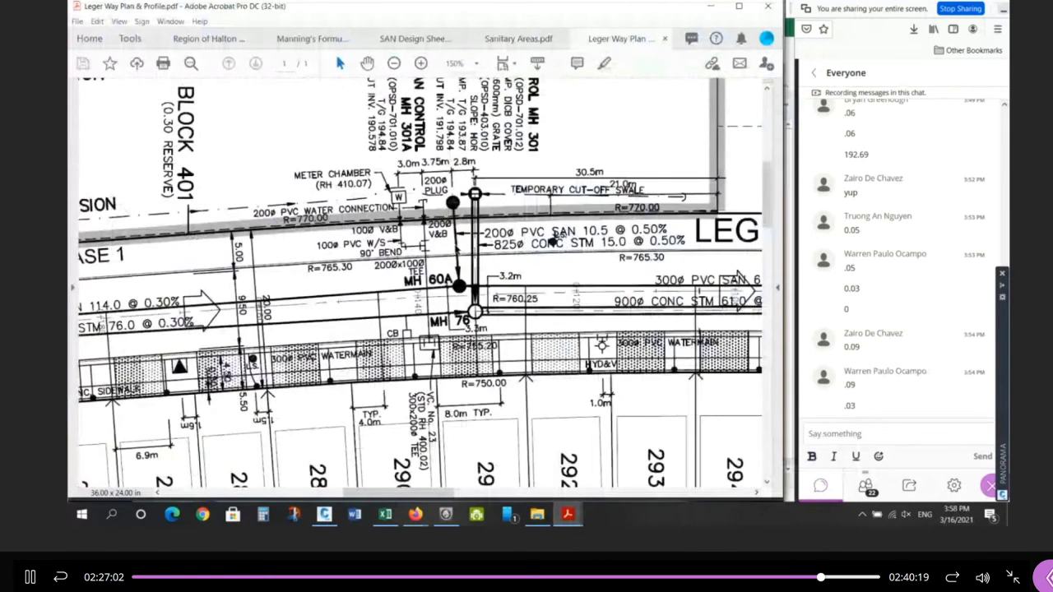
scroll(454, 245, "up", 2, "ctrl")
scroll(455, 248, "down", 1, "ctrl")
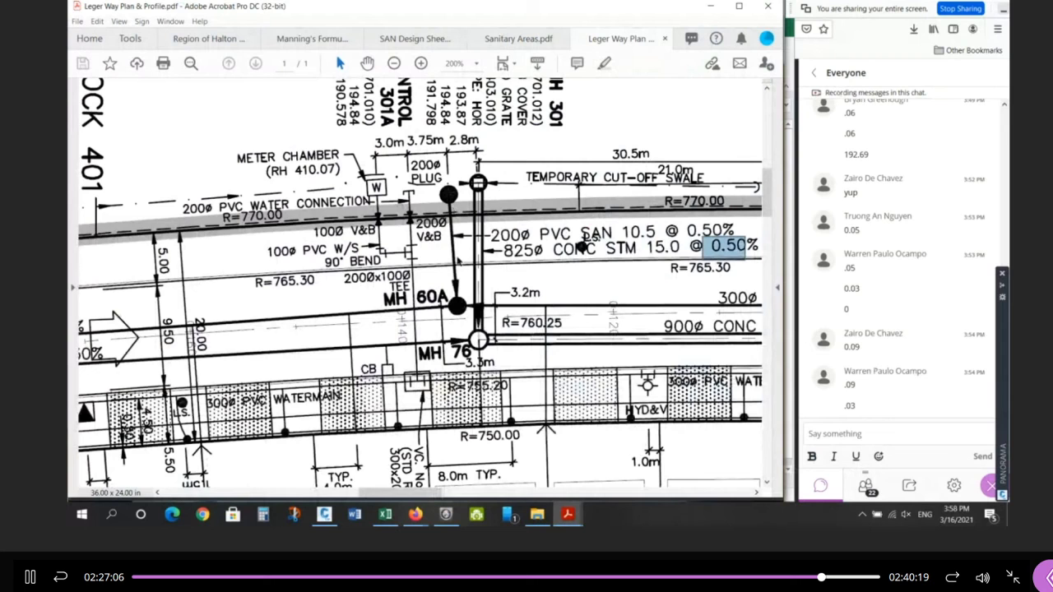
Return to Civil 3D, set the MH301A to MH60A pipe slope to 0.50%, holding its end, and accept the pipe properties.
left_click(711, 7)
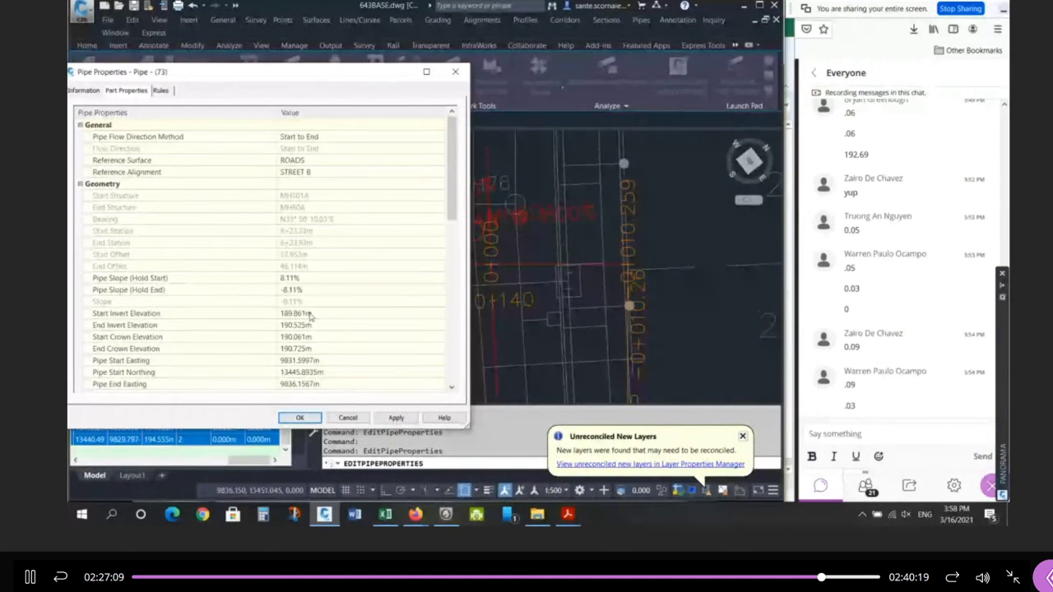
left_click(307, 289)
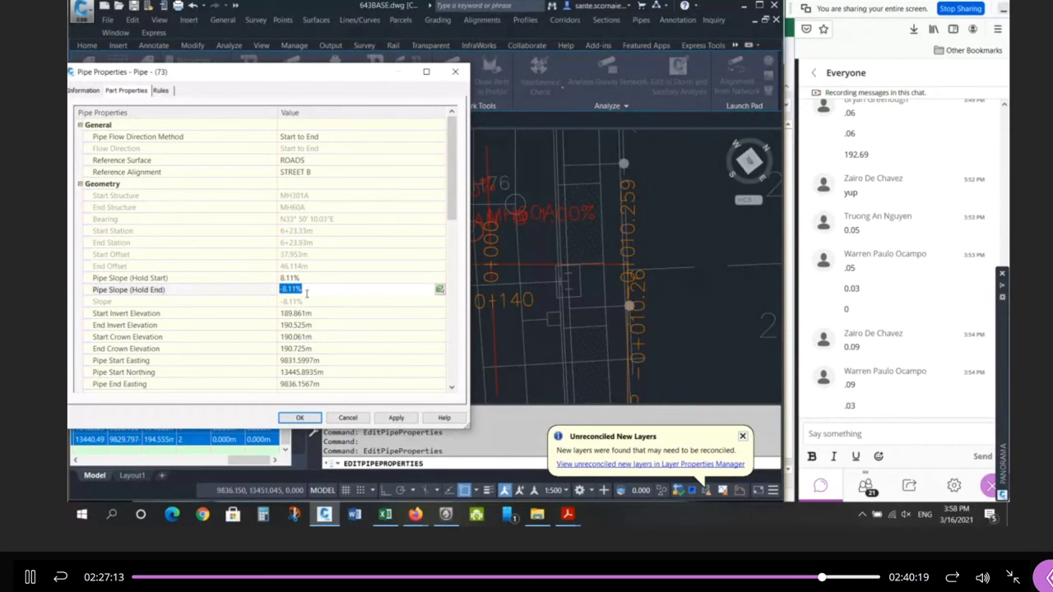
type("0.50")
key("Return")
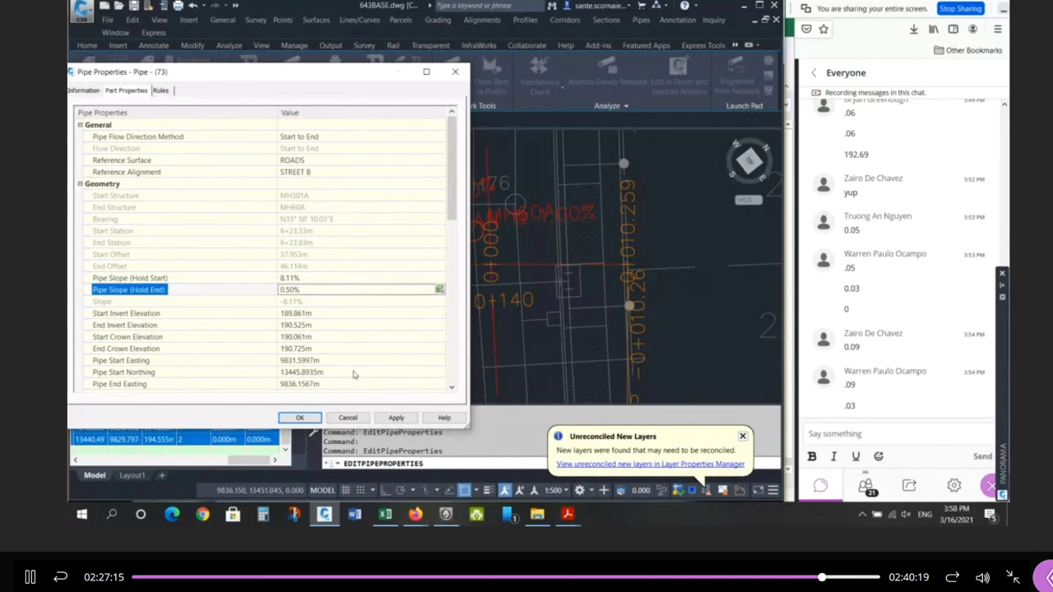
left_click(397, 418)
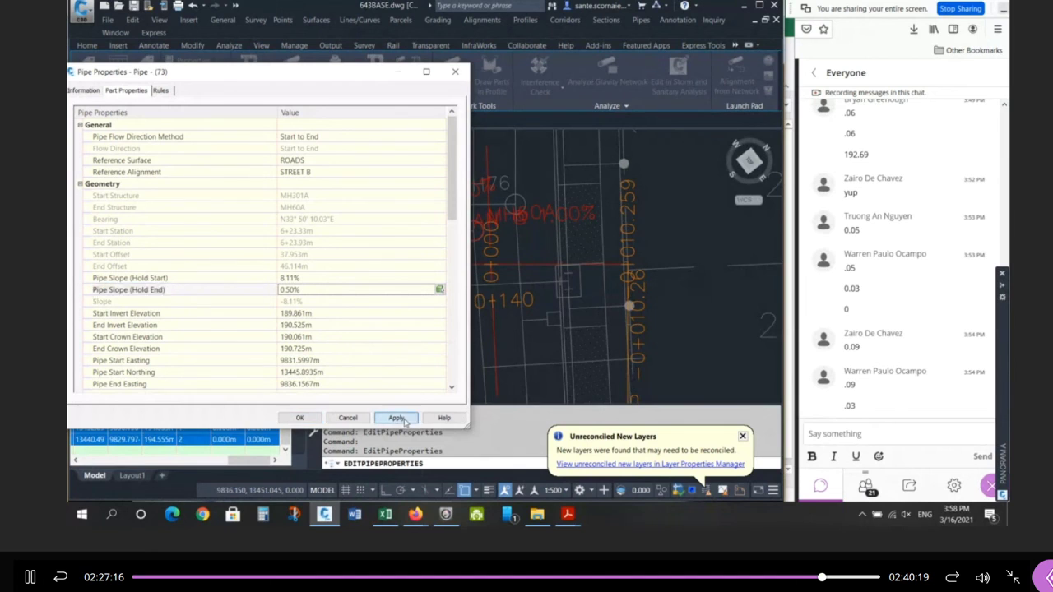
left_click(315, 325)
left_click(318, 312)
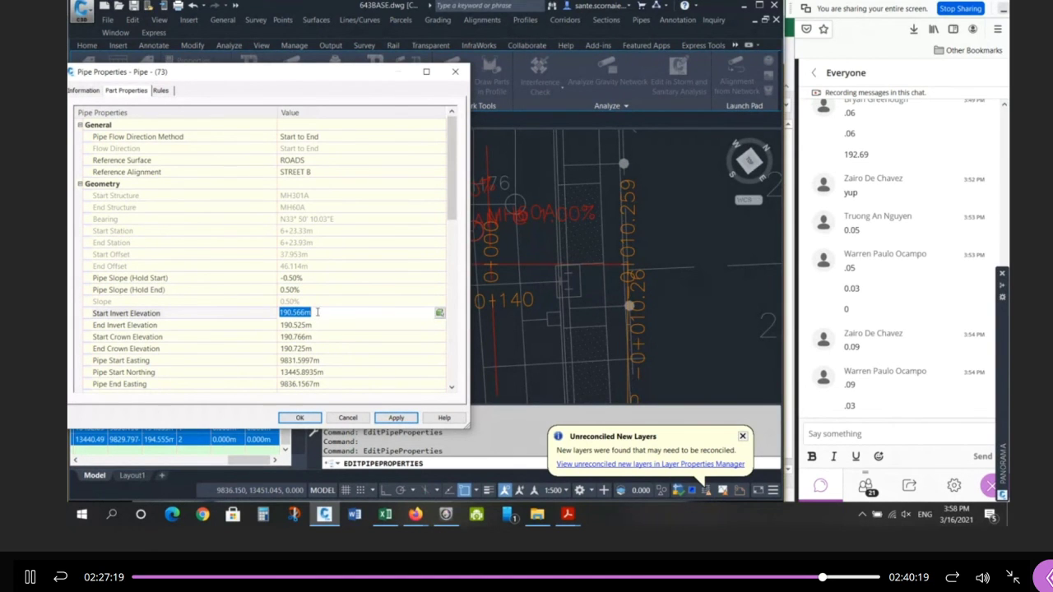
left_click(300, 418)
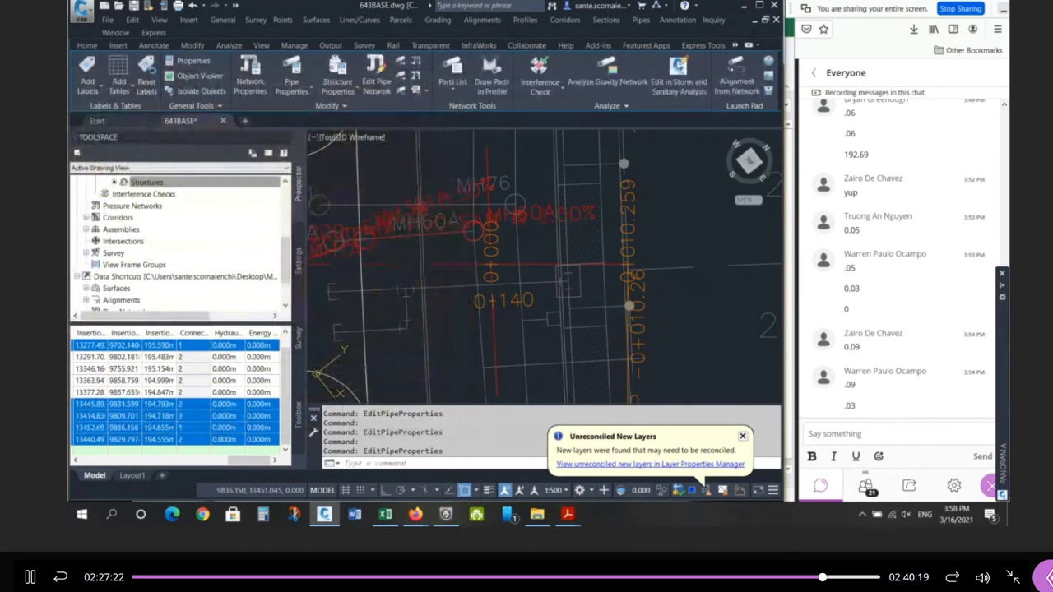
Clear the pipe selection, close the Toolspace, and save the 643BASE drawing.
key("Escape")
scroll(379, 322, "down", 2)
key("ctrl+Tab")
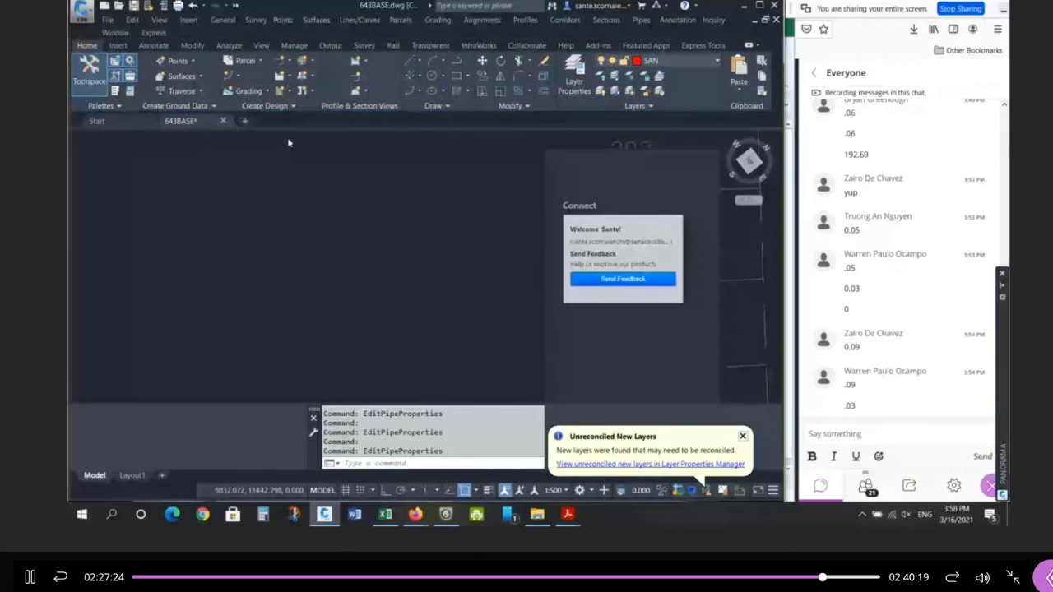
scroll(278, 289, "down", 1)
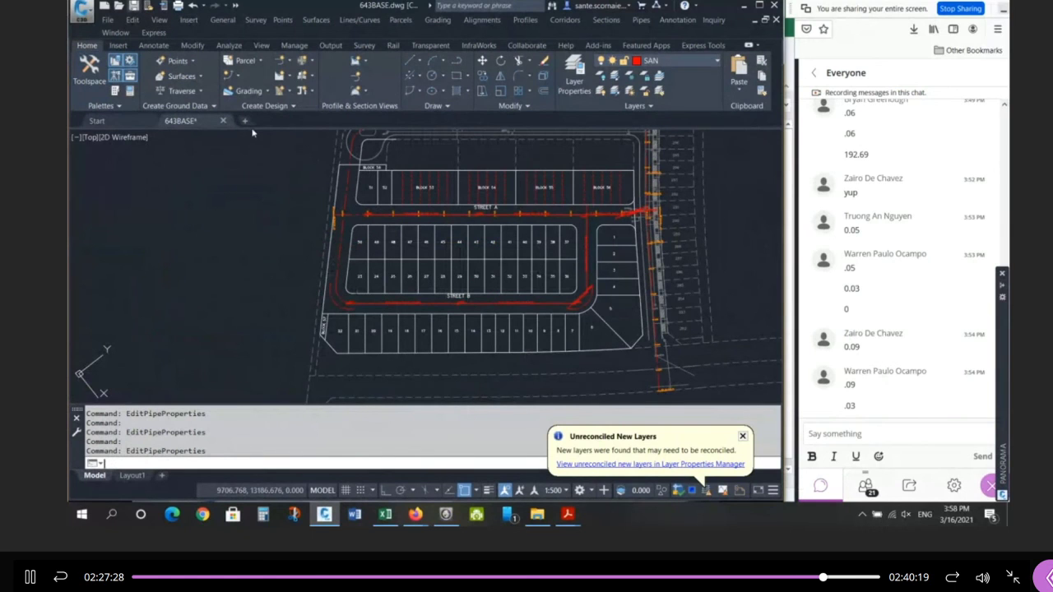
key("ctrl+s")
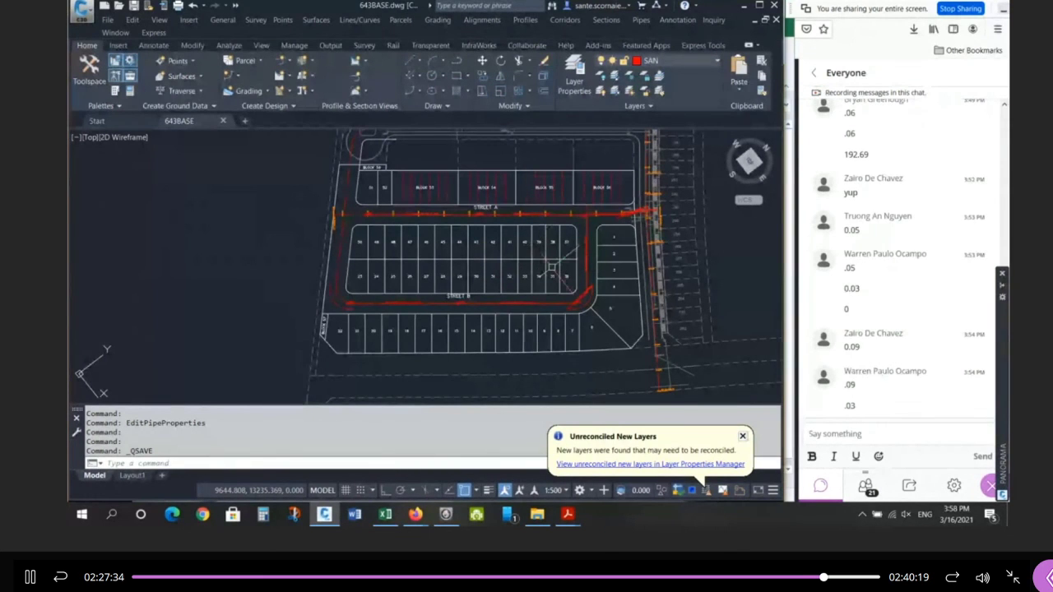
Select all of the network's sanitary manholes using Select Similar on MH8A at the end of Street B.
scroll(524, 245, "up", 2)
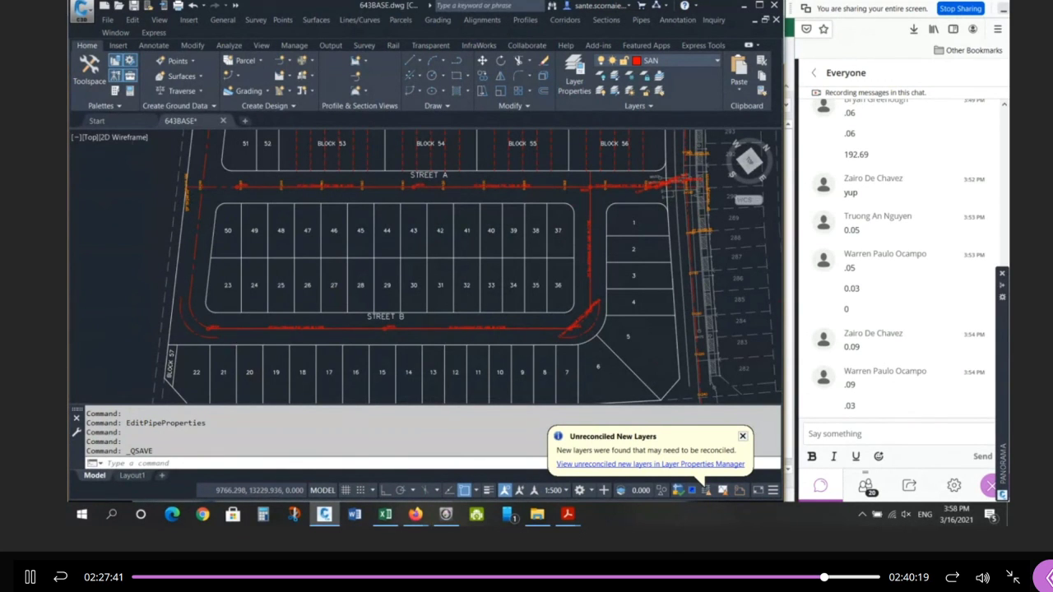
scroll(225, 339, "up", 2)
scroll(191, 327, "up", 2)
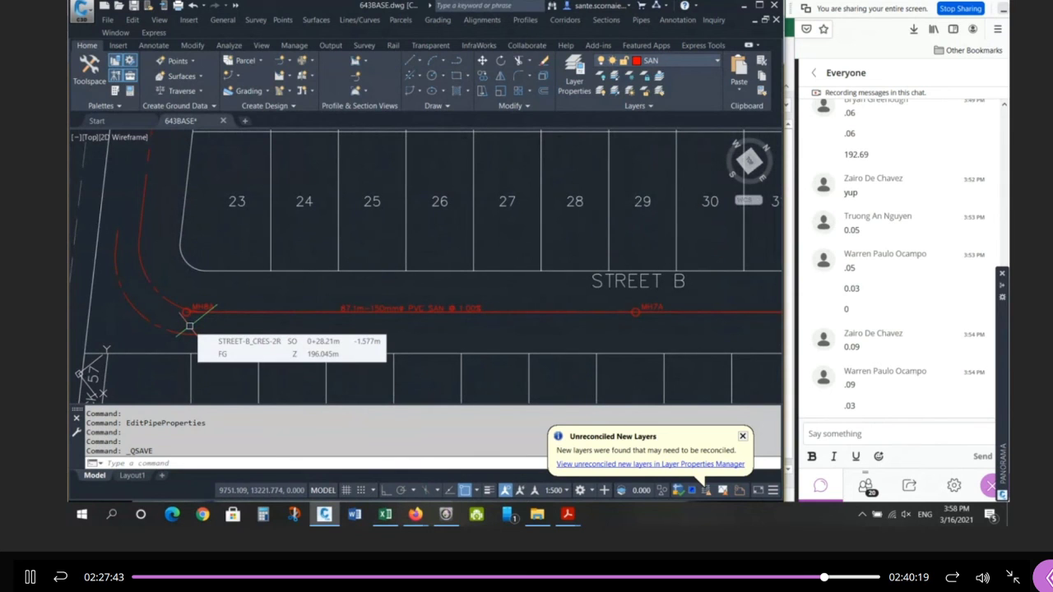
scroll(187, 320, "up", 2)
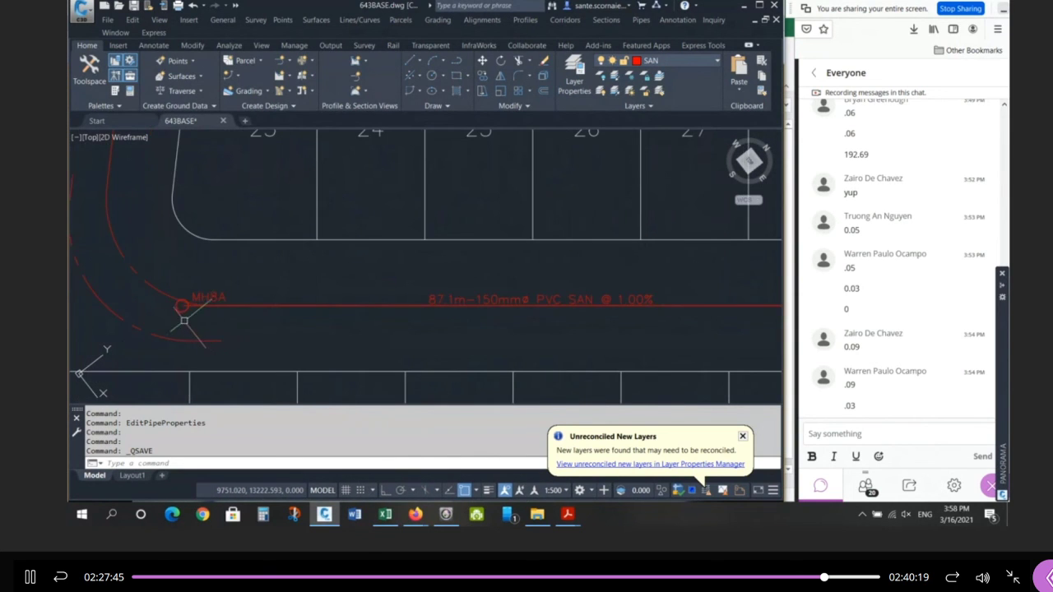
left_click(182, 305)
right_click(235, 330)
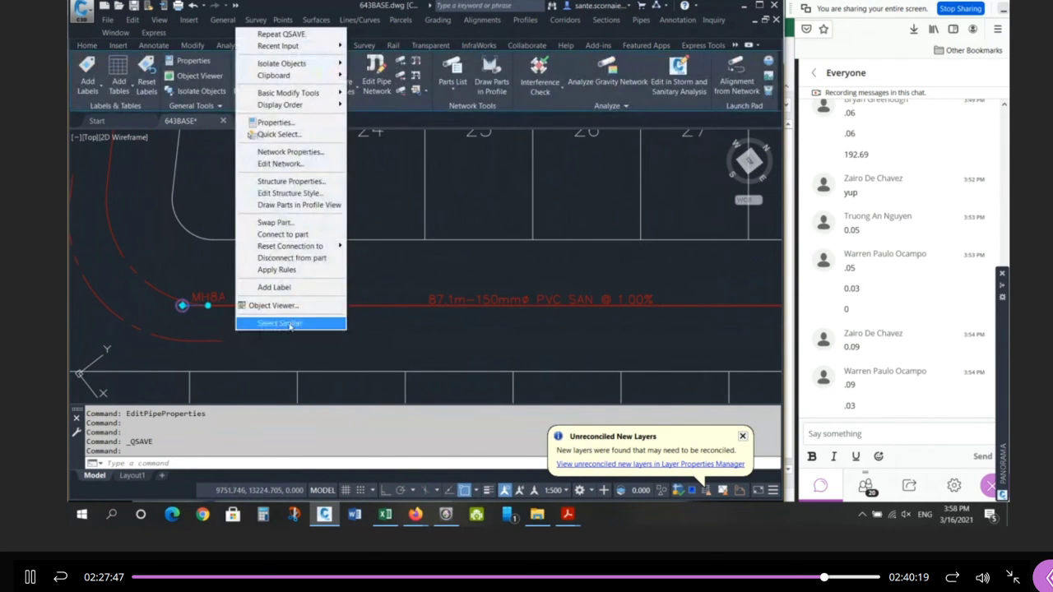
left_click(290, 324)
Add all of the network's sanitary pipes to the selection using Select Similar on the Street B pipe between MH8A and MH7A.
scroll(196, 279, "down", 6)
scroll(340, 301, "up", 4)
left_click(355, 252)
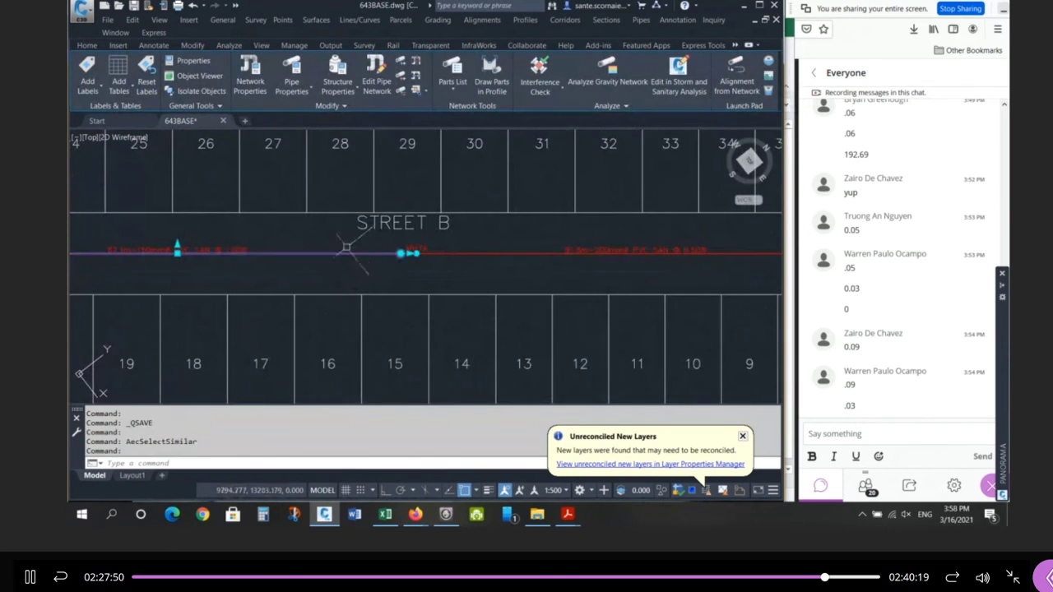
right_click(353, 243)
left_click(396, 418)
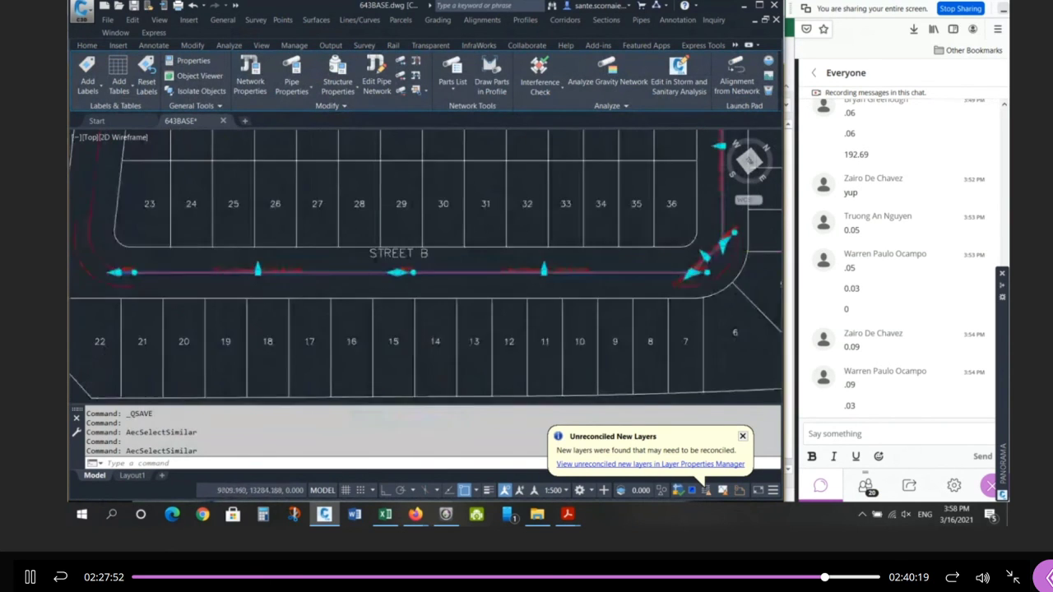
Remove the Street A pipes and manholes along Blocks 51 to 56 up to MH2A from the selection.
scroll(390, 247, "down", 5)
scroll(377, 235, "up", 2)
mouse_move(618, 260)
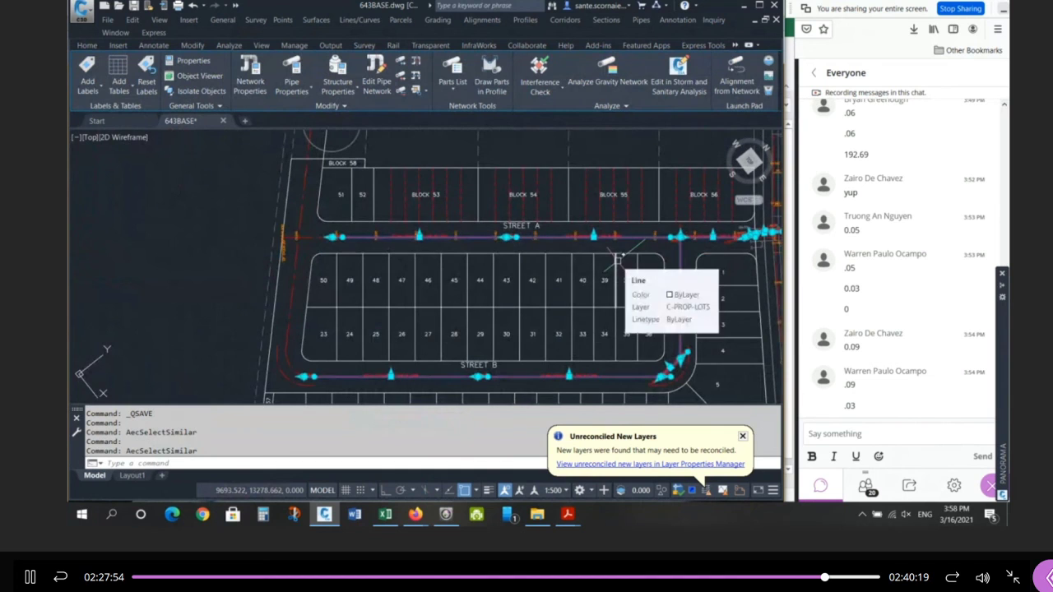
left_click(220, 214)
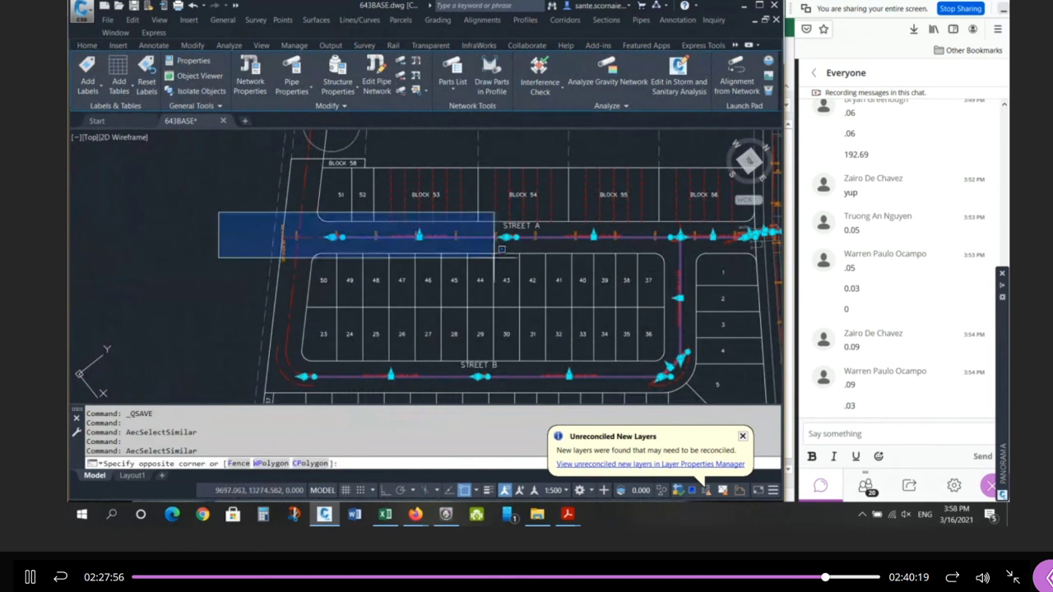
scroll(316, 213, "up", 3)
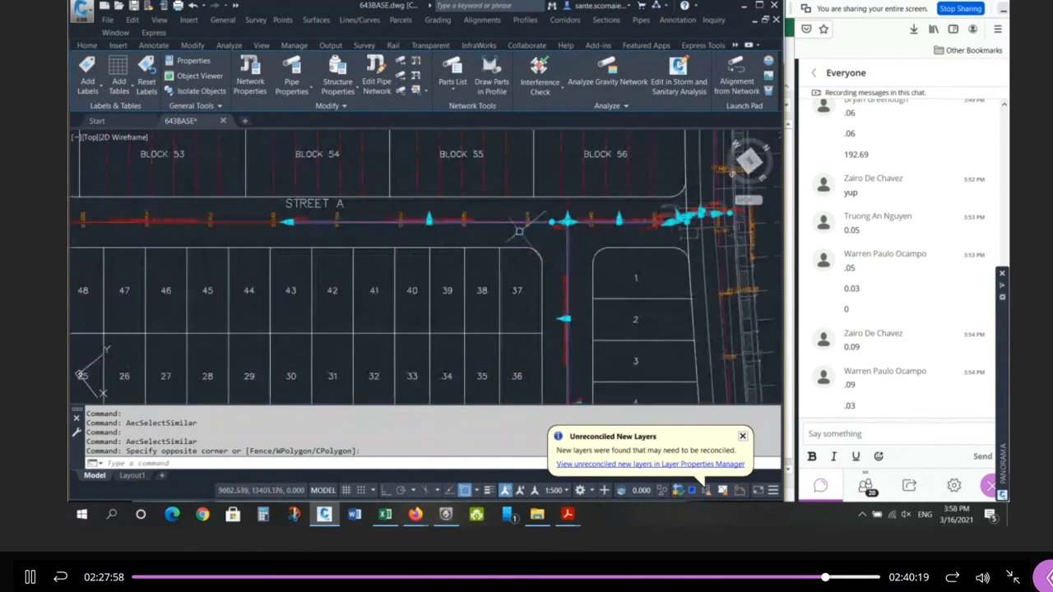
left_click(508, 233)
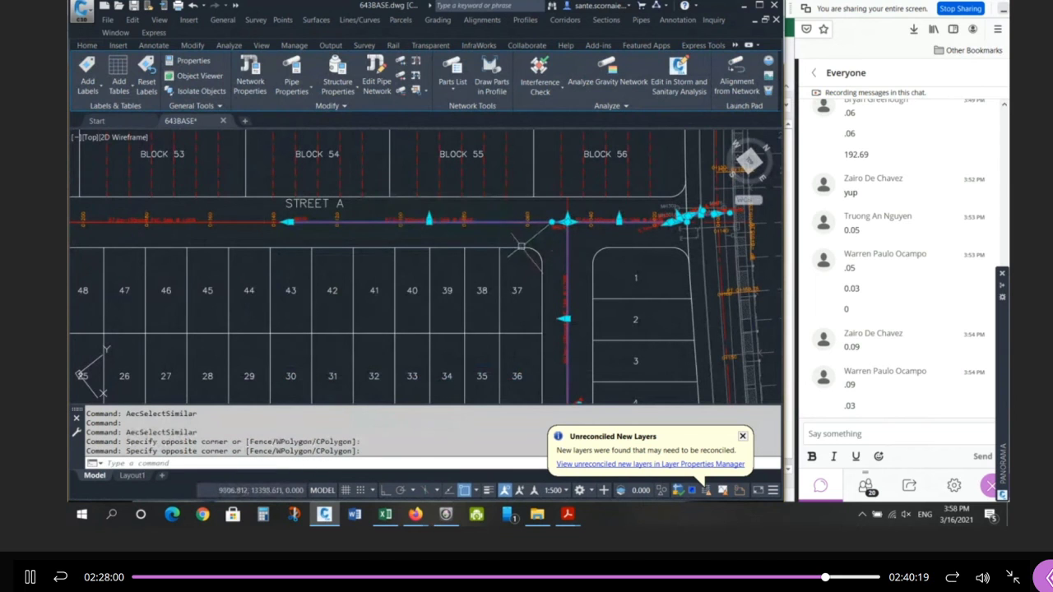
left_click(354, 235, "shift")
left_click(263, 208, "shift")
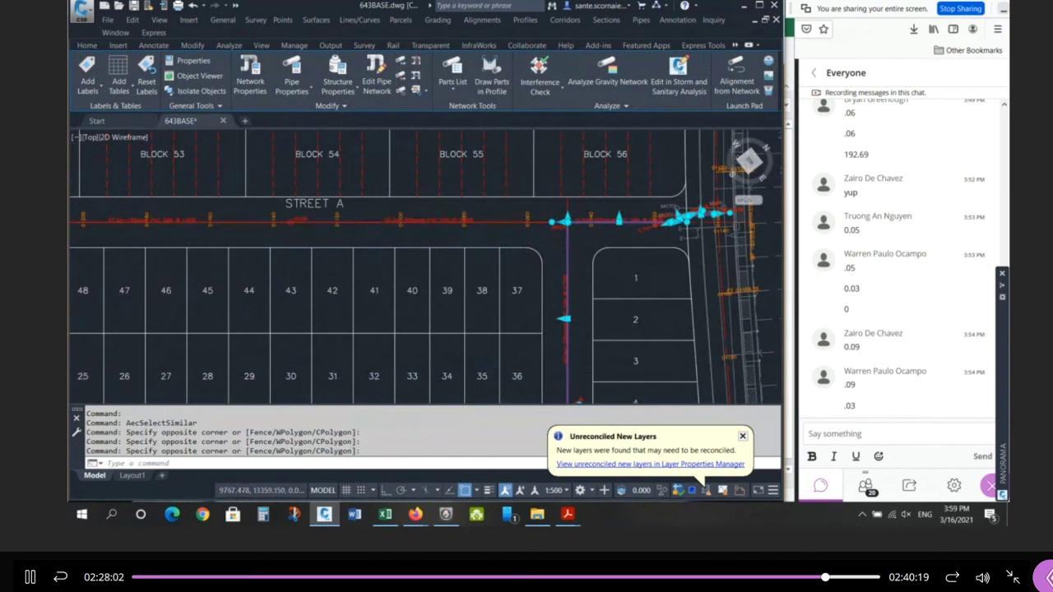
Remove the pipes and manholes running from MH2A to the MH60A connection from the selection, keeping MH2A itself selected.
middle_click_drag(765, 238, 597, 228)
scroll(597, 228, "up", 3)
left_click(604, 229, "shift")
left_click(351, 174, "shift")
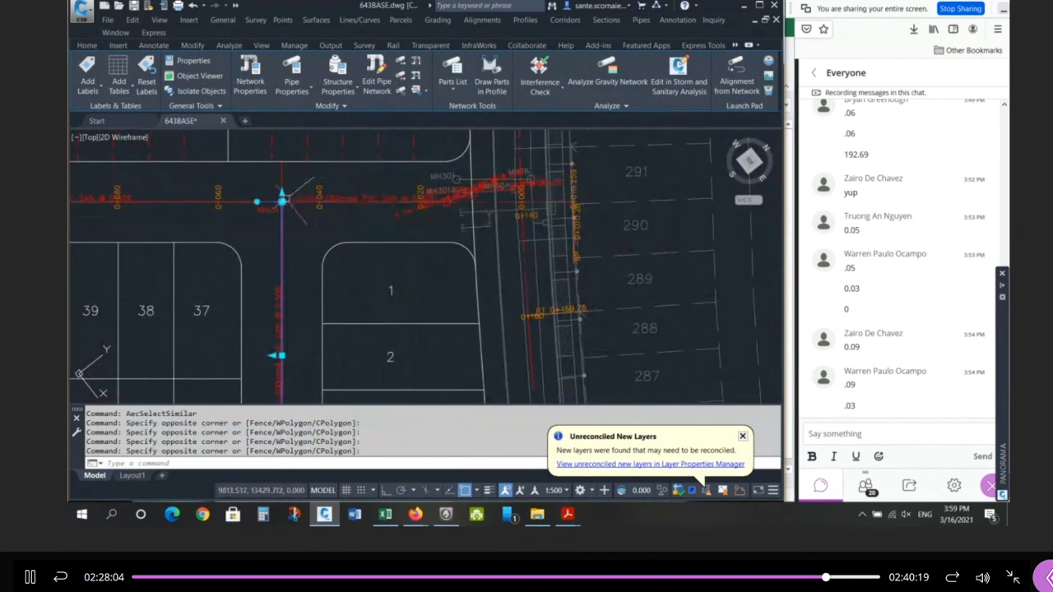
scroll(282, 196, "up", 5)
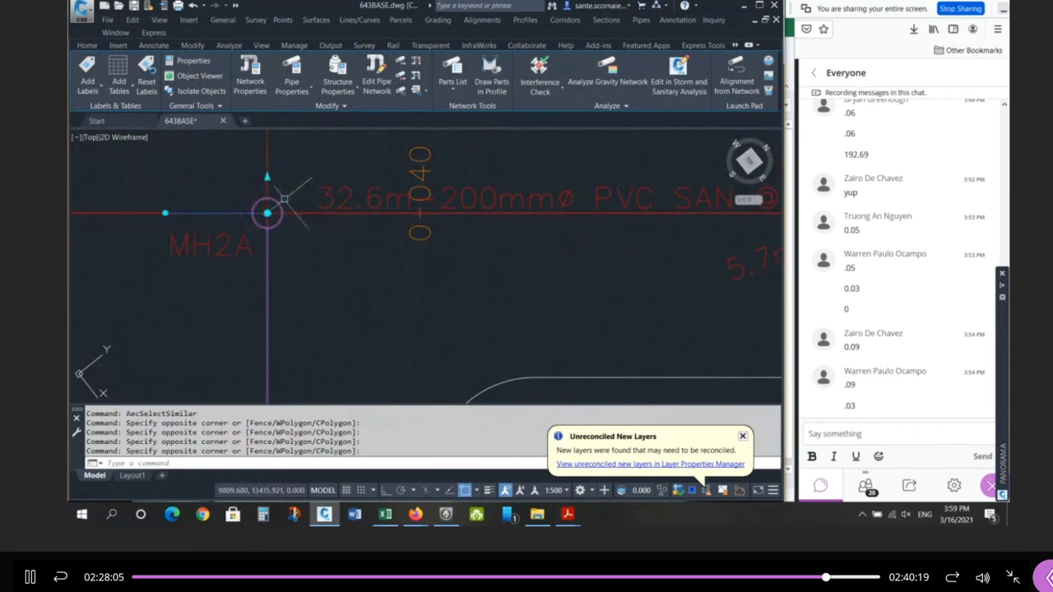
scroll(504, 190, "down", 10)
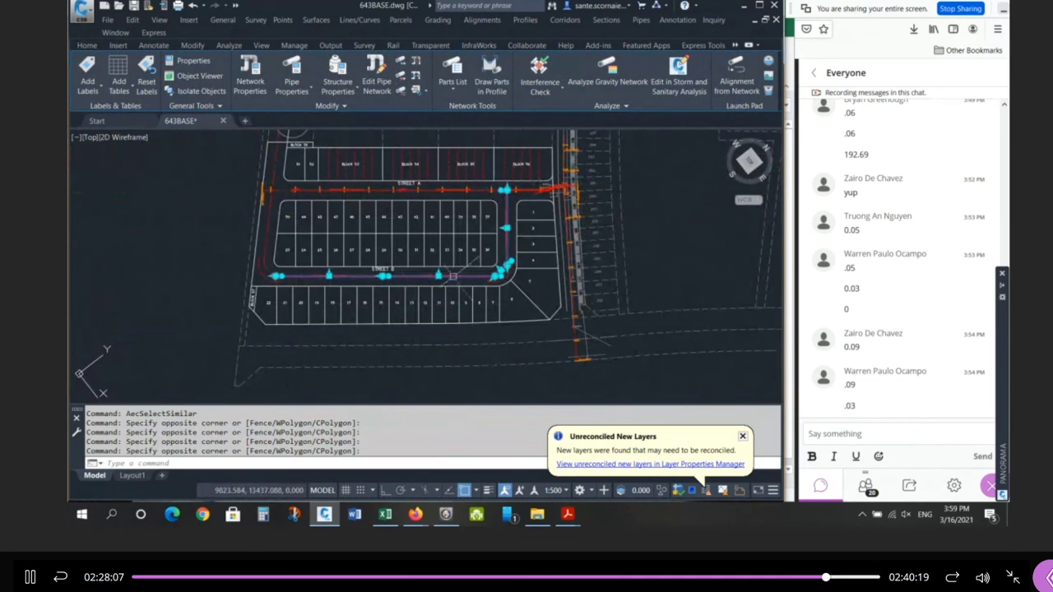
Draw the selected Street B sanitary pipes and manholes in the longest profile view and clear the selection.
scroll(250, 236, "down", 5)
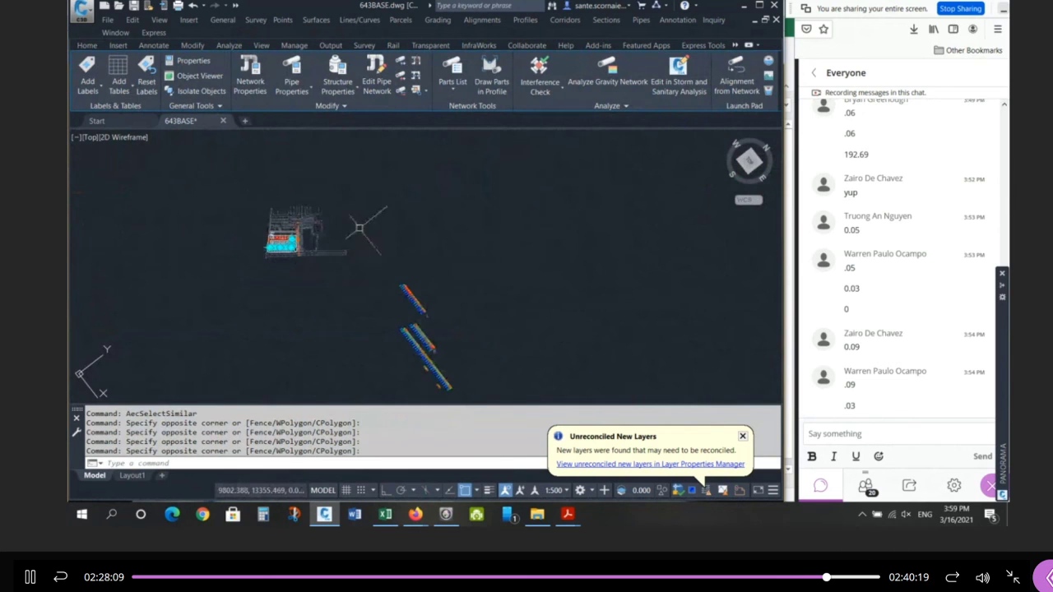
right_click(455, 348)
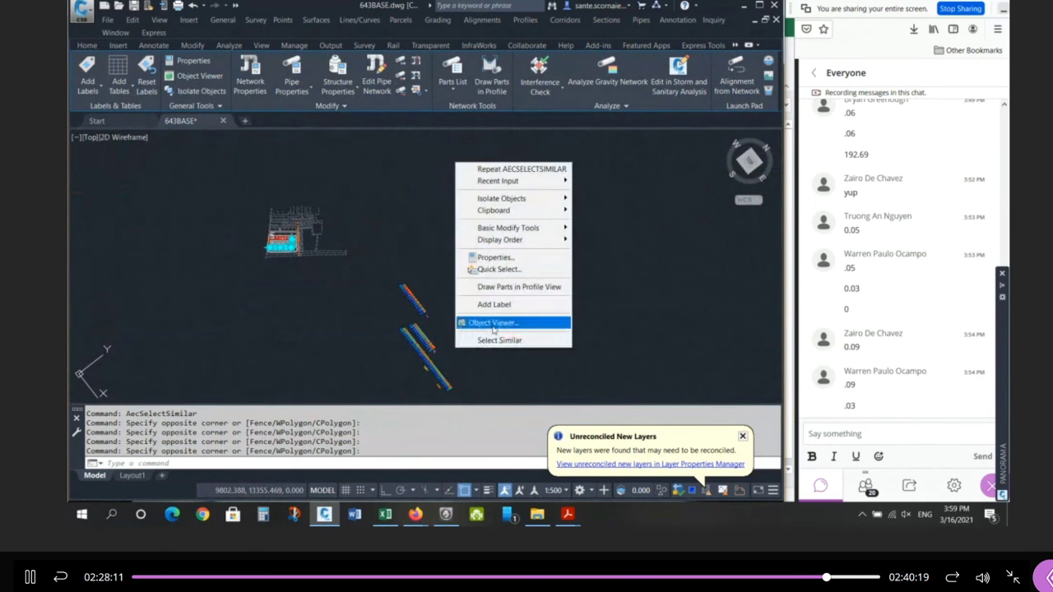
left_click(519, 288)
scroll(482, 380, "up", 10)
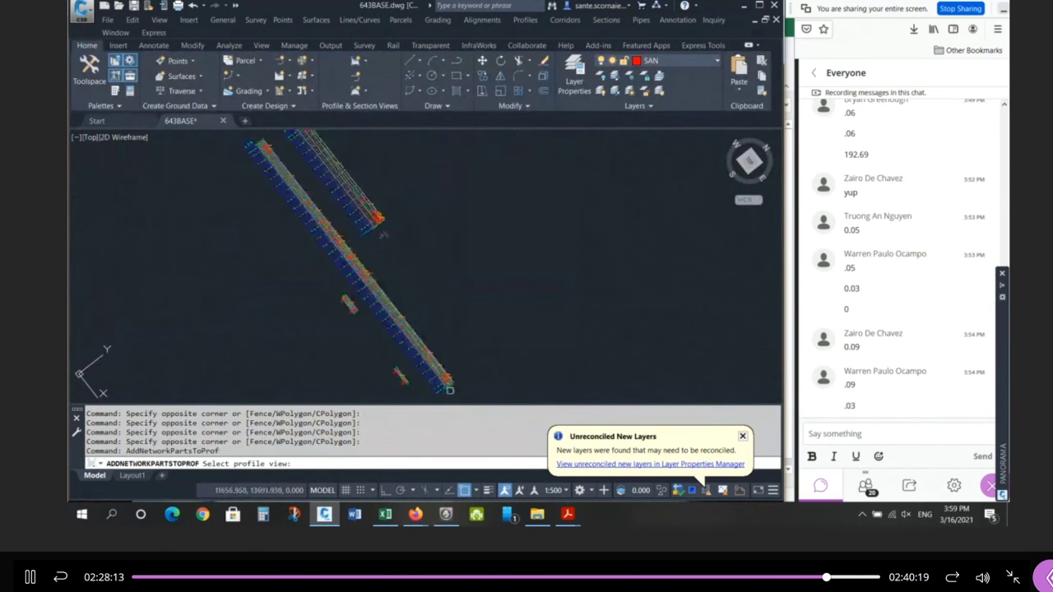
left_click(408, 299)
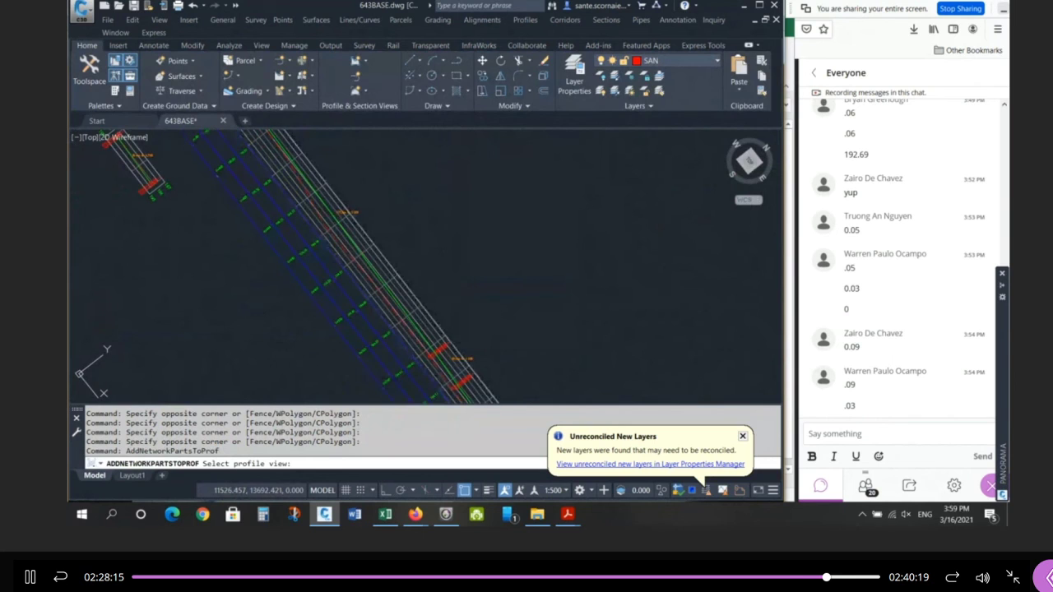
key("Escape")
key("Escape")
key("Escape")
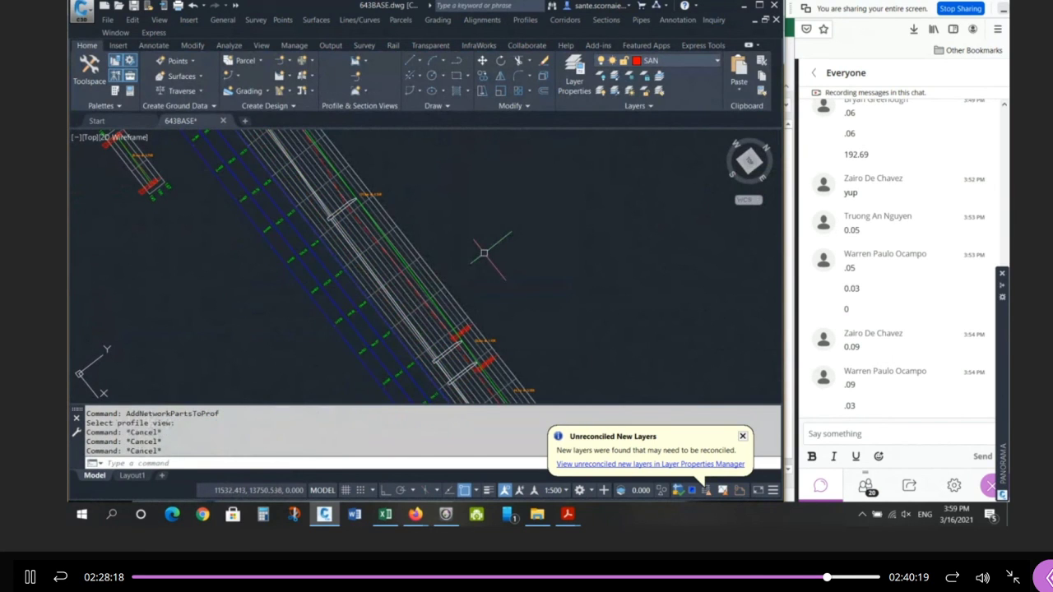
Restore the plan view of the current UCS with PLAN and inspect the sanitary parts drawn in the profile.
key("Return")
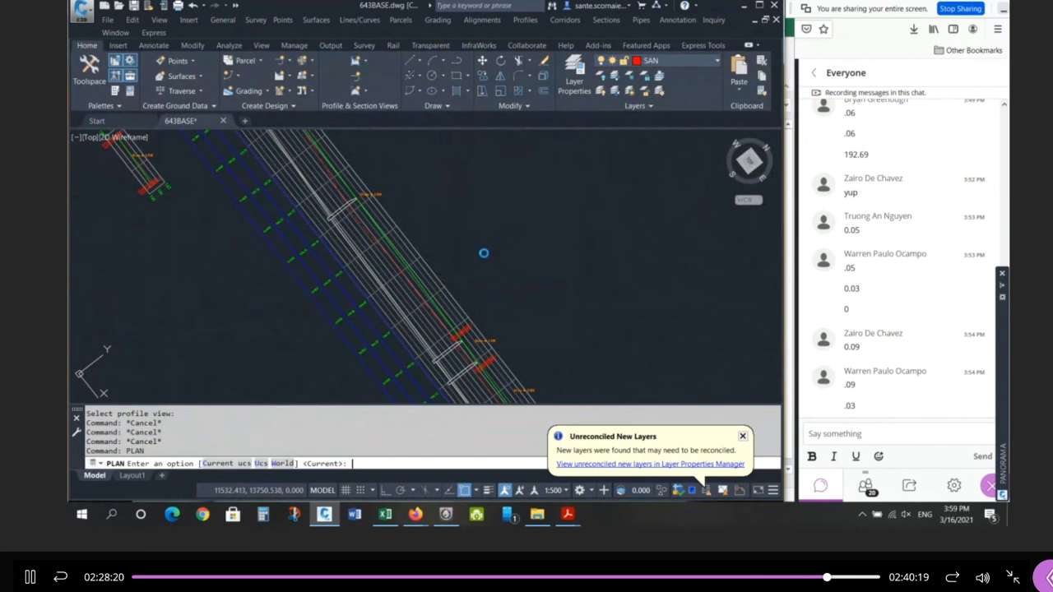
key("Return")
scroll(708, 179, "up", 6)
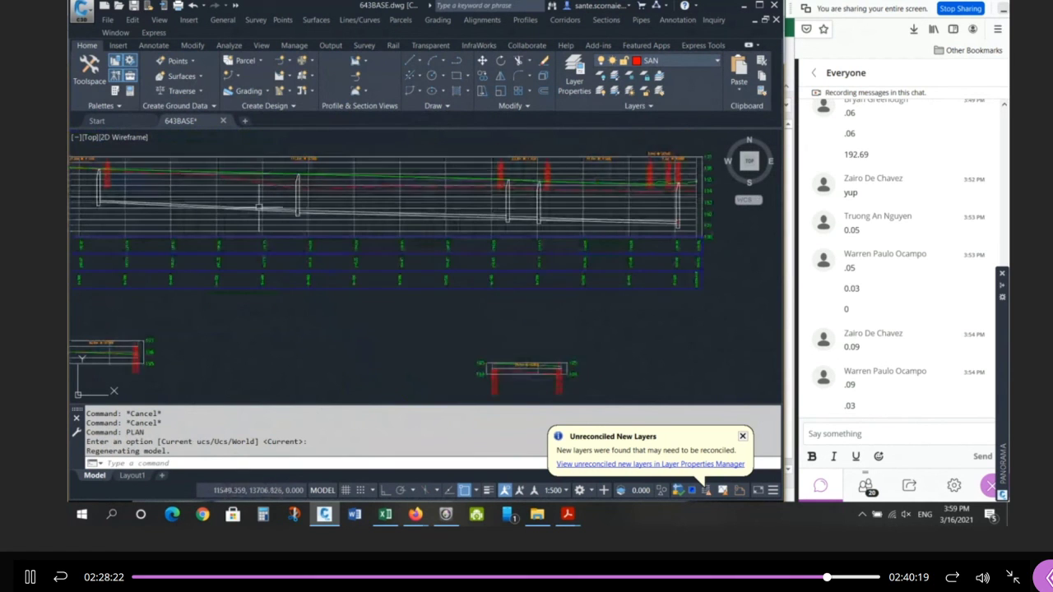
scroll(142, 206, "up", 2)
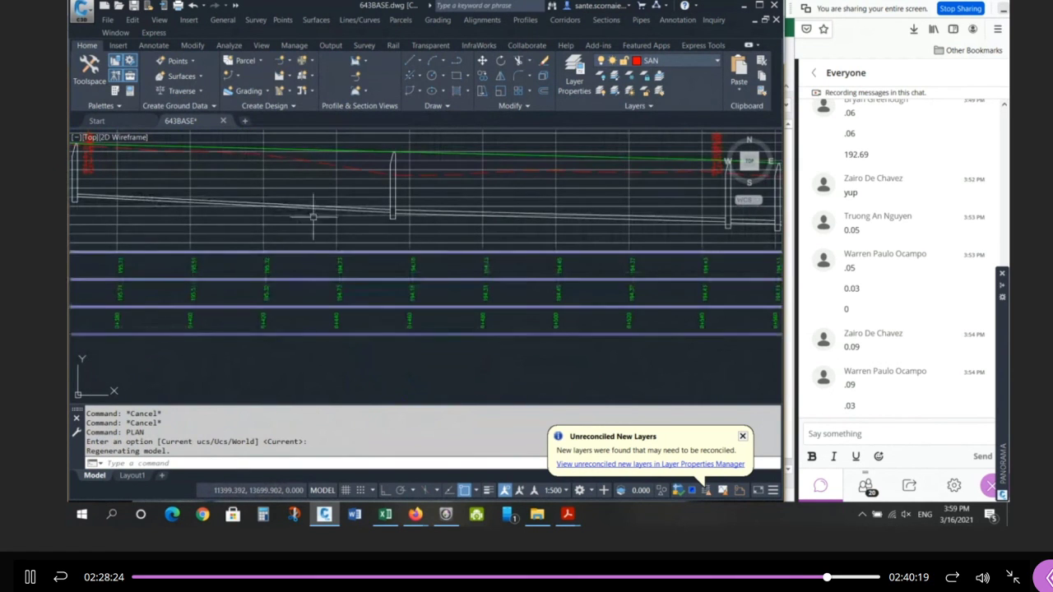
scroll(275, 209, "down", 2)
scroll(333, 210, "up", 5)
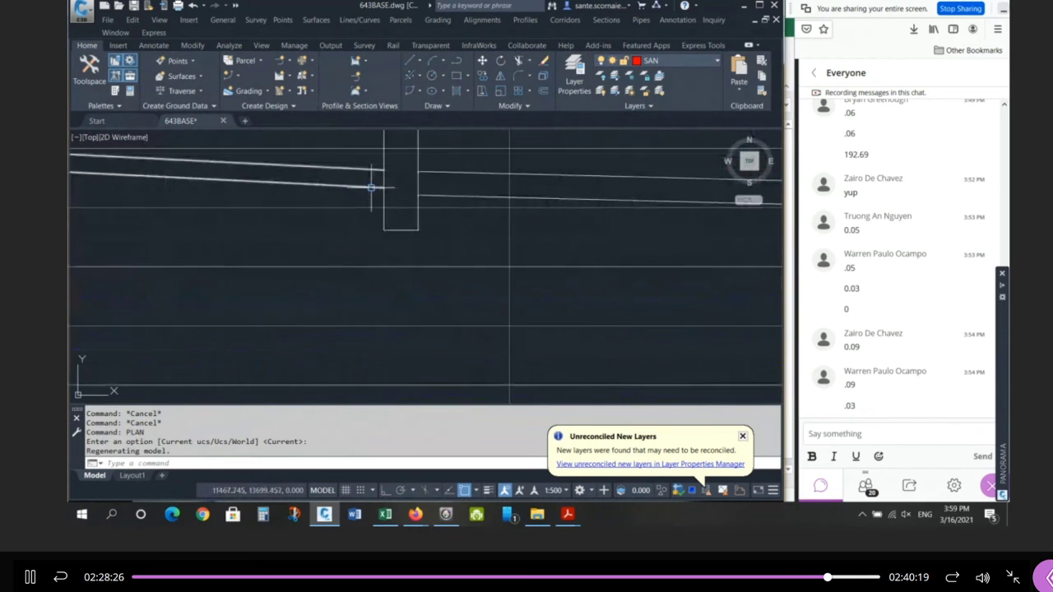
Try to stretch the MH8A to MH7A pipe's end upward at MH7A in the profile, and undo the grip edit.
left_click(371, 189)
key("Escape")
key("Escape")
left_click(434, 173)
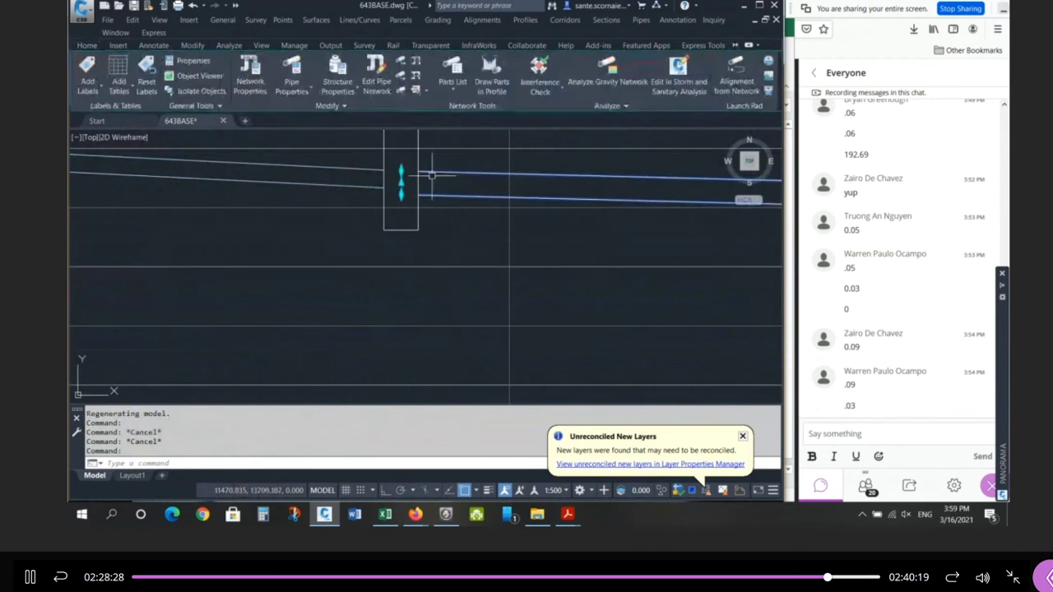
scroll(382, 179, "up", 4)
left_click(370, 153)
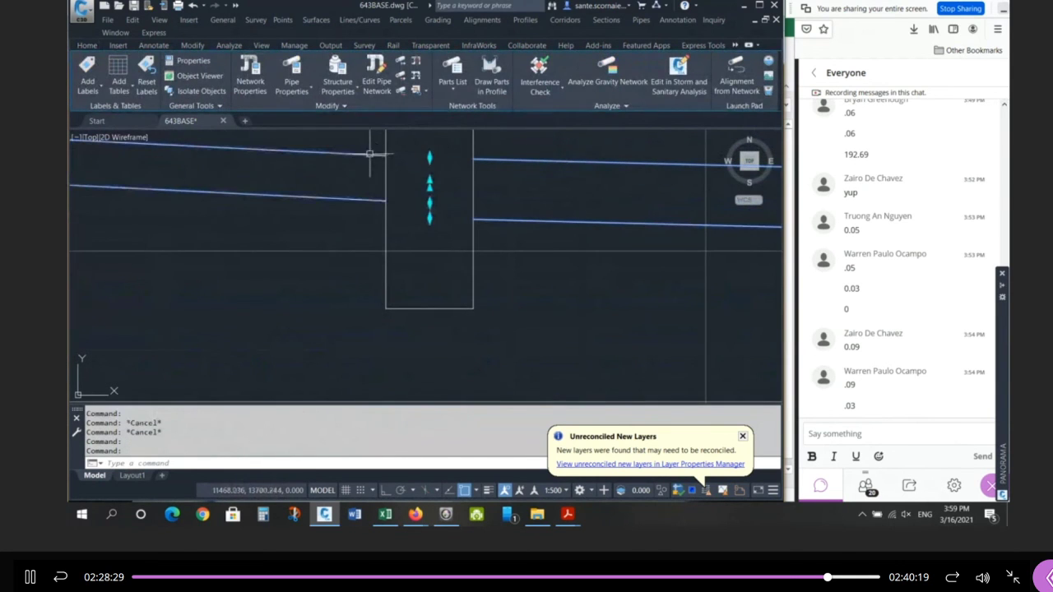
left_click(428, 158)
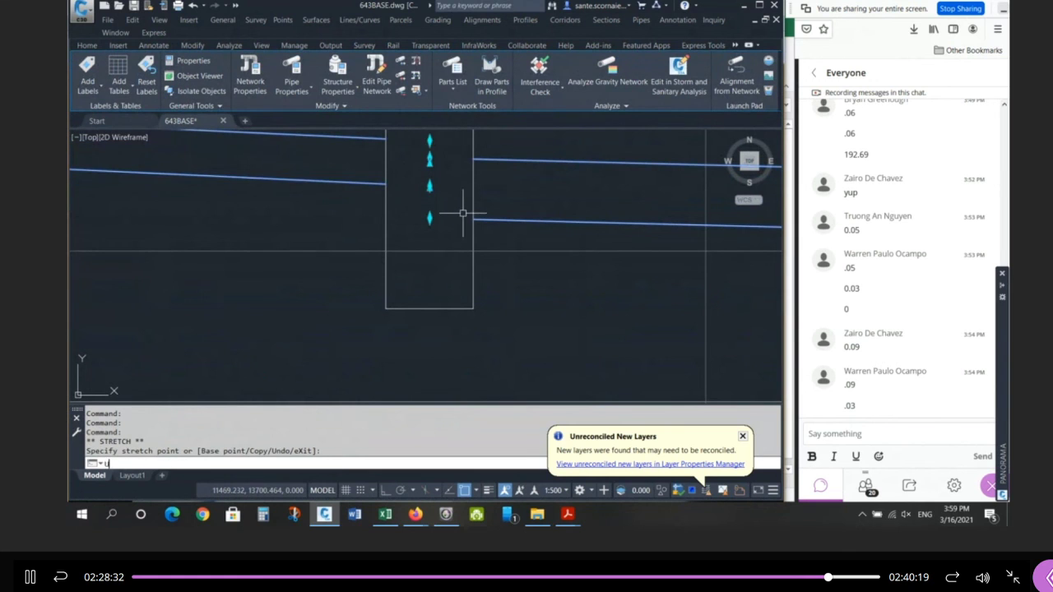
key("Return")
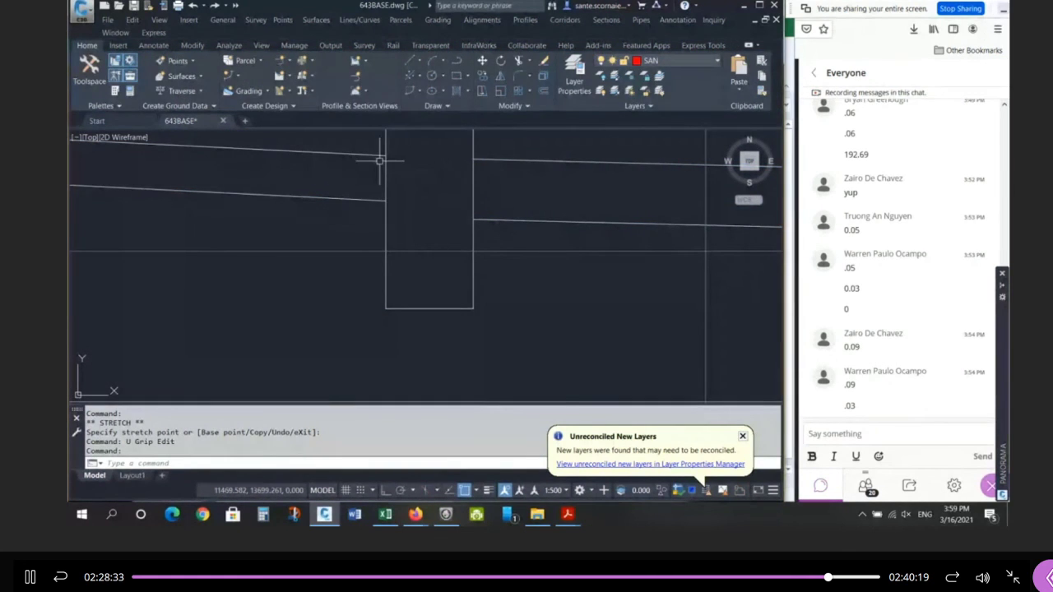
Compare the end grips of the incoming and outgoing pipes at MH7A in the profile, and clear the selection.
left_click(380, 157)
scroll(444, 163, "up", 5)
left_click(588, 151)
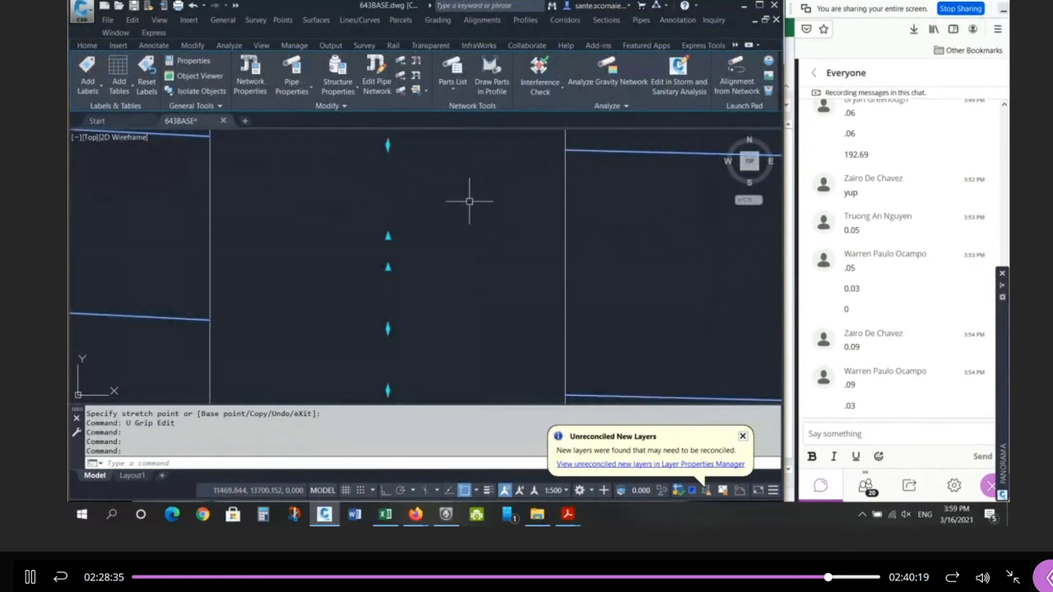
key("Escape")
key("Escape")
key("Escape")
Select all sanitary pipes and manholes drawn in the profile using Select Similar on the 200 mm pipe downstream of MH7A.
scroll(371, 236, "down", 6)
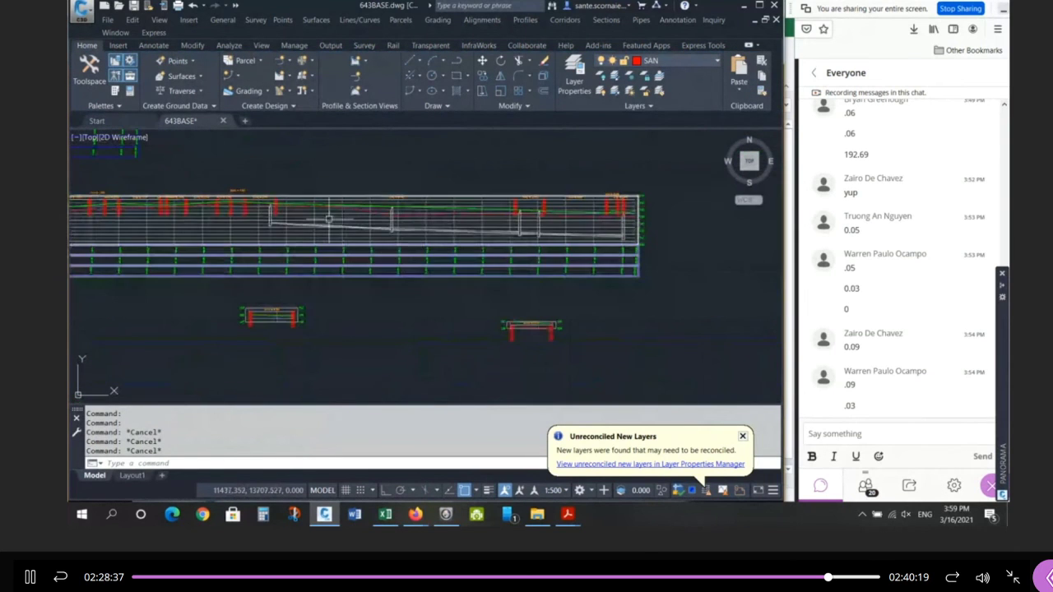
scroll(405, 239, "up", 2)
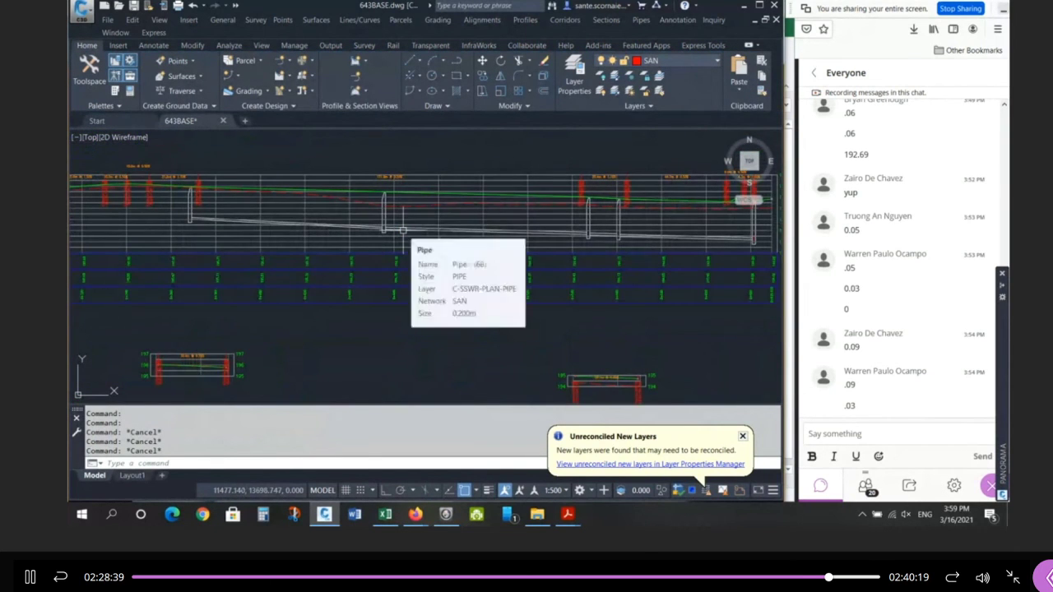
left_click(404, 232)
right_click(405, 232)
left_click(446, 455)
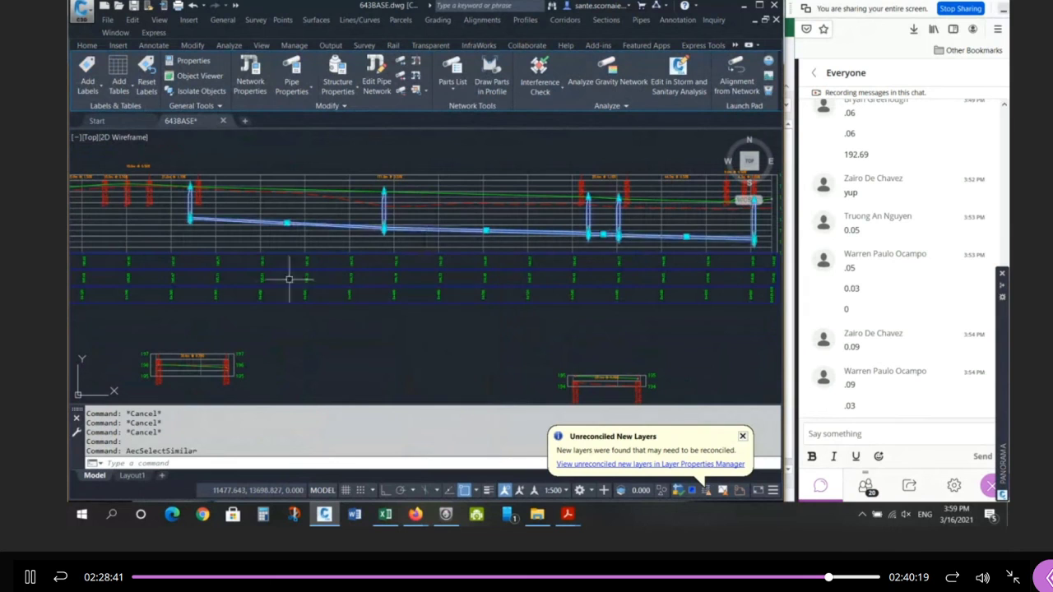
Assign the selected Street B sanitary pipes and manholes in the profile to layer C-SSWR-PROF, and close their properties.
left_click(87, 46)
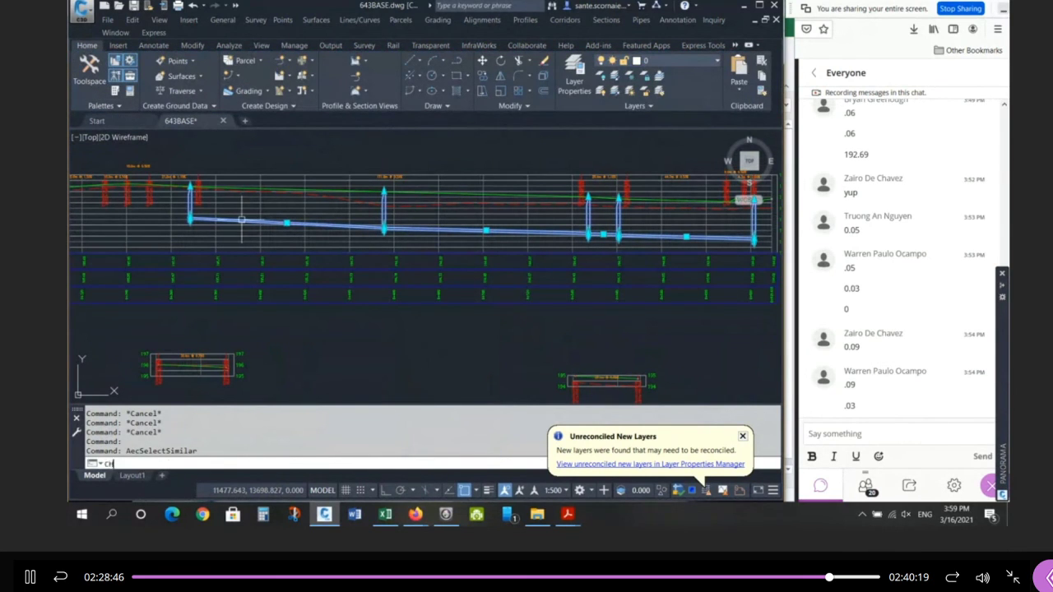
type("CH")
key("Return")
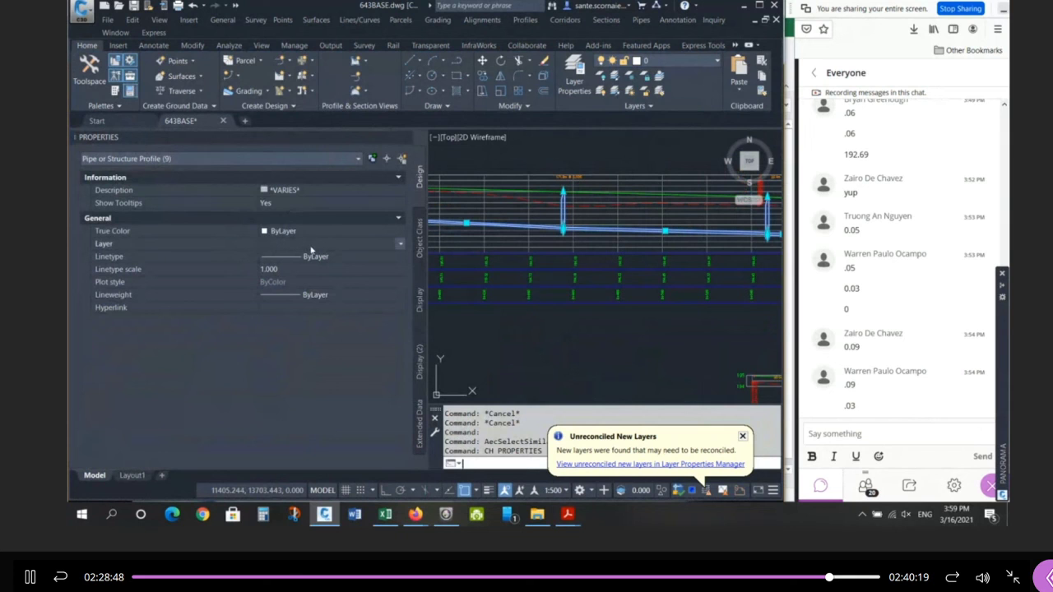
left_click(313, 245)
scroll(353, 165, "up", 10)
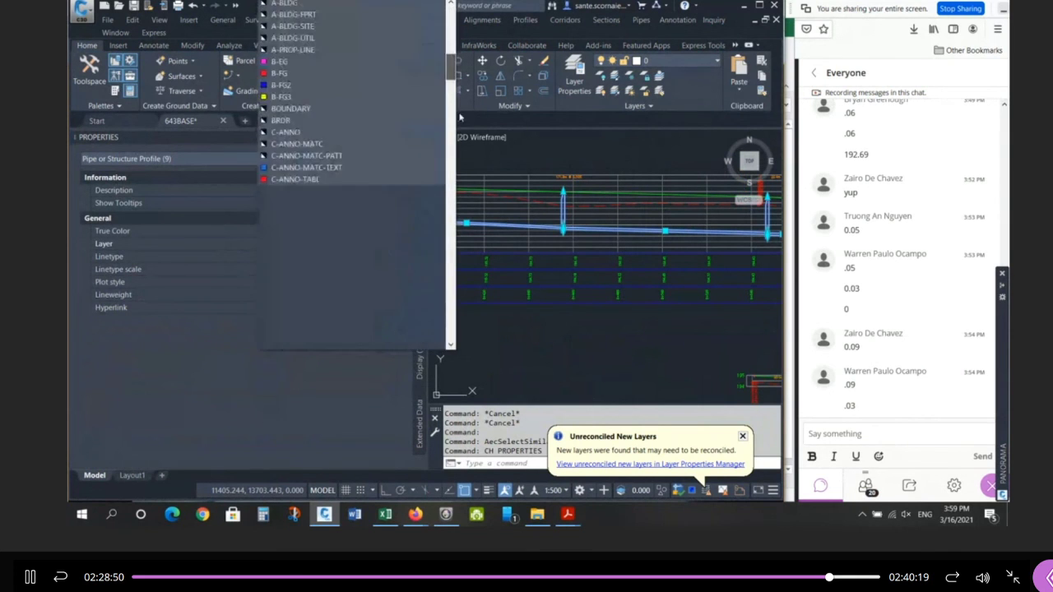
left_click_drag(461, 118, 437, 240)
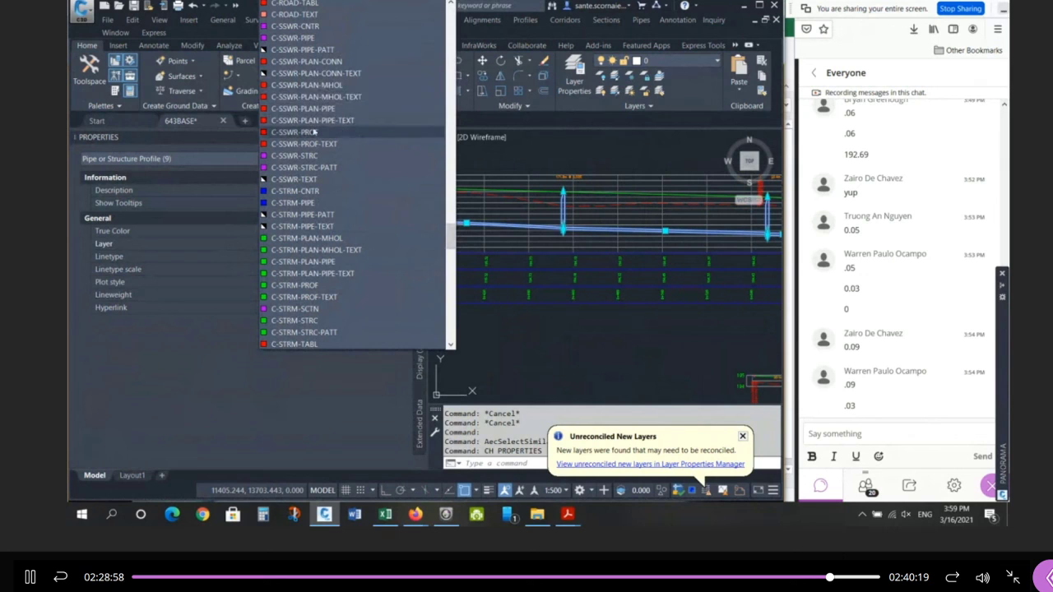
left_click(312, 132)
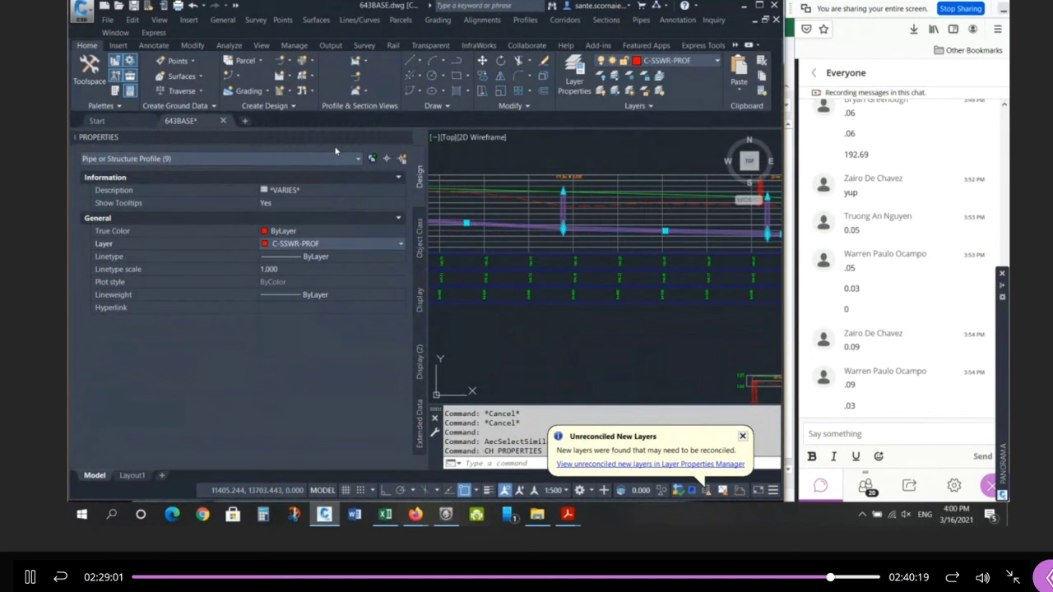
key("Escape")
key("Escape")
key("Escape")
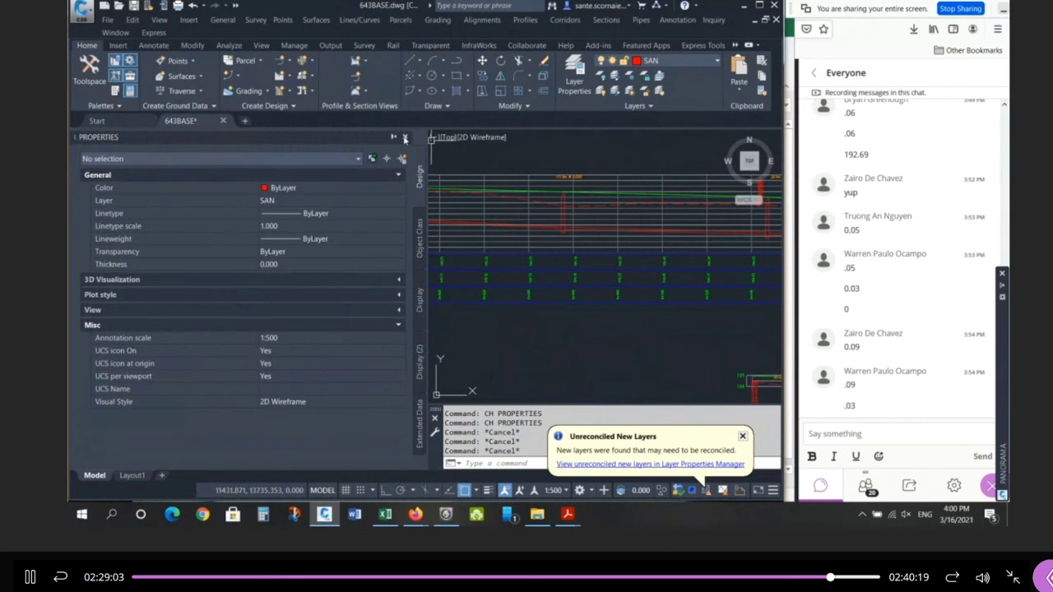
left_click(405, 138)
Select all sanitary manholes and pipes in plan using Select Similar on MH4A and the pipe connected to it.
scroll(483, 237, "down", 3)
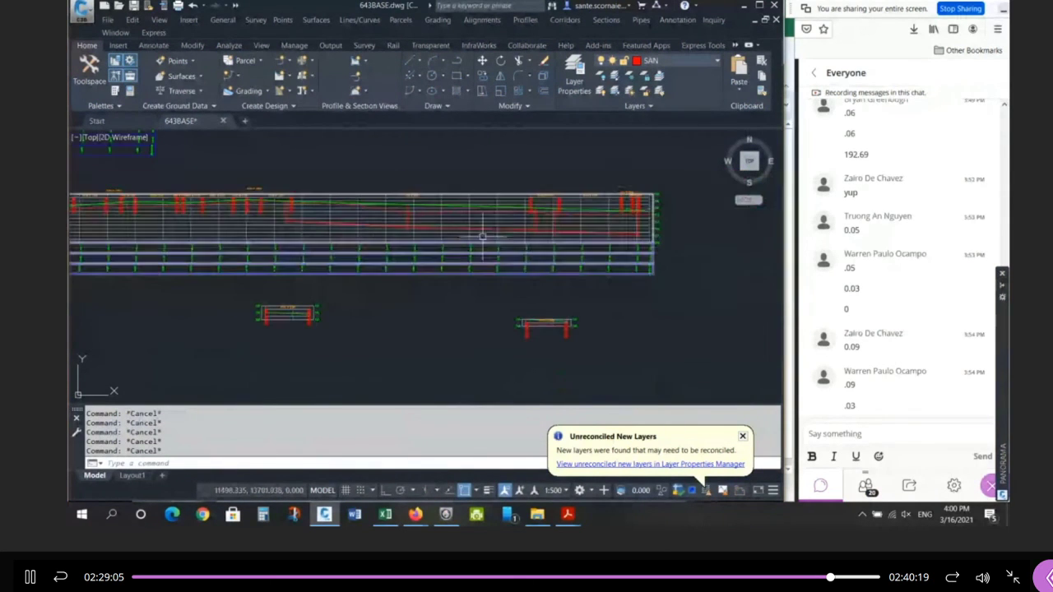
scroll(709, 243, "down", 3)
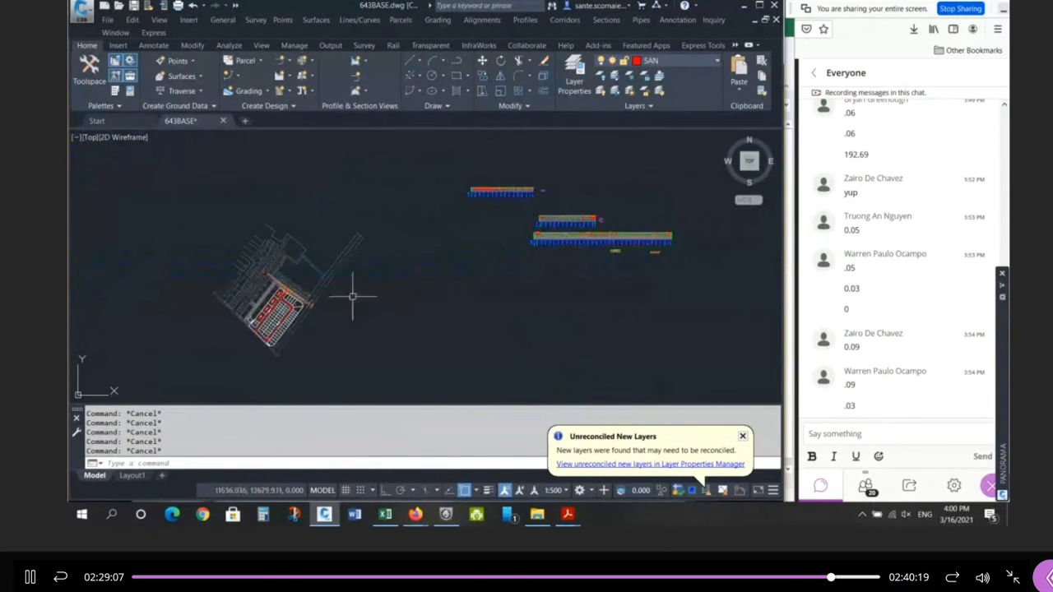
scroll(288, 311, "up", 5)
scroll(284, 297, "up", 8)
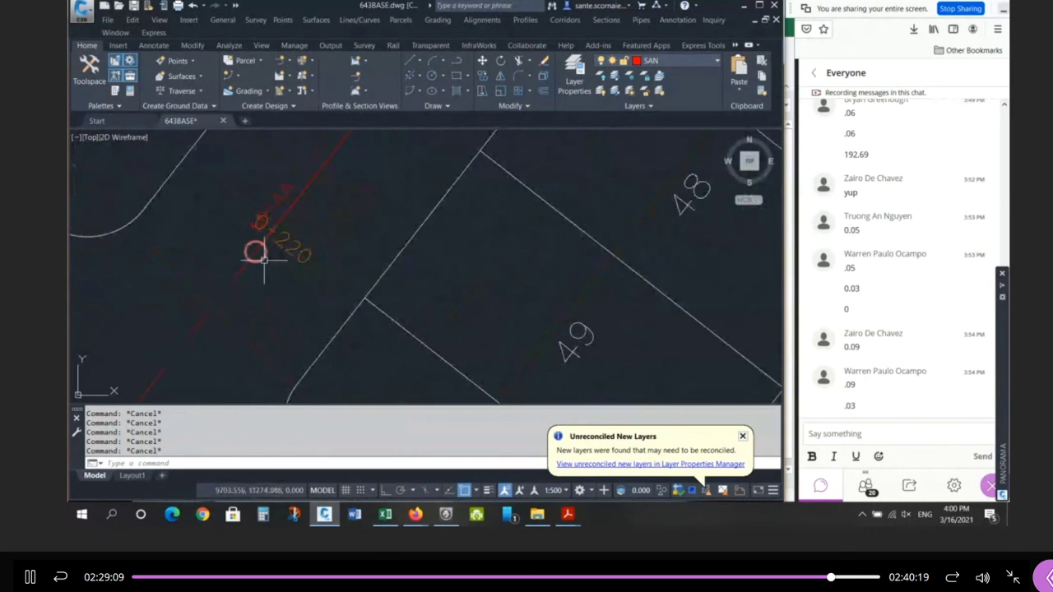
left_click(256, 249)
right_click(288, 286)
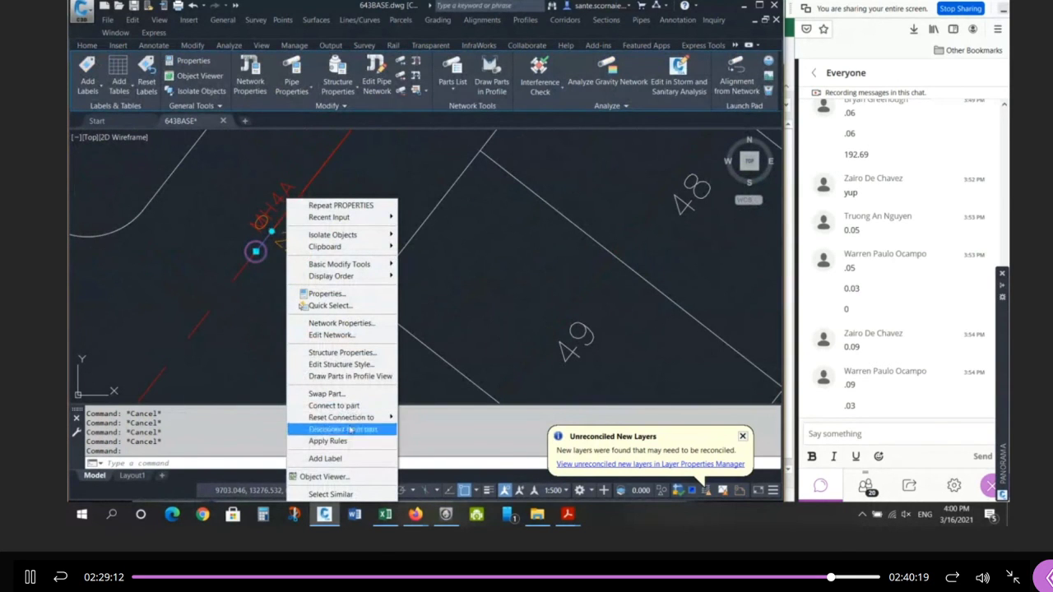
left_click(333, 495)
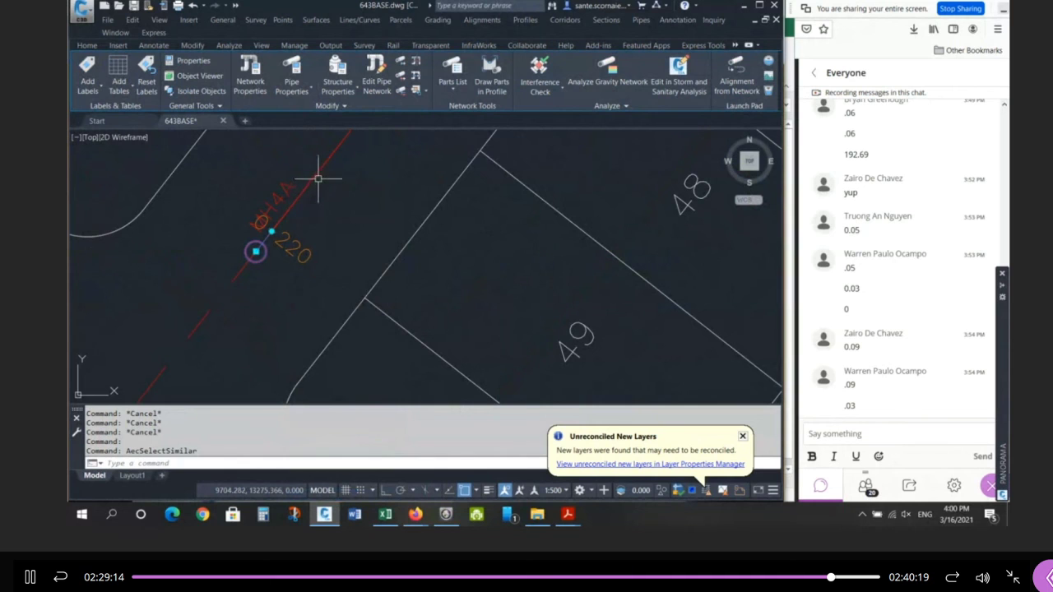
left_click(318, 178)
right_click(330, 191)
left_click(383, 373)
scroll(293, 198, "down", 2)
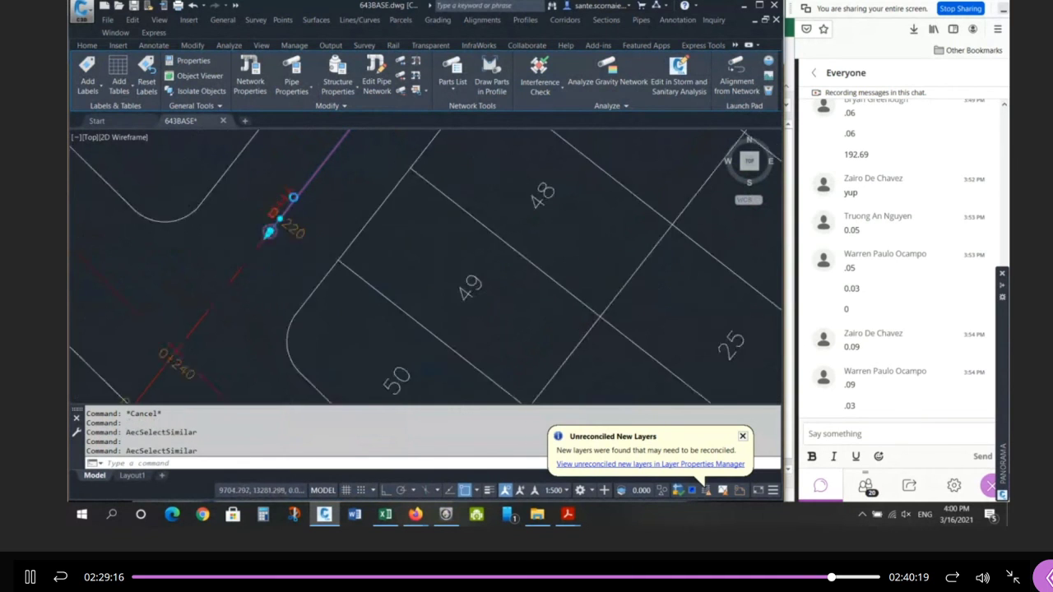
Remove the Street B manholes and pipes from the plan selection, keeping only the Street A sanitary run including MH2A.
scroll(284, 212, "down", 5)
left_click(491, 345, "shift")
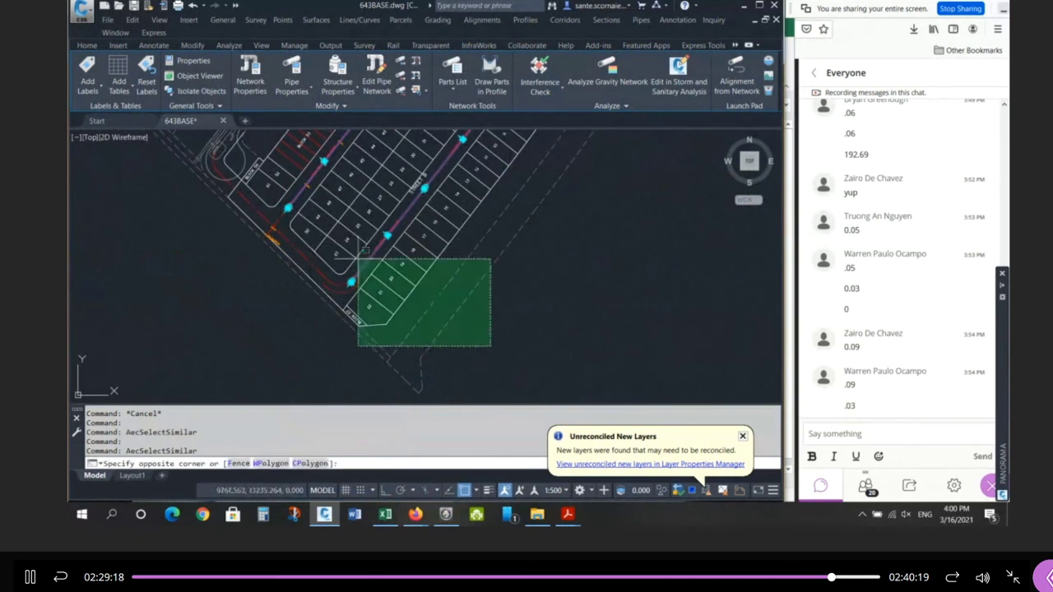
left_click(331, 243, "shift")
left_click(547, 252, "shift")
left_click(409, 164, "shift")
scroll(478, 301, "down", 4)
scroll(529, 195, "up", 4)
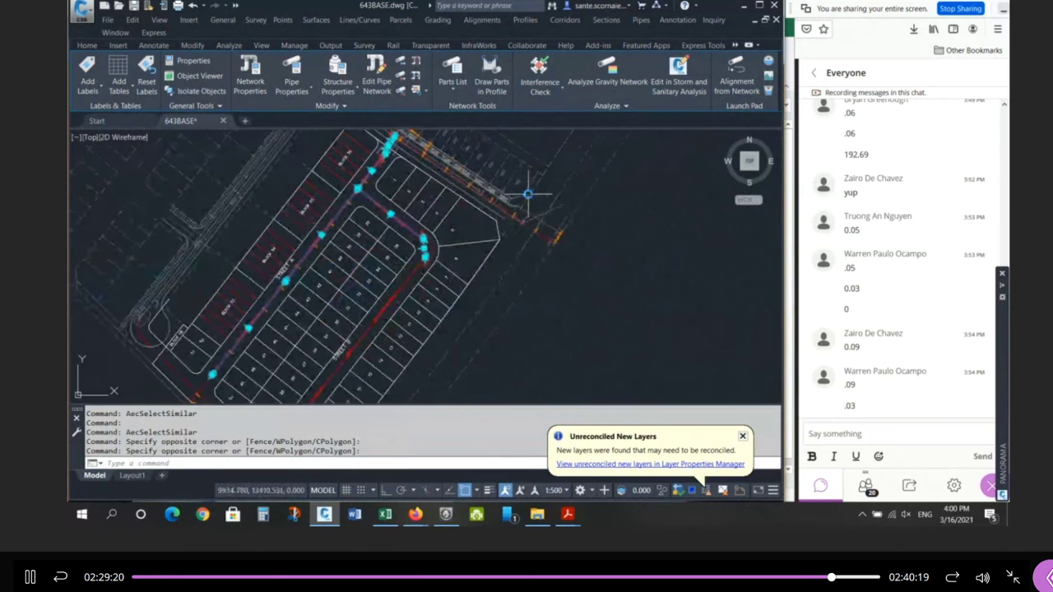
left_click_drag(543, 321, 401, 214, "shift")
left_click(552, 327, "shift")
left_click(377, 216, "shift")
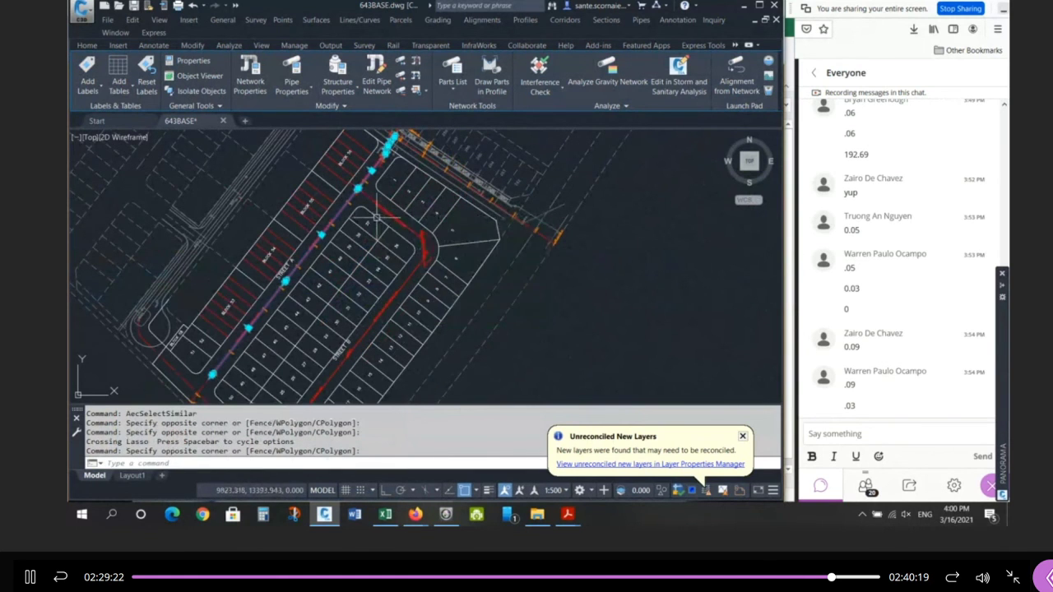
scroll(358, 184, "up", 7)
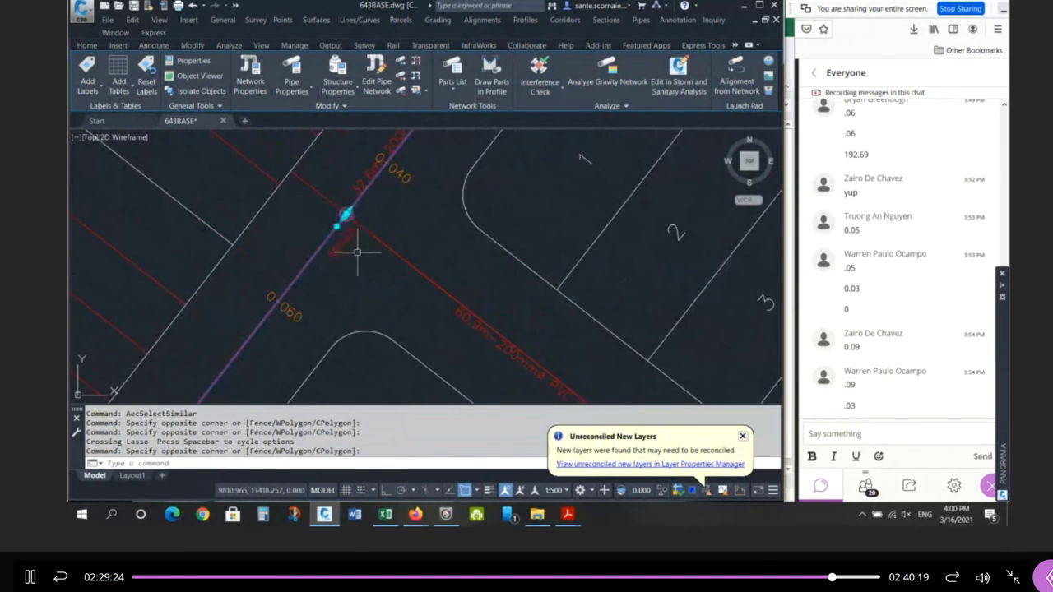
scroll(357, 251, "down", 12)
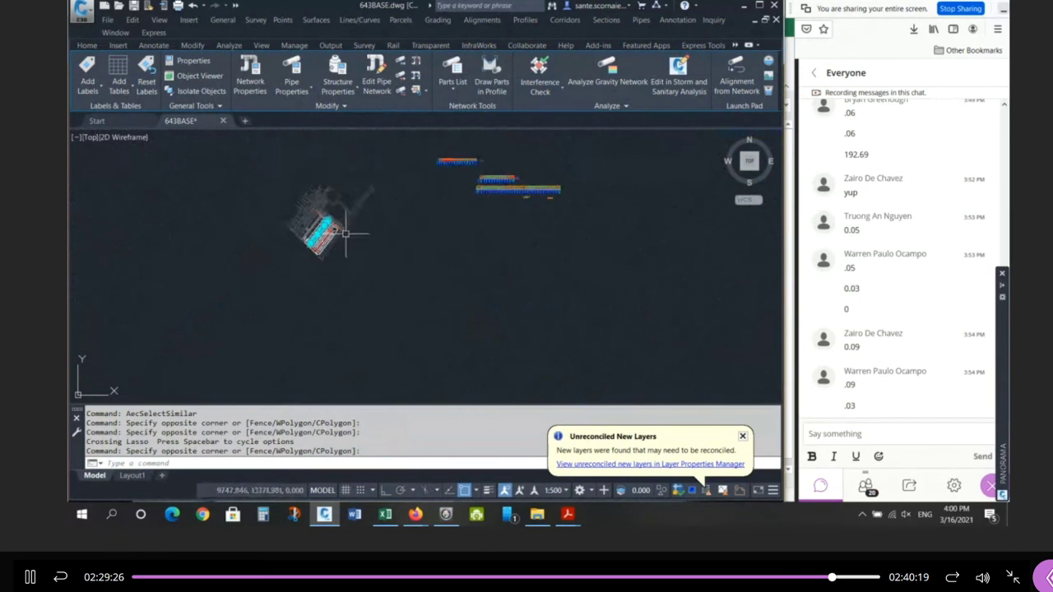
Draw the selected Street A sanitary pipes and manholes in the Street A profile view.
scroll(500, 161, "up", 5)
right_click(536, 207)
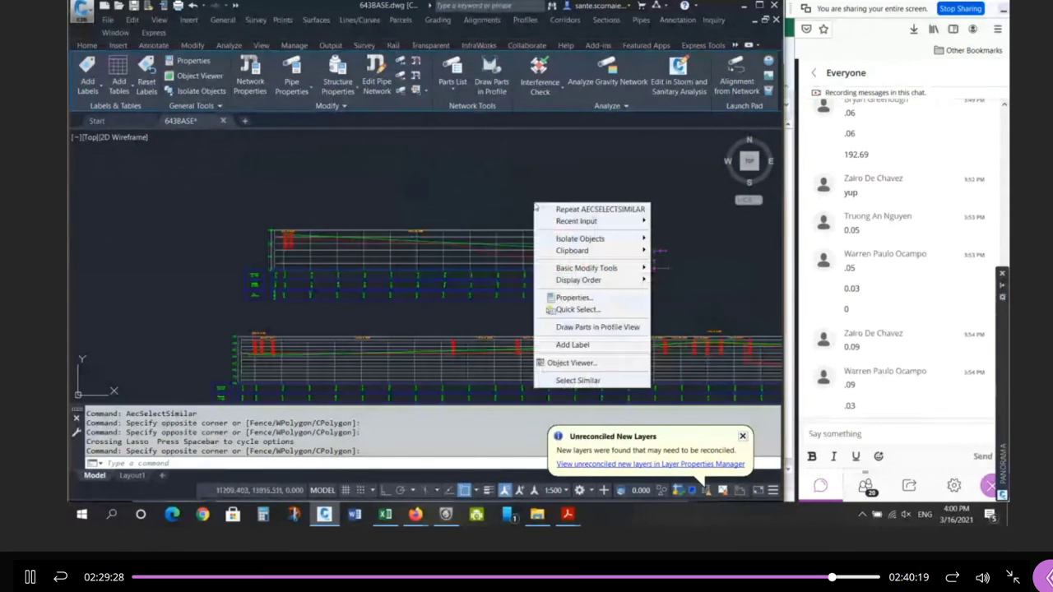
left_click(583, 327)
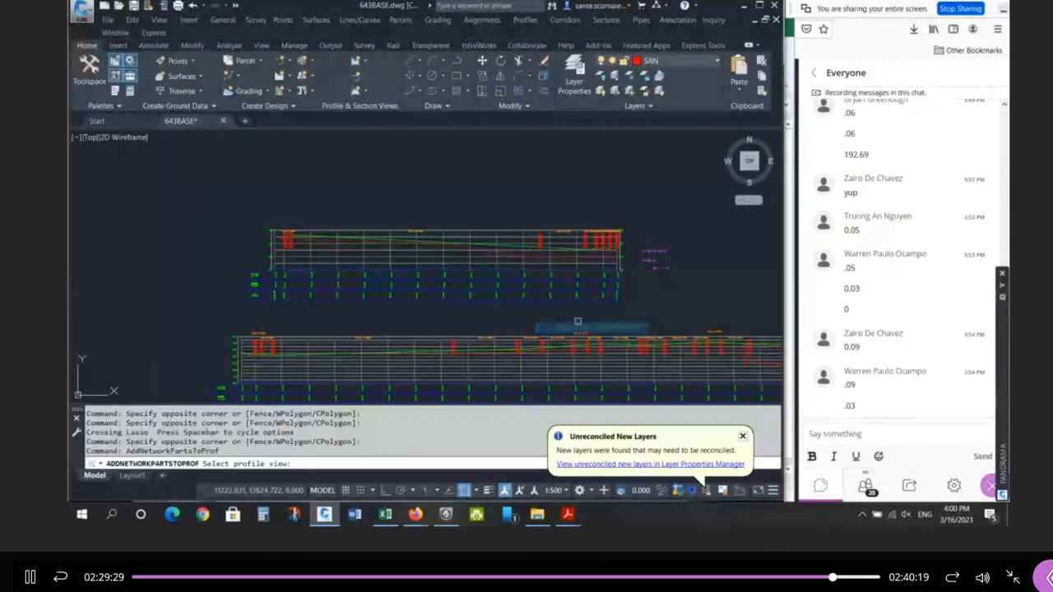
scroll(578, 321, "up", 3)
left_click(620, 216)
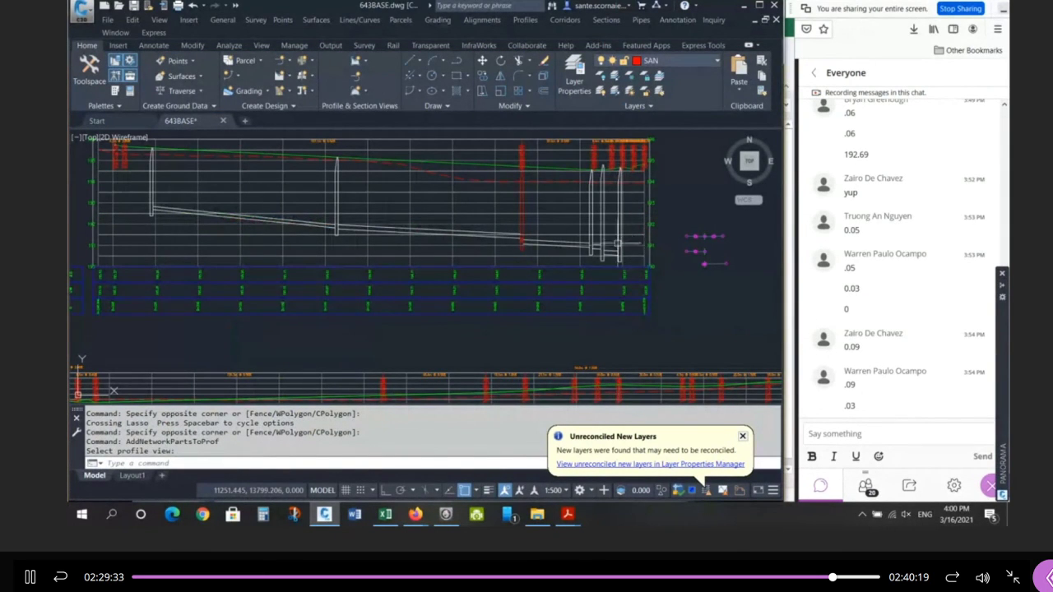
Assign all sanitary parts drawn in the Street A profile to layer C-SSWR-PROF, collecting them with Select Similar.
scroll(516, 216, "down", 3)
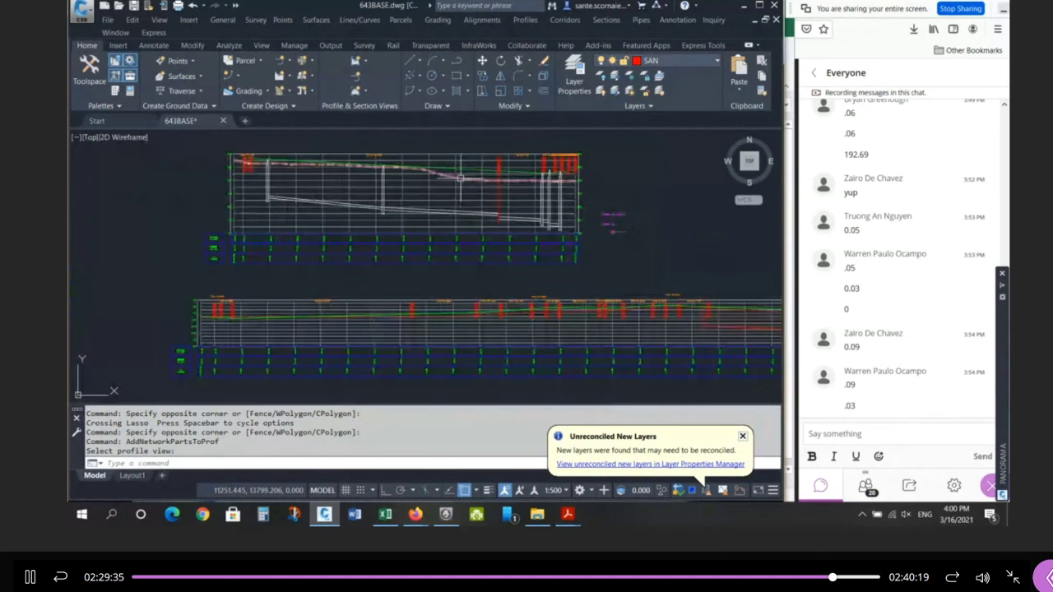
scroll(576, 304, "down", 3)
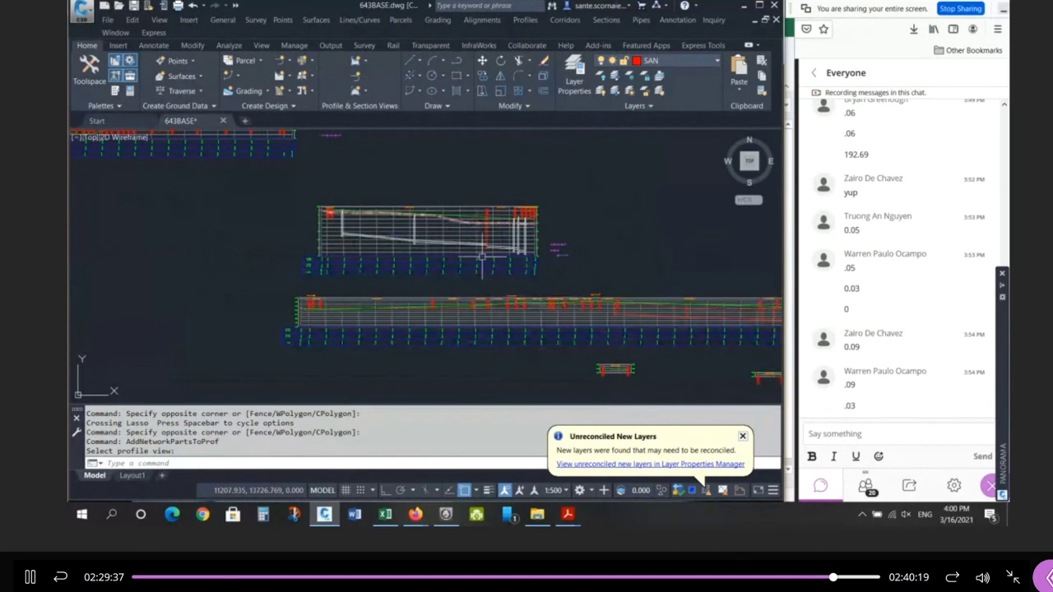
scroll(413, 239, "down", 2)
scroll(362, 205, "up", 2)
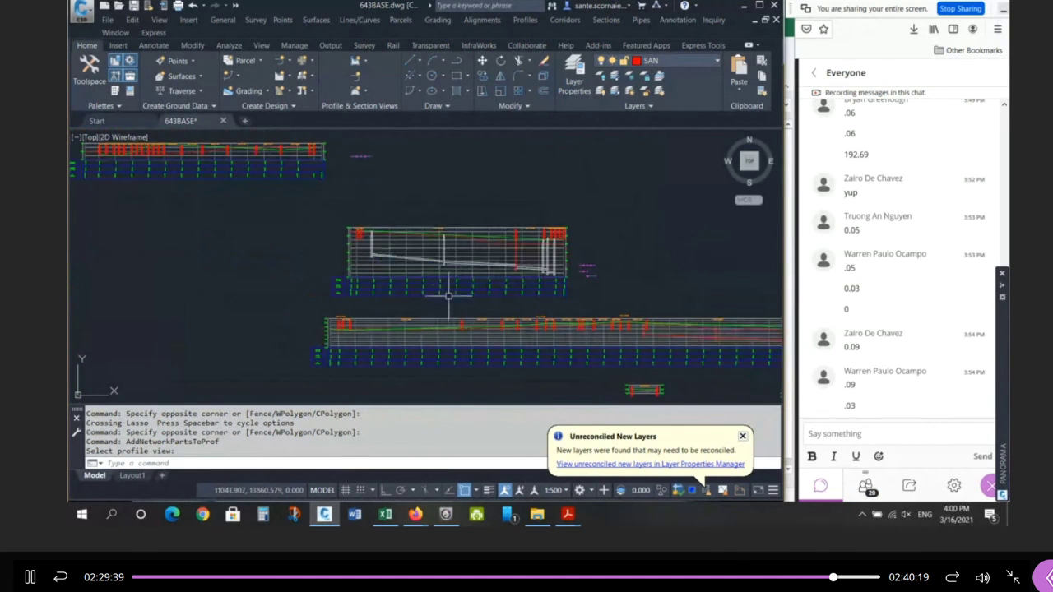
left_click(460, 264)
right_click(460, 264)
left_click(527, 490)
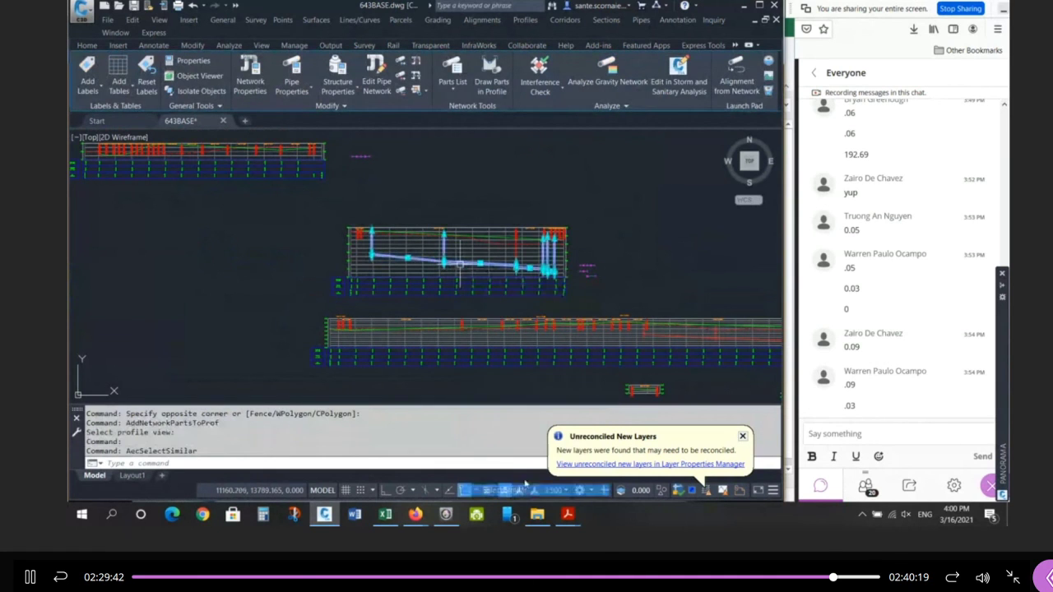
type("ch")
key("Return")
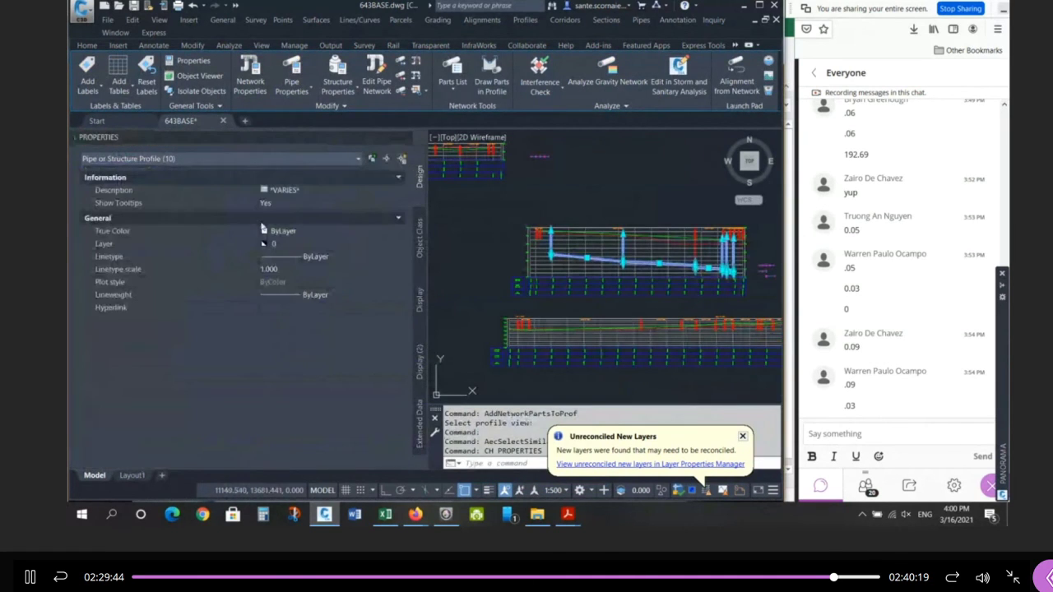
left_click(293, 244)
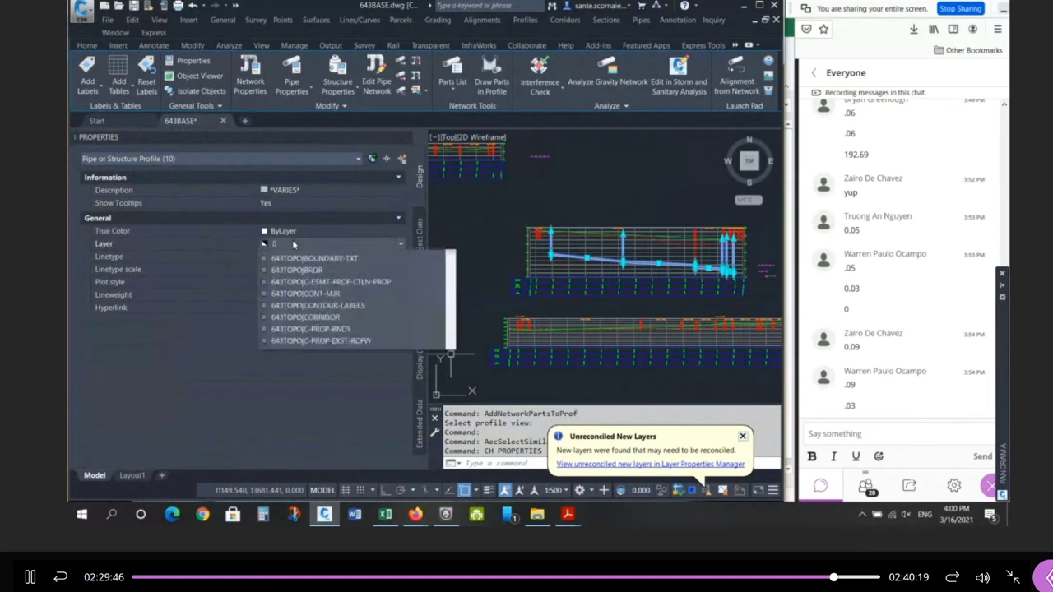
left_click_drag(449, 23, 449, 234)
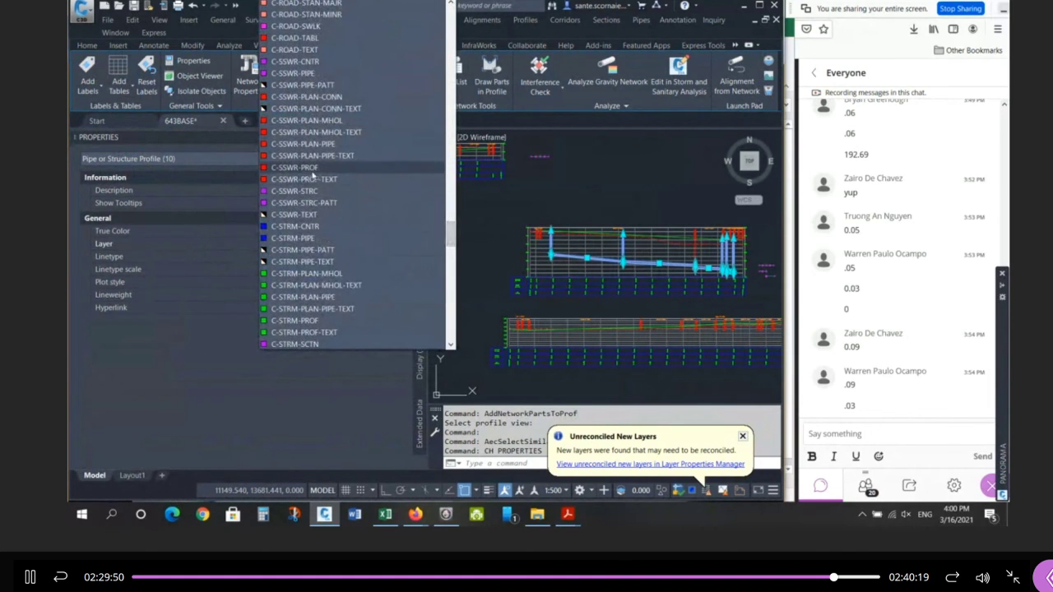
left_click(338, 167)
key("Escape")
key("Escape")
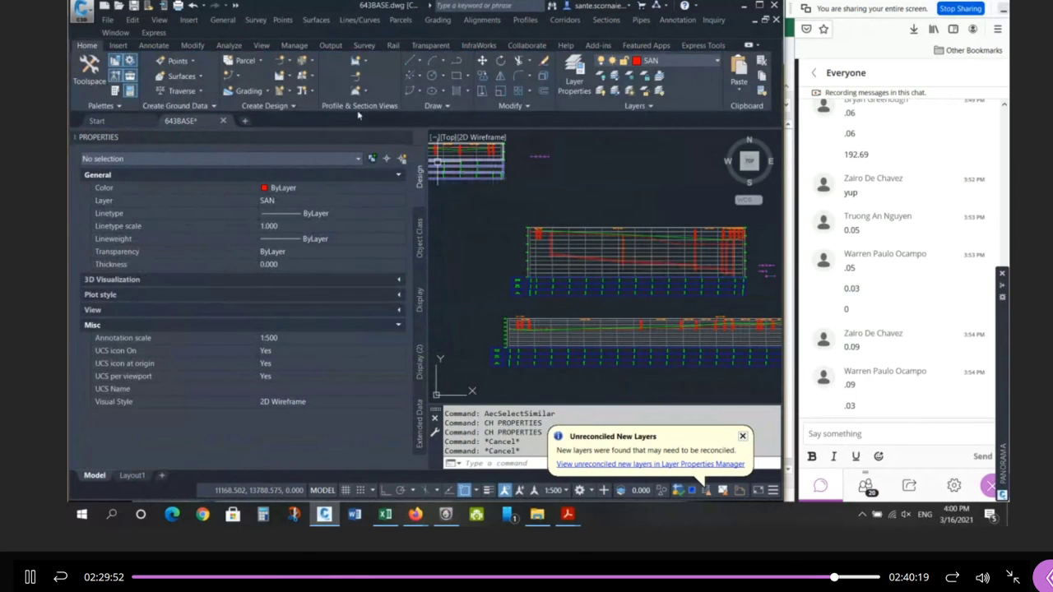
left_click(404, 138)
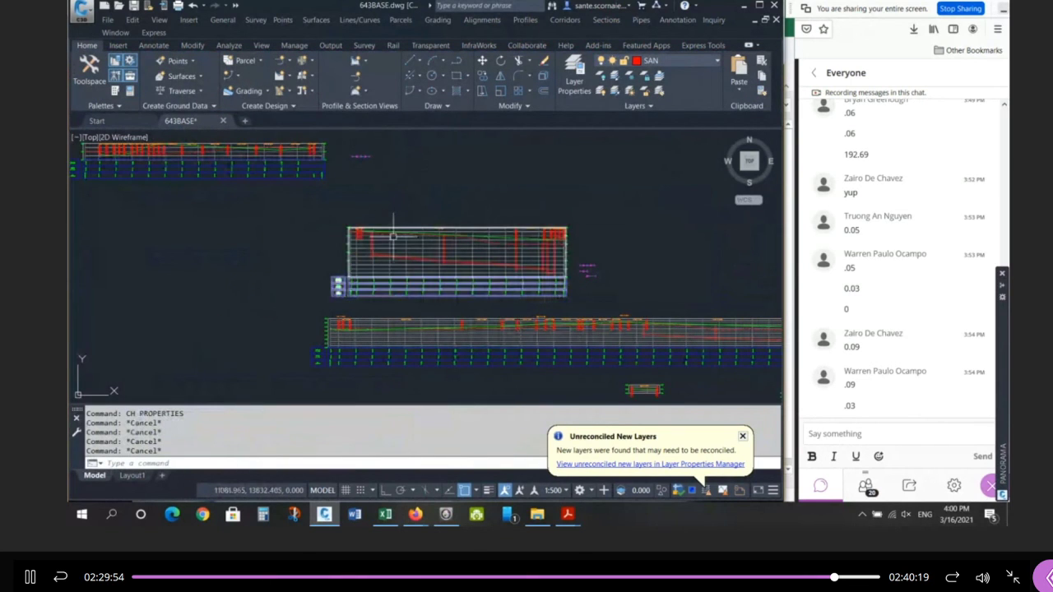
Inspect the Street A profile view and manhole MH2A at the Street A and Street B junction in plan.
mouse_move(389, 247)
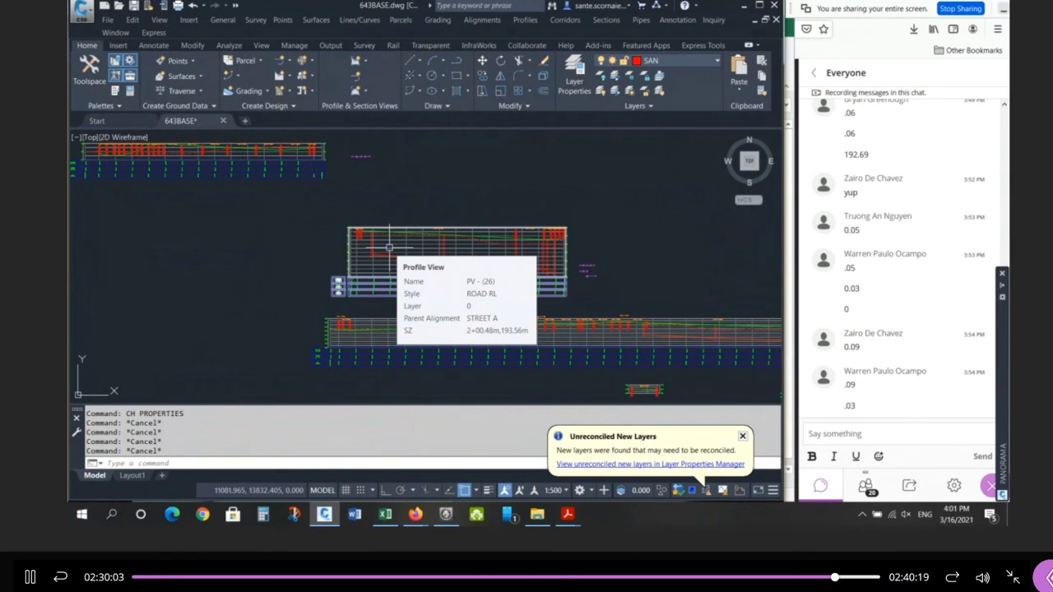
scroll(539, 216, "down", 7)
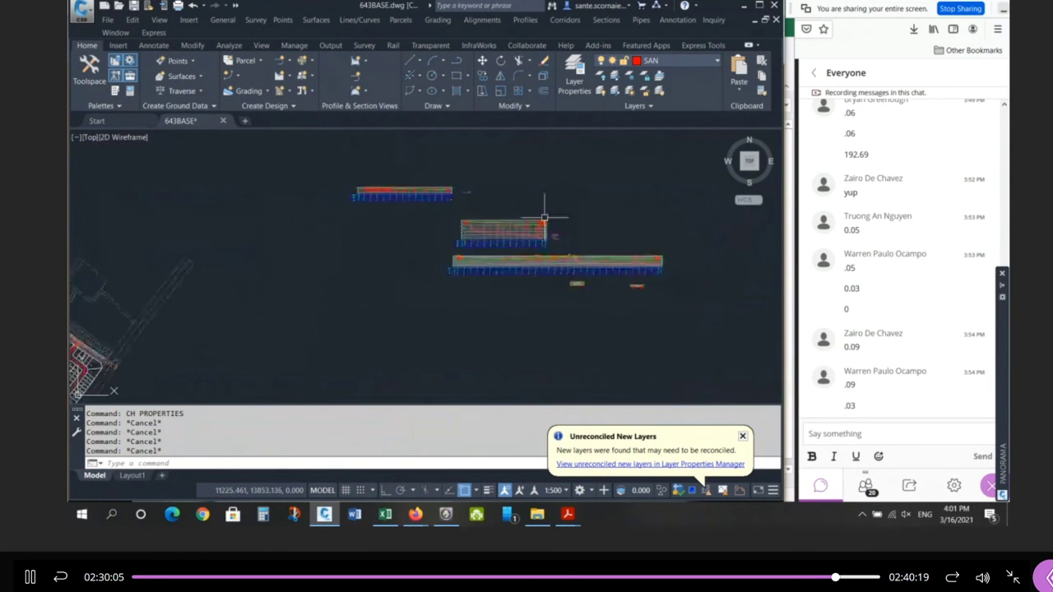
scroll(358, 252, "up", 5)
scroll(398, 270, "up", 4)
scroll(448, 251, "up", 6)
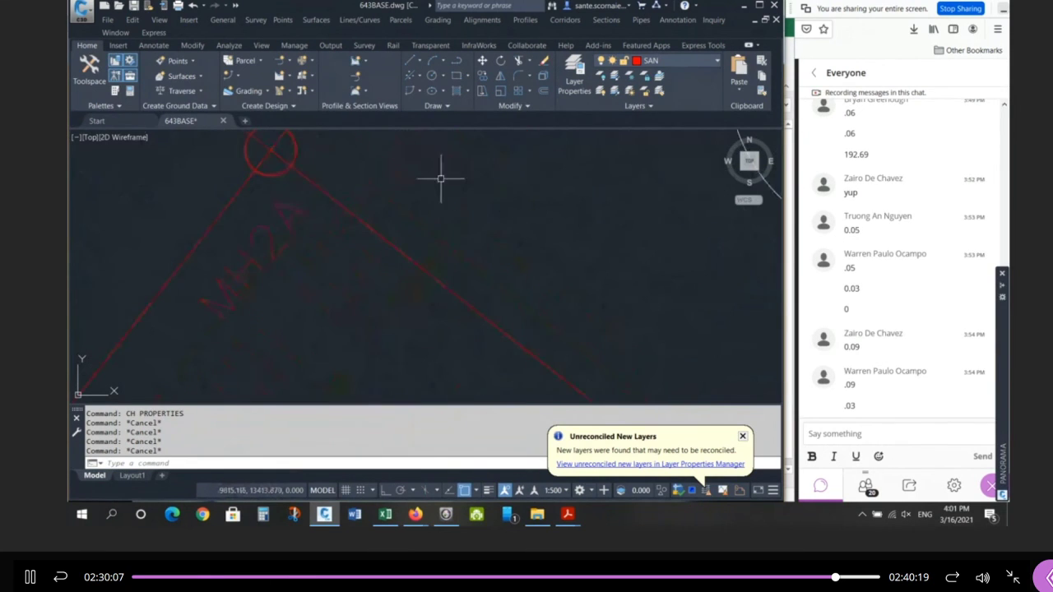
left_click(292, 149)
scroll(305, 169, "down", 4)
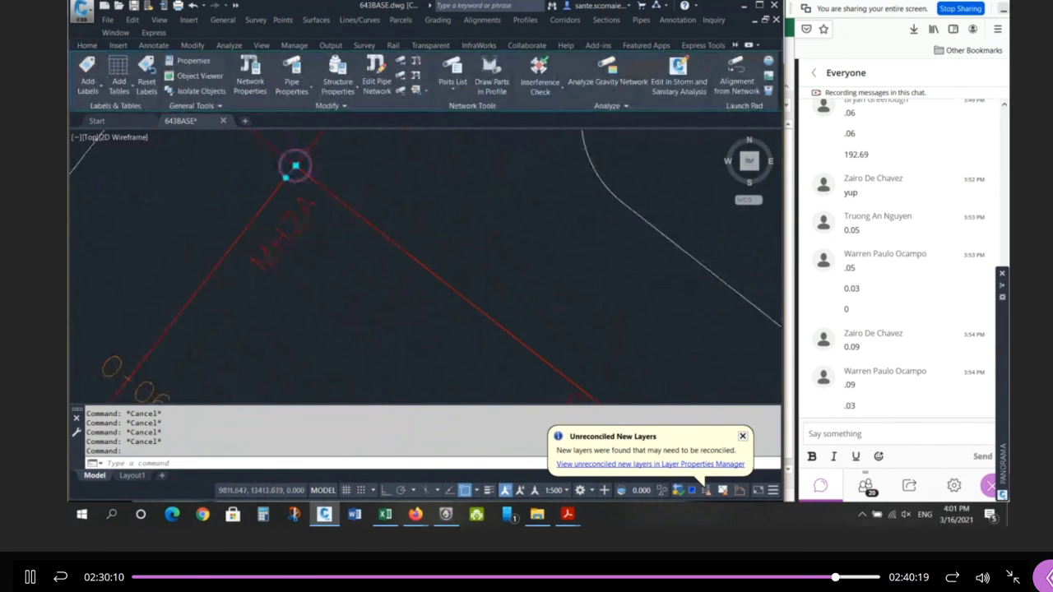
key("Escape")
scroll(306, 210, "down", 3)
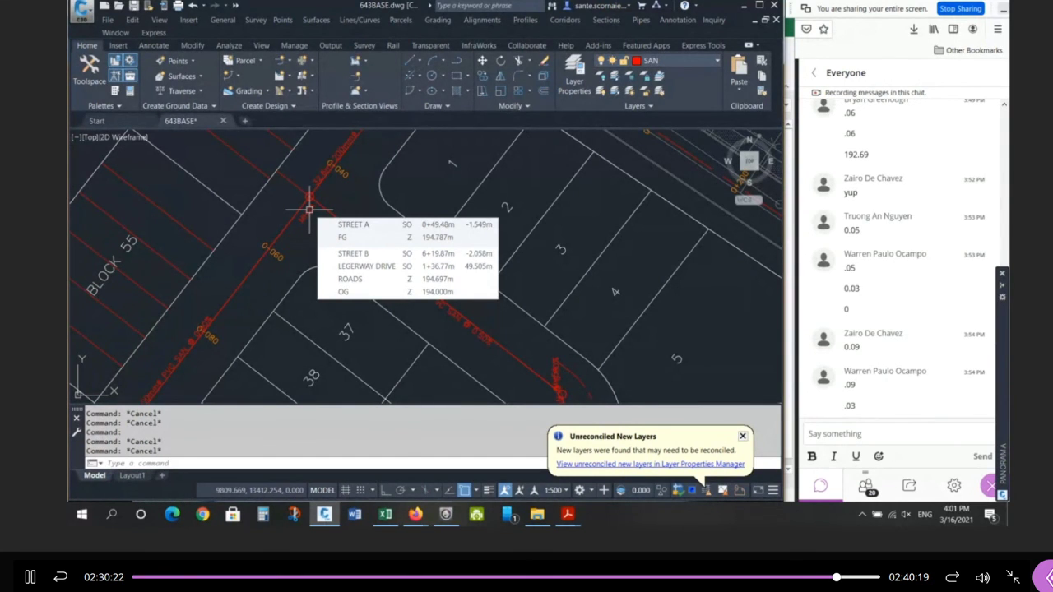
scroll(309, 210, "down", 5)
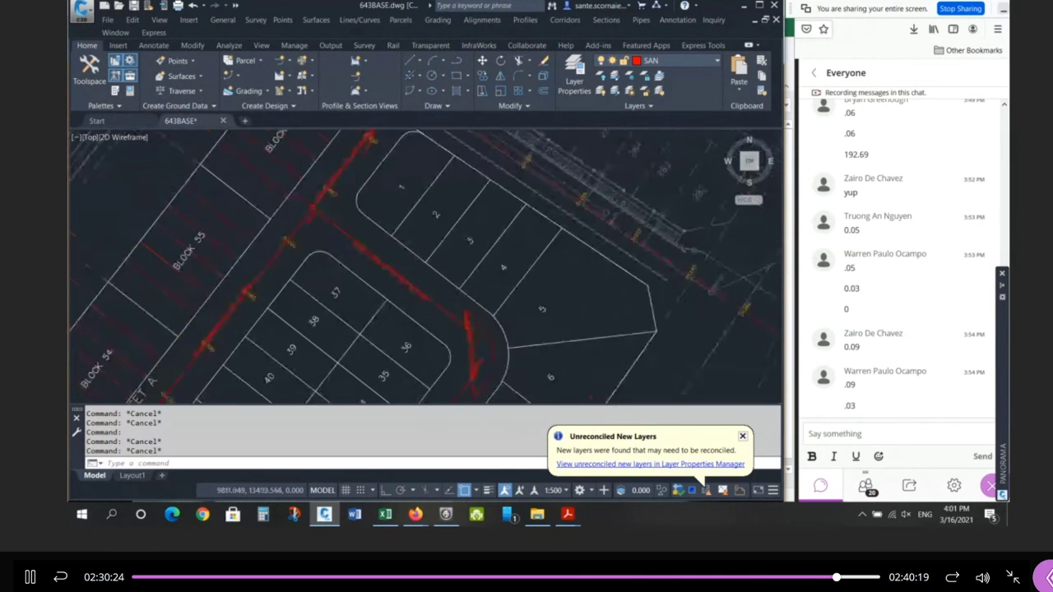
Examine in plan the Street A and Street B sanitary pipes that meet at manhole MH2A.
scroll(318, 233, "up", 2)
scroll(313, 237, "up", 4)
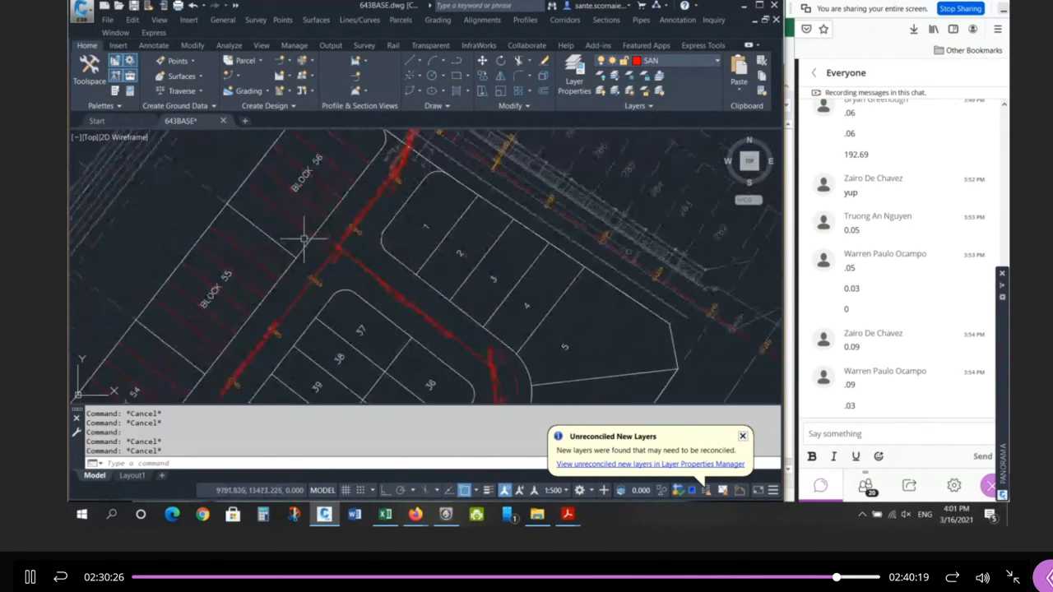
left_click(321, 278)
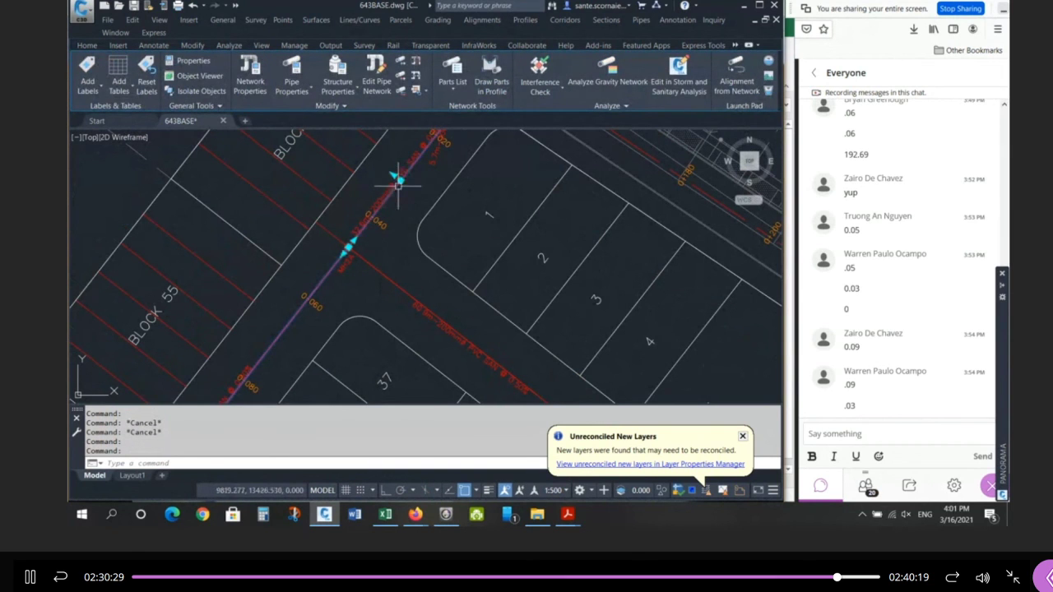
key("Escape")
left_click(381, 272)
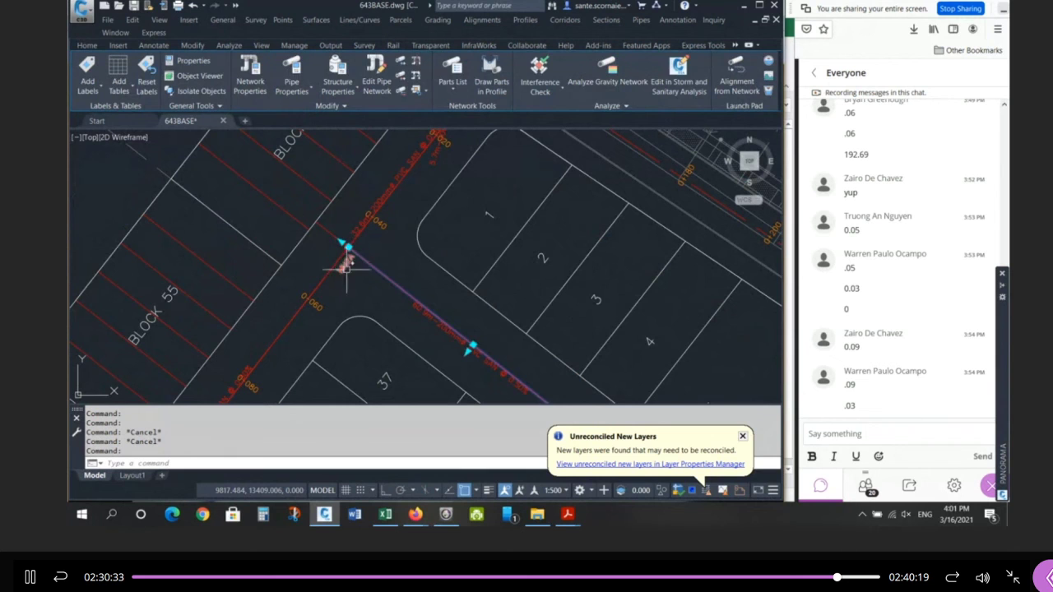
key("Escape")
Inspect manhole MH2A in the Street A profile view, including its connecting pipes and the ellipse of the crossing Street B pipe.
scroll(301, 264, "down", 10)
scroll(526, 212, "up", 4)
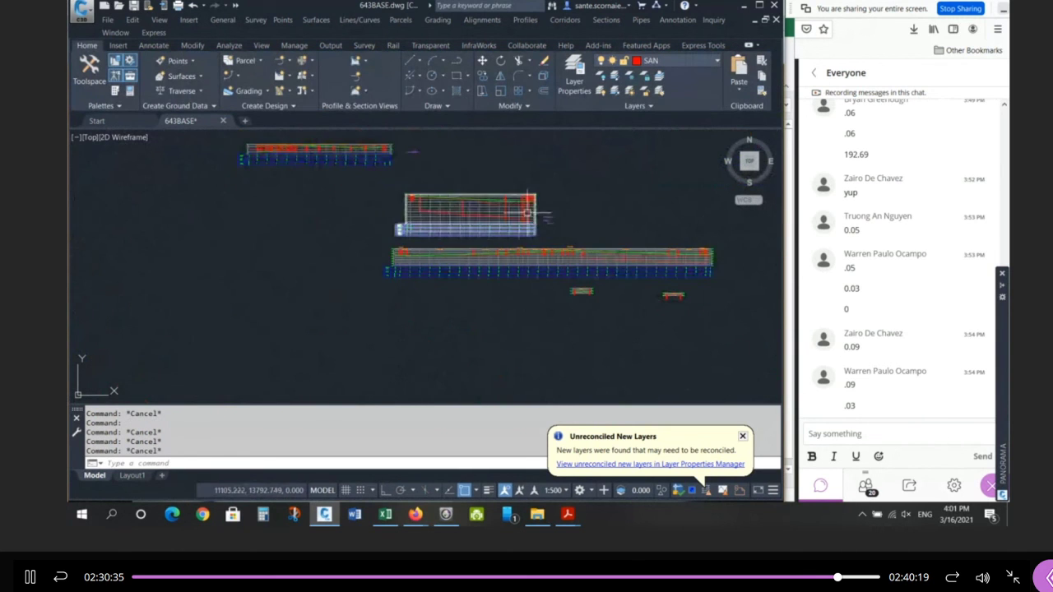
scroll(523, 209, "up", 3)
scroll(482, 224, "up", 8)
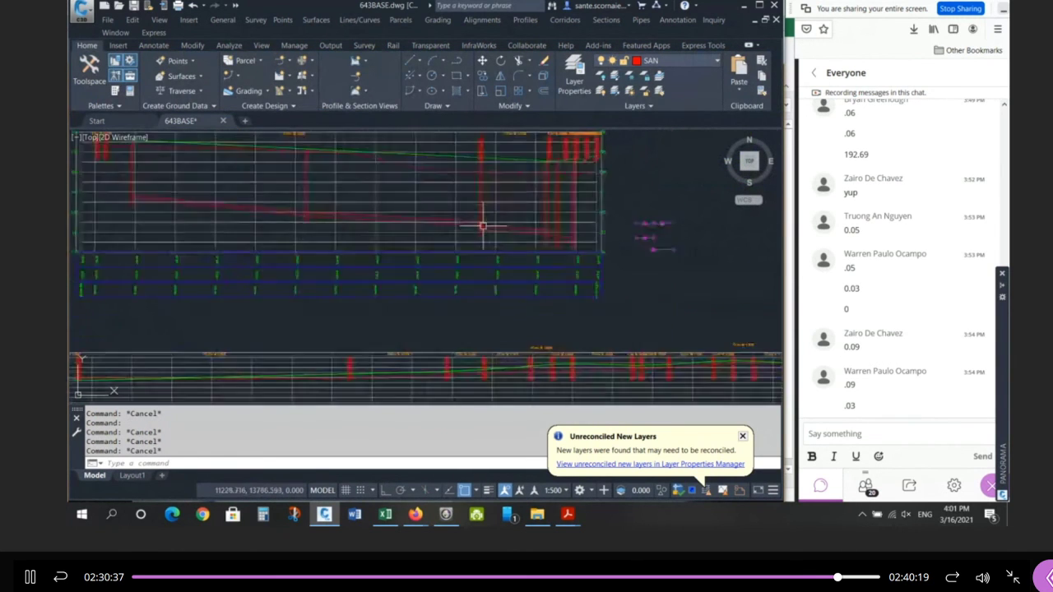
left_click(430, 211)
key("Escape")
key("Escape")
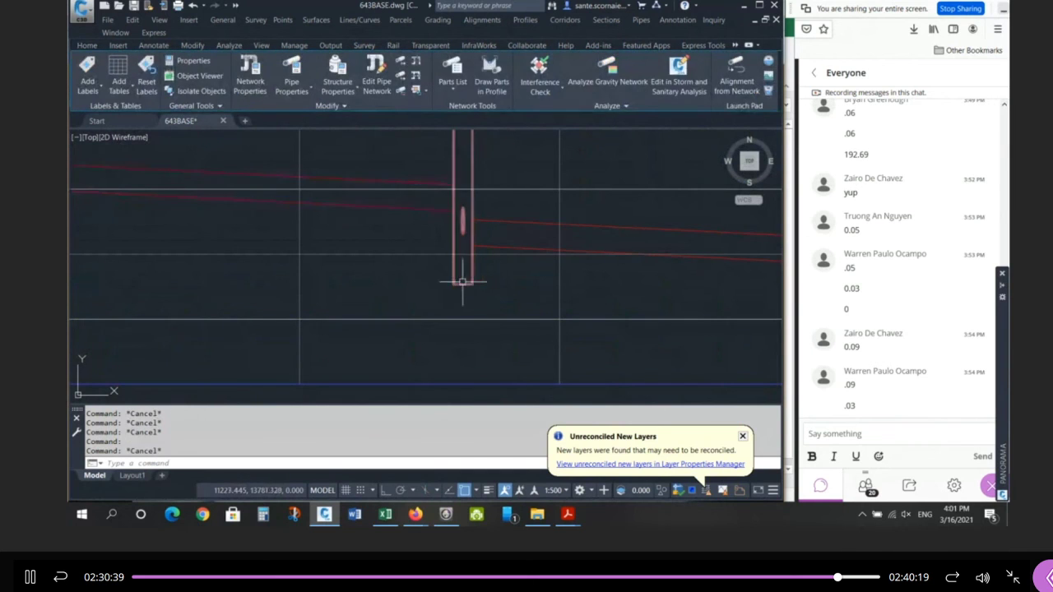
left_click(500, 222)
key("Escape")
key("Escape")
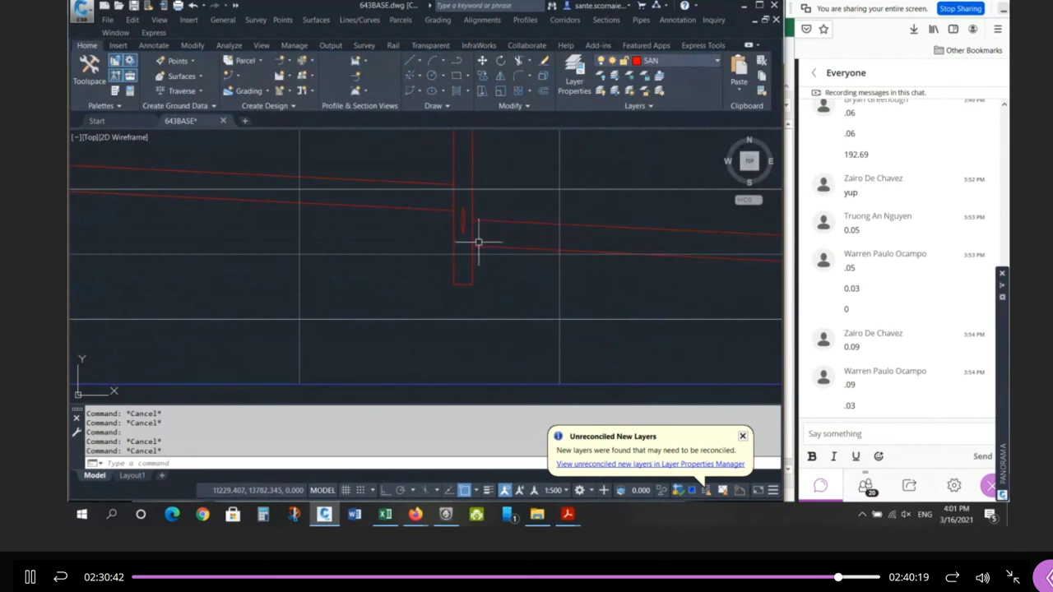
scroll(459, 276, "up", 2)
left_click(449, 175)
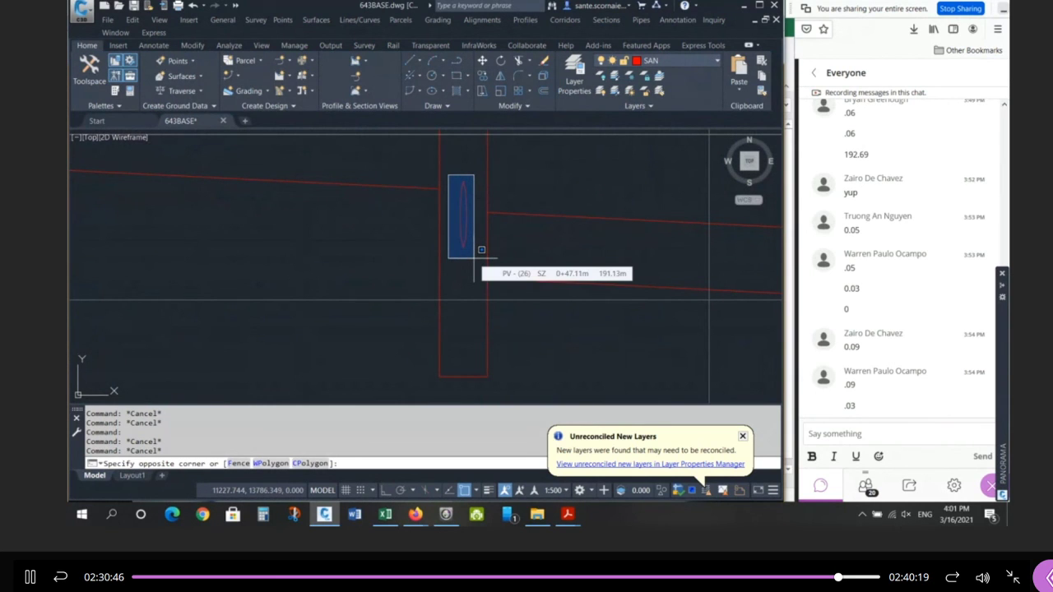
key("Escape")
key("Escape")
scroll(506, 233, "down", 2)
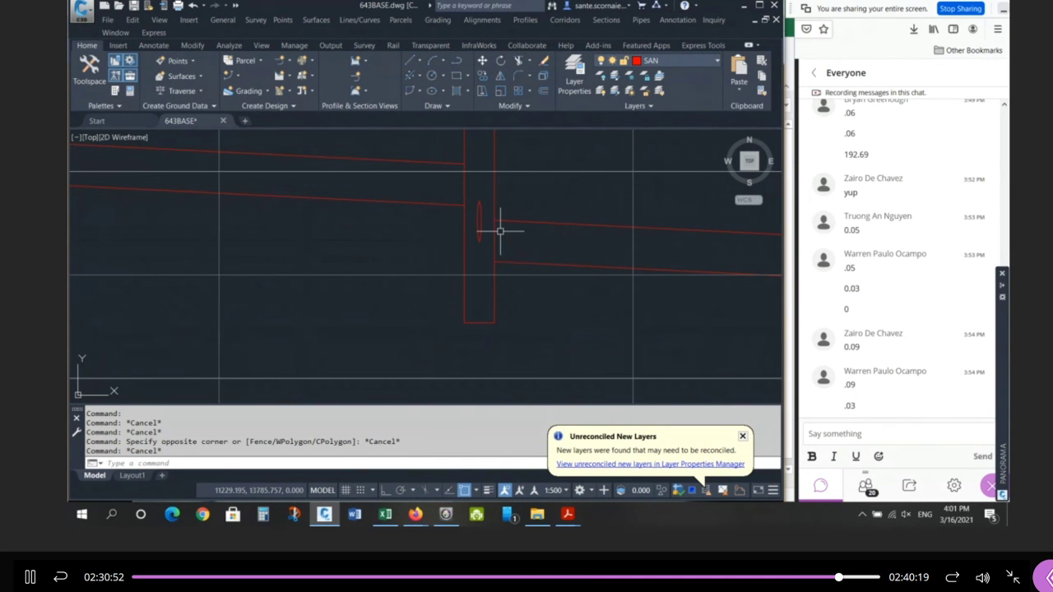
scroll(510, 225, "down", 6)
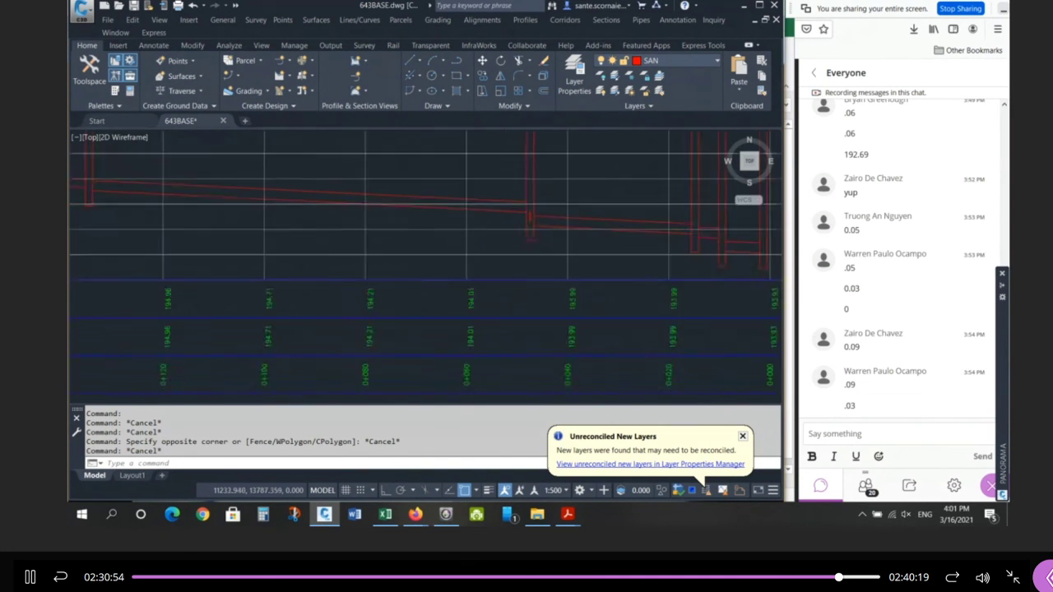
Compare the Street B pipe with the Street A pipes joining manhole MH2A in plan, highlighting each in turn.
scroll(335, 279, "up", 10)
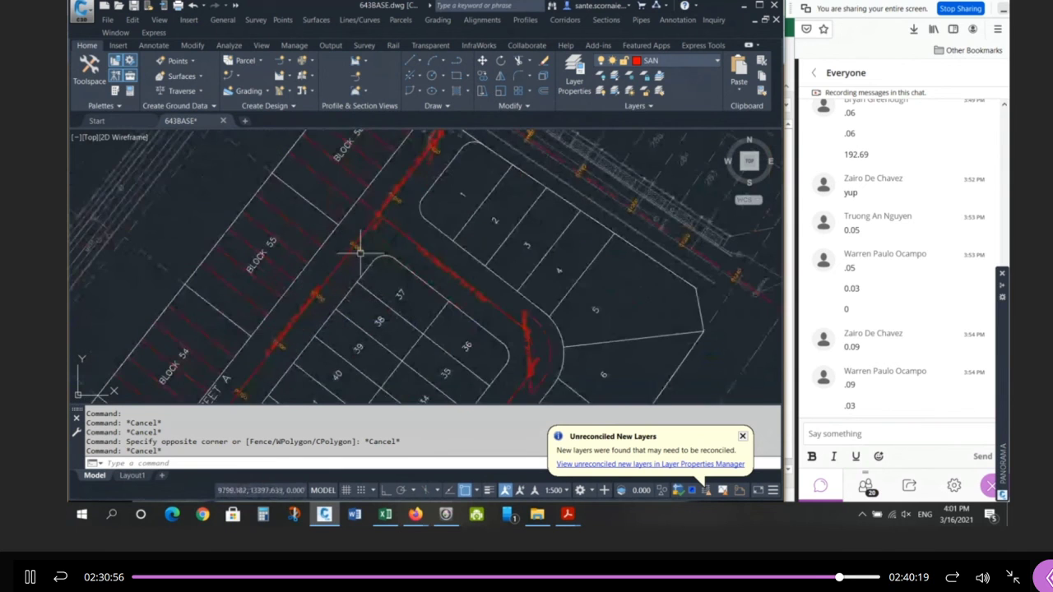
left_click(447, 188)
scroll(421, 238, "down", 4)
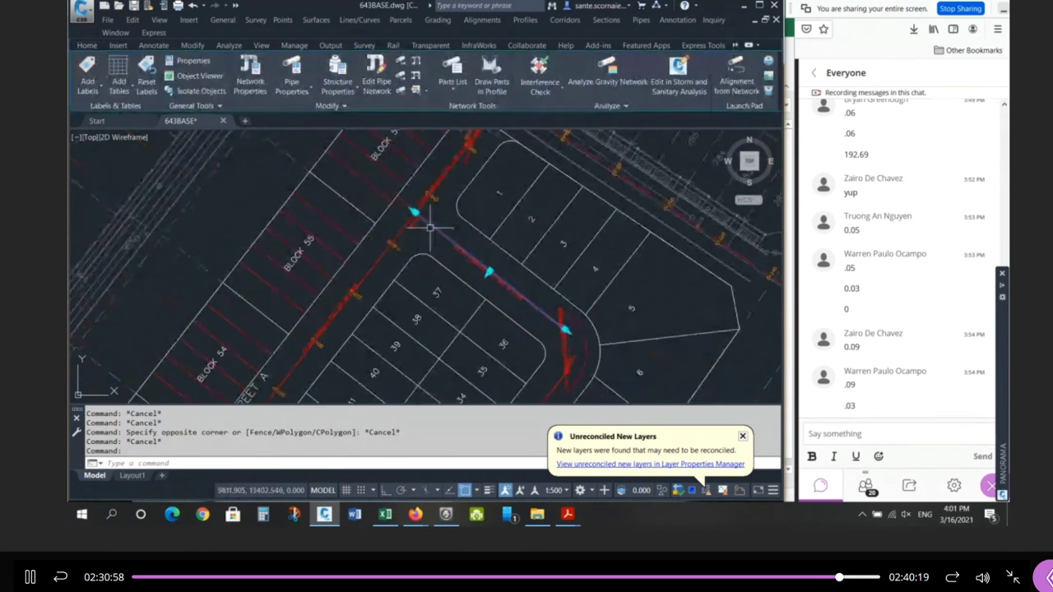
scroll(429, 227, "up", 5)
key("Escape")
left_click(365, 228)
key("Escape")
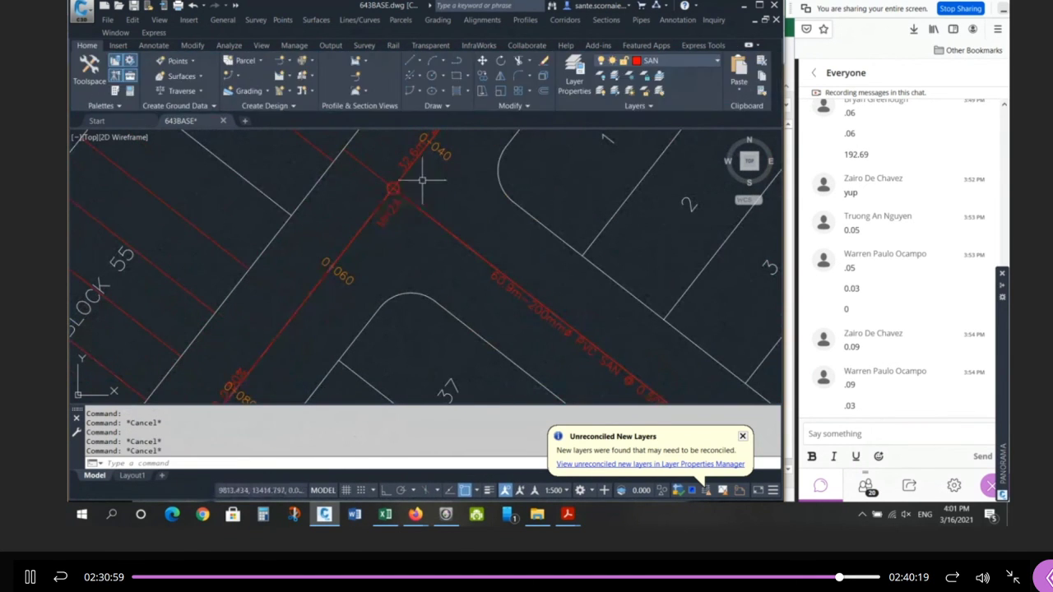
left_click(421, 185)
key("Escape")
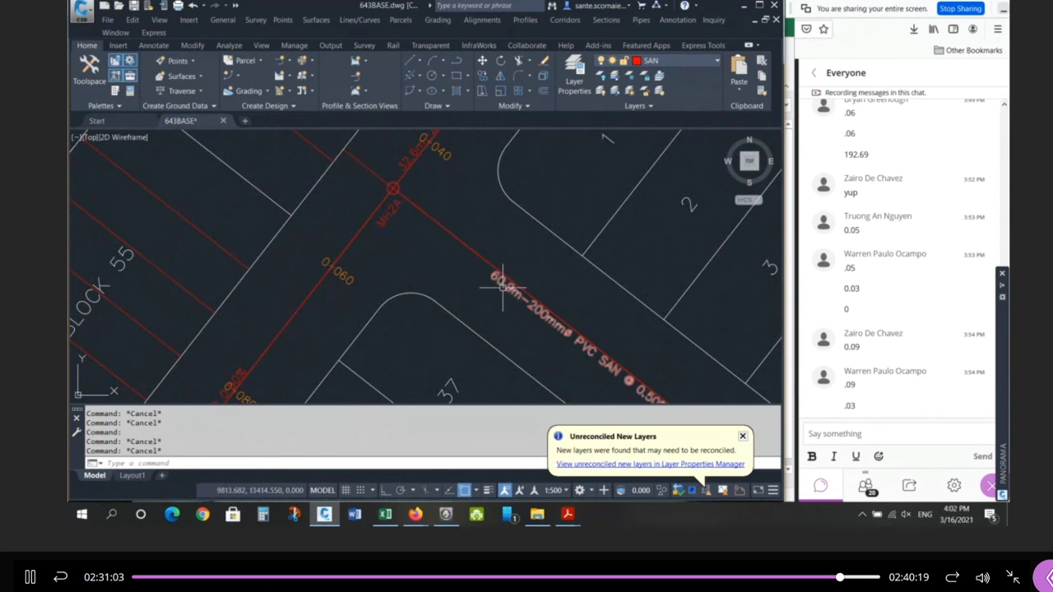
left_click(444, 237)
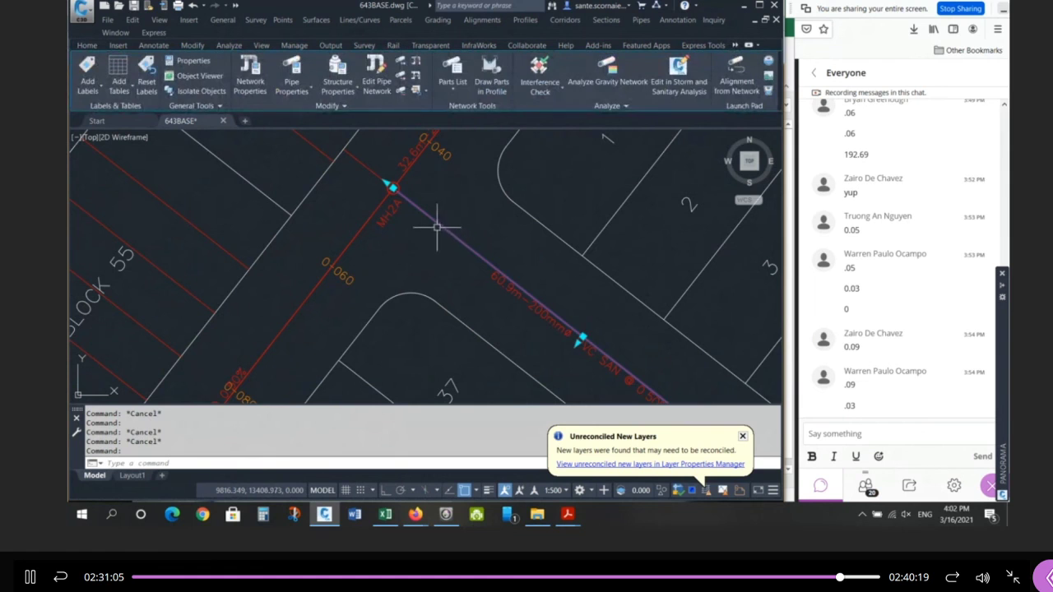
key("Escape")
left_click(378, 206)
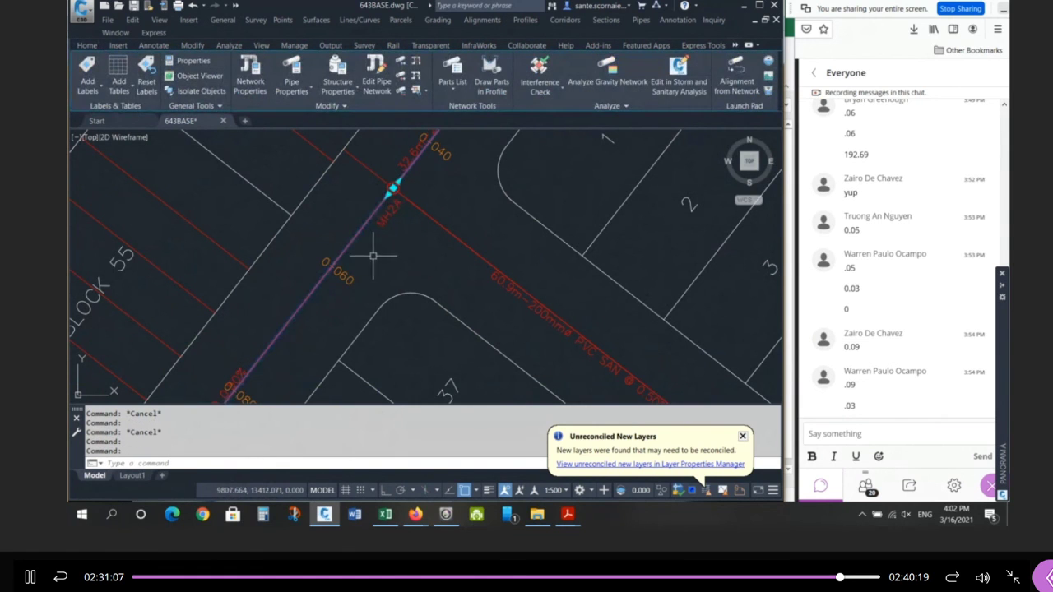
key("Escape")
Inspect the last Street B pipe and the crossing-pipe ellipses at manhole MH2A in the Street B profile view.
scroll(330, 235, "down", 10)
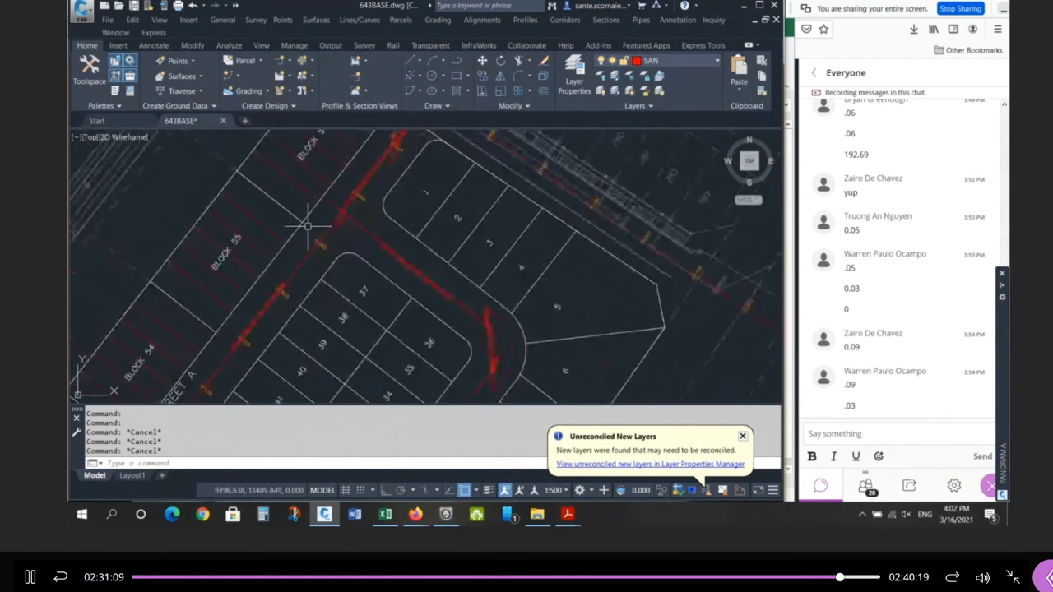
scroll(518, 191, "up", 5)
scroll(518, 192, "up", 5)
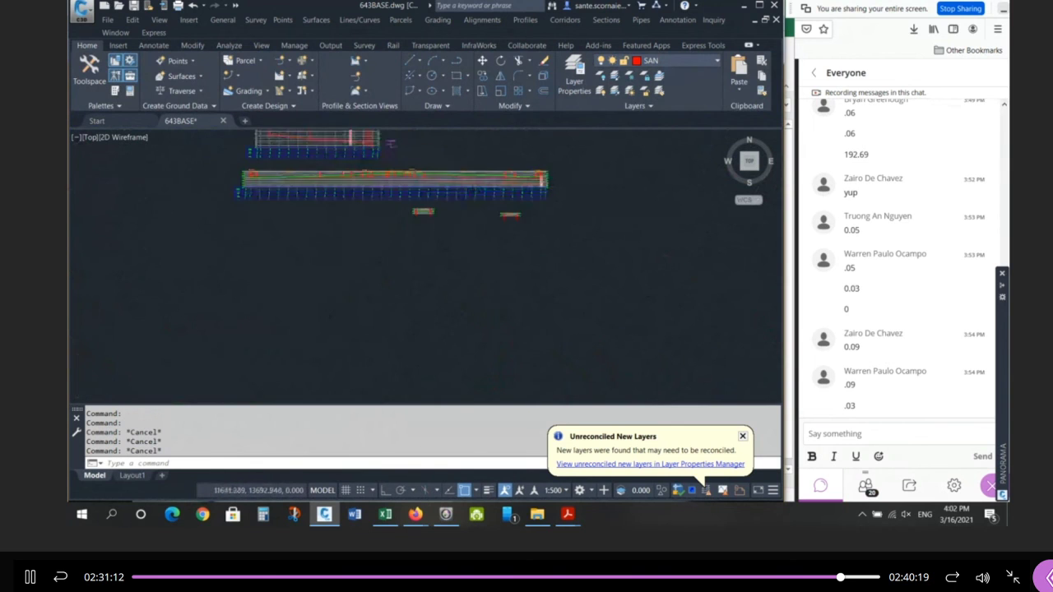
left_click(506, 199)
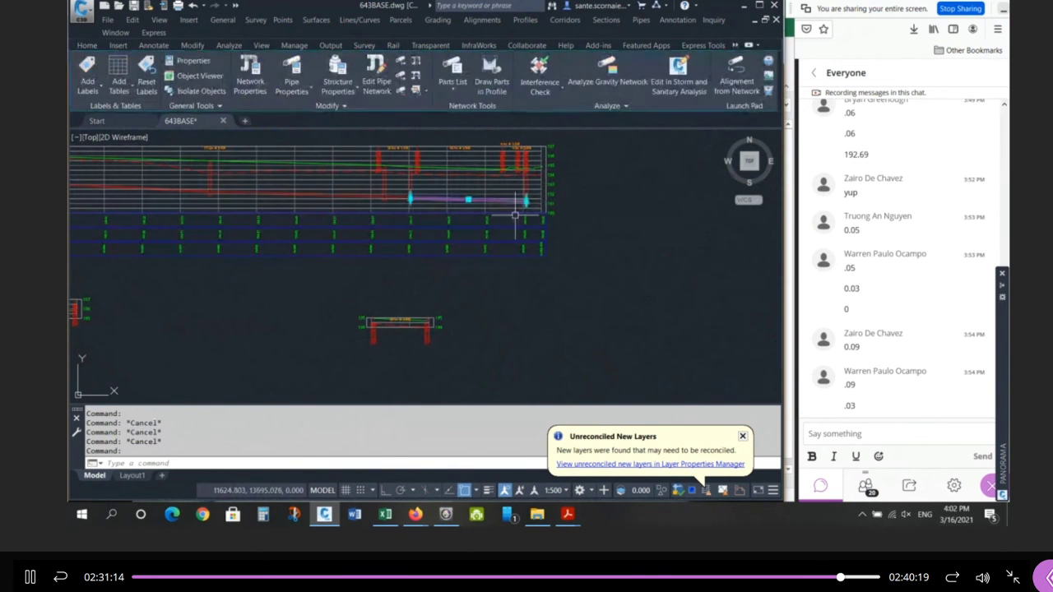
key("Escape")
key("Escape")
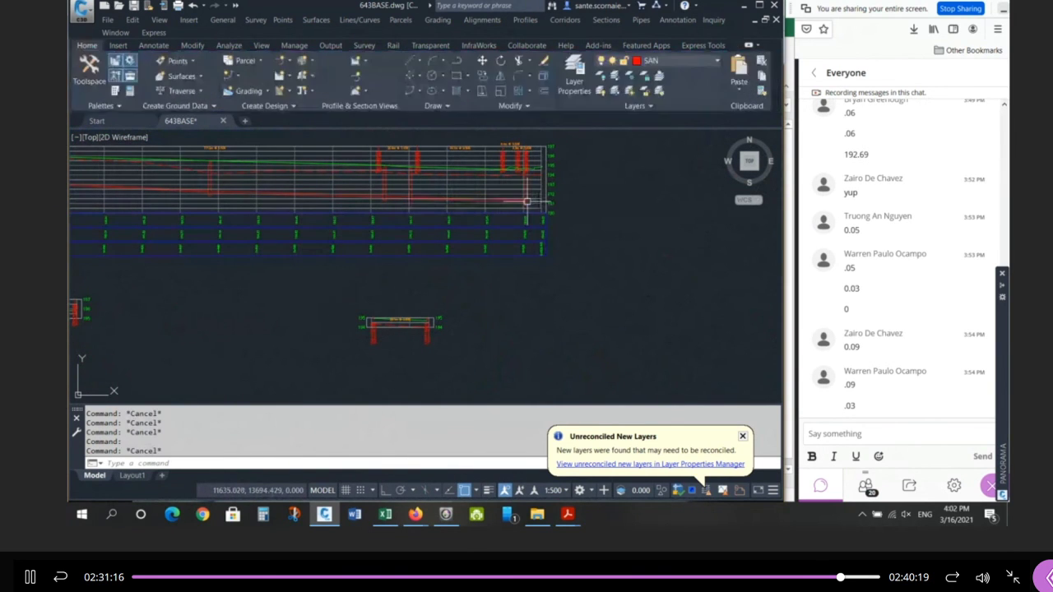
scroll(531, 199, "up", 5)
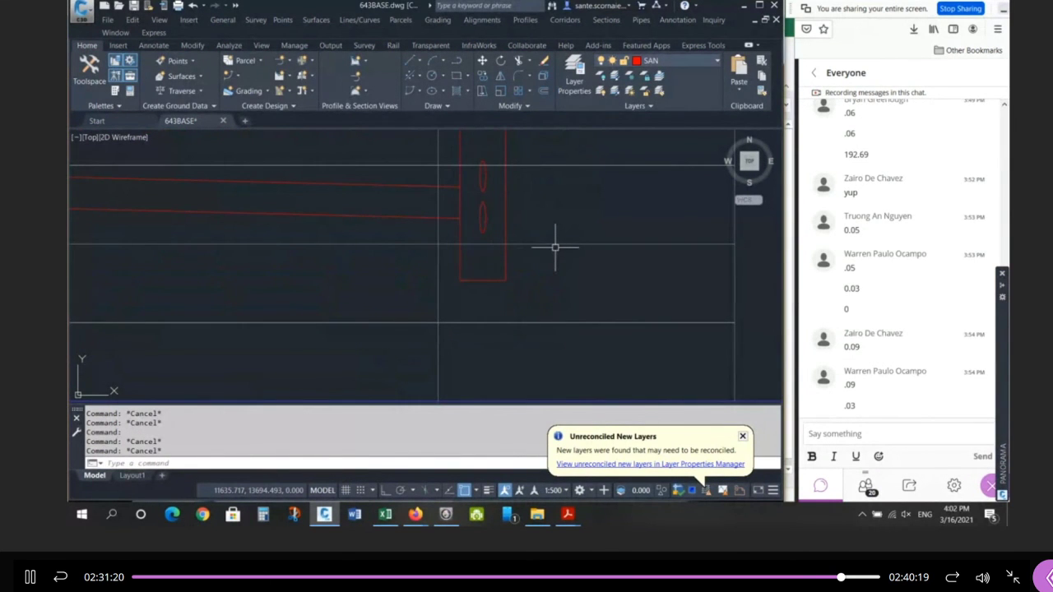
scroll(506, 223, "up", 2)
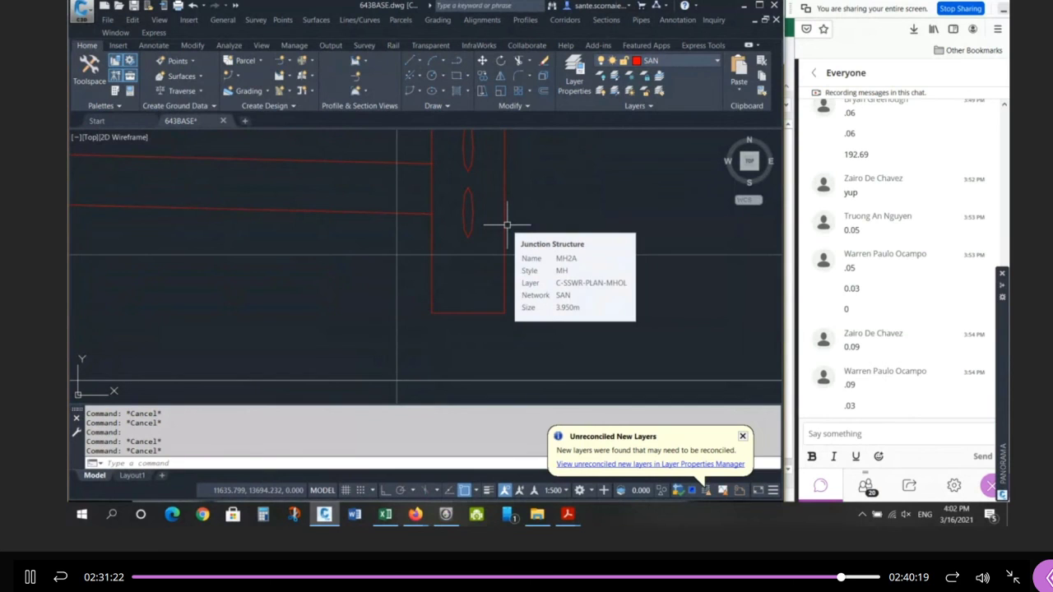
scroll(494, 216, "down", 2)
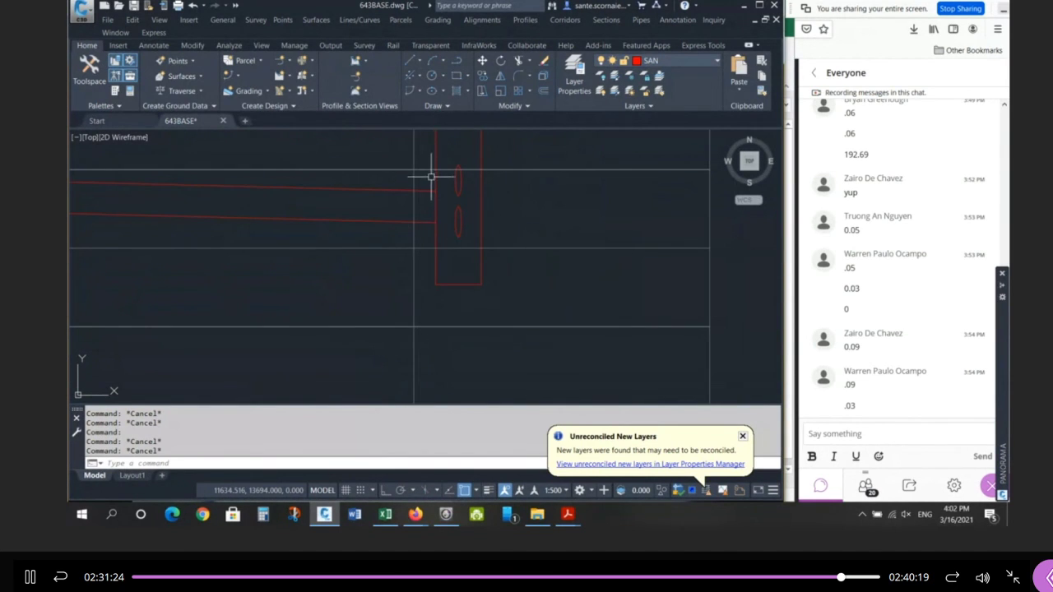
Try lowering the Street B pipe's end at MH2A to about elevation 190 in profile, and check the crossing pipe in the Street A profile.
left_click(411, 198)
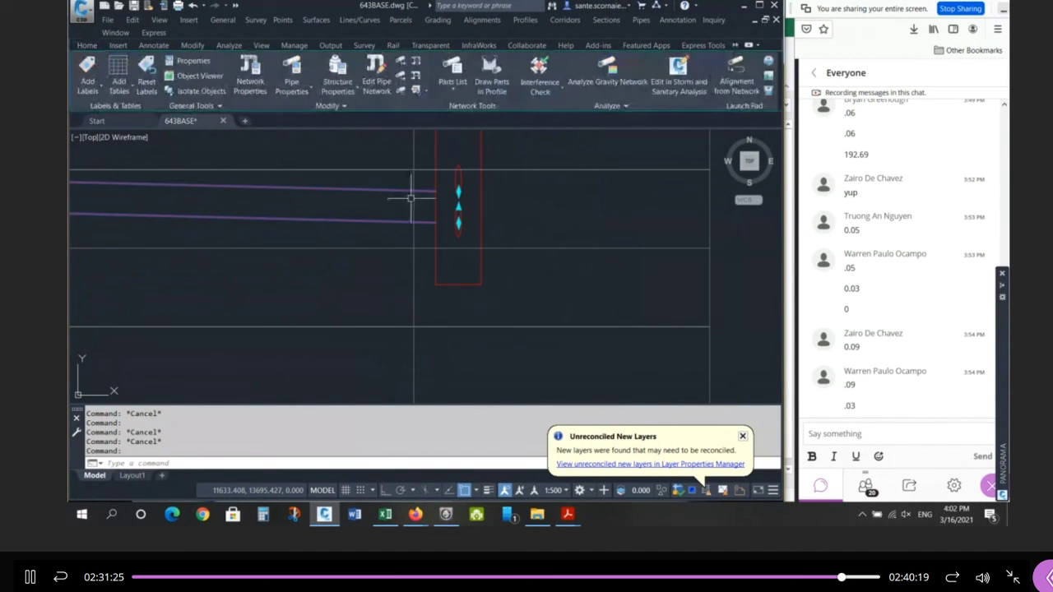
left_click(451, 211)
scroll(464, 216, "down", 2)
left_click(462, 279)
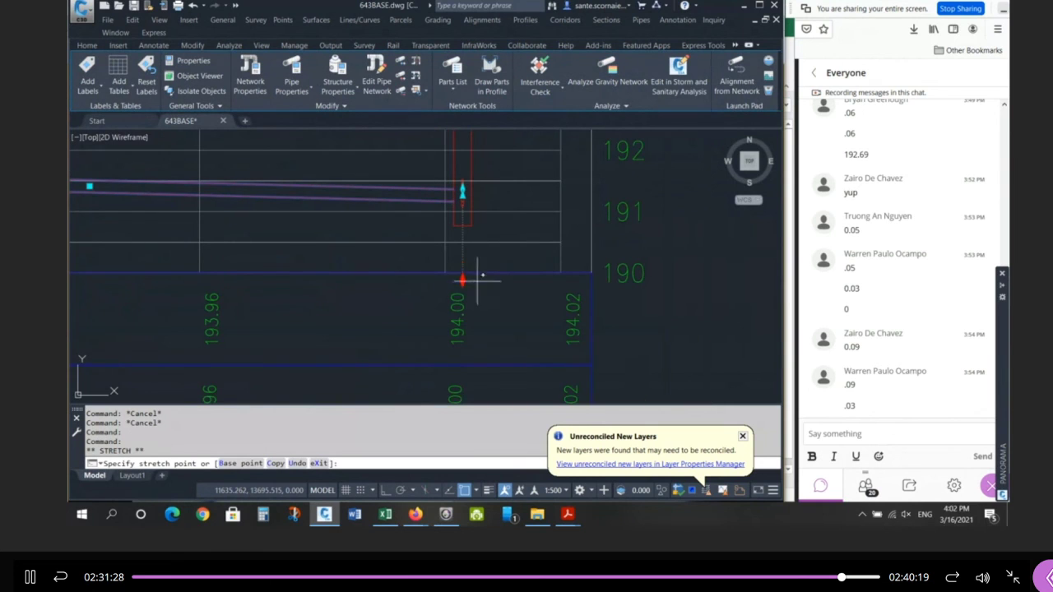
left_click(463, 271)
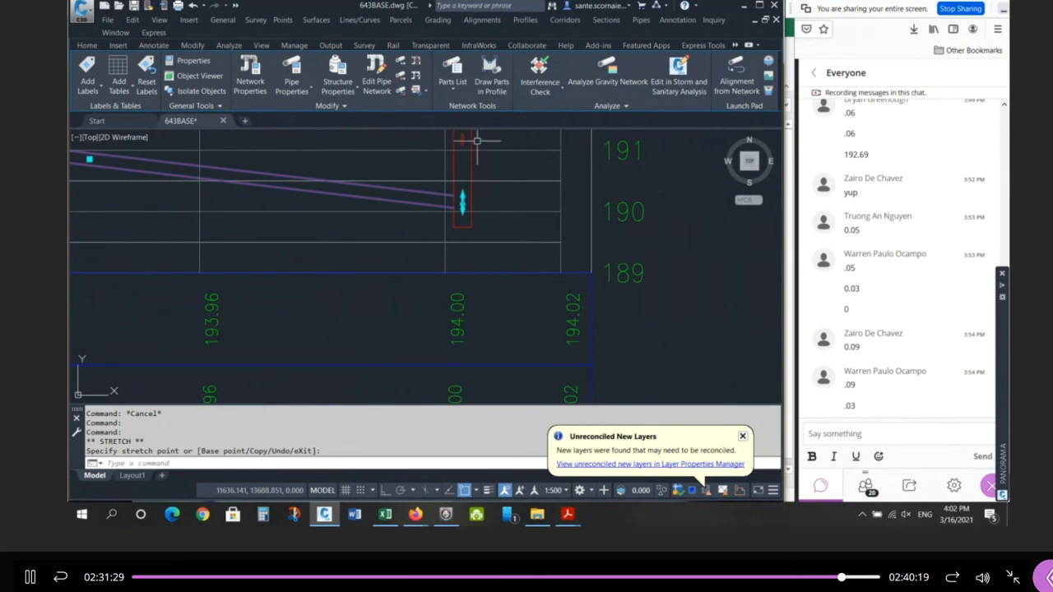
scroll(477, 153, "up", 2)
scroll(451, 158, "down", 6)
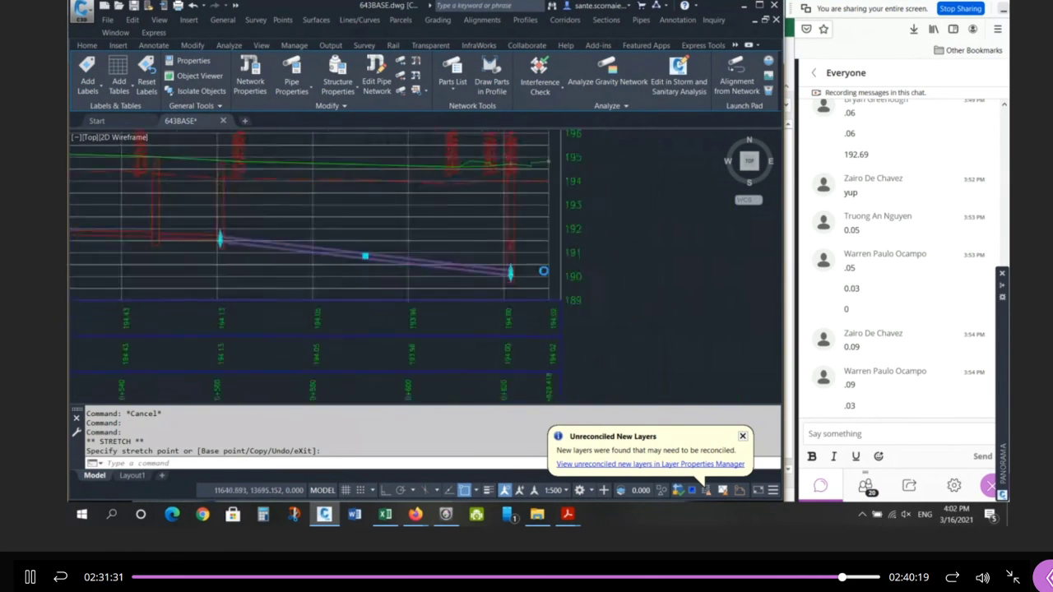
scroll(231, 189, "up", 5)
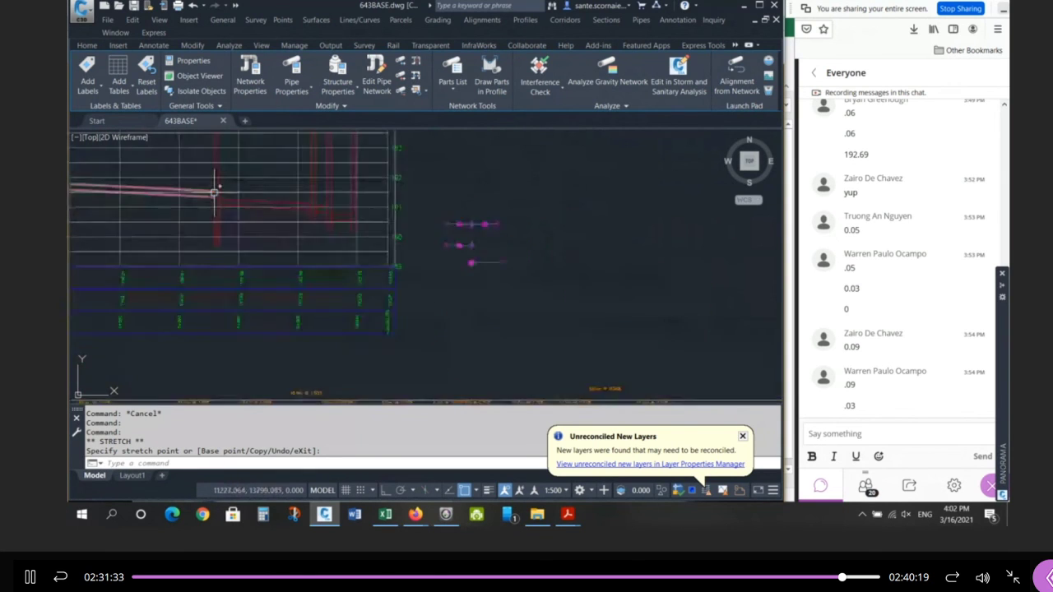
scroll(263, 283, "down", 2)
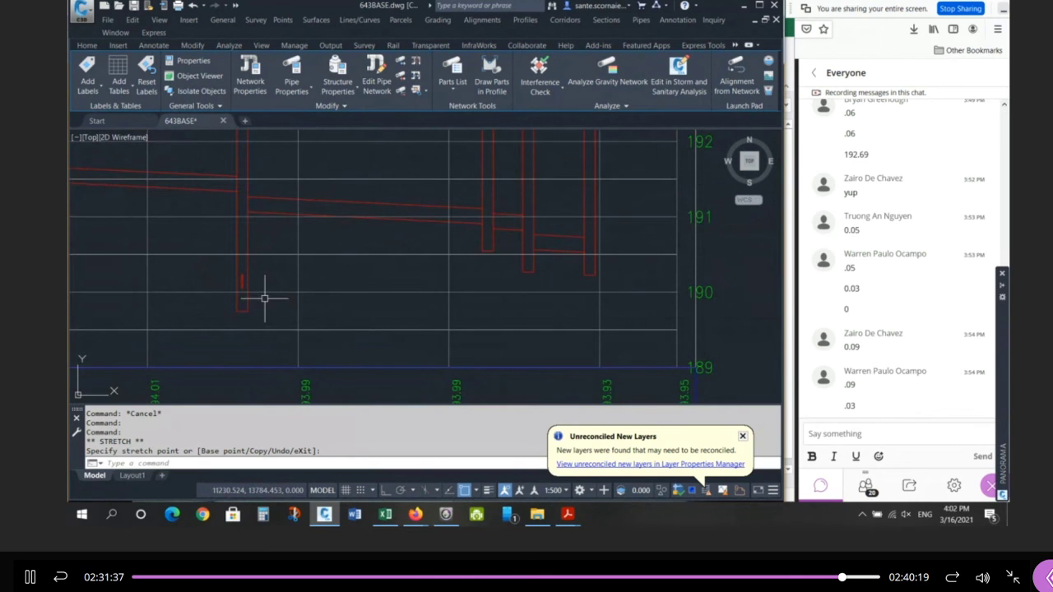
Undo the grip edit that lowered the Street B pipe's end at manhole MH2A.
key("Return")
key("Return")
key("Return")
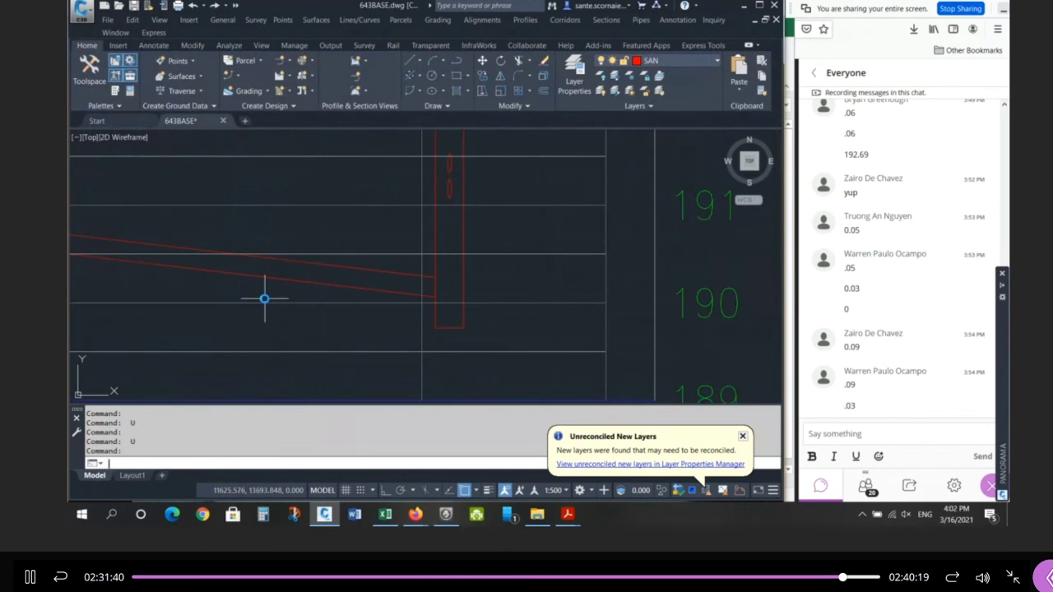
key("Return")
key("Return")
key("Return")
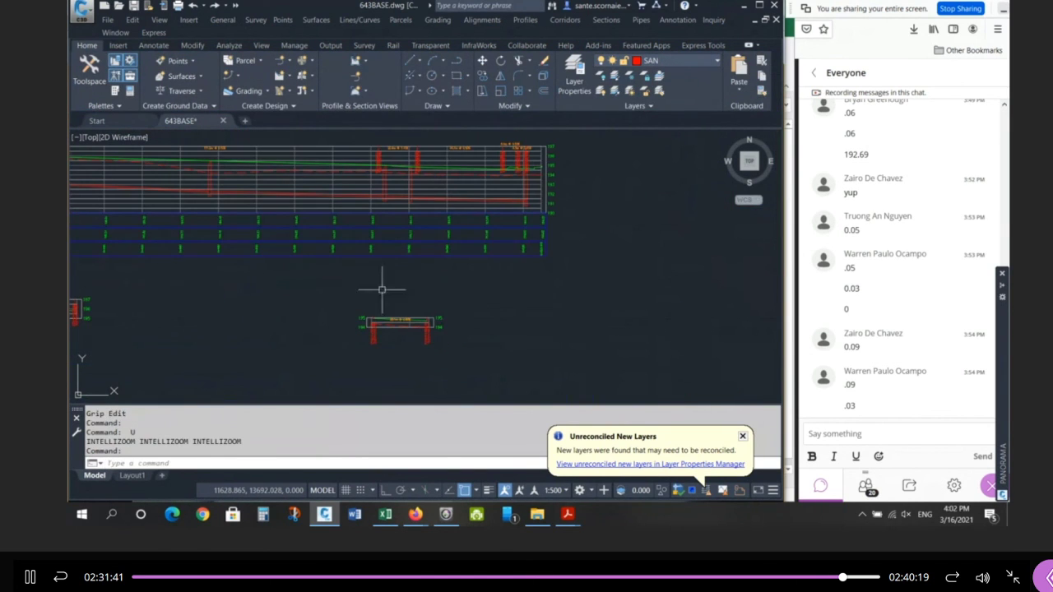
Add a structure label to manhole MH2A in the Street B profile view.
key("Escape")
key("Escape")
key("Escape")
scroll(650, 356, "down", 3)
scroll(439, 236, "up", 4)
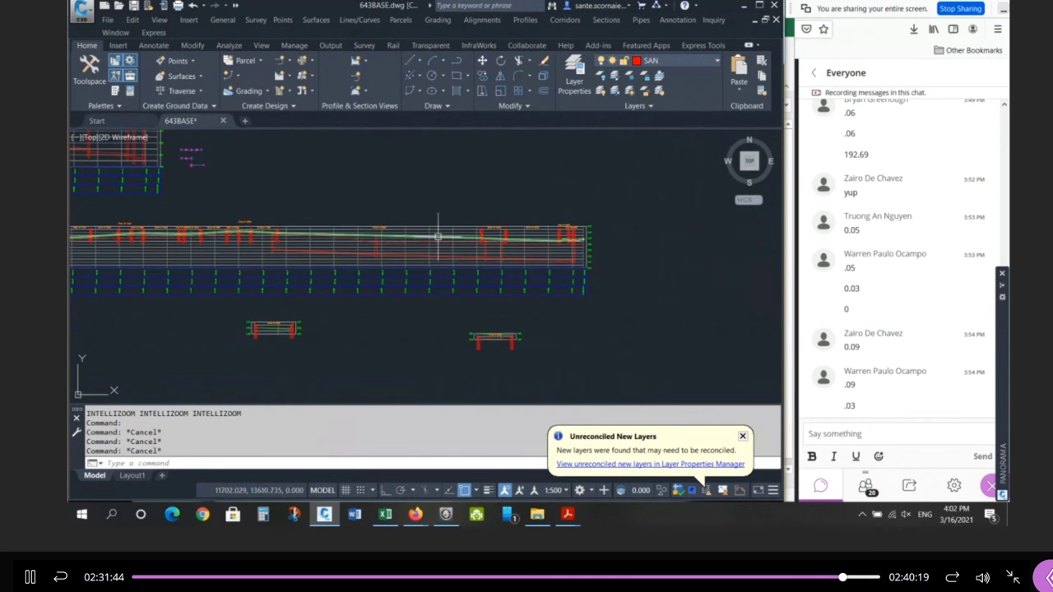
scroll(647, 287, "down", 2)
scroll(618, 260, "up", 3)
scroll(619, 260, "up", 2)
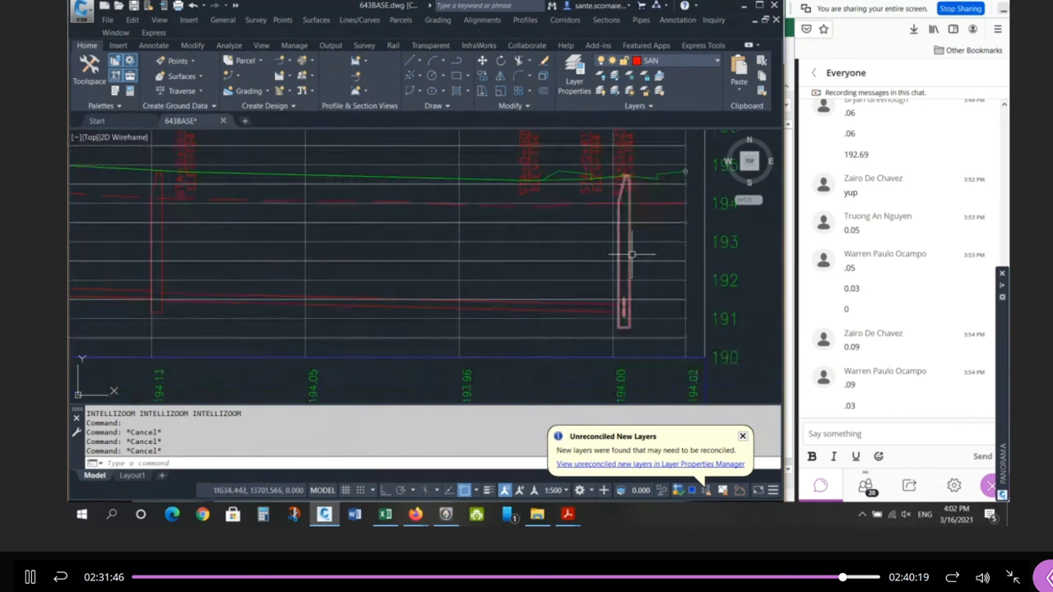
left_click(629, 255)
right_click(631, 256)
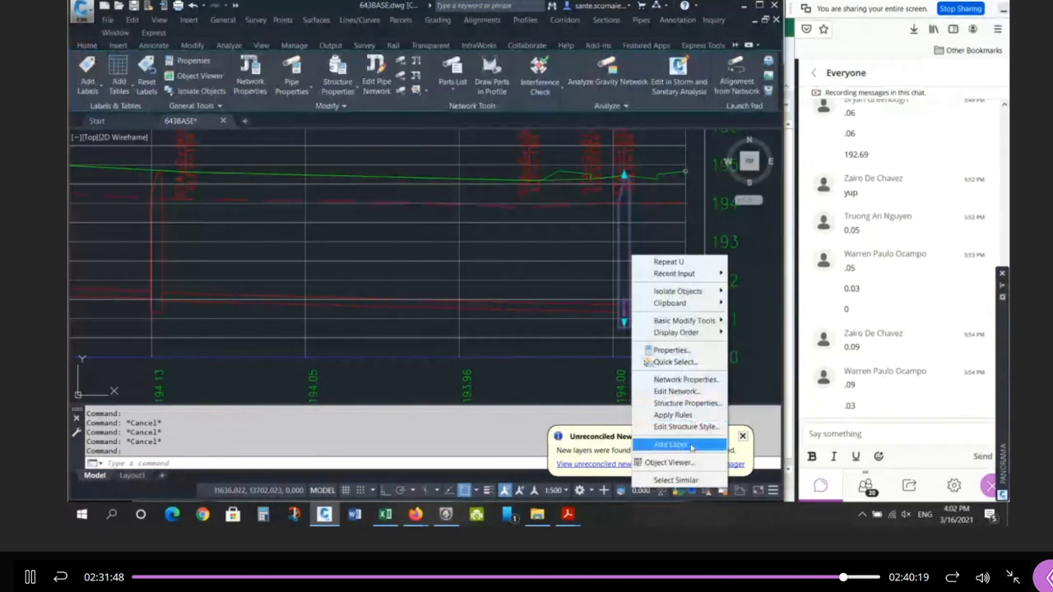
left_click(670, 445)
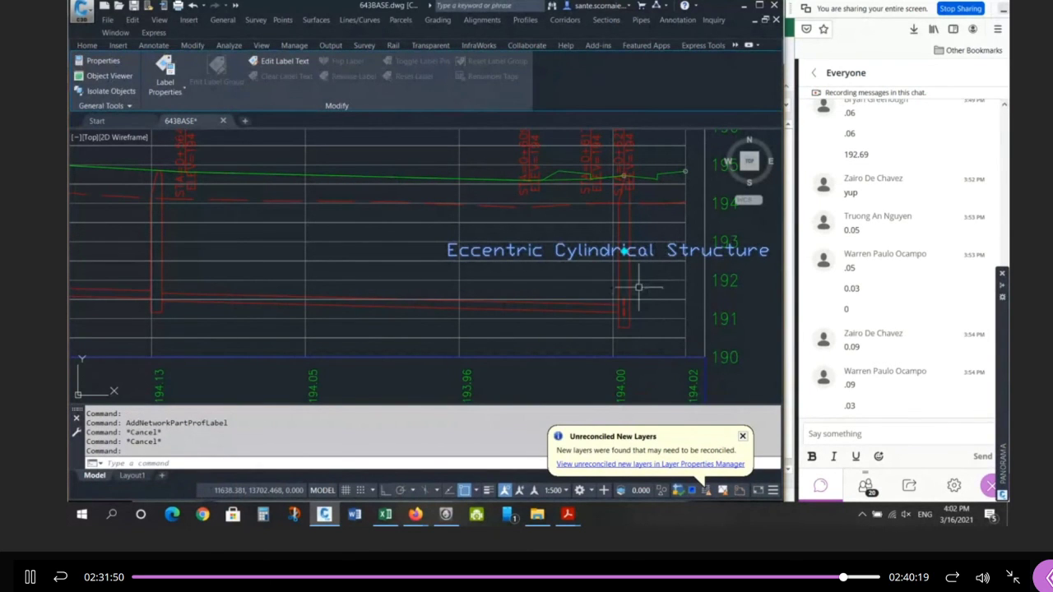
Set the structure label style of the MH2A label in the Street B profile view to PROF.
key("Return")
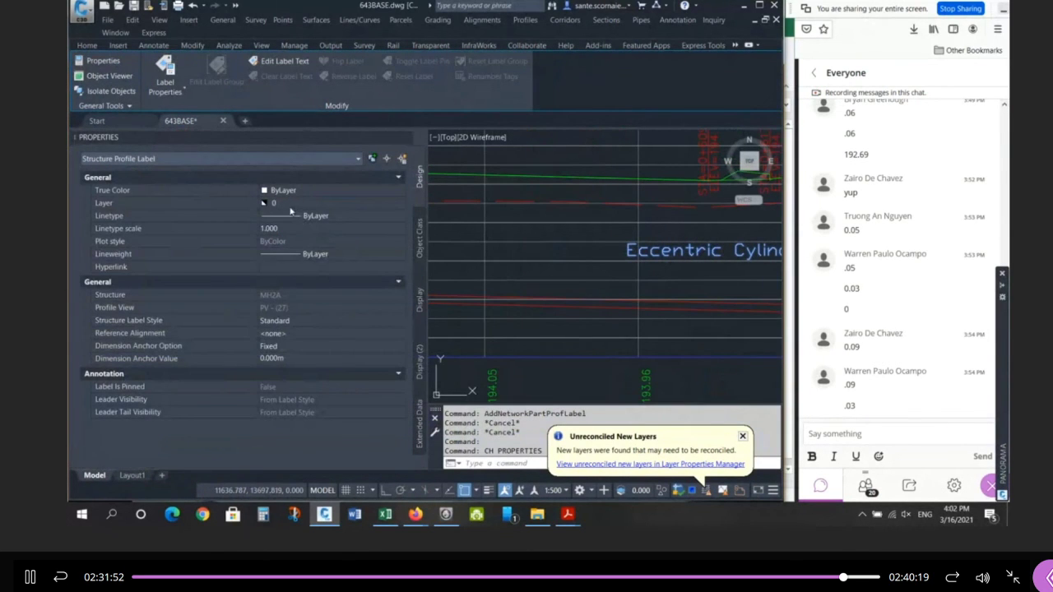
left_click(302, 322)
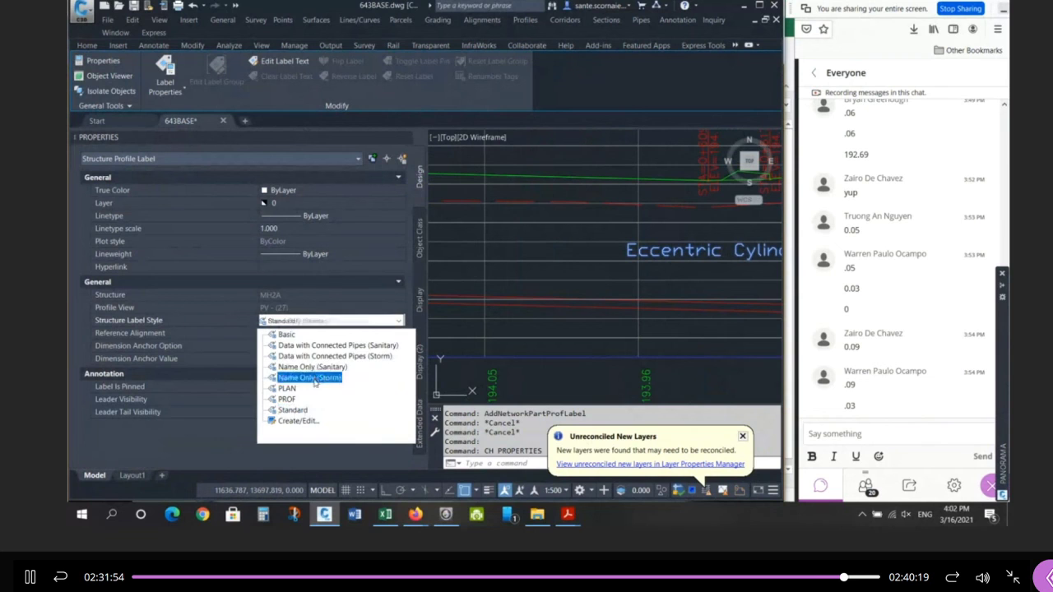
left_click(301, 400)
left_click(404, 138)
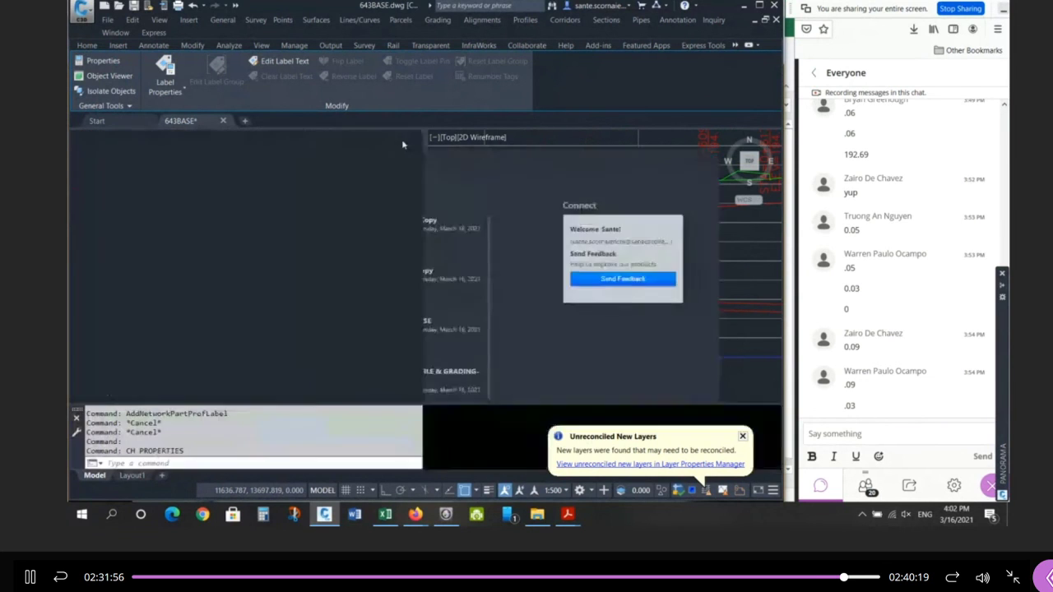
key("Escape")
scroll(631, 281, "up", 2)
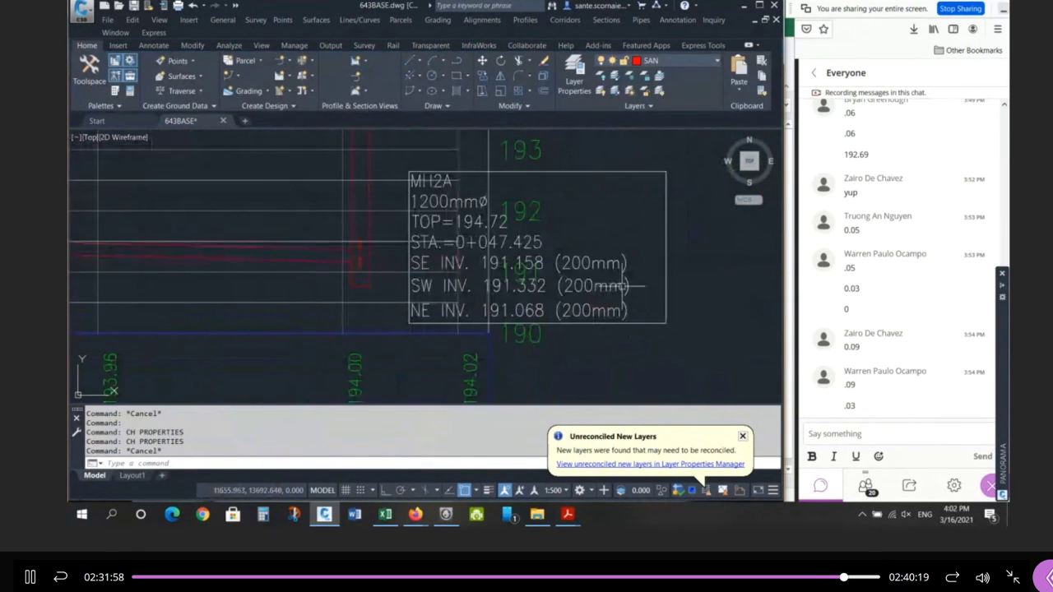
left_click(593, 263)
key("Escape")
key("Escape")
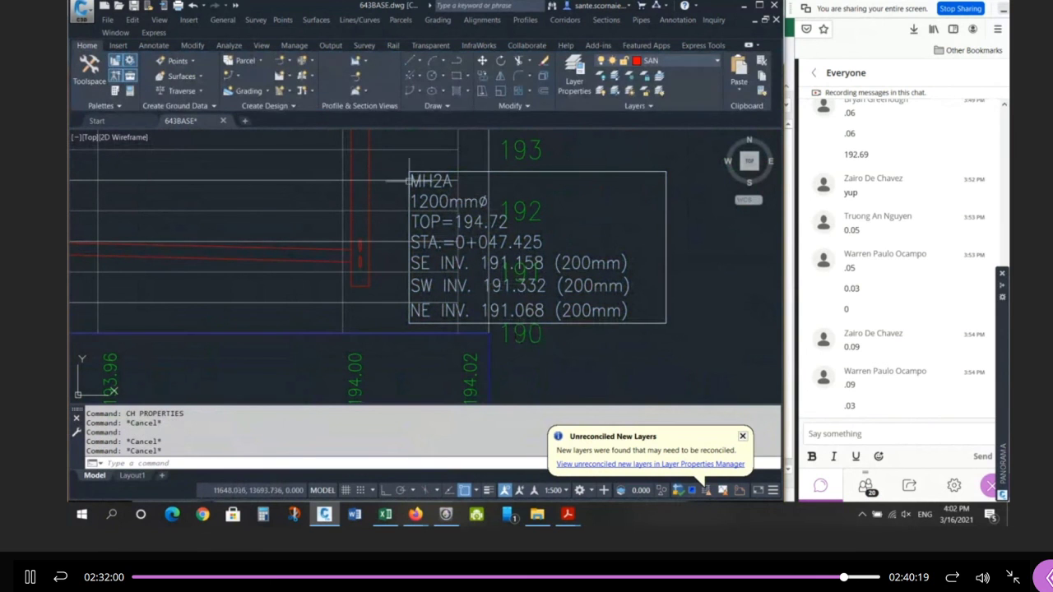
Move the MH2A label into the empty space just beyond the Street B profile view's elevation 191–193 labels.
left_click(412, 174)
left_click(360, 164)
scroll(349, 157, "down", 4)
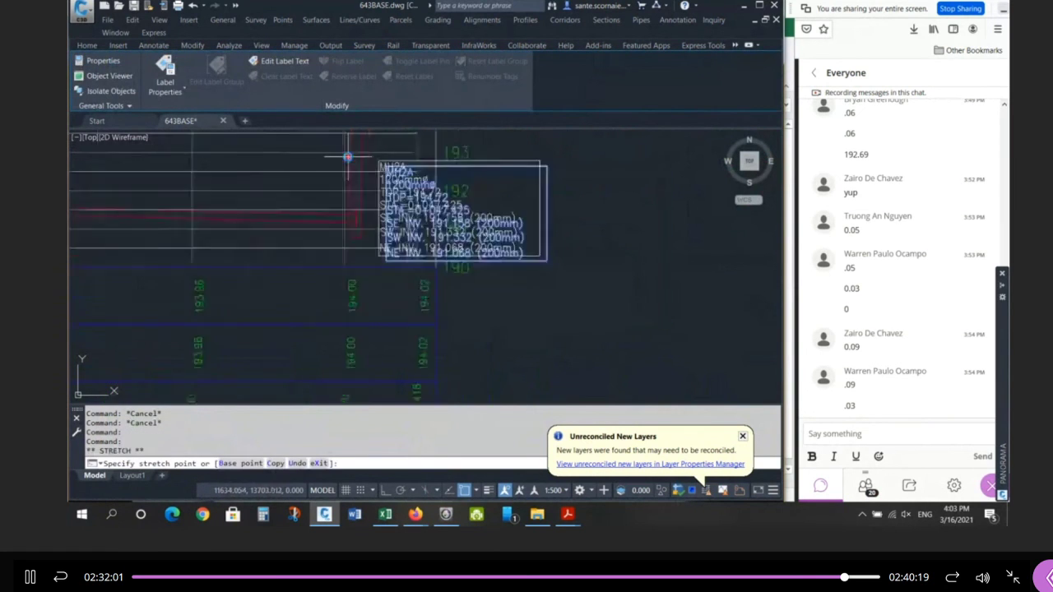
left_click(437, 146)
scroll(477, 145, "up", 6)
key("Escape")
key("Escape")
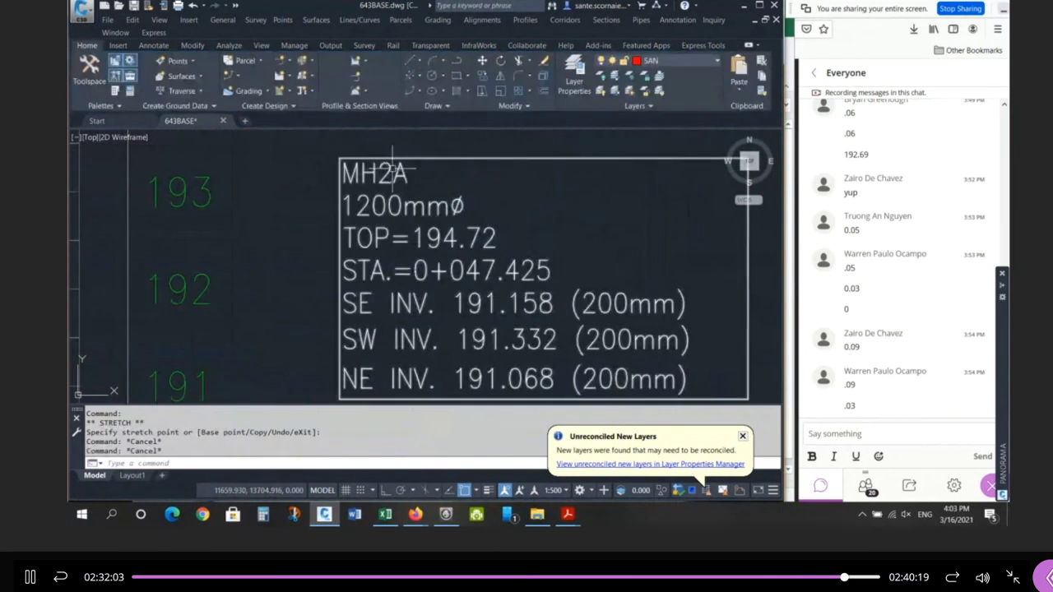
Examine the top elevation, station and invert lines of the MH2A label beside the Street B profile view.
scroll(439, 150, "down", 2)
scroll(493, 205, "up", 2)
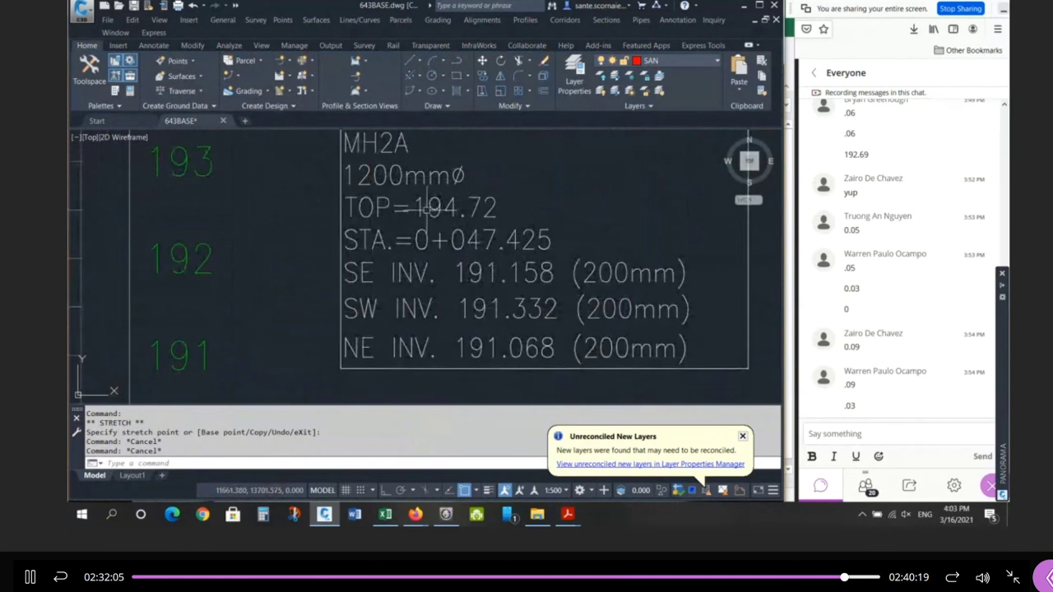
mouse_move(335, 193)
left_mouse_down()
mouse_move(499, 227)
mouse_move(505, 212)
left_mouse_up()
left_click(331, 181)
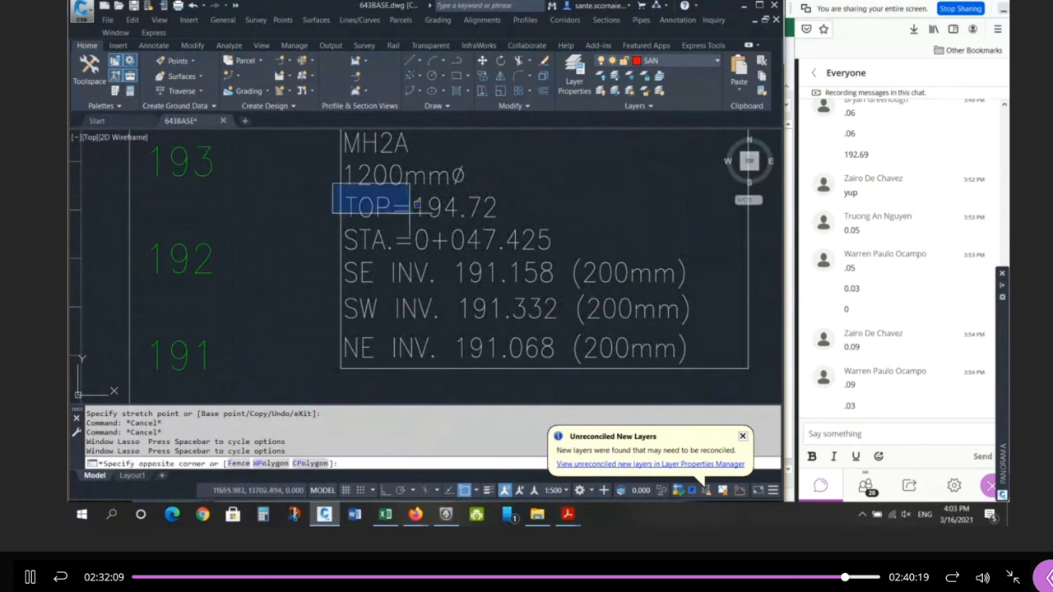
key("Escape")
key("Escape")
left_click(316, 218)
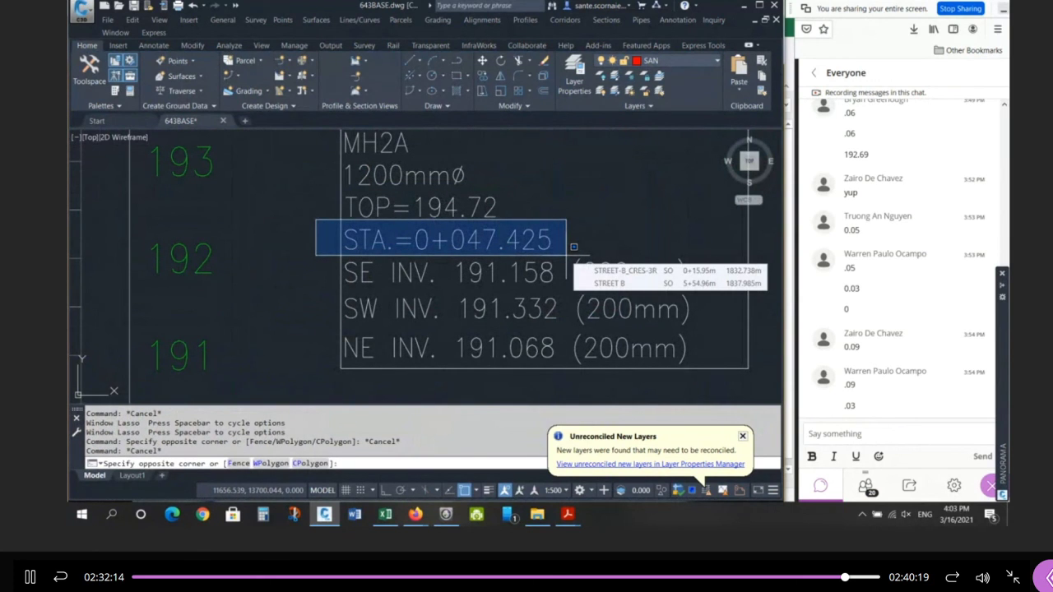
key("Escape")
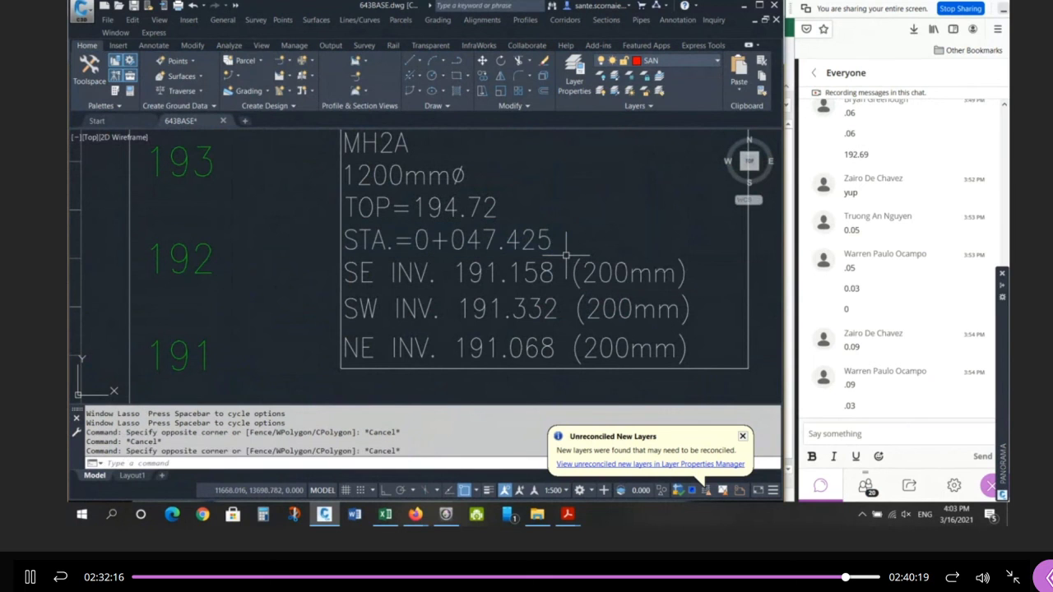
Compare the MH2A label's station with the station band under the manhole in the Street B profile view.
scroll(574, 246, "down", 6)
scroll(498, 261, "down", 5)
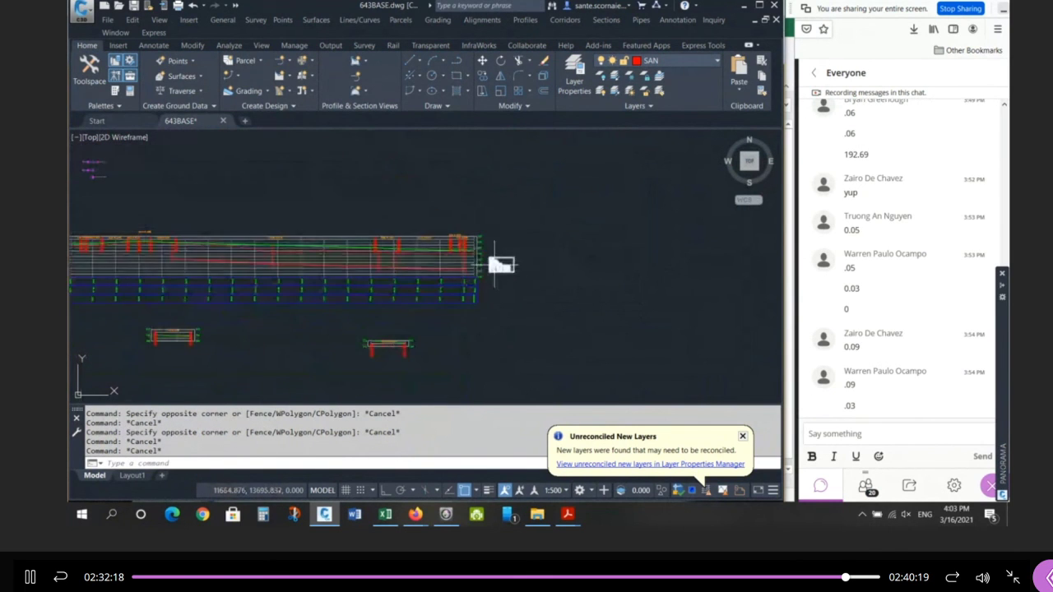
scroll(497, 263, "up", 12)
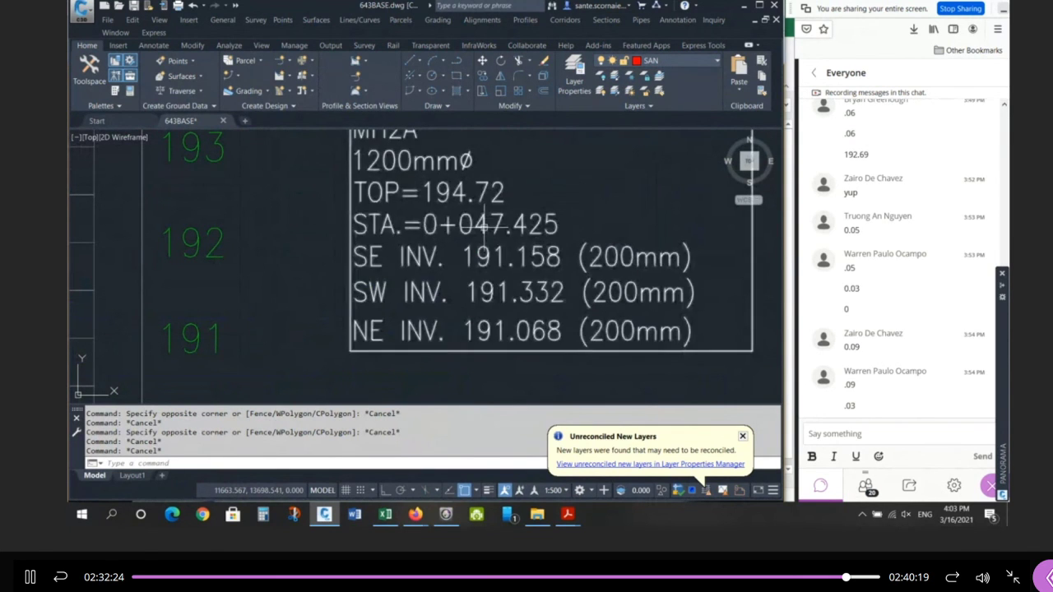
scroll(502, 217, "down", 6)
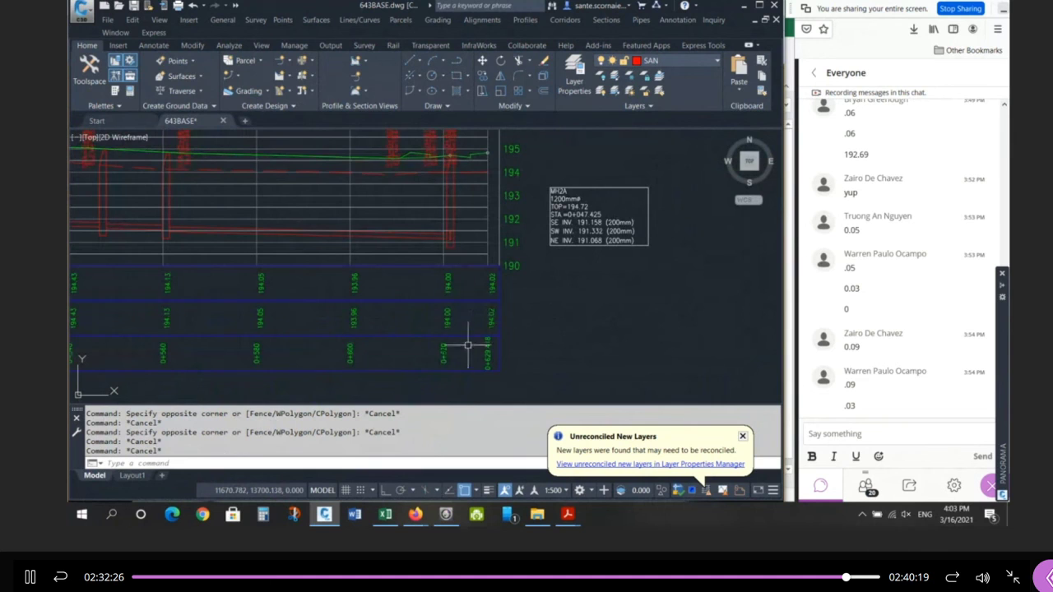
scroll(467, 346, "up", 5)
left_click(402, 313)
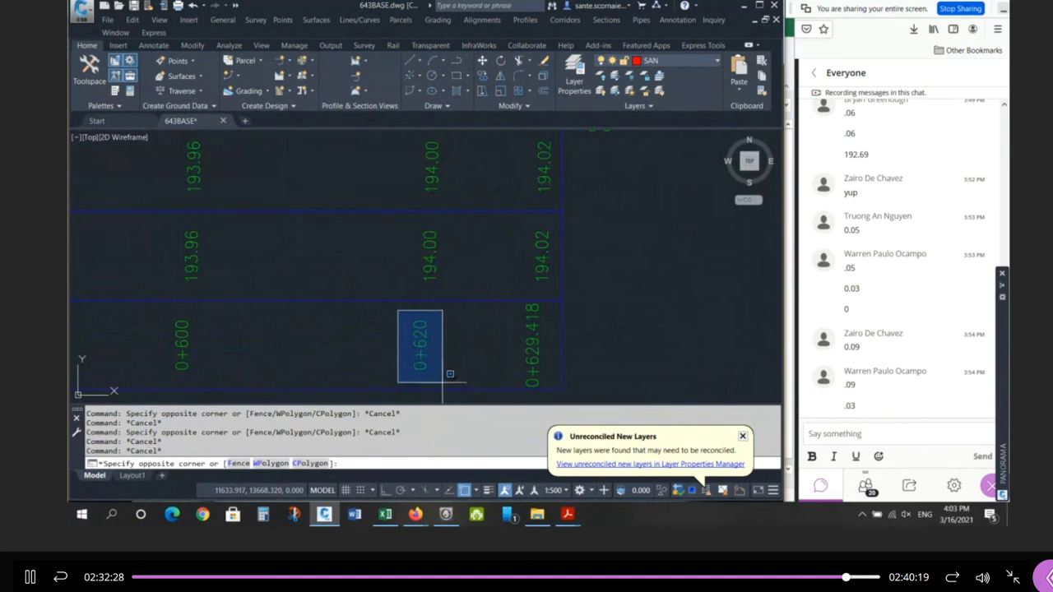
key("Escape")
key("Escape")
key("Escape")
scroll(444, 346, "down", 5)
scroll(535, 272, "up", 7)
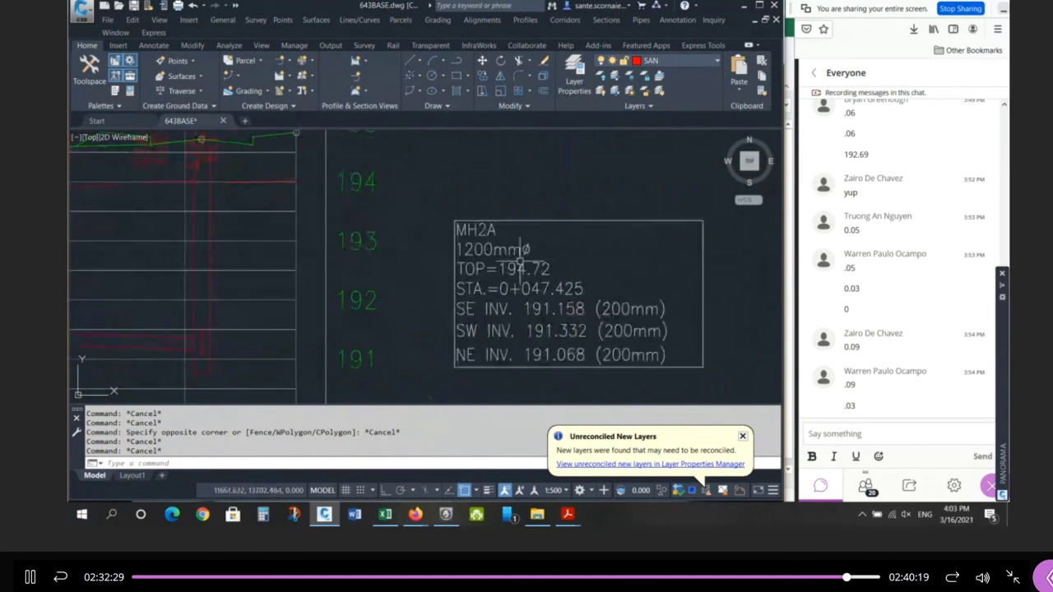
scroll(562, 292, "down", 8)
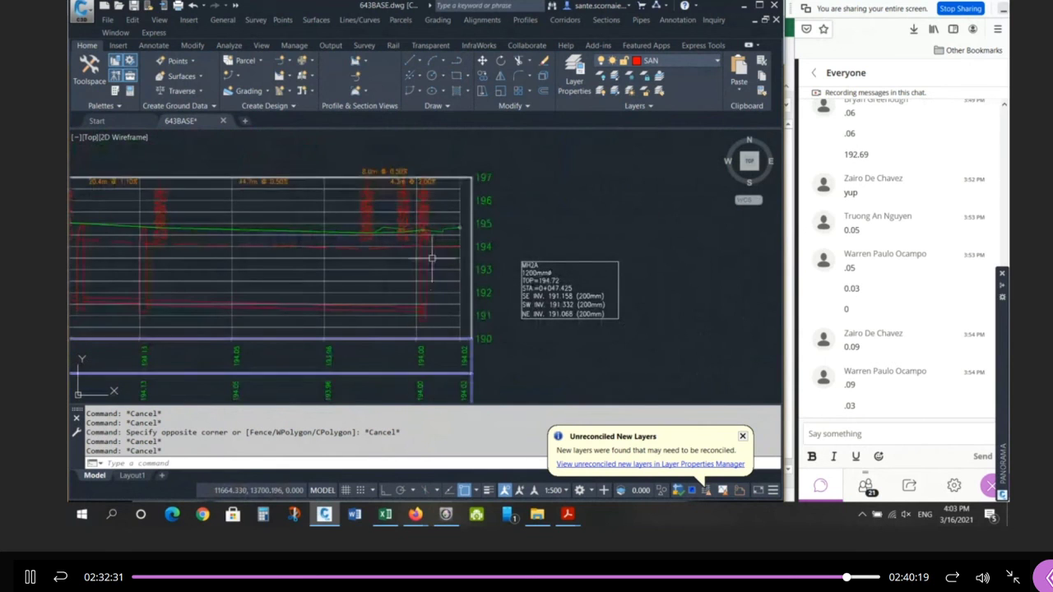
Add a structure label to manhole MH2A in the Street A profile view.
scroll(232, 192, "up", 5)
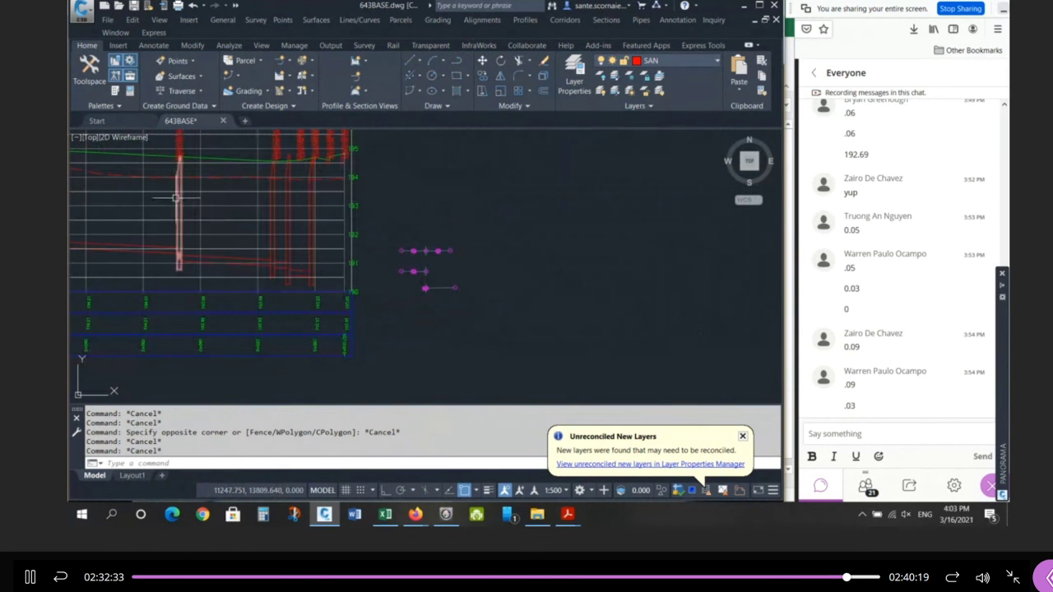
left_click(177, 200)
right_click(178, 200)
left_click(215, 388)
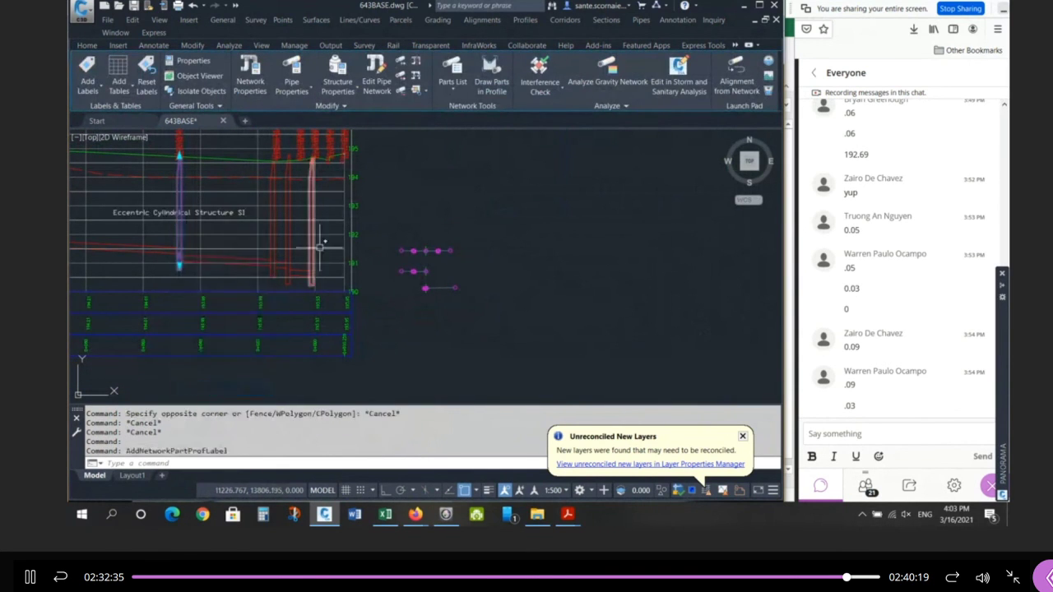
key("Escape")
key("Escape")
Match the properties of the Street B MH2A label onto the MH2A label in the Street A profile view.
left_click(764, 93)
scroll(498, 158, "down", 6)
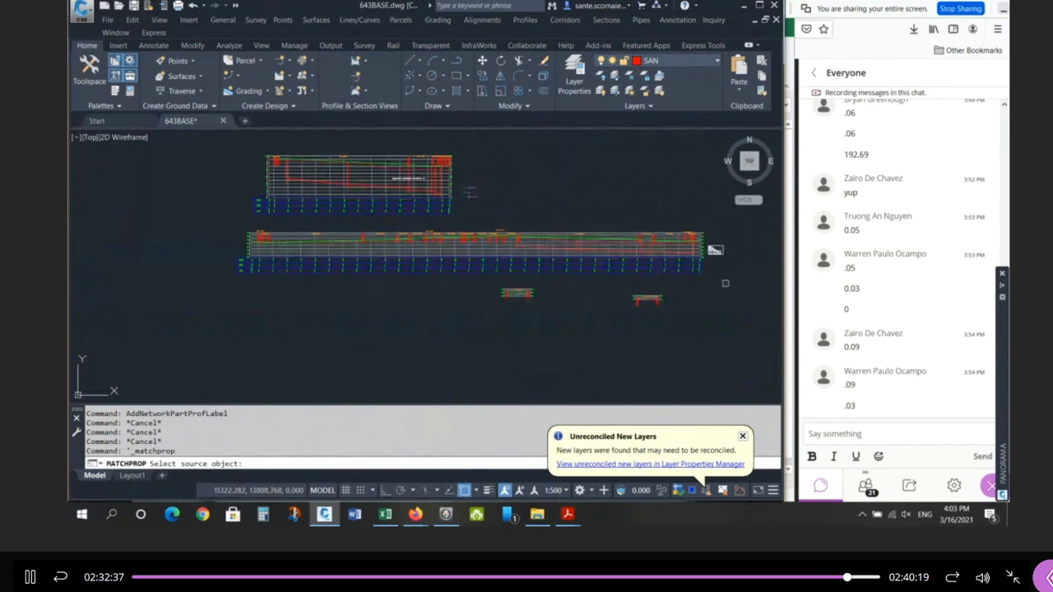
left_click(719, 250)
scroll(418, 170, "up", 2)
scroll(418, 170, "up", 3)
left_click(416, 216)
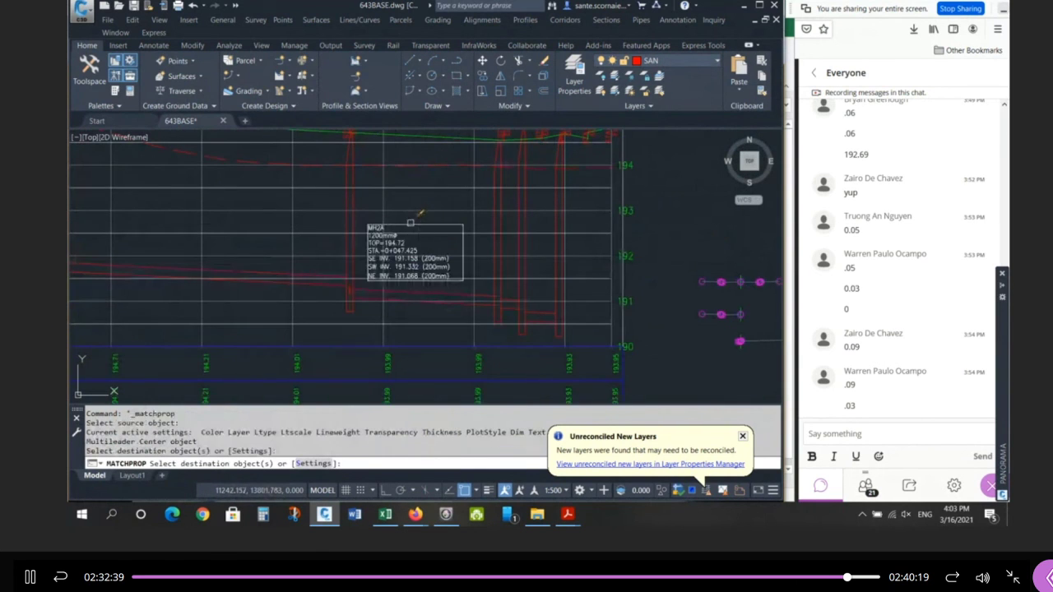
key("Escape")
Compare the MH2A label's station with the station band beneath the manhole in the Street A profile view.
scroll(394, 223, "up", 2)
scroll(394, 223, "up", 3)
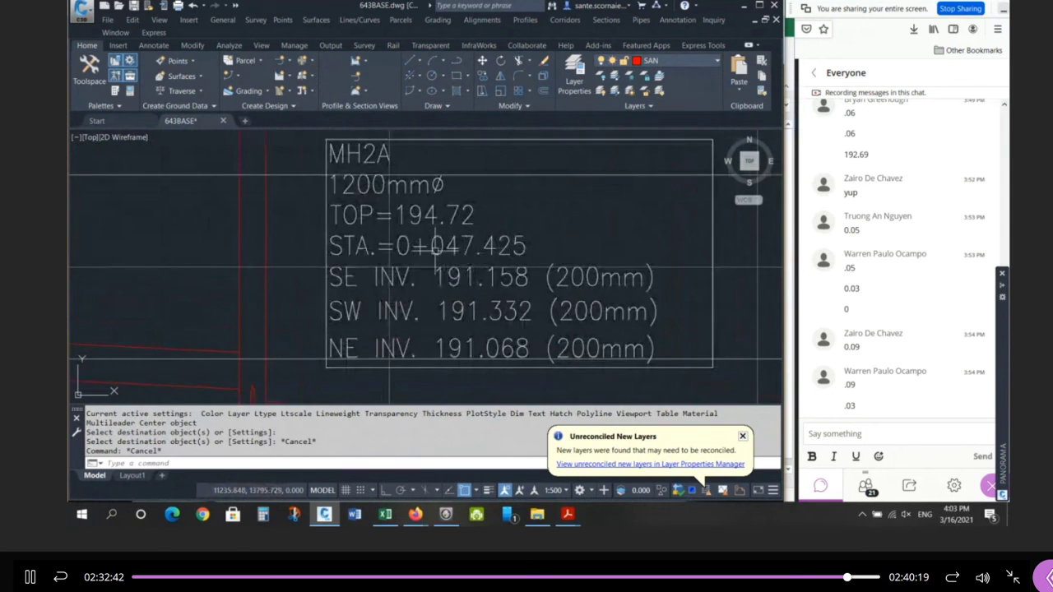
scroll(420, 244, "down", 5)
scroll(419, 245, "down", 2)
scroll(447, 329, "up", 5)
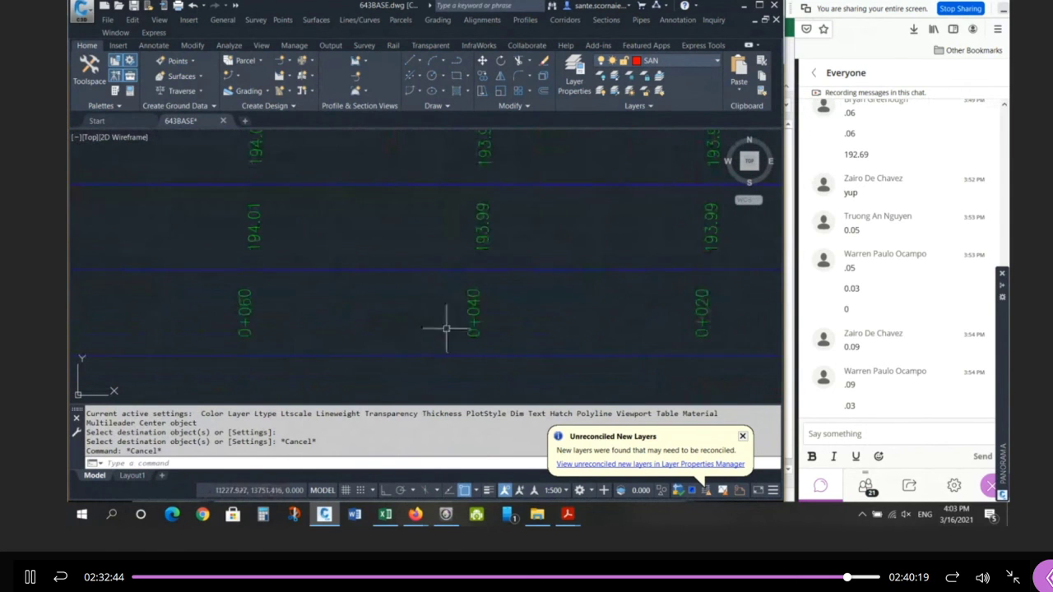
scroll(391, 311, "down", 3)
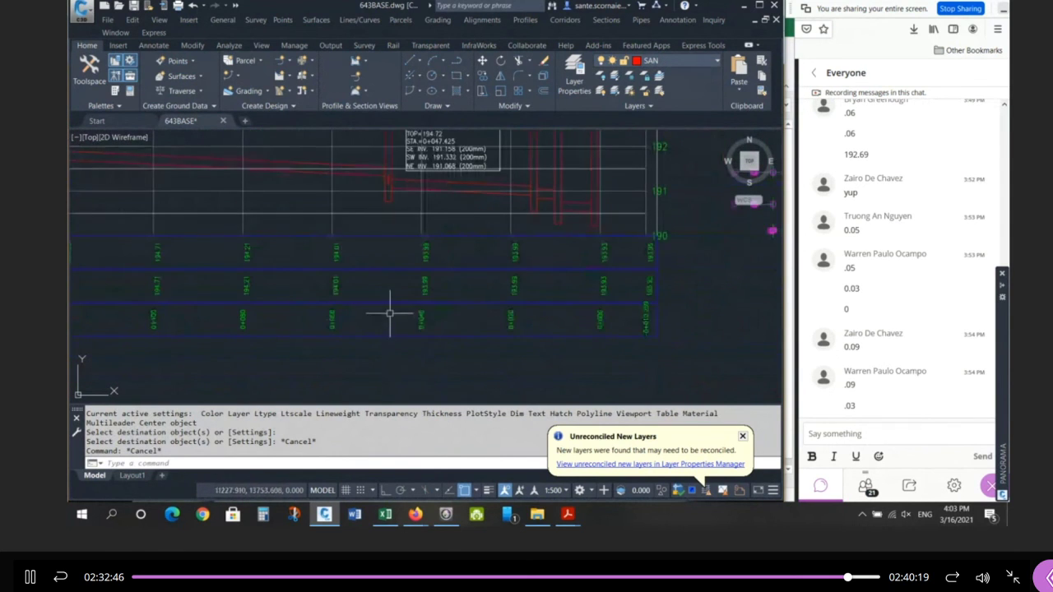
scroll(388, 228, "up", 5)
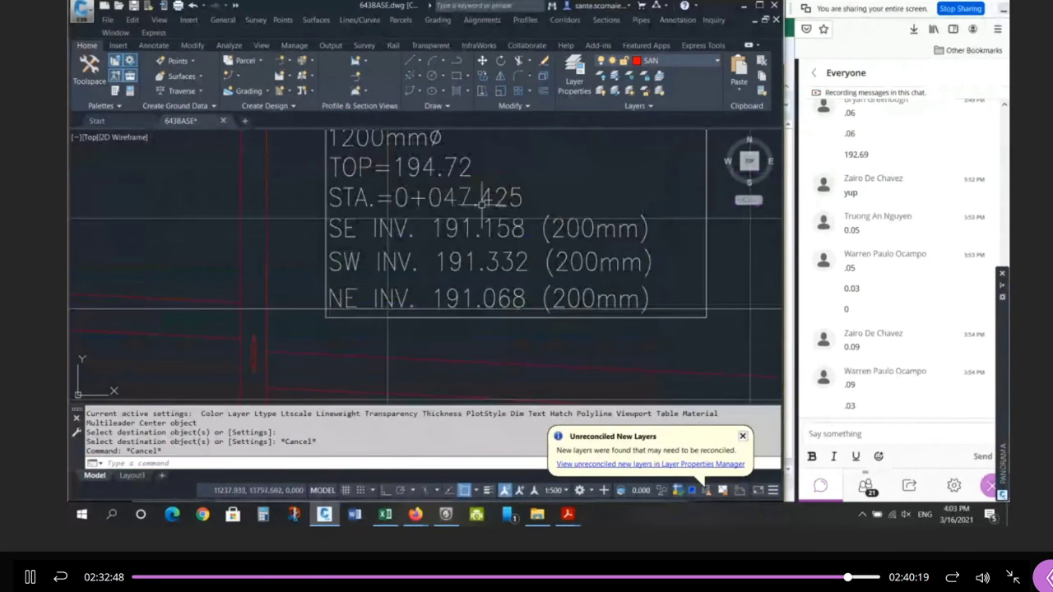
scroll(417, 177, "down", 7)
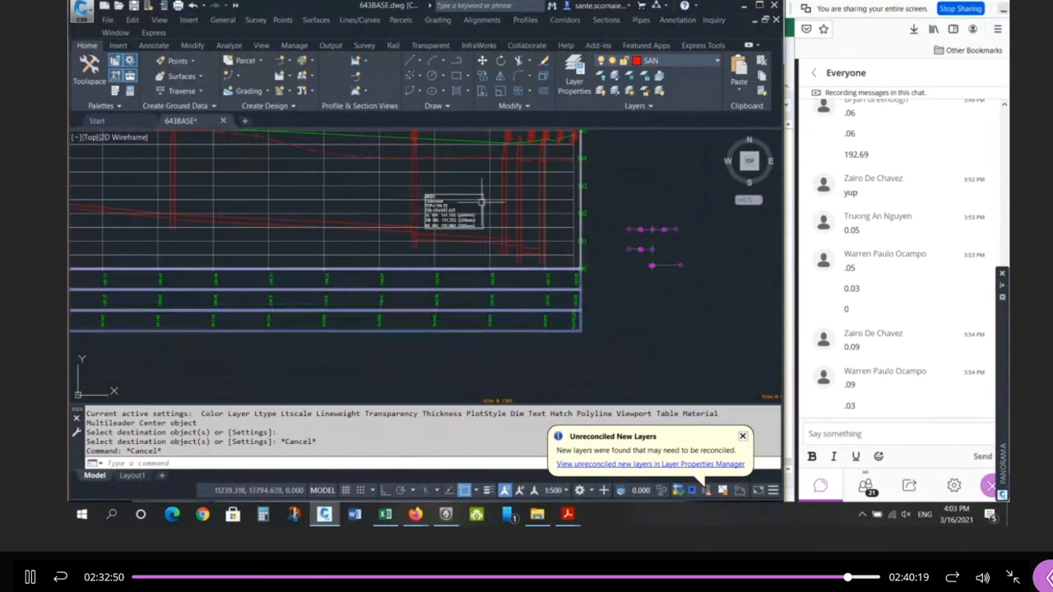
Inspect the properties of the Street B MH2A label, including its structure label style and reference alignment.
key("Escape")
key("Escape")
scroll(329, 208, "down", 2)
scroll(332, 202, "down", 3)
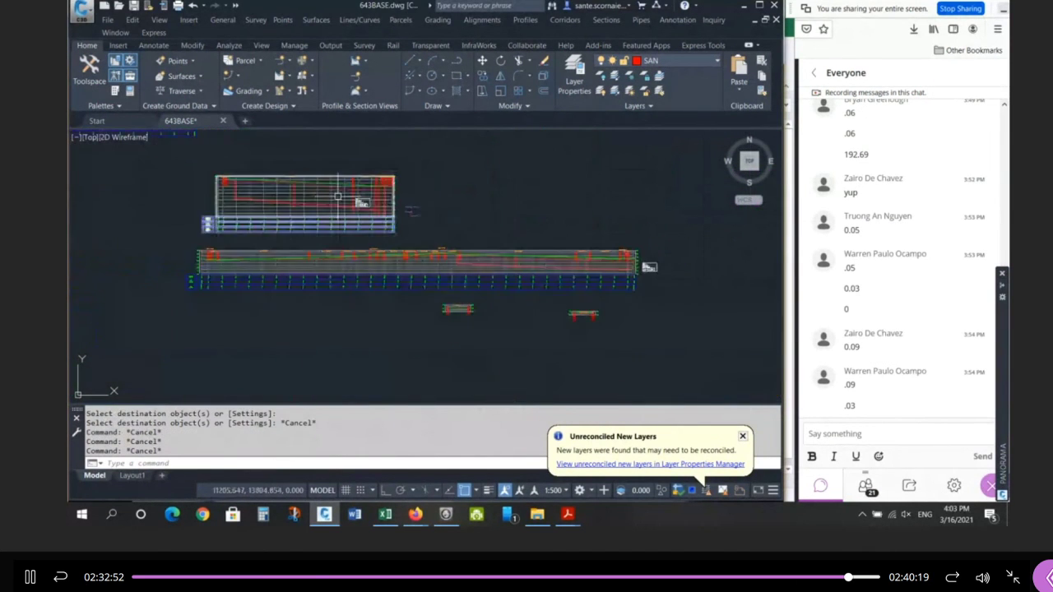
scroll(650, 265, "up", 4)
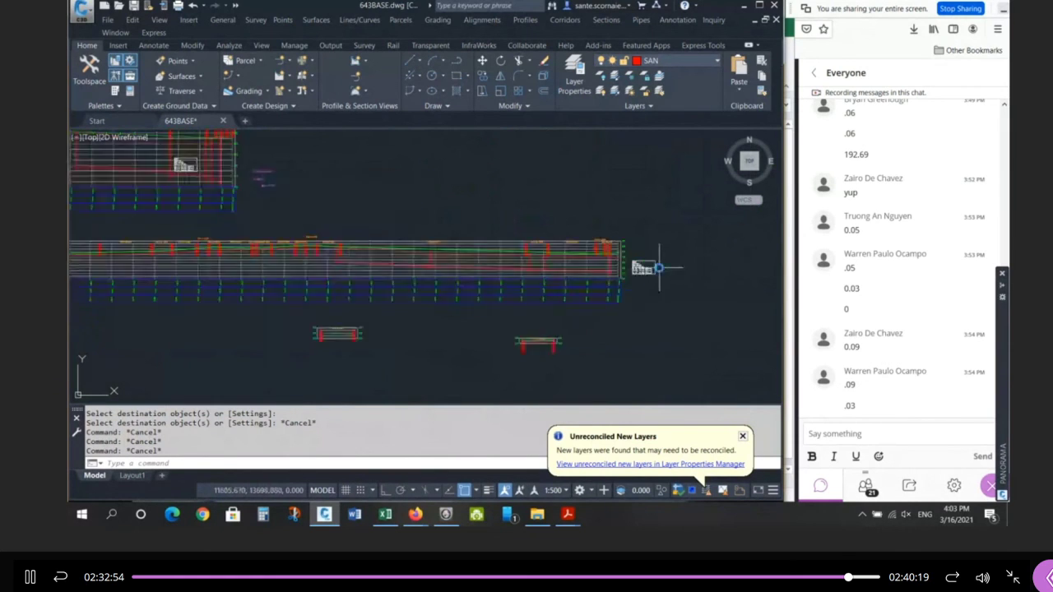
scroll(581, 271, "up", 3)
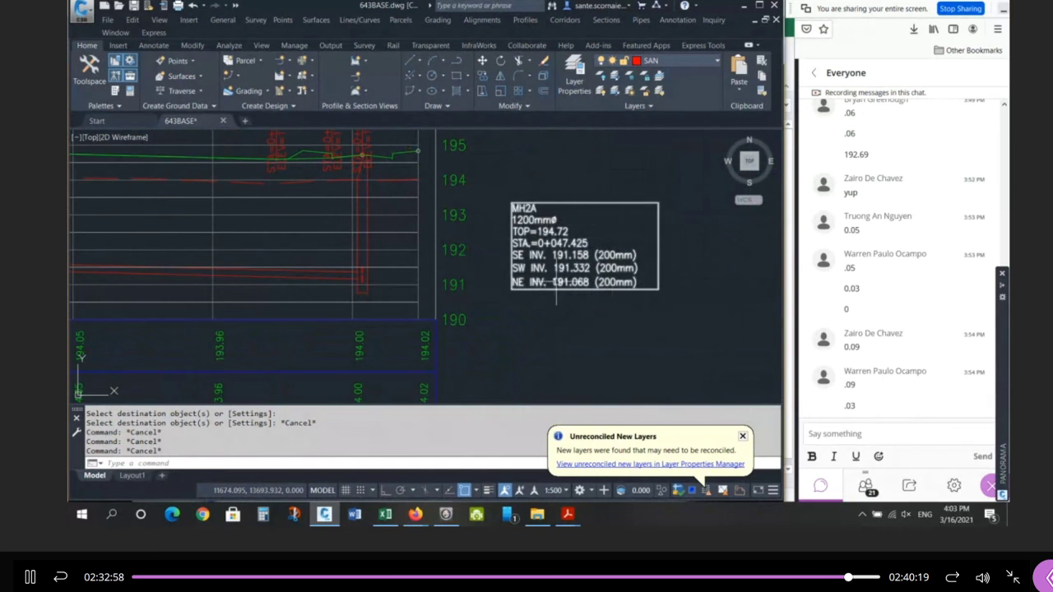
type("ch")
key("Return")
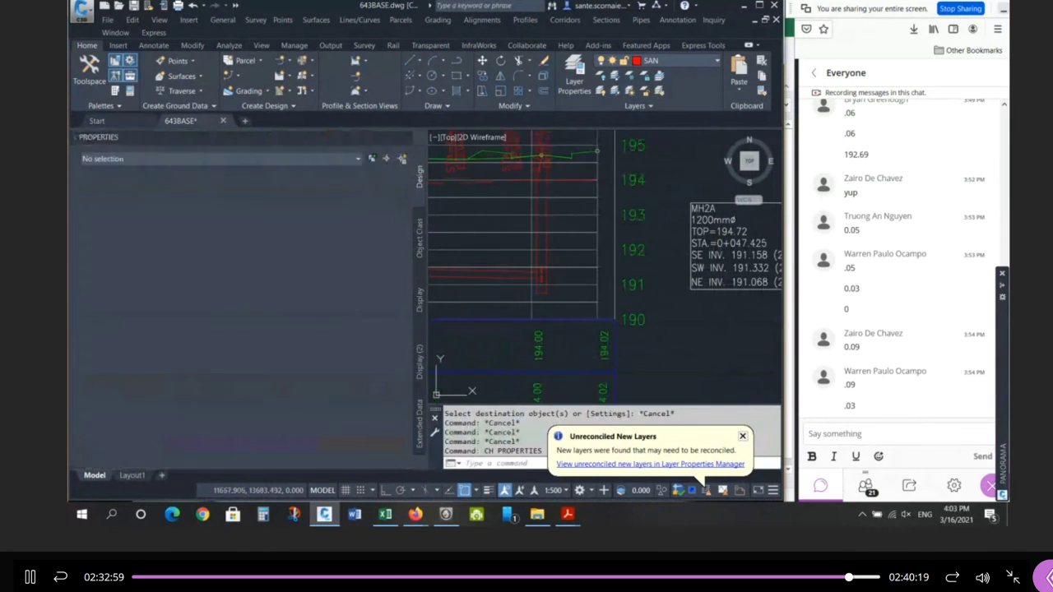
left_click(710, 253)
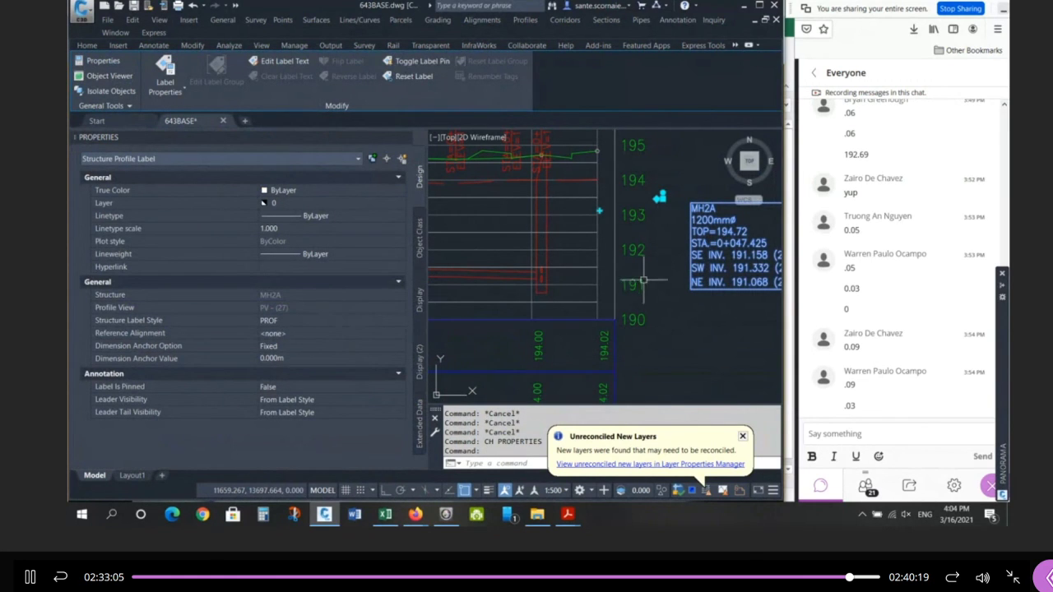
key("Escape")
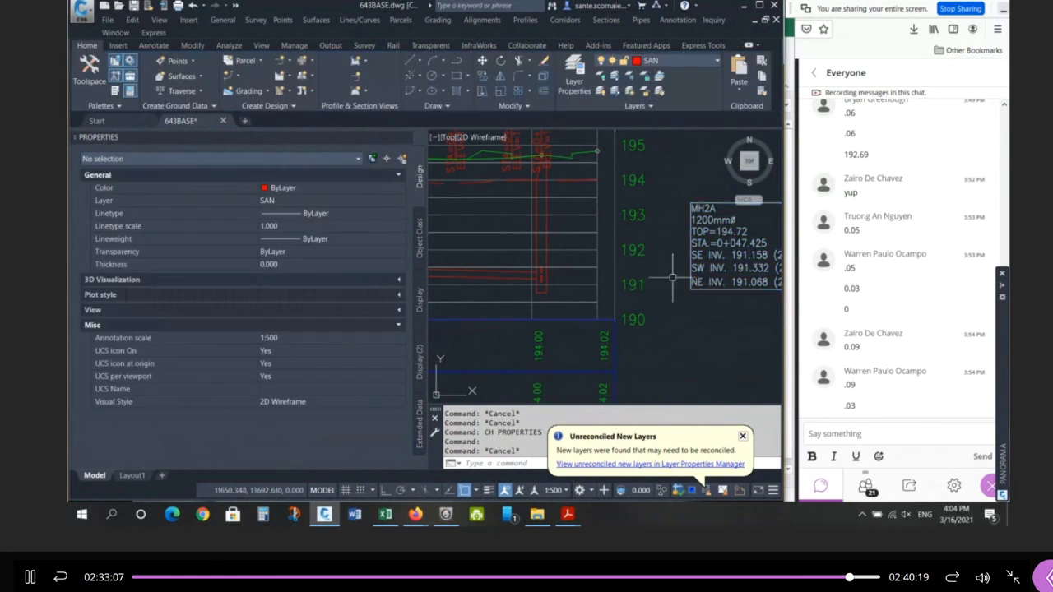
left_click(695, 216)
right_click(690, 217)
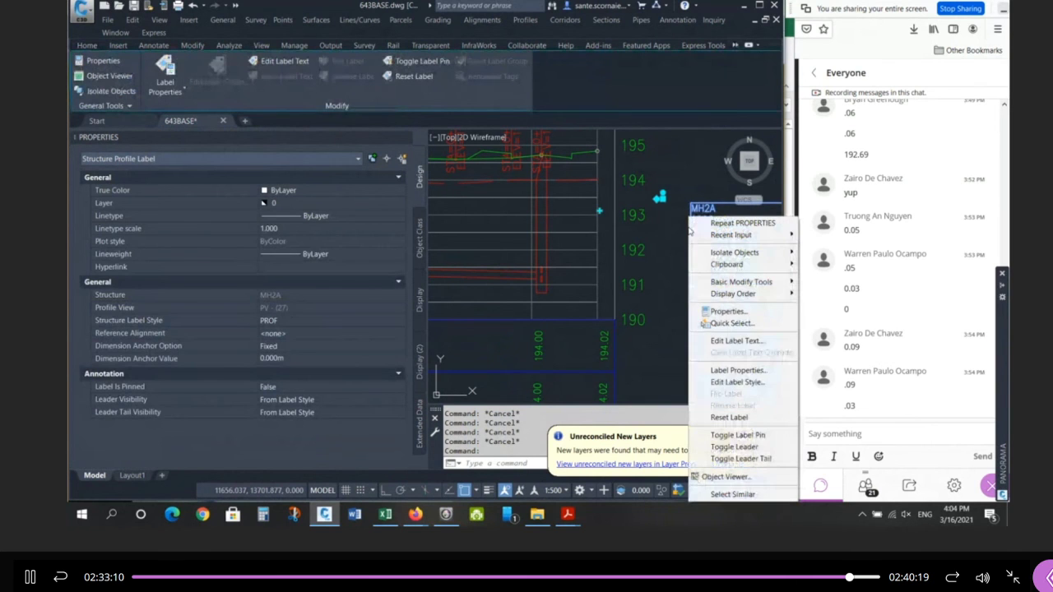
left_click(741, 372)
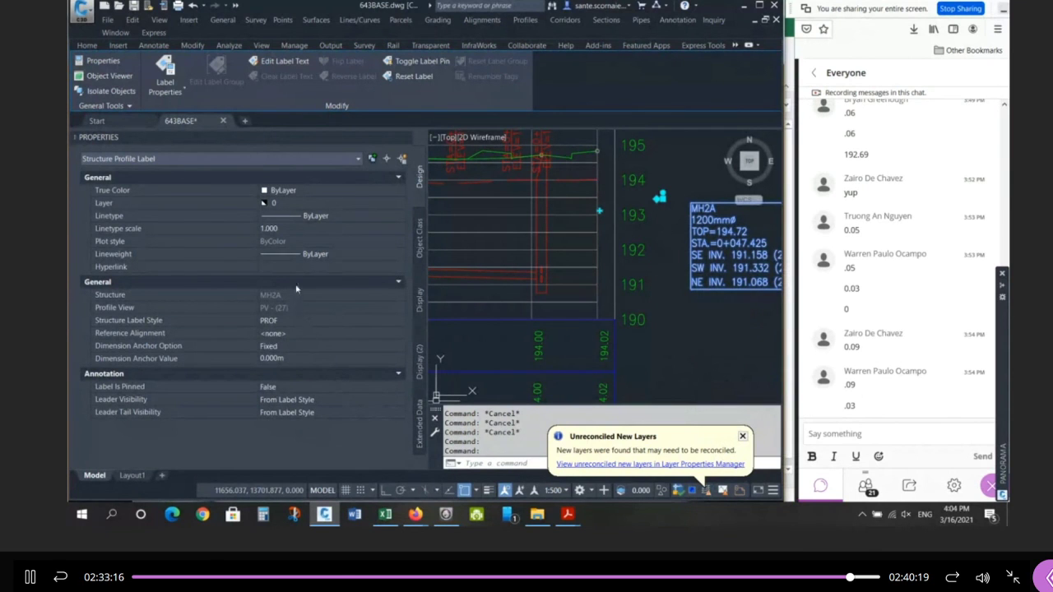
key("Escape")
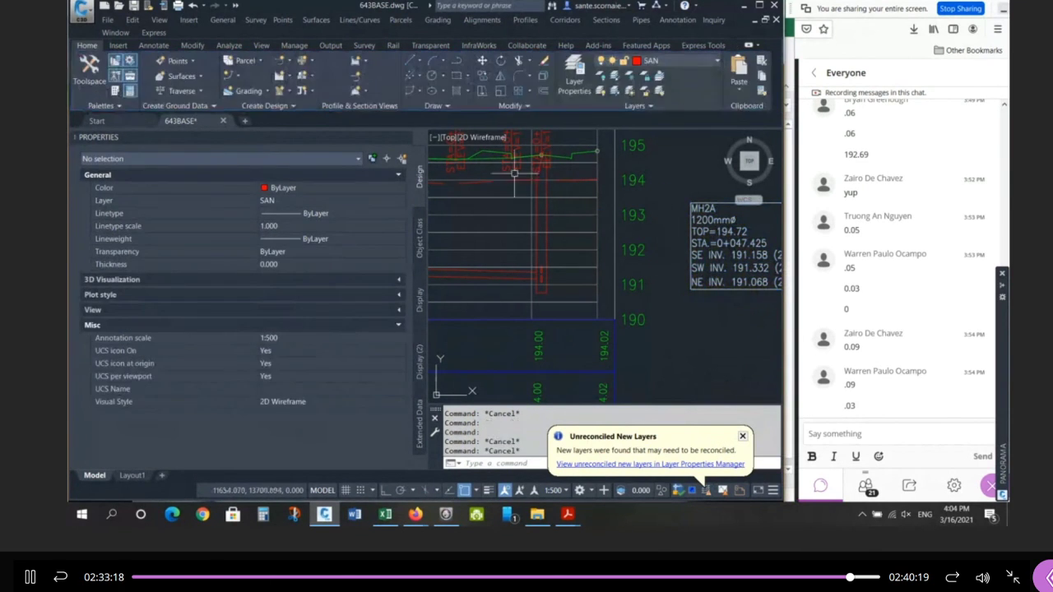
Set the reference alignment of the MH2A structure label in the Street B profile view to STREET B.
key("ctrl+1")
scroll(425, 235, "up", 2)
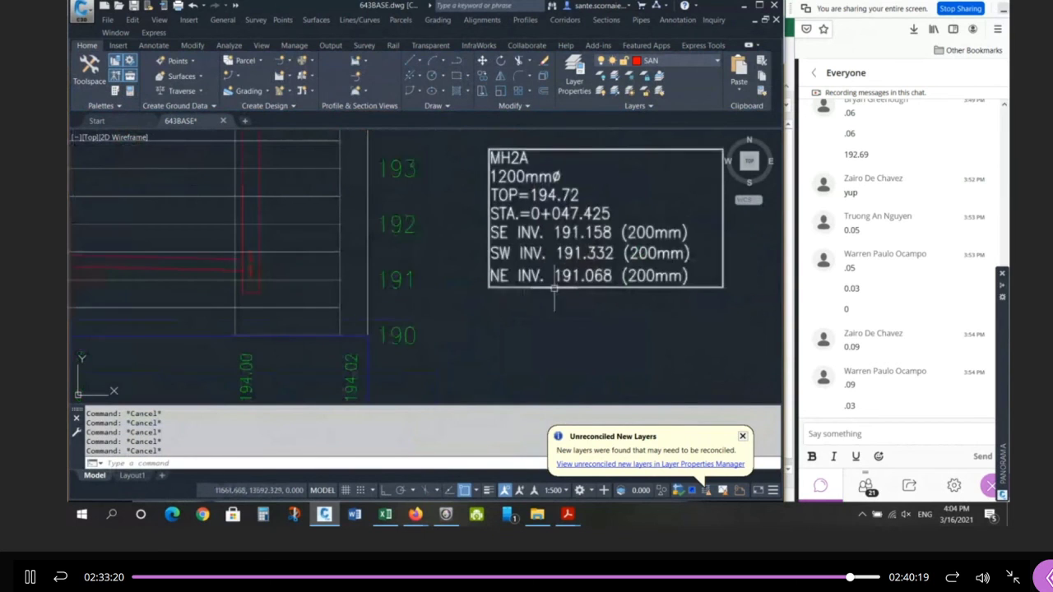
scroll(453, 247, "down", 5)
scroll(487, 360, "up", 3)
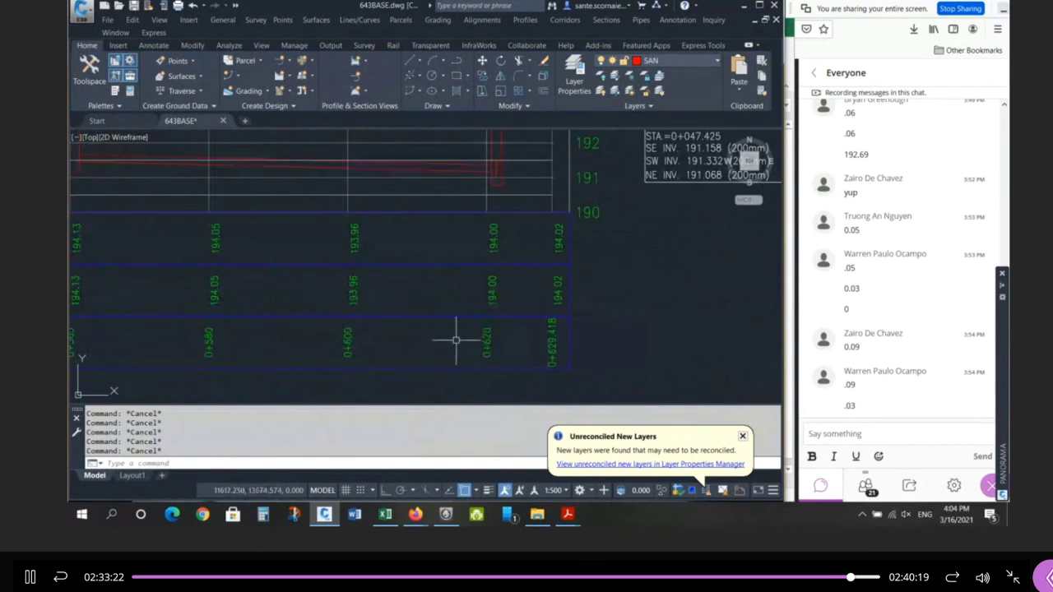
scroll(455, 339, "down", 3)
scroll(580, 278, "up", 3)
left_click(607, 222)
right_click(607, 222)
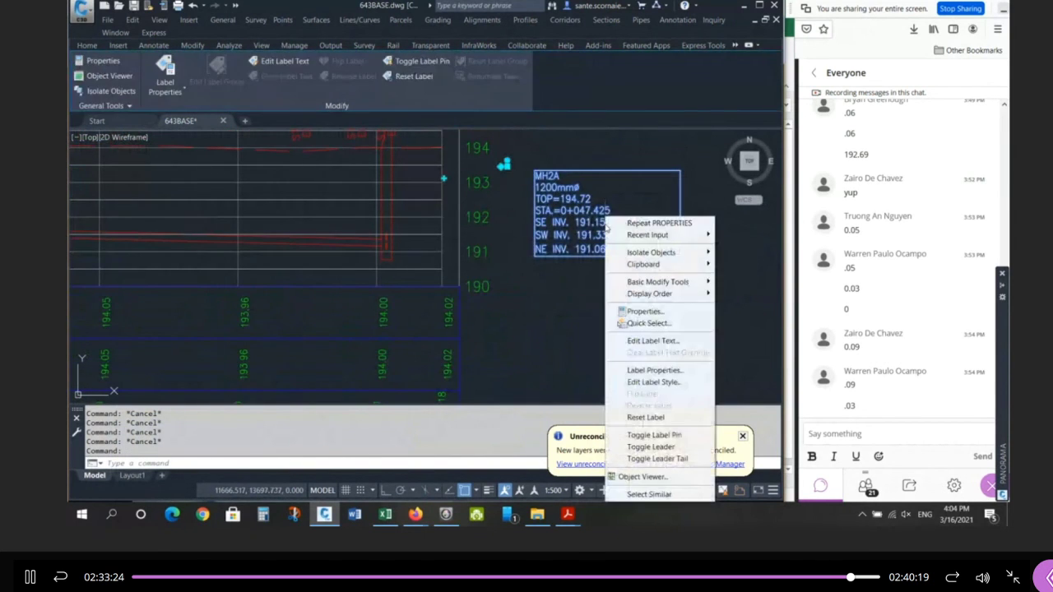
left_click(660, 371)
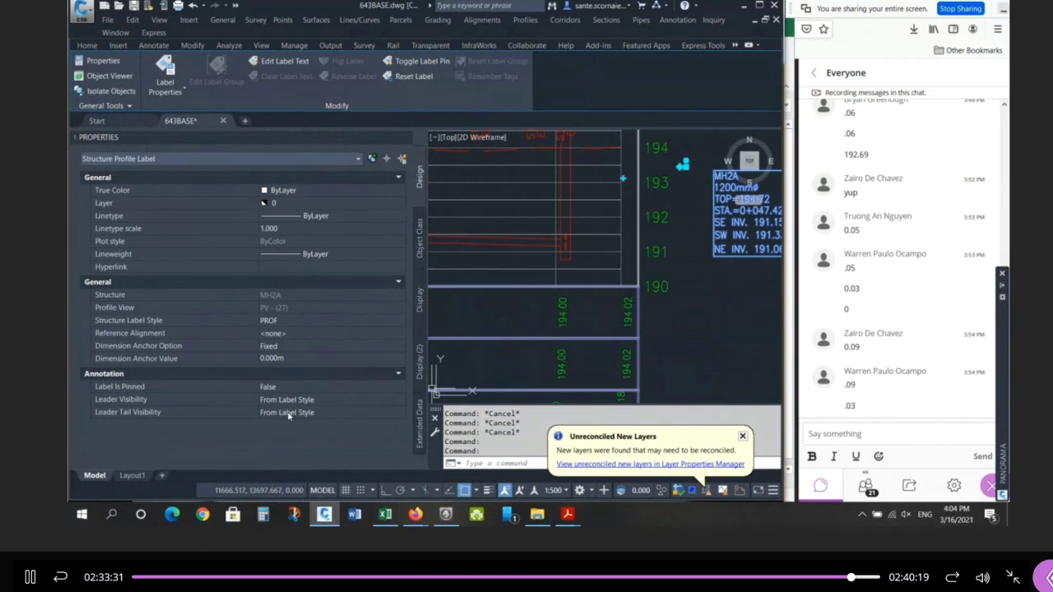
left_click(299, 334)
left_click(299, 334)
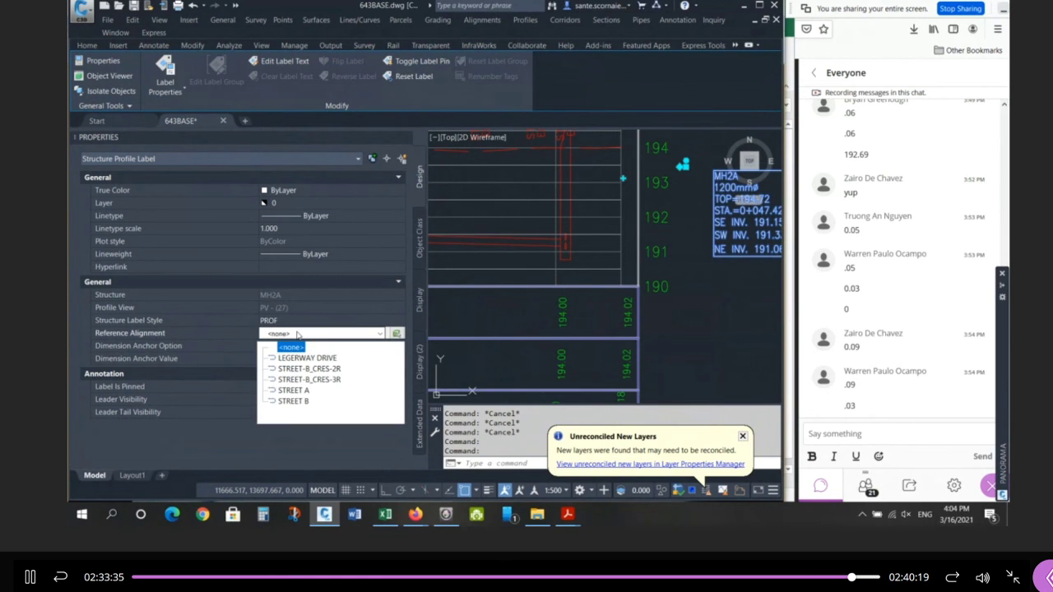
left_click(294, 400)
scroll(704, 235, "up", 3)
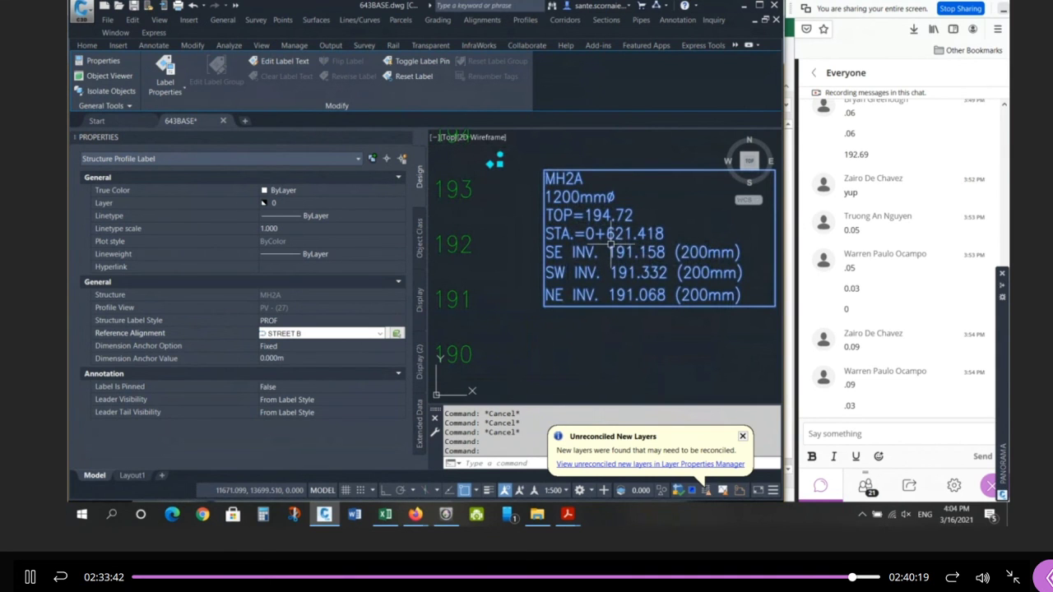
left_click(406, 137)
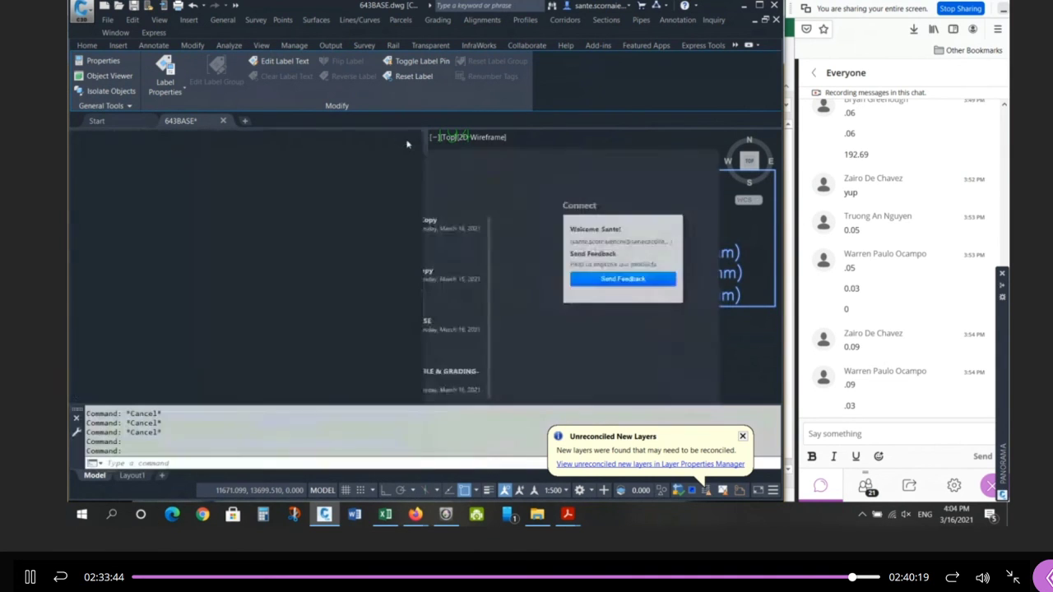
Compare the station on the Street B MH2A label with the station band beneath the manhole.
scroll(601, 256, "down", 2)
scroll(481, 269, "up", 4)
scroll(568, 264, "down", 4)
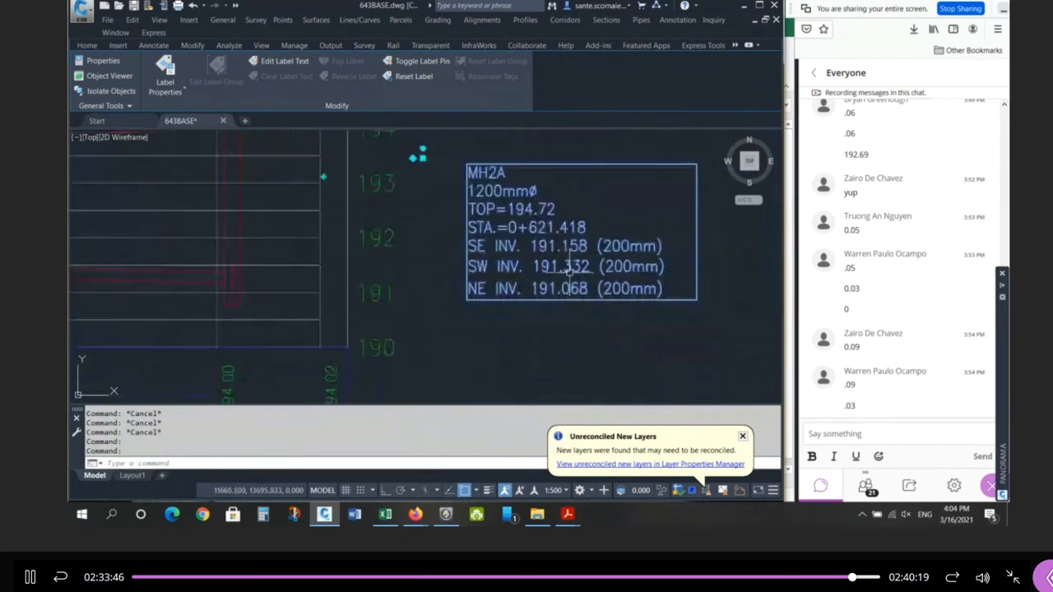
key("Escape")
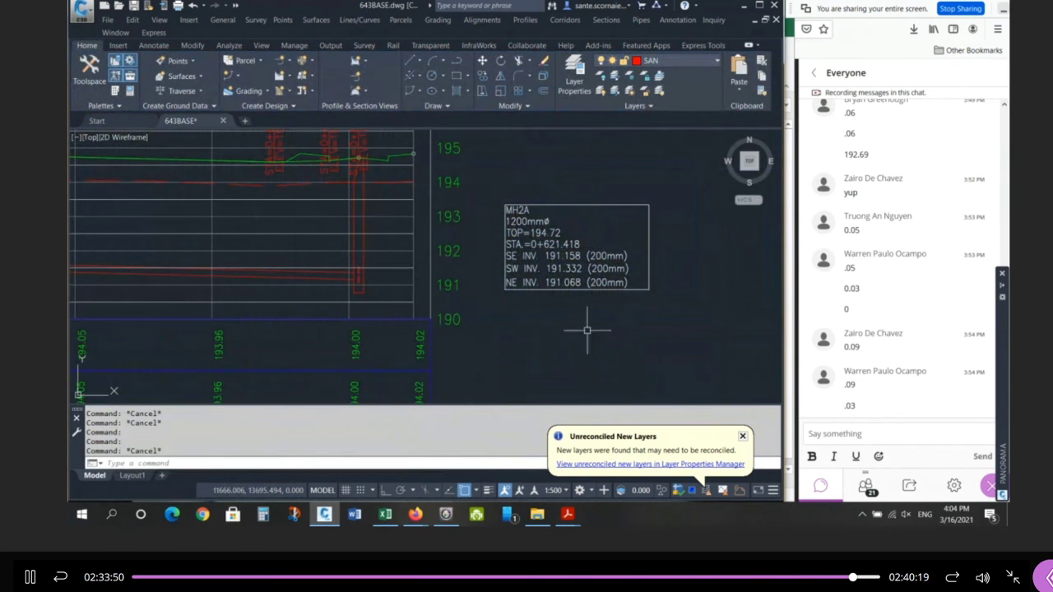
scroll(565, 260, "up", 2)
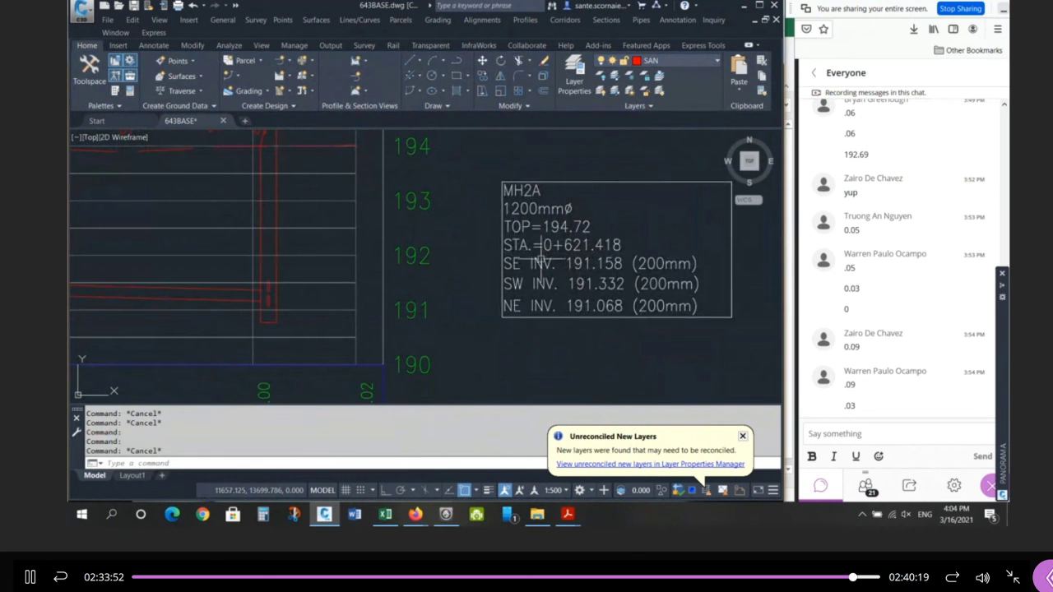
scroll(372, 346, "down", 4)
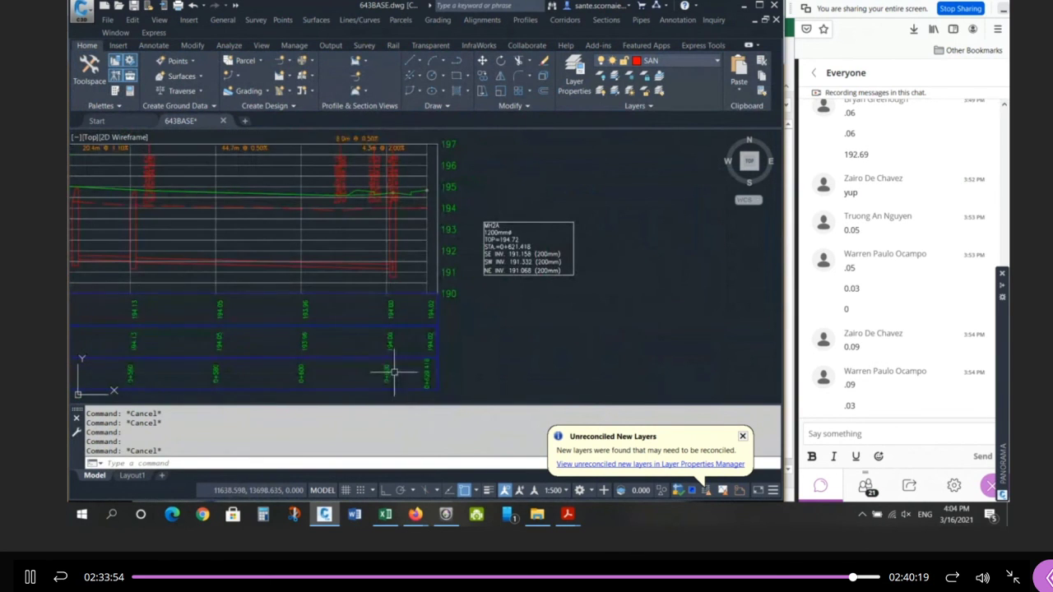
Review the structure properties of manhole MH2A in the Street A profile view, including its reference alignment, without changing them.
scroll(475, 372, "down", 5)
scroll(177, 241, "down", 2)
scroll(92, 241, "up", 5)
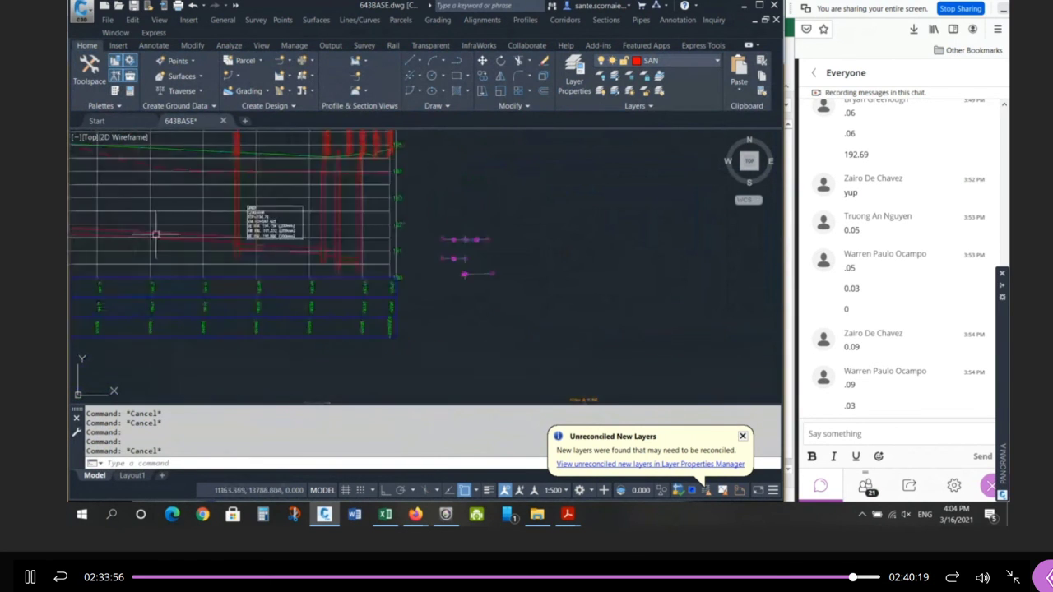
scroll(231, 229, "up", 6)
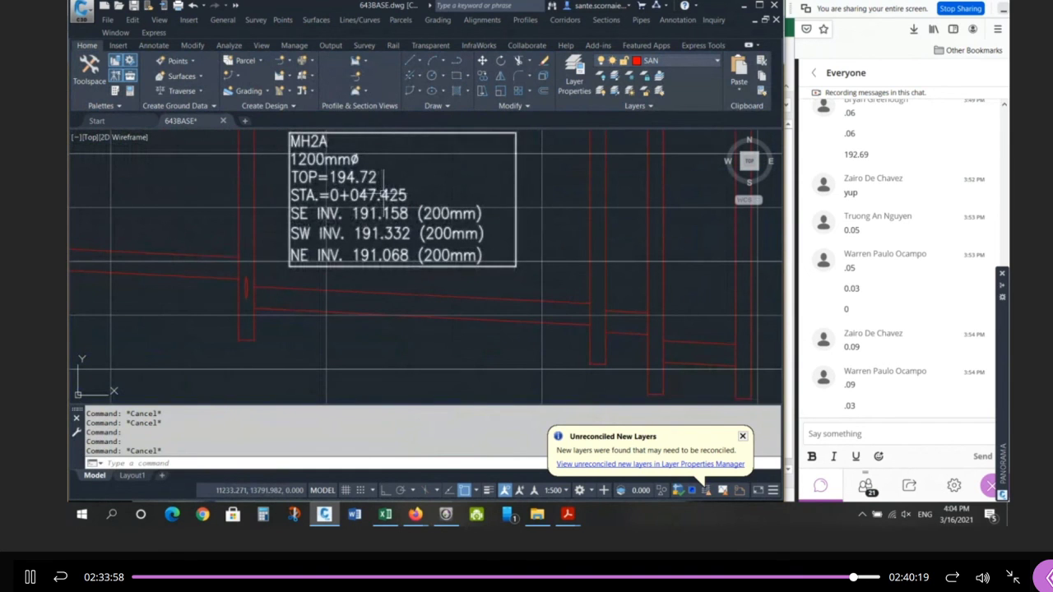
left_click(251, 194)
right_click(255, 193)
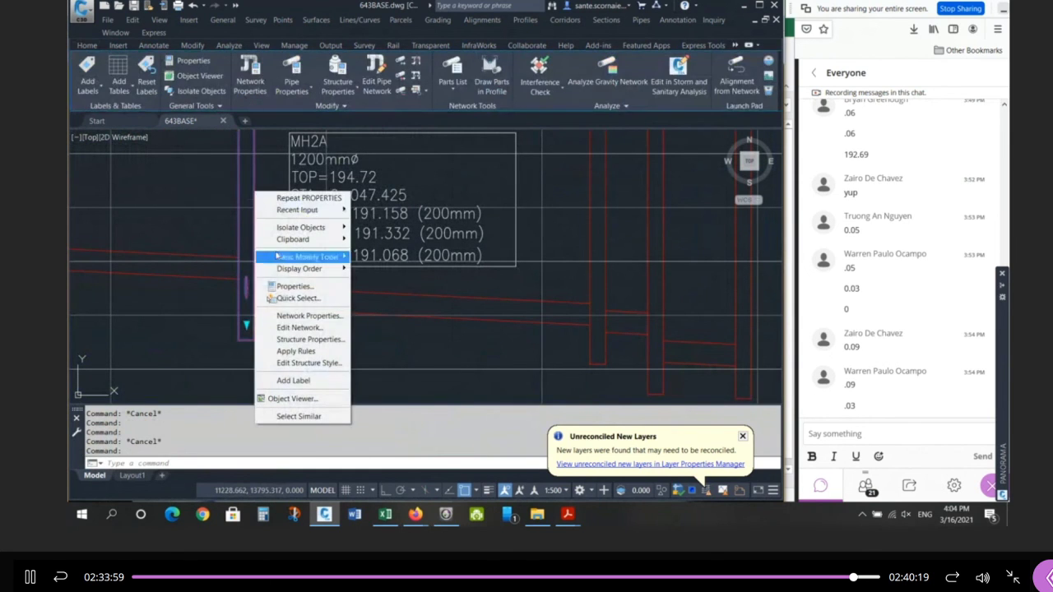
left_click(309, 339)
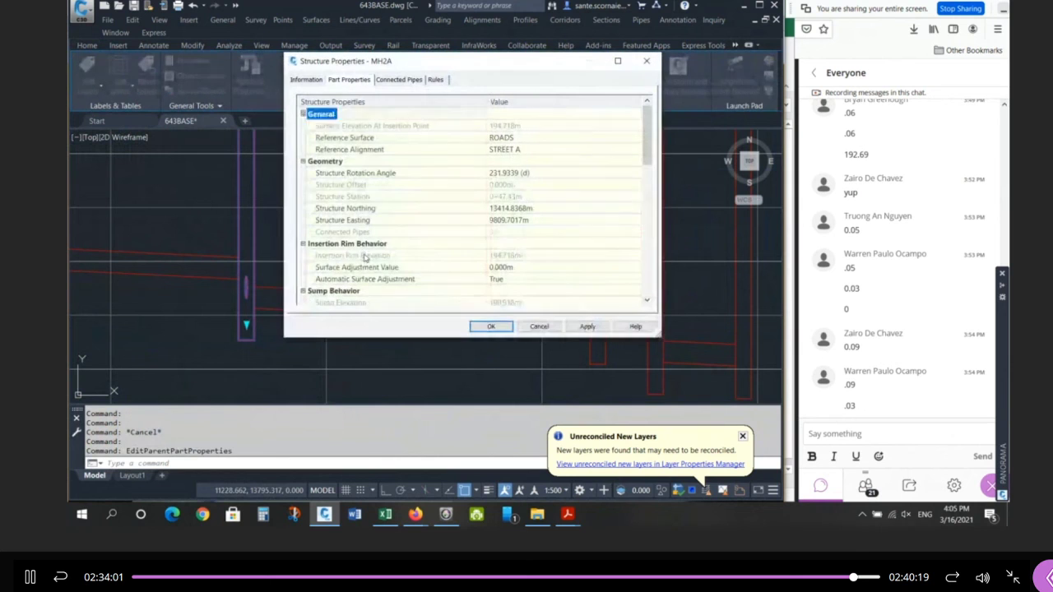
left_click(539, 327)
Examine the station and invert lines of the Street B MH2A label against the pipe openings drawn in the manhole.
scroll(403, 229, "down", 5)
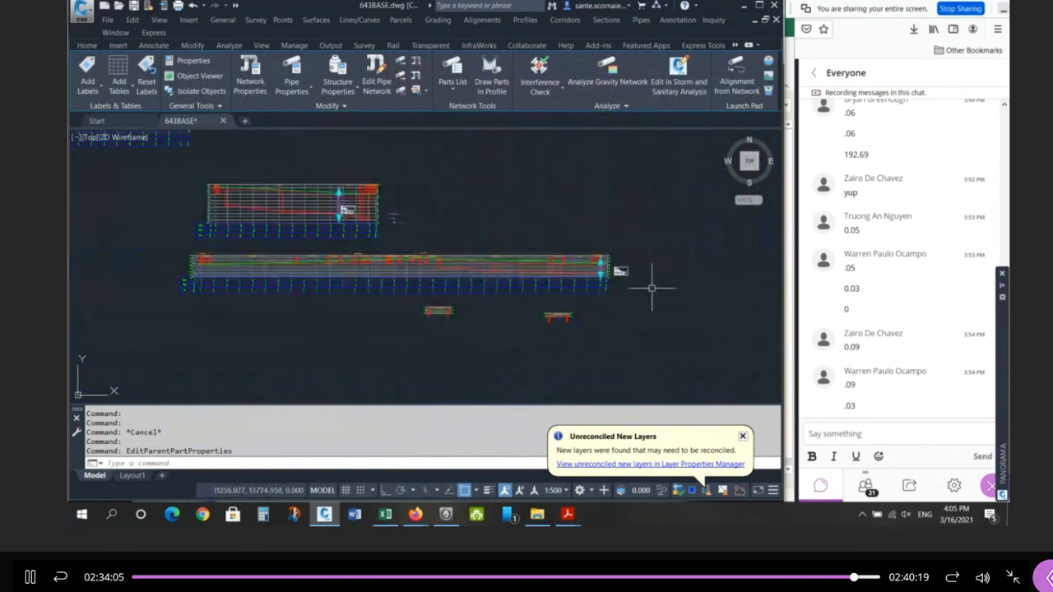
scroll(546, 242, "up", 5)
key("Escape")
key("Escape")
key("Escape")
key("Escape")
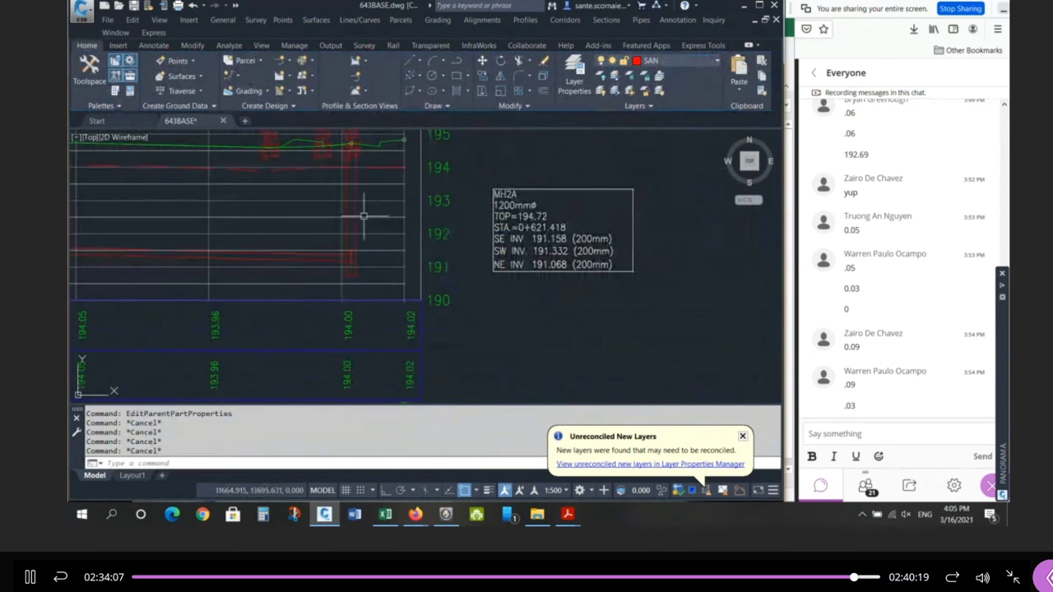
scroll(512, 262, "up", 2)
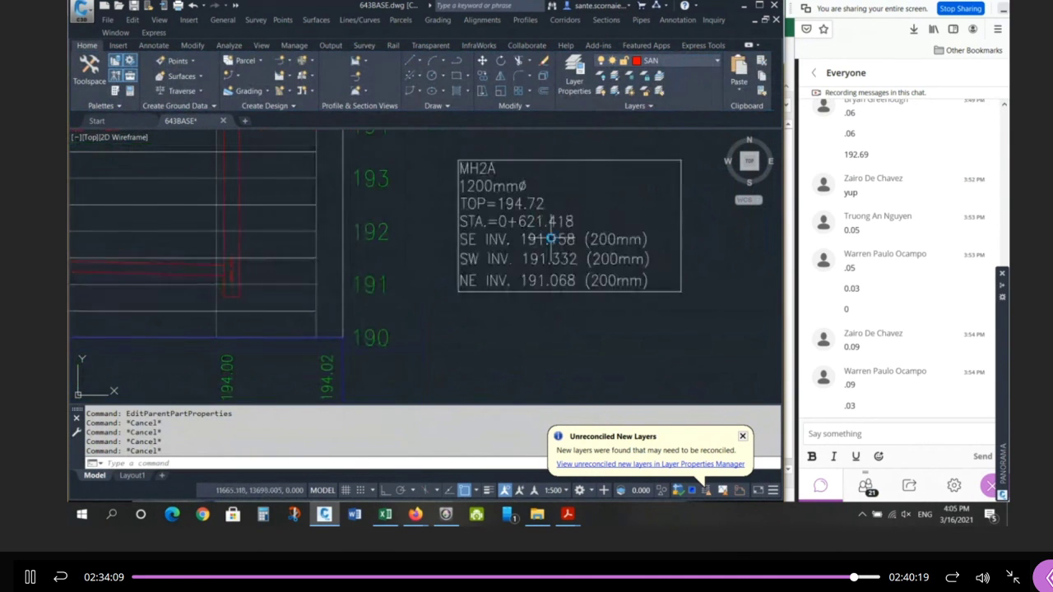
left_click(439, 215)
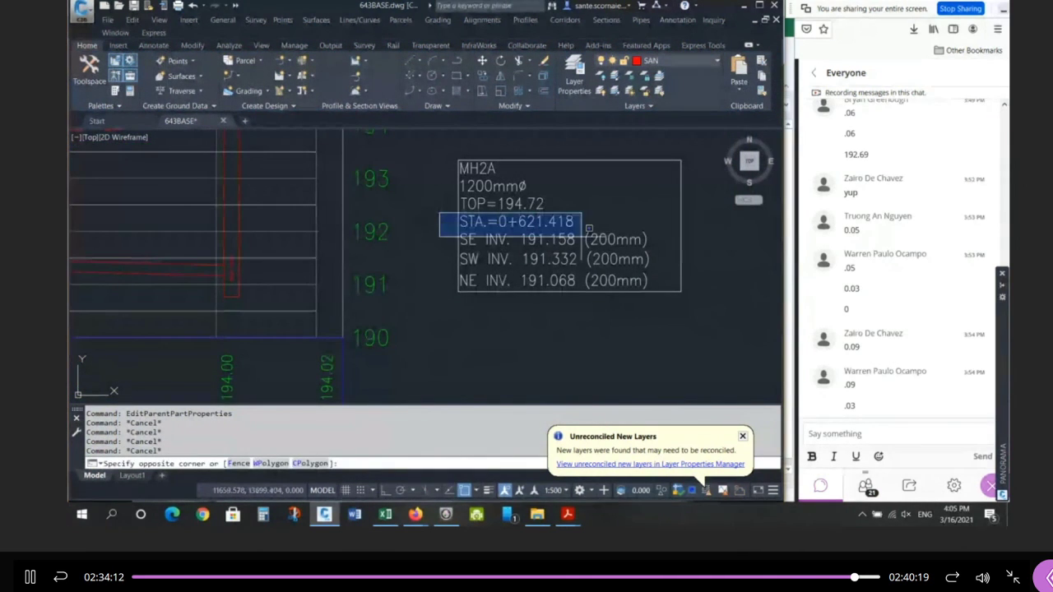
key("Escape")
key("Escape")
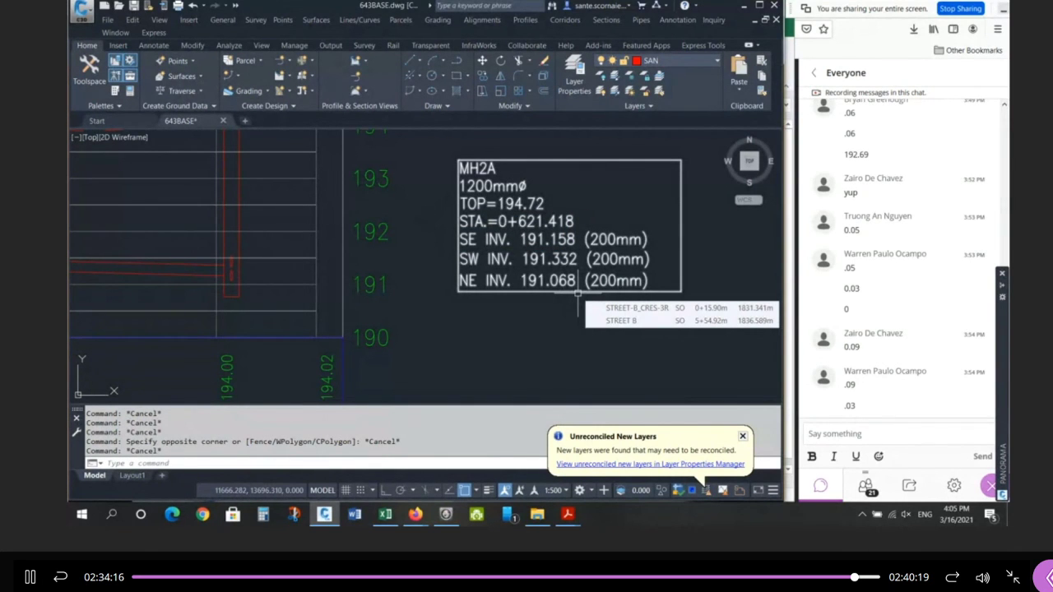
scroll(200, 287, "up", 3)
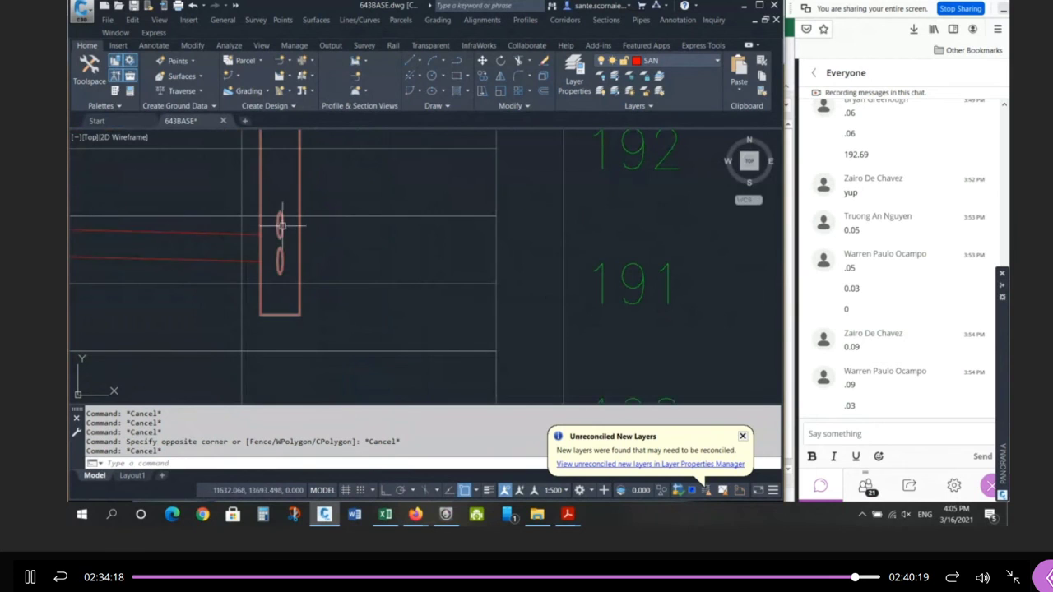
scroll(463, 247, "down", 2)
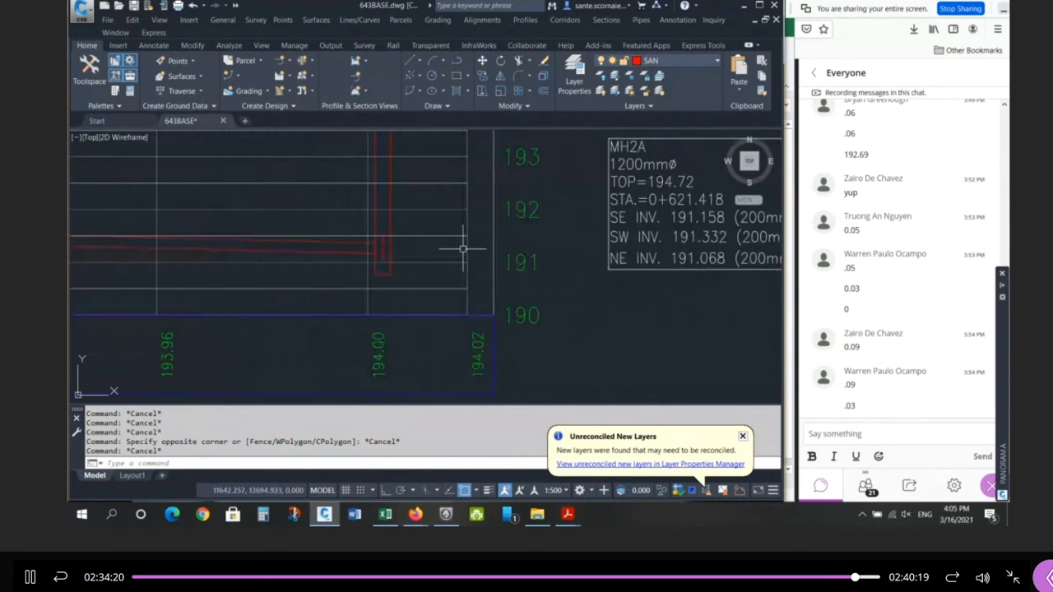
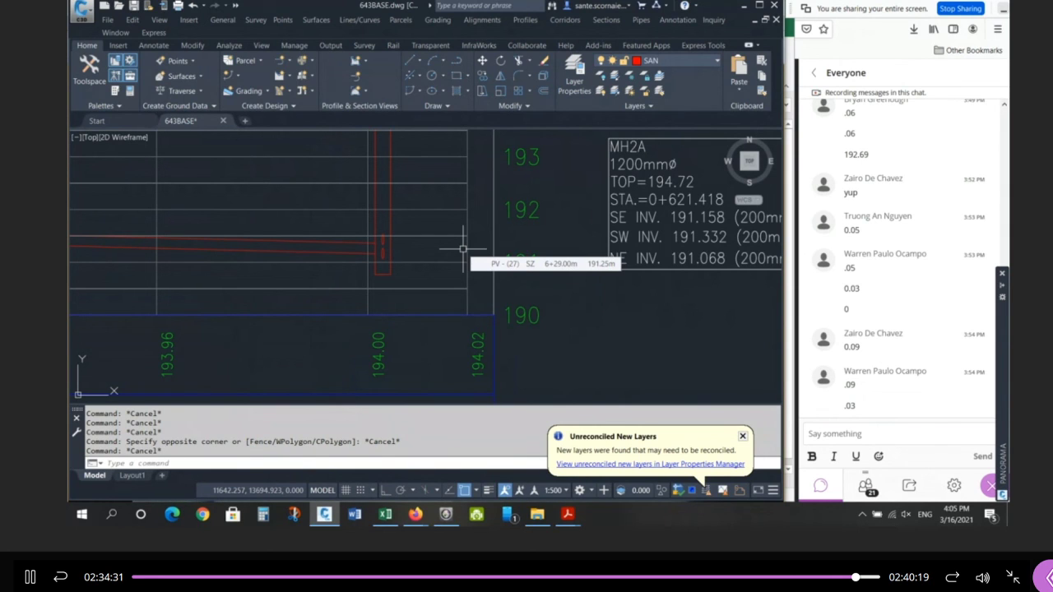
Inspect the sanitary pipe entering MH2A and the short pipe between the two upstream manholes in the Street B profile view.
scroll(404, 256, "up", 2)
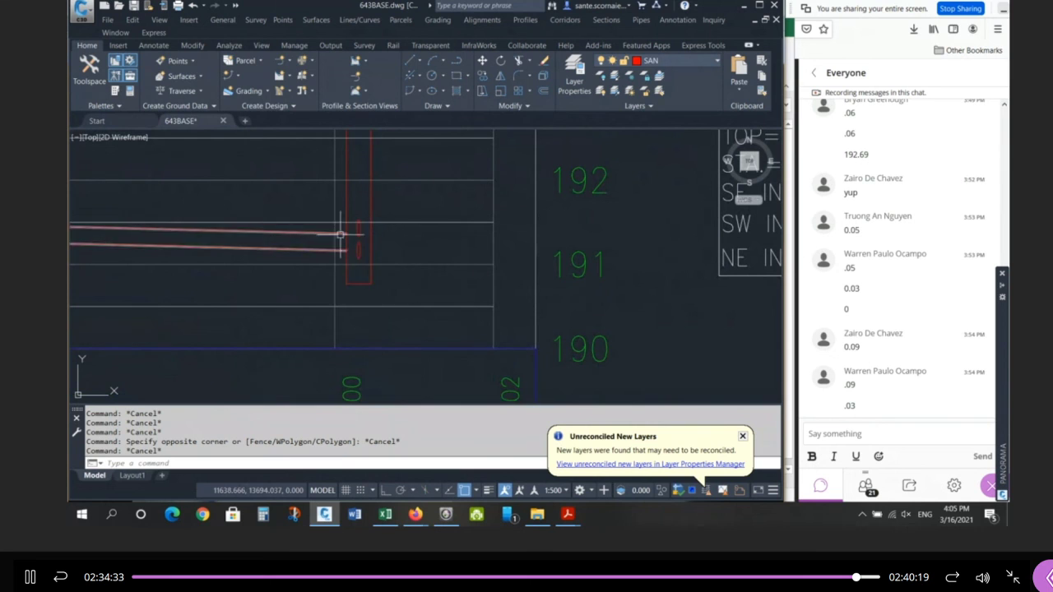
scroll(331, 255, "up", 2)
left_click(320, 248)
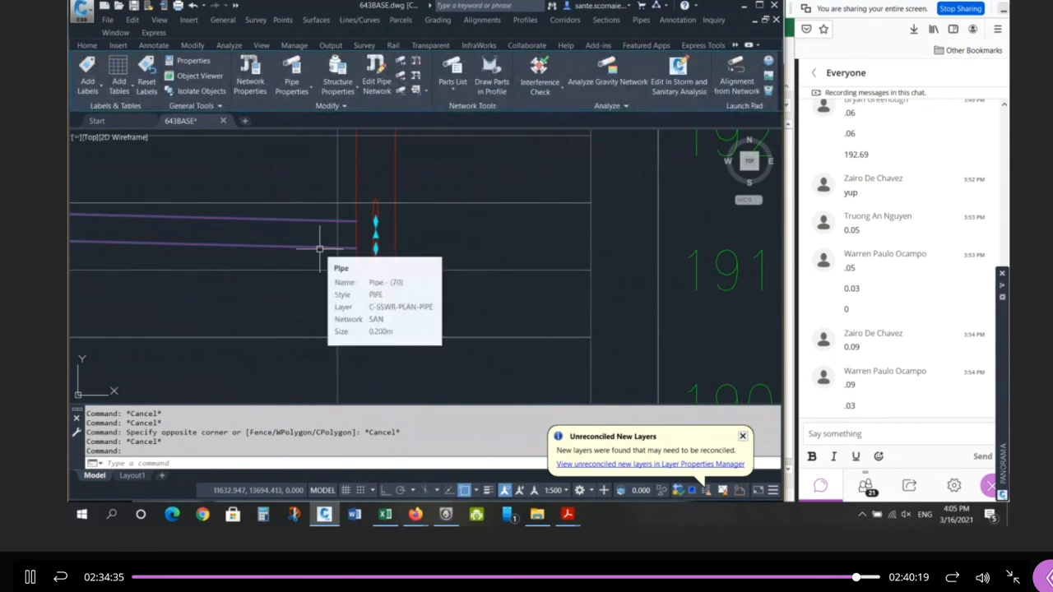
key("Escape")
key("Escape")
scroll(631, 271, "down", 4)
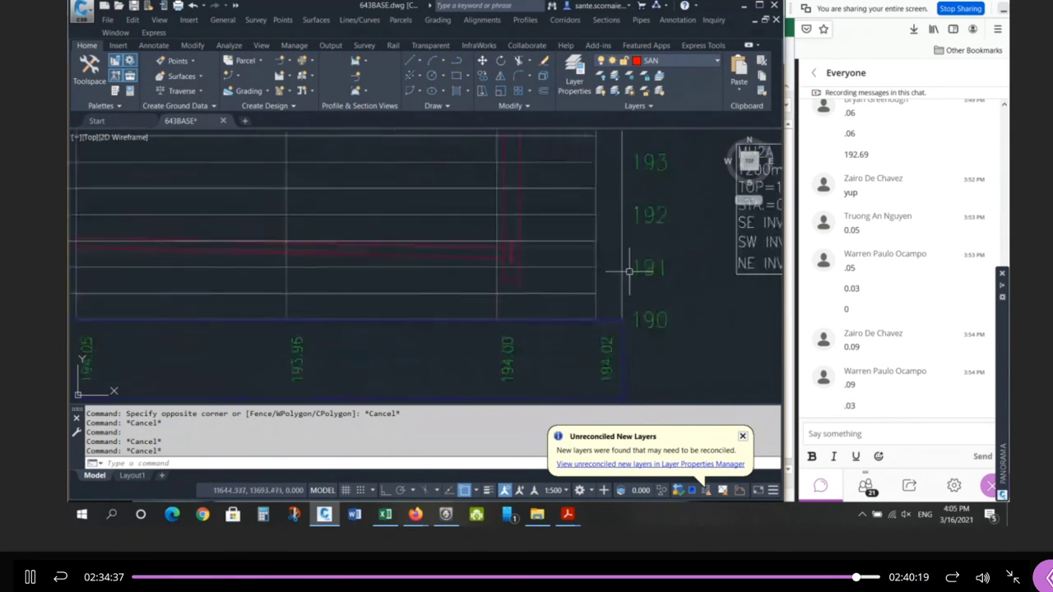
scroll(447, 280, "up", 4)
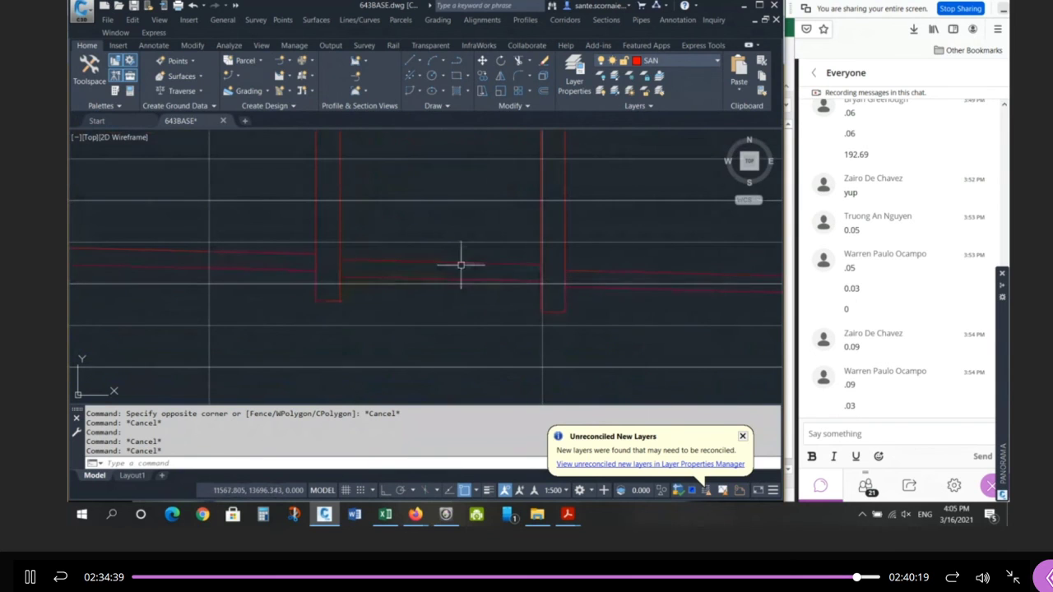
left_click(460, 266)
key("Escape")
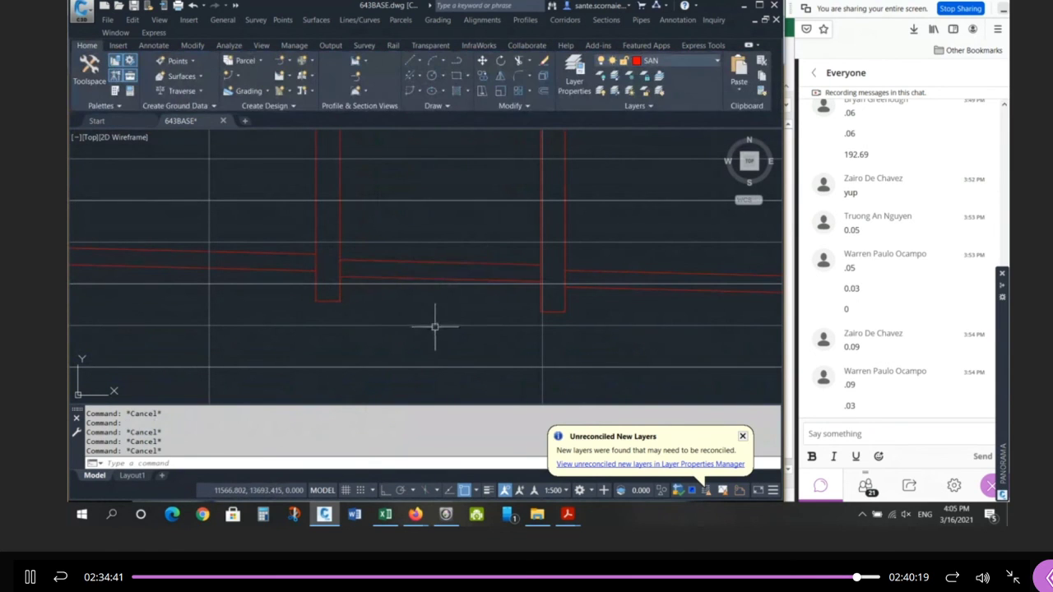
Erase the short sanitary pipe between the two manholes around station 0+553 in the Street B profile view.
type("e")
key("Return")
left_click(443, 261)
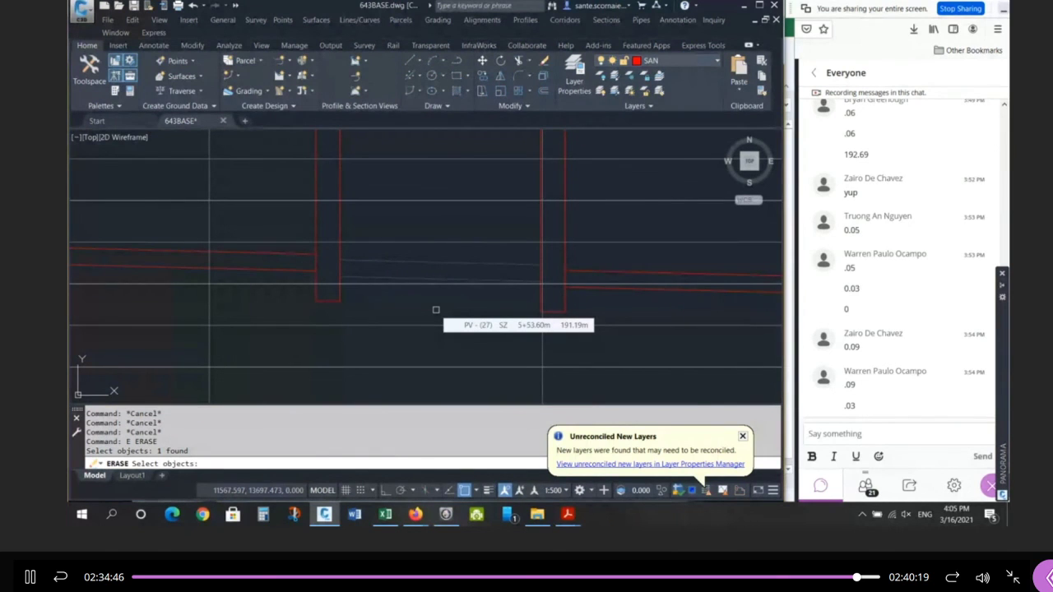
key("Escape")
key("Escape")
type("e")
key("Return")
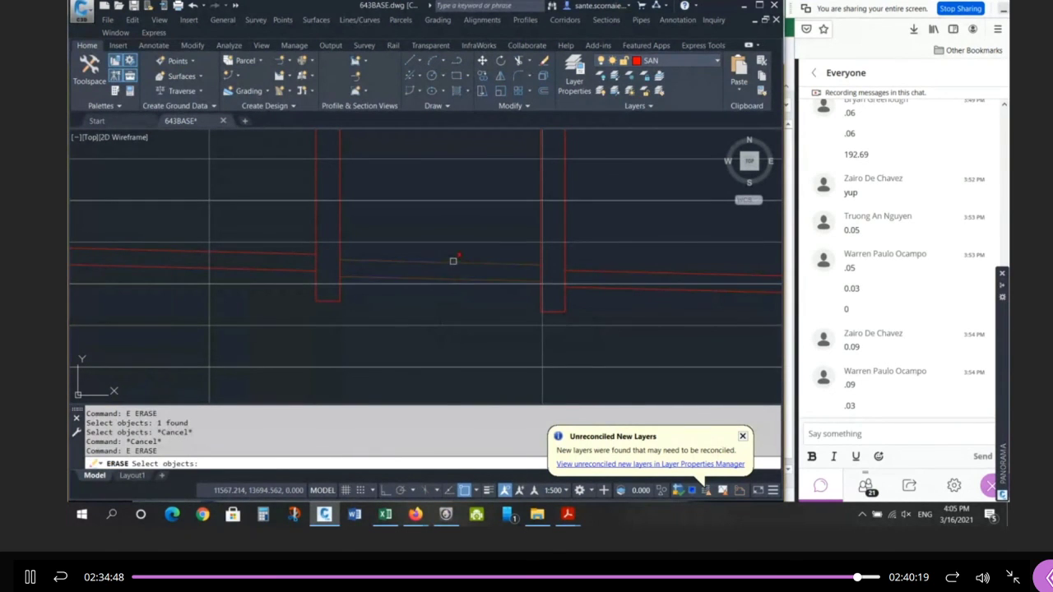
left_click(453, 261)
key("Return")
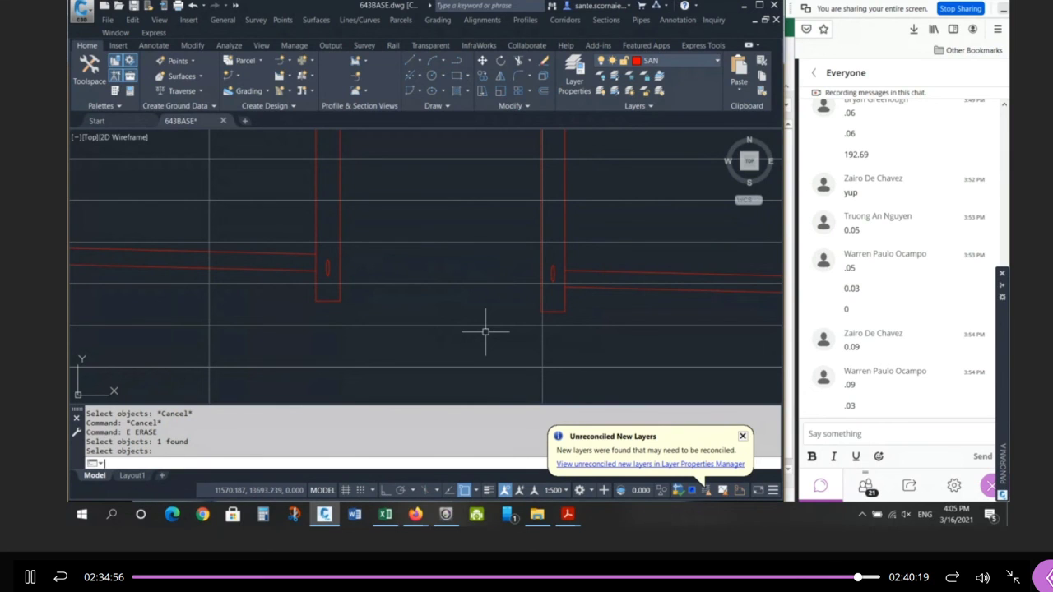
Undo the erasure of the short sanitary pipe in the Street B profile view.
type("u")
key("Return")
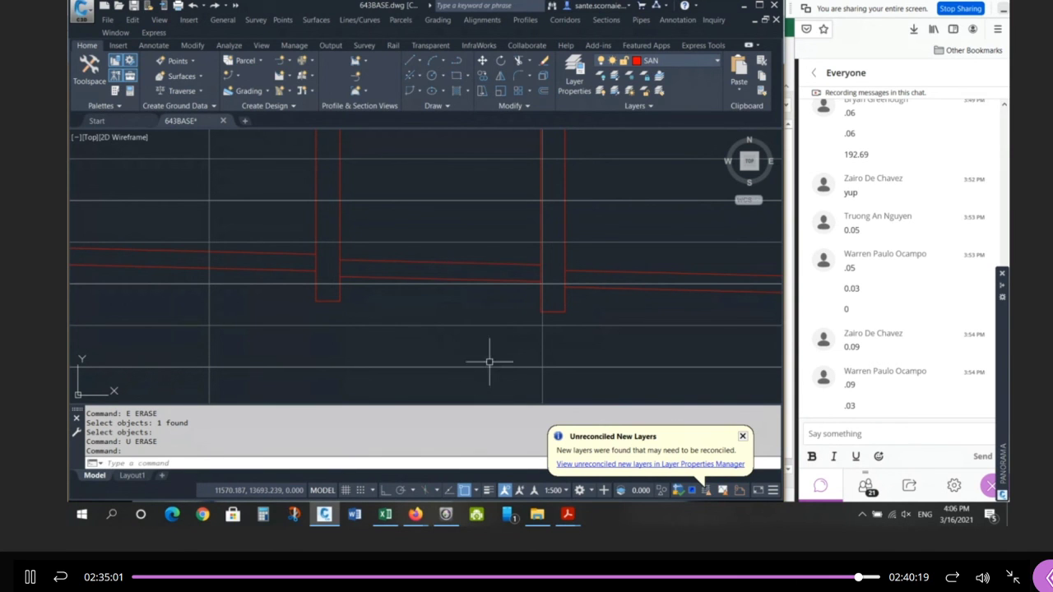
scroll(498, 313, "down", 5)
scroll(532, 271, "down", 5)
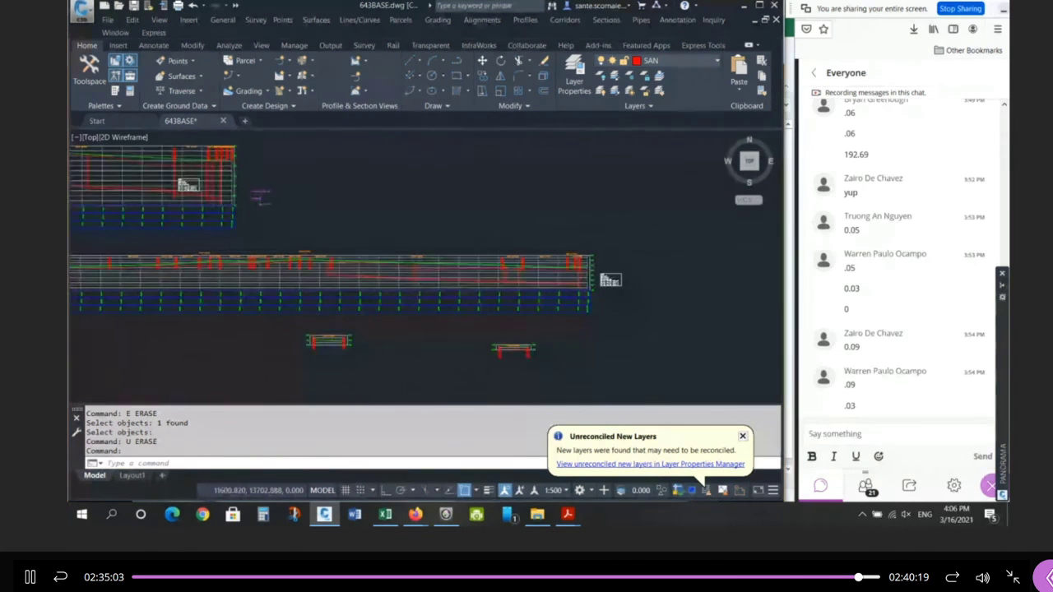
scroll(406, 287, "up", 5)
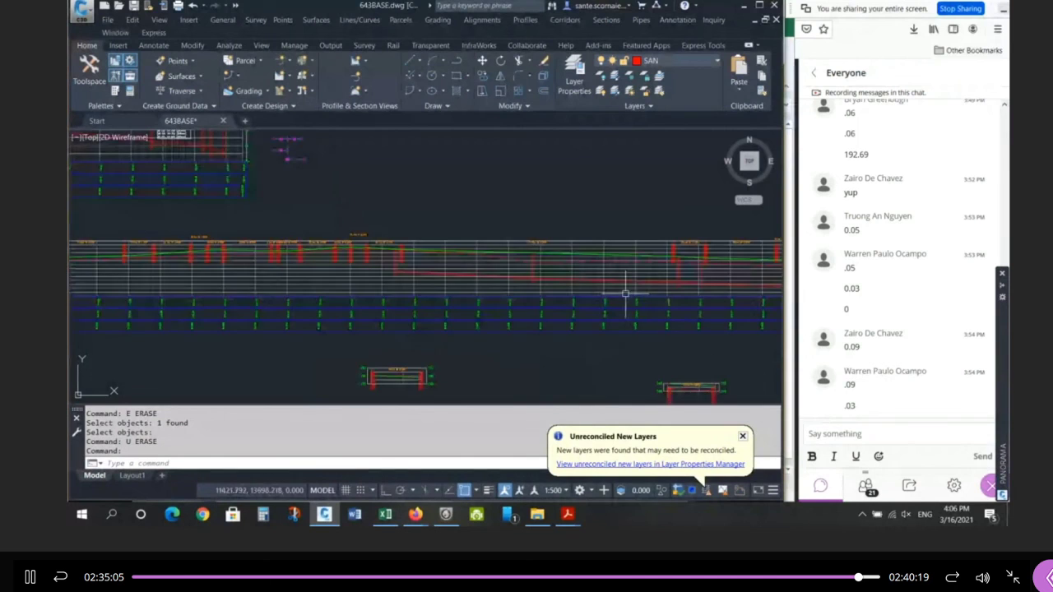
scroll(720, 280, "up", 3)
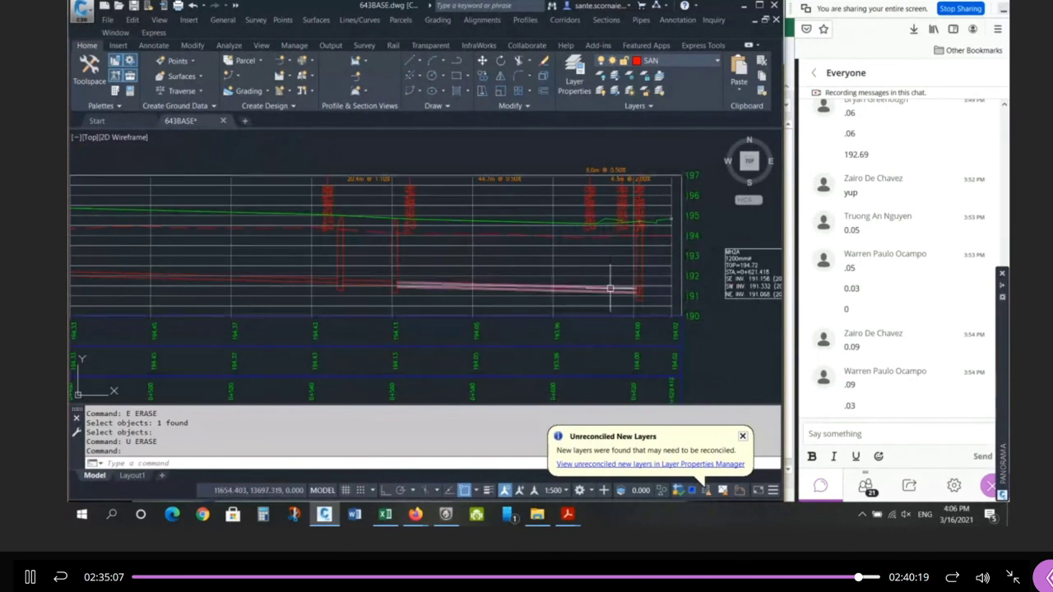
Add a pipe label to the sanitary pipe running from about station 0+560 to MH2A in the Street B profile view.
left_click(617, 288)
right_click(617, 288)
left_click(650, 245)
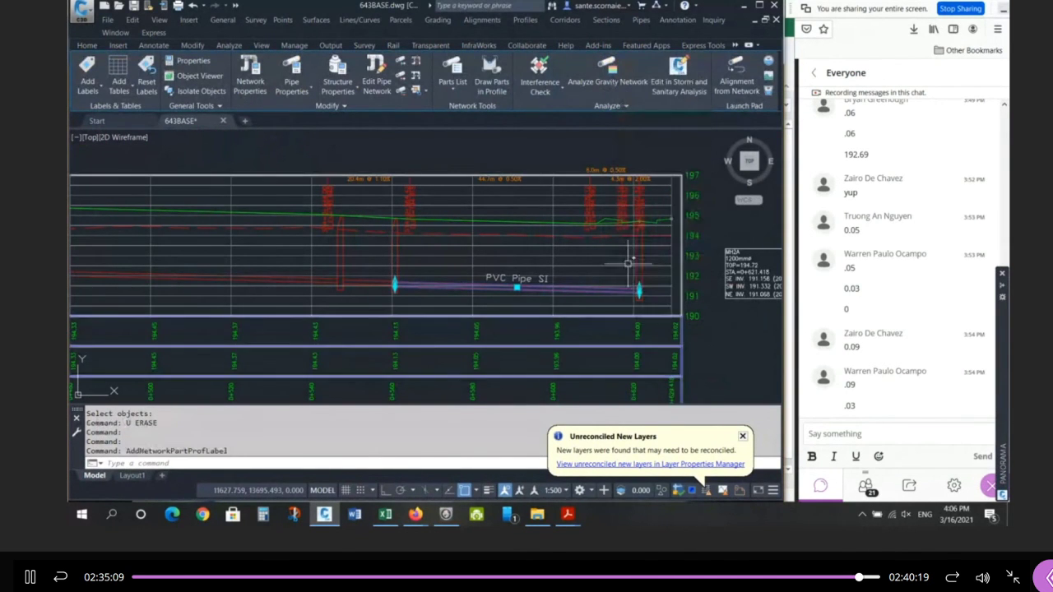
scroll(551, 289, "up", 2)
key("Escape")
key("Escape")
key("Escape")
key("Escape")
left_click(533, 277)
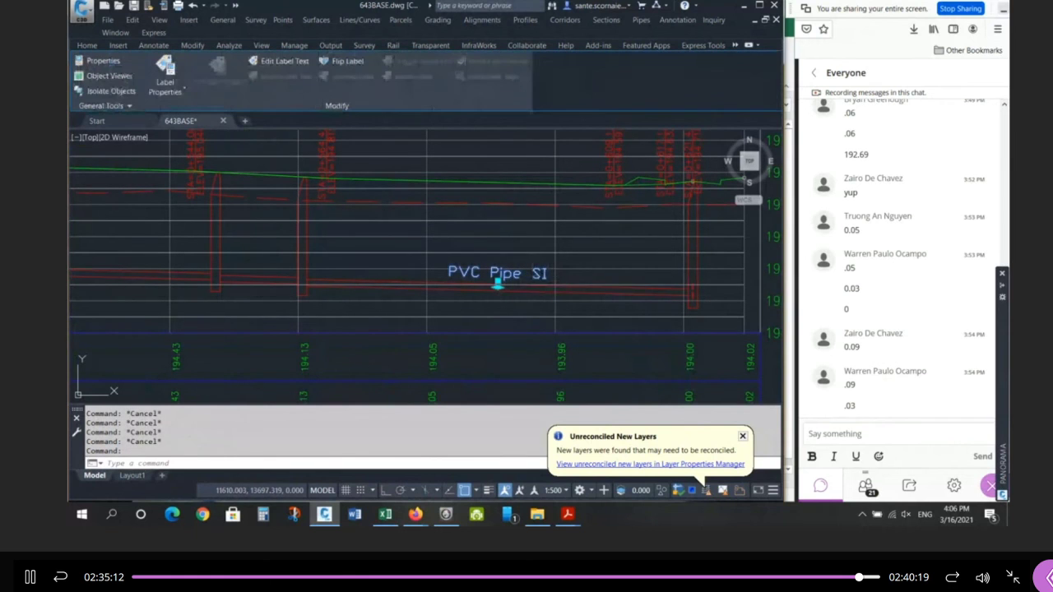
right_click(532, 280)
key("Escape")
key("Escape")
key("Escape")
Set the label style of the sanitary pipe label entering MH2A to PROFILE.
left_click(522, 277)
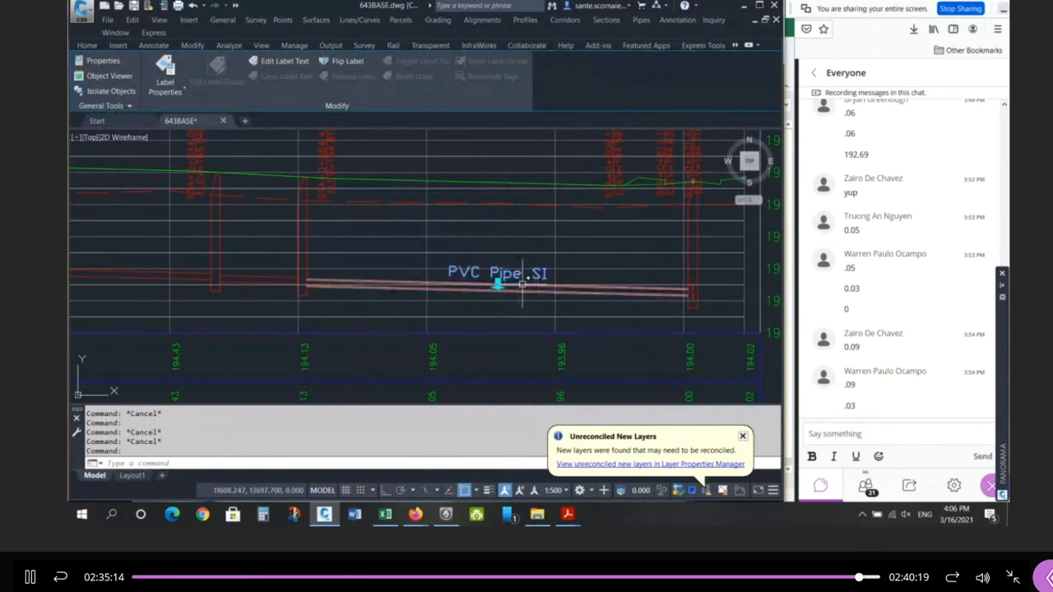
type("ch")
key("Return")
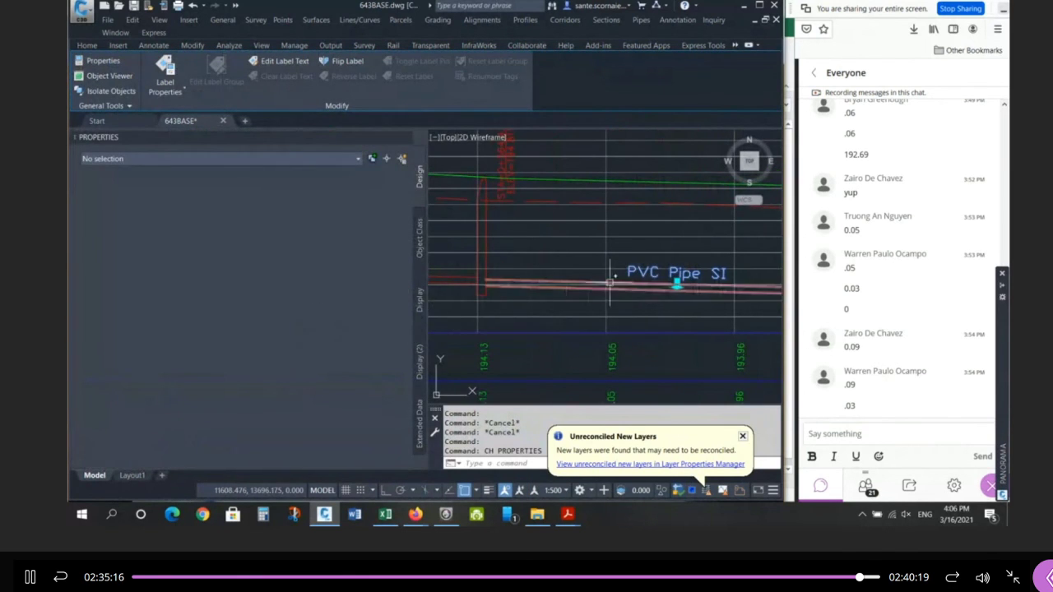
key("Escape")
key("Escape")
left_click(640, 275)
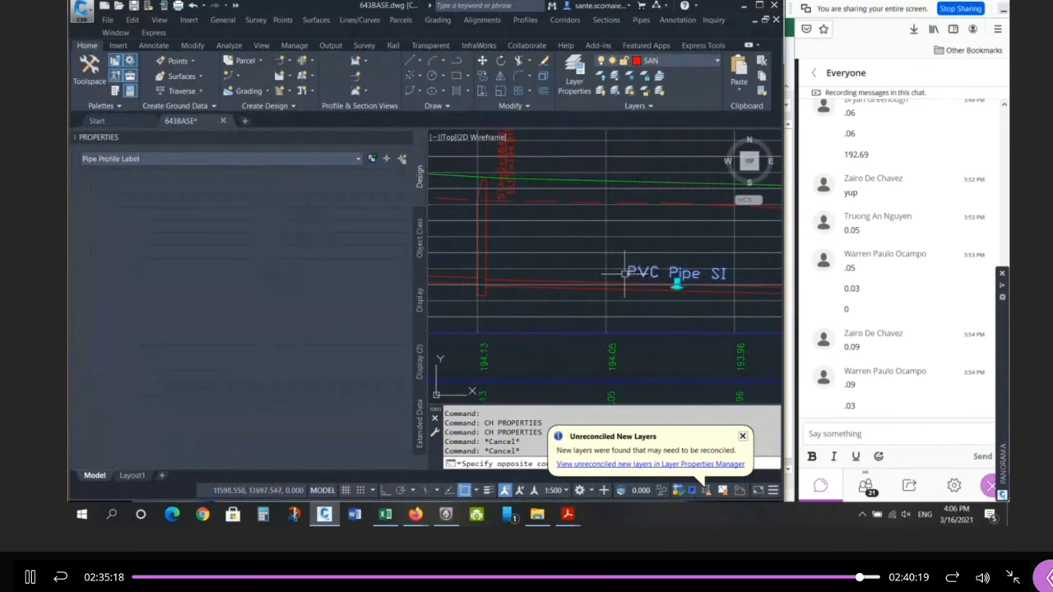
left_click(303, 321)
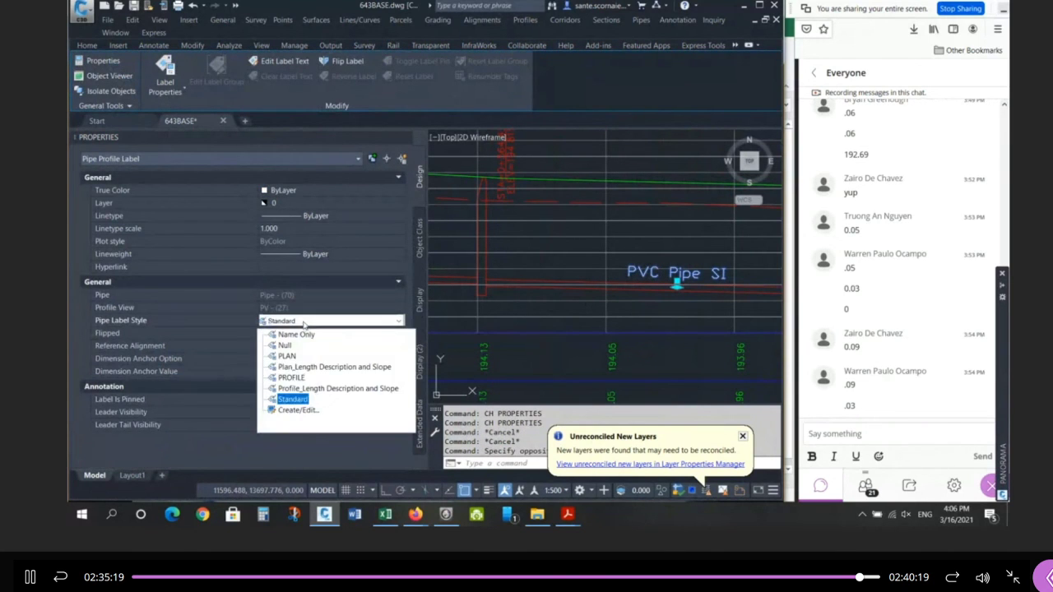
left_click(296, 380)
left_click(404, 138)
key("Escape")
key("Escape")
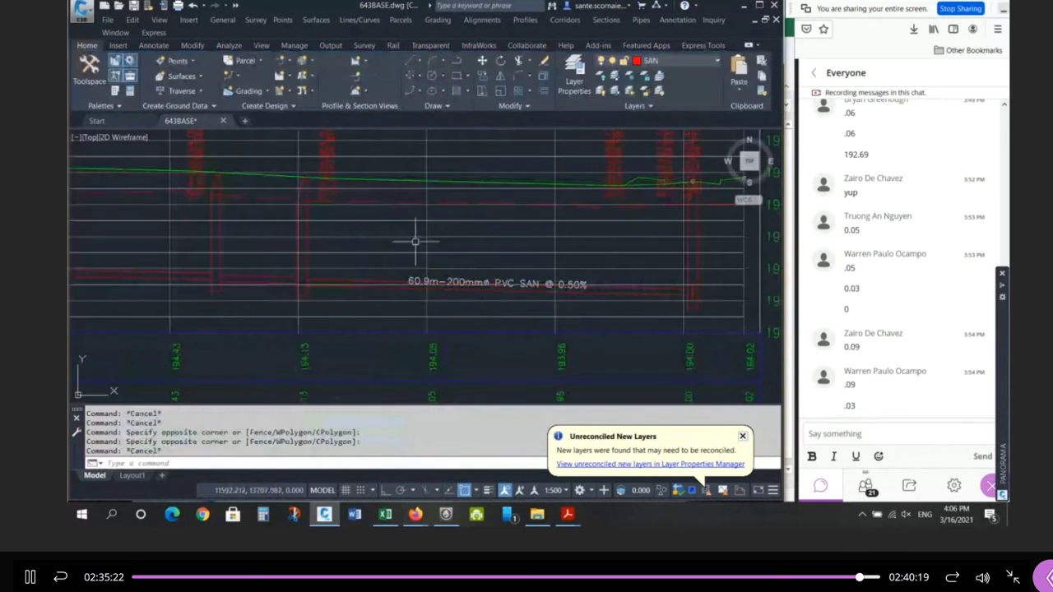
Select all labels similar to the Street B sanitary pipe label and the MH2A label, and put them on layer C-SSWR-PROF-TEXT.
scroll(404, 238, "down", 4)
scroll(429, 255, "up", 2)
left_click(436, 258)
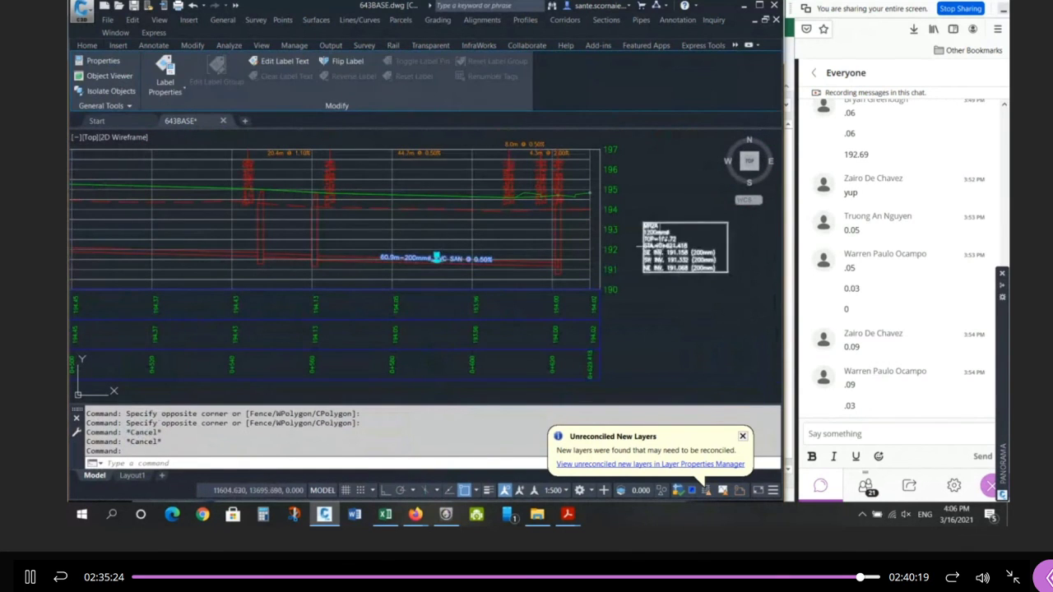
left_click(661, 262)
right_click(660, 265)
left_click(701, 494)
scroll(696, 282, "down", 4)
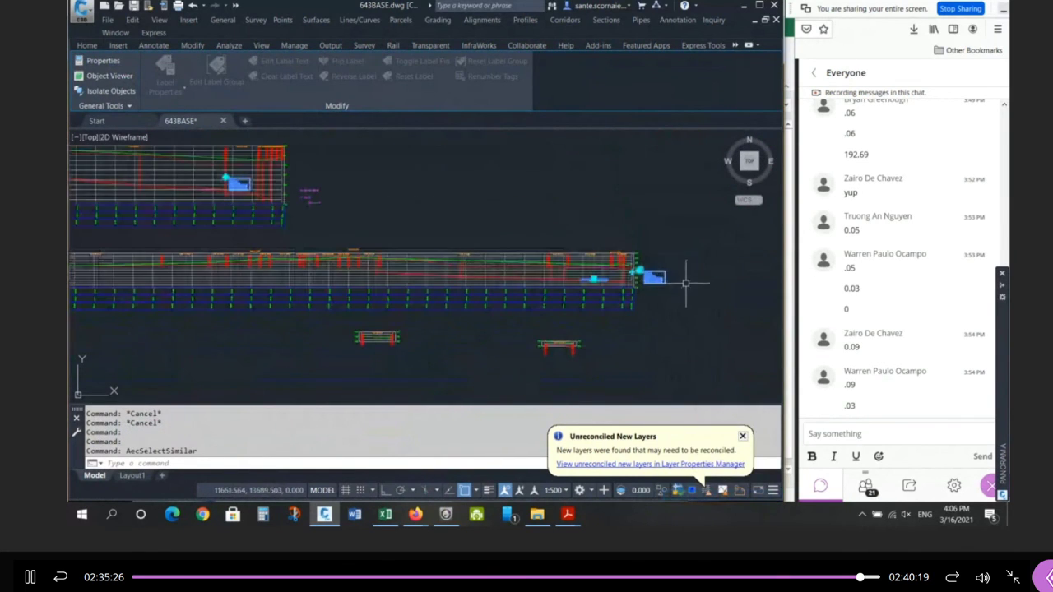
type("ch")
key("Return")
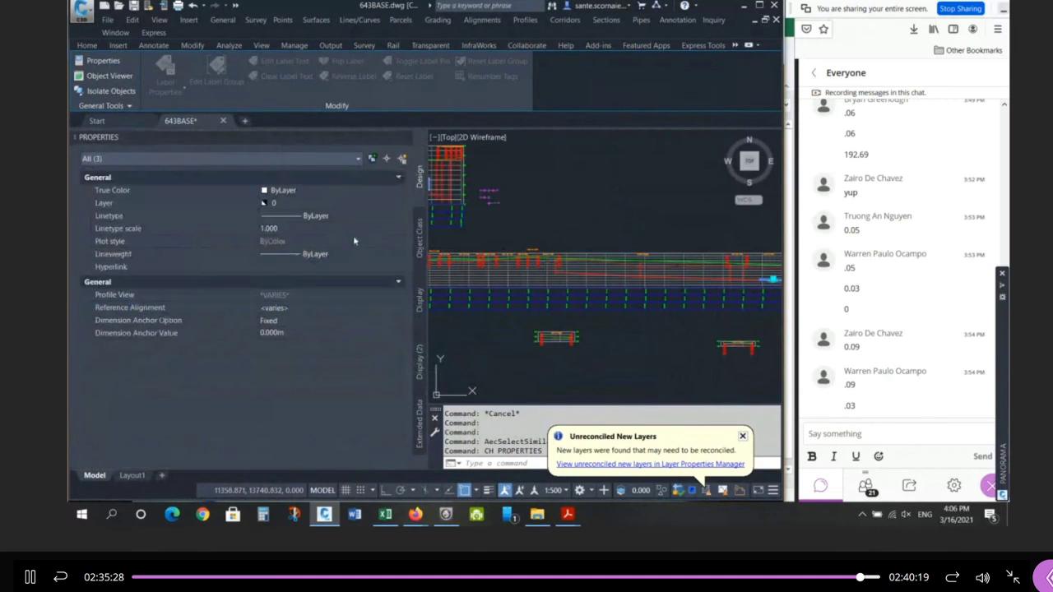
left_click(308, 206)
left_click(309, 206)
left_click_drag(451, 21, 449, 232)
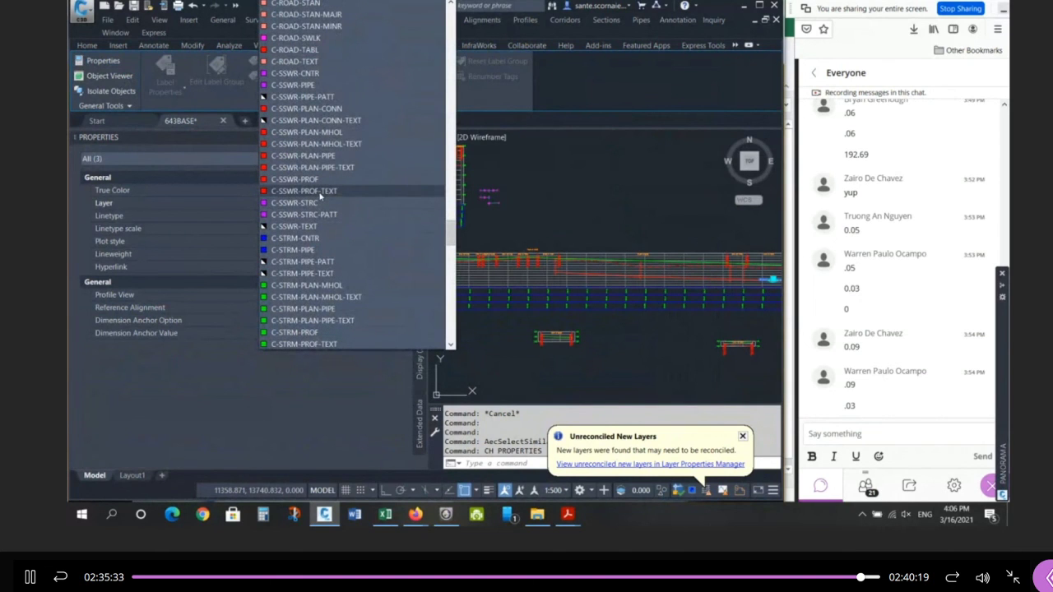
left_click(304, 191)
scroll(584, 287, "down", 5)
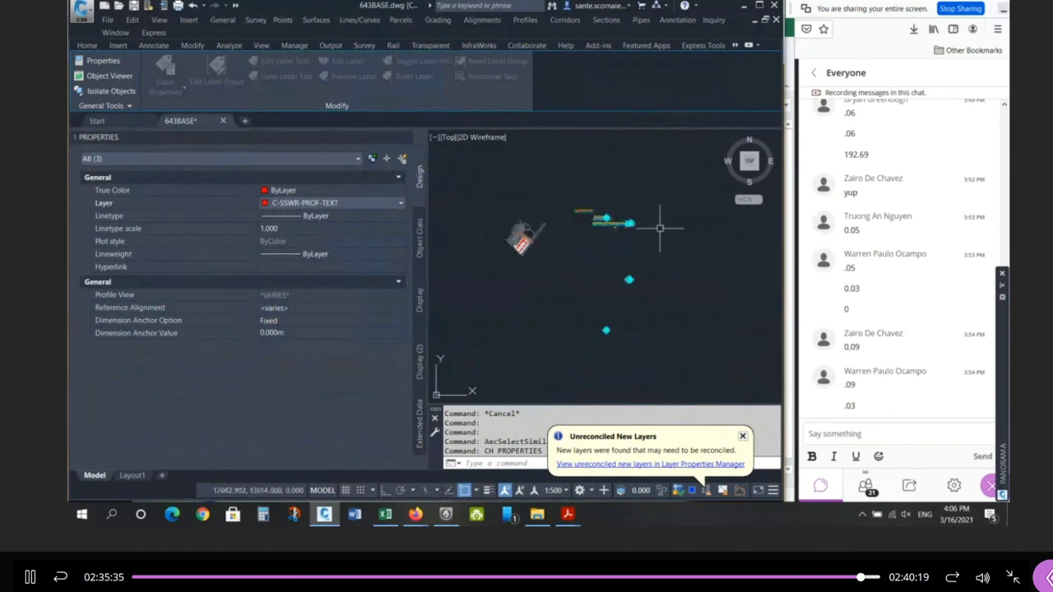
key("Escape")
key("Escape")
Examine the labelled sanitary pipe between station 0+560 and MH2A in the Street B profile view.
scroll(584, 286, "up", 2)
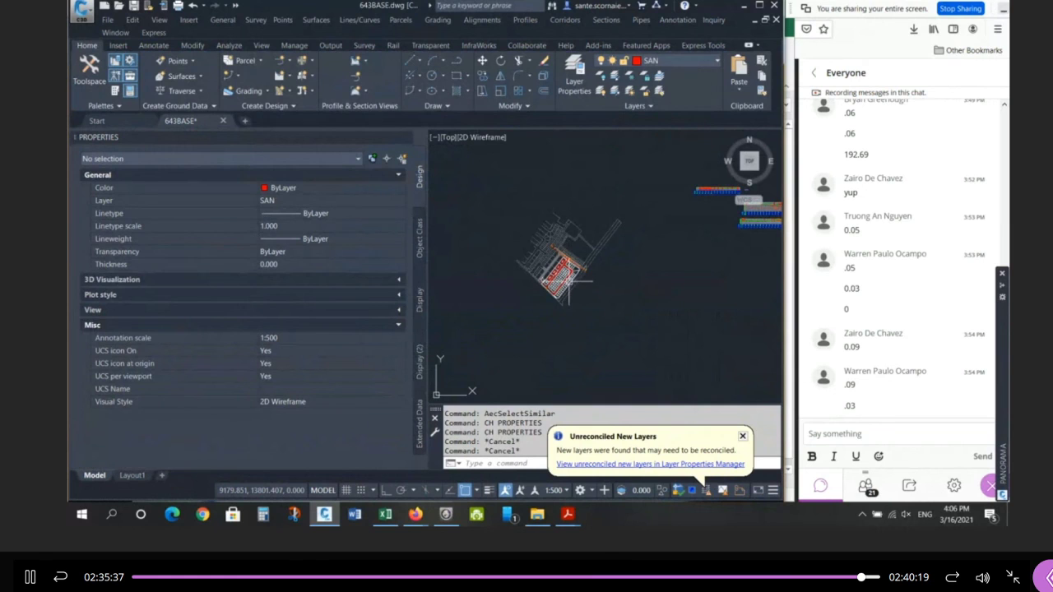
mouse_move(568, 282)
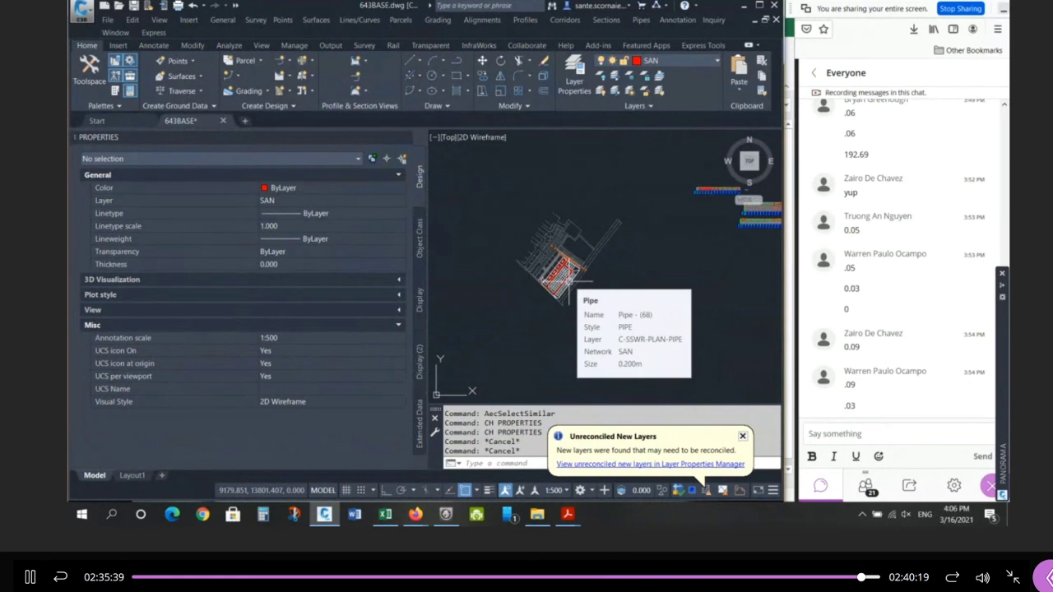
scroll(677, 239, "up", 5)
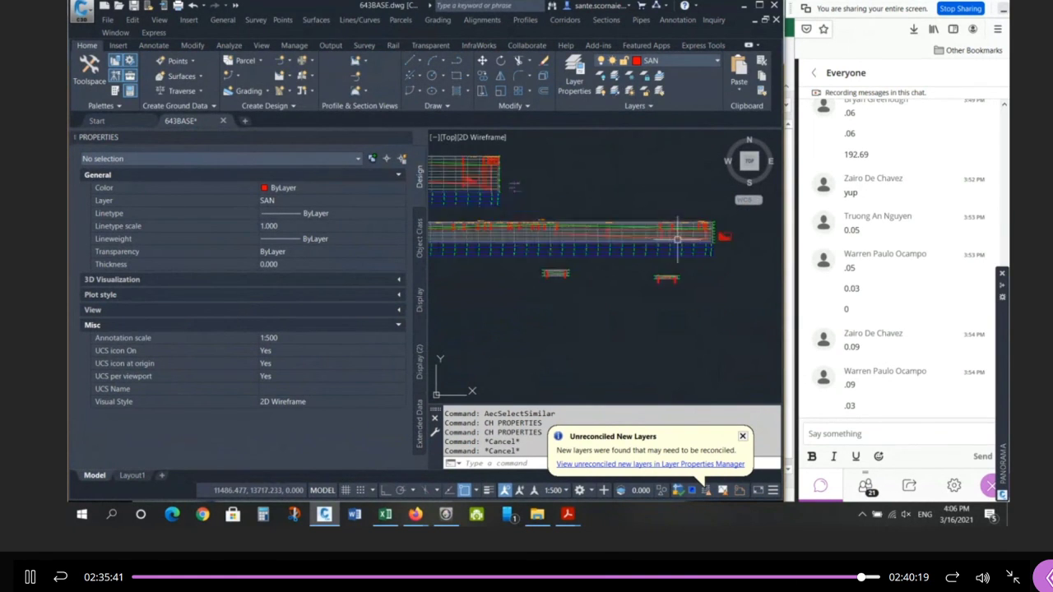
scroll(678, 239, "up", 5)
mouse_move(649, 256)
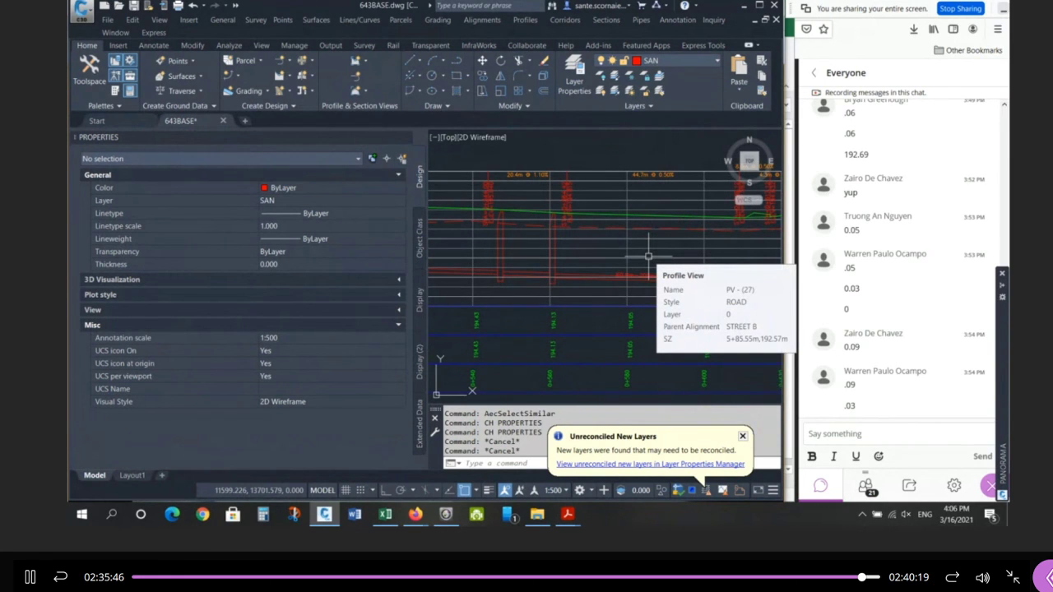
scroll(442, 225, "down", 2)
scroll(586, 245, "up", 2)
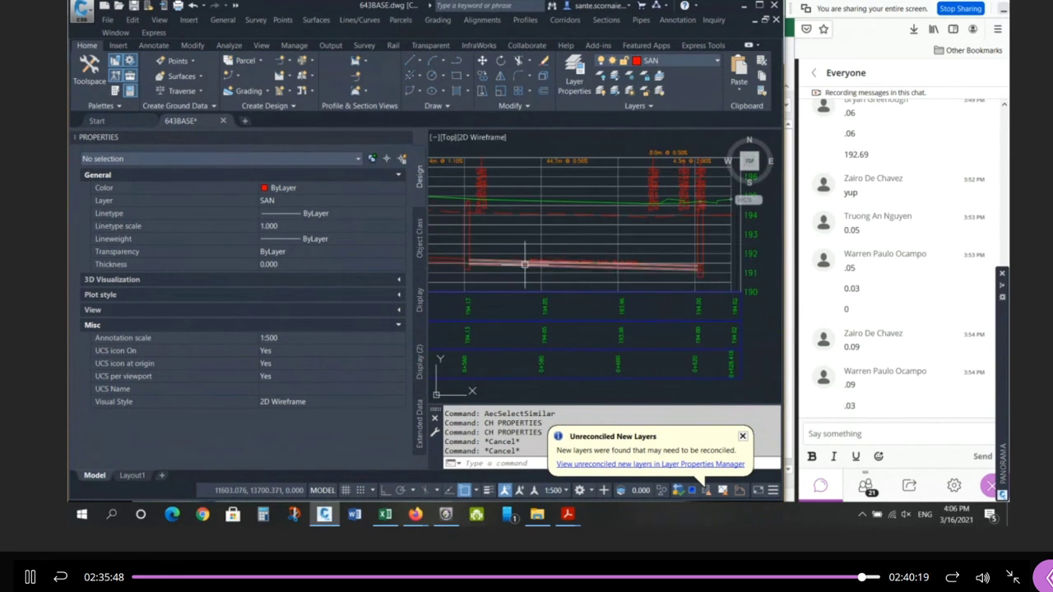
mouse_move(524, 264)
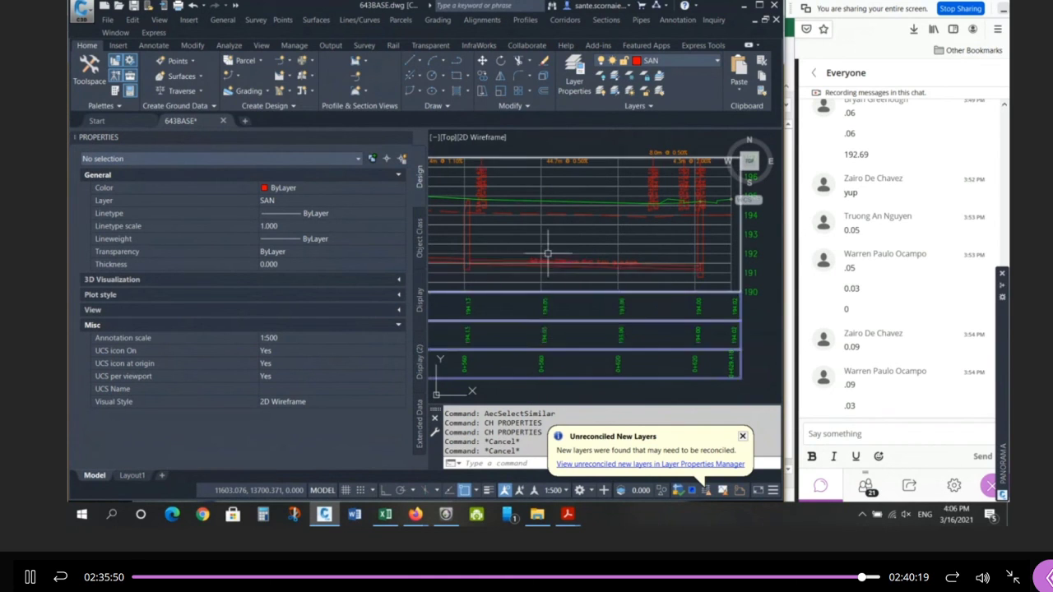
scroll(654, 257, "down", 3)
scroll(663, 249, "down", 3)
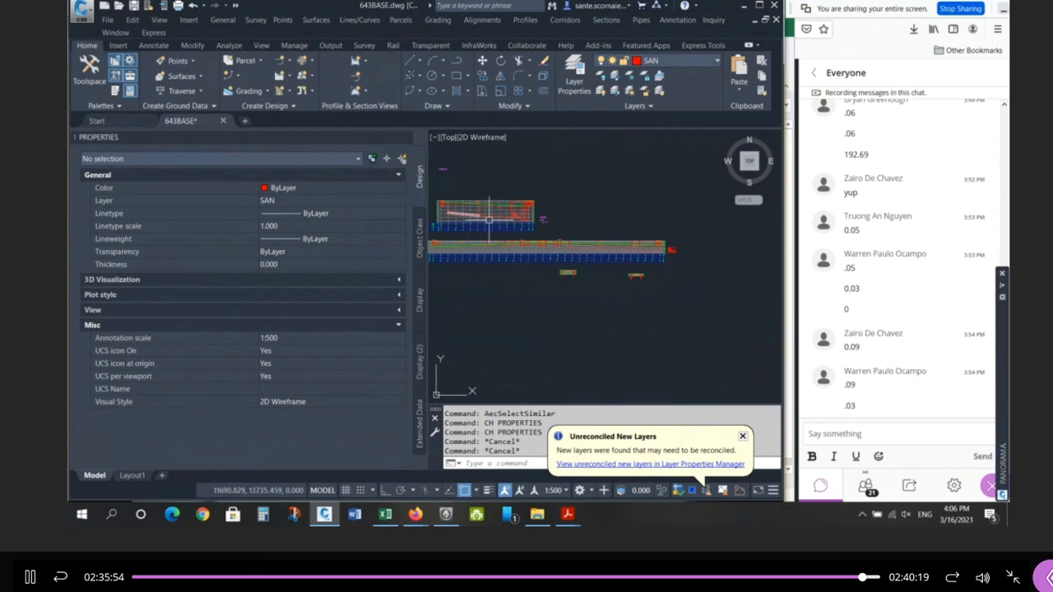
Narrow the Properties palette to enlarge the drawing area around the site plan and profile views.
mouse_move(630, 219)
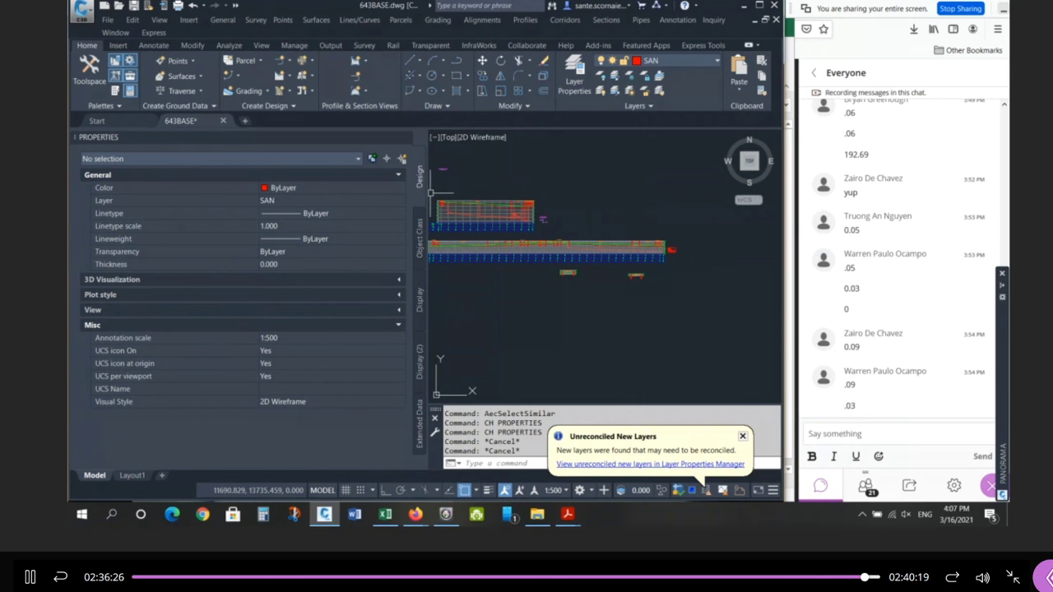
left_click_drag(425, 201, 251, 205)
scroll(574, 261, "down", 4)
scroll(410, 251, "down", 4)
scroll(336, 253, "up", 4)
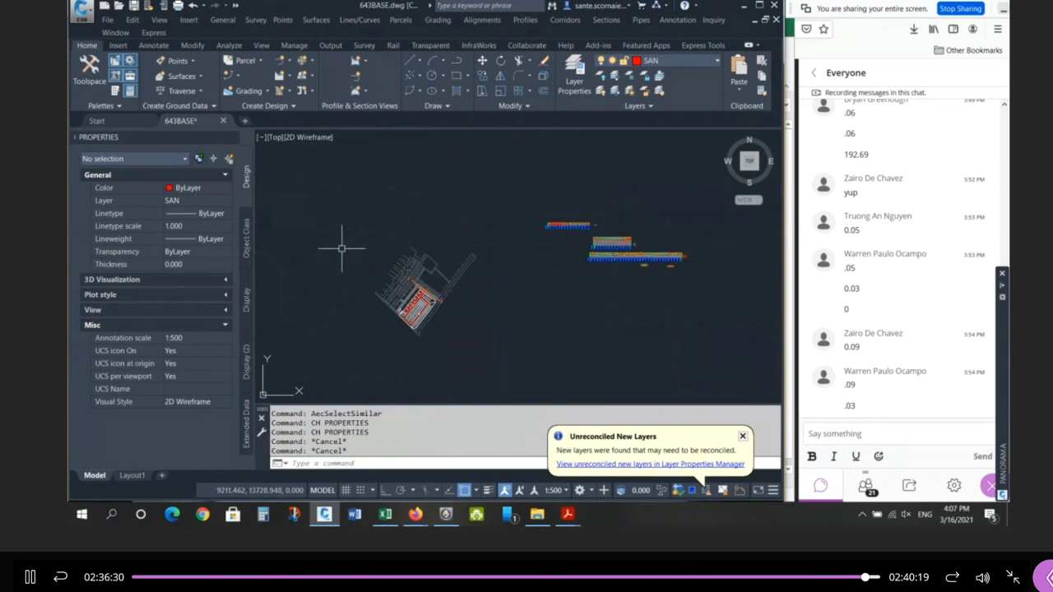